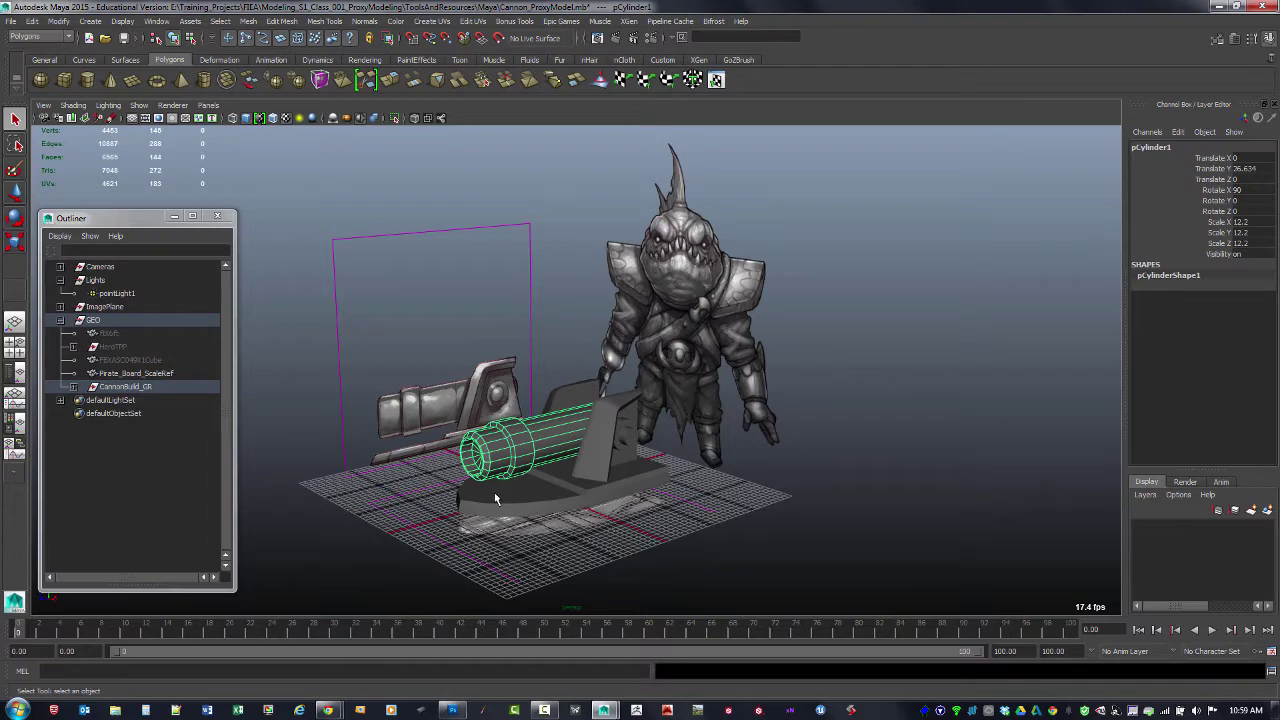
# Step: Examine the cannon's barrel, rear sphere and muzzle opening from several angles
pyautogui.keyDown('alt'); pyautogui.moveTo(674, 503); pyautogui.dragTo(591, 469); pyautogui.keyUp('alt')
pyautogui.click(595, 432)
pyautogui.keyDown('alt'); pyautogui.moveTo(530, 506); pyautogui.dragTo(532, 487); pyautogui.keyUp('alt')
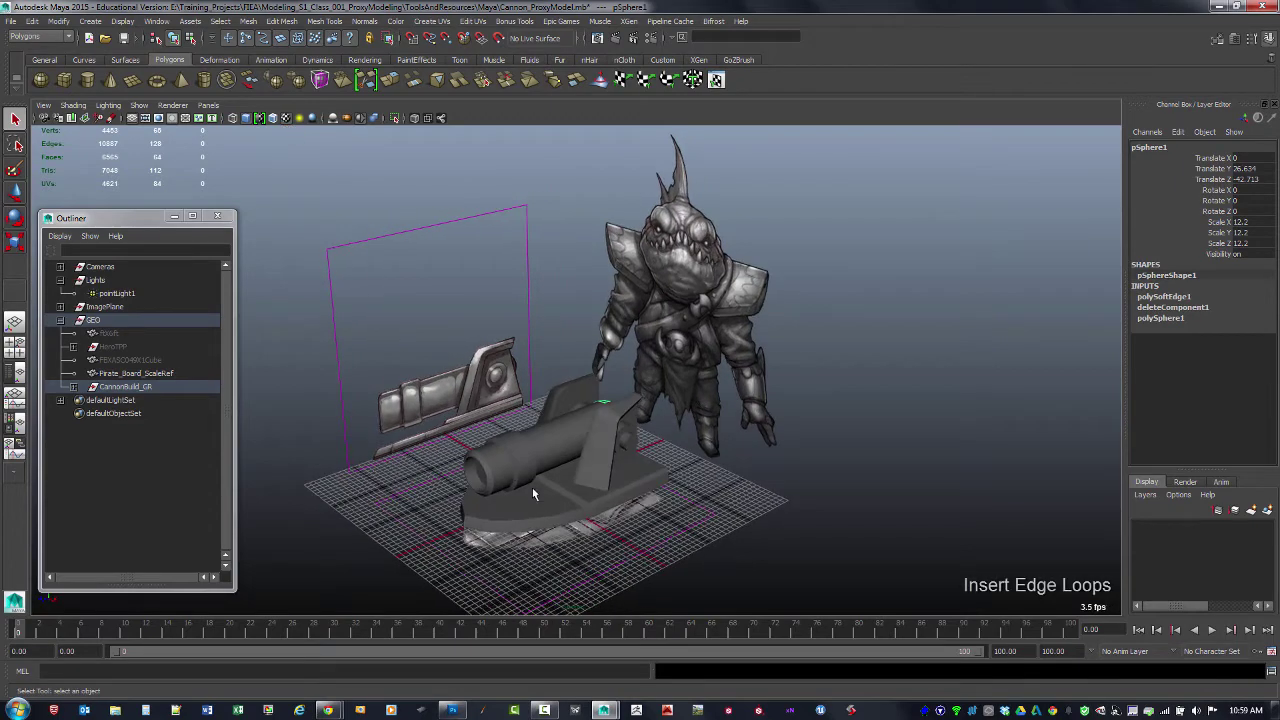
pyautogui.click(509, 465)
pyautogui.keyDown('alt'); pyautogui.moveTo(577, 436); pyautogui.dragTo(649, 416, button='middle'); pyautogui.keyUp('alt')
pyautogui.keyDown('alt'); pyautogui.moveTo(649, 416); pyautogui.dragTo(714, 430, button='right'); pyautogui.keyUp('alt')
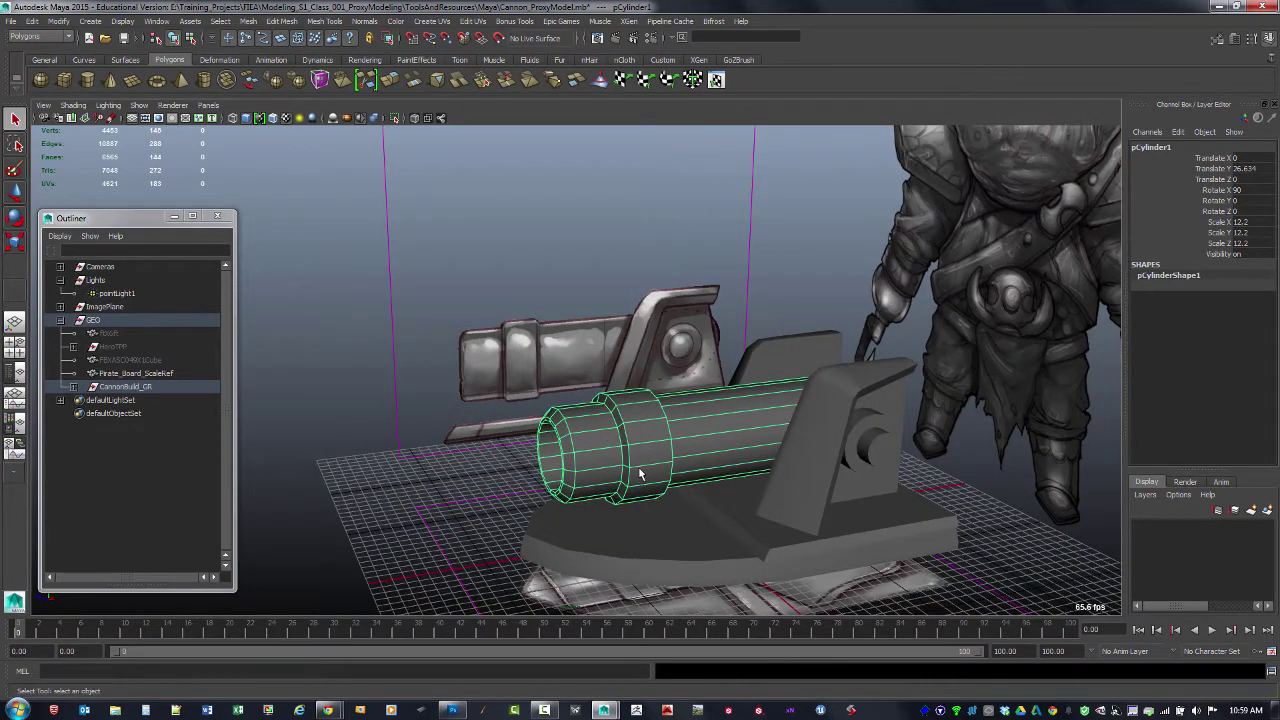
pyautogui.keyDown('alt'); pyautogui.moveTo(640, 474); pyautogui.dragTo(676, 425); pyautogui.keyUp('alt')
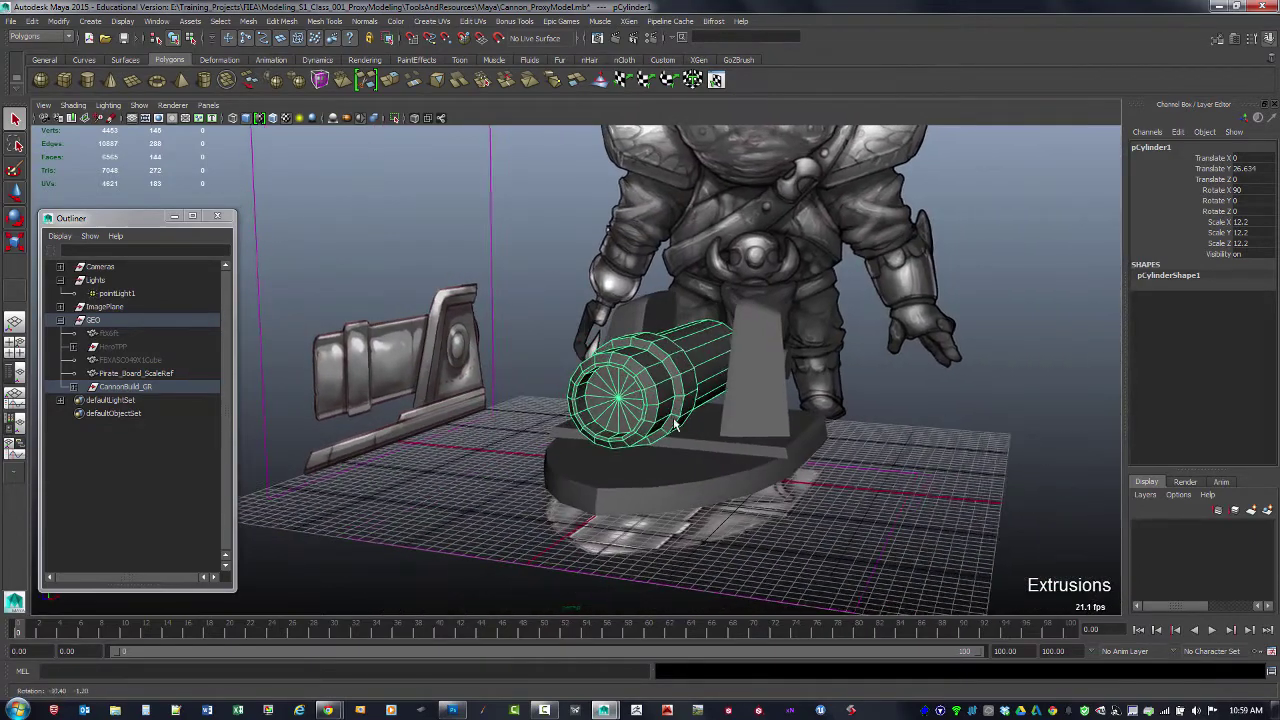
pyautogui.keyDown('alt'); pyautogui.moveTo(598, 400); pyautogui.dragTo(773, 472, button='right'); pyautogui.keyUp('alt')
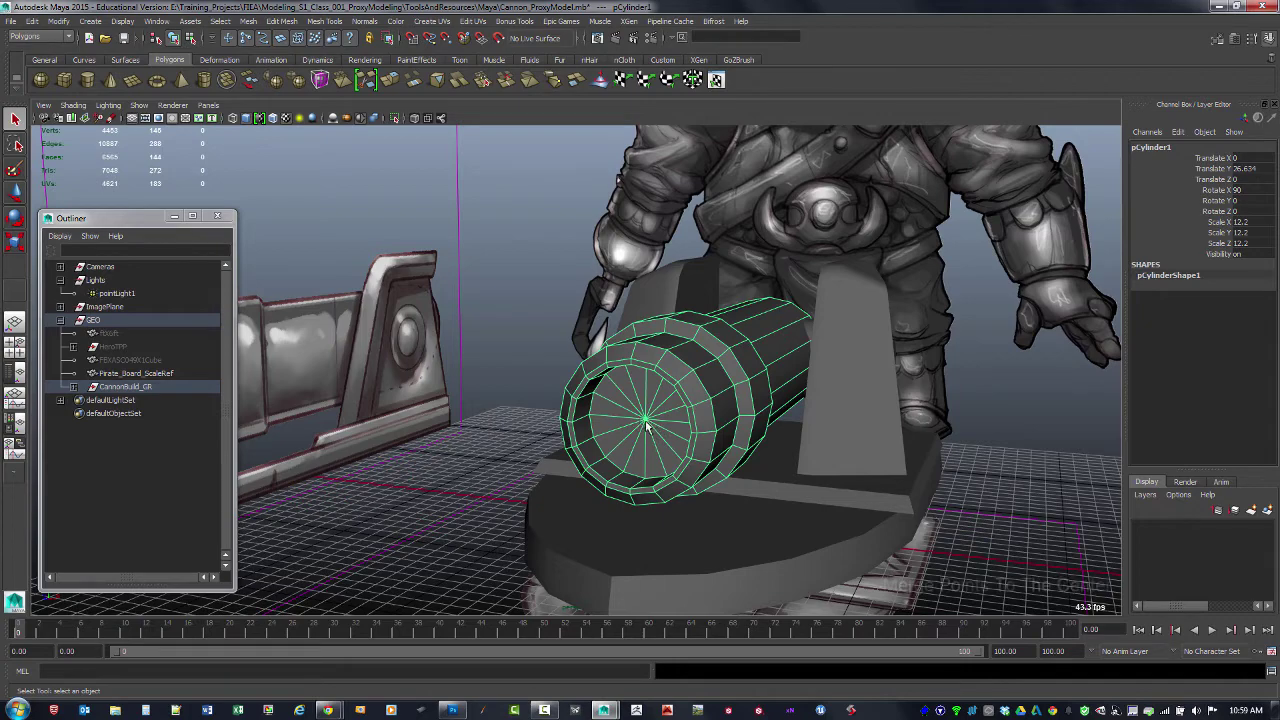
pyautogui.keyDown('alt'); pyautogui.moveTo(707, 450); pyautogui.dragTo(751, 512); pyautogui.keyUp('alt')
# Step: Select the vertices near the tip of the cannon's base in vertex mode and examine the base's curved outline
pyautogui.click(644, 494)
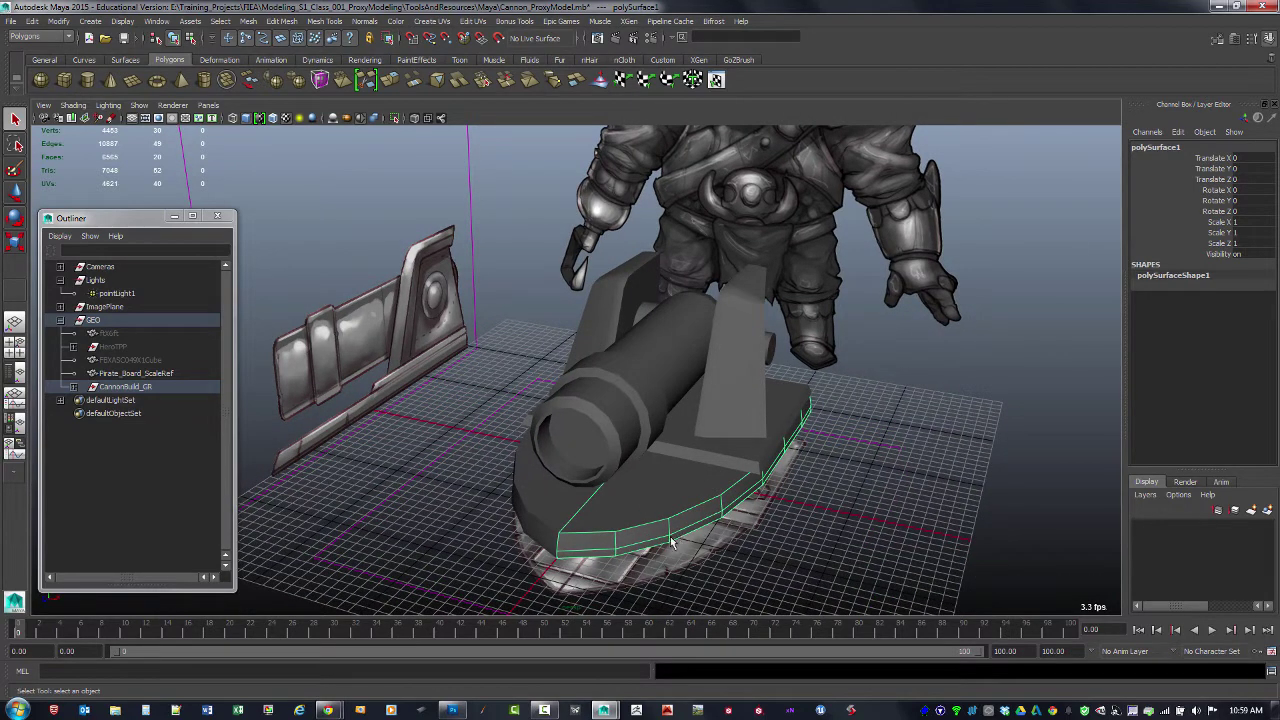
pyautogui.press('F9')
pyautogui.moveTo(604, 516); pyautogui.dragTo(645, 561)
pyautogui.press('w')
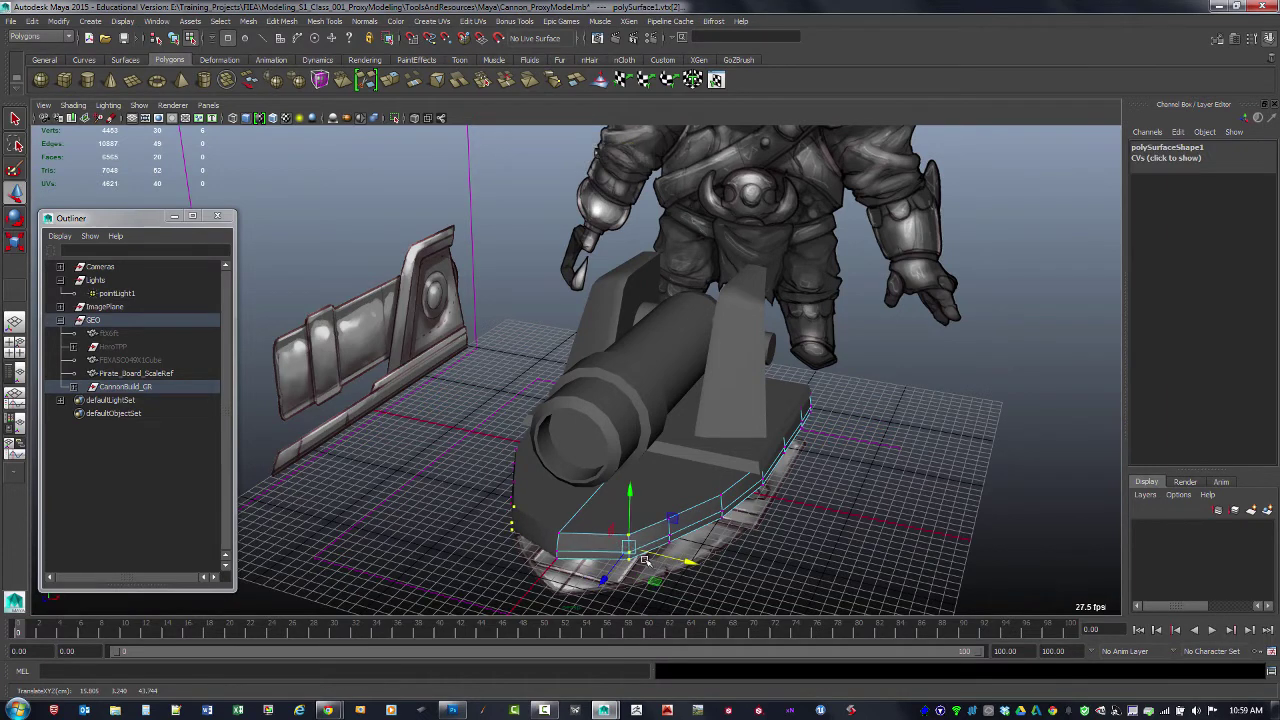
pyautogui.hotkey('ctrl', 'z')
pyautogui.keyDown('alt'); pyautogui.moveTo(541, 525); pyautogui.dragTo(499, 499); pyautogui.keyUp('alt')
pyautogui.keyDown('alt'); pyautogui.moveTo(667, 481); pyautogui.dragTo(796, 490); pyautogui.keyUp('alt')
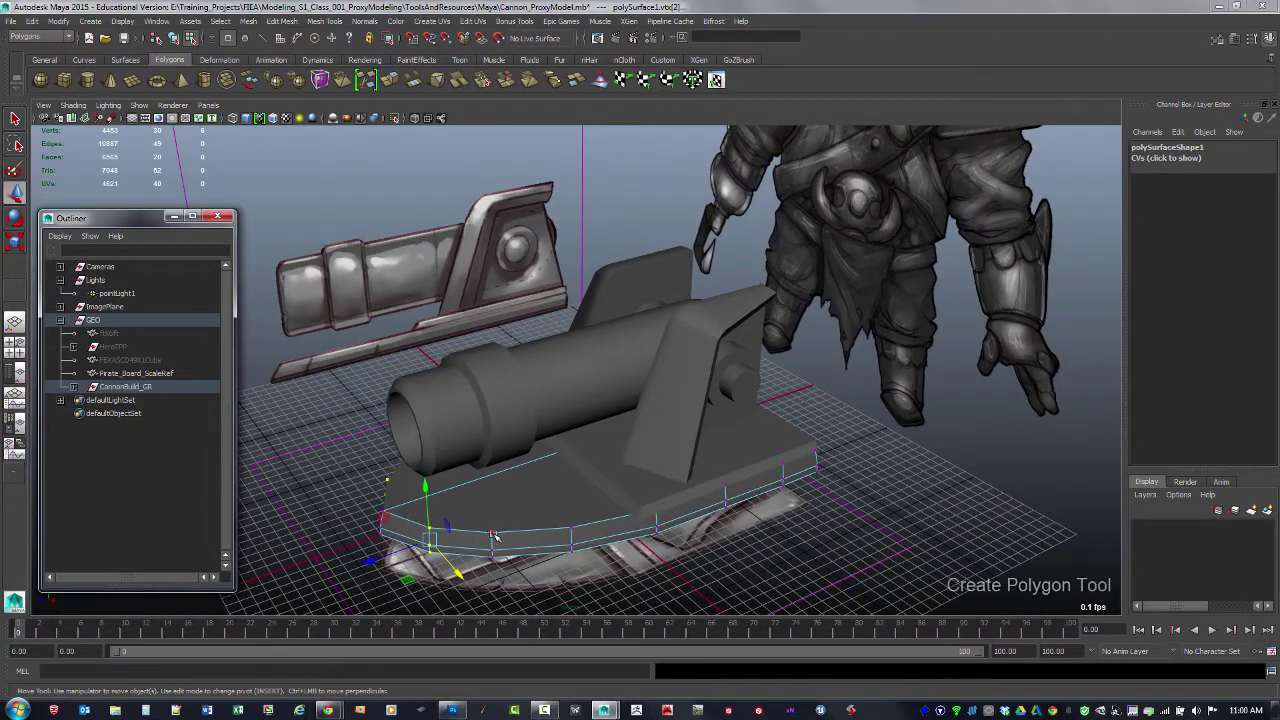
pyautogui.keyDown('alt'); pyautogui.moveTo(543, 514); pyautogui.dragTo(560, 520); pyautogui.keyUp('alt')
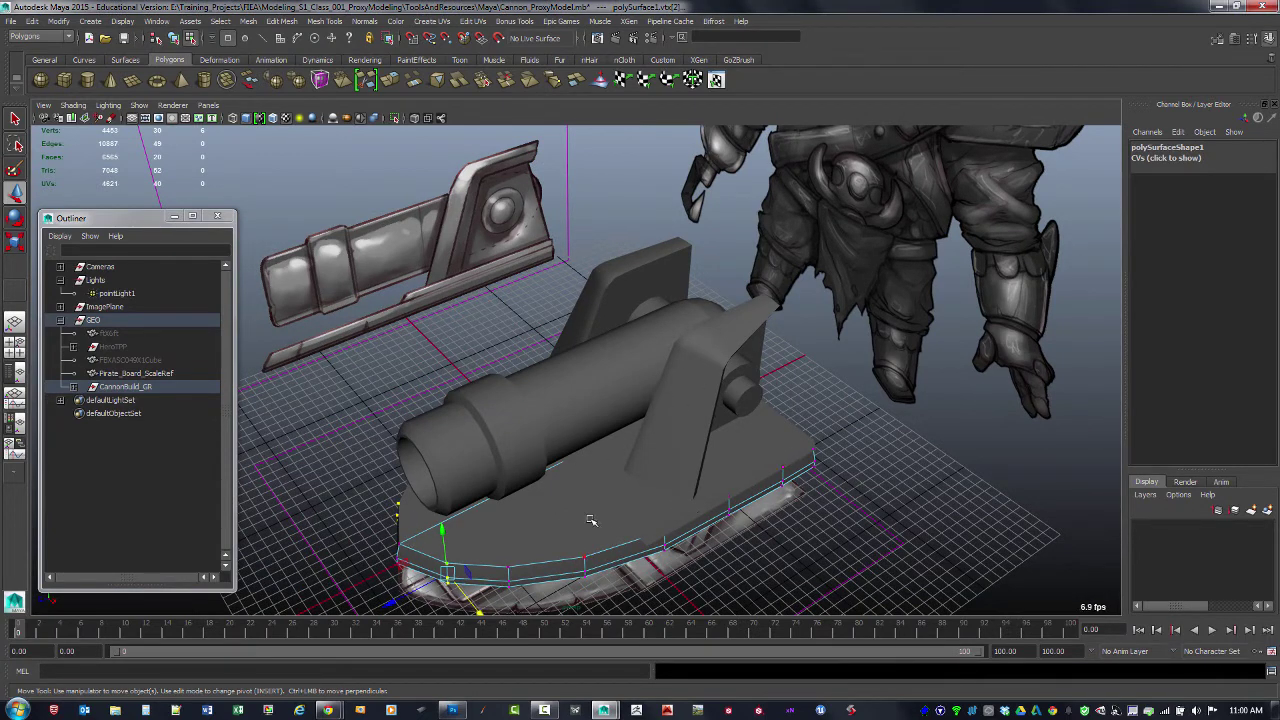
pyautogui.keyDown('alt'); pyautogui.moveTo(645, 541); pyautogui.dragTo(640, 520); pyautogui.keyUp('alt')
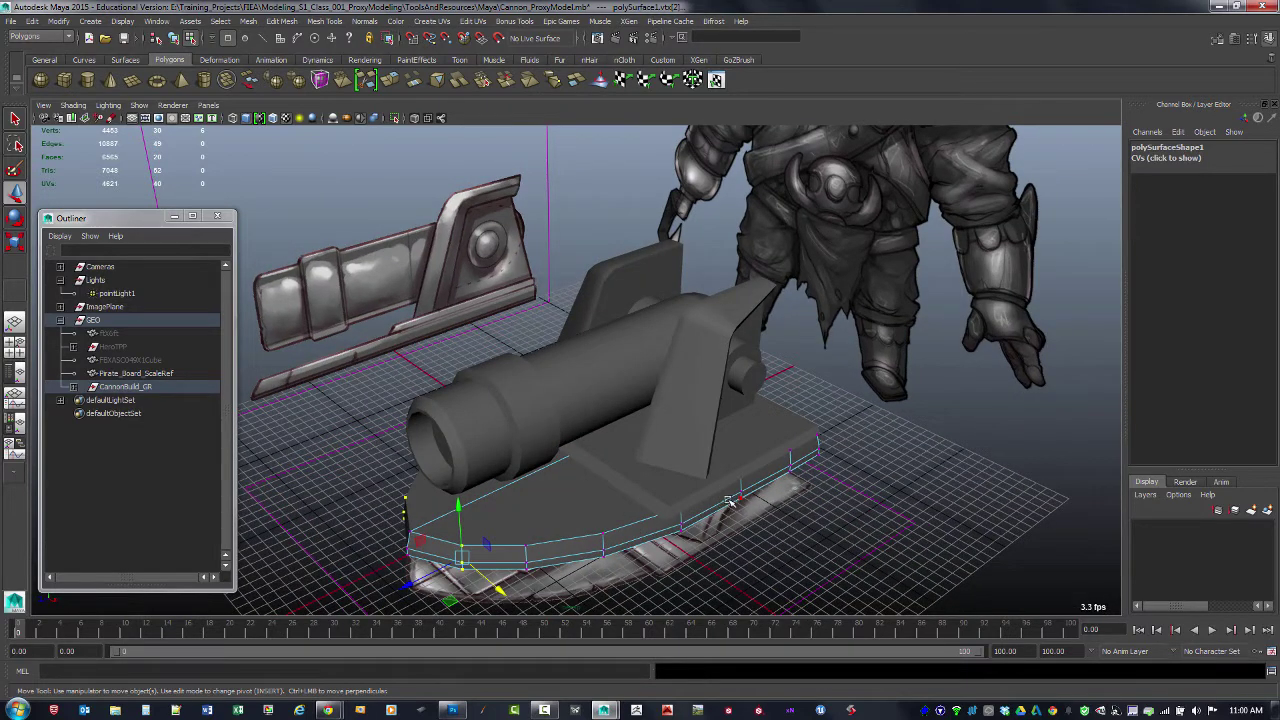
# Step: Inspect the barrel's wireframe around the muzzle, return to object selection mode and clear the selection
pyautogui.click(449, 413)
pyautogui.press('f')
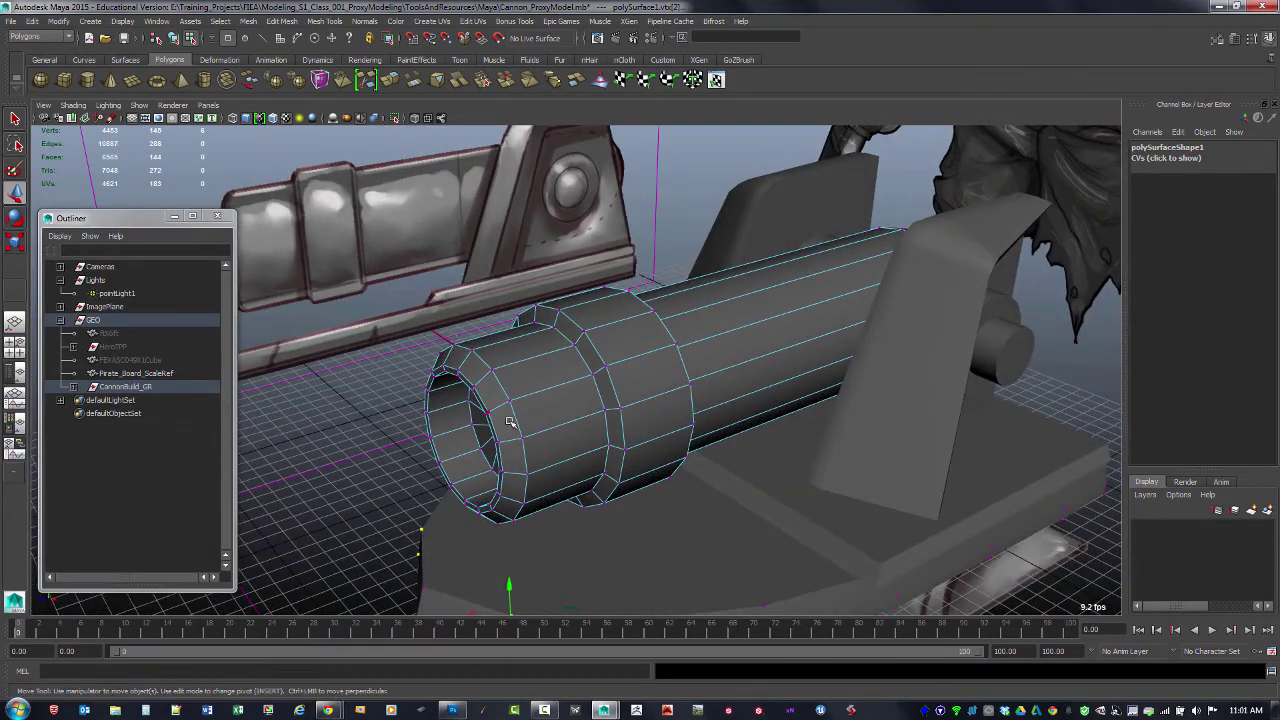
pyautogui.keyDown('alt'); pyautogui.moveTo(528, 453); pyautogui.dragTo(537, 361); pyautogui.keyUp('alt')
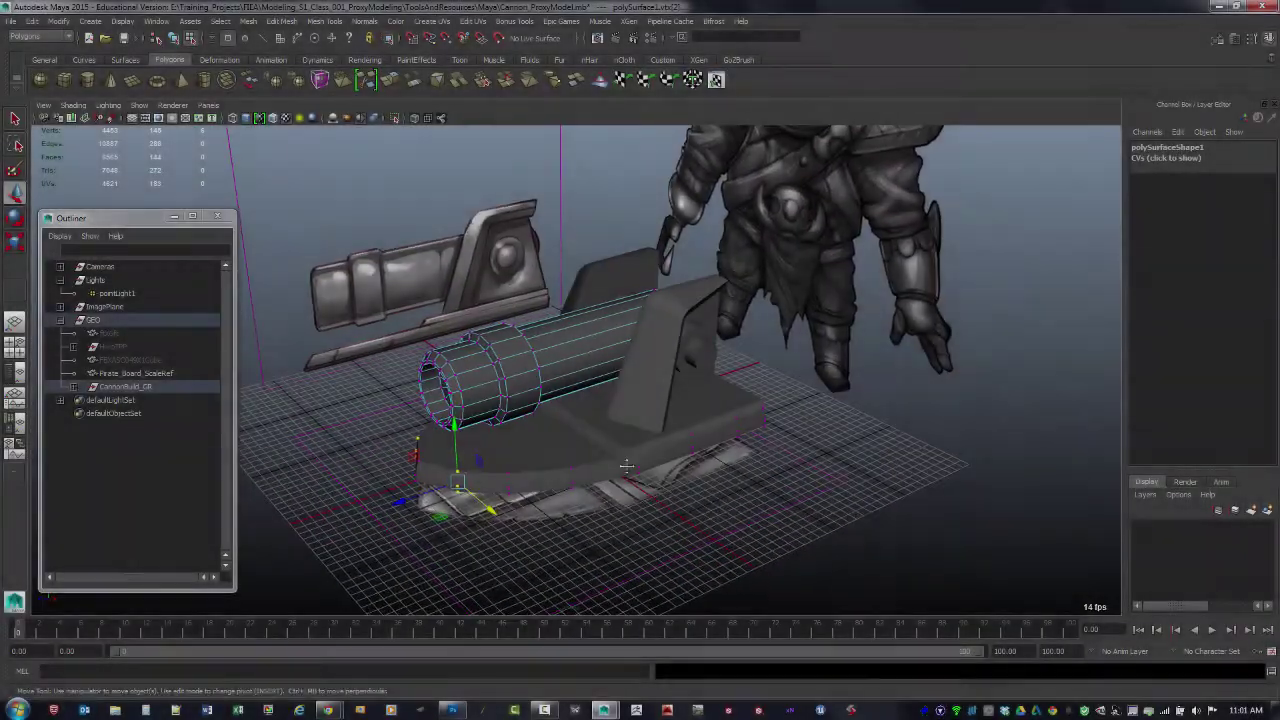
pyautogui.keyDown('alt'); pyautogui.moveTo(580, 449); pyautogui.dragTo(722, 474); pyautogui.keyUp('alt')
pyautogui.click(427, 334)
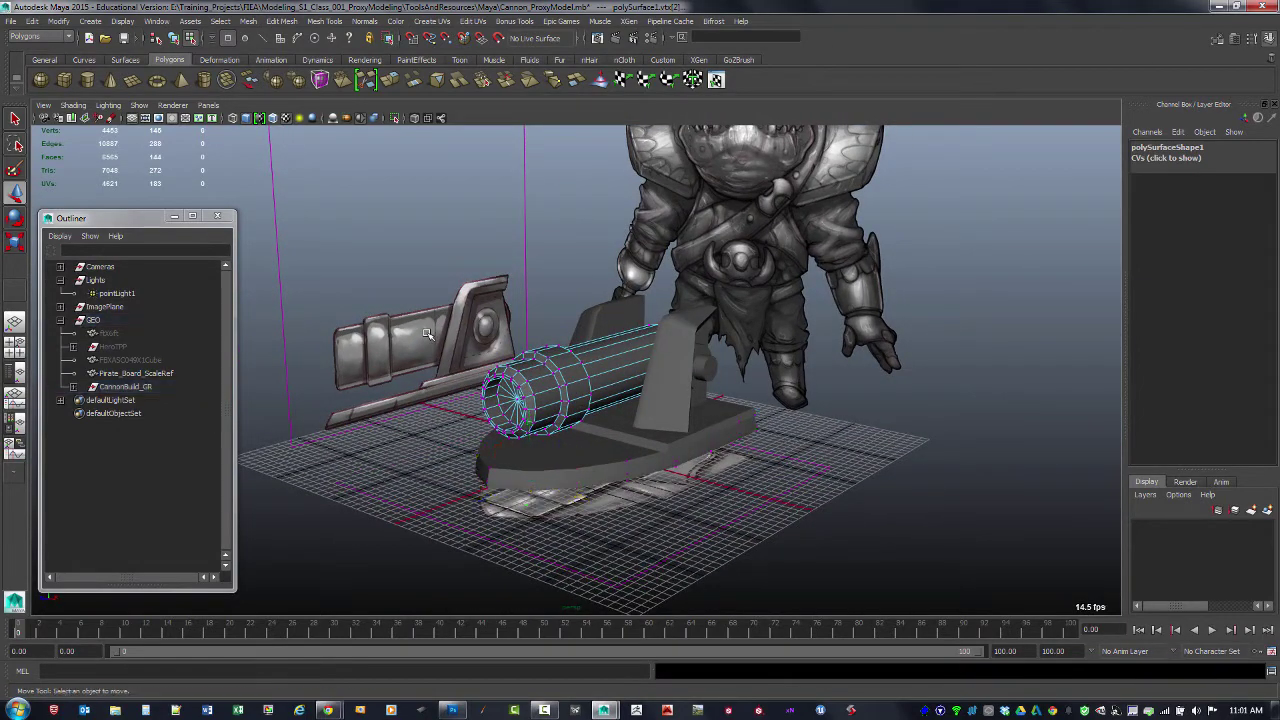
pyautogui.press('F8')
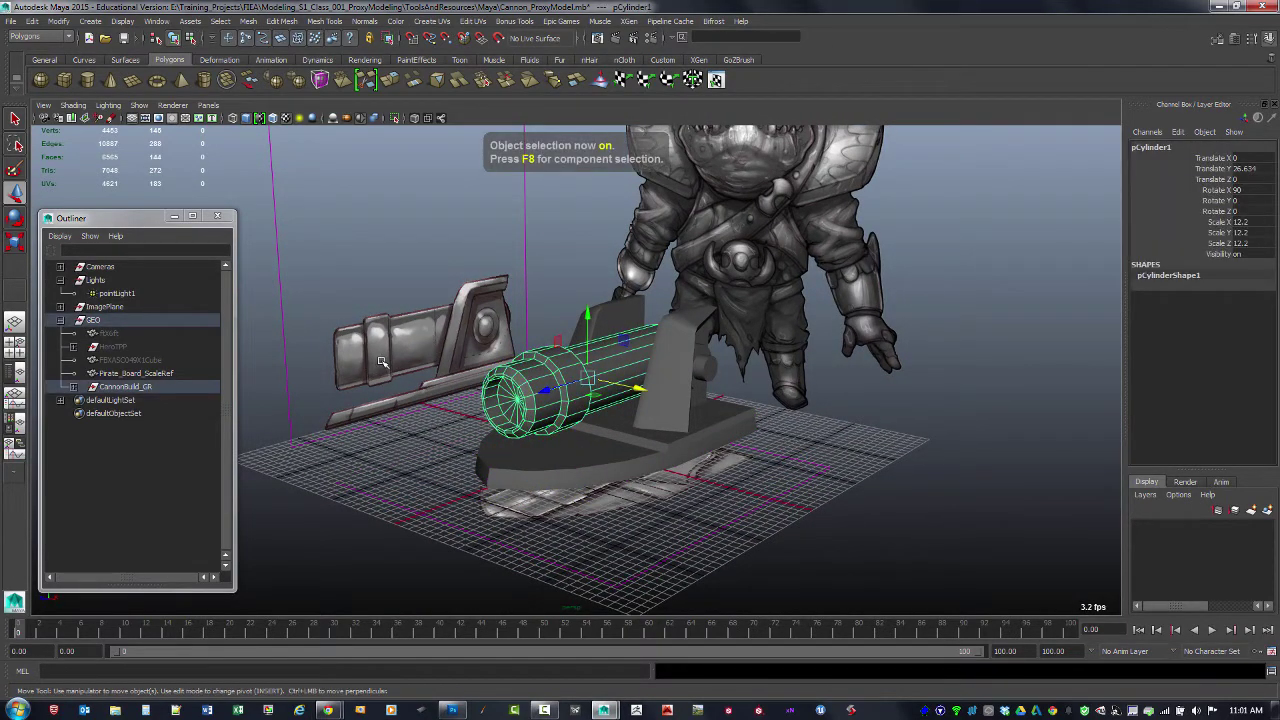
pyautogui.click(382, 365)
pyautogui.keyDown('alt'); pyautogui.moveTo(410, 415); pyautogui.dragTo(580, 514); pyautogui.keyUp('alt')
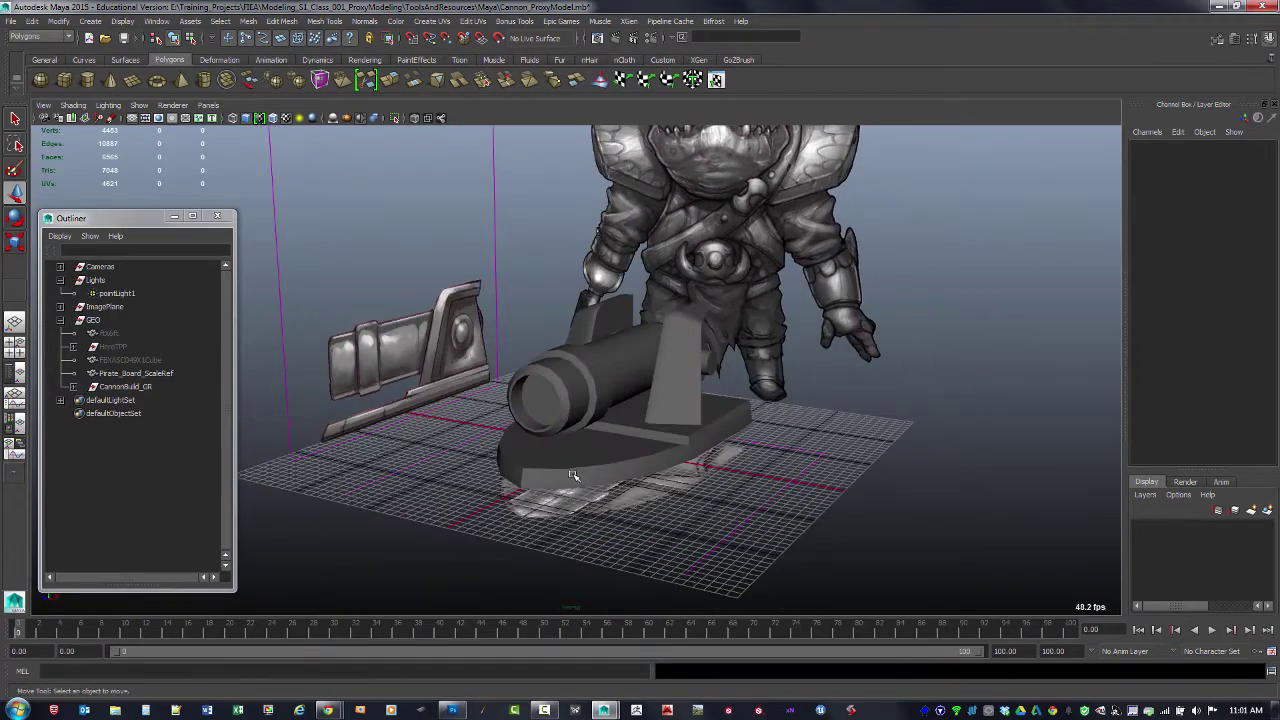
# Step: Show the four-view layout and display the top view in wireframe over its reference image
pyautogui.press('space')
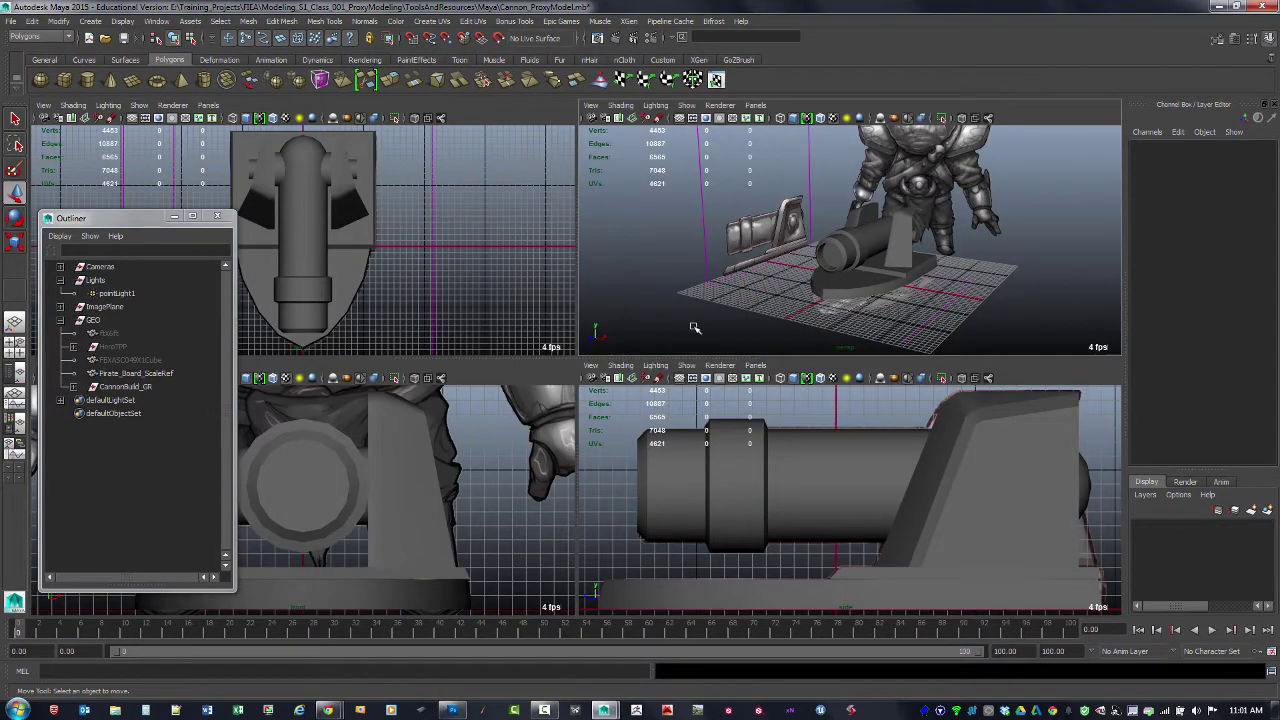
pyautogui.moveTo(395, 289)
pyautogui.keyDown('alt'); pyautogui.mouseDown(button='middle')
pyautogui.moveTo(440, 295)
pyautogui.moveTo(427, 270)
pyautogui.mouseUp(button='middle'); pyautogui.keyUp('alt')
pyautogui.press('4')
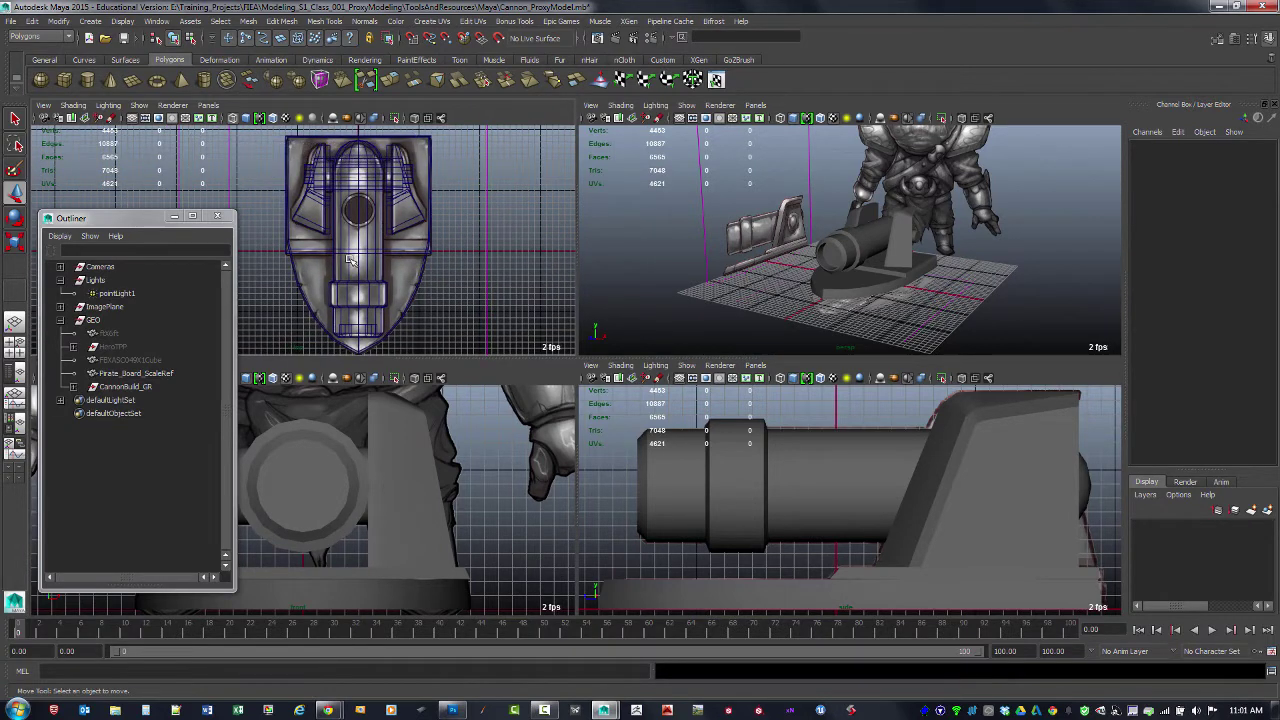
pyautogui.click(43, 105)
pyautogui.moveTo(96, 326)
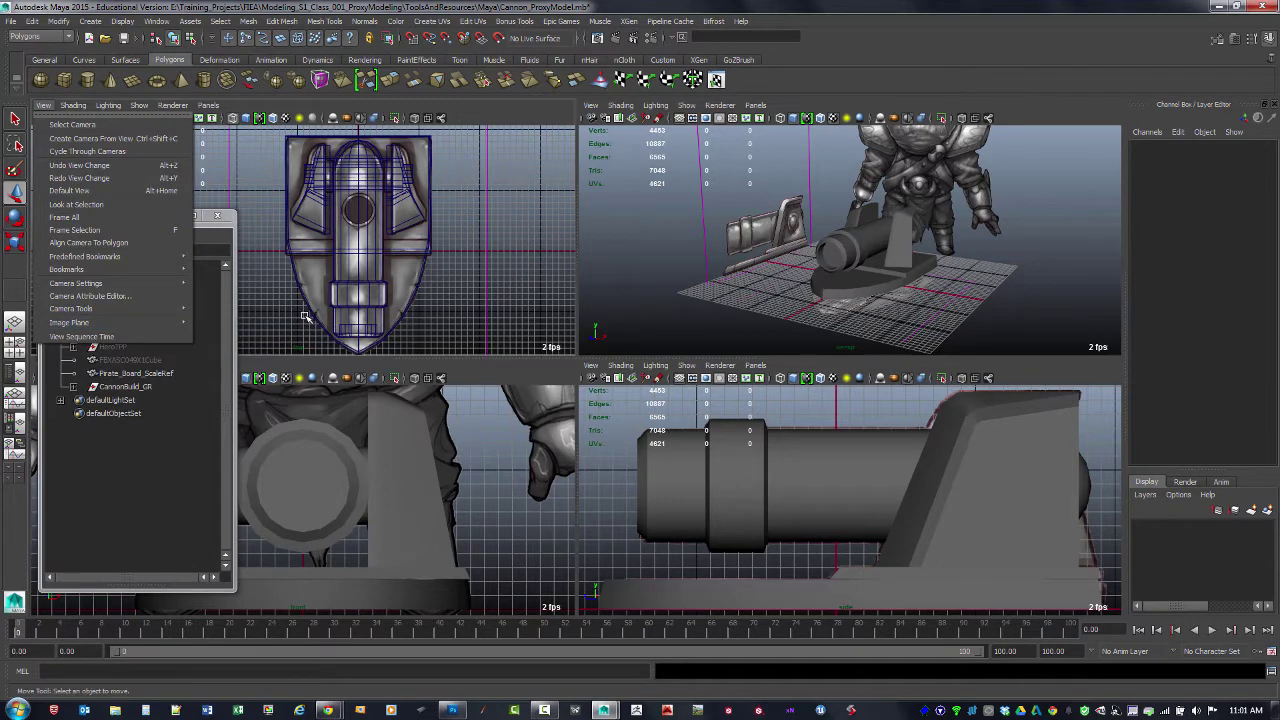
# Step: Switch to Photoshop, show rulers on Cannon_Top_MT_A.tga and place a vertical guide along the cannon's centre line
pyautogui.click(455, 710)
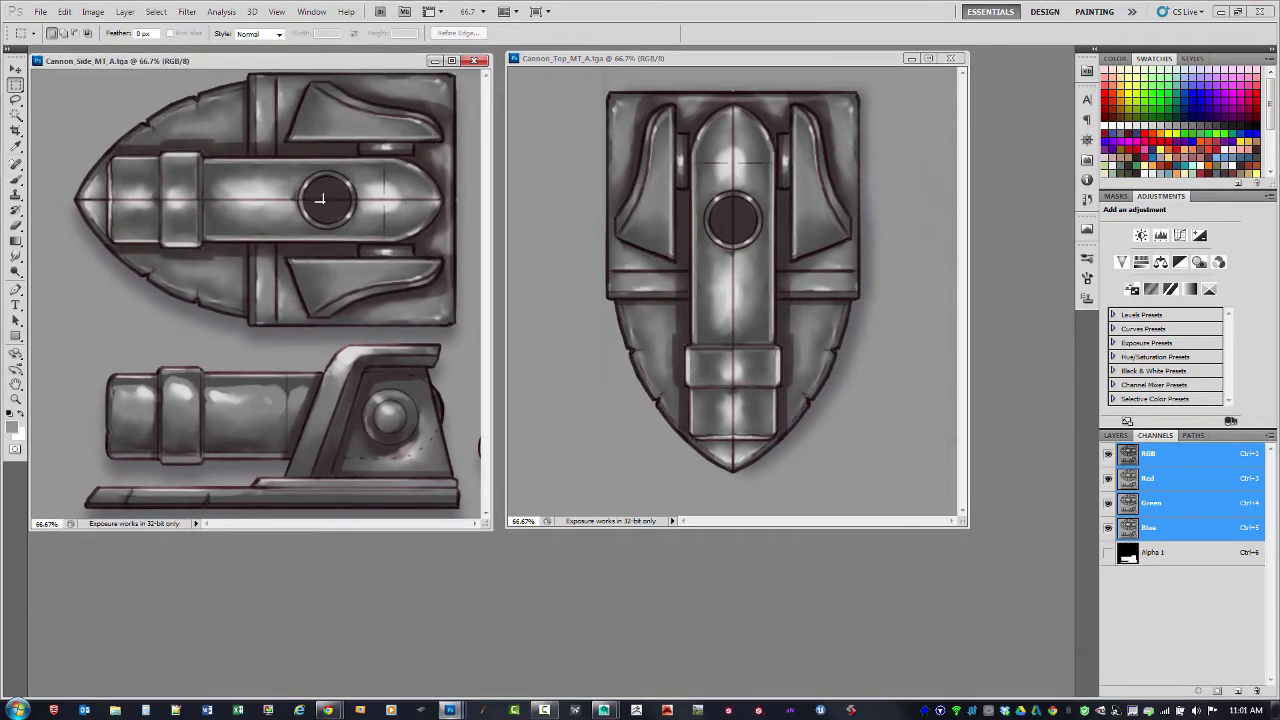
pyautogui.click(670, 72)
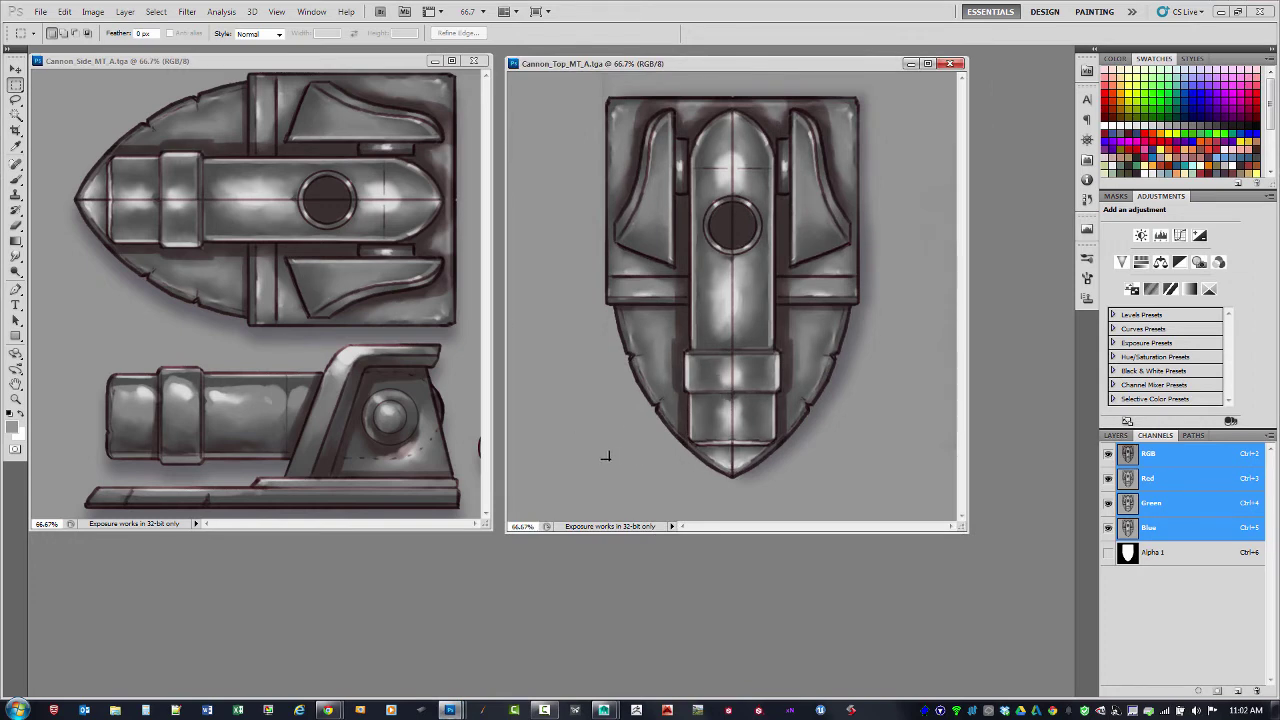
pyautogui.moveTo(651, 69); pyautogui.dragTo(664, 76)
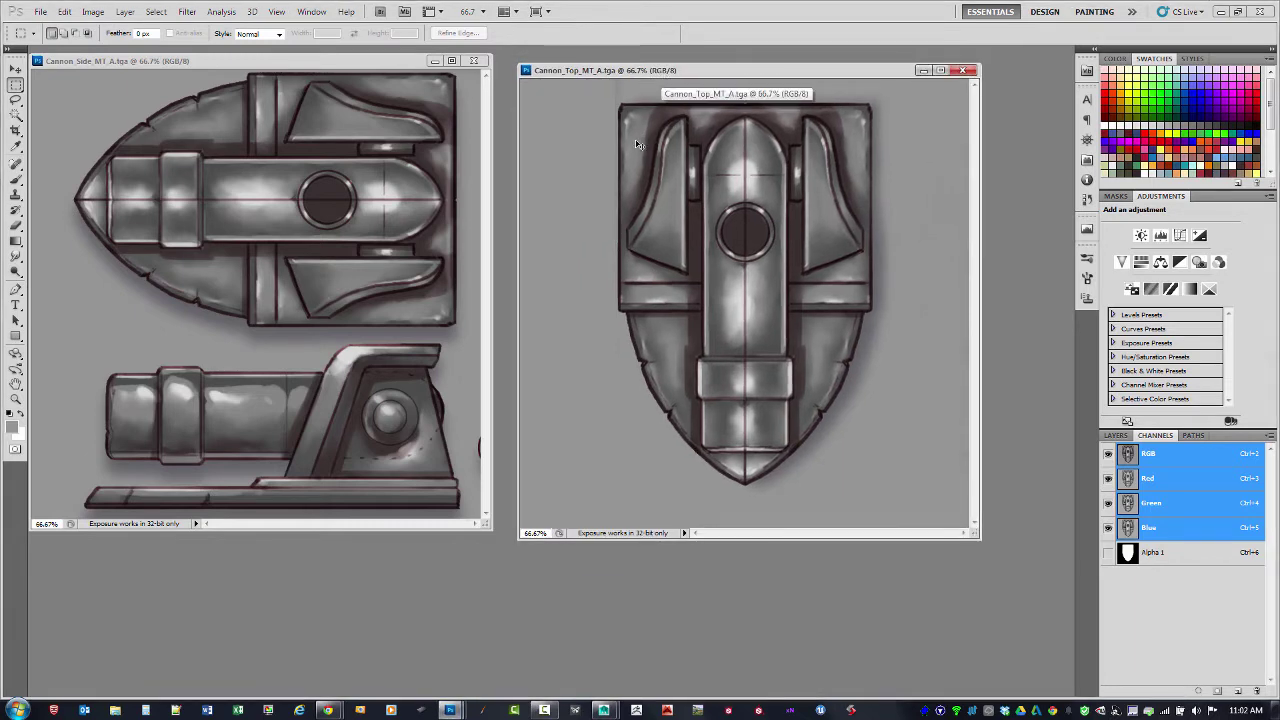
pyautogui.hotkey('ctrl', 'r')
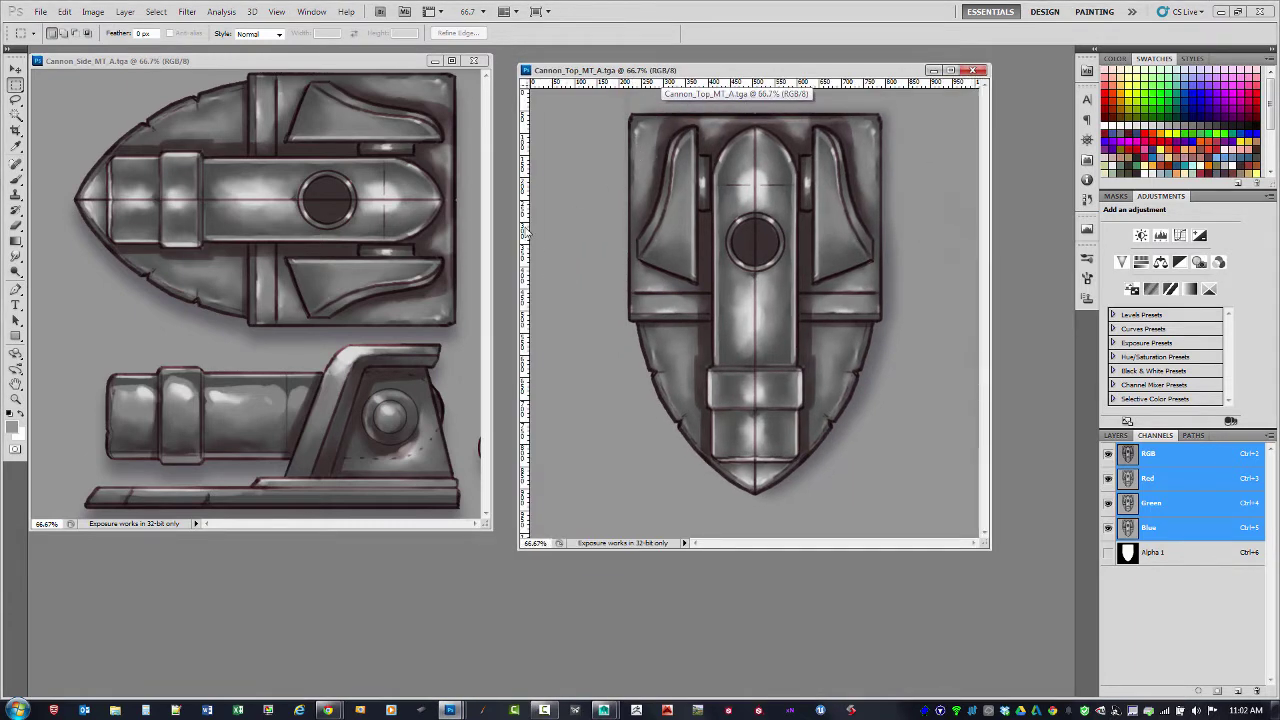
pyautogui.moveTo(596, 232); pyautogui.dragTo(755, 260)
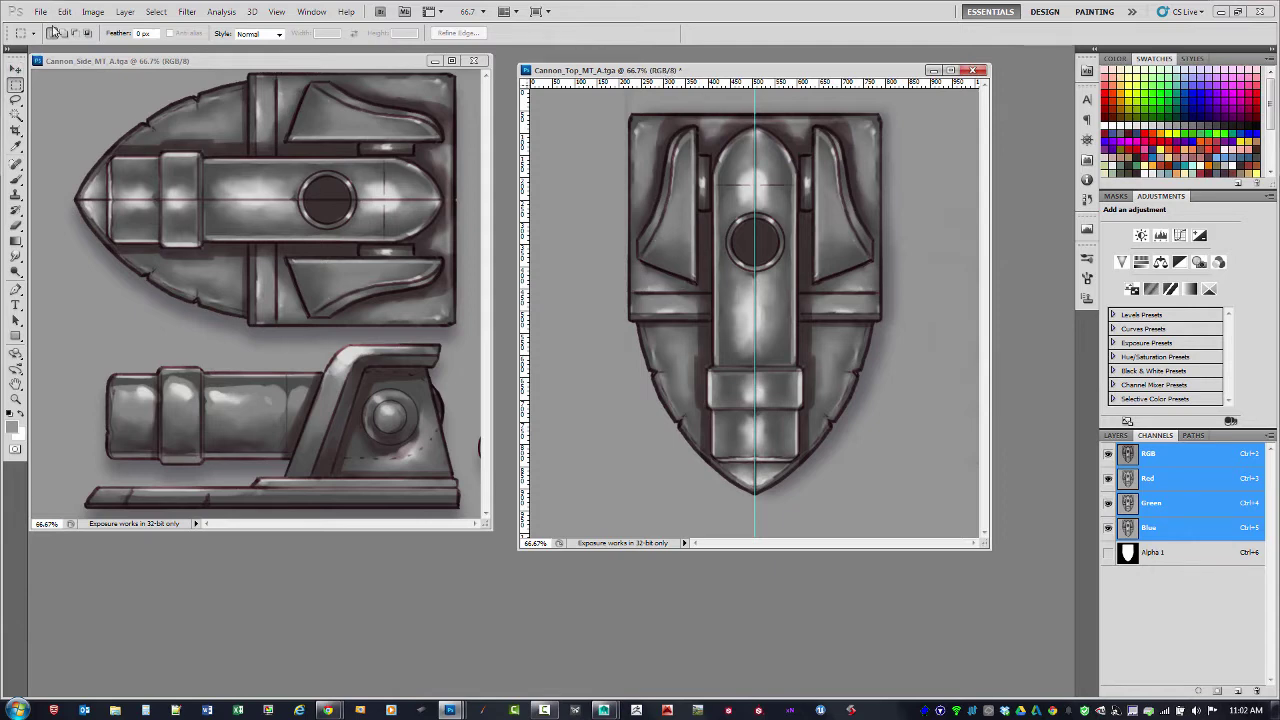
# Step: Try rotating the top reference image 90° counterclockwise and undo the rotation
pyautogui.click(93, 12)
pyautogui.moveTo(130, 133)
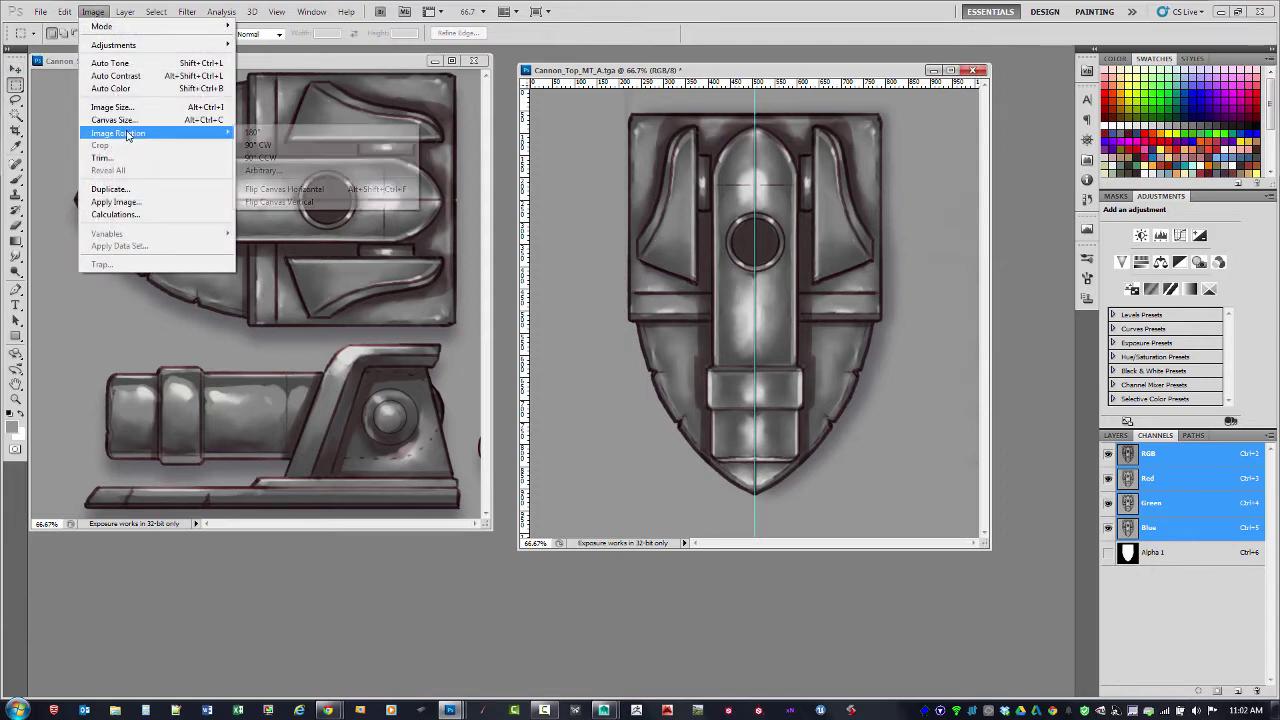
pyautogui.click(294, 158)
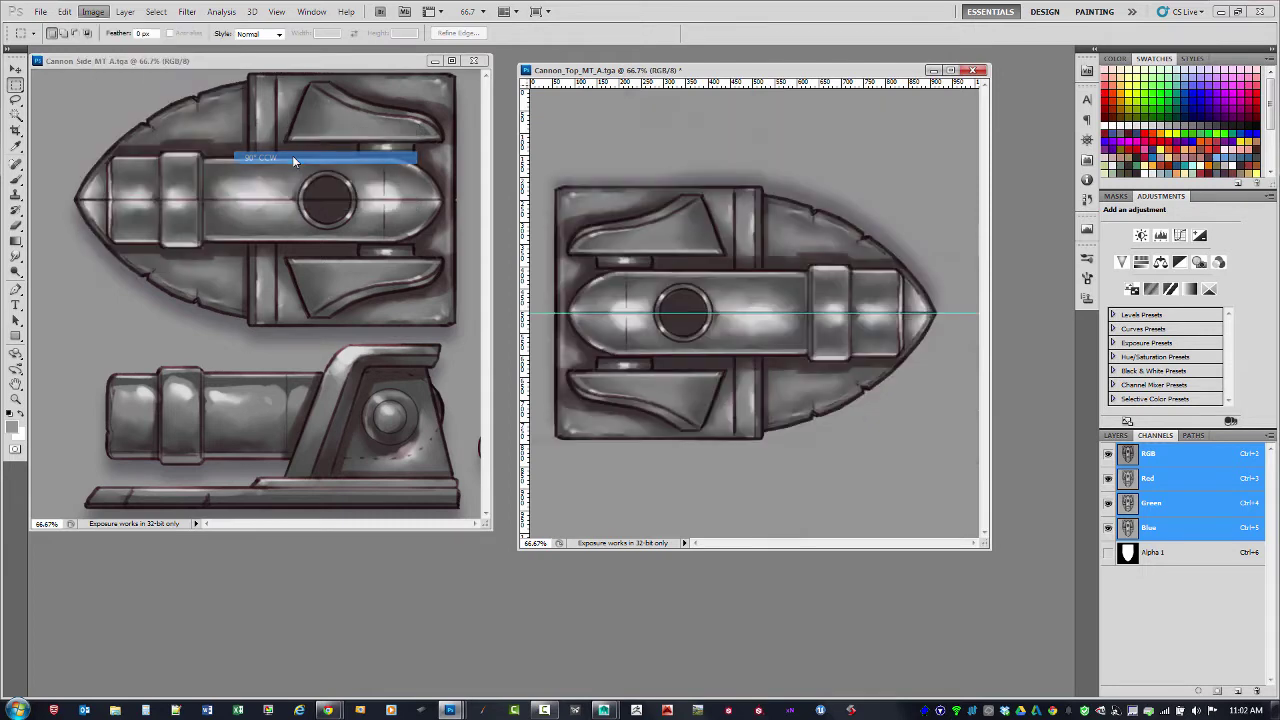
pyautogui.hotkey('ctrl', 'z')
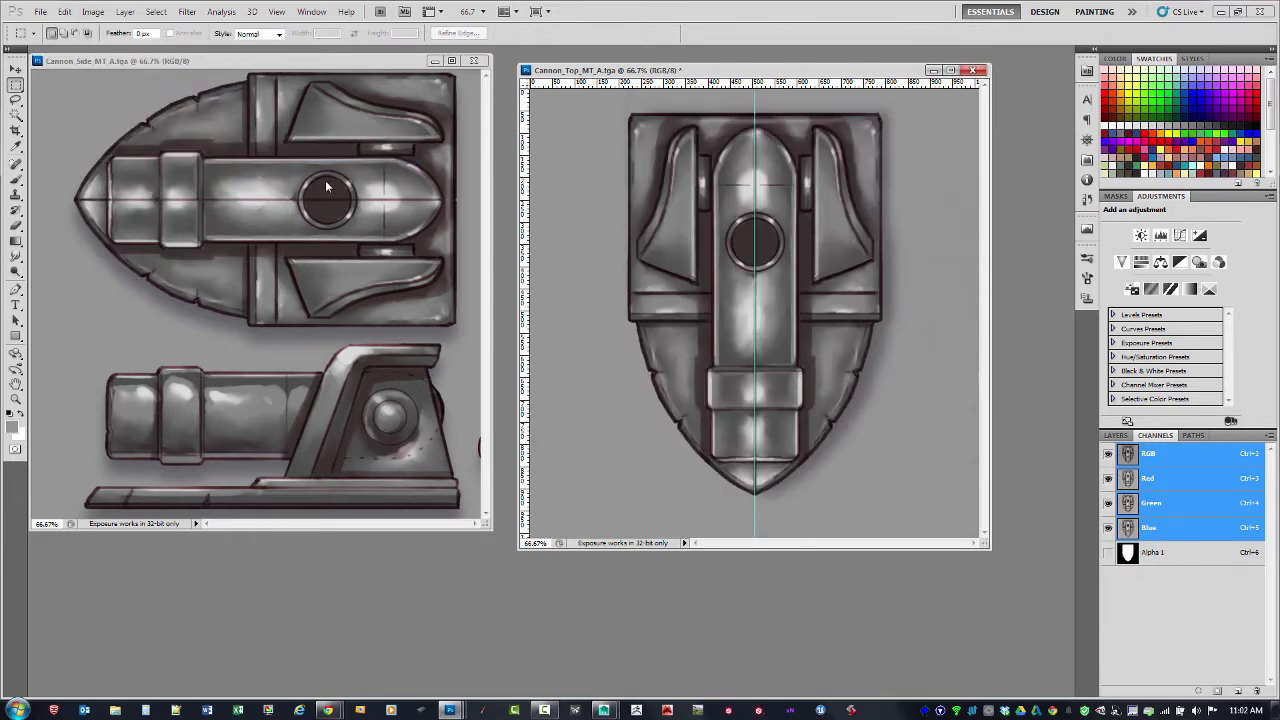
# Step: View the top reference image's Alpha 1 channel, restore the RGB composite and show its layers
pyautogui.click(1128, 556)
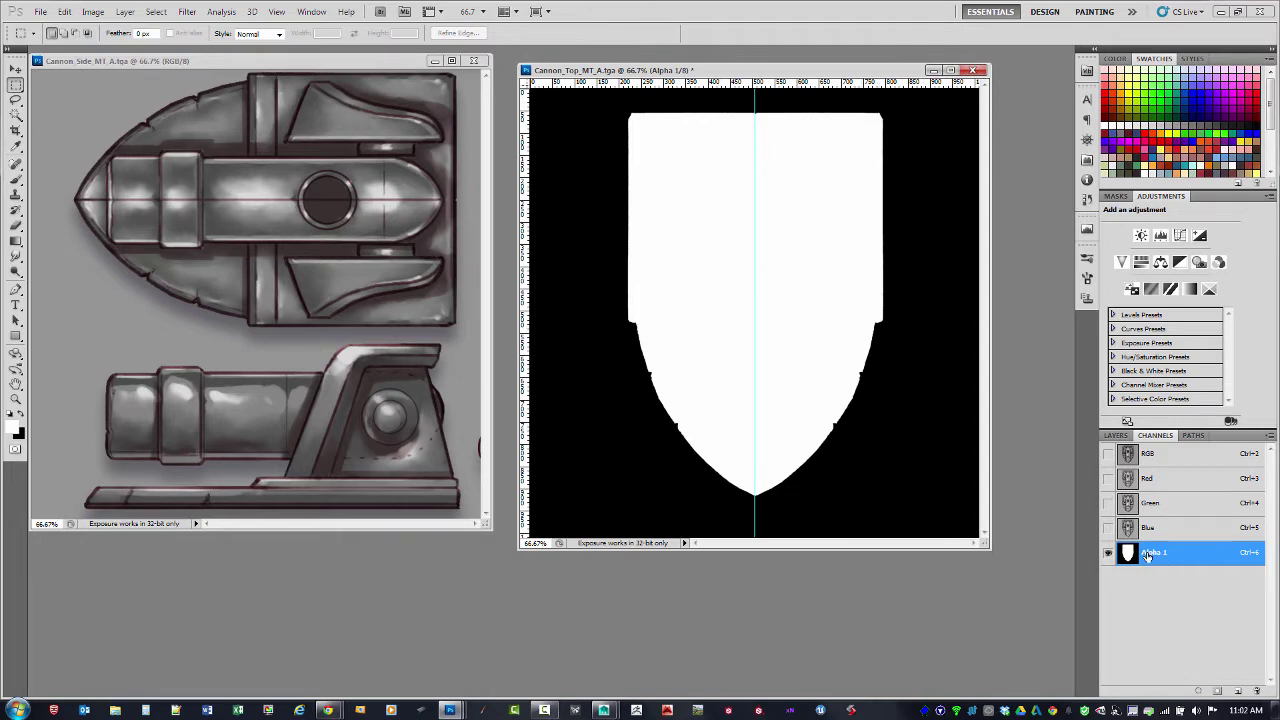
pyautogui.click(1130, 458)
pyautogui.click(1116, 435)
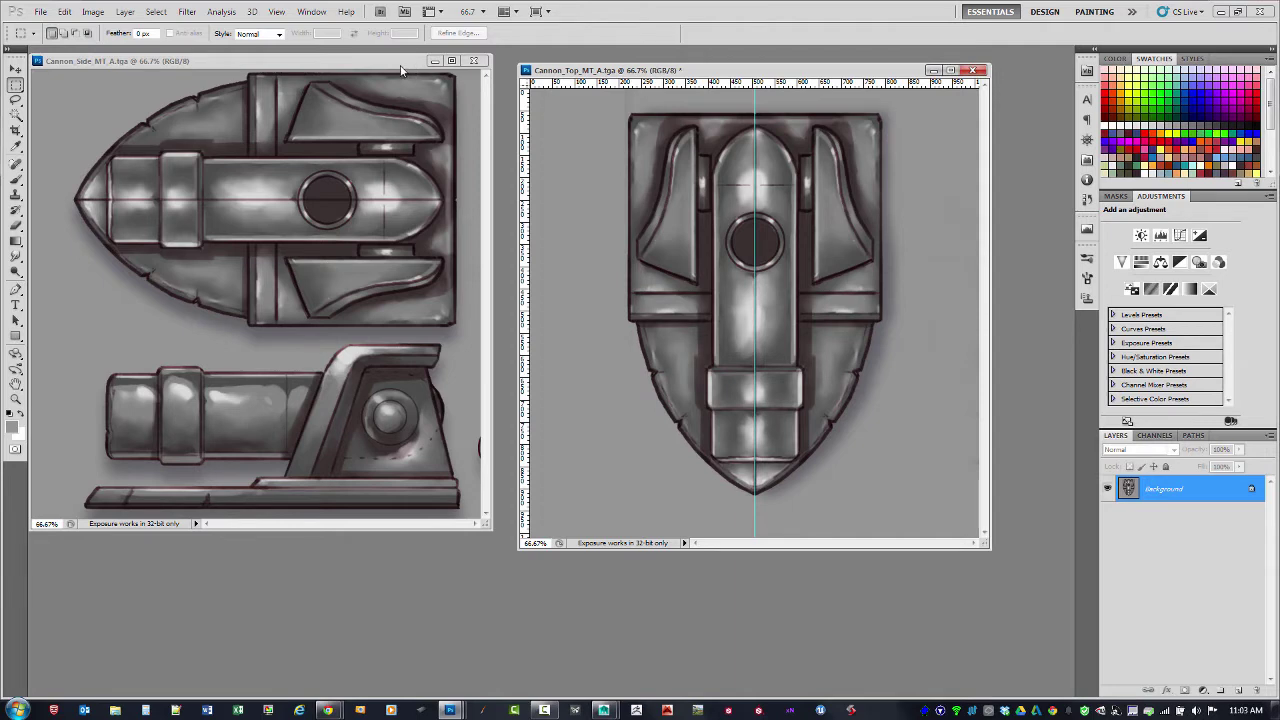
# Step: View the Alpha 1 channel of Cannon_Side_MT_A.tga alone and overlaid on the RGB image, and hide the alpha again
pyautogui.moveTo(402, 61); pyautogui.dragTo(410, 70)
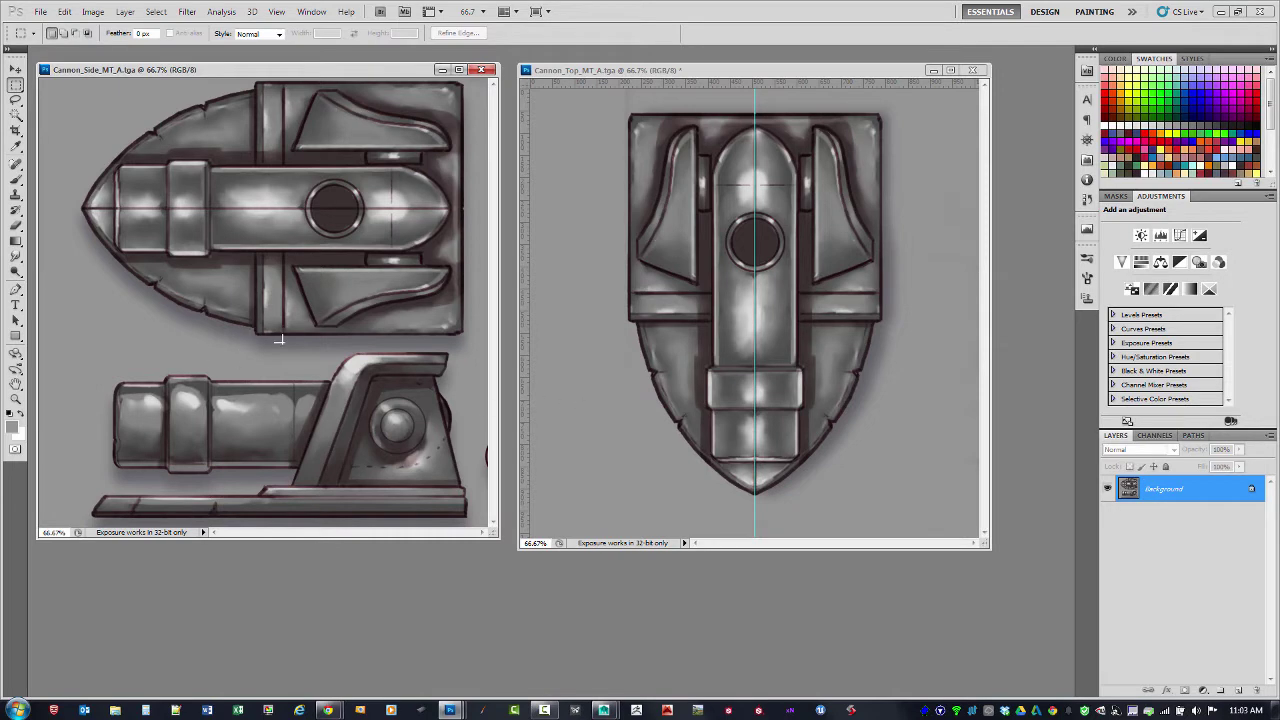
pyautogui.click(1155, 436)
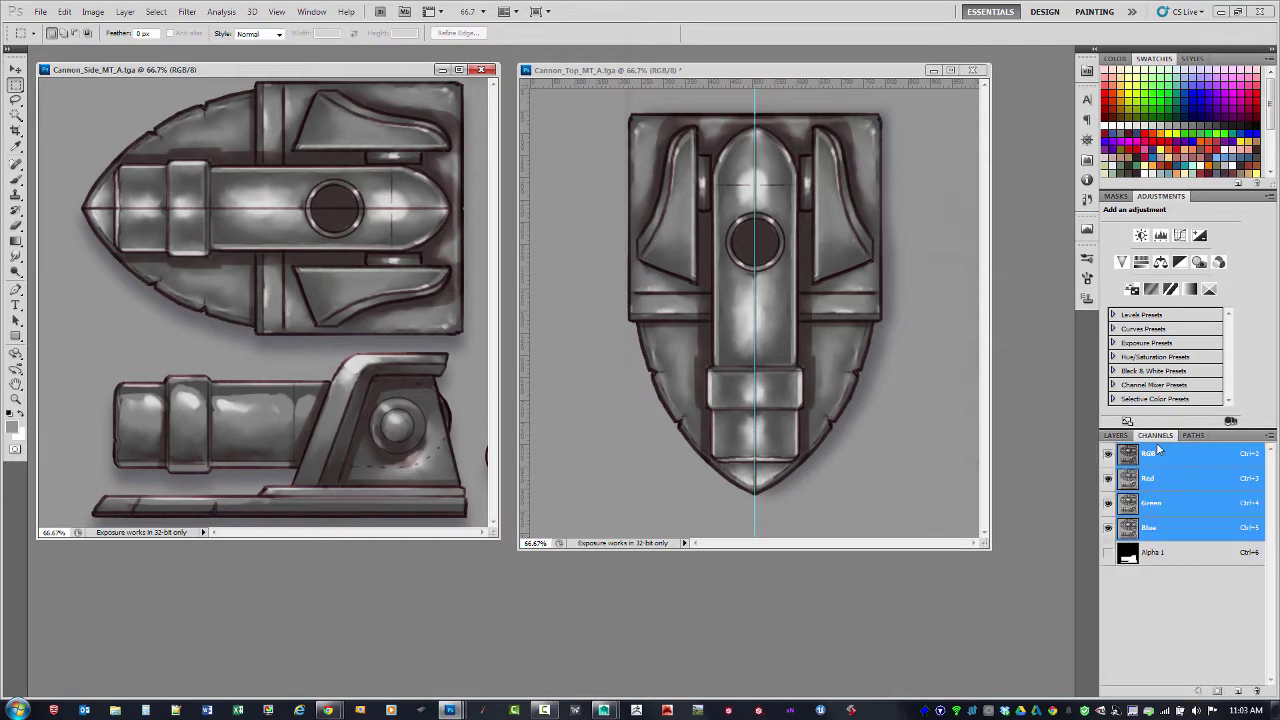
pyautogui.click(1130, 555)
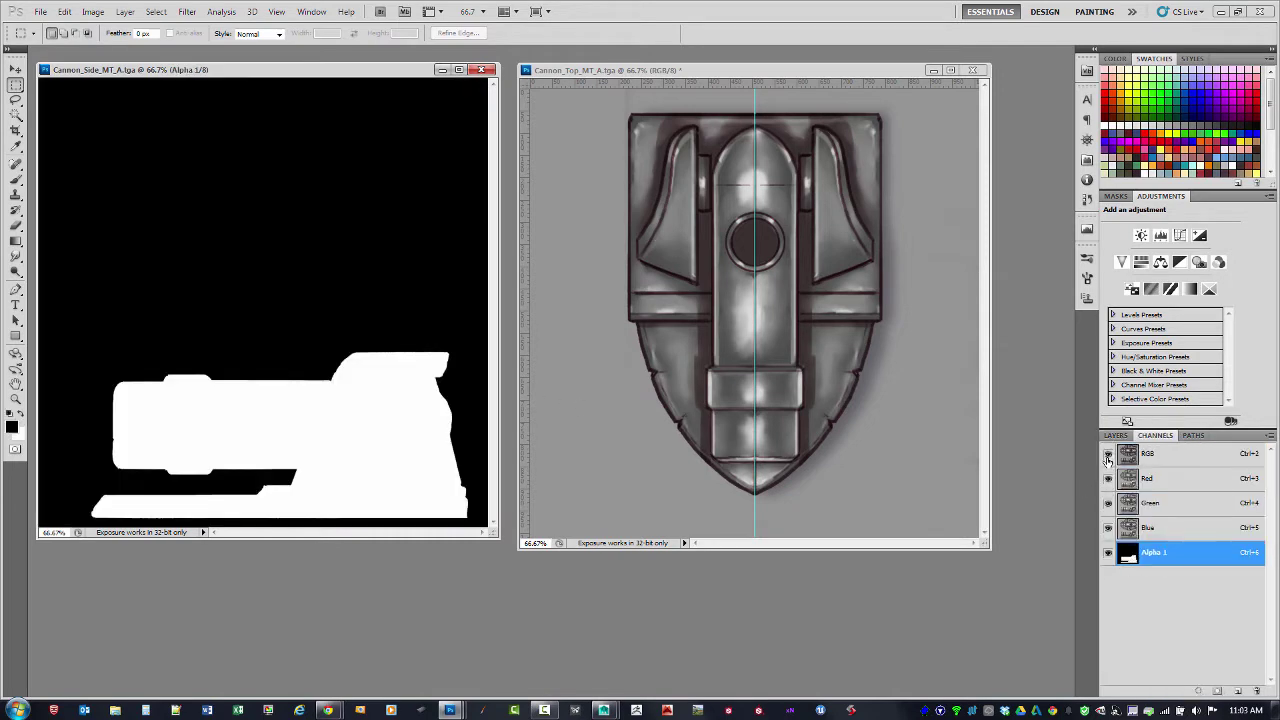
pyautogui.click(1107, 455)
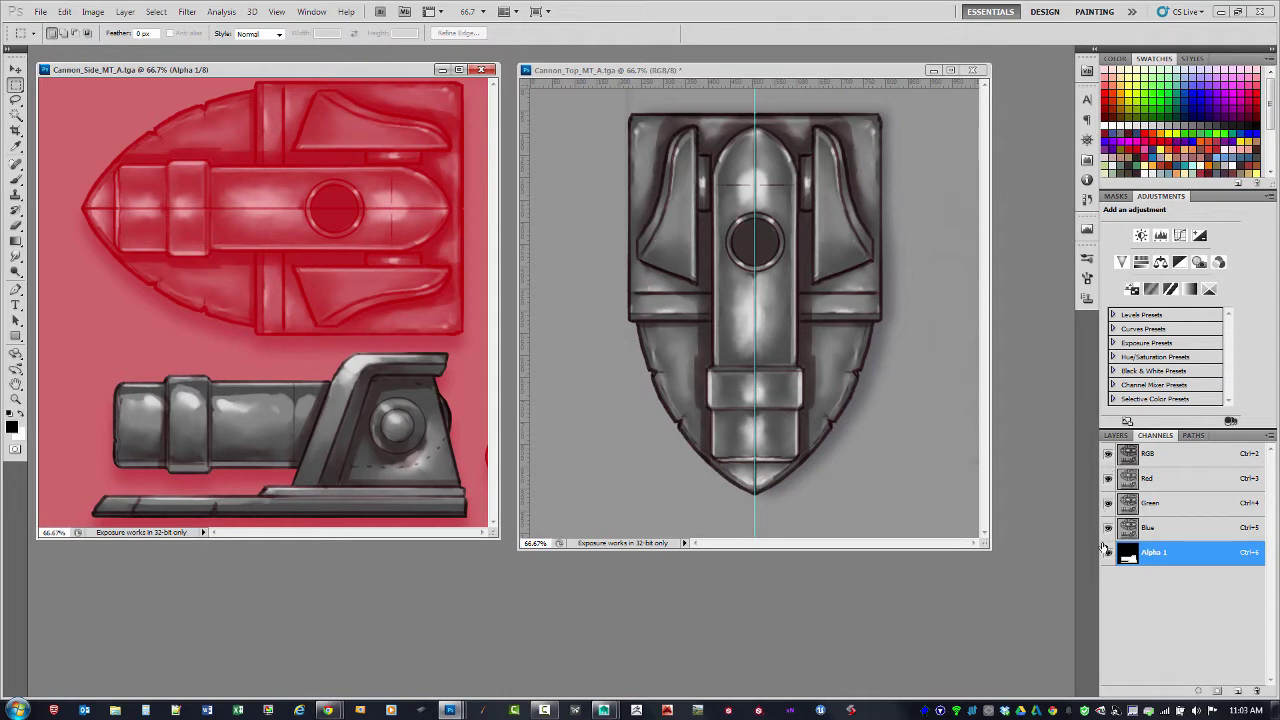
pyautogui.moveTo(1108, 479)
pyautogui.mouseDown()
pyautogui.moveTo(1110, 537)
pyautogui.moveTo(1109, 476)
pyautogui.mouseUp()
pyautogui.click(1108, 552)
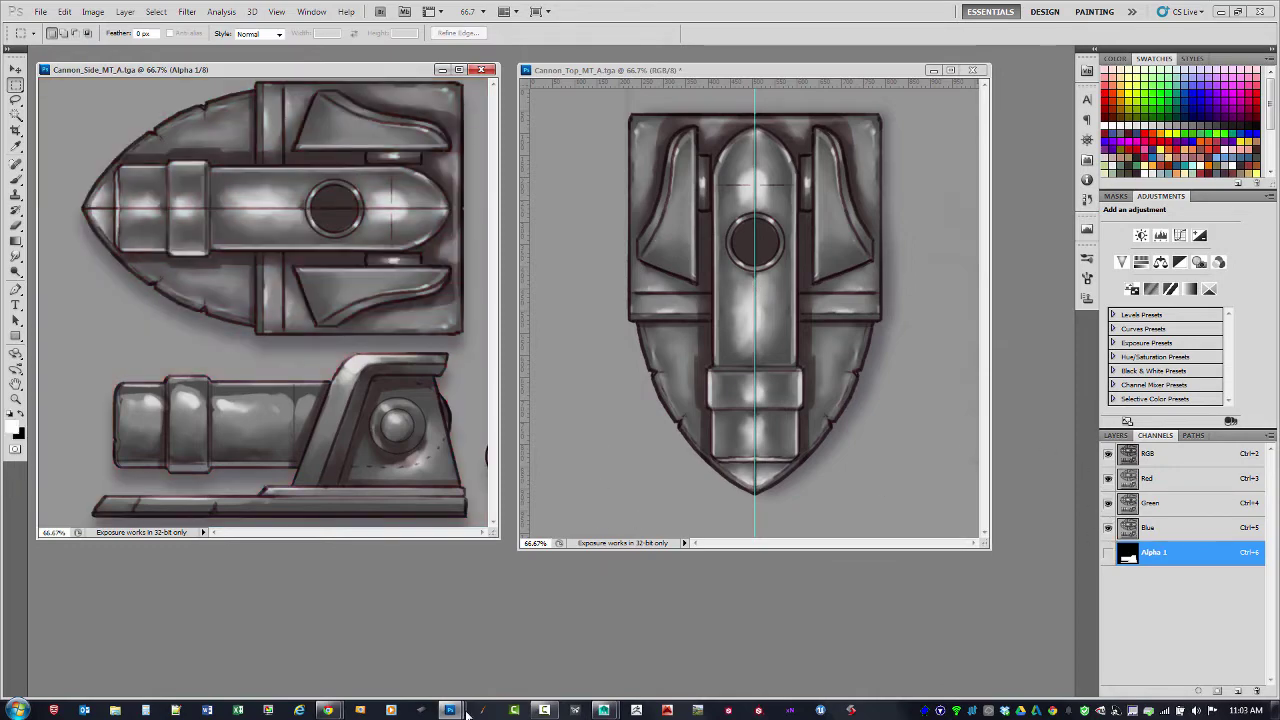
# Step: Switch back to Maya and enlarge the perspective view to show the whole cannon scene
pyautogui.click(690, 640)
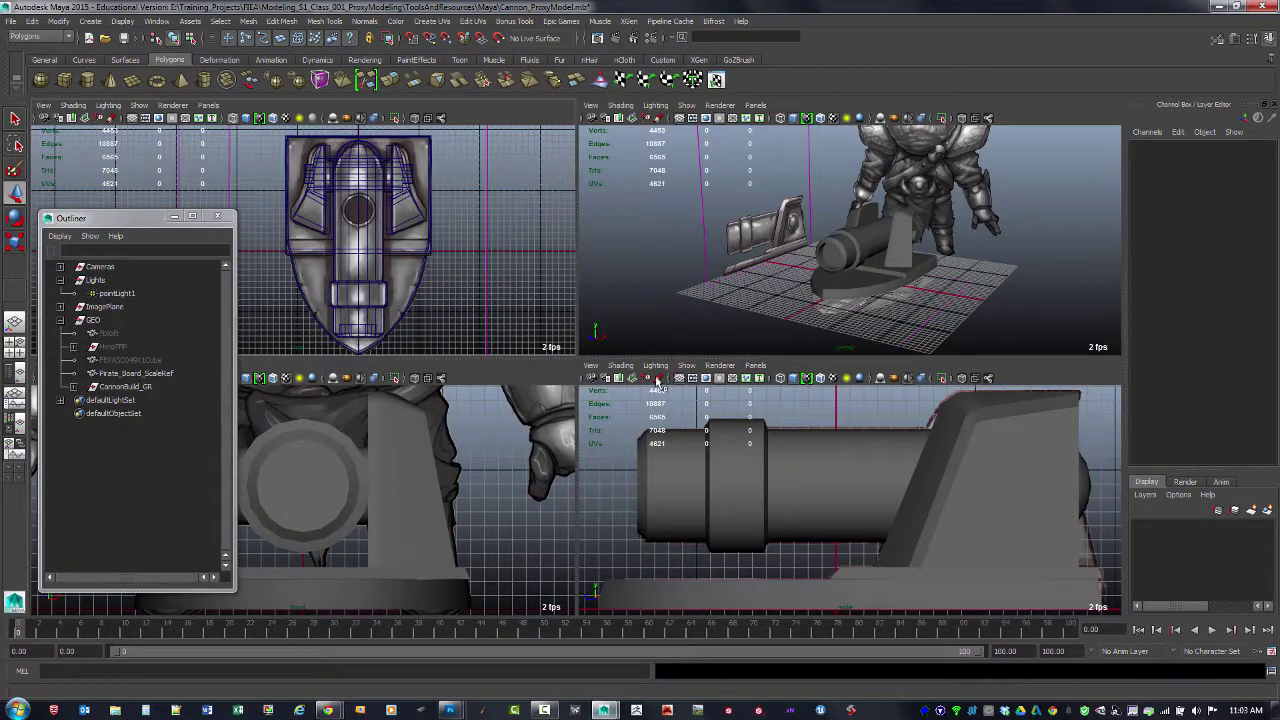
pyautogui.click(661, 319)
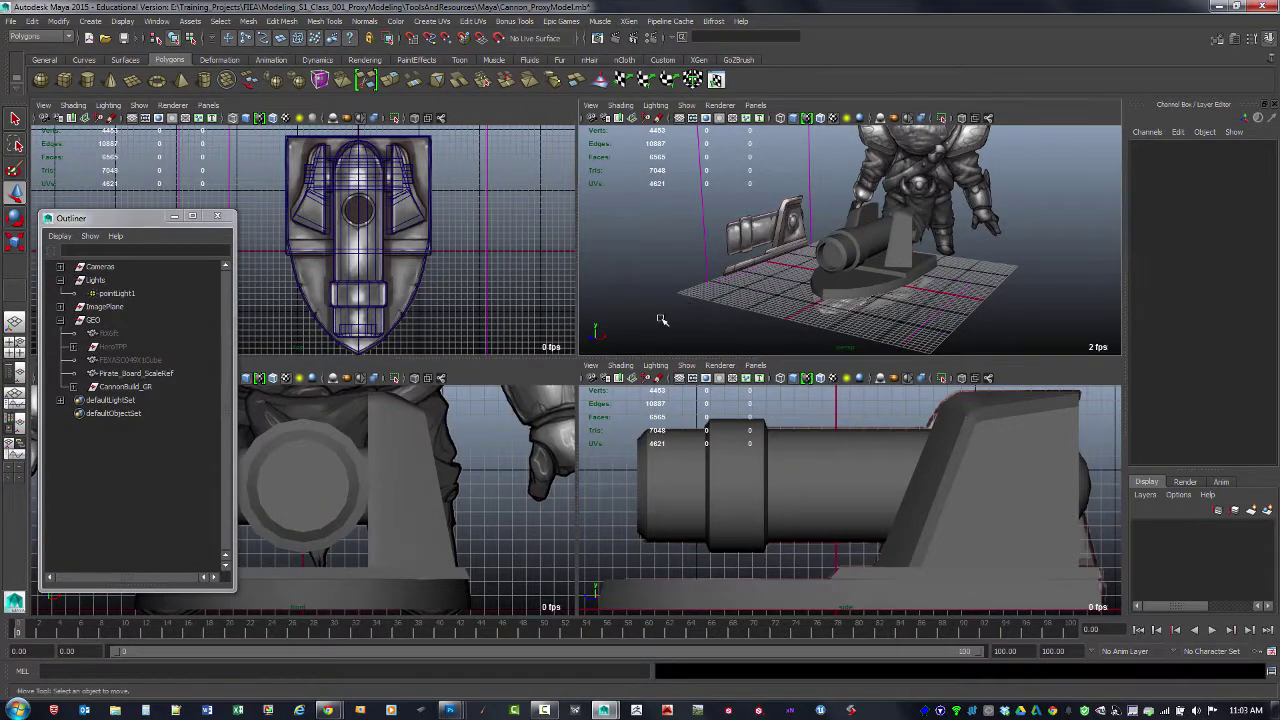
pyautogui.press('space')
pyautogui.keyDown('alt'); pyautogui.moveTo(660, 320); pyautogui.dragTo(548, 271); pyautogui.keyUp('alt')
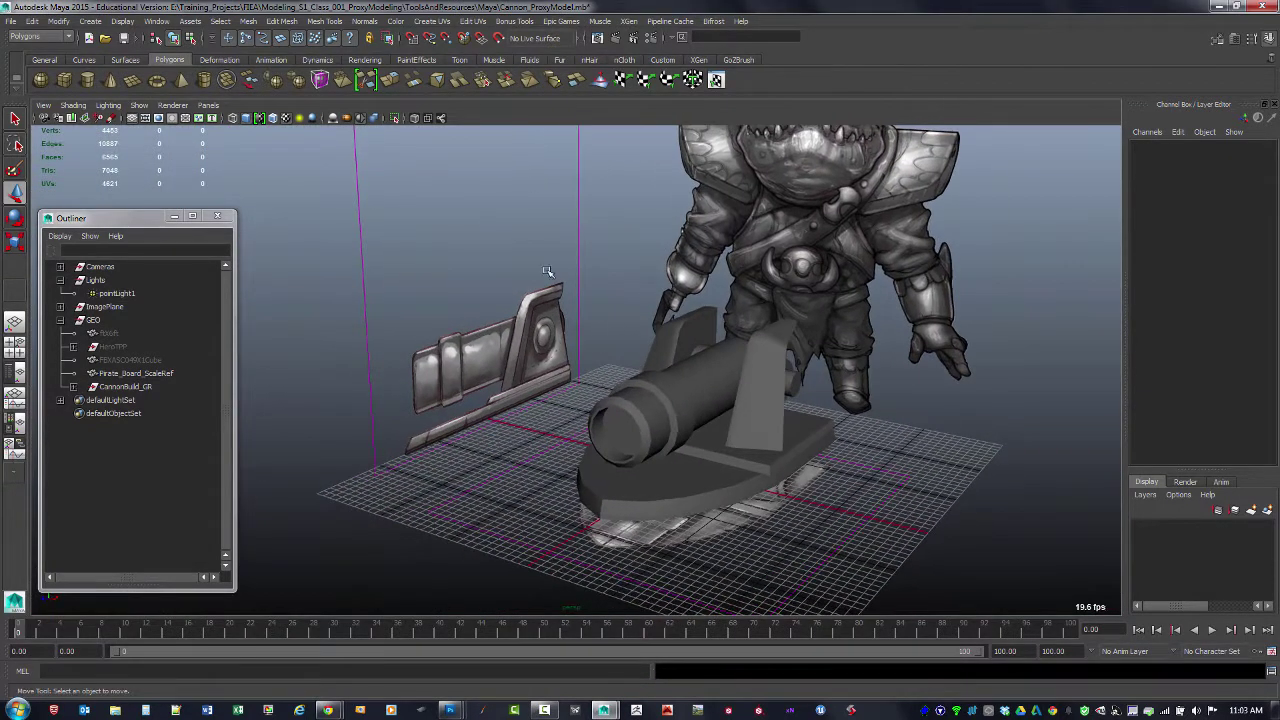
# Step: Select the side image plane, list the contents of the ImagePlane group, and check which image file the side plane's attributes reference
pyautogui.click(586, 252)
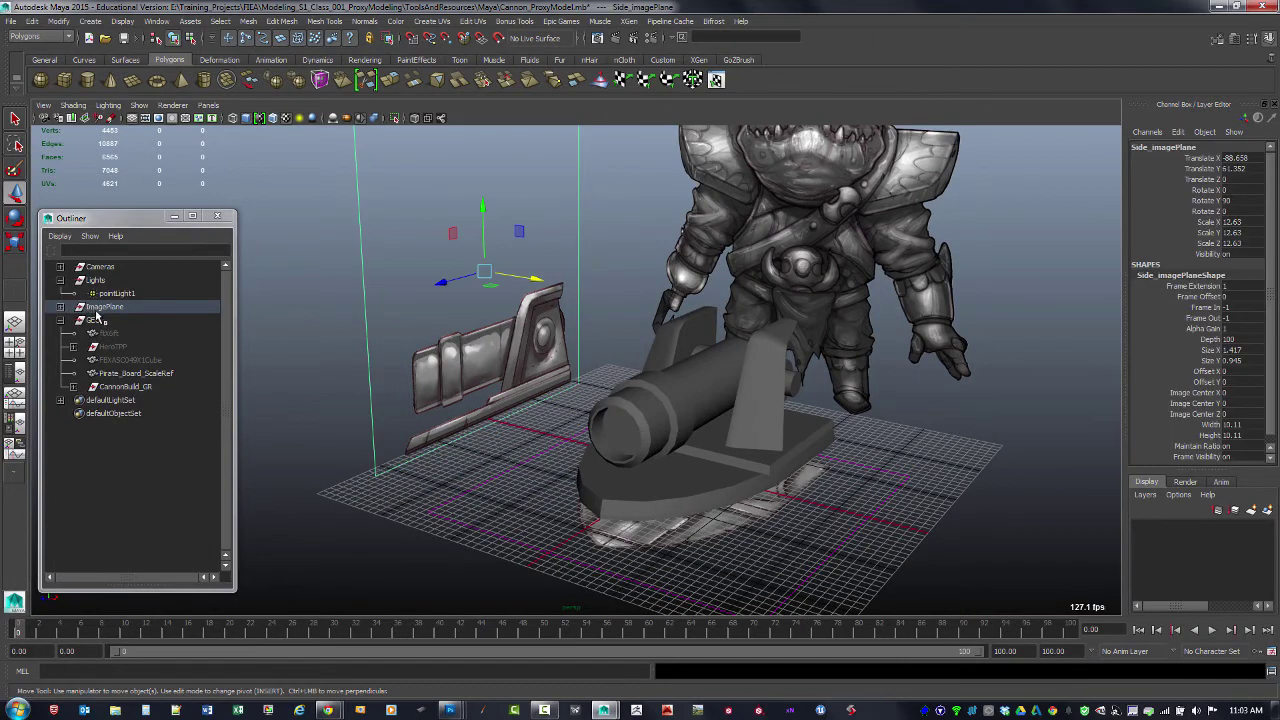
pyautogui.click(60, 306)
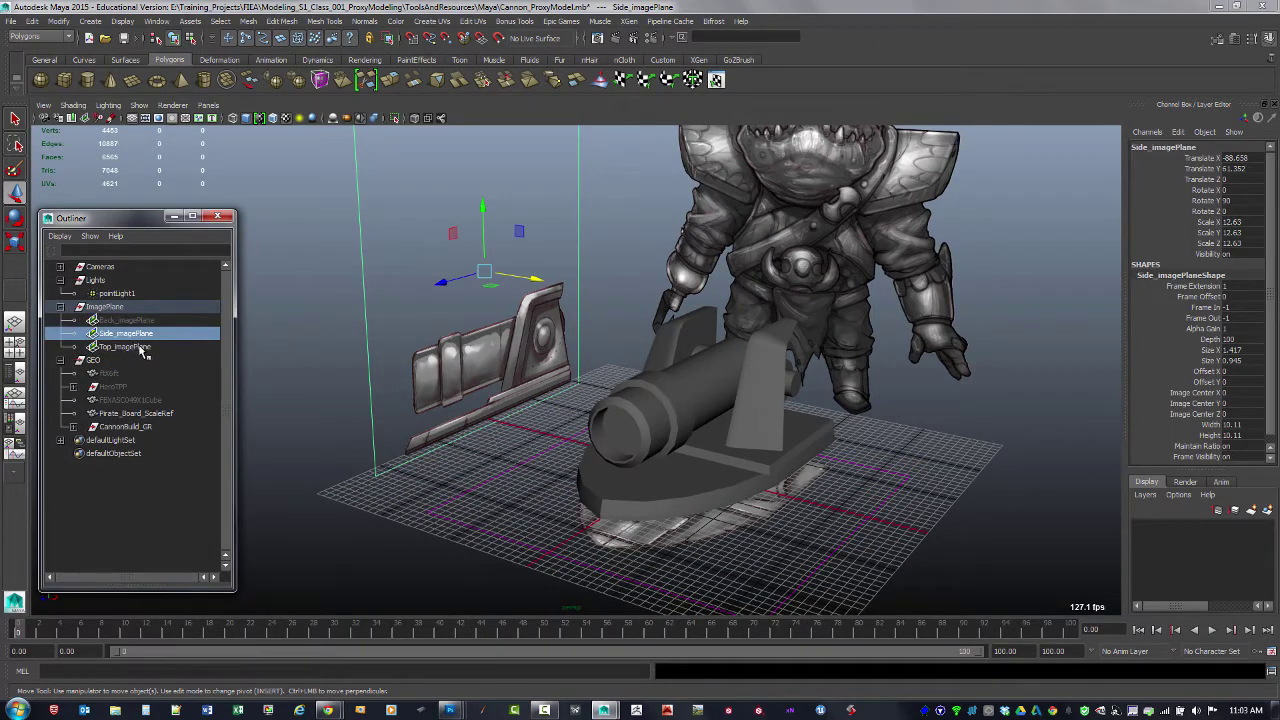
pyautogui.hotkey('ctrl', 'a')
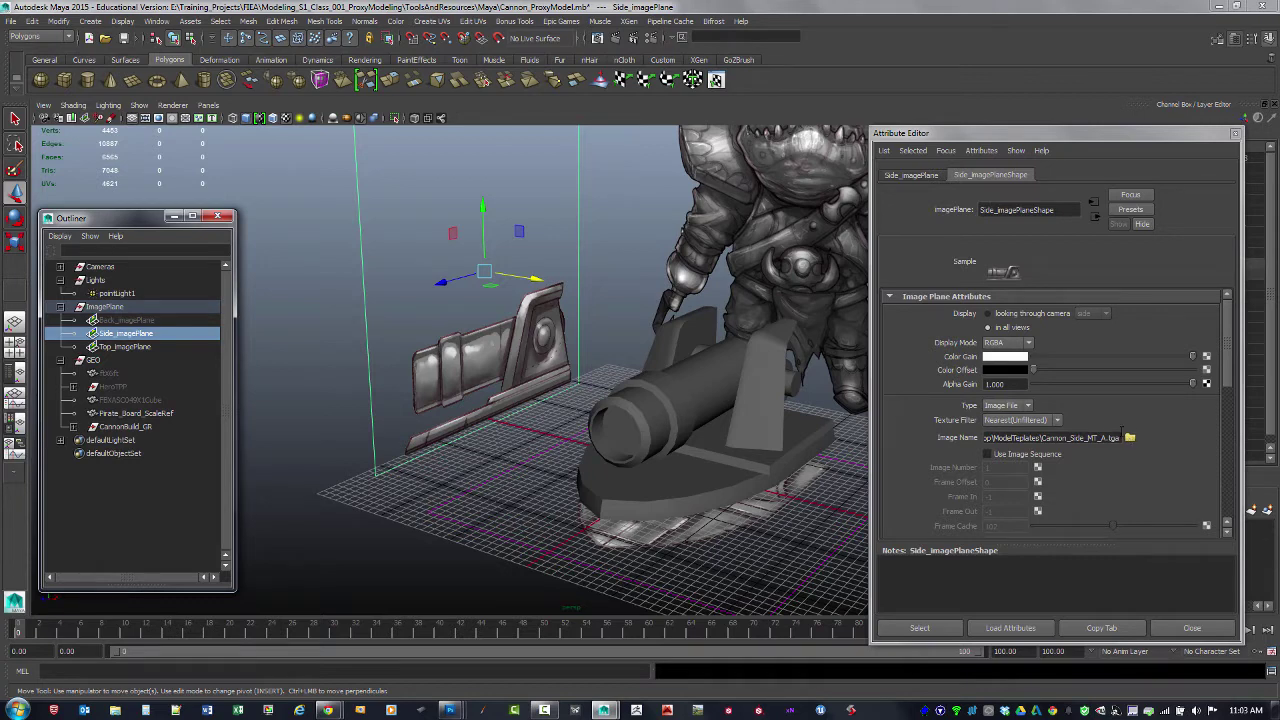
pyautogui.click(1236, 133)
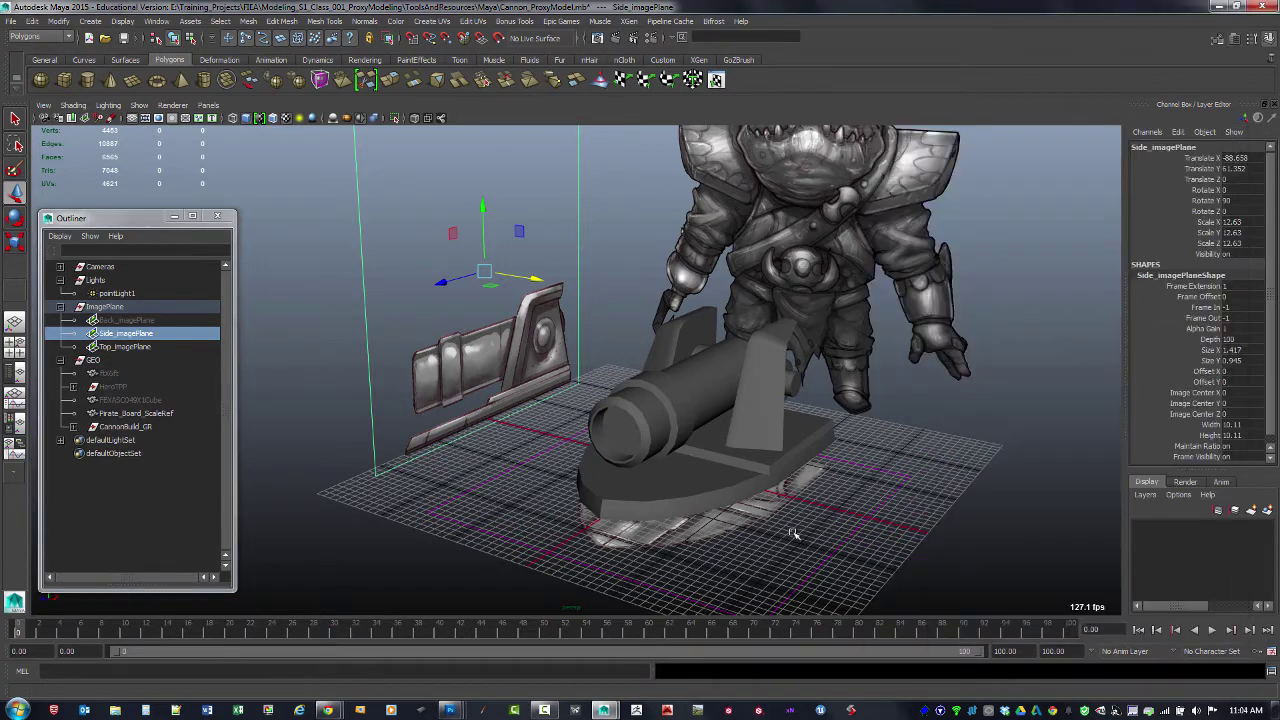
# Step: Compare the cannon model in wireframe with the side reference image in the side view
pyautogui.keyDown('alt'); pyautogui.moveTo(706, 553); pyautogui.dragTo(685, 512); pyautogui.keyUp('alt')
pyautogui.keyDown('alt'); pyautogui.moveTo(743, 474); pyautogui.dragTo(636, 463); pyautogui.keyUp('alt')
pyautogui.press('space')
pyautogui.press('space')
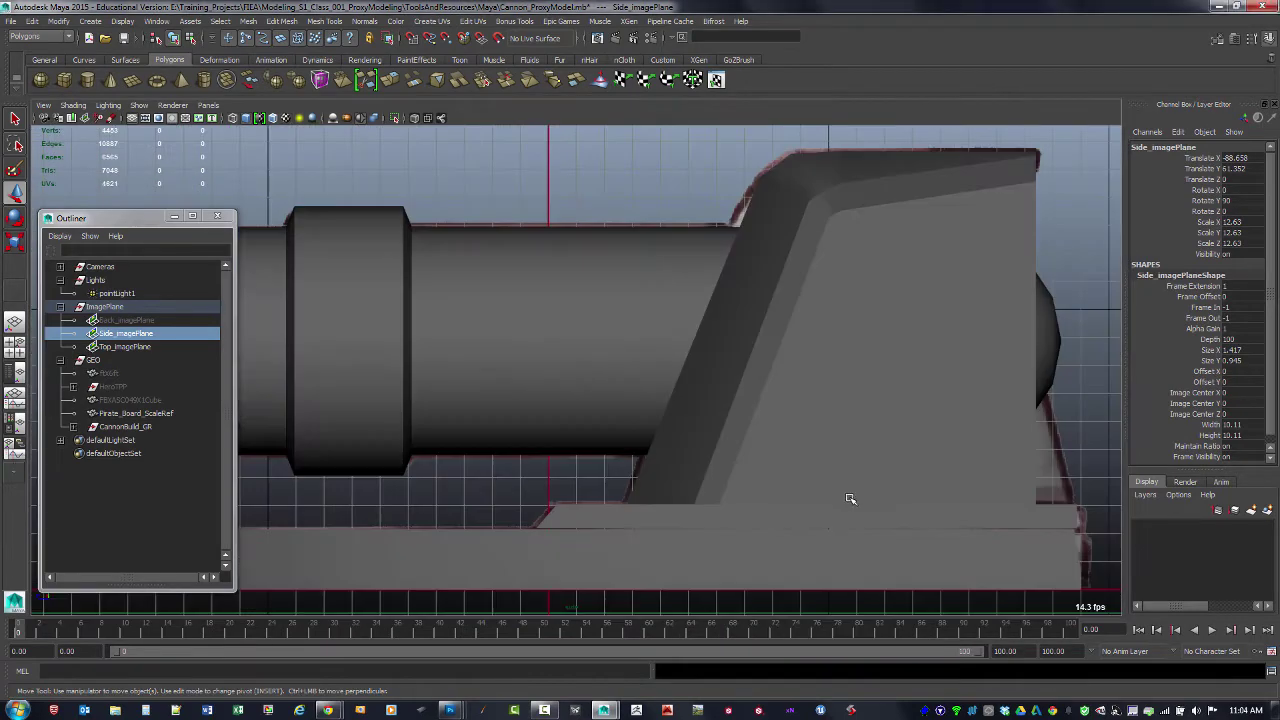
pyautogui.press('f')
pyautogui.press('4')
pyautogui.keyDown('alt'); pyautogui.moveTo(850, 498); pyautogui.dragTo(653, 409, button='right'); pyautogui.keyUp('alt')
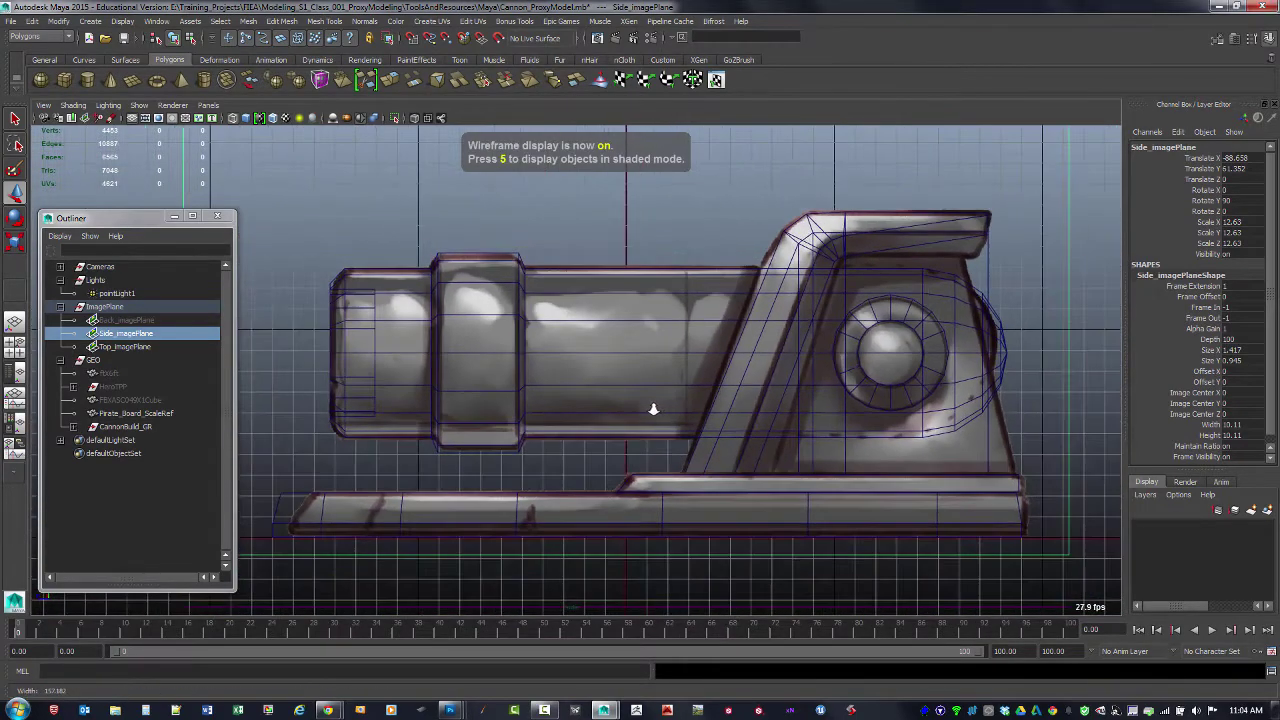
pyautogui.keyDown('alt'); pyautogui.moveTo(653, 409); pyautogui.dragTo(694, 414, button='middle'); pyautogui.keyUp('alt')
# Step: Compare the cannon wireframe with the top reference image in the top view, and return to the four-view layout to view the scene in perspective
pyautogui.press('space')
pyautogui.press('space')
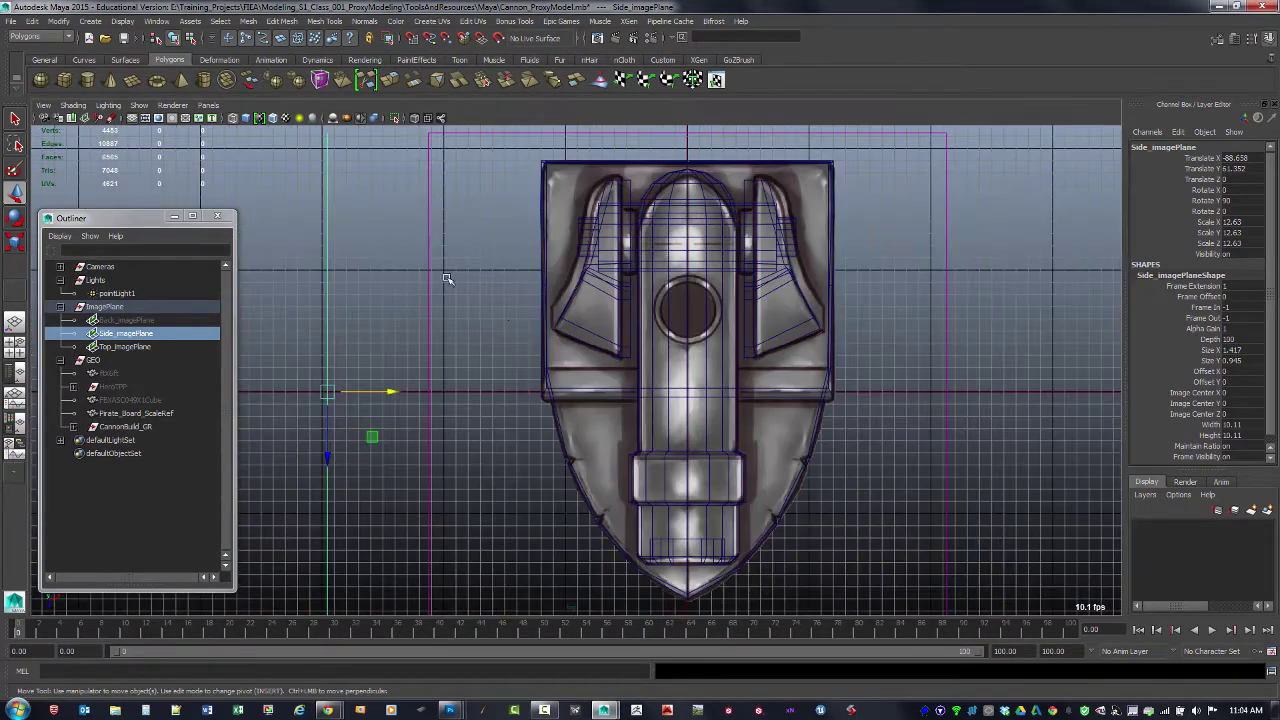
pyautogui.keyDown('alt'); pyautogui.moveTo(743, 360); pyautogui.dragTo(653, 349, button='right'); pyautogui.keyUp('alt')
pyautogui.keyDown('alt'); pyautogui.moveTo(726, 361); pyautogui.dragTo(645, 362, button='middle'); pyautogui.keyUp('alt')
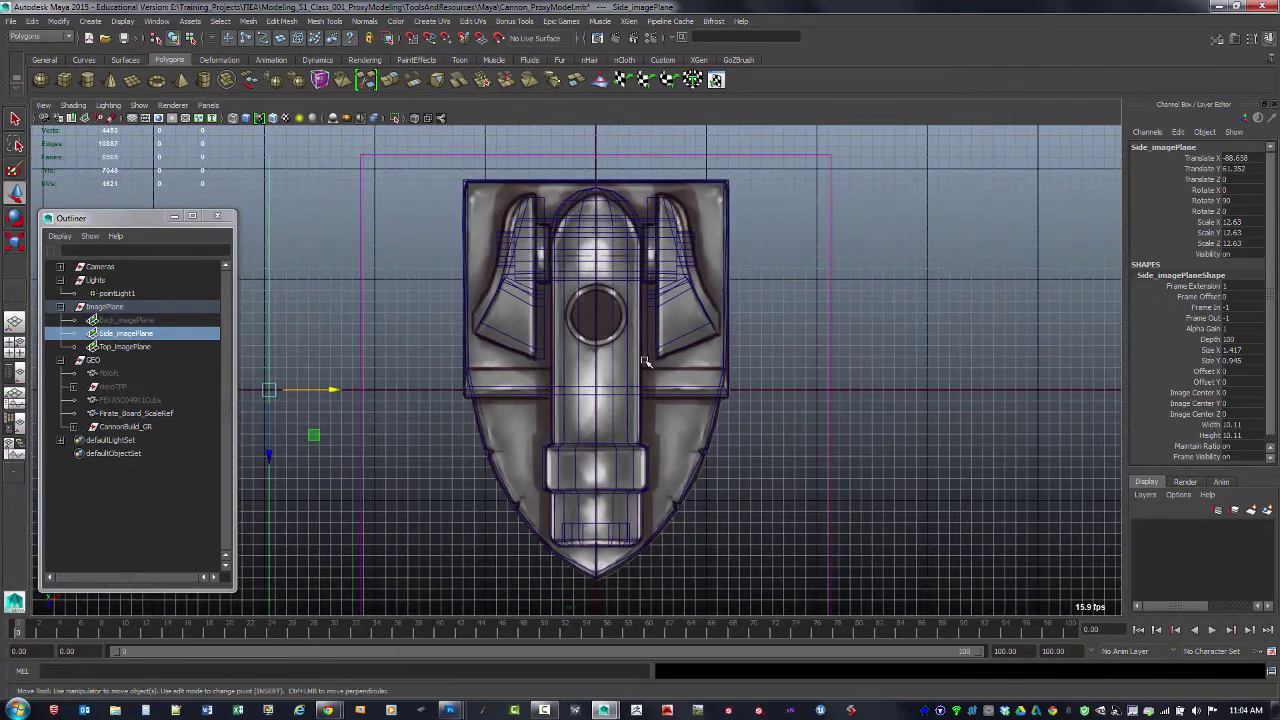
pyautogui.press('space')
pyautogui.keyDown('alt'); pyautogui.moveTo(780, 260); pyautogui.dragTo(895, 305); pyautogui.keyUp('alt')
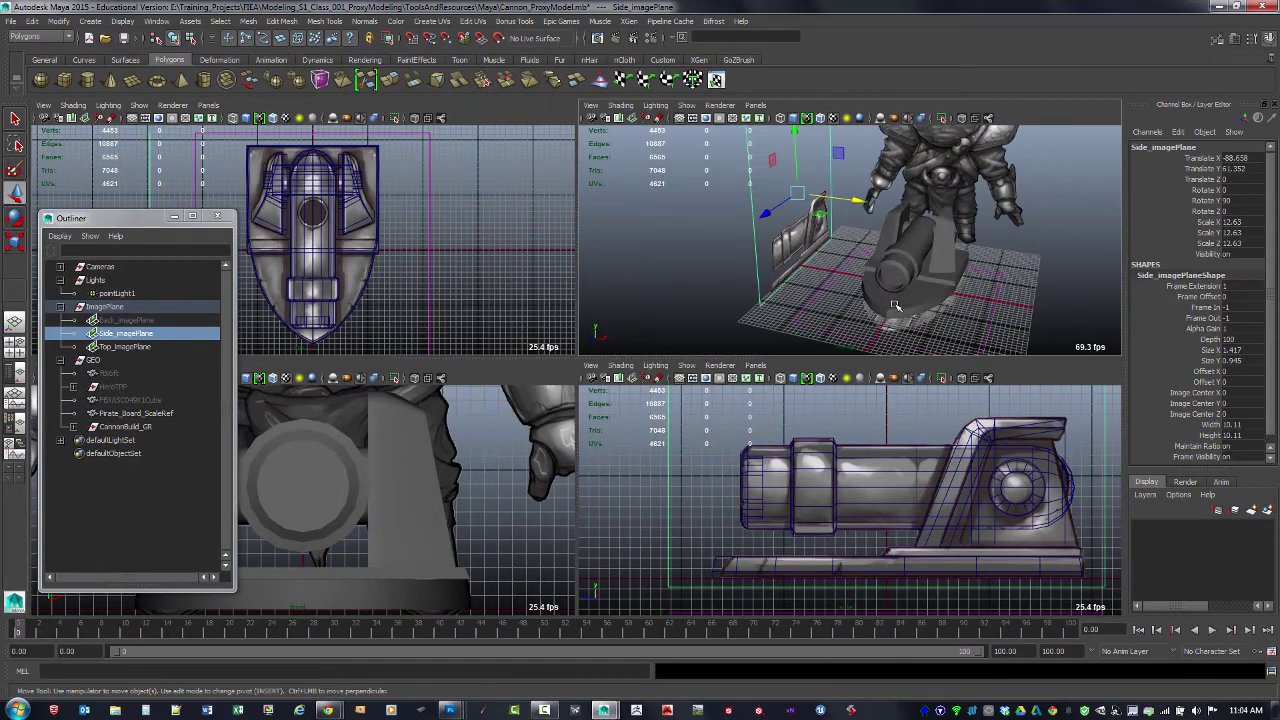
pyautogui.keyDown('alt'); pyautogui.moveTo(895, 305); pyautogui.dragTo(857, 310, button='middle'); pyautogui.keyUp('alt')
pyautogui.keyDown('alt'); pyautogui.moveTo(760, 310); pyautogui.dragTo(808, 296); pyautogui.keyUp('alt')
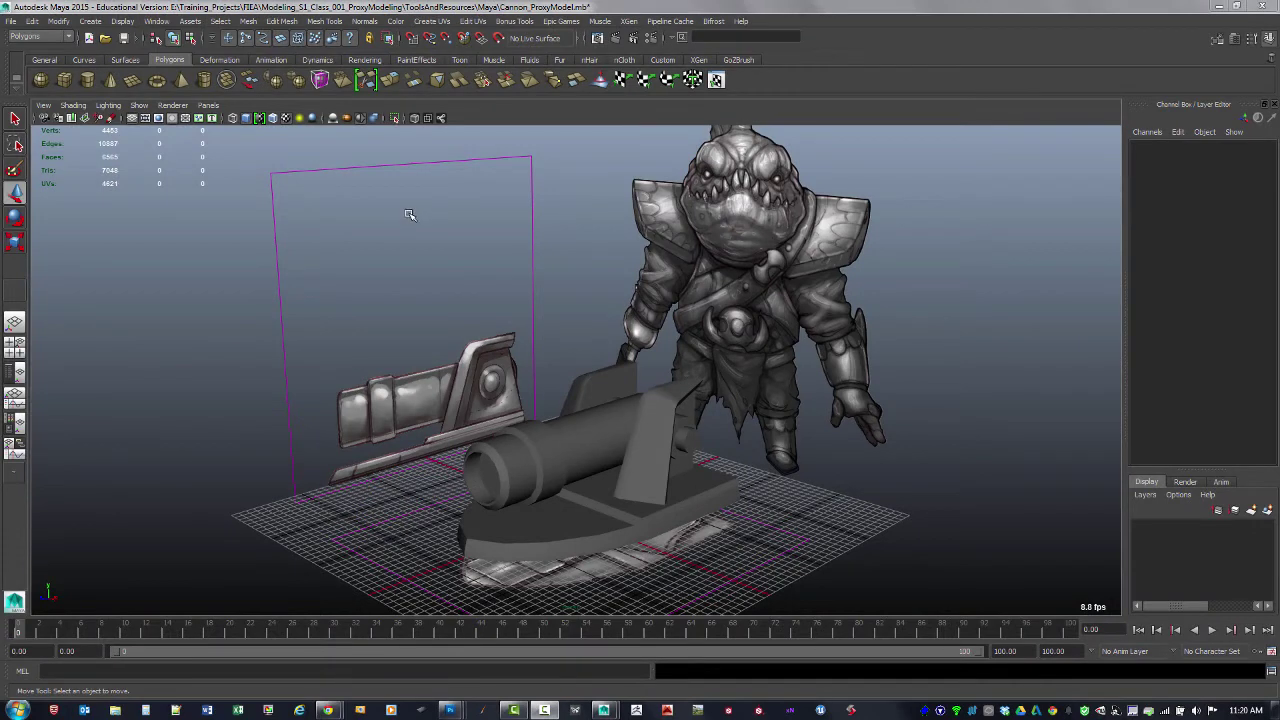
# Step: Open the Outliner and adjust its window position and size
pyautogui.click(156, 21)
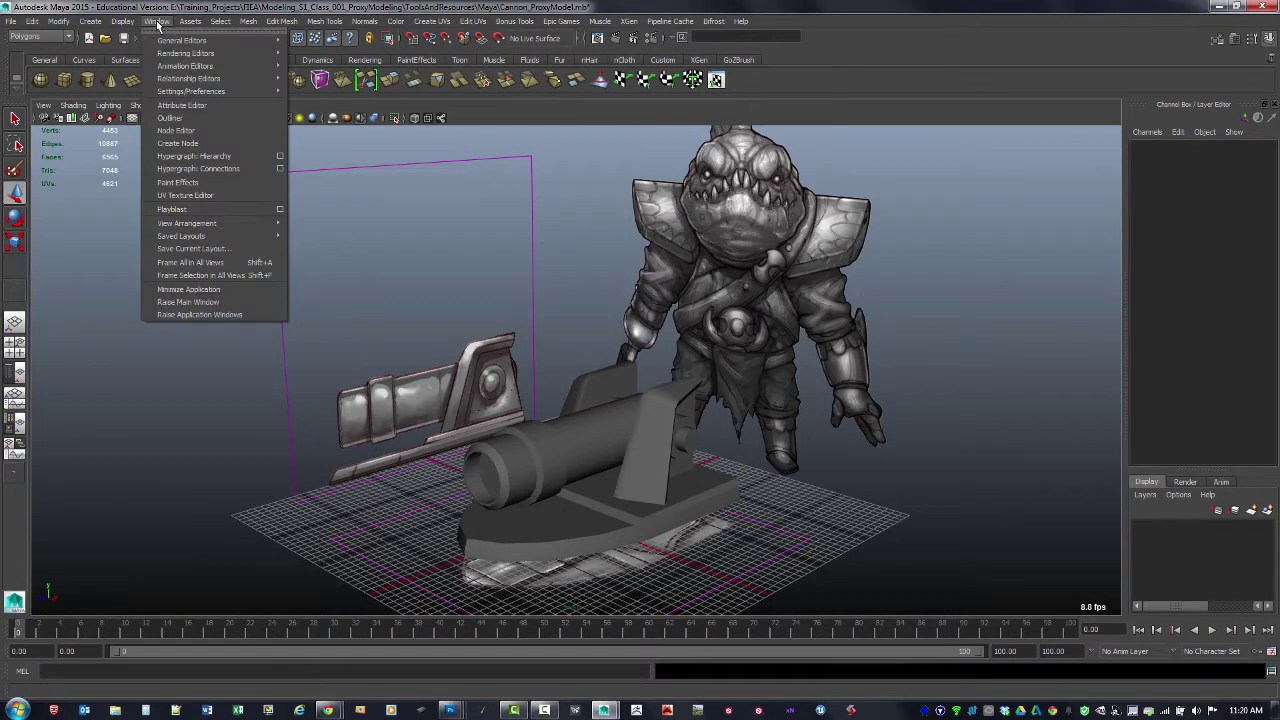
pyautogui.click(170, 118)
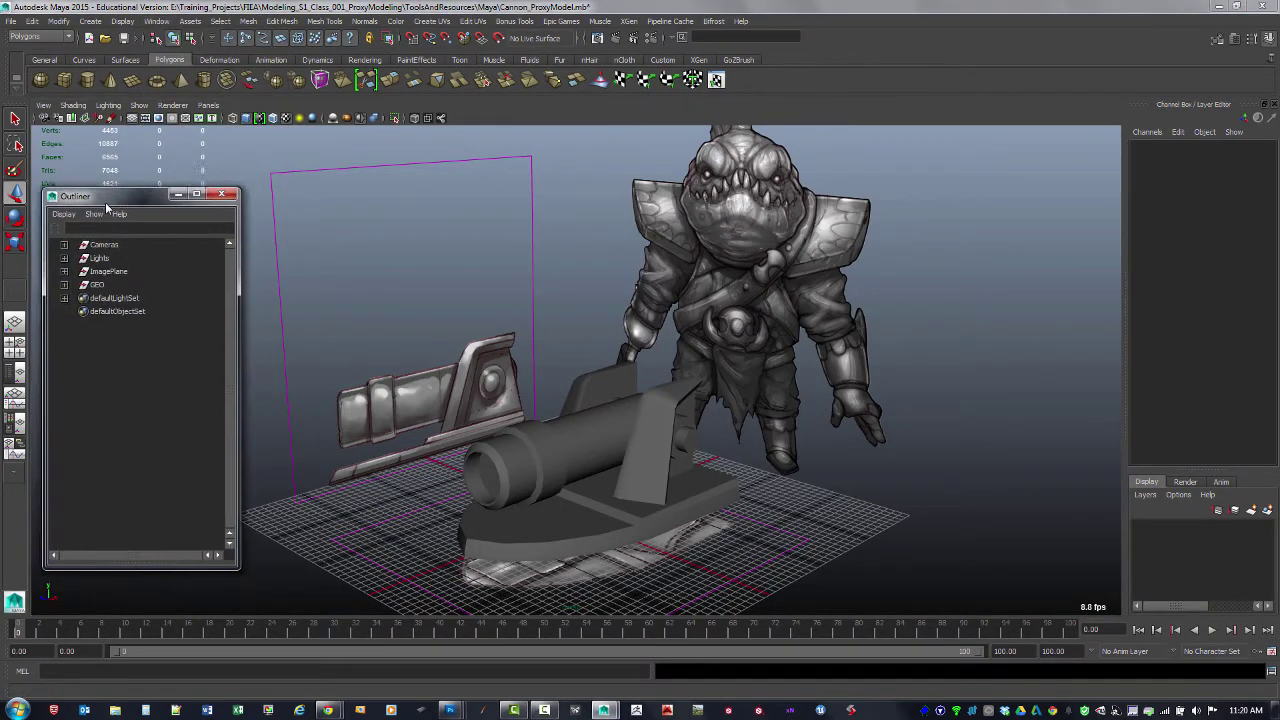
pyautogui.moveTo(106, 204); pyautogui.dragTo(101, 215)
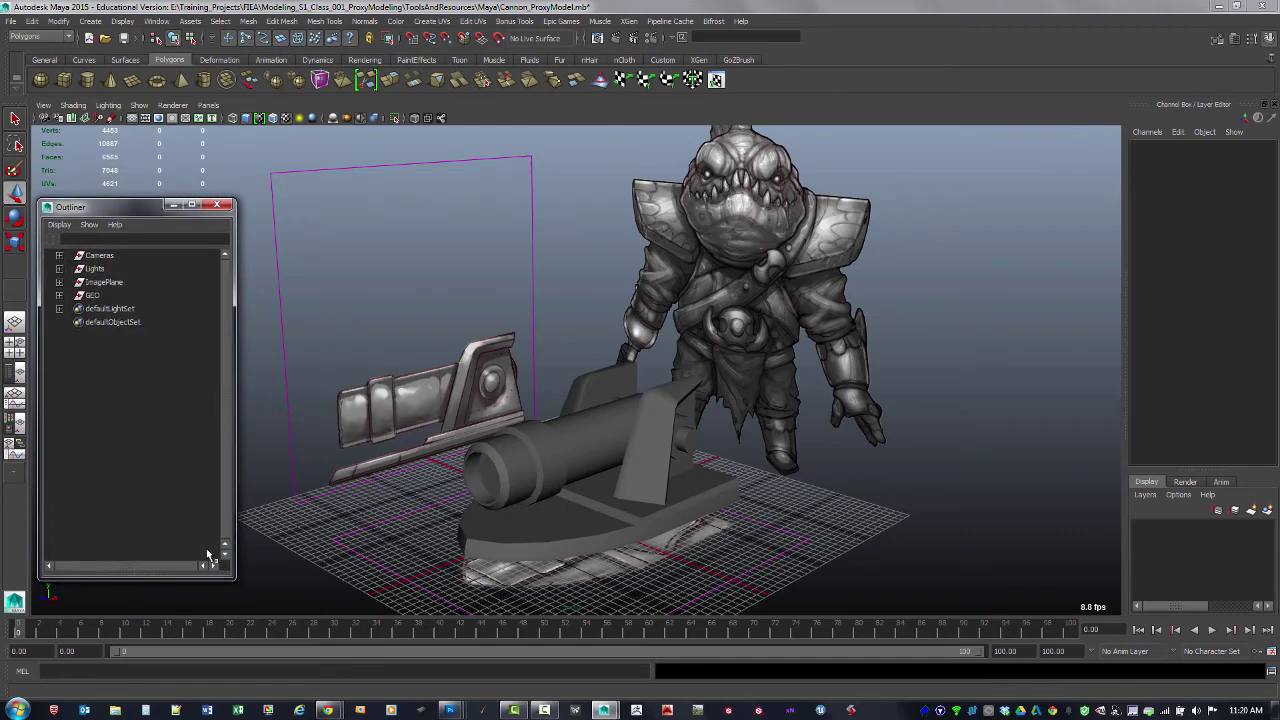
pyautogui.moveTo(235, 579); pyautogui.dragTo(233, 591)
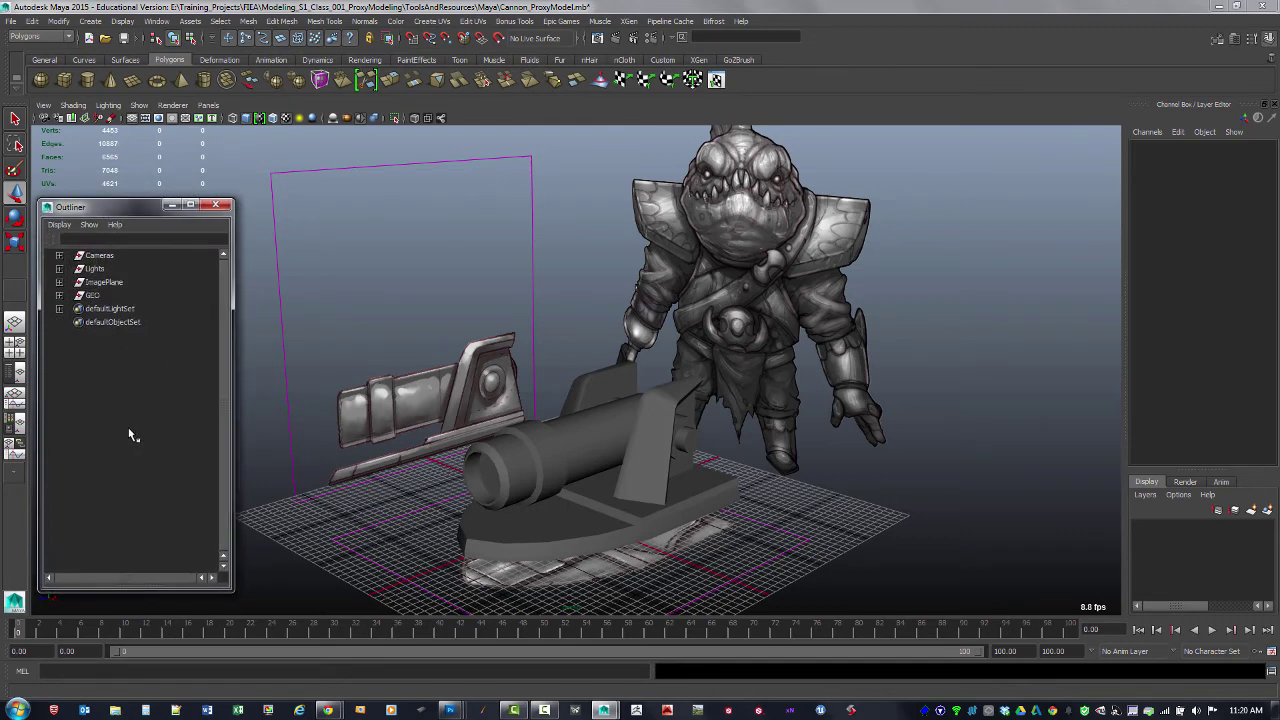
# Step: Expand the GEO group and hide its CannonBuild_GR group
pyautogui.click(59, 295)
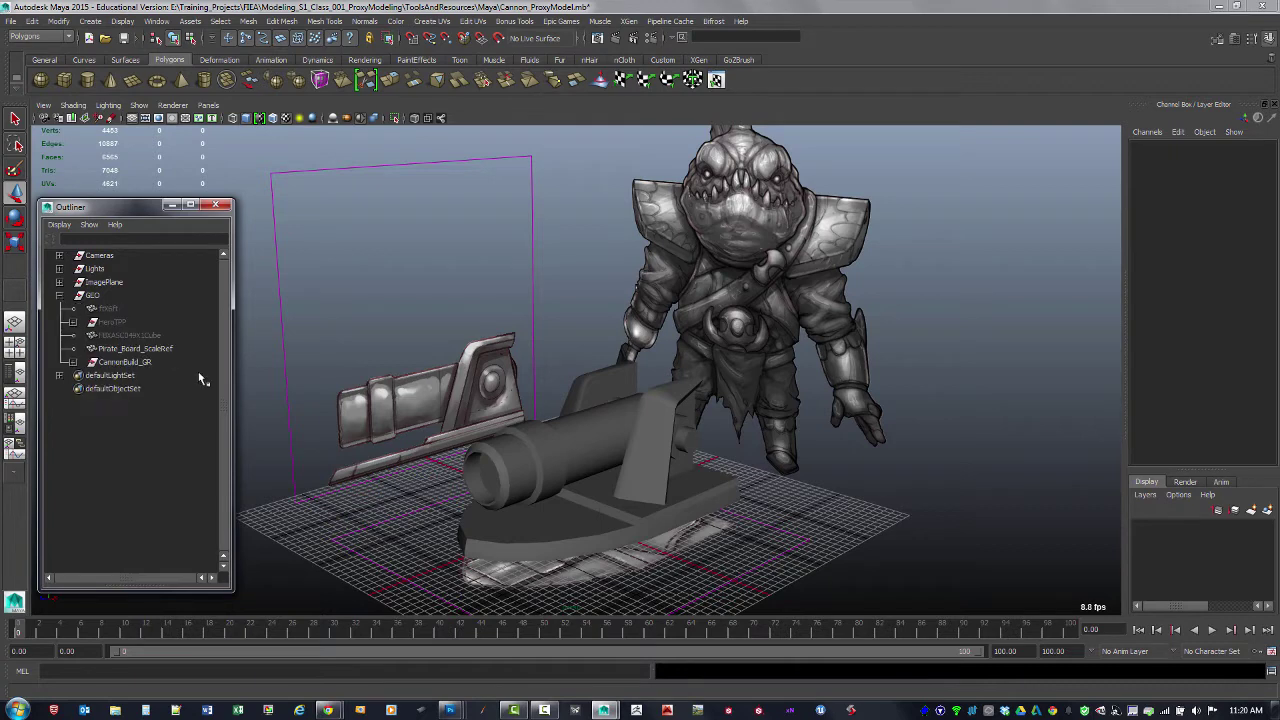
pyautogui.click(128, 362)
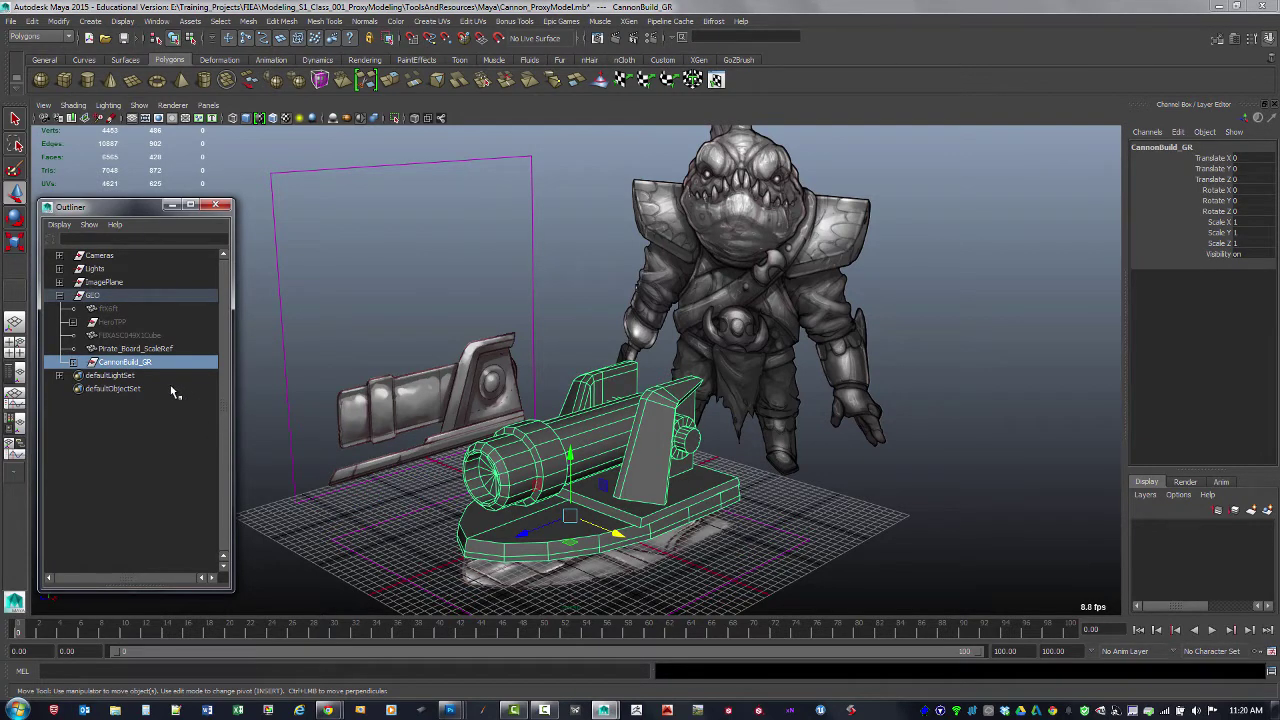
pyautogui.hotkey('ctrl', 'h')
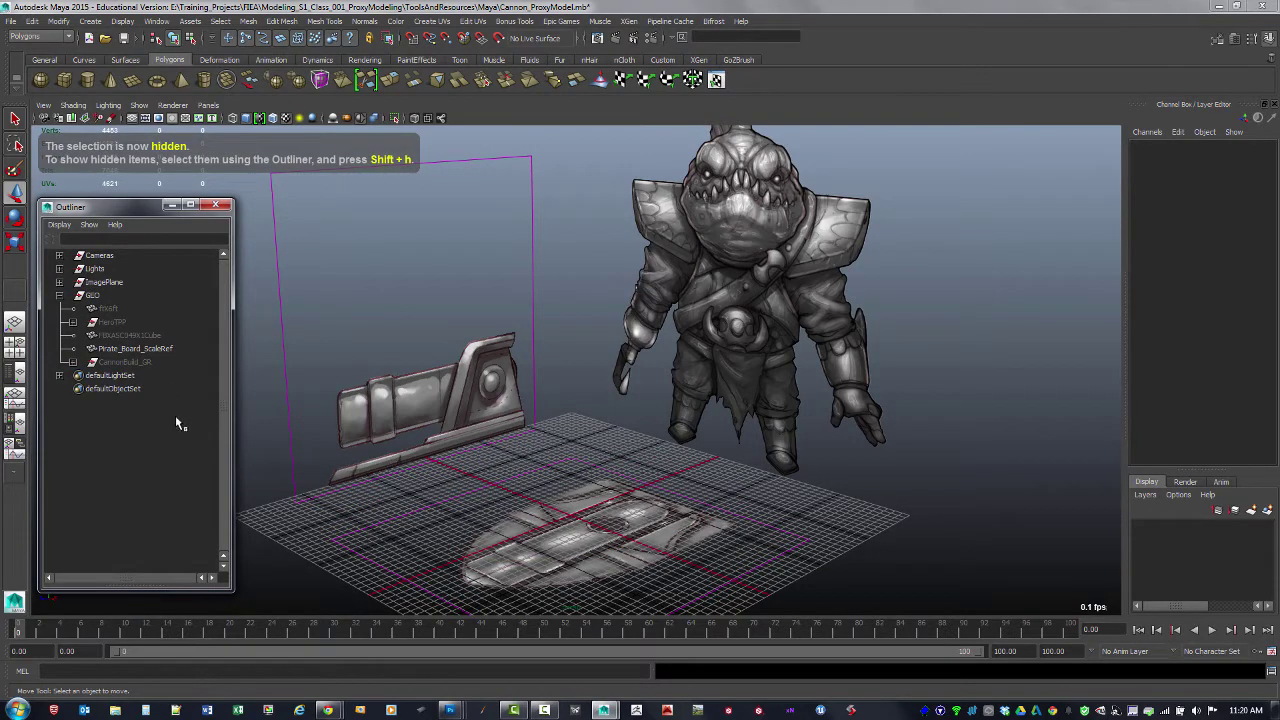
# Step: Unhide the CannonBuild_GR group and hide it again
pyautogui.click(140, 365)
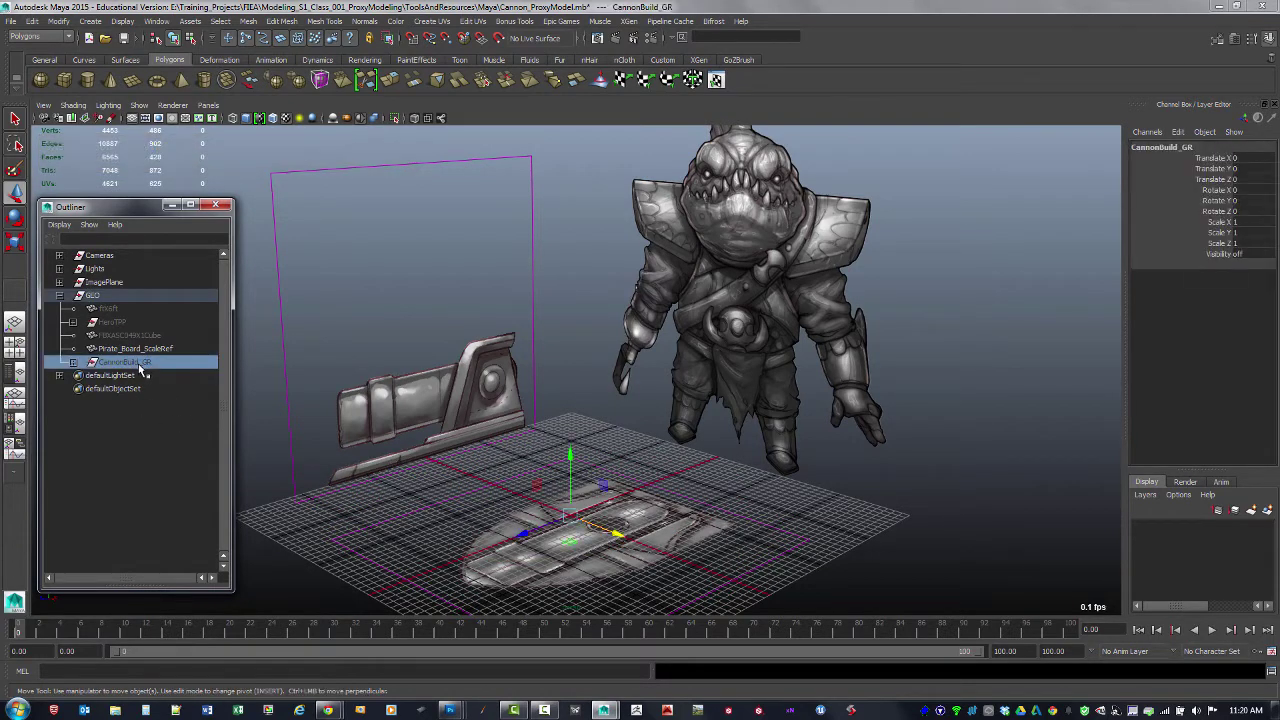
pyautogui.hotkey('shift', 'h')
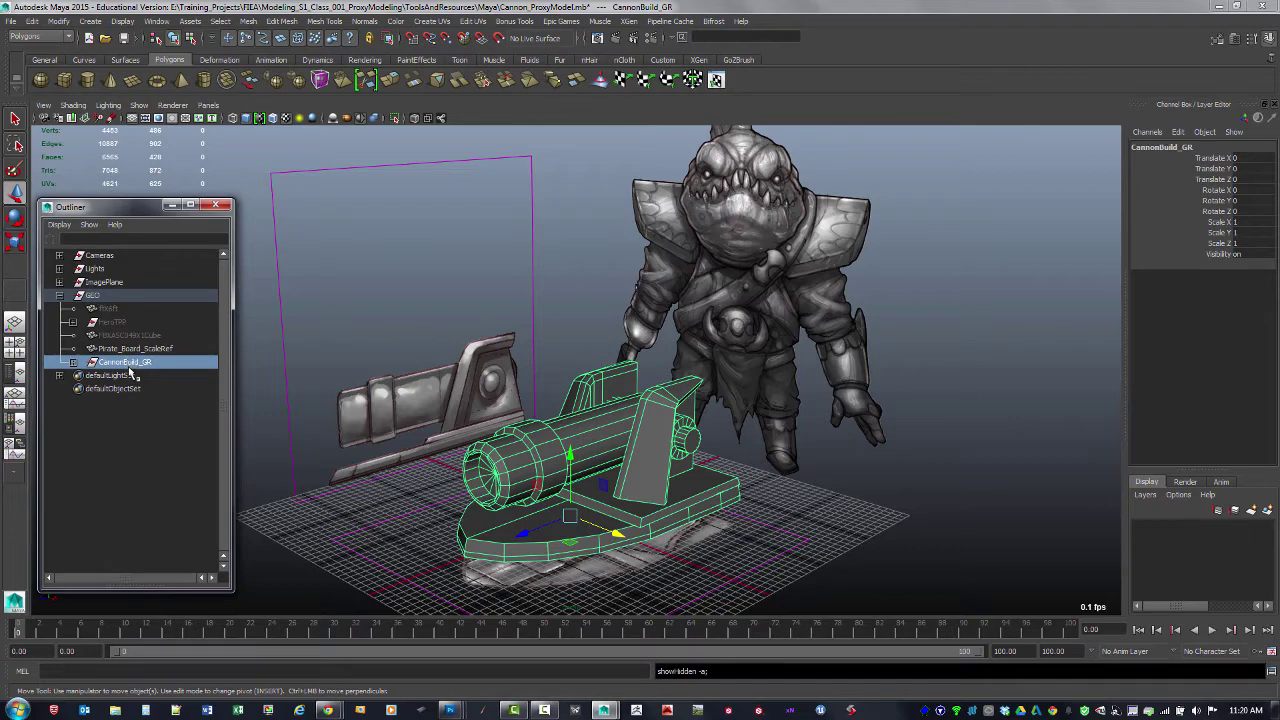
pyautogui.hotkey('ctrl', 'h')
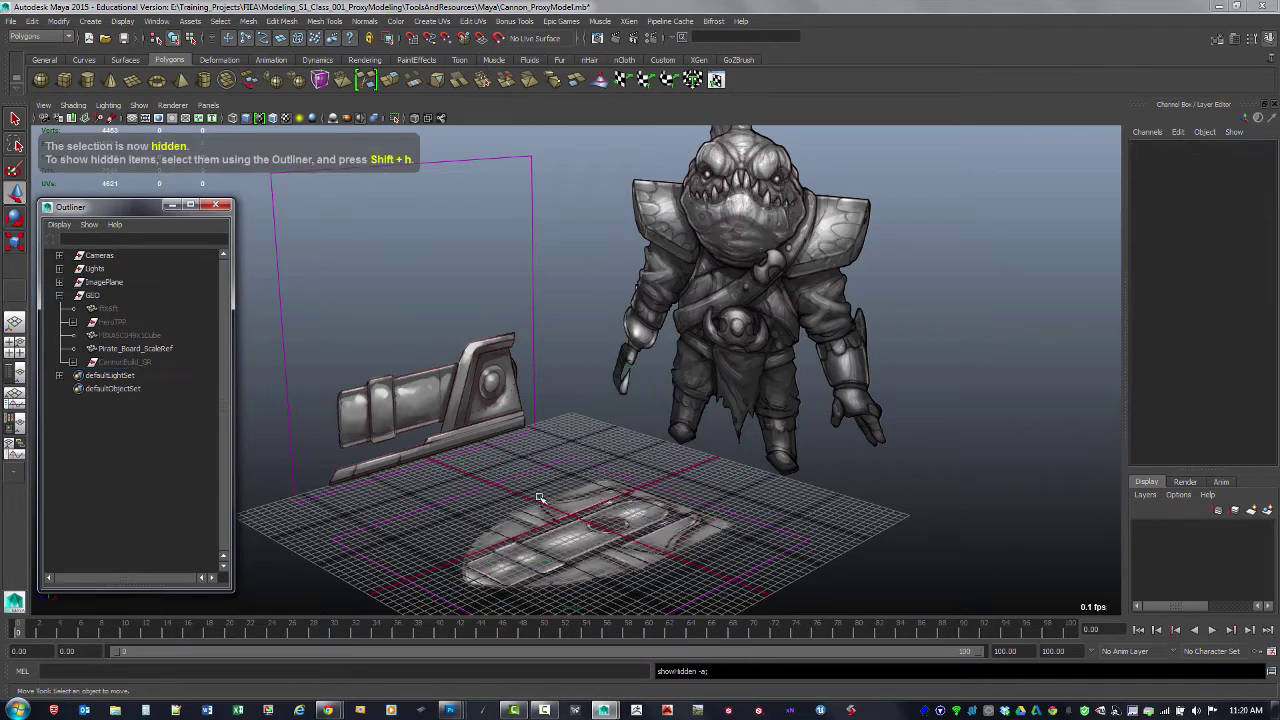
# Step: Create a polygon cylinder along the Z axis with radius 1, height 4, 16 axis divisions, 1 height division and 0 cap divisions
pyautogui.keyDown('alt'); pyautogui.moveTo(541, 499); pyautogui.dragTo(549, 412, button='middle'); pyautogui.keyUp('alt')
pyautogui.keyDown('alt'); pyautogui.moveTo(547, 404); pyautogui.dragTo(679, 484); pyautogui.keyUp('alt')
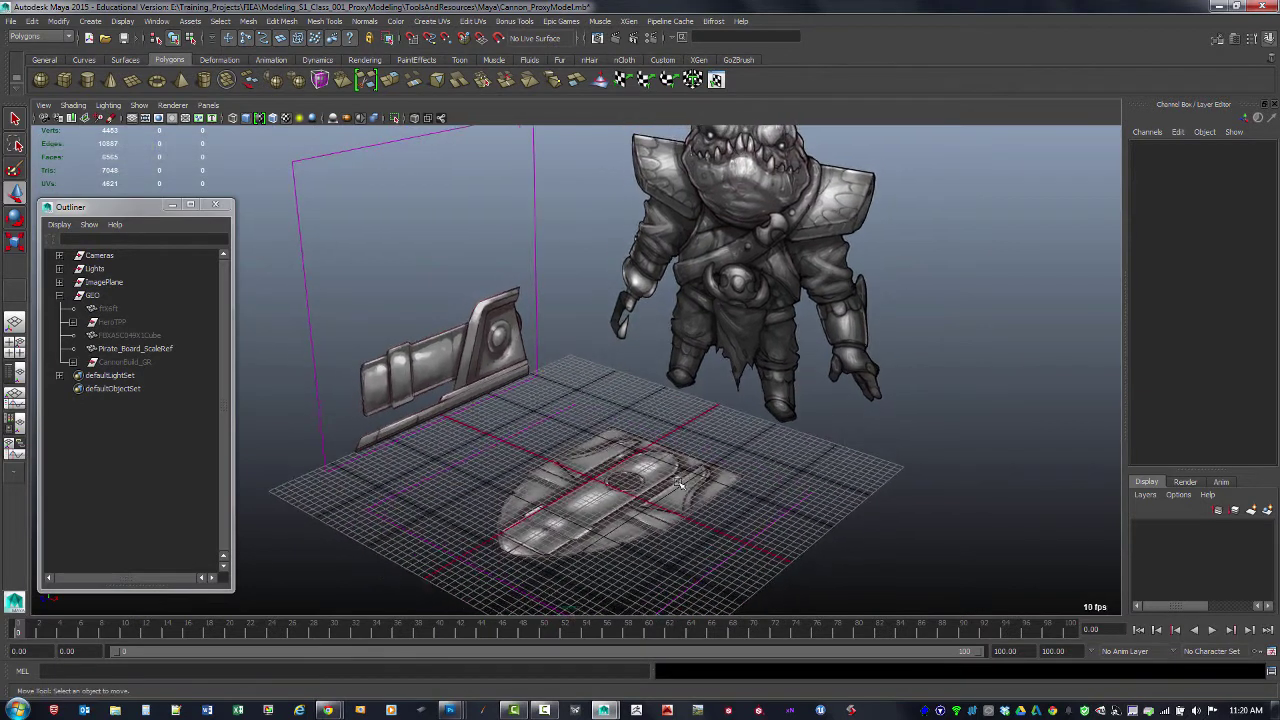
pyautogui.click(92, 22)
pyautogui.moveTo(108, 55)
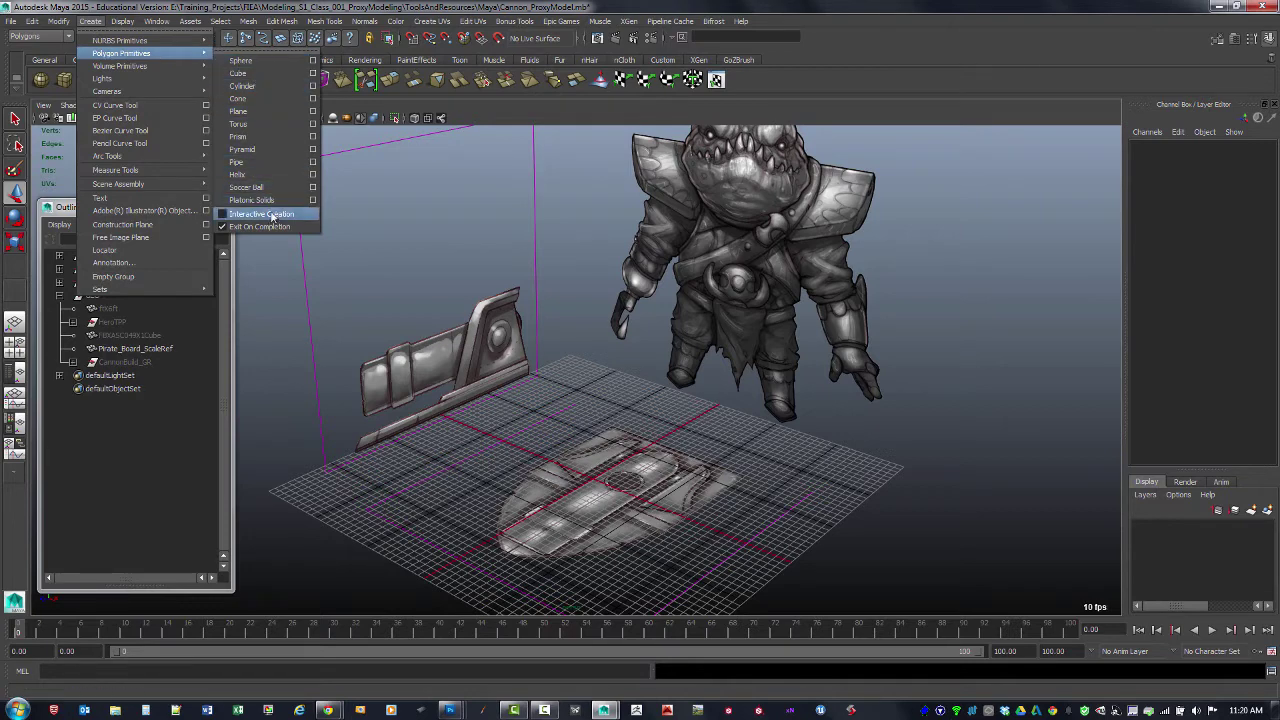
pyautogui.click(313, 88)
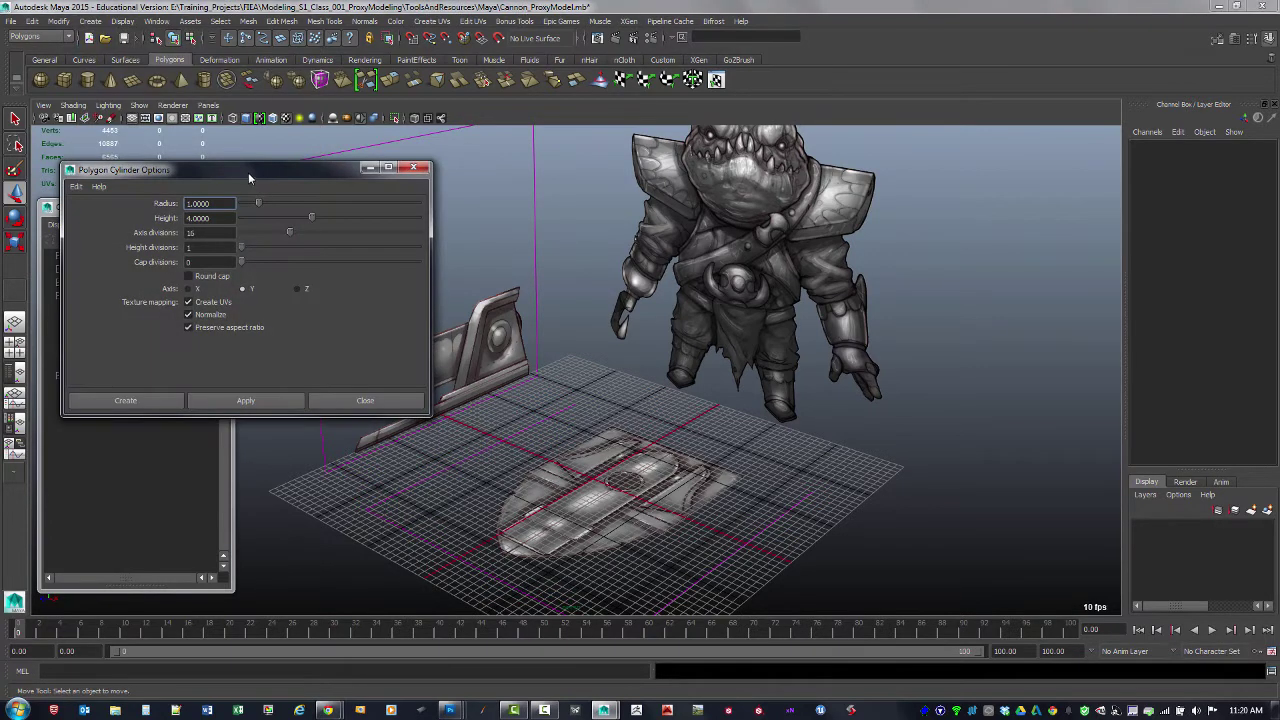
pyautogui.moveTo(248, 172); pyautogui.dragTo(1044, 199)
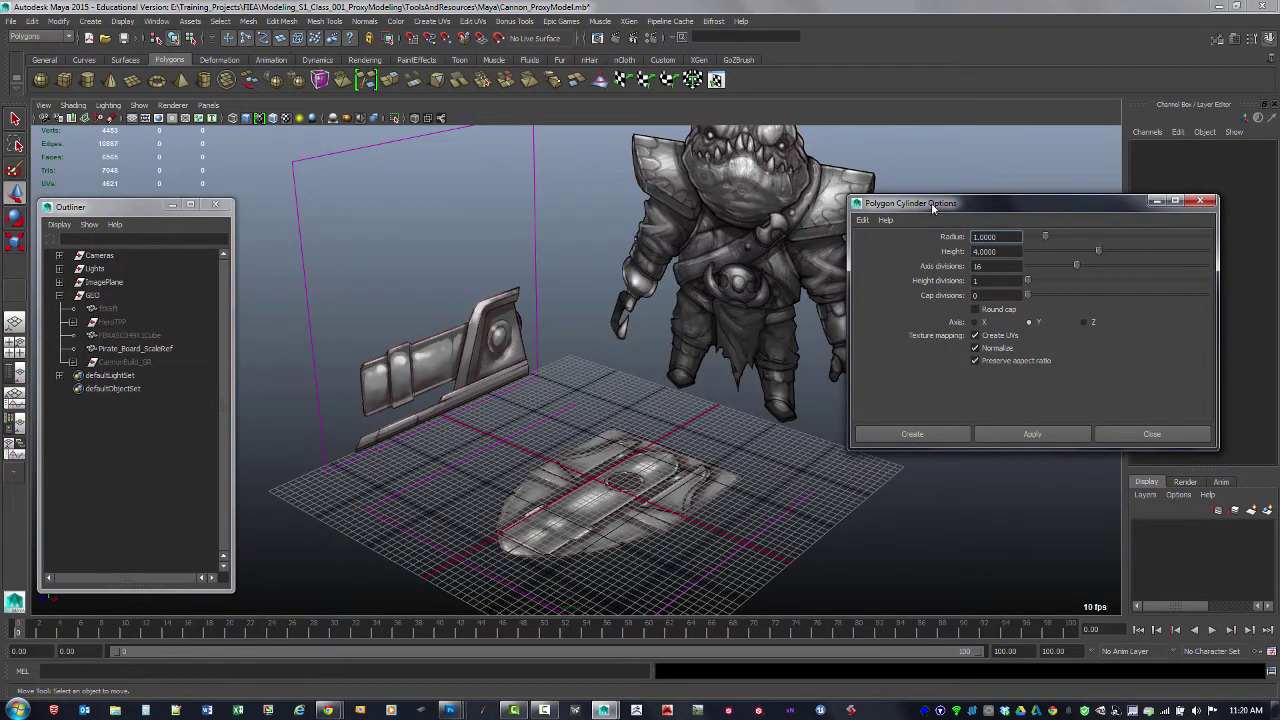
pyautogui.moveTo(931, 202); pyautogui.dragTo(935, 190)
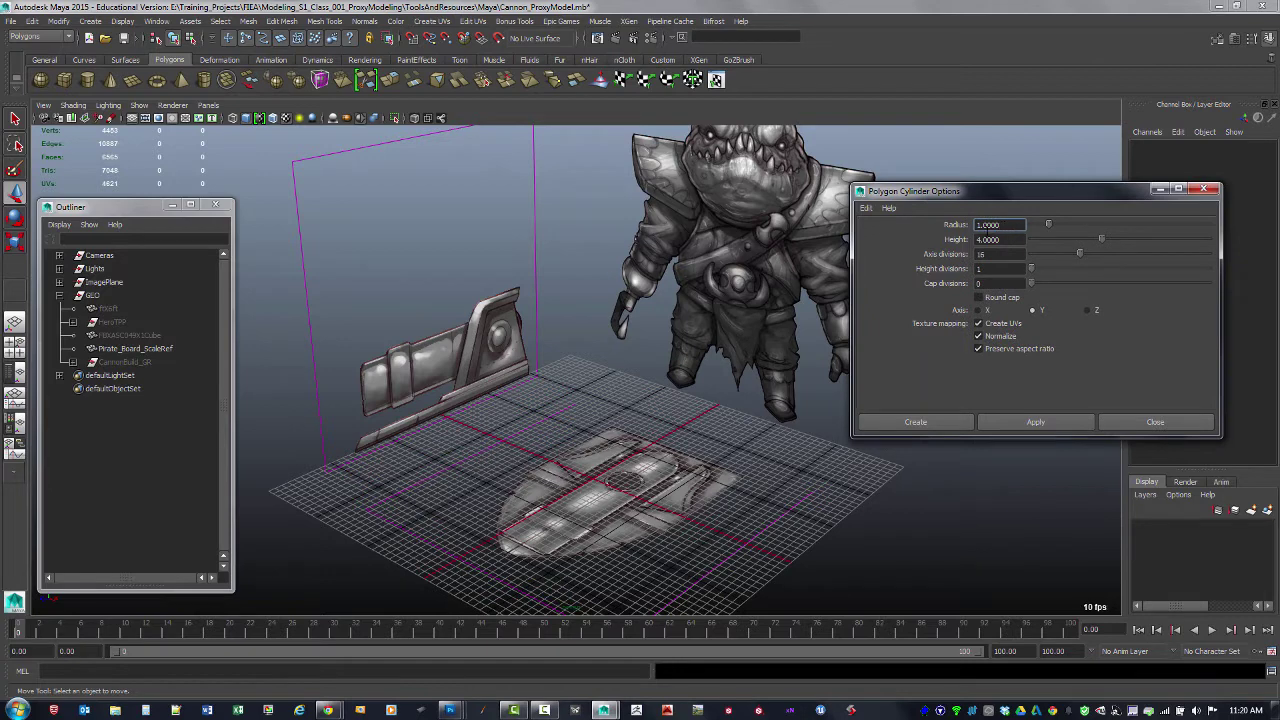
pyautogui.click(998, 240)
pyautogui.moveTo(232, 593); pyautogui.dragTo(222, 571)
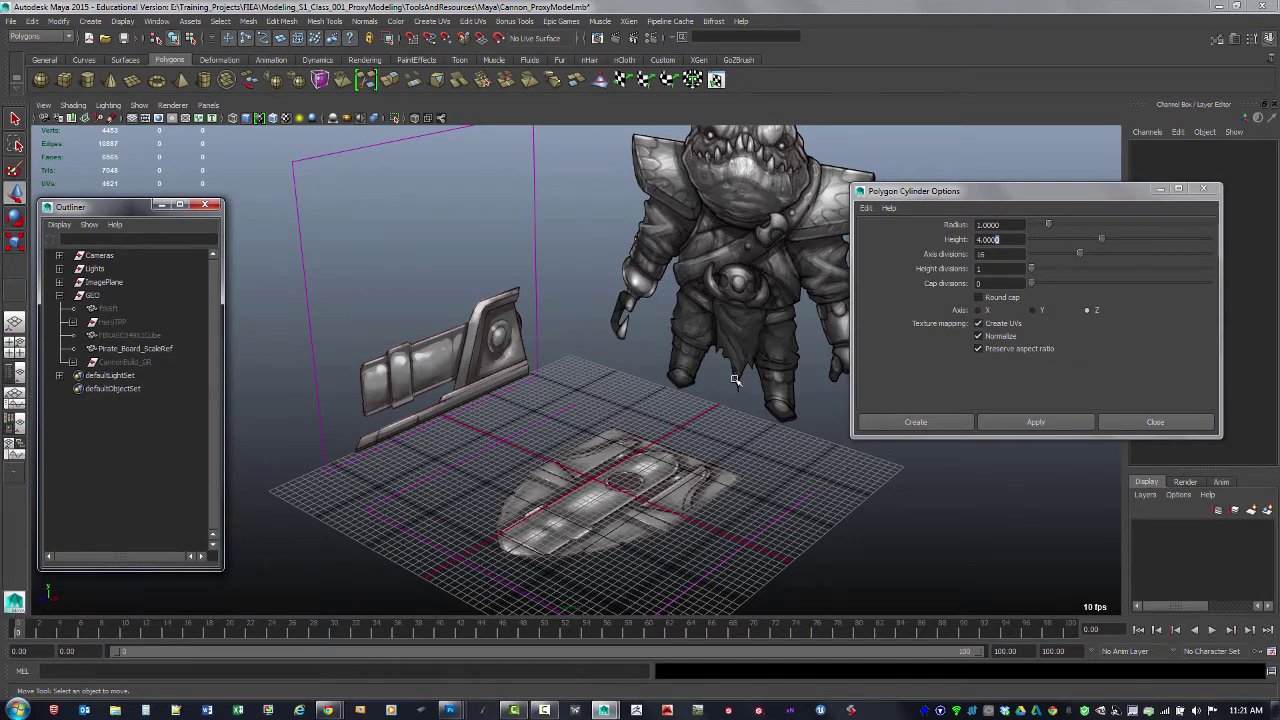
pyautogui.click(1040, 422)
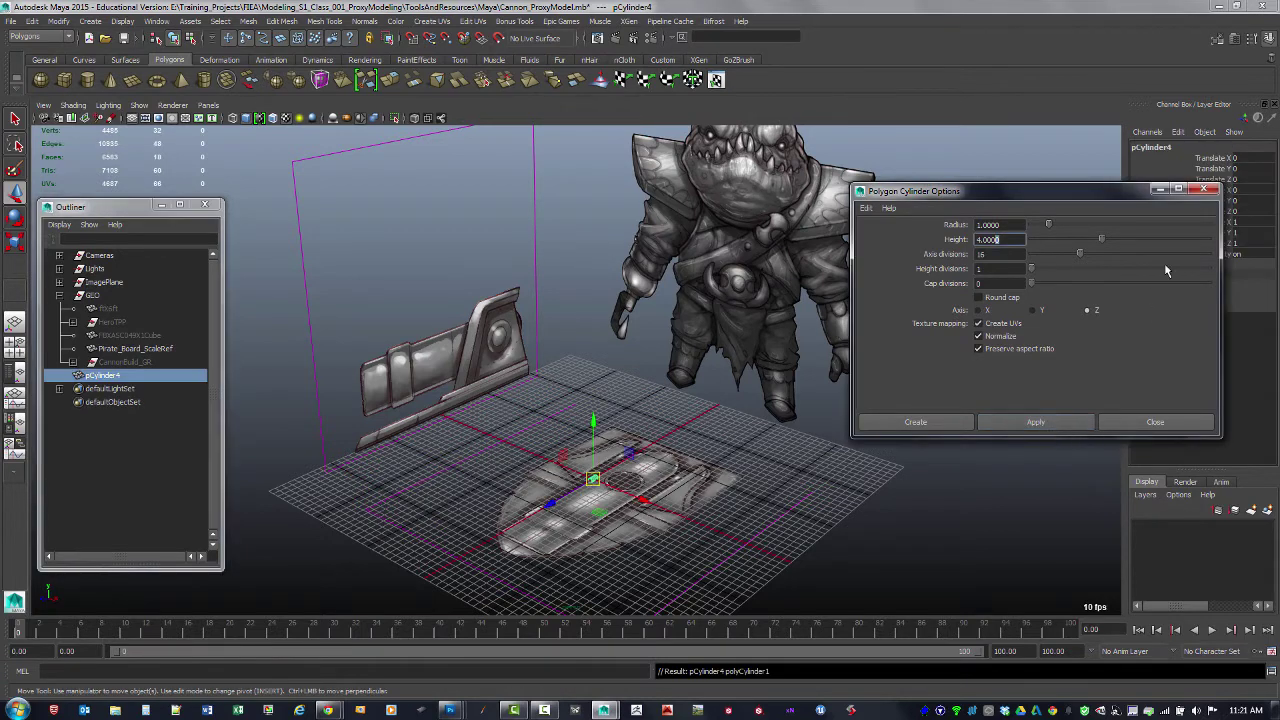
pyautogui.click(1204, 191)
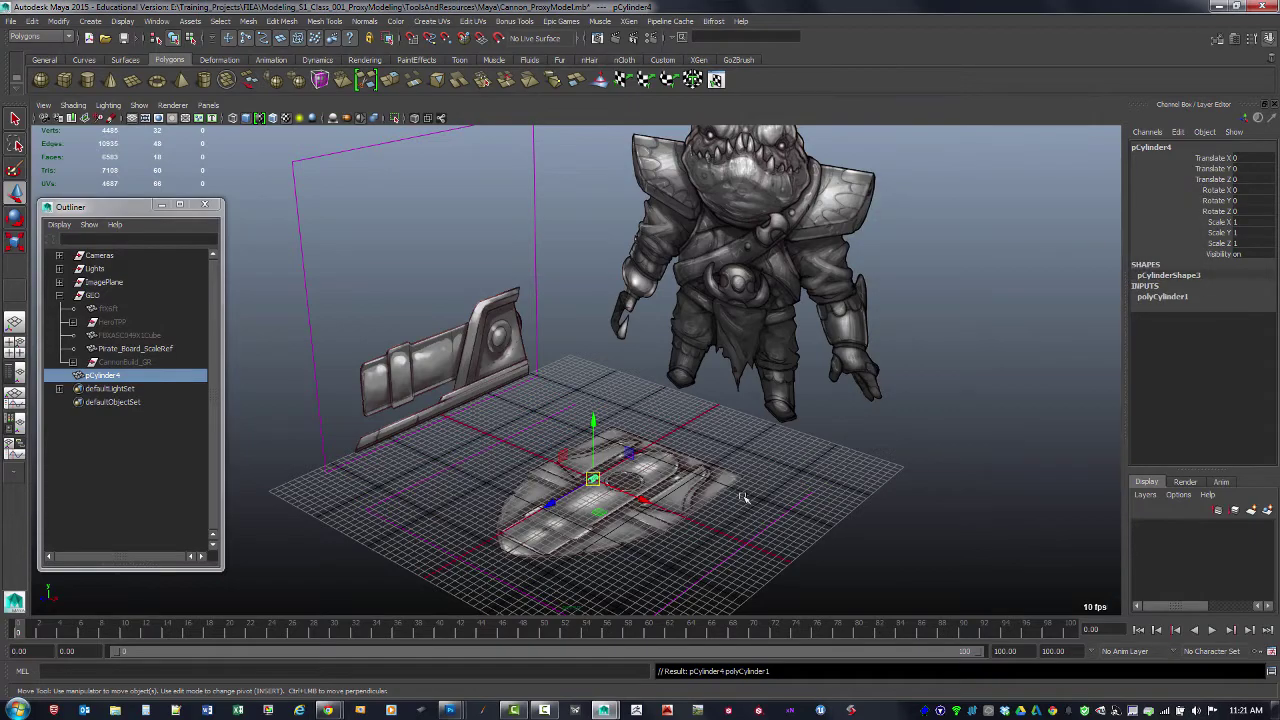
# Step: Show the new cylinder's polyCylinder1 construction inputs and try 12 for Subdivisions Axis
pyautogui.keyDown('alt'); pyautogui.moveTo(635, 430); pyautogui.dragTo(886, 560, button='right'); pyautogui.keyUp('alt')
pyautogui.keyDown('alt'); pyautogui.moveTo(886, 560); pyautogui.dragTo(834, 323, button='middle'); pyautogui.keyUp('alt')
pyautogui.keyDown('alt'); pyautogui.moveTo(834, 323); pyautogui.dragTo(783, 471, button='right'); pyautogui.keyUp('alt')
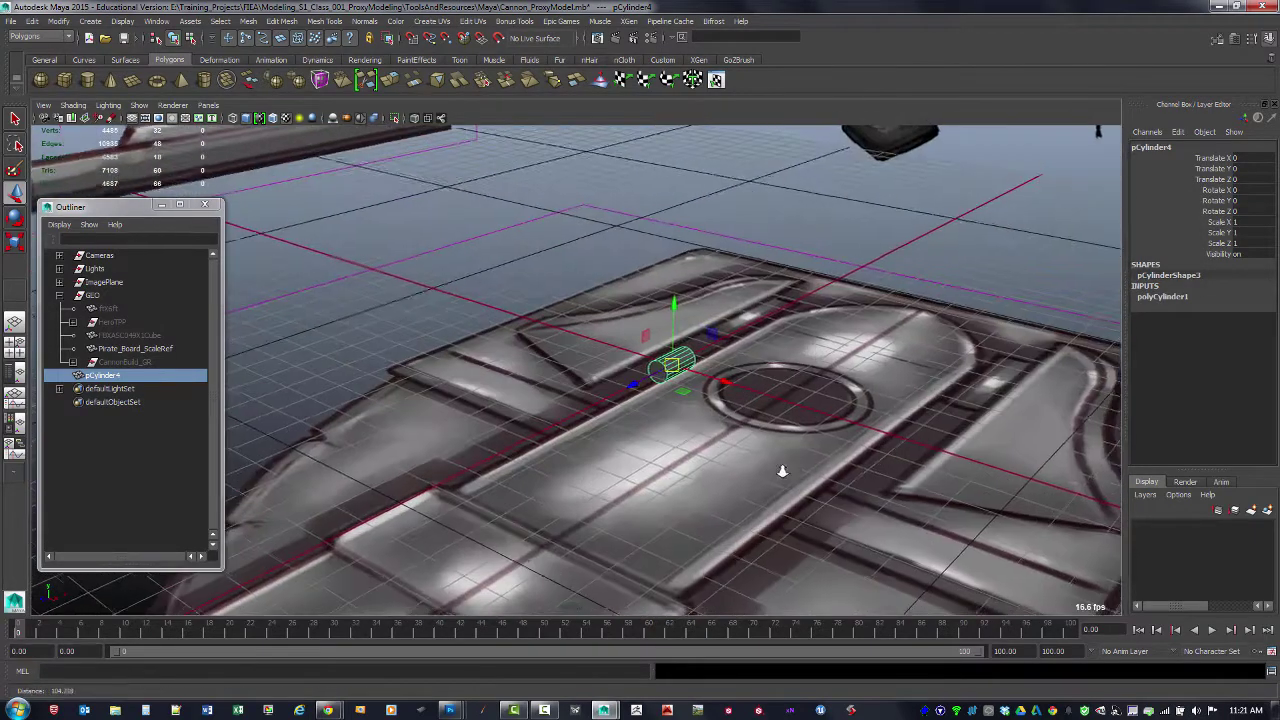
pyautogui.keyDown('alt'); pyautogui.moveTo(783, 471); pyautogui.dragTo(854, 464); pyautogui.keyUp('alt')
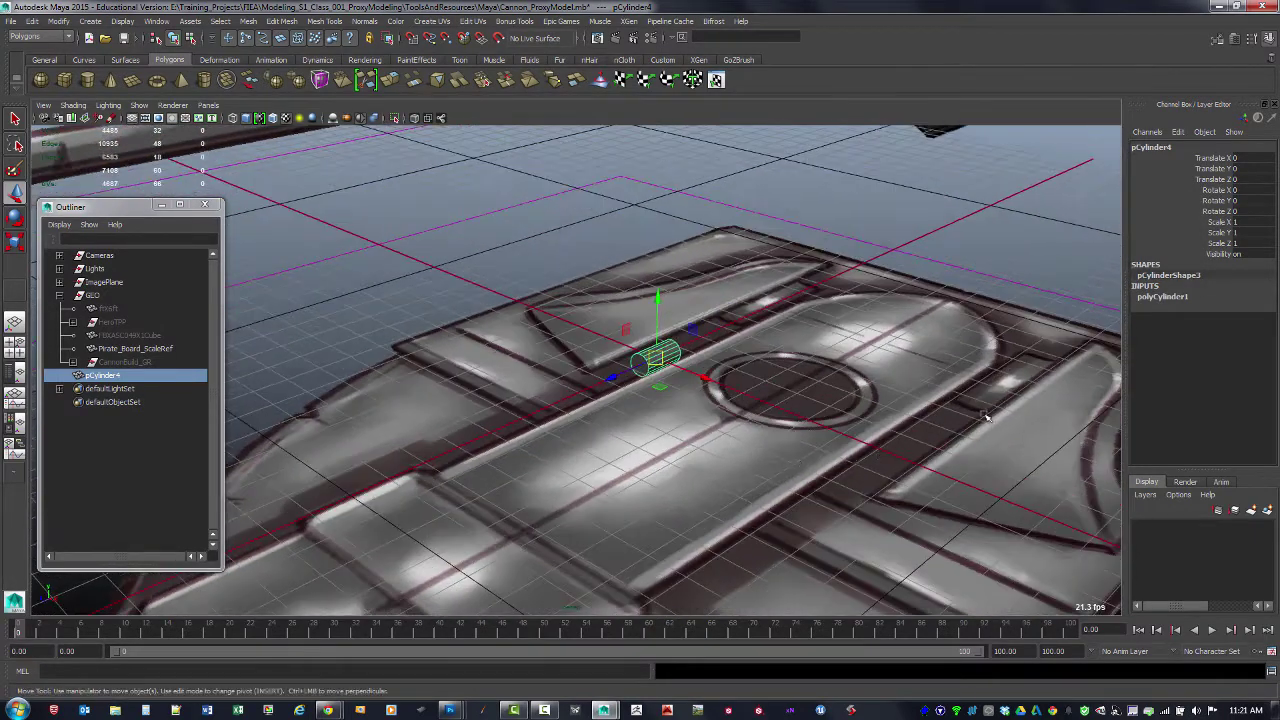
pyautogui.click(1163, 297)
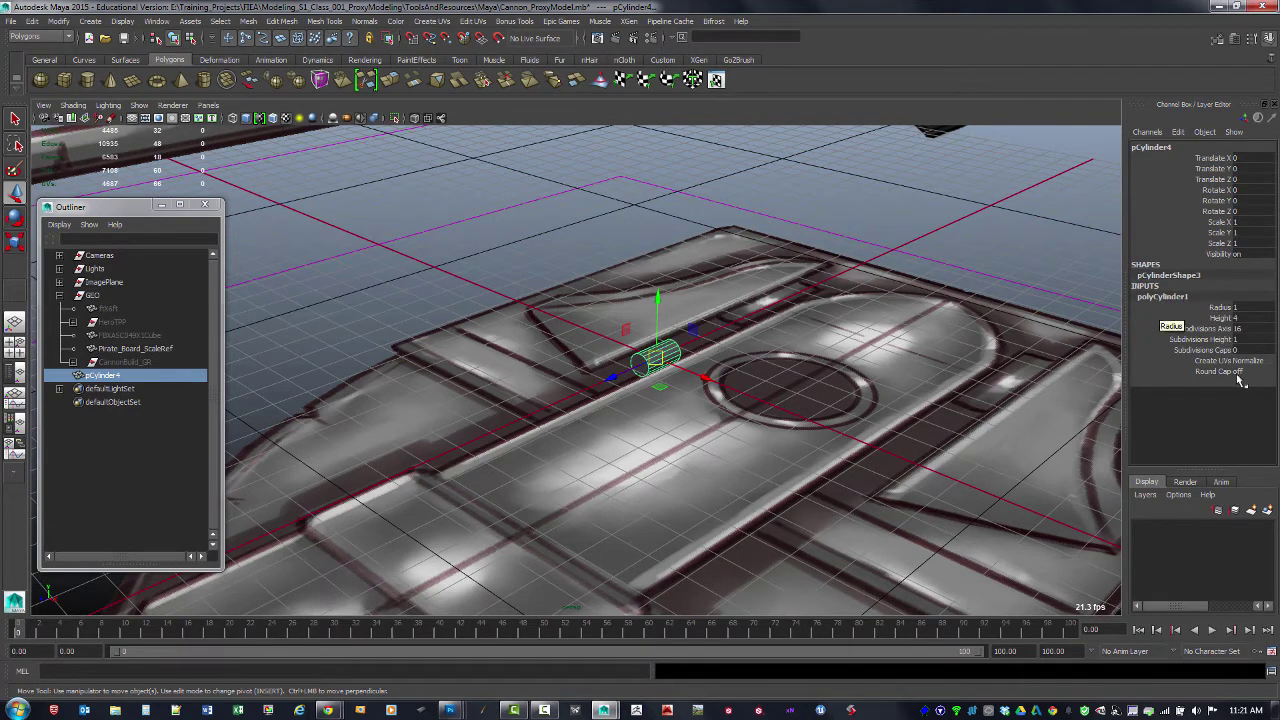
pyautogui.click(1210, 329)
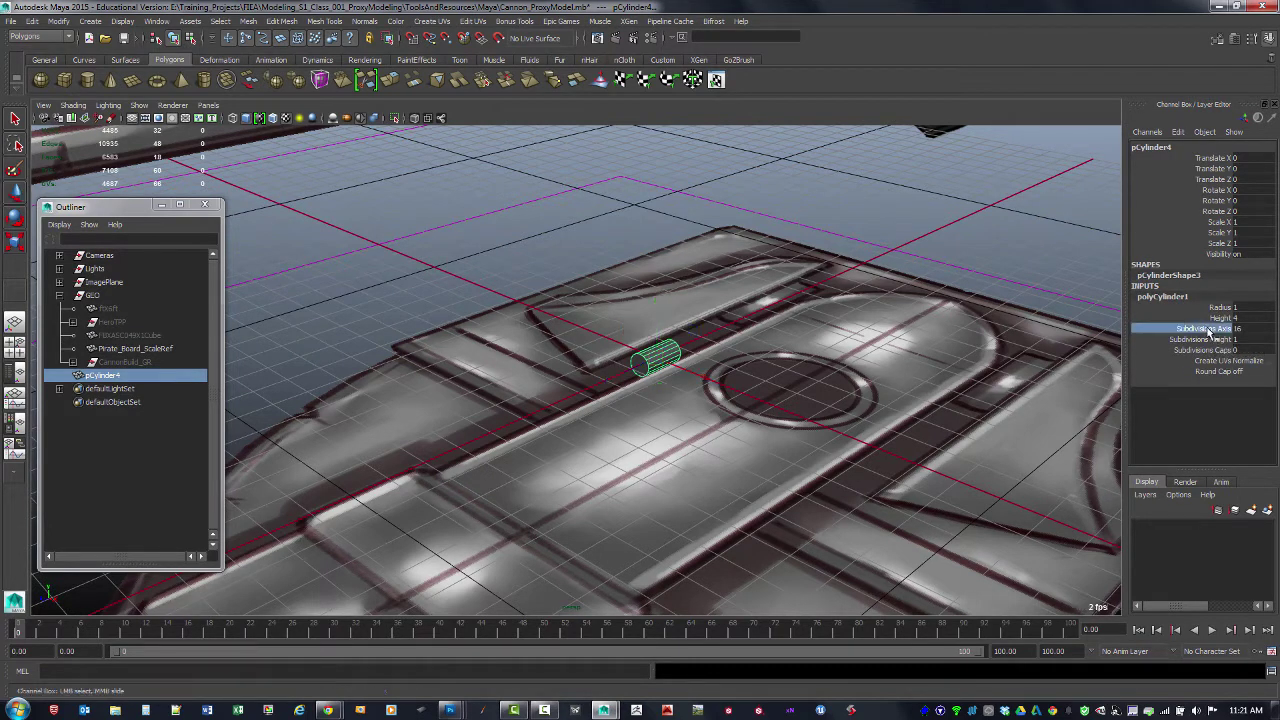
pyautogui.moveTo(825, 252); pyautogui.dragTo(796, 261, button='middle')
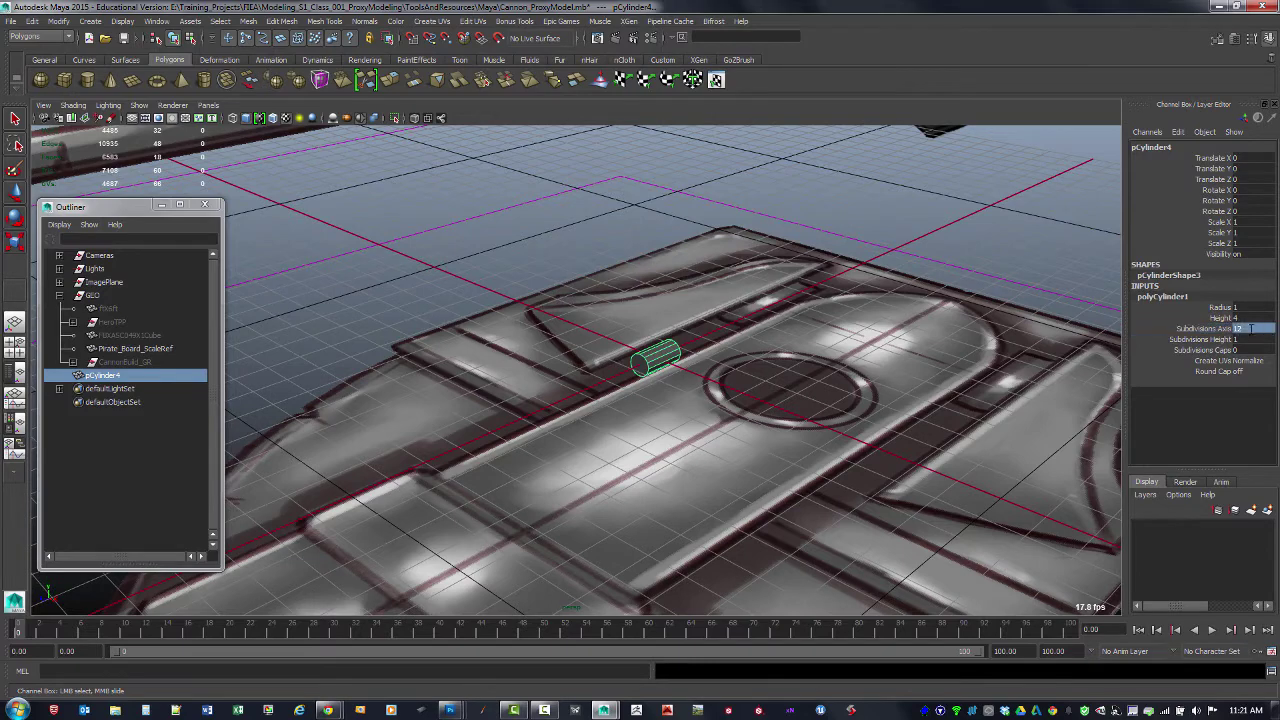
# Step: Set the cylinder's Subdivisions Axis to 16 and take a closer look at the cylinder
pyautogui.doubleClick(1238, 328)
pyautogui.write('16')
pyautogui.press('Return')
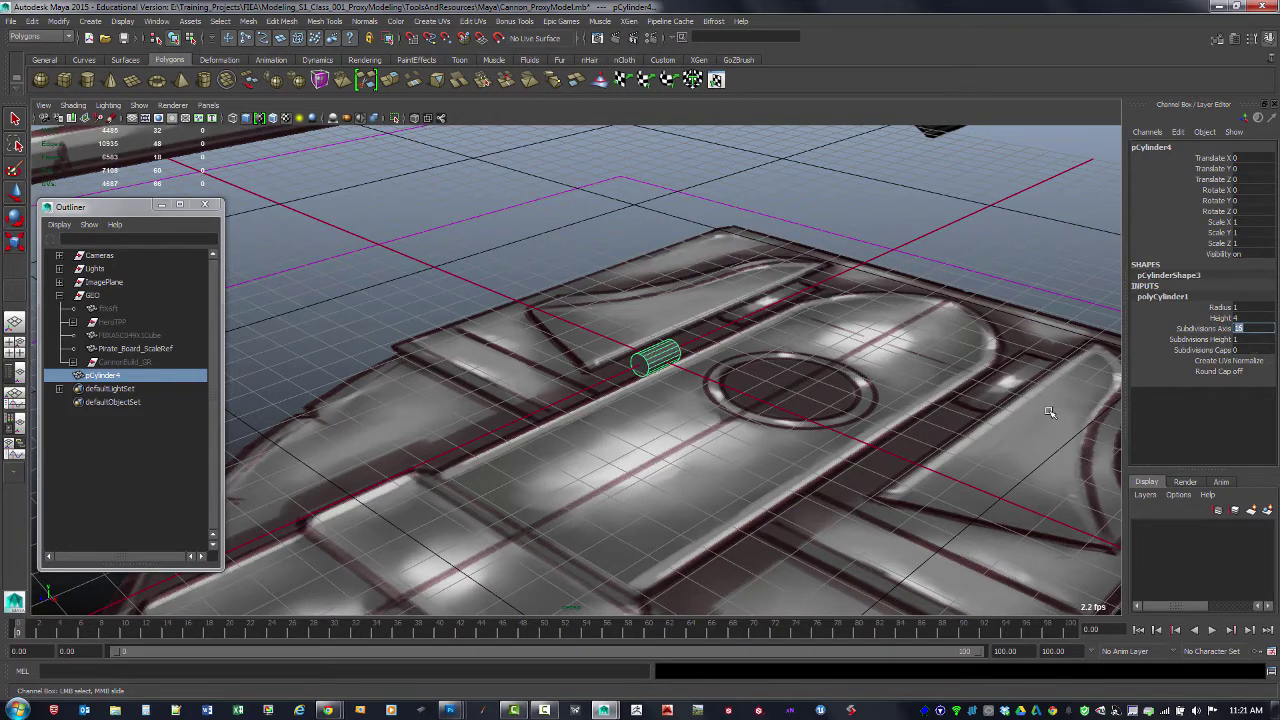
pyautogui.keyDown('alt'); pyautogui.moveTo(703, 343); pyautogui.dragTo(863, 403, button='right'); pyautogui.keyUp('alt')
pyautogui.keyDown('alt'); pyautogui.moveTo(866, 399); pyautogui.dragTo(860, 414, button='middle'); pyautogui.keyUp('alt')
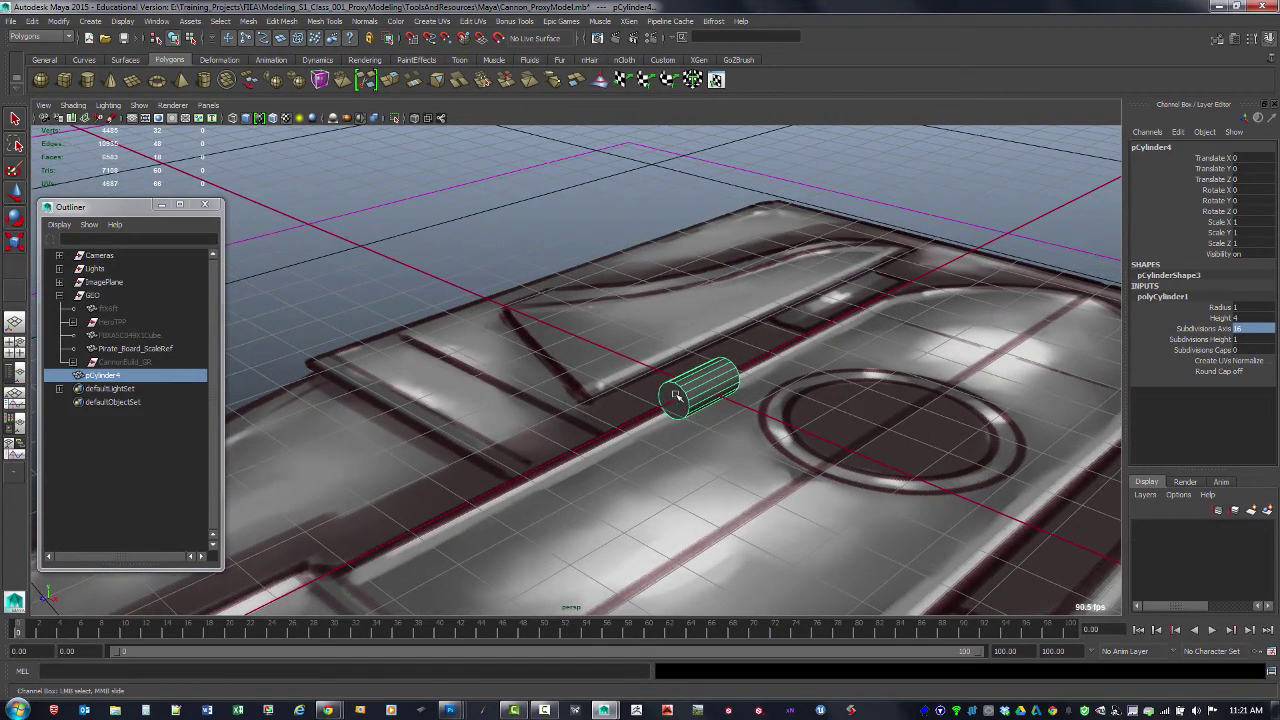
# Step: Examine the cylinder's end and side faces up close, and compare its size with the cannon reference planes
pyautogui.keyDown('alt'); pyautogui.moveTo(631, 374); pyautogui.dragTo(901, 473, button='right'); pyautogui.keyUp('alt')
pyautogui.keyDown('alt'); pyautogui.moveTo(901, 473); pyautogui.dragTo(754, 446, button='middle'); pyautogui.keyUp('alt')
pyautogui.keyDown('alt'); pyautogui.moveTo(754, 446); pyautogui.dragTo(834, 480, button='right'); pyautogui.keyUp('alt')
pyautogui.keyDown('alt'); pyautogui.moveTo(834, 480); pyautogui.dragTo(783, 407); pyautogui.keyUp('alt')
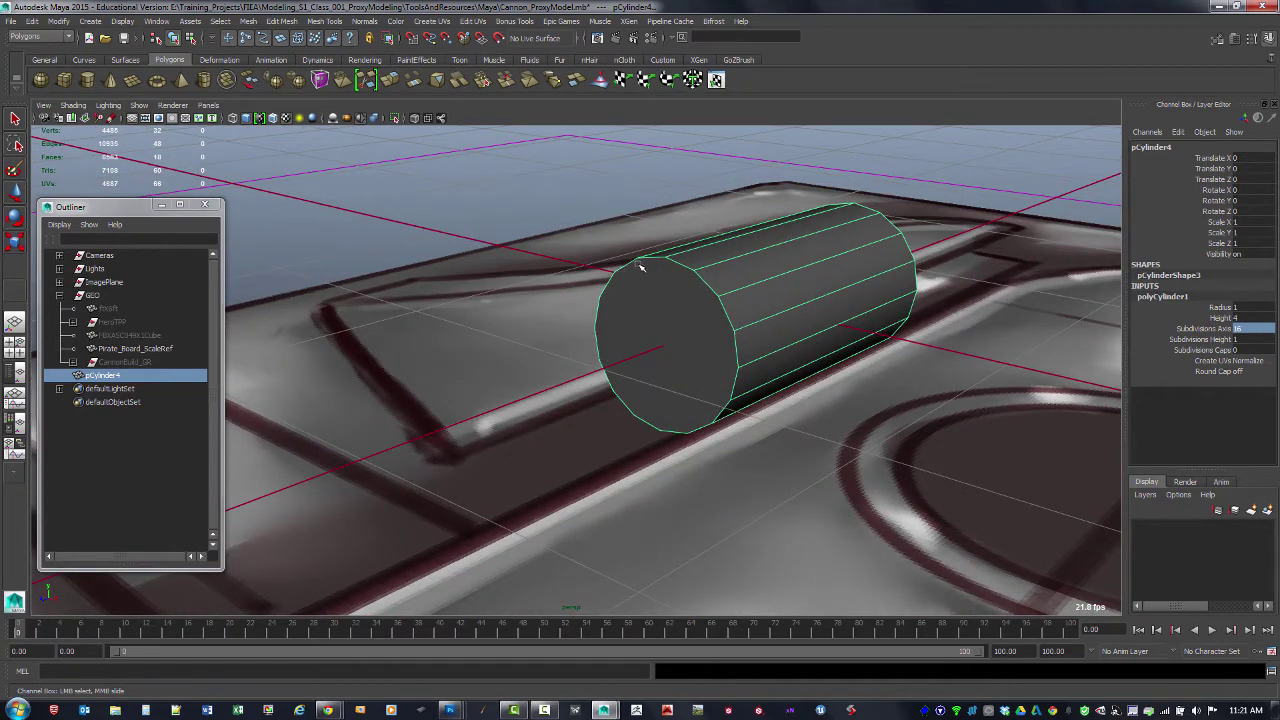
pyautogui.keyDown('alt'); pyautogui.moveTo(875, 371); pyautogui.dragTo(480, 269, button='right'); pyautogui.keyUp('alt')
pyautogui.keyDown('alt'); pyautogui.moveTo(480, 269); pyautogui.dragTo(689, 337, button='middle'); pyautogui.keyUp('alt')
pyautogui.keyDown('alt'); pyautogui.moveTo(783, 346); pyautogui.dragTo(600, 322, button='right'); pyautogui.keyUp('alt')
pyautogui.keyDown('alt'); pyautogui.moveTo(617, 329); pyautogui.dragTo(828, 382, button='middle'); pyautogui.keyUp('alt')
pyautogui.keyDown('alt'); pyautogui.moveTo(828, 378); pyautogui.dragTo(733, 352, button='right'); pyautogui.keyUp('alt')
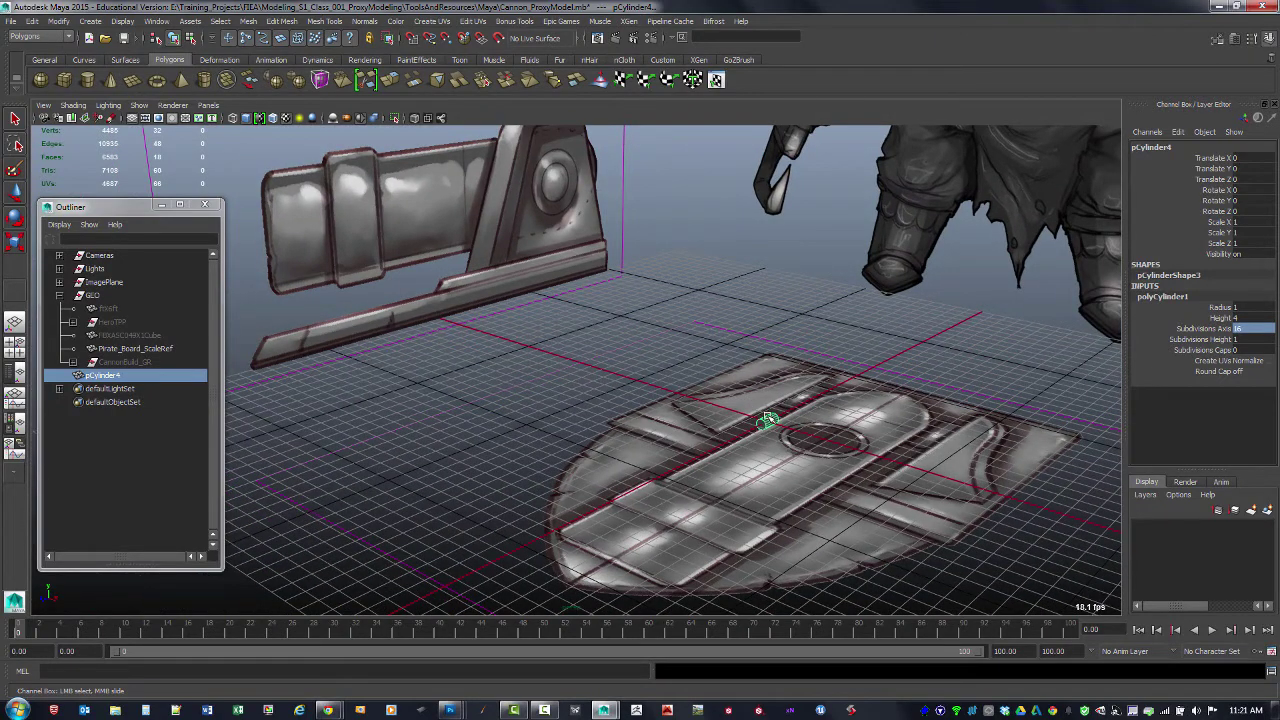
# Step: Raise the cylinder in the side view to the centre of the reference barrel, at Translate Y about 26.1
pyautogui.press('space')
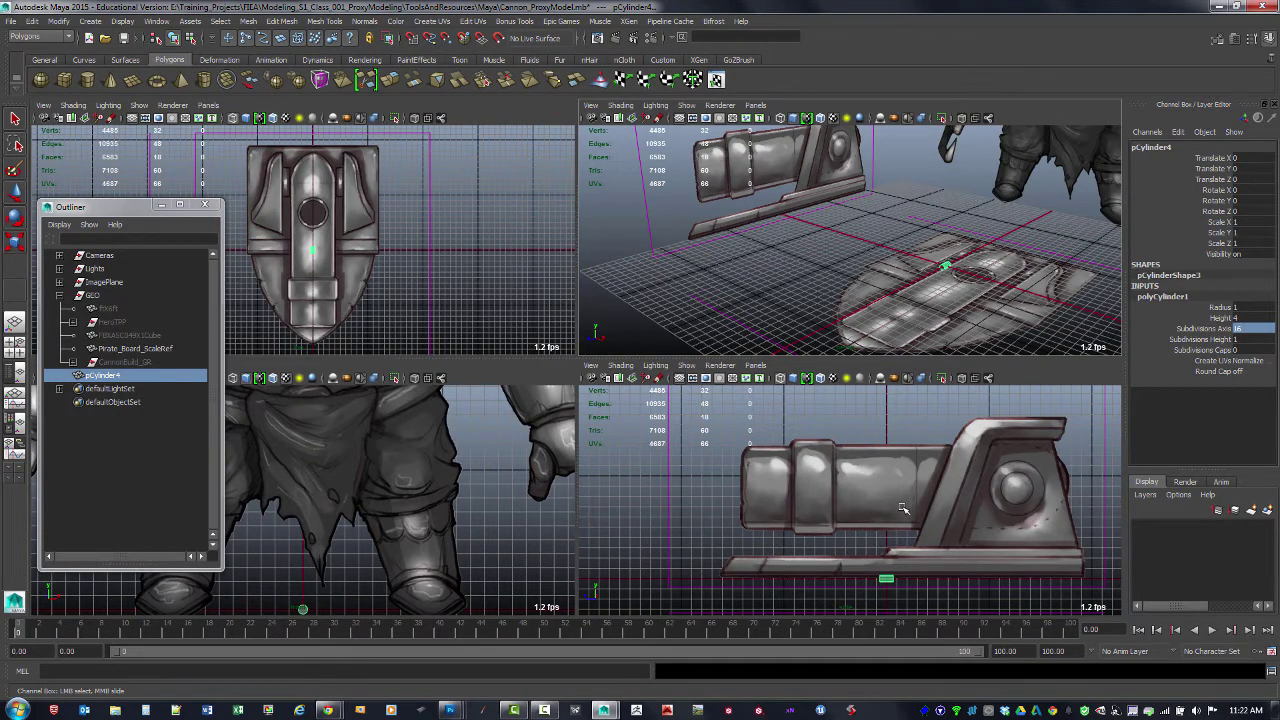
pyautogui.press('space')
pyautogui.keyDown('alt'); pyautogui.moveTo(716, 418); pyautogui.dragTo(780, 451, button='middle'); pyautogui.keyUp('alt')
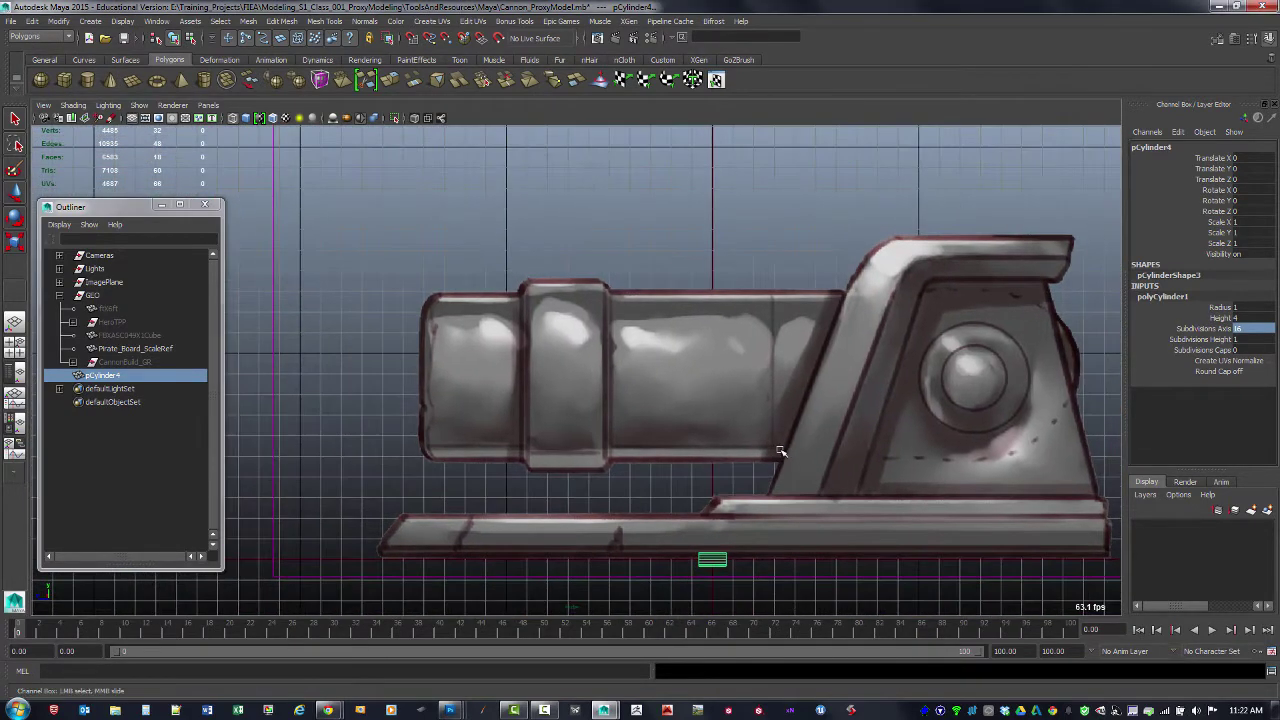
pyautogui.press('w')
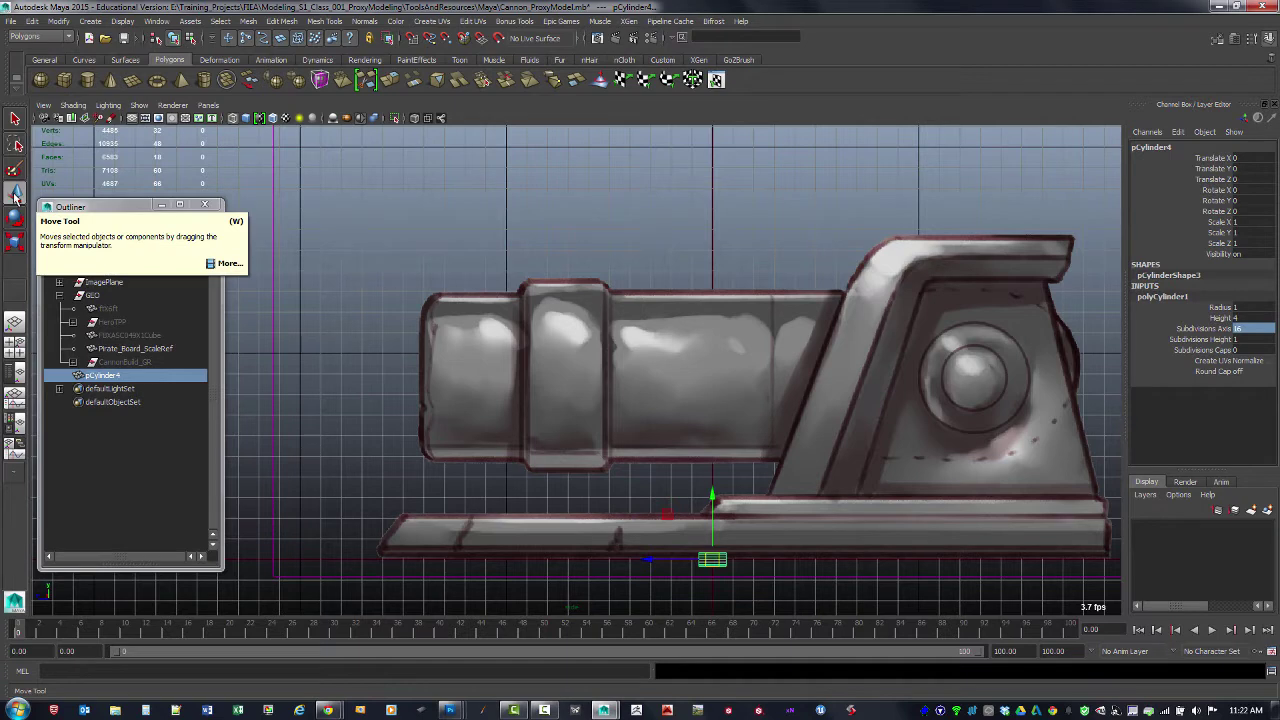
pyautogui.moveTo(722, 532); pyautogui.dragTo(723, 352)
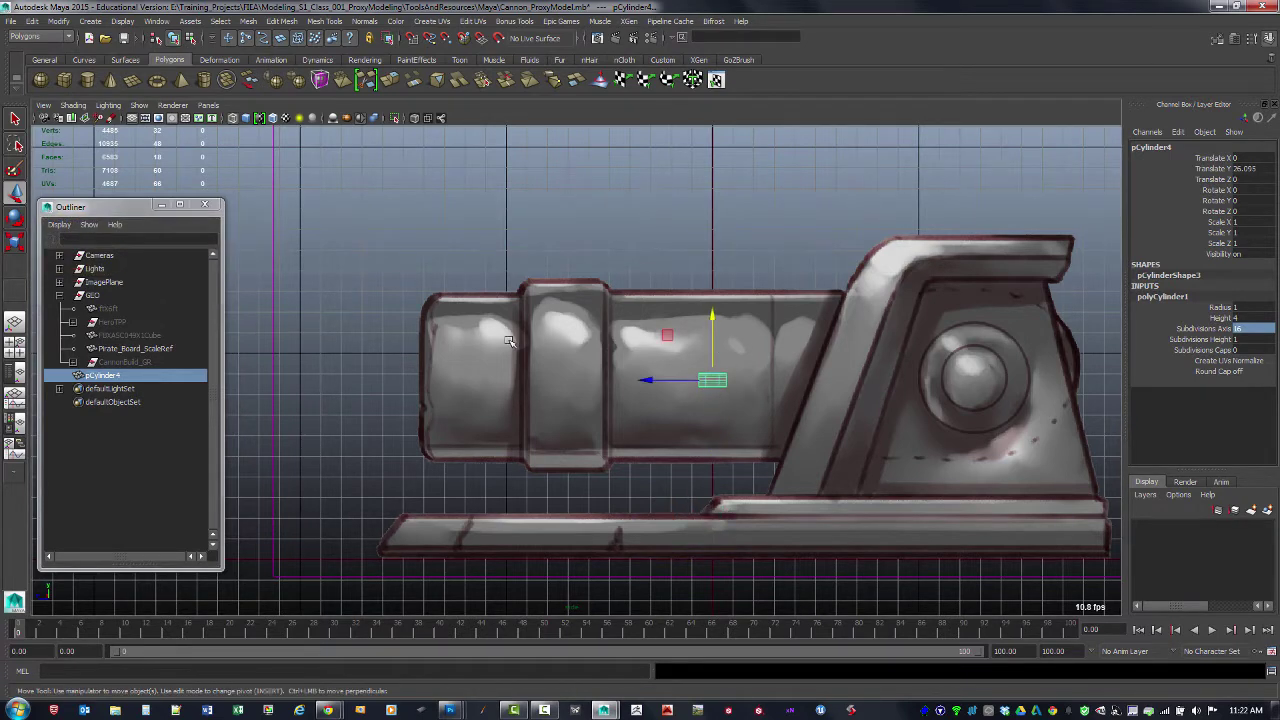
# Step: Scale the cylinder uniformly to about 12.29 and nudge it to Translate Y about 26.48 to match the reference barrel's thickness
pyautogui.click(15, 242)
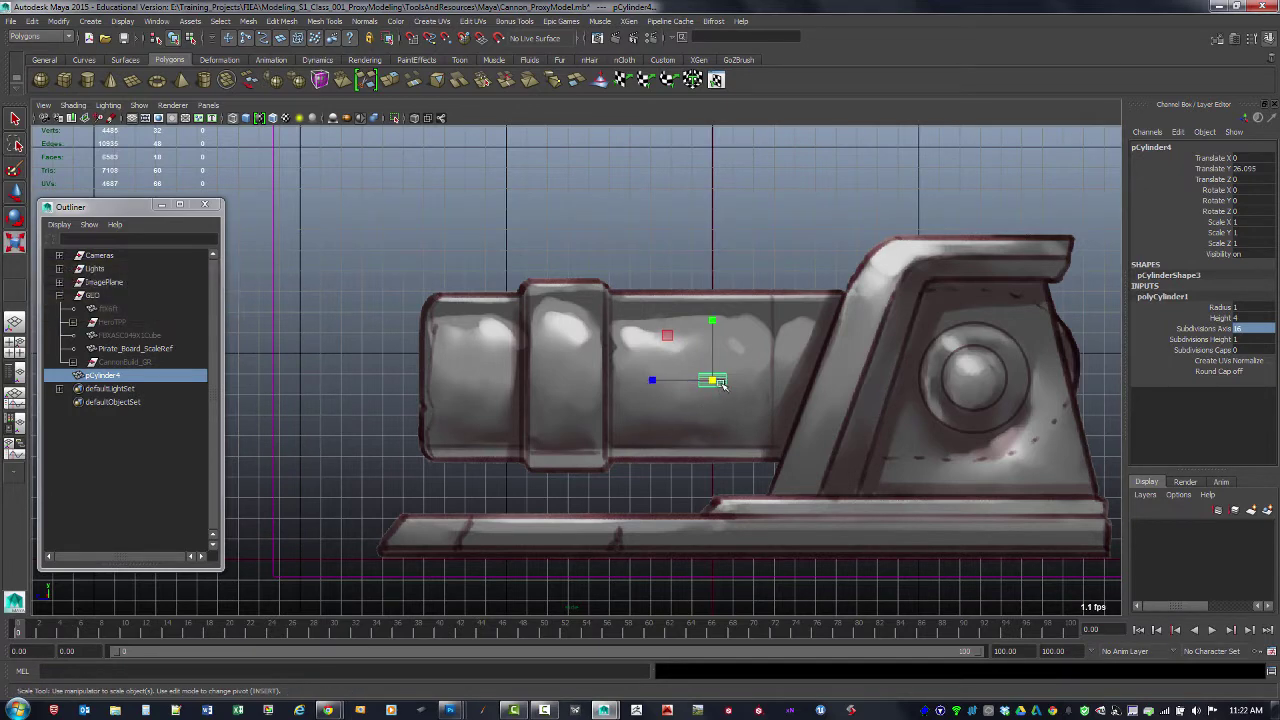
pyautogui.moveTo(711, 380); pyautogui.dragTo(905, 467)
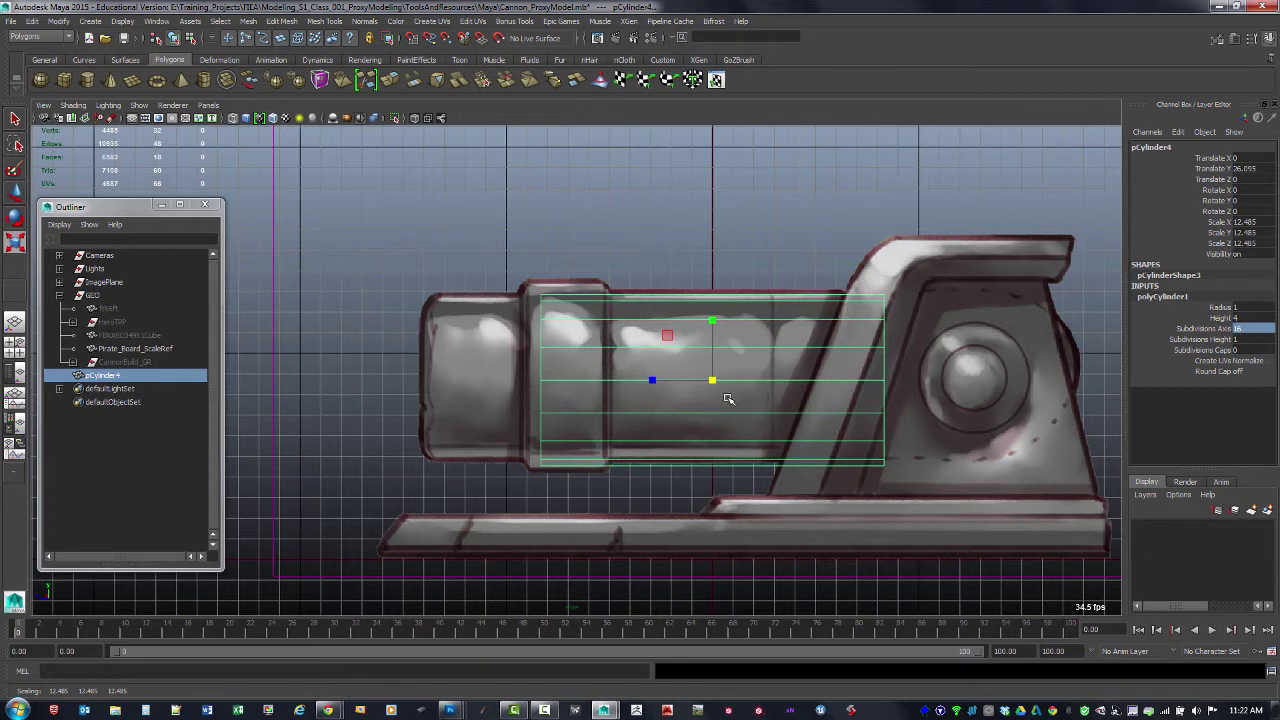
pyautogui.press('w')
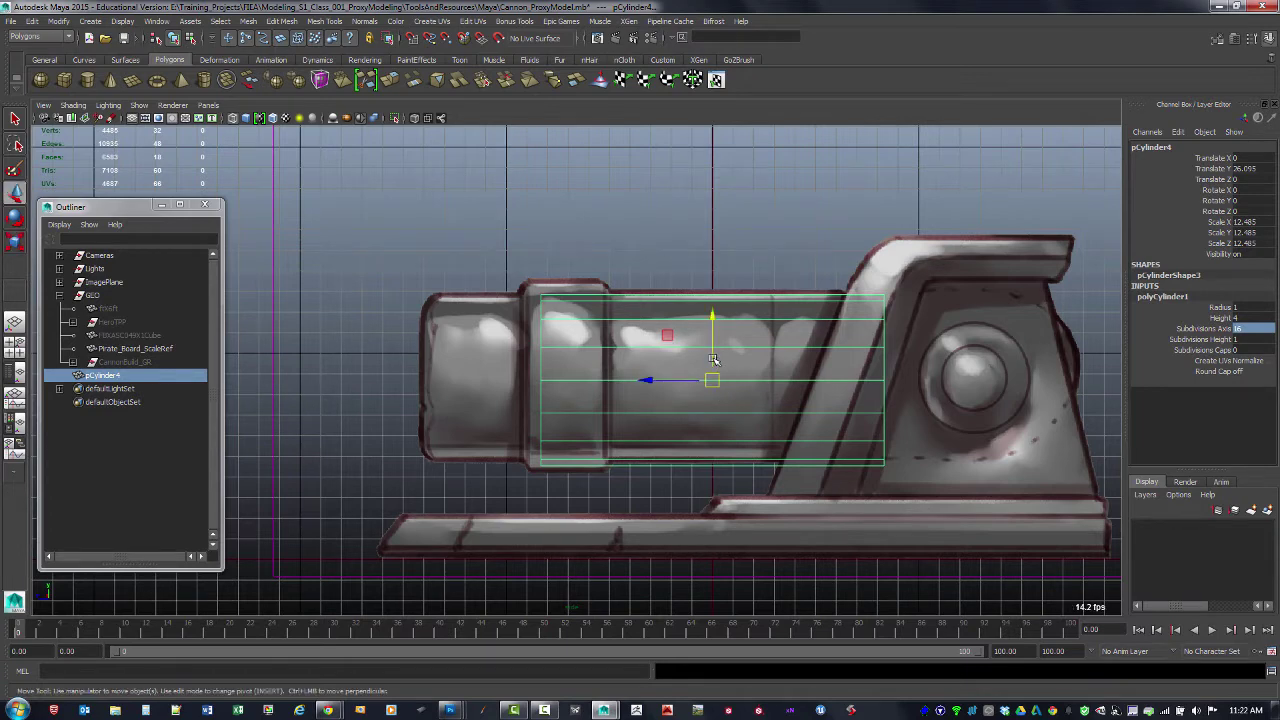
pyautogui.moveTo(711, 364)
pyautogui.mouseDown()
pyautogui.moveTo(711, 381)
pyautogui.moveTo(713, 355)
pyautogui.mouseUp()
pyautogui.press('r')
pyautogui.press('w')
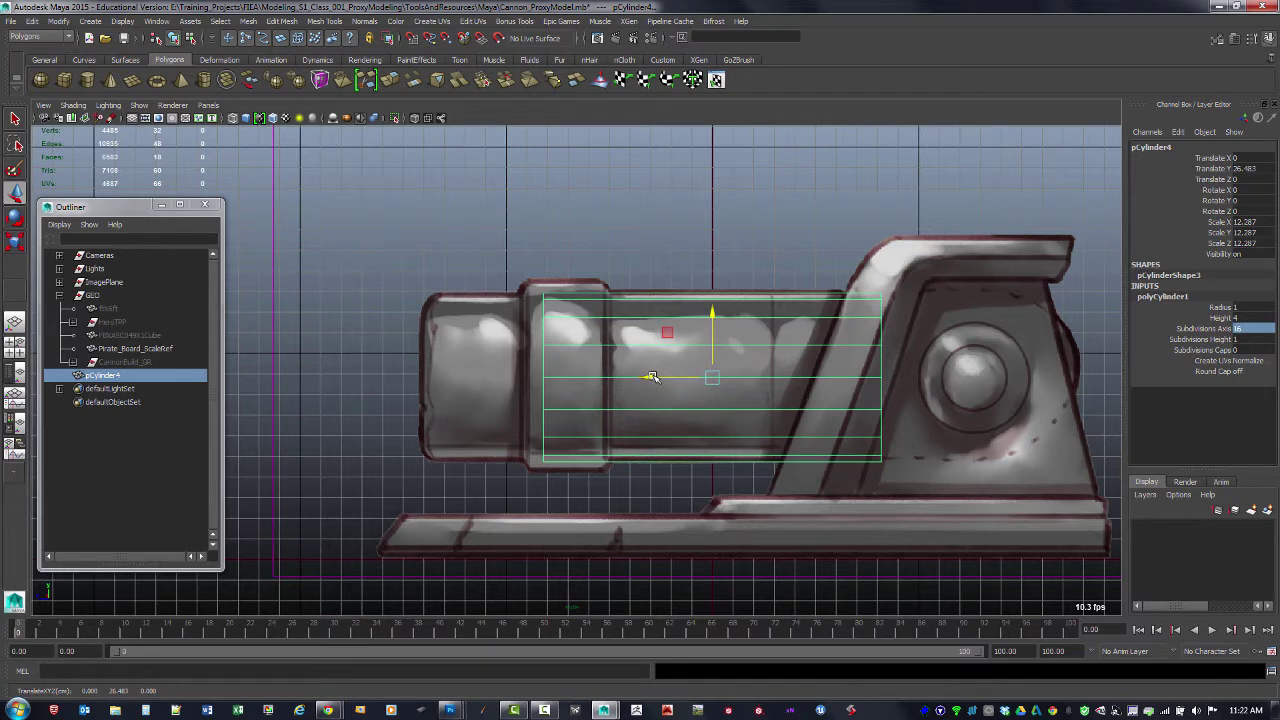
# Step: Stretch the cylinder along Z from the muzzle to behind the mount, and shift it to Translate Z about 0.97
pyautogui.moveTo(655, 378)
pyautogui.mouseDown()
pyautogui.moveTo(620, 378)
pyautogui.moveTo(680, 375)
pyautogui.moveTo(651, 377)
pyautogui.mouseUp()
pyautogui.press('r')
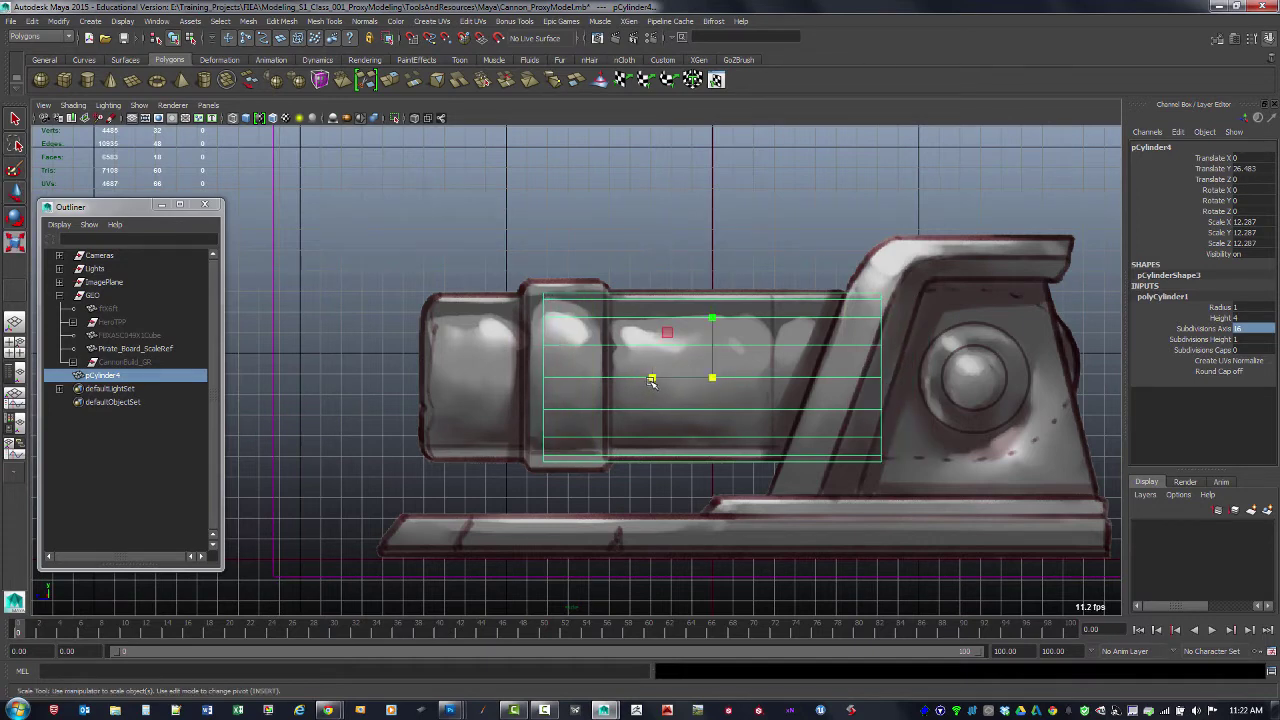
pyautogui.moveTo(654, 378)
pyautogui.mouseDown()
pyautogui.moveTo(622, 380)
pyautogui.moveTo(646, 377)
pyautogui.moveTo(634, 378)
pyautogui.mouseUp()
pyautogui.press('w')
pyautogui.press('r')
pyautogui.moveTo(634, 379); pyautogui.dragTo(636, 379)
pyautogui.press('w')
pyautogui.press('r')
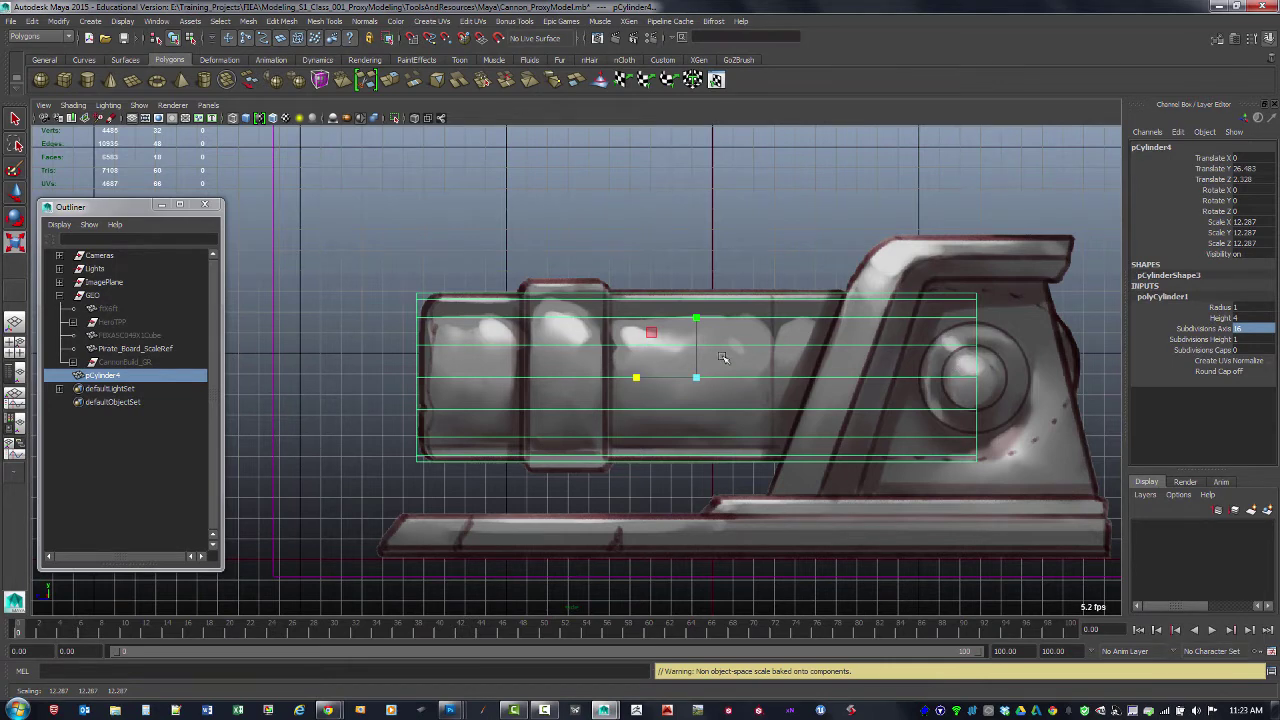
pyautogui.moveTo(632, 377)
pyautogui.mouseDown()
pyautogui.moveTo(651, 378)
pyautogui.moveTo(640, 377)
pyautogui.mouseUp()
pyautogui.press('w')
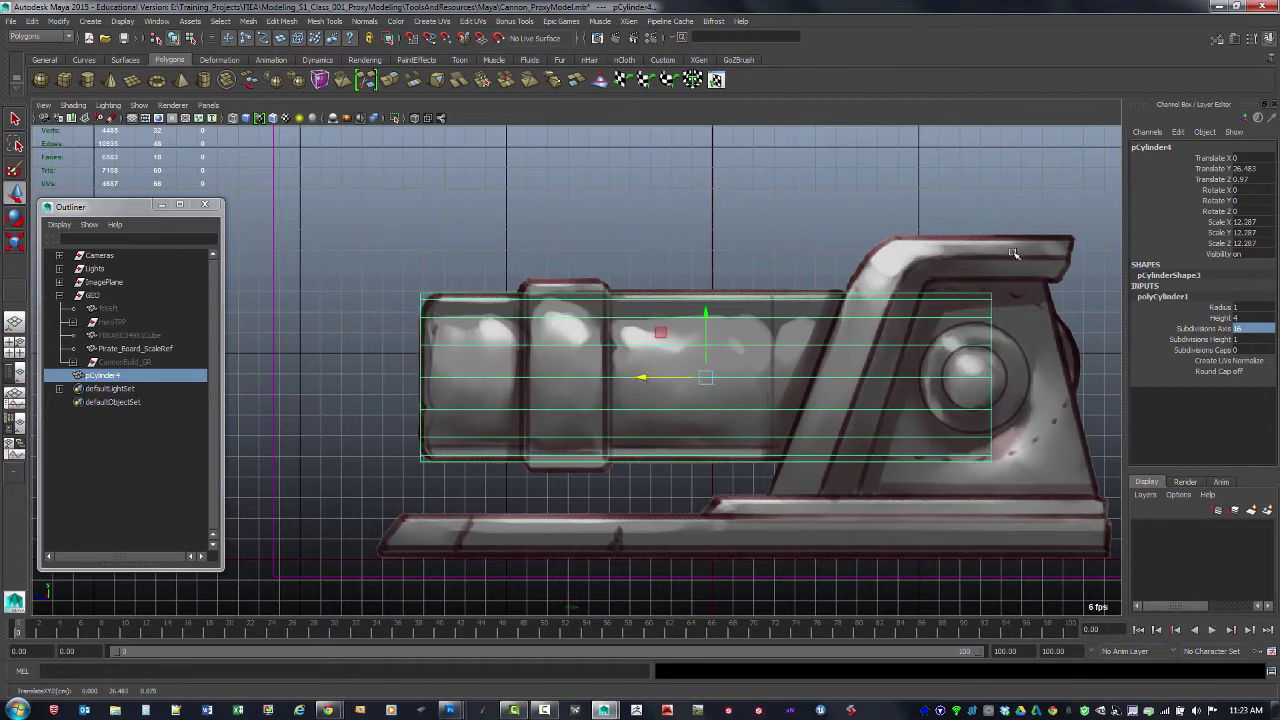
# Step: Set the cylinder's Scale X, Y and Z to 12.28 and deselect it
pyautogui.doubleClick(1259, 222)
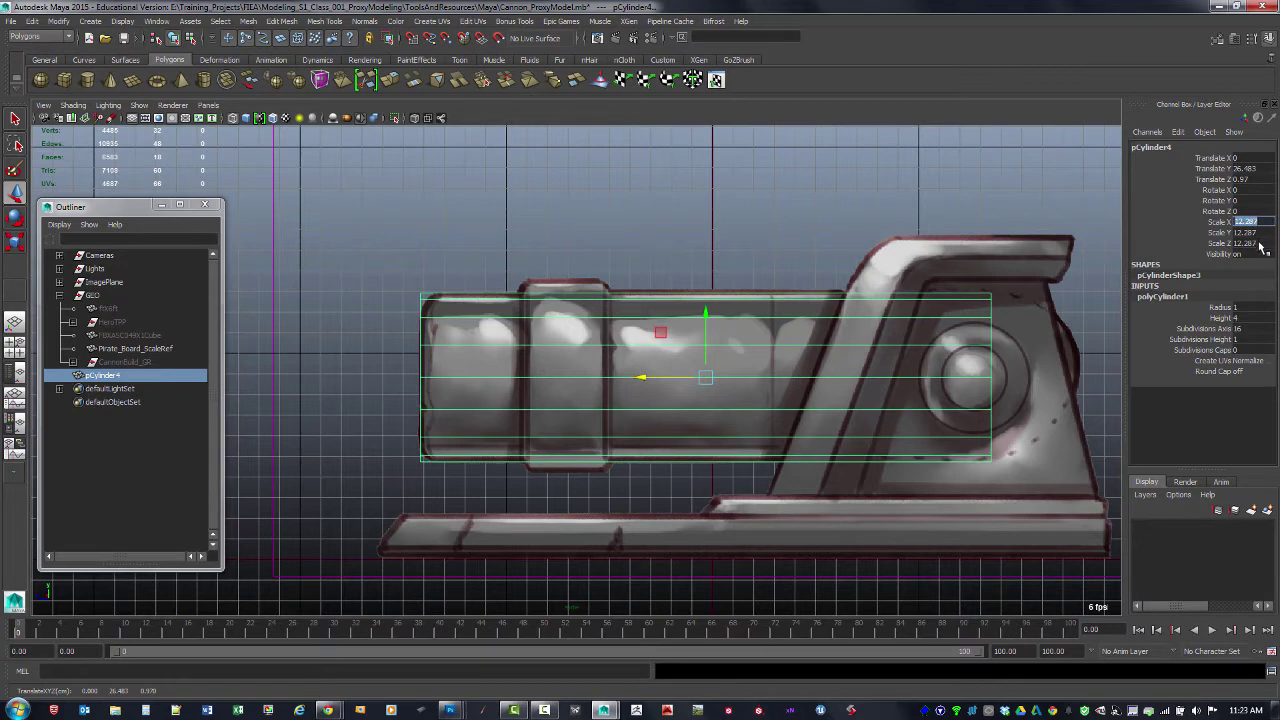
pyautogui.keyDown('shift'); pyautogui.click(1265, 244); pyautogui.keyUp('shift')
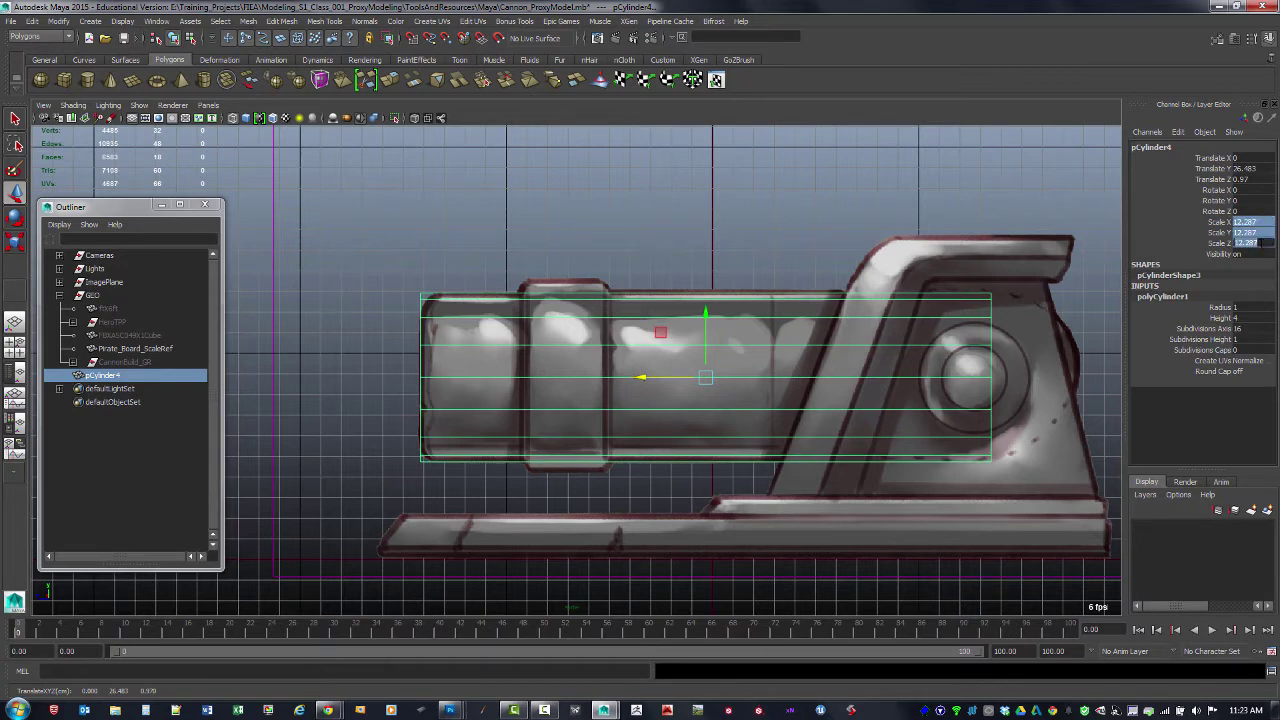
pyautogui.write('12.28')
pyautogui.press('Return')
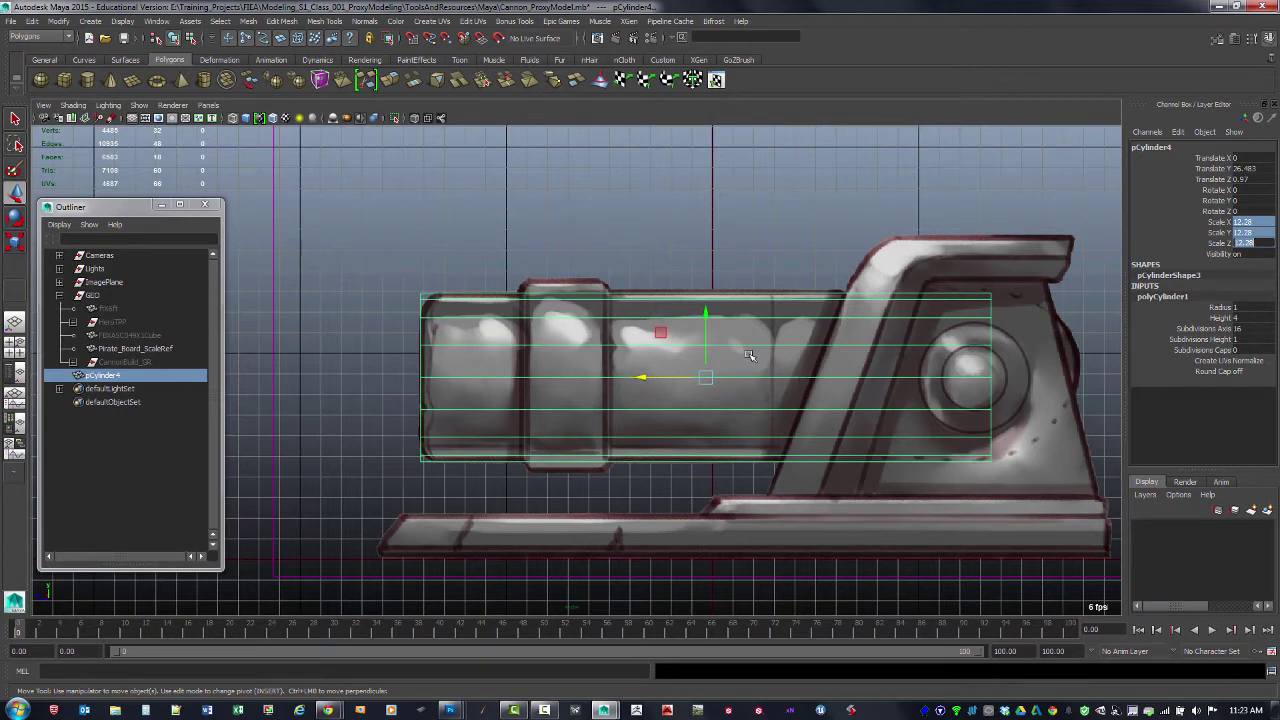
pyautogui.click(806, 263)
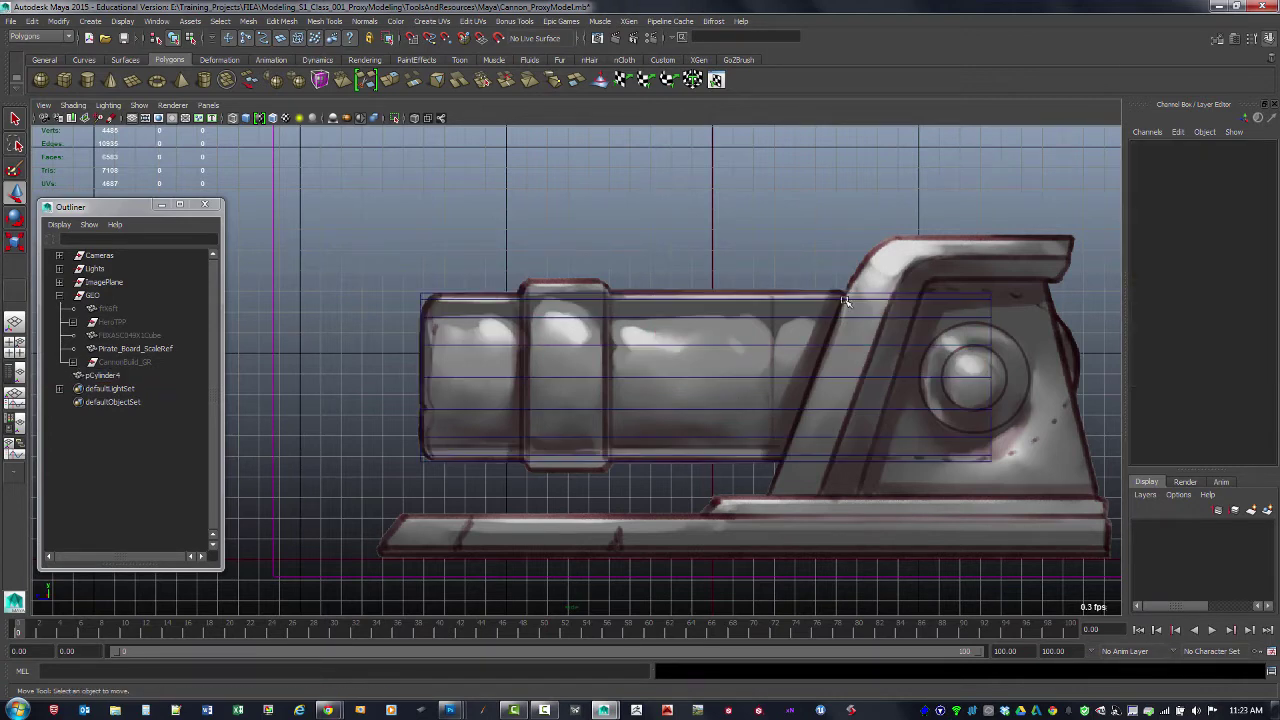
# Step: Delete the end cap face at the rear of the cylinder in the perspective view
pyautogui.press('space')
pyautogui.press('space')
pyautogui.keyDown('alt'); pyautogui.moveTo(868, 338); pyautogui.dragTo(850, 318); pyautogui.keyUp('alt')
pyautogui.keyDown('alt'); pyautogui.moveTo(850, 318); pyautogui.dragTo(938, 345, button='middle'); pyautogui.keyUp('alt')
pyautogui.keyDown('alt'); pyautogui.moveTo(938, 345); pyautogui.dragTo(795, 320); pyautogui.keyUp('alt')
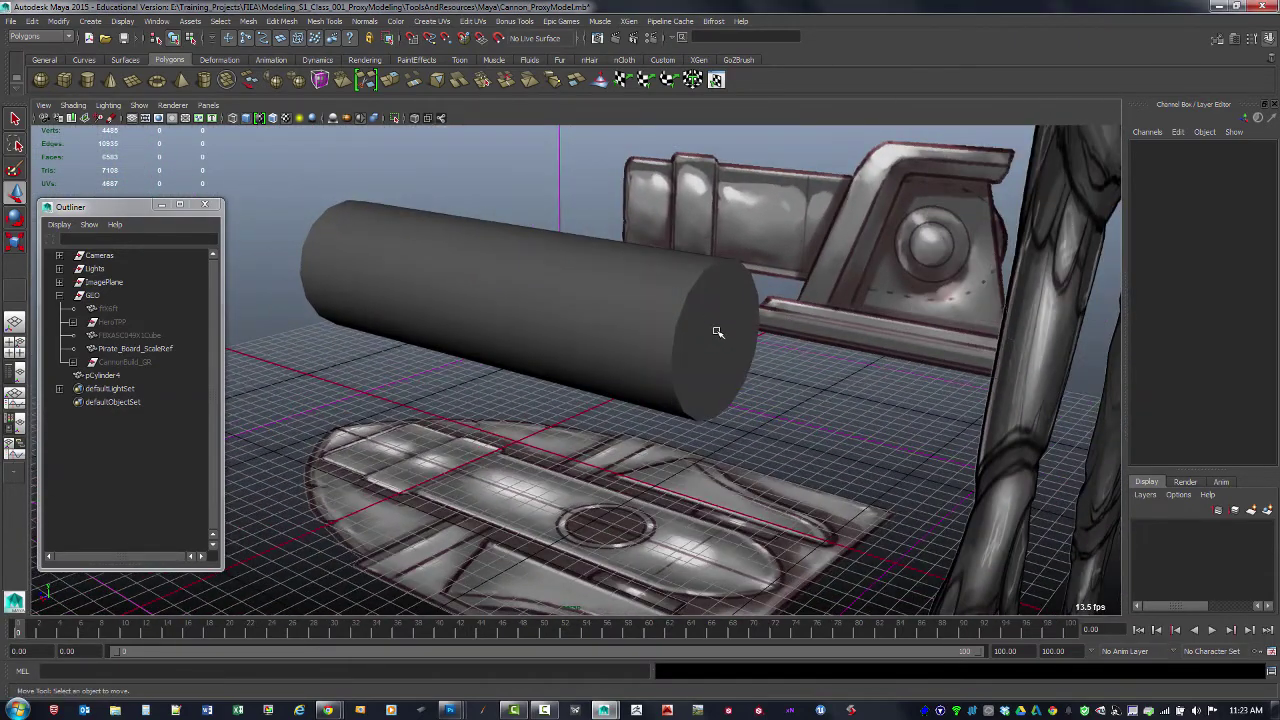
pyautogui.click(719, 335)
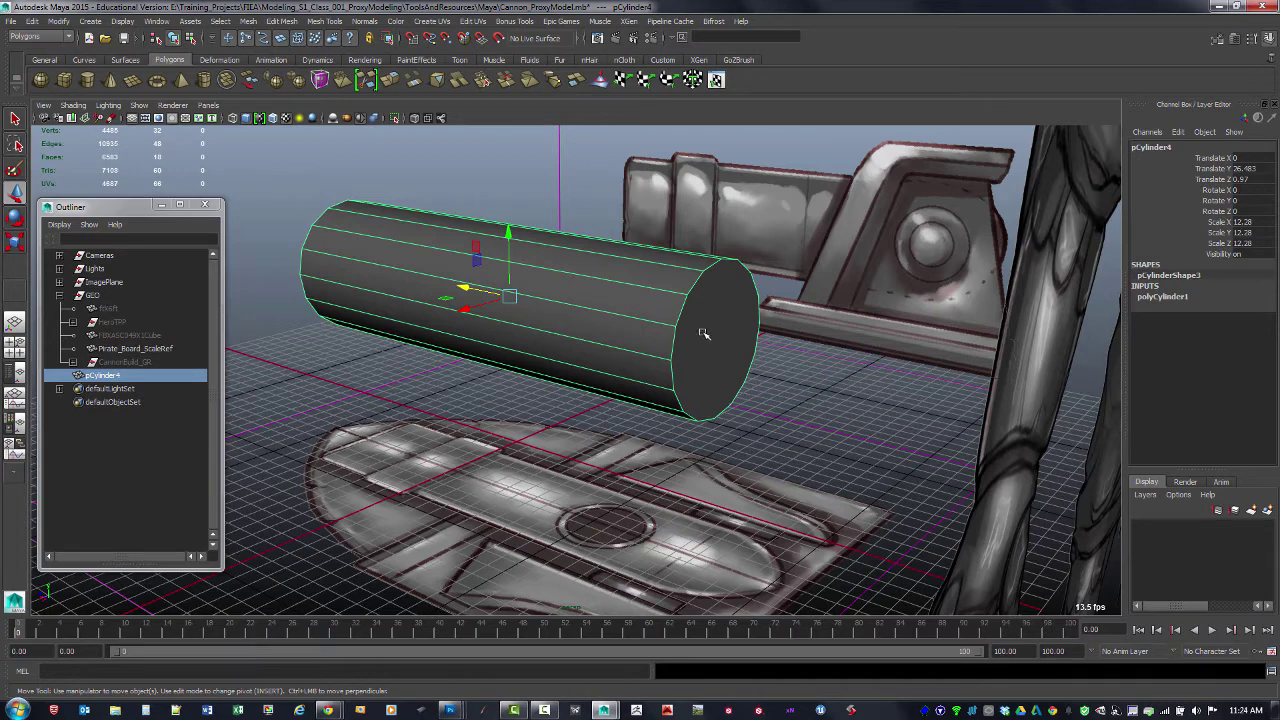
pyautogui.rightClick(712, 331)
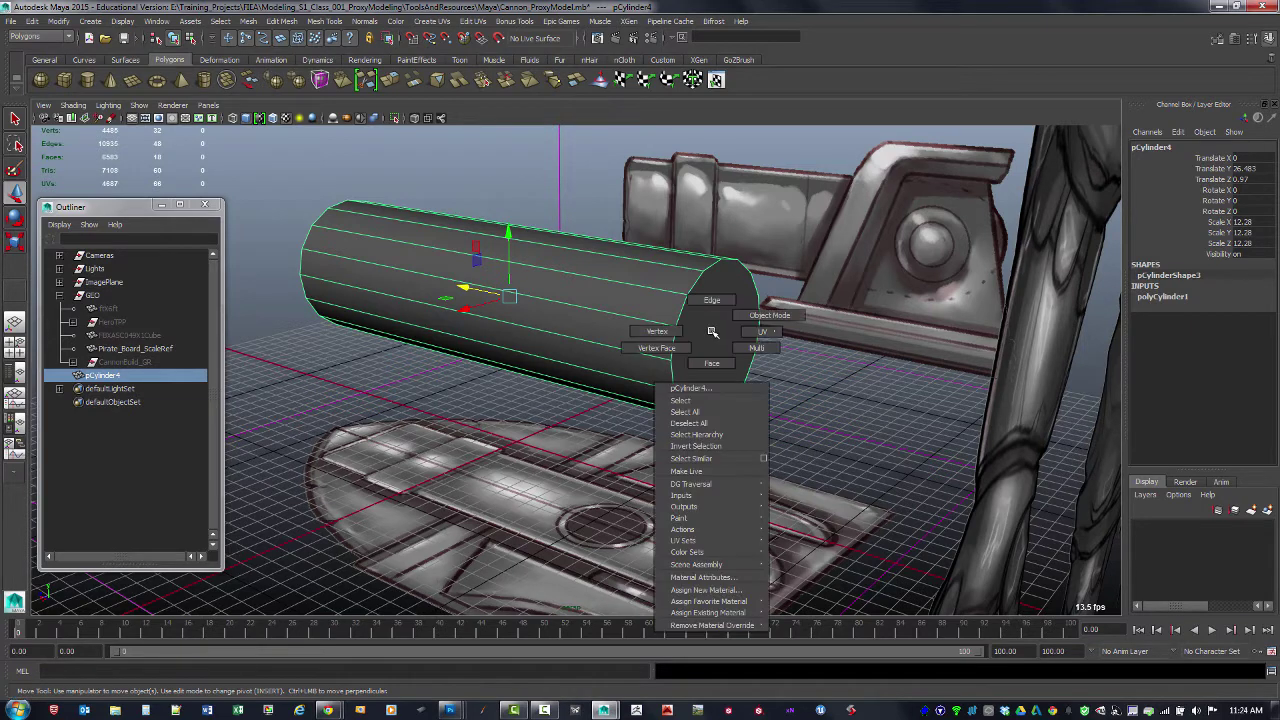
pyautogui.moveTo(712, 331); pyautogui.dragTo(712, 363, button='right')
pyautogui.click(720, 343)
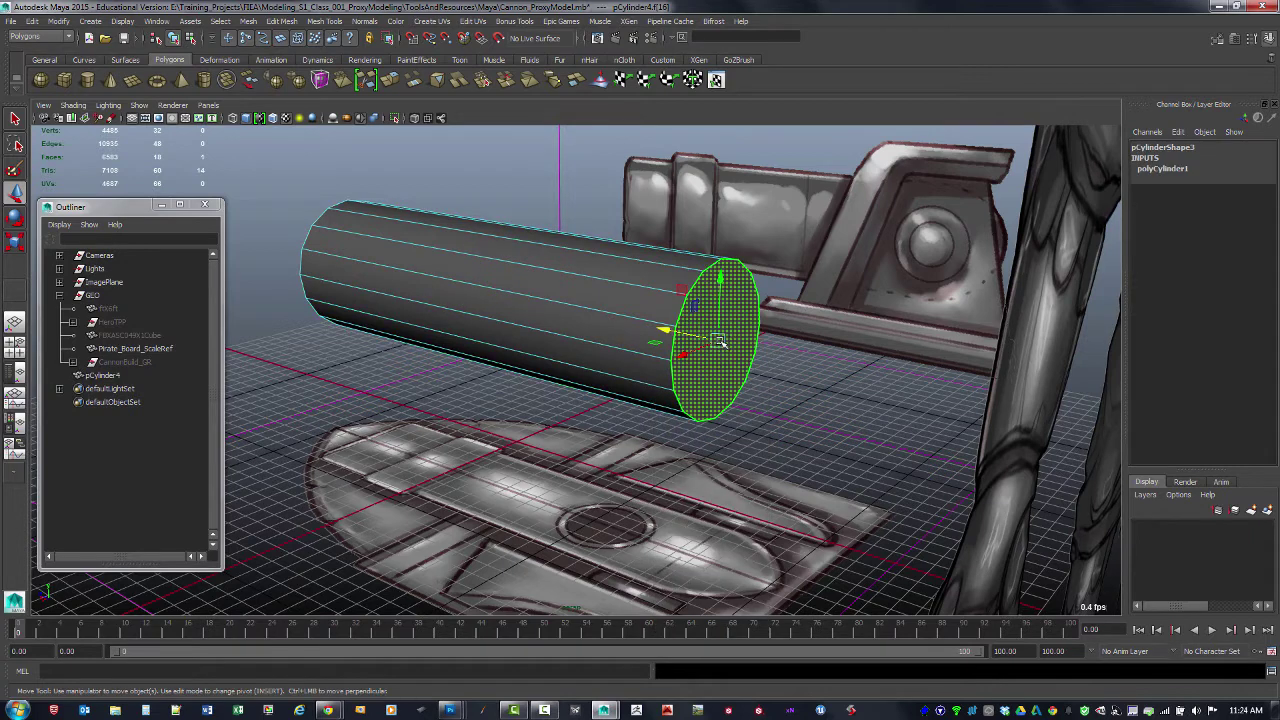
pyautogui.press('Delete')
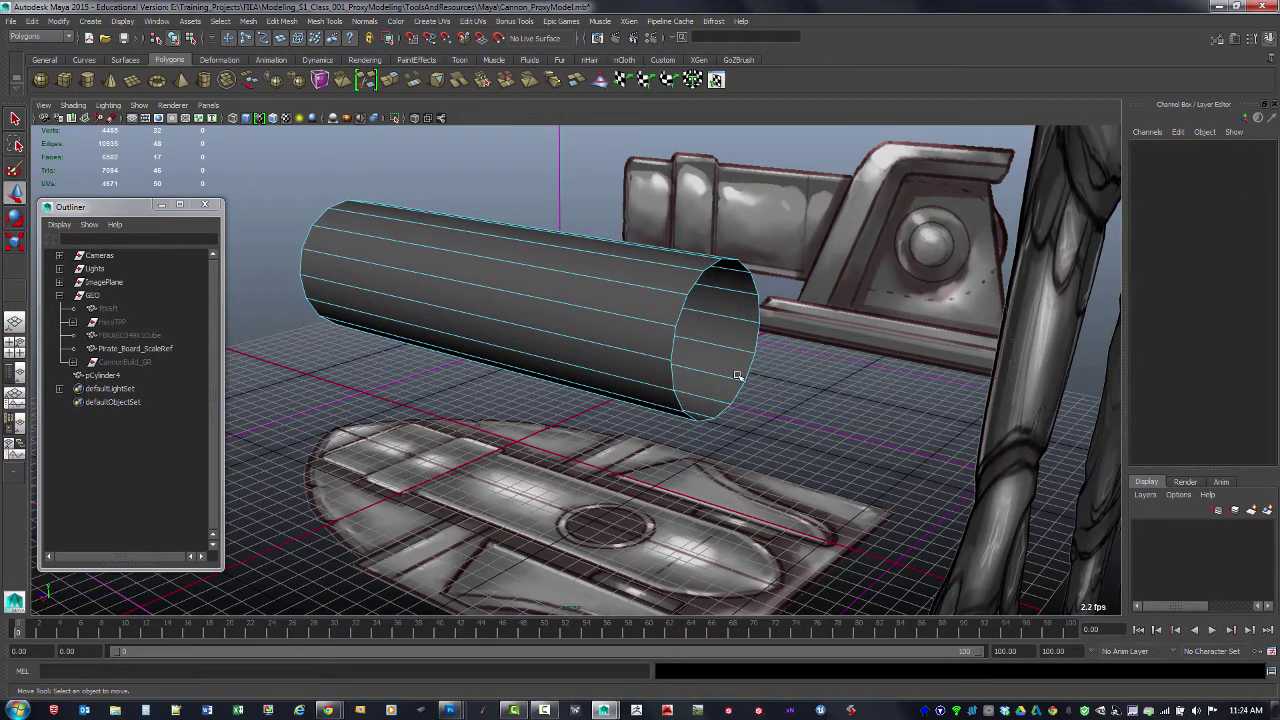
# Step: Extrude the cylinder's front cap face with an offset of 3.1 to form the muzzle rim
pyautogui.keyDown('alt'); pyautogui.moveTo(737, 370); pyautogui.dragTo(600, 363); pyautogui.keyUp('alt')
pyautogui.keyDown('alt'); pyautogui.moveTo(651, 445); pyautogui.dragTo(610, 410); pyautogui.keyUp('alt')
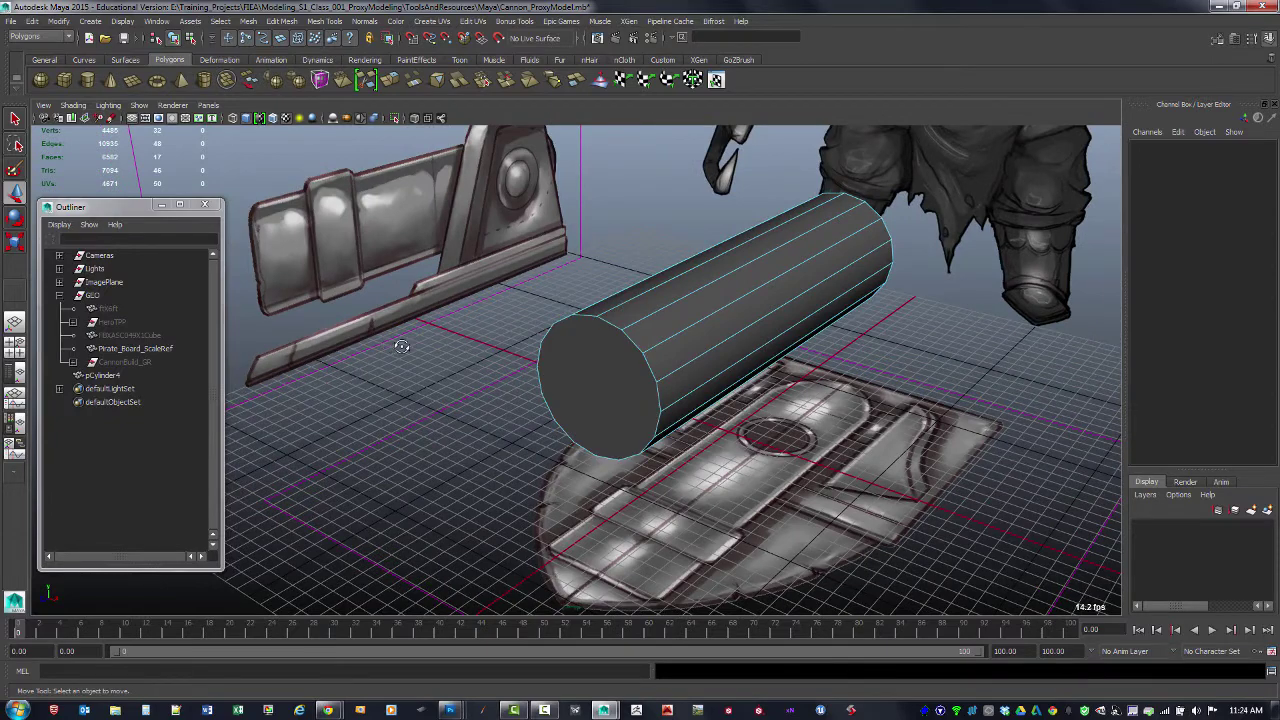
pyautogui.keyDown('alt'); pyautogui.moveTo(402, 345); pyautogui.dragTo(582, 382); pyautogui.keyUp('alt')
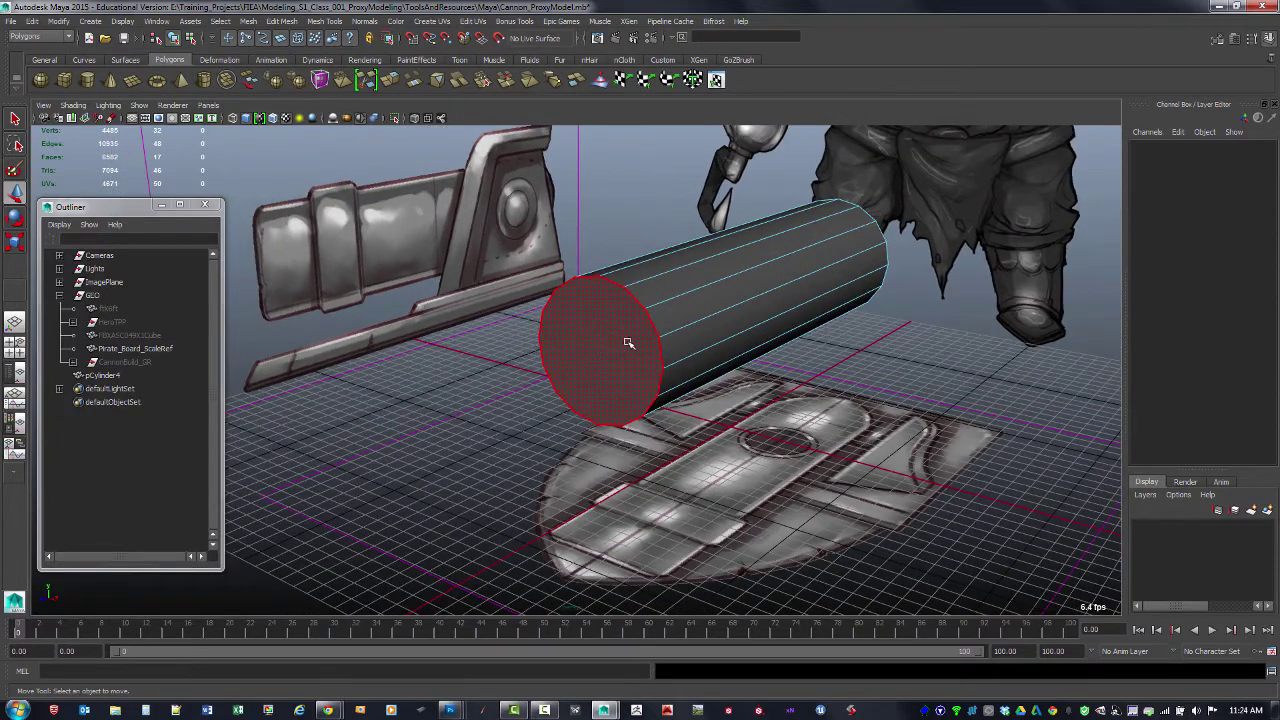
pyautogui.keyDown('alt'); pyautogui.moveTo(649, 349); pyautogui.dragTo(622, 358); pyautogui.keyUp('alt')
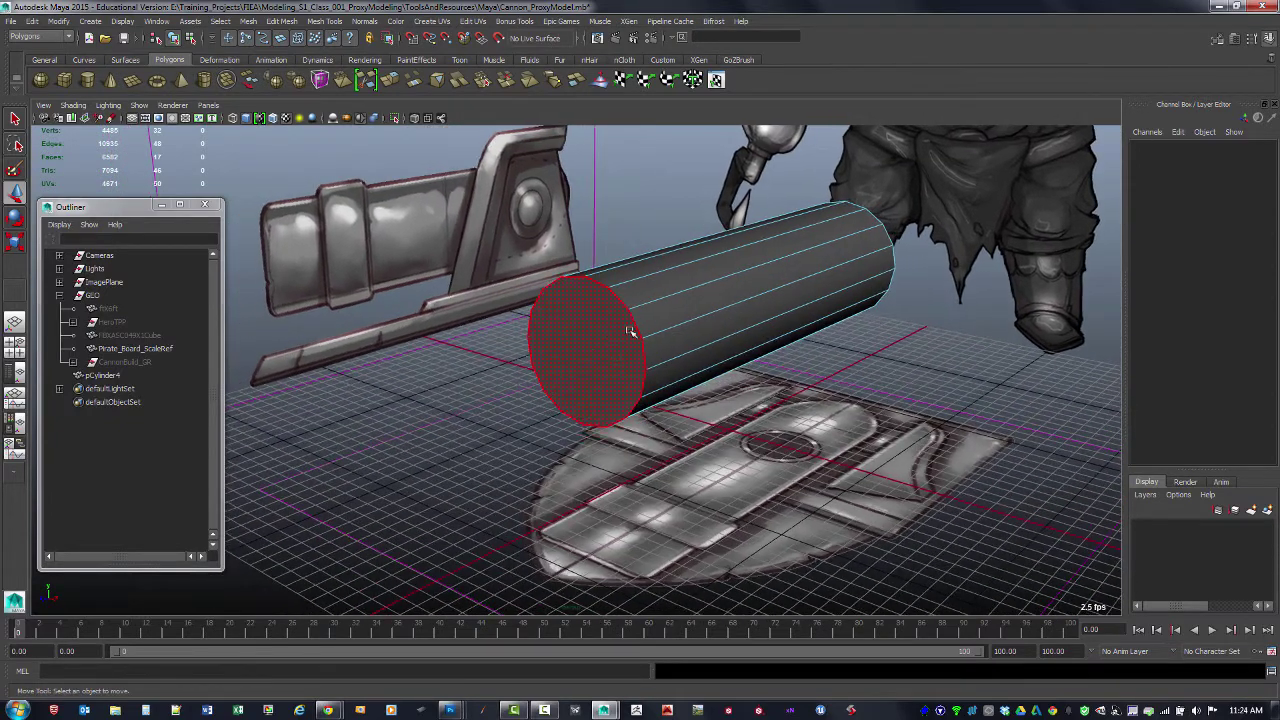
pyautogui.click(588, 362)
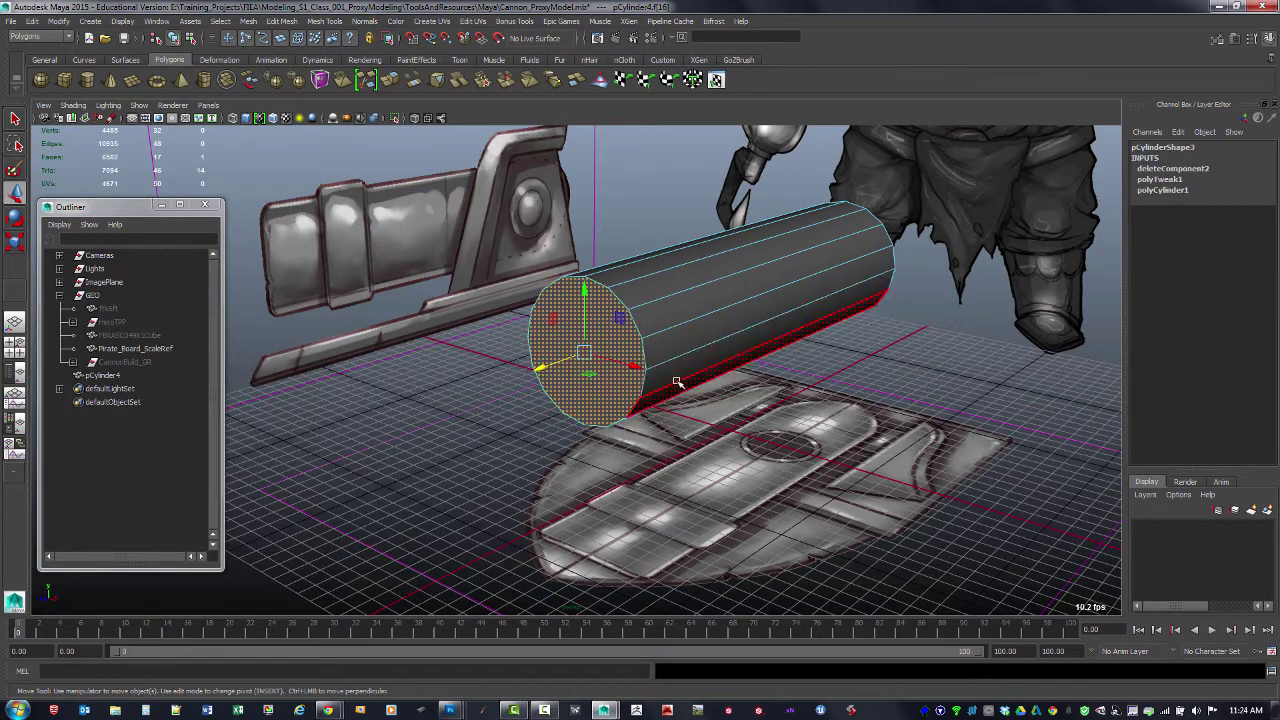
pyautogui.keyDown('alt'); pyautogui.moveTo(628, 388); pyautogui.dragTo(619, 392); pyautogui.keyUp('alt')
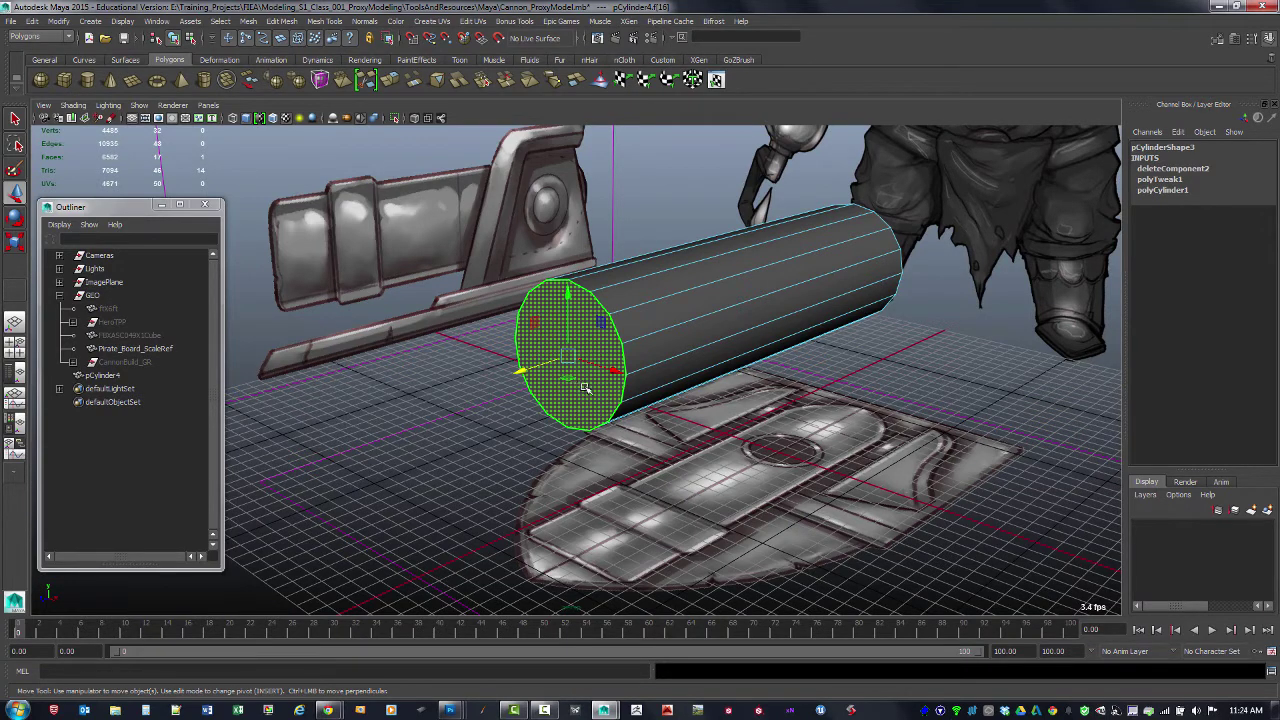
pyautogui.keyDown('shift'); pyautogui.rightClick(585, 388); pyautogui.keyUp('shift')
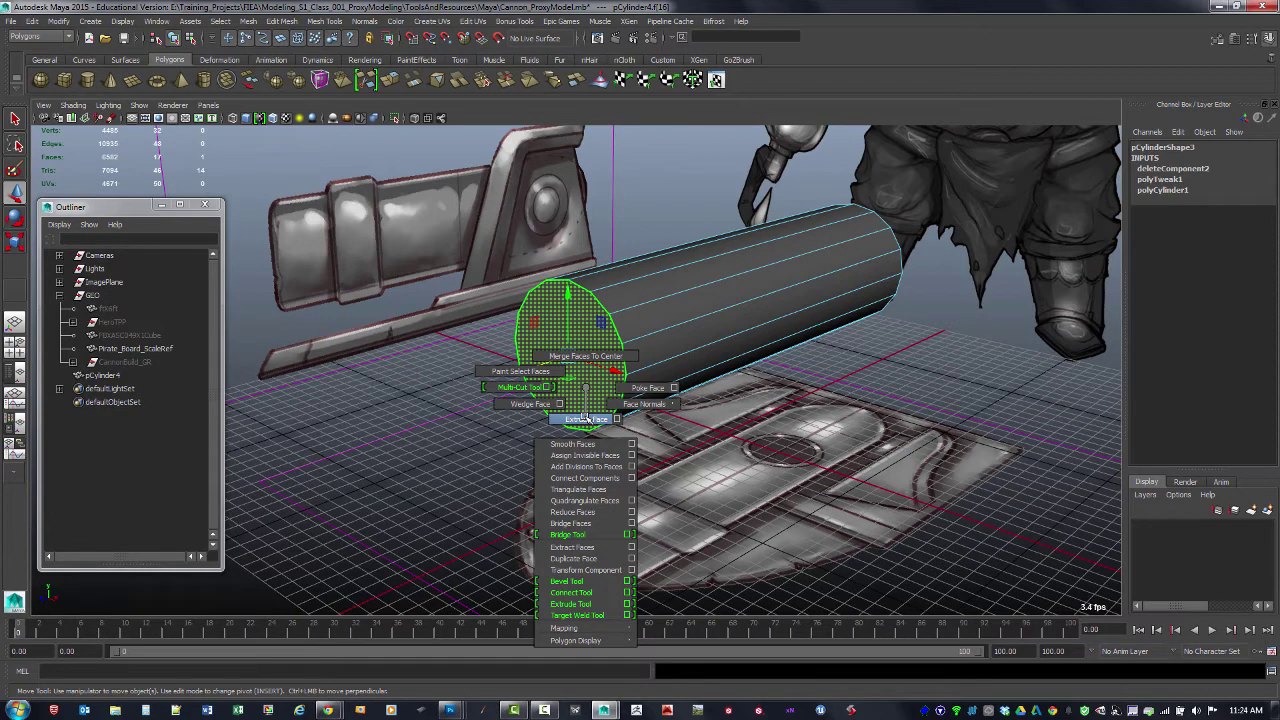
pyautogui.click(585, 418)
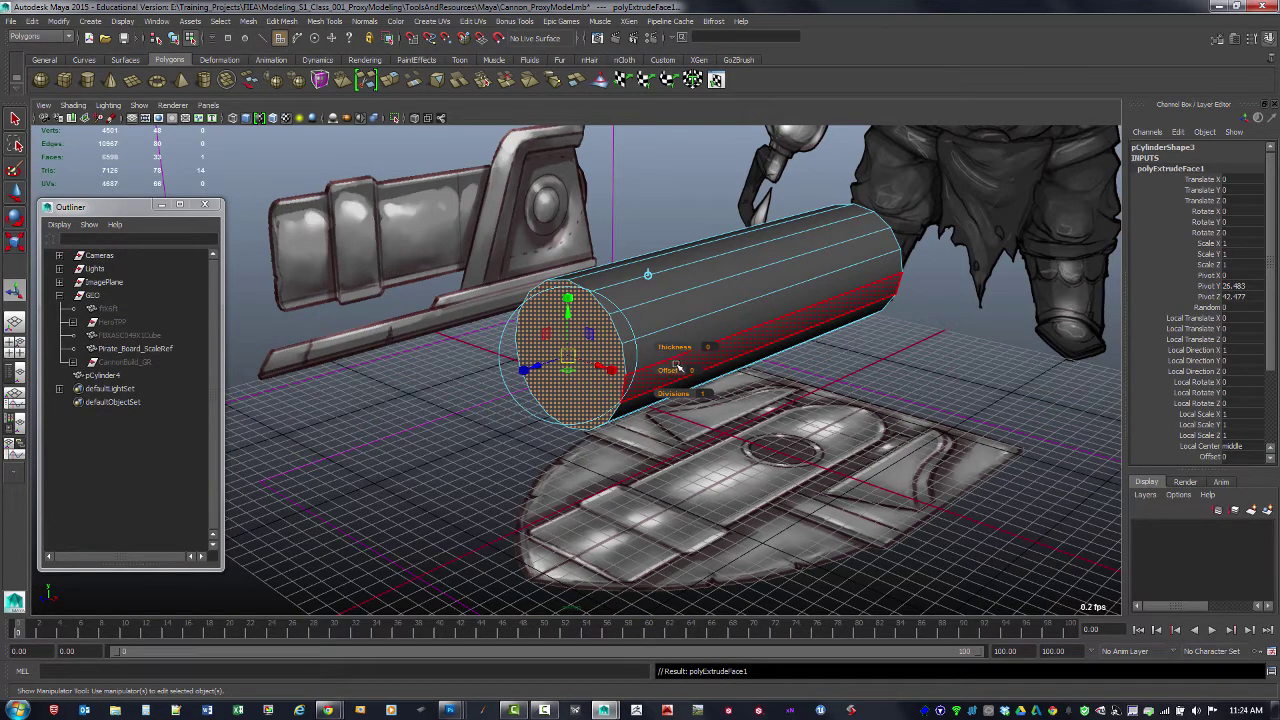
pyautogui.moveTo(673, 347); pyautogui.dragTo(673, 391)
pyautogui.hotkey('ctrl', 'z')
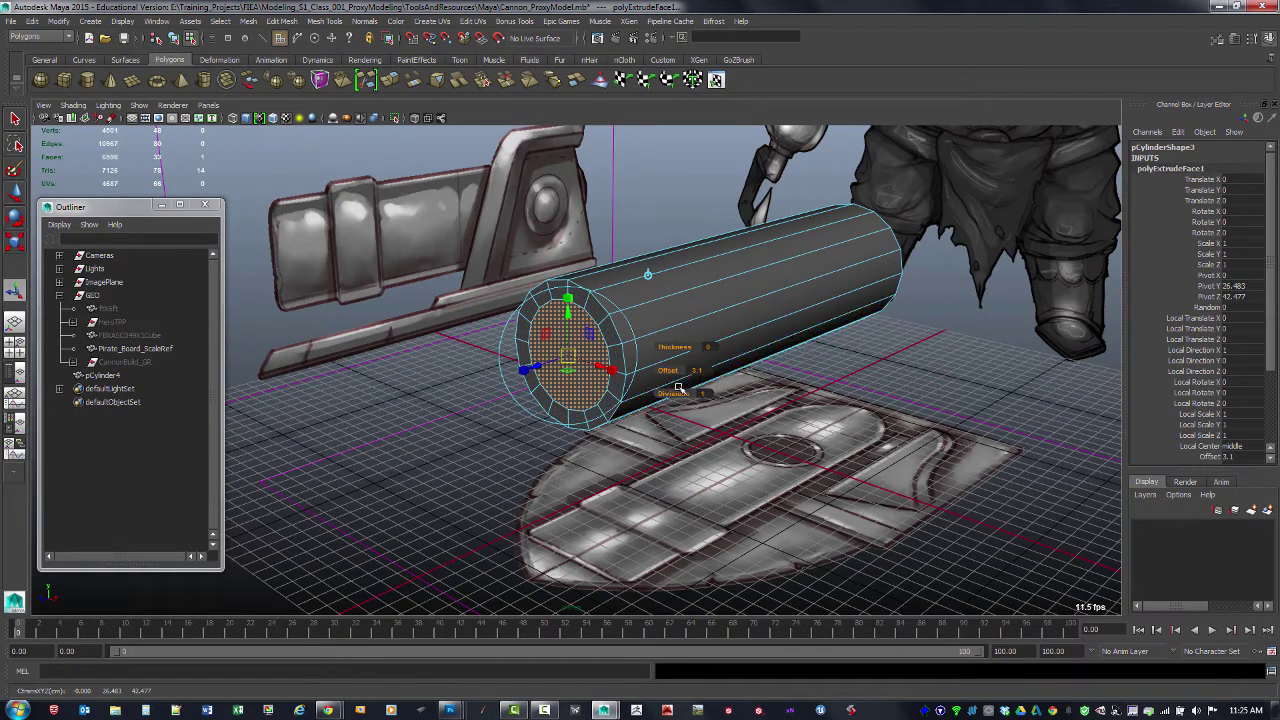
pyautogui.keyDown('alt'); pyautogui.moveTo(765, 371); pyautogui.dragTo(805, 375); pyautogui.keyUp('alt')
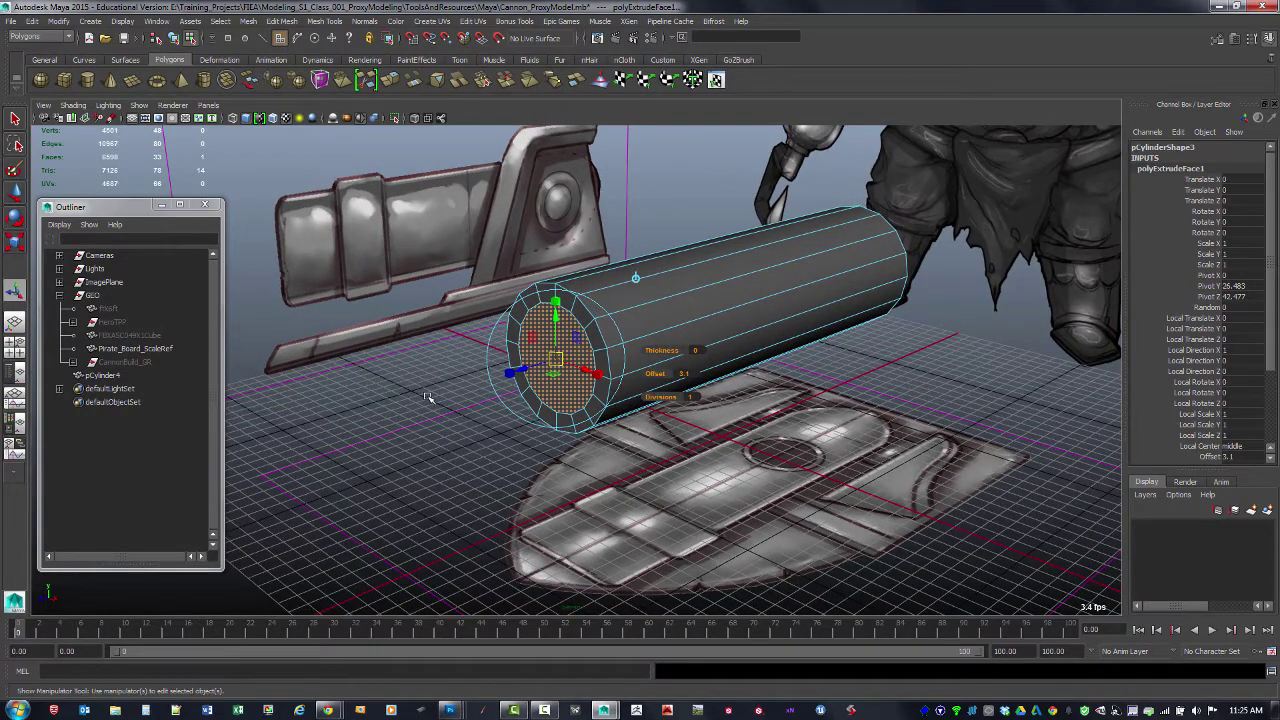
pyautogui.click(430, 398)
pyautogui.click(551, 371)
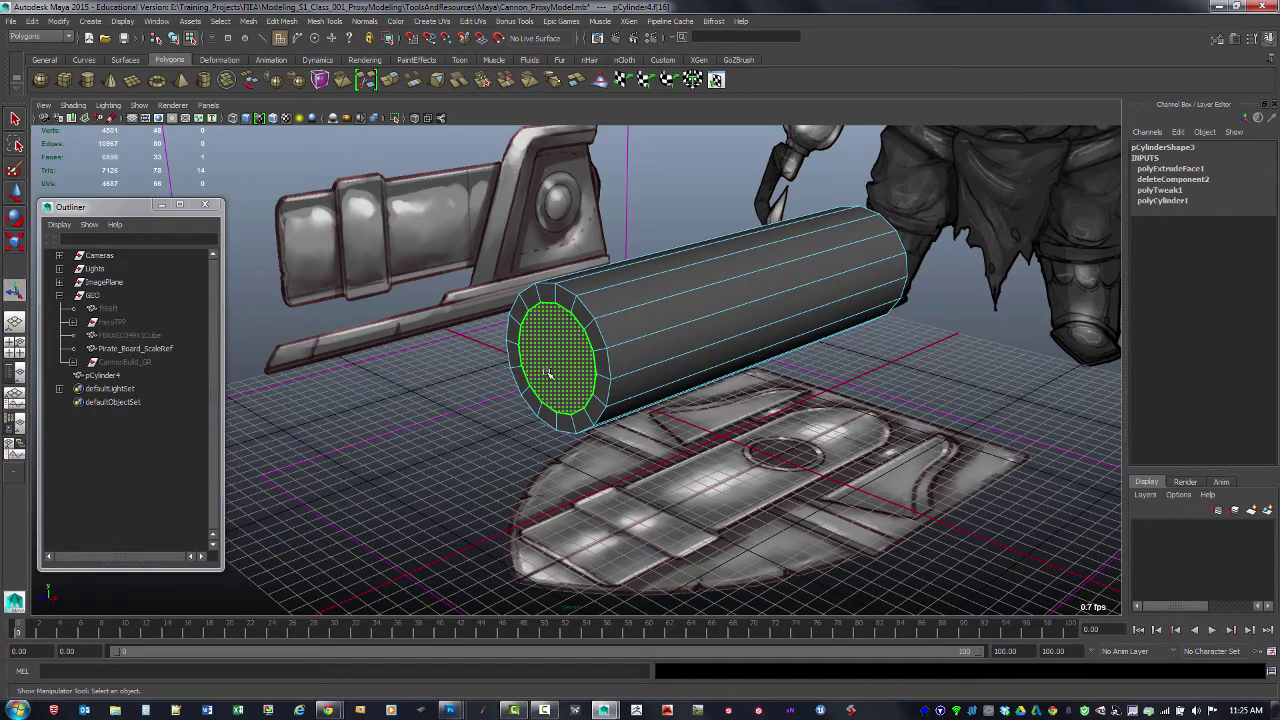
pyautogui.click(281, 22)
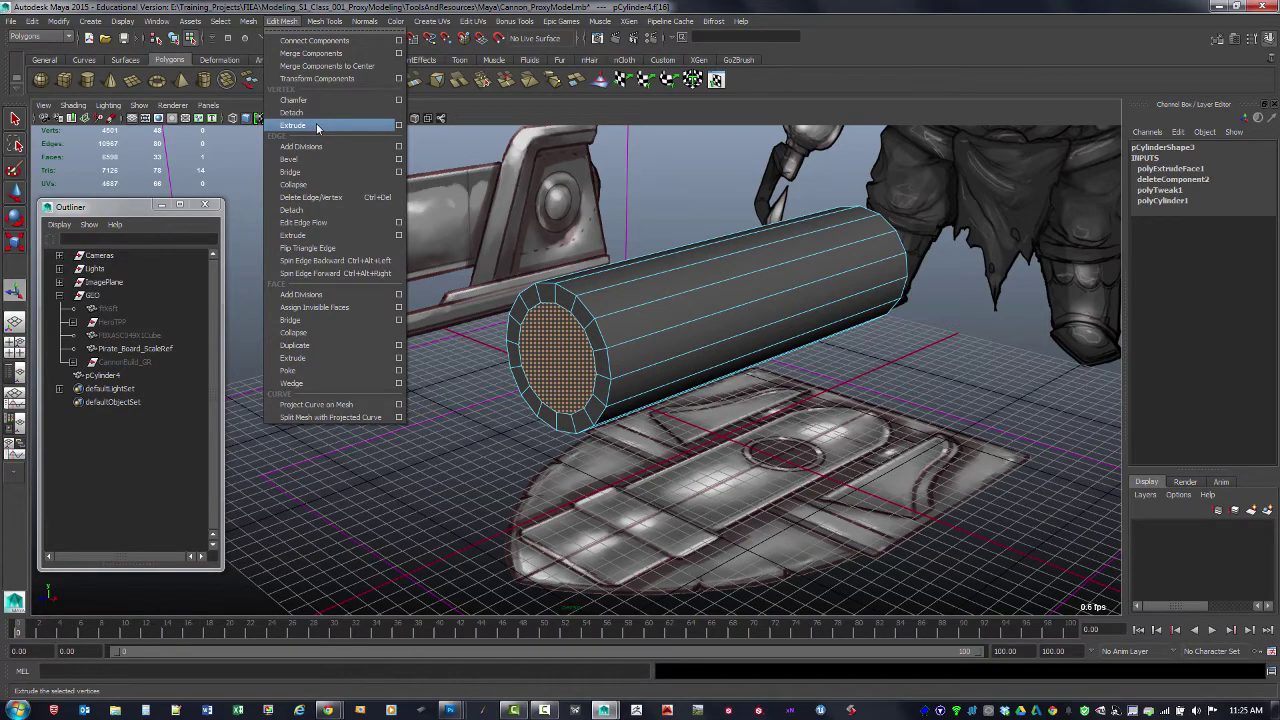
pyautogui.click(697, 332)
pyautogui.keyDown('alt'); pyautogui.moveTo(660, 328); pyautogui.dragTo(582, 364); pyautogui.keyUp('alt')
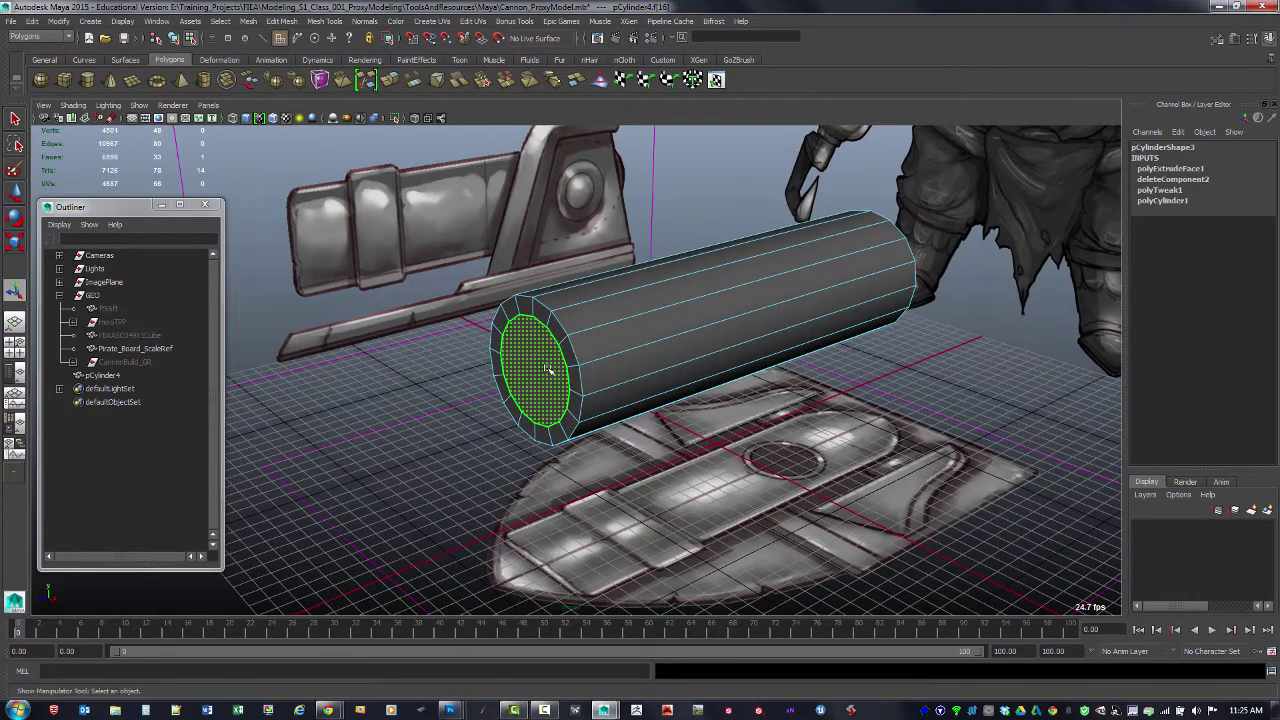
pyautogui.click(540, 368)
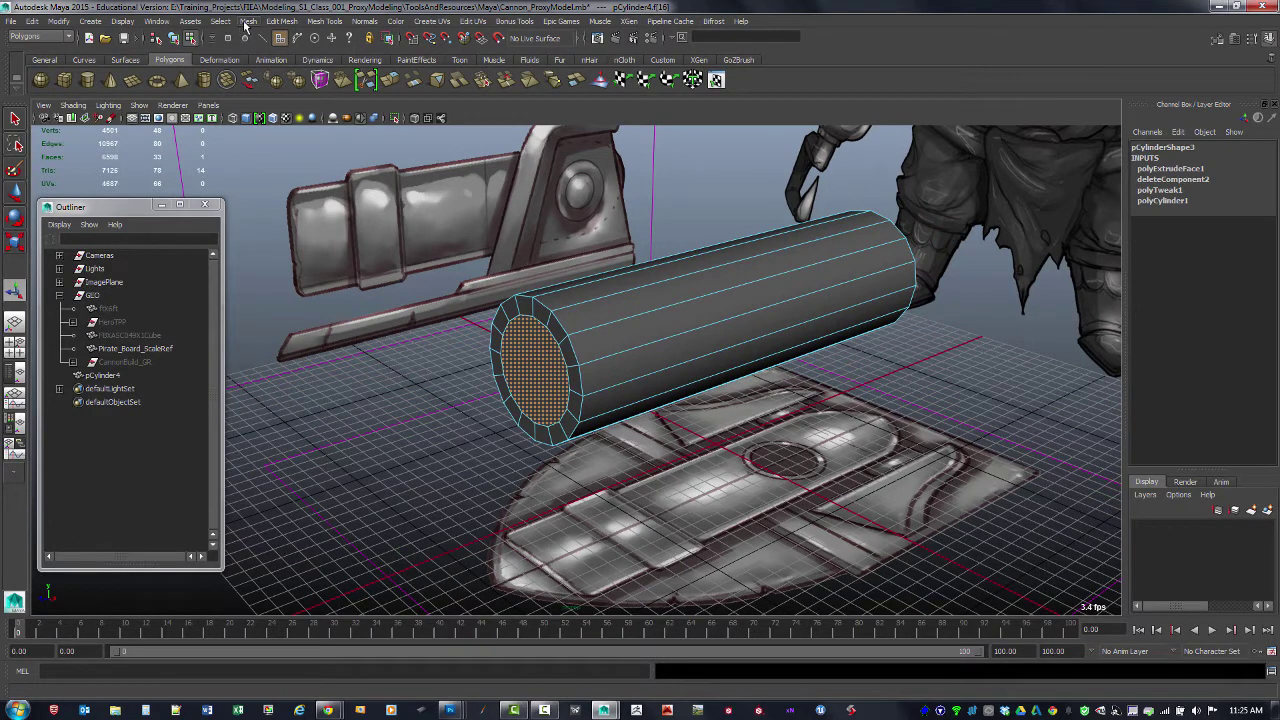
pyautogui.click(247, 21)
pyautogui.moveTo(278, 21)
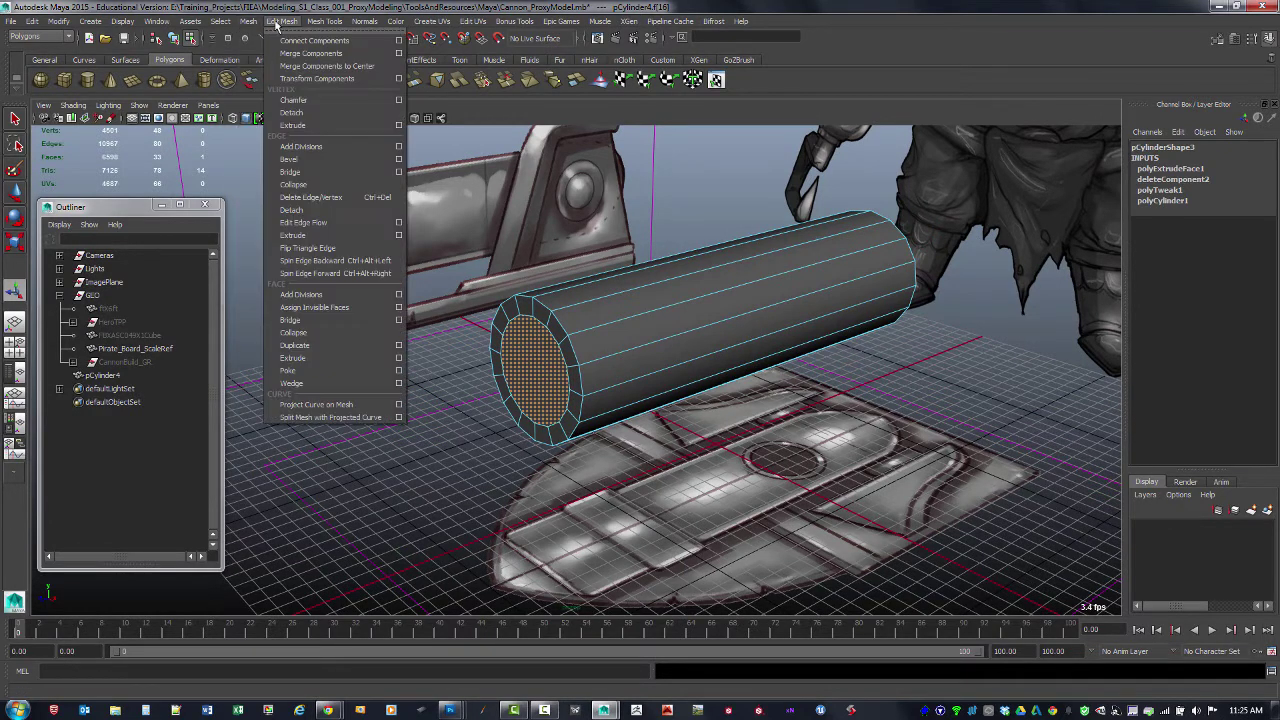
pyautogui.click(313, 128)
pyautogui.press('w')
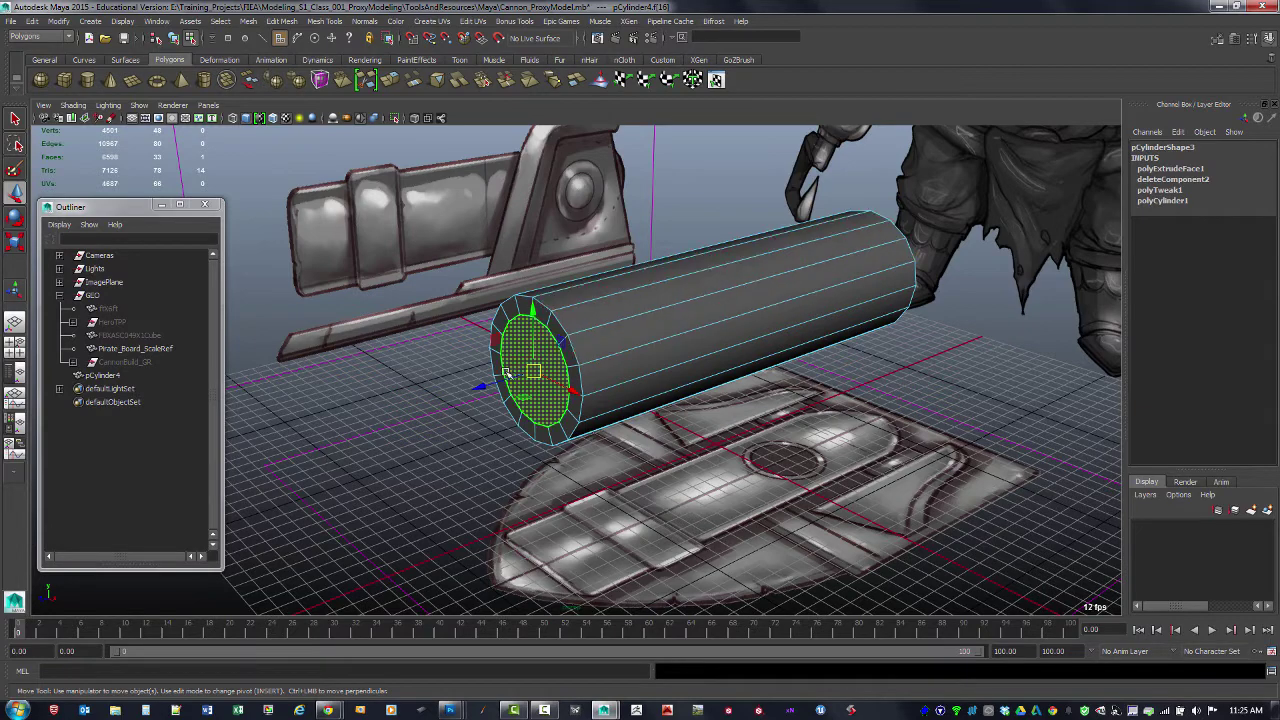
pyautogui.keyDown('alt'); pyautogui.moveTo(520, 378); pyautogui.dragTo(511, 402); pyautogui.keyUp('alt')
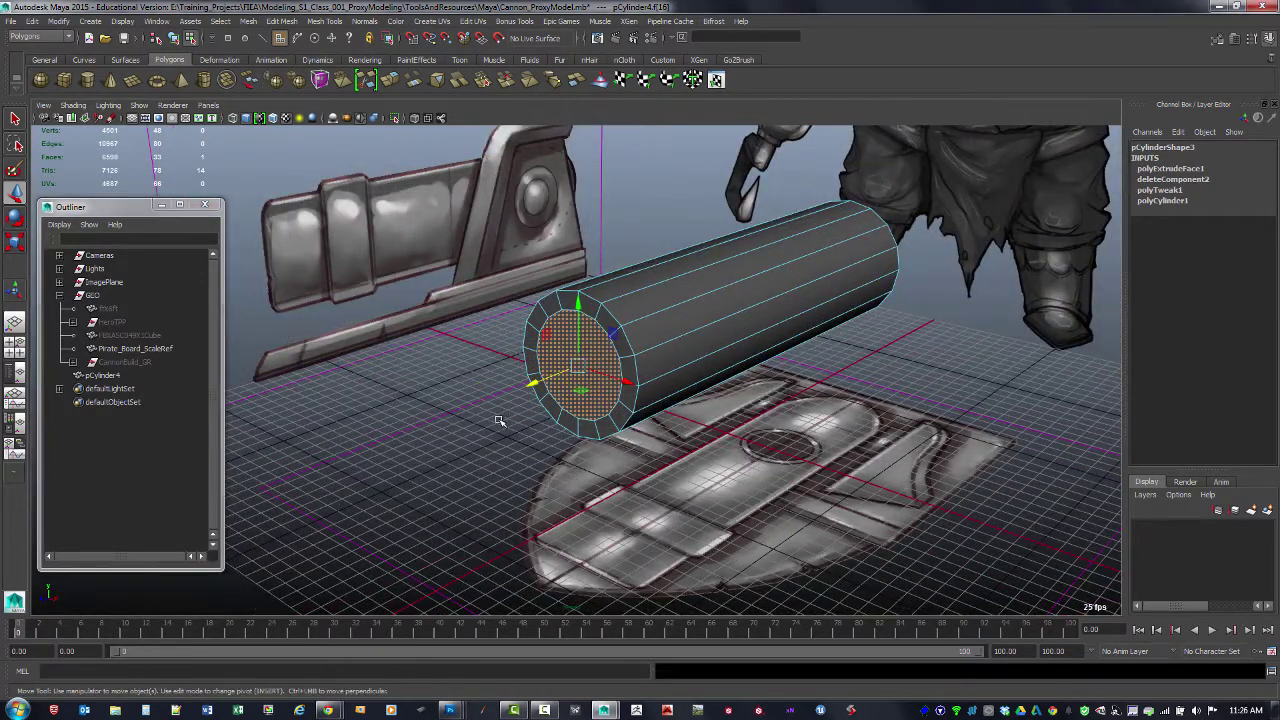
pyautogui.click(500, 420)
# Step: Extrude the inner cap face at the muzzle and push it into the barrel to a Local Translate Z of about -5.27
pyautogui.click(579, 375)
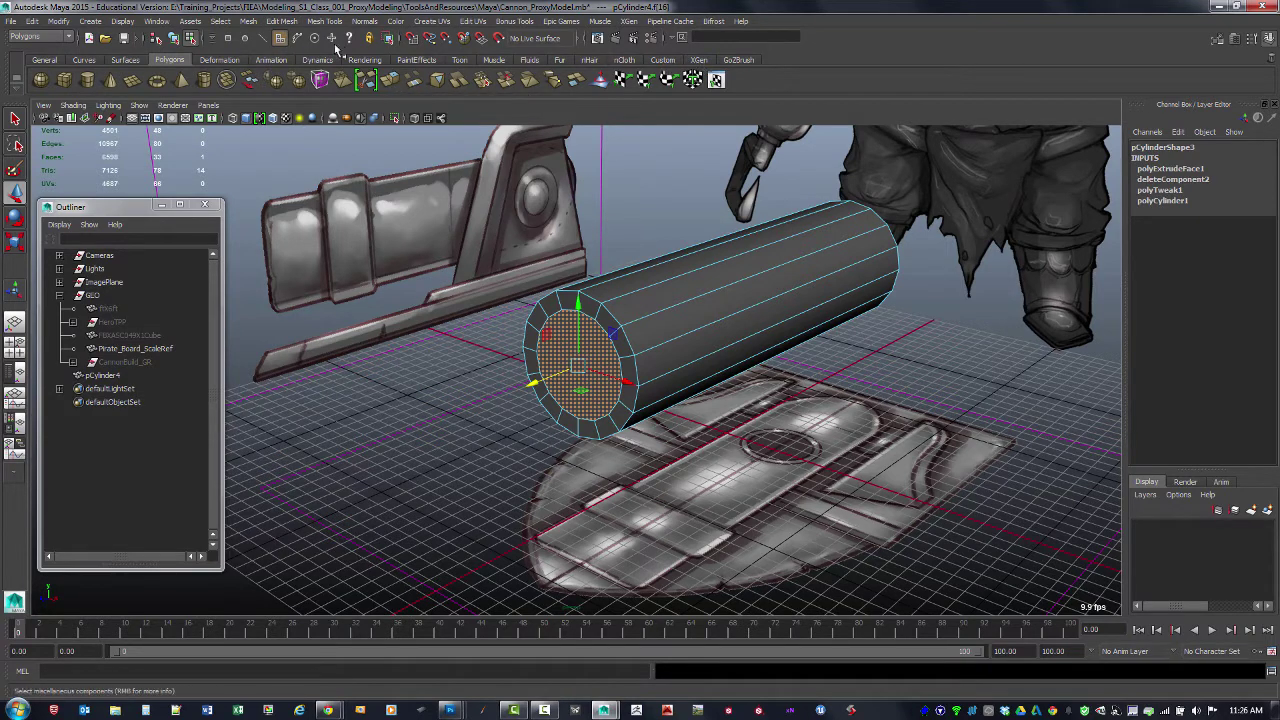
pyautogui.click(393, 88)
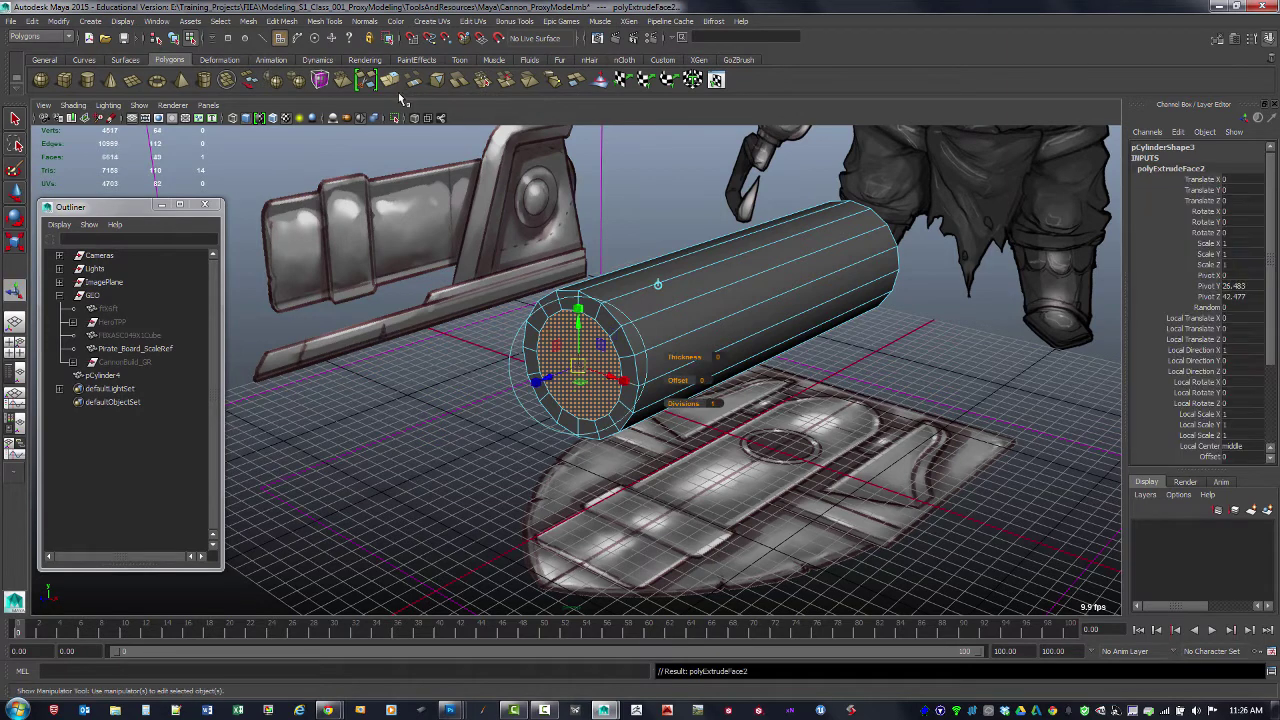
pyautogui.moveTo(561, 376); pyautogui.dragTo(567, 374)
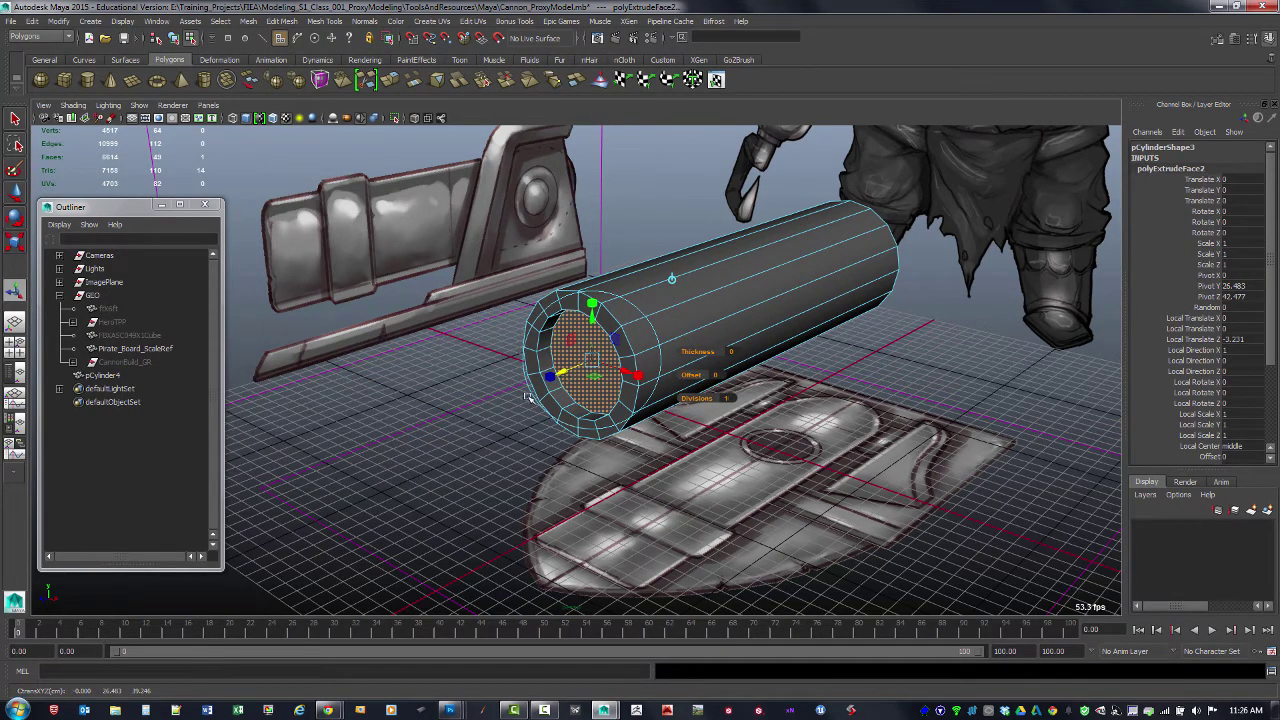
pyautogui.moveTo(551, 376); pyautogui.dragTo(628, 396)
pyautogui.keyDown('alt'); pyautogui.moveTo(628, 396); pyautogui.dragTo(480, 371, button='middle'); pyautogui.keyUp('alt')
pyautogui.keyDown('alt'); pyautogui.moveTo(474, 371); pyautogui.dragTo(650, 432, button='right'); pyautogui.keyUp('alt')
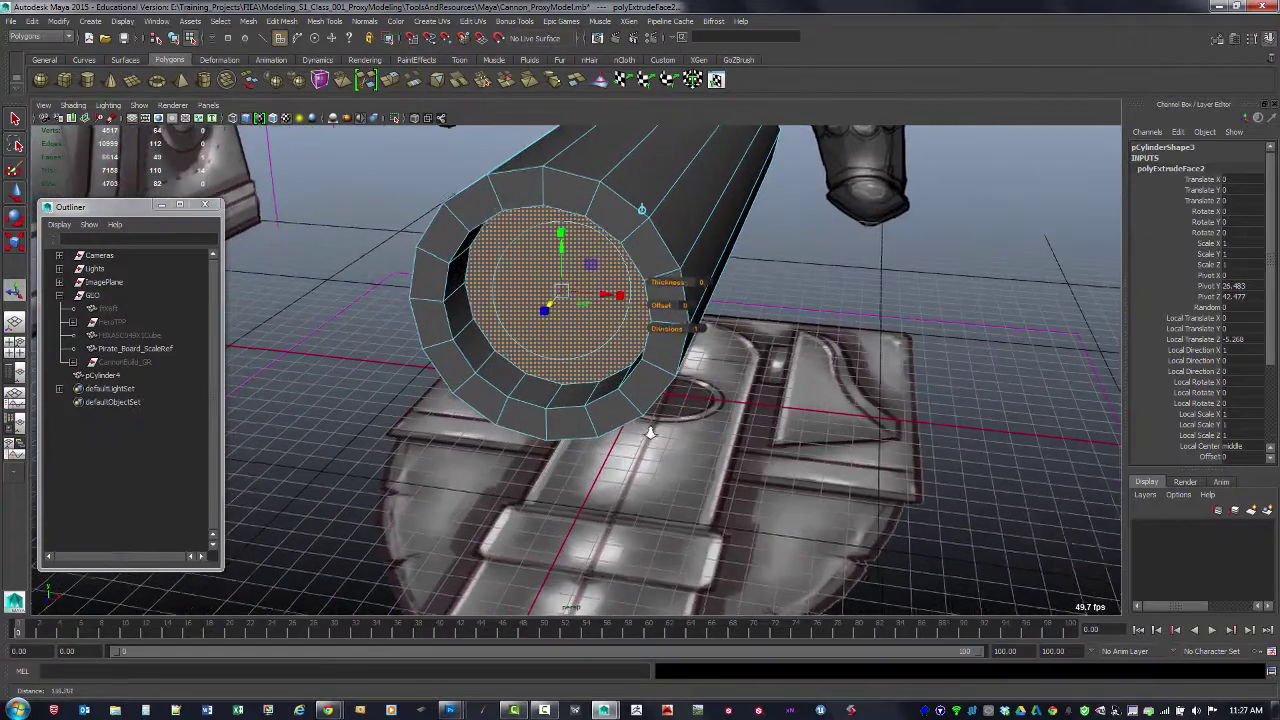
pyautogui.keyDown('alt'); pyautogui.moveTo(650, 432); pyautogui.dragTo(590, 400); pyautogui.keyUp('alt')
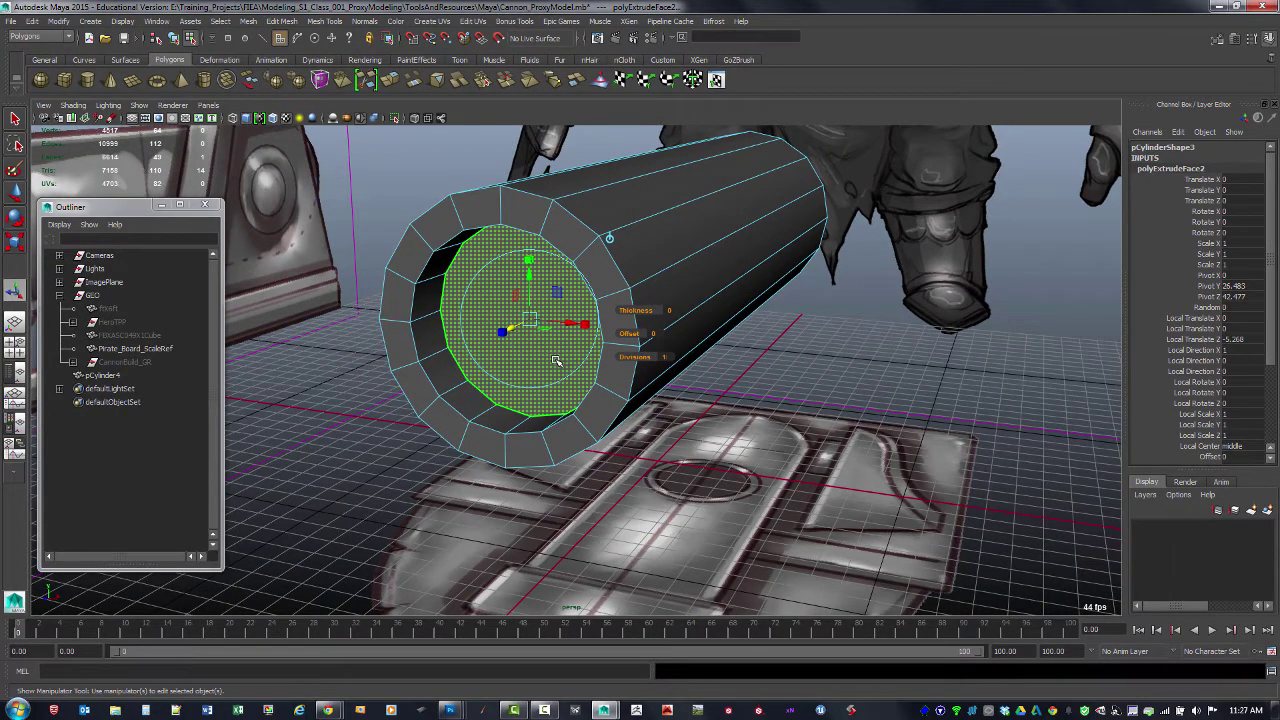
# Step: Extrude the recessed muzzle face twice, with offsets of 2.81 and 2.4, to form two concentric rings, and deselect it
pyautogui.hotkey('ctrl', 'e')
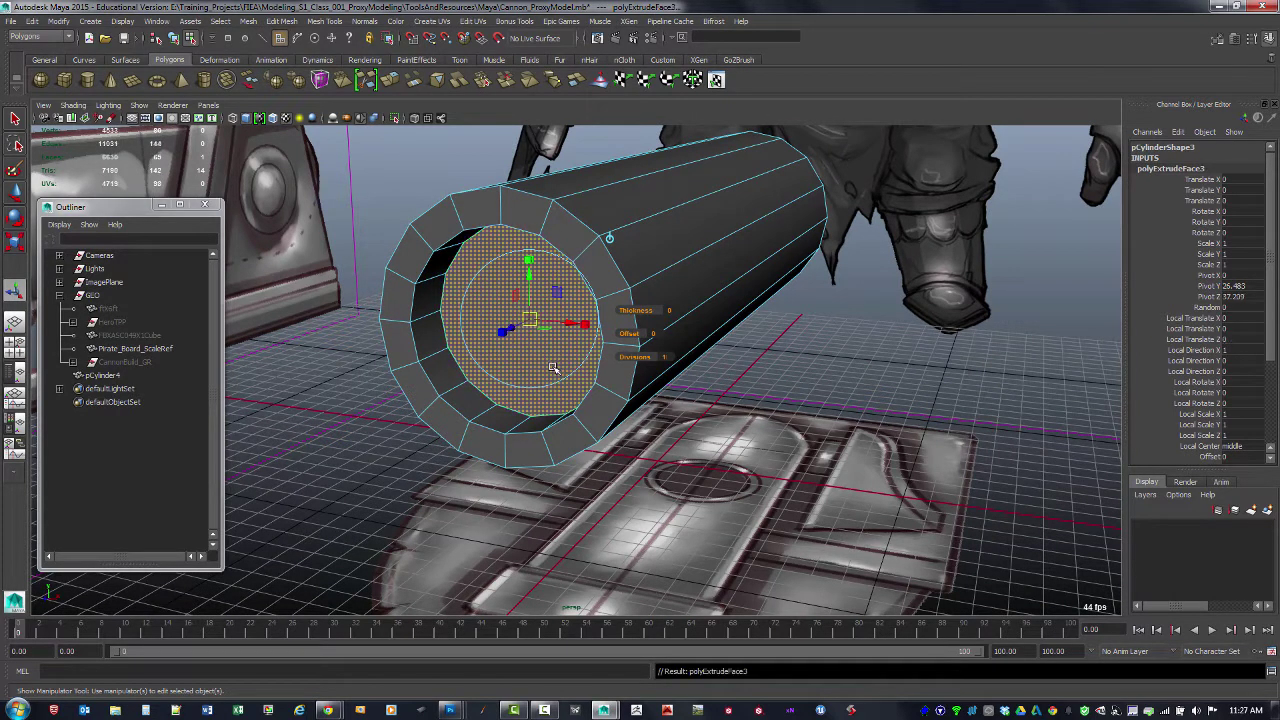
pyautogui.moveTo(630, 334)
pyautogui.mouseDown()
pyautogui.moveTo(595, 332)
pyautogui.moveTo(702, 340)
pyautogui.moveTo(645, 339)
pyautogui.mouseUp()
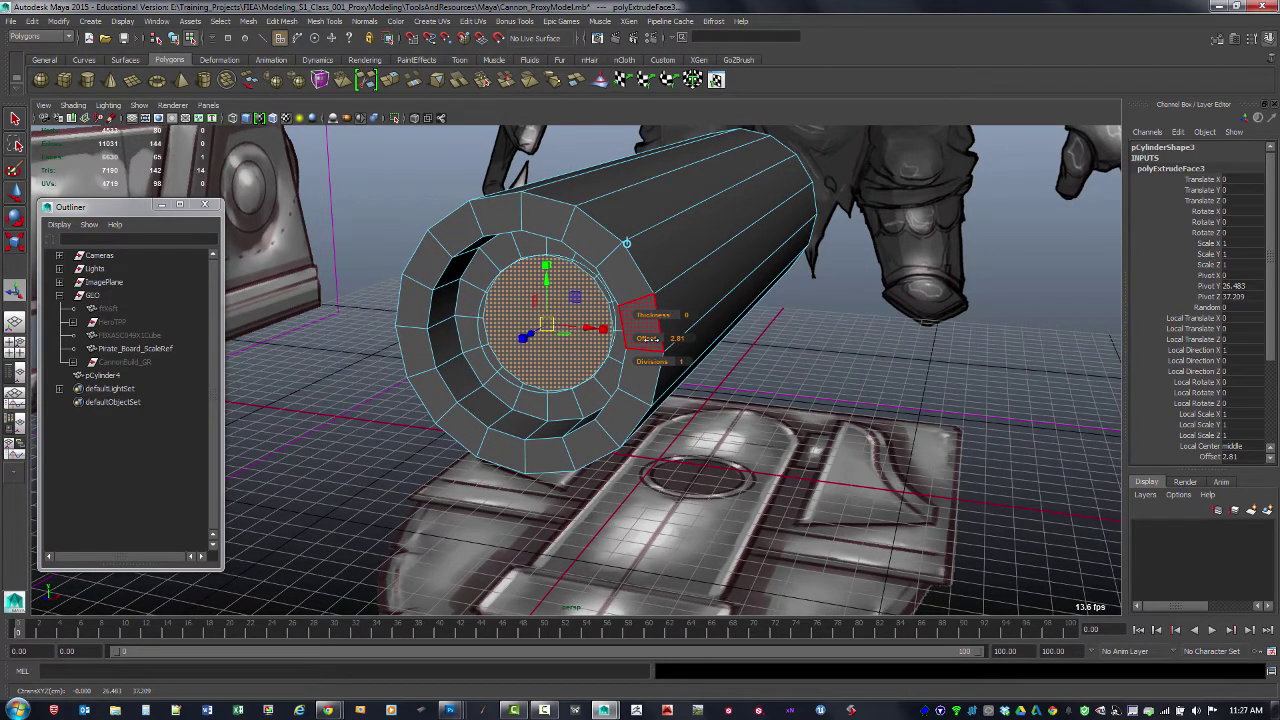
pyautogui.keyDown('alt'); pyautogui.moveTo(782, 382); pyautogui.dragTo(765, 379); pyautogui.keyUp('alt')
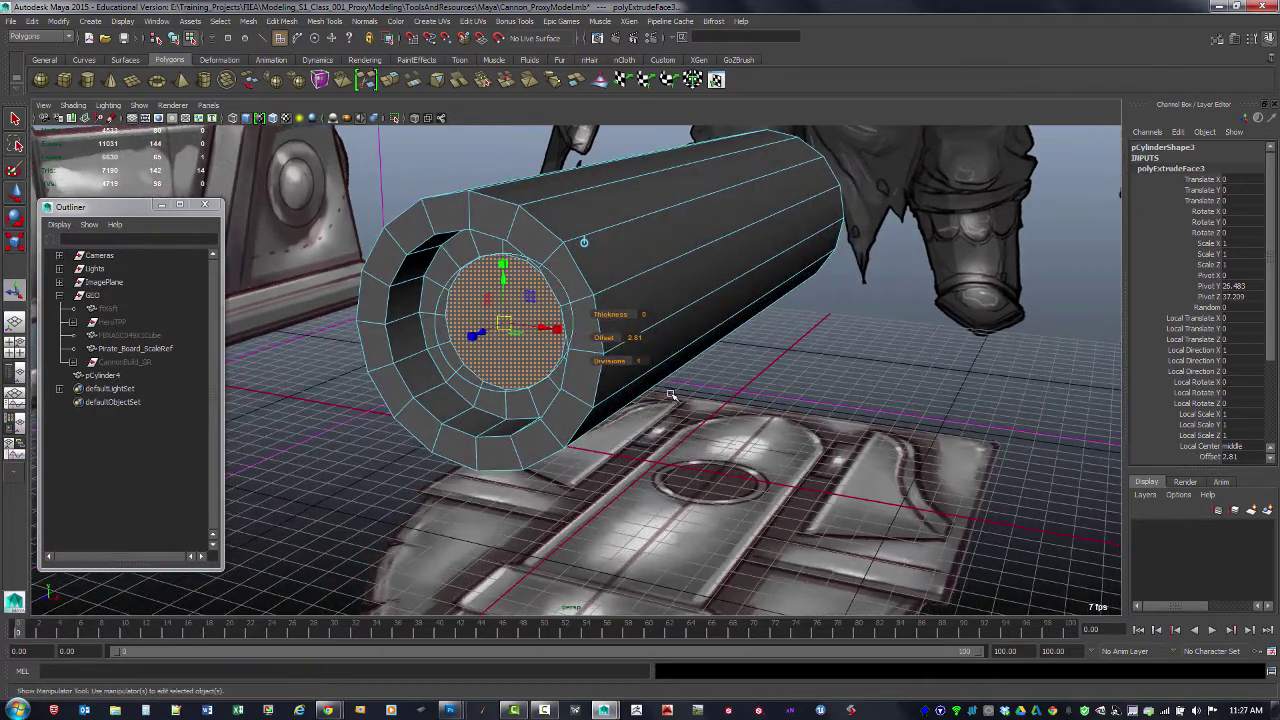
pyautogui.hotkey('ctrl', 'e')
pyautogui.moveTo(607, 340); pyautogui.dragTo(622, 340)
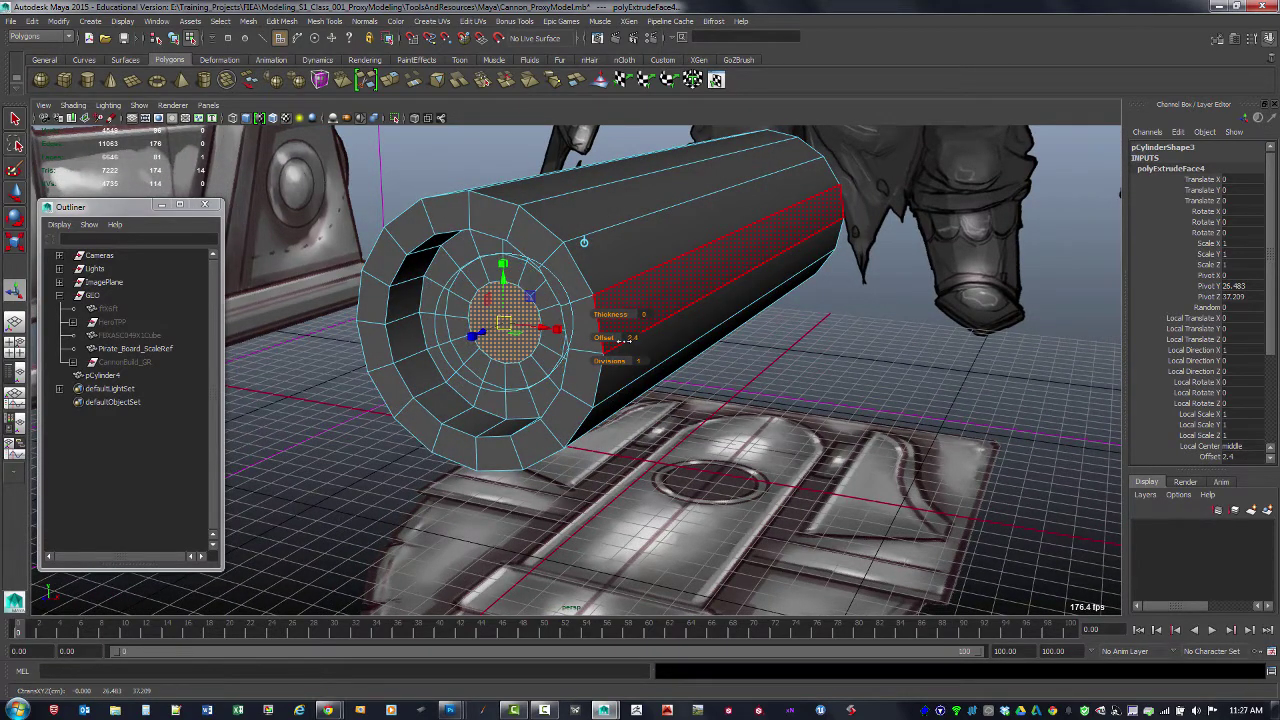
pyautogui.click(368, 442)
pyautogui.keyDown('alt'); pyautogui.moveTo(368, 442); pyautogui.dragTo(533, 458); pyautogui.keyUp('alt')
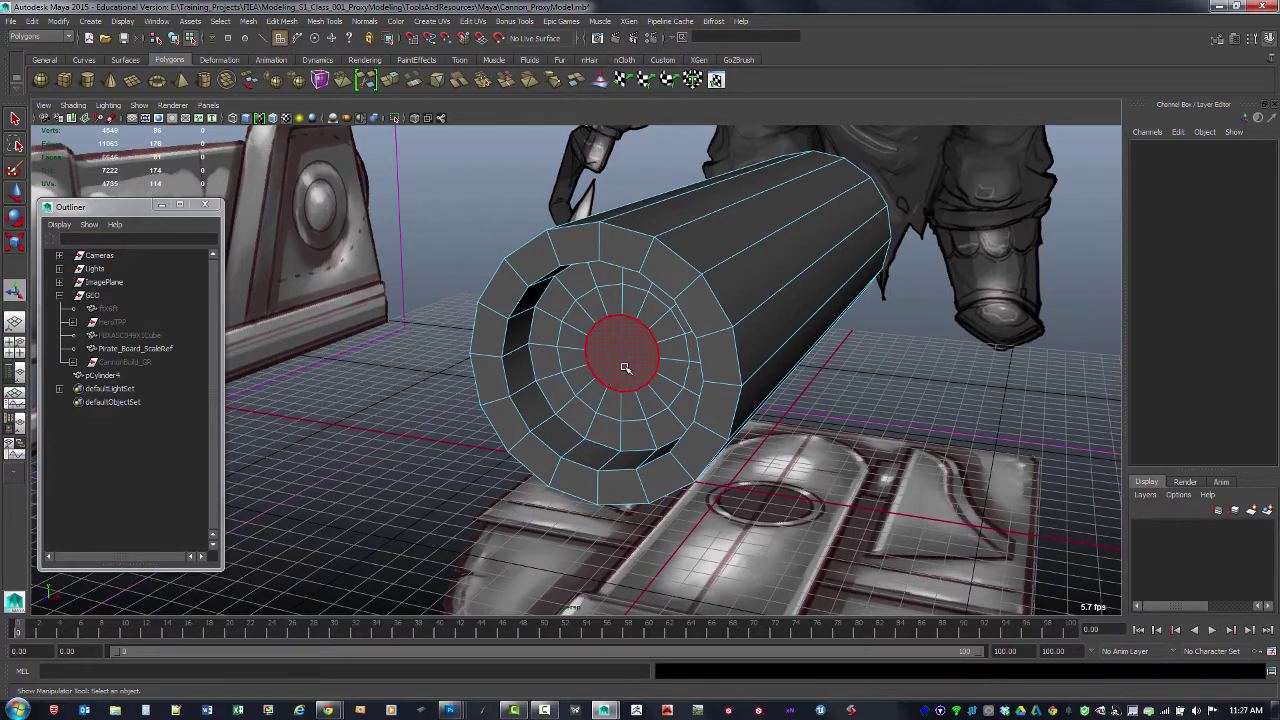
# Step: Try triangulating the centre face of the recessed muzzle, and undo it
pyautogui.click(620, 352)
pyautogui.click(418, 421)
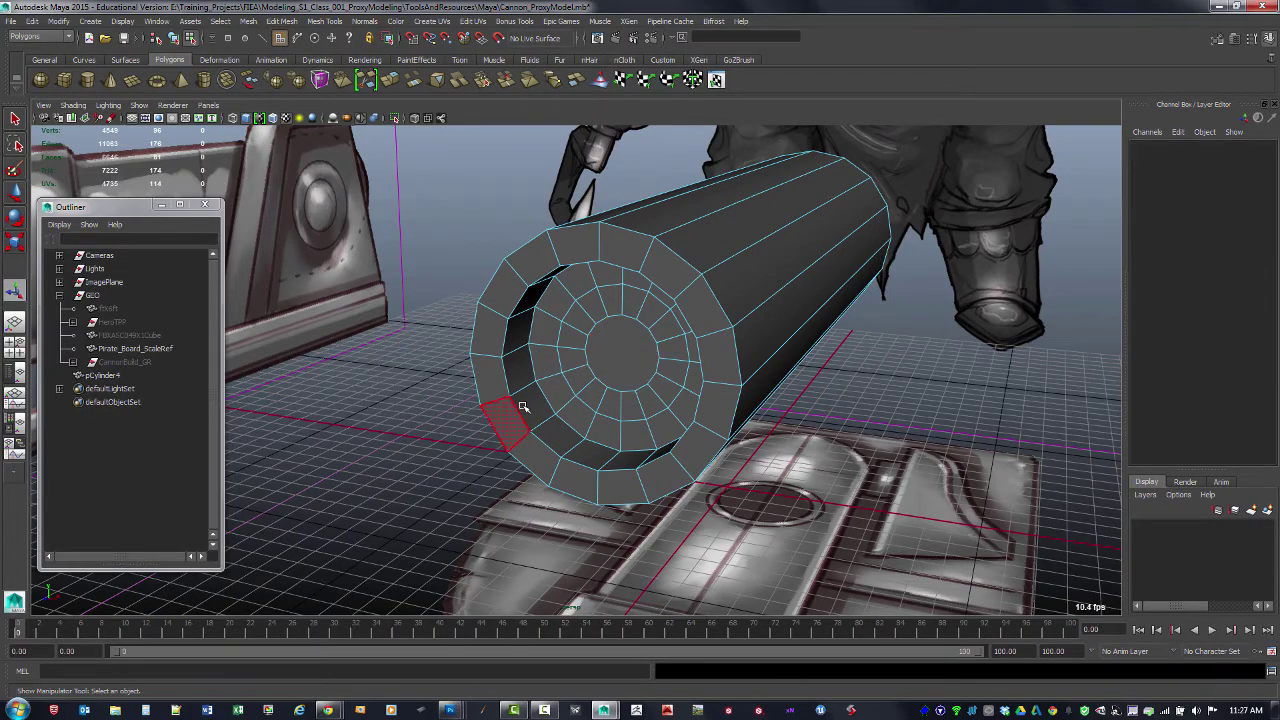
pyautogui.keyDown('alt'); pyautogui.moveTo(491, 391); pyautogui.dragTo(651, 423, button='right'); pyautogui.keyUp('alt')
pyautogui.keyDown('alt'); pyautogui.moveTo(651, 423); pyautogui.dragTo(613, 372); pyautogui.keyUp('alt')
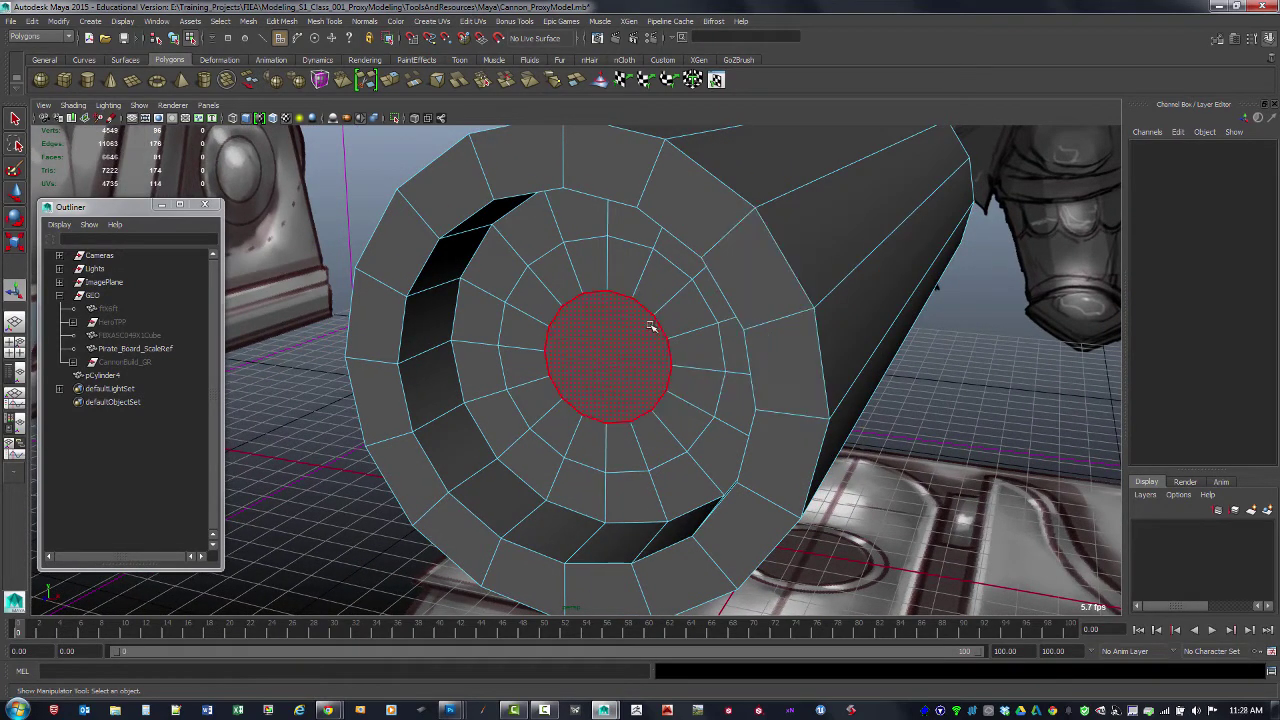
pyautogui.click(610, 373)
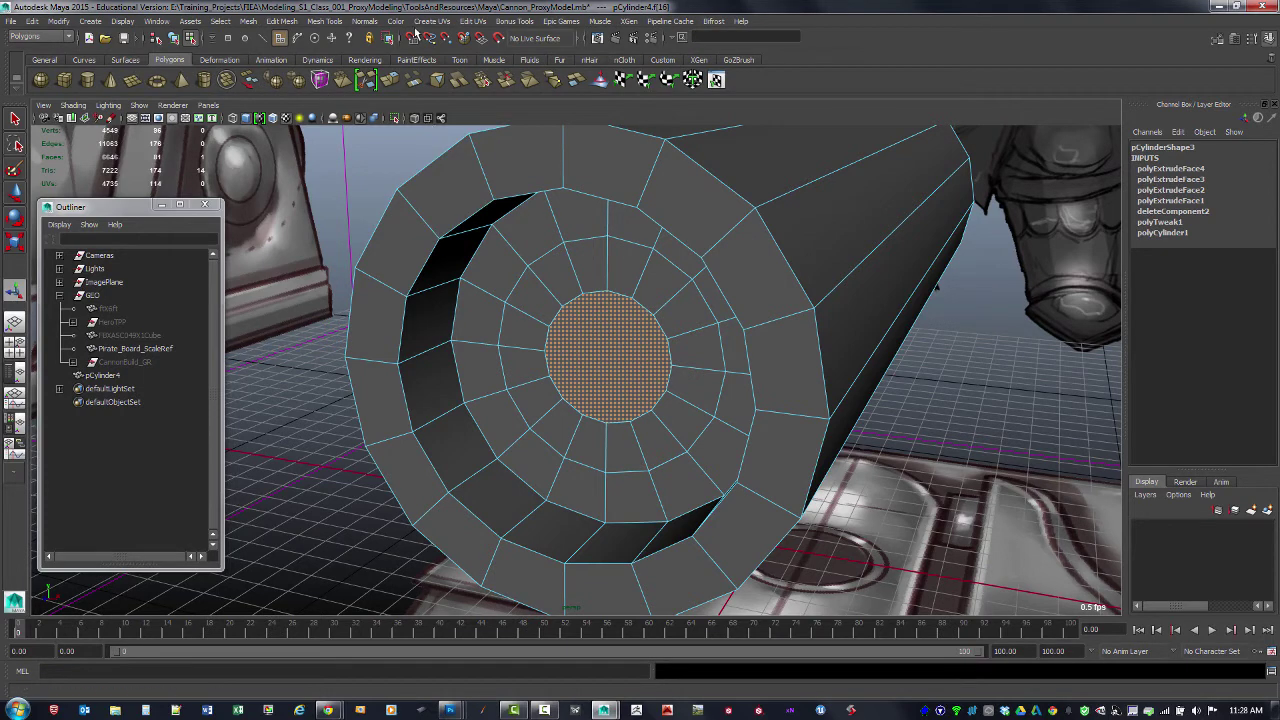
pyautogui.click(318, 21)
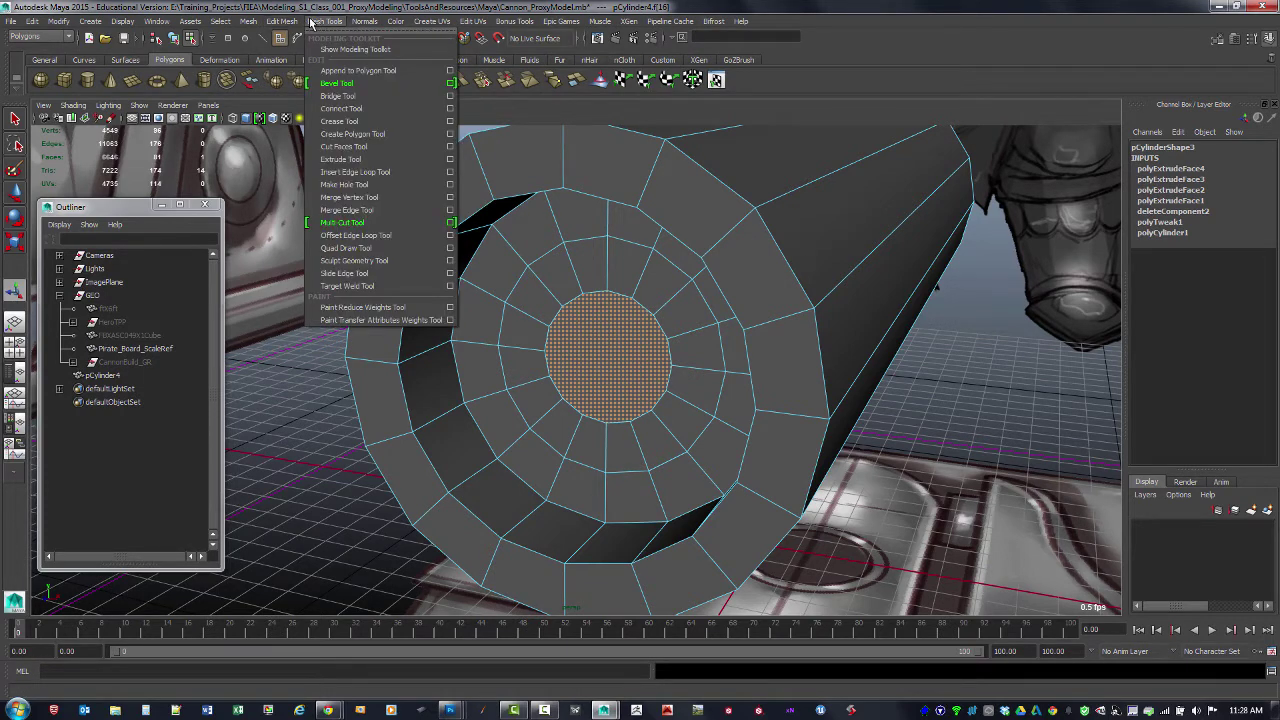
pyautogui.moveTo(291, 22)
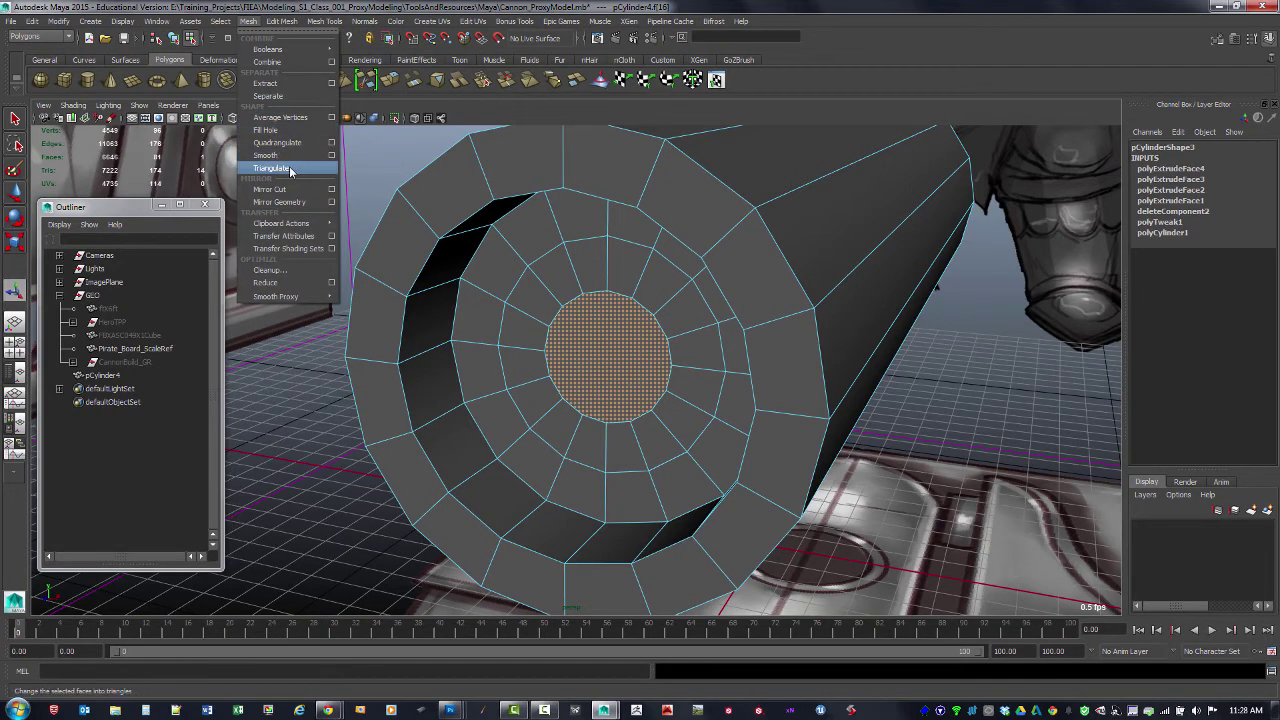
pyautogui.click(290, 171)
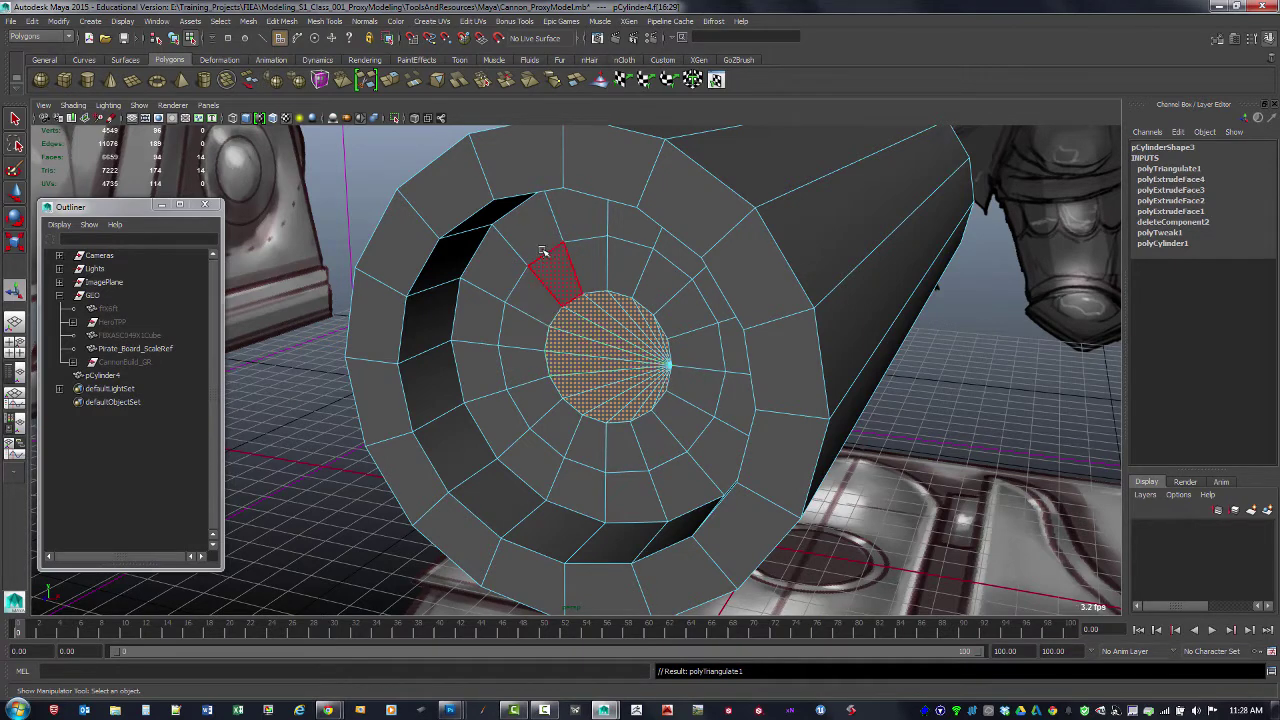
pyautogui.hotkey('ctrl', 'z')
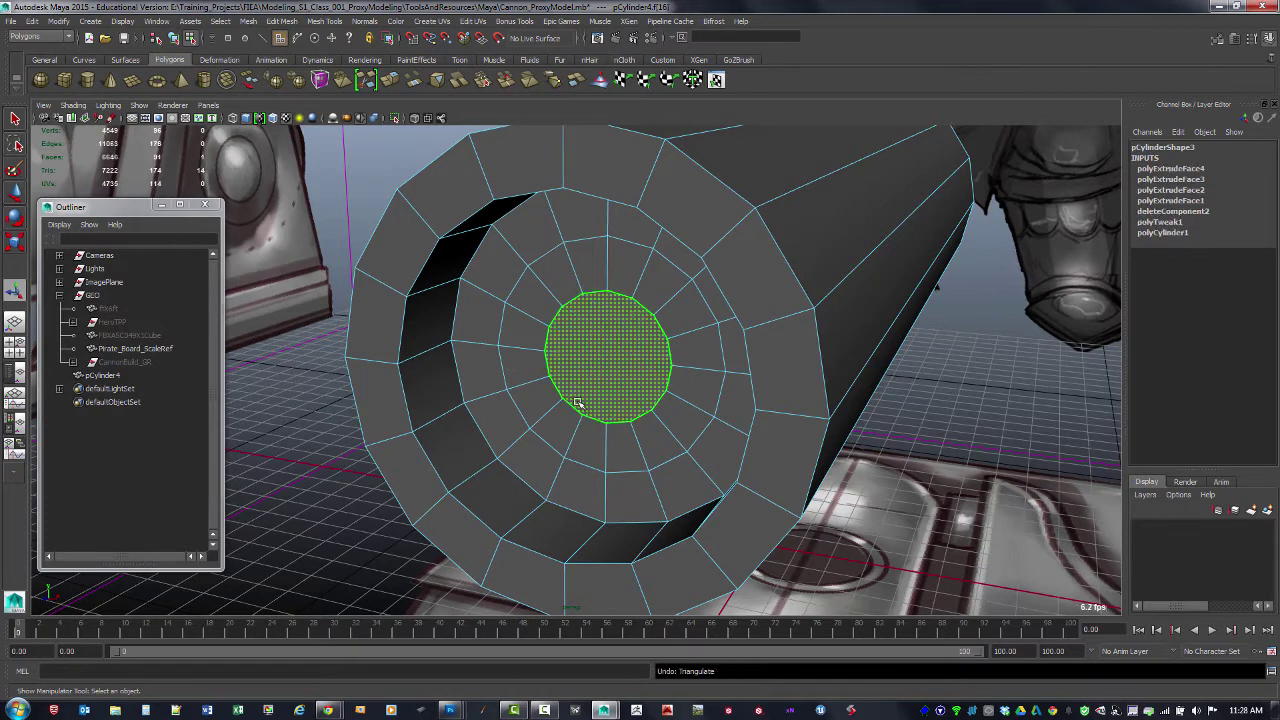
pyautogui.click(333, 482)
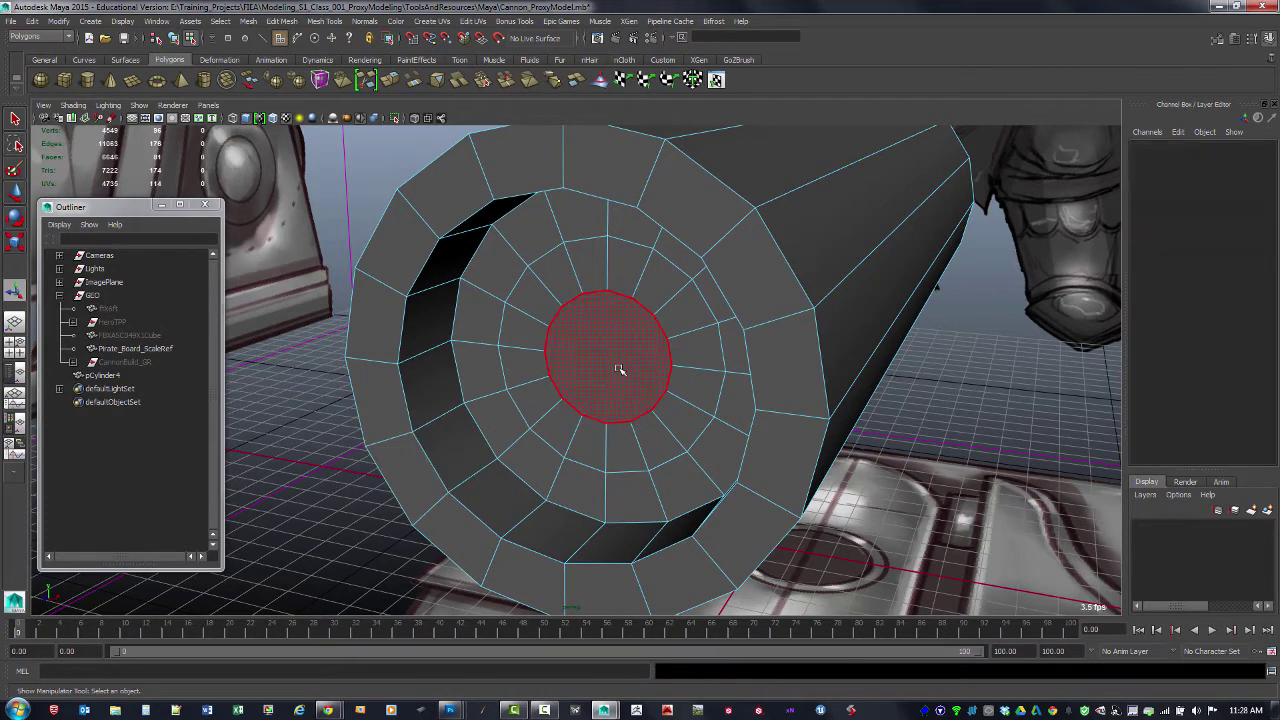
# Step: Select the centre face of the recessed muzzle and convert the selection to its ring of vertices
pyautogui.click(619, 369)
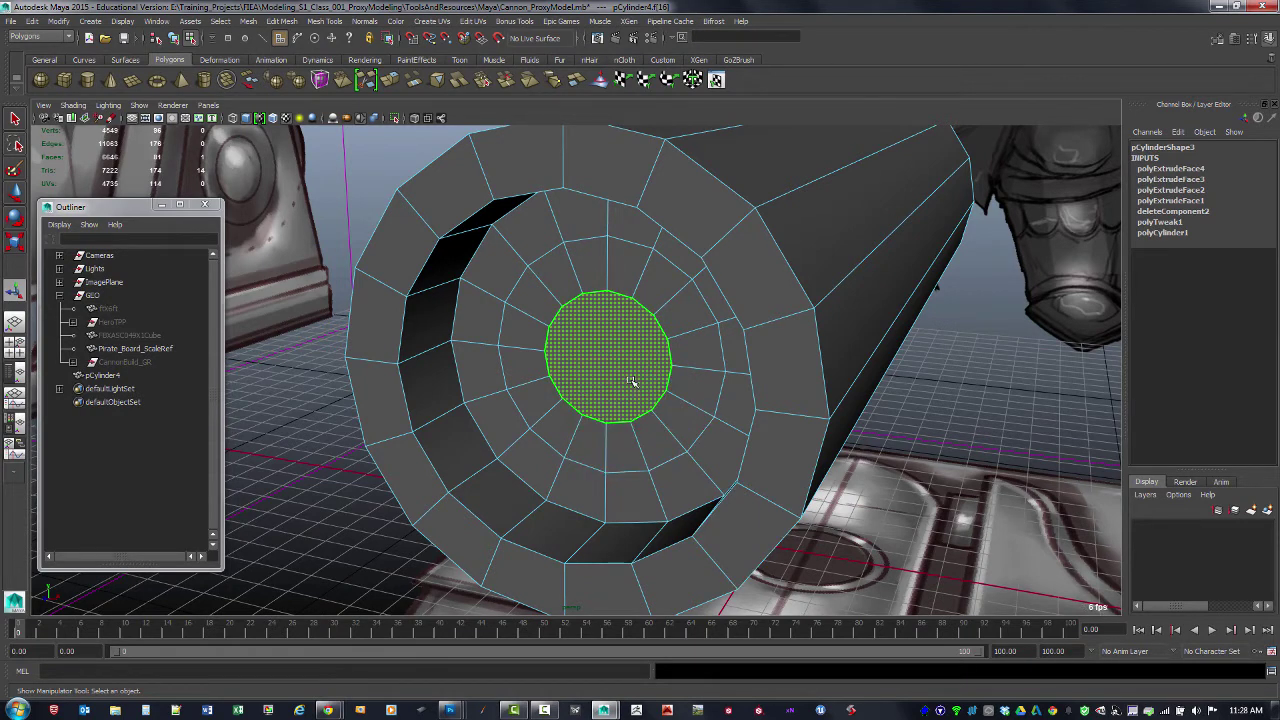
pyautogui.press('F9')
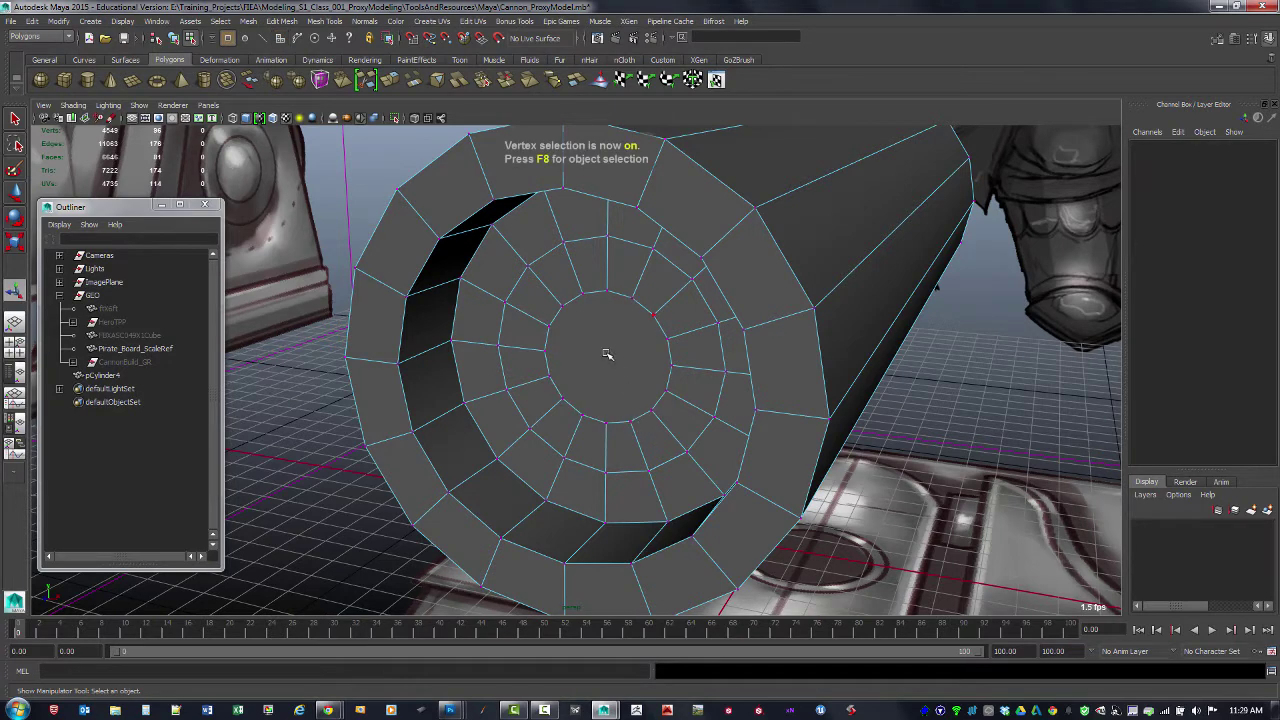
pyautogui.press('F10')
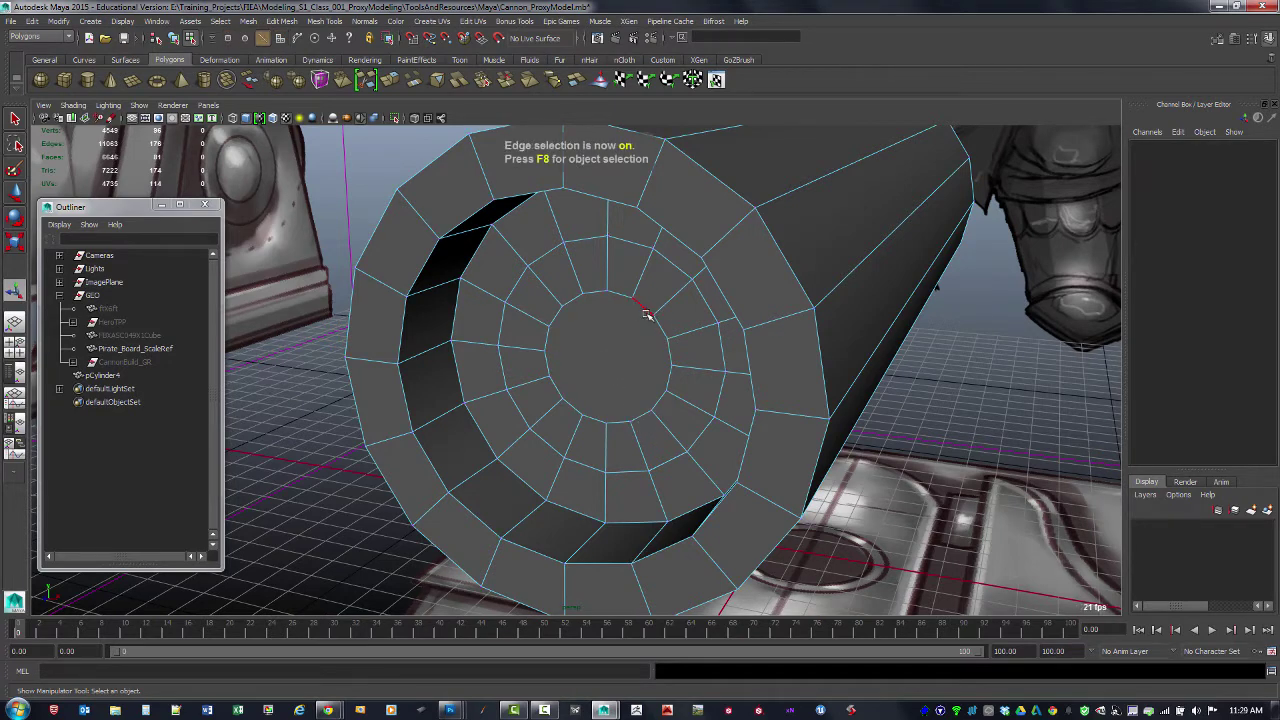
pyautogui.press('F11')
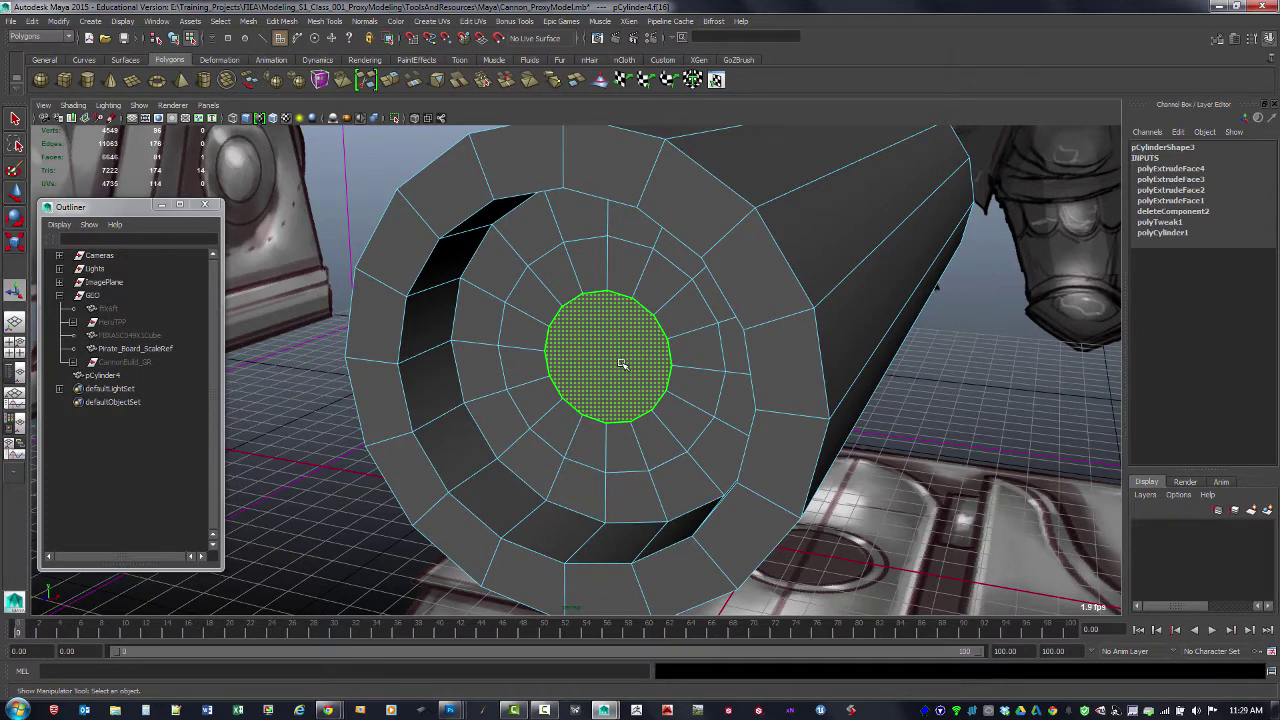
pyautogui.hotkey('ctrl', 'F9')
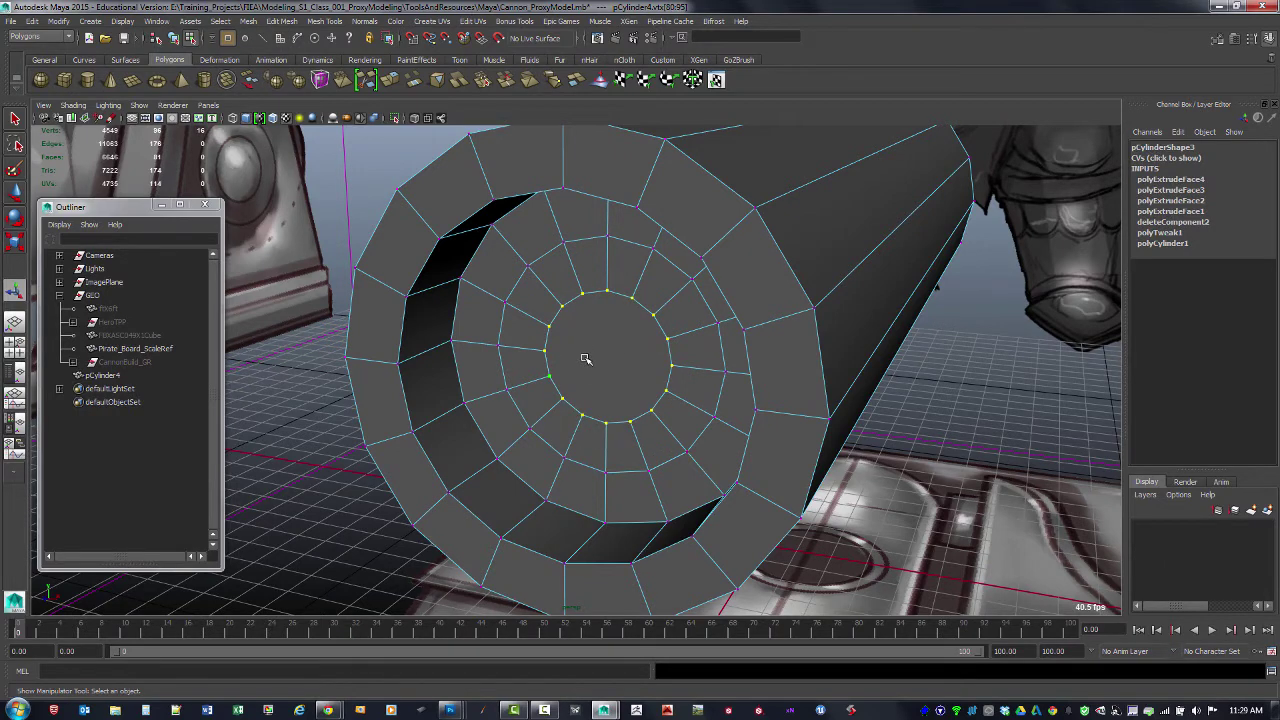
pyautogui.hotkey('ctrl', 'F11')
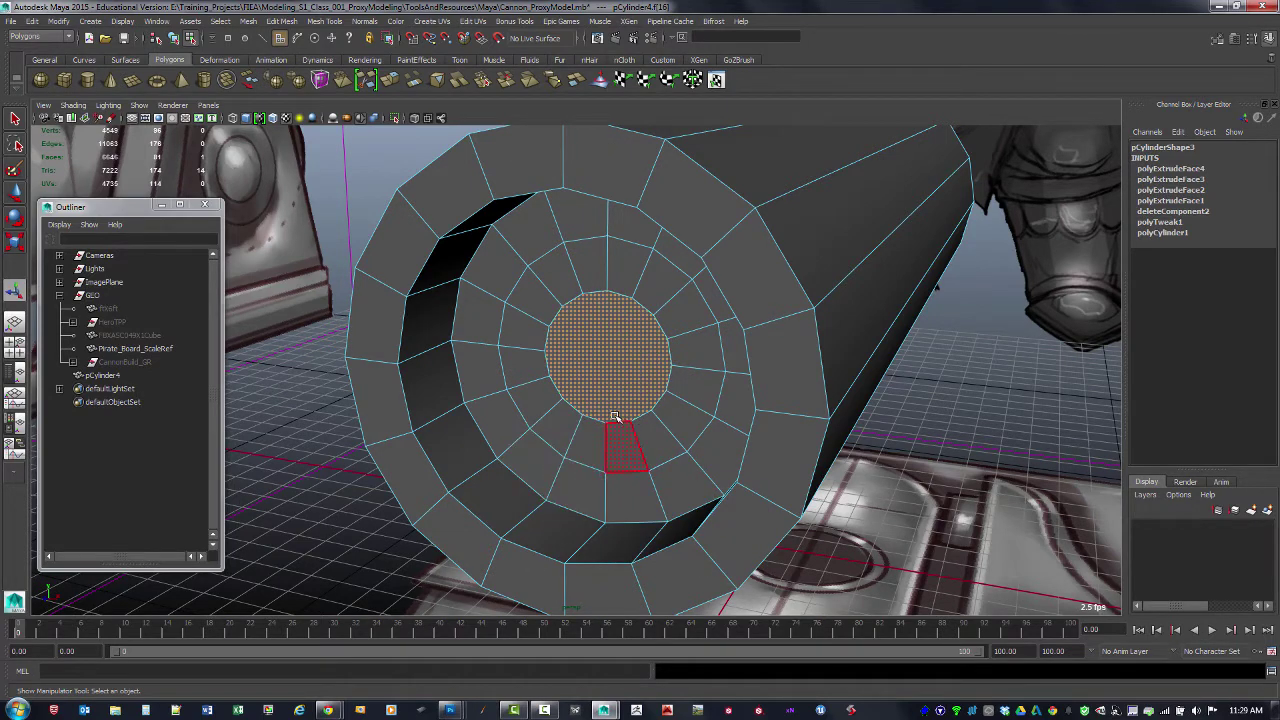
pyautogui.hotkey('ctrl', 'F9')
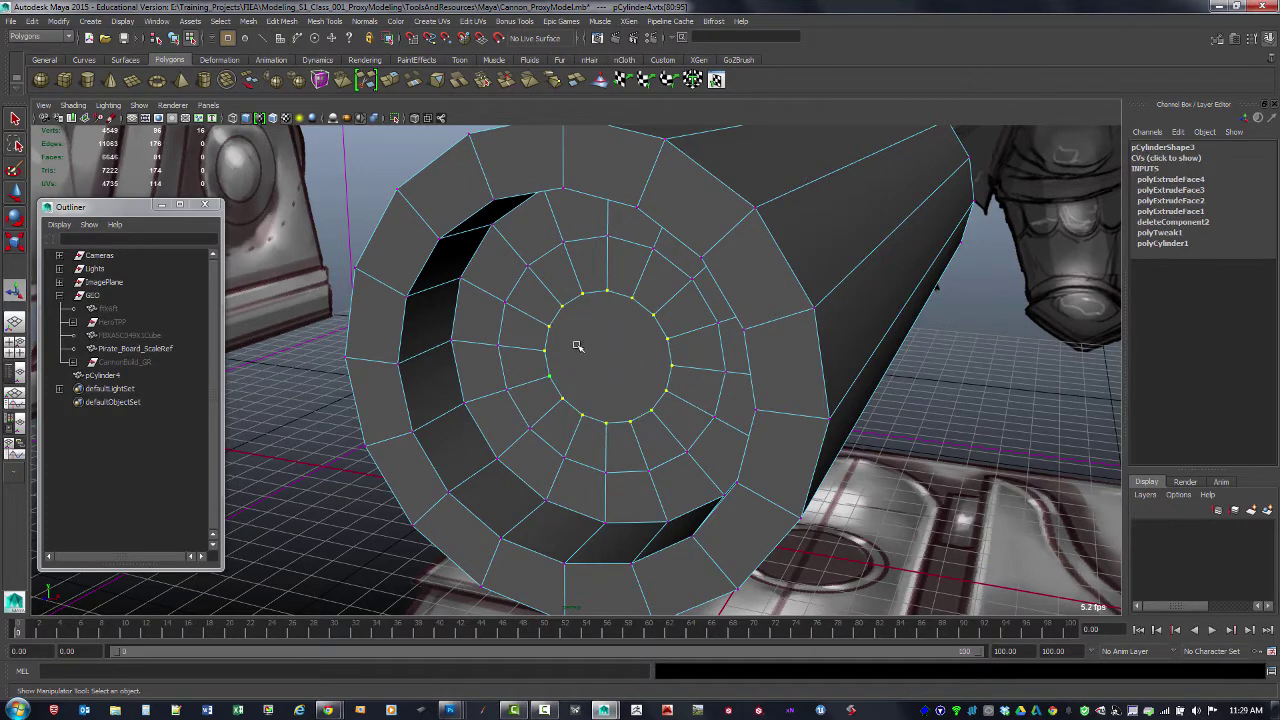
# Step: Try scaling the centre ring of vertices uniformly to about 0.88, and undo it
pyautogui.press('r')
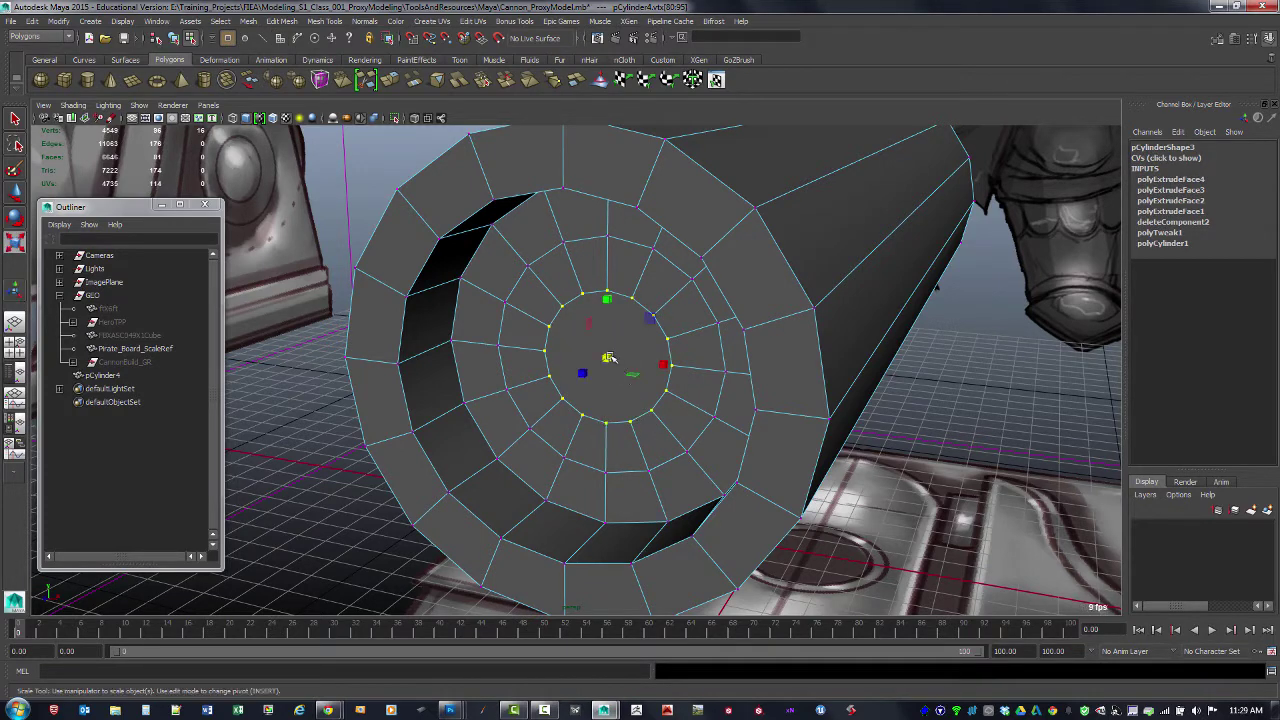
pyautogui.moveTo(608, 357)
pyautogui.mouseDown()
pyautogui.moveTo(567, 364)
pyautogui.moveTo(598, 355)
pyautogui.mouseUp()
pyautogui.hotkey('ctrl', 'z')
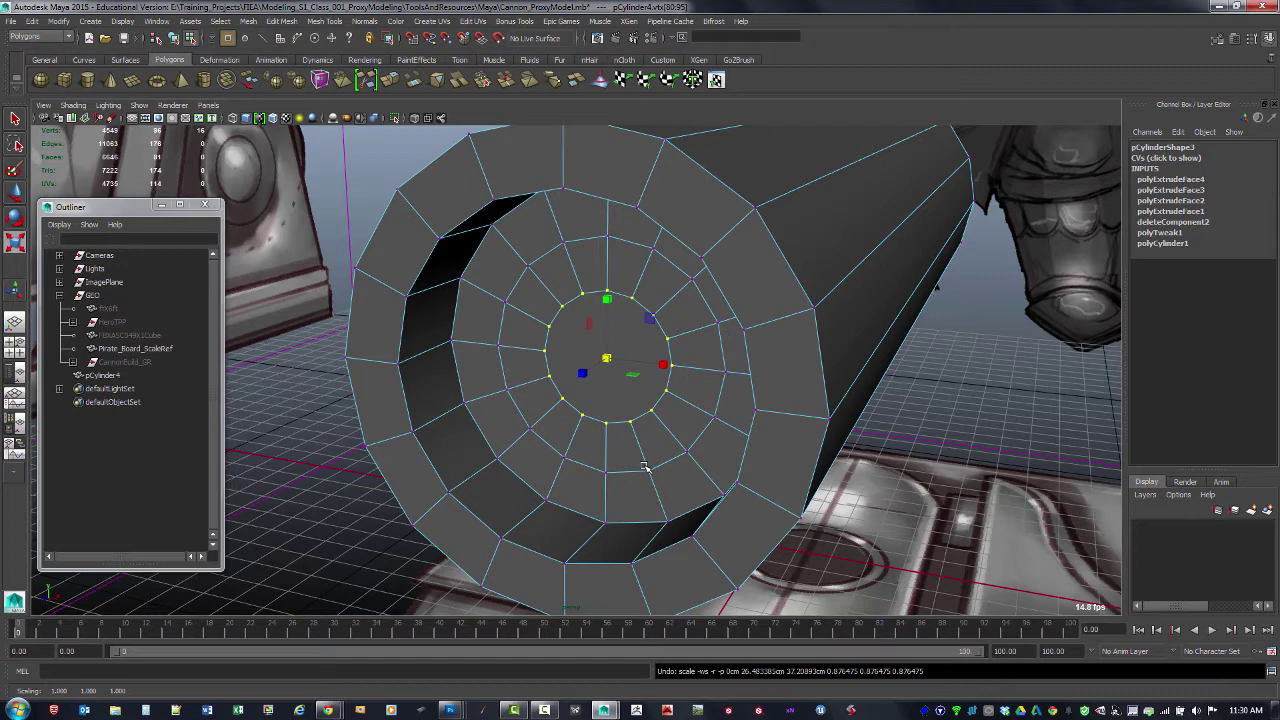
# Step: Grow the vertex selection outward by one ring on the recessed muzzle face
pyautogui.hotkey('shift', '.')
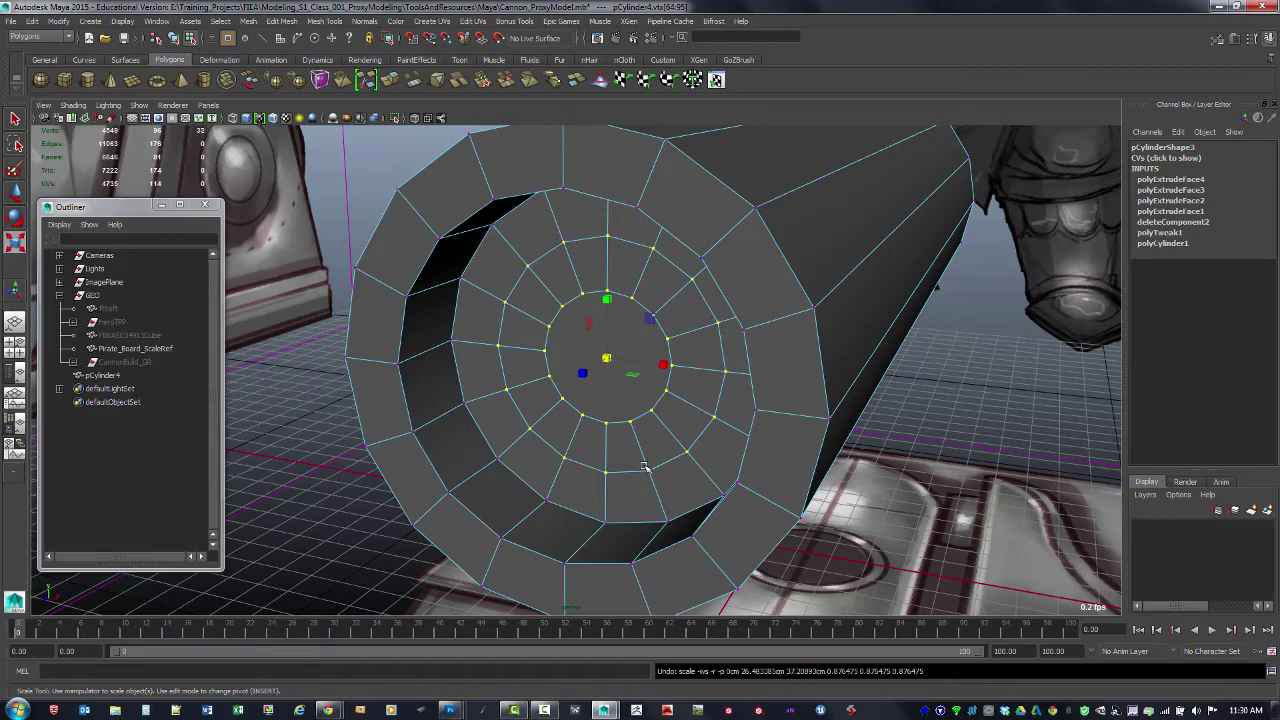
# Step: Merge the selected inner rings of vertices to the centre of the recessed muzzle face, and clear the selection
pyautogui.keyDown('alt'); pyautogui.moveTo(744, 422); pyautogui.dragTo(740, 424); pyautogui.keyUp('alt')
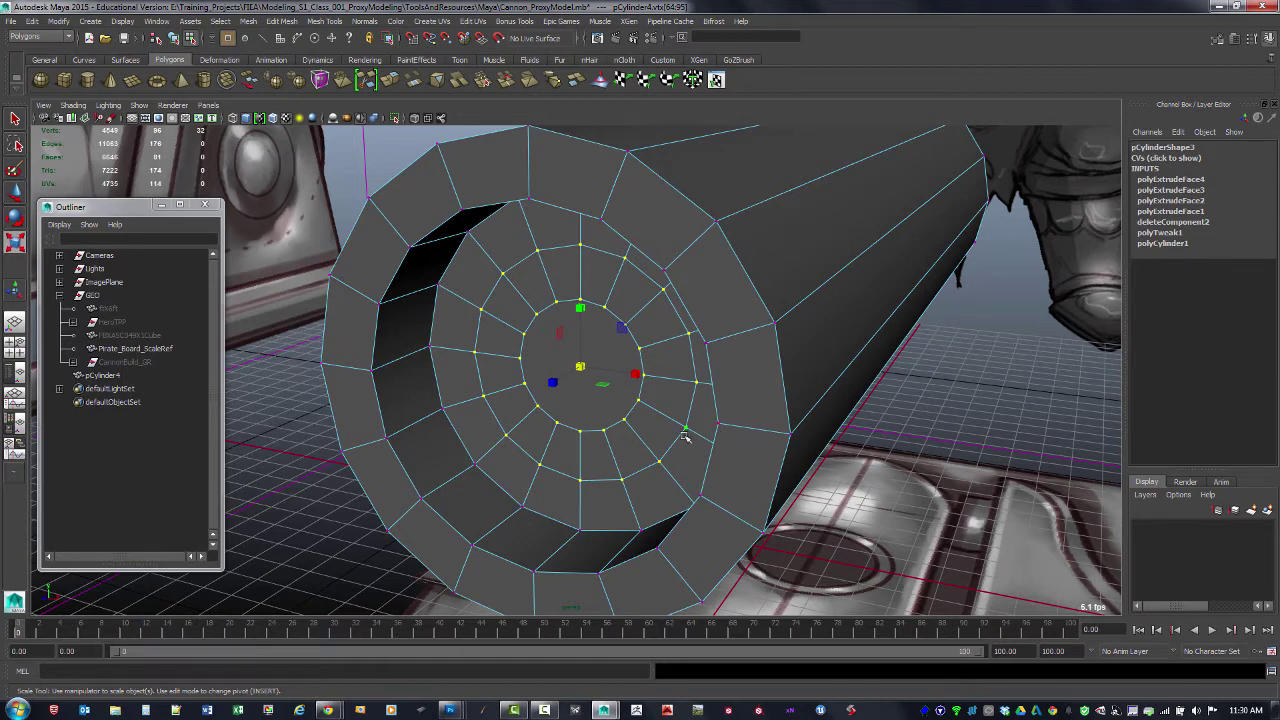
pyautogui.keyDown('alt'); pyautogui.moveTo(704, 440); pyautogui.dragTo(548, 400); pyautogui.keyUp('alt')
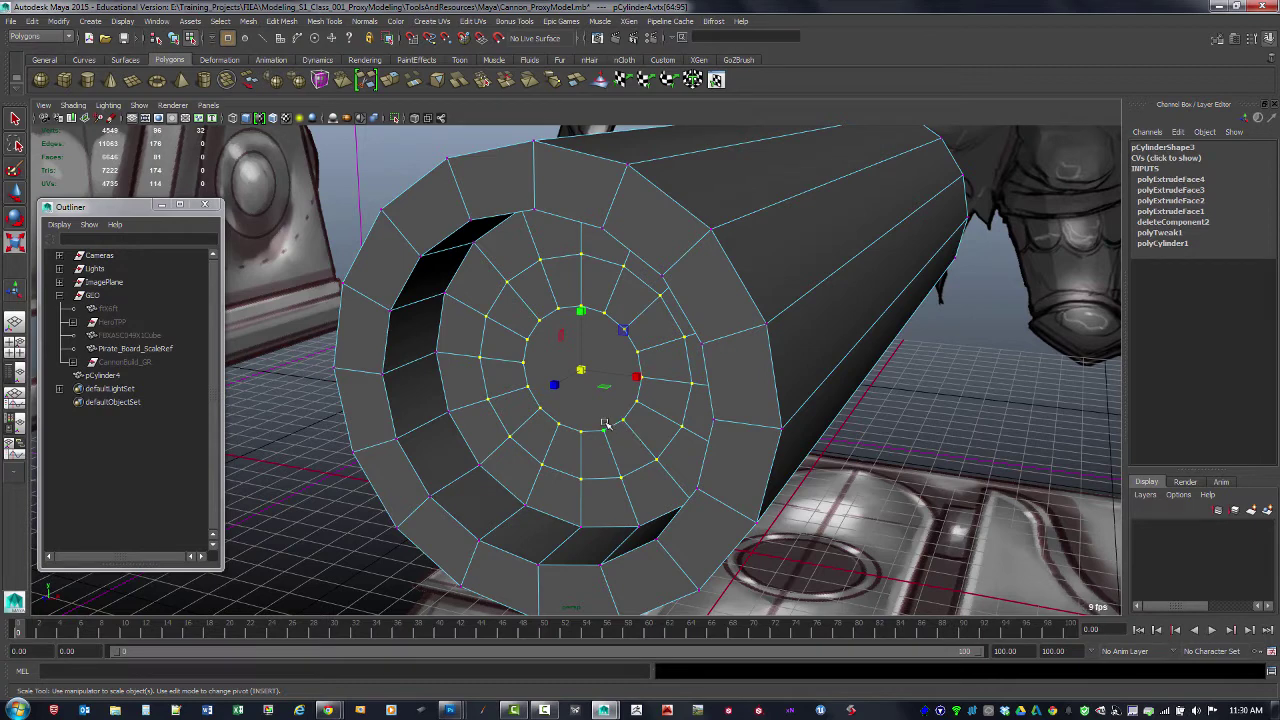
pyautogui.keyDown('shift'); pyautogui.rightClick(585, 385); pyautogui.keyUp('shift')
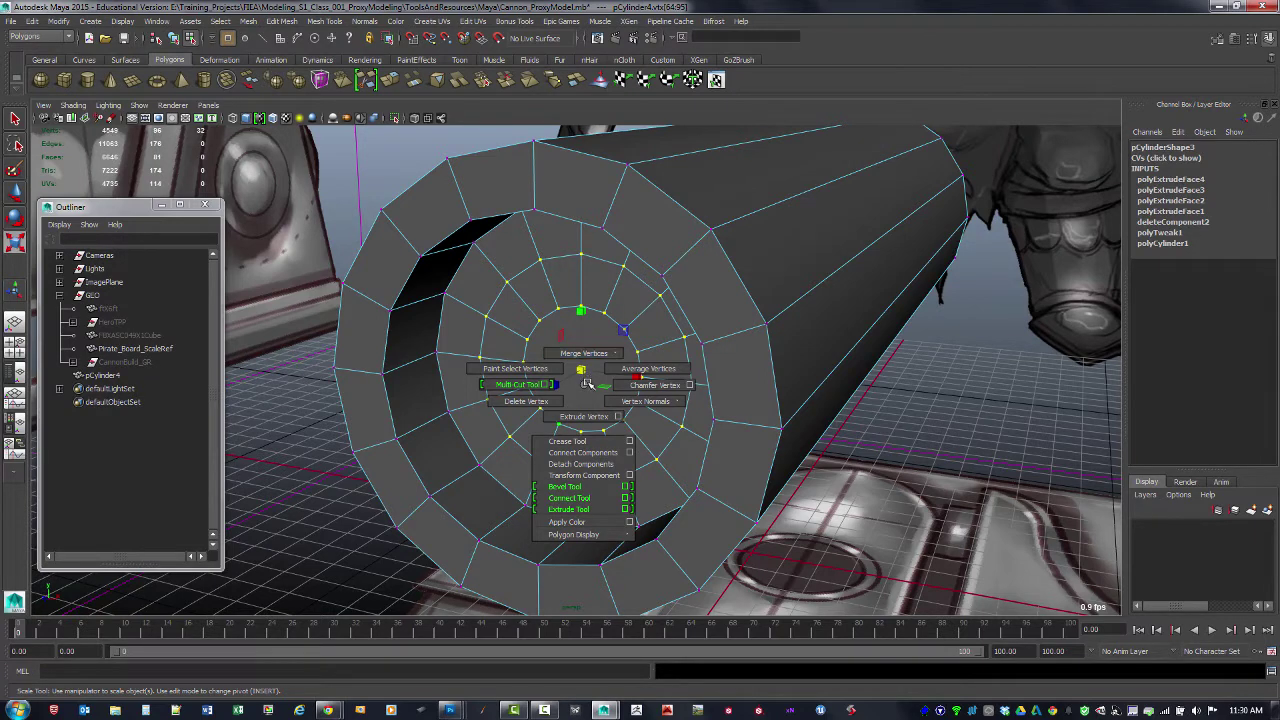
pyautogui.moveTo(588, 353)
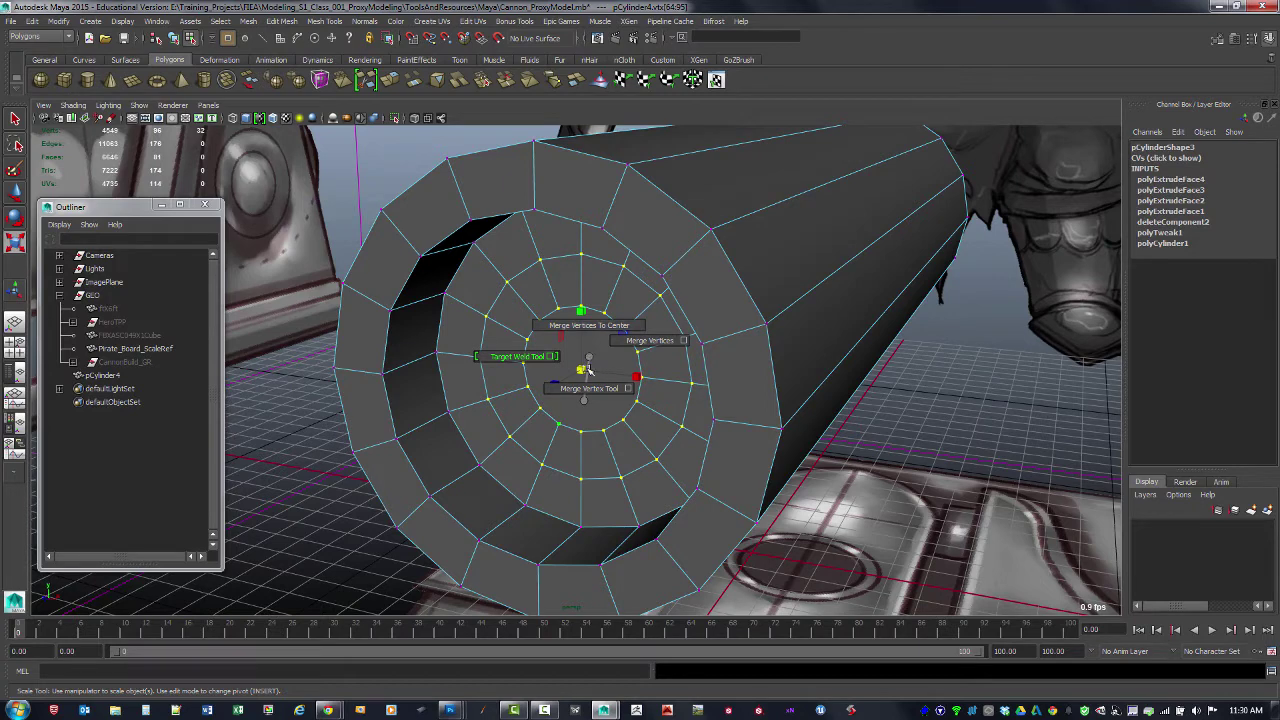
pyautogui.keyDown('shift'); pyautogui.rightClick(585, 401); pyautogui.keyUp('shift')
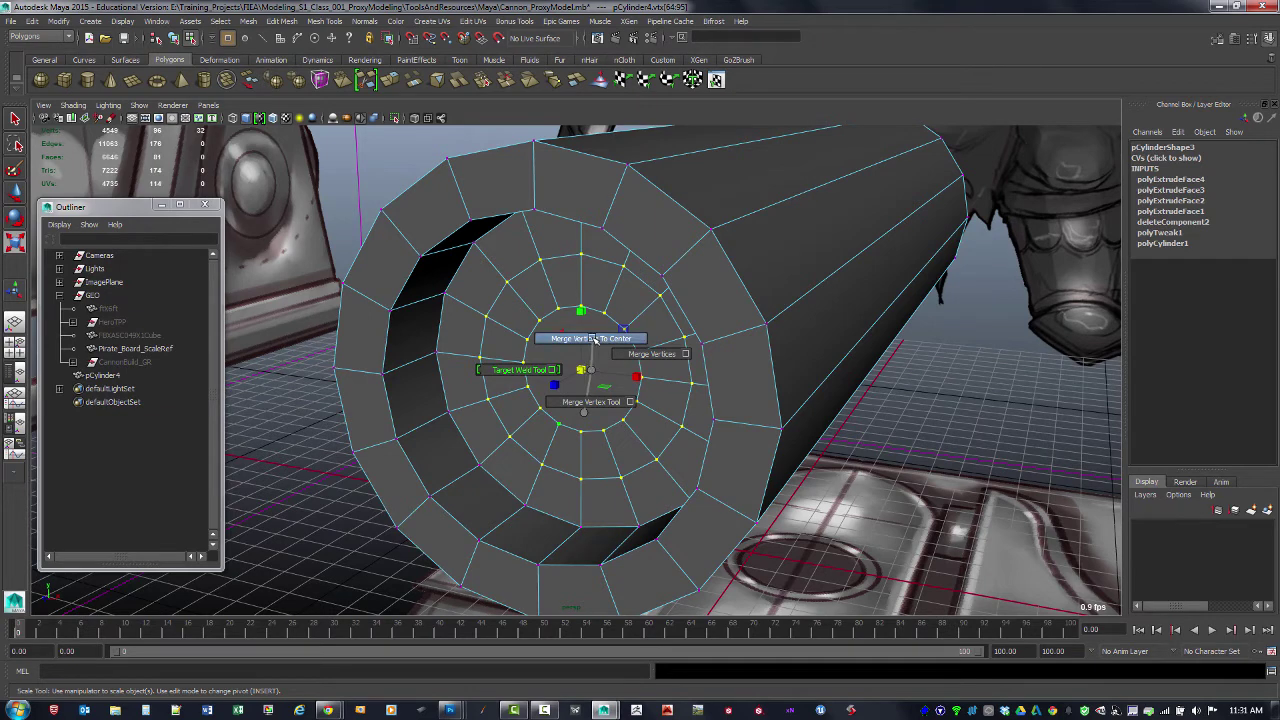
pyautogui.keyDown('shift'); pyautogui.moveTo(593, 340); pyautogui.dragTo(593, 340, button='right'); pyautogui.keyUp('shift')
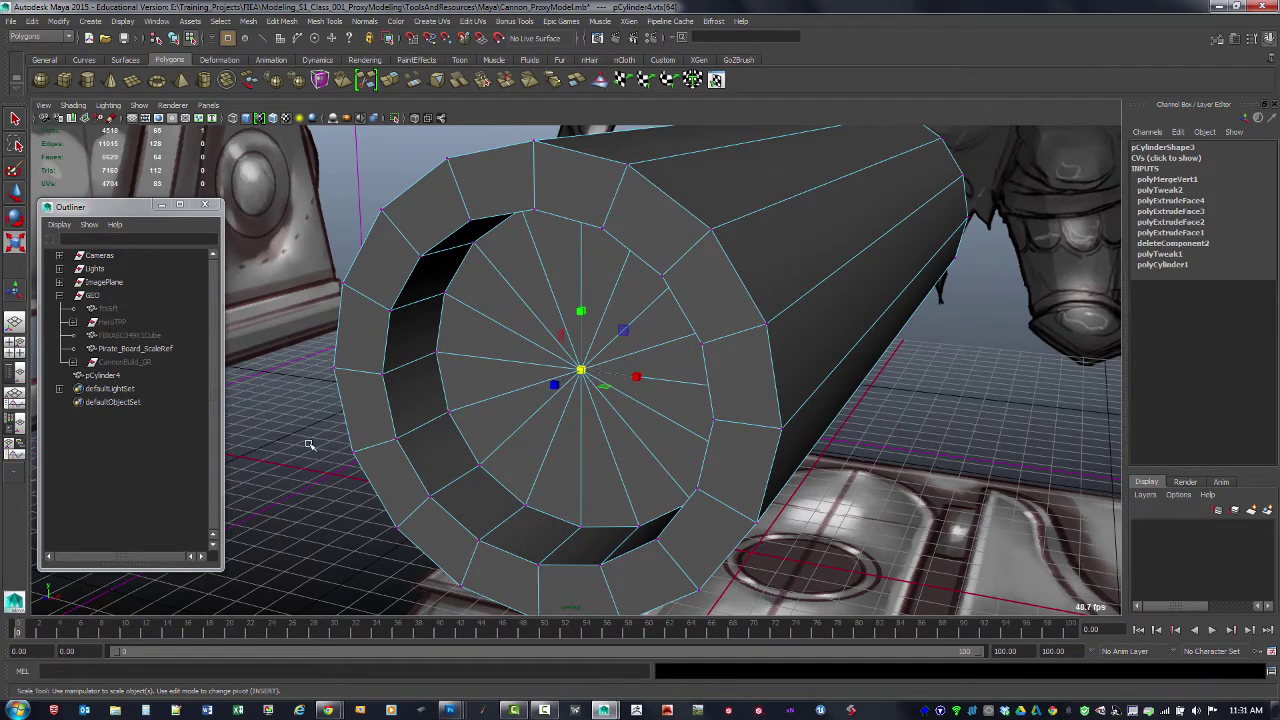
pyautogui.click(428, 454)
# Step: Select the outer edge loop around the cannon cylinder's front rim
pyautogui.keyDown('alt'); pyautogui.moveTo(428, 454); pyautogui.dragTo(717, 423); pyautogui.keyUp('alt')
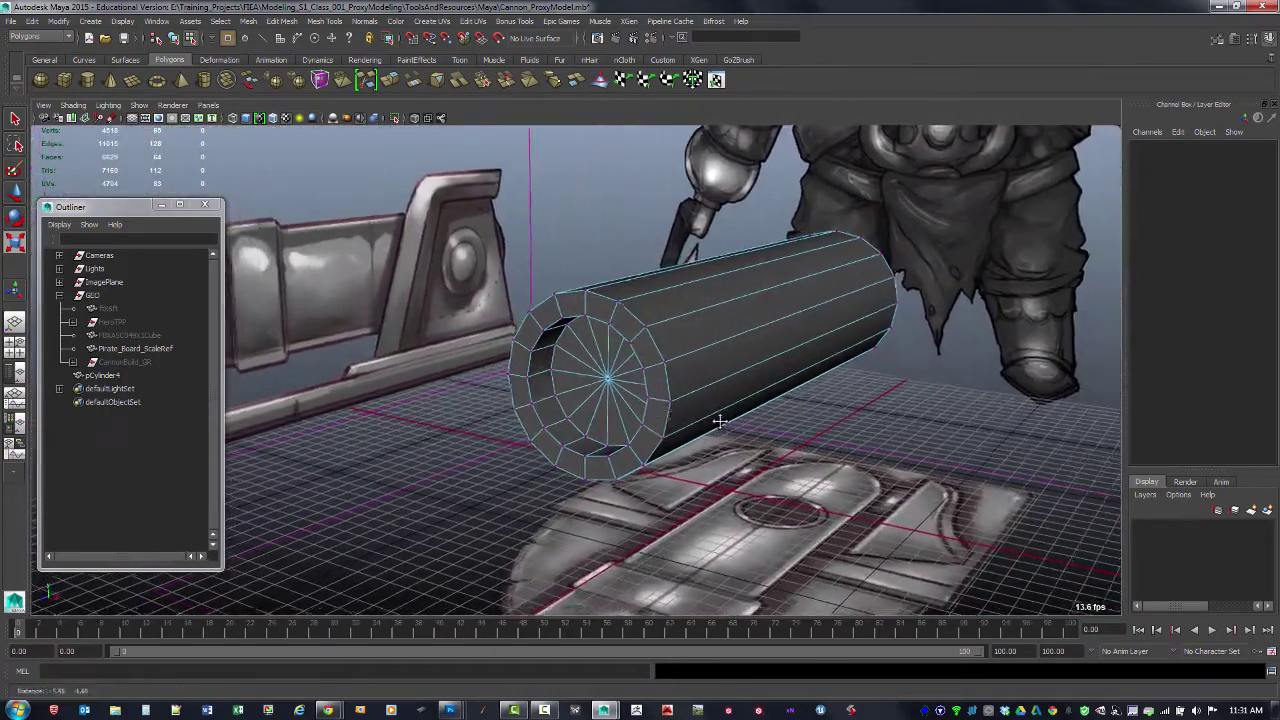
pyautogui.keyDown('alt'); pyautogui.moveTo(684, 428); pyautogui.dragTo(745, 424, button='right'); pyautogui.keyUp('alt')
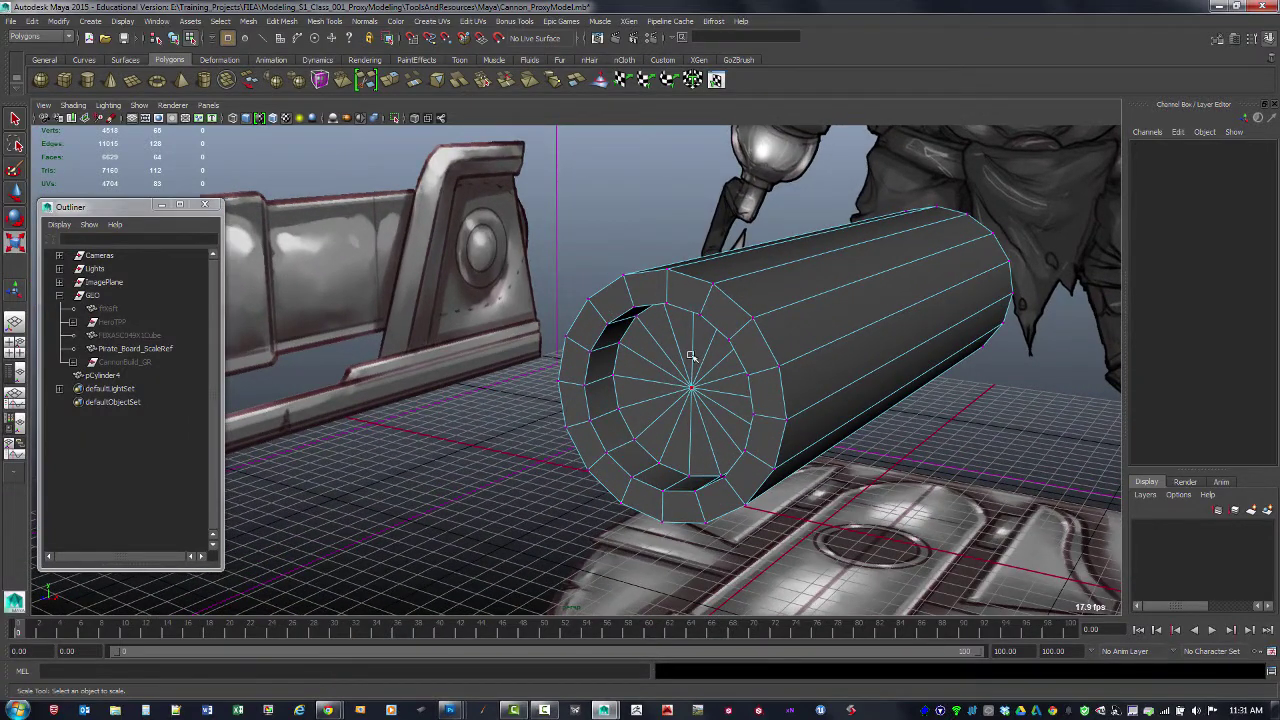
pyautogui.keyDown('alt'); pyautogui.moveTo(696, 343); pyautogui.dragTo(686, 331); pyautogui.keyUp('alt')
pyautogui.keyDown('alt'); pyautogui.moveTo(686, 331); pyautogui.dragTo(757, 357, button='right'); pyautogui.keyUp('alt')
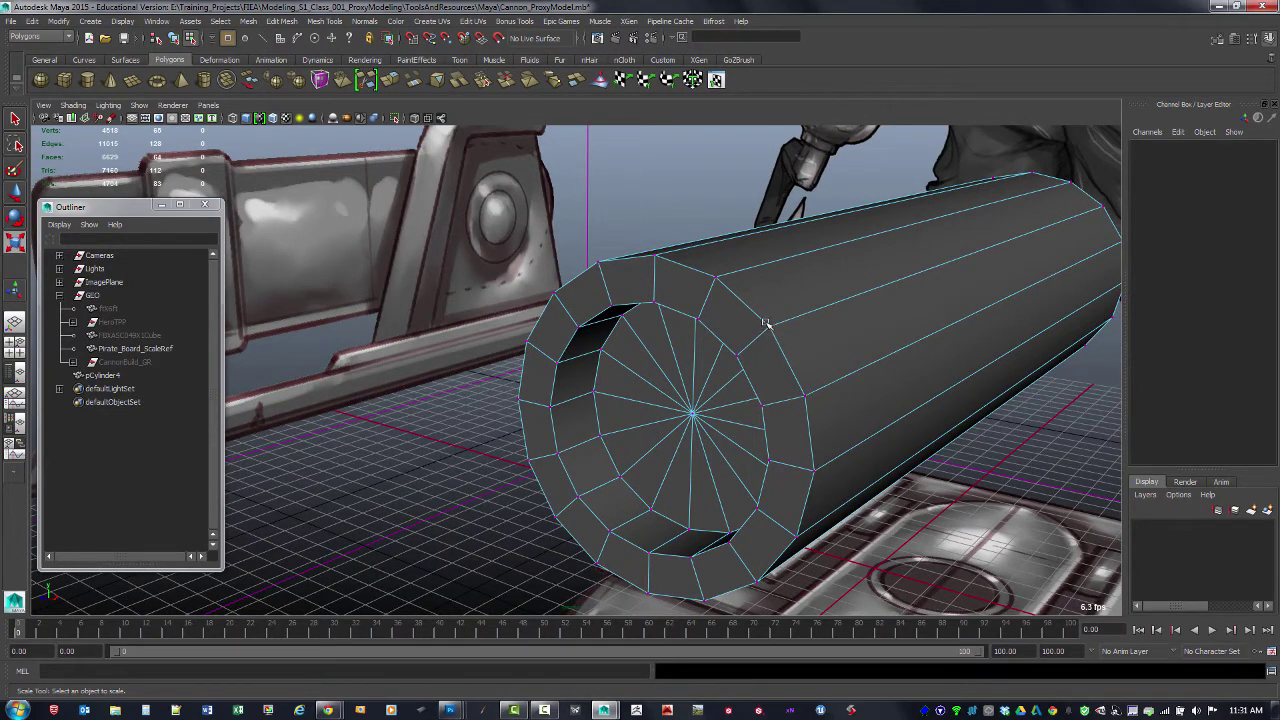
pyautogui.press('F10')
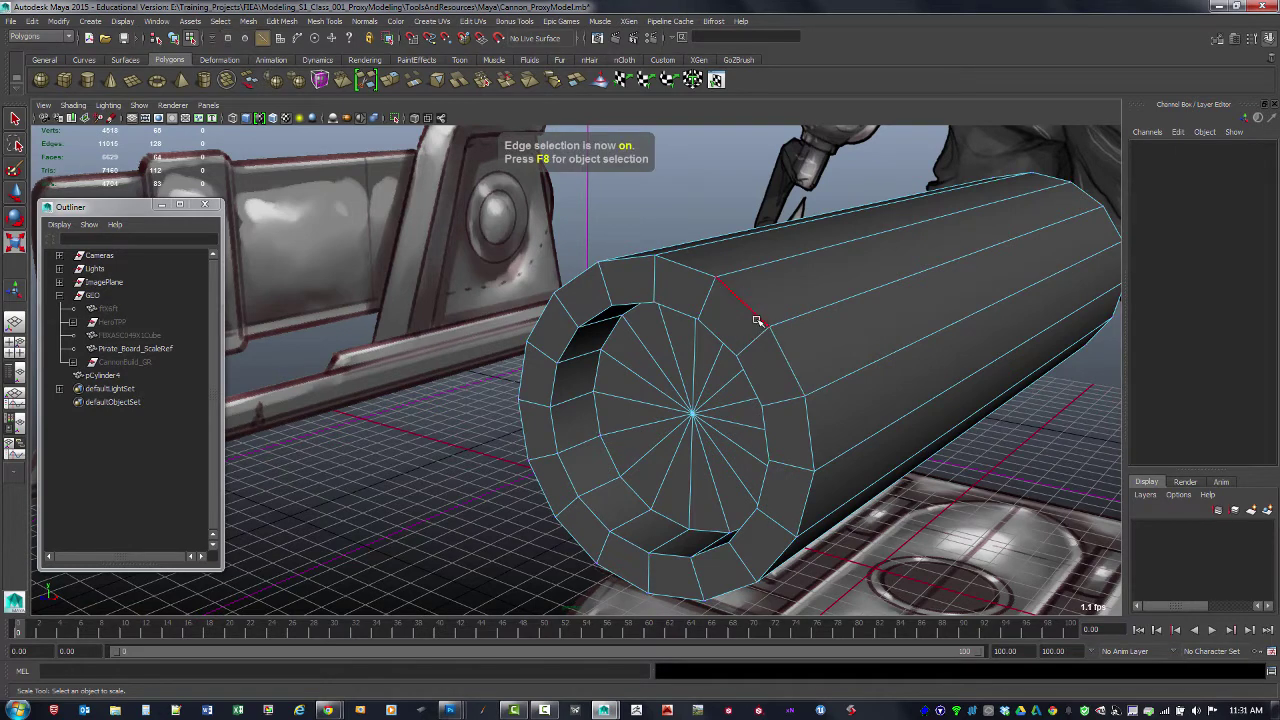
pyautogui.rightClick(757, 319)
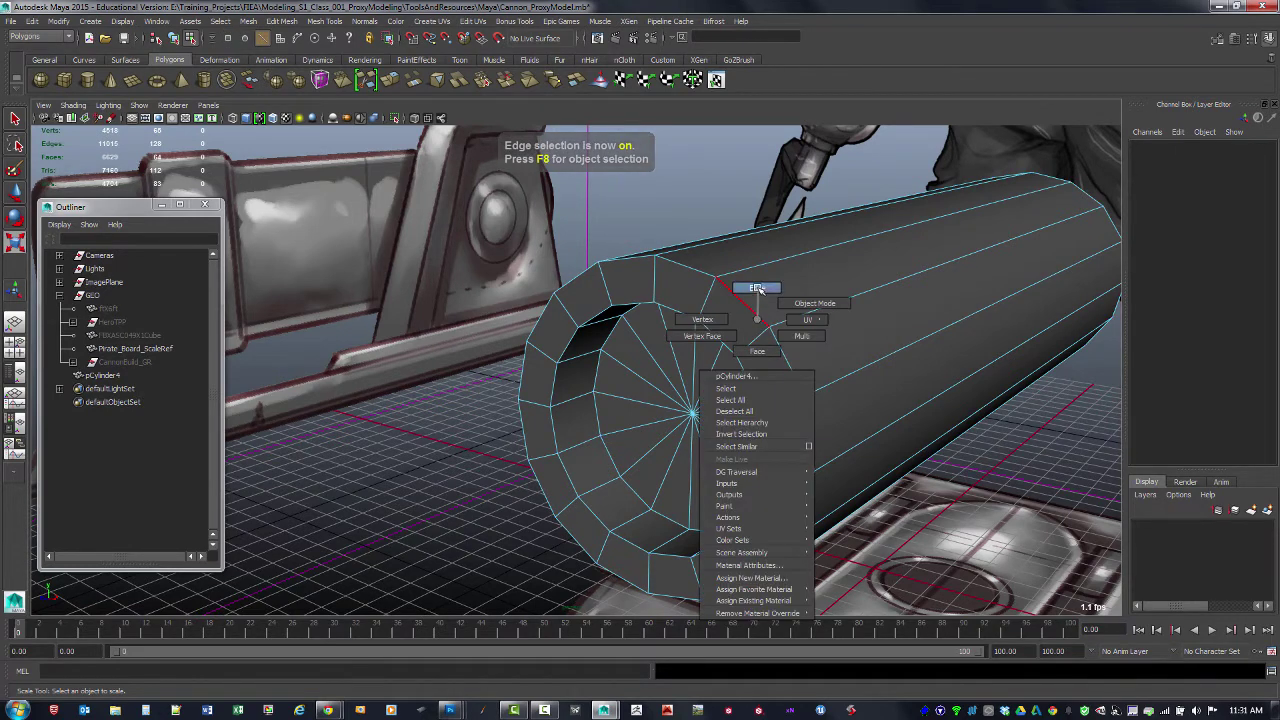
pyautogui.click(757, 289)
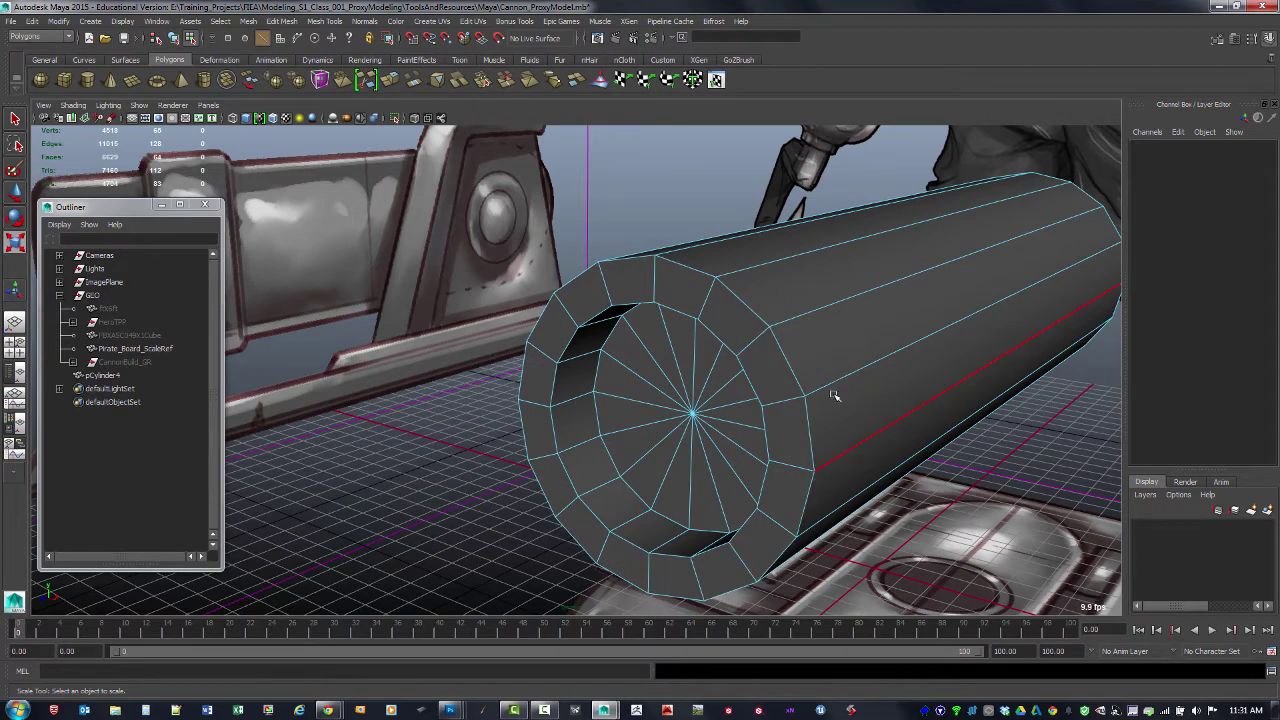
pyautogui.doubleClick(755, 314)
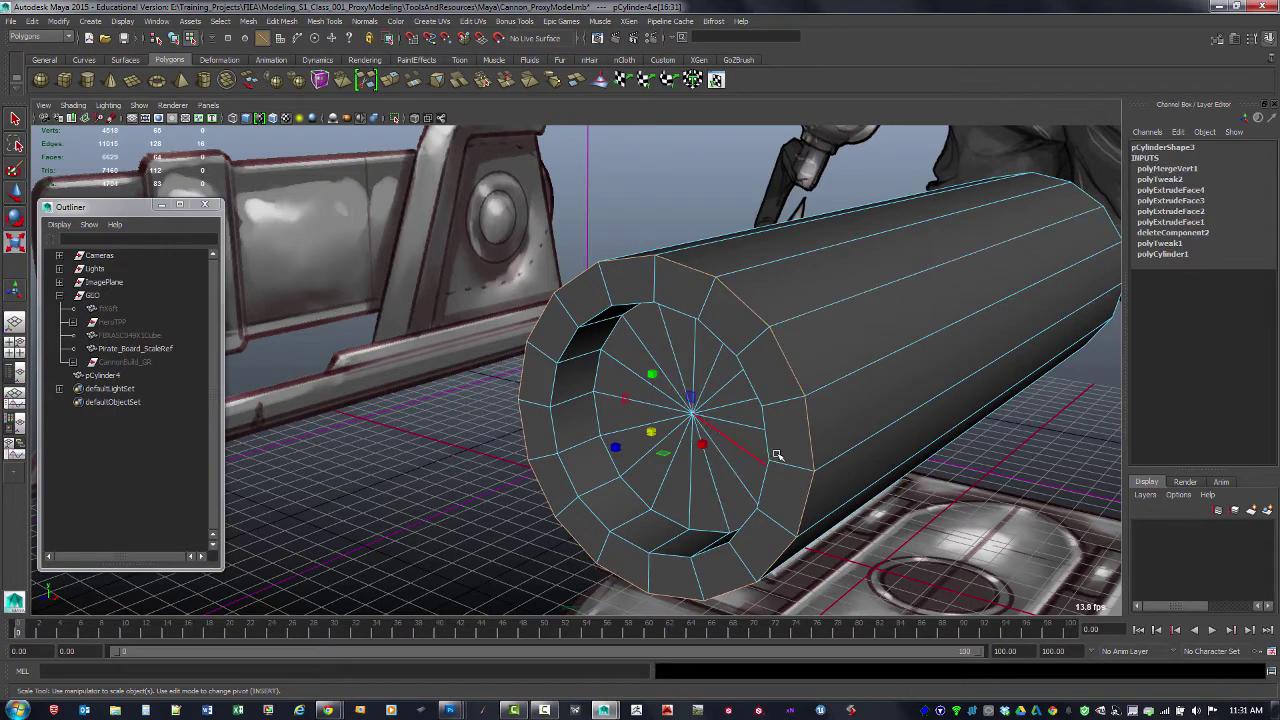
pyautogui.keyDown('alt'); pyautogui.moveTo(808, 437); pyautogui.dragTo(797, 397); pyautogui.keyUp('alt')
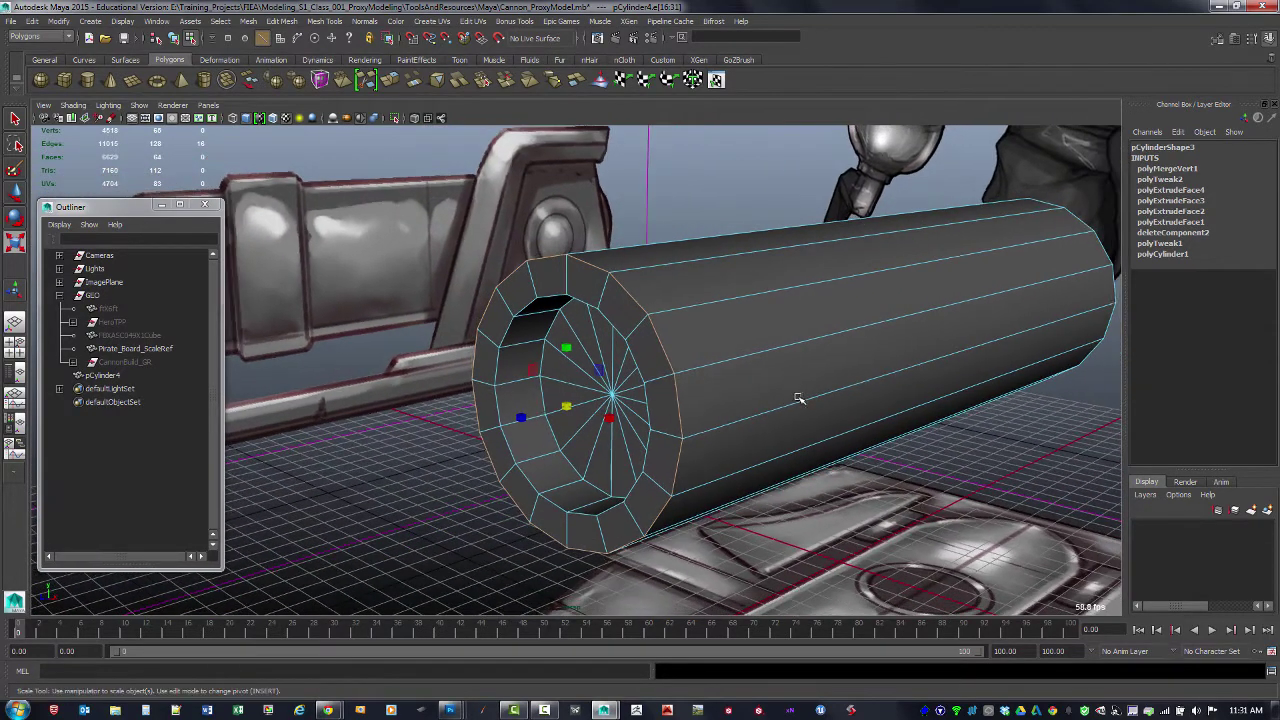
# Step: Open the bevel options for the selected rim edge loop and reset the settings to their defaults
pyautogui.keyDown('shift'); pyautogui.rightClick(661, 341); pyautogui.keyUp('shift')
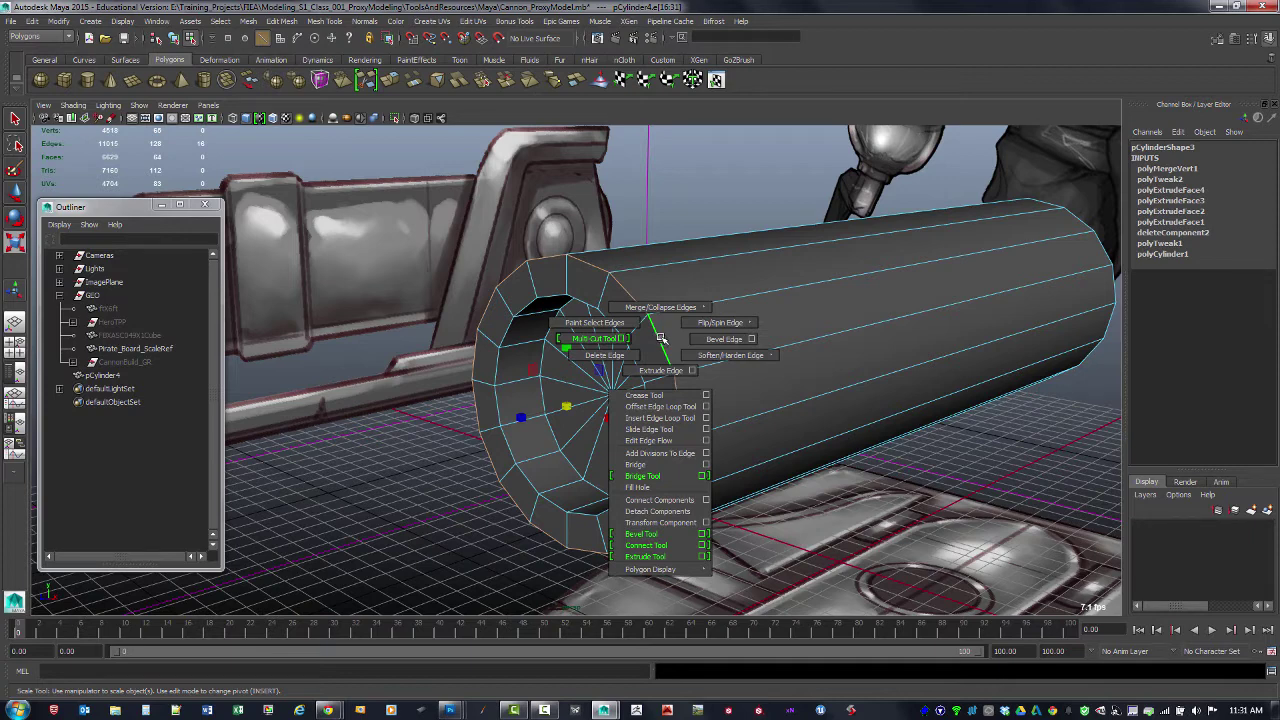
pyautogui.click(751, 339)
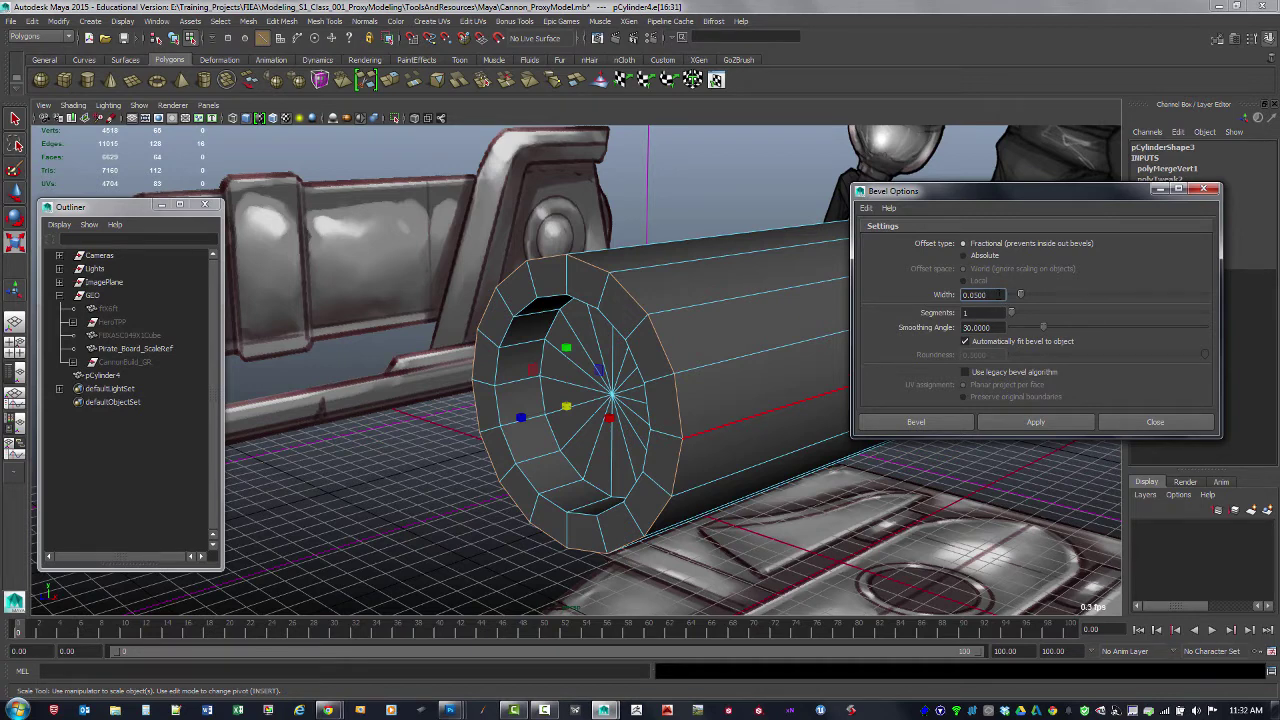
pyautogui.click(867, 209)
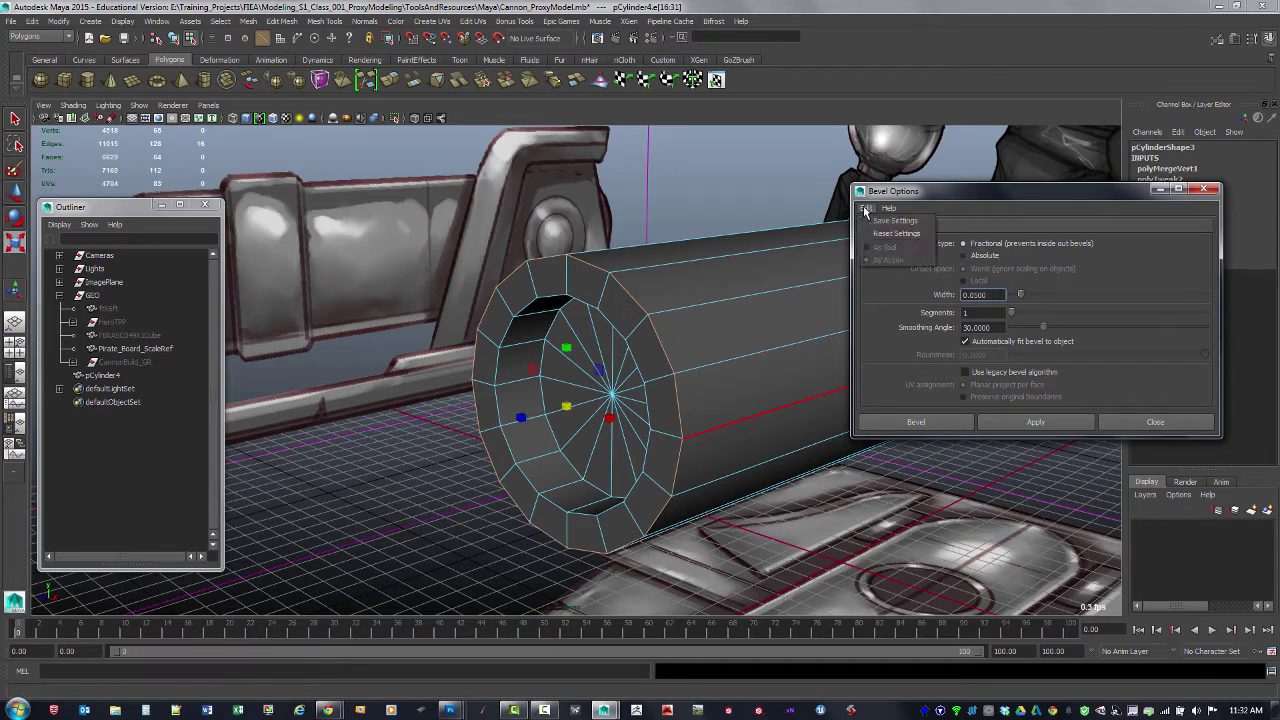
pyautogui.click(884, 236)
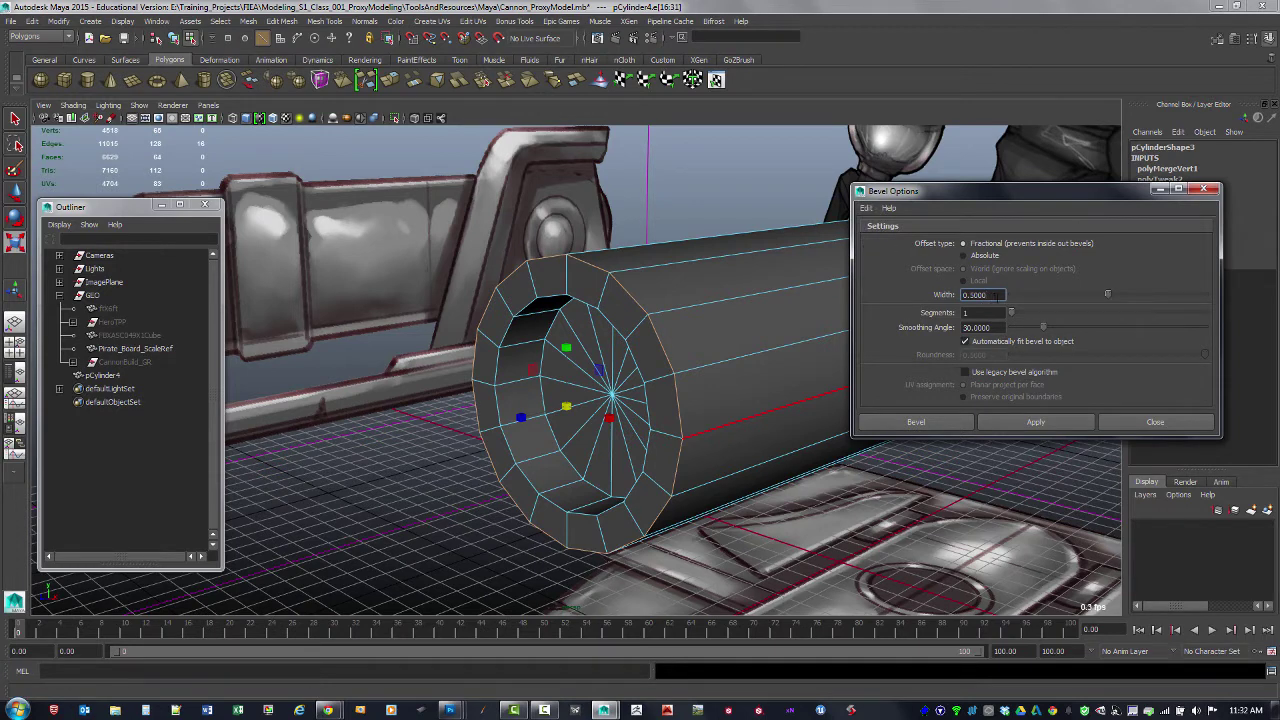
# Step: Try bevelling the outer rim edge loop with widths of 0.25 and .1, undoing each bevel
pyautogui.moveTo(988, 295); pyautogui.dragTo(934, 296)
pyautogui.write('0.25')
pyautogui.press('Return')
pyautogui.click(1025, 421)
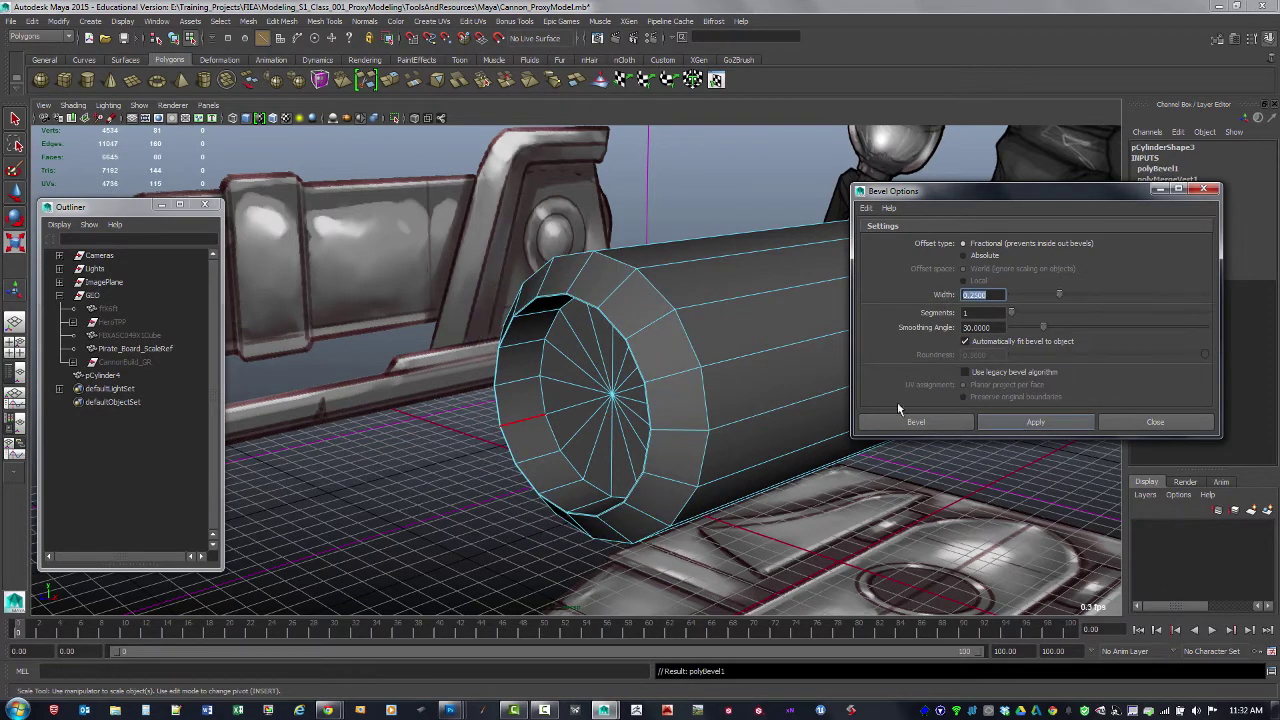
pyautogui.keyDown('alt'); pyautogui.moveTo(897, 402); pyautogui.dragTo(757, 363); pyautogui.keyUp('alt')
pyautogui.hotkey('ctrl', 'z')
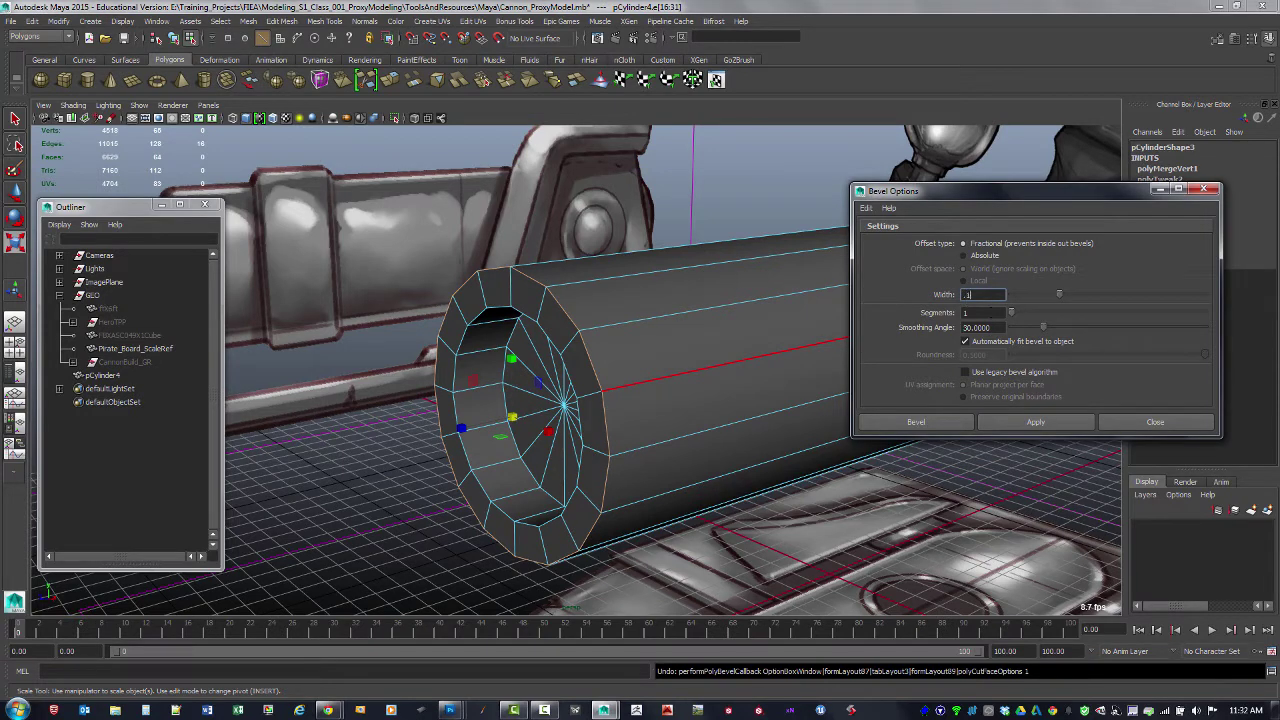
pyautogui.click(1027, 421)
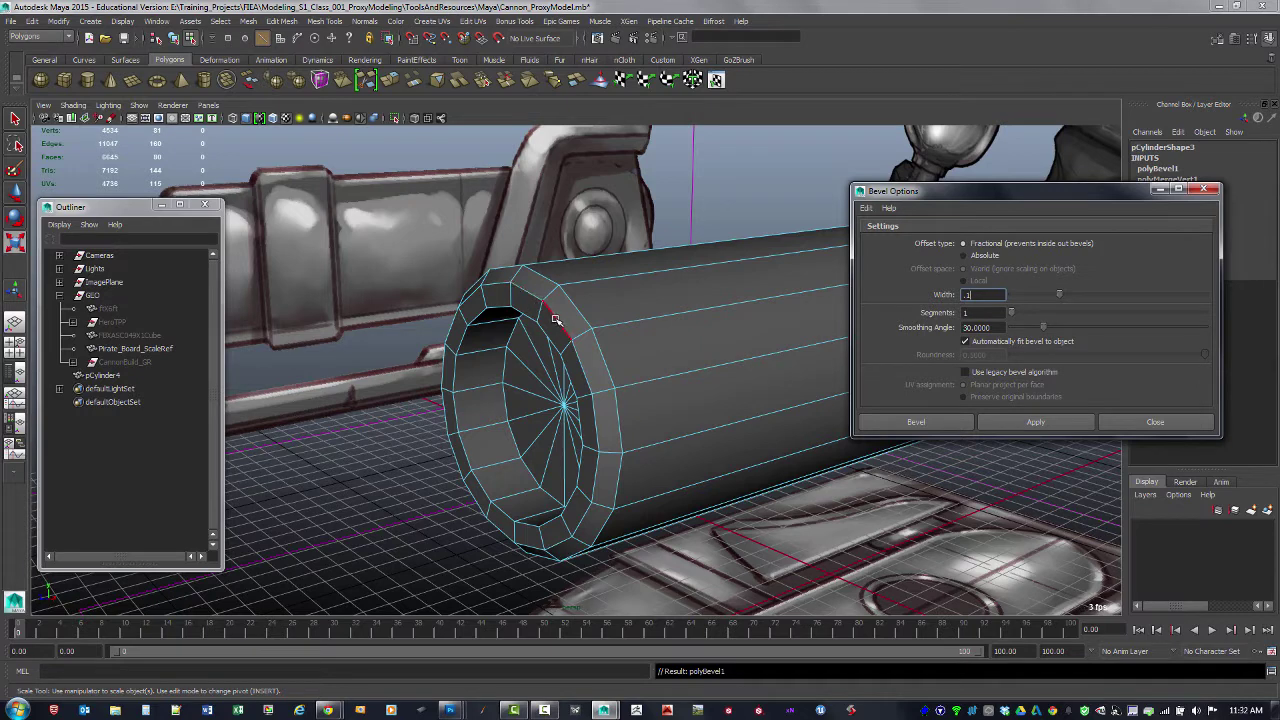
pyautogui.hotkey('ctrl', 'z')
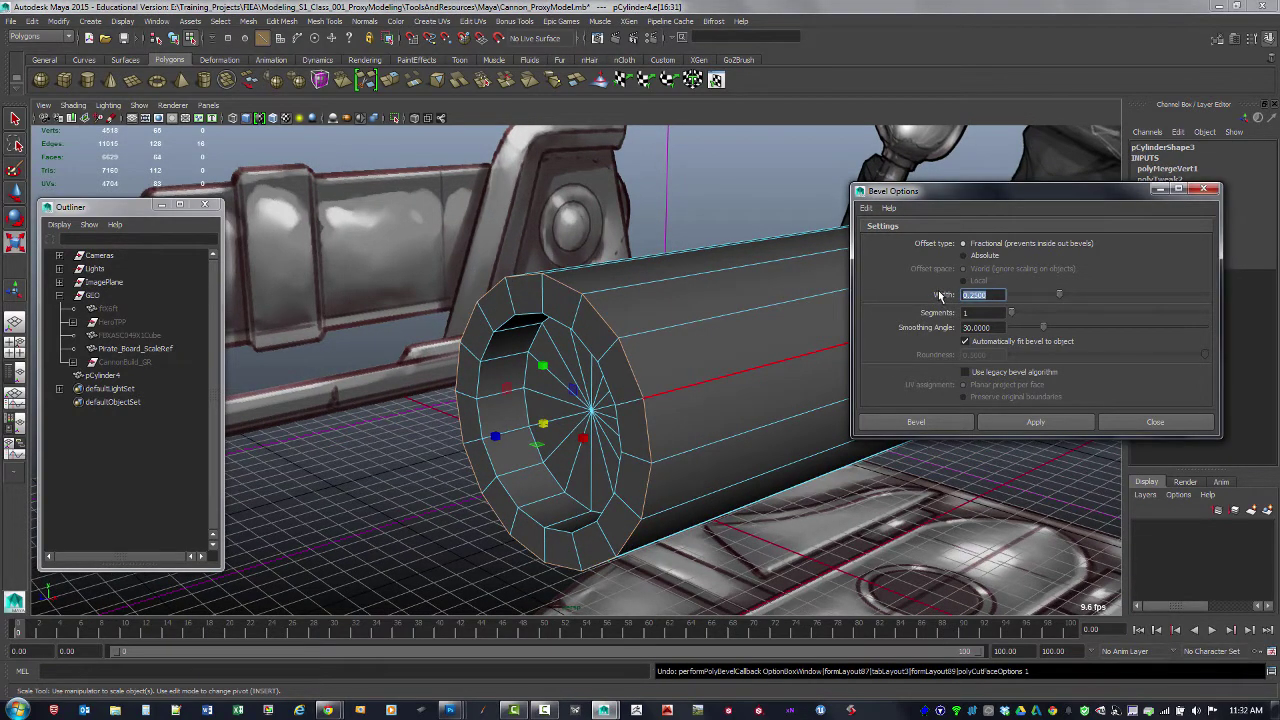
# Step: Bevel the outer rim edge loop with a width of .08 and close the bevel options
pyautogui.write('.08')
pyautogui.click(1040, 422)
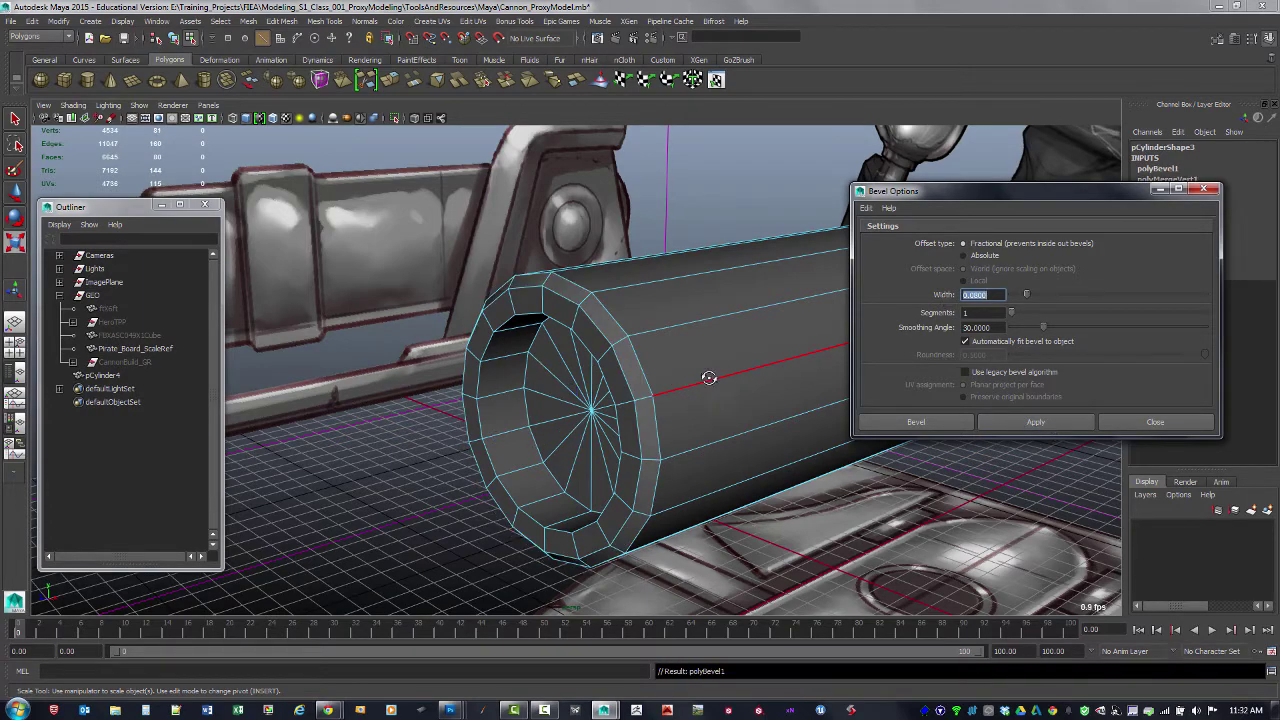
pyautogui.moveTo(709, 378)
pyautogui.keyDown('alt'); pyautogui.mouseDown()
pyautogui.moveTo(677, 380)
pyautogui.moveTo(737, 374)
pyautogui.moveTo(673, 367)
pyautogui.moveTo(695, 372)
pyautogui.mouseUp(); pyautogui.keyUp('alt')
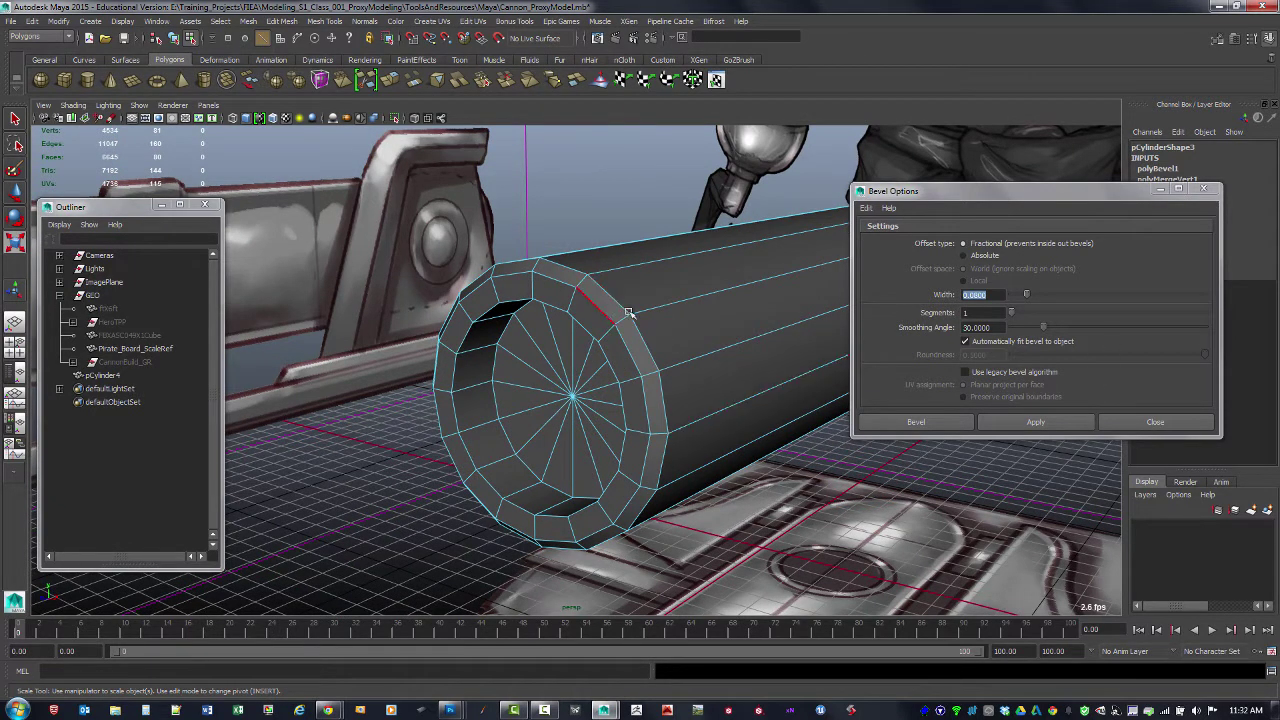
pyautogui.click(1199, 192)
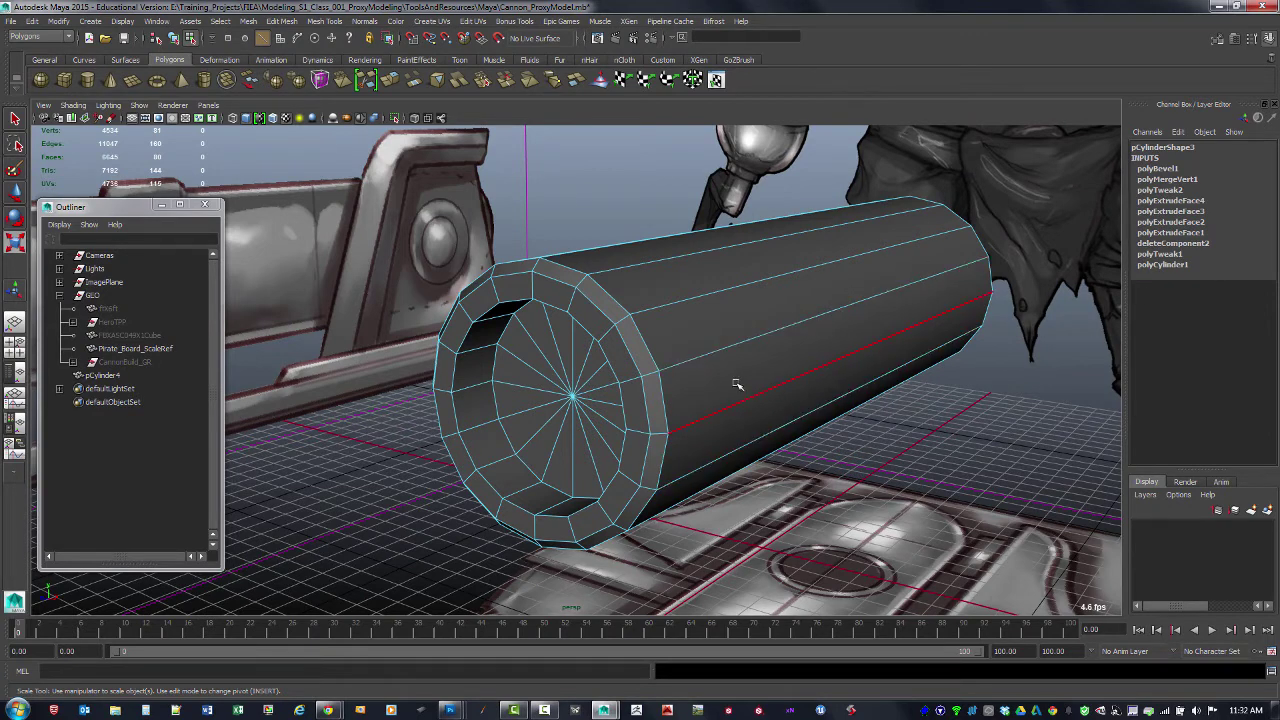
# Step: Return the cannon cylinder to object mode and show the attributes of its rim bevel
pyautogui.rightClick(644, 322)
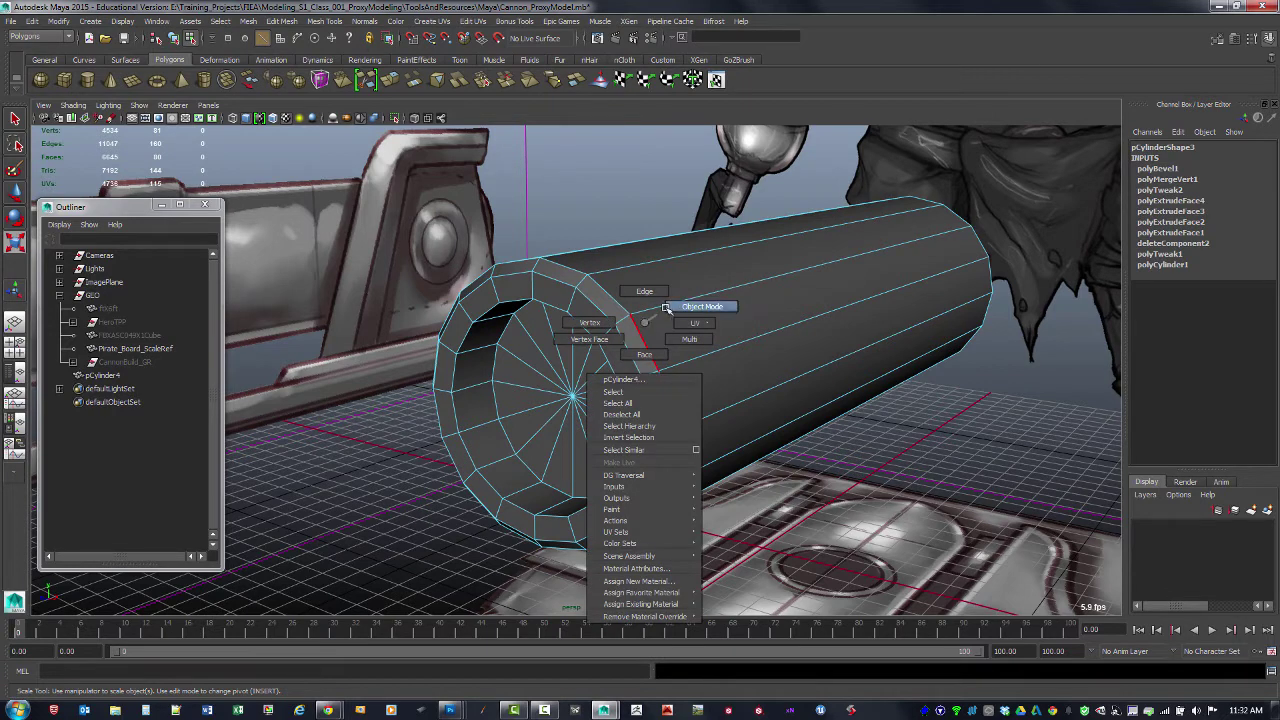
pyautogui.click(683, 308)
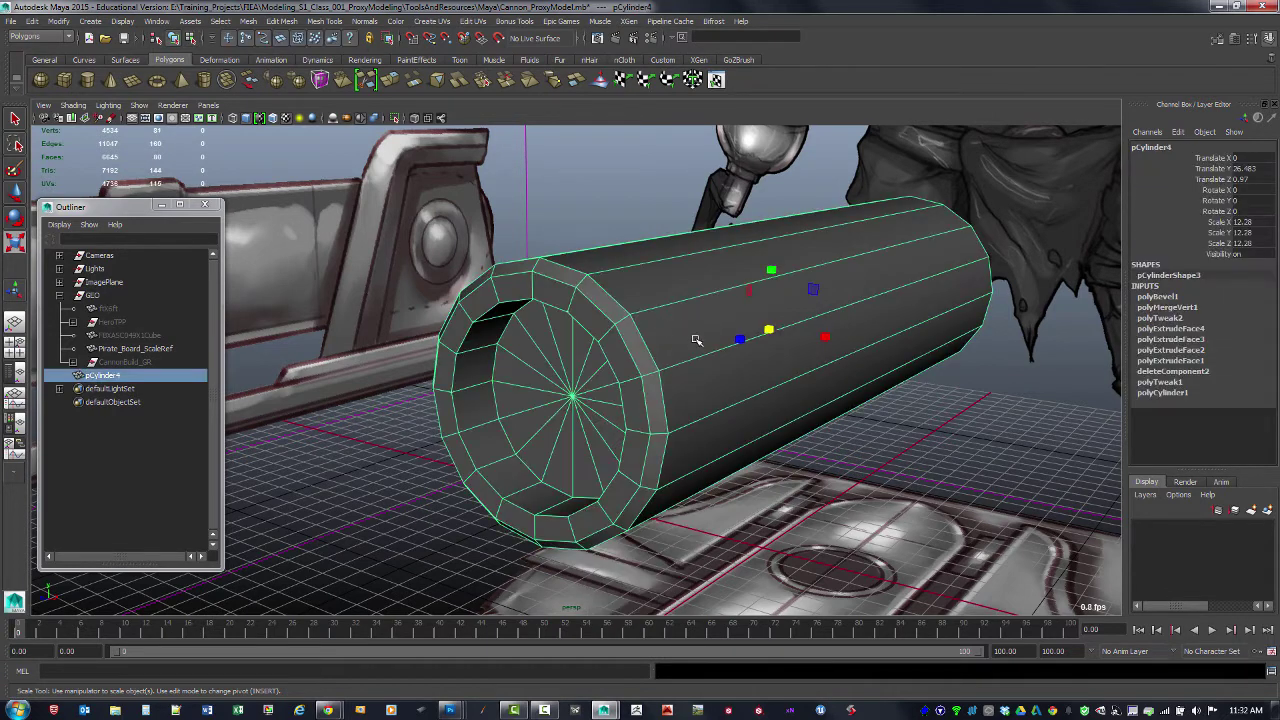
pyautogui.click(694, 334)
pyautogui.click(1160, 297)
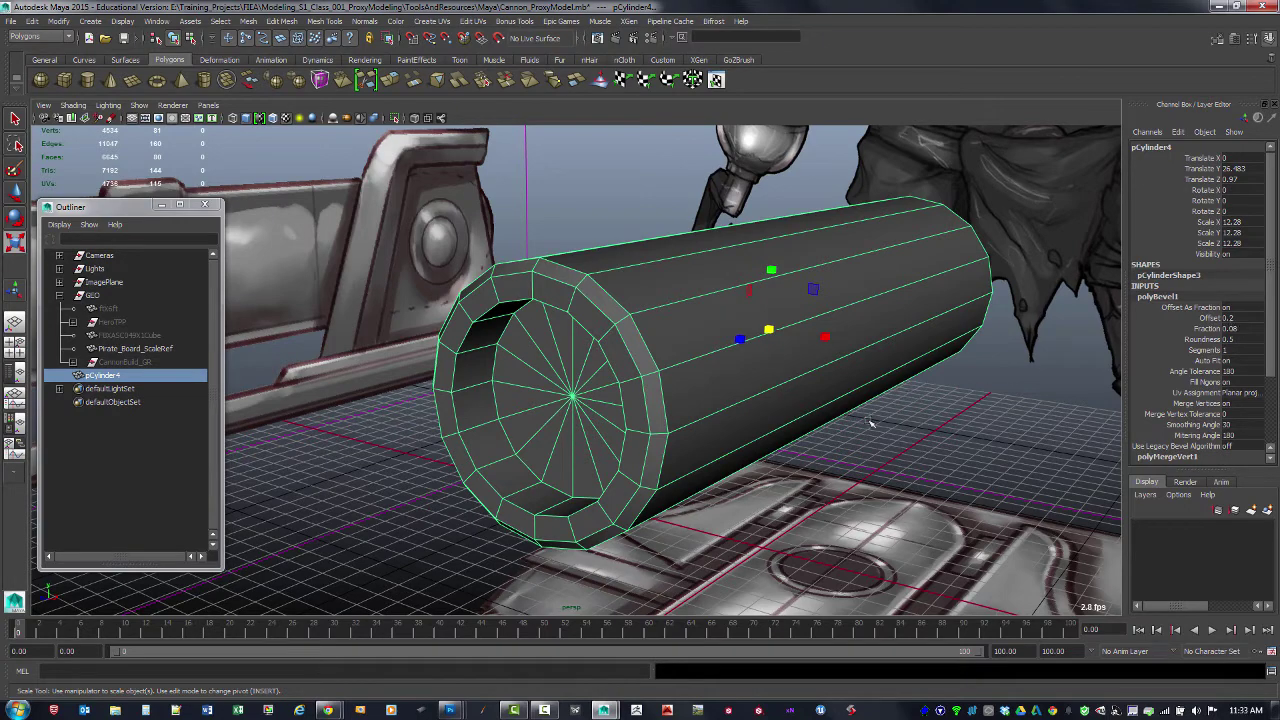
# Step: Compare the bevelled muzzle end with the cannon reference image in a wireframe side view
pyautogui.press('f')
pyautogui.press('space')
pyautogui.press('space')
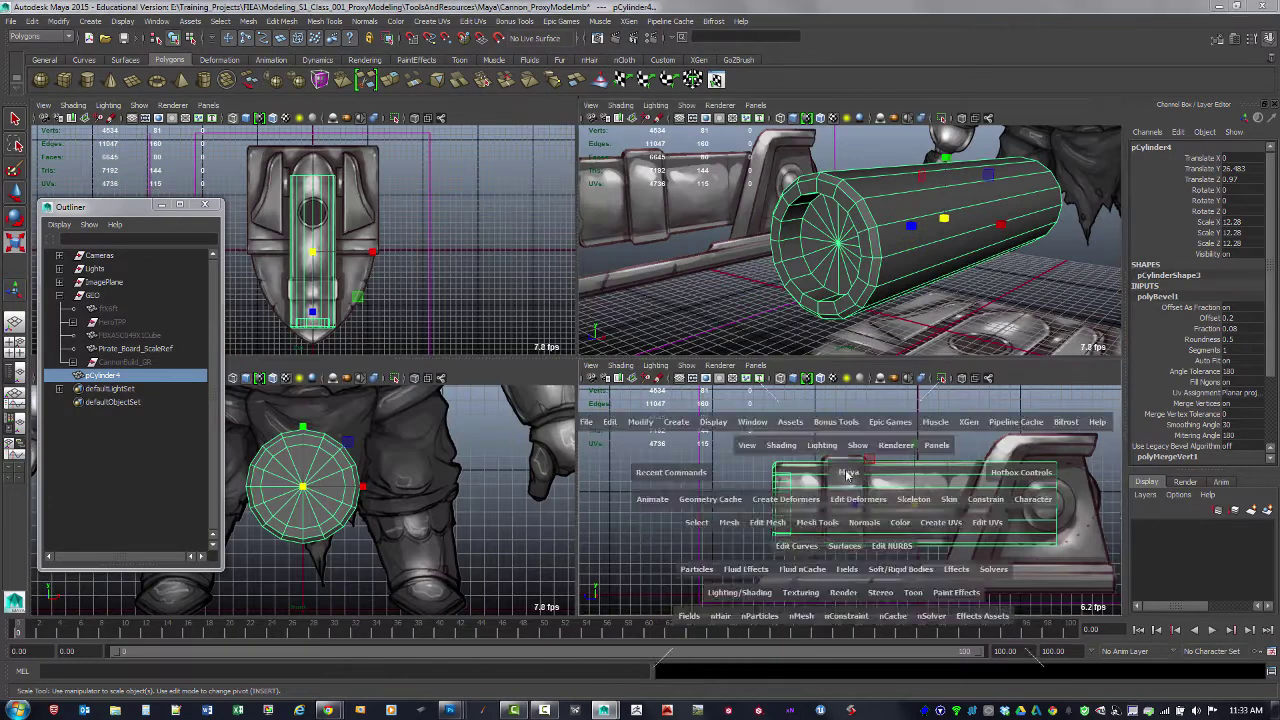
pyautogui.press('4')
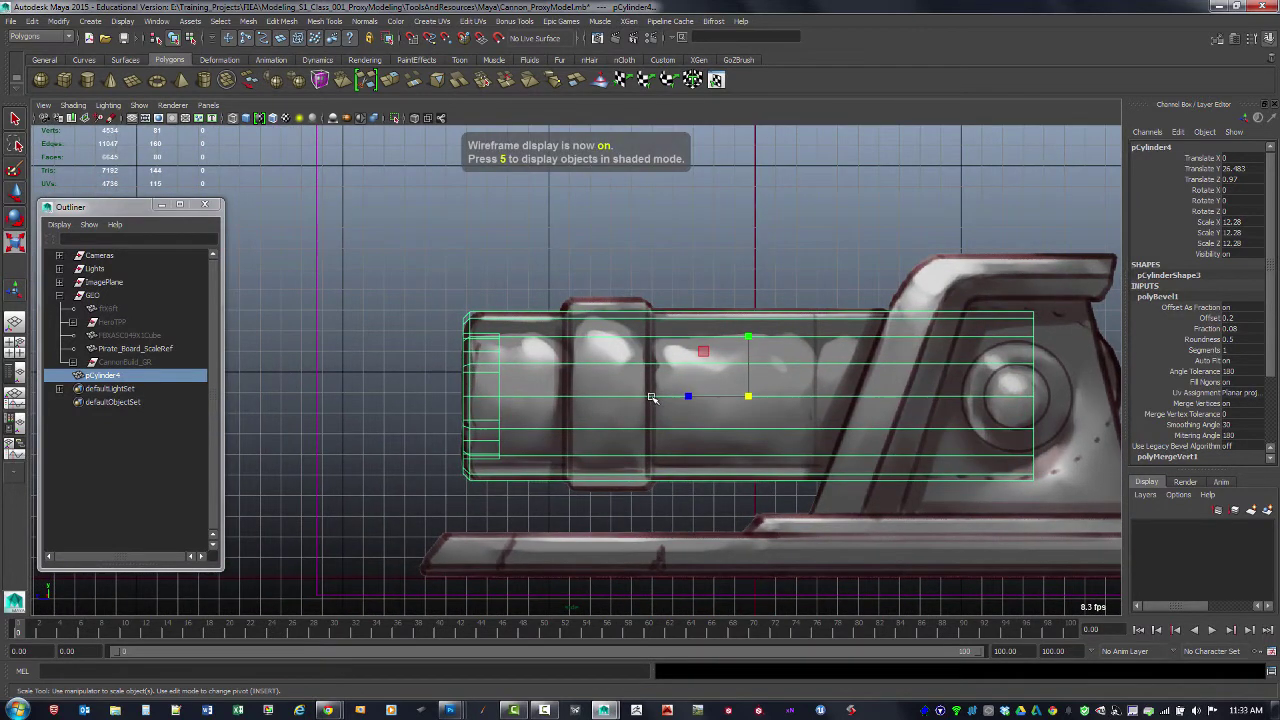
pyautogui.press('5')
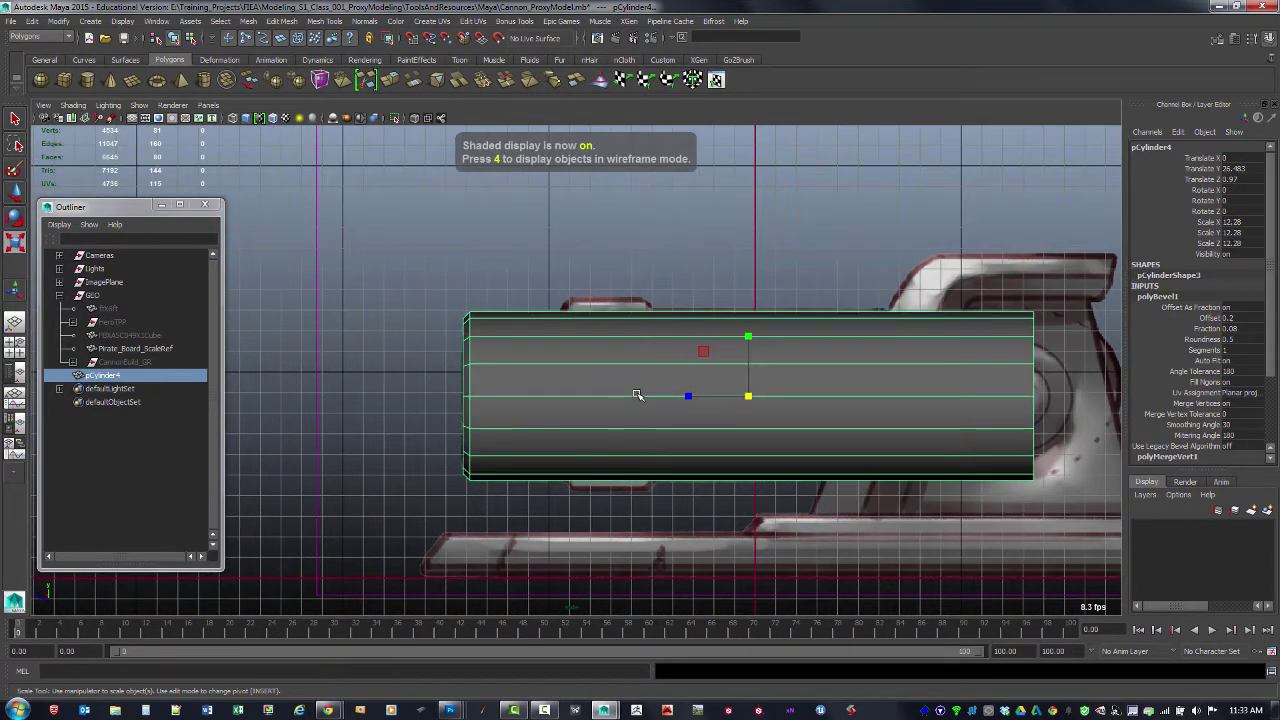
pyautogui.hotkey('alt', 'a')
pyautogui.press('4')
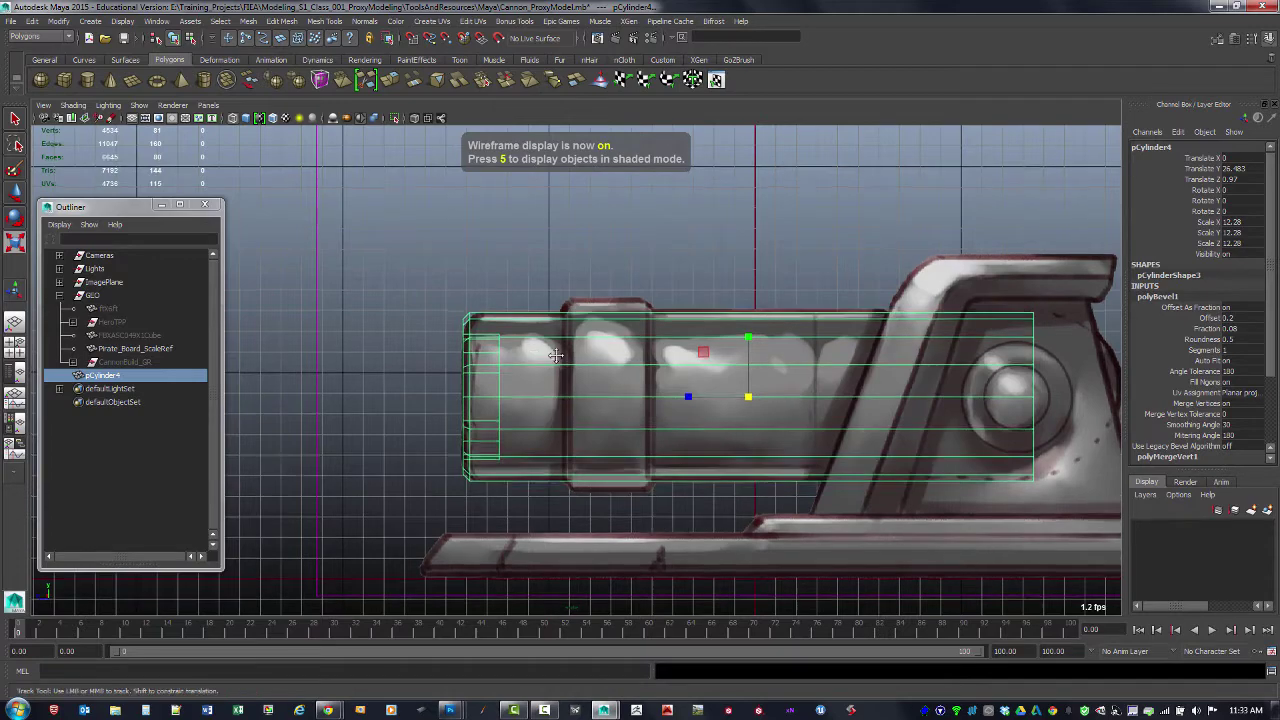
pyautogui.keyDown('alt'); pyautogui.moveTo(547, 393); pyautogui.dragTo(613, 386, button='middle'); pyautogui.keyUp('alt')
pyautogui.keyDown('alt'); pyautogui.moveTo(514, 340); pyautogui.dragTo(910, 448, button='right'); pyautogui.keyUp('alt')
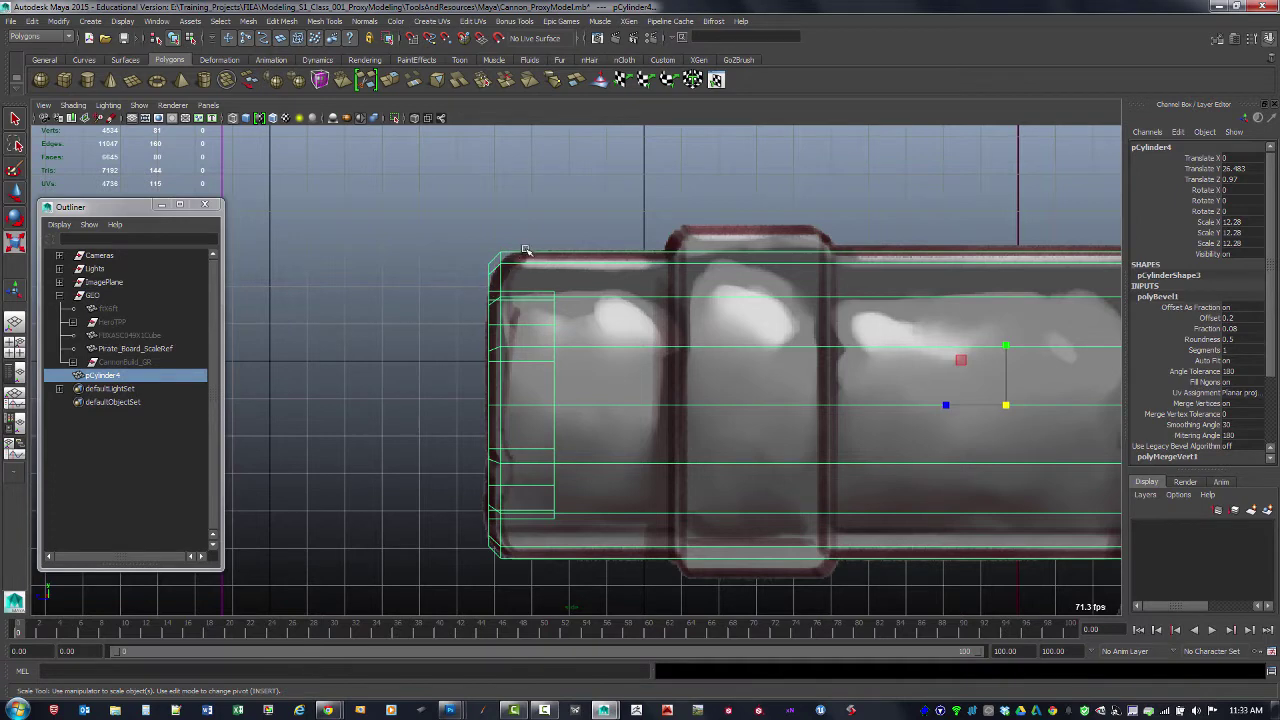
# Step: Set the rim bevel's offset to 3.4, then try adjusting its fraction and undo the fraction change
pyautogui.click(1210, 319)
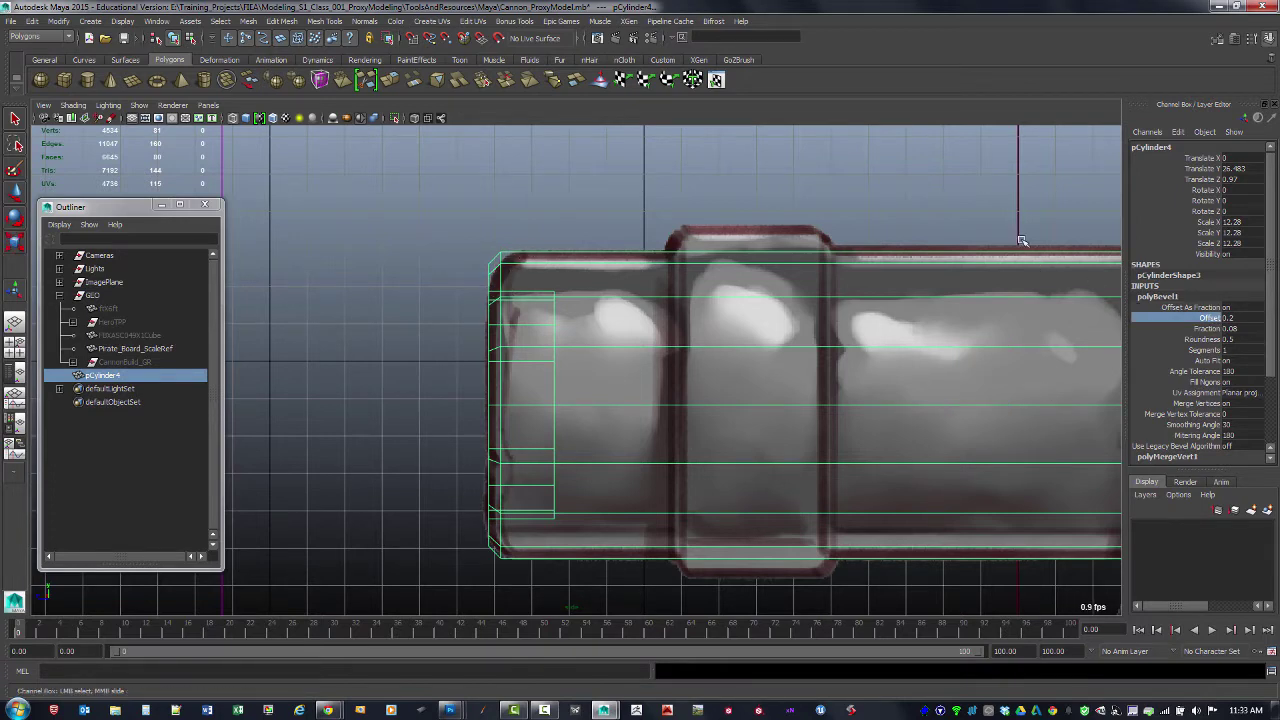
pyautogui.moveTo(975, 213); pyautogui.dragTo(1004, 213, button='middle')
pyautogui.click(1210, 329)
pyautogui.moveTo(963, 206); pyautogui.dragTo(962, 206, button='middle')
pyautogui.hotkey('ctrl', 'z')
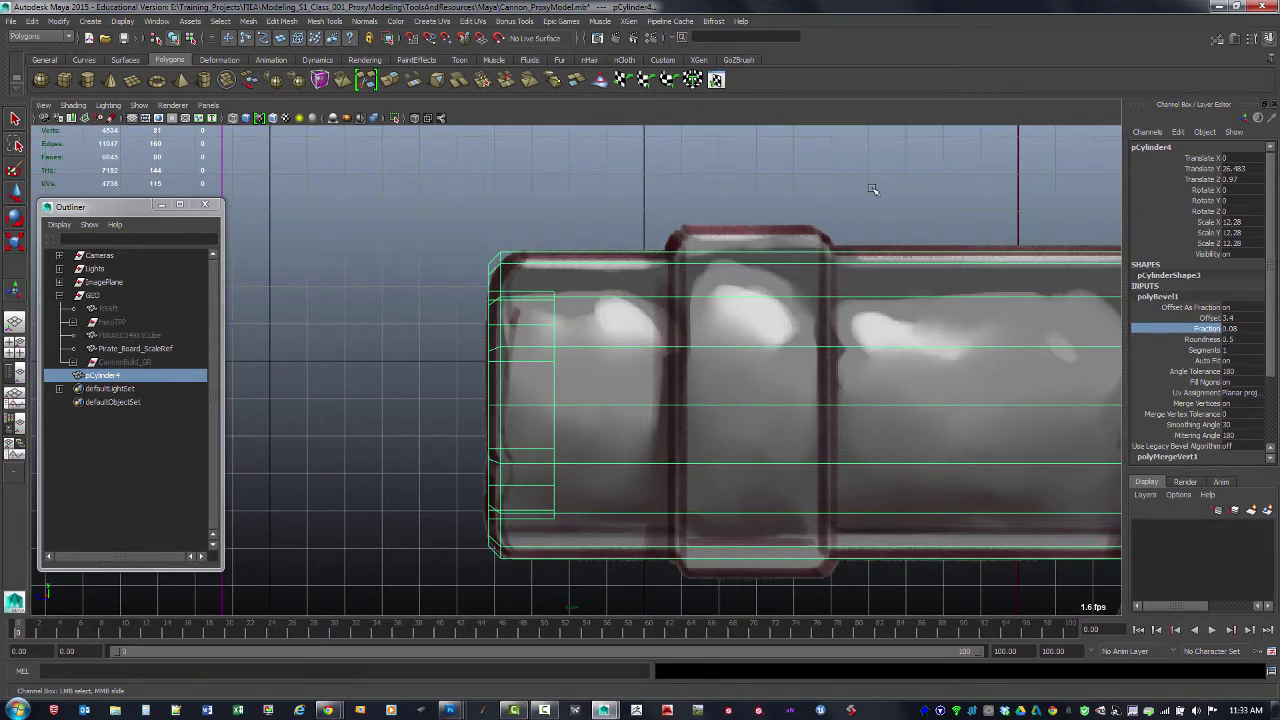
# Step: Set the rim bevel's fraction to 0.2 to match the chamfer in the cannon reference image
pyautogui.moveTo(872, 189); pyautogui.dragTo(878, 191, button='middle')
pyautogui.hotkey('ctrl', 'z')
pyautogui.moveTo(883, 192); pyautogui.dragTo(891, 190, button='middle')
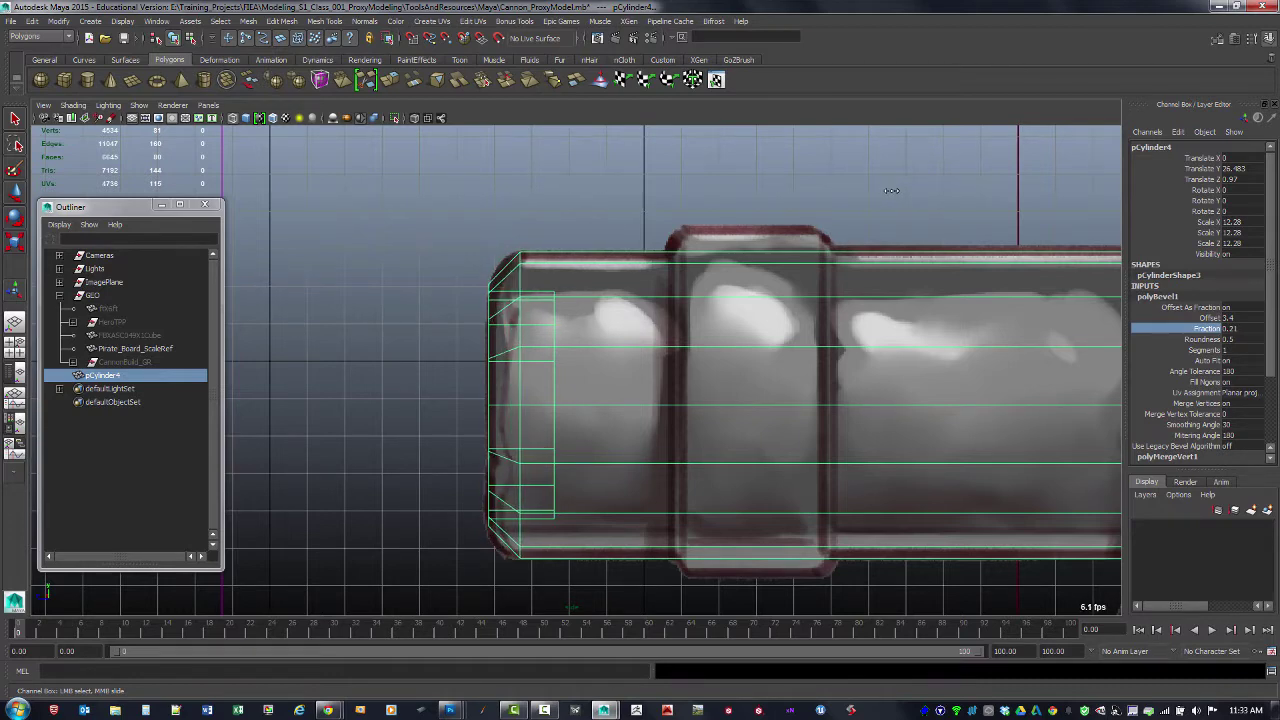
pyautogui.doubleClick(1231, 329)
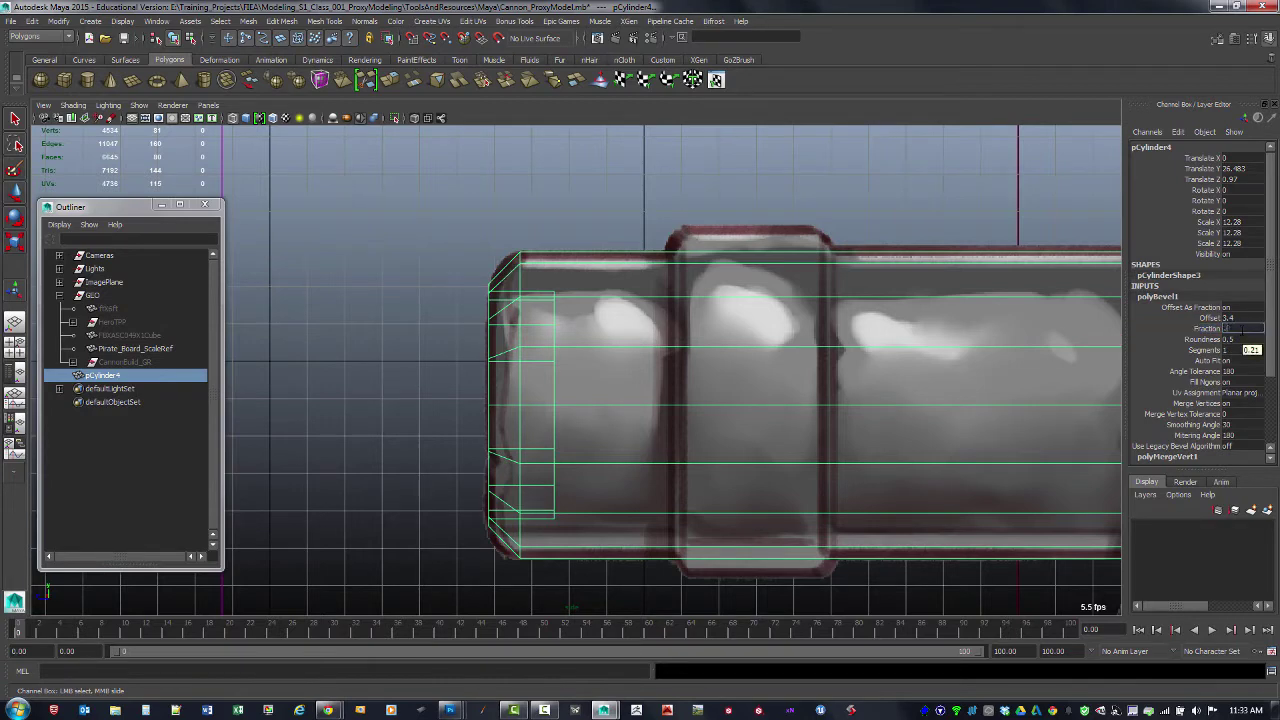
pyautogui.press('Return')
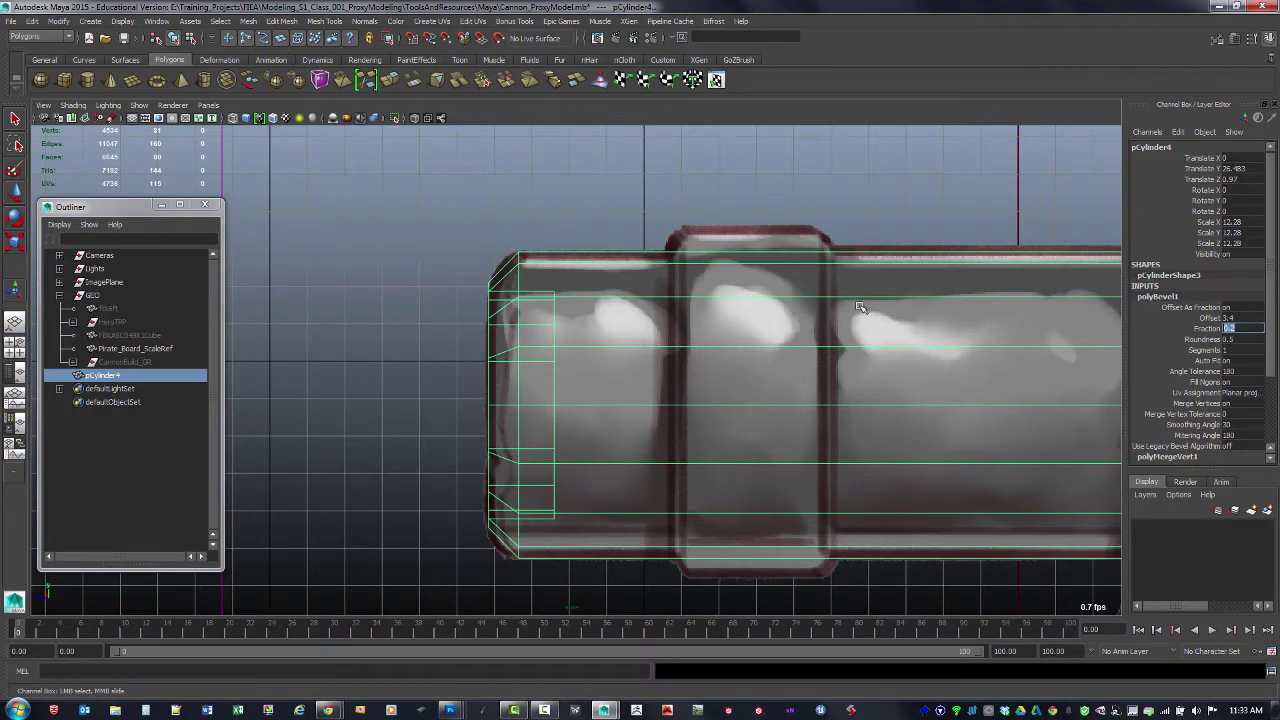
# Step: Examine the bevelled muzzle in the perspective view, checking its shading with the cylinder both selected and deselected
pyautogui.keyDown('alt'); pyautogui.moveTo(880, 293); pyautogui.dragTo(808, 286, button='middle'); pyautogui.keyUp('alt')
pyautogui.press('space')
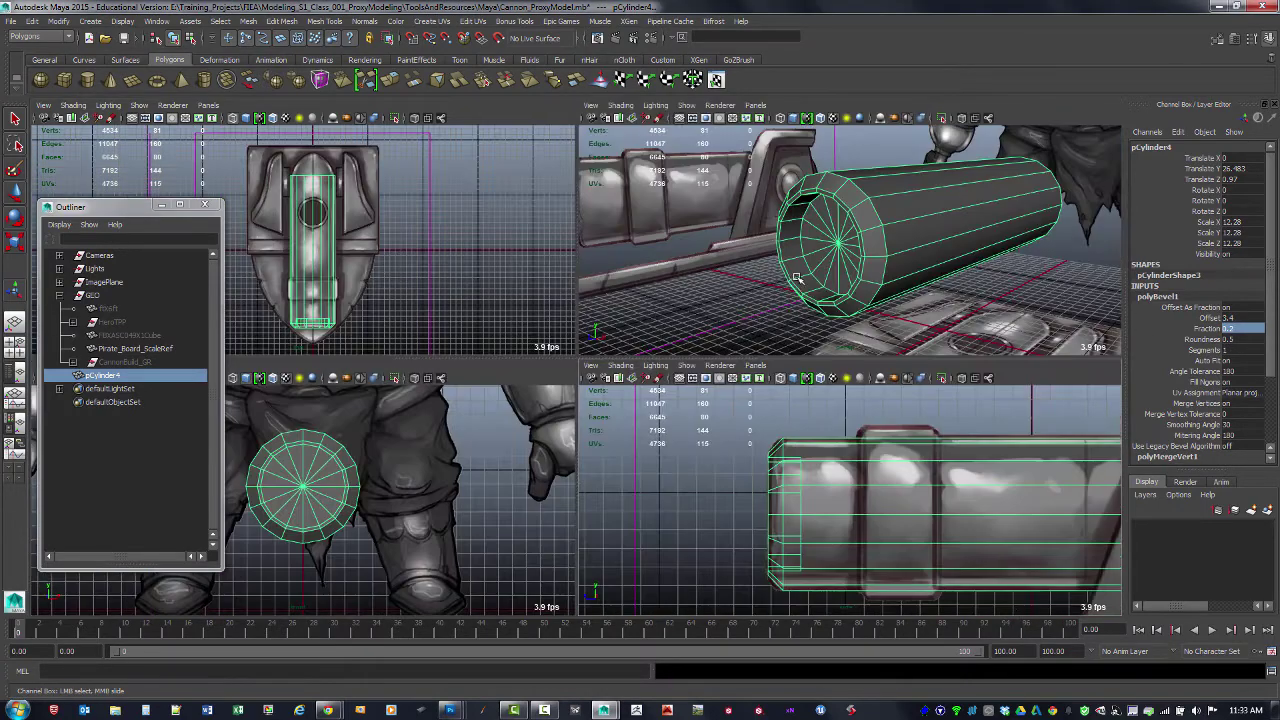
pyautogui.press('space')
pyautogui.keyDown('alt'); pyautogui.moveTo(803, 304); pyautogui.dragTo(749, 306, button='right'); pyautogui.keyUp('alt')
pyautogui.keyDown('alt'); pyautogui.moveTo(749, 306); pyautogui.dragTo(663, 274); pyautogui.keyUp('alt')
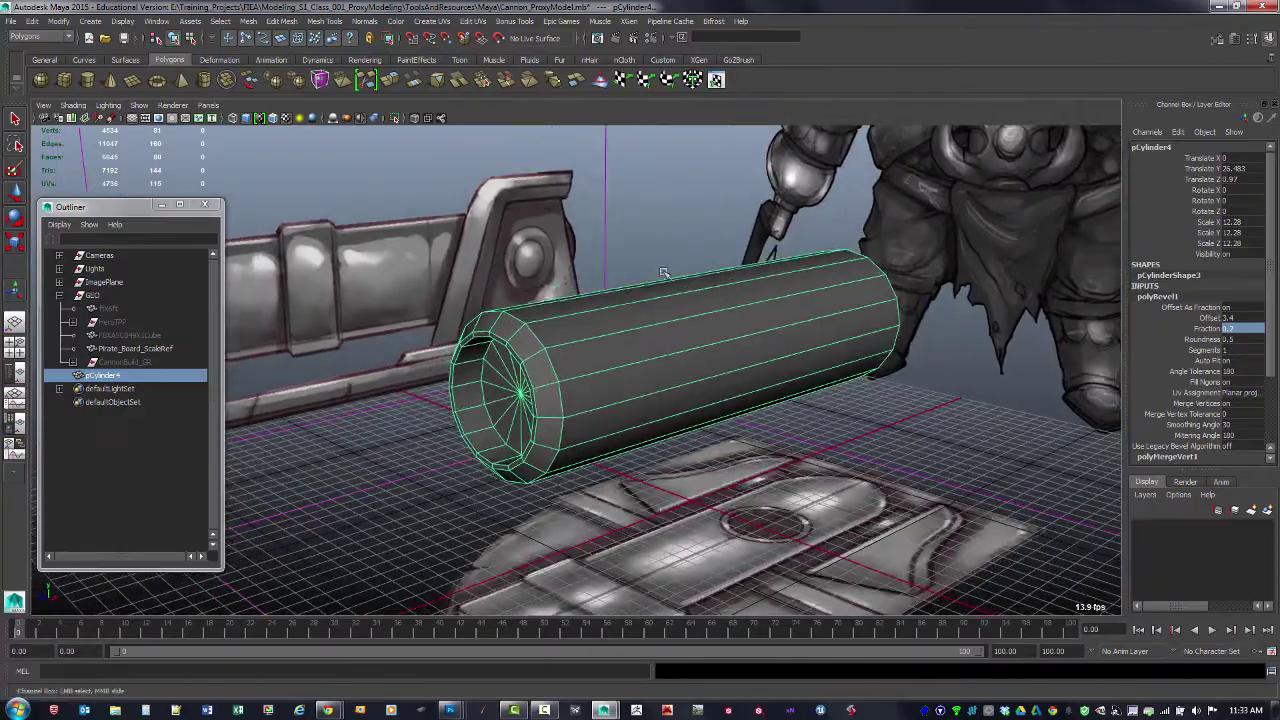
pyautogui.click(669, 250)
pyautogui.keyDown('alt'); pyautogui.moveTo(649, 322); pyautogui.dragTo(680, 320); pyautogui.keyUp('alt')
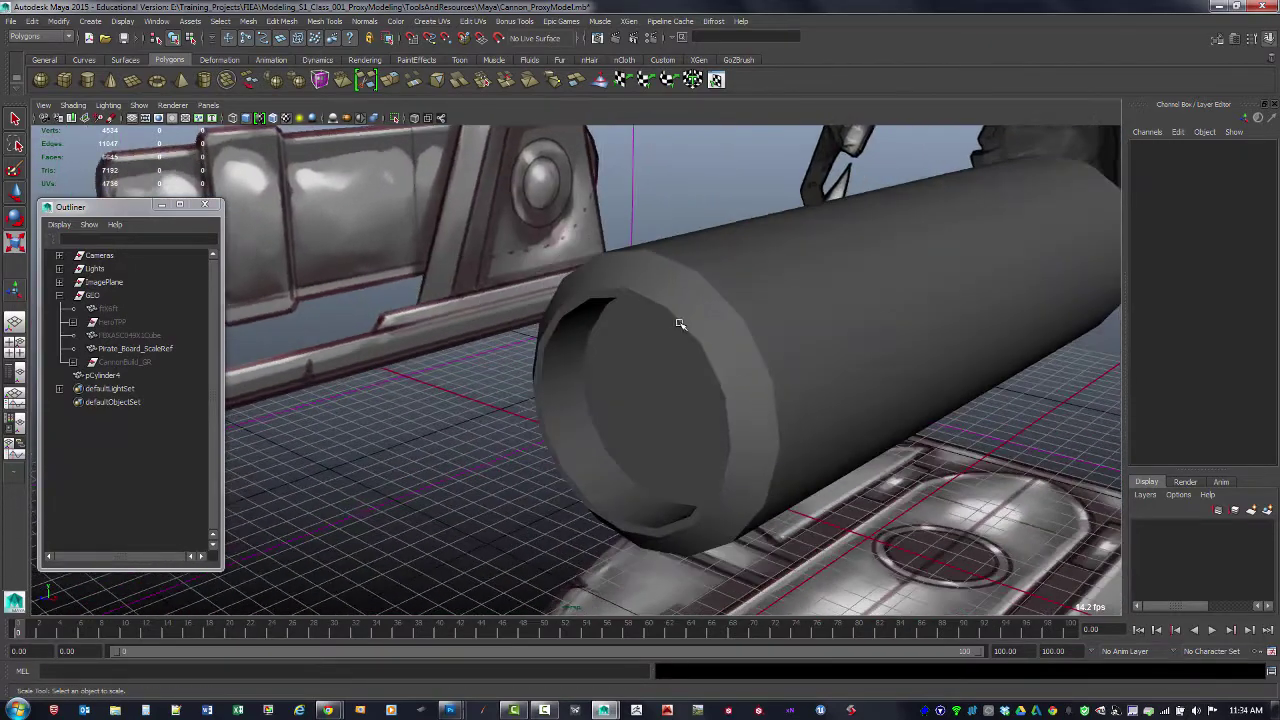
pyautogui.click(735, 318)
pyautogui.click(689, 210)
pyautogui.click(704, 233)
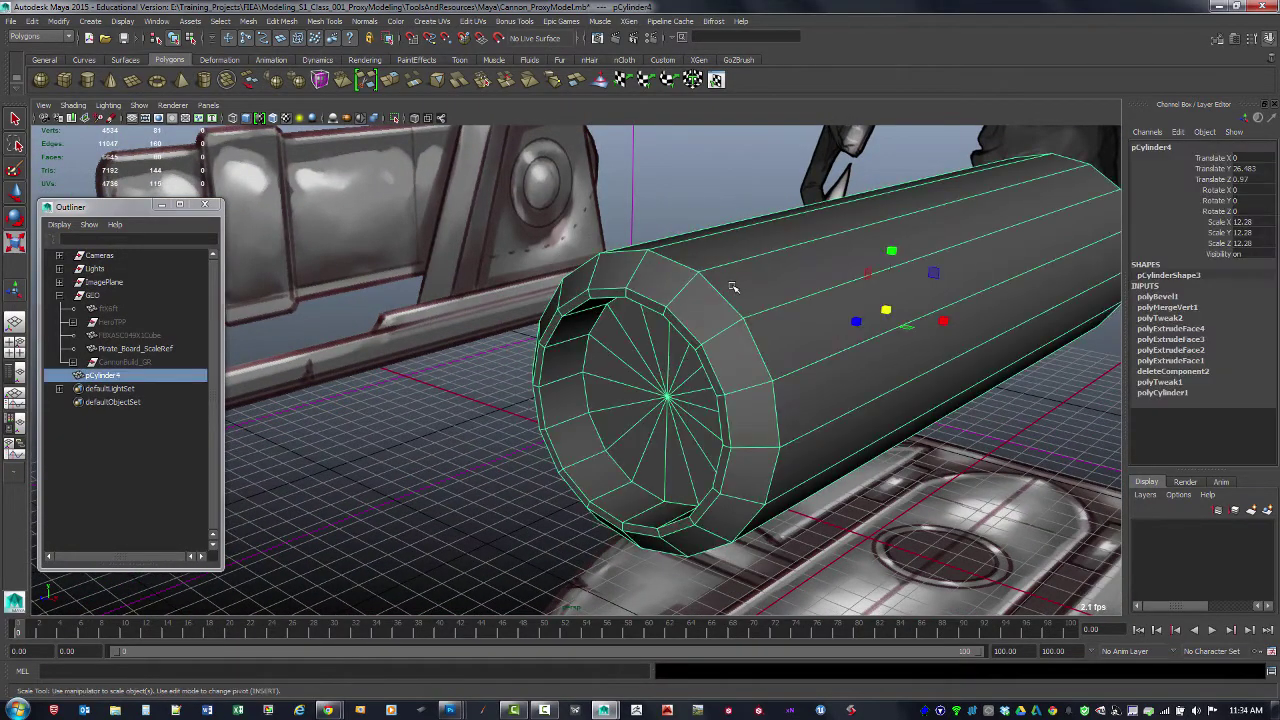
pyautogui.keyDown('alt'); pyautogui.moveTo(760, 349); pyautogui.dragTo(718, 345); pyautogui.keyUp('alt')
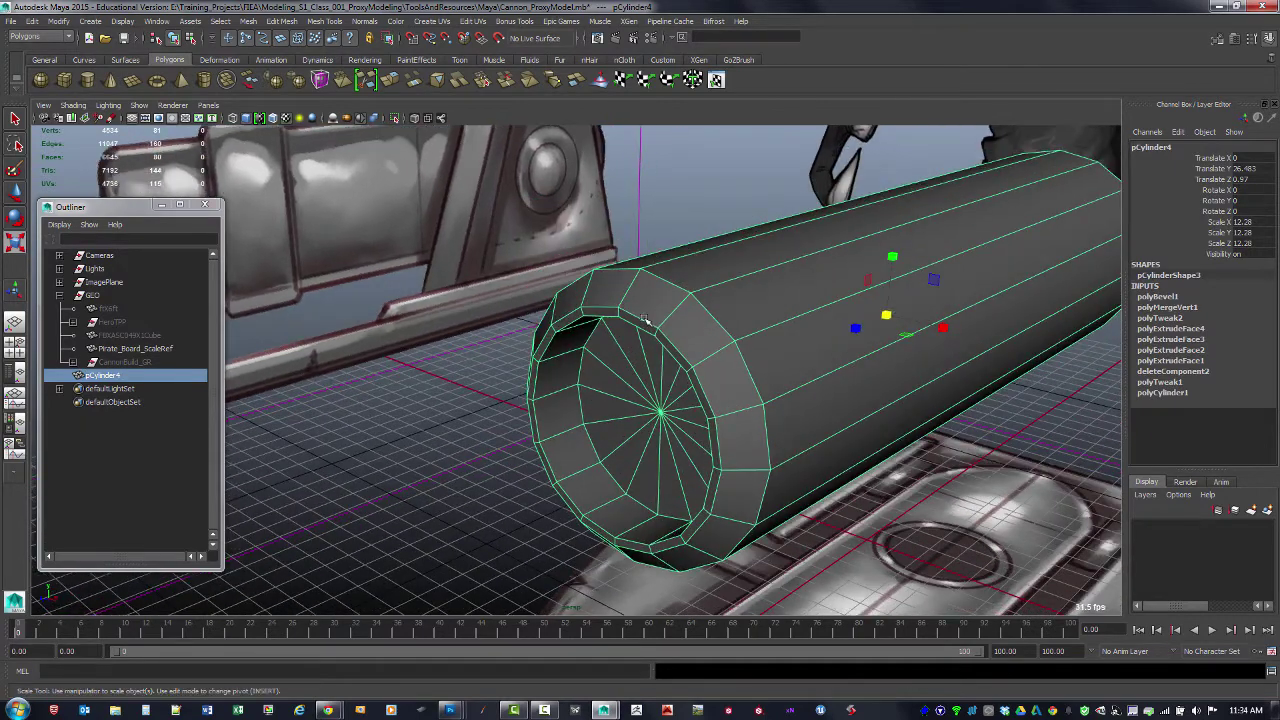
pyautogui.click(689, 227)
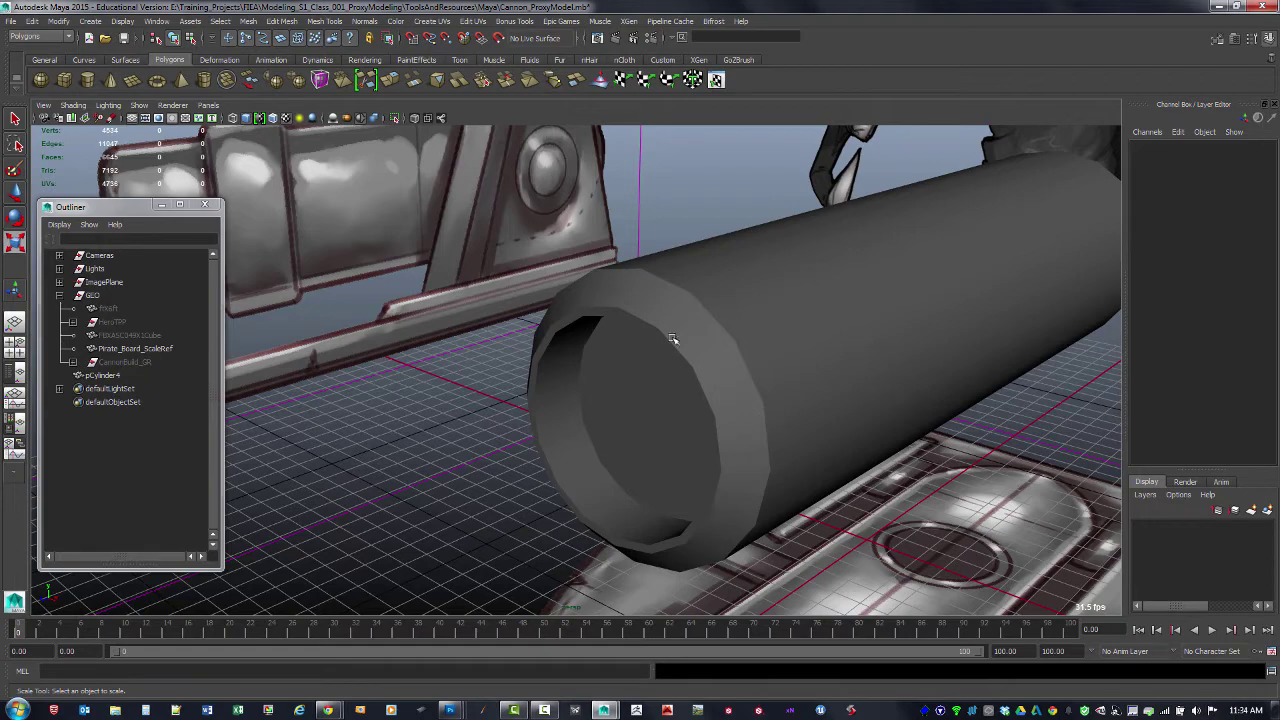
pyautogui.keyDown('alt'); pyautogui.moveTo(670, 333); pyautogui.dragTo(688, 327); pyautogui.keyUp('alt')
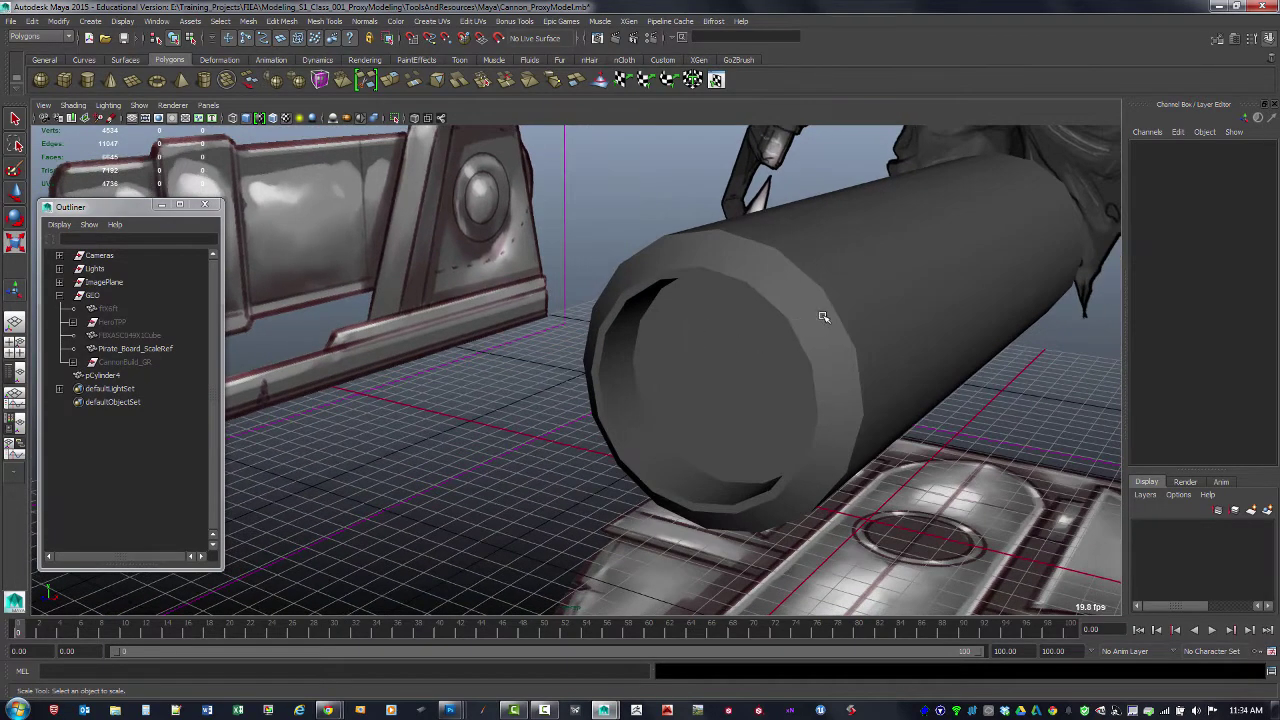
pyautogui.keyDown('alt'); pyautogui.moveTo(845, 325); pyautogui.dragTo(826, 329); pyautogui.keyUp('alt')
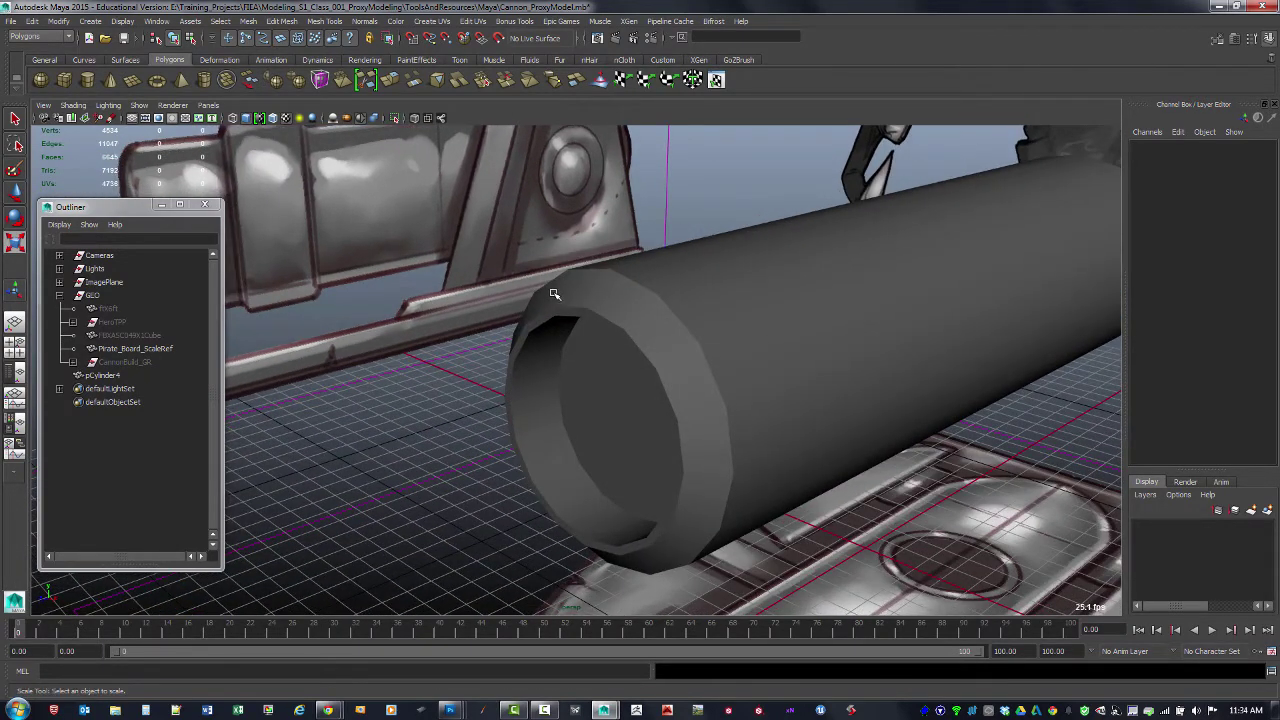
# Step: Soften the edge loop where the rim bevel meets the barrel and return the cylinder to object mode
pyautogui.click(697, 343)
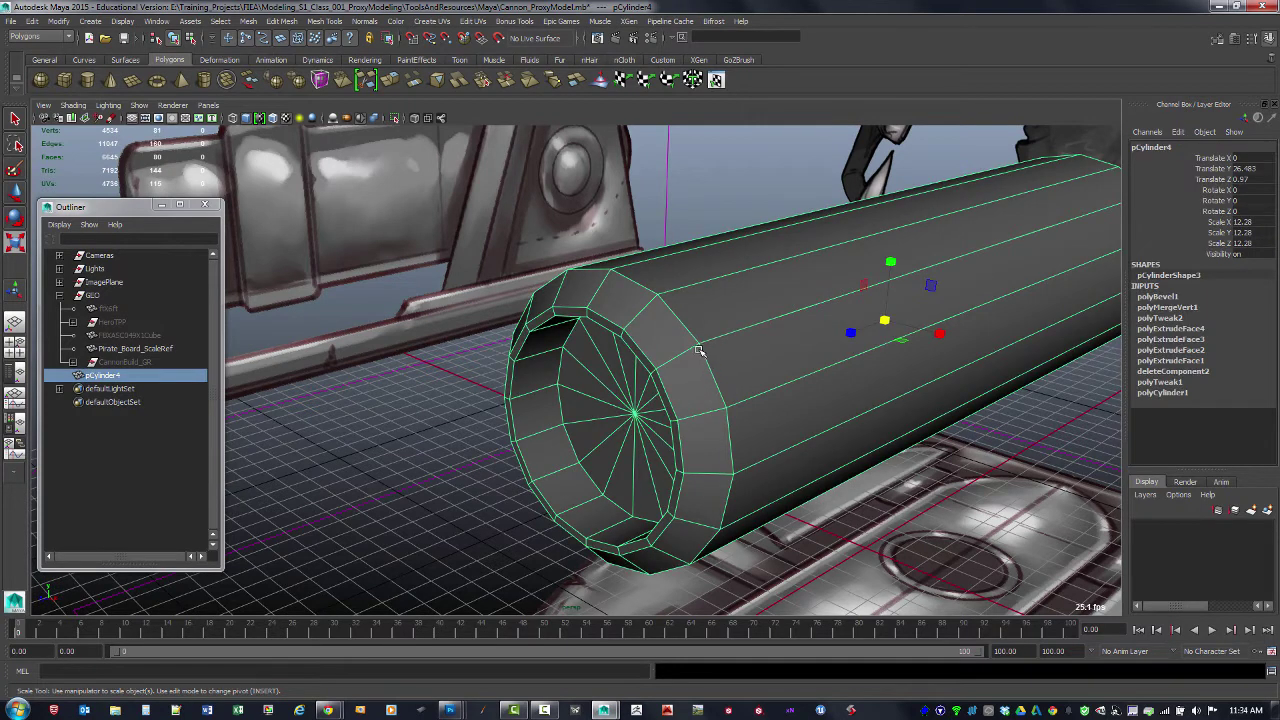
pyautogui.press('F10')
pyautogui.doubleClick(681, 321)
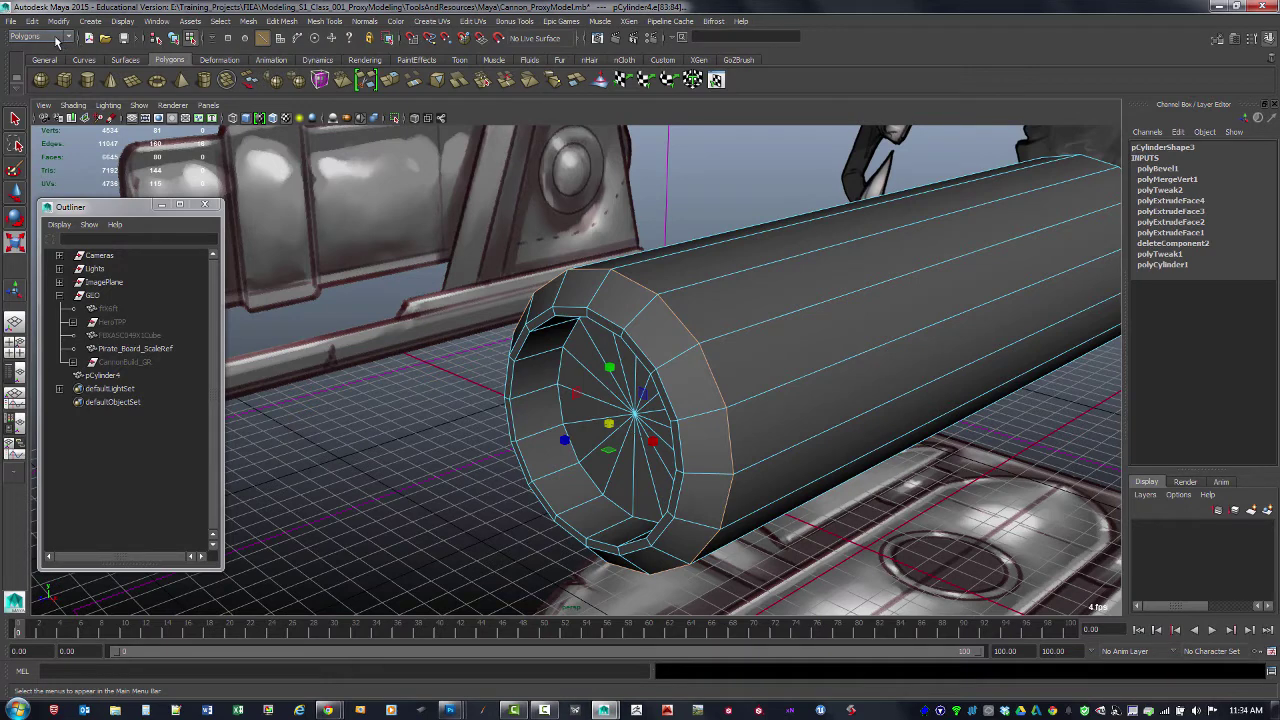
pyautogui.click(365, 21)
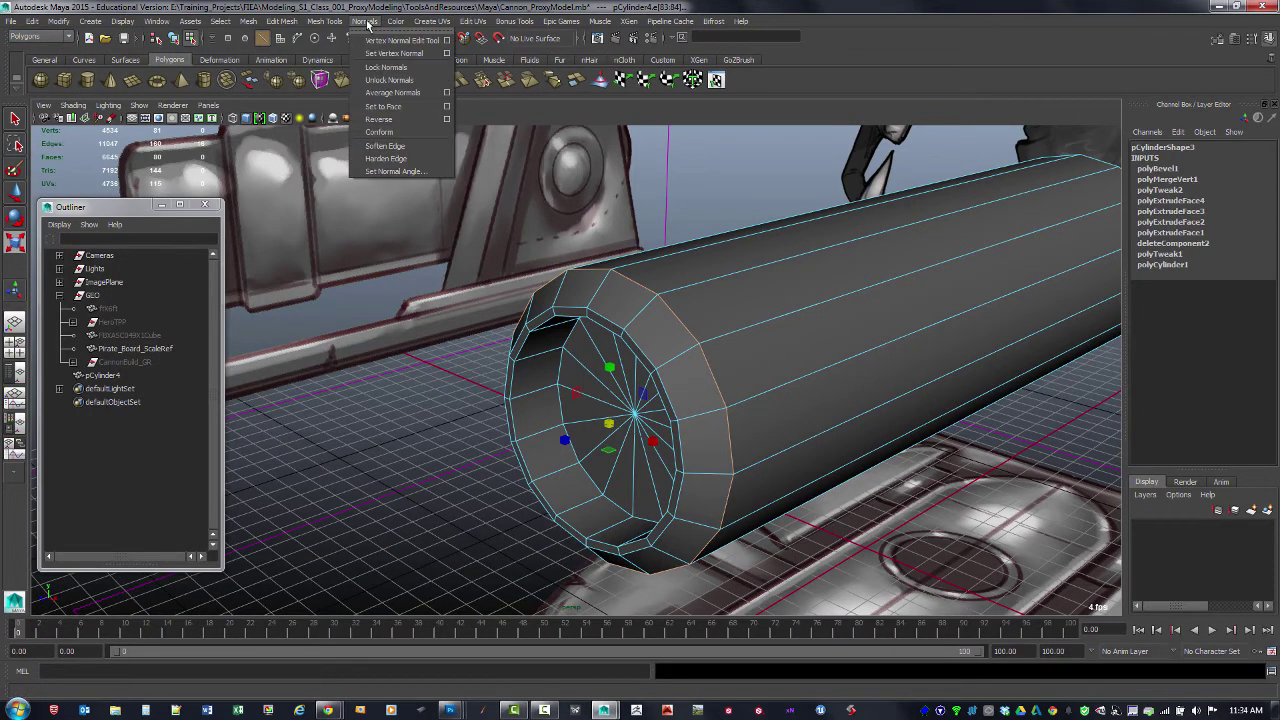
pyautogui.click(397, 147)
pyautogui.click(734, 207)
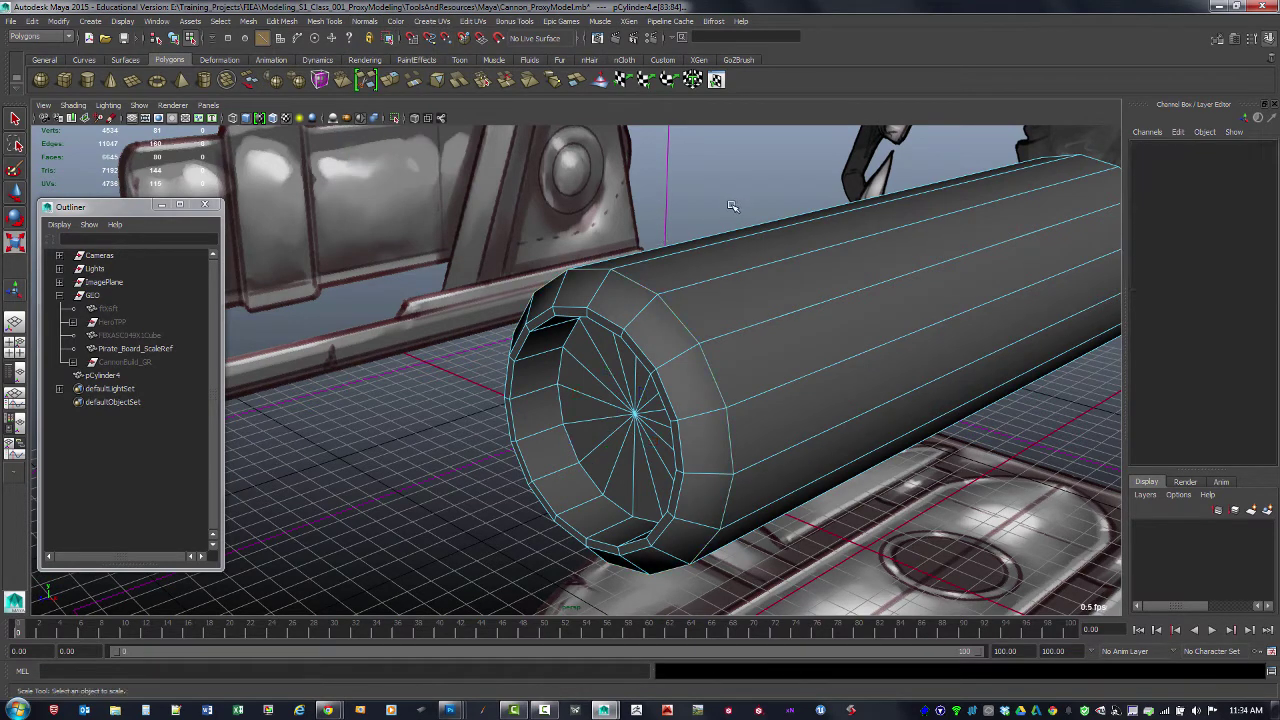
pyautogui.press('F8')
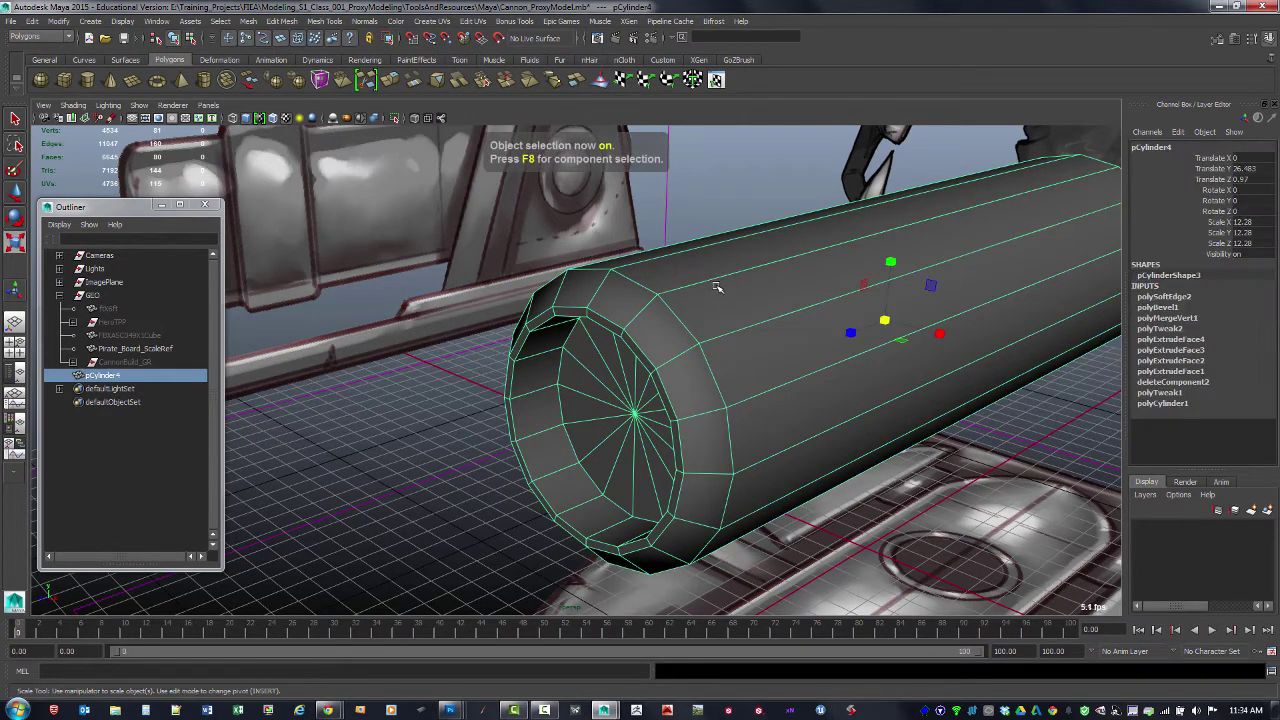
pyautogui.click(705, 212)
pyautogui.keyDown('alt'); pyautogui.moveTo(860, 277); pyautogui.dragTo(730, 328); pyautogui.keyUp('alt')
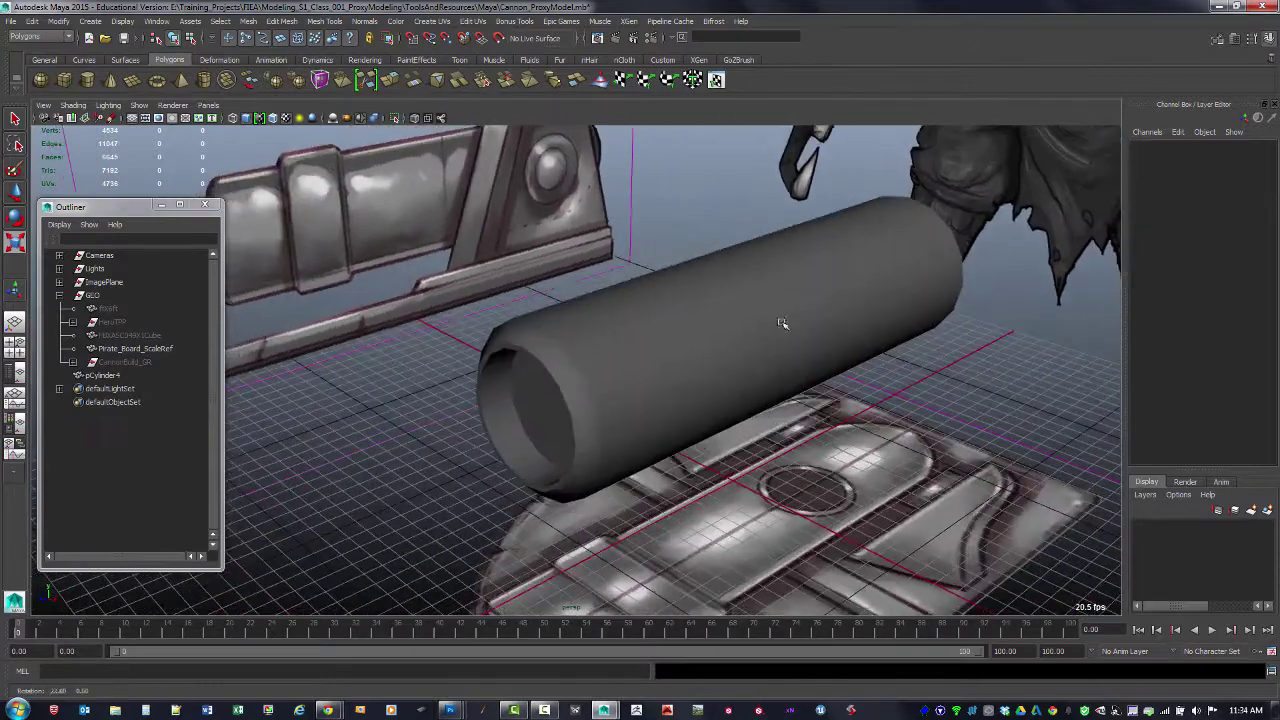
# Step: Delete the construction history of the cannon cylinder
pyautogui.click(701, 320)
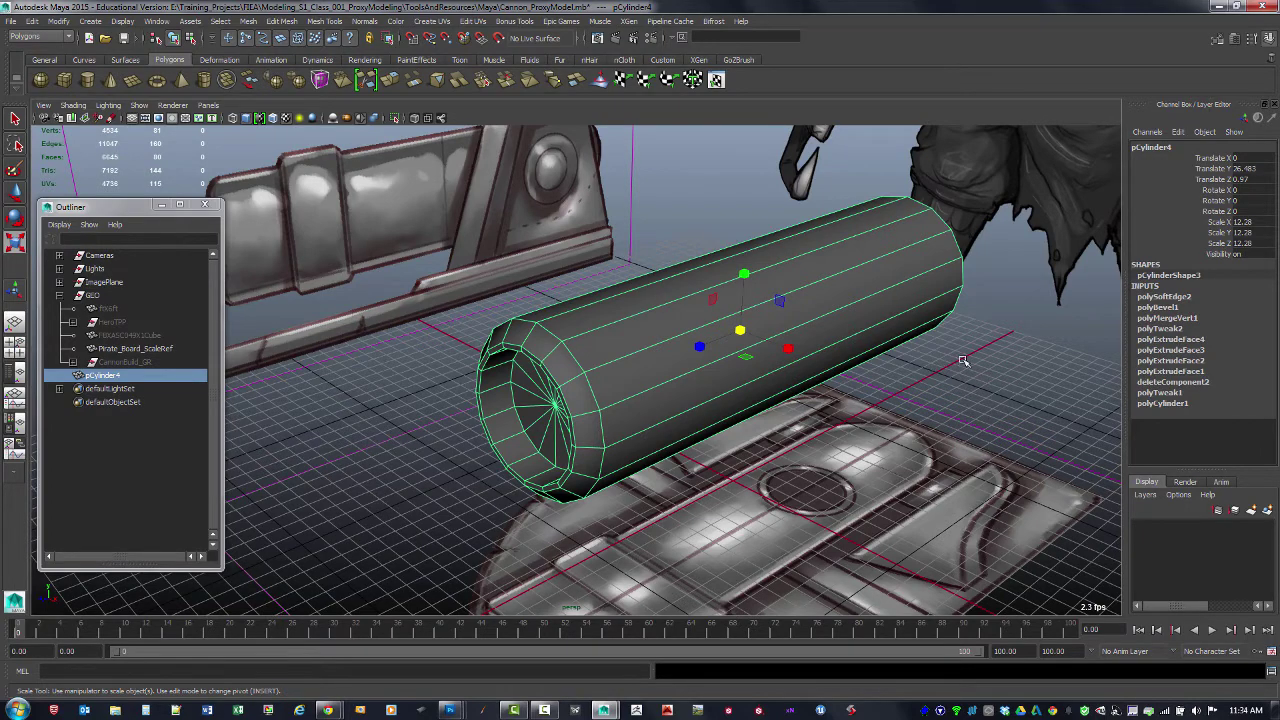
pyautogui.keyDown('alt'); pyautogui.moveTo(976, 346); pyautogui.dragTo(951, 351, button='middle'); pyautogui.keyUp('alt')
pyautogui.keyDown('alt'); pyautogui.moveTo(930, 352); pyautogui.dragTo(909, 360); pyautogui.keyUp('alt')
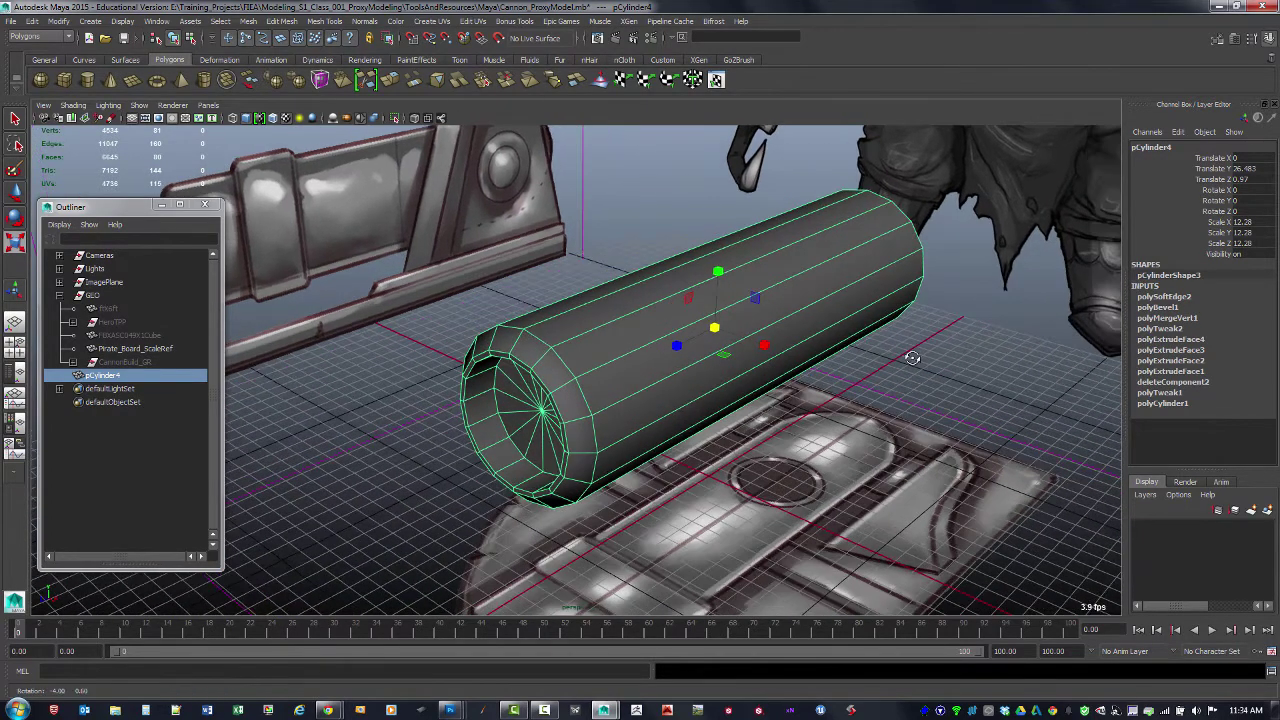
pyautogui.click(33, 21)
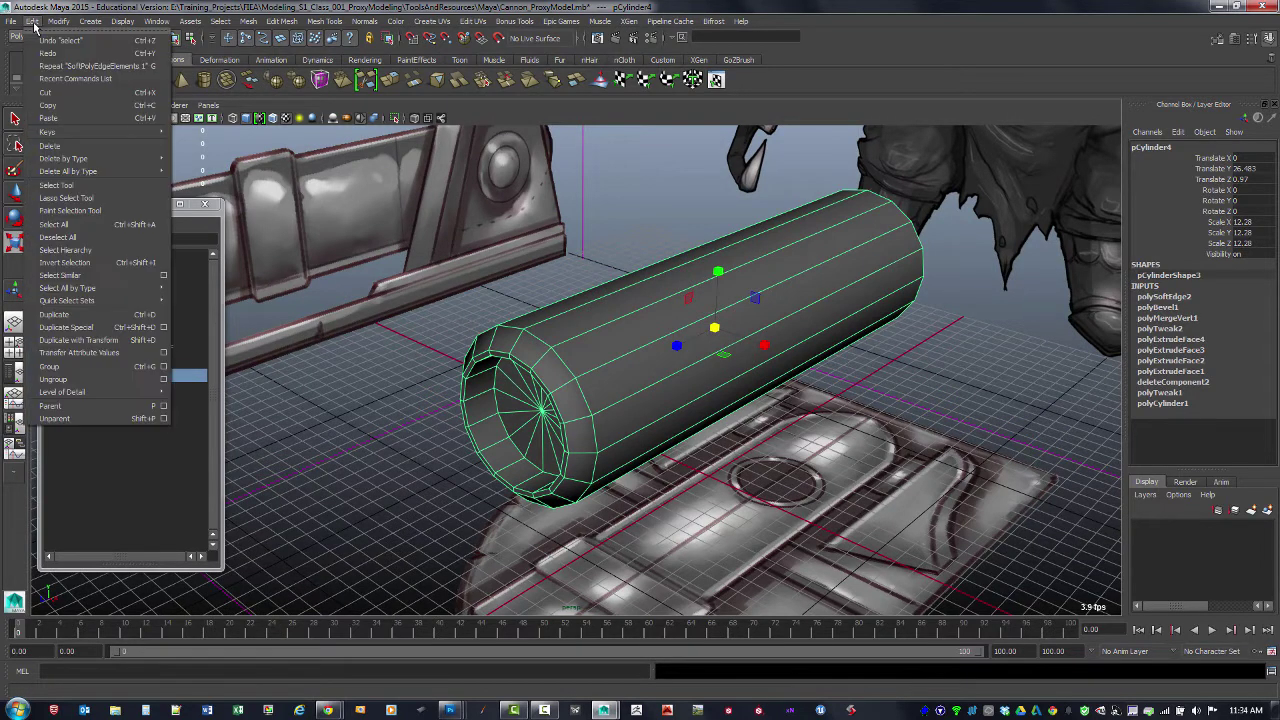
pyautogui.moveTo(100, 158)
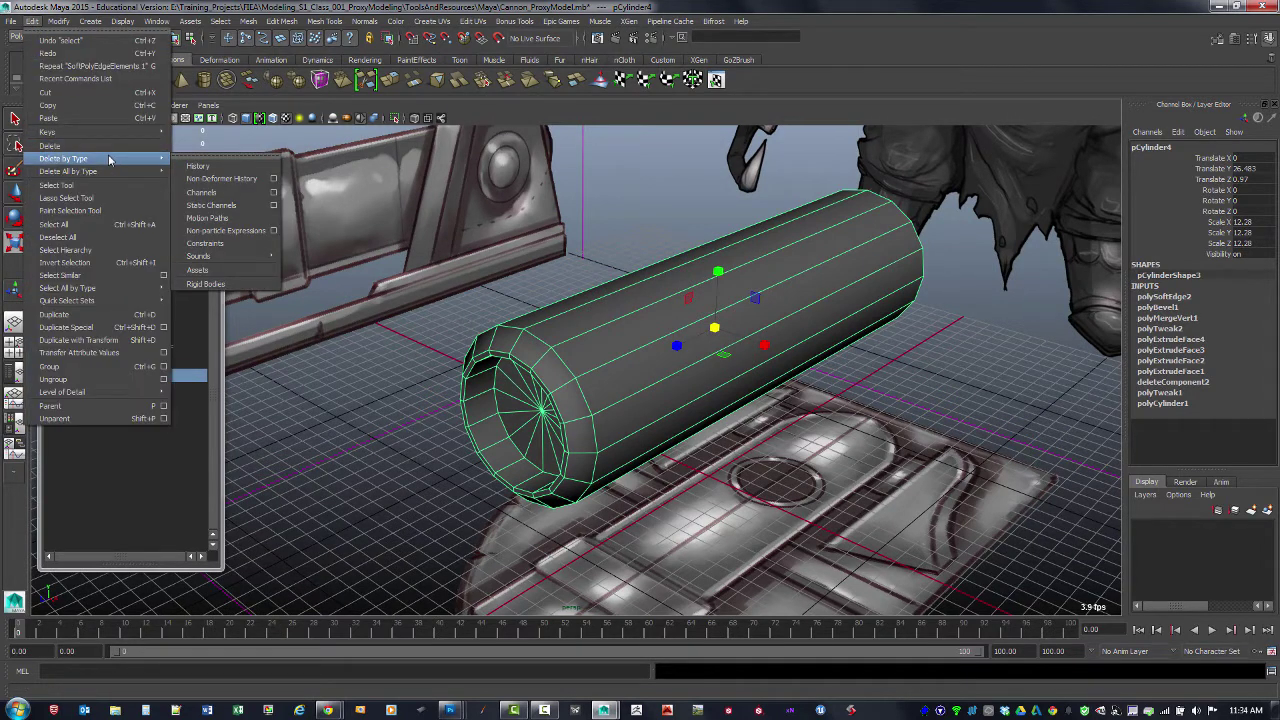
pyautogui.click(219, 172)
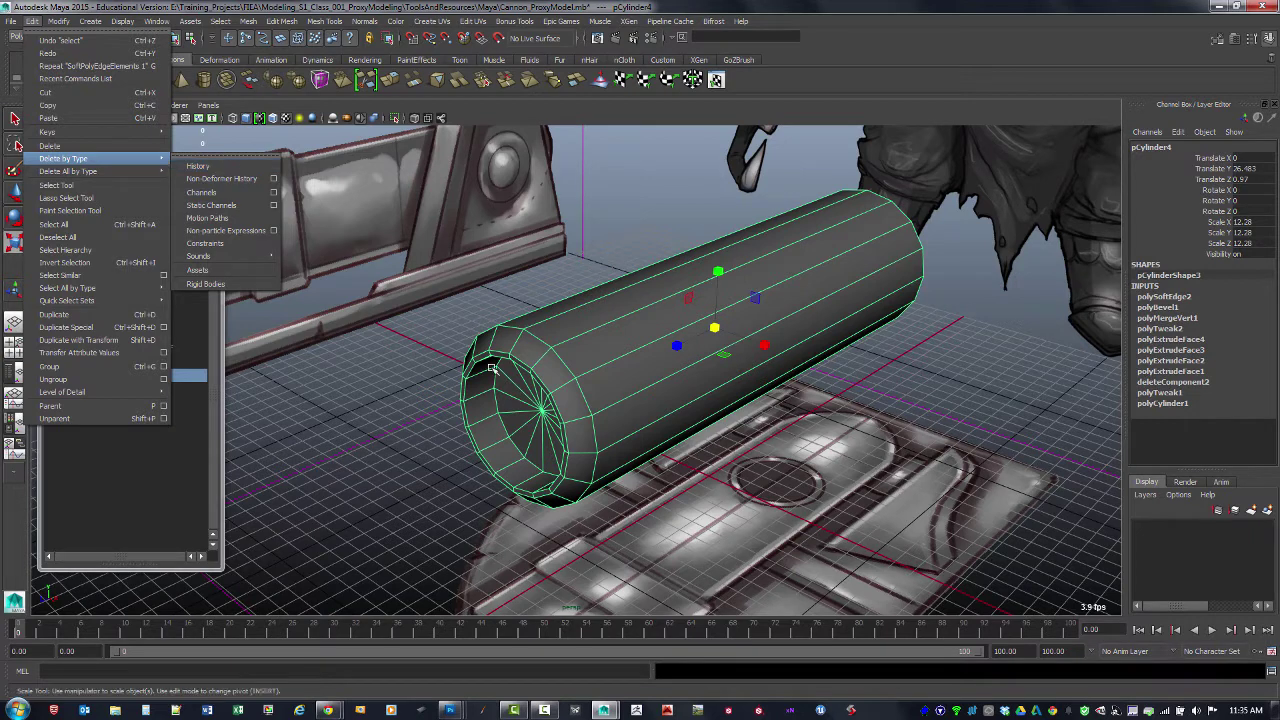
pyautogui.click(445, 382)
pyautogui.click(603, 353)
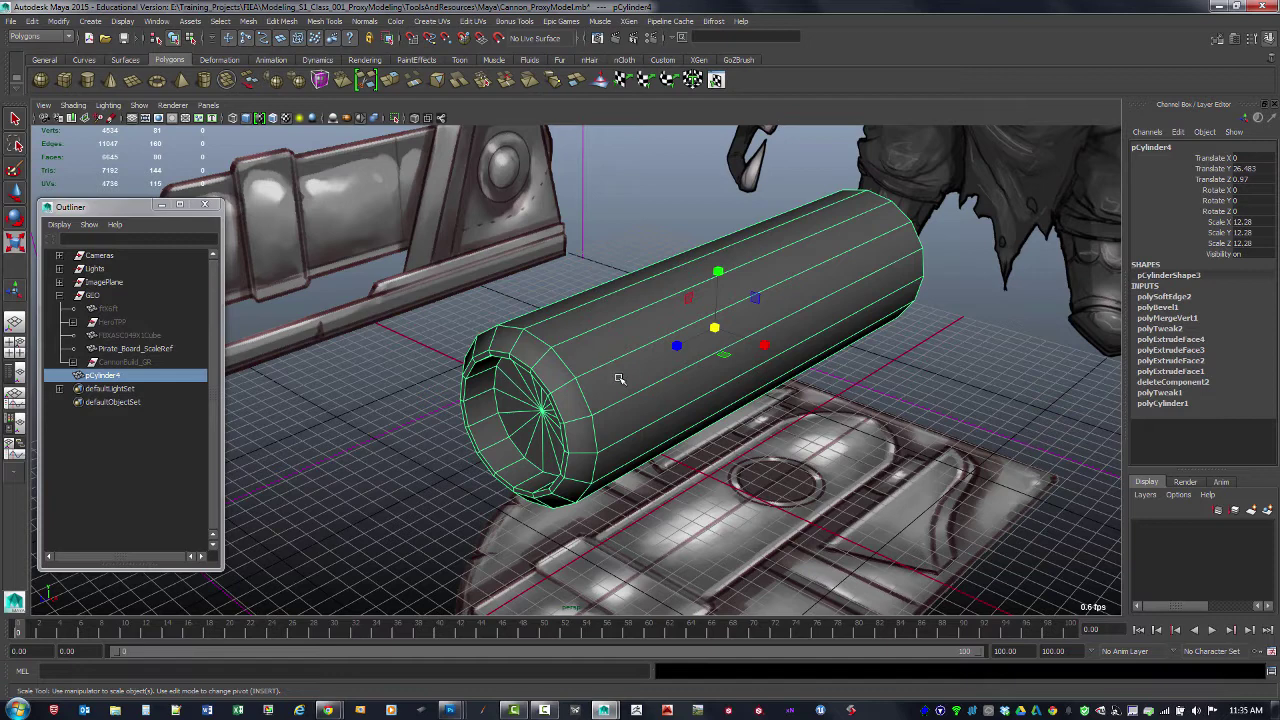
pyautogui.hotkey('alt', 'shift', 'd')
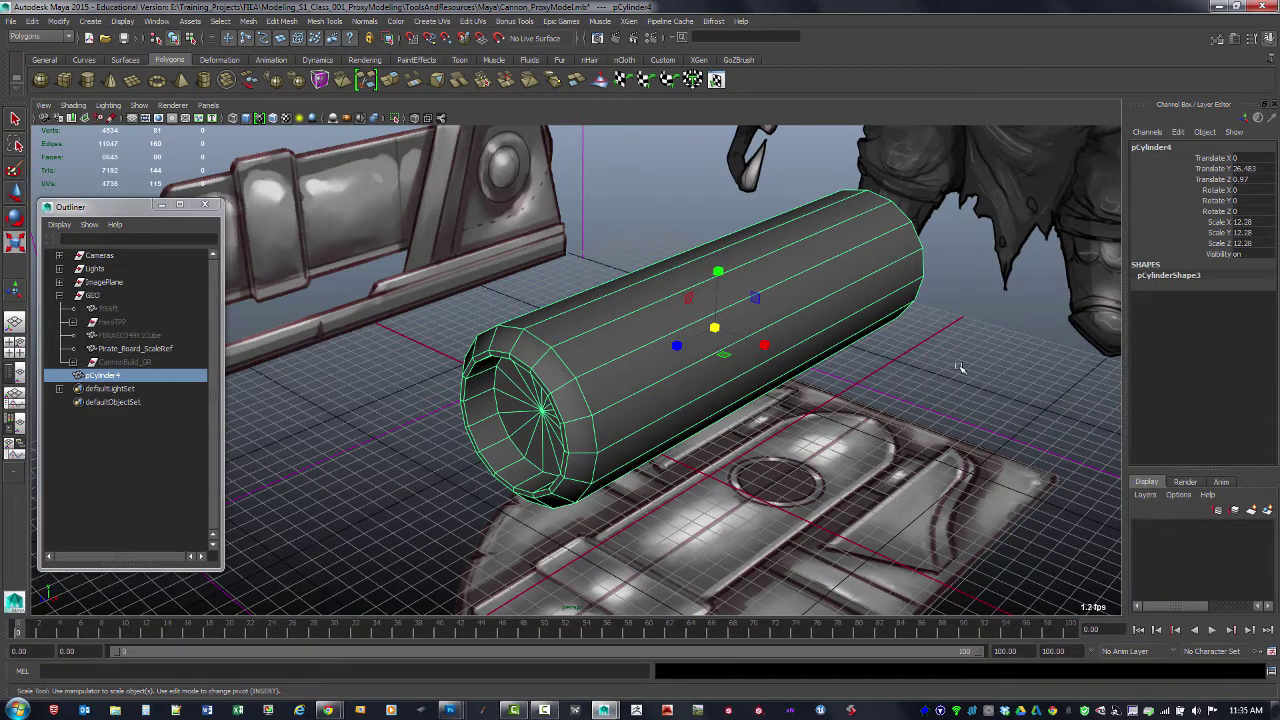
# Step: Examine the finished cannon barrel from the muzzle, side and open rear end, with and without its wireframe
pyautogui.click(932, 340)
pyautogui.click(783, 313)
pyautogui.keyDown('alt'); pyautogui.moveTo(855, 370); pyautogui.dragTo(757, 349); pyautogui.keyUp('alt')
pyautogui.click(851, 388)
pyautogui.click(757, 349)
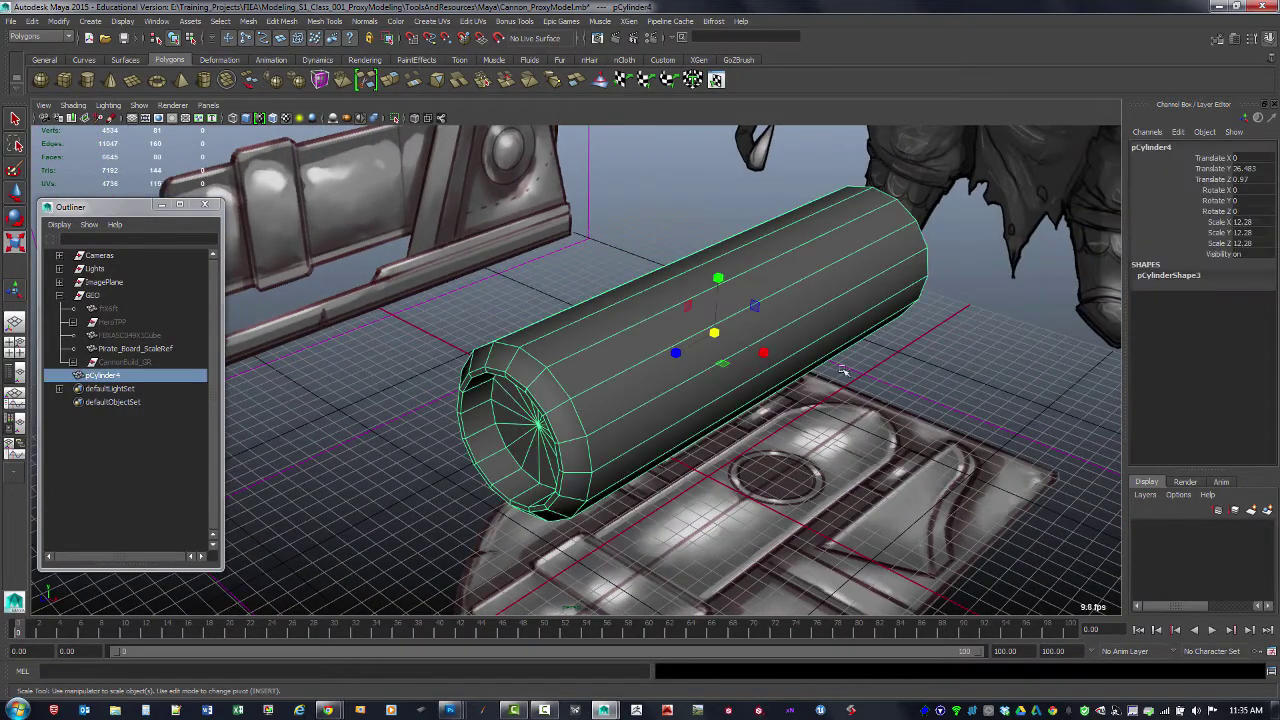
pyautogui.click(897, 363)
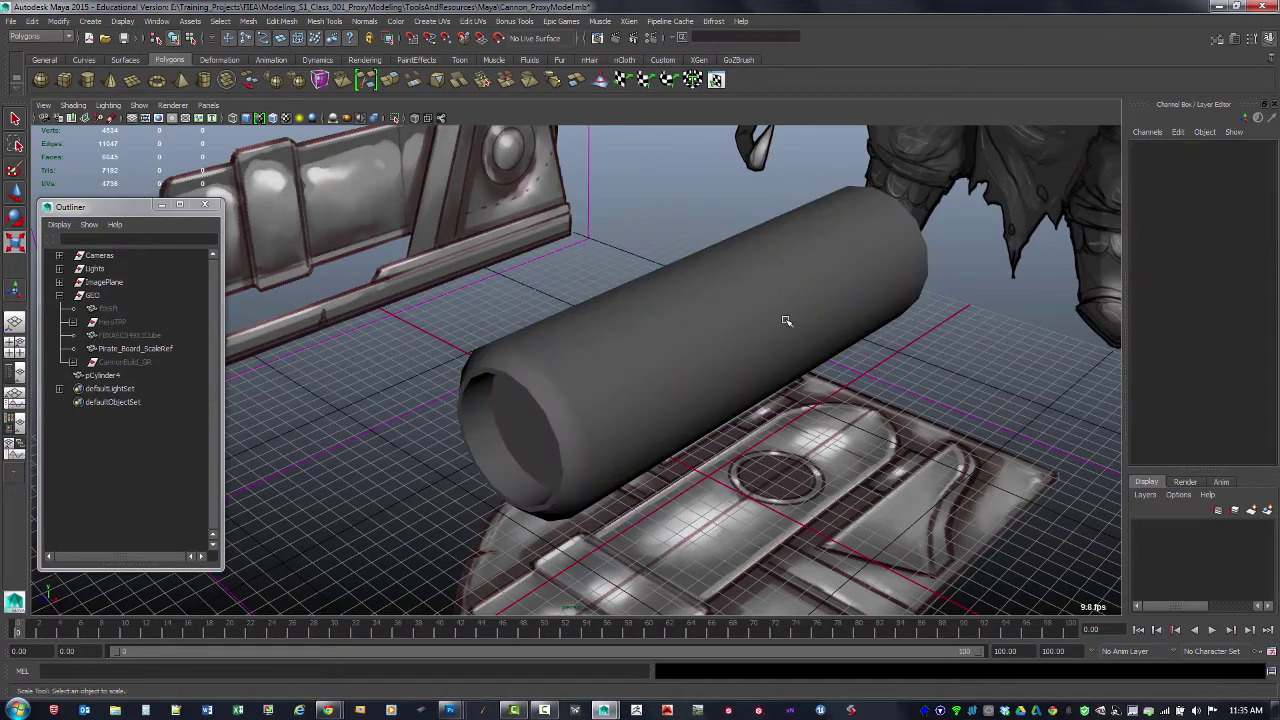
pyautogui.click(757, 305)
pyautogui.click(908, 341)
pyautogui.keyDown('alt'); pyautogui.moveTo(908, 341); pyautogui.dragTo(800, 333); pyautogui.keyUp('alt')
pyautogui.click(800, 333)
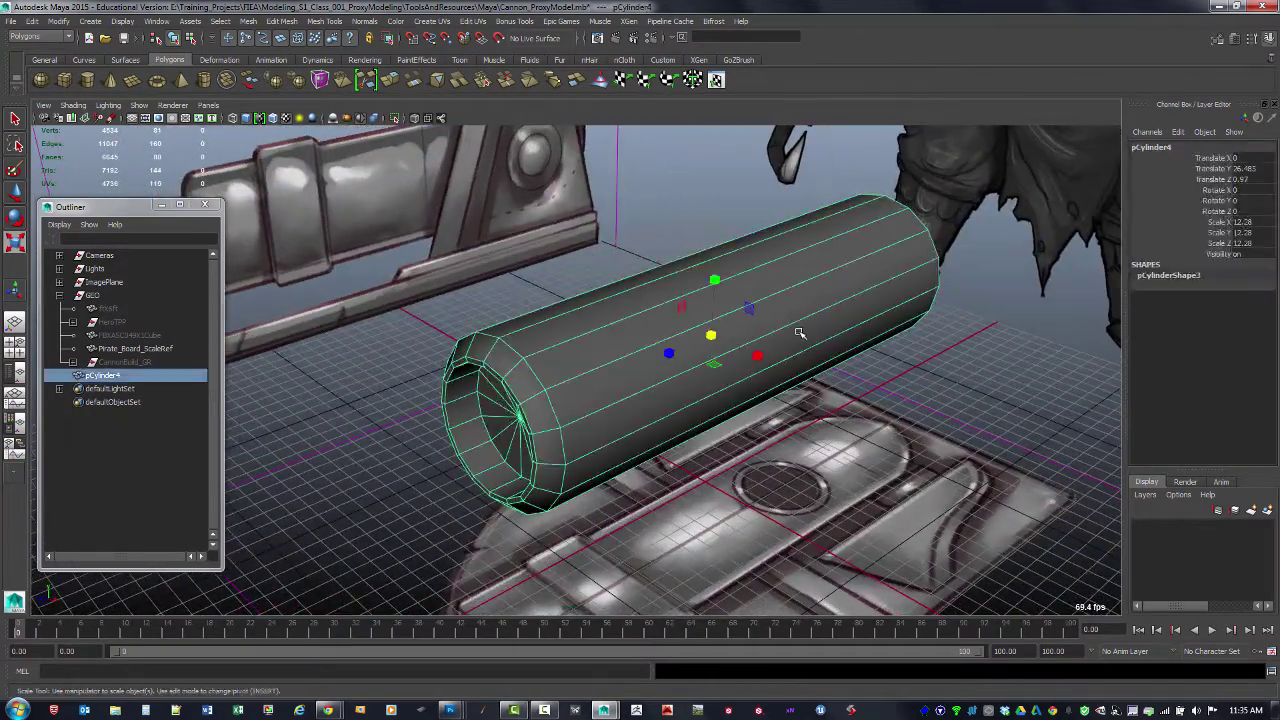
pyautogui.click(933, 361)
pyautogui.keyDown('alt'); pyautogui.moveTo(931, 363); pyautogui.dragTo(757, 371); pyautogui.keyUp('alt')
pyautogui.click(716, 376)
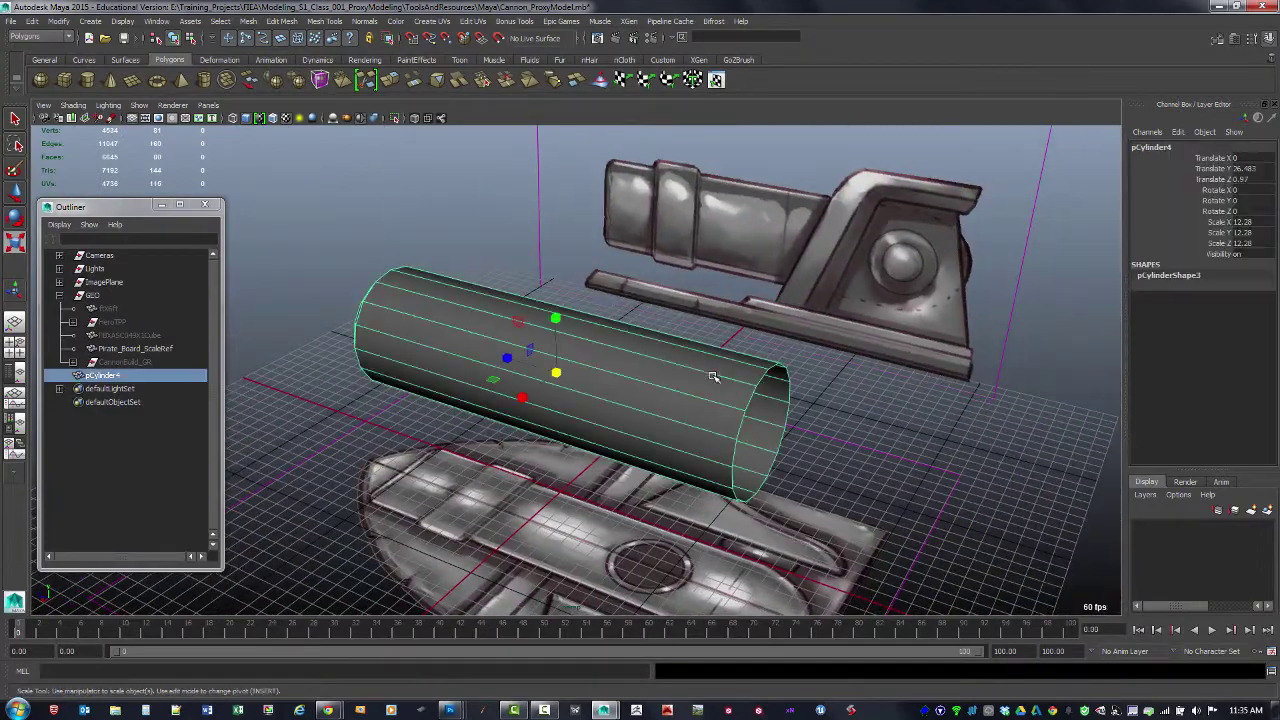
pyautogui.keyDown('alt'); pyautogui.moveTo(790, 428); pyautogui.dragTo(771, 374); pyautogui.keyUp('alt')
pyautogui.click(800, 395)
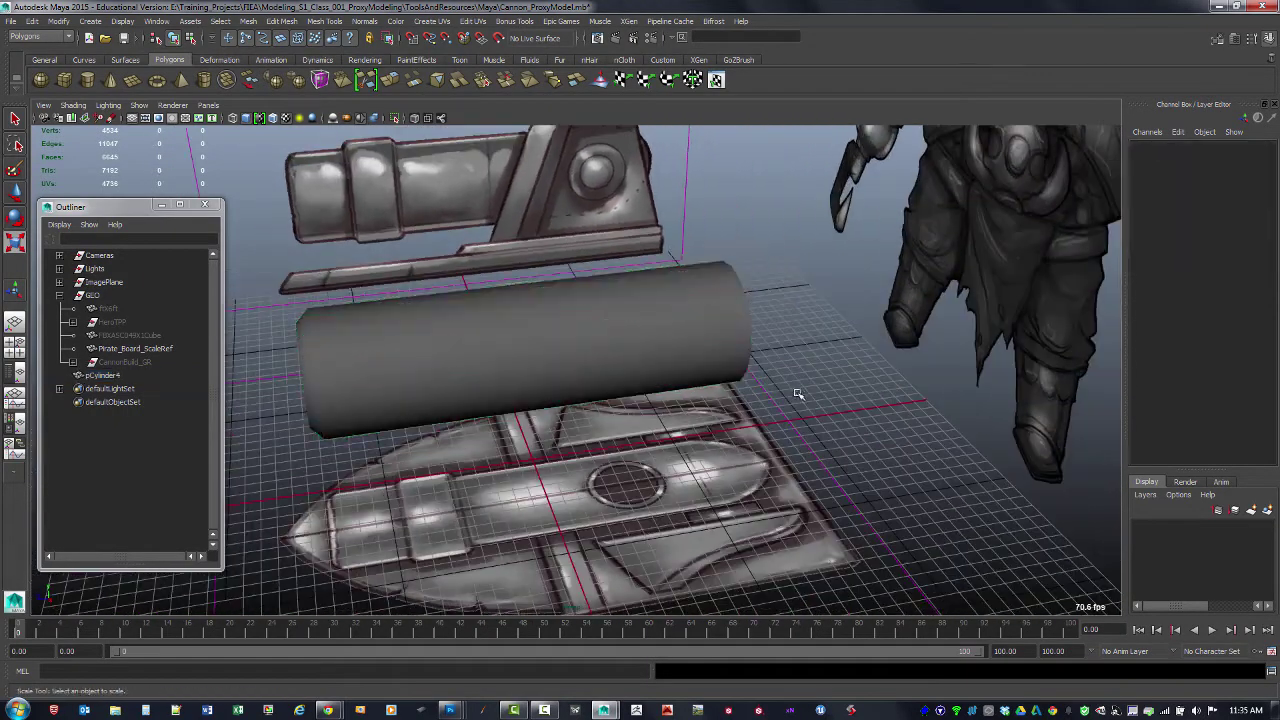
pyautogui.keyDown('alt'); pyautogui.moveTo(674, 374); pyautogui.dragTo(730, 367); pyautogui.keyUp('alt')
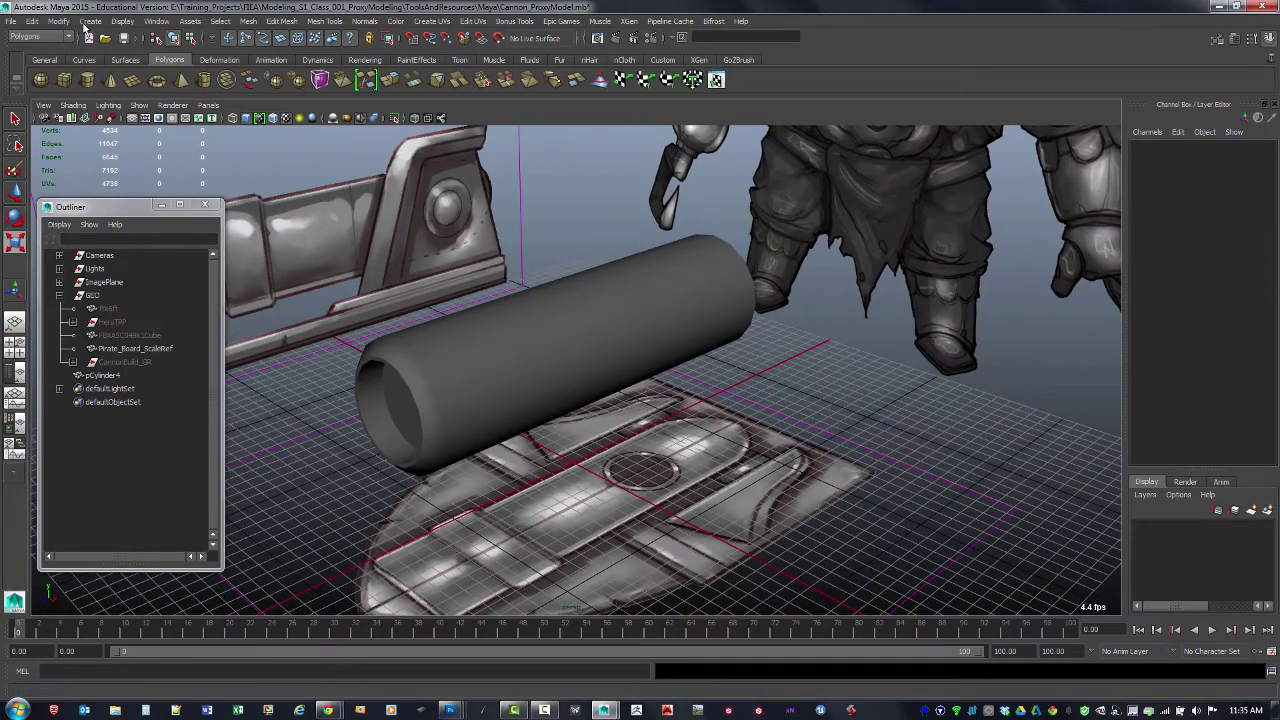
# Step: Create a polygon sphere with radius 1, 16 axis divisions and 16 height divisions along the Z axis
pyautogui.click(88, 21)
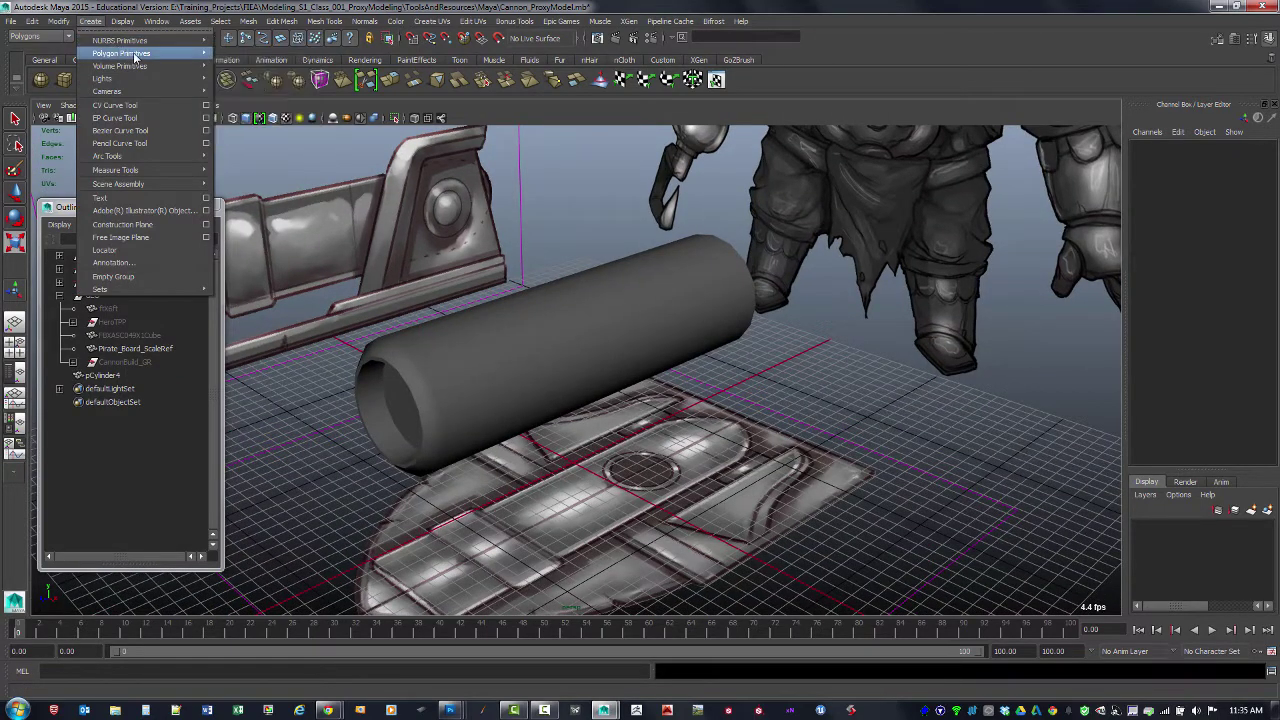
pyautogui.moveTo(121, 53)
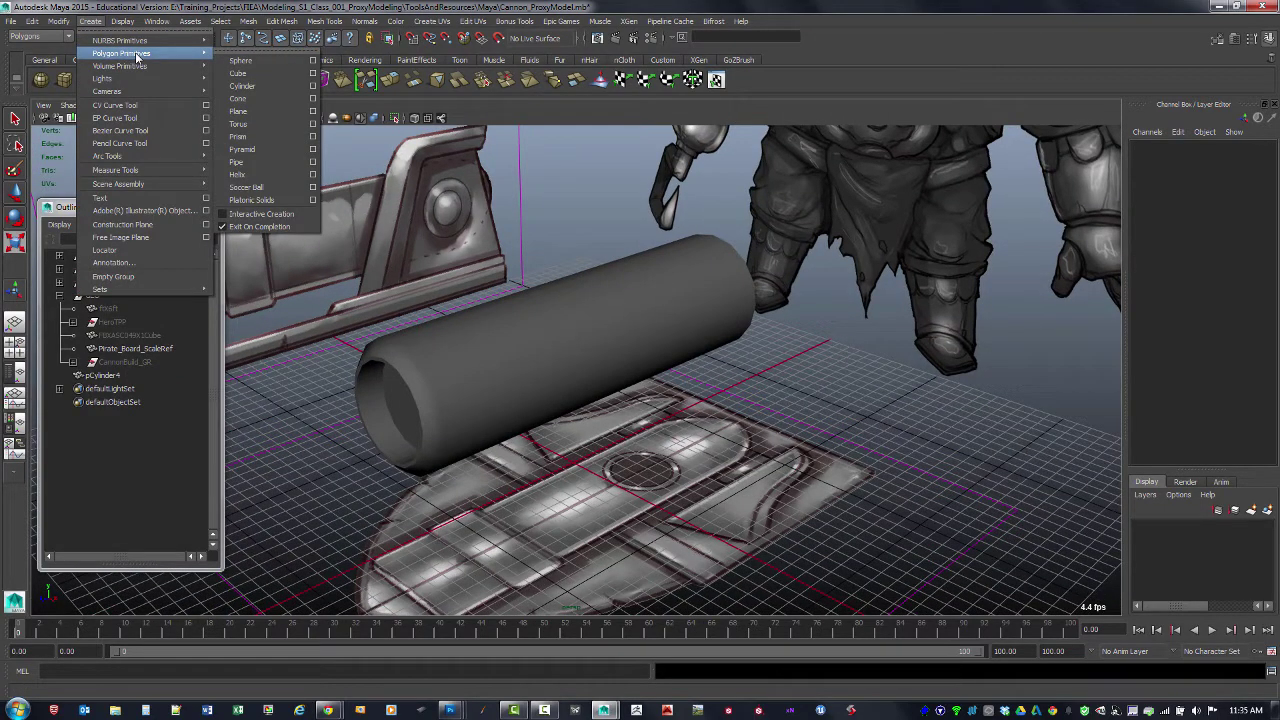
pyautogui.click(313, 60)
pyautogui.moveTo(1012, 202); pyautogui.dragTo(1068, 289)
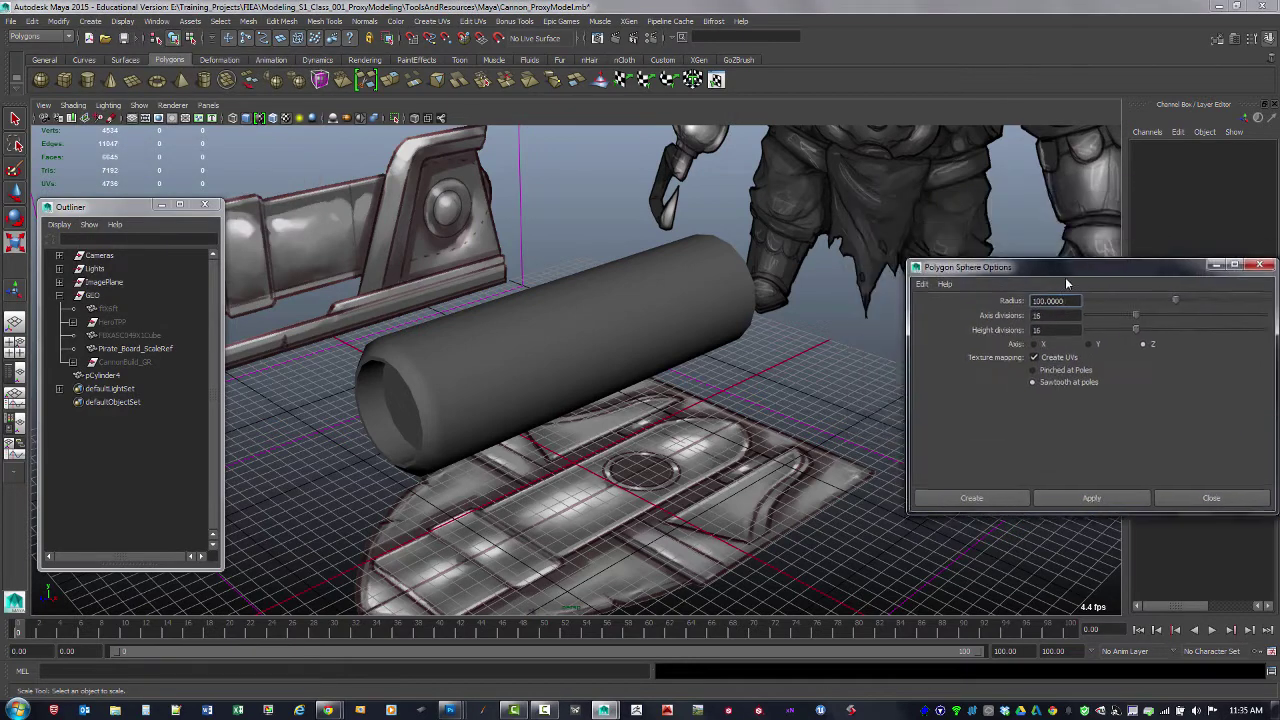
pyautogui.write('1')
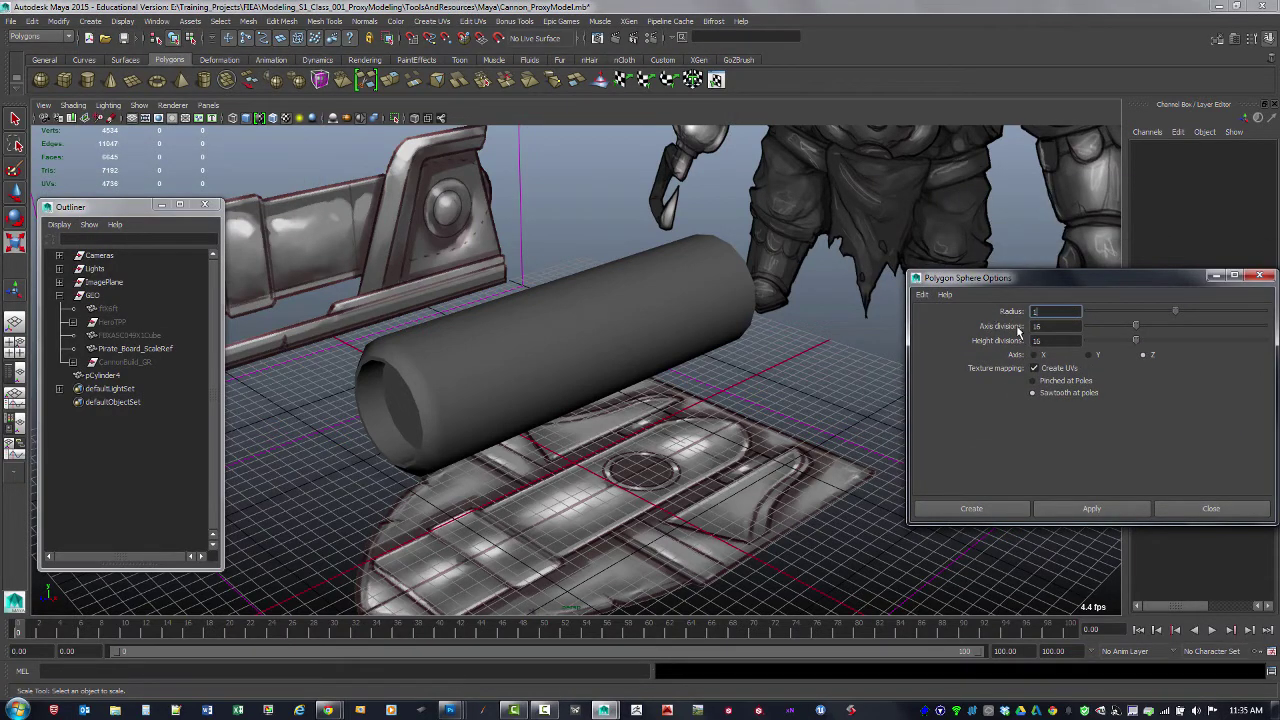
pyautogui.press('Tab')
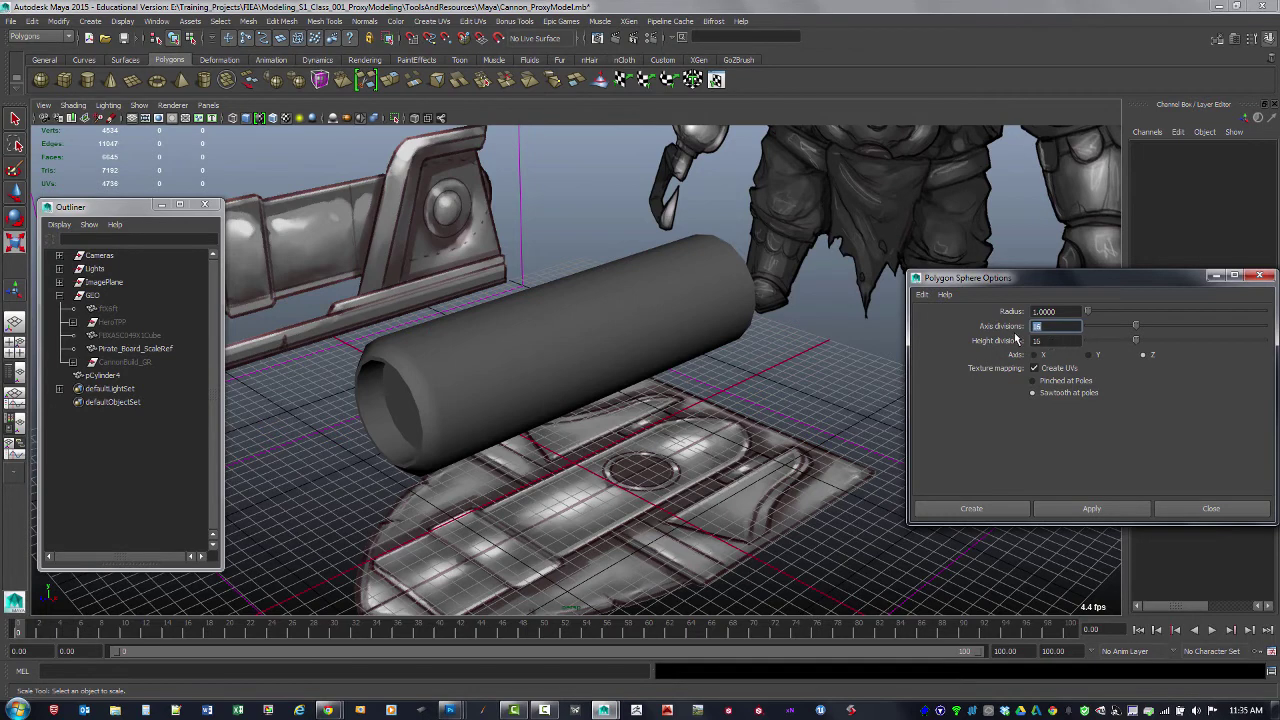
pyautogui.click(587, 316)
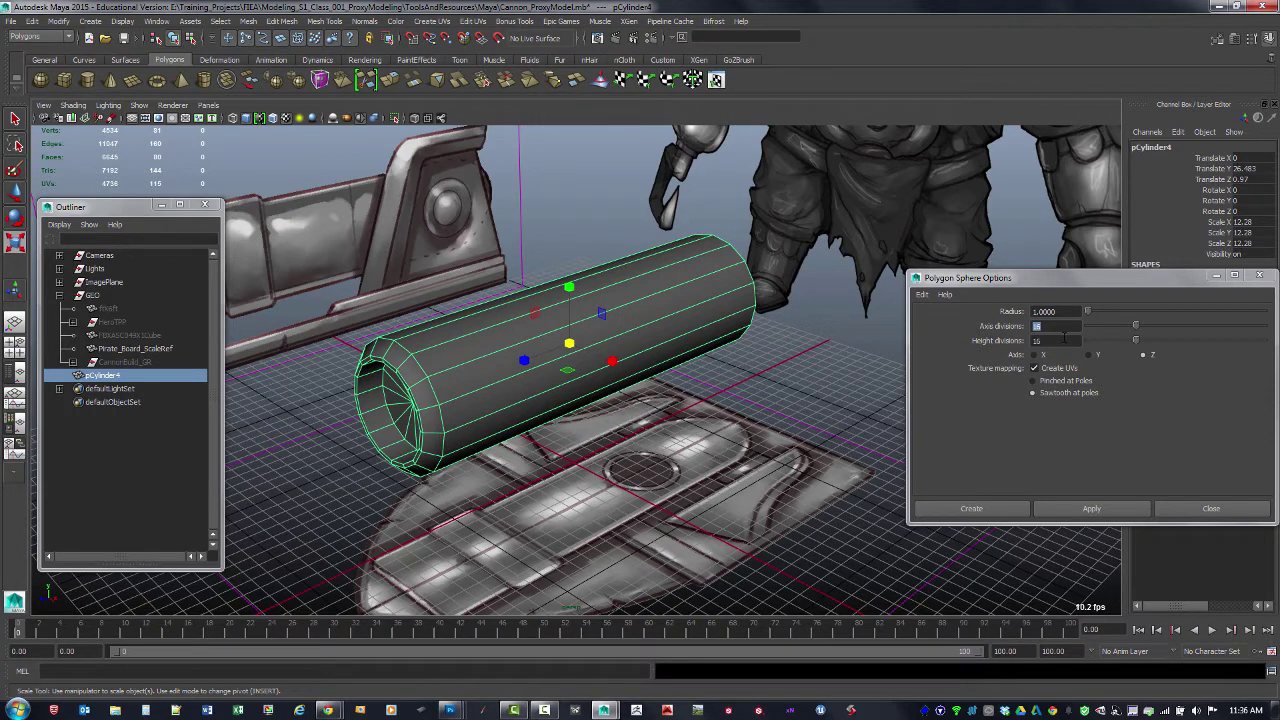
pyautogui.click(1092, 508)
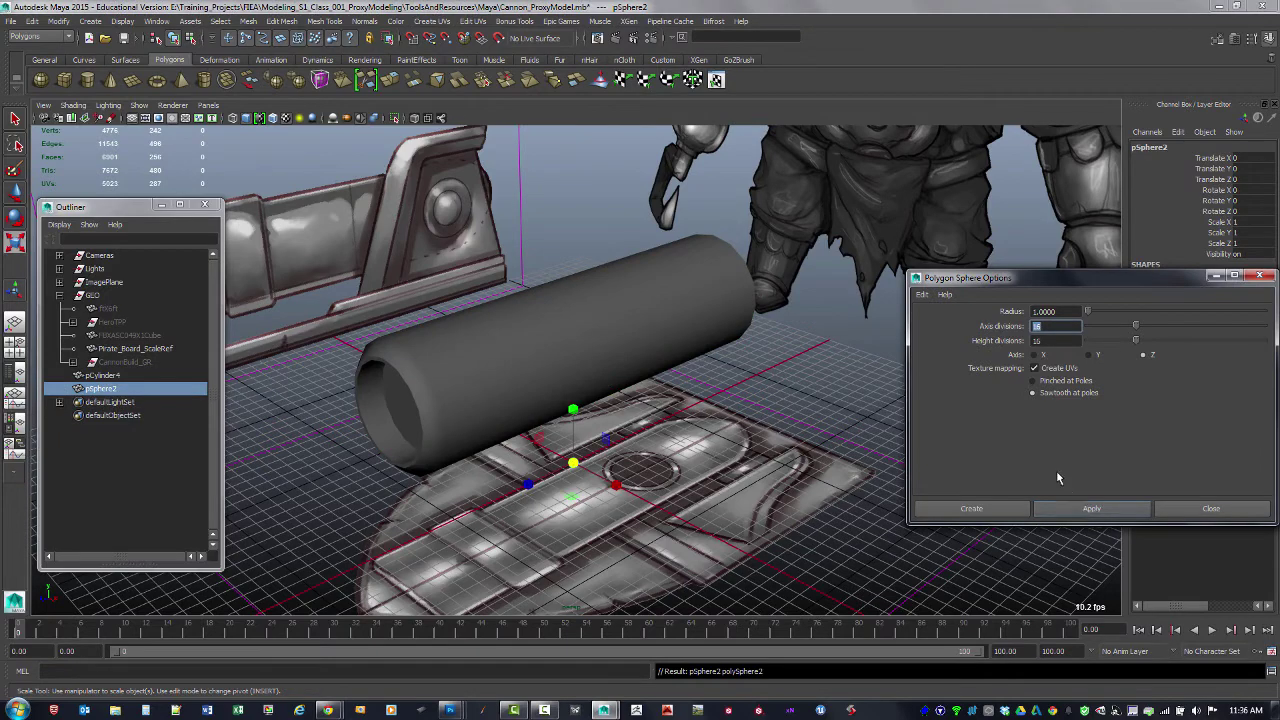
pyautogui.click(1258, 277)
pyautogui.click(828, 430)
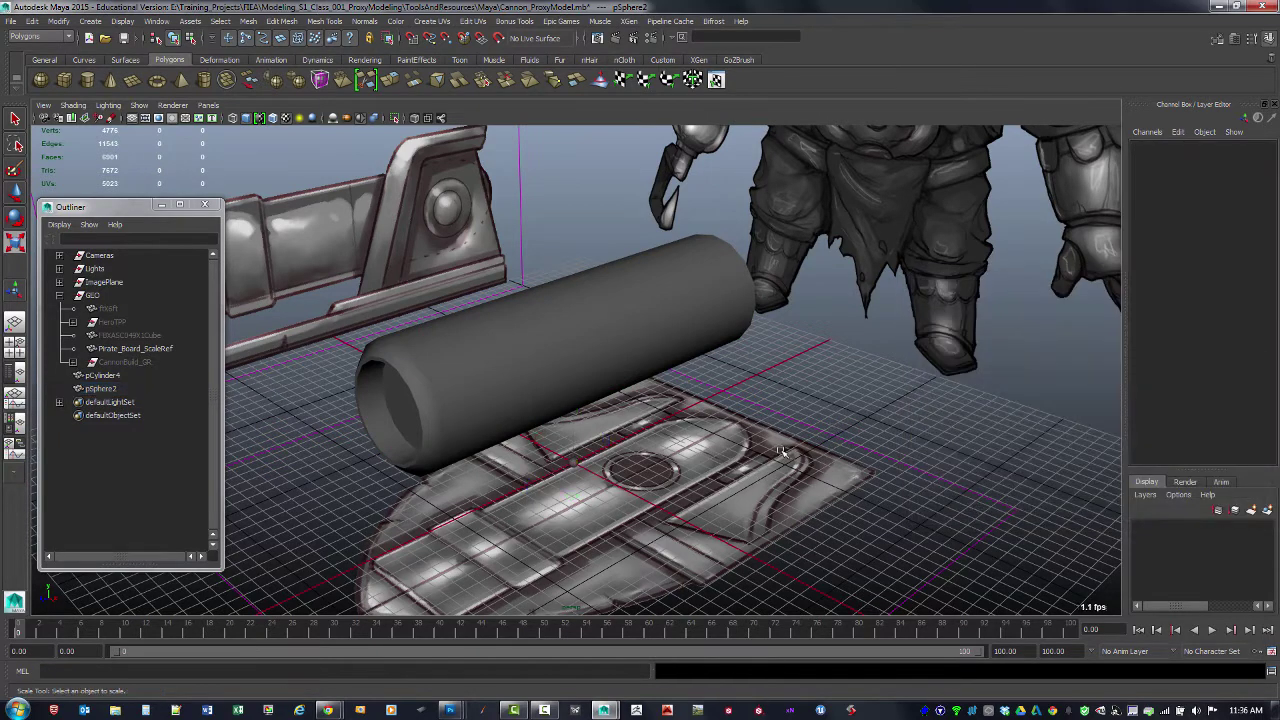
# Step: Examine the new sphere up close, checking how its poles and divisions are oriented relative to the barrel
pyautogui.keyDown('alt'); pyautogui.moveTo(586, 438); pyautogui.dragTo(616, 330, button='middle'); pyautogui.keyUp('alt')
pyautogui.keyDown('alt'); pyautogui.moveTo(616, 330); pyautogui.dragTo(870, 512, button='right'); pyautogui.keyUp('alt')
pyautogui.click(692, 312)
pyautogui.keyDown('alt'); pyautogui.moveTo(584, 308); pyautogui.dragTo(834, 405, button='right'); pyautogui.keyUp('alt')
pyautogui.keyDown('alt'); pyautogui.moveTo(834, 405); pyautogui.dragTo(566, 325); pyautogui.keyUp('alt')
pyautogui.keyDown('alt'); pyautogui.moveTo(567, 326); pyautogui.dragTo(720, 386, button='right'); pyautogui.keyUp('alt')
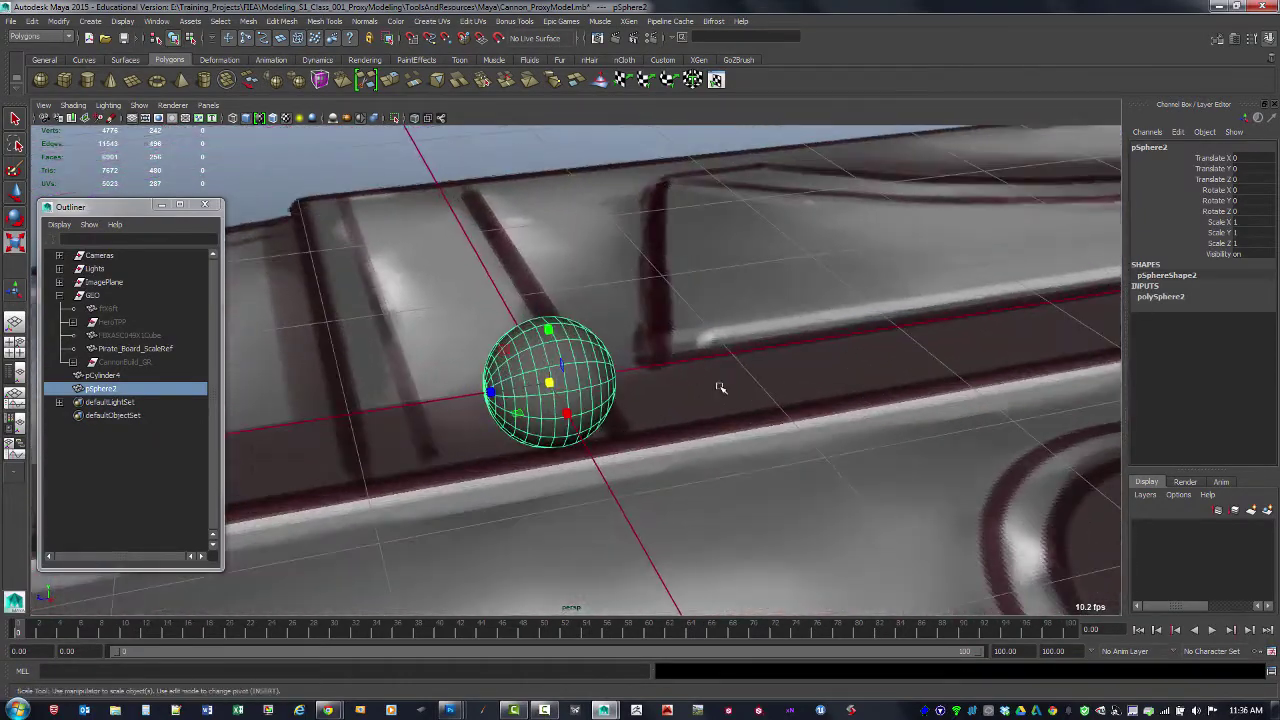
pyautogui.keyDown('alt'); pyautogui.moveTo(720, 386); pyautogui.dragTo(669, 385); pyautogui.keyUp('alt')
pyautogui.keyDown('alt'); pyautogui.moveTo(481, 301); pyautogui.dragTo(595, 323, button='right'); pyautogui.keyUp('alt')
pyautogui.keyDown('alt'); pyautogui.moveTo(595, 323); pyautogui.dragTo(885, 370, button='middle'); pyautogui.keyUp('alt')
pyautogui.keyDown('alt'); pyautogui.moveTo(885, 370); pyautogui.dragTo(775, 369); pyautogui.keyUp('alt')
pyautogui.keyDown('alt'); pyautogui.moveTo(632, 363); pyautogui.dragTo(550, 315); pyautogui.keyUp('alt')
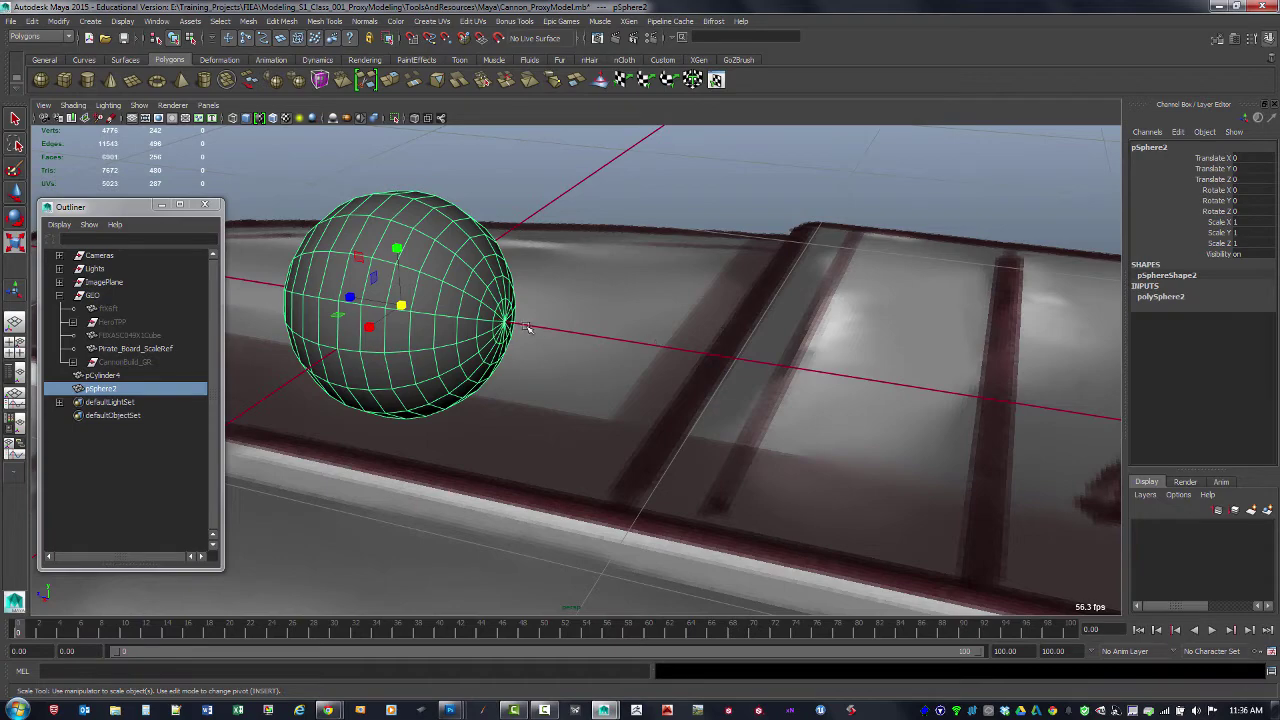
pyautogui.keyDown('alt'); pyautogui.moveTo(525, 340); pyautogui.dragTo(547, 341); pyautogui.keyUp('alt')
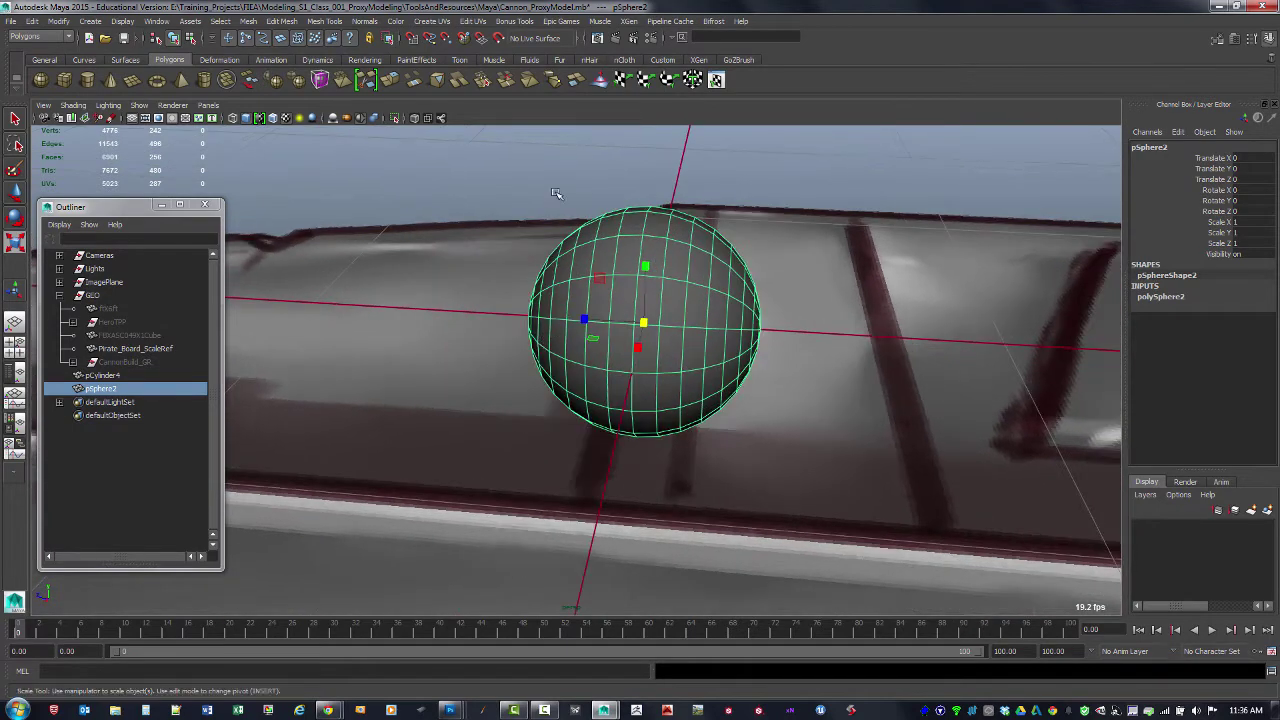
pyautogui.keyDown('alt'); pyautogui.moveTo(739, 331); pyautogui.dragTo(709, 329); pyautogui.keyUp('alt')
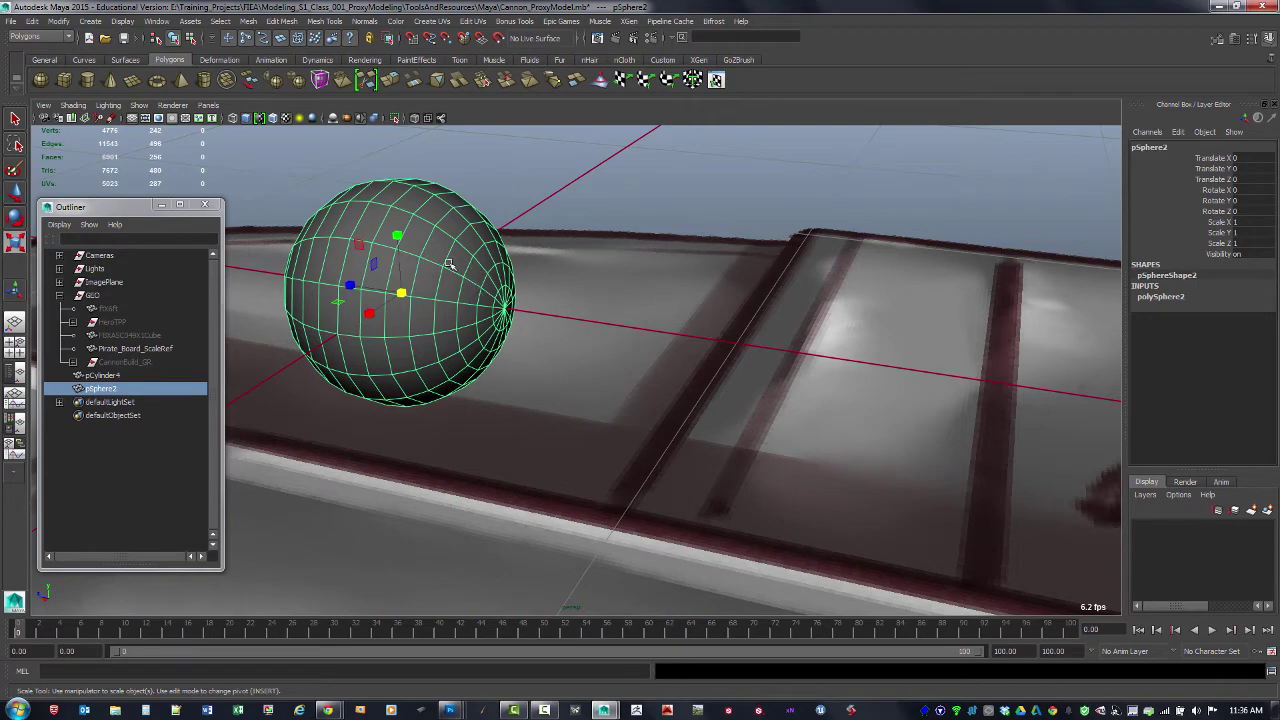
pyautogui.keyDown('alt'); pyautogui.moveTo(503, 308); pyautogui.dragTo(811, 351); pyautogui.keyUp('alt')
pyautogui.keyDown('alt'); pyautogui.moveTo(811, 351); pyautogui.dragTo(414, 246, button='right'); pyautogui.keyUp('alt')
pyautogui.keyDown('alt'); pyautogui.moveTo(414, 246); pyautogui.dragTo(797, 316); pyautogui.keyUp('alt')
pyautogui.keyDown('alt'); pyautogui.moveTo(592, 289); pyautogui.dragTo(399, 205, button='right'); pyautogui.keyUp('alt')
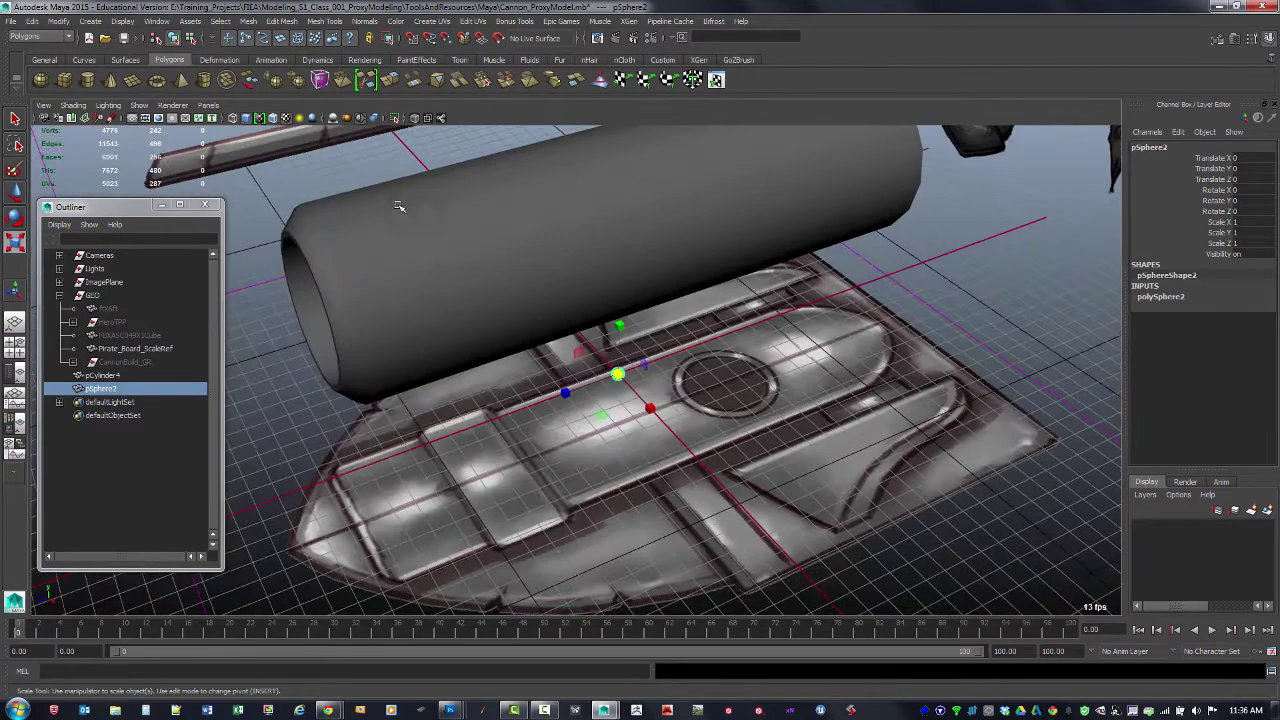
# Step: Match the sphere's size to the barrel cylinder by setting its X, Y and Z scale to 12.28
pyautogui.keyDown('alt'); pyautogui.moveTo(651, 279); pyautogui.dragTo(667, 321, button='middle'); pyautogui.keyUp('alt')
pyautogui.keyDown('alt'); pyautogui.moveTo(667, 321); pyautogui.dragTo(629, 284); pyautogui.keyUp('alt')
pyautogui.click(637, 270)
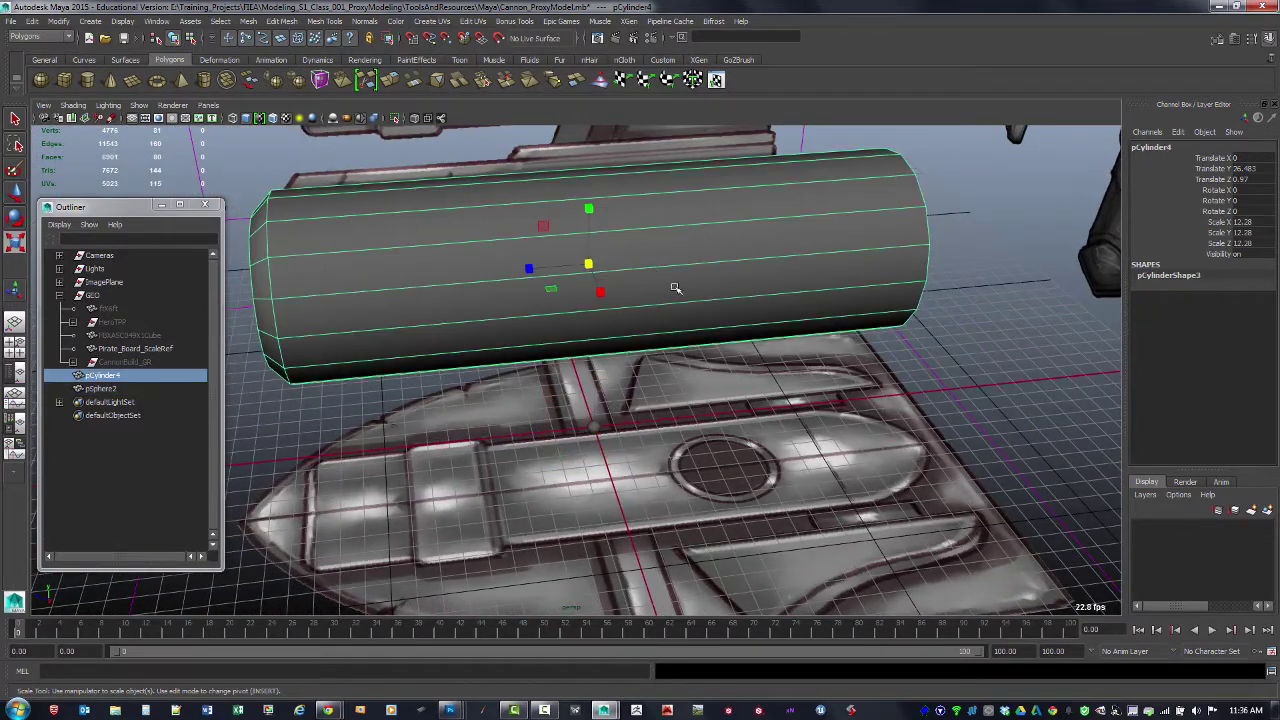
pyautogui.click(1259, 222)
pyautogui.keyDown('alt'); pyautogui.moveTo(620, 437); pyautogui.dragTo(622, 470); pyautogui.keyUp('alt')
pyautogui.click(608, 419)
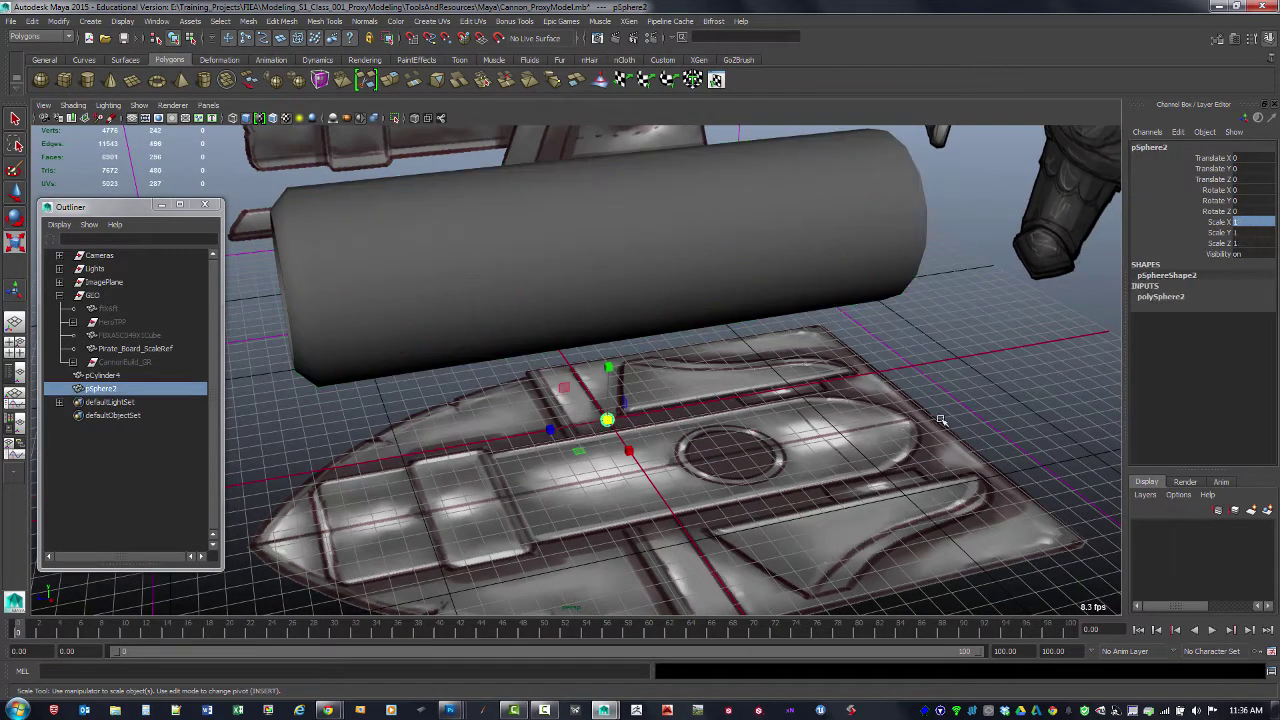
pyautogui.click(1160, 297)
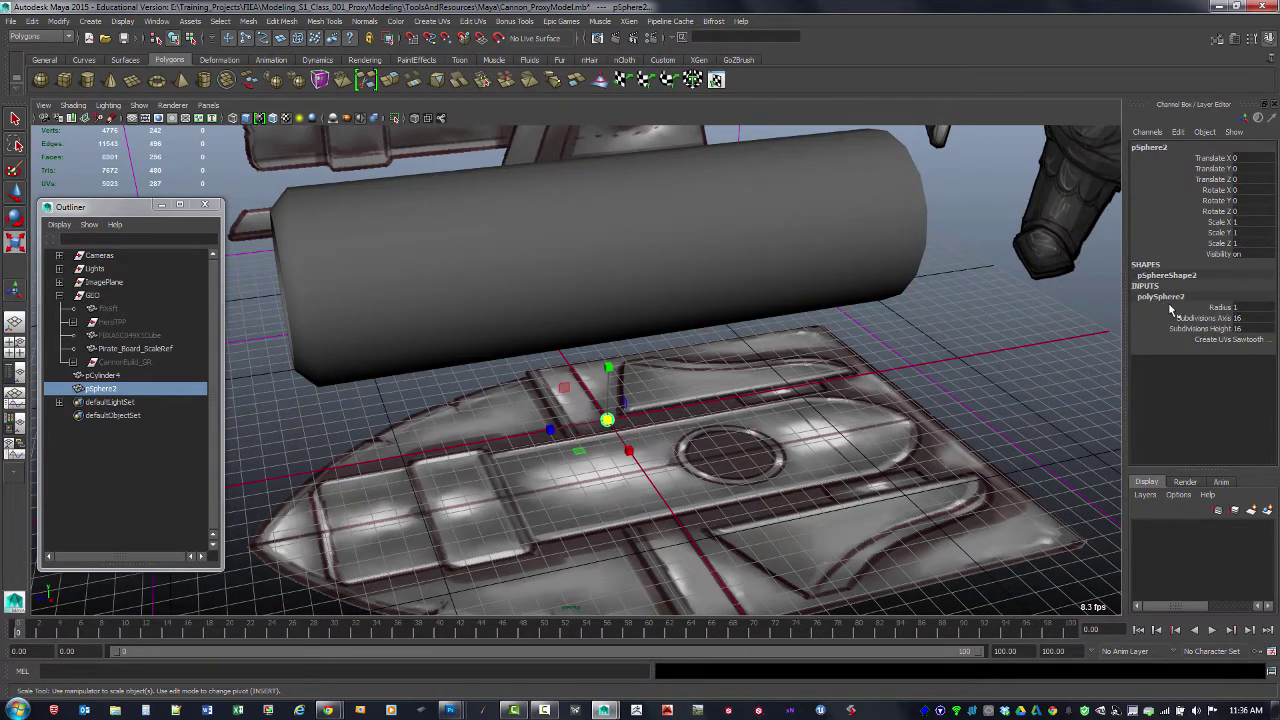
pyautogui.click(985, 342)
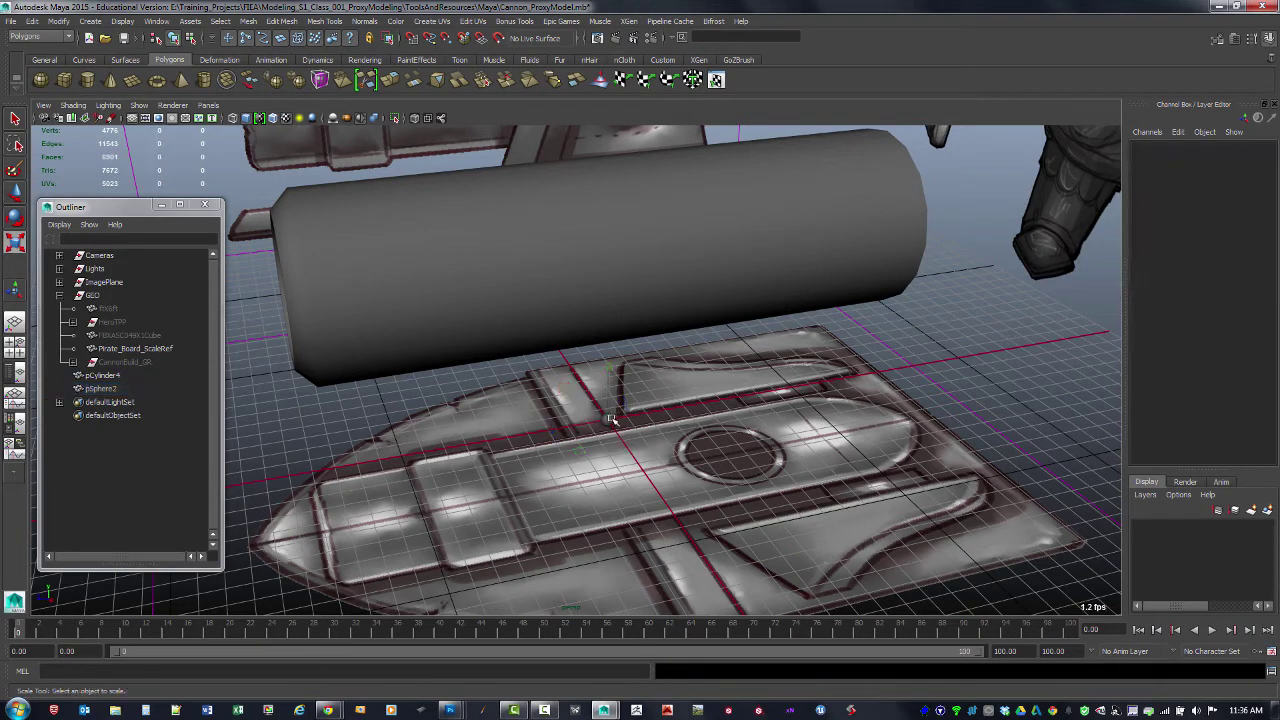
pyautogui.click(608, 419)
pyautogui.click(1250, 222)
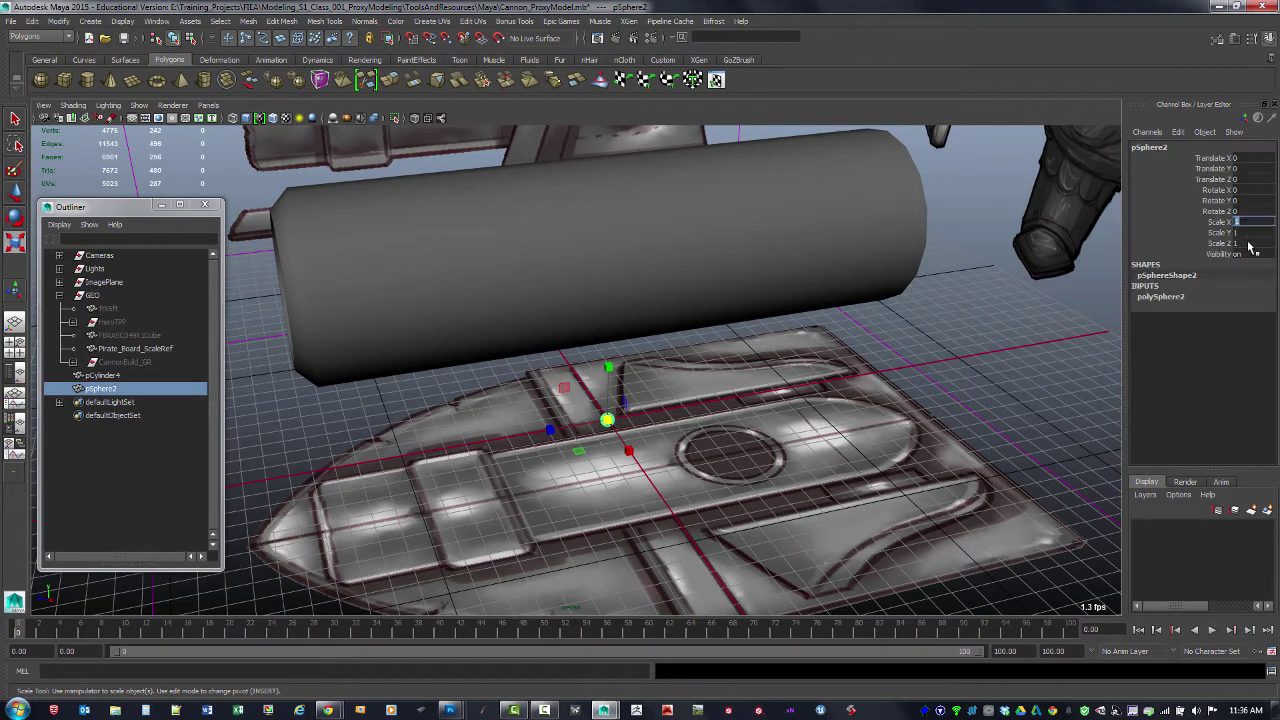
pyautogui.keyDown('shift'); pyautogui.click(1249, 243); pyautogui.keyUp('shift')
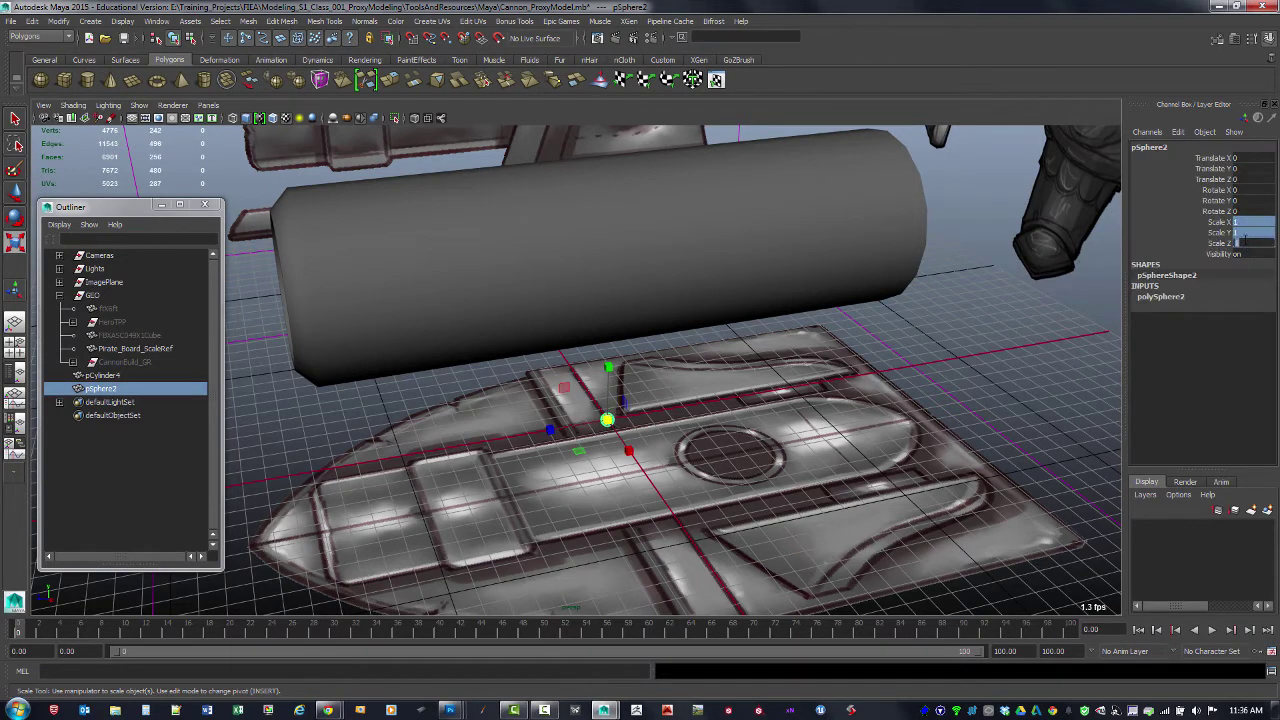
pyautogui.write('12.28')
pyautogui.press('Return')
# Step: Turn on wireframe over the shaded display so the edges of both the barrel and the sphere show
pyautogui.keyDown('alt'); pyautogui.moveTo(820, 352); pyautogui.dragTo(794, 371); pyautogui.keyUp('alt')
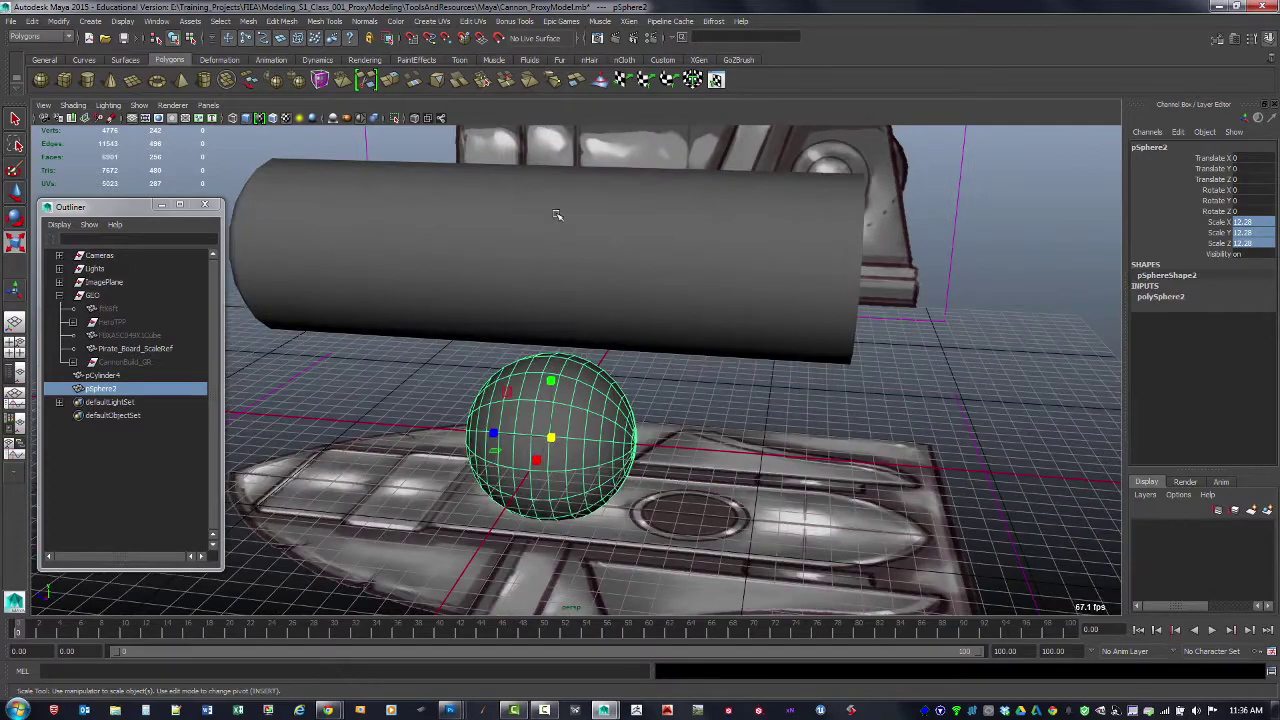
pyautogui.keyDown('alt'); pyautogui.moveTo(550, 270); pyautogui.dragTo(645, 297); pyautogui.keyUp('alt')
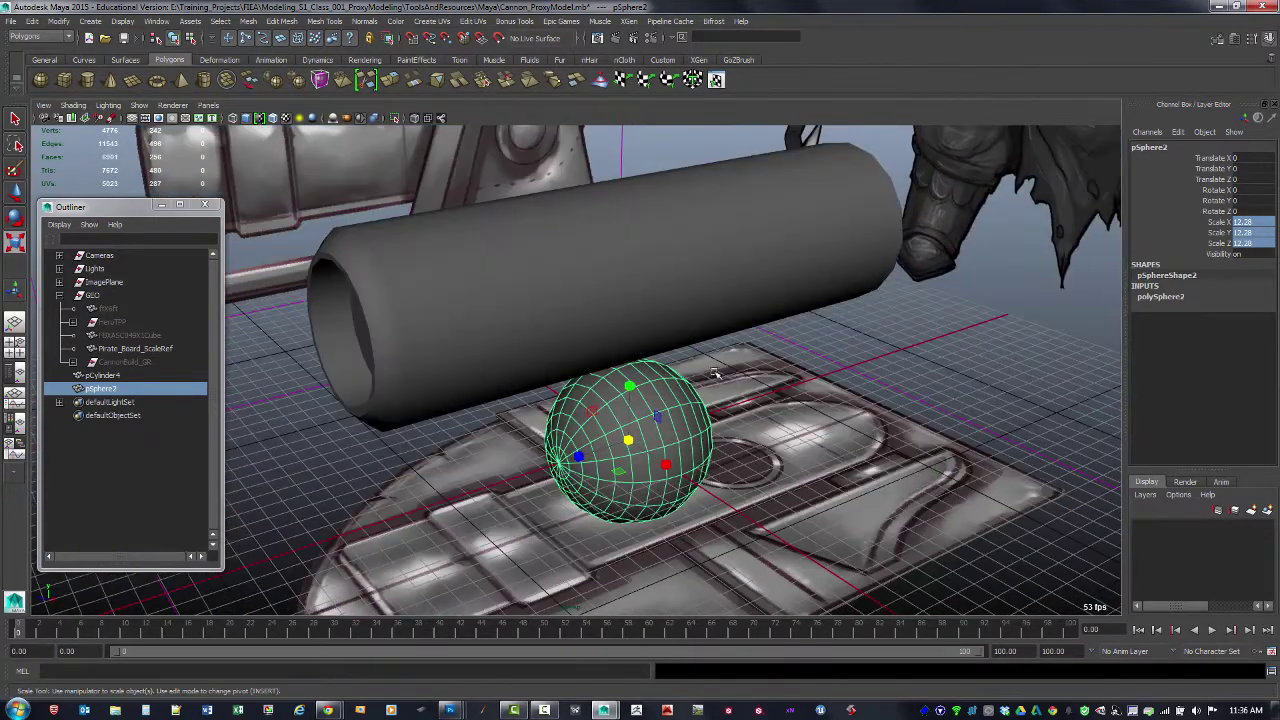
pyautogui.keyDown('alt'); pyautogui.moveTo(763, 362); pyautogui.dragTo(740, 357); pyautogui.keyUp('alt')
pyautogui.moveTo(690, 432)
pyautogui.keyDown('alt'); pyautogui.mouseDown()
pyautogui.moveTo(712, 412)
pyautogui.moveTo(669, 418)
pyautogui.mouseUp(); pyautogui.keyUp('alt')
pyautogui.press('w')
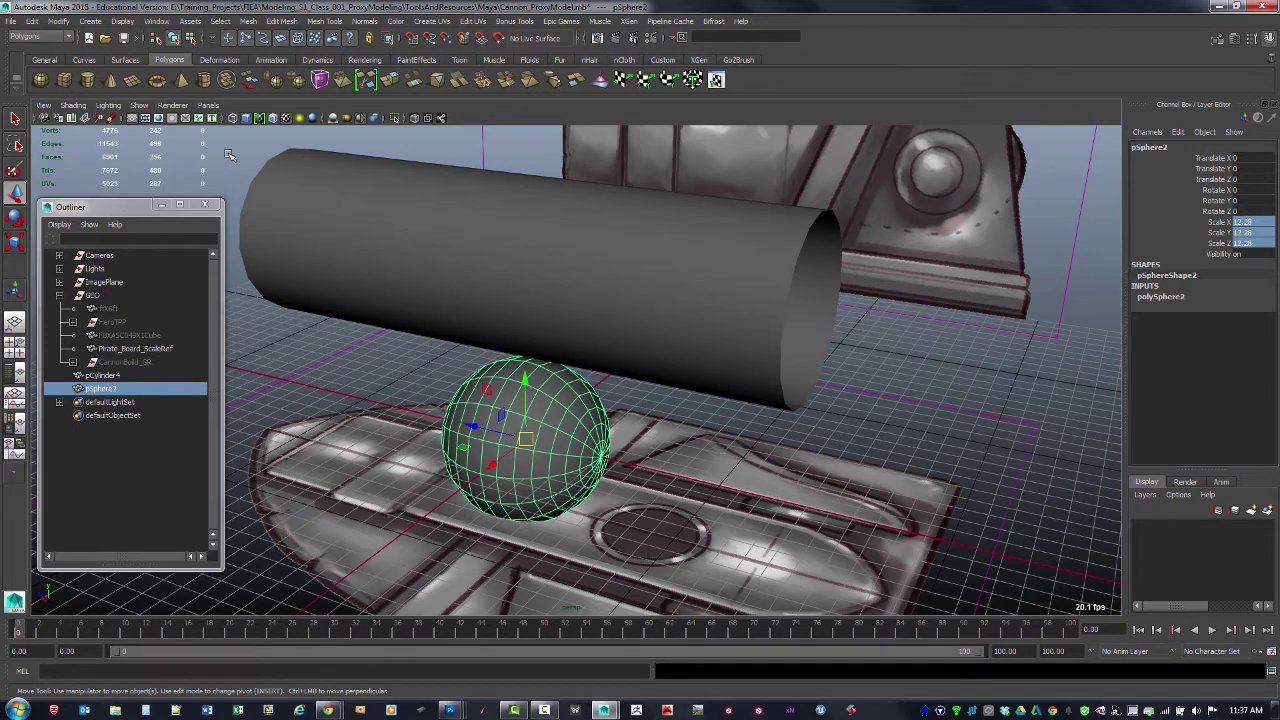
pyautogui.click(273, 119)
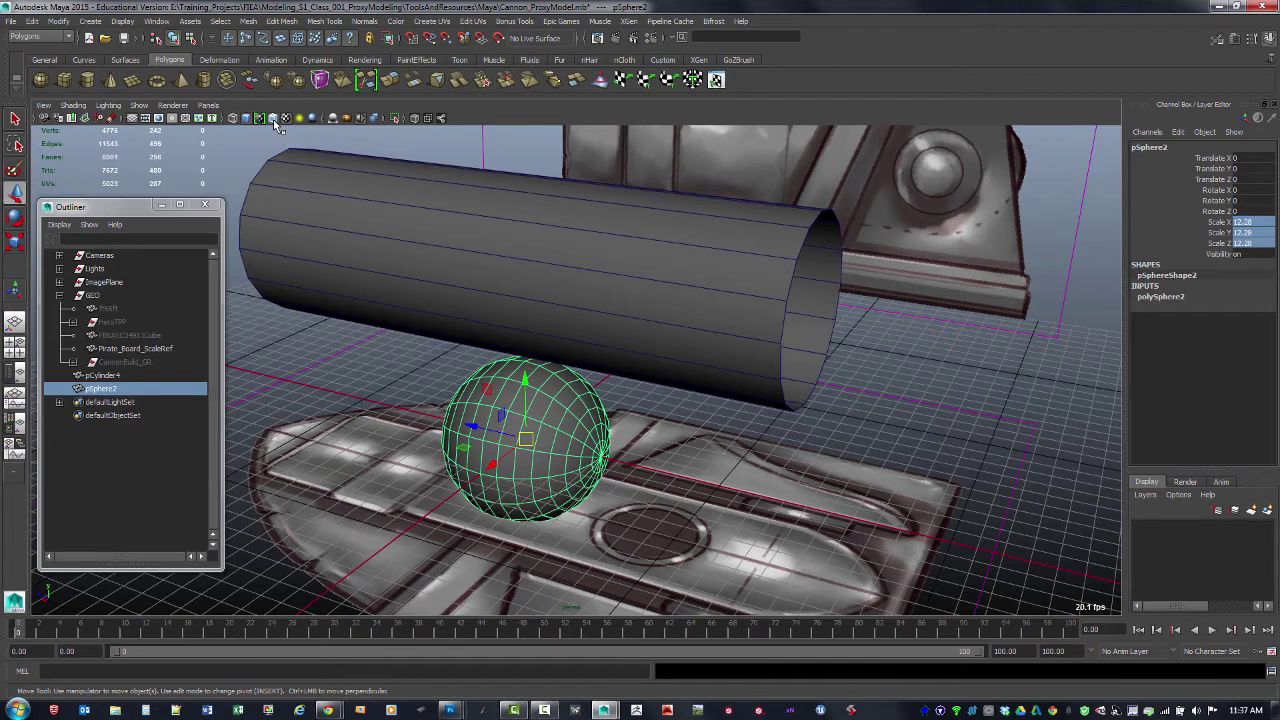
pyautogui.click(274, 119)
pyautogui.click(274, 119)
# Step: Raise the sphere to the barrel's centre height, at Translate Y 26.483
pyautogui.keyDown('alt'); pyautogui.moveTo(684, 358); pyautogui.dragTo(603, 273); pyautogui.keyUp('alt')
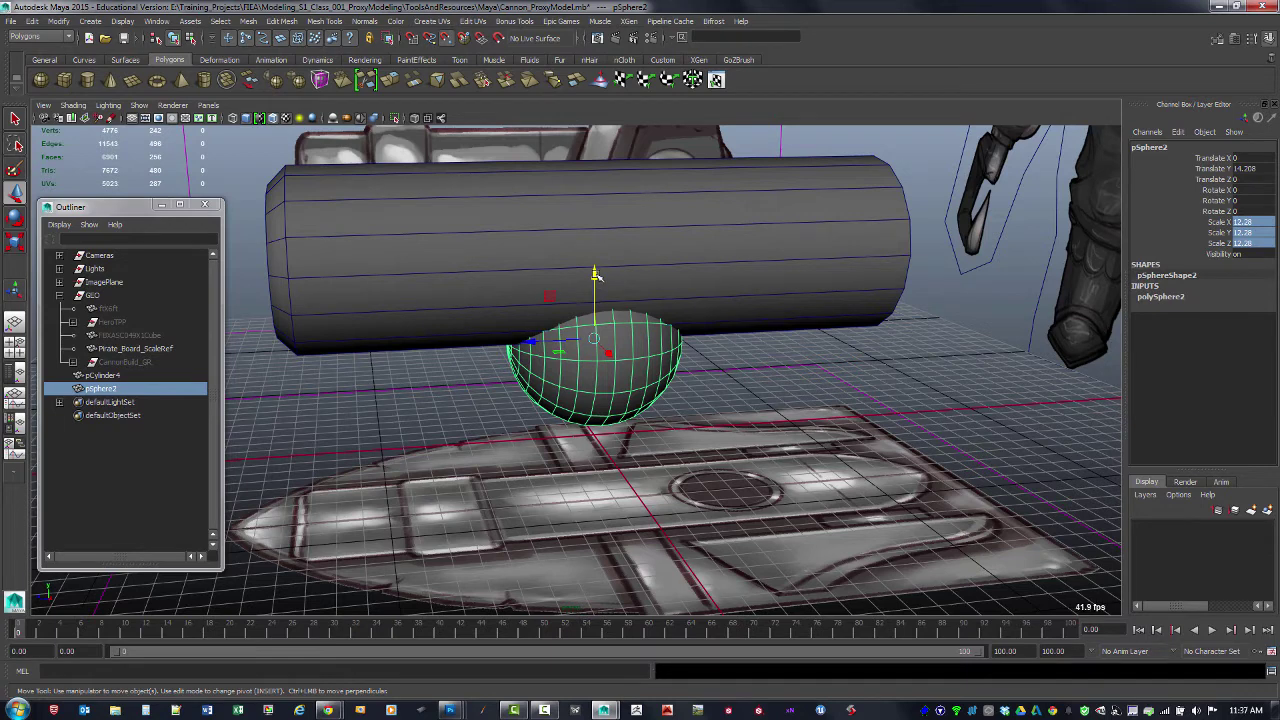
pyautogui.moveTo(595, 274); pyautogui.dragTo(595, 283)
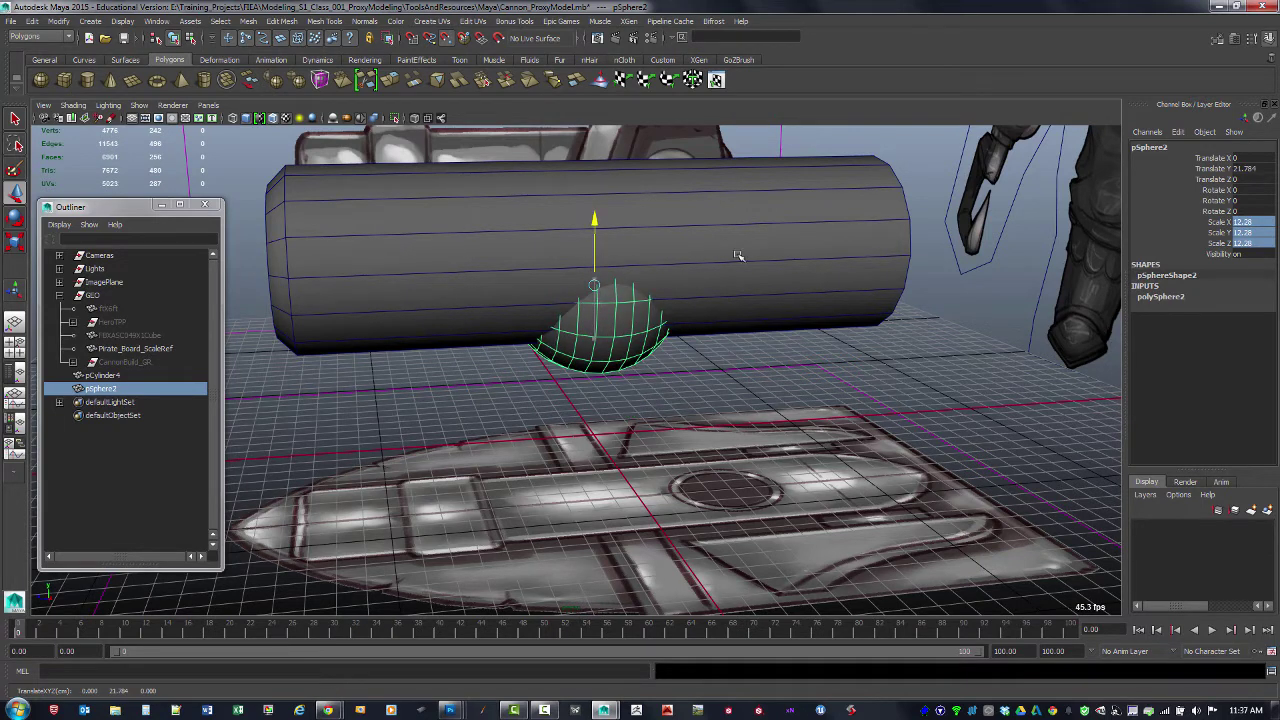
pyautogui.moveTo(738, 256); pyautogui.dragTo(888, 260)
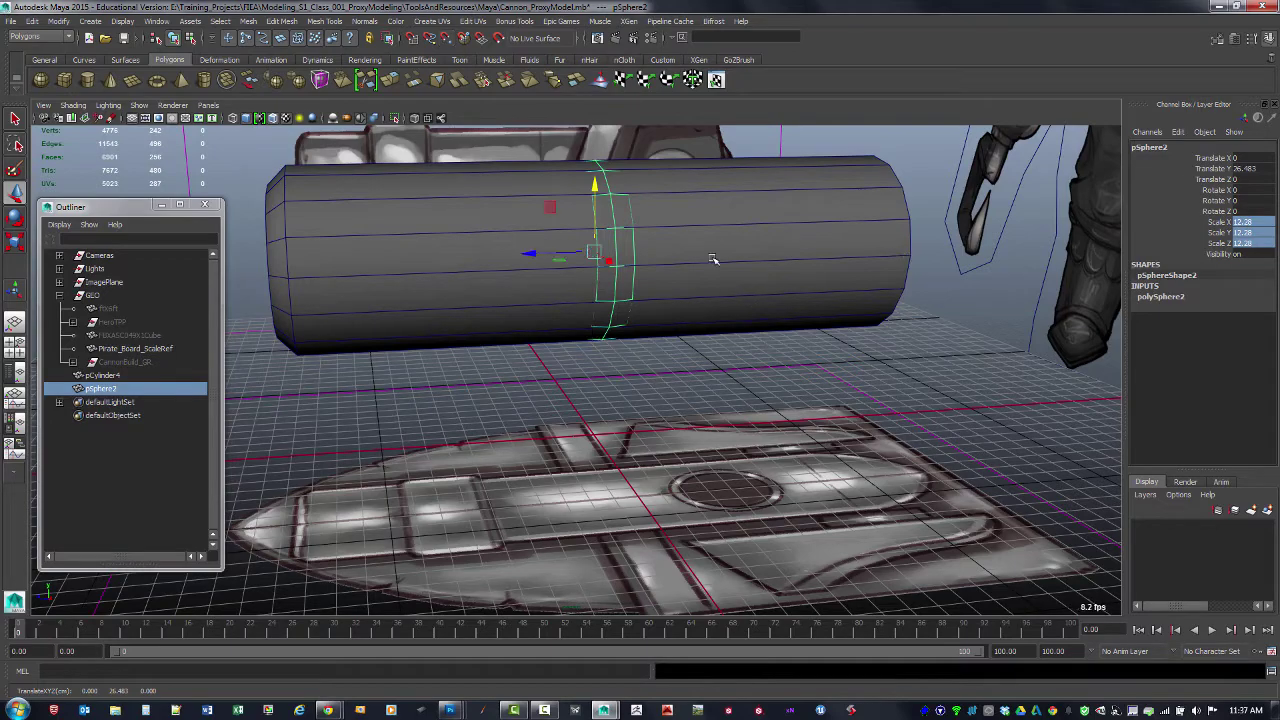
# Step: Move the sphere along the barrel's axis to its open rear end, at Translate Z -40.537, to form a rounded cap
pyautogui.keyDown('alt'); pyautogui.moveTo(764, 262); pyautogui.dragTo(597, 283); pyautogui.keyUp('alt')
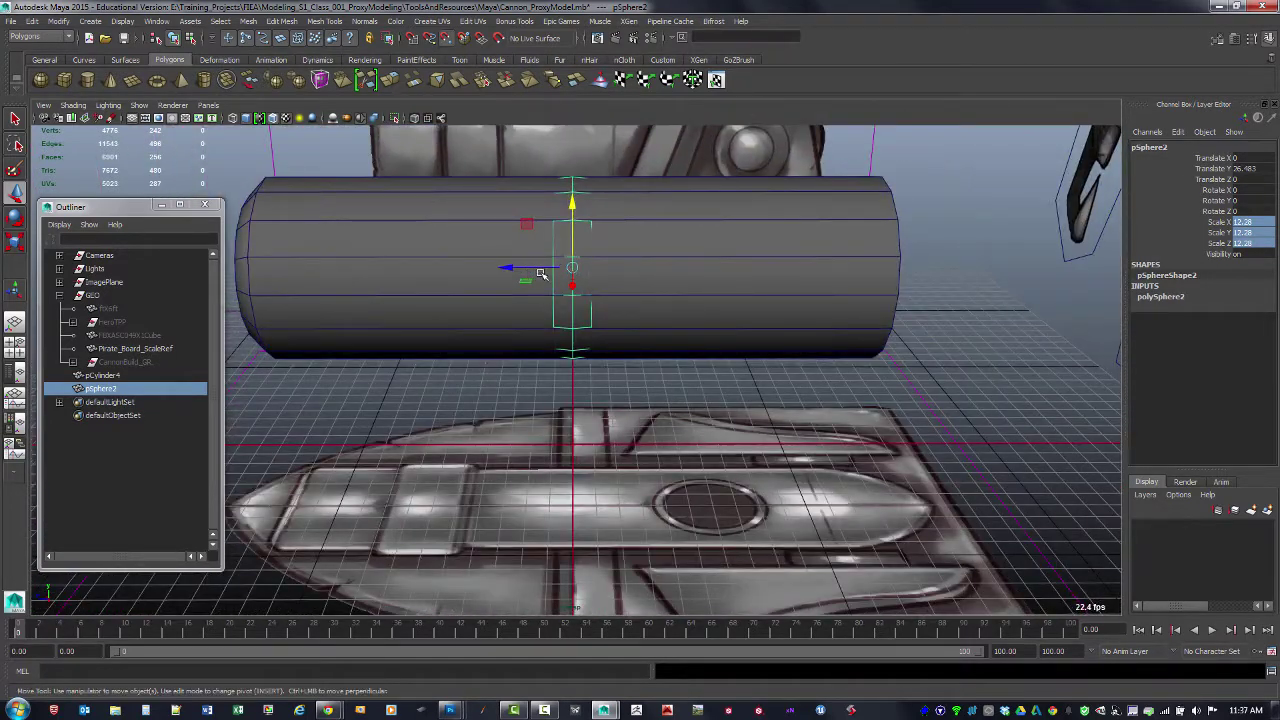
pyautogui.moveTo(506, 270); pyautogui.dragTo(757, 286)
pyautogui.click(837, 297)
pyautogui.click(748, 297)
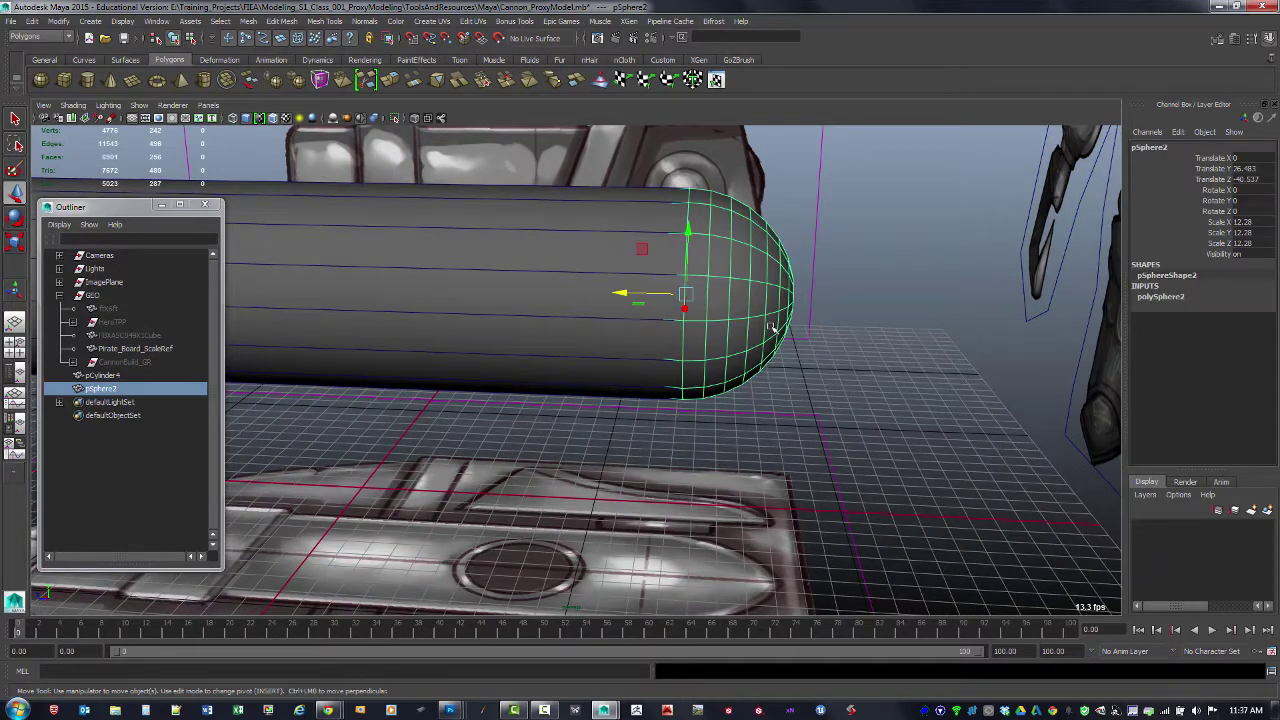
# Step: Try 8 axis subdivisions on the sphere at the barrel's rear
pyautogui.click(1163, 297)
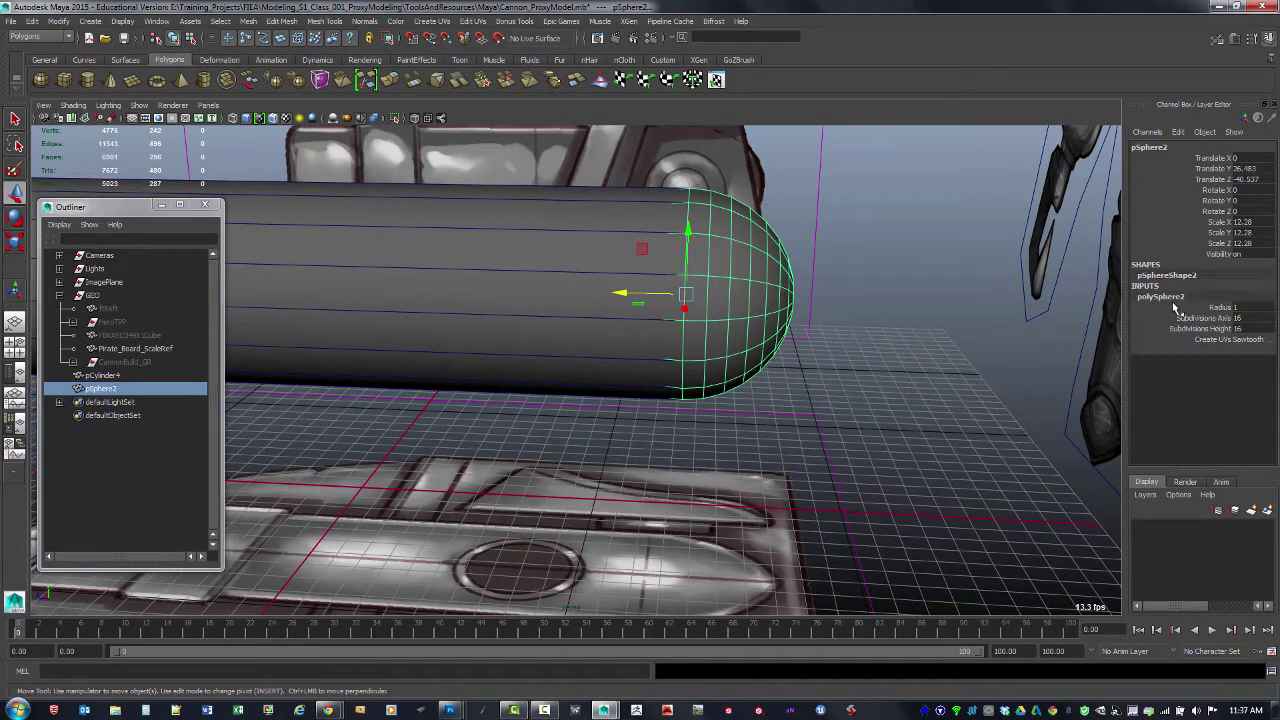
pyautogui.doubleClick(1240, 318)
pyautogui.write('8')
pyautogui.press('Return')
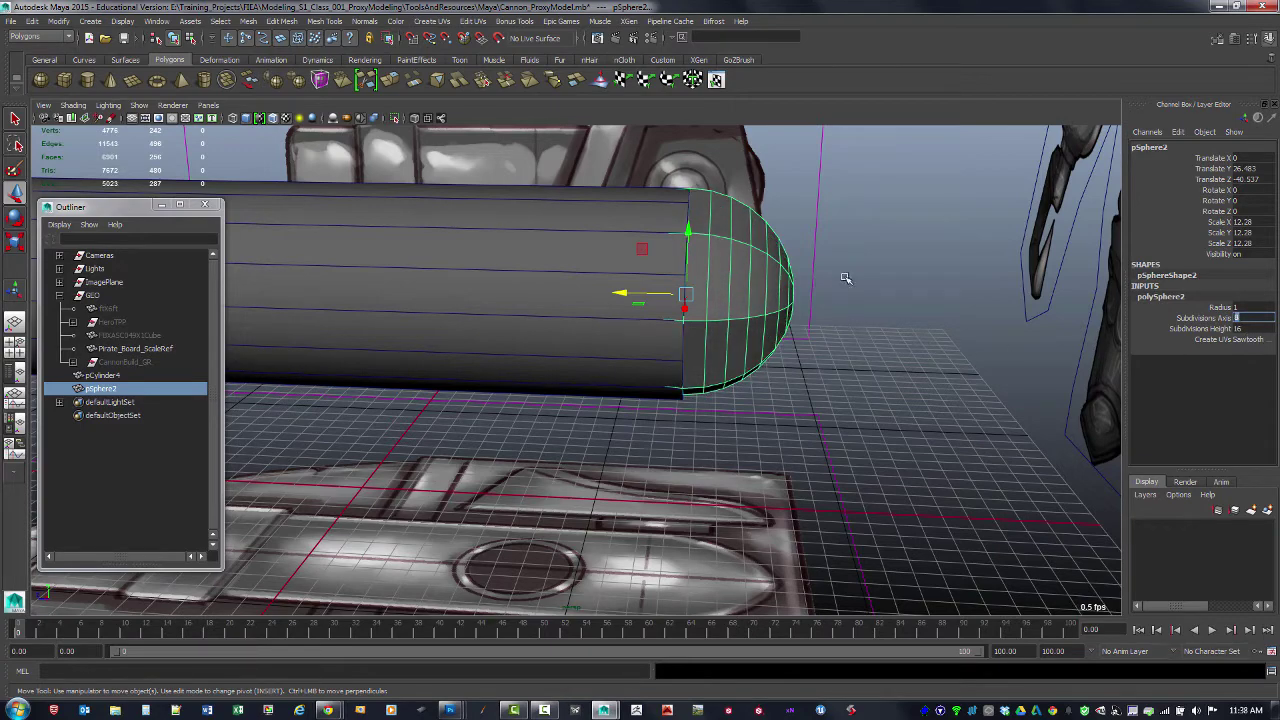
pyautogui.keyDown('alt'); pyautogui.moveTo(843, 277); pyautogui.dragTo(812, 281); pyautogui.keyUp('alt')
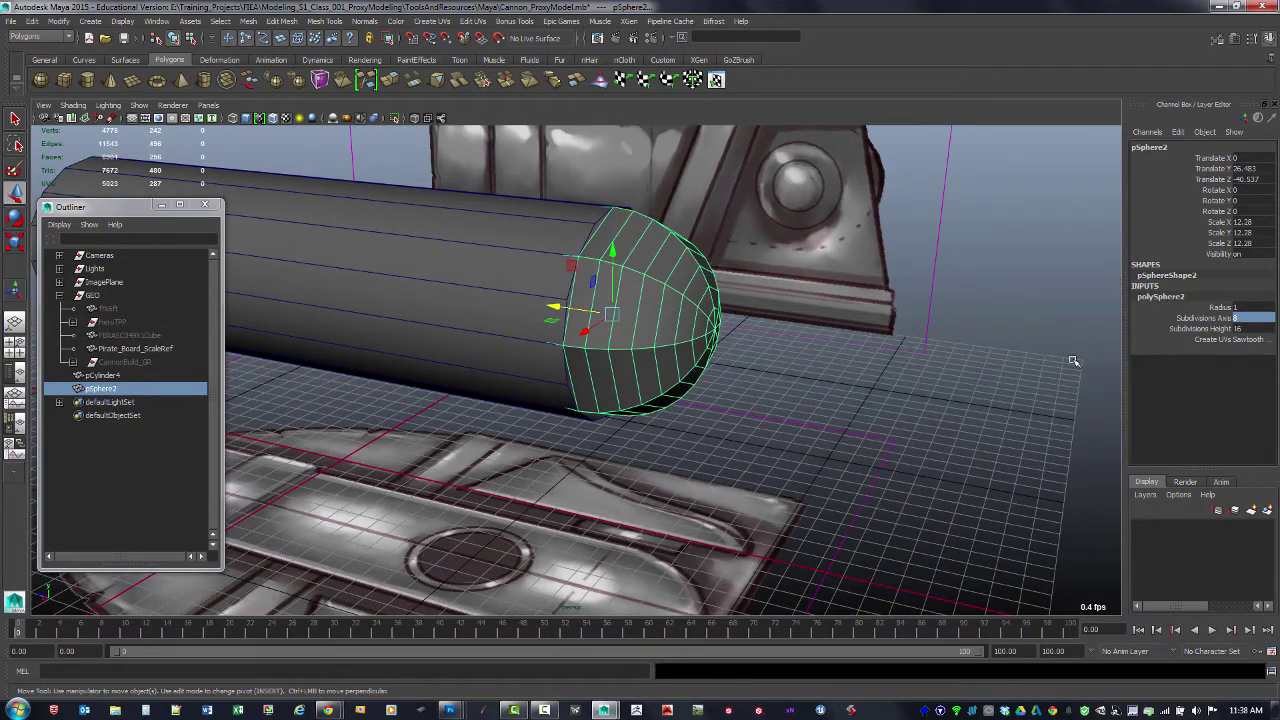
# Step: Set the sphere's axis subdivisions to 16 to match the barrel's sides
pyautogui.click(1252, 319)
pyautogui.press('BackSpace')
pyautogui.write('16')
pyautogui.press('Return')
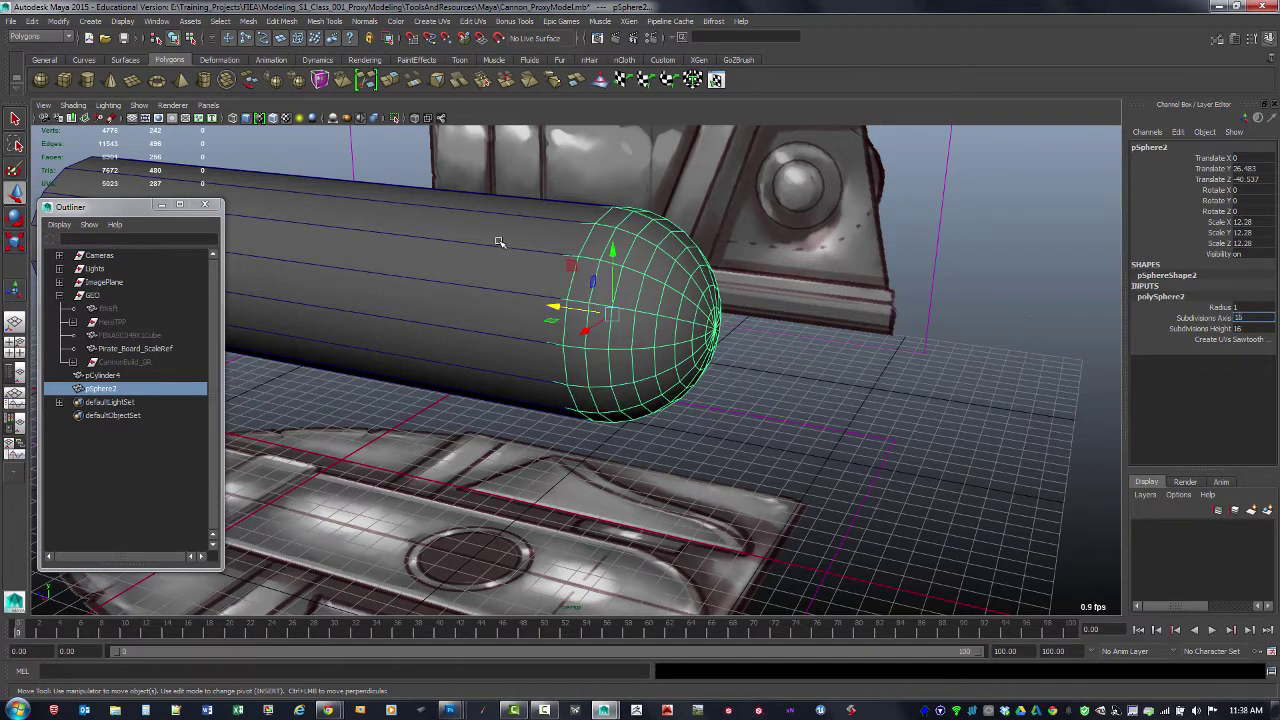
# Step: Try 8 height subdivisions on the sphere and check the rounded end
pyautogui.press('Tab')
pyautogui.write('8')
pyautogui.press('Return')
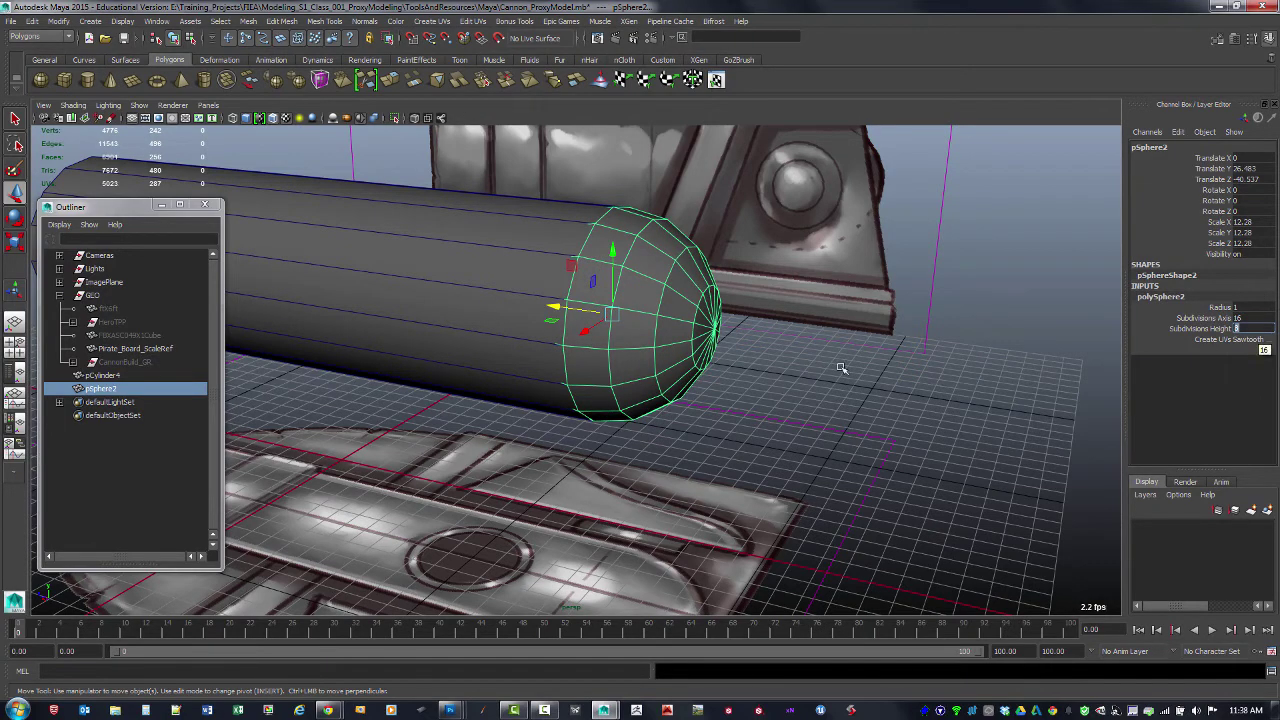
pyautogui.moveTo(841, 368)
pyautogui.keyDown('alt'); pyautogui.mouseDown()
pyautogui.moveTo(795, 367)
pyautogui.moveTo(825, 367)
pyautogui.mouseUp(); pyautogui.keyUp('alt')
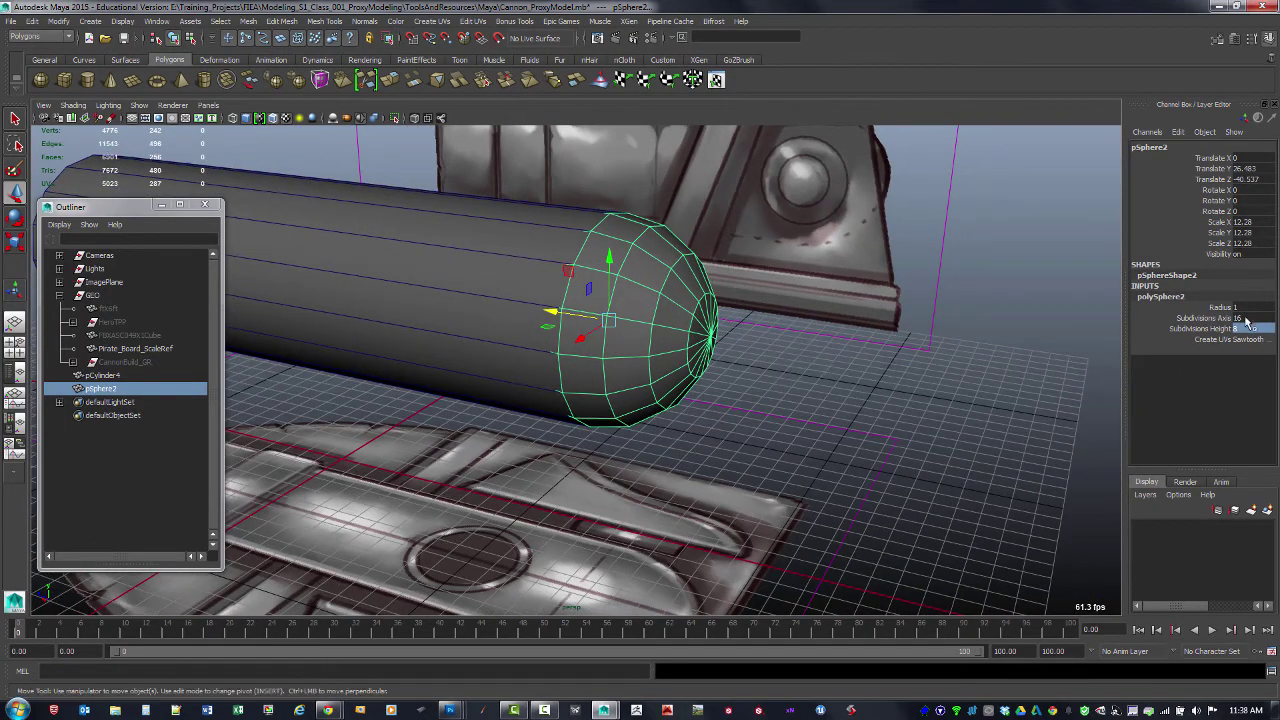
# Step: Set the sphere's height subdivisions to 12
pyautogui.doubleClick(1240, 328)
pyautogui.write('12')
pyautogui.press('Return')
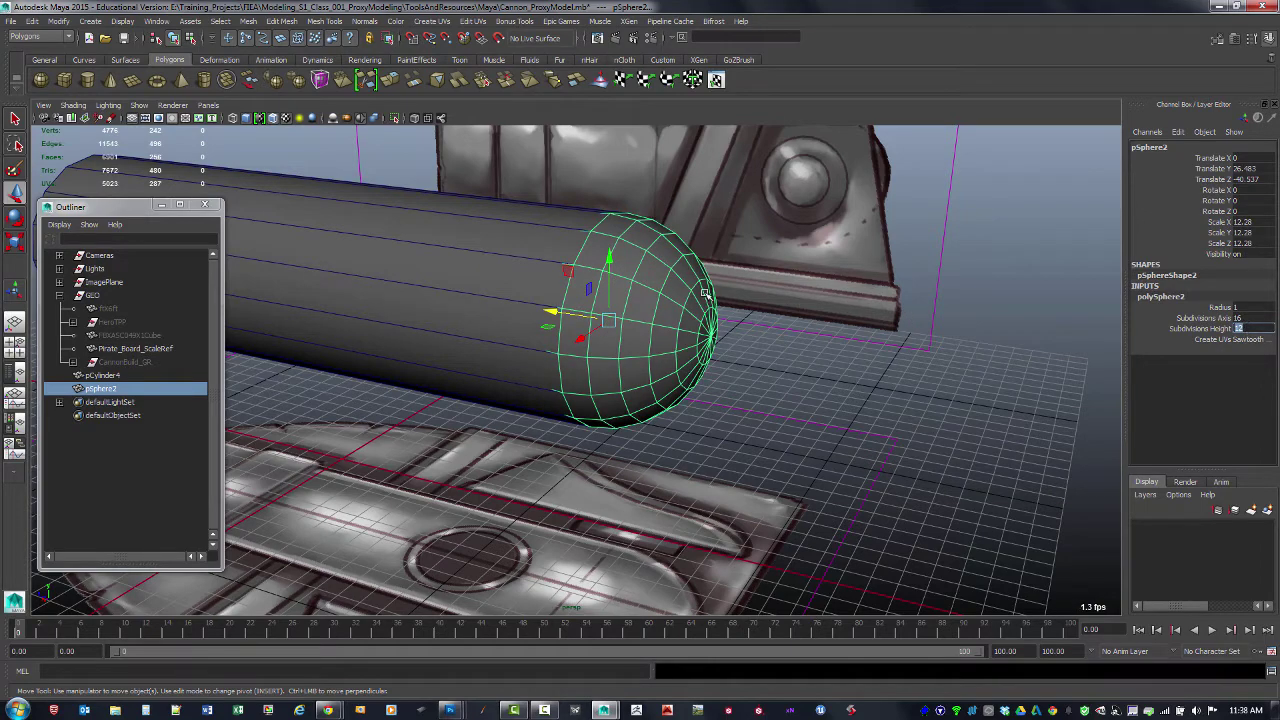
# Step: Set the height subdivisions of the sphere at the barrel's rear to 8
pyautogui.keyDown('alt'); pyautogui.moveTo(677, 362); pyautogui.dragTo(700, 335); pyautogui.keyUp('alt')
pyautogui.doubleClick(1248, 328)
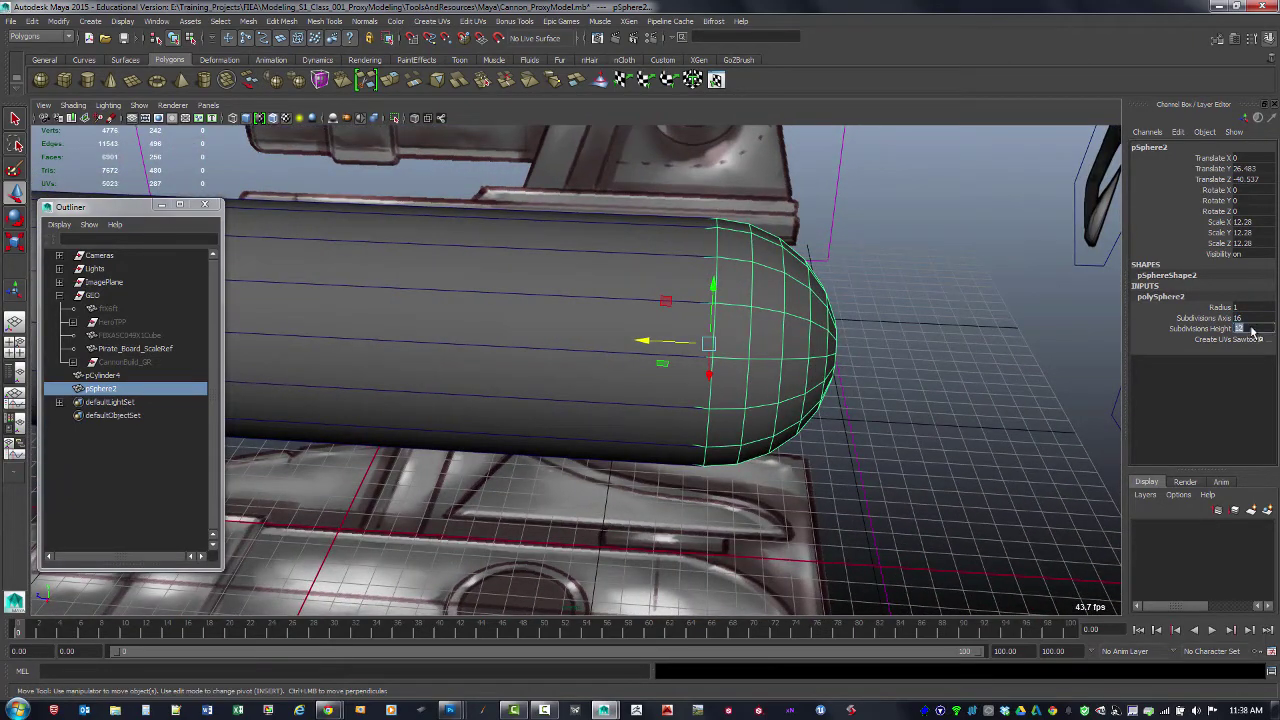
pyautogui.write('8')
pyautogui.press('Return')
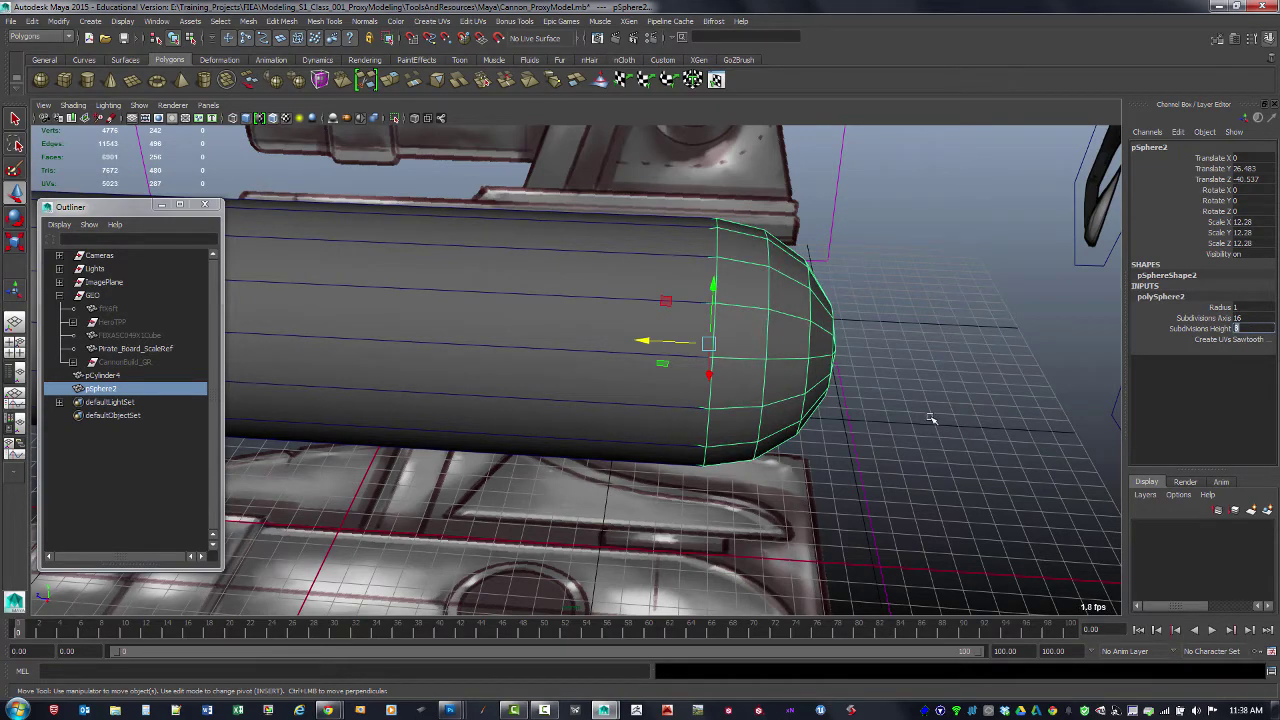
pyautogui.click(931, 420)
pyautogui.keyDown('alt'); pyautogui.moveTo(871, 426); pyautogui.dragTo(600, 359); pyautogui.keyUp('alt')
# Step: Delete the half of the sphere's faces inside the barrel, using wireframe display for the selection and restoring shaded display
pyautogui.click(812, 349)
pyautogui.press('4')
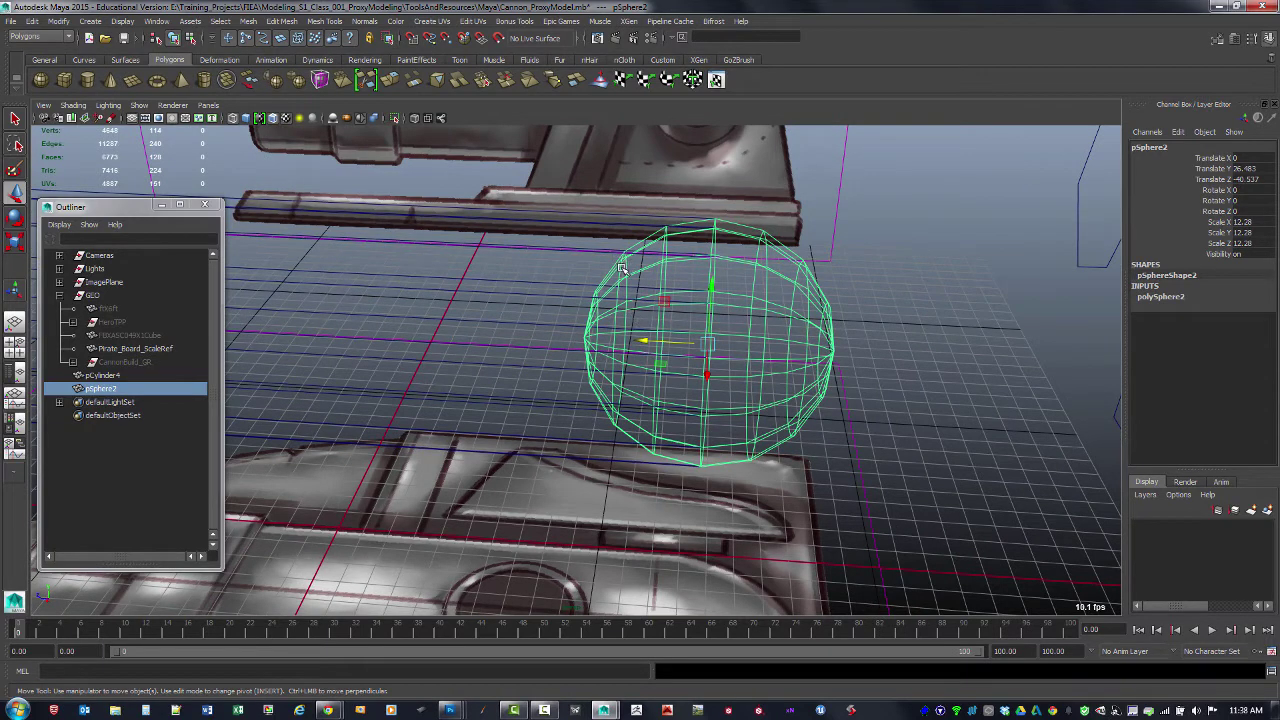
pyautogui.press('F11')
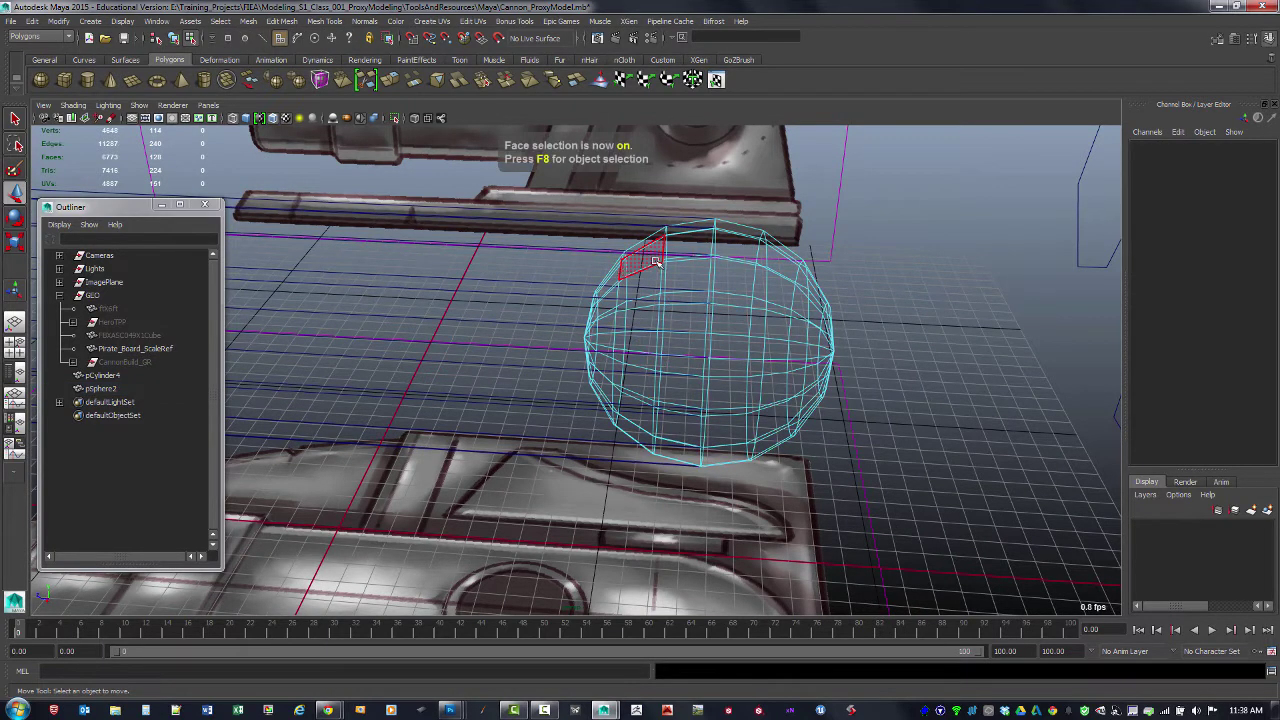
pyautogui.rightClick(760, 306)
pyautogui.moveTo(763, 307); pyautogui.dragTo(761, 340, button='right')
pyautogui.keyDown('alt'); pyautogui.moveTo(732, 370); pyautogui.dragTo(730, 361); pyautogui.keyUp('alt')
pyautogui.moveTo(640, 235)
pyautogui.keyDown('alt'); pyautogui.mouseDown()
pyautogui.moveTo(668, 268)
pyautogui.moveTo(660, 250)
pyautogui.mouseUp(); pyautogui.keyUp('alt')
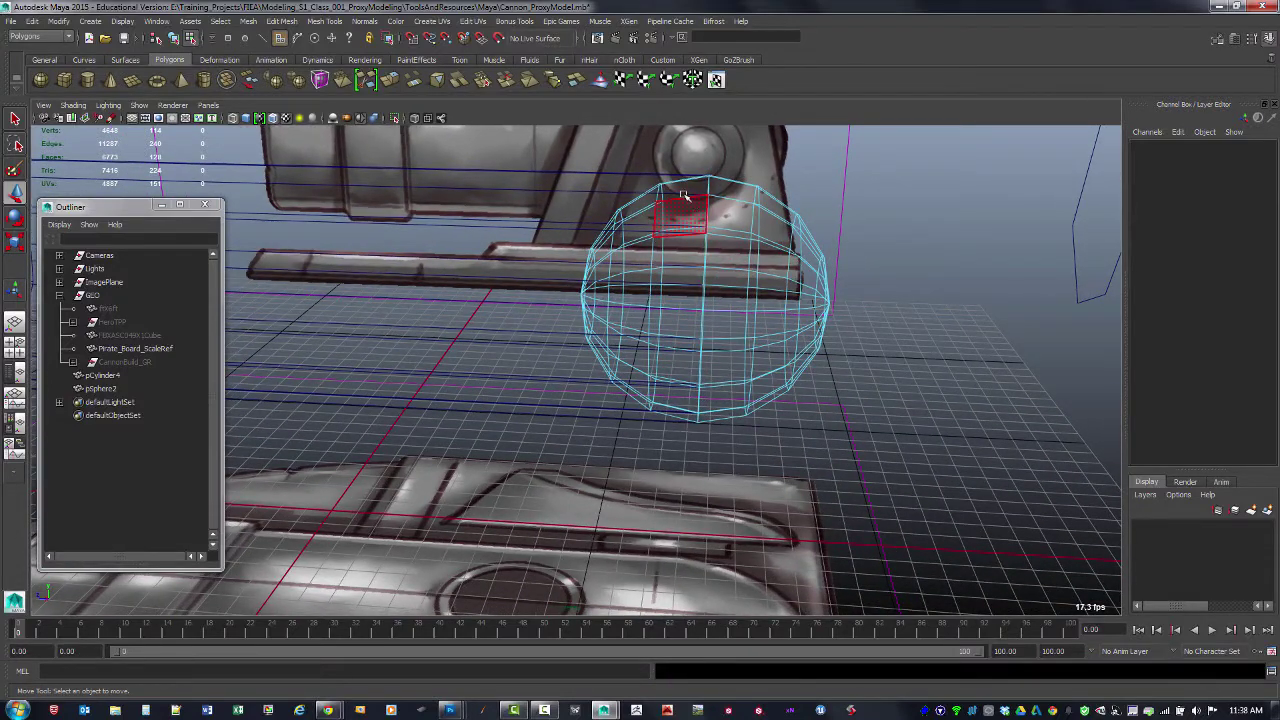
pyautogui.moveTo(488, 140); pyautogui.dragTo(684, 490)
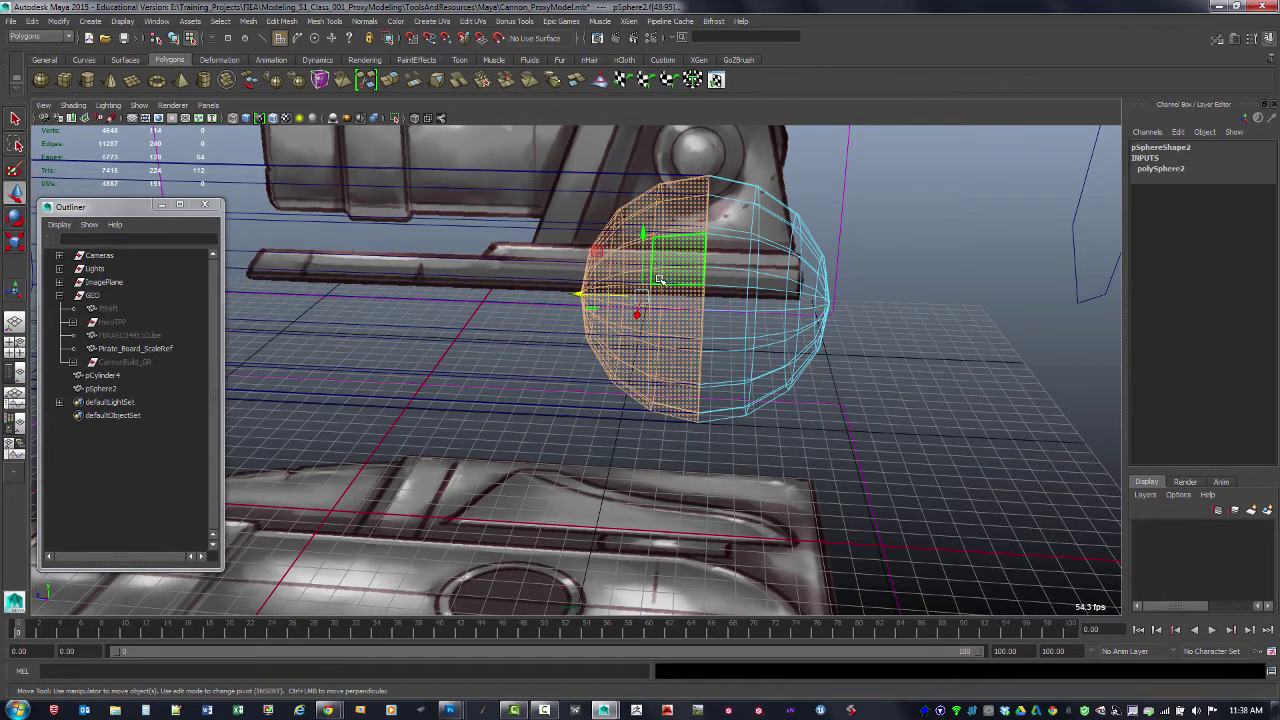
pyautogui.press('Delete')
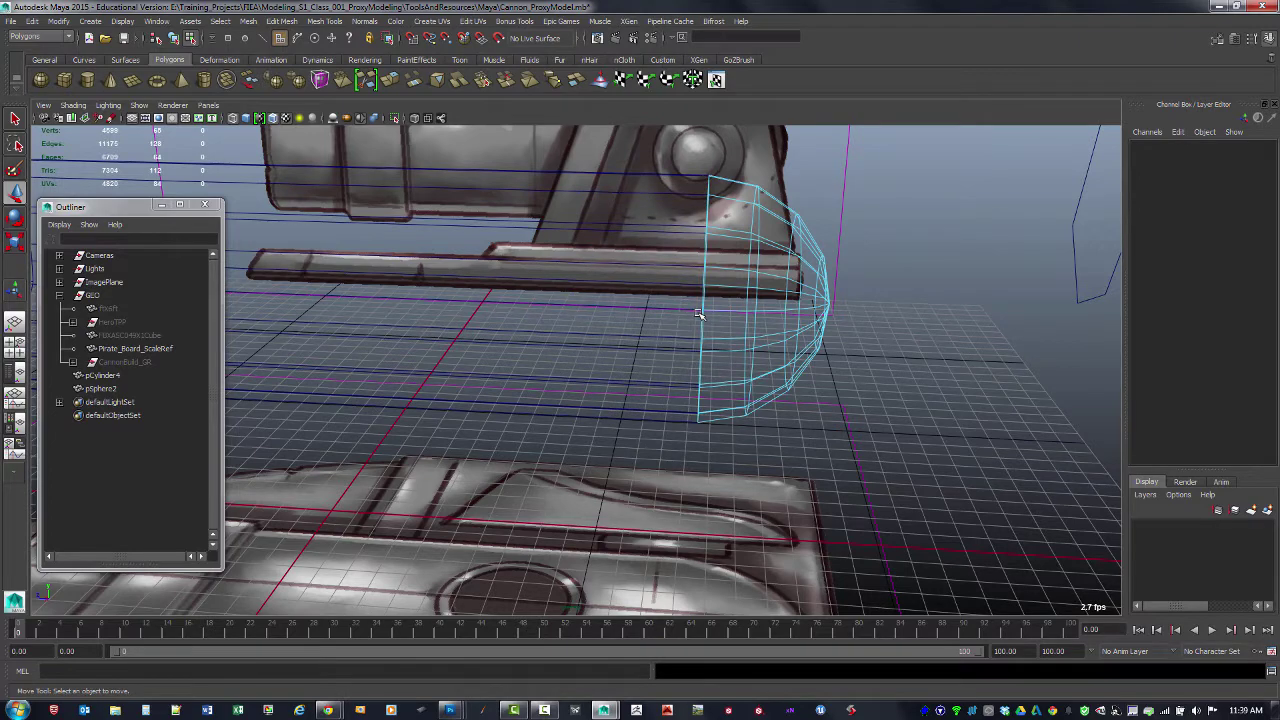
pyautogui.press('5')
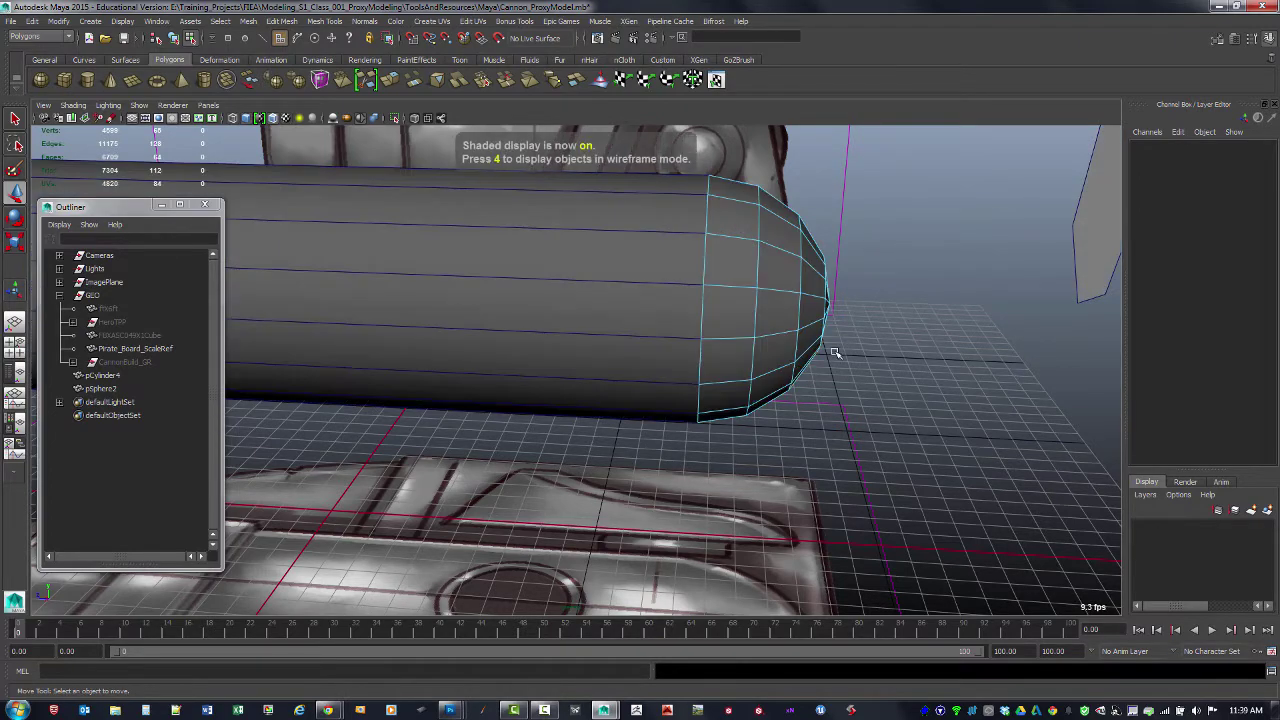
# Step: Return to object selection and deselect the rounded rear cap
pyautogui.keyDown('alt'); pyautogui.moveTo(835, 353); pyautogui.dragTo(824, 381); pyautogui.keyUp('alt')
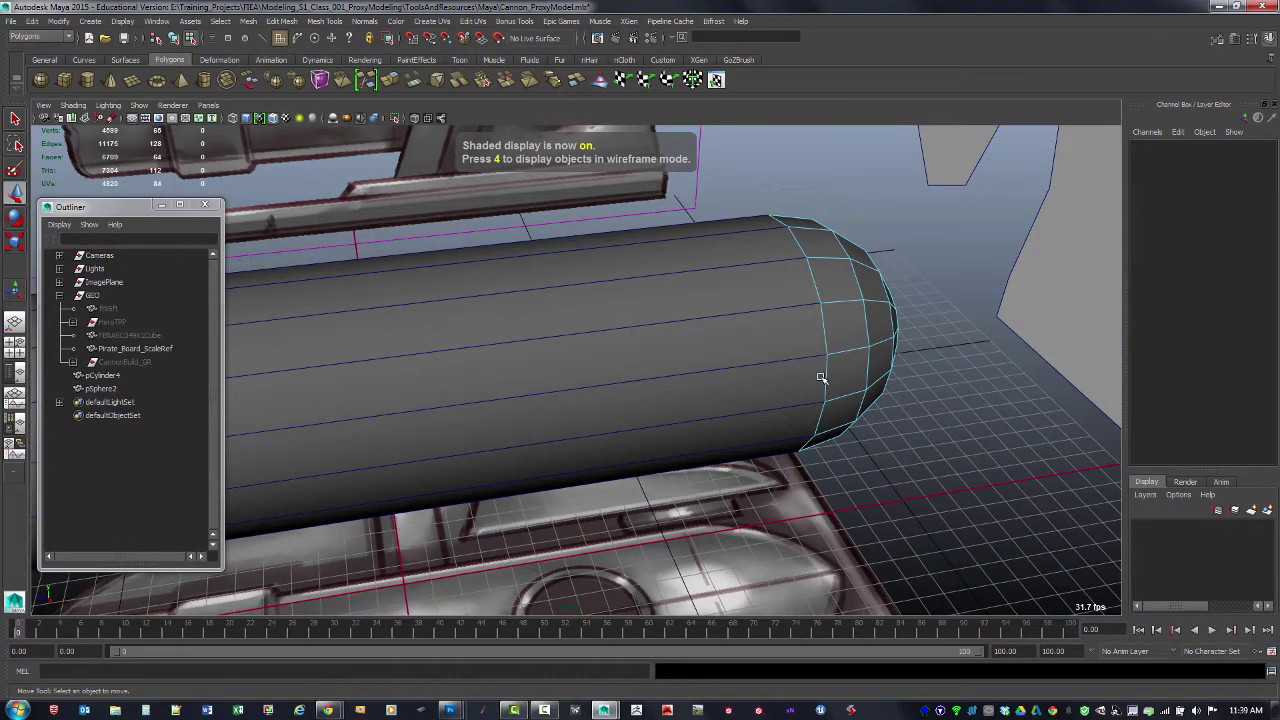
pyautogui.press('F8')
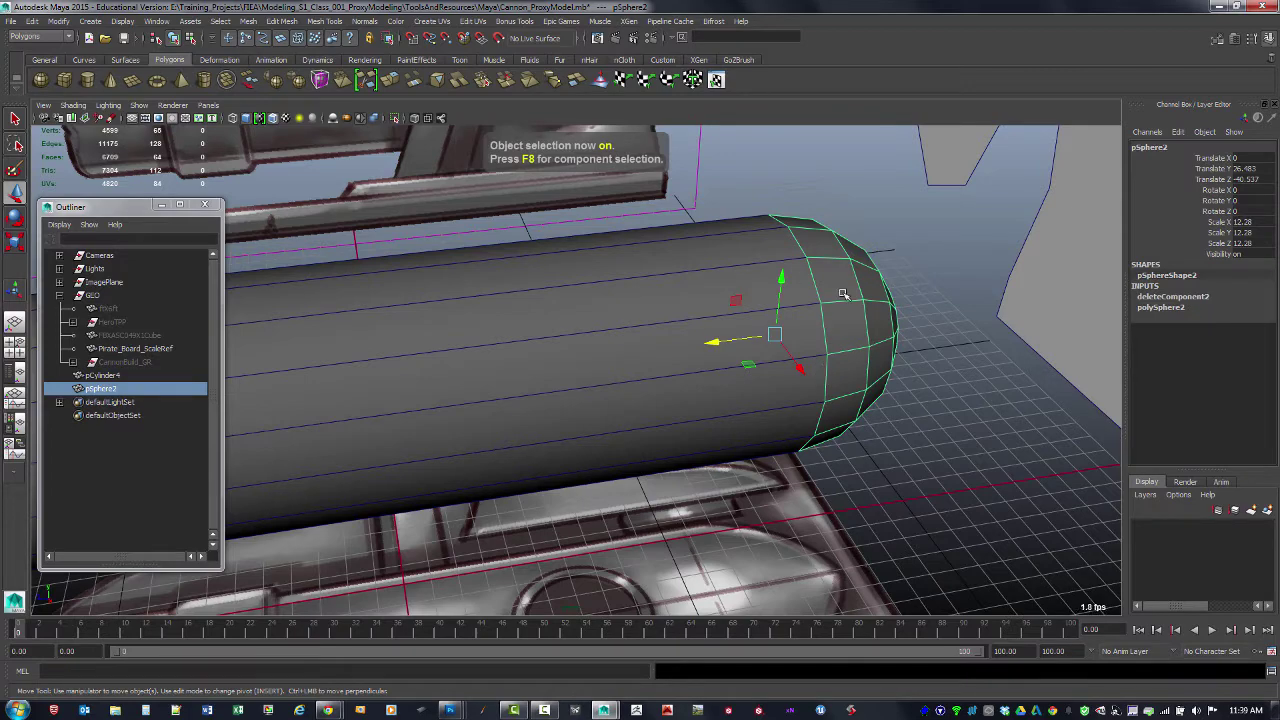
pyautogui.rightClick(840, 292)
pyautogui.moveTo(839, 292); pyautogui.dragTo(890, 274, button='right')
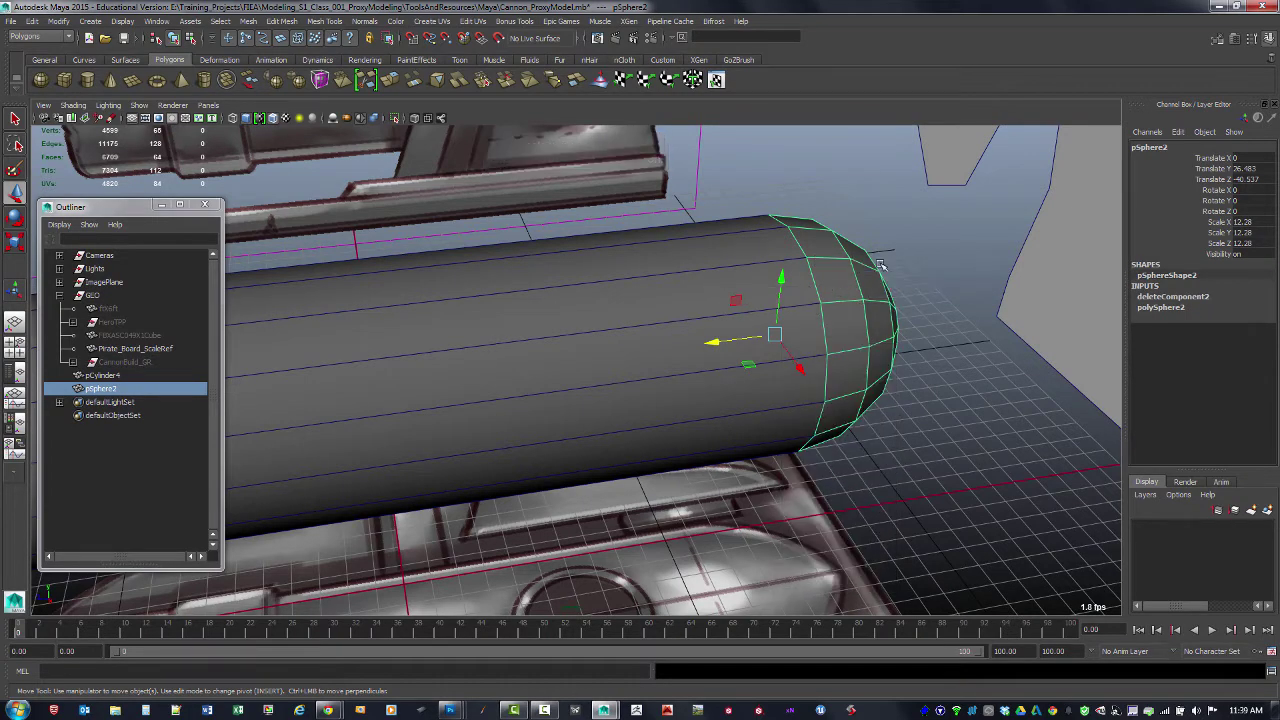
pyautogui.click(878, 215)
pyautogui.keyDown('alt'); pyautogui.moveTo(960, 311); pyautogui.dragTo(794, 257, button='right'); pyautogui.keyUp('alt')
pyautogui.keyDown('alt'); pyautogui.moveTo(794, 257); pyautogui.dragTo(724, 334); pyautogui.keyUp('alt')
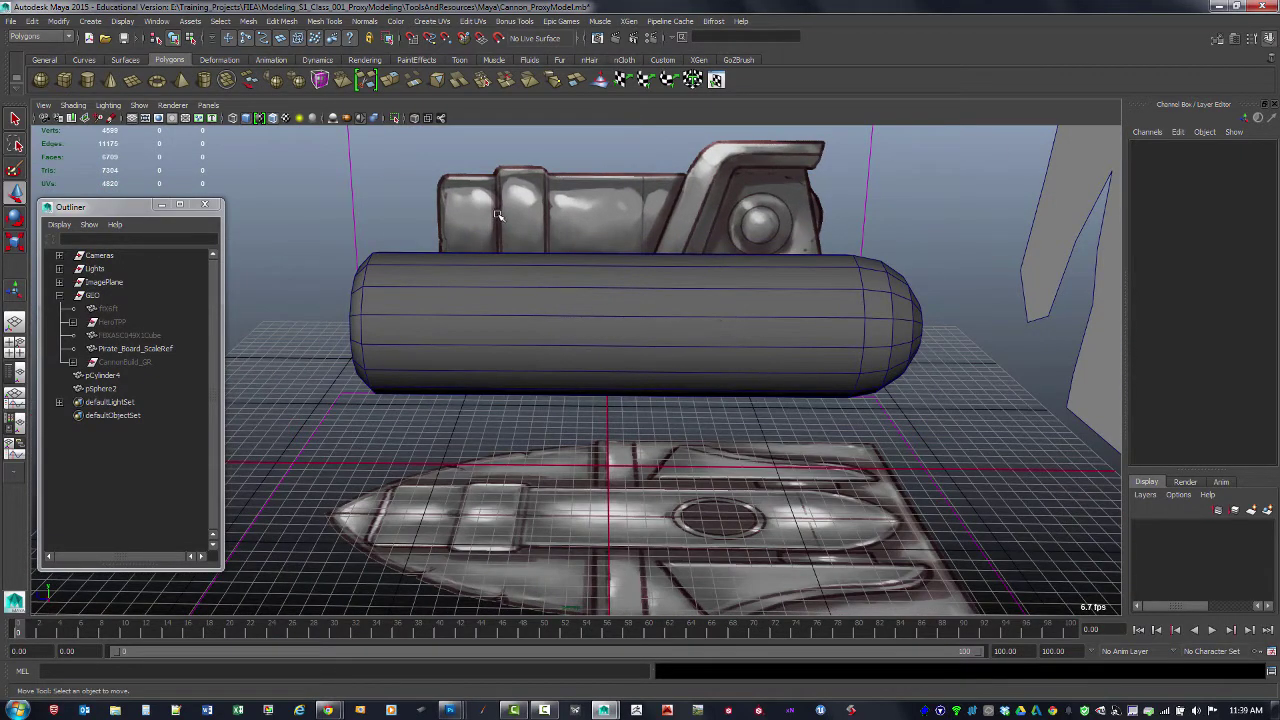
# Step: Turn off the wireframe overlay on shaded objects and check how smoothly the cap continues the barrel
pyautogui.click(272, 118)
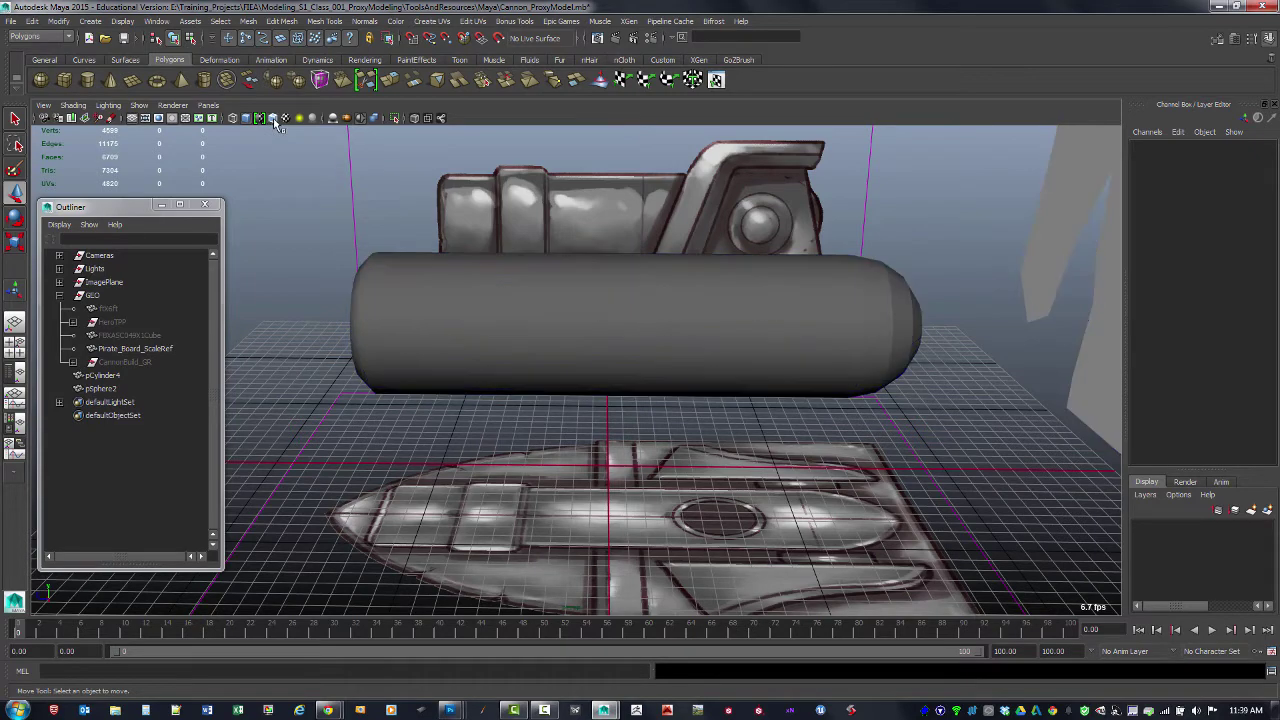
pyautogui.click(272, 118)
pyautogui.click(272, 118)
pyautogui.click(271, 117)
pyautogui.keyDown('alt'); pyautogui.moveTo(679, 314); pyautogui.dragTo(949, 276); pyautogui.keyUp('alt')
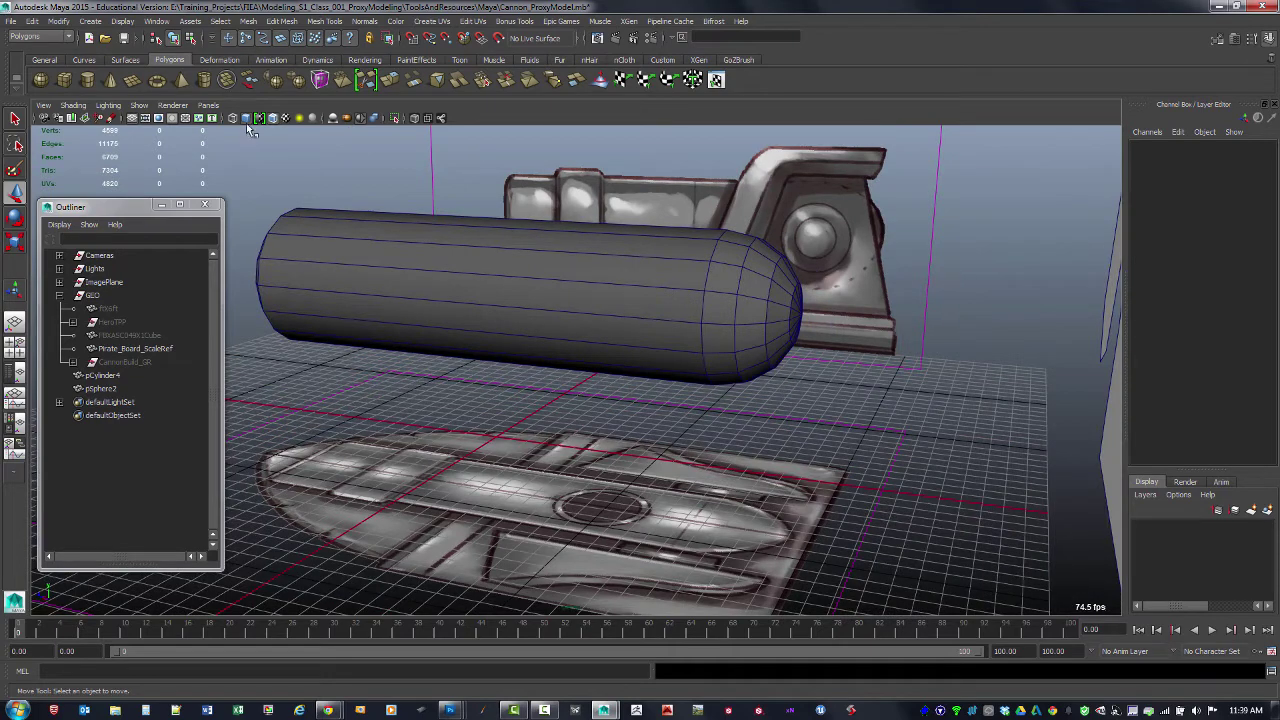
pyautogui.click(271, 118)
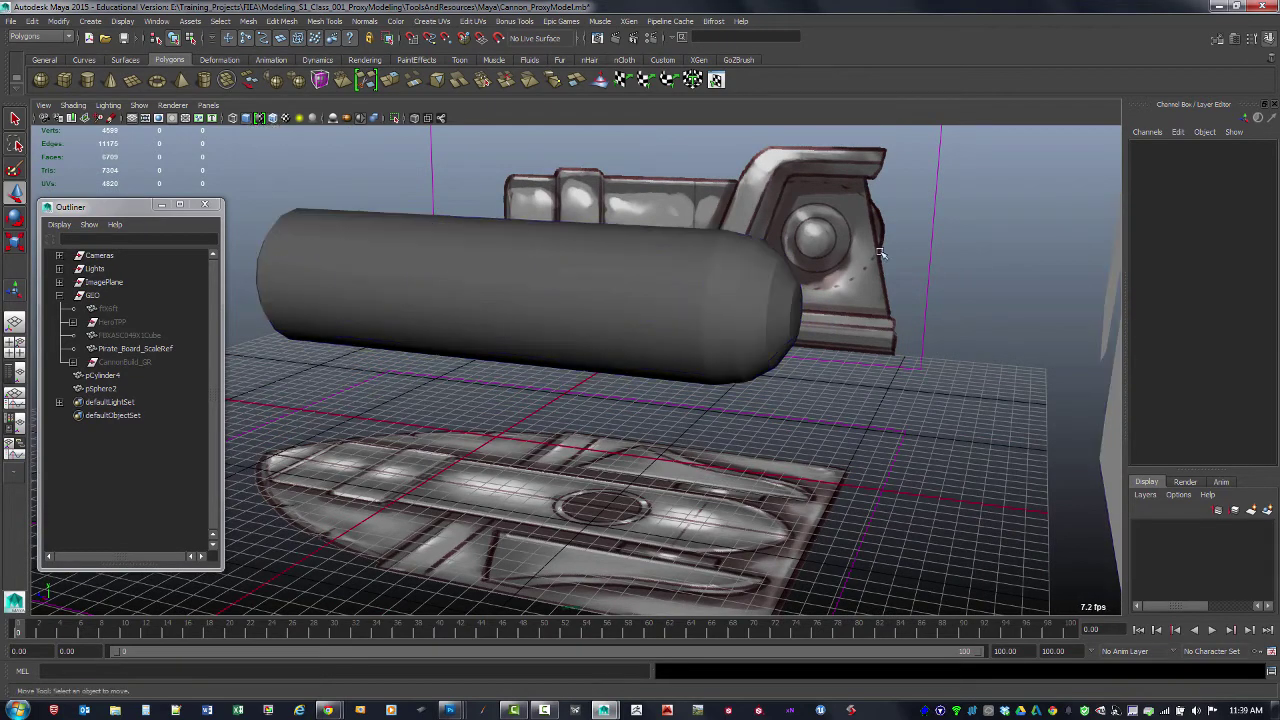
pyautogui.keyDown('alt'); pyautogui.moveTo(700, 340); pyautogui.dragTo(784, 361); pyautogui.keyUp('alt')
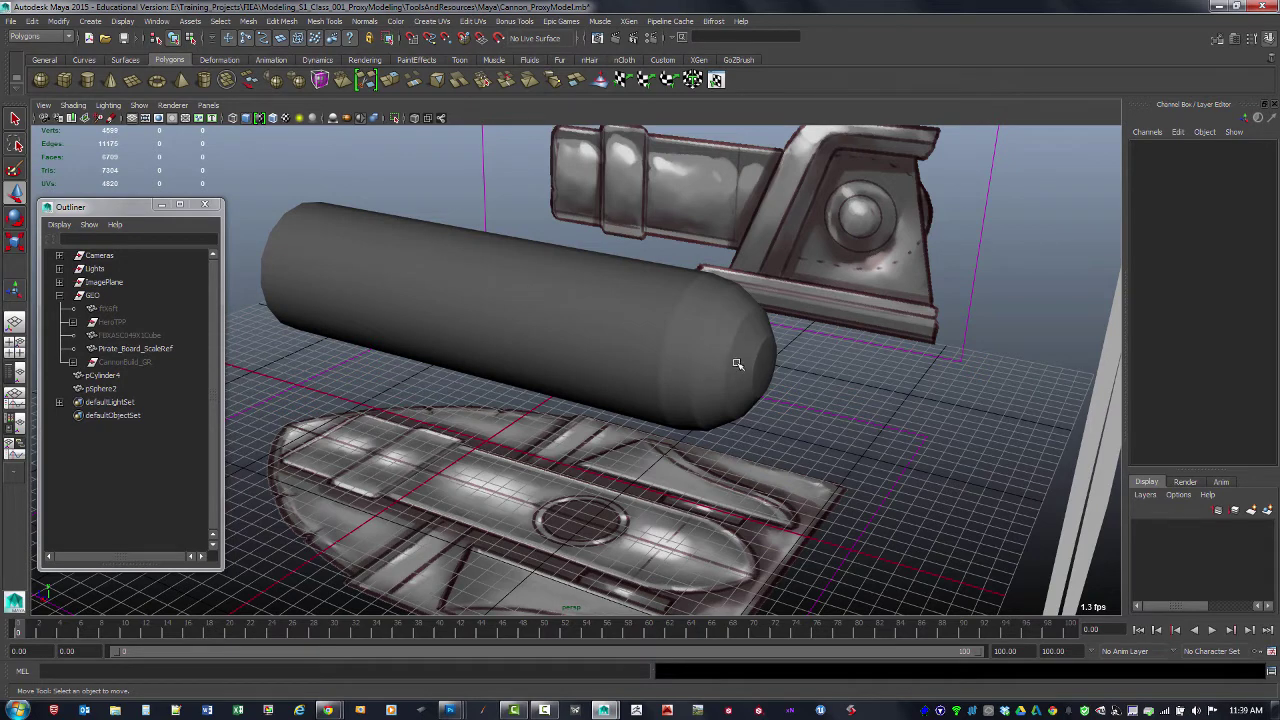
# Step: Soften all edges of the rounded rear cap and deselect it
pyautogui.click(739, 363)
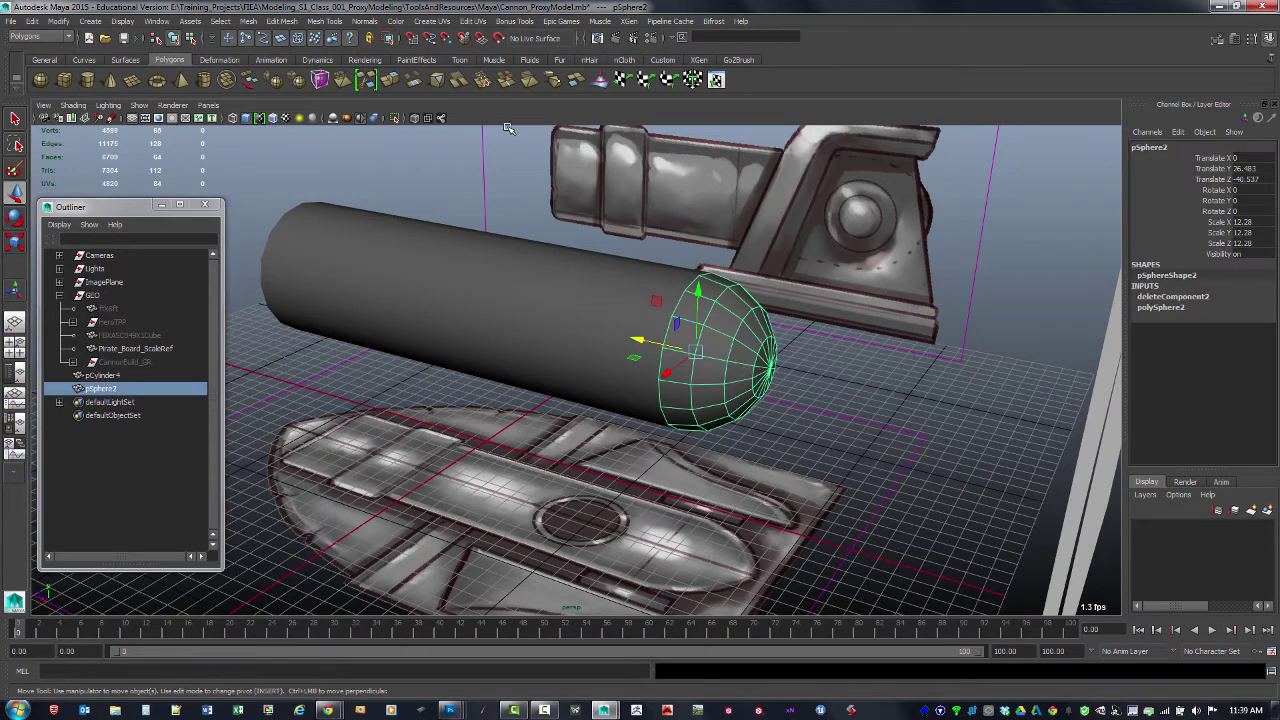
pyautogui.click(69, 37)
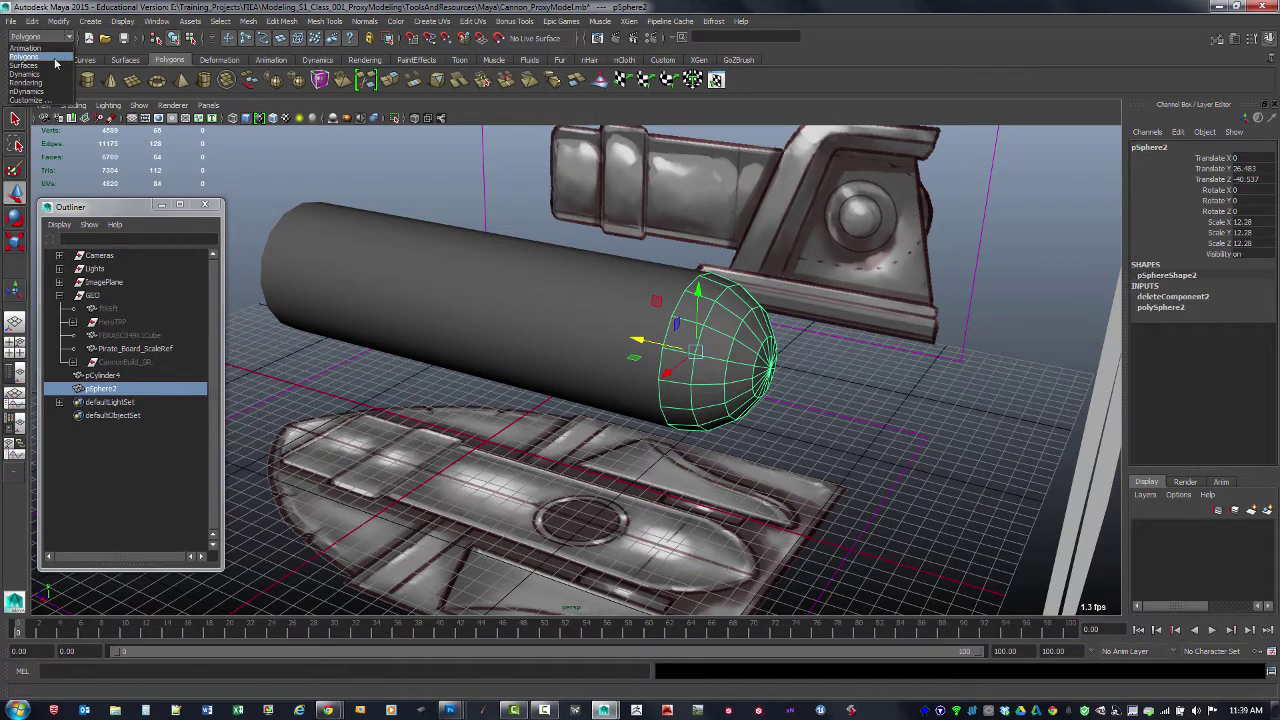
pyautogui.click(62, 56)
pyautogui.click(368, 22)
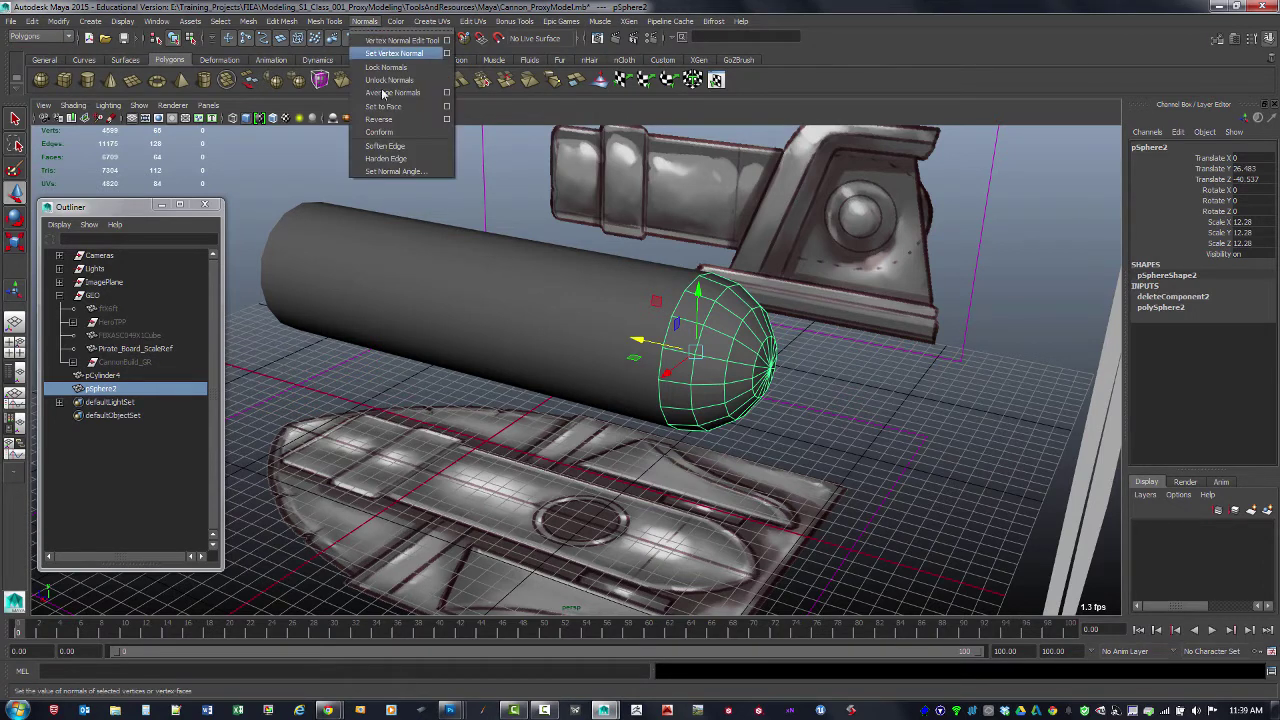
pyautogui.click(397, 146)
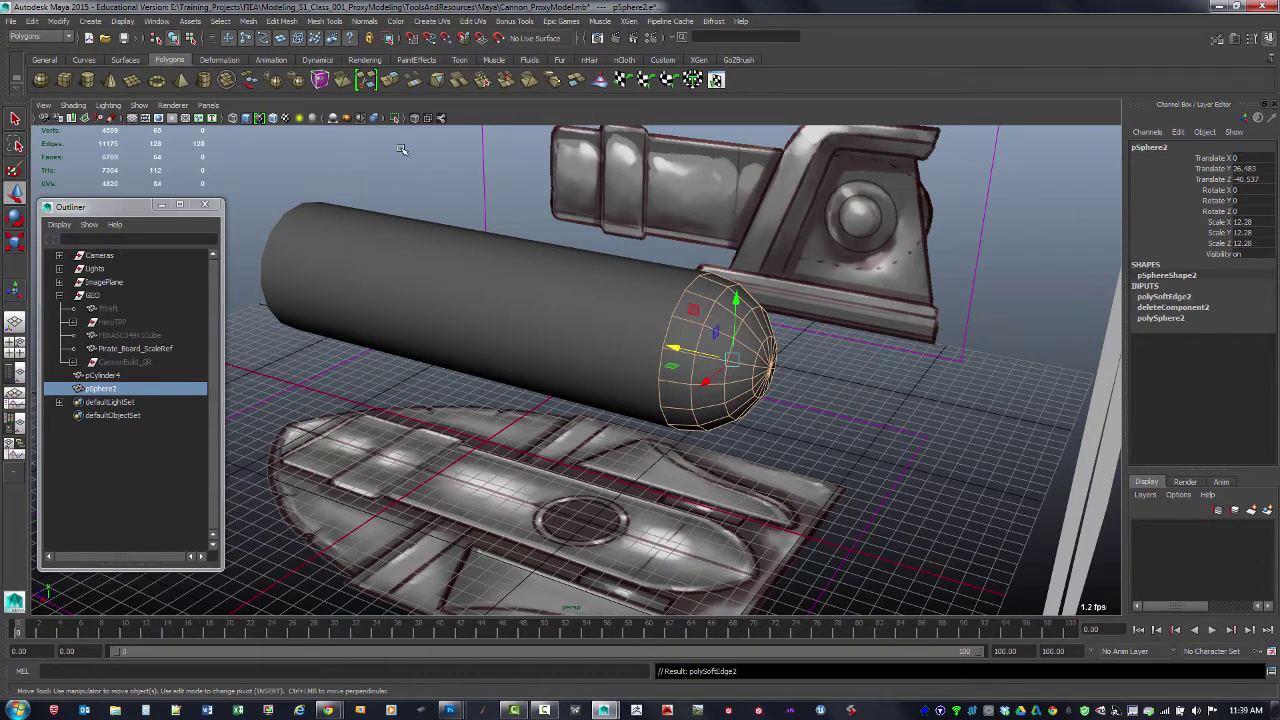
pyautogui.click(345, 200)
pyautogui.keyDown('alt'); pyautogui.moveTo(345, 205); pyautogui.dragTo(561, 301); pyautogui.keyUp('alt')
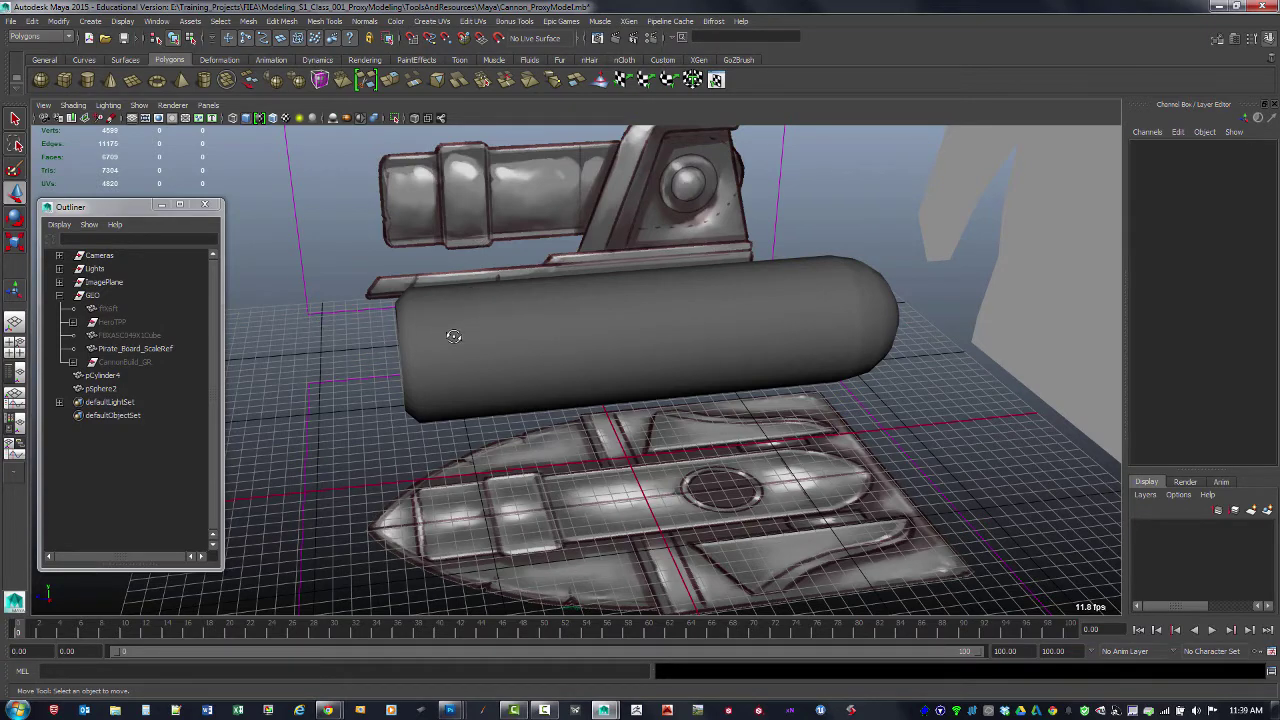
pyautogui.moveTo(450, 334)
pyautogui.keyDown('alt'); pyautogui.mouseDown()
pyautogui.moveTo(431, 320)
pyautogui.moveTo(455, 334)
pyautogui.mouseUp(); pyautogui.keyUp('alt')
pyautogui.keyDown('alt'); pyautogui.moveTo(455, 334); pyautogui.dragTo(532, 368, button='right'); pyautogui.keyUp('alt')
# Step: Split the barrel cylinder's lengthwise edge ring to add one edge loop around the middle of the barrel
pyautogui.click(485, 338)
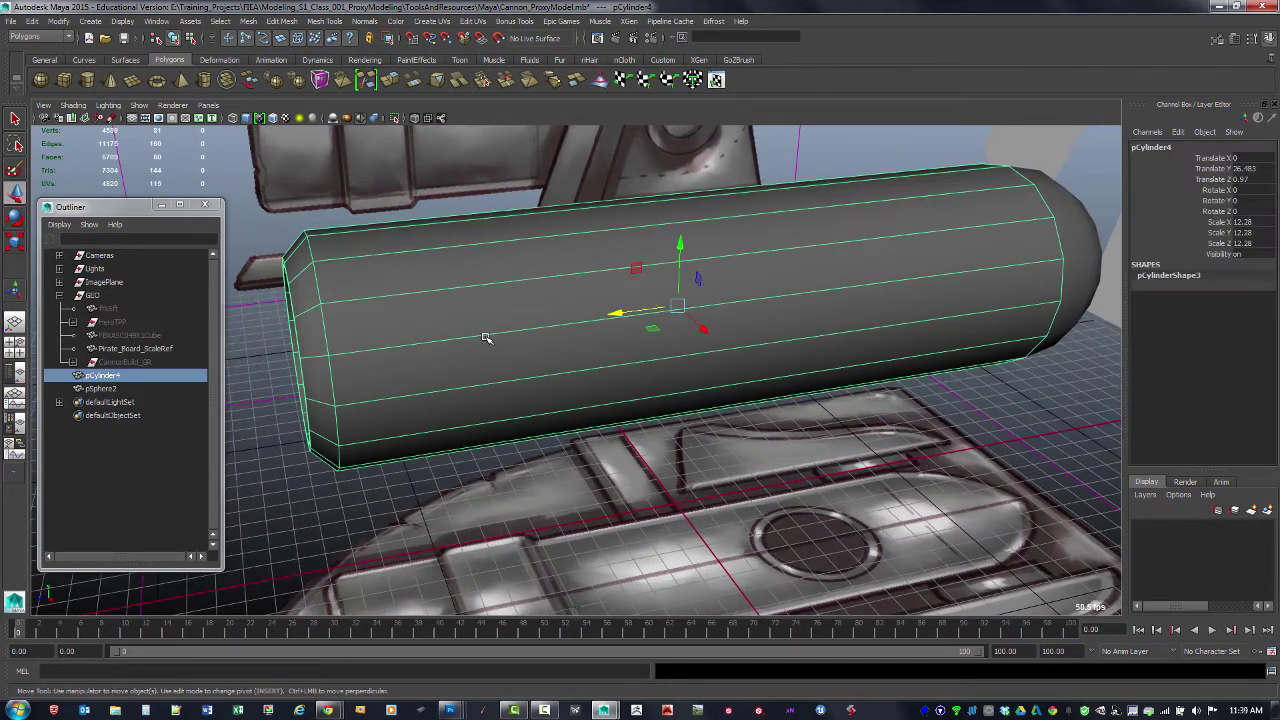
pyautogui.keyDown('alt'); pyautogui.moveTo(762, 325); pyautogui.dragTo(502, 308, button='right'); pyautogui.keyUp('alt')
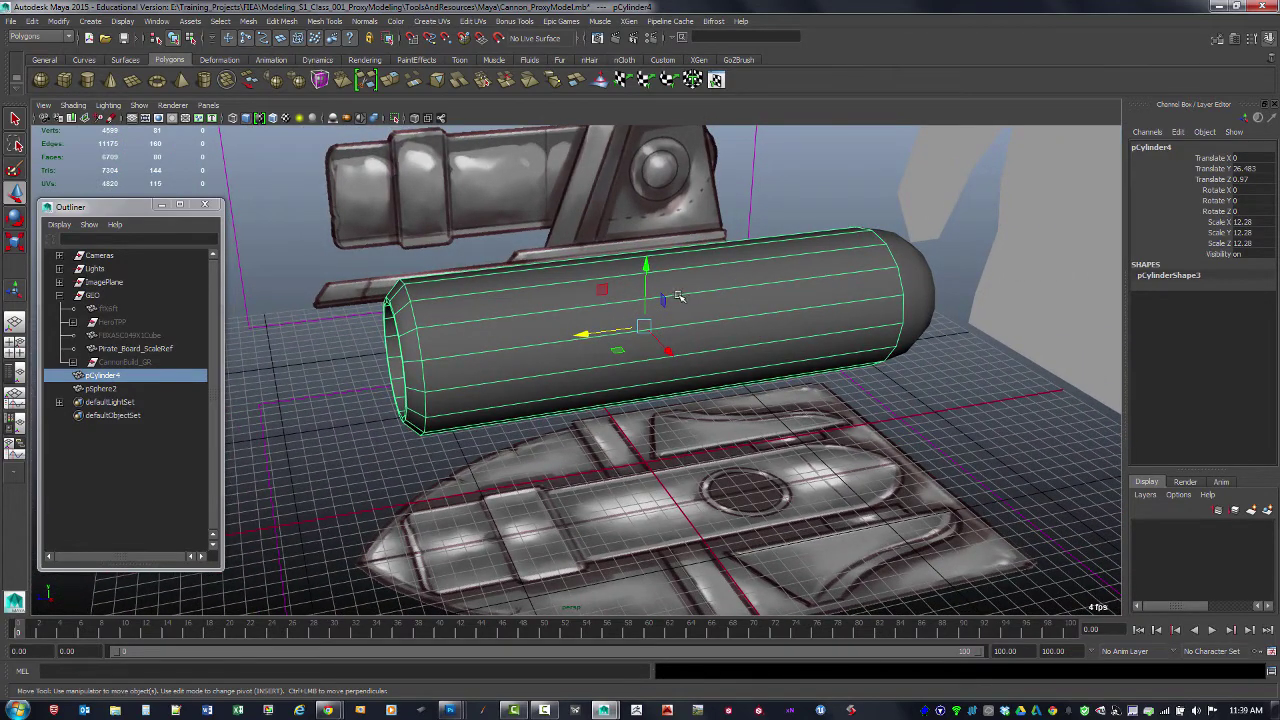
pyautogui.keyDown('alt'); pyautogui.moveTo(680, 299); pyautogui.dragTo(560, 342); pyautogui.keyUp('alt')
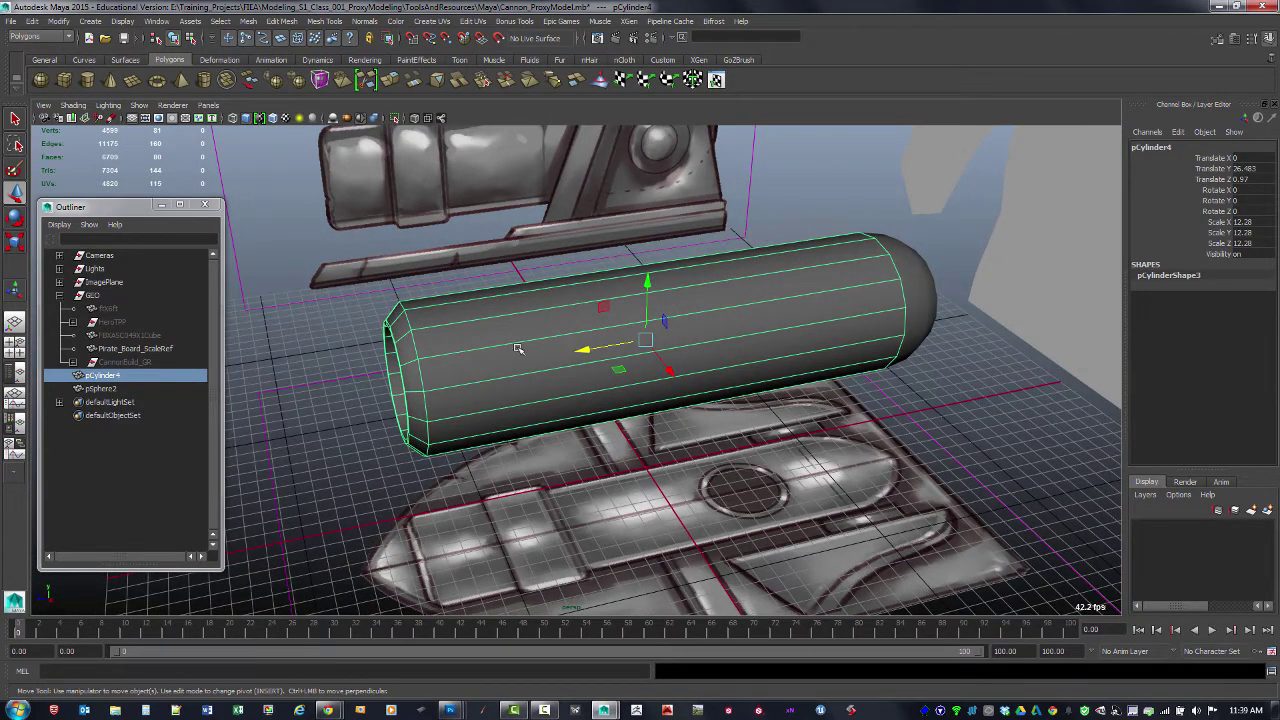
pyautogui.press('F10')
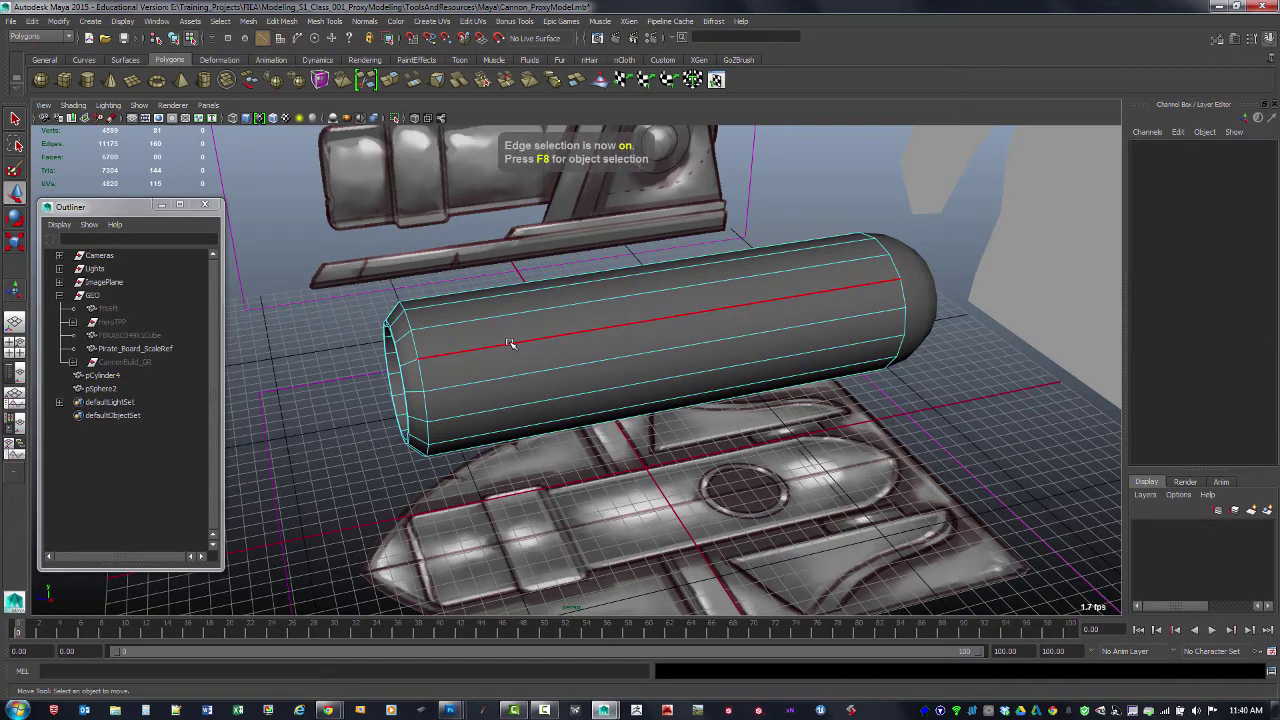
pyautogui.click(509, 345)
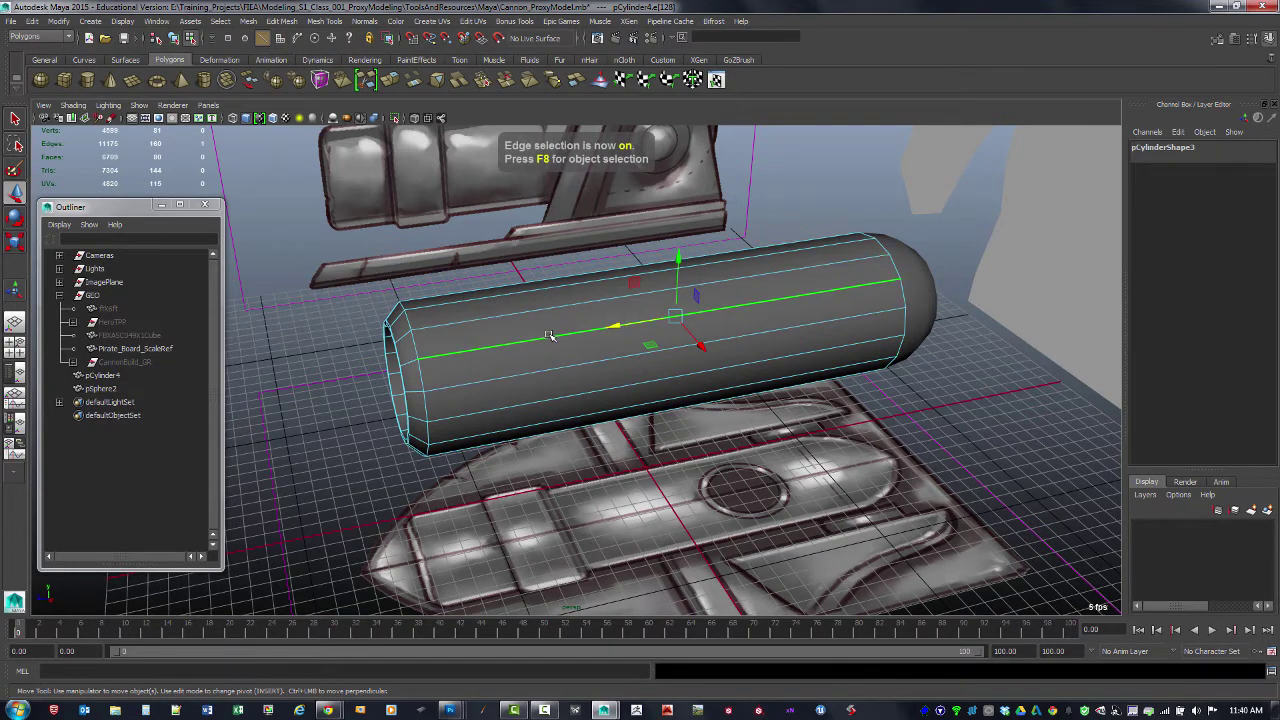
pyautogui.keyDown('ctrl'); pyautogui.rightClick(541, 338); pyautogui.keyUp('ctrl')
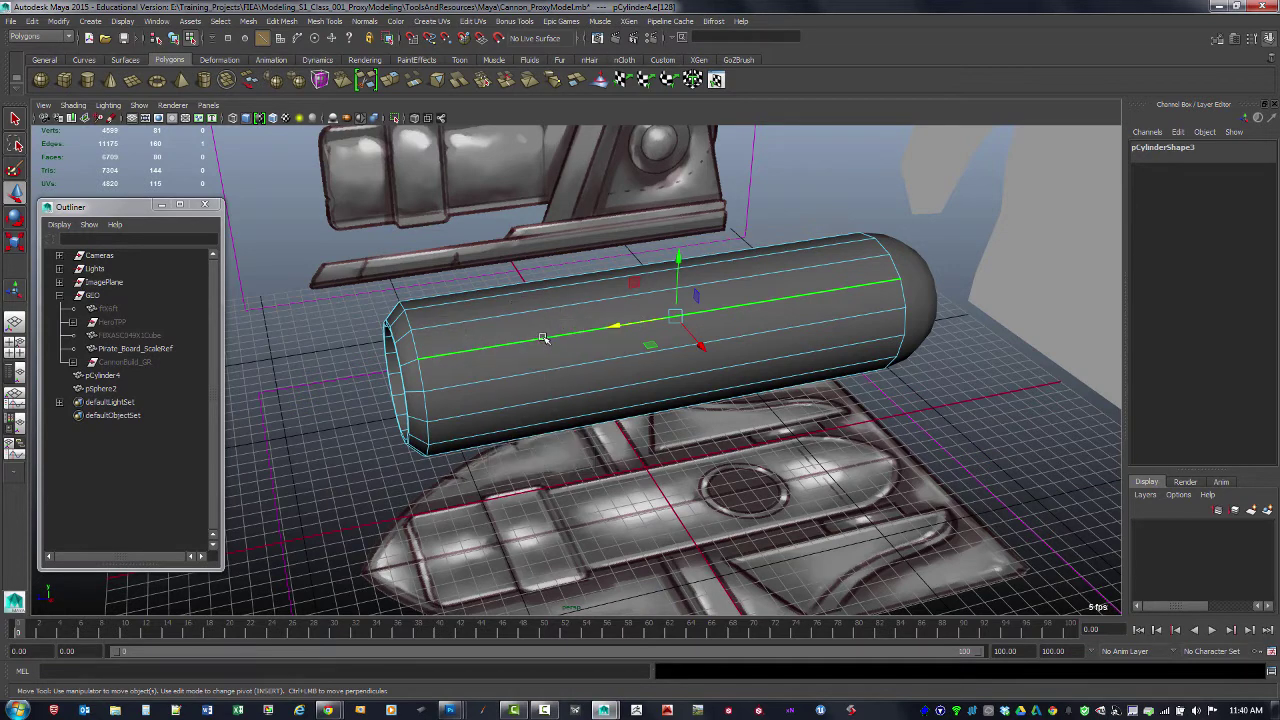
pyautogui.keyDown('shift'); pyautogui.rightClick(542, 338); pyautogui.keyUp('shift')
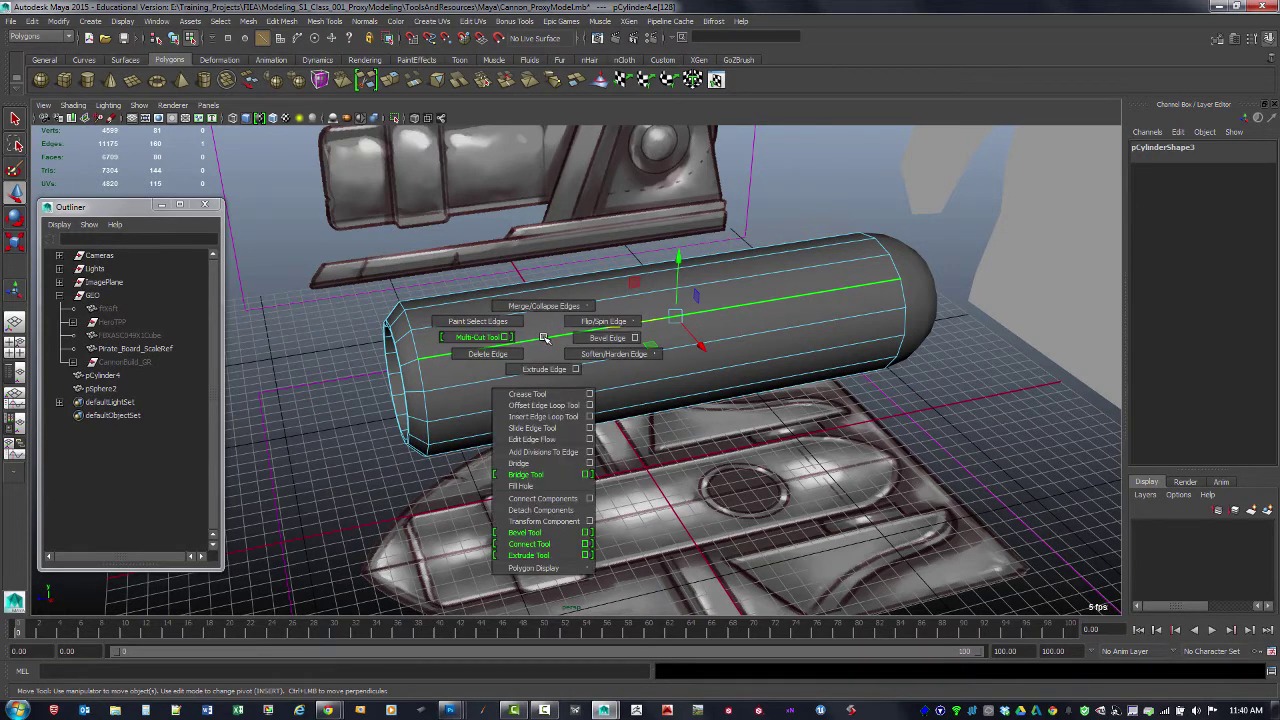
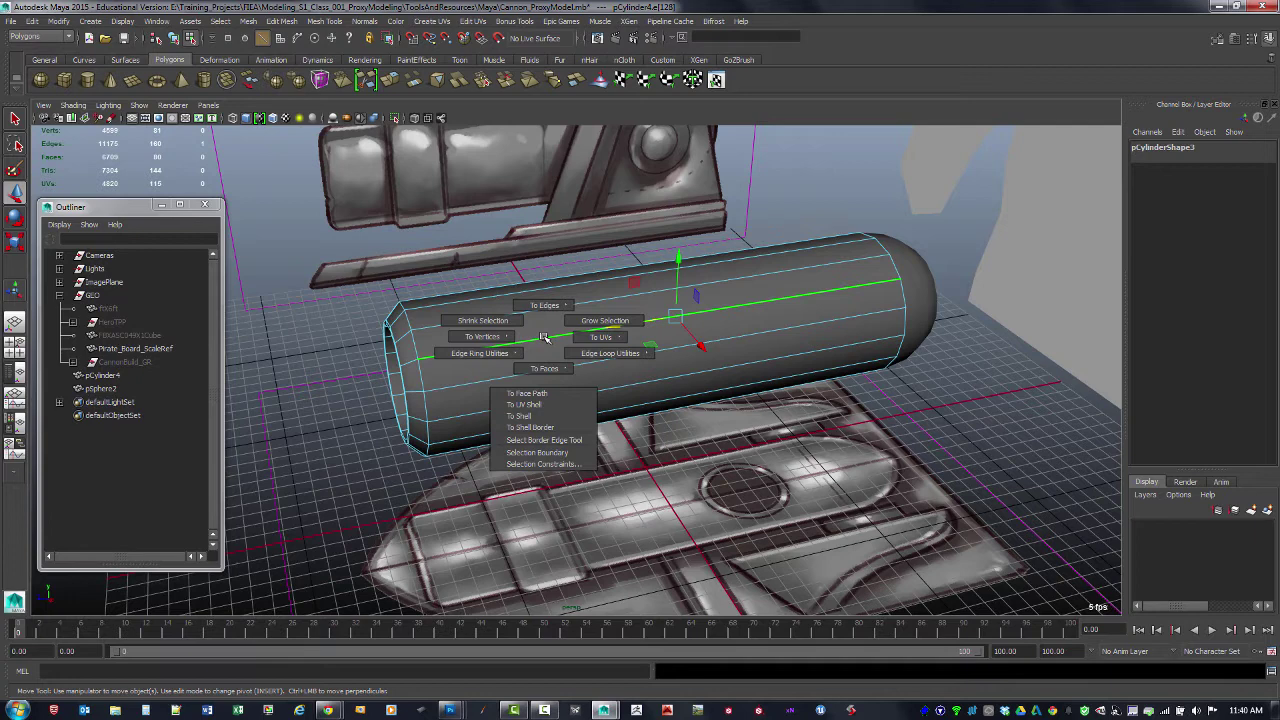
pyautogui.moveTo(544, 337); pyautogui.dragTo(567, 369, button='right')
pyautogui.keyDown('alt'); pyautogui.moveTo(700, 371); pyautogui.dragTo(600, 213); pyautogui.keyUp('alt')
pyautogui.hotkey('ctrl', 'z')
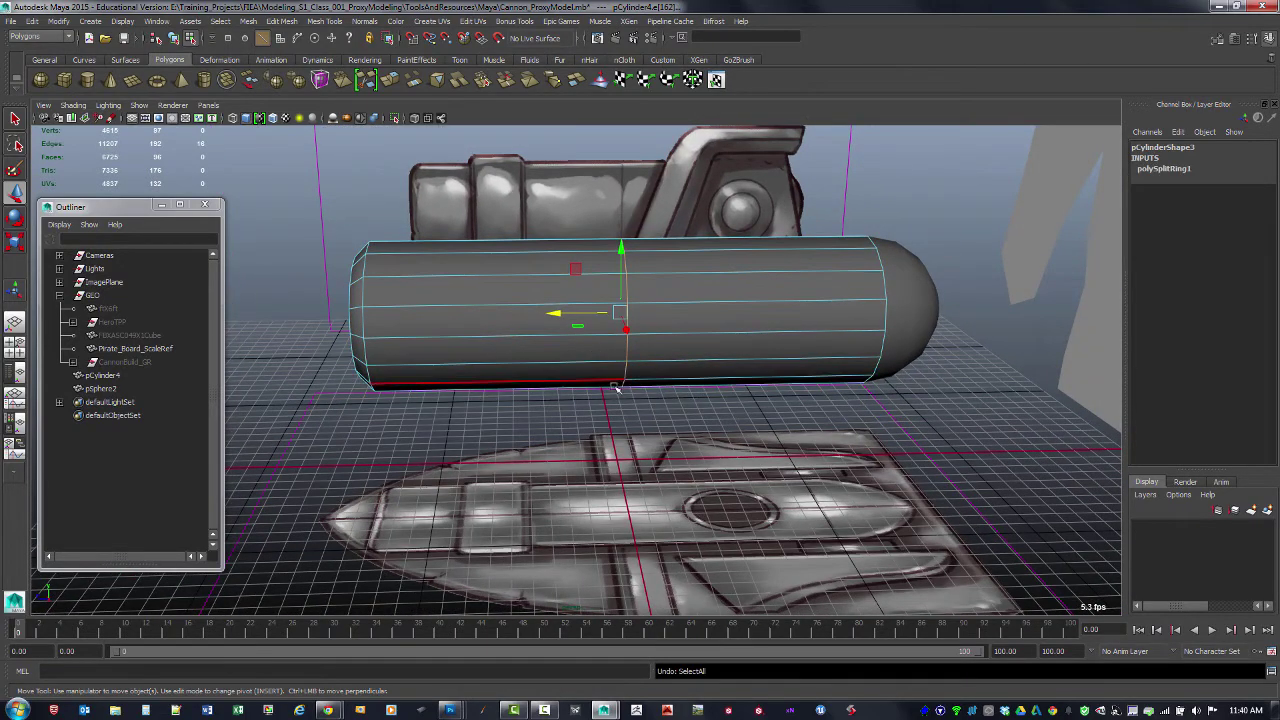
pyautogui.moveTo(580, 408)
pyautogui.keyDown('alt'); pyautogui.mouseDown()
pyautogui.moveTo(745, 452)
pyautogui.moveTo(579, 418)
pyautogui.mouseUp(); pyautogui.keyUp('alt')
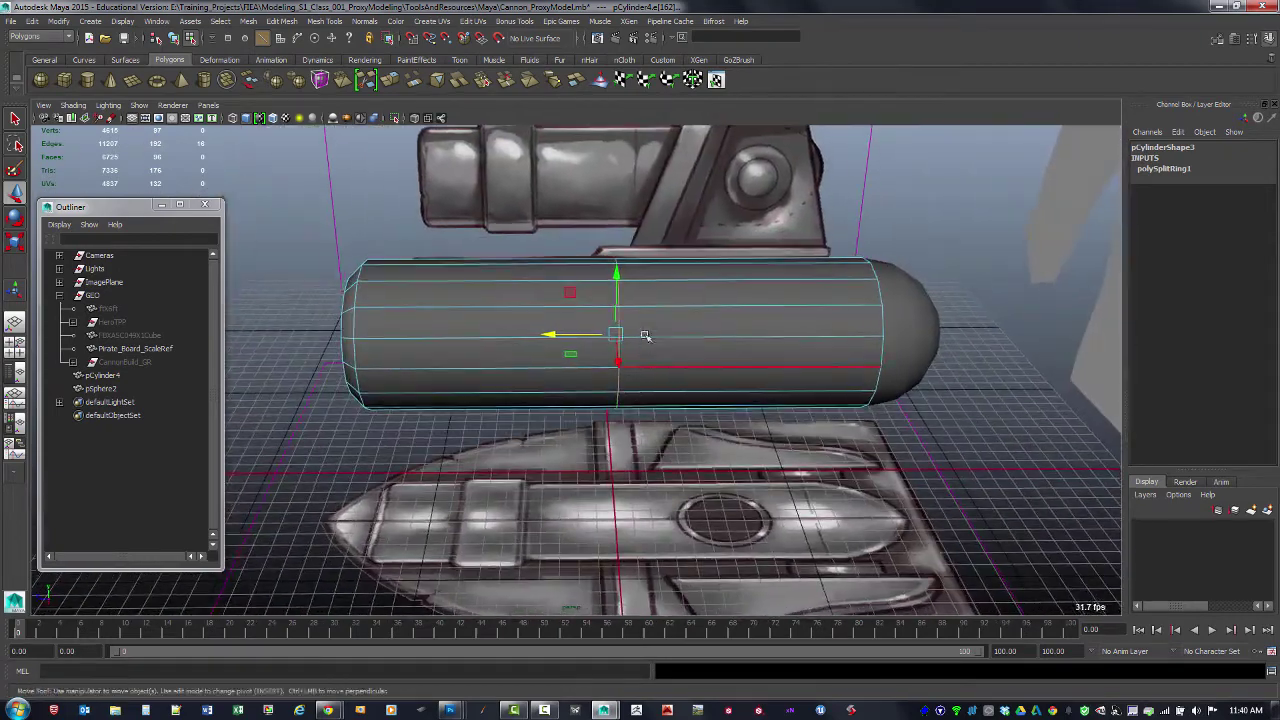
pyautogui.click(473, 282)
pyautogui.doubleClick(529, 308)
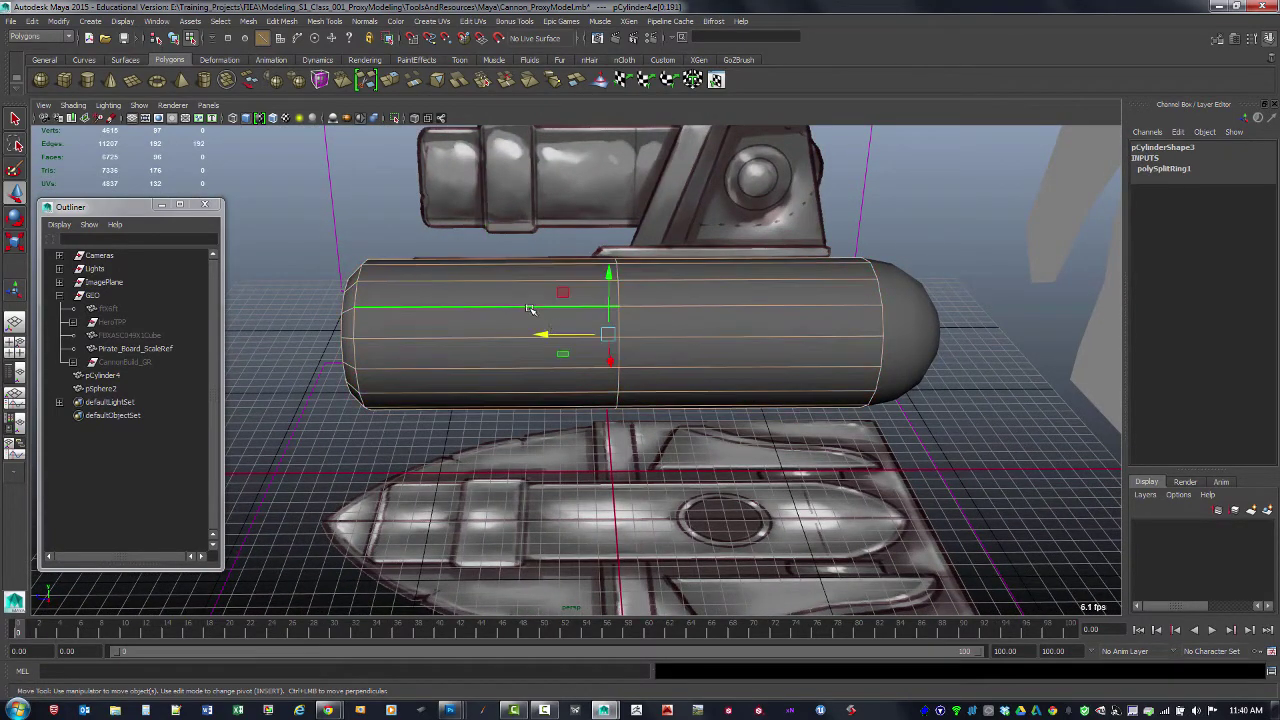
pyautogui.hotkey('ctrl', 'z')
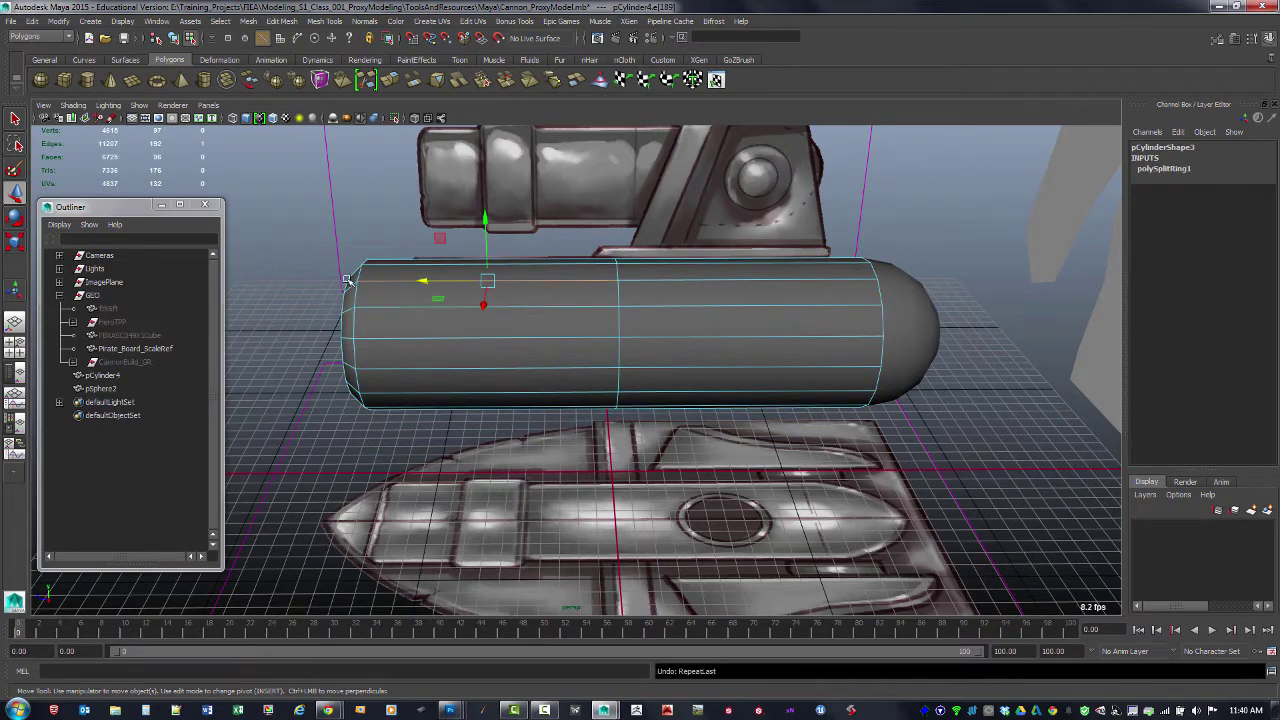
pyautogui.click(305, 250)
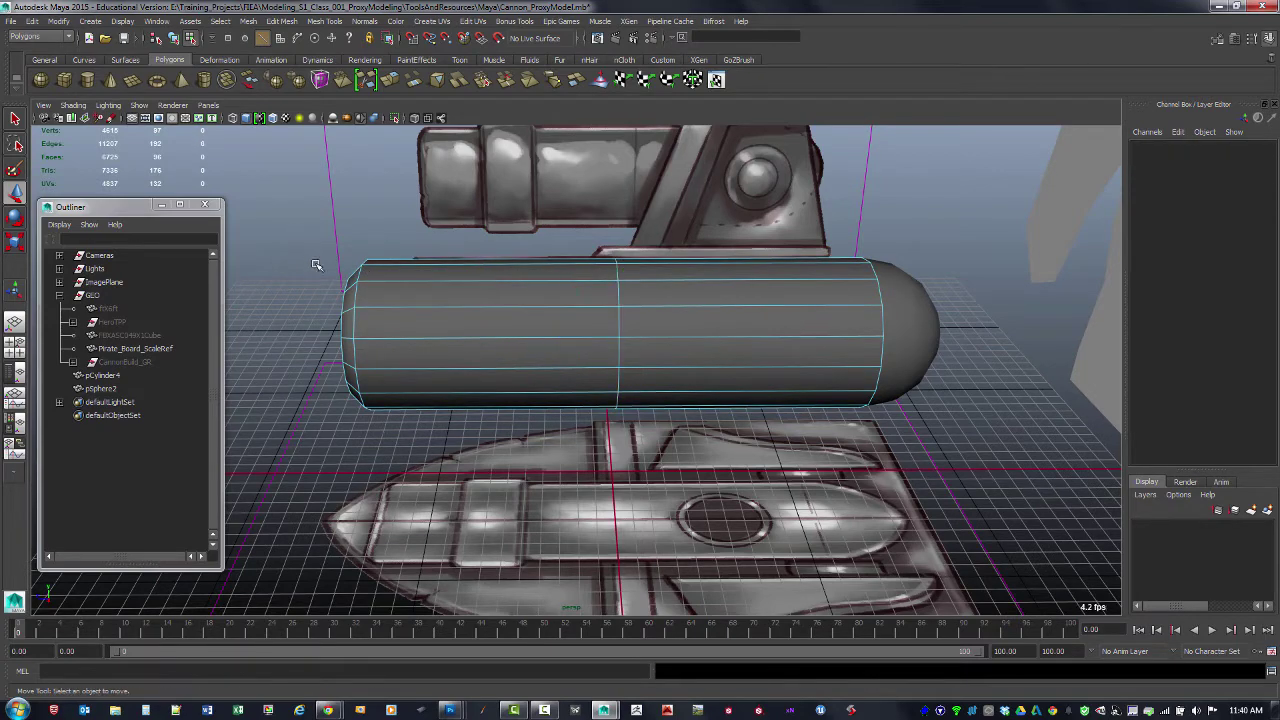
# Step: Split the cylinder's edge rings between the open muzzle end and the middle loop, adding three edge loops
pyautogui.keyDown('alt'); pyautogui.moveTo(305, 250); pyautogui.dragTo(545, 316); pyautogui.keyUp('alt')
pyautogui.click(540, 292)
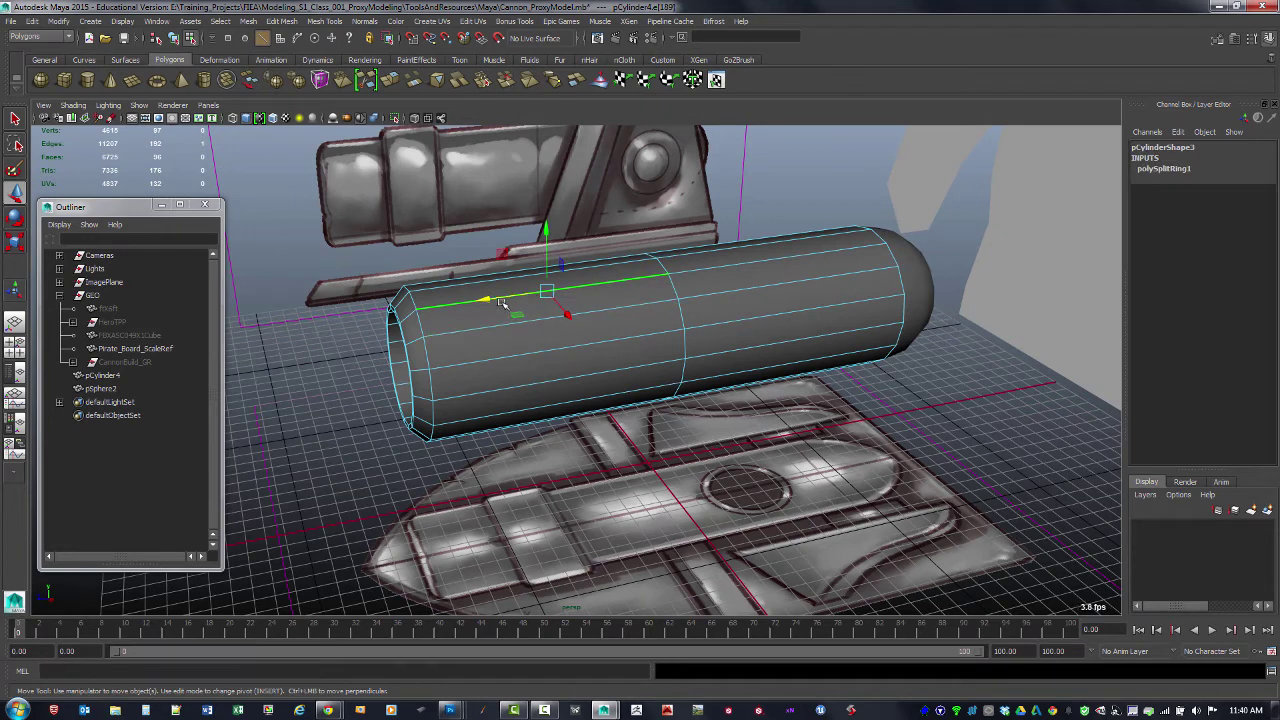
pyautogui.keyDown('ctrl'); pyautogui.moveTo(478, 318); pyautogui.dragTo(515, 334, button='right'); pyautogui.keyUp('ctrl')
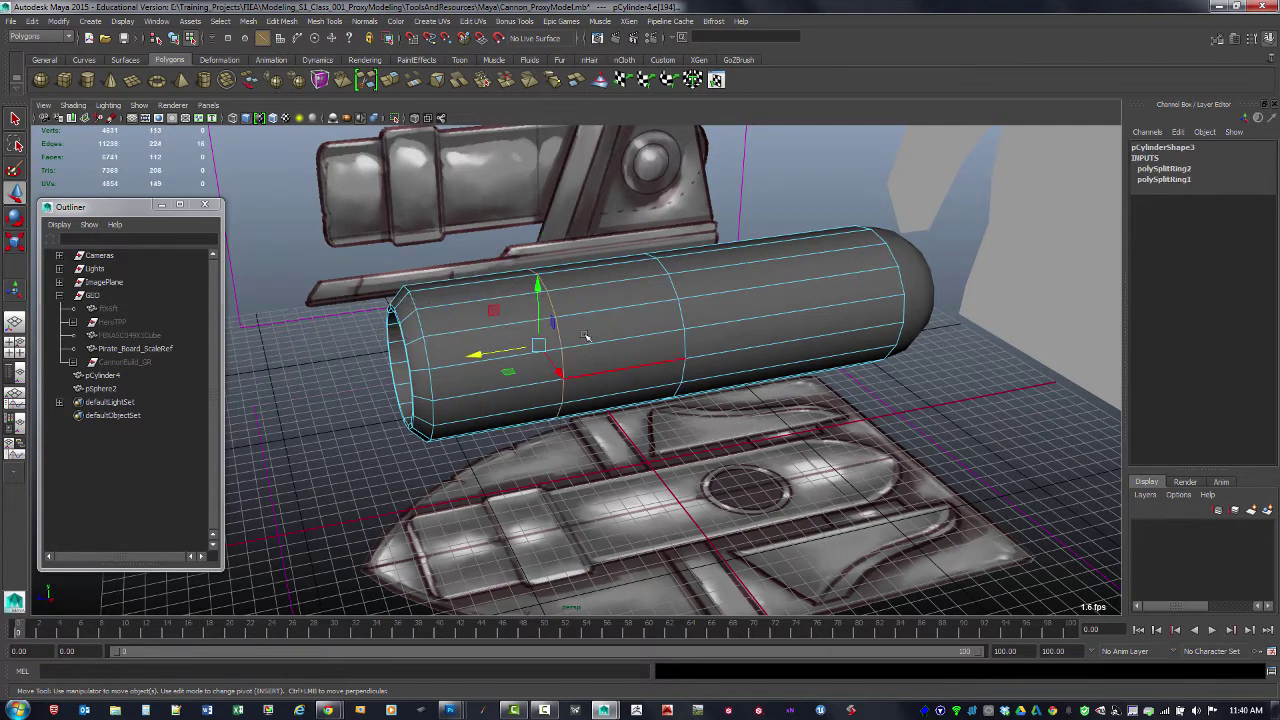
pyautogui.click(482, 301)
pyautogui.press('g')
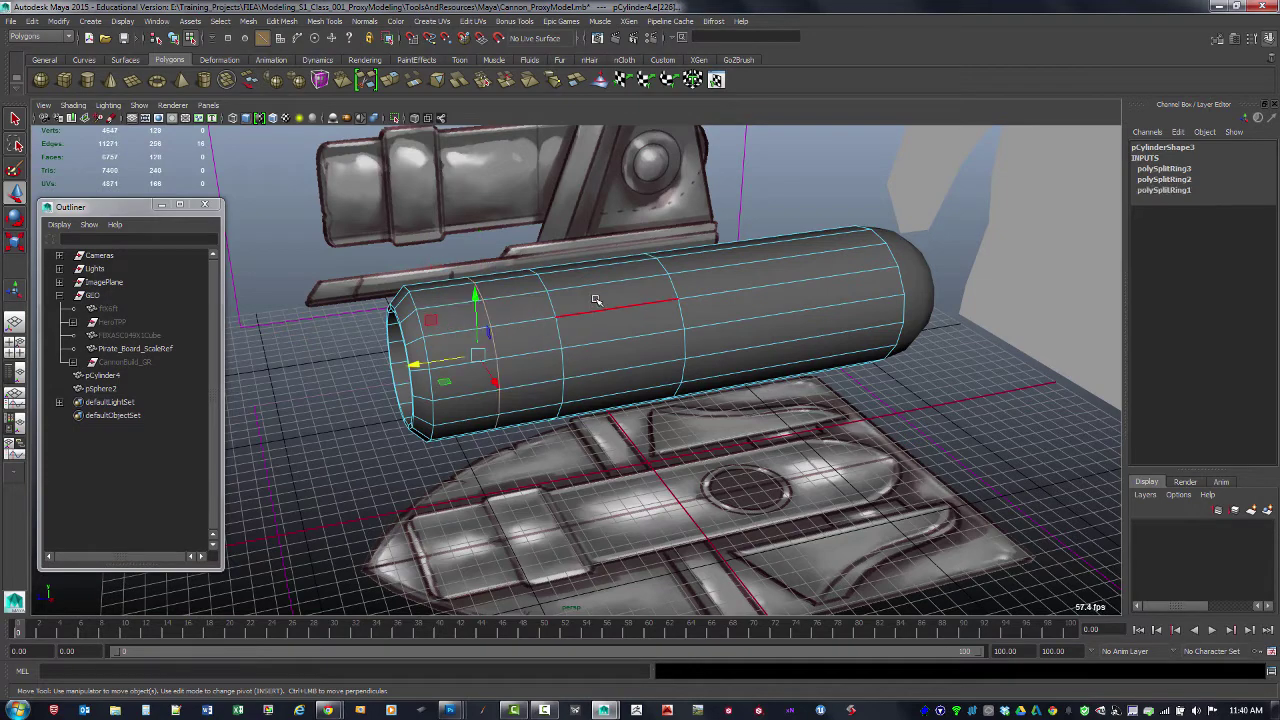
pyautogui.click(600, 288)
pyautogui.press('g')
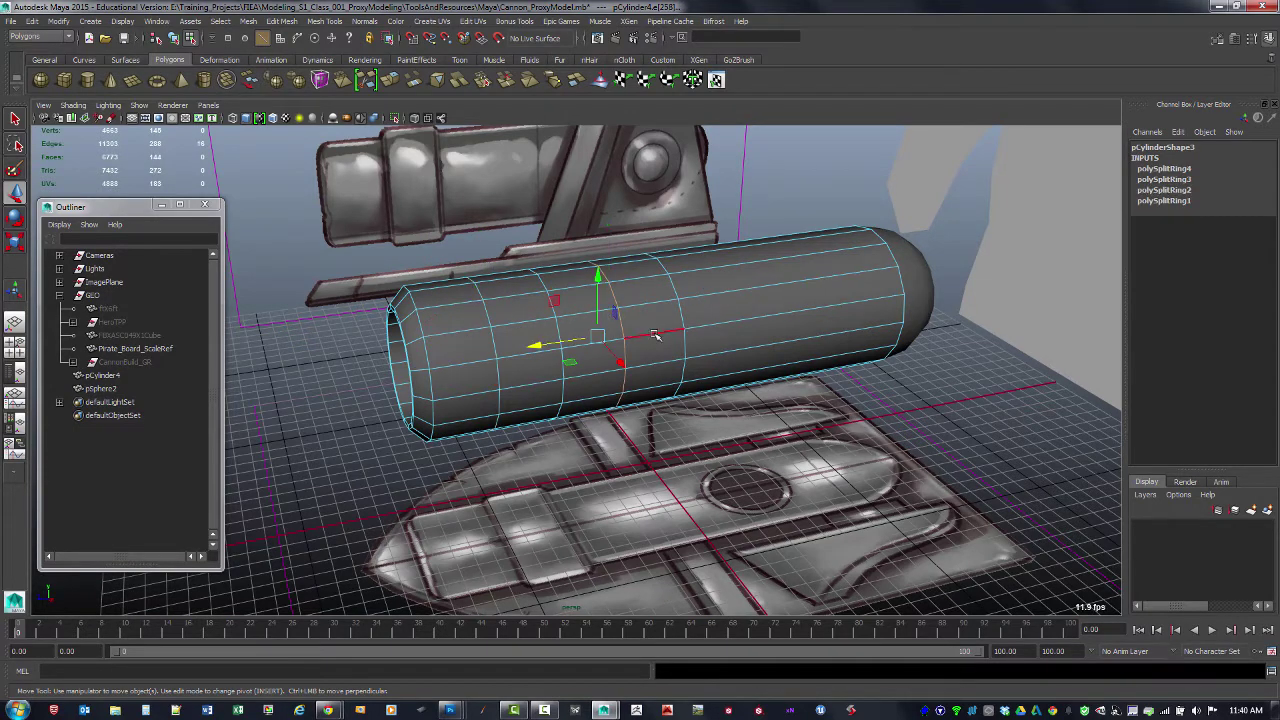
# Step: Delete the three added edge loops between the cylinder's muzzle end and its middle loop
pyautogui.keyDown('alt'); pyautogui.moveTo(645, 330); pyautogui.dragTo(618, 334); pyautogui.keyUp('alt')
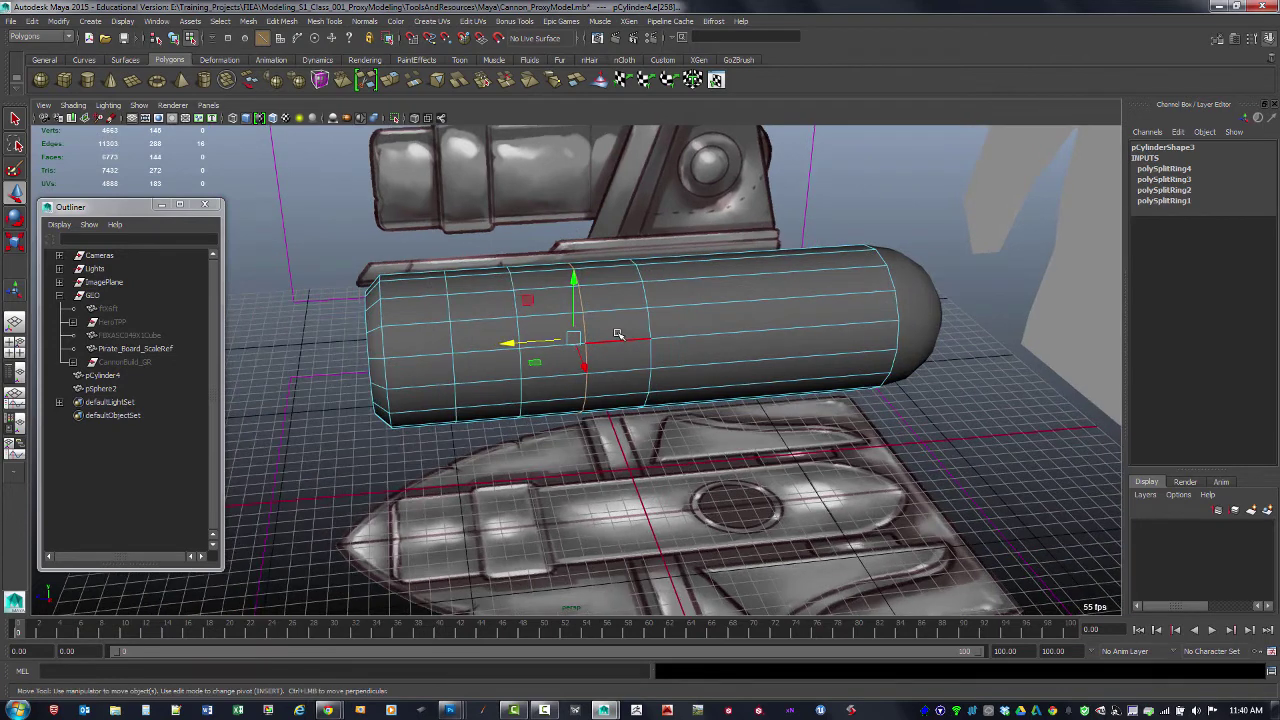
pyautogui.click(512, 283)
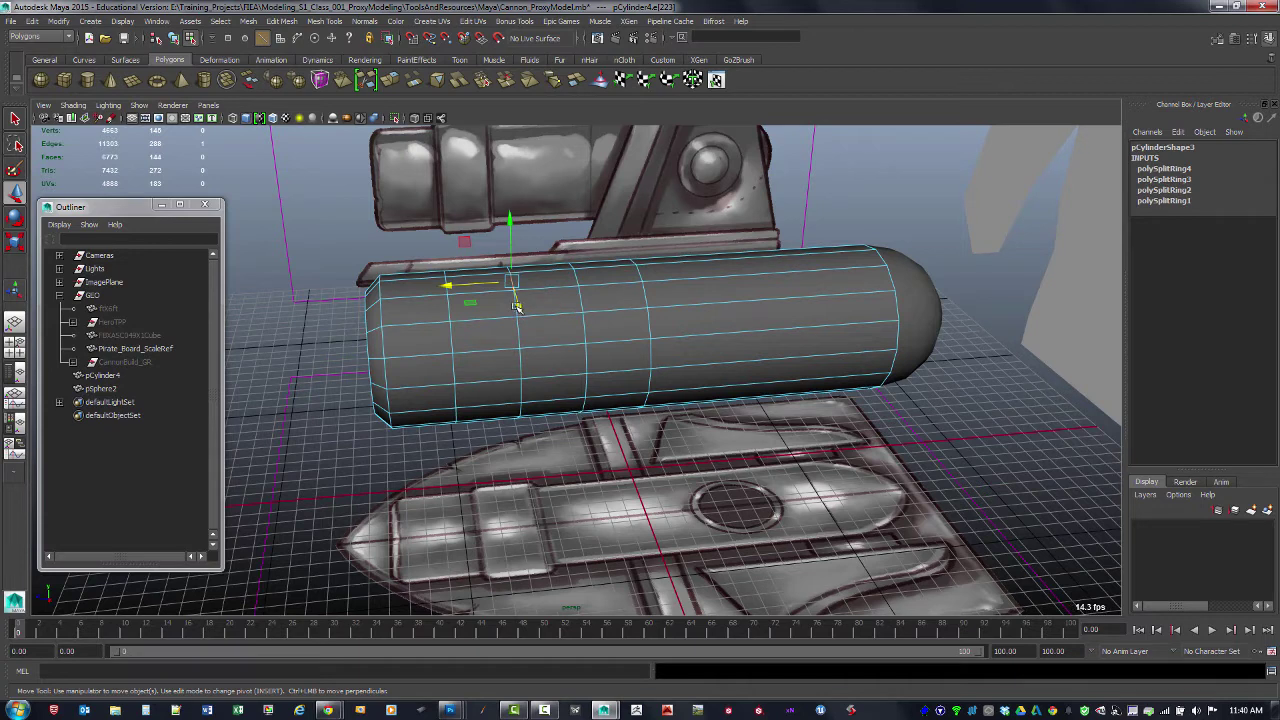
pyautogui.keyDown('ctrl'); pyautogui.rightClick(516, 306); pyautogui.keyUp('ctrl')
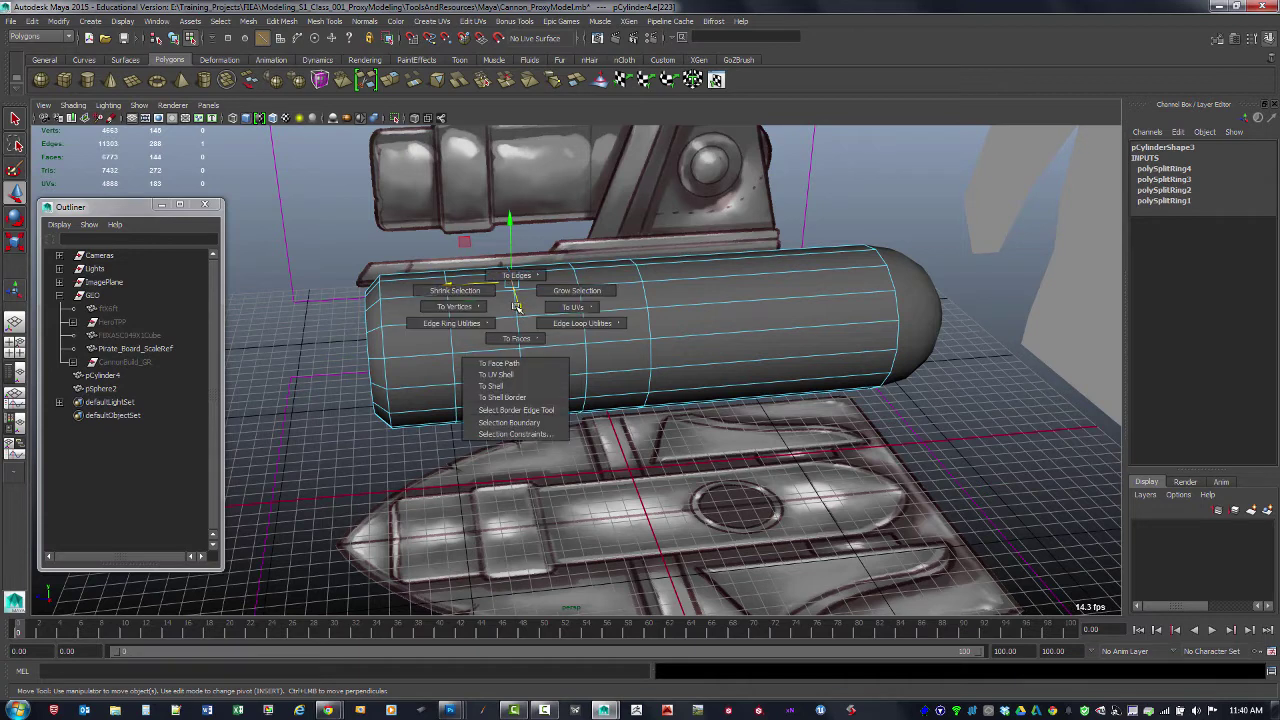
pyautogui.keyDown('ctrl'); pyautogui.moveTo(516, 306); pyautogui.dragTo(618, 306, button='right'); pyautogui.keyUp('ctrl')
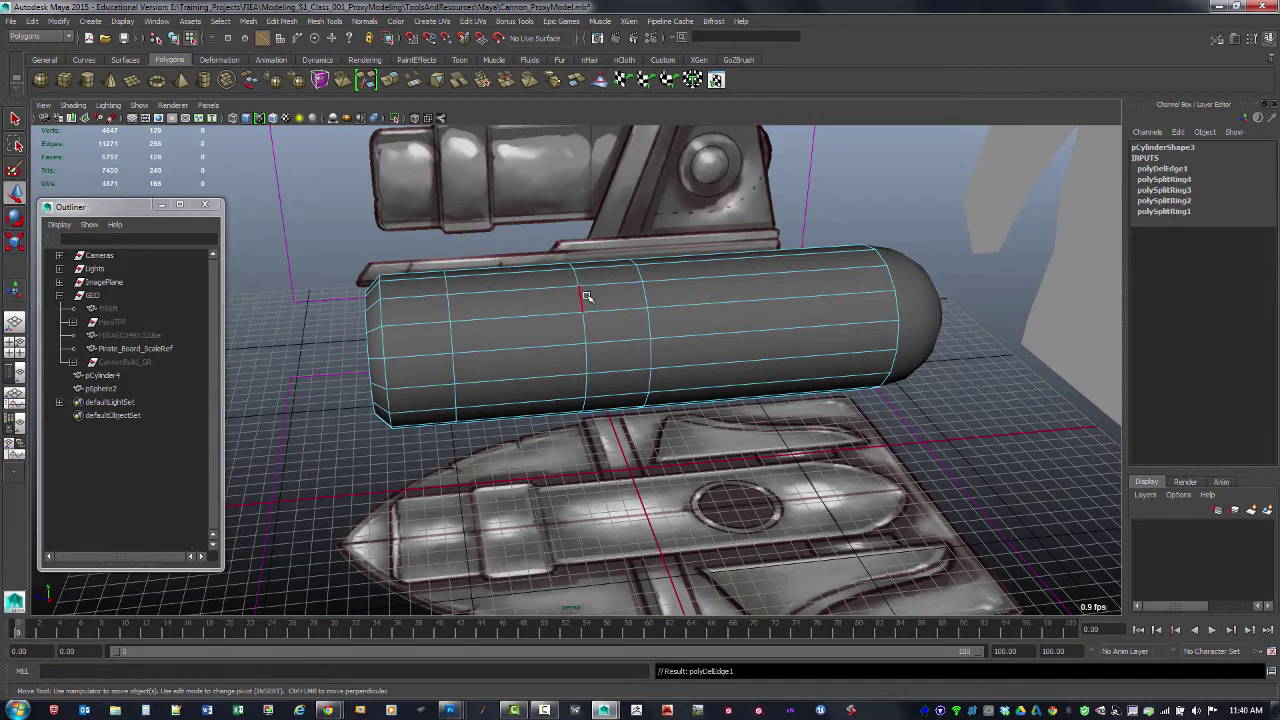
pyautogui.click(587, 297)
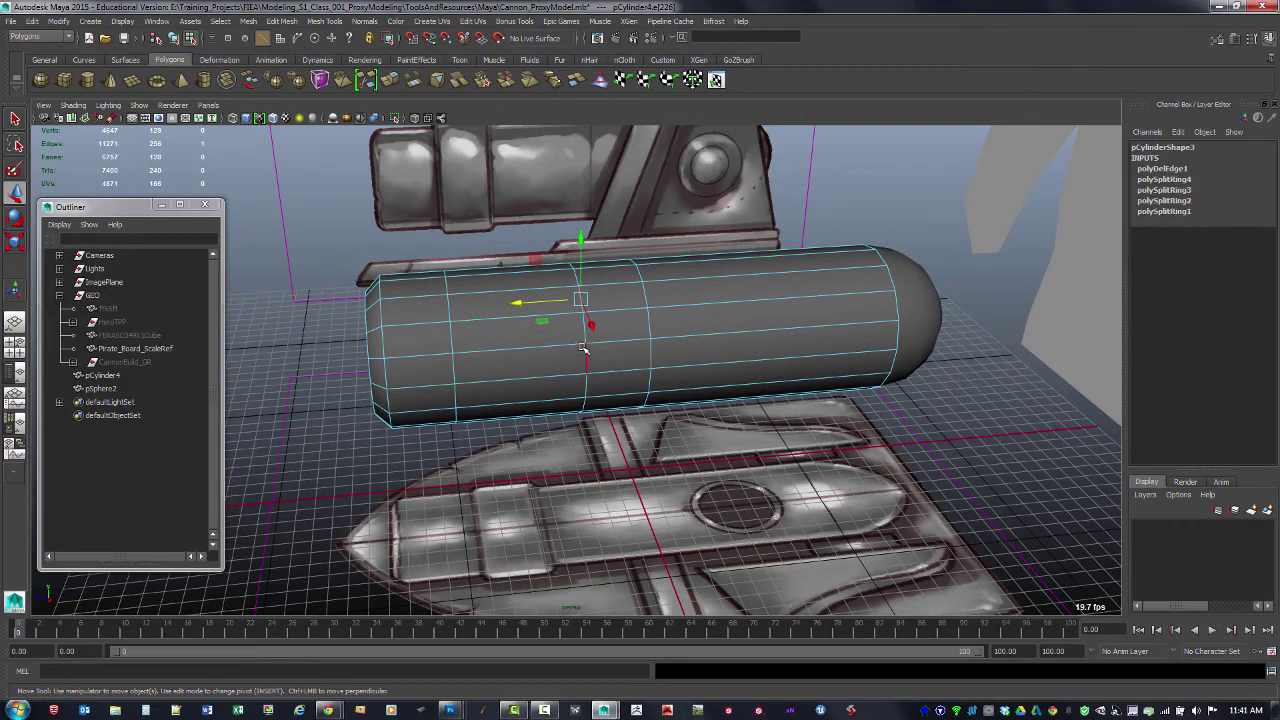
pyautogui.press('Delete')
pyautogui.click(449, 311)
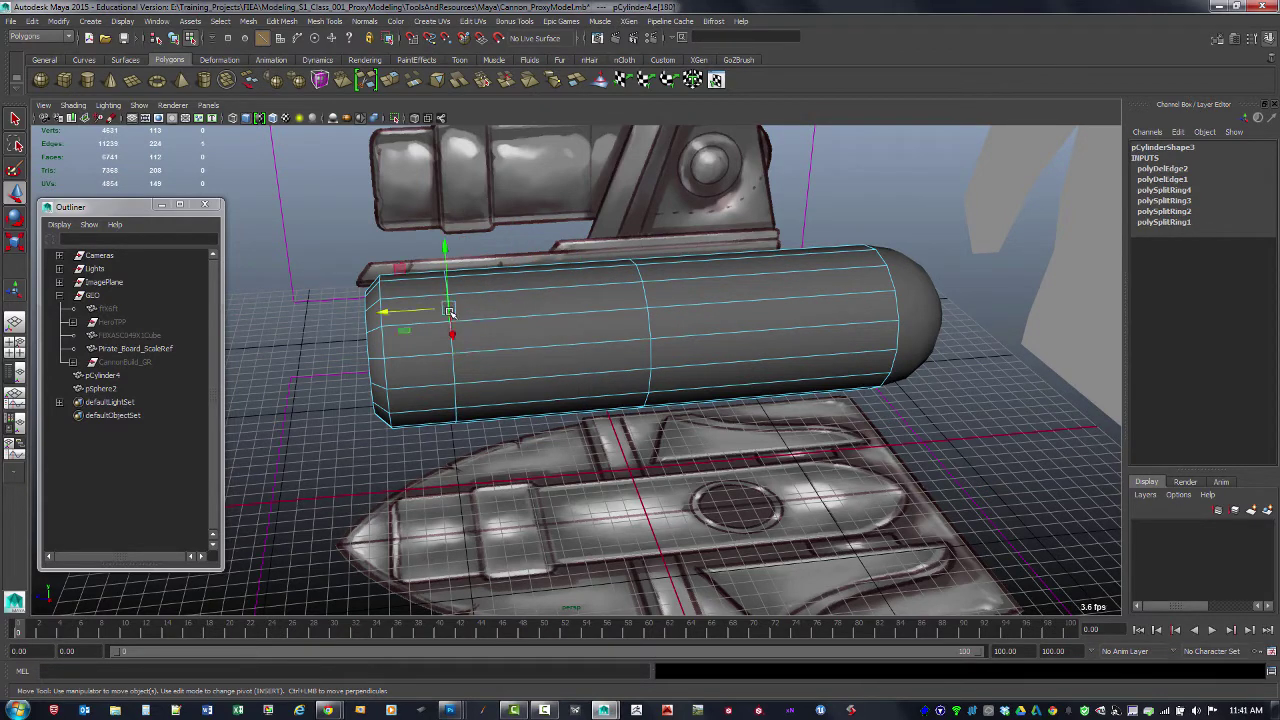
pyautogui.press('g')
# Step: Return the cylinder pCylinder4 to object selection and delete its construction history
pyautogui.keyDown('alt'); pyautogui.moveTo(646, 332); pyautogui.dragTo(627, 322); pyautogui.keyUp('alt')
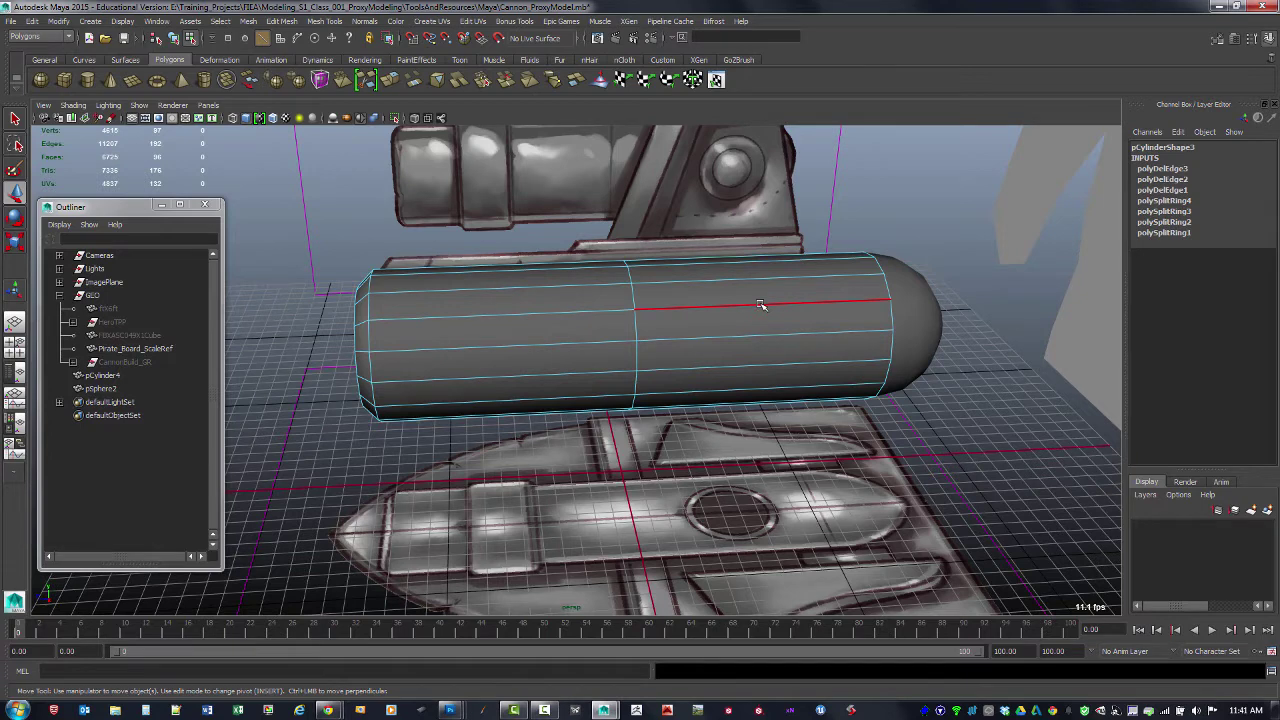
pyautogui.press('F8')
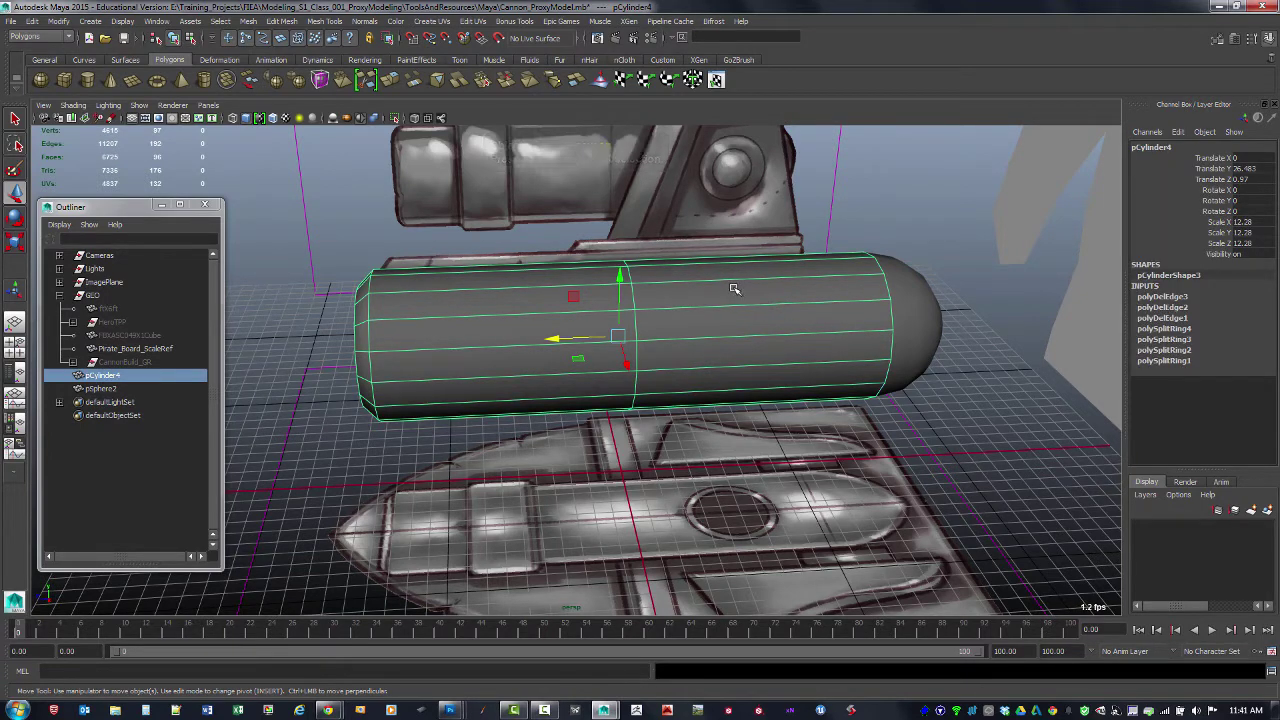
pyautogui.press('F8')
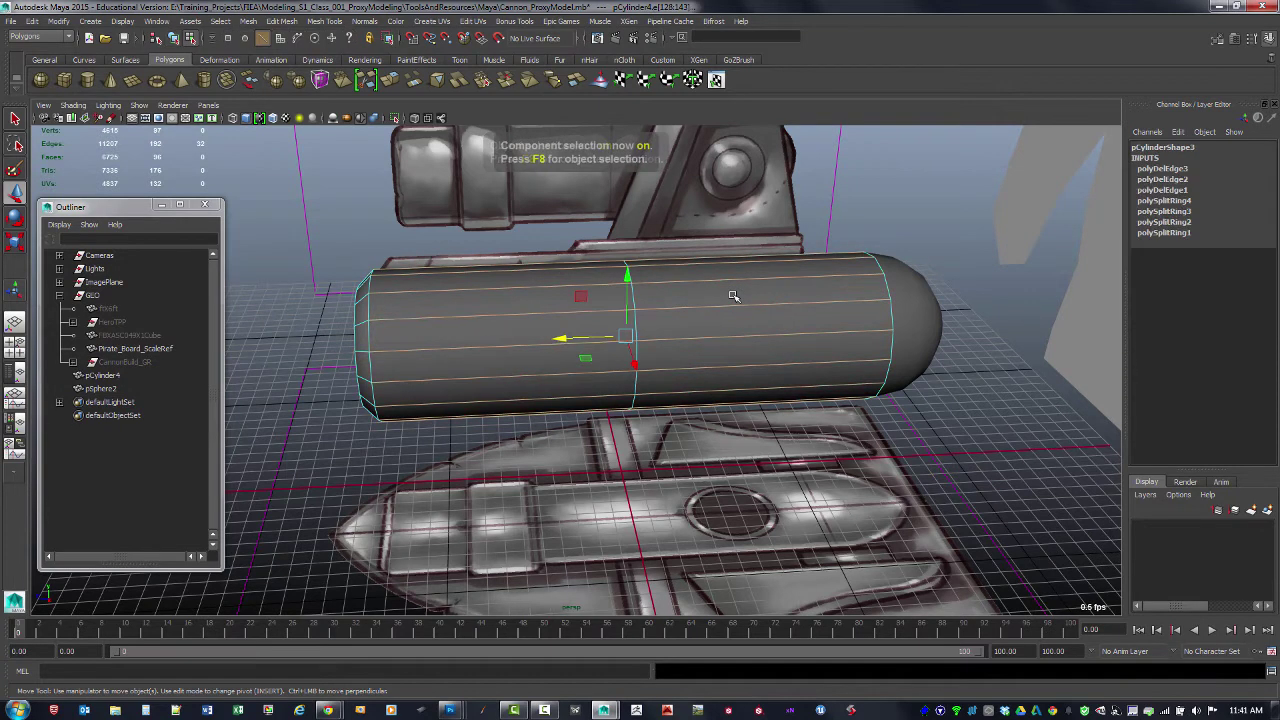
pyautogui.press('F8')
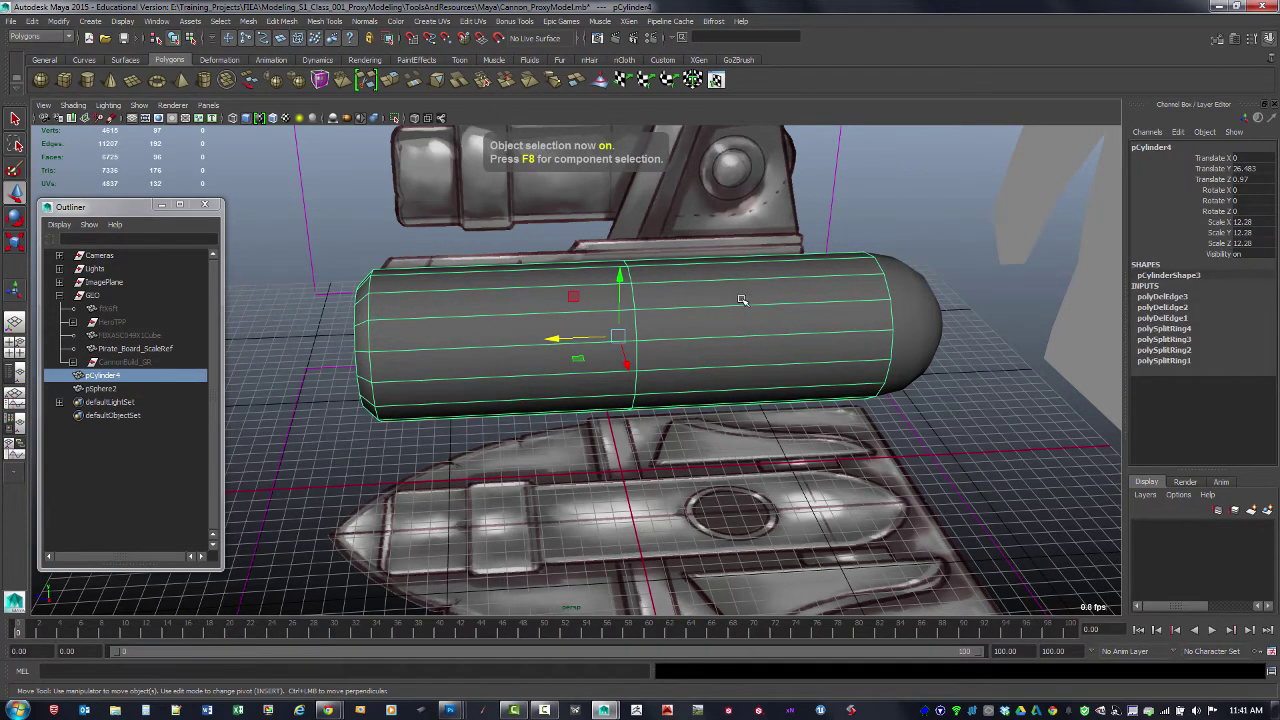
pyautogui.rightClick(773, 282)
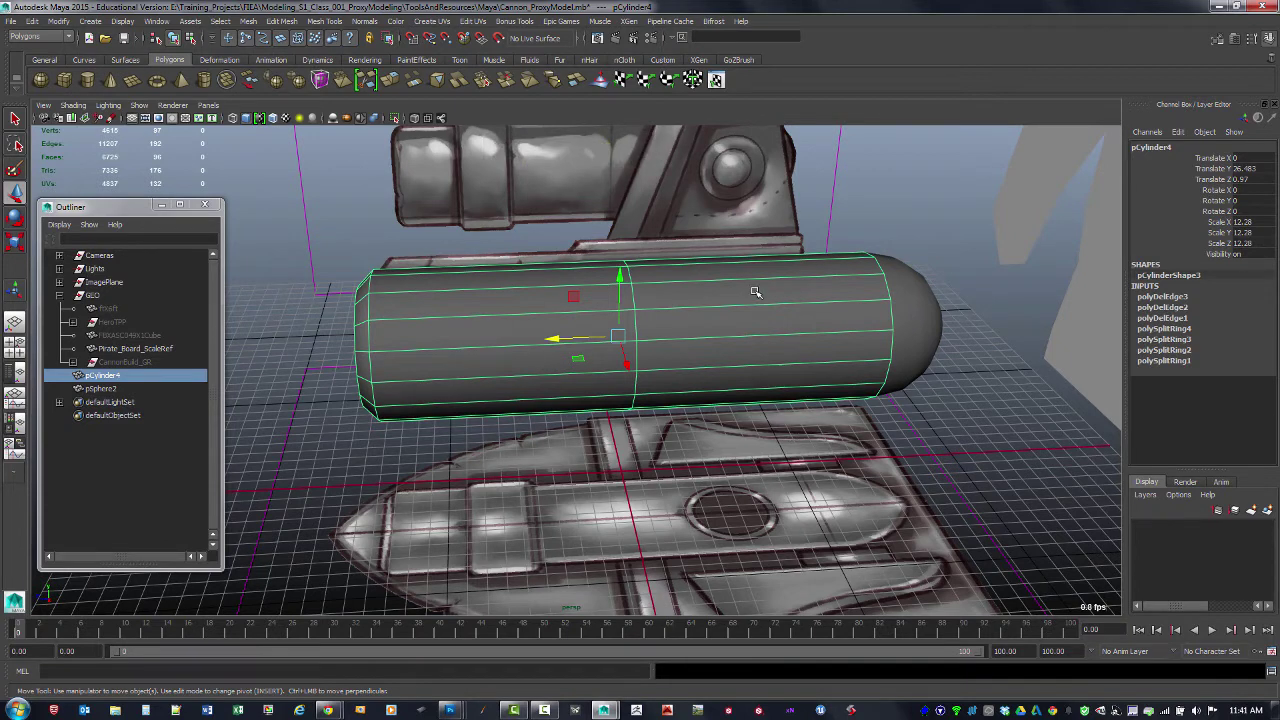
pyautogui.hotkey('alt', 'shift', 'd')
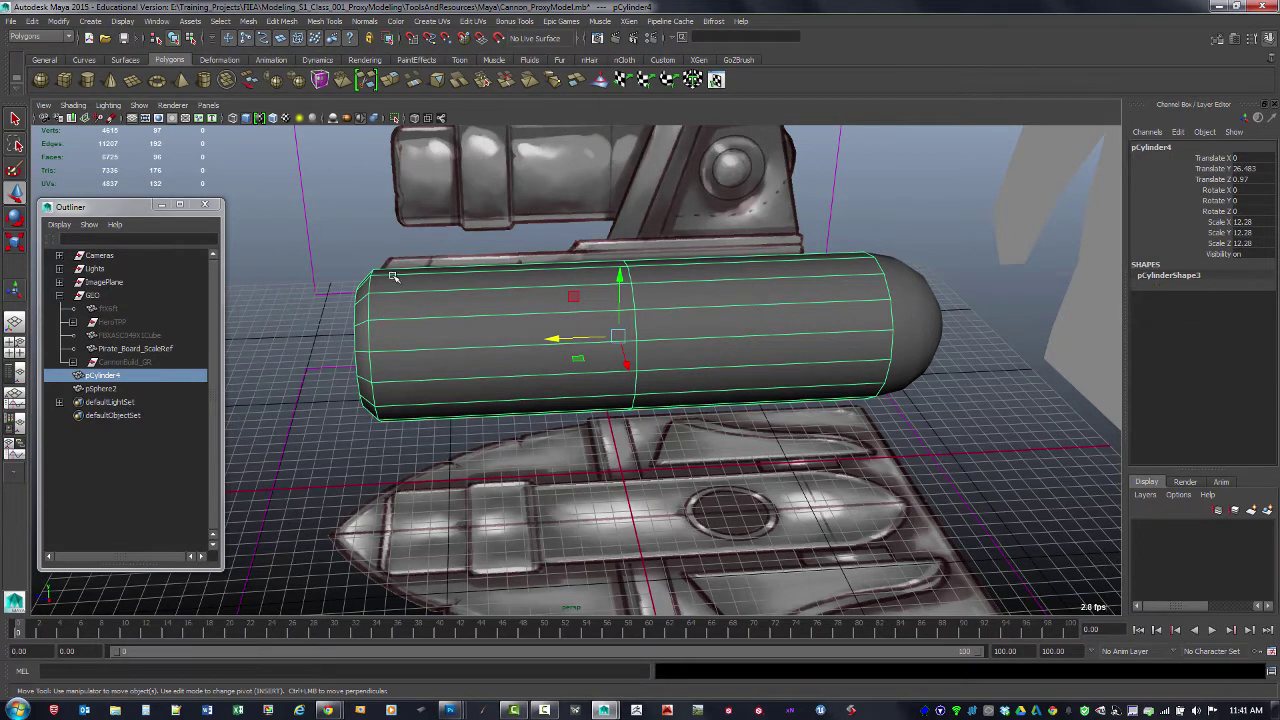
# Step: Split the edge ring on the muzzle half of pCylinder4 to insert one new edge loop
pyautogui.keyDown('alt'); pyautogui.moveTo(293, 305); pyautogui.dragTo(281, 272); pyautogui.keyUp('alt')
pyautogui.click(281, 272)
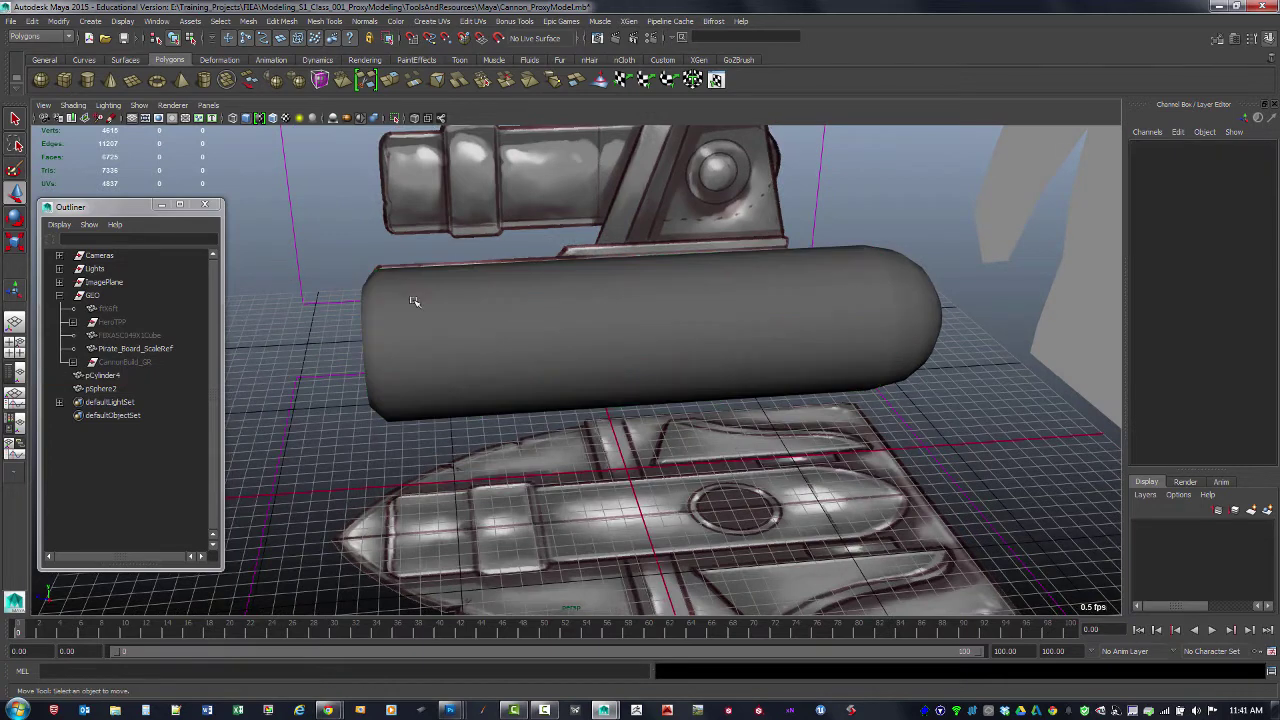
pyautogui.click(521, 301)
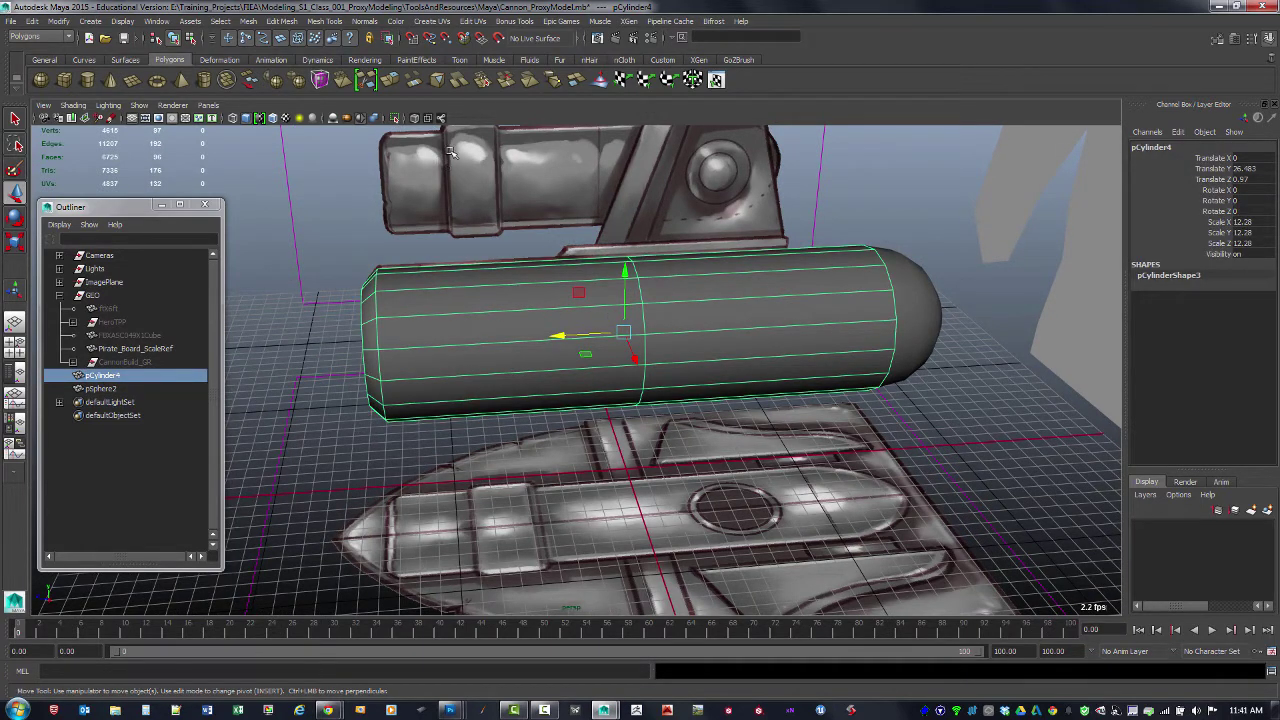
pyautogui.keyDown('alt'); pyautogui.moveTo(552, 290); pyautogui.dragTo(669, 277); pyautogui.keyUp('alt')
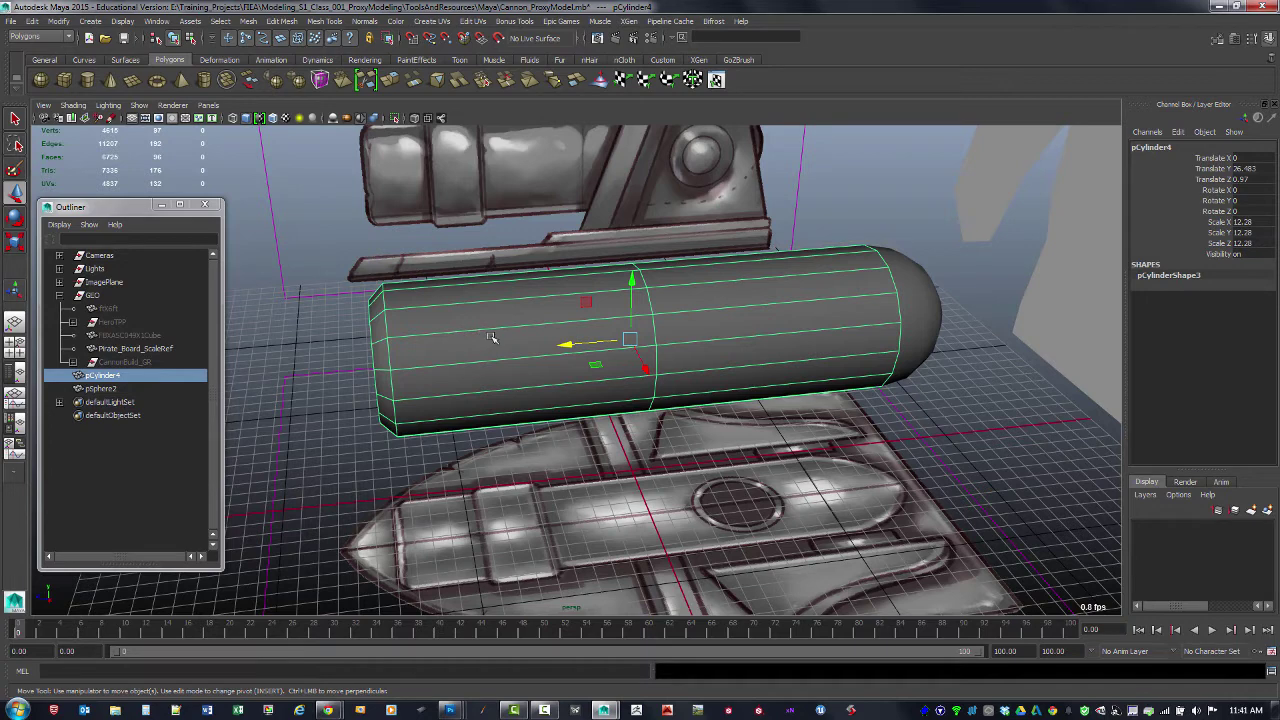
pyautogui.press('F10')
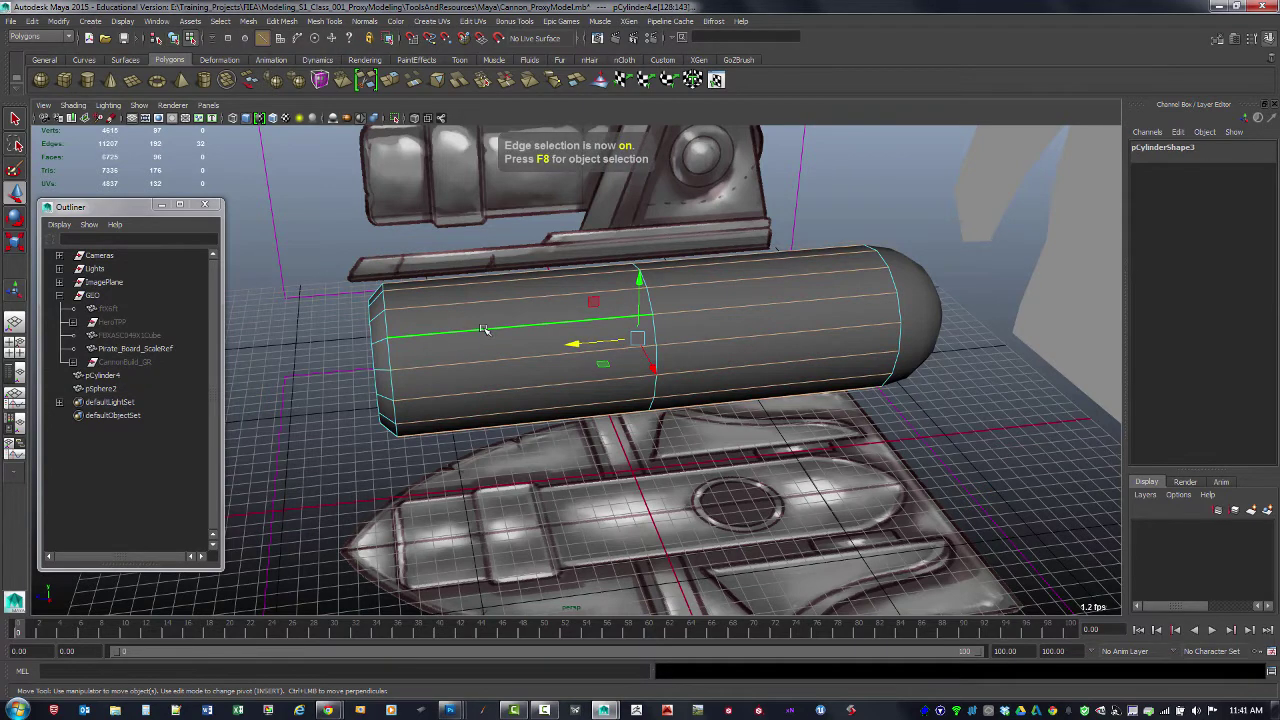
pyautogui.click(465, 340)
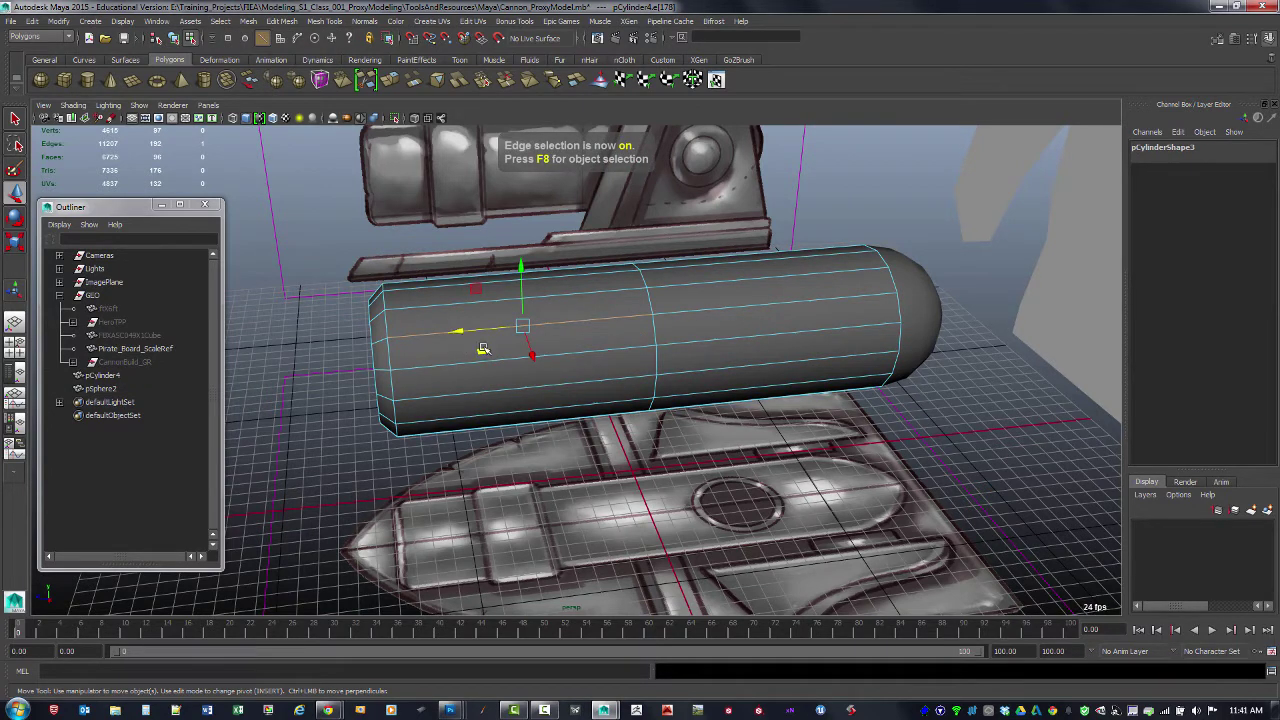
pyautogui.keyDown('ctrl'); pyautogui.rightClick(491, 330); pyautogui.keyUp('ctrl')
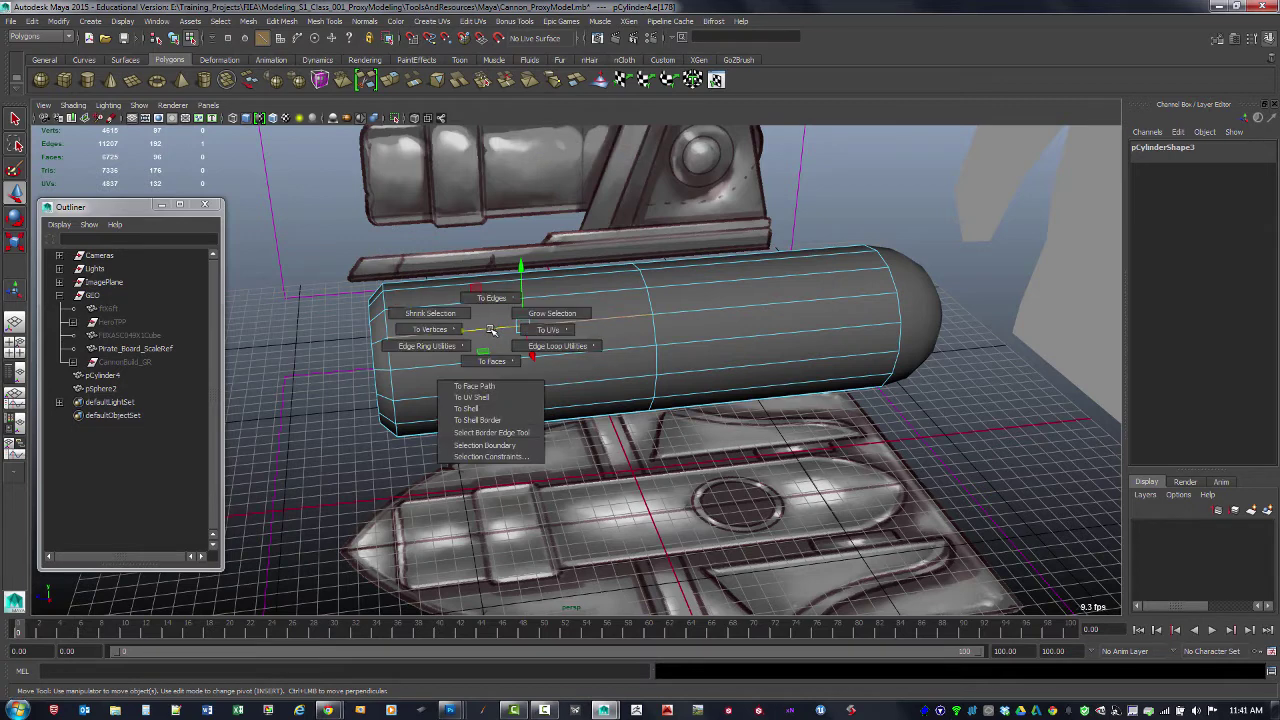
pyautogui.keyDown('ctrl'); pyautogui.moveTo(491, 330); pyautogui.dragTo(510, 362, button='right'); pyautogui.keyUp('ctrl')
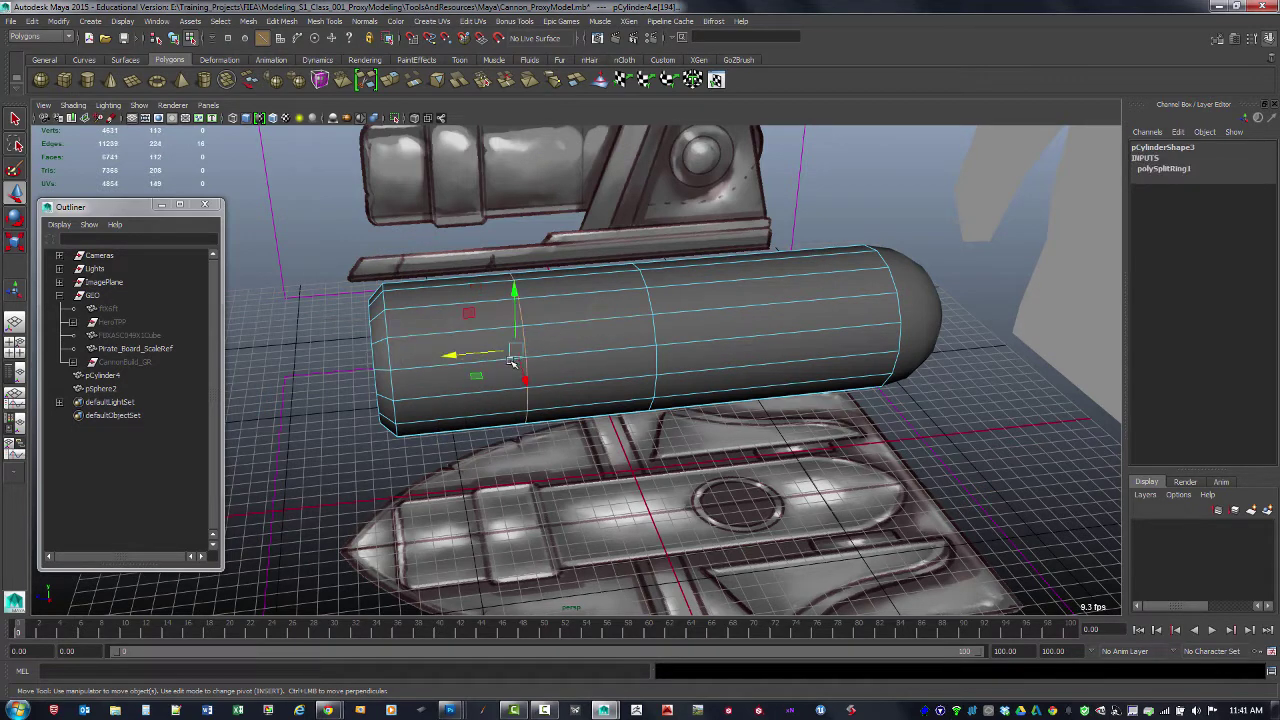
# Step: Set the polySplitRing1 Weight to 0.69, aligning the new loop with the muzzle-side edge of the raised band in the side reference
pyautogui.keyDown('alt'); pyautogui.moveTo(560, 355); pyautogui.dragTo(663, 360); pyautogui.keyUp('alt')
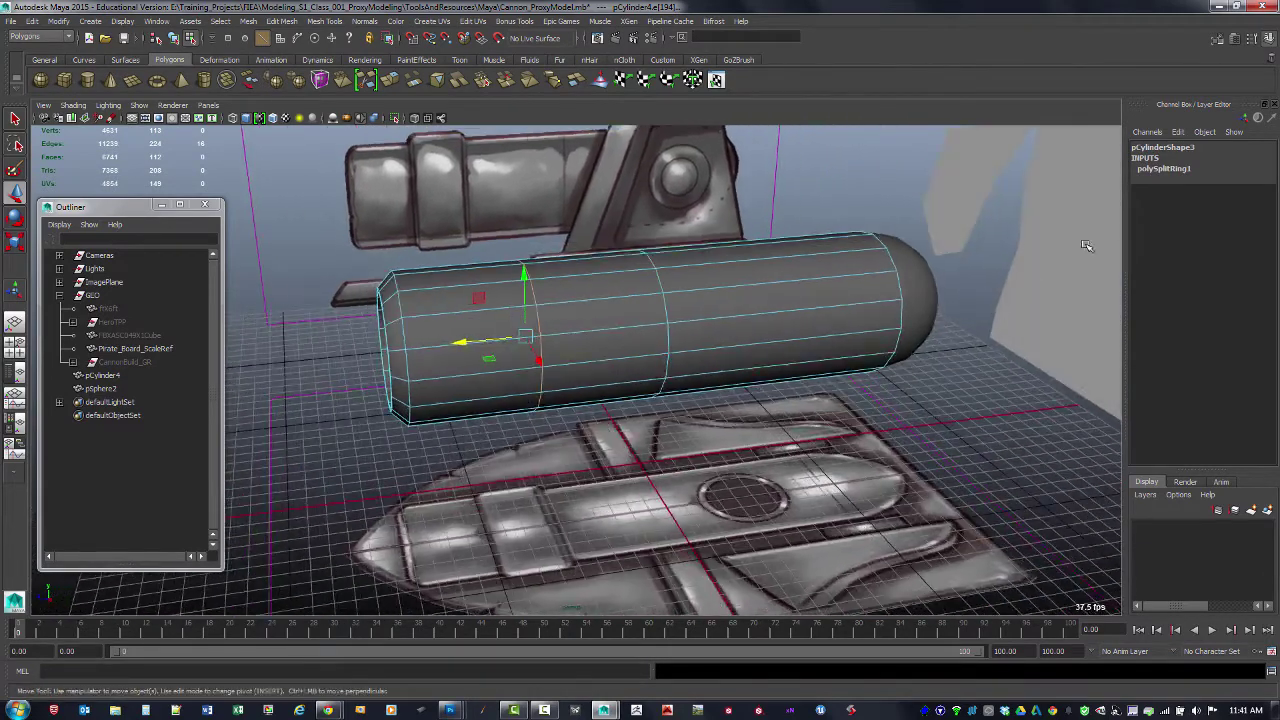
pyautogui.click(1177, 168)
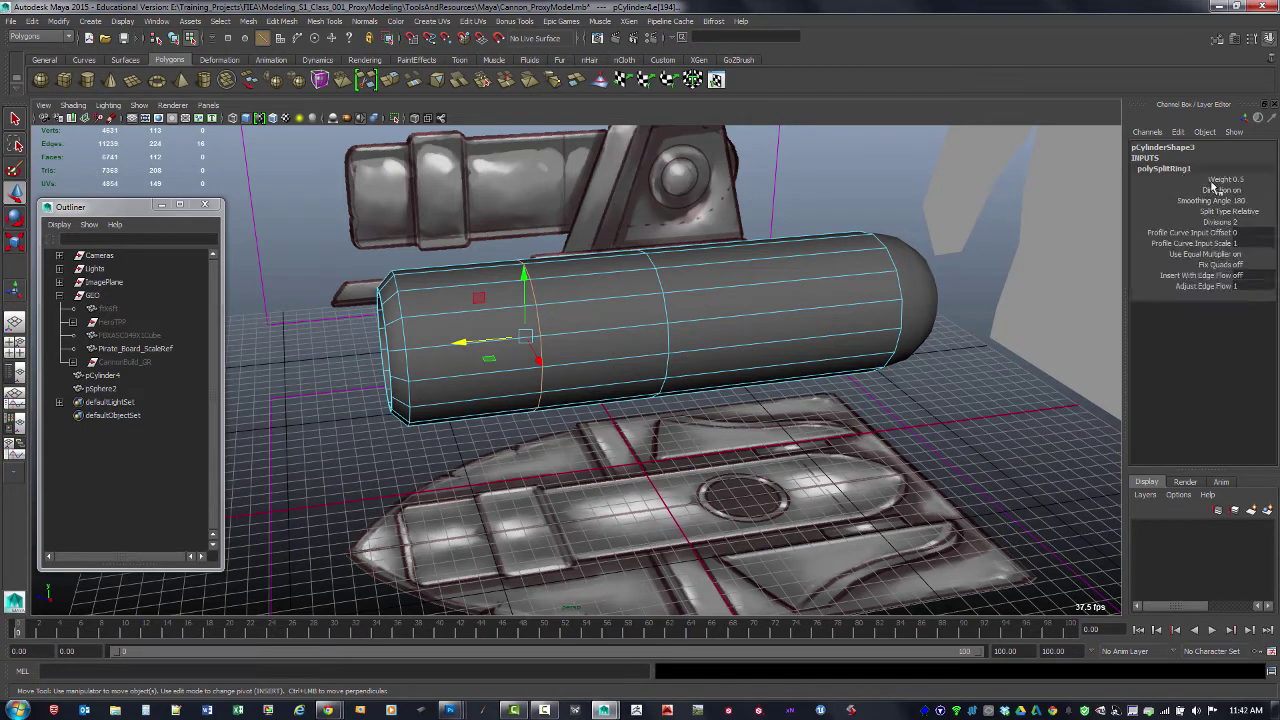
pyautogui.click(1222, 181)
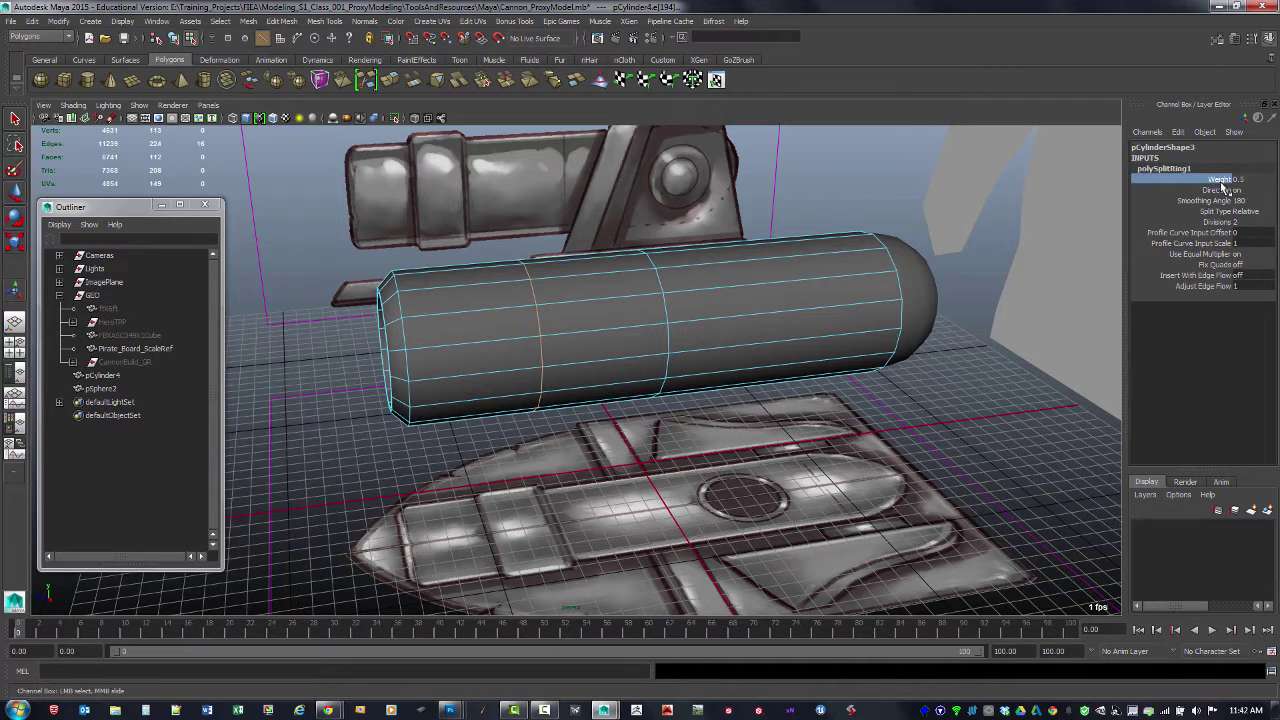
pyautogui.moveTo(963, 203)
pyautogui.mouseDown(button='middle')
pyautogui.moveTo(948, 200)
pyautogui.moveTo(977, 202)
pyautogui.mouseUp(button='middle')
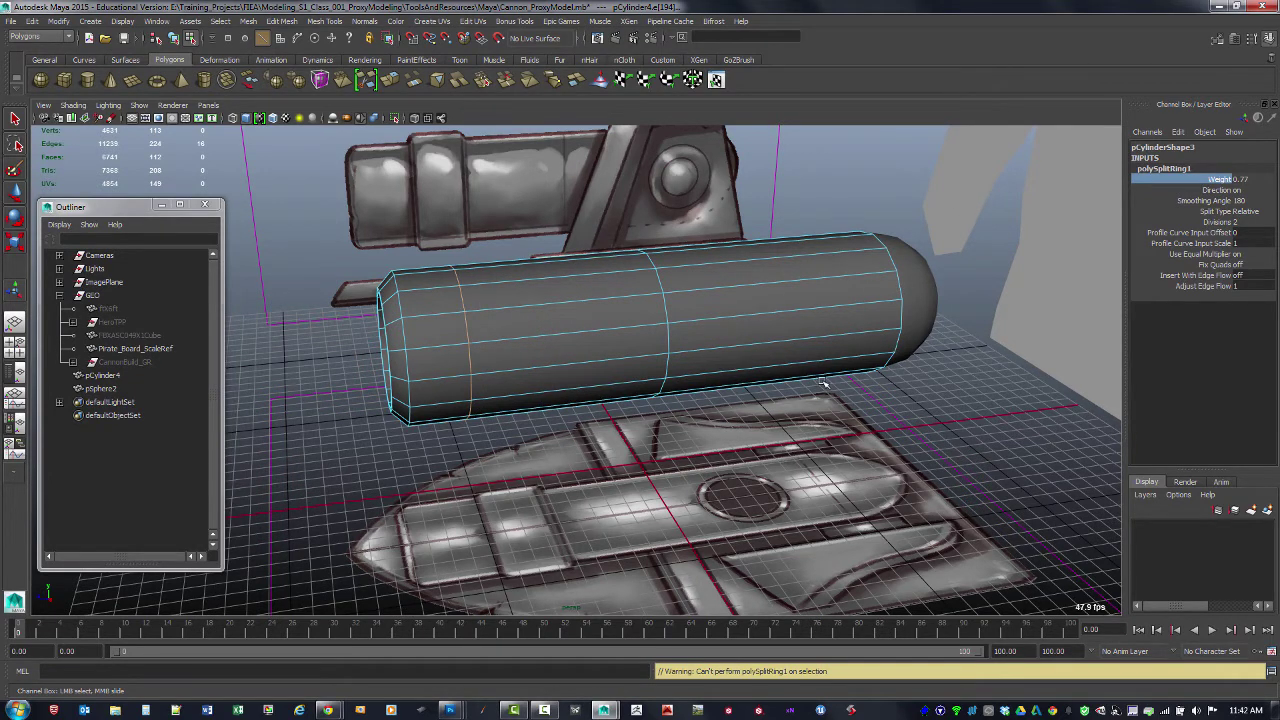
pyautogui.press('space')
pyautogui.press('space')
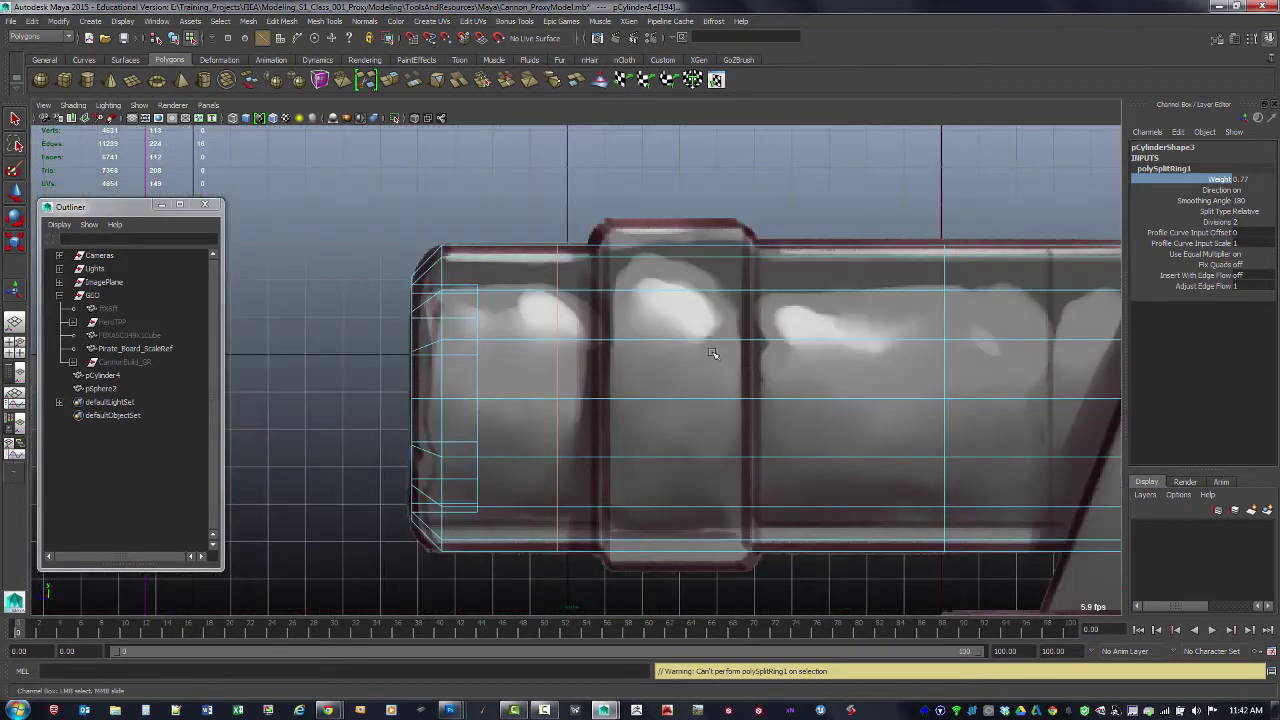
pyautogui.keyDown('alt'); pyautogui.moveTo(793, 348); pyautogui.dragTo(766, 349, button='middle'); pyautogui.keyUp('alt')
pyautogui.keyDown('alt'); pyautogui.moveTo(766, 349); pyautogui.dragTo(618, 314, button='right'); pyautogui.keyUp('alt')
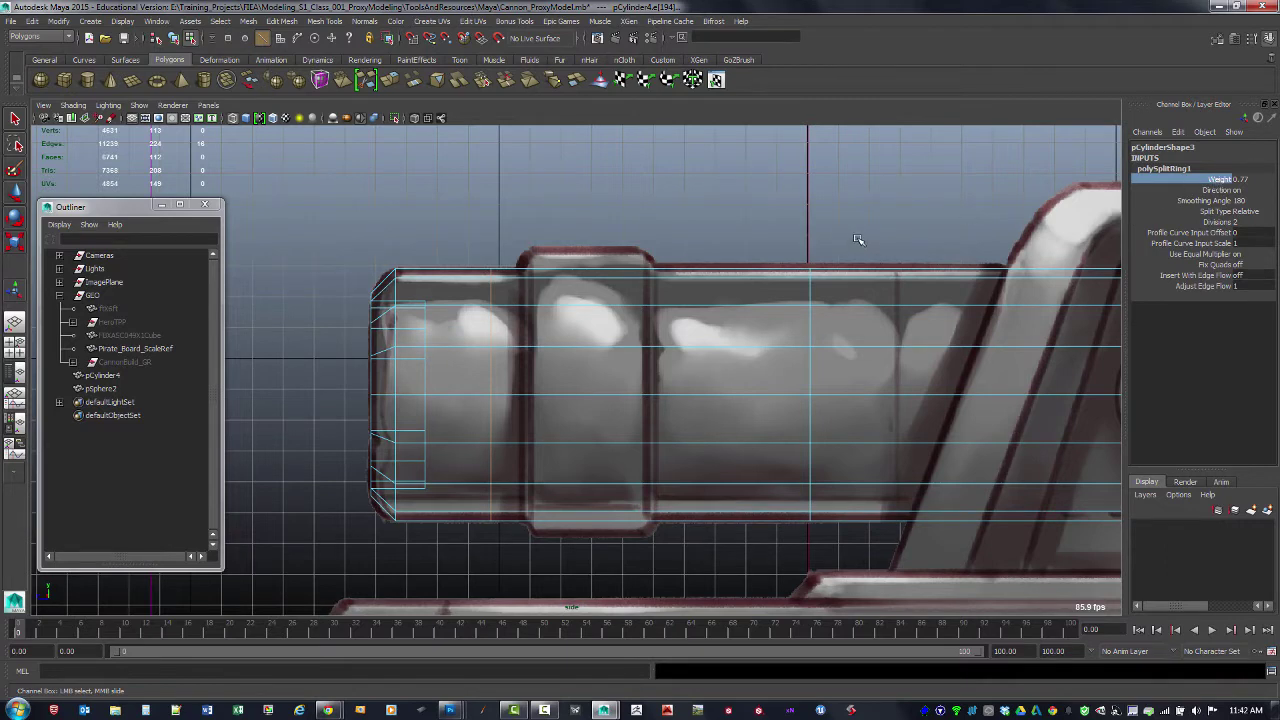
pyautogui.moveTo(858, 240); pyautogui.dragTo(768, 221, button='middle')
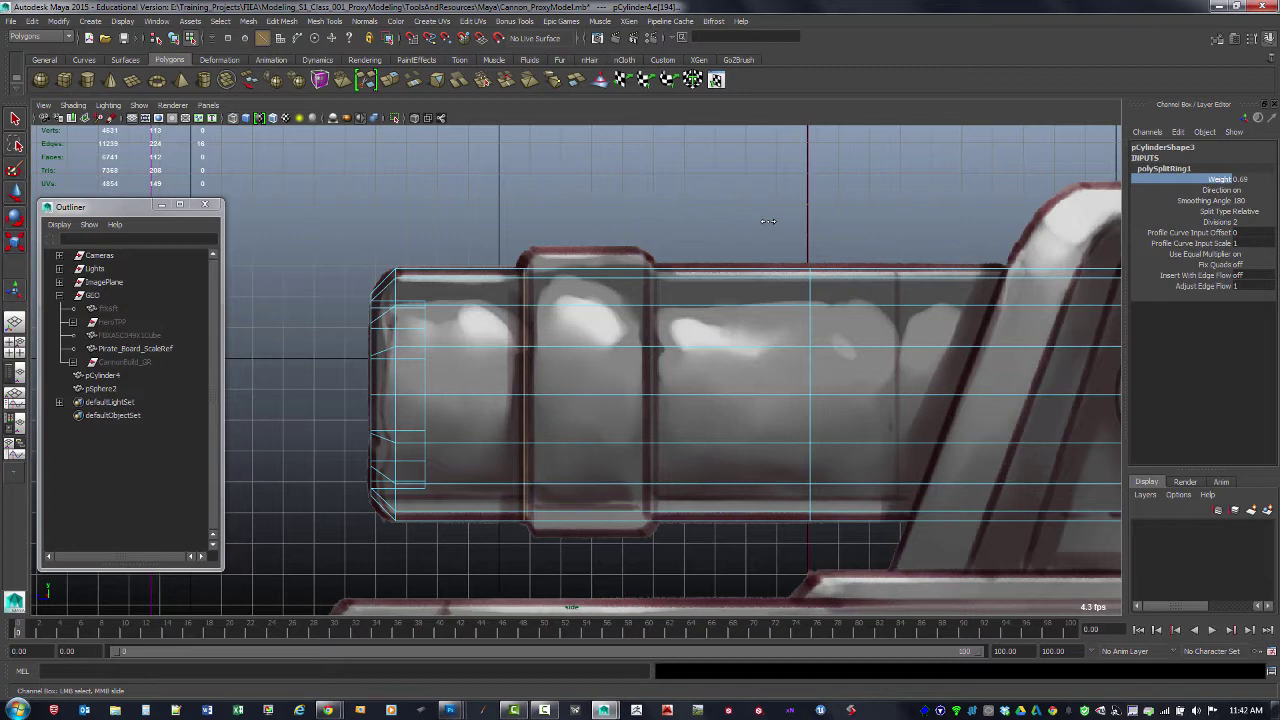
# Step: Split the edge ring between the band-aligned loop and the cylinder's middle loop to add another edge loop
pyautogui.press('w')
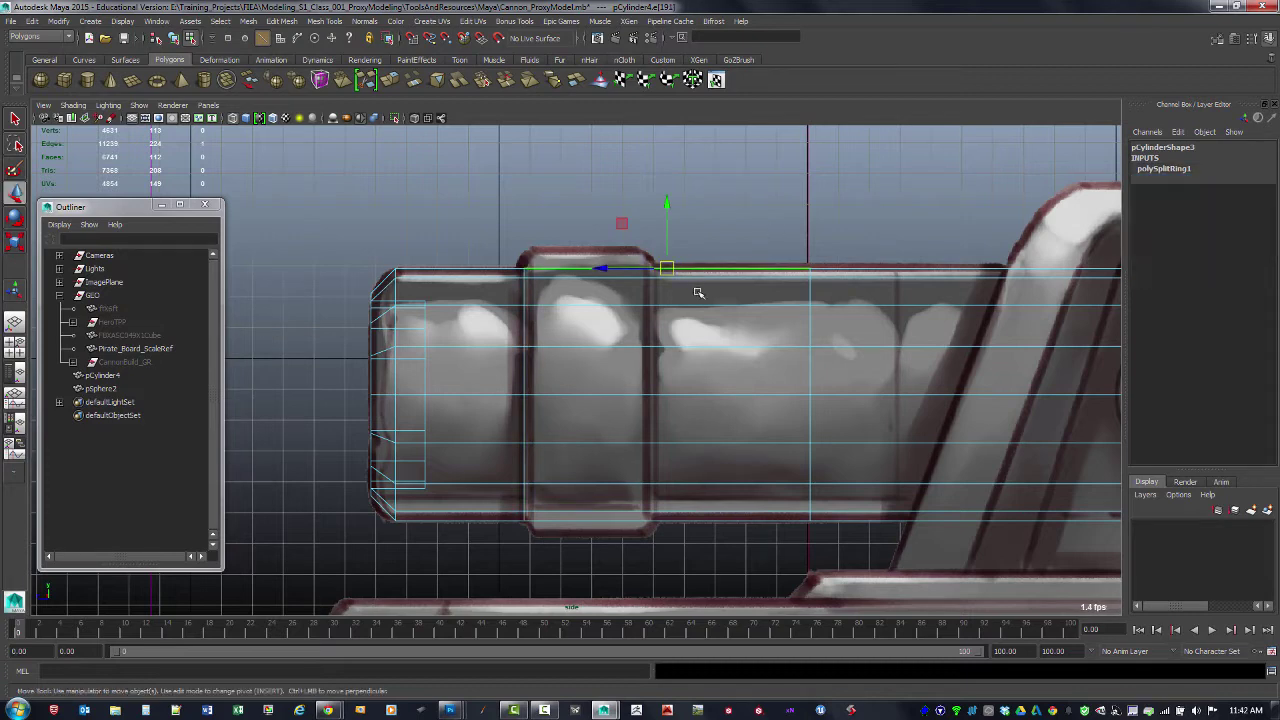
pyautogui.press('g')
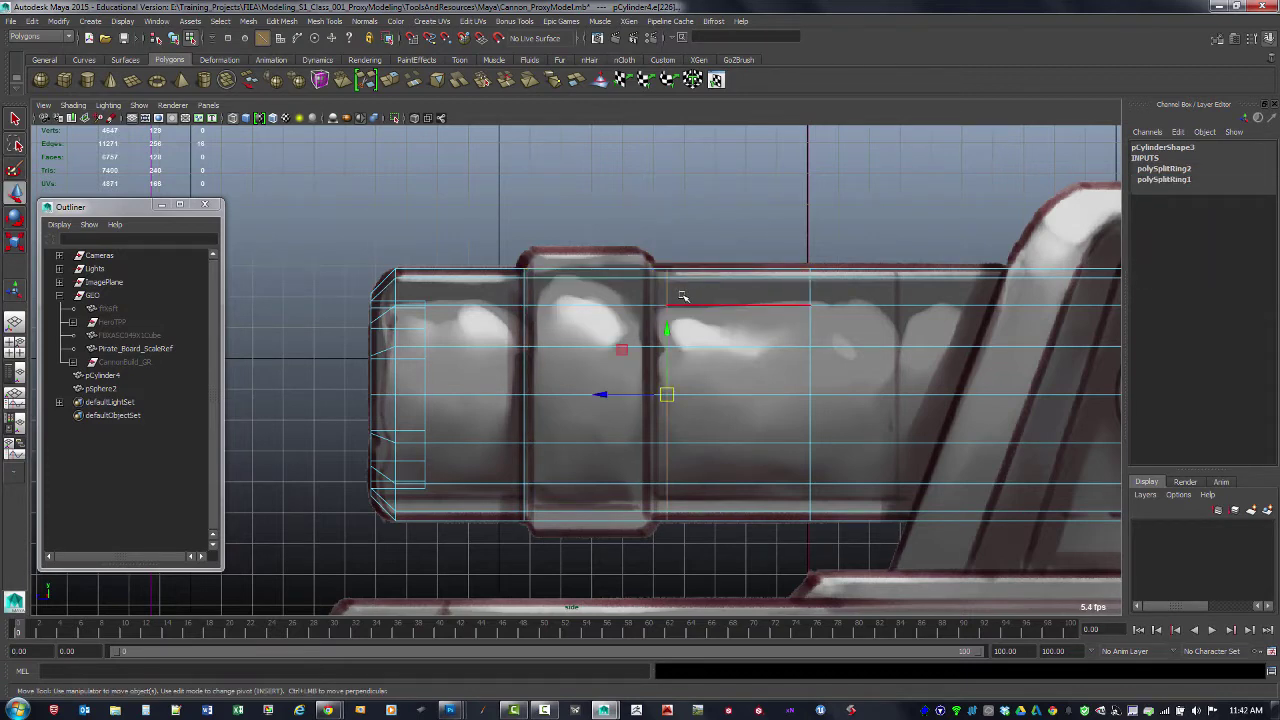
# Step: Set the polySplitRing2 Weight to 0.14, aligning the second loop with the rear edge of the raised band in the side reference
pyautogui.moveTo(675, 262)
pyautogui.keyDown('shift'); pyautogui.mouseDown(button='right')
pyautogui.moveTo(627, 284)
pyautogui.moveTo(670, 305)
pyautogui.moveTo(653, 268)
pyautogui.moveTo(676, 260)
pyautogui.mouseUp(button='right'); pyautogui.keyUp('shift')
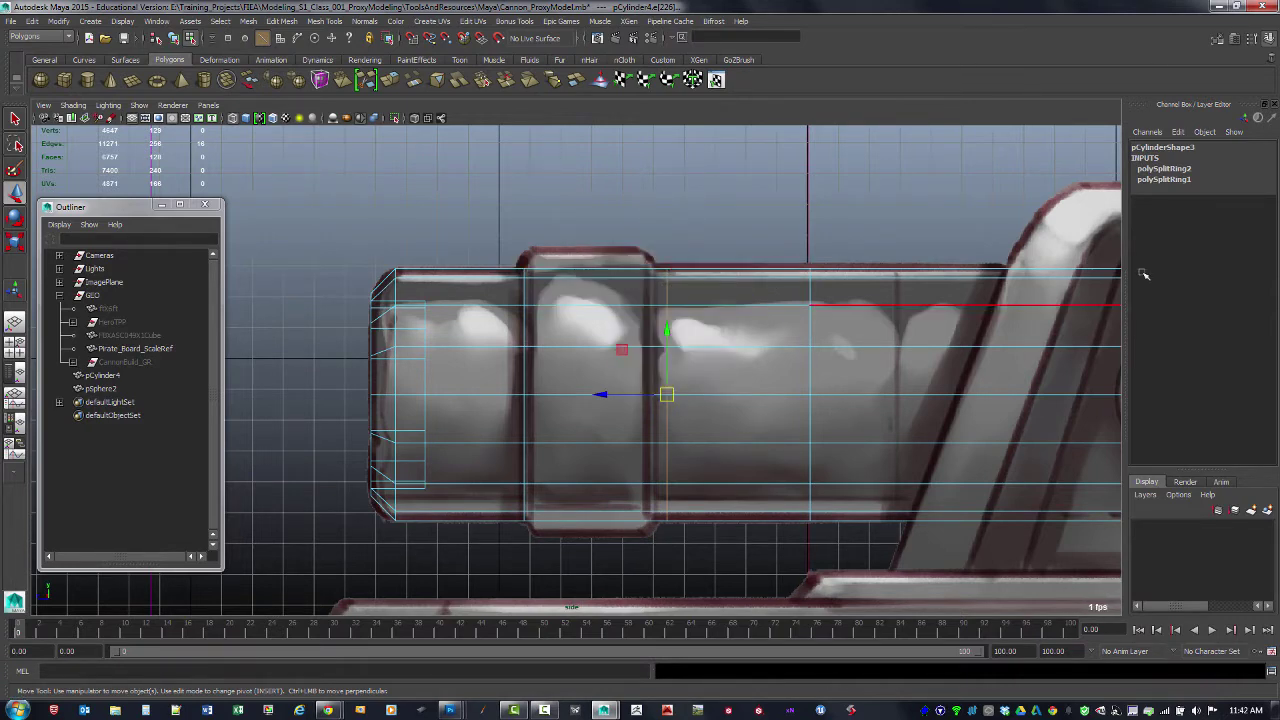
pyautogui.click(1181, 170)
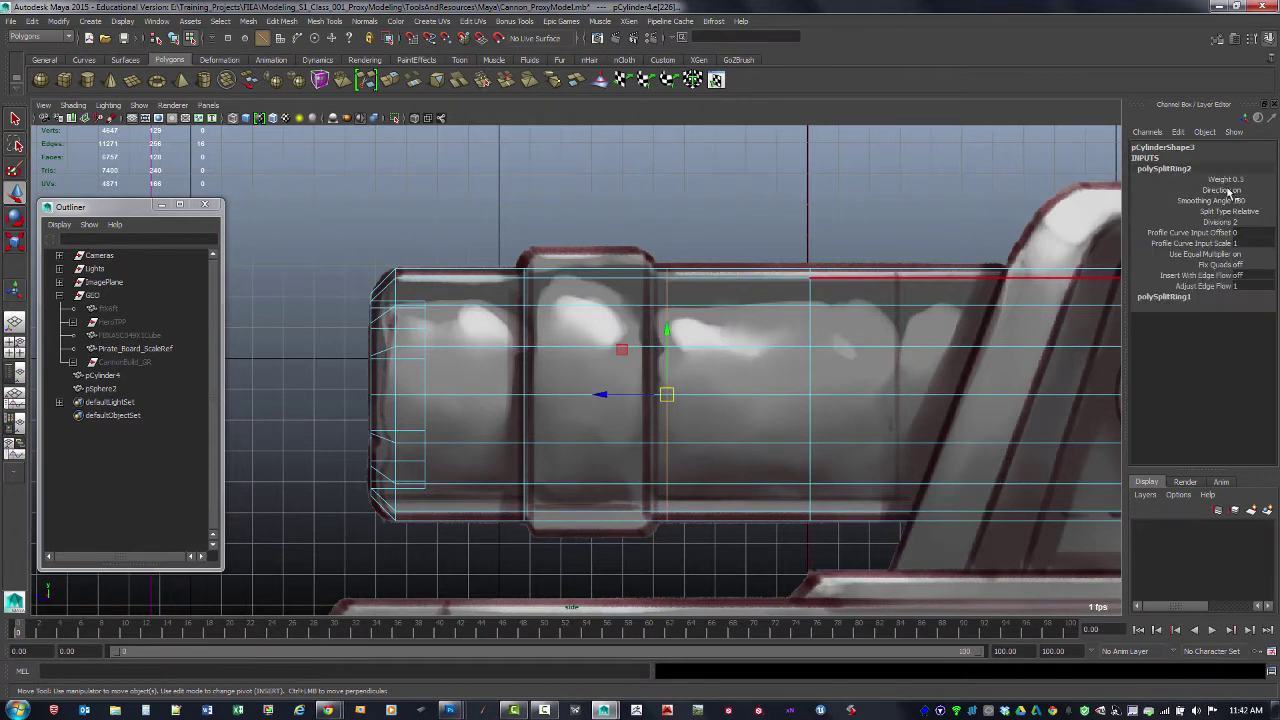
pyautogui.click(1220, 179)
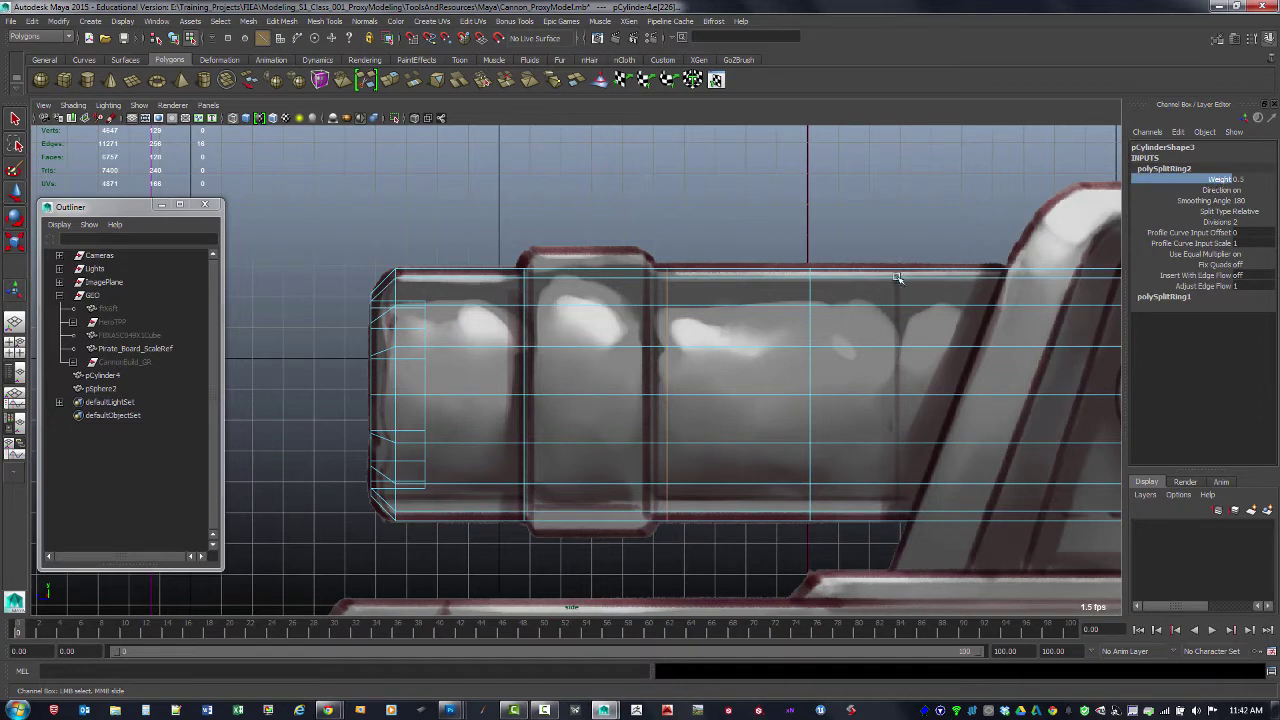
pyautogui.moveTo(900, 285); pyautogui.dragTo(942, 262, button='middle')
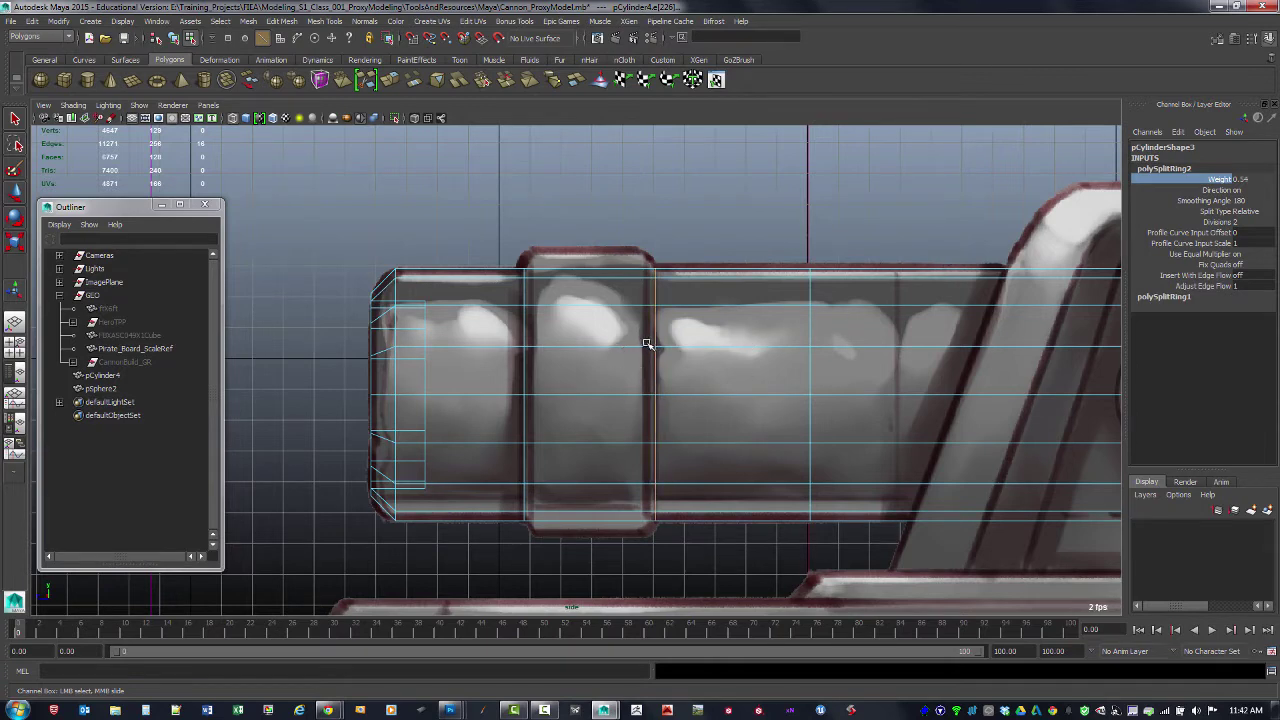
# Step: Select the full ring of faces between the two band loops on pCylinder4
pyautogui.press('space')
pyautogui.press('space')
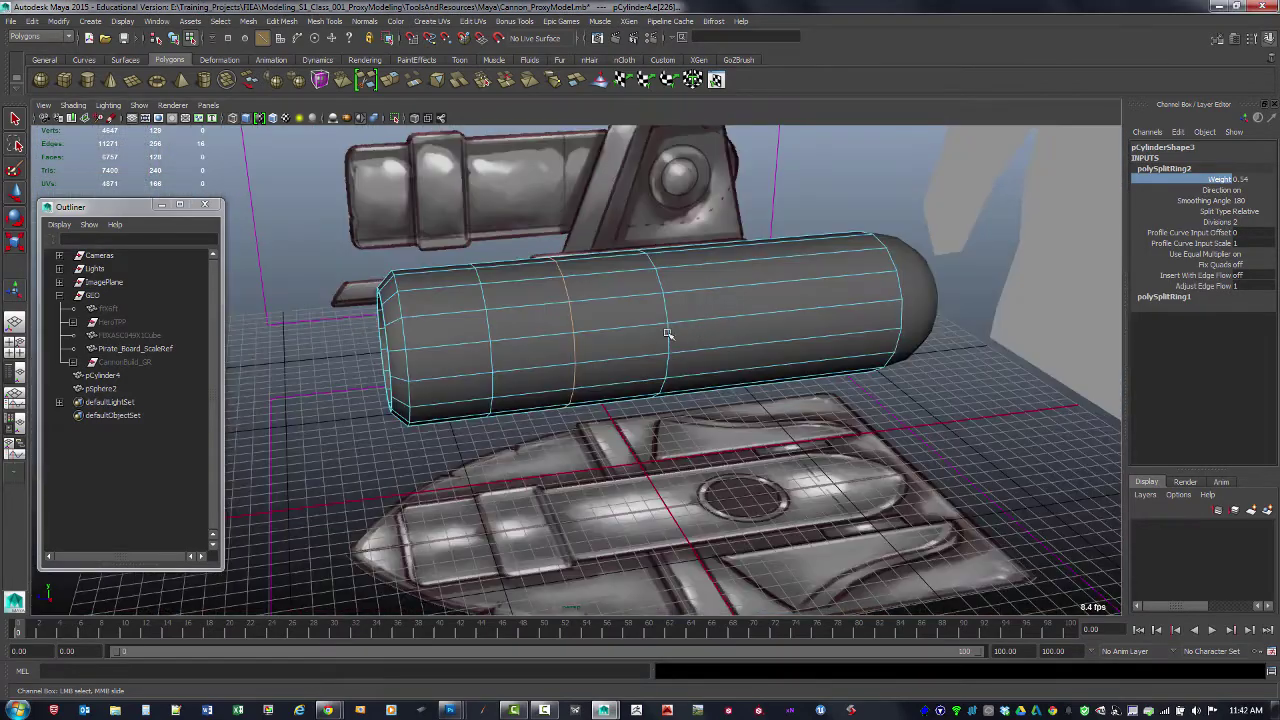
pyautogui.keyDown('alt'); pyautogui.moveTo(666, 334); pyautogui.dragTo(469, 208); pyautogui.keyUp('alt')
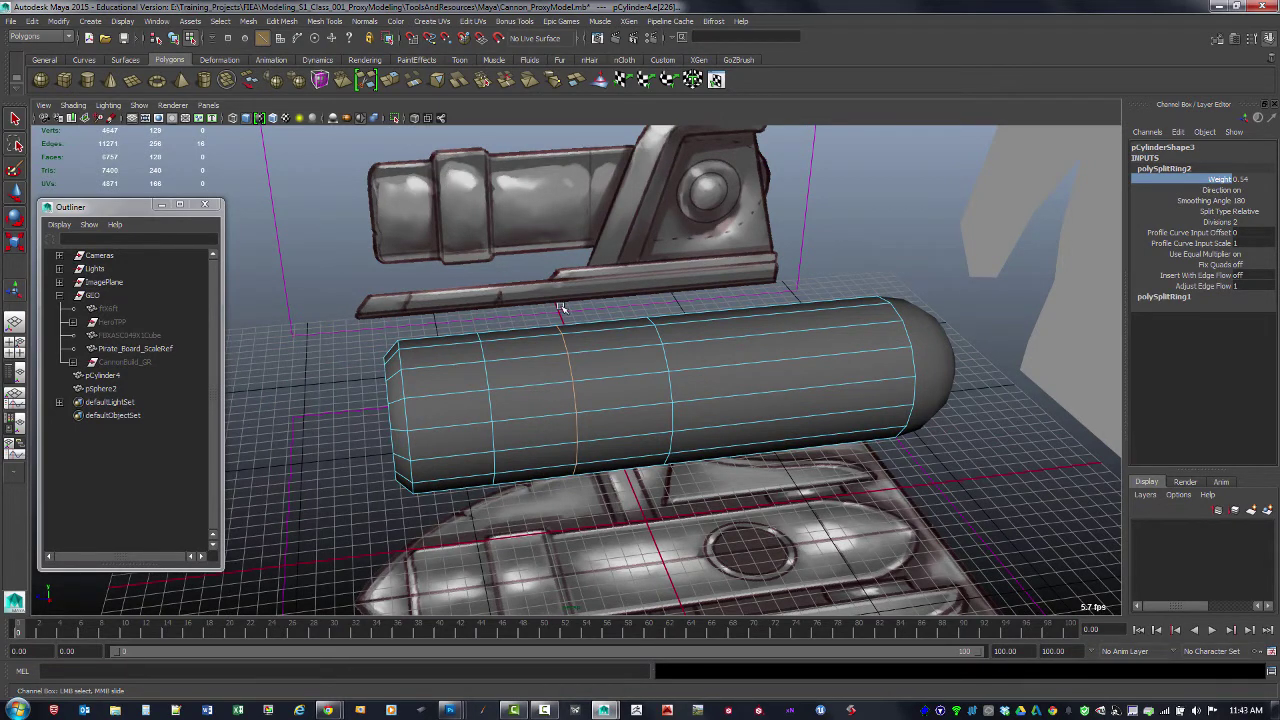
pyautogui.keyDown('alt'); pyautogui.moveTo(561, 308); pyautogui.dragTo(556, 320); pyautogui.keyUp('alt')
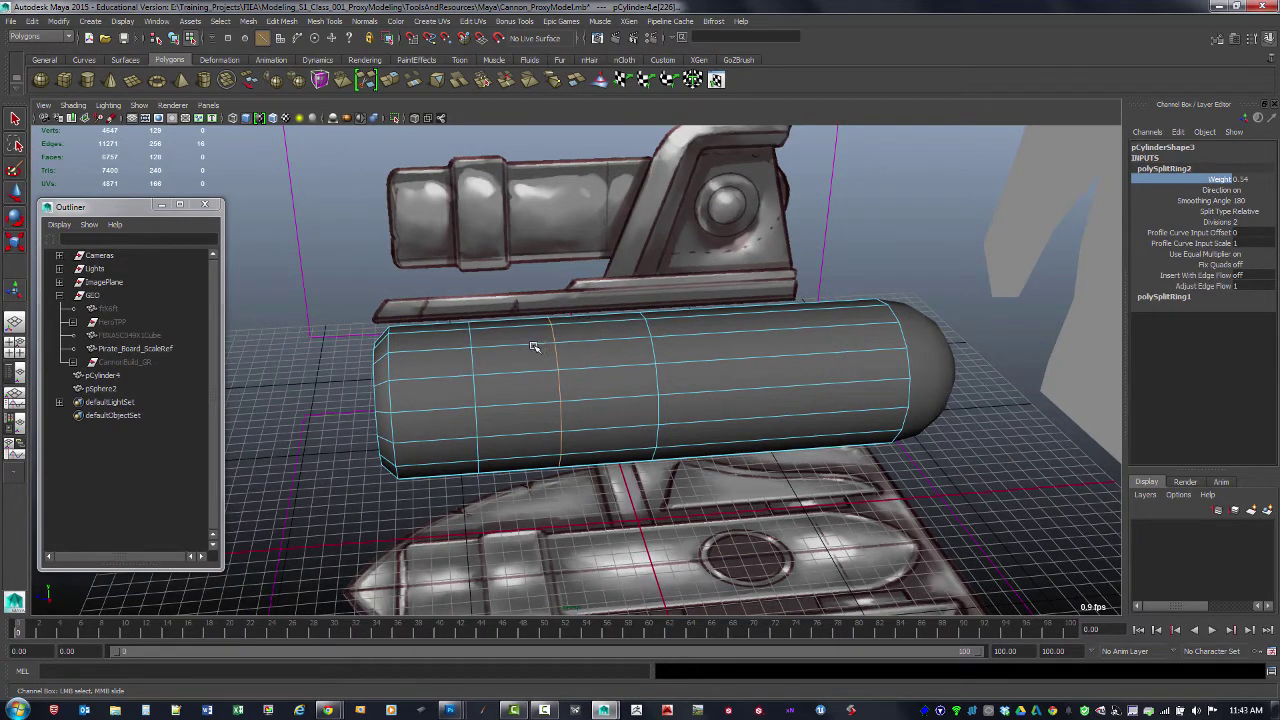
pyautogui.press('F11')
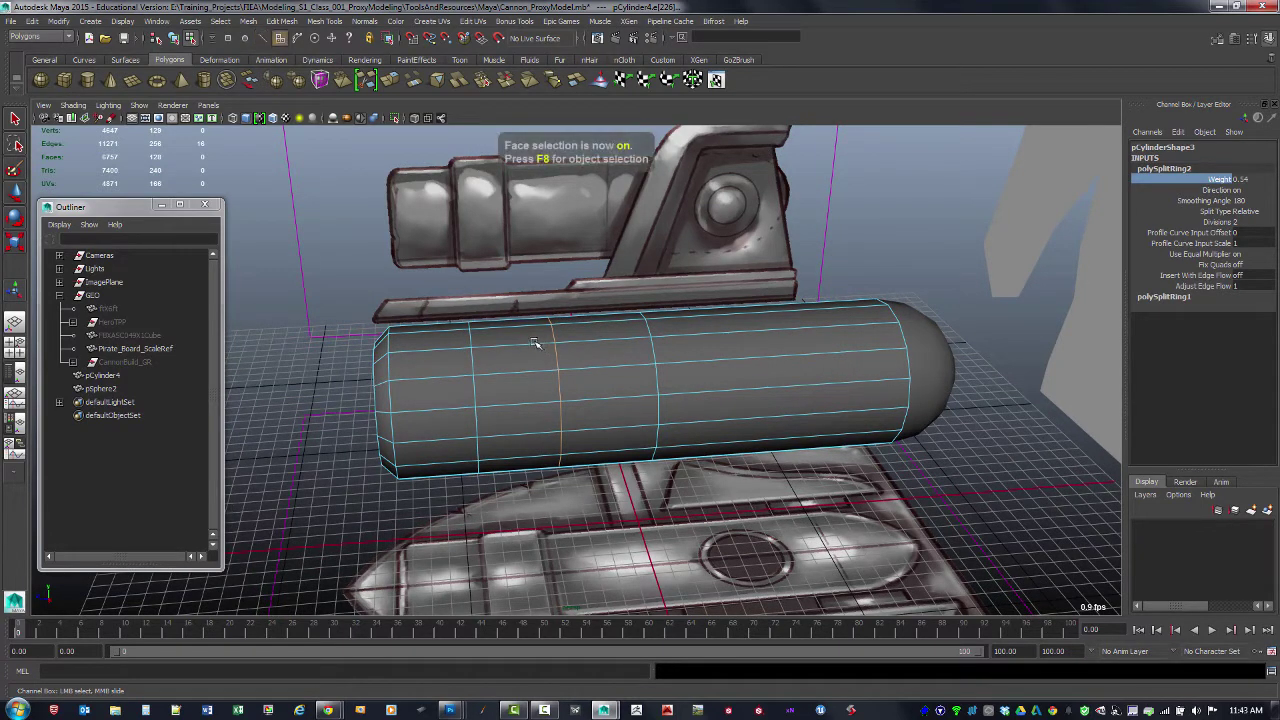
pyautogui.keyDown('alt'); pyautogui.moveTo(533, 352); pyautogui.dragTo(515, 460); pyautogui.keyUp('alt')
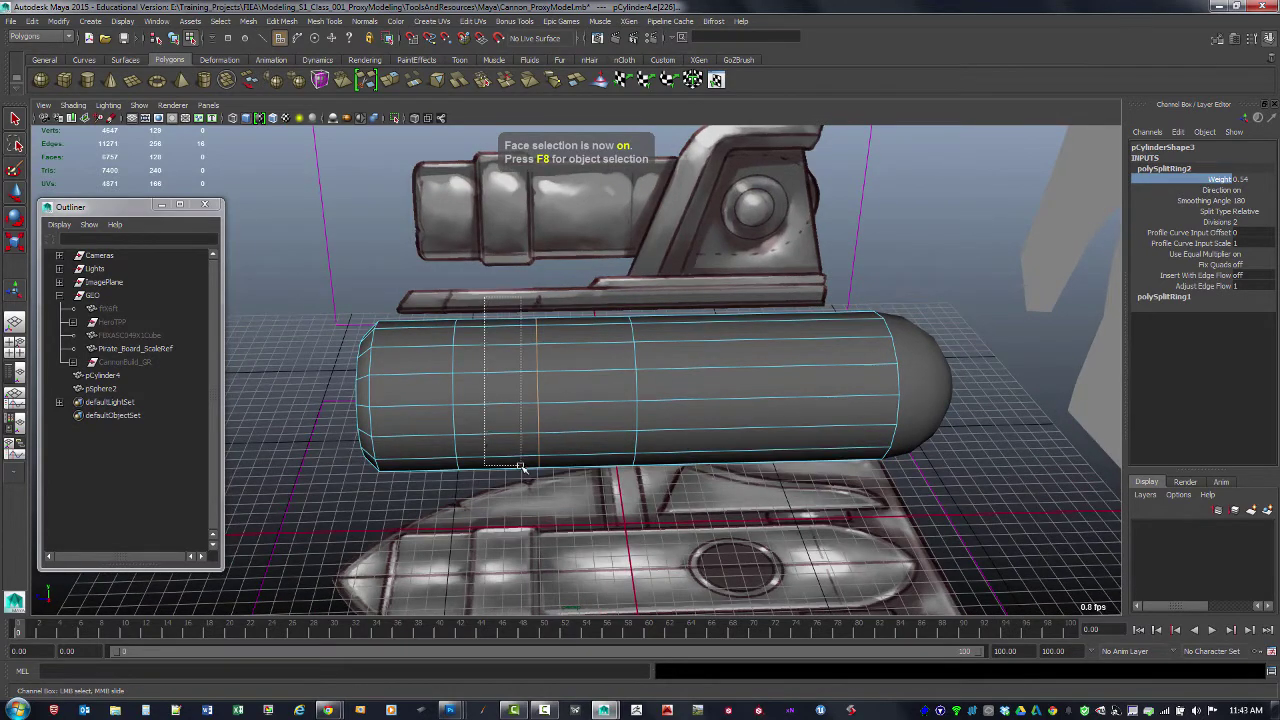
pyautogui.press('w')
pyautogui.moveTo(477, 283)
pyautogui.keyDown('alt'); pyautogui.mouseDown()
pyautogui.moveTo(549, 296)
pyautogui.moveTo(490, 272)
pyautogui.mouseUp(); pyautogui.keyUp('alt')
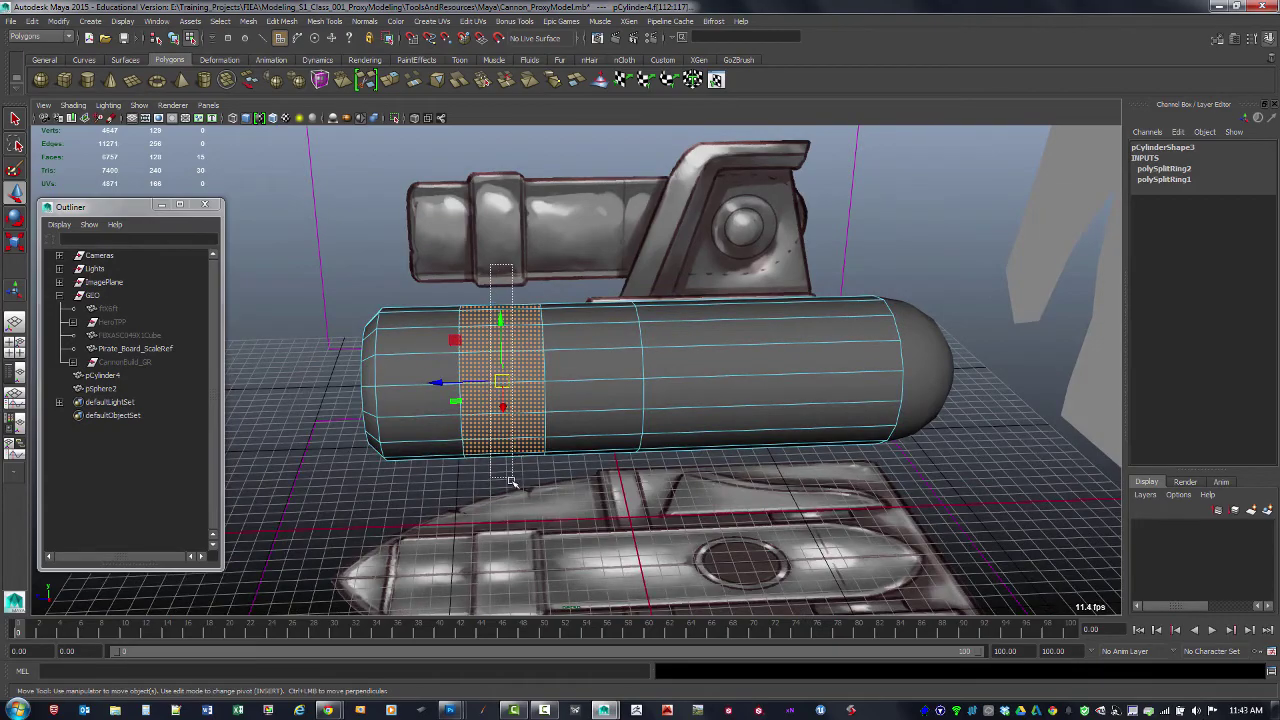
pyautogui.keyDown('alt'); pyautogui.moveTo(518, 478); pyautogui.dragTo(521, 434); pyautogui.keyUp('alt')
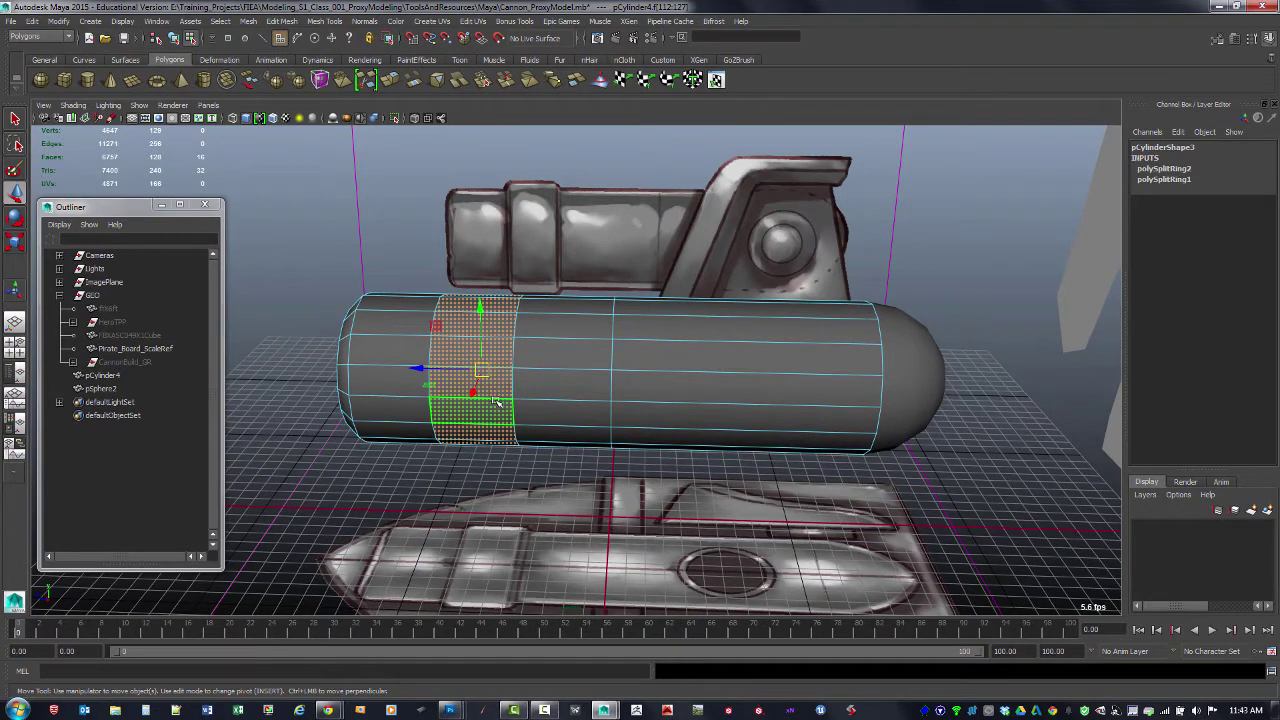
# Step: Extrude the selected band faces outward with a Thickness of 1.2
pyautogui.keyDown('shift'); pyautogui.rightClick(497, 390); pyautogui.keyUp('shift')
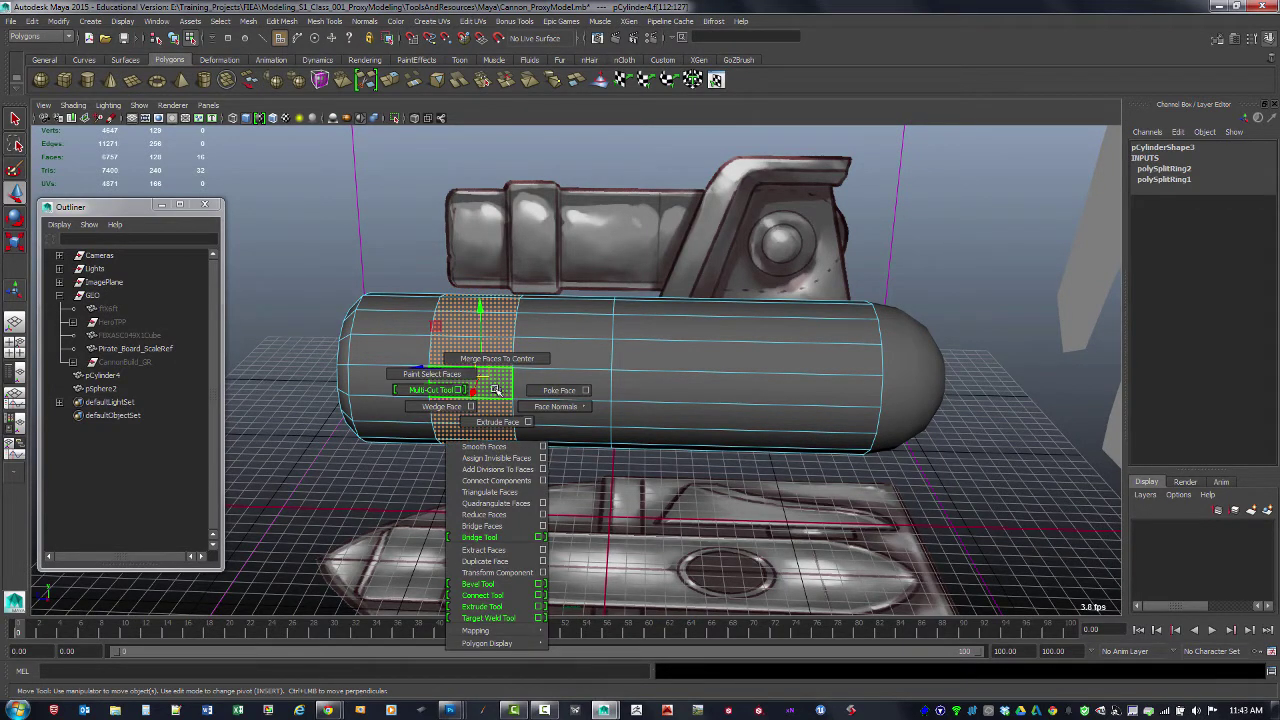
pyautogui.click(497, 421)
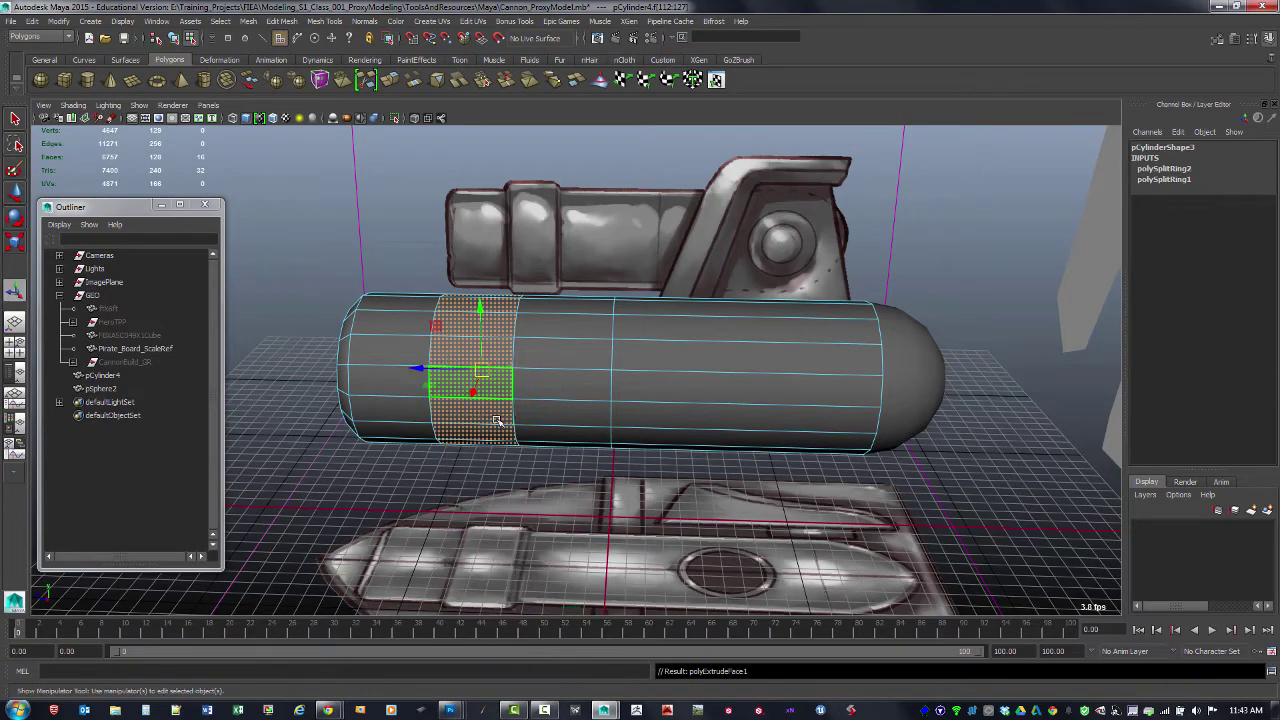
pyautogui.keyDown('alt'); pyautogui.moveTo(497, 421); pyautogui.dragTo(539, 376); pyautogui.keyUp('alt')
pyautogui.keyDown('alt'); pyautogui.moveTo(539, 376); pyautogui.dragTo(627, 403, button='right'); pyautogui.keyUp('alt')
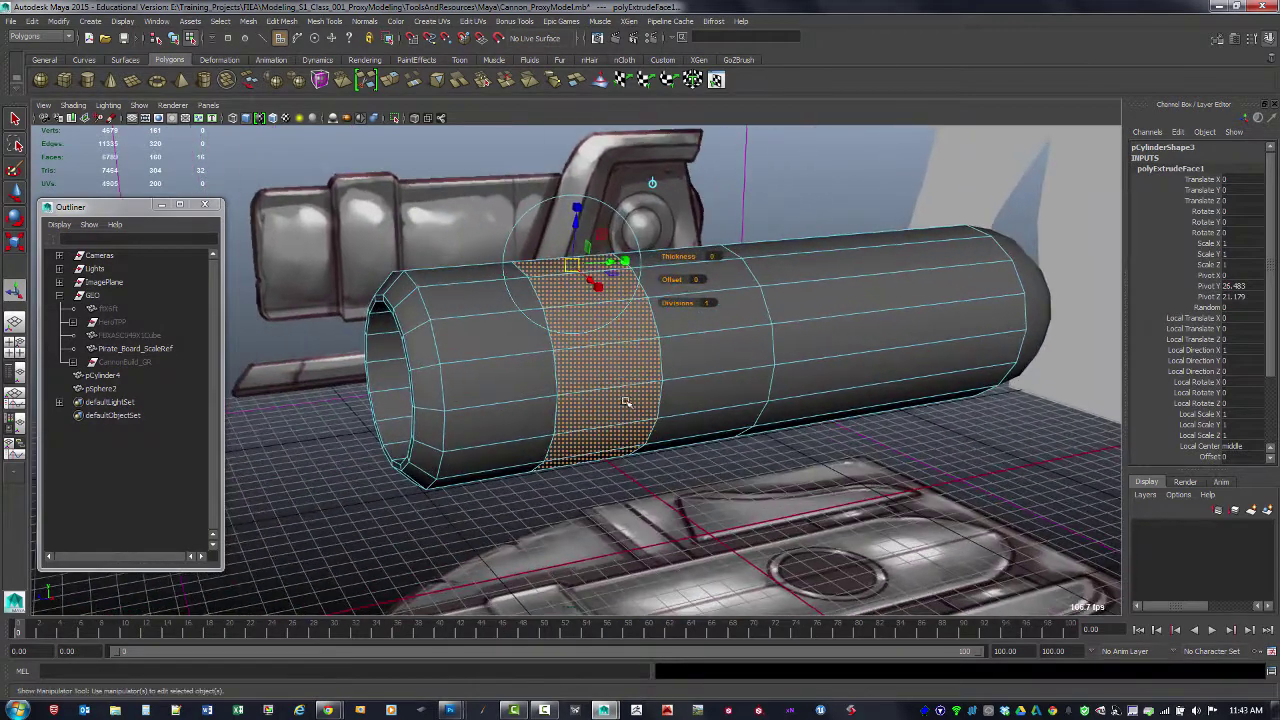
pyautogui.keyDown('alt'); pyautogui.moveTo(622, 344); pyautogui.dragTo(605, 388, button='middle'); pyautogui.keyUp('alt')
pyautogui.keyDown('alt'); pyautogui.moveTo(602, 388); pyautogui.dragTo(612, 390, button='right'); pyautogui.keyUp('alt')
pyautogui.keyDown('alt'); pyautogui.moveTo(641, 393); pyautogui.dragTo(644, 386); pyautogui.keyUp('alt')
pyautogui.moveTo(743, 307); pyautogui.dragTo(755, 308)
# Step: Set the band extrusion's Thickness to 2.1 and Offset to 0.9, matching the bevelled band profile in the side reference
pyautogui.press('space')
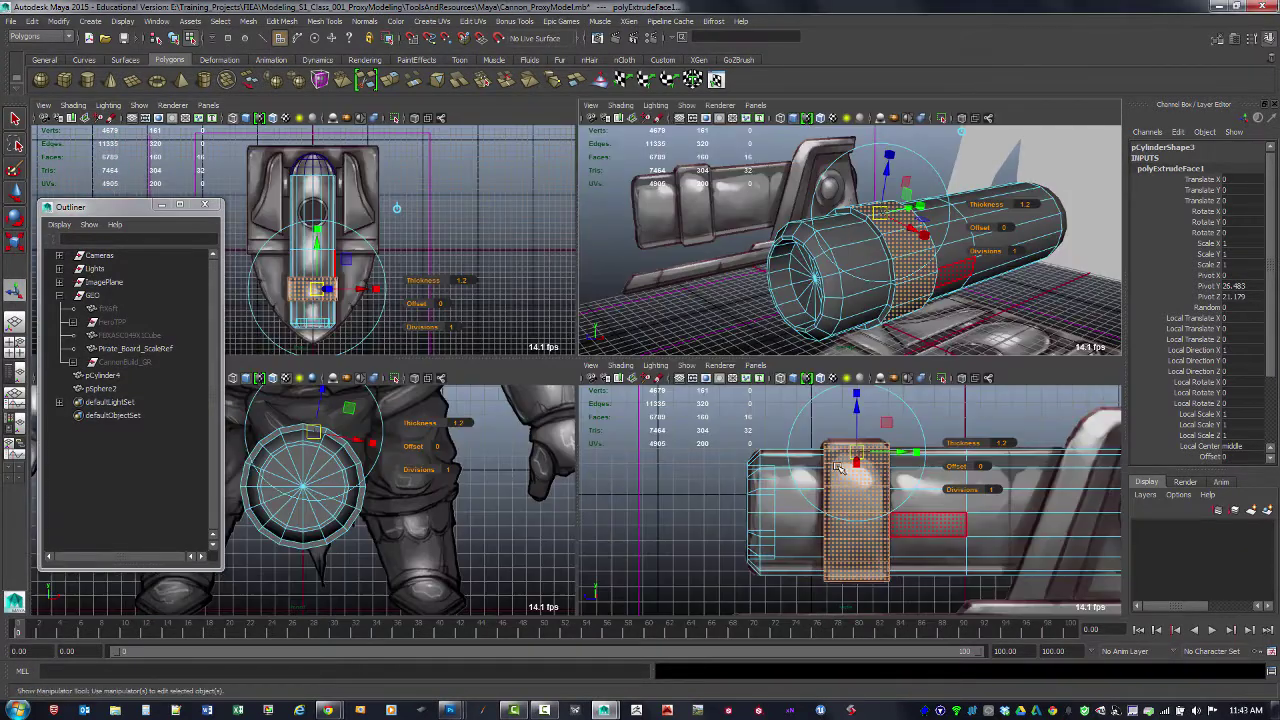
pyautogui.press('space')
pyautogui.scroll(2, 690, 300)
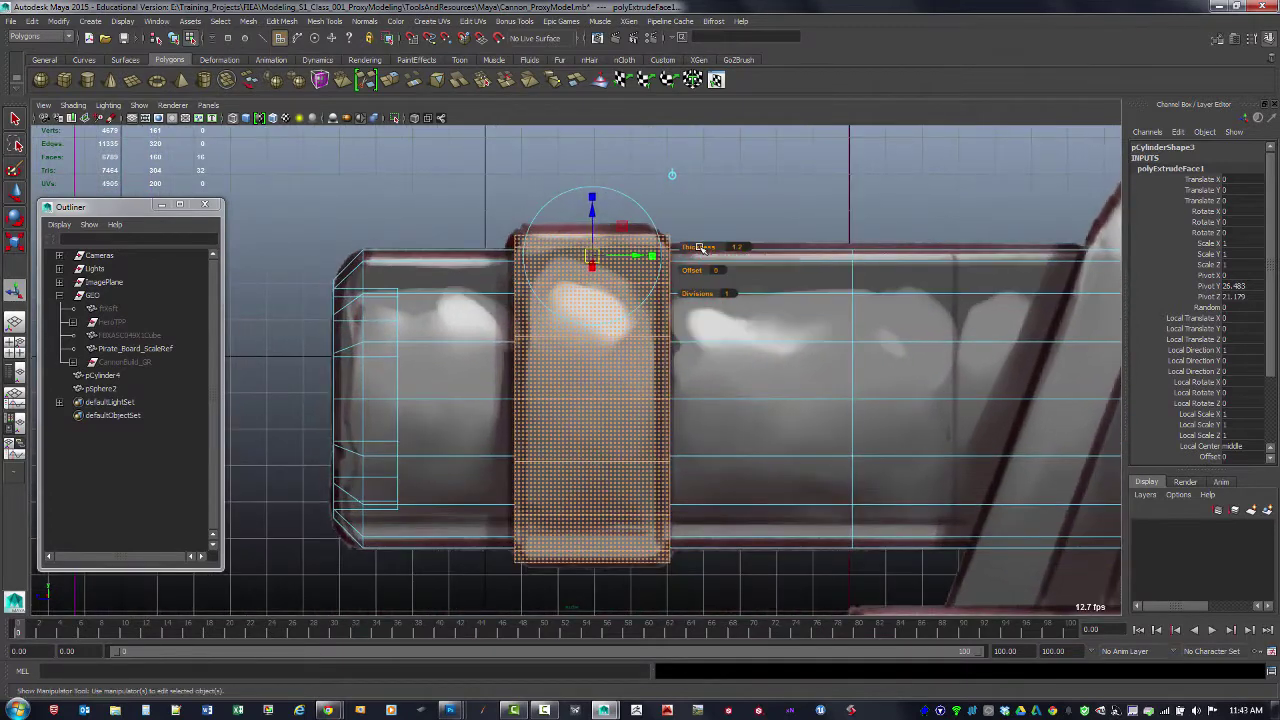
pyautogui.moveTo(697, 247); pyautogui.dragTo(697, 270)
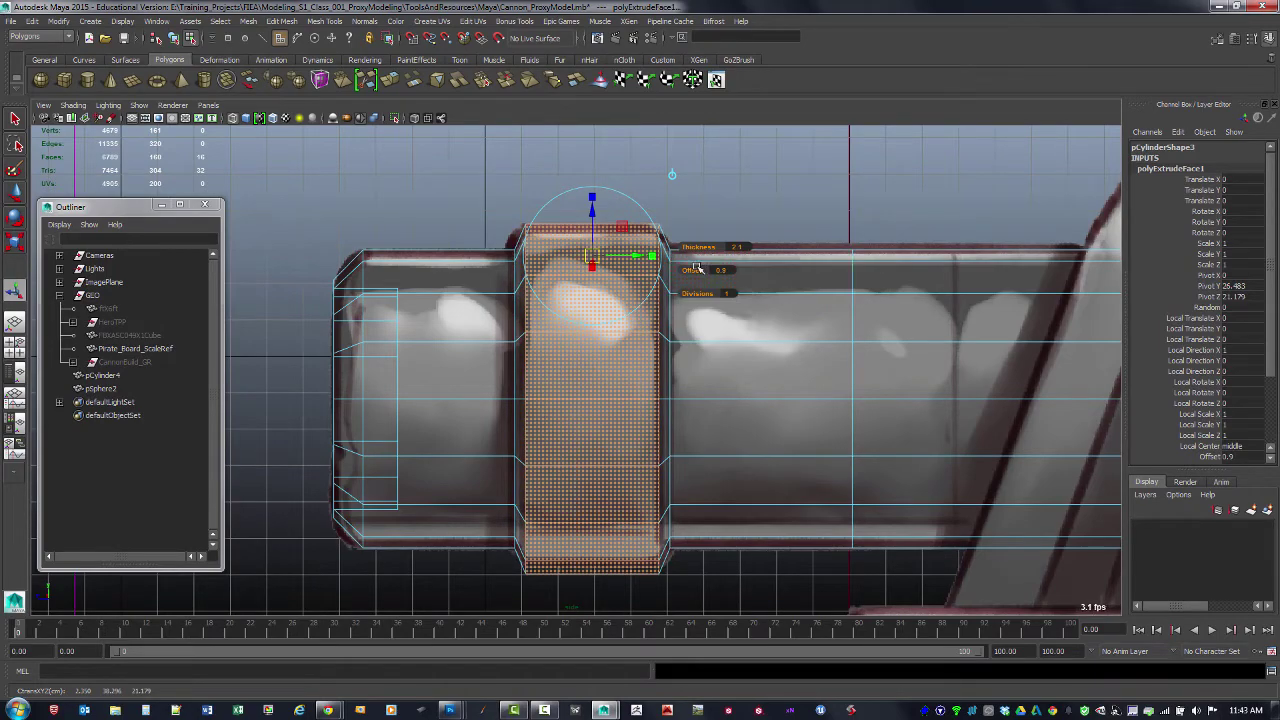
# Step: Return pCylinder4 to object selection, delete its construction history and deselect it
pyautogui.press('space')
pyautogui.press('space')
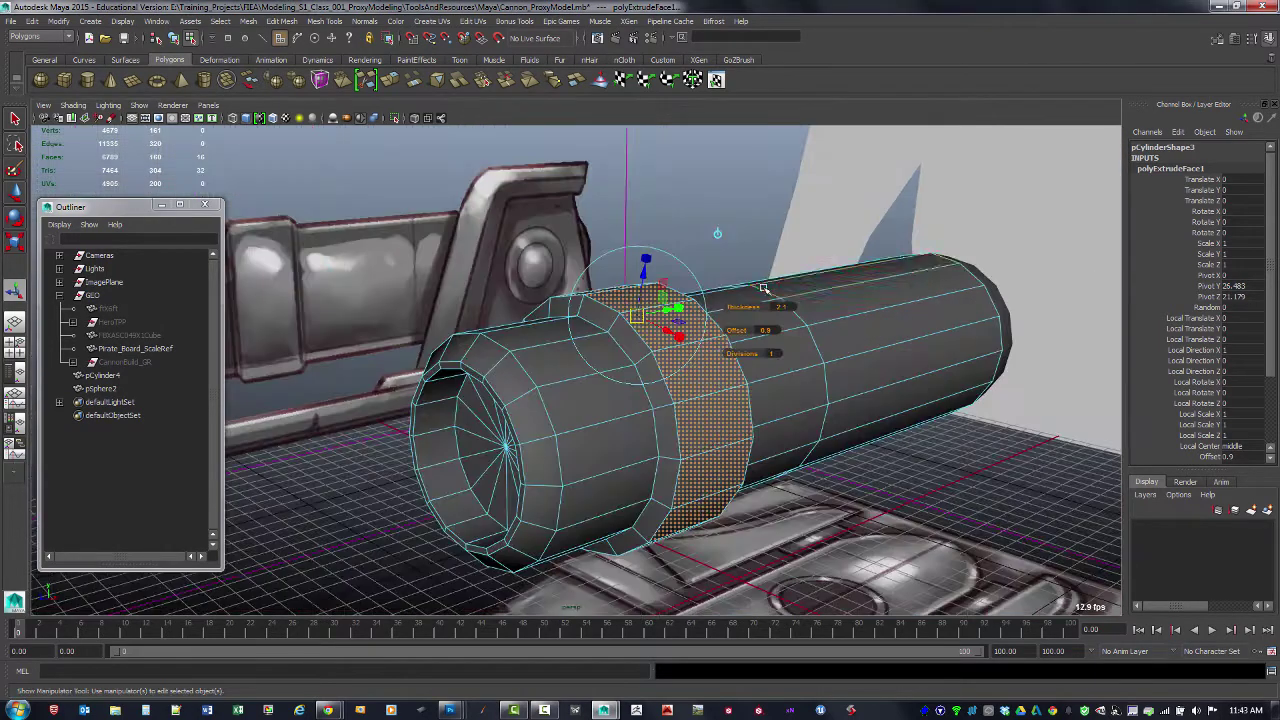
pyautogui.keyDown('alt'); pyautogui.moveTo(794, 290); pyautogui.dragTo(647, 242, button='middle'); pyautogui.keyUp('alt')
pyautogui.keyDown('alt'); pyautogui.moveTo(647, 242); pyautogui.dragTo(671, 269); pyautogui.keyUp('alt')
pyautogui.keyDown('alt'); pyautogui.moveTo(671, 269); pyautogui.dragTo(683, 383, button='right'); pyautogui.keyUp('alt')
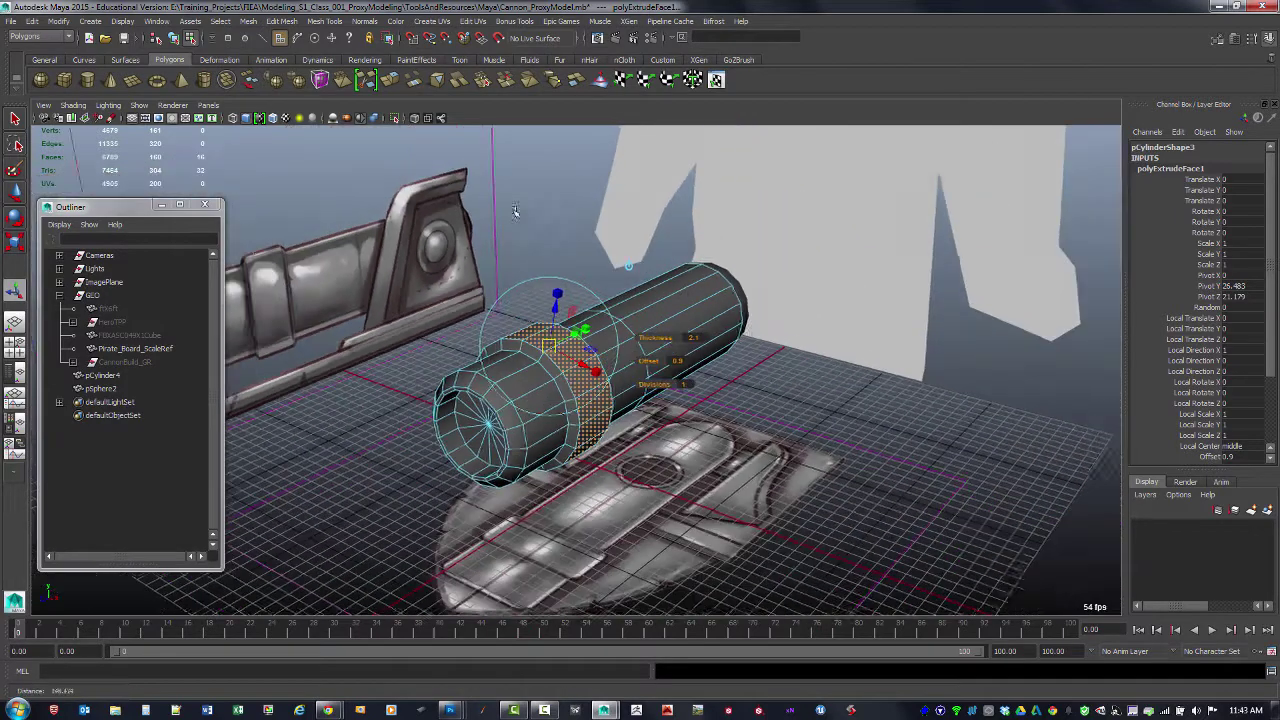
pyautogui.keyDown('alt'); pyautogui.moveTo(683, 383); pyautogui.dragTo(681, 299); pyautogui.keyUp('alt')
pyautogui.press('F8')
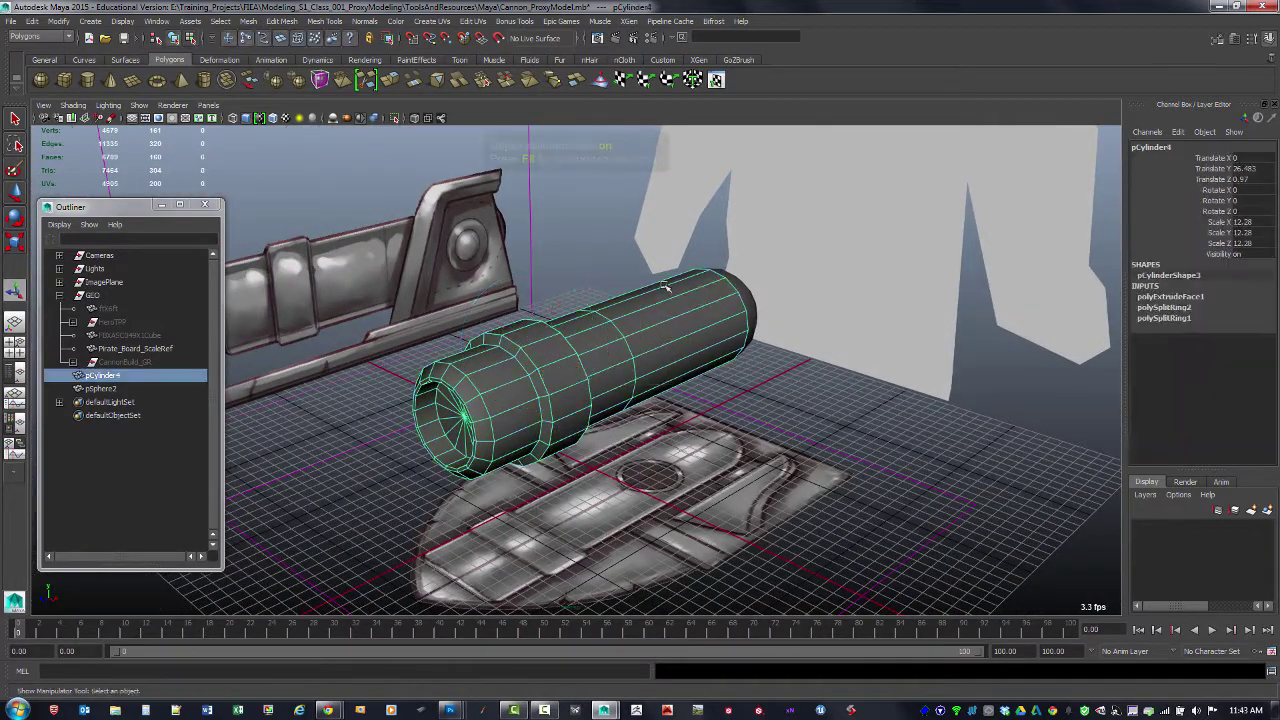
pyautogui.click(600, 272)
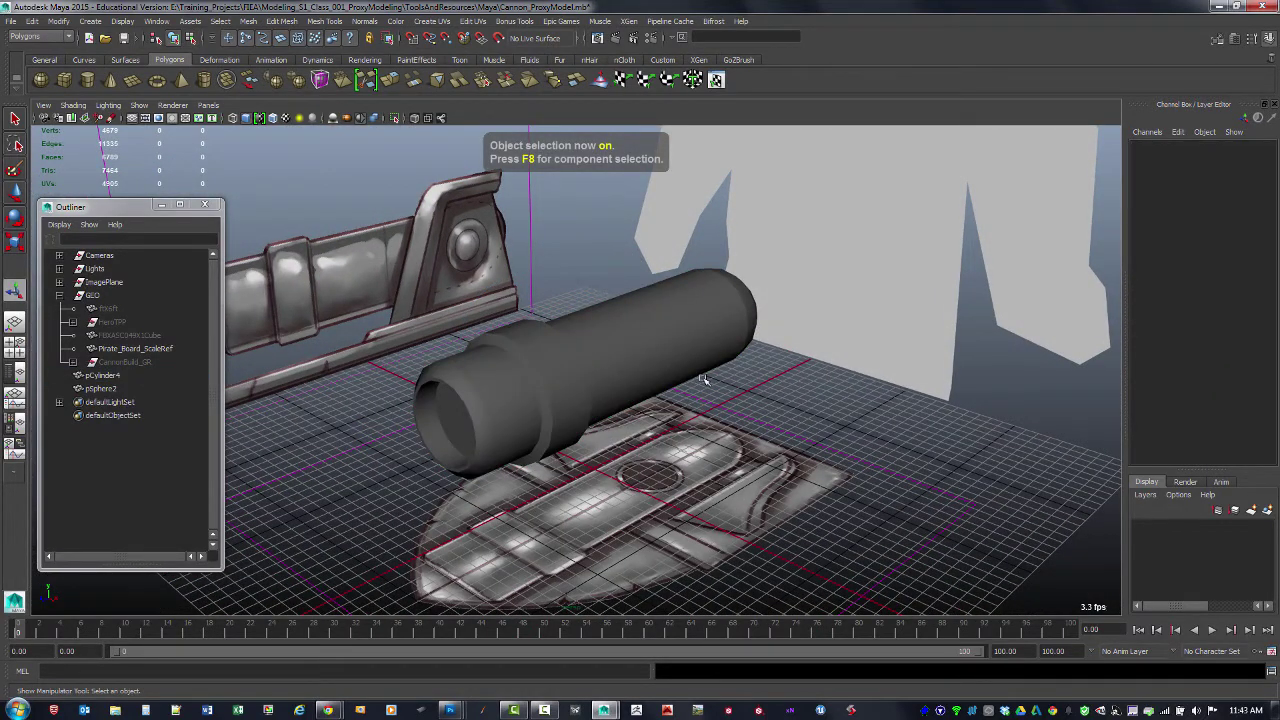
pyautogui.click(664, 364)
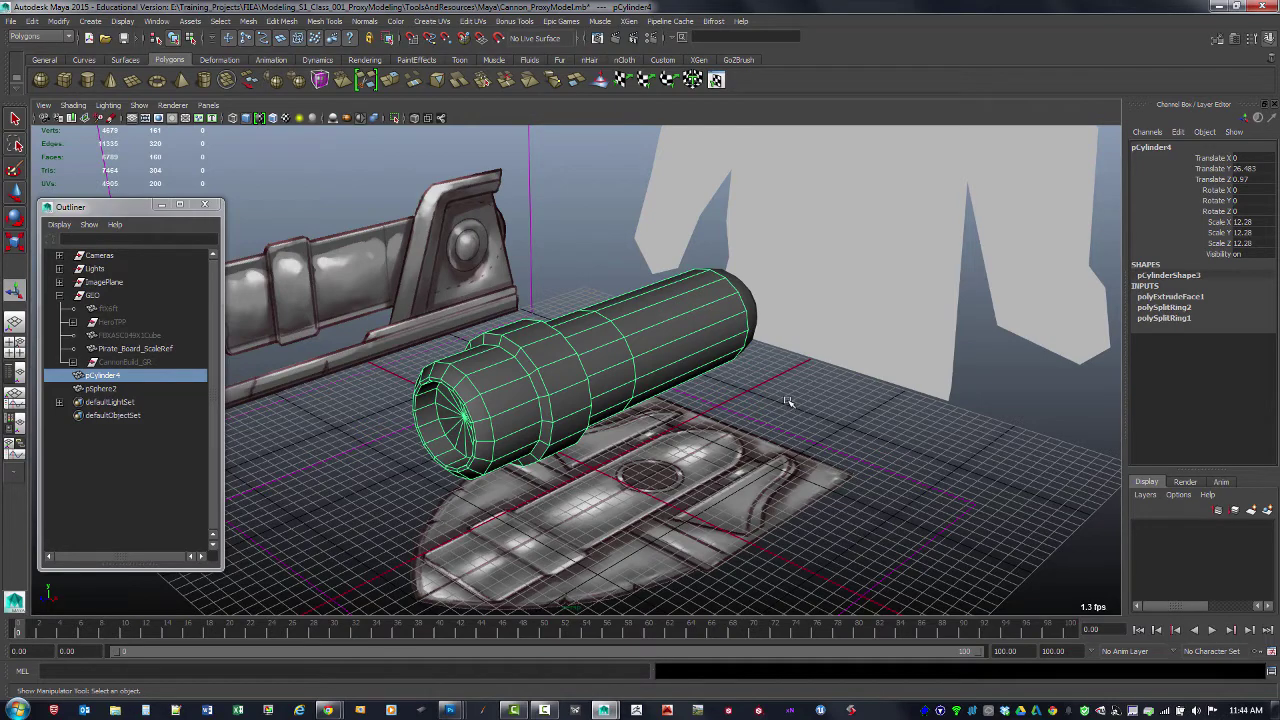
pyautogui.hotkey('alt', 'shift', 'd')
pyautogui.keyDown('alt'); pyautogui.moveTo(790, 400); pyautogui.dragTo(760, 397); pyautogui.keyUp('alt')
pyautogui.click(824, 401)
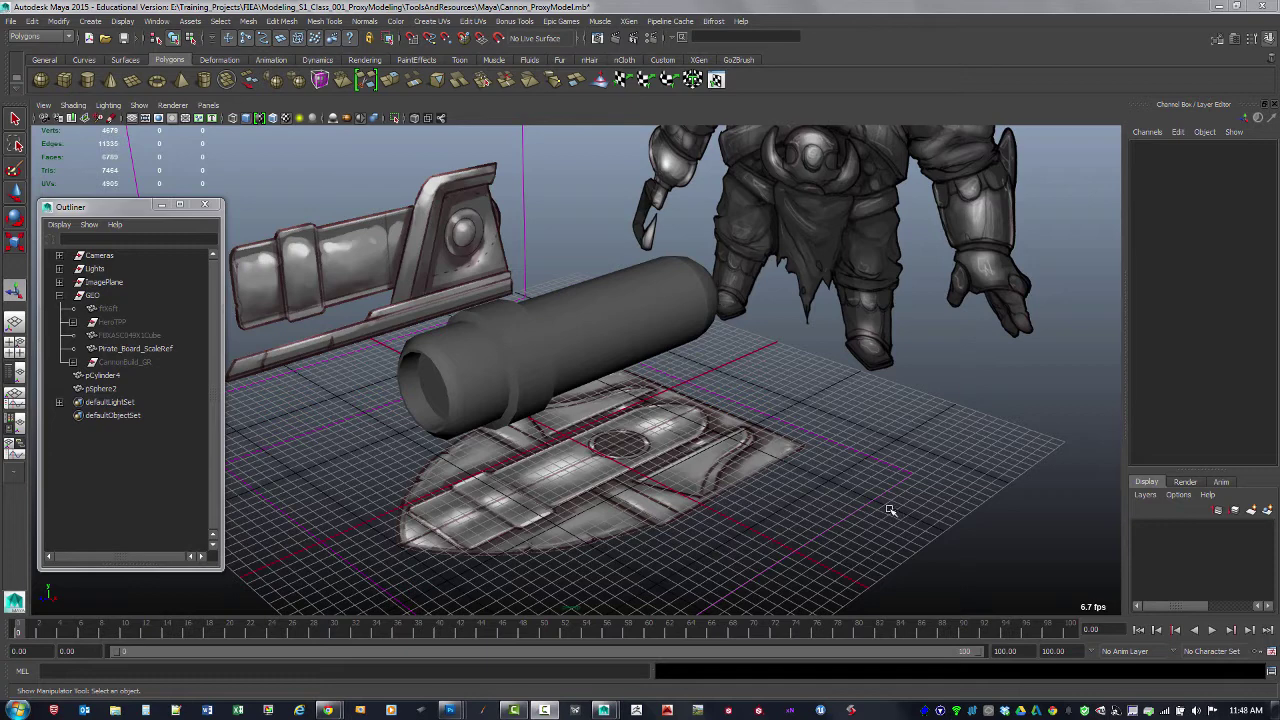
# Step: With the Create Polygon Tool, trace the straight right side of the cannon base in the top reference, from rear corner to front corner
pyautogui.keyDown('alt'); pyautogui.moveTo(820, 506); pyautogui.dragTo(802, 464); pyautogui.keyUp('alt')
pyautogui.keyDown('alt'); pyautogui.moveTo(553, 216); pyautogui.dragTo(618, 269, button='middle'); pyautogui.keyUp('alt')
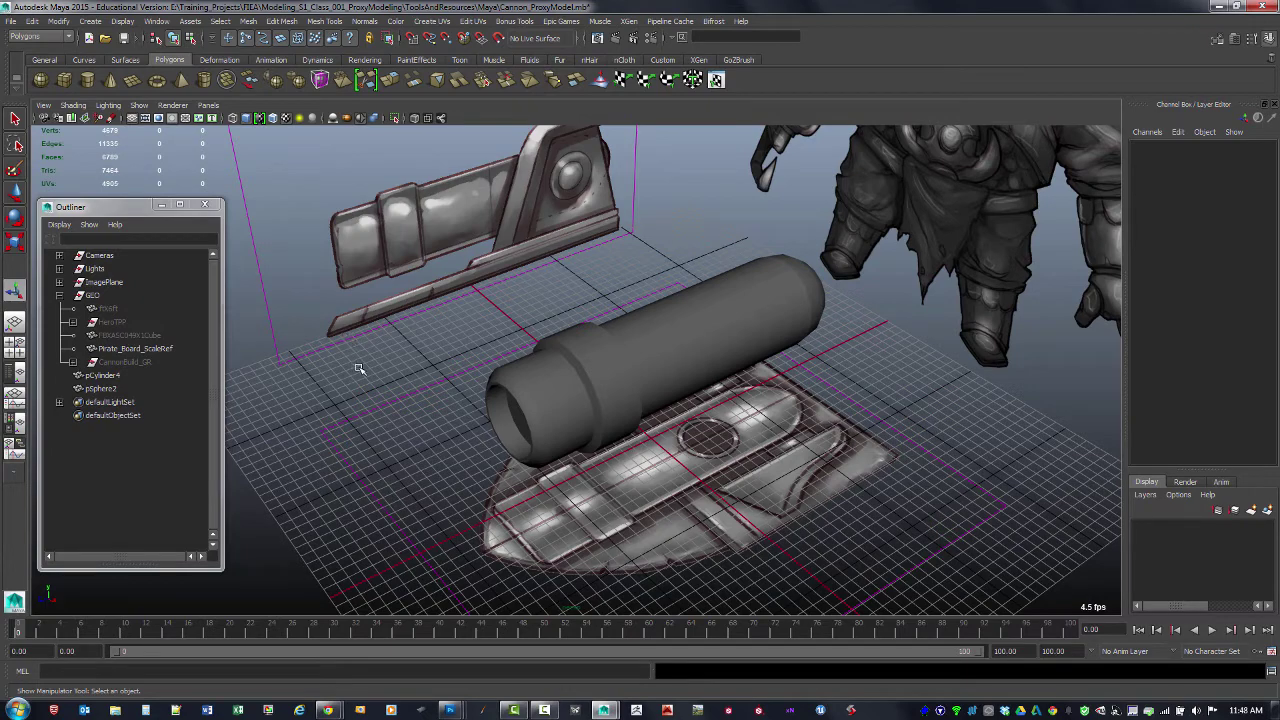
pyautogui.keyDown('alt'); pyautogui.moveTo(491, 397); pyautogui.dragTo(474, 366); pyautogui.keyUp('alt')
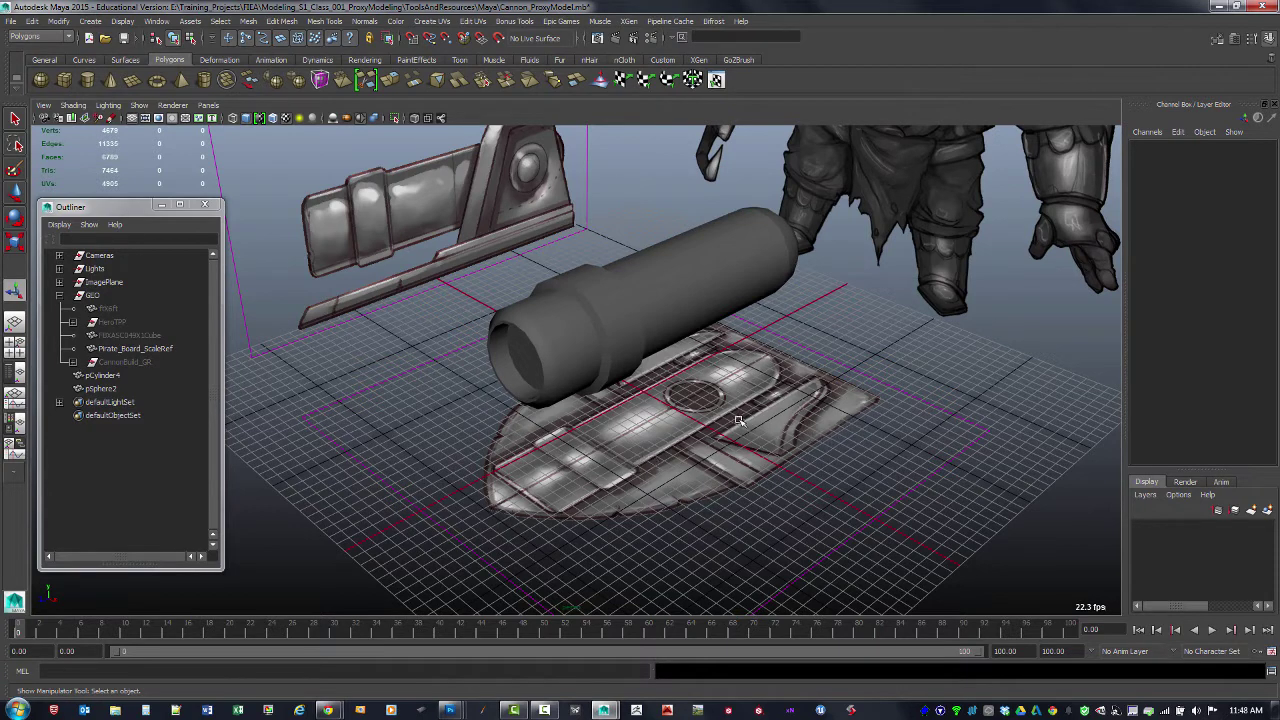
pyautogui.click(318, 21)
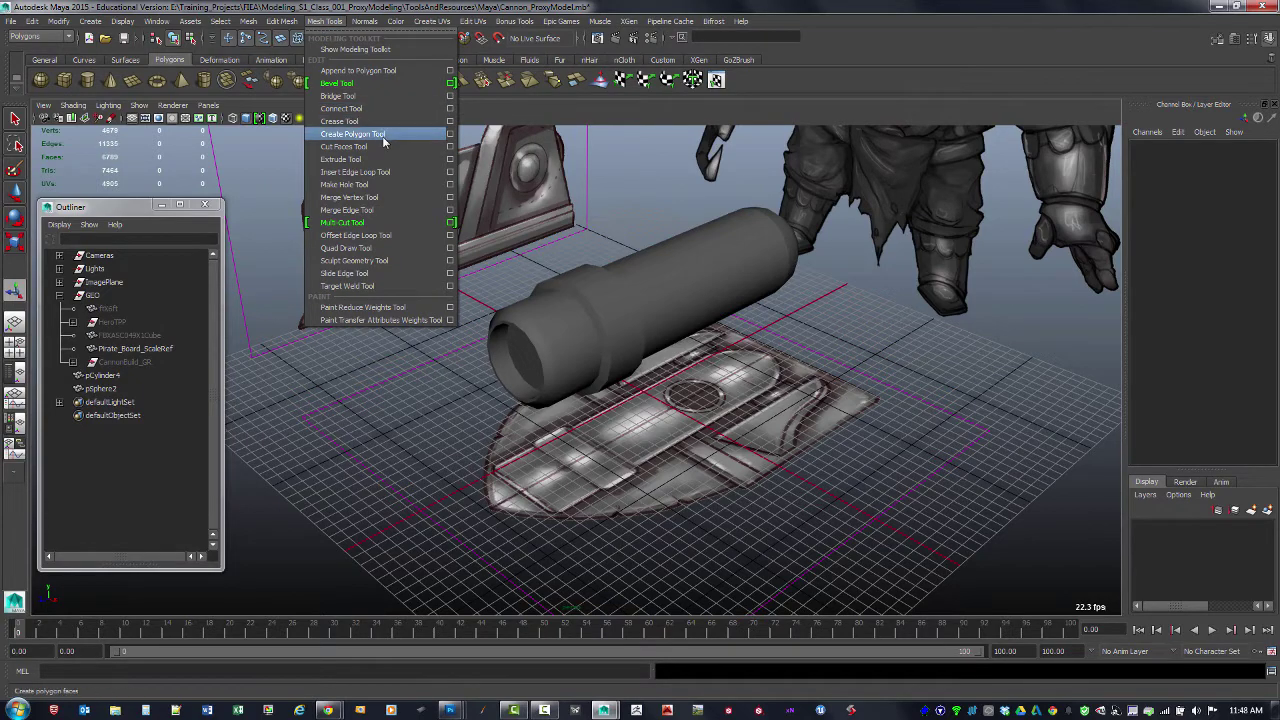
pyautogui.click(392, 134)
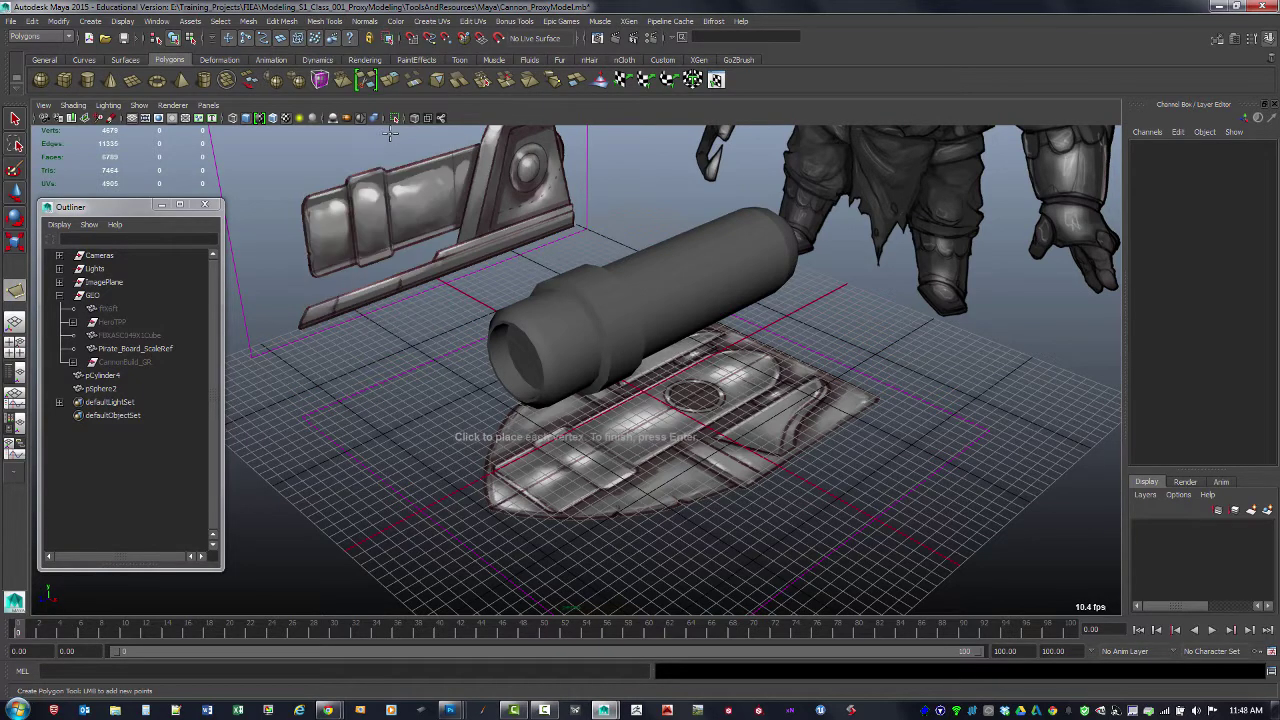
pyautogui.keyDown('alt'); pyautogui.moveTo(440, 300); pyautogui.dragTo(644, 404); pyautogui.keyUp('alt')
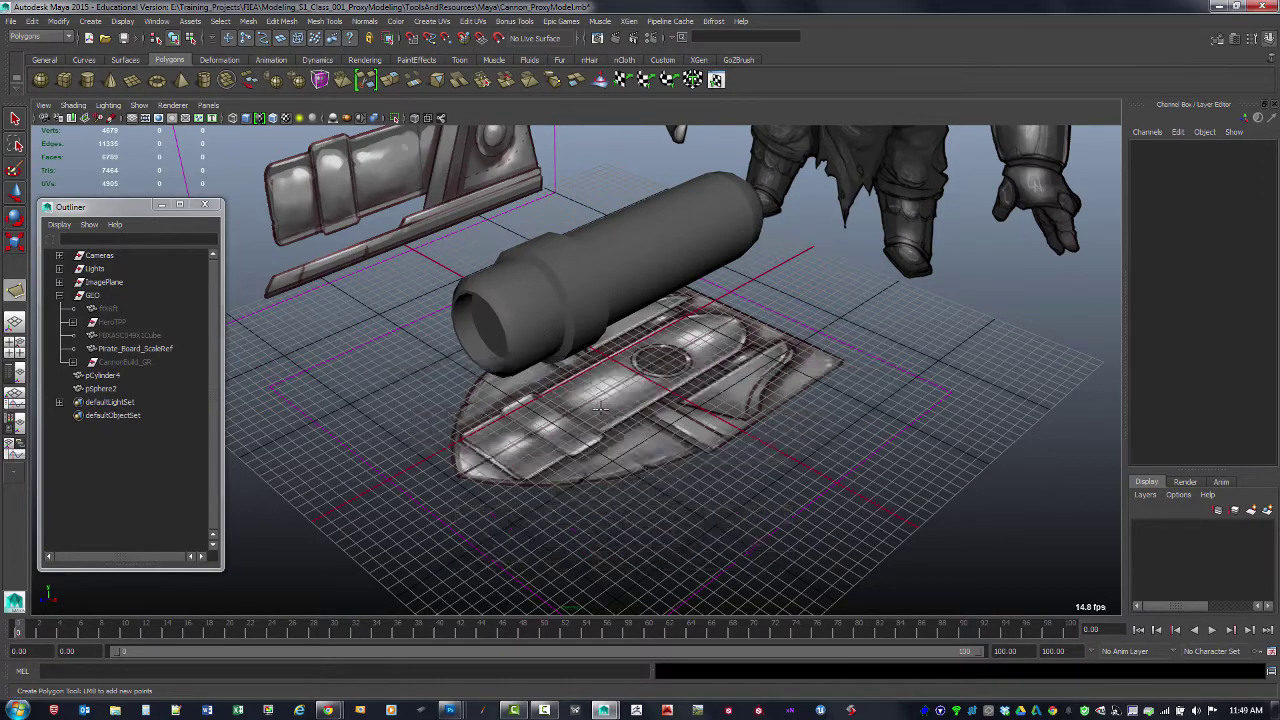
pyautogui.press('space')
pyautogui.press('space')
pyautogui.keyDown('alt'); pyautogui.moveTo(478, 267); pyautogui.dragTo(540, 294, button='right'); pyautogui.keyUp('alt')
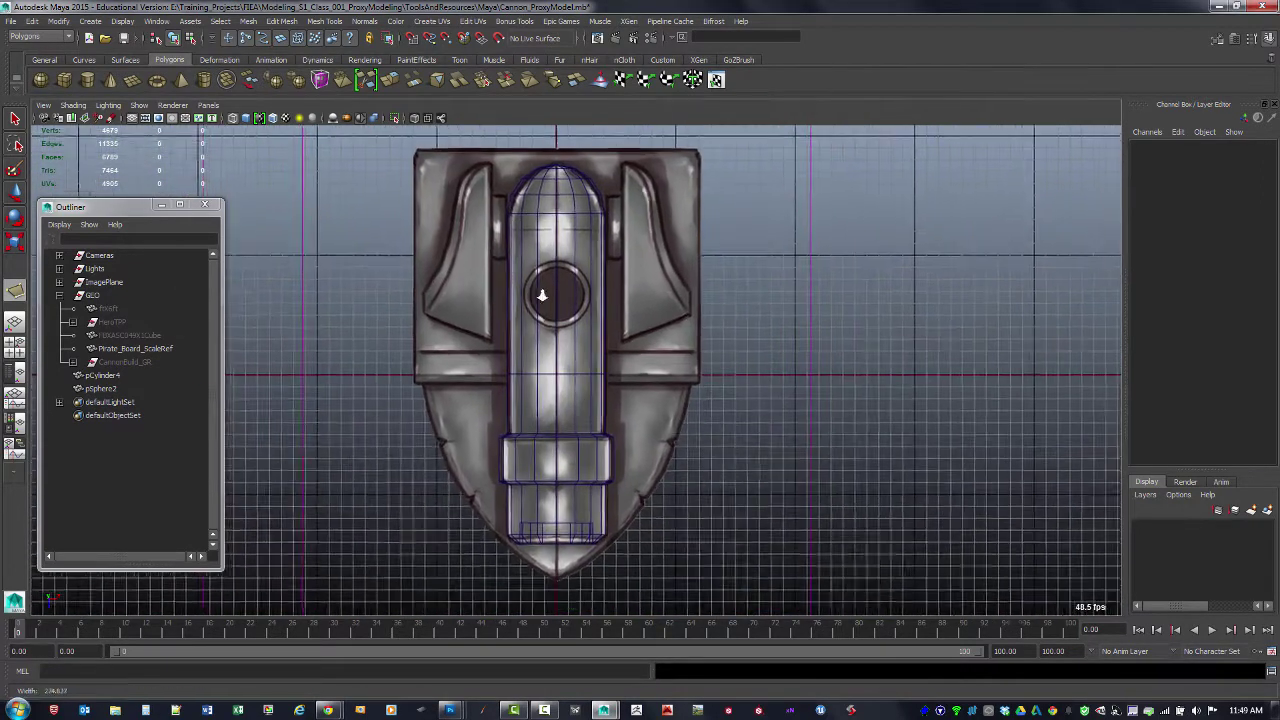
pyautogui.keyDown('alt'); pyautogui.moveTo(540, 294); pyautogui.dragTo(530, 374, button='middle'); pyautogui.keyUp('alt')
pyautogui.keyDown('alt'); pyautogui.moveTo(494, 309); pyautogui.dragTo(573, 349, button='right'); pyautogui.keyUp('alt')
pyautogui.keyDown('alt'); pyautogui.moveTo(580, 325); pyautogui.dragTo(525, 293, button='middle'); pyautogui.keyUp('alt')
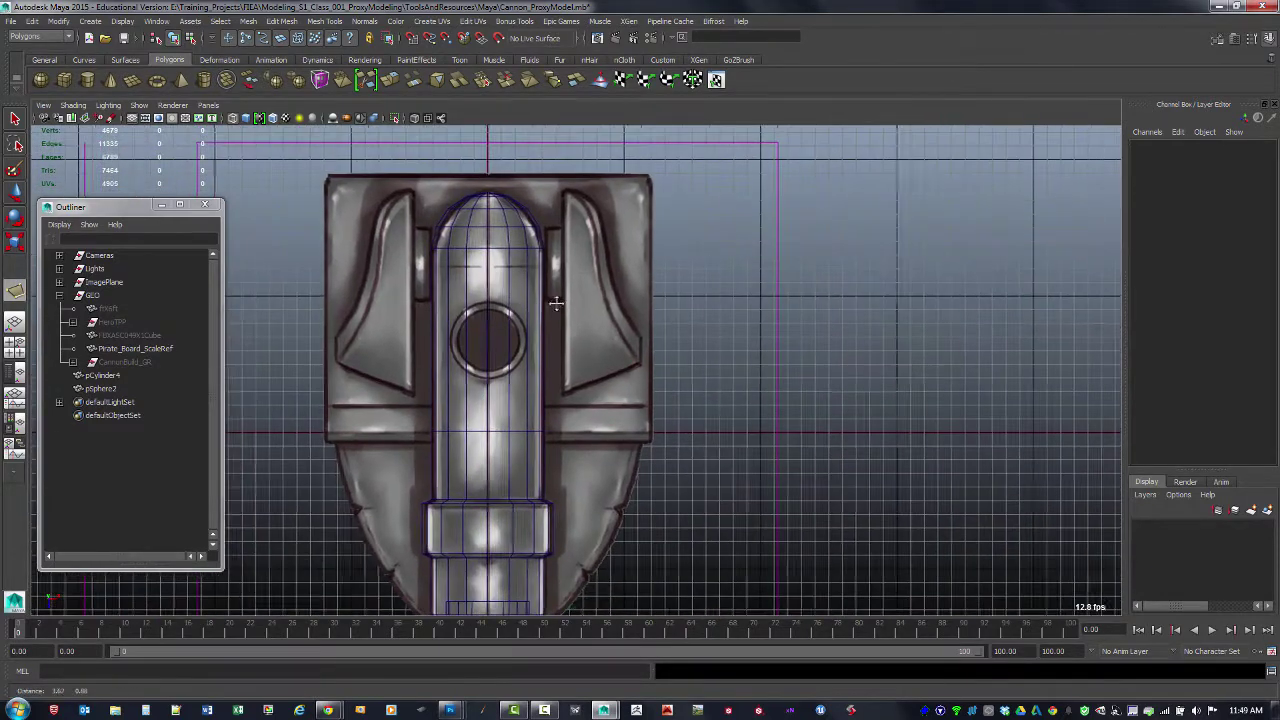
pyautogui.click(650, 176)
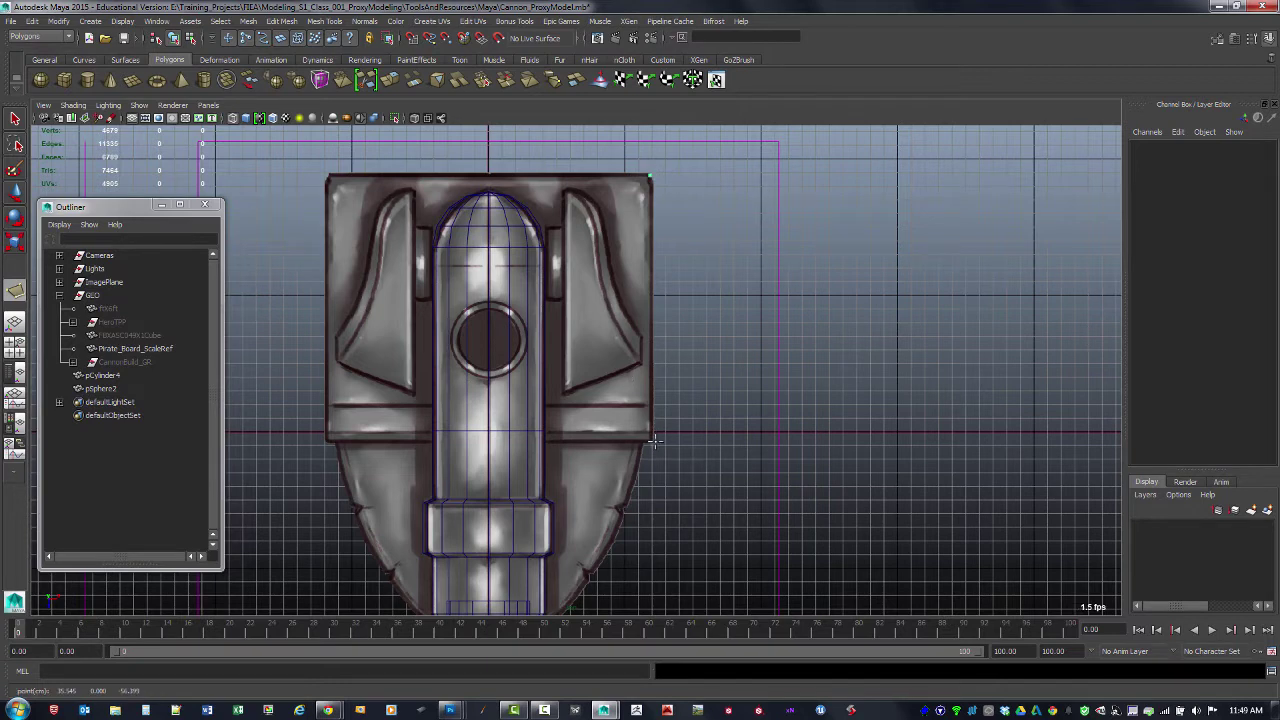
pyautogui.press('x')
pyautogui.click(652, 444)
# Step: Continue the polygon outline along the curved right front side of the base with three points toward the nose
pyautogui.keyDown('alt'); pyautogui.moveTo(695, 449); pyautogui.dragTo(692, 396, button='middle'); pyautogui.keyUp('alt')
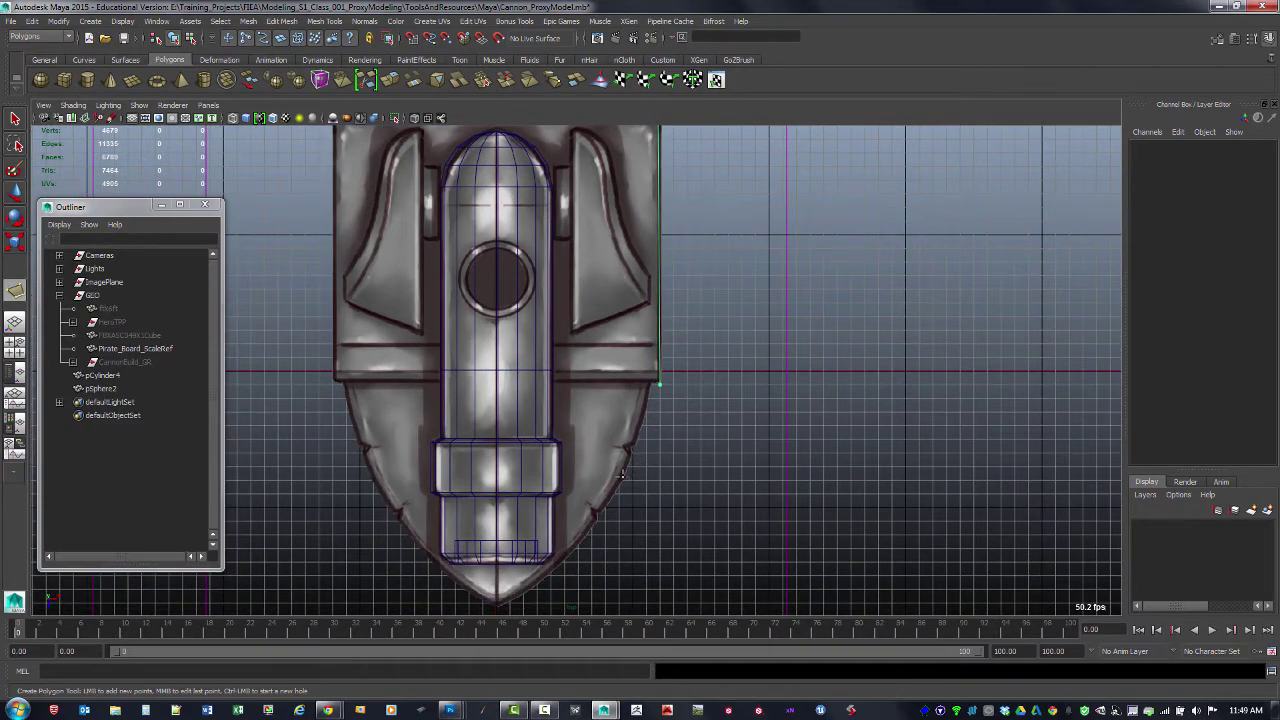
pyautogui.click(623, 476)
pyautogui.click(579, 544)
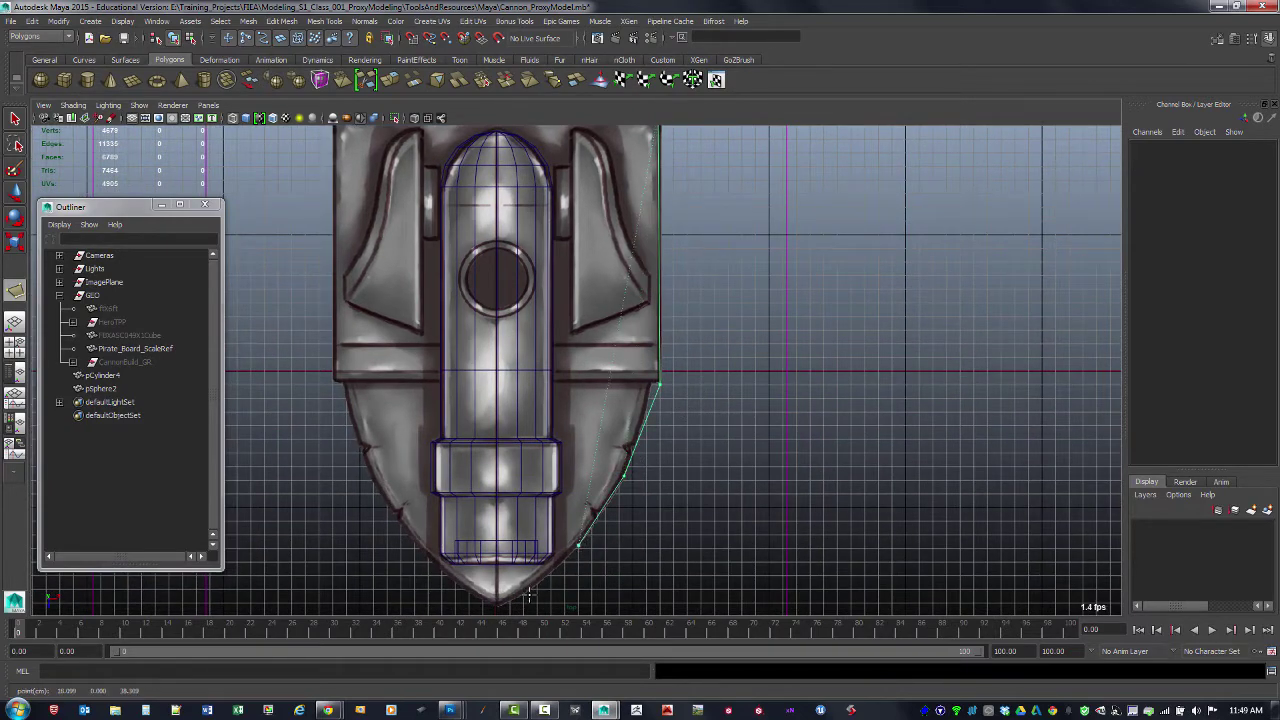
pyautogui.click(531, 589)
pyautogui.keyDown('alt'); pyautogui.moveTo(549, 573); pyautogui.dragTo(565, 508, button='middle'); pyautogui.keyUp('alt')
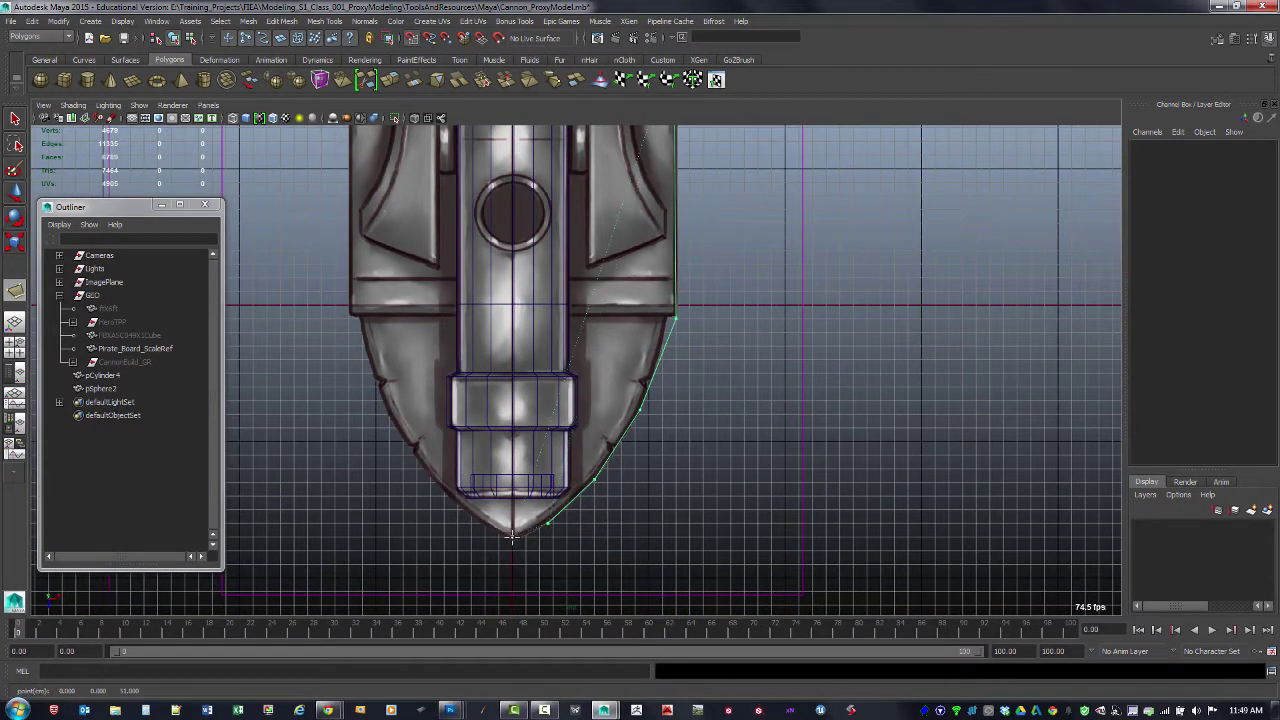
# Step: Place grid-snapped outline points on the centre line at the nose tip and rear edge, remove stray points and complete the polygon
pyautogui.keyDown('alt'); pyautogui.moveTo(568, 460); pyautogui.dragTo(565, 555, button='middle'); pyautogui.keyUp('alt')
pyautogui.keyDown('alt'); pyautogui.moveTo(565, 555); pyautogui.dragTo(540, 300, button='right'); pyautogui.keyUp('alt')
pyautogui.keyDown('alt'); pyautogui.click(526, 267); pyautogui.keyUp('alt')
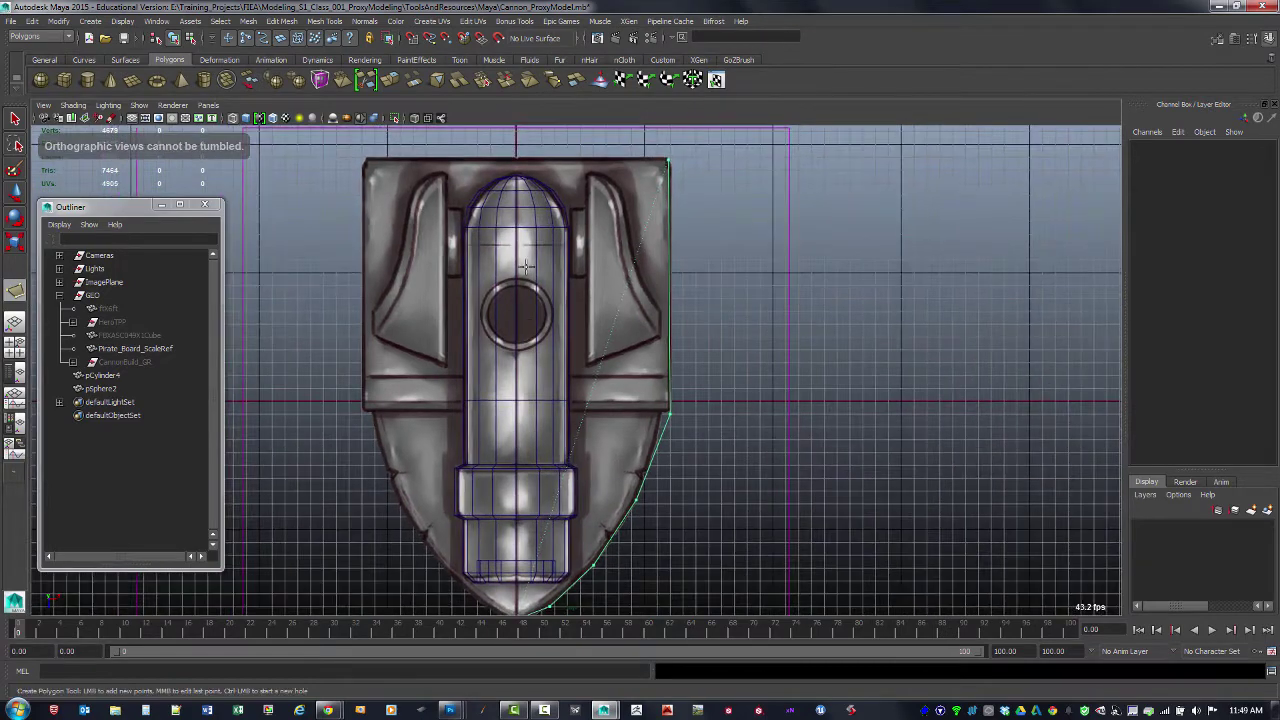
pyautogui.press('x')
pyautogui.click(516, 157)
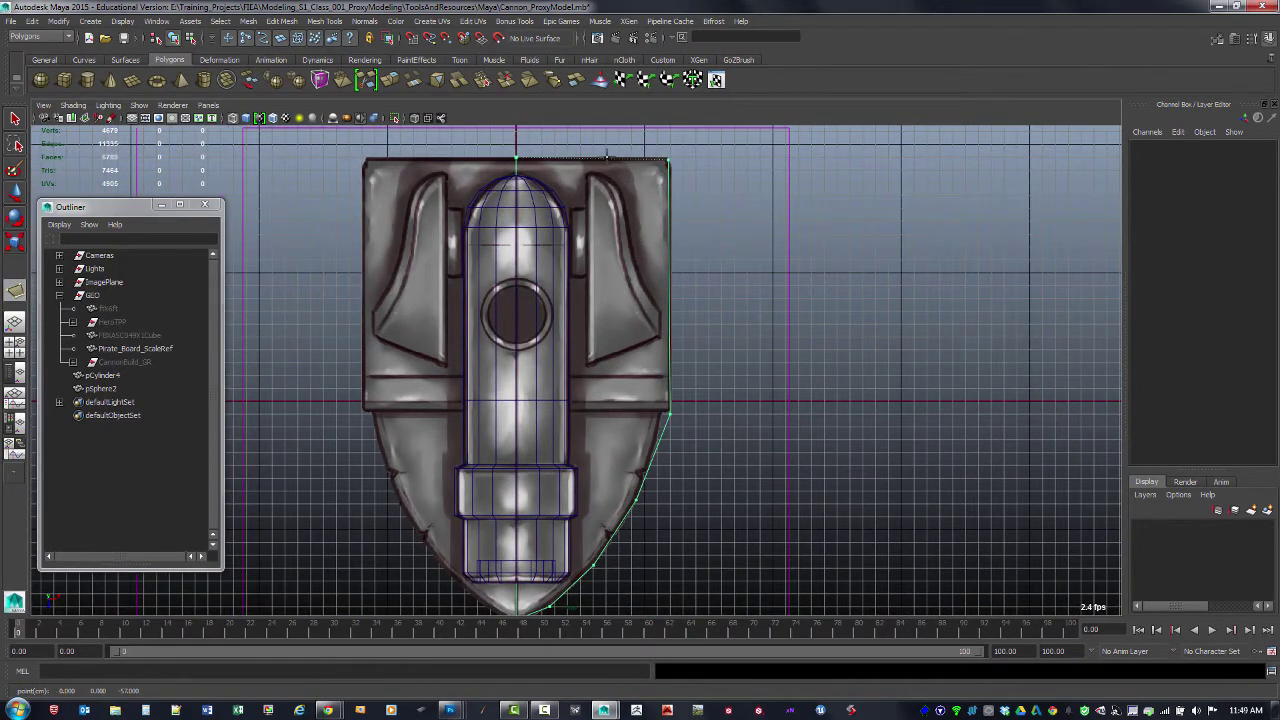
pyautogui.click(588, 143)
pyautogui.click(667, 133)
pyautogui.press('BackSpace')
pyautogui.press('BackSpace')
pyautogui.press('BackSpace')
pyautogui.press('Return')
# Step: Move the front right corner vertex of polySurface5 slightly inward along X in the top view, to about X 34.1
pyautogui.press('space')
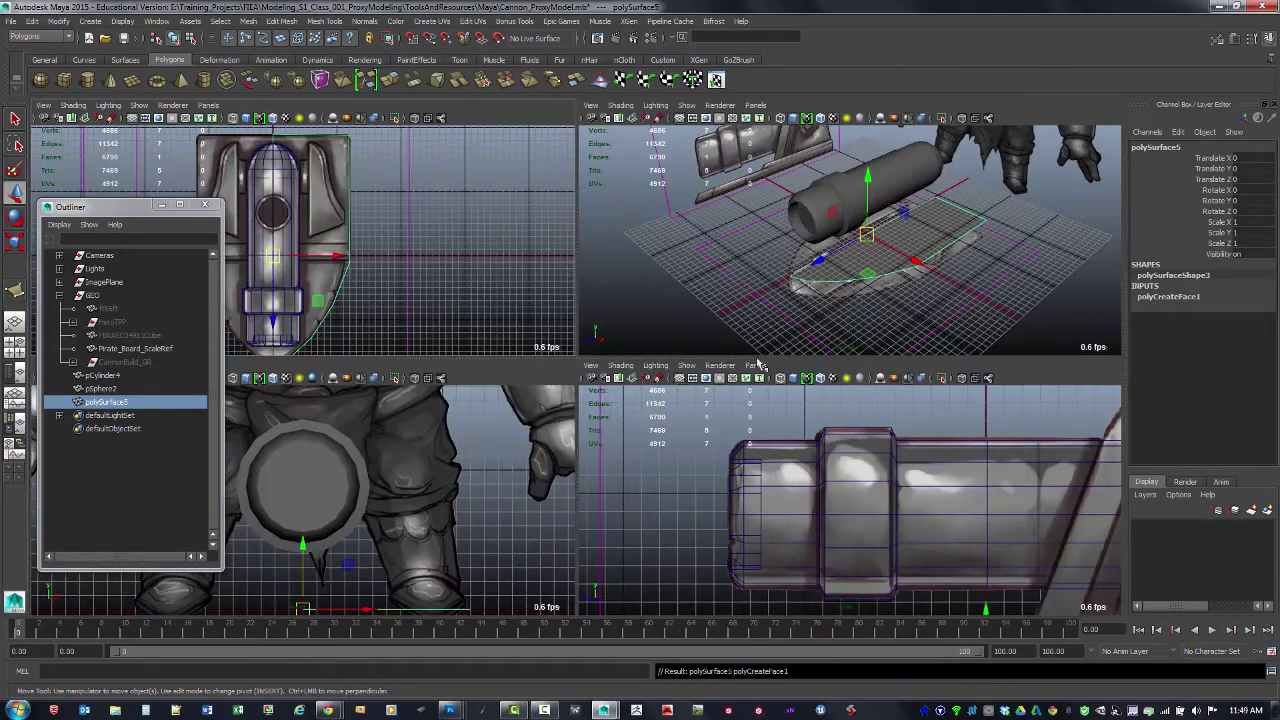
pyautogui.press('space')
pyautogui.keyDown('alt'); pyautogui.moveTo(683, 378); pyautogui.dragTo(773, 389); pyautogui.keyUp('alt')
pyautogui.keyDown('alt'); pyautogui.moveTo(700, 360); pyautogui.dragTo(781, 383); pyautogui.keyUp('alt')
pyautogui.keyDown('alt'); pyautogui.moveTo(667, 390); pyautogui.dragTo(703, 377); pyautogui.keyUp('alt')
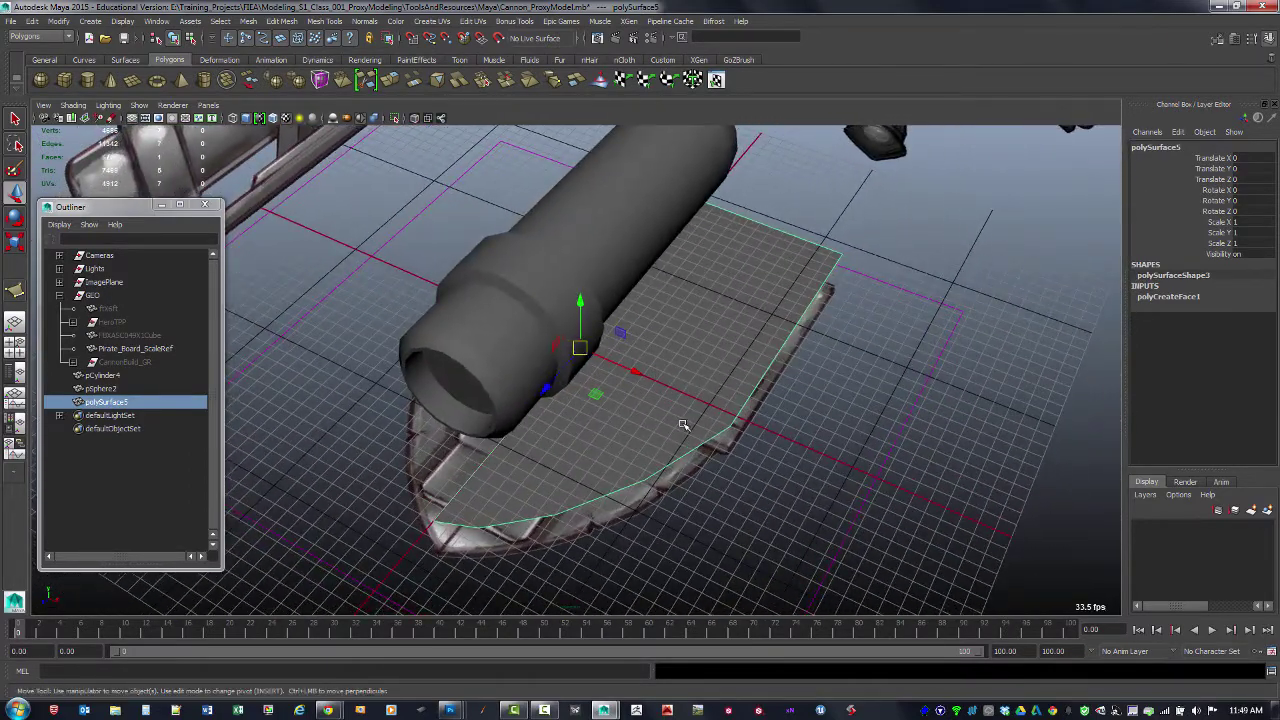
pyautogui.press('F9')
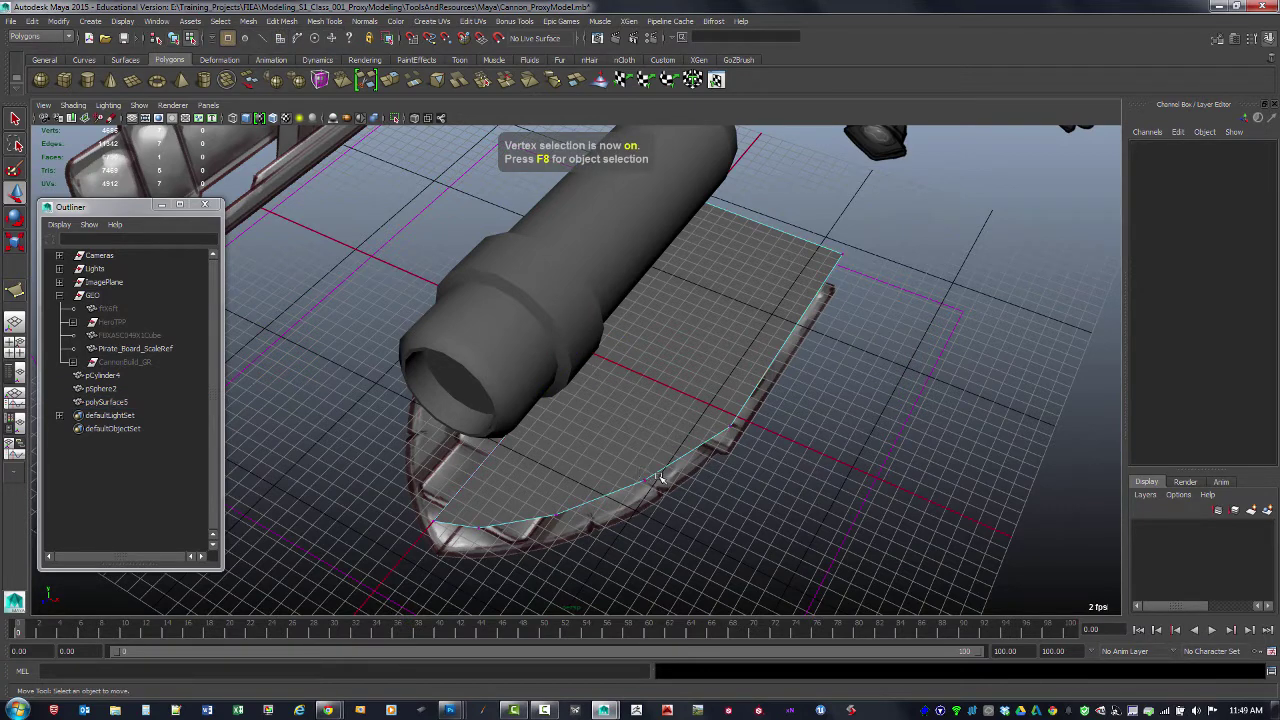
pyautogui.moveTo(651, 477); pyautogui.dragTo(600, 422, button='right')
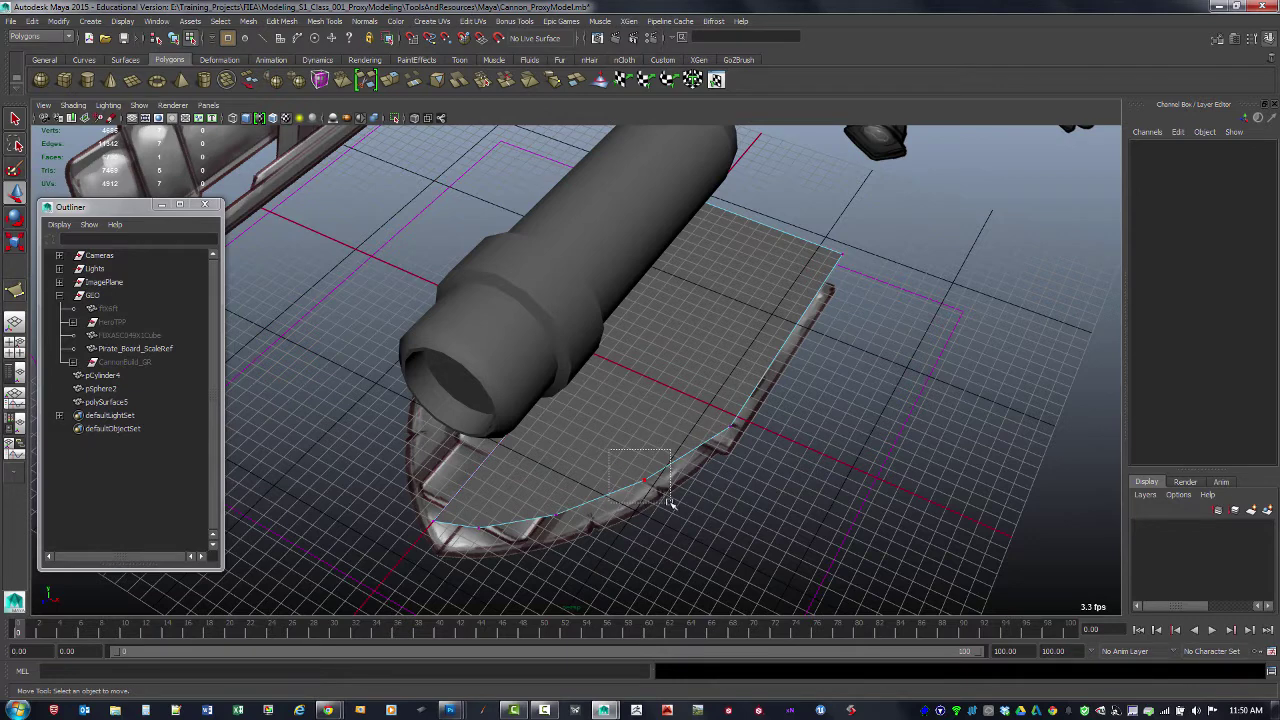
pyautogui.click(645, 481)
pyautogui.click(555, 515)
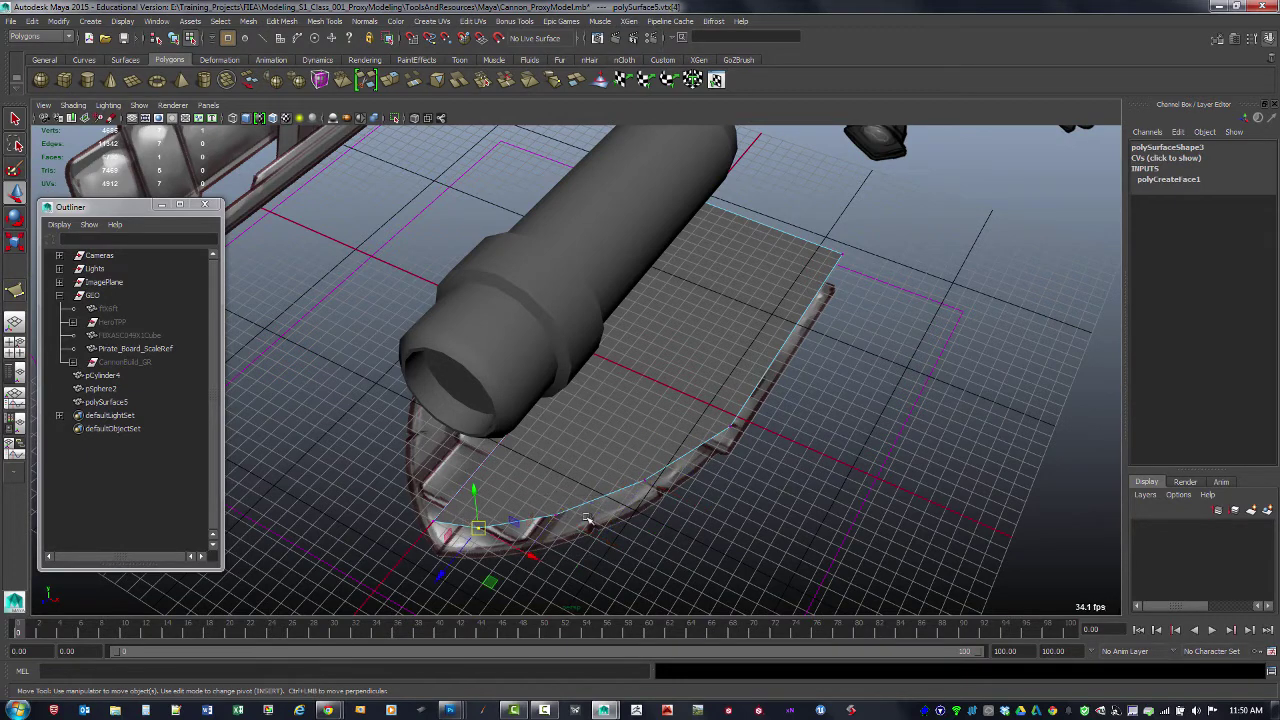
pyautogui.click(728, 424)
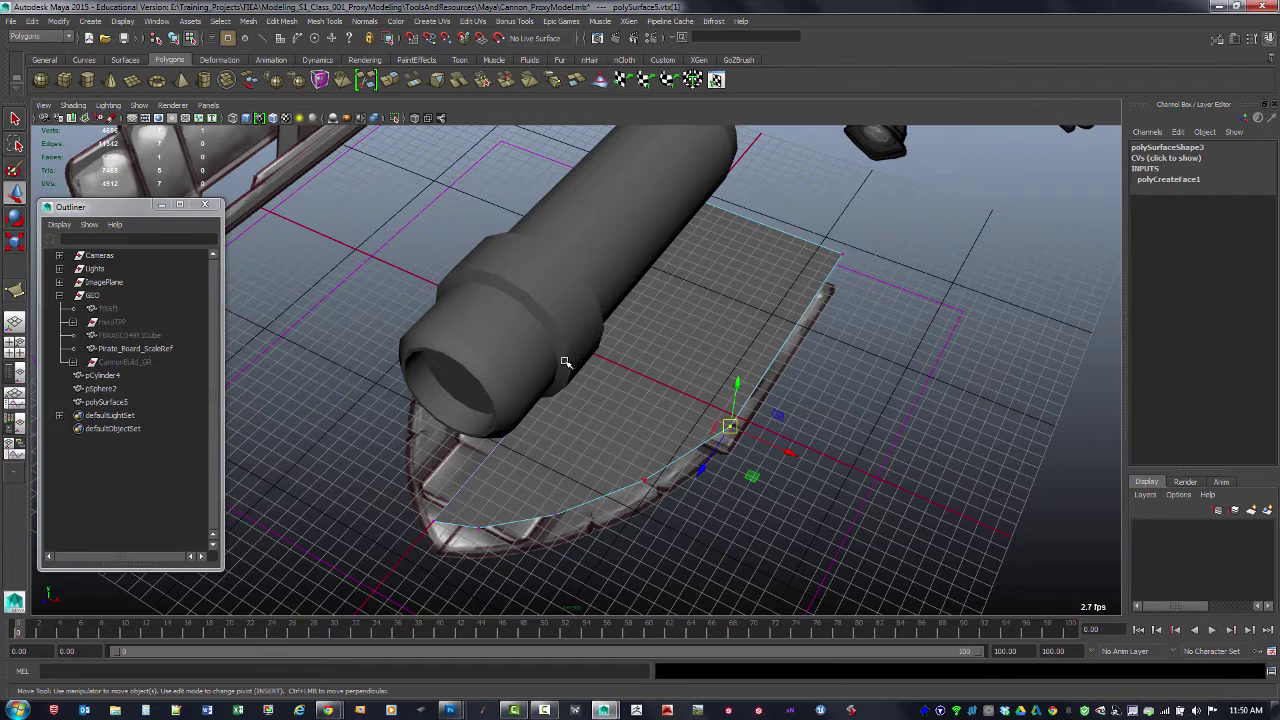
pyautogui.press('space')
pyautogui.press('space')
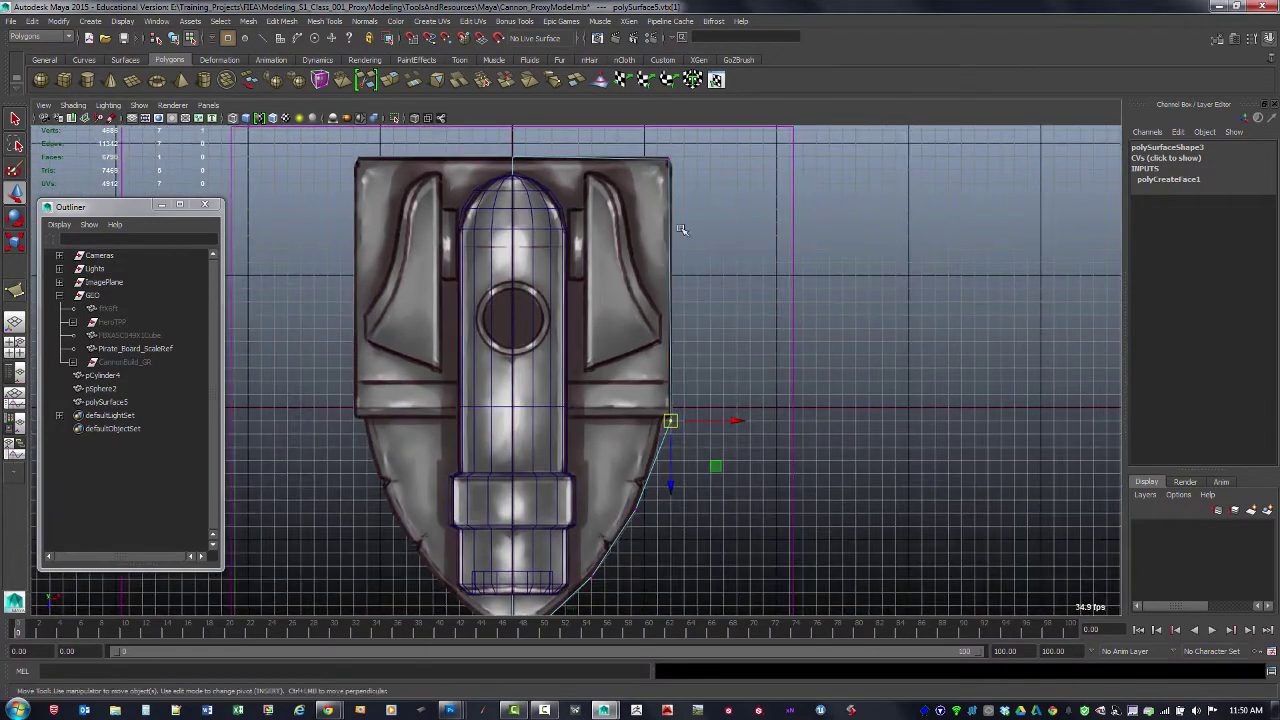
pyautogui.moveTo(690, 420); pyautogui.dragTo(677, 421)
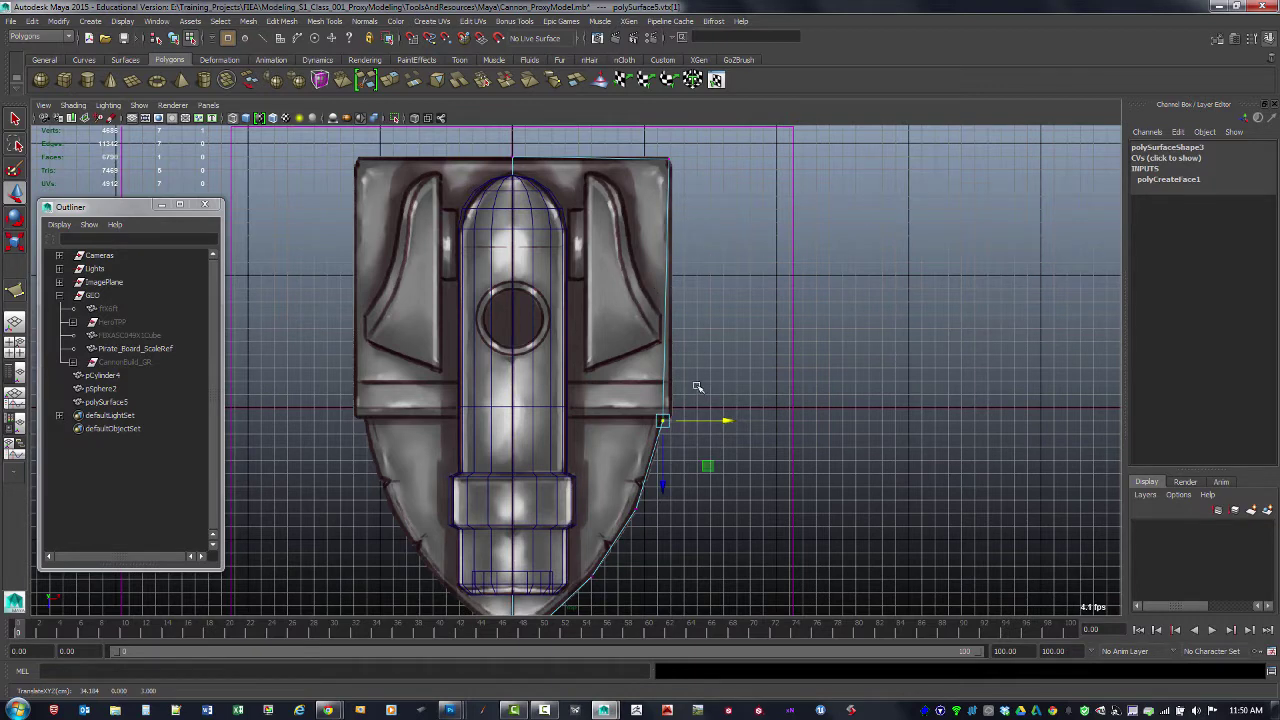
# Step: Vertex-snap the rear right corner to the front corner's X position and to the rear centre vertex's Z position
pyautogui.moveTo(653, 150); pyautogui.dragTo(680, 170)
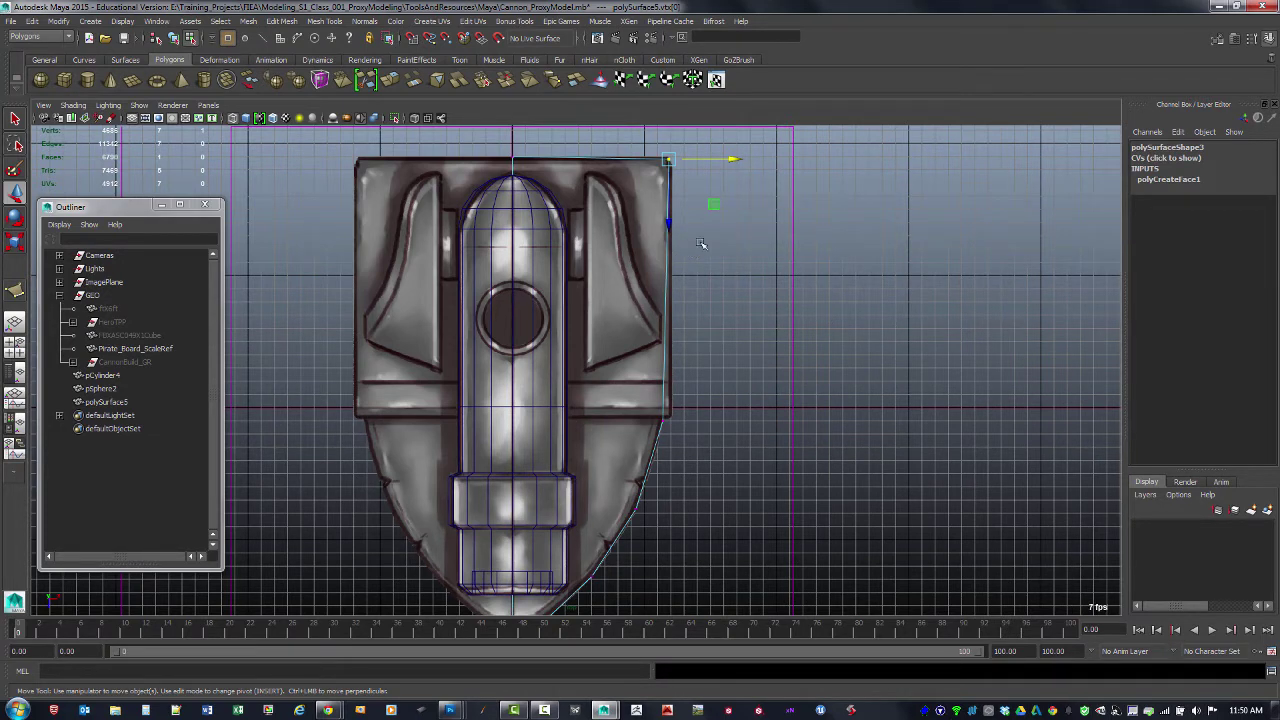
pyautogui.press('v')
pyautogui.moveTo(730, 162); pyautogui.dragTo(690, 346)
pyautogui.moveTo(662, 160)
pyautogui.mouseDown()
pyautogui.moveTo(512, 158)
pyautogui.moveTo(662, 160)
pyautogui.mouseUp()
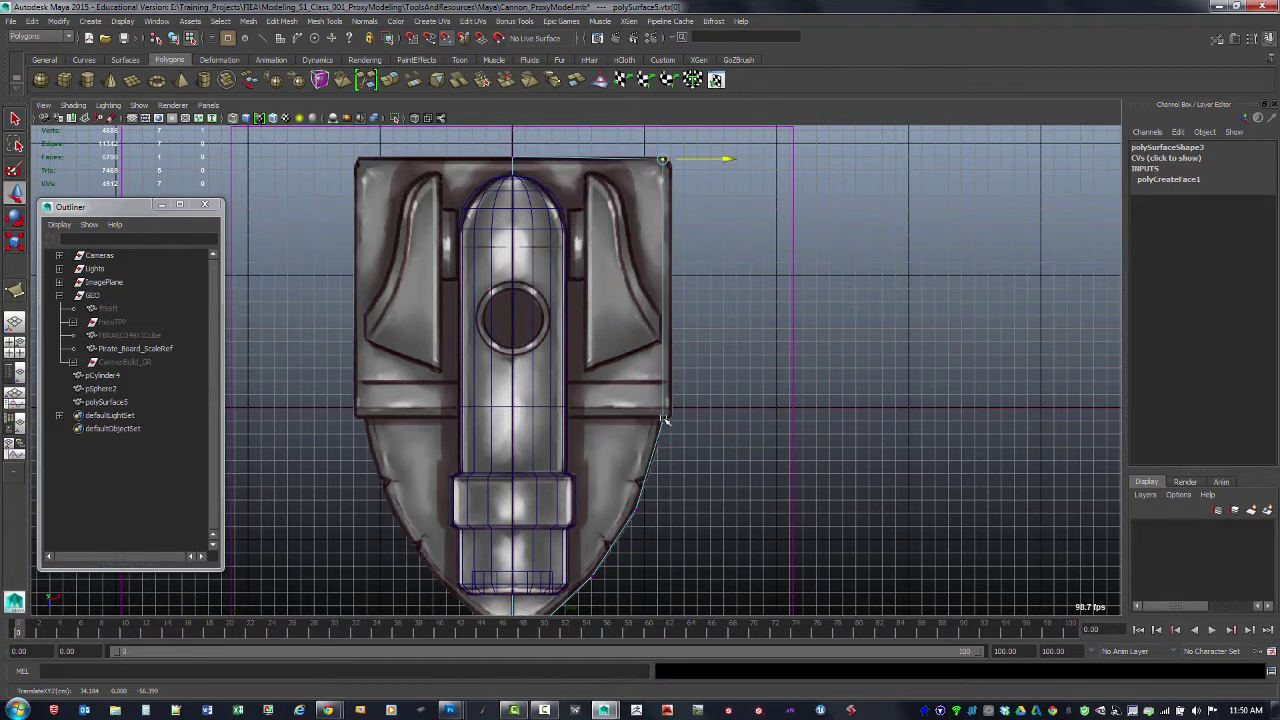
pyautogui.moveTo(661, 421); pyautogui.dragTo(662, 421)
pyautogui.press('v')
pyautogui.moveTo(665, 202); pyautogui.dragTo(513, 160)
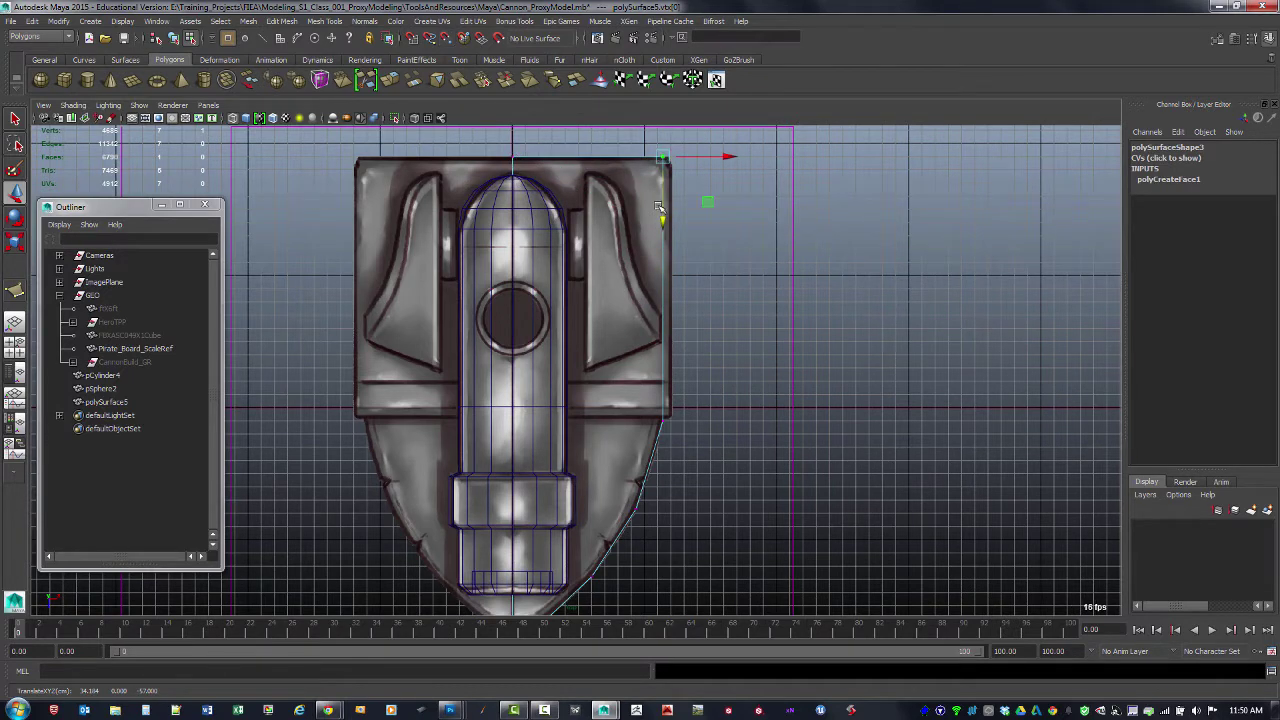
# Step: Select the base polygon's face and extrude it upward with a Thickness of -3.1
pyautogui.keyDown('alt'); pyautogui.moveTo(753, 421); pyautogui.dragTo(768, 343, button='middle'); pyautogui.keyUp('alt')
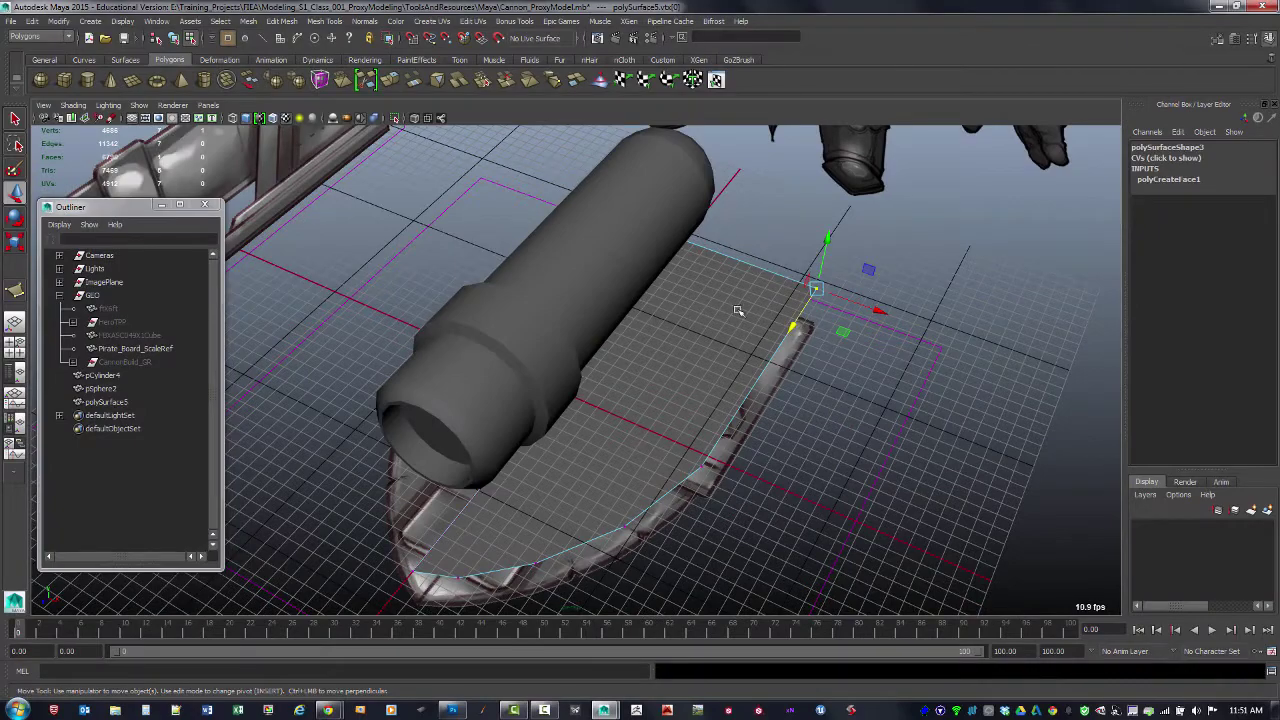
pyautogui.keyDown('alt'); pyautogui.moveTo(789, 308); pyautogui.dragTo(640, 383); pyautogui.keyUp('alt')
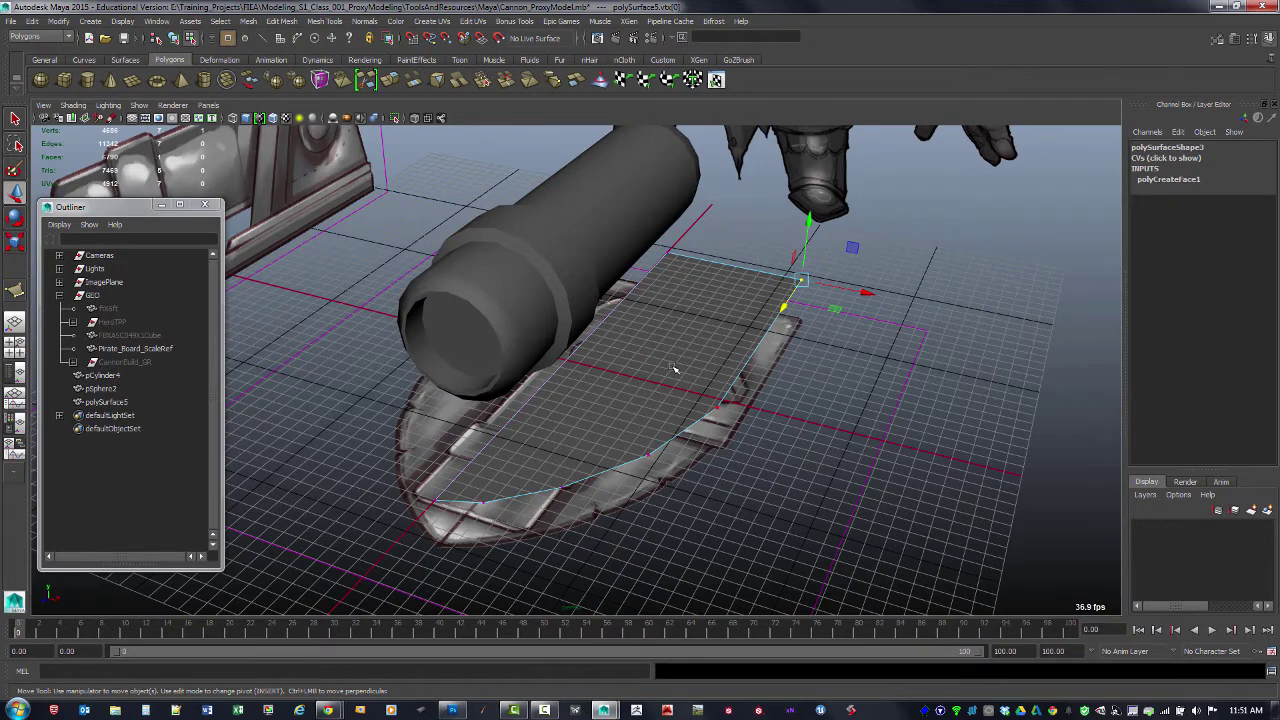
pyautogui.press('F11')
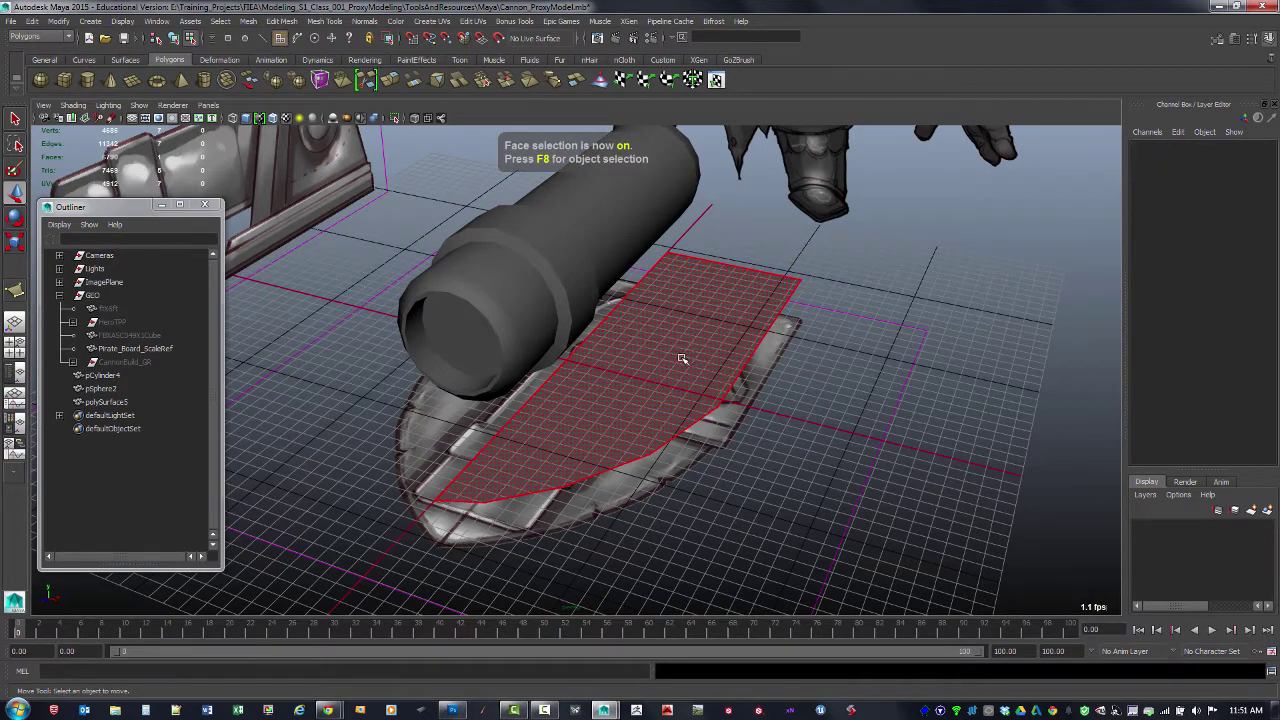
pyautogui.press('Return')
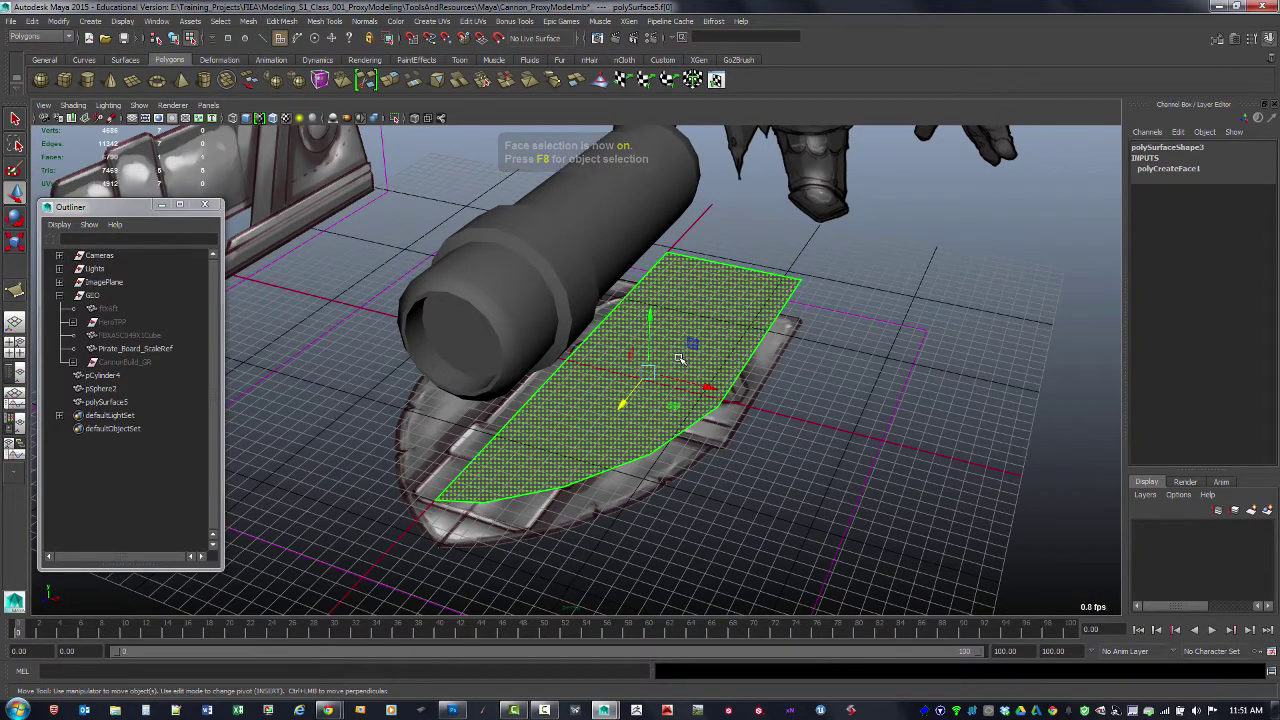
pyautogui.keyDown('shift'); pyautogui.rightClick(679, 359); pyautogui.keyUp('shift')
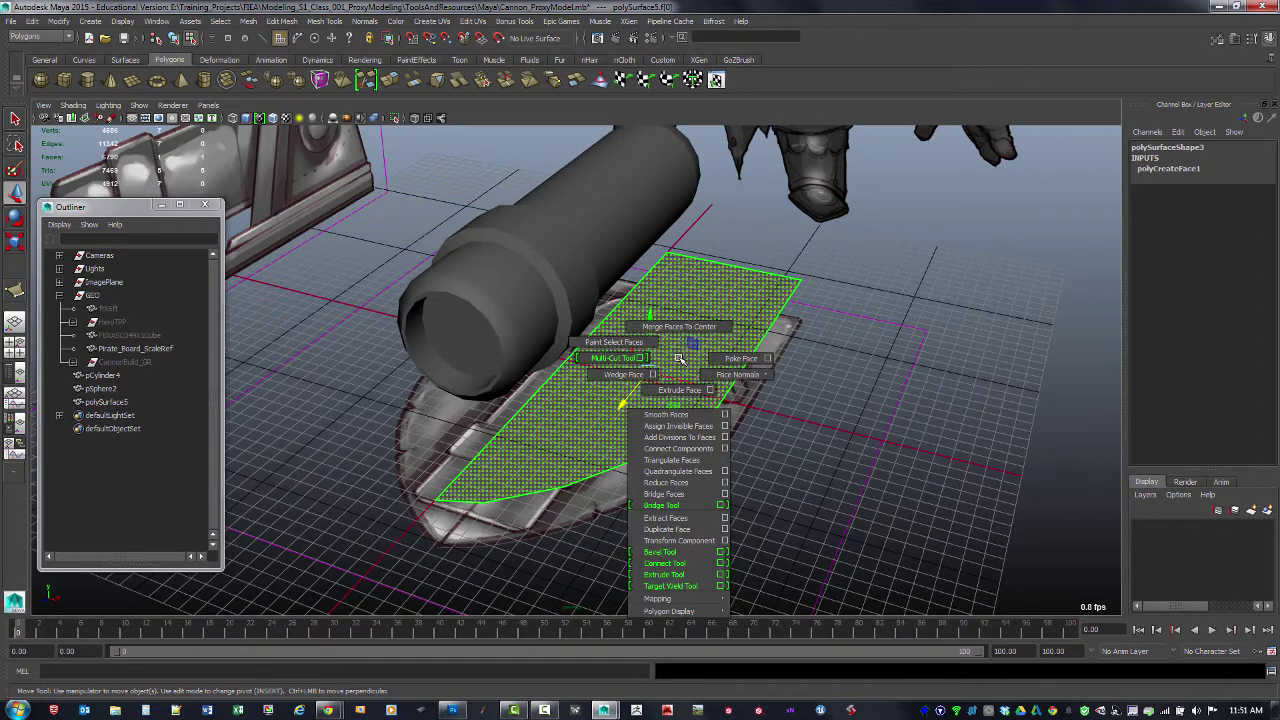
pyautogui.click(681, 390)
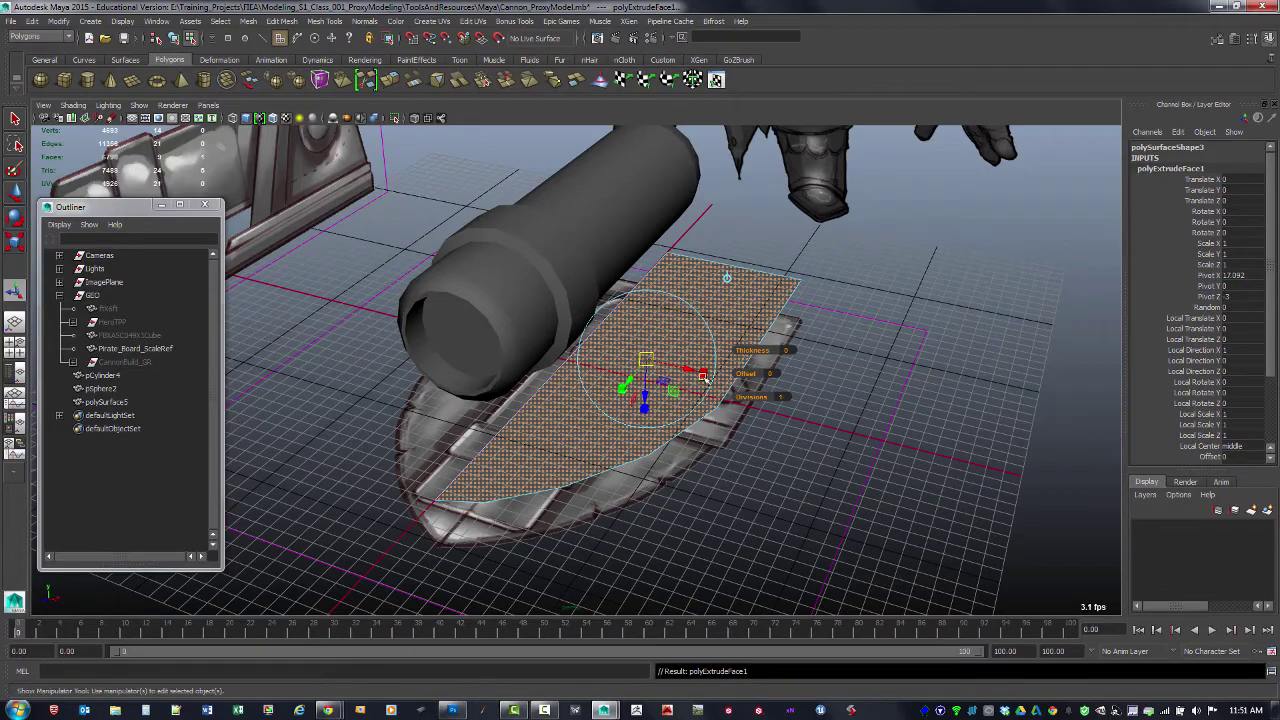
pyautogui.moveTo(674, 392)
pyautogui.keyDown('alt'); pyautogui.mouseDown()
pyautogui.moveTo(684, 418)
pyautogui.moveTo(690, 374)
pyautogui.mouseUp(); pyautogui.keyUp('alt')
pyautogui.keyDown('alt'); pyautogui.moveTo(690, 374); pyautogui.dragTo(748, 398, button='right'); pyautogui.keyUp('alt')
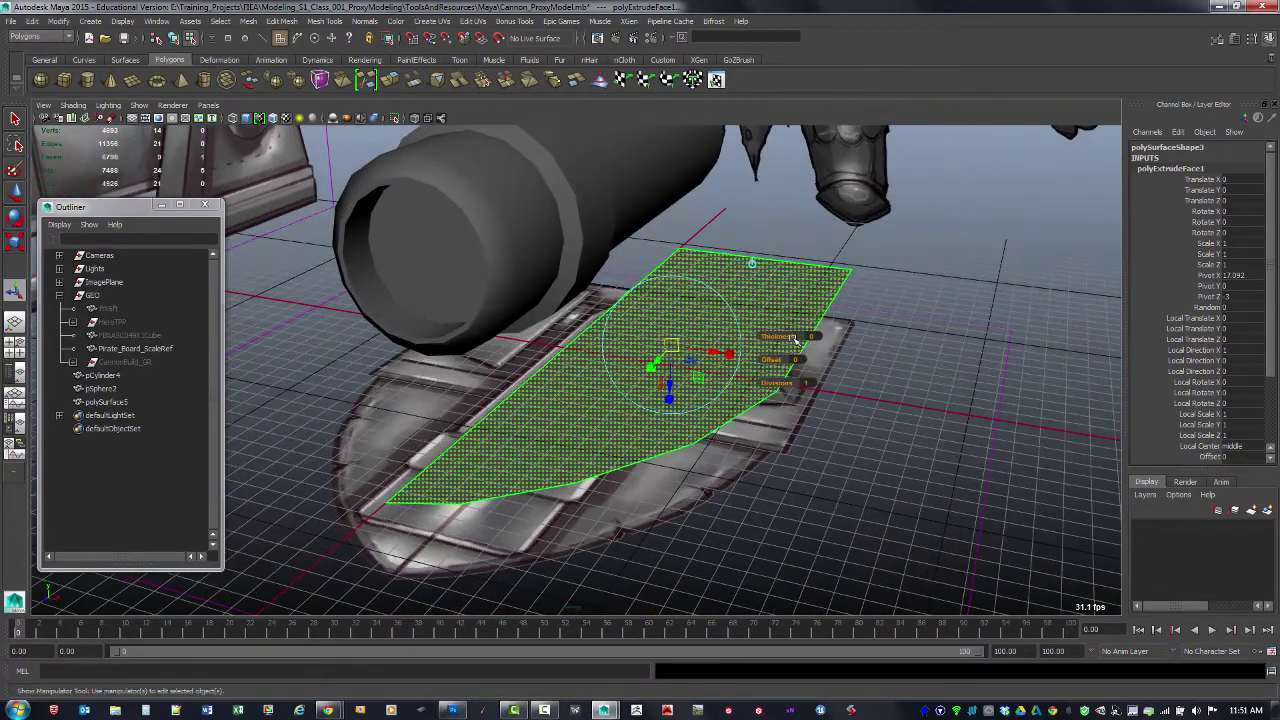
pyautogui.moveTo(790, 338); pyautogui.dragTo(762, 332)
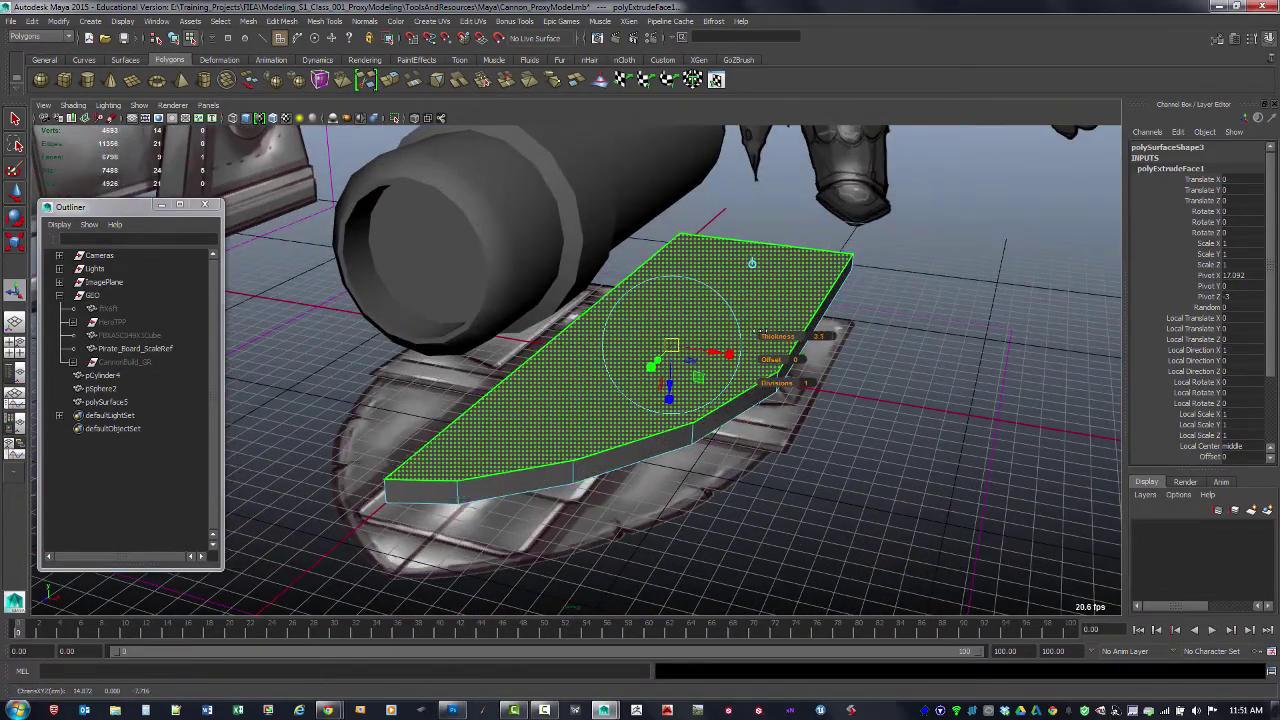
# Step: Set the base extrusion's Thickness to -2.1, matching the lower lip of the base in the side reference
pyautogui.keyDown('alt'); pyautogui.moveTo(792, 387); pyautogui.dragTo(757, 390); pyautogui.keyUp('alt')
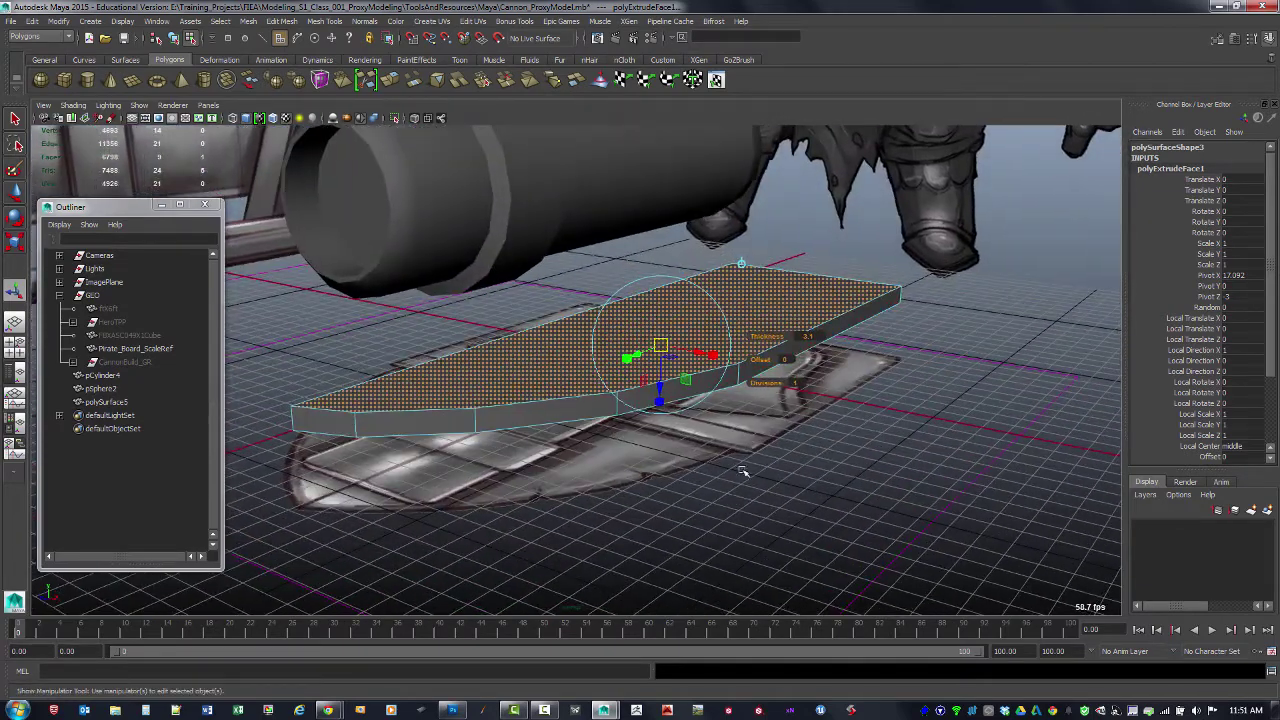
pyautogui.press('space')
pyautogui.press('space')
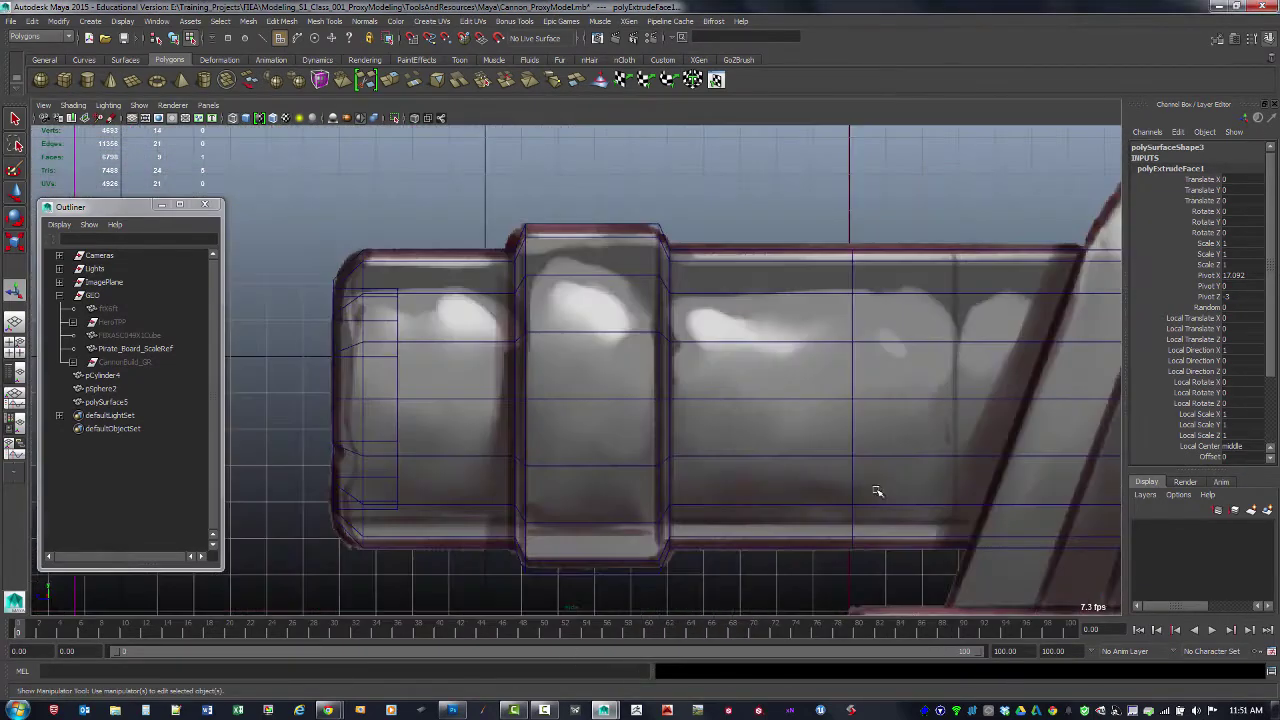
pyautogui.scroll(5, 846, 380)
pyautogui.keyDown('alt'); pyautogui.moveTo(748, 352); pyautogui.dragTo(483, 311, button='right'); pyautogui.keyUp('alt')
pyautogui.keyDown('alt'); pyautogui.moveTo(483, 311); pyautogui.dragTo(640, 294, button='middle'); pyautogui.keyUp('alt')
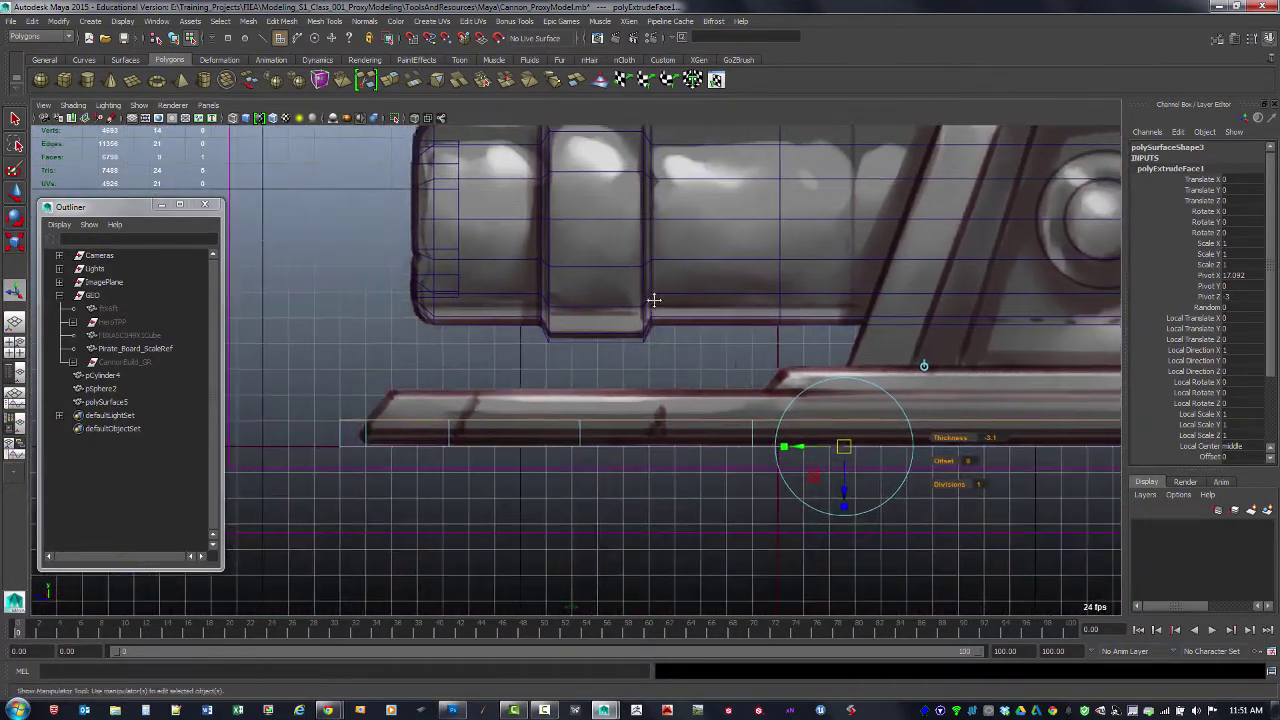
pyautogui.moveTo(918, 437); pyautogui.dragTo(918, 434)
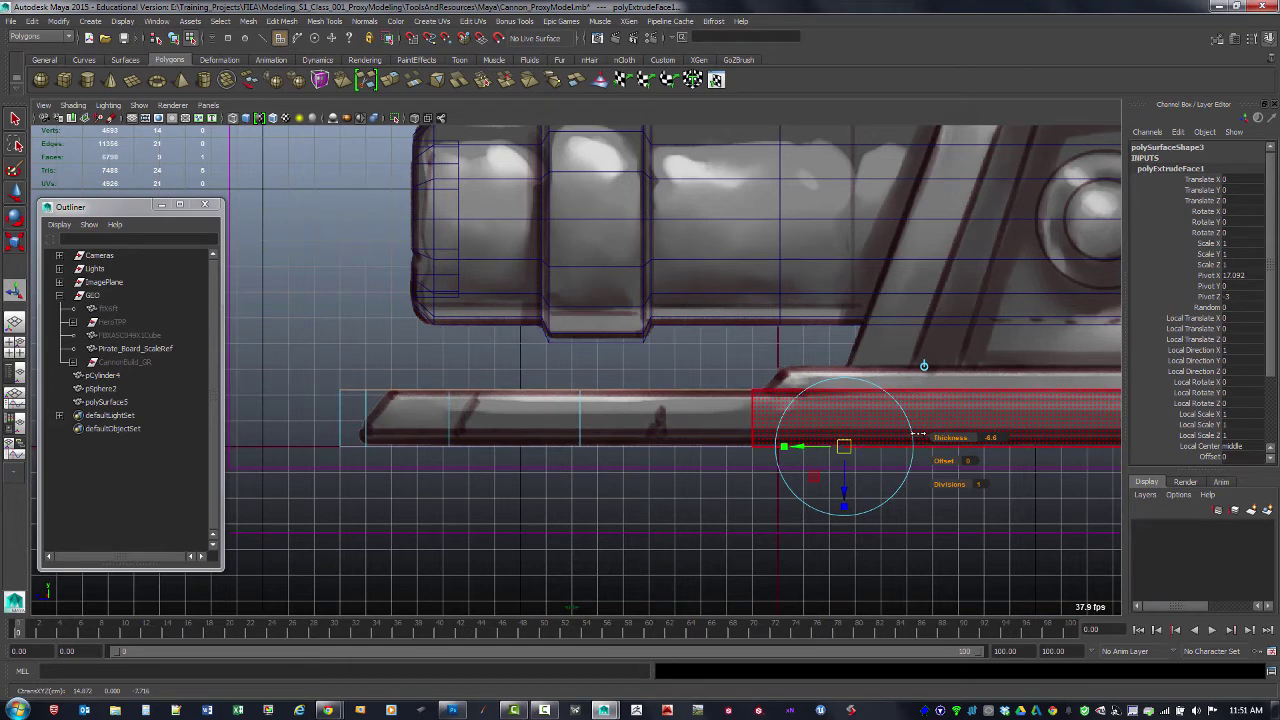
pyautogui.moveTo(918, 437); pyautogui.dragTo(948, 439)
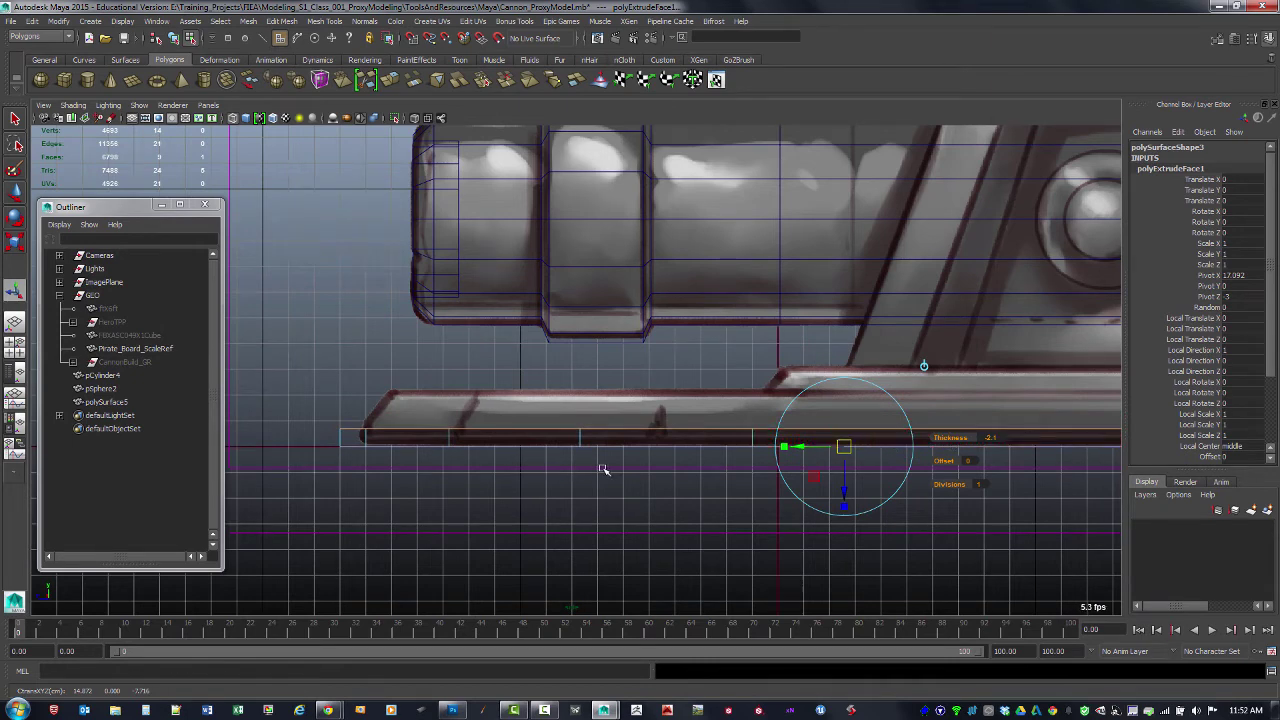
# Step: Extrude the base's top face again with Thickness -4.5 and Offset 4 to form the bevelled upper edge, and deselect the face
pyautogui.press('g')
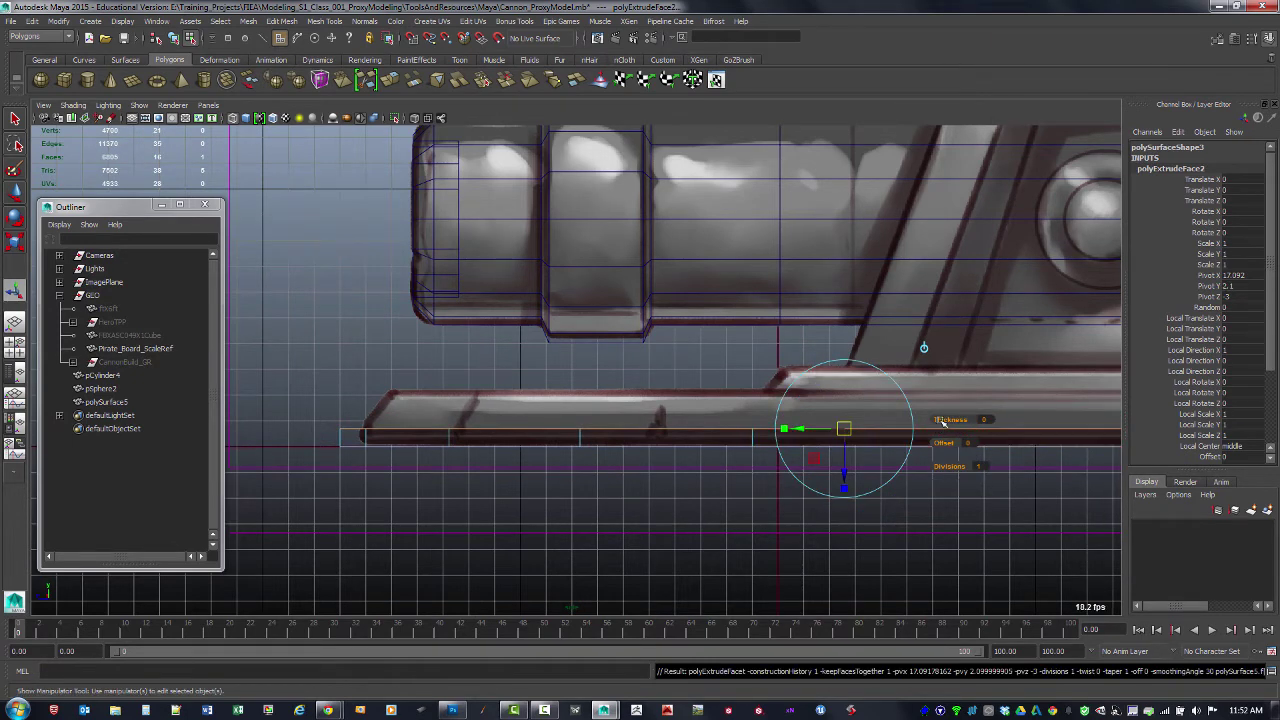
pyautogui.moveTo(940, 420); pyautogui.dragTo(741, 354)
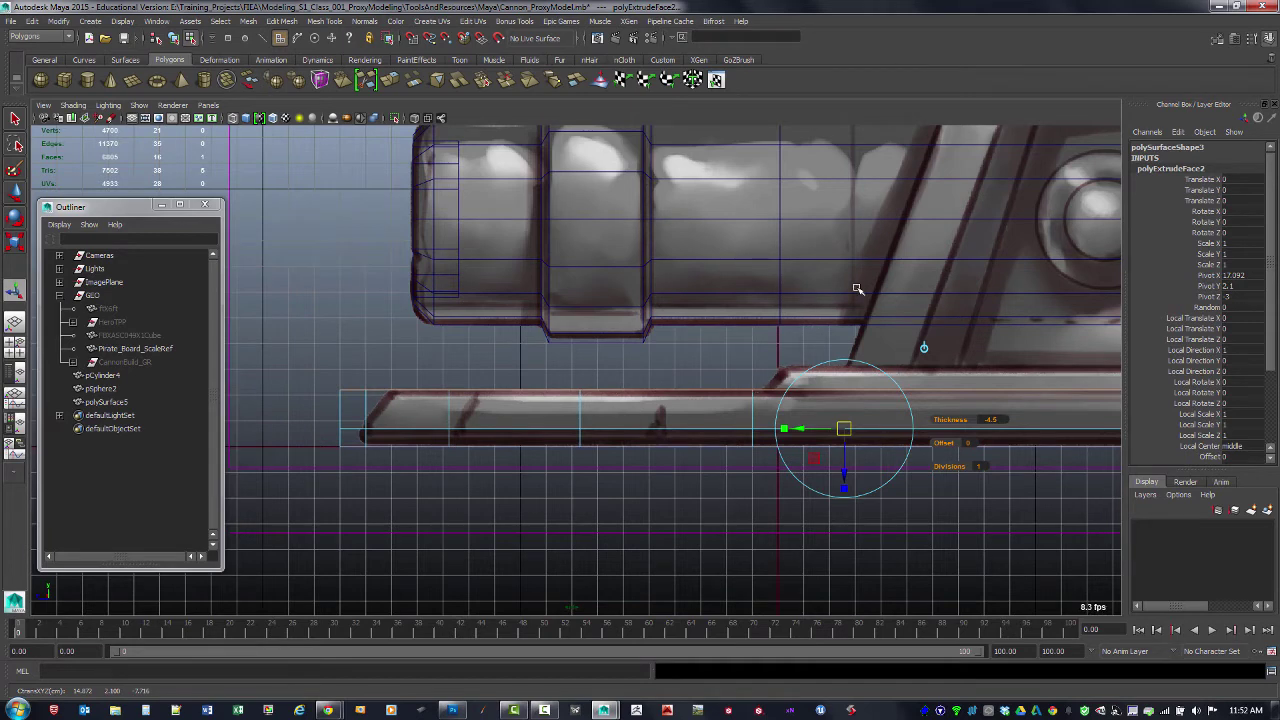
pyautogui.moveTo(951, 442); pyautogui.dragTo(976, 441)
pyautogui.press('space')
pyautogui.press('space')
pyautogui.keyDown('alt'); pyautogui.moveTo(730, 330); pyautogui.dragTo(870, 363); pyautogui.keyUp('alt')
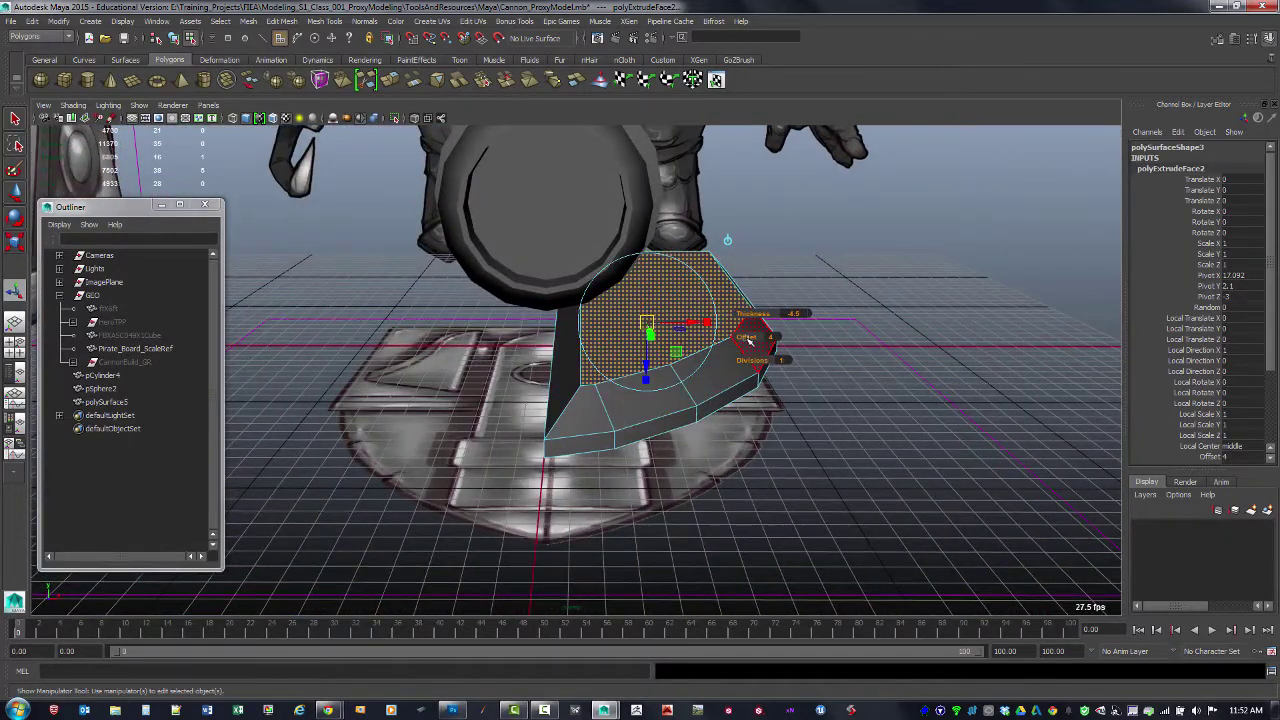
pyautogui.moveTo(560, 356)
pyautogui.keyDown('alt'); pyautogui.mouseDown()
pyautogui.moveTo(633, 350)
pyautogui.moveTo(562, 300)
pyautogui.moveTo(520, 297)
pyautogui.moveTo(514, 338)
pyautogui.moveTo(580, 342)
pyautogui.mouseUp(); pyautogui.keyUp('alt')
pyautogui.click(851, 384)
# Step: Delete the sloped face and the vertical face below it along the base's centre line
pyautogui.keyDown('alt'); pyautogui.moveTo(731, 410); pyautogui.dragTo(648, 368); pyautogui.keyUp('alt')
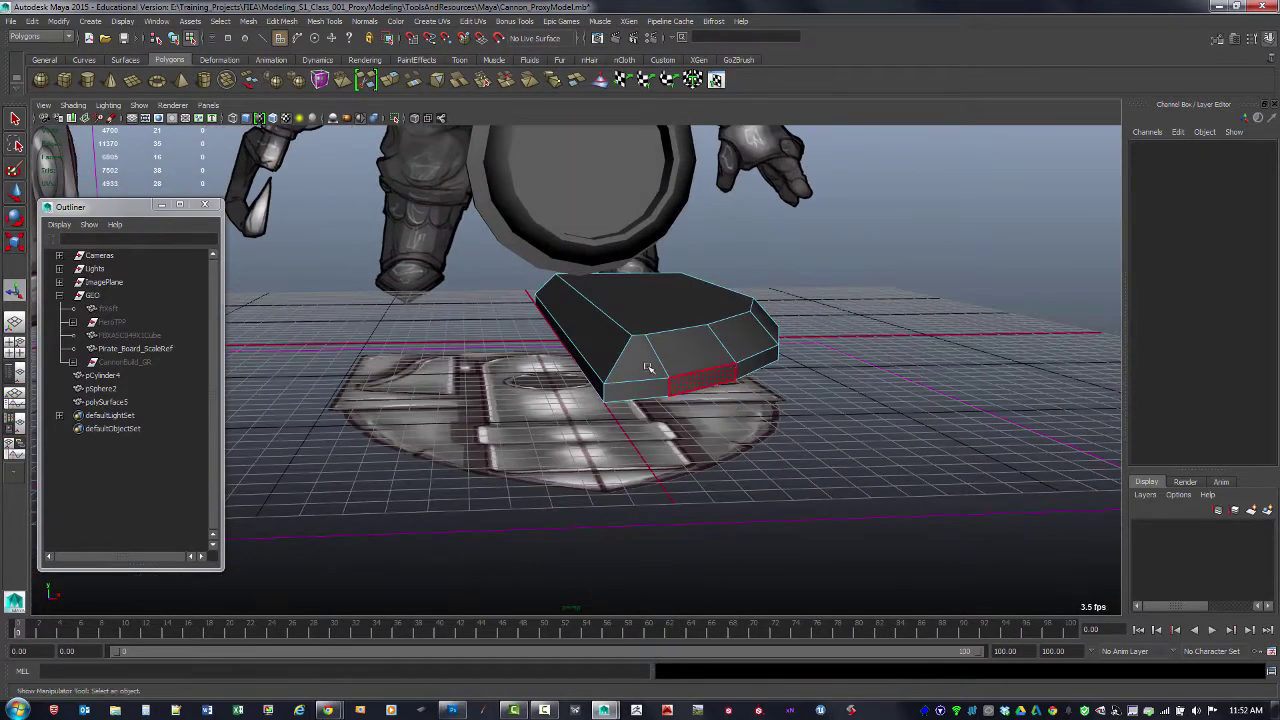
pyautogui.click(614, 349)
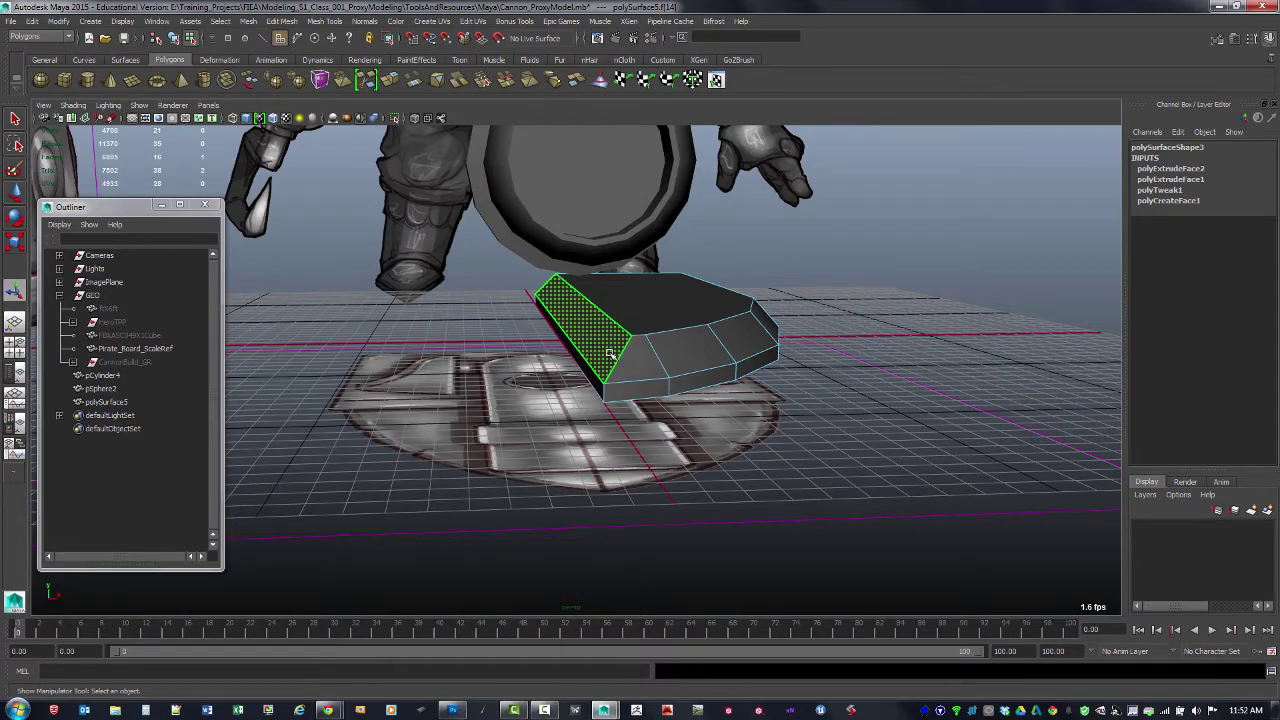
pyautogui.press('Delete')
pyautogui.click(585, 367)
pyautogui.press('Delete')
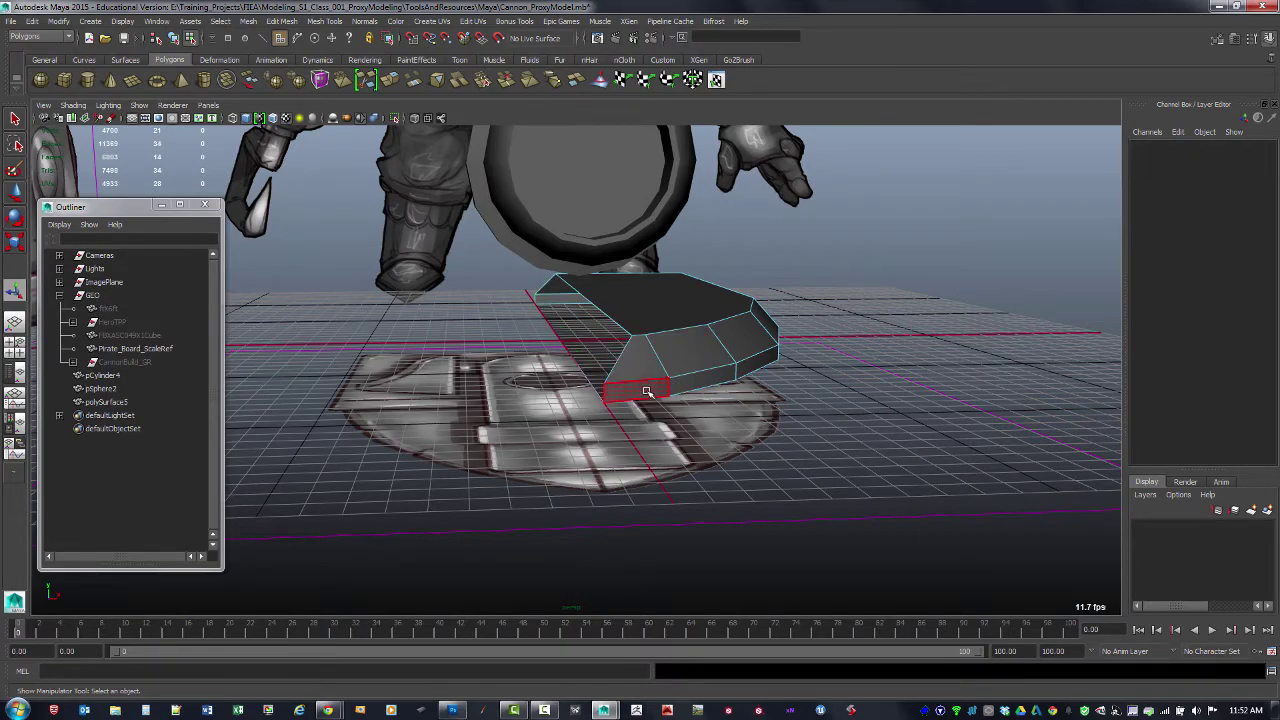
# Step: Return to object selection with the open half of the base selected and delete its construction history
pyautogui.keyDown('alt'); pyautogui.moveTo(647, 391); pyautogui.dragTo(586, 400); pyautogui.keyUp('alt')
pyautogui.press('F8')
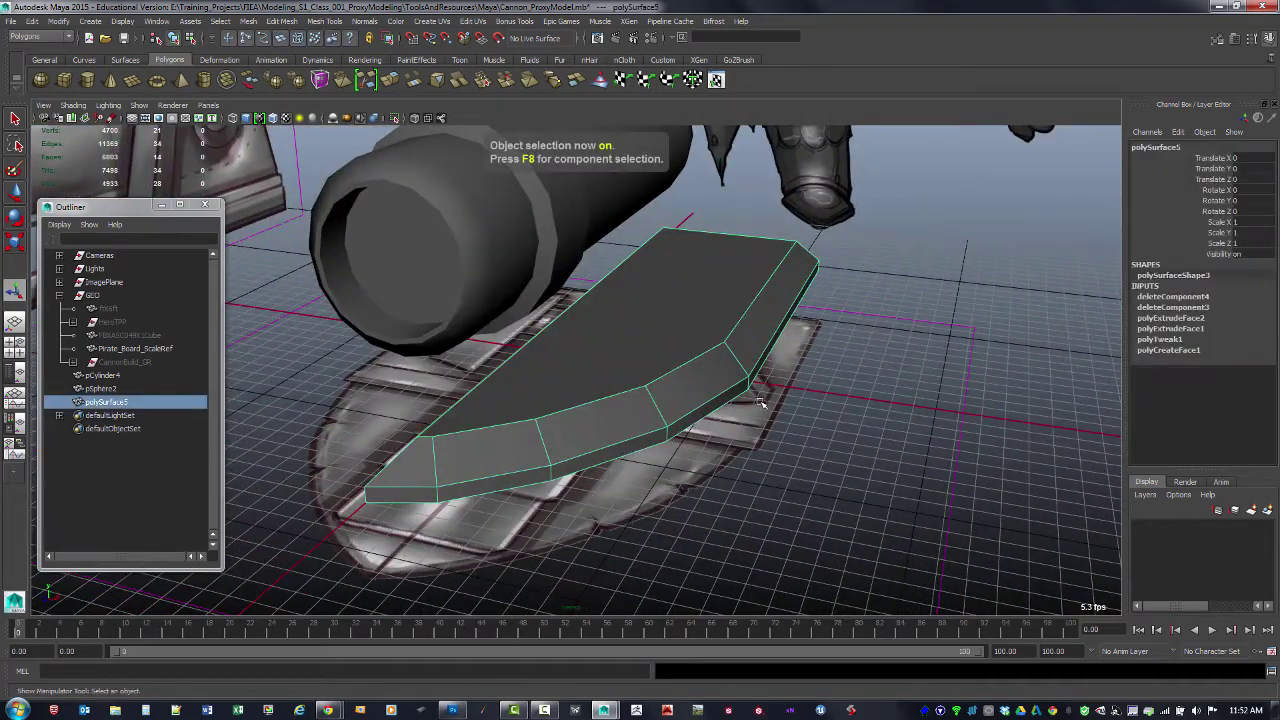
pyautogui.keyDown('alt'); pyautogui.moveTo(858, 399); pyautogui.dragTo(817, 443); pyautogui.keyUp('alt')
pyautogui.hotkey('alt', 'shift', 'd')
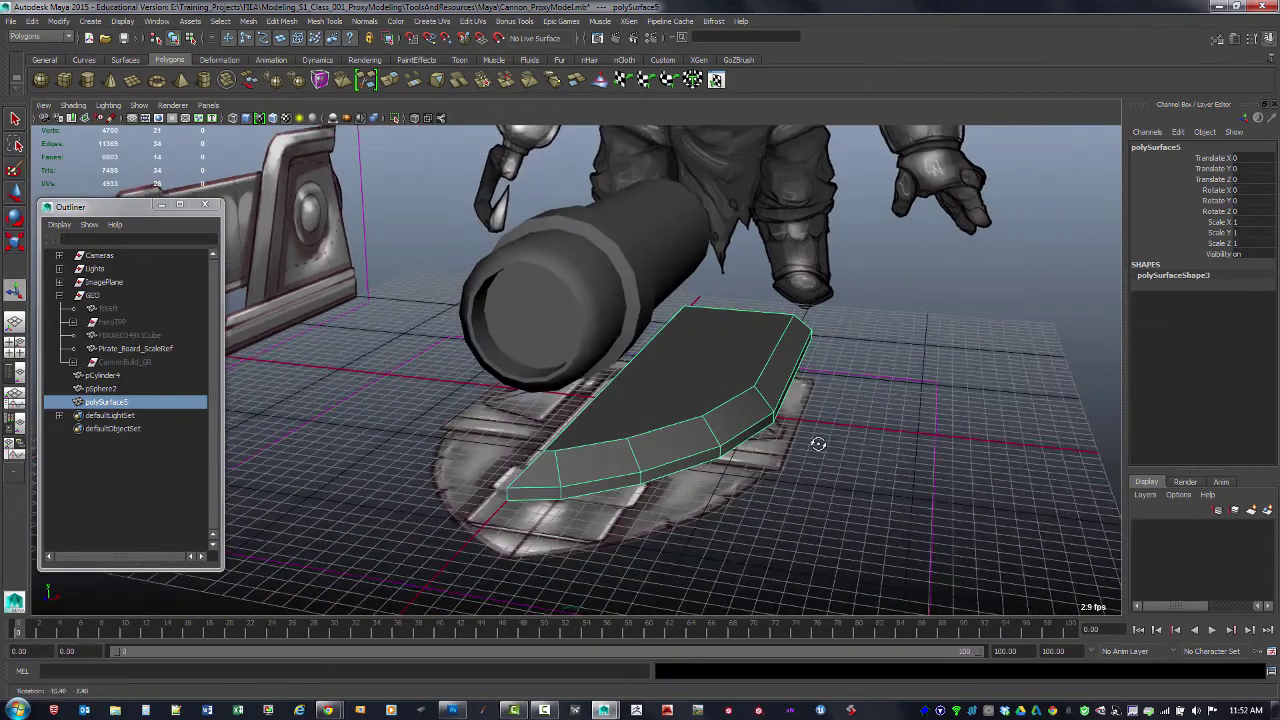
# Step: Move the base half's pivot from the centre line out to its outer side
pyautogui.press('w')
pyautogui.keyDown('alt'); pyautogui.moveTo(409, 393); pyautogui.dragTo(689, 428); pyautogui.keyUp('alt')
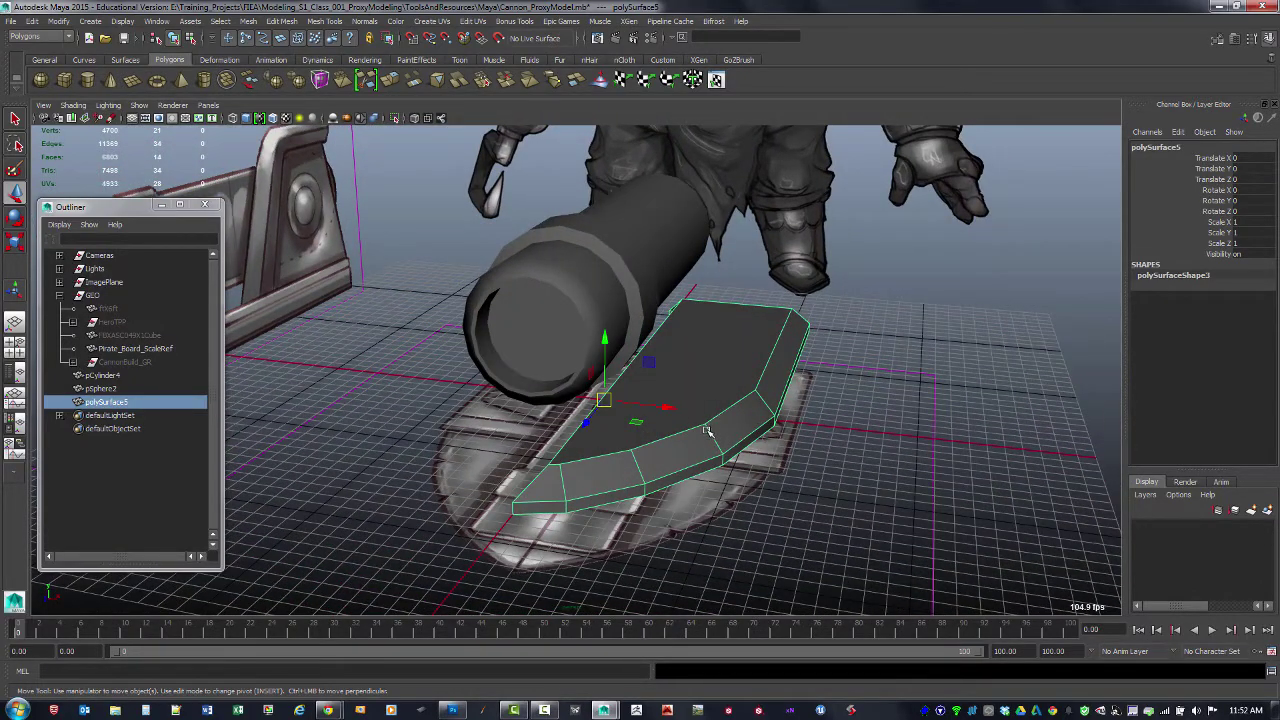
pyautogui.press('Insert')
pyautogui.moveTo(648, 404); pyautogui.dragTo(794, 423)
pyautogui.press('Insert')
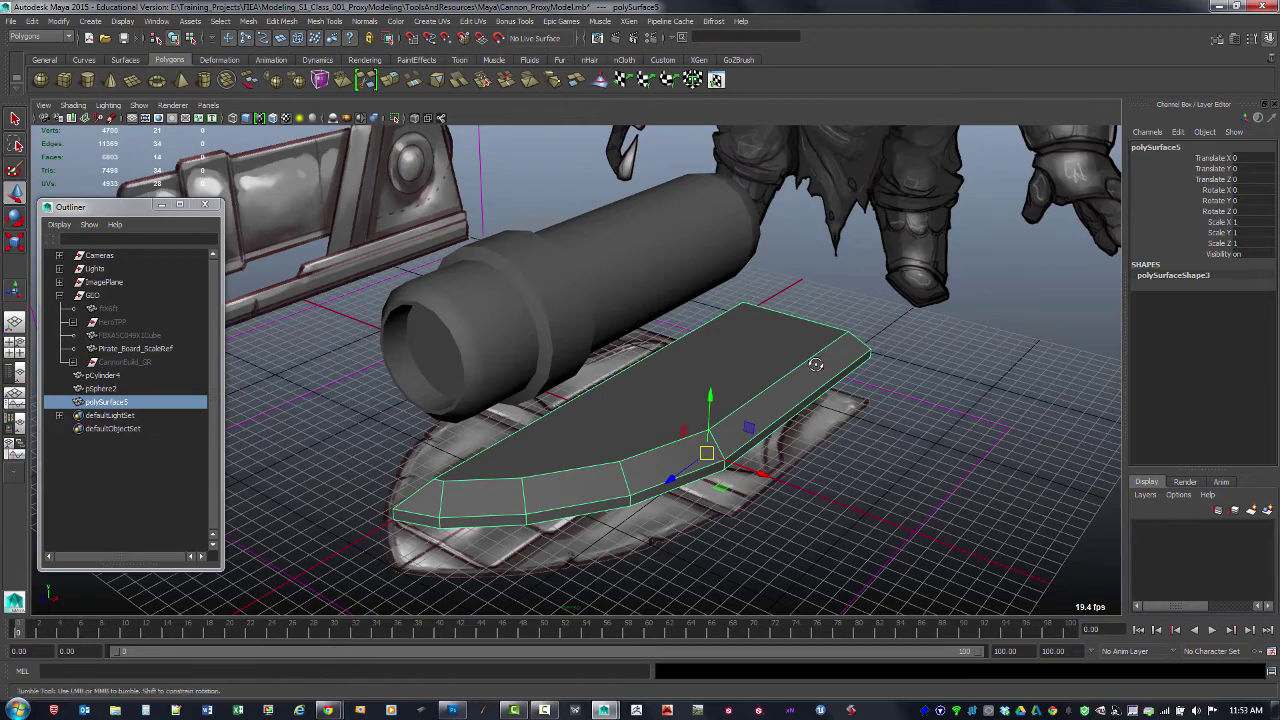
pyautogui.keyDown('alt'); pyautogui.moveTo(814, 361); pyautogui.dragTo(857, 371); pyautogui.keyUp('alt')
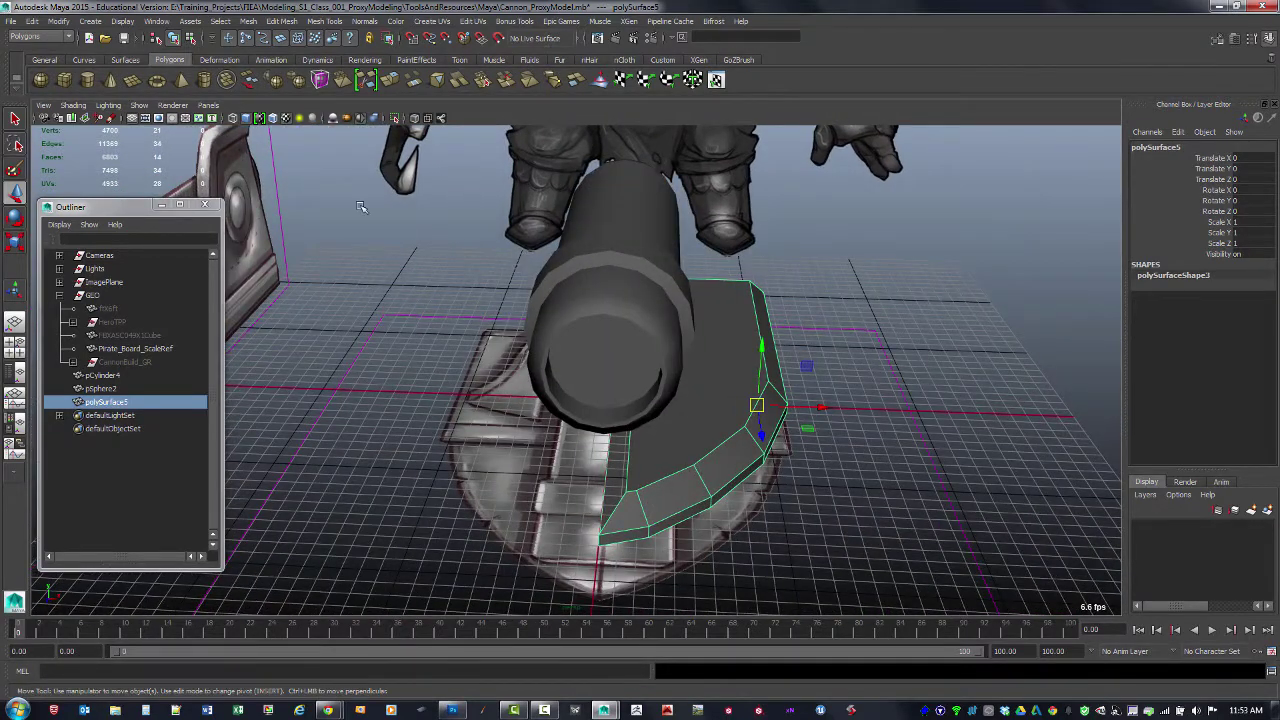
# Step: Reset the base half's transformations to return its pivot to the world origin, keeping the half selected
pyautogui.click(61, 21)
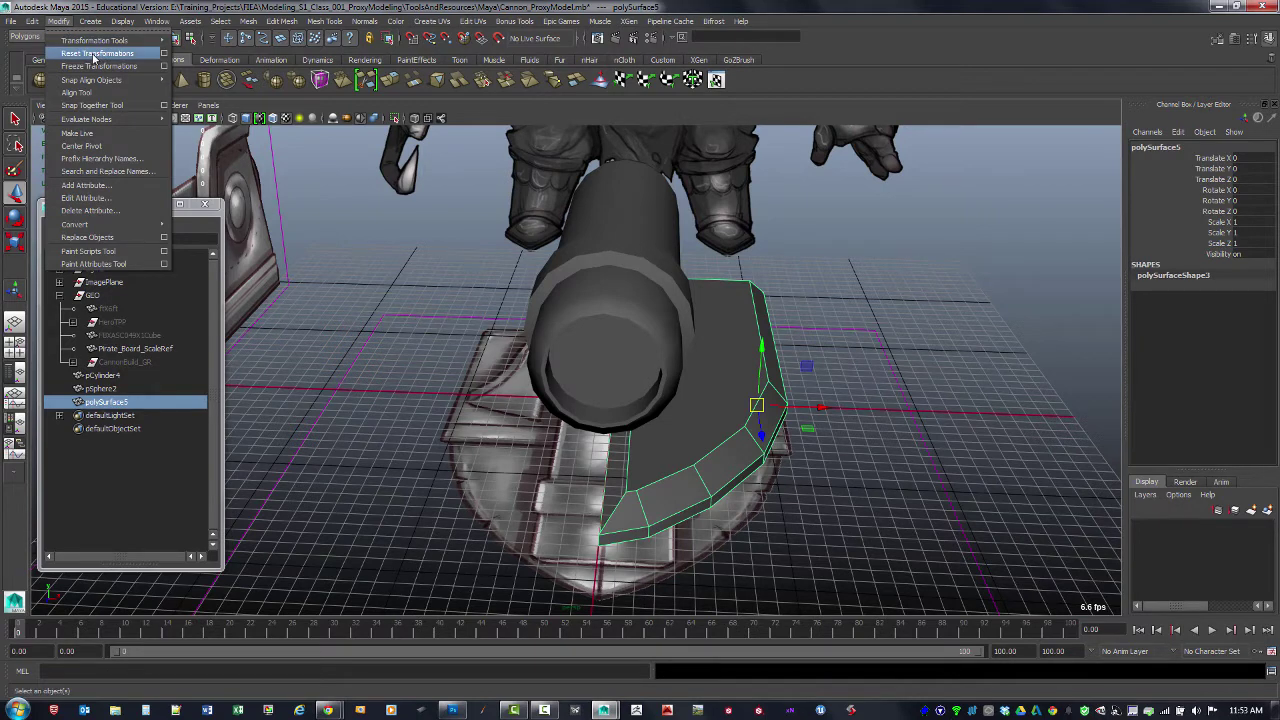
pyautogui.click(94, 54)
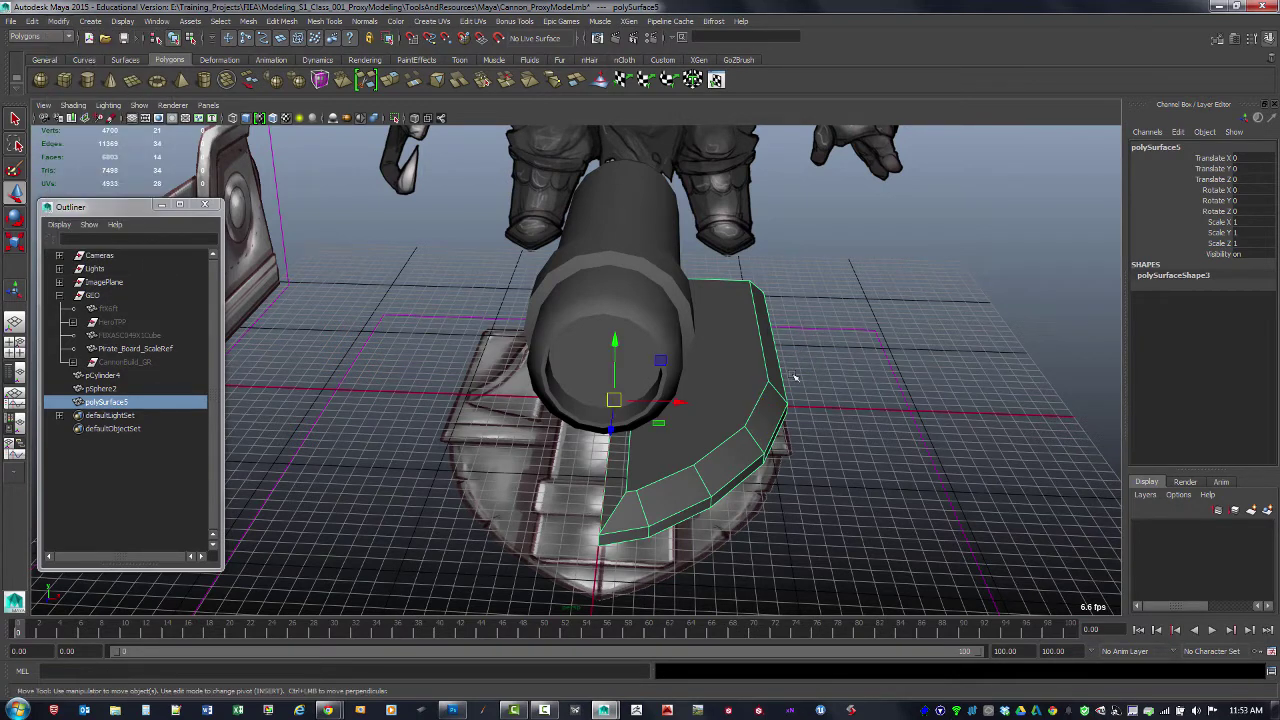
pyautogui.click(63, 23)
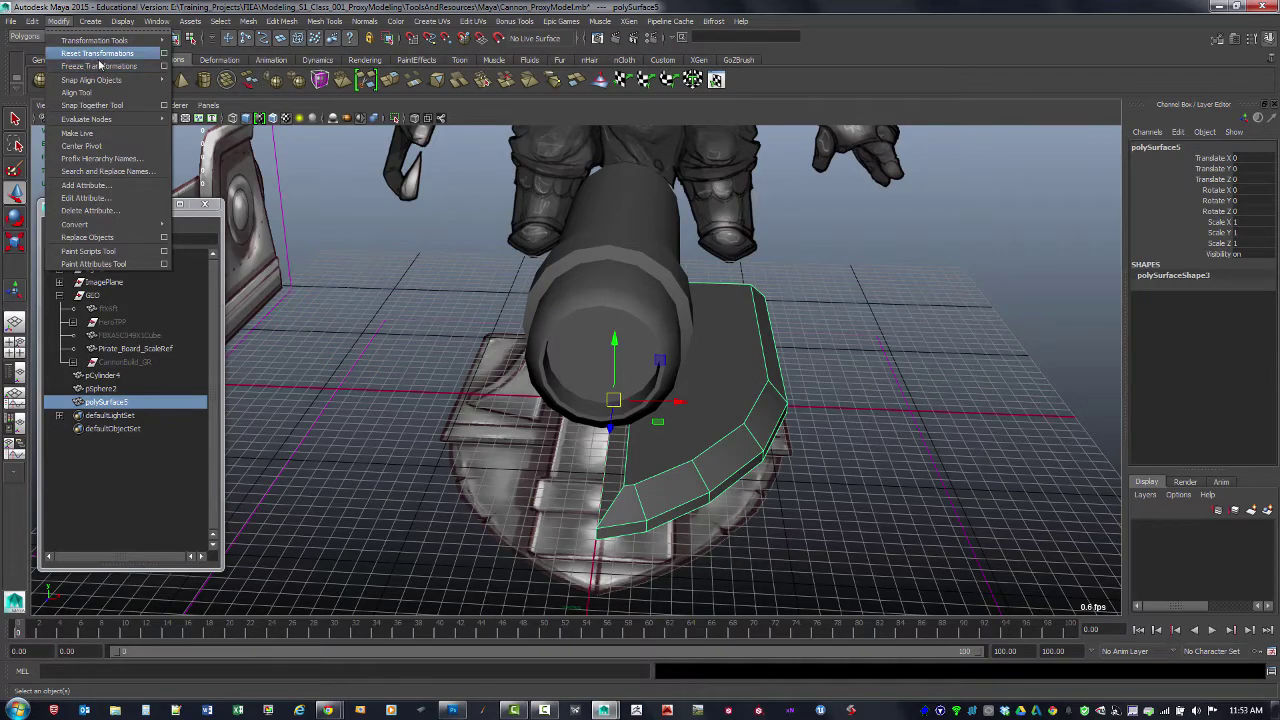
pyautogui.click(866, 364)
pyautogui.keyDown('alt'); pyautogui.moveTo(806, 408); pyautogui.dragTo(827, 377); pyautogui.keyUp('alt')
pyautogui.click(749, 399)
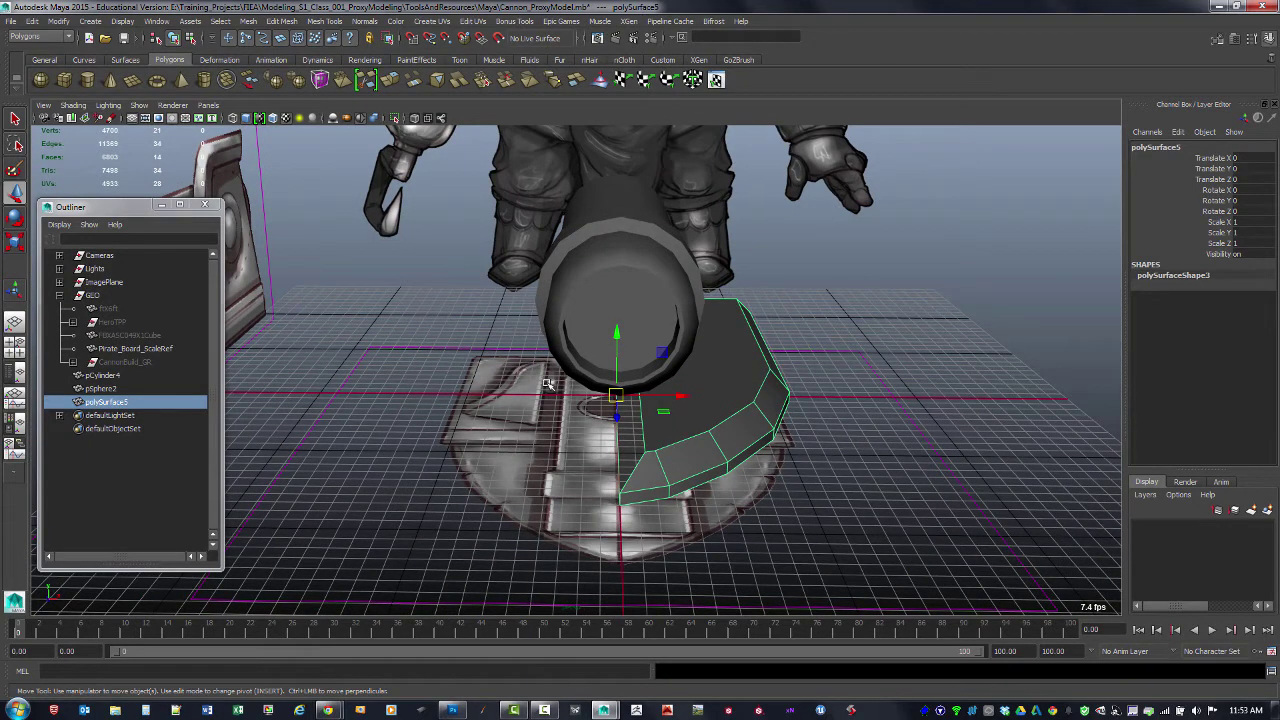
# Step: Open the Duplicate Special options for the base half and reset them to their default settings
pyautogui.click(33, 21)
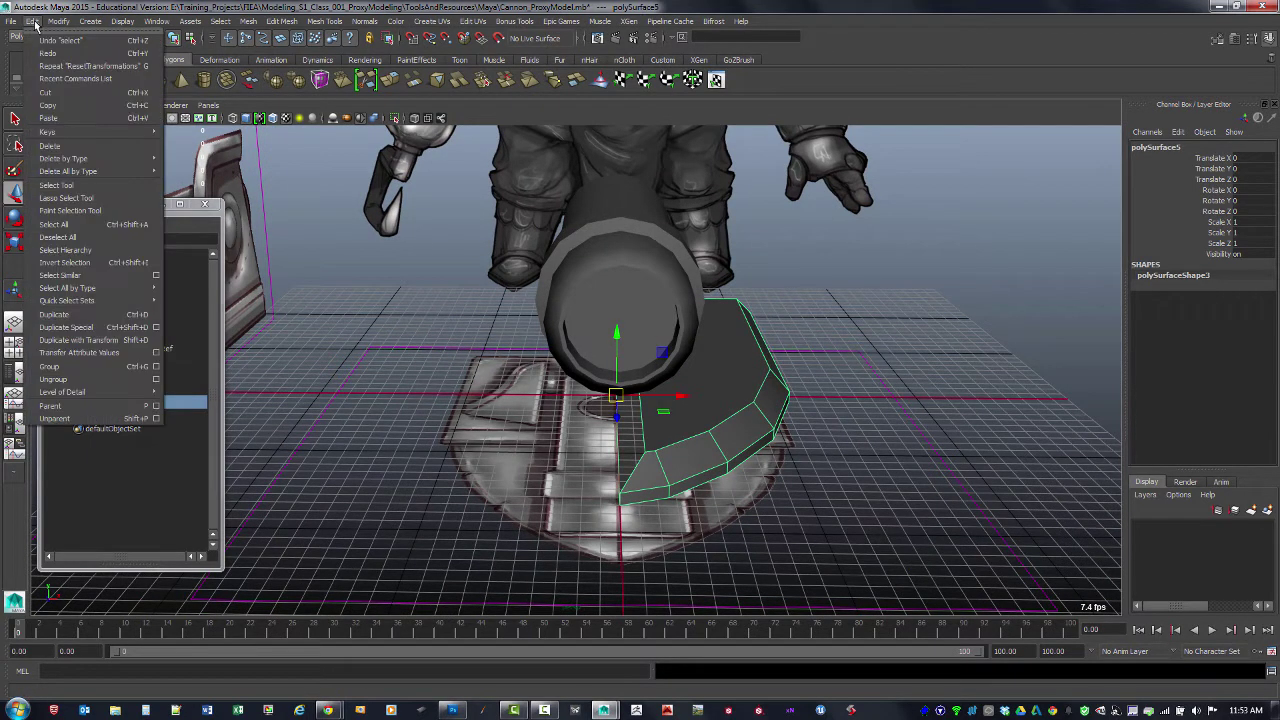
pyautogui.click(156, 328)
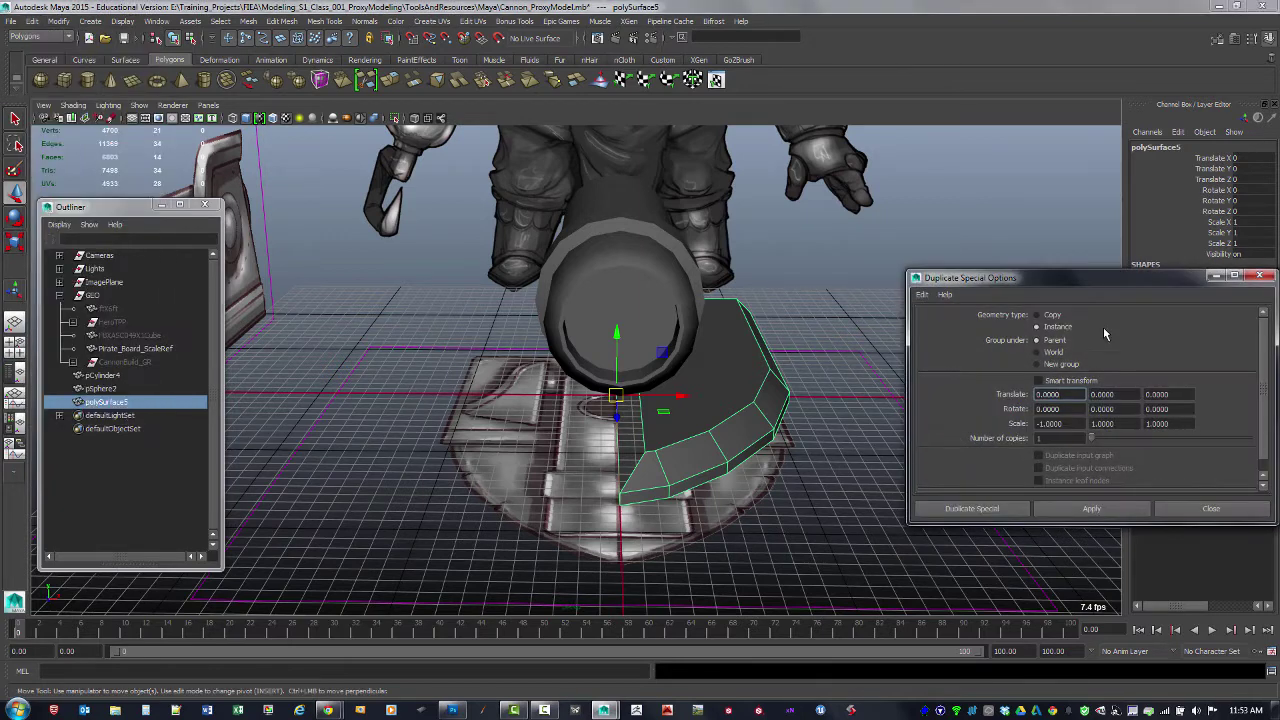
pyautogui.moveTo(1072, 278); pyautogui.dragTo(996, 162)
pyautogui.click(913, 263)
pyautogui.click(940, 288)
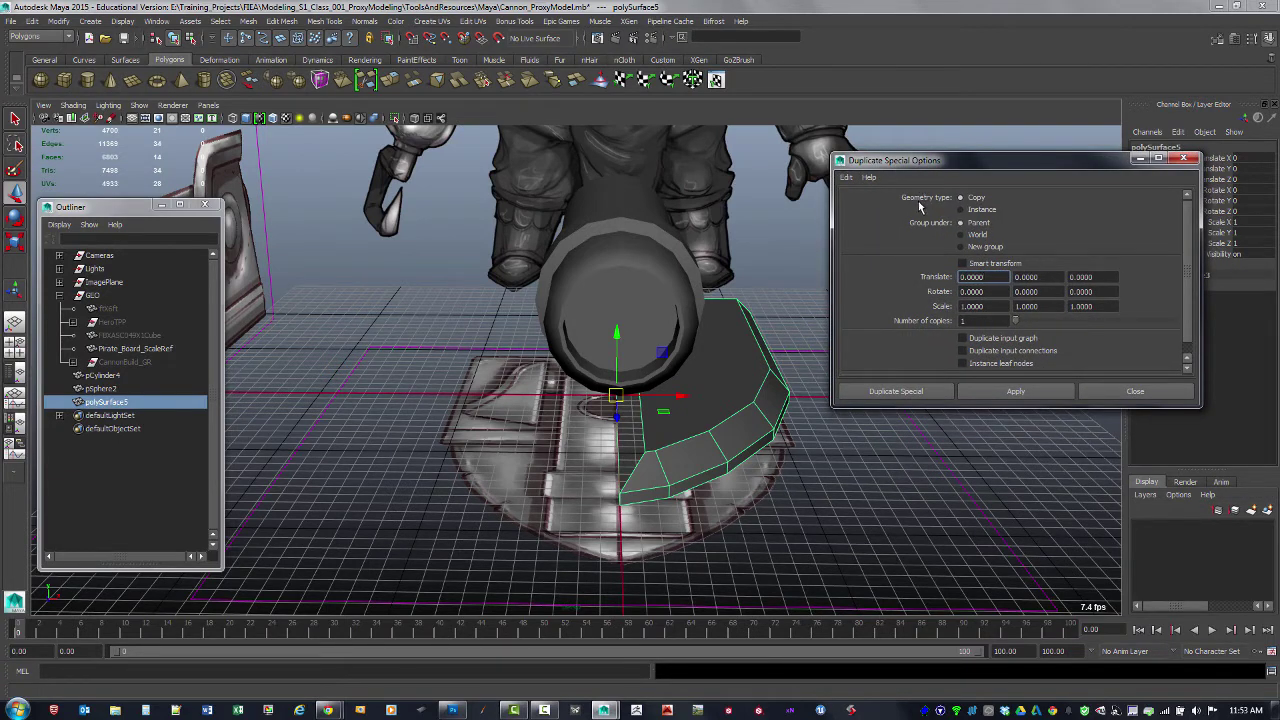
# Step: Duplicate the base half as an Instance with Scale X -1 to mirror it across the centre line, and deselect the copy
pyautogui.click(961, 210)
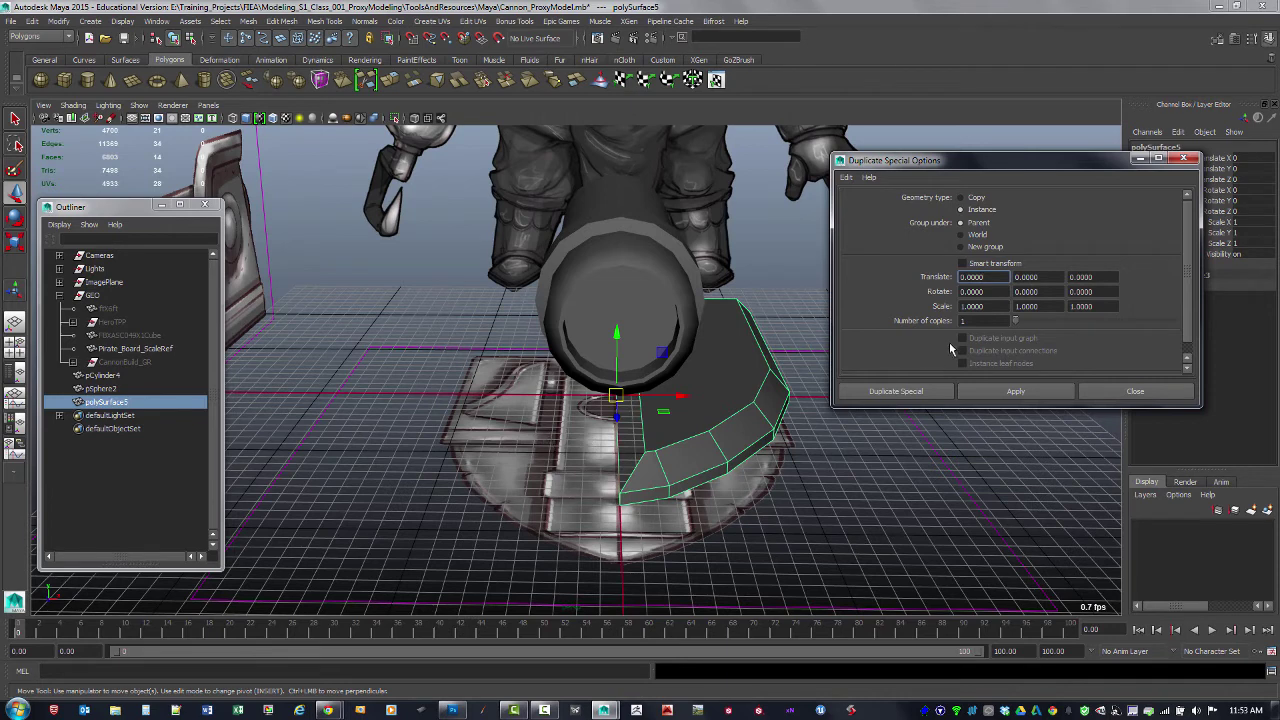
pyautogui.moveTo(993, 305); pyautogui.dragTo(953, 306)
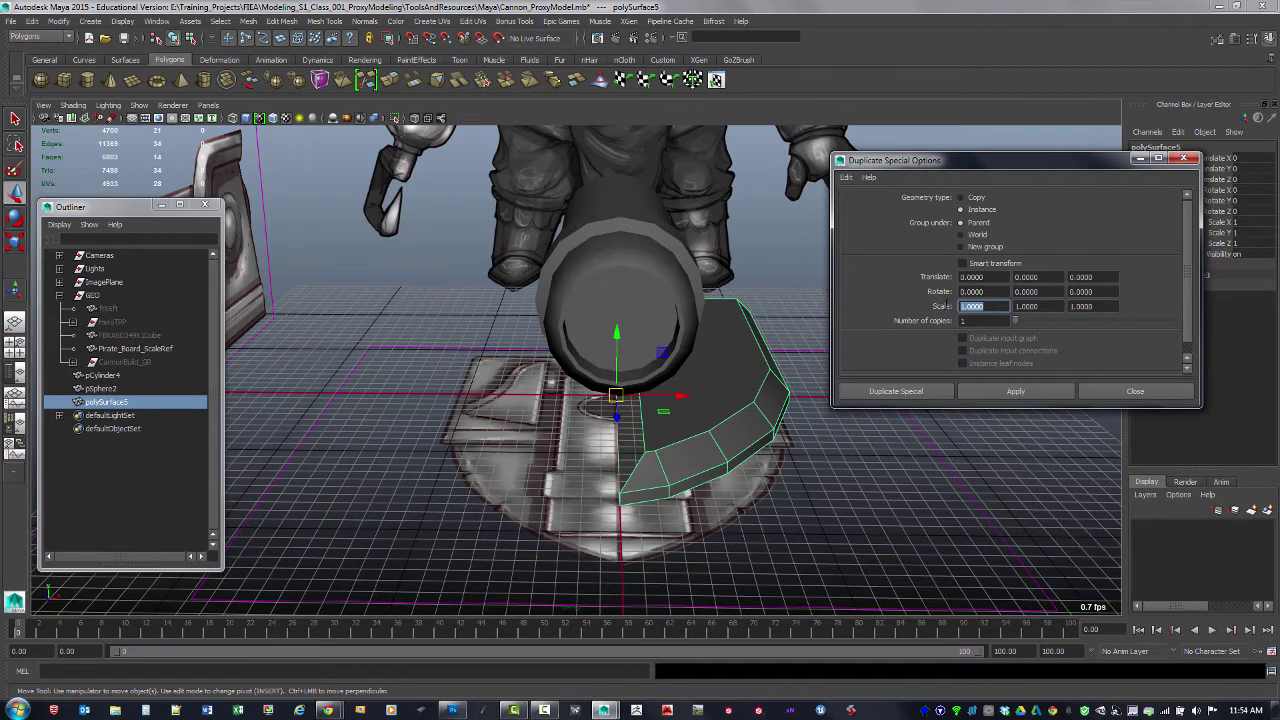
pyautogui.press('Return')
pyautogui.click(1014, 391)
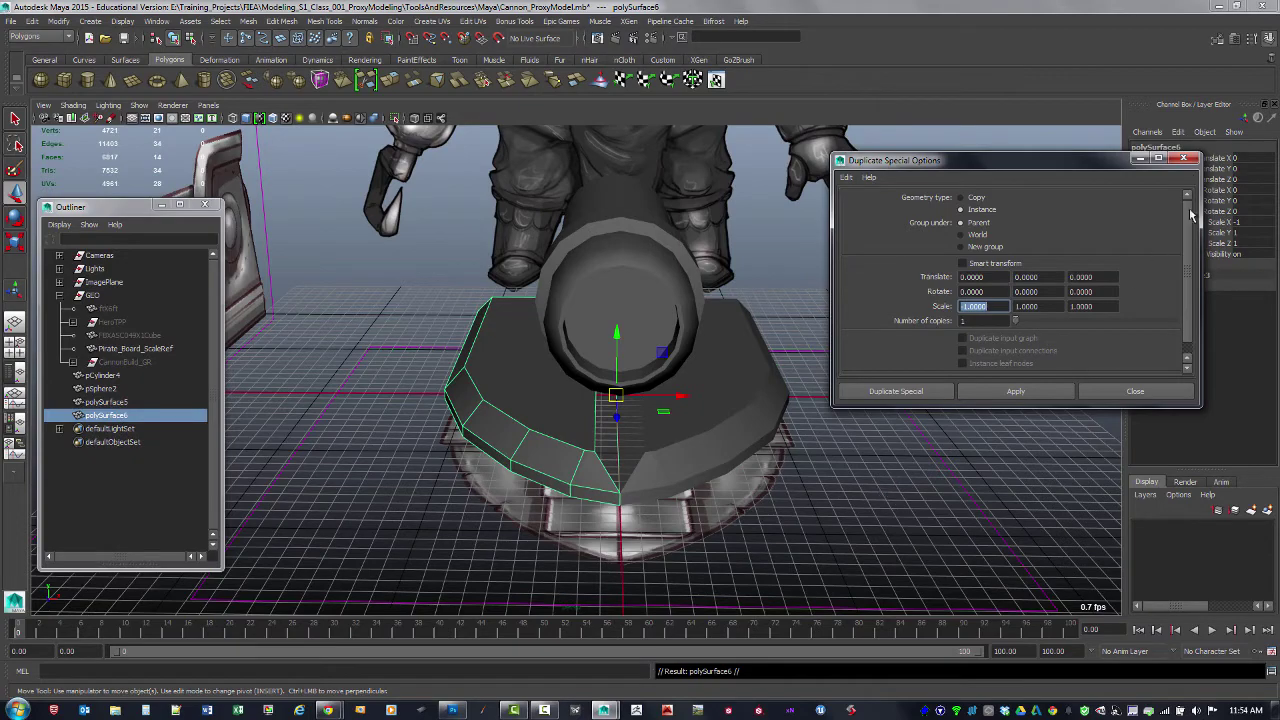
pyautogui.click(1184, 158)
pyautogui.click(940, 443)
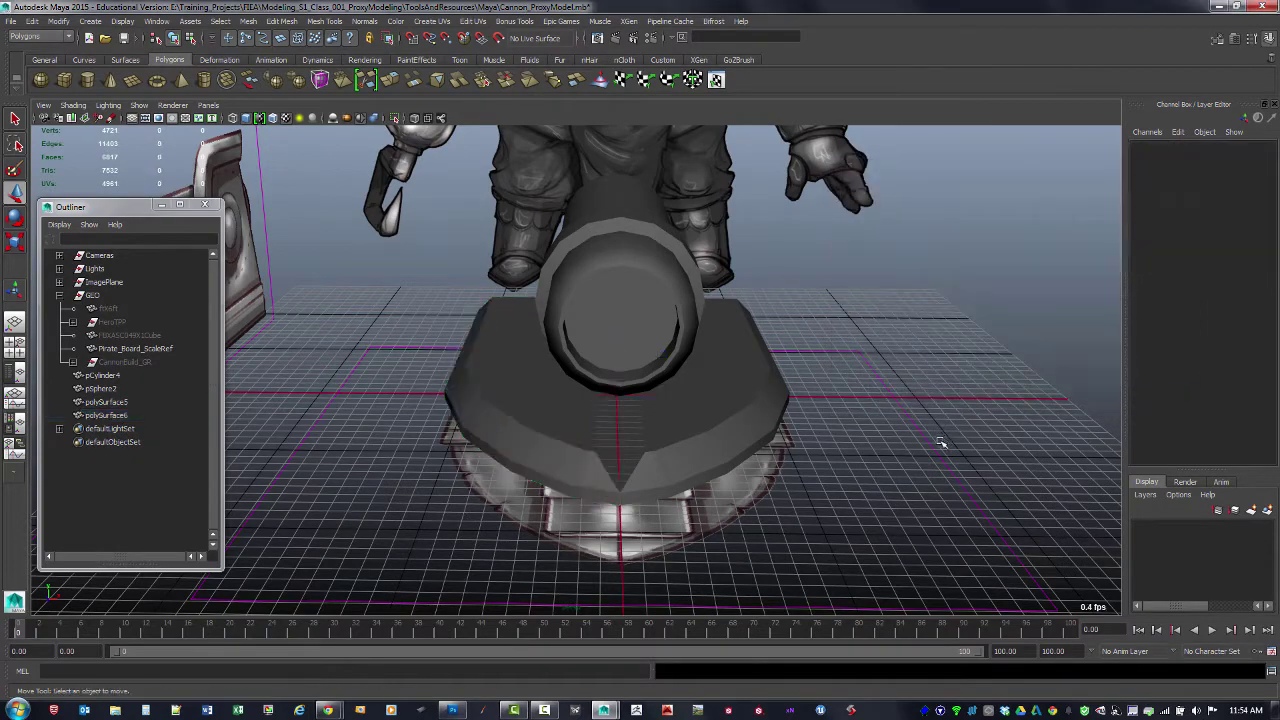
pyautogui.keyDown('alt'); pyautogui.moveTo(940, 443); pyautogui.dragTo(850, 440); pyautogui.keyUp('alt')
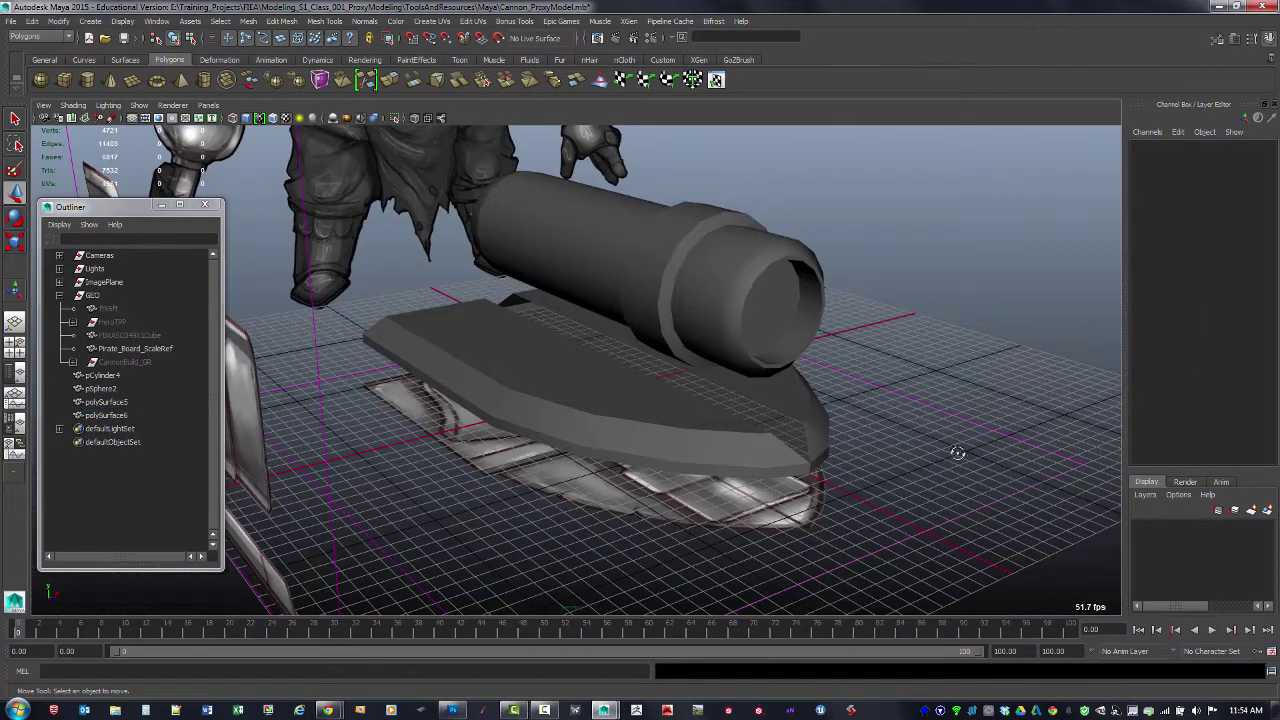
pyautogui.keyDown('alt'); pyautogui.moveTo(957, 453); pyautogui.dragTo(822, 451); pyautogui.keyUp('alt')
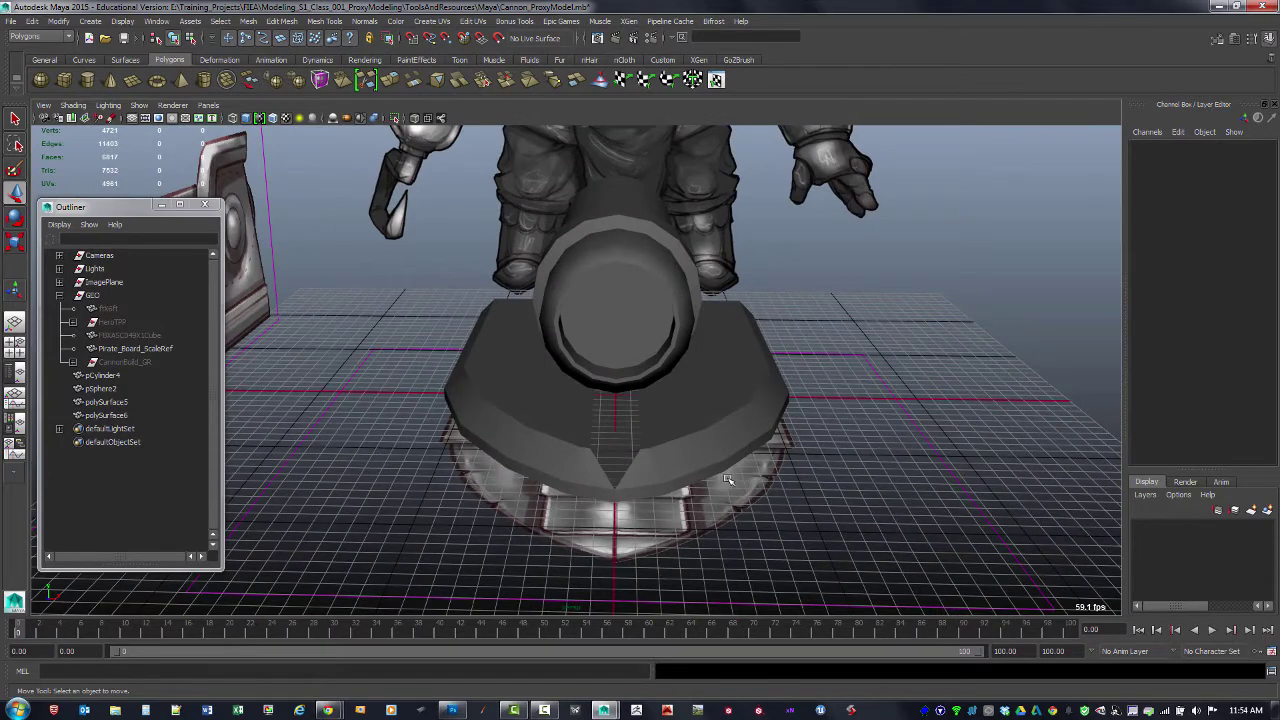
# Step: Select the two inset top vertices on the base half's open side and grid-snap them along X to the centre line
pyautogui.keyDown('alt'); pyautogui.moveTo(728, 480); pyautogui.dragTo(680, 449); pyautogui.keyUp('alt')
pyautogui.click(681, 447)
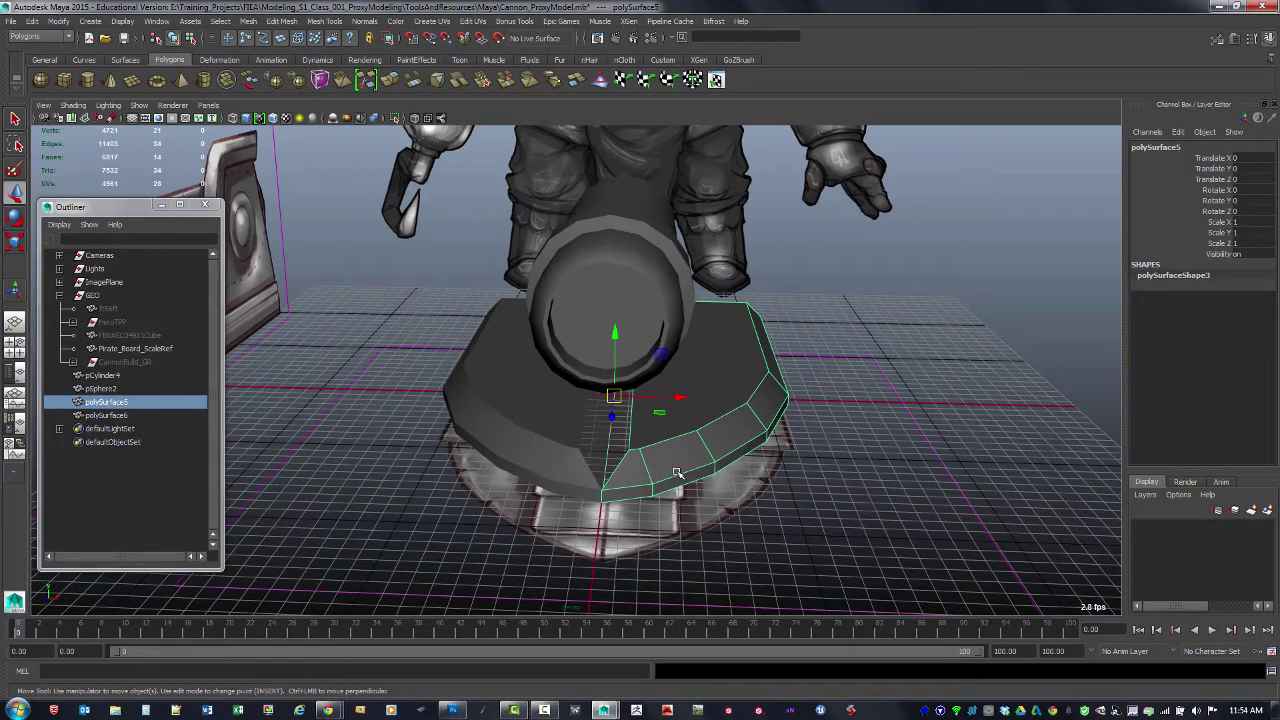
pyautogui.press('F9')
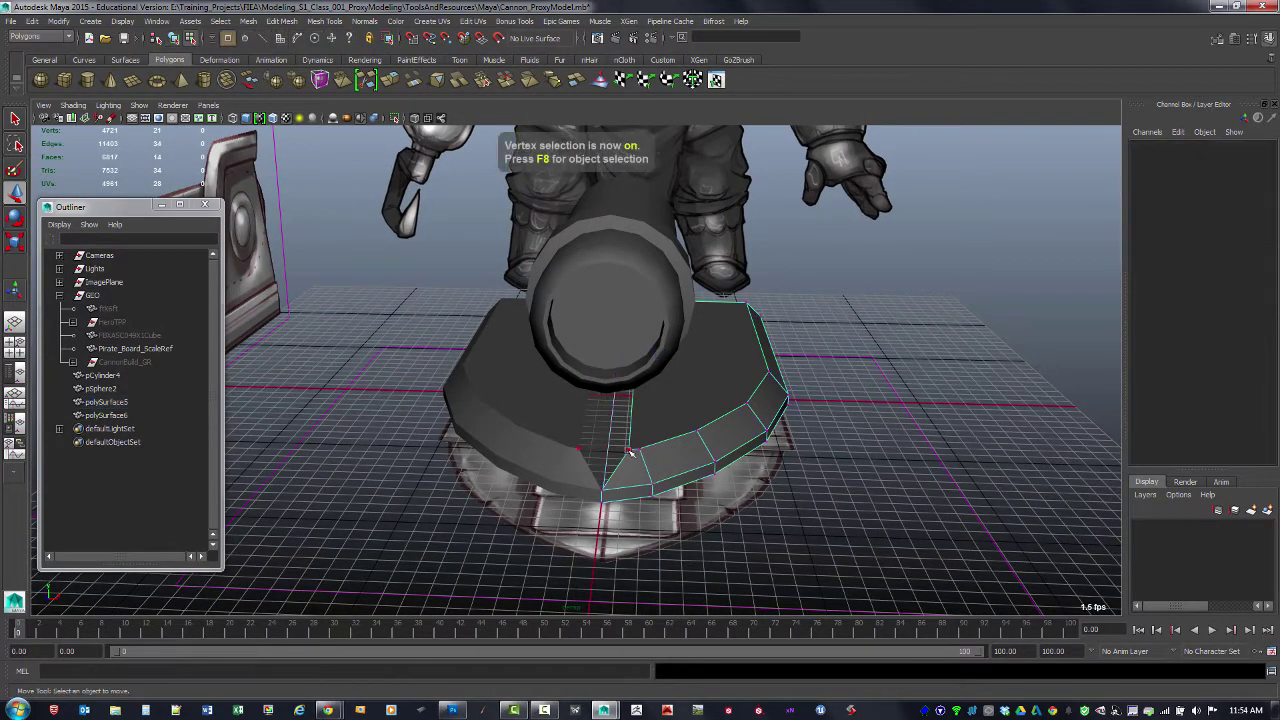
pyautogui.click(631, 452)
pyautogui.keyDown('alt'); pyautogui.moveTo(634, 455); pyautogui.dragTo(676, 398); pyautogui.keyUp('alt')
pyautogui.keyDown('shift'); pyautogui.click(694, 350); pyautogui.keyUp('shift')
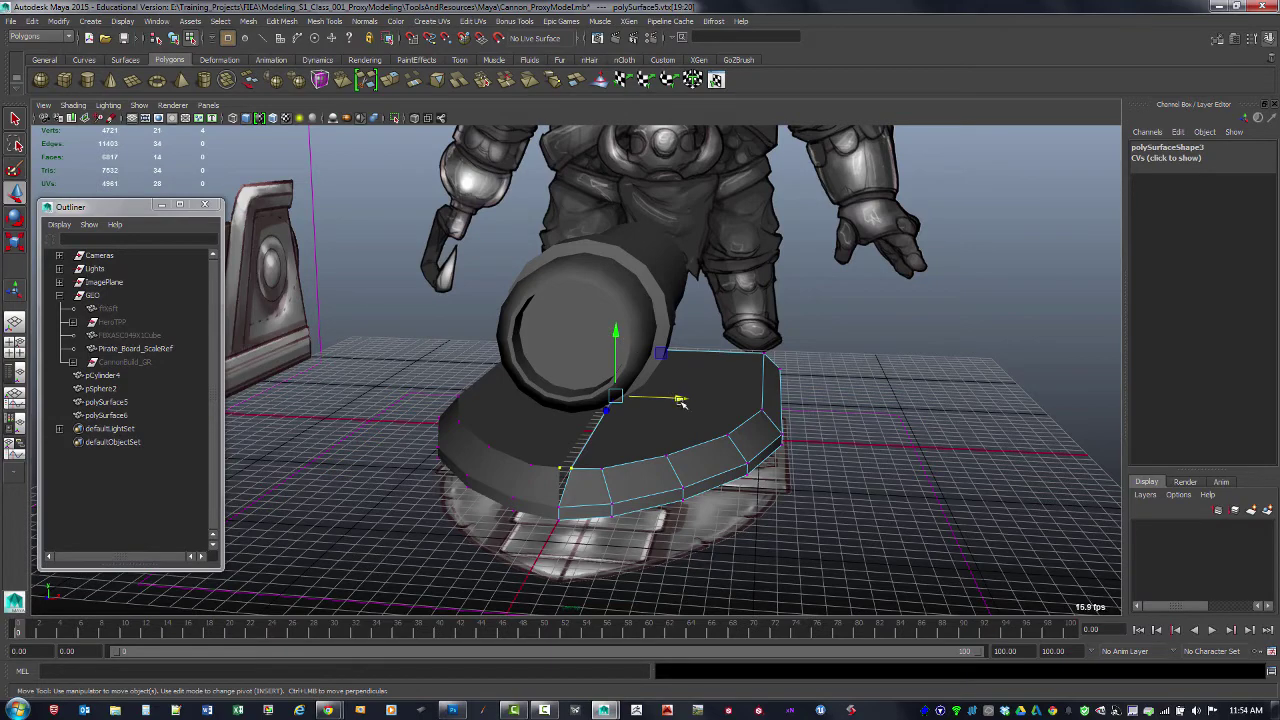
pyautogui.press('x')
pyautogui.moveTo(679, 399); pyautogui.dragTo(703, 455)
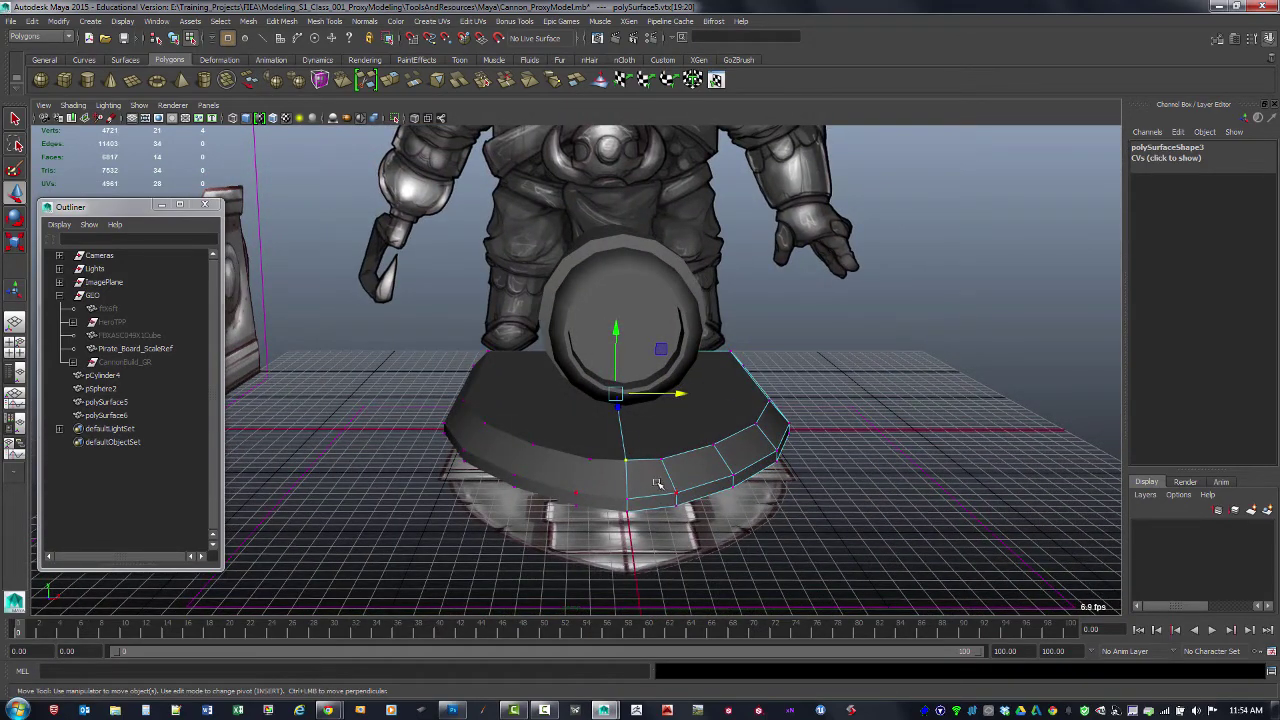
# Step: Select all the base half's centre-line vertices, grid-snap them along X onto the centre line, and deselect them
pyautogui.keyDown('alt'); pyautogui.moveTo(690, 488); pyautogui.dragTo(692, 480); pyautogui.keyUp('alt')
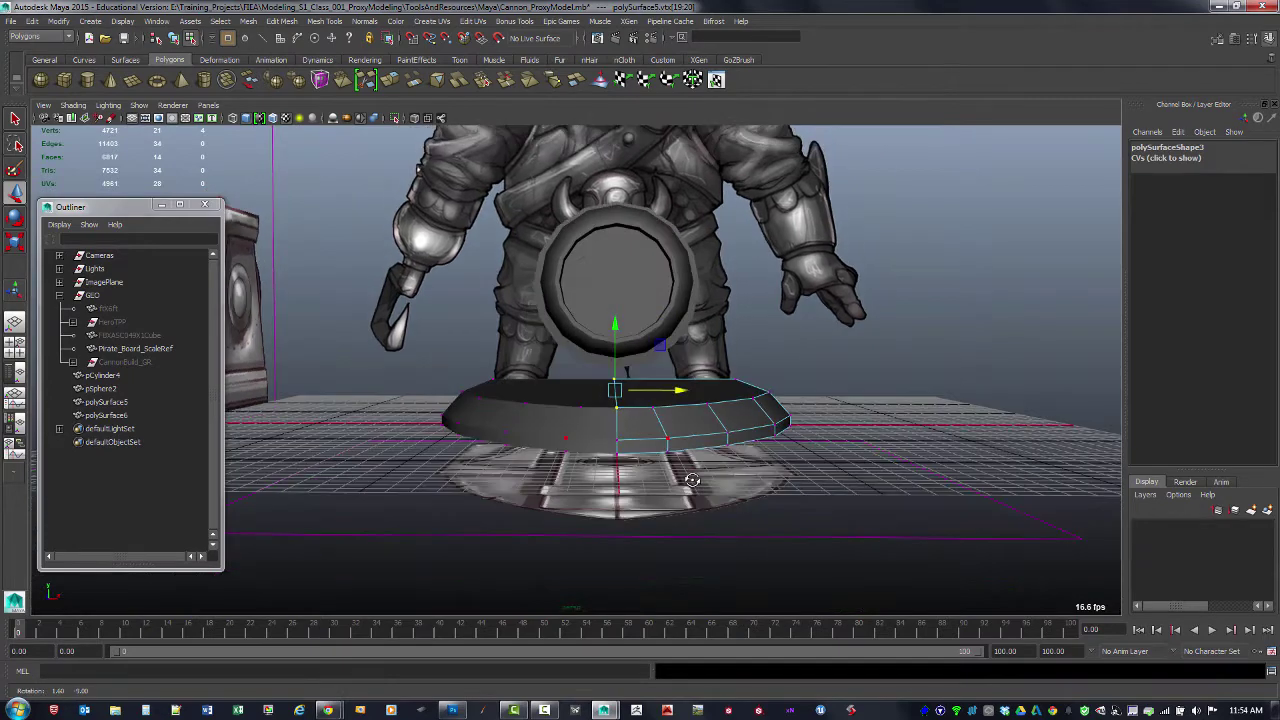
pyautogui.moveTo(604, 362); pyautogui.dragTo(627, 471)
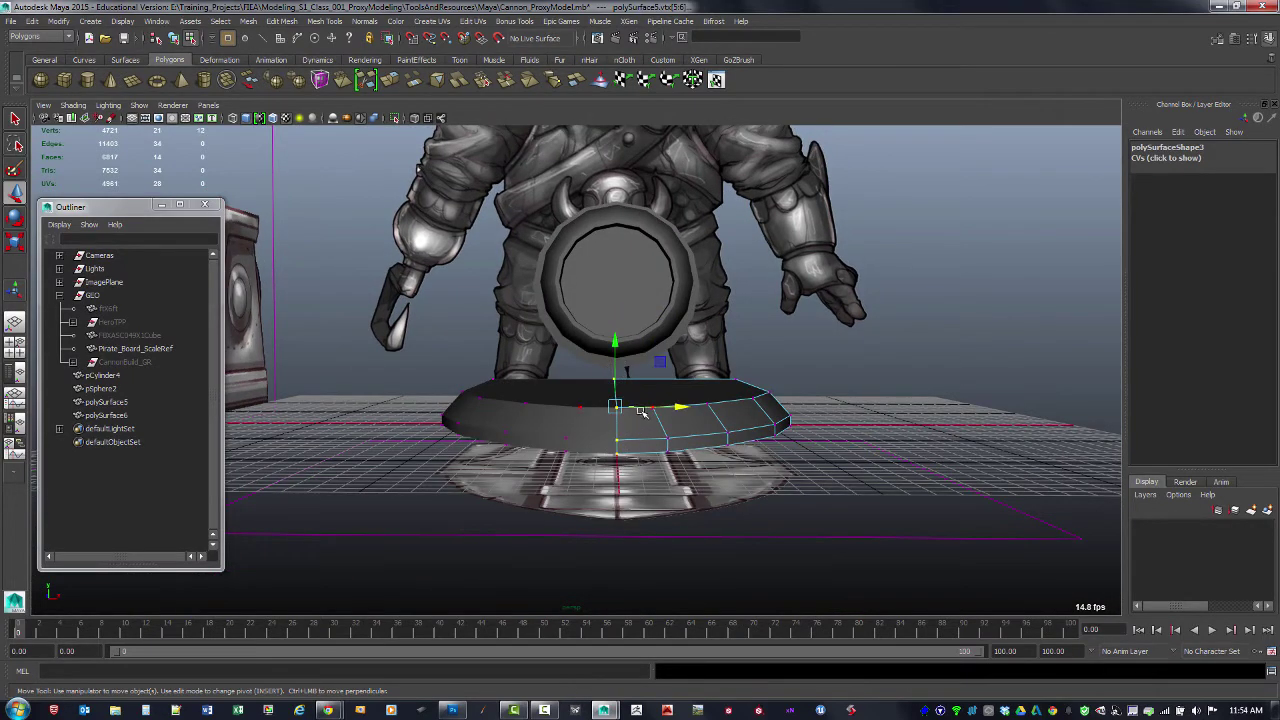
pyautogui.moveTo(641, 412); pyautogui.dragTo(643, 412)
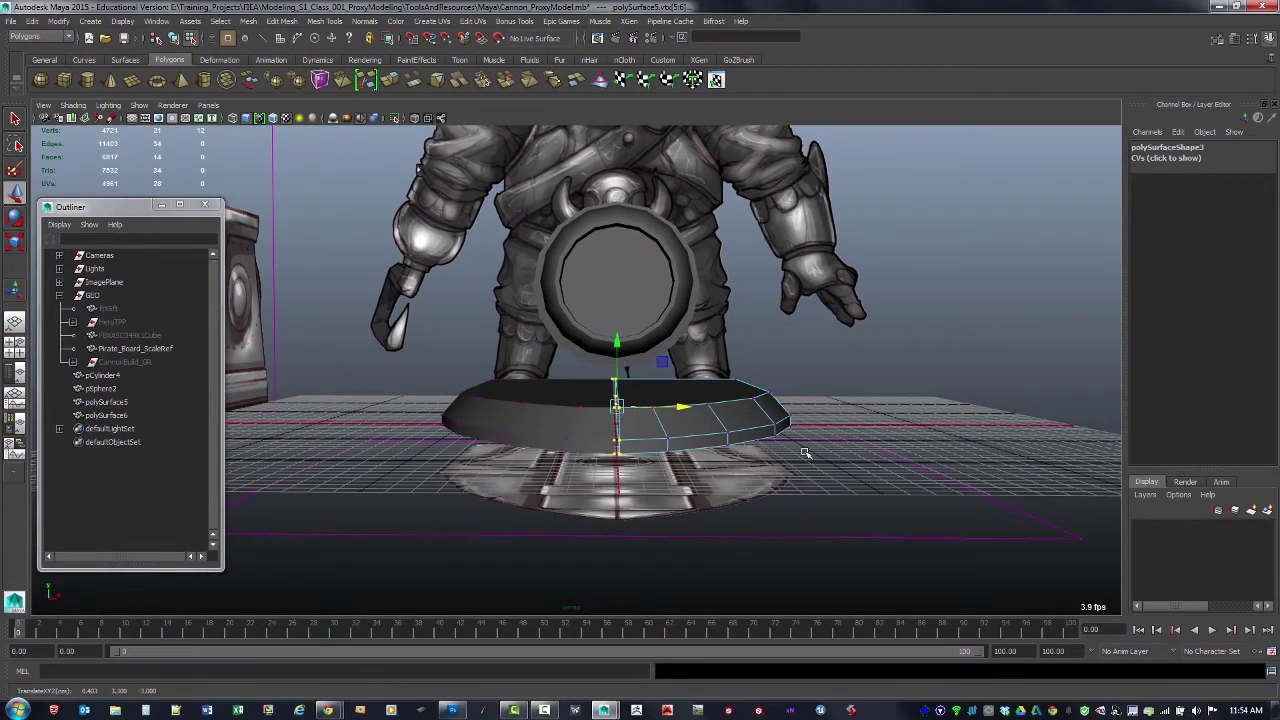
pyautogui.click(805, 453)
pyautogui.keyDown('alt'); pyautogui.moveTo(805, 453); pyautogui.dragTo(828, 473); pyautogui.keyUp('alt')
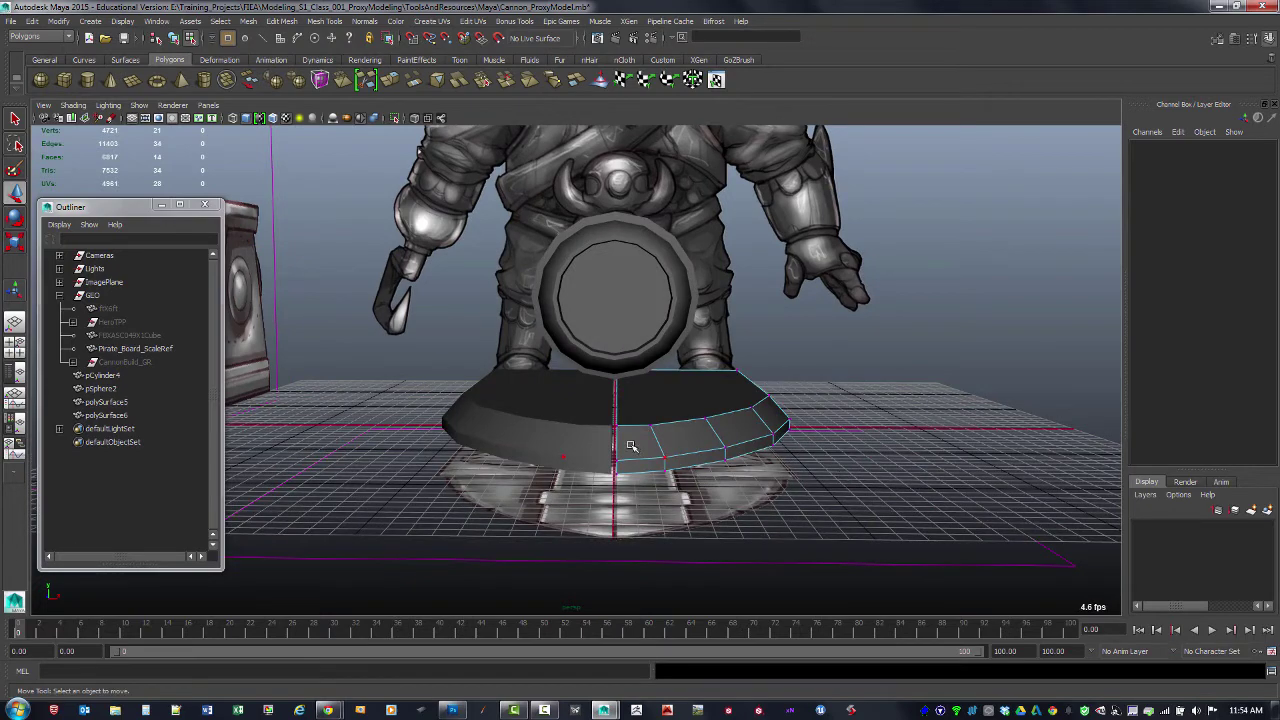
# Step: Select the base half's open border edges along the centre line and convert the edge selection to vertices
pyautogui.press('F10')
pyautogui.keyDown('alt'); pyautogui.moveTo(558, 462); pyautogui.dragTo(634, 443); pyautogui.keyUp('alt')
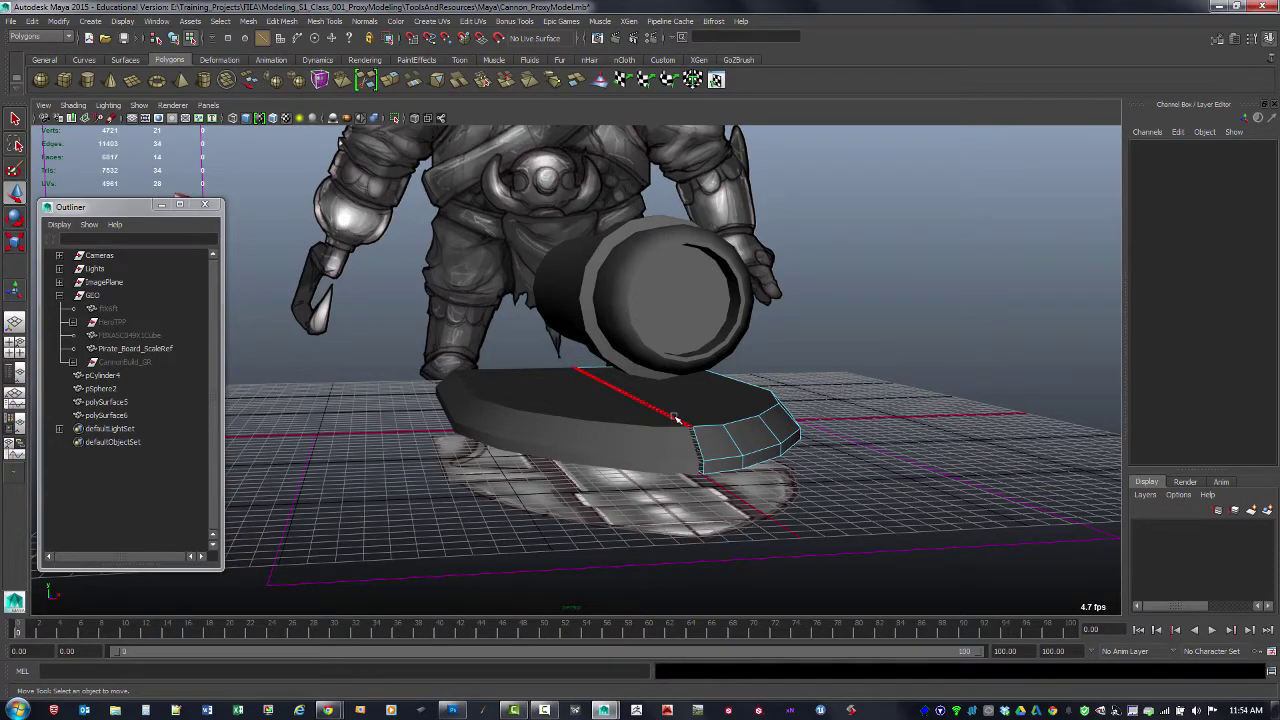
pyautogui.click(676, 418)
pyautogui.keyDown('alt'); pyautogui.moveTo(760, 455); pyautogui.dragTo(596, 488); pyautogui.keyUp('alt')
pyautogui.moveTo(689, 450)
pyautogui.keyDown('alt'); pyautogui.mouseDown()
pyautogui.moveTo(677, 451)
pyautogui.moveTo(691, 449)
pyautogui.mouseUp(); pyautogui.keyUp('alt')
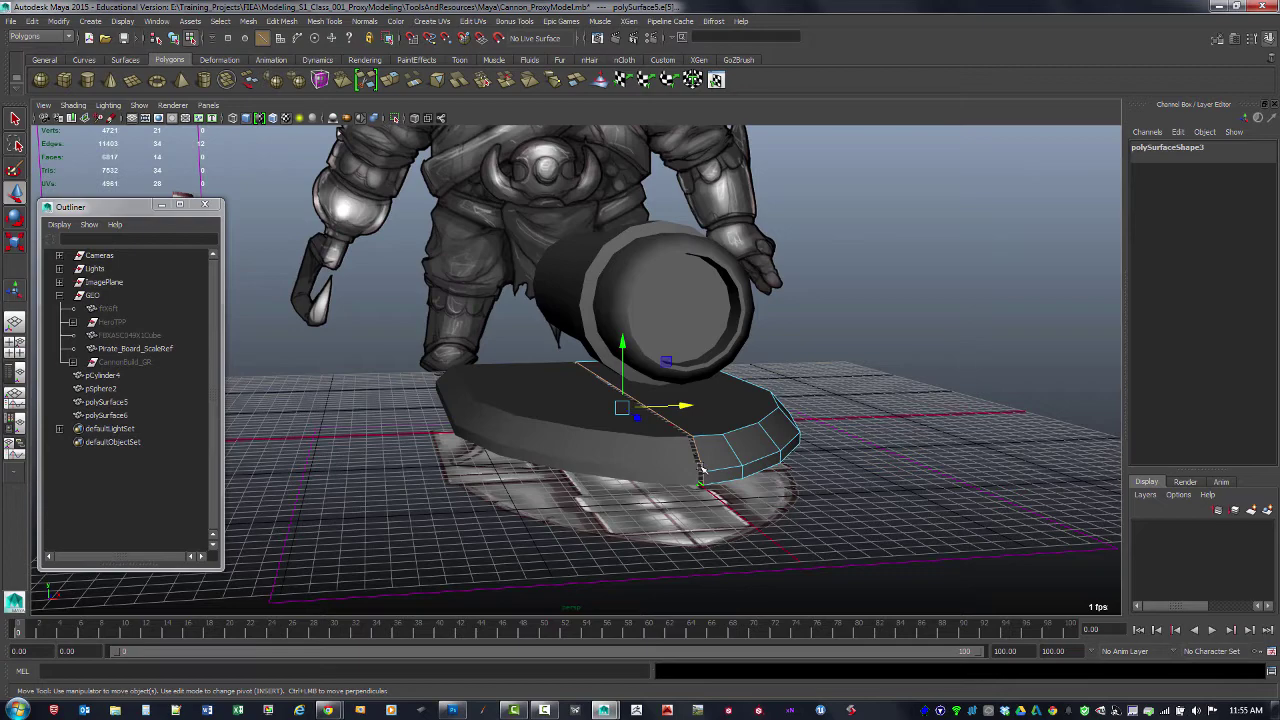
pyautogui.hotkey('ctrl', 'F9')
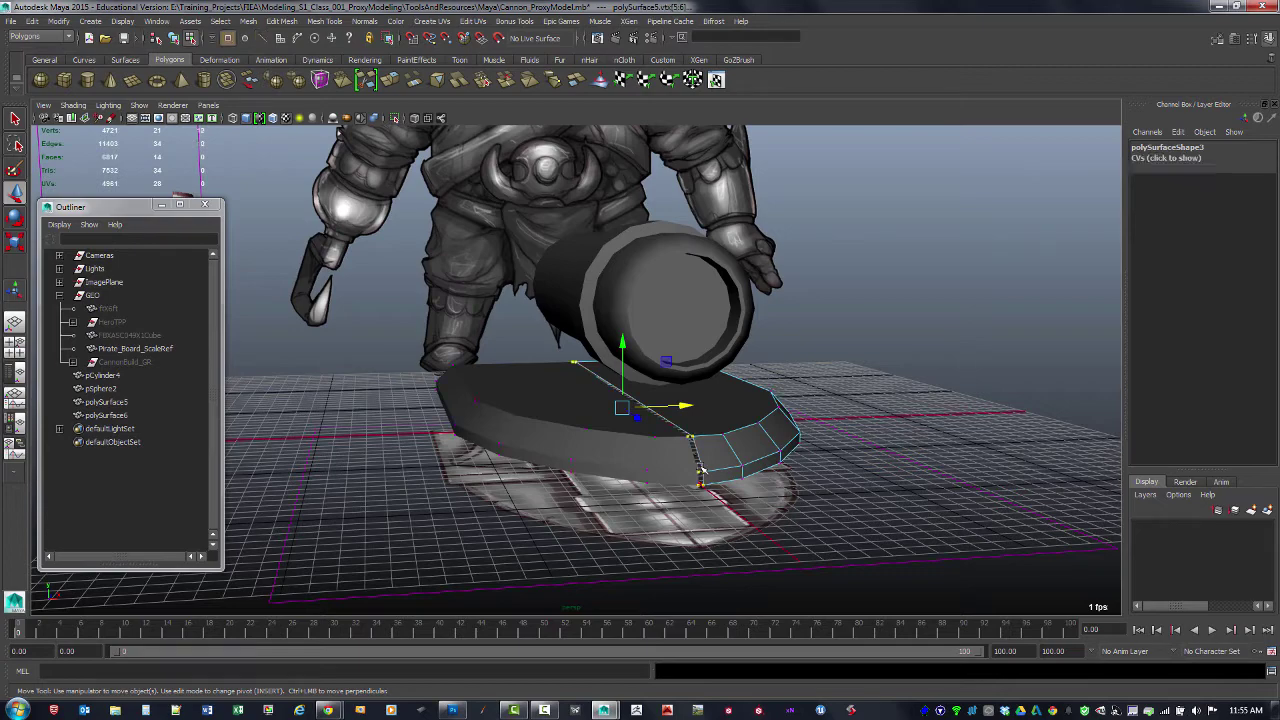
pyautogui.keyDown('alt'); pyautogui.moveTo(765, 441); pyautogui.dragTo(807, 441); pyautogui.keyUp('alt')
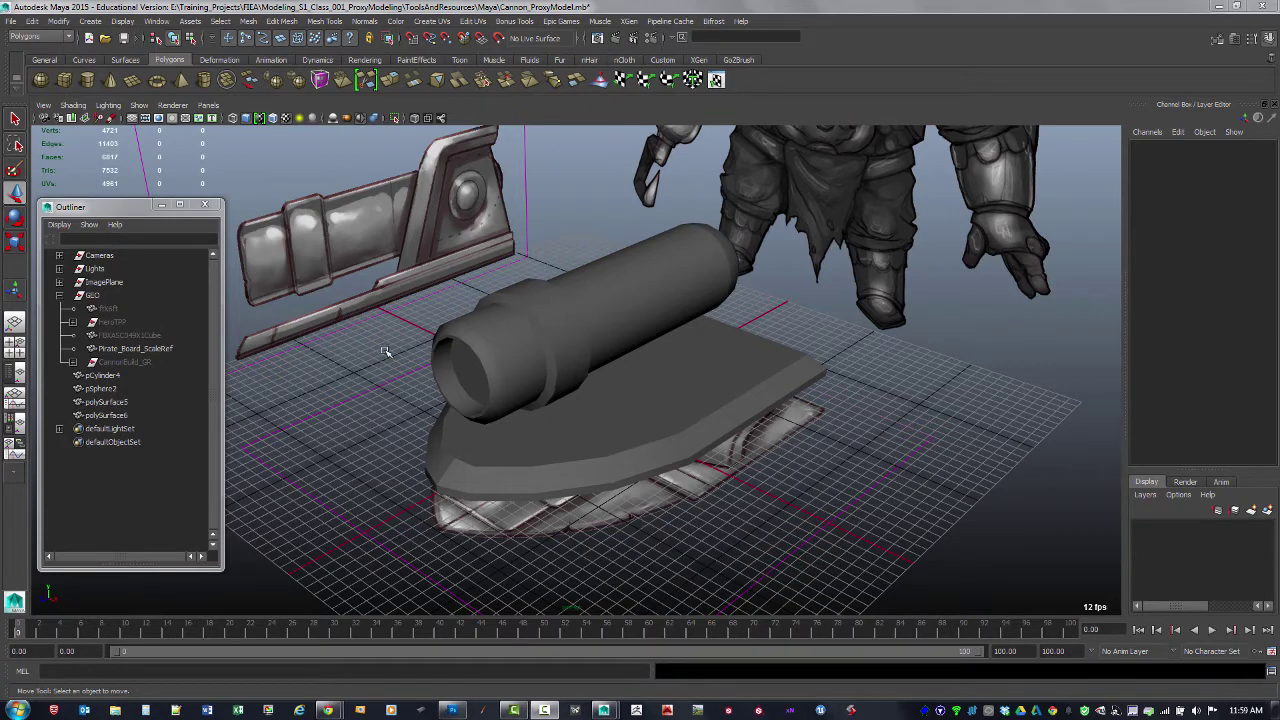
# Step: Open the Polygon Cube options and reset the settings to their defaults
pyautogui.keyDown('alt'); pyautogui.moveTo(378, 385); pyautogui.dragTo(383, 393); pyautogui.keyUp('alt')
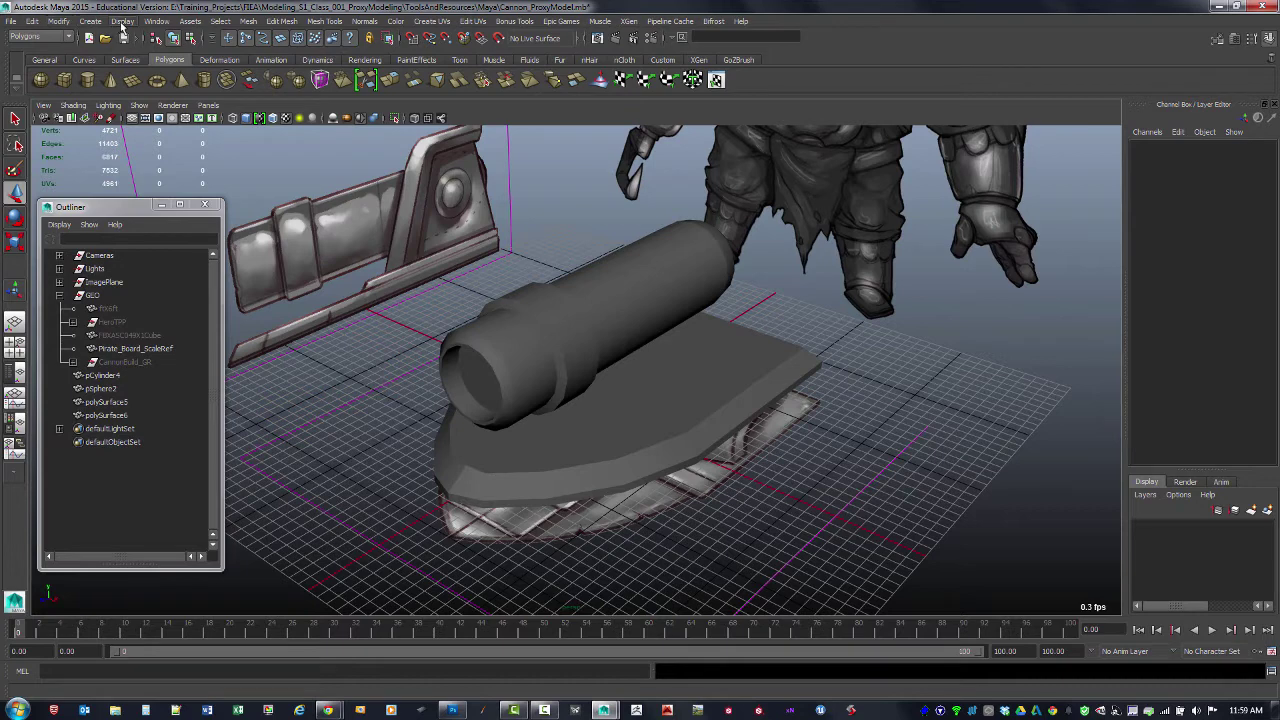
pyautogui.click(88, 22)
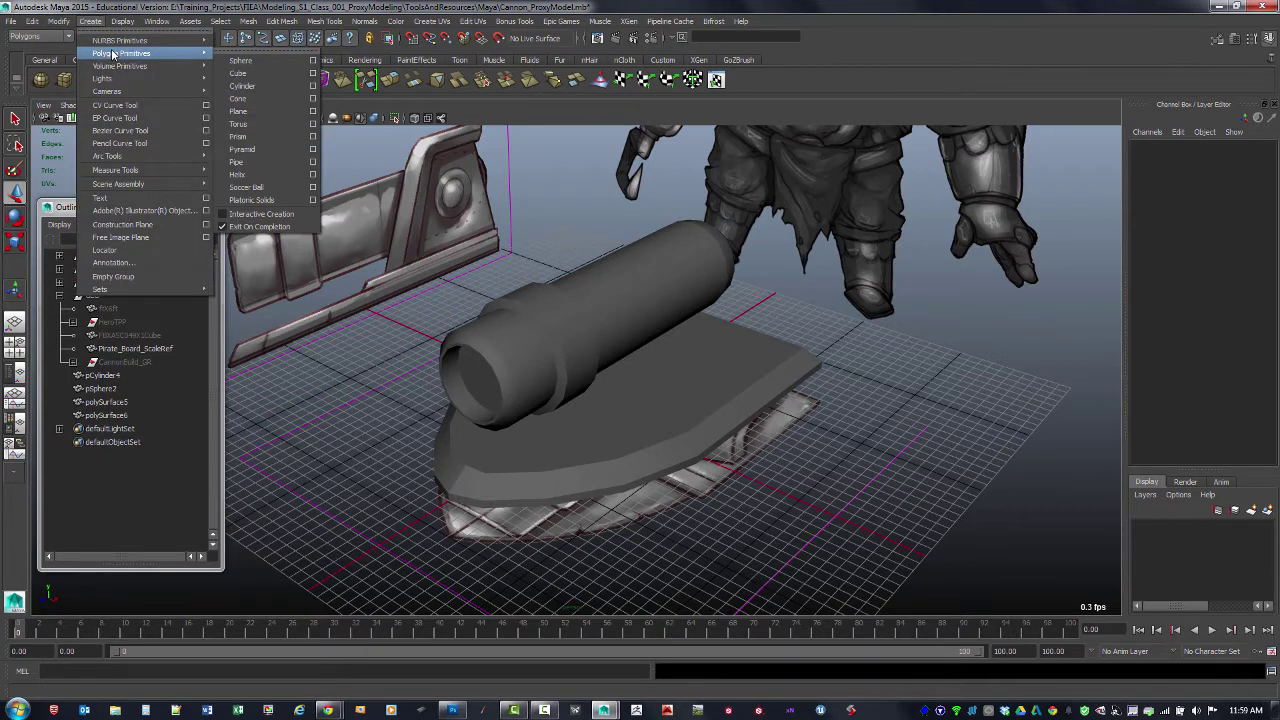
pyautogui.moveTo(208, 58)
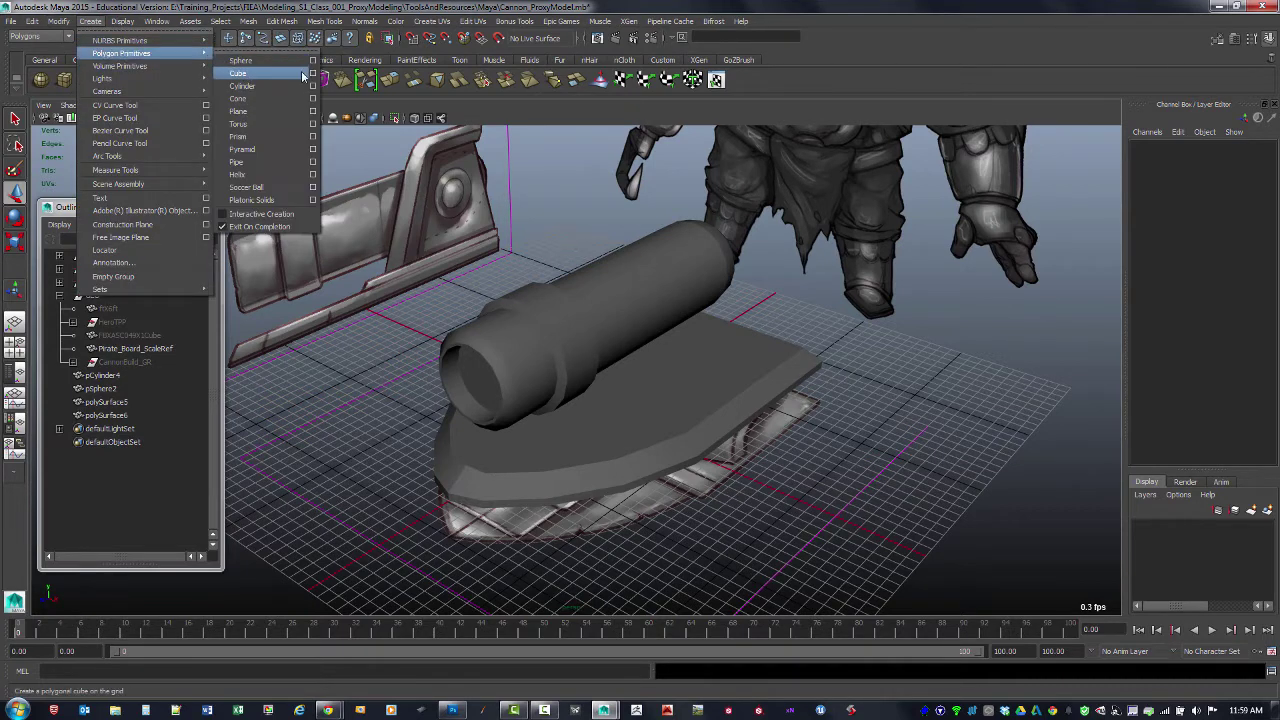
pyautogui.click(313, 76)
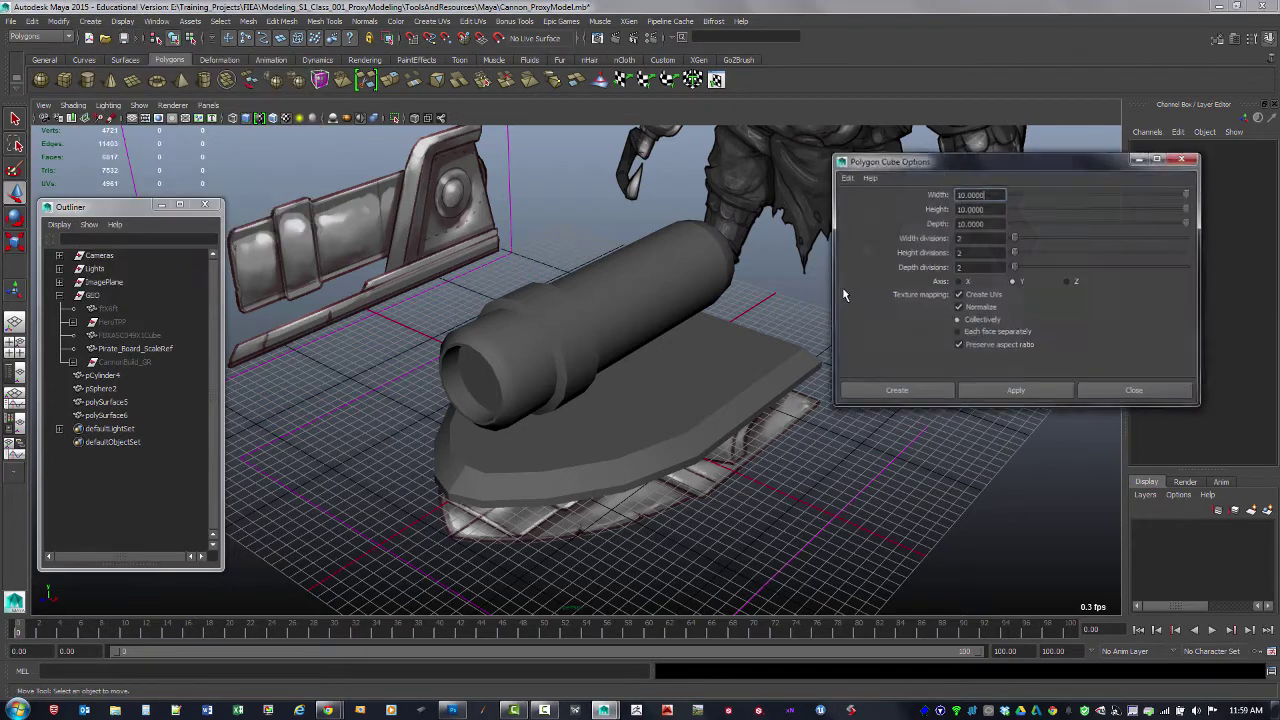
pyautogui.click(846, 177)
pyautogui.click(868, 203)
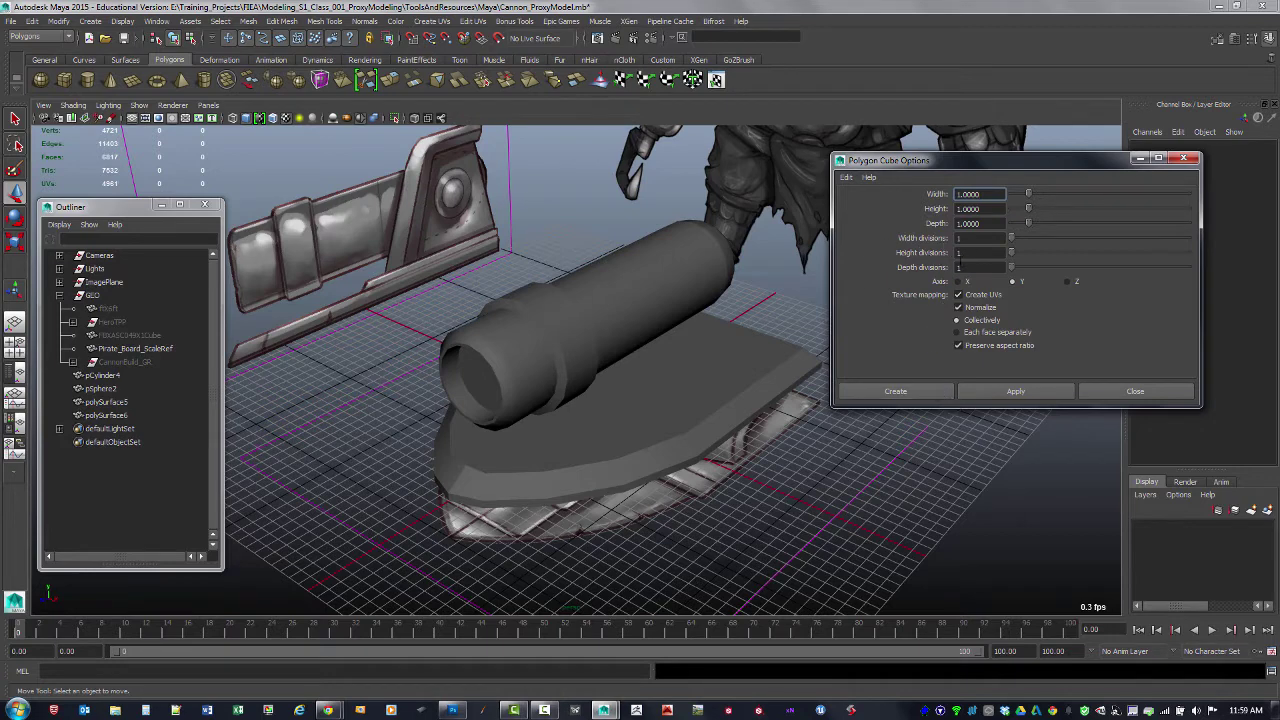
# Step: Create a default polygon cube and move it in the side view onto the upper base slab, at about Y 7.844, Z -31.13
pyautogui.click(927, 392)
pyautogui.keyDown('alt'); pyautogui.moveTo(829, 371); pyautogui.dragTo(597, 300); pyautogui.keyUp('alt')
pyautogui.press('space')
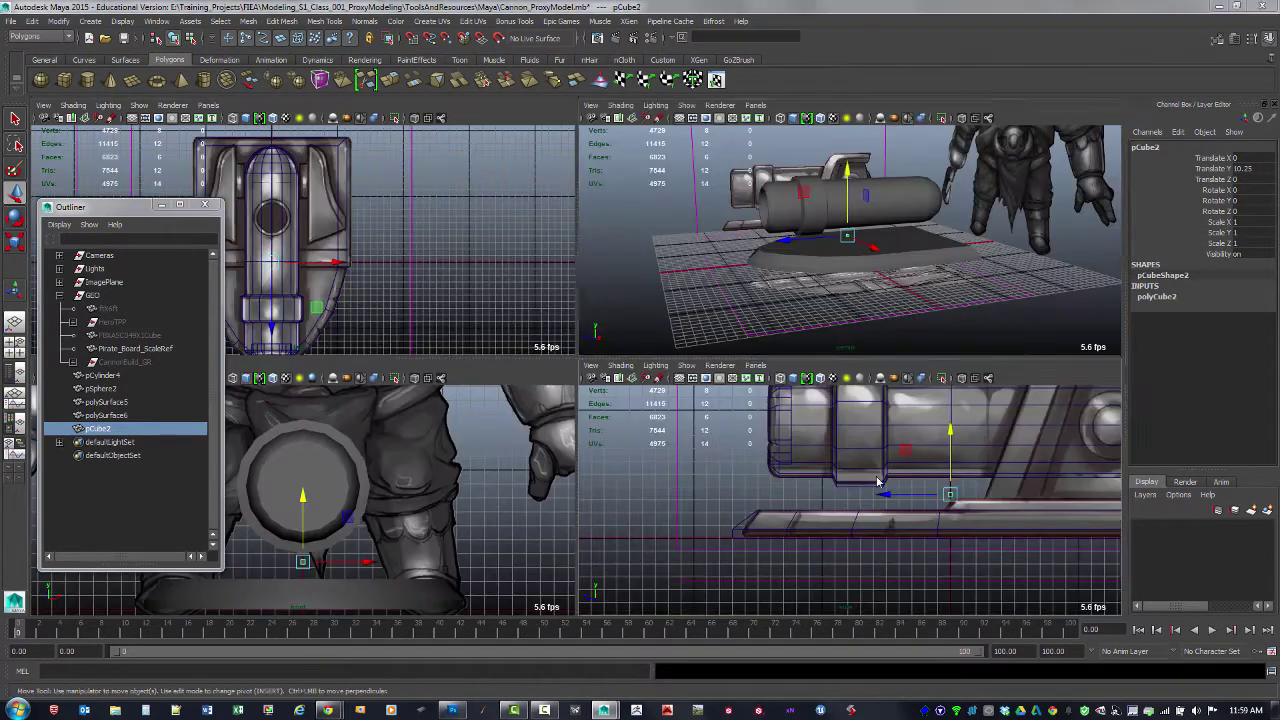
pyautogui.press('space')
pyautogui.keyDown('alt'); pyautogui.moveTo(753, 354); pyautogui.dragTo(428, 354, button='middle'); pyautogui.keyUp('alt')
pyautogui.moveTo(435, 331); pyautogui.dragTo(1036, 450)
# Step: Scale the cube uniformly to about 57.3 and flatten its height to match the upper slab in the side reference
pyautogui.press('r')
pyautogui.press('w')
pyautogui.press('r')
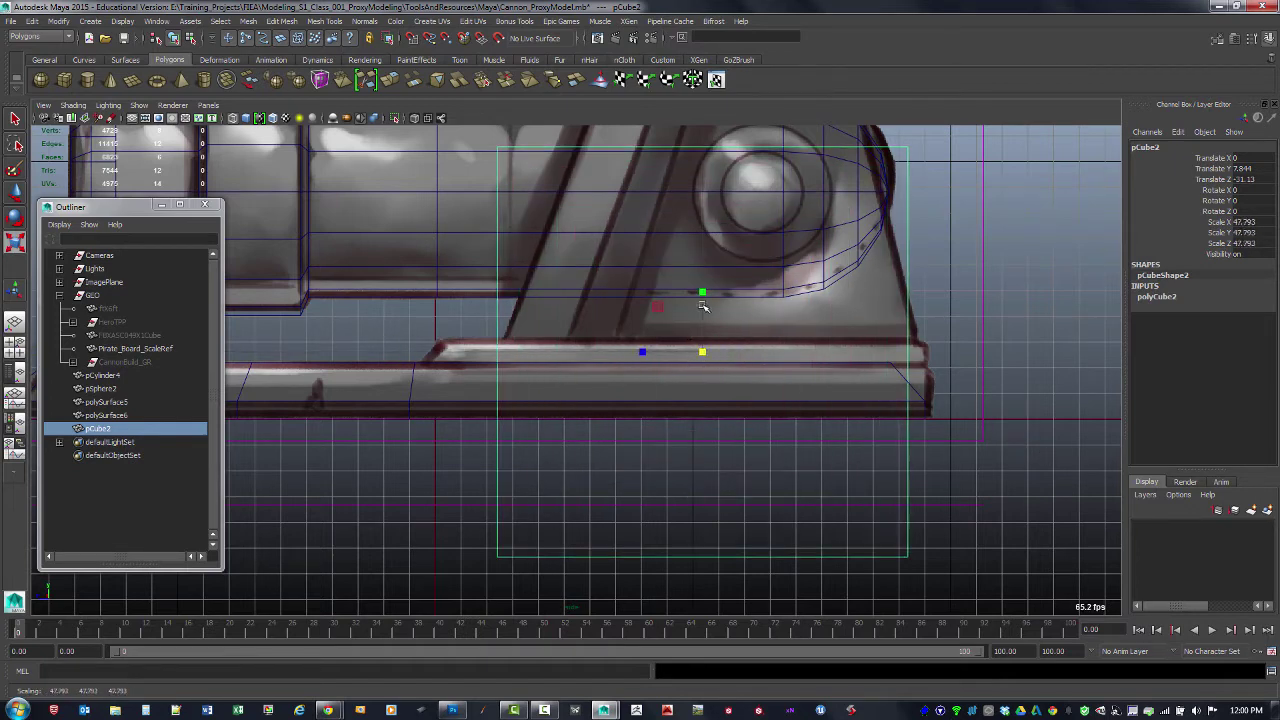
pyautogui.moveTo(703, 304); pyautogui.dragTo(755, 364)
pyautogui.moveTo(704, 297); pyautogui.dragTo(705, 306)
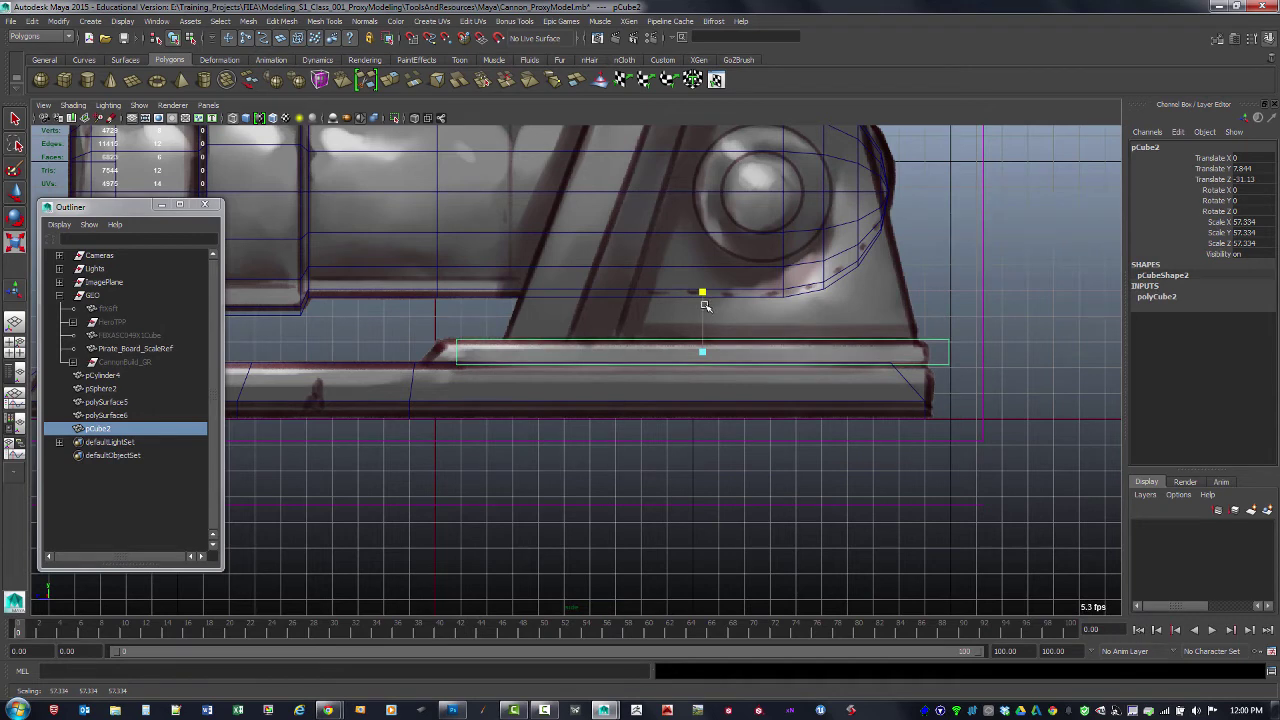
# Step: Fine-tune the slab against the side reference to about Y 8.077, Z -28.18, a scale of about 59.2 and a slightly thinner height
pyautogui.press('w')
pyautogui.moveTo(672, 352); pyautogui.dragTo(656, 356)
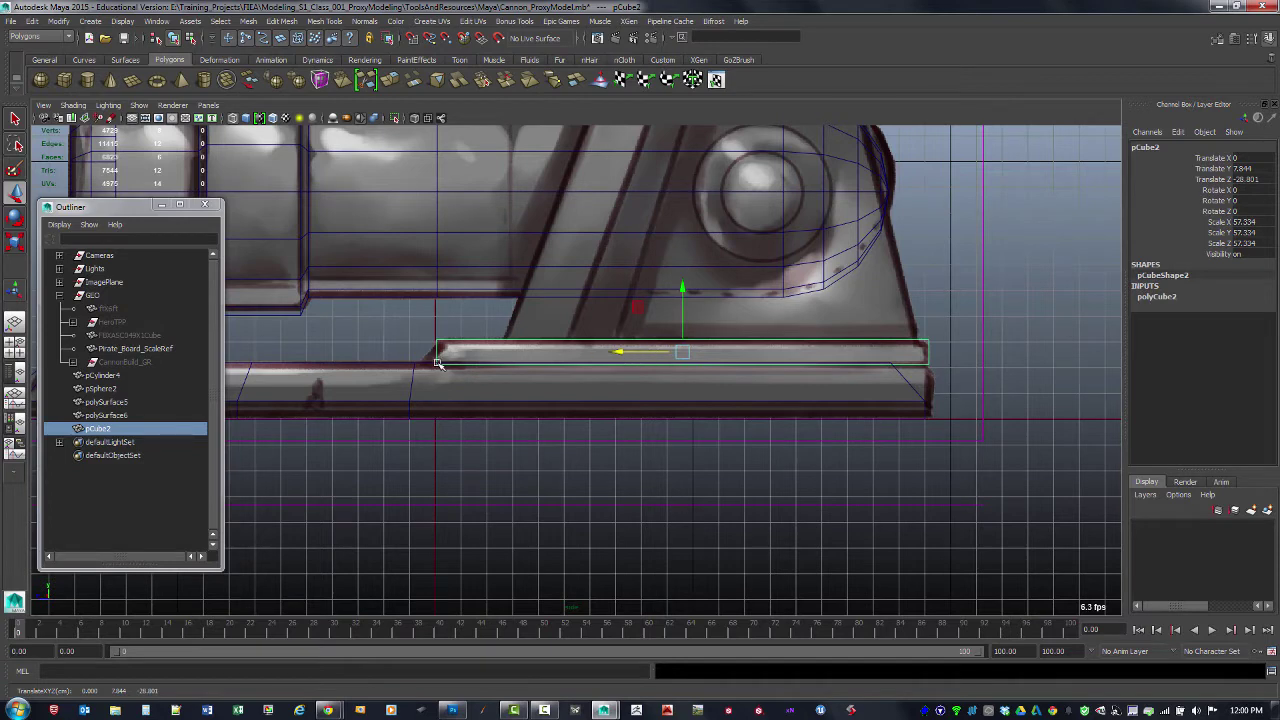
pyautogui.press('r')
pyautogui.moveTo(680, 352)
pyautogui.mouseDown()
pyautogui.moveTo(693, 353)
pyautogui.moveTo(677, 354)
pyautogui.mouseUp()
pyautogui.press('w')
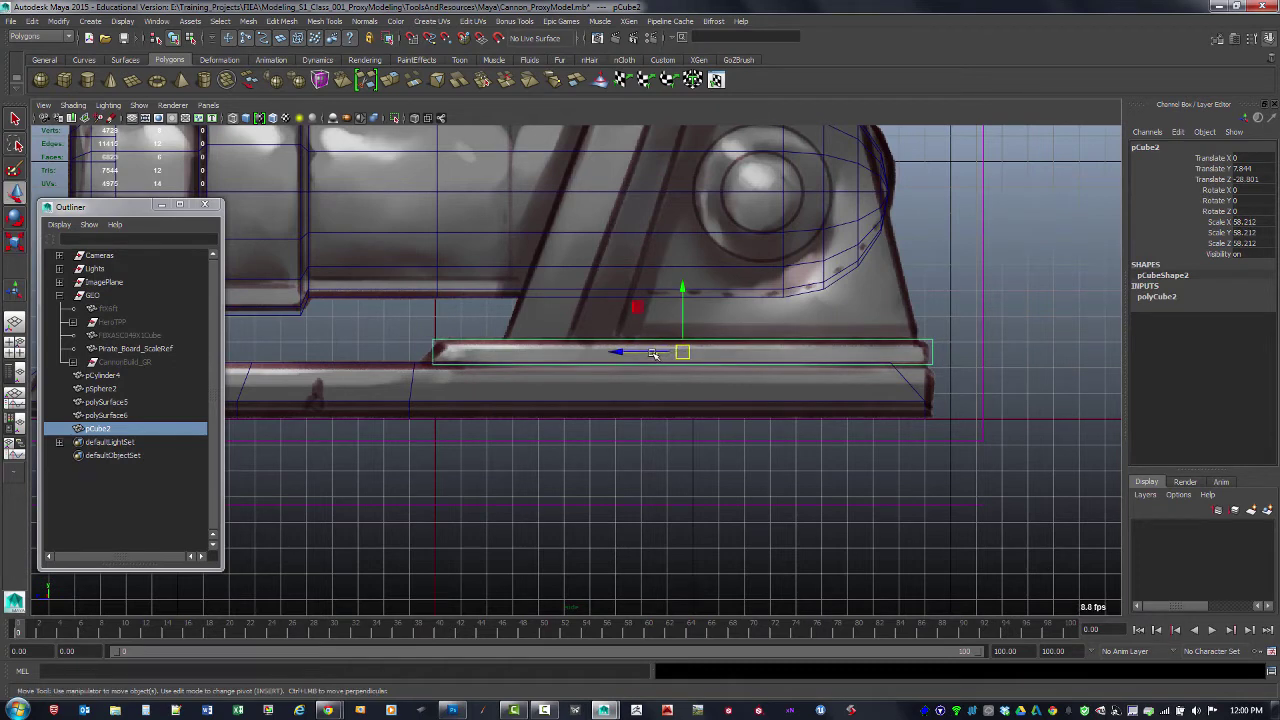
pyautogui.click(647, 356)
pyautogui.click(660, 354)
pyautogui.moveTo(622, 352); pyautogui.dragTo(681, 353)
pyautogui.press('r')
pyautogui.moveTo(677, 291); pyautogui.dragTo(678, 320)
pyautogui.press('w')
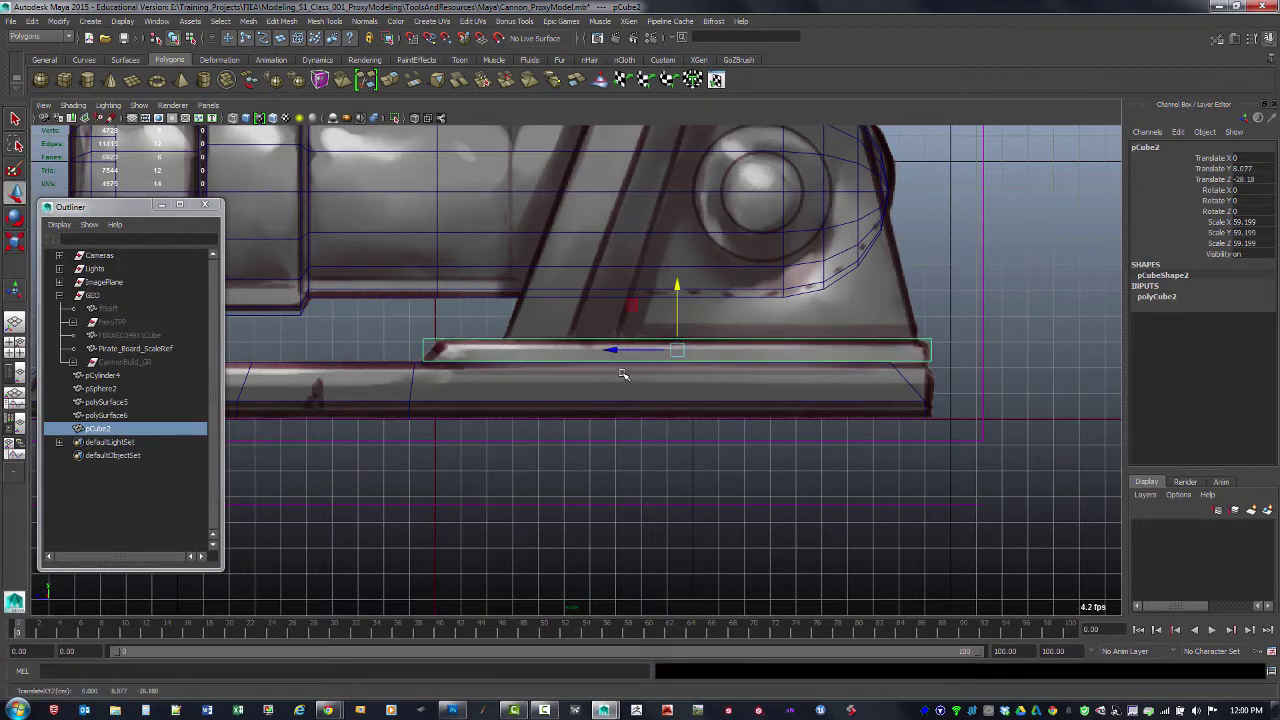
# Step: Widen the slab along X in the top view until its sides match the width of the reference's rear base
pyautogui.press('space')
pyautogui.press('space')
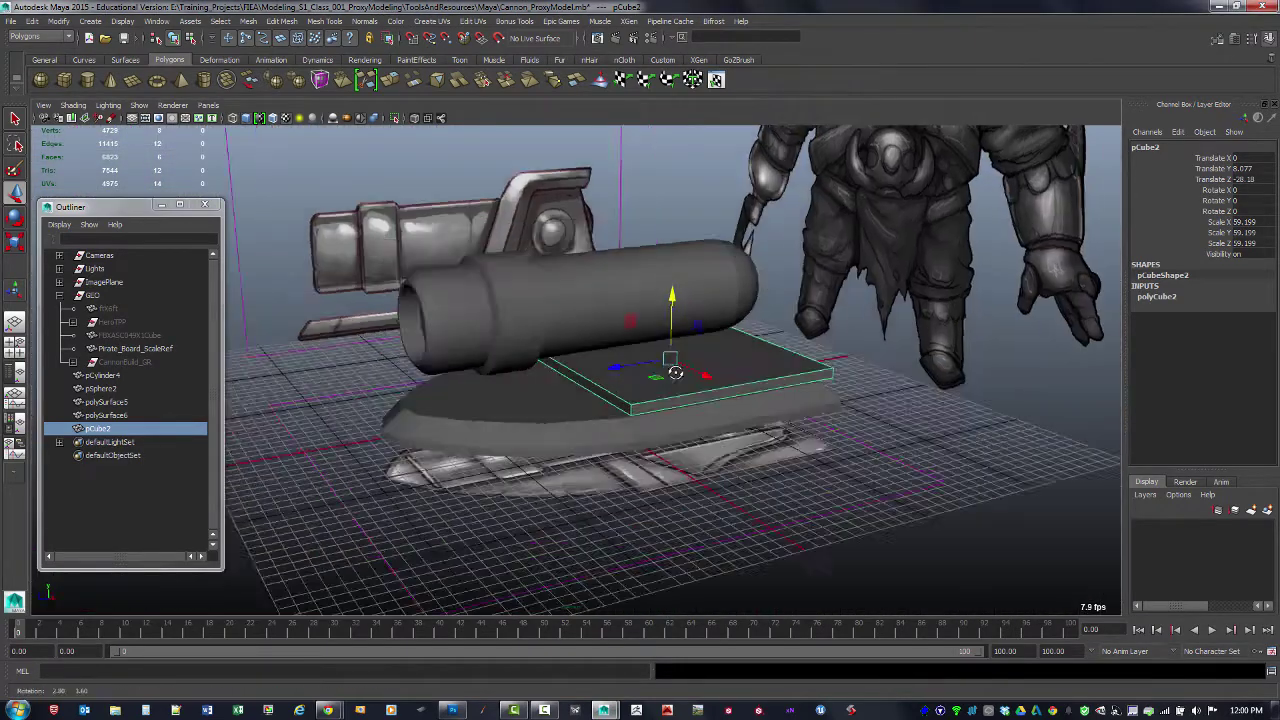
pyautogui.keyDown('alt'); pyautogui.moveTo(676, 372); pyautogui.dragTo(636, 400); pyautogui.keyUp('alt')
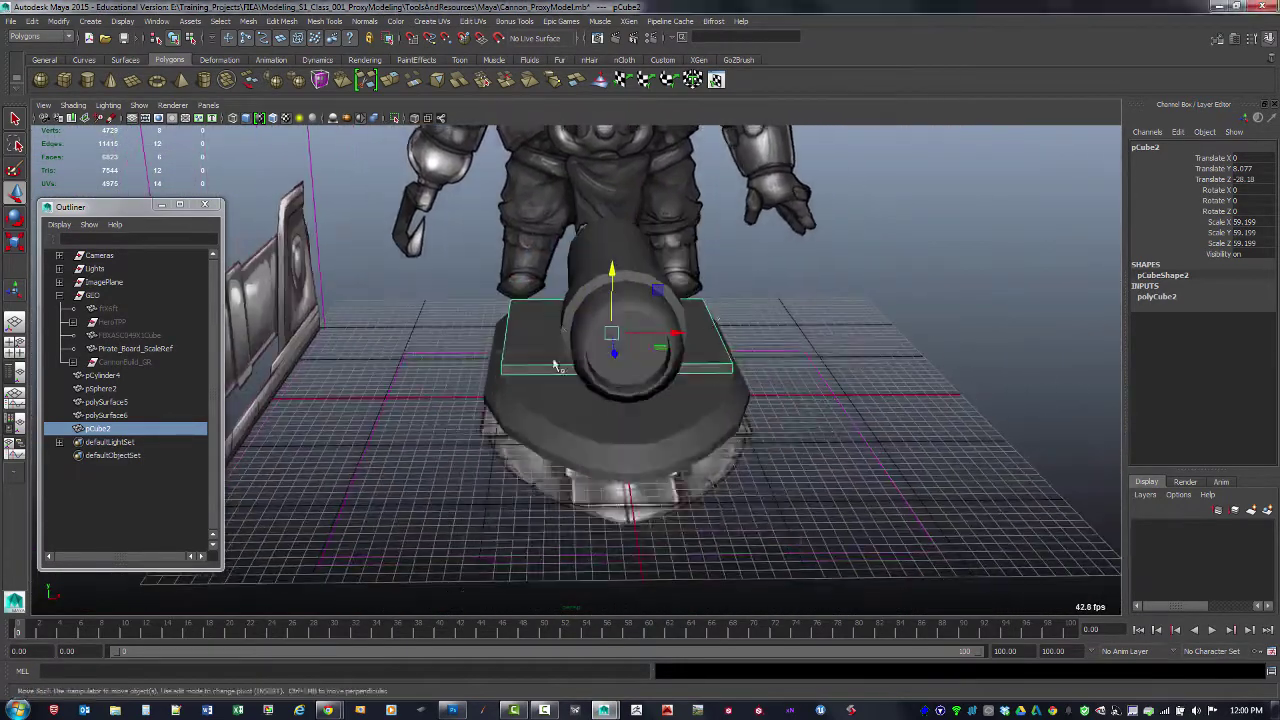
pyautogui.press('space')
pyautogui.press('space')
pyautogui.keyDown('alt'); pyautogui.moveTo(440, 303); pyautogui.dragTo(543, 297, button='right'); pyautogui.keyUp('alt')
pyautogui.keyDown('alt'); pyautogui.moveTo(543, 297); pyautogui.dragTo(572, 313, button='middle'); pyautogui.keyUp('alt')
pyautogui.keyDown('alt'); pyautogui.moveTo(572, 313); pyautogui.dragTo(688, 305, button='right'); pyautogui.keyUp('alt')
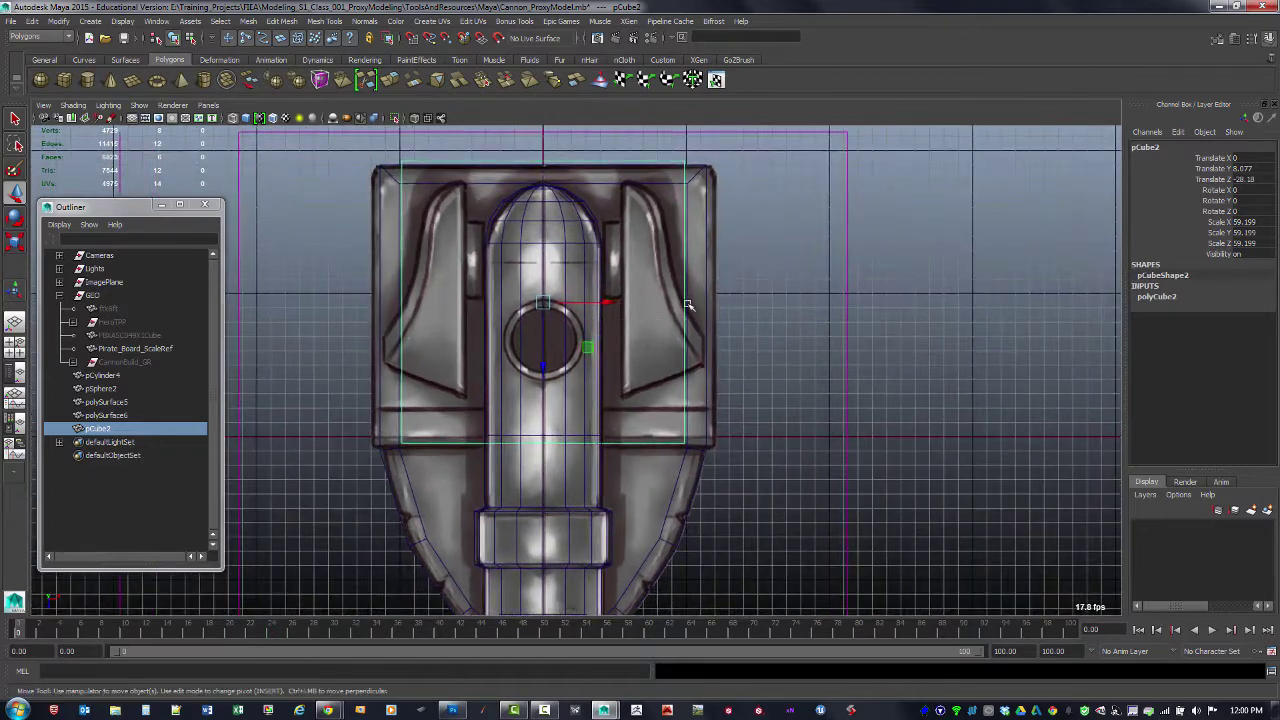
pyautogui.press('r')
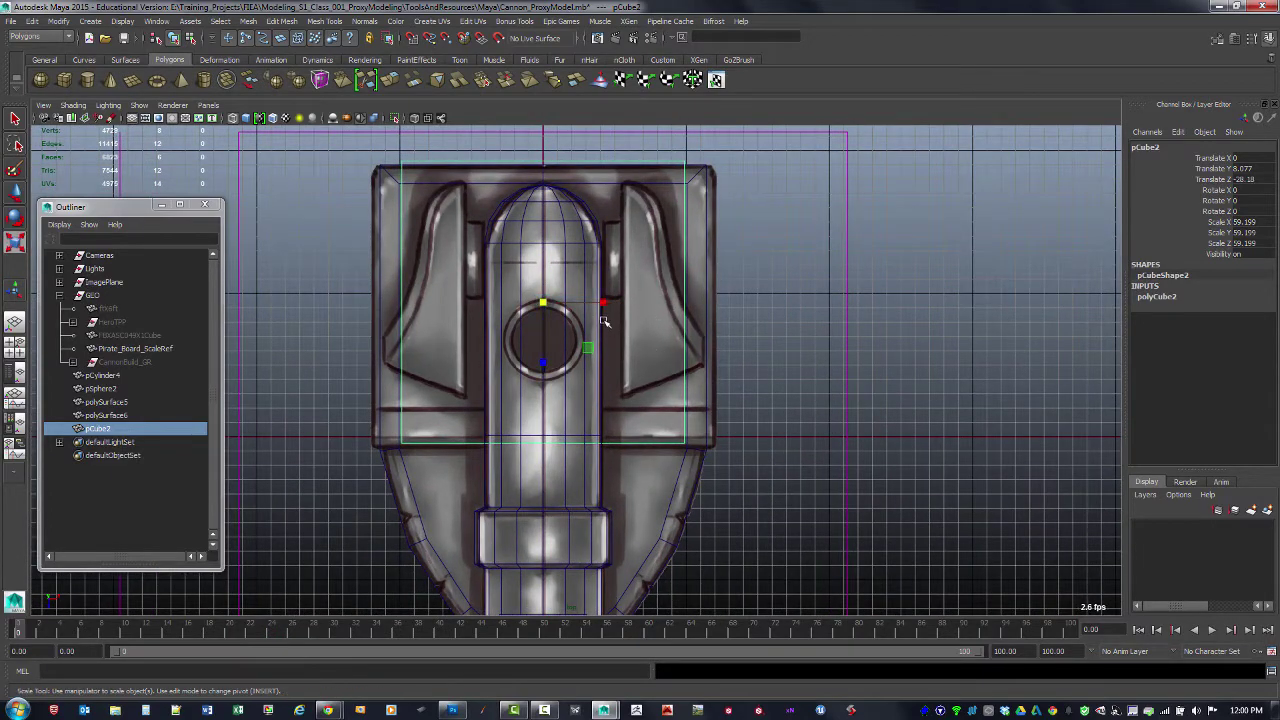
pyautogui.moveTo(603, 302); pyautogui.dragTo(612, 303)
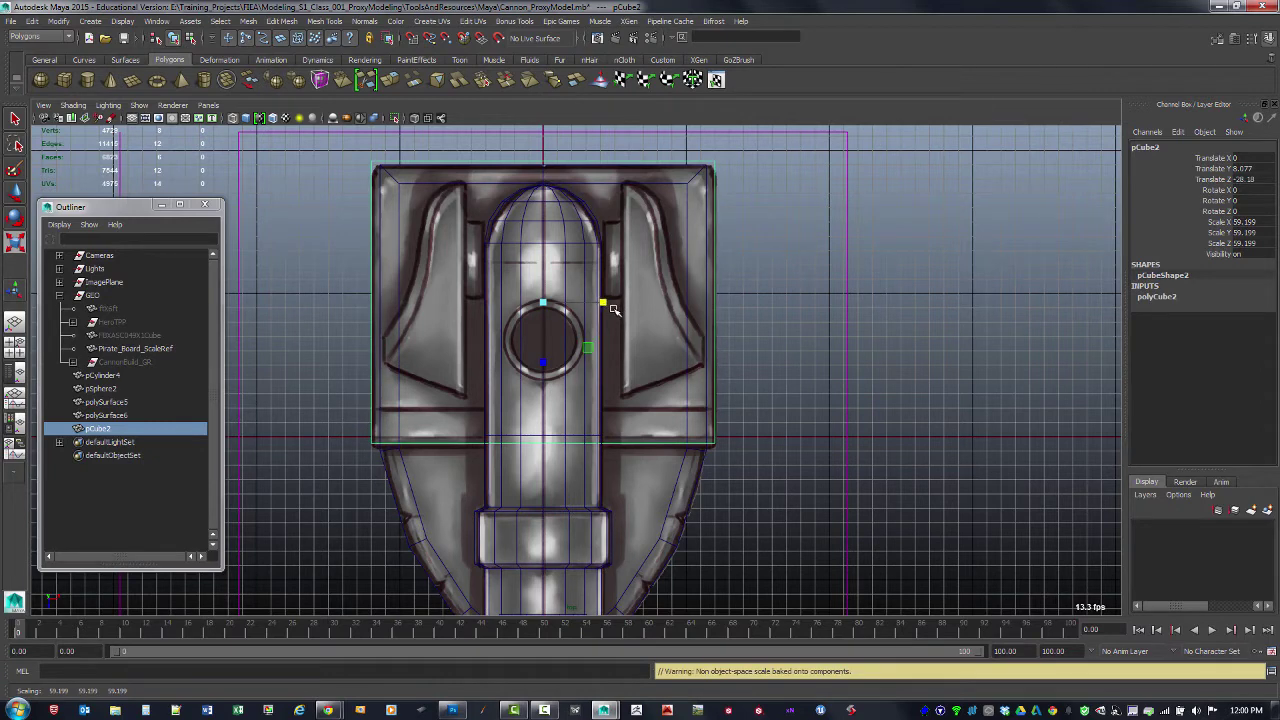
# Step: Select the slab's two upper front vertices in the side view and move them back along Z to match the reference's sloped front edge
pyautogui.press('space')
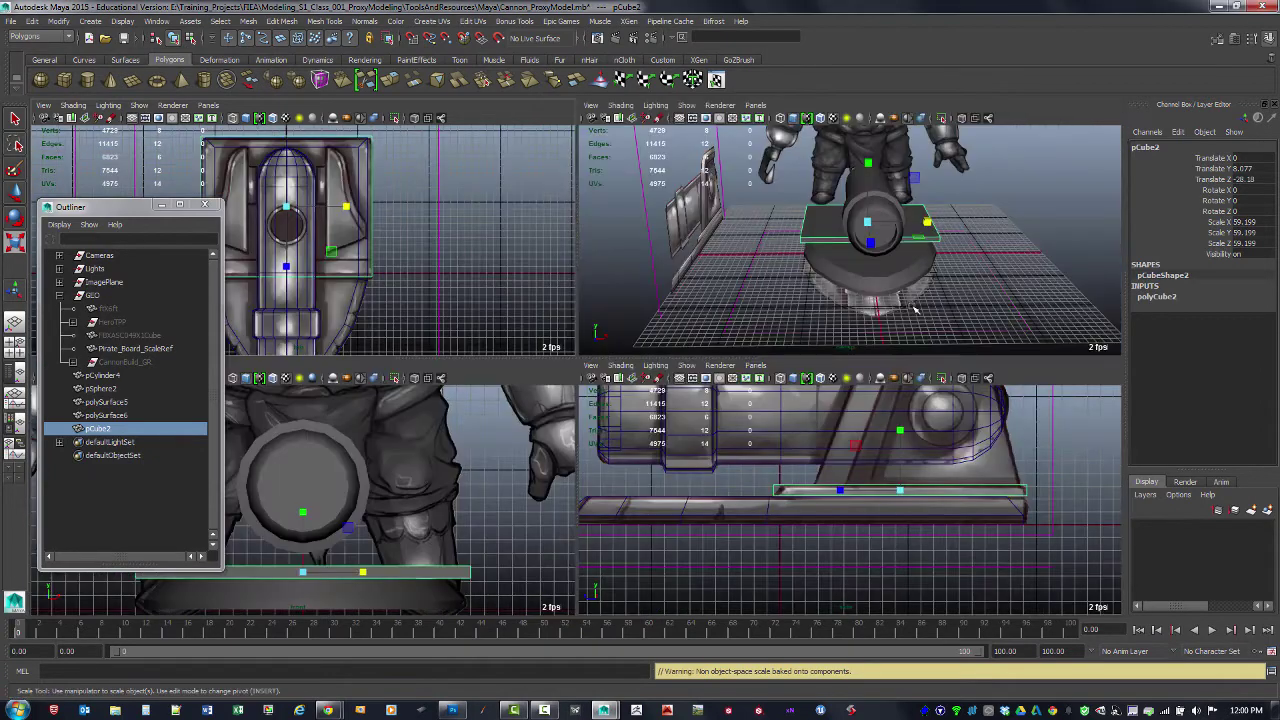
pyautogui.press('space')
pyautogui.keyDown('alt'); pyautogui.moveTo(640, 330); pyautogui.dragTo(432, 304); pyautogui.keyUp('alt')
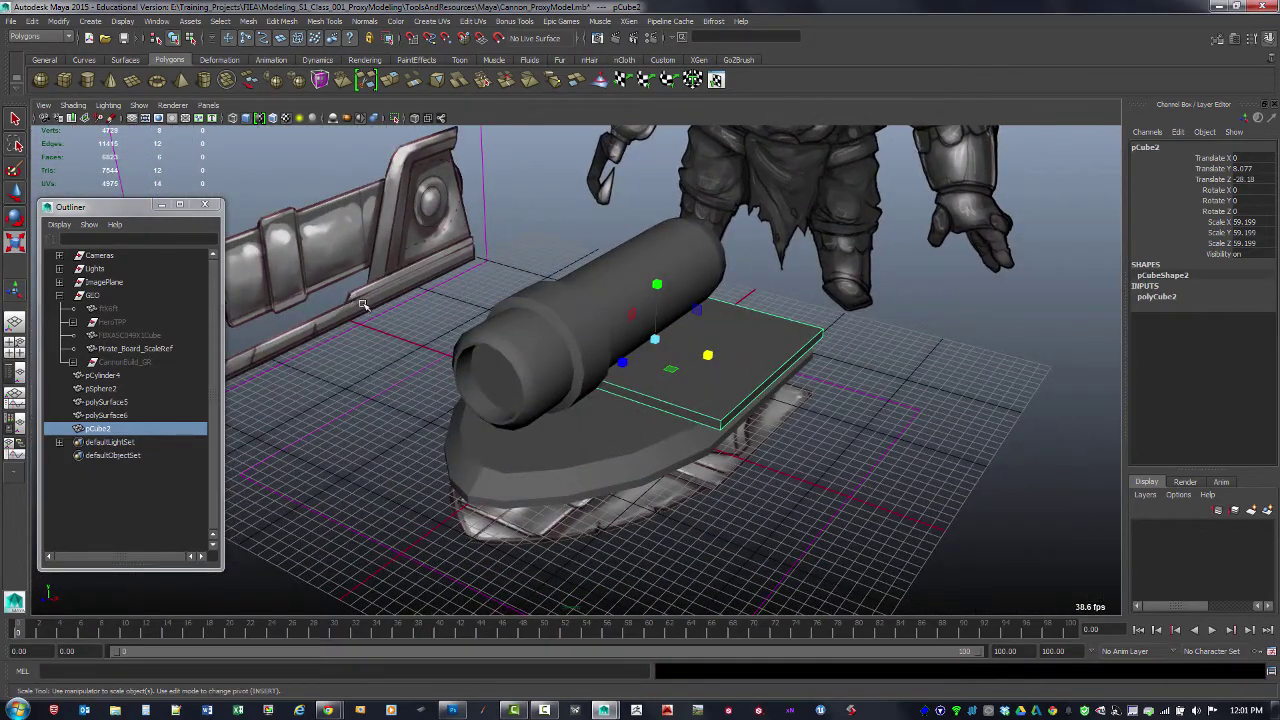
pyautogui.keyDown('alt'); pyautogui.moveTo(760, 440); pyautogui.dragTo(651, 436); pyautogui.keyUp('alt')
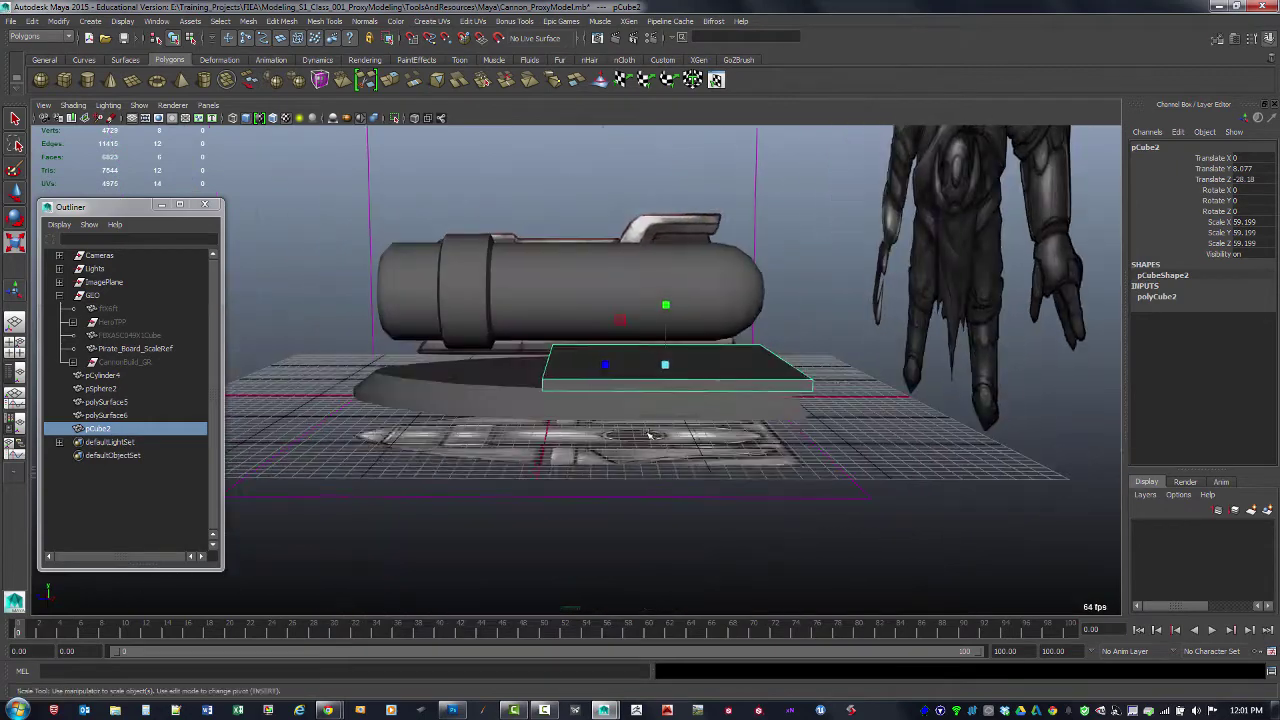
pyautogui.press('space')
pyautogui.press('space')
pyautogui.keyDown('alt'); pyautogui.moveTo(546, 371); pyautogui.dragTo(622, 406, button='right'); pyautogui.keyUp('alt')
pyautogui.press('F8')
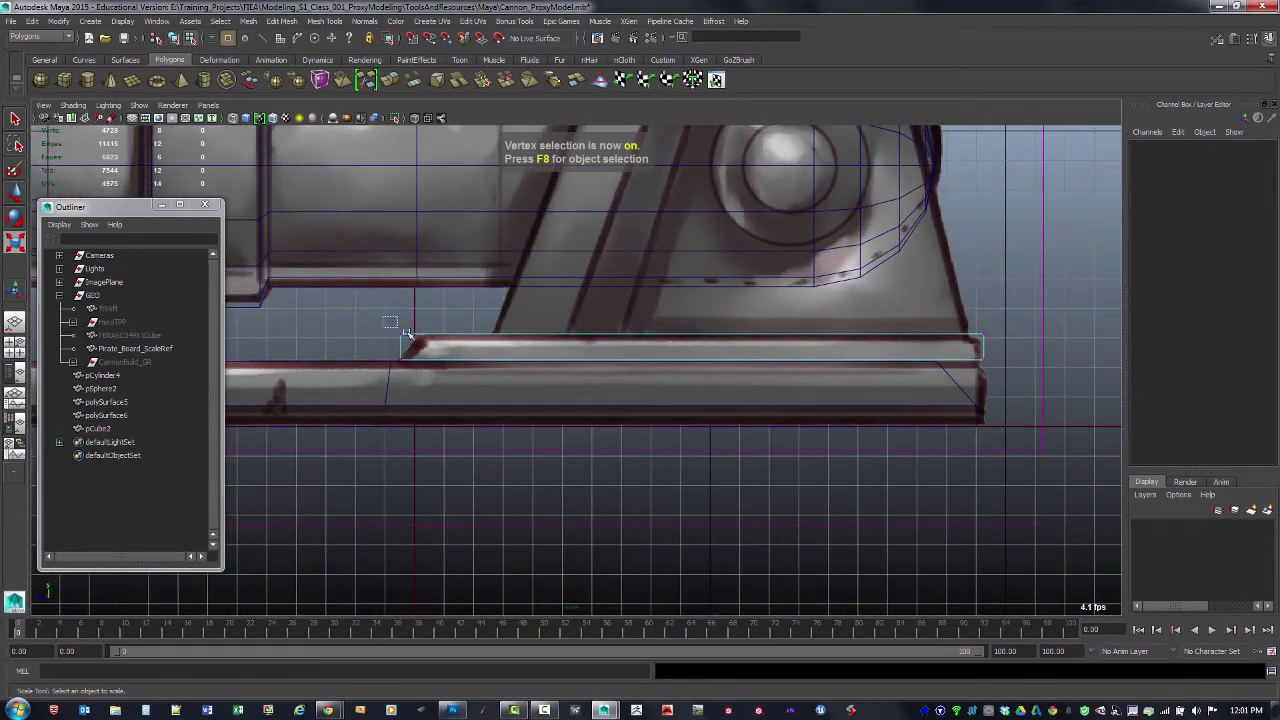
pyautogui.moveTo(383, 317); pyautogui.dragTo(425, 348)
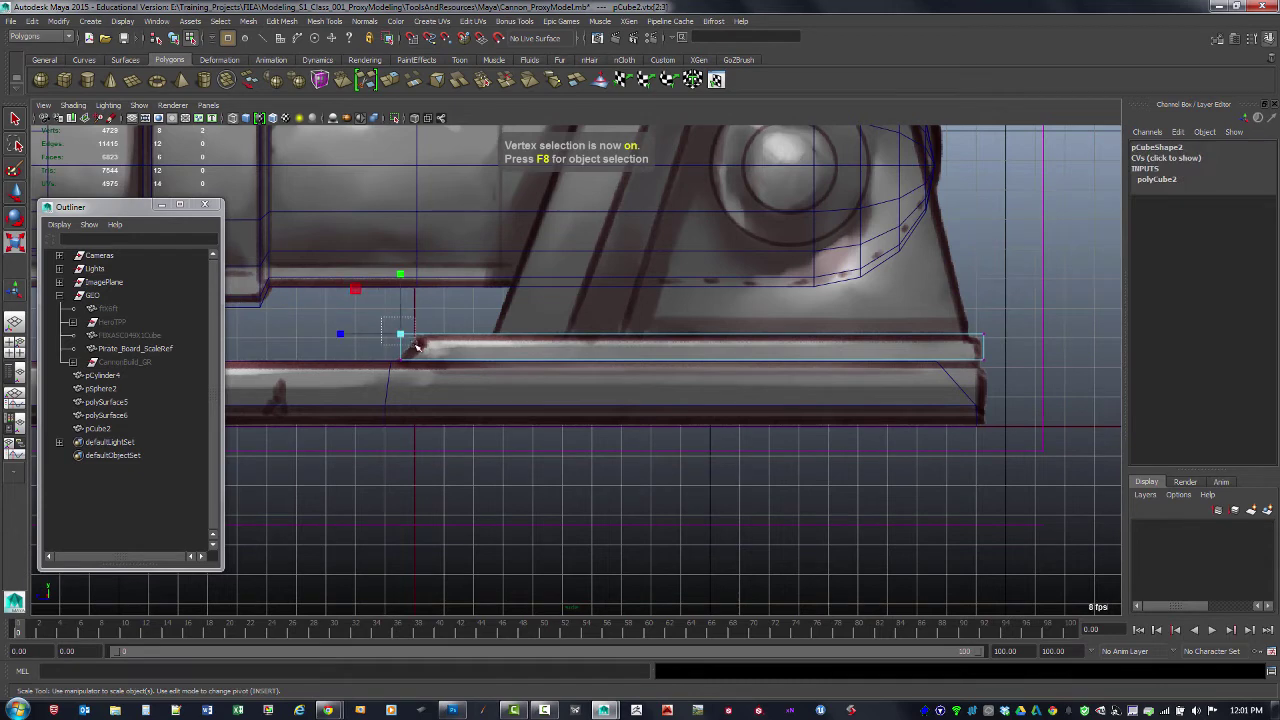
pyautogui.press('w')
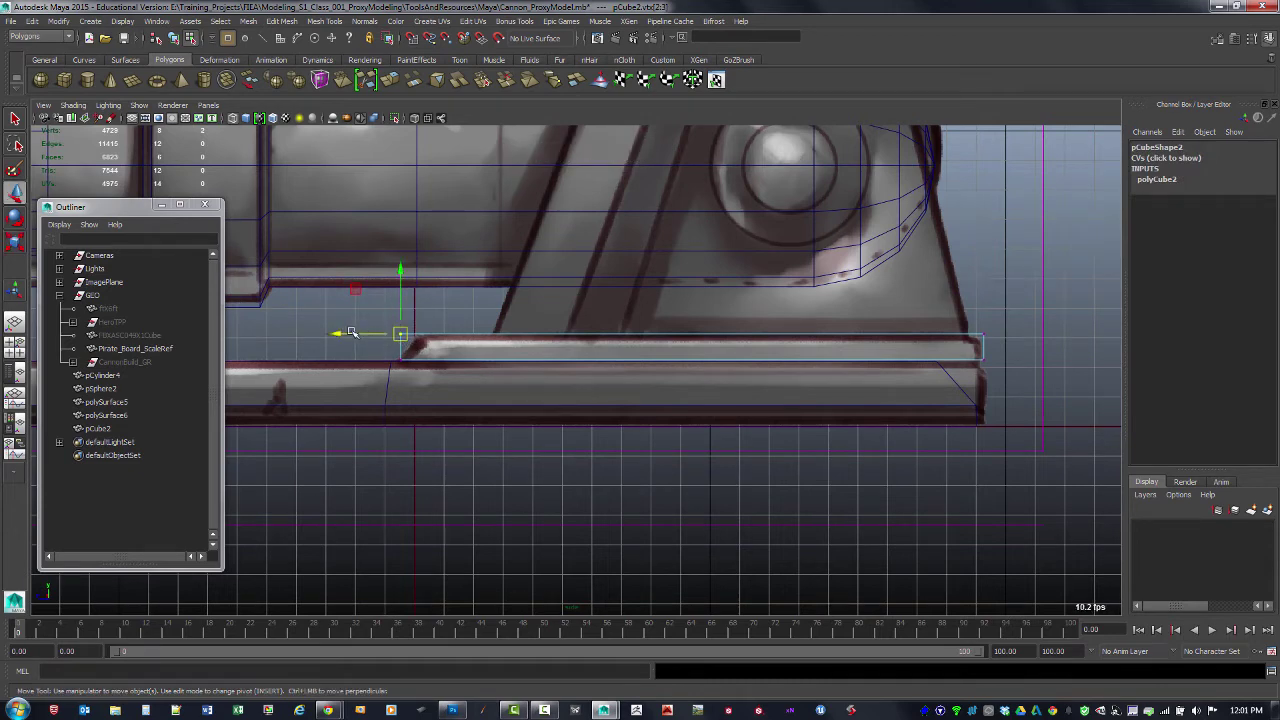
pyautogui.moveTo(355, 335); pyautogui.dragTo(376, 337)
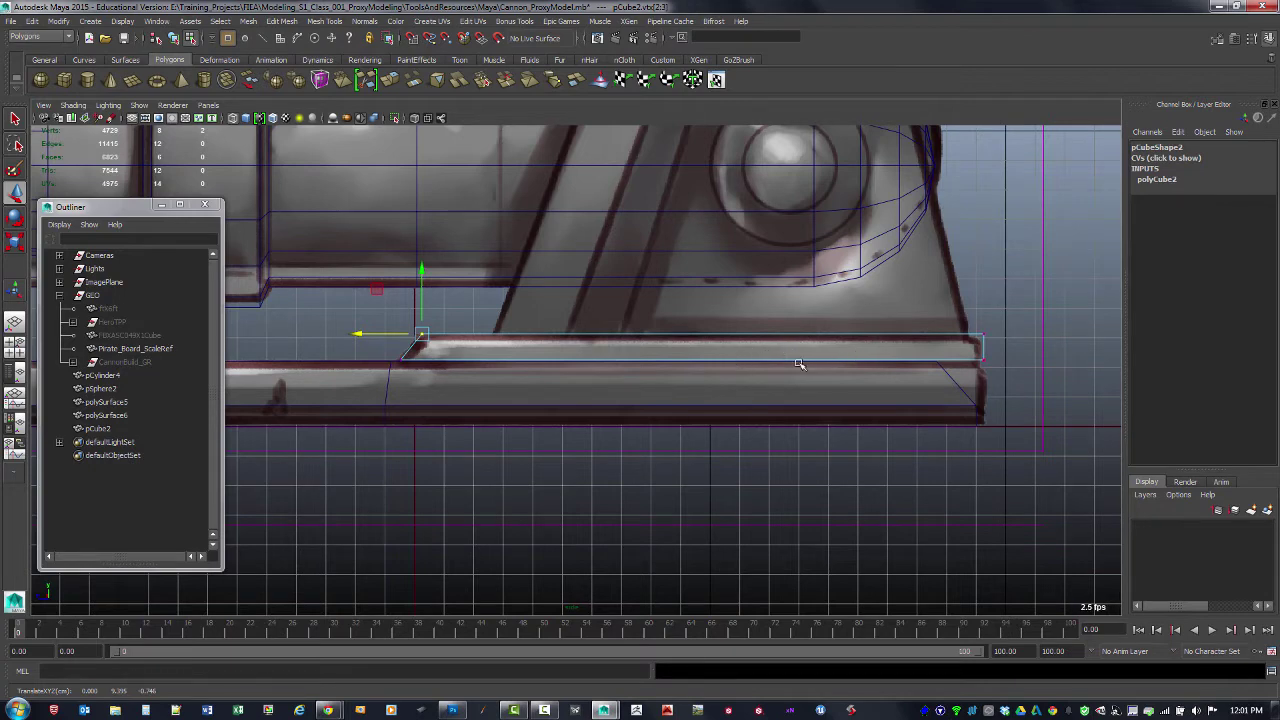
# Step: Select the slab's top face, scale it slightly inward along X to taper the sides, and deselect it
pyautogui.press('space')
pyautogui.press('space')
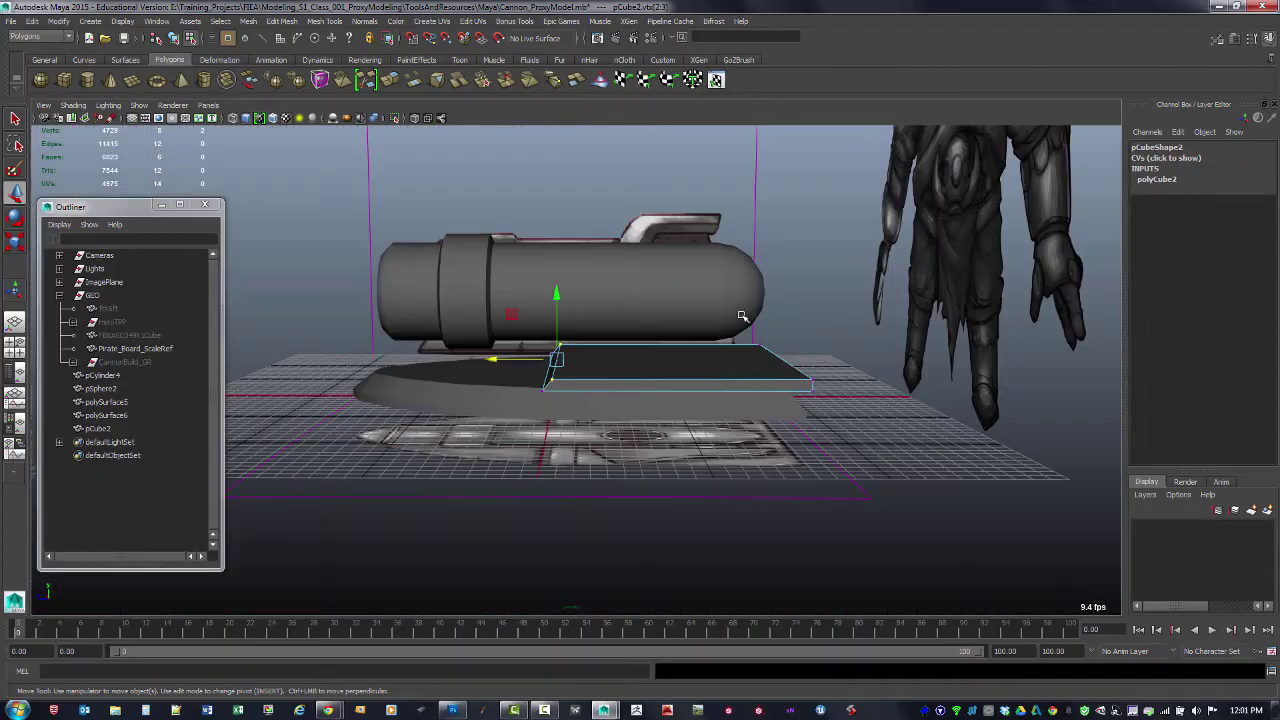
pyautogui.keyDown('alt'); pyautogui.moveTo(742, 316); pyautogui.dragTo(709, 409); pyautogui.keyUp('alt')
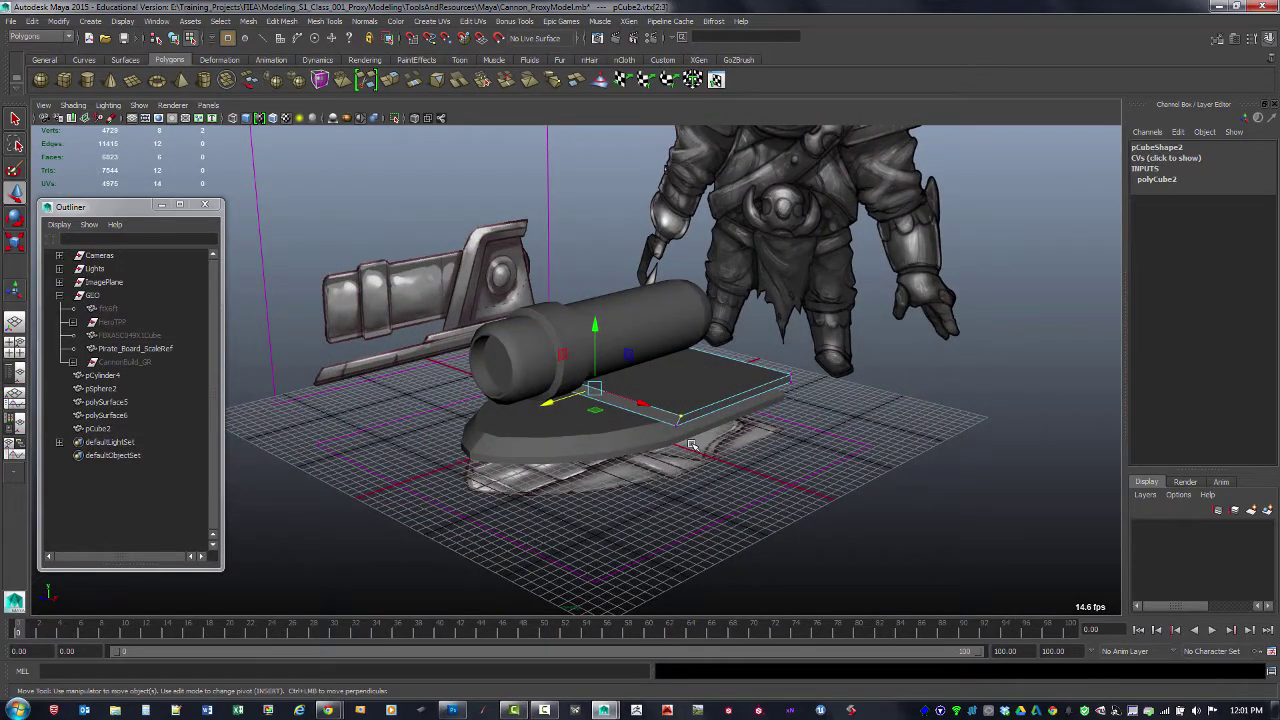
pyautogui.keyDown('alt'); pyautogui.moveTo(680, 421); pyautogui.dragTo(735, 412); pyautogui.keyUp('alt')
pyautogui.press('r')
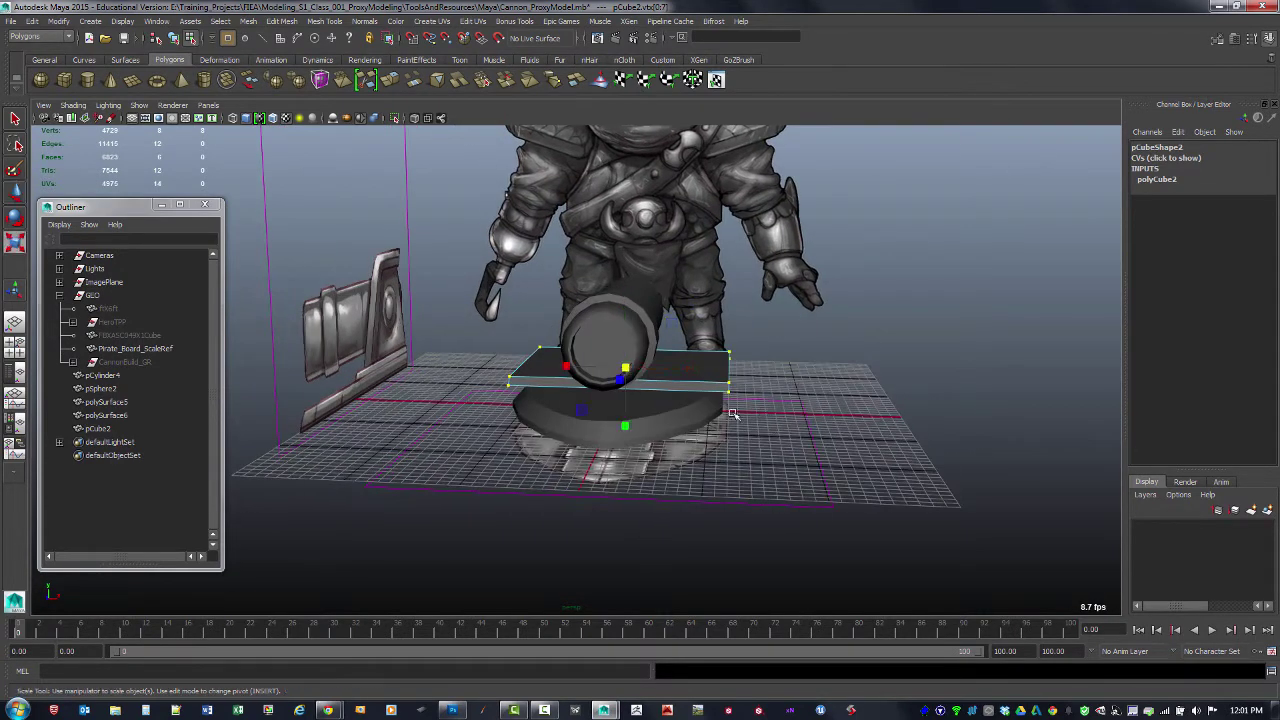
pyautogui.moveTo(567, 367); pyautogui.dragTo(717, 381)
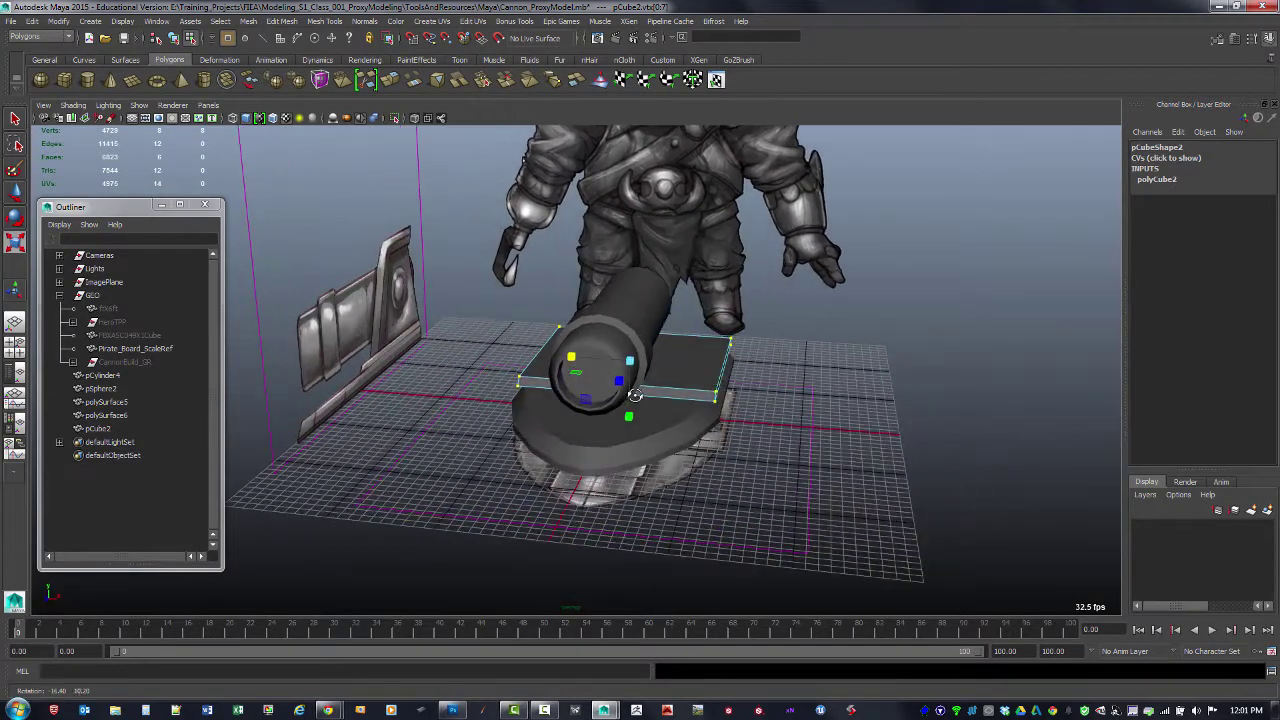
pyautogui.press('F11')
pyautogui.click(696, 372)
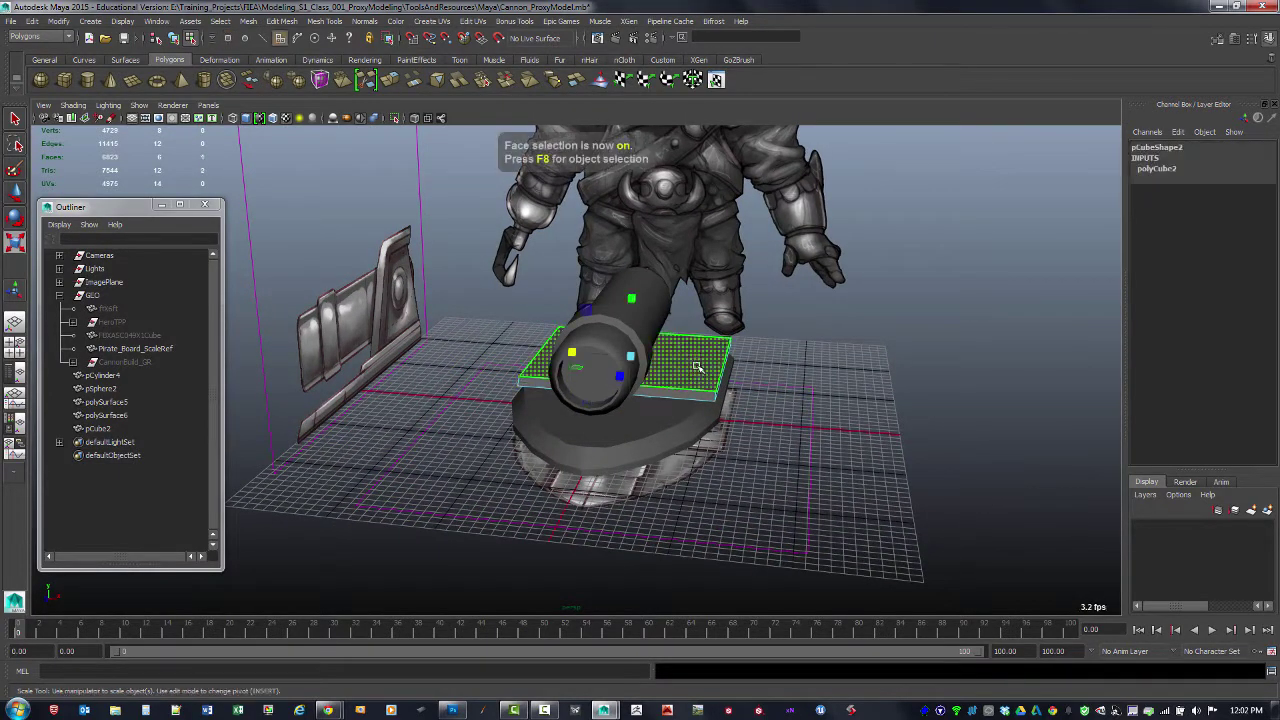
pyautogui.keyDown('alt'); pyautogui.moveTo(698, 373); pyautogui.dragTo(572, 360); pyautogui.keyUp('alt')
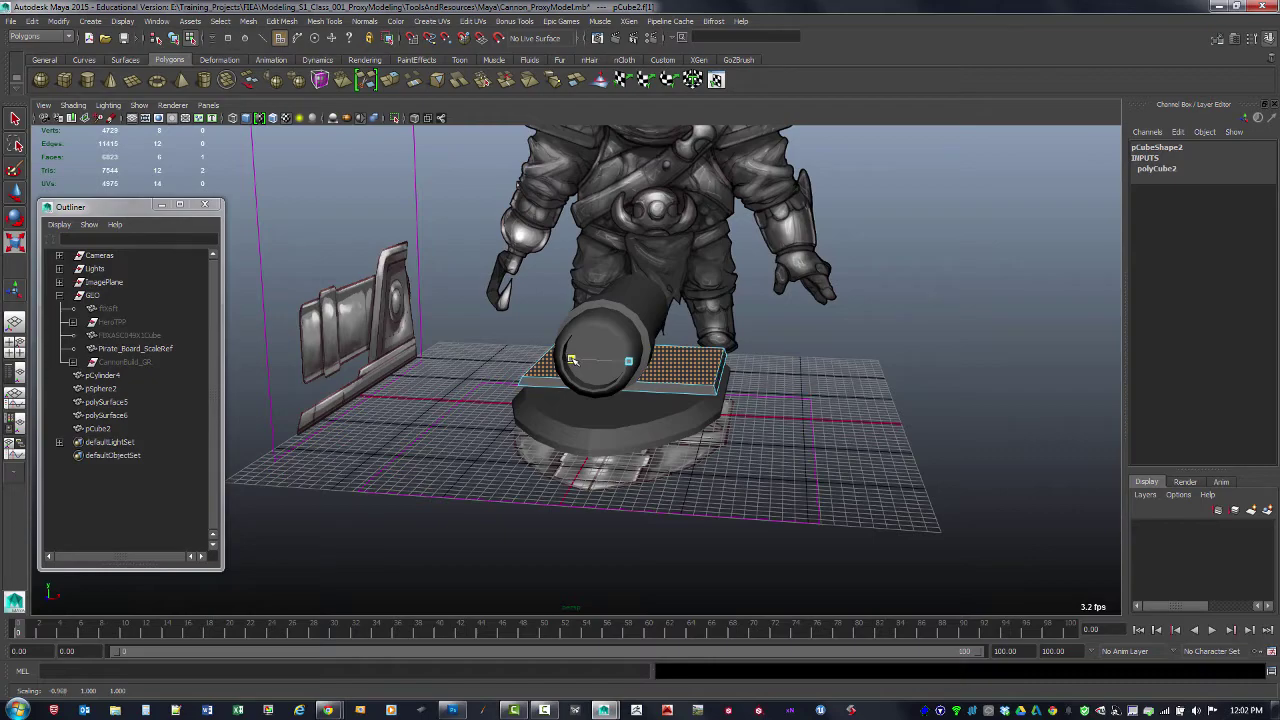
pyautogui.click(811, 378)
# Step: Select the base half's upper rear corner vertex in the side view and point-snap it along Z to the lower rear vertex, making the back vertical
pyautogui.keyDown('alt'); pyautogui.moveTo(811, 378); pyautogui.dragTo(405, 262); pyautogui.keyUp('alt')
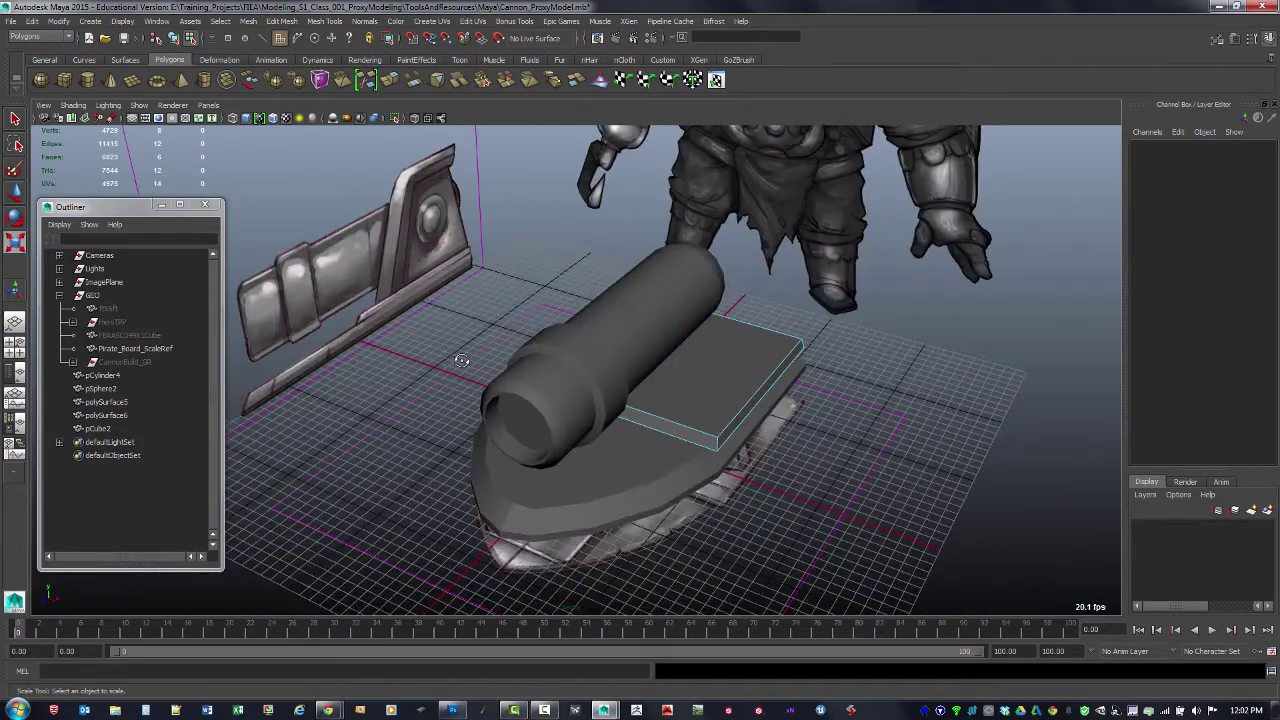
pyautogui.keyDown('alt'); pyautogui.moveTo(458, 356); pyautogui.dragTo(422, 343); pyautogui.keyUp('alt')
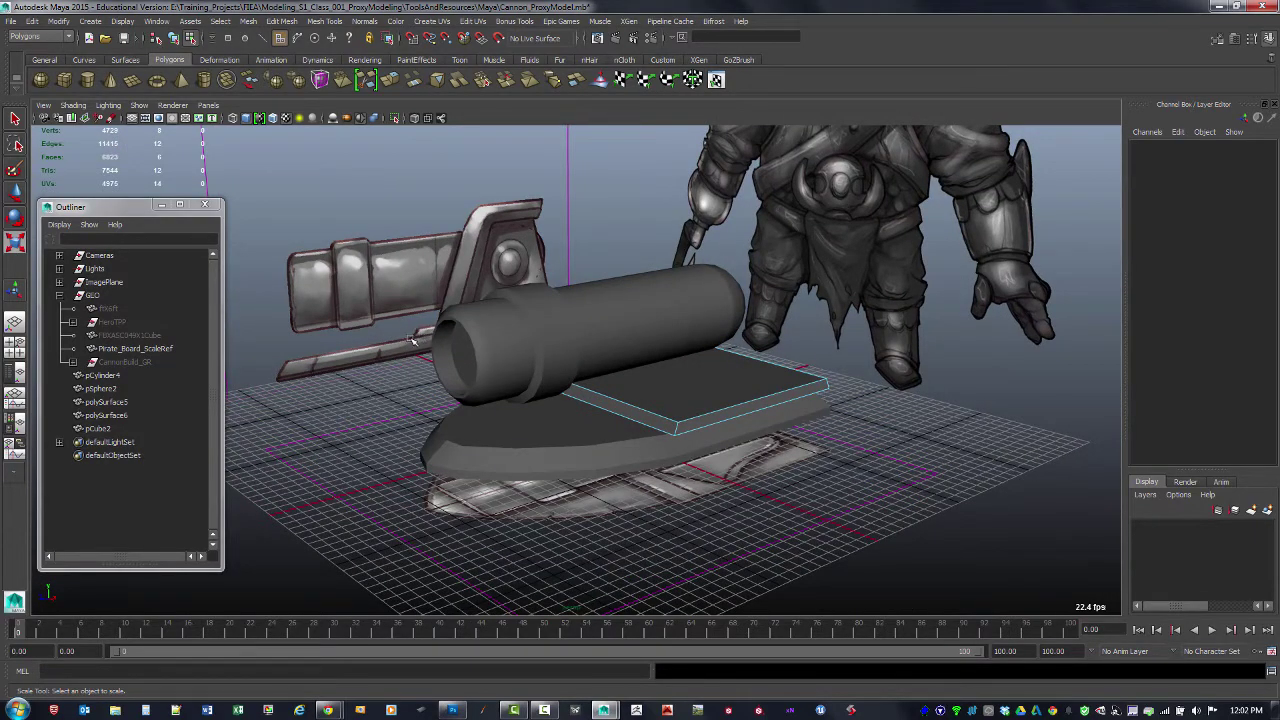
pyautogui.keyDown('alt'); pyautogui.moveTo(413, 342); pyautogui.dragTo(575, 393); pyautogui.keyUp('alt')
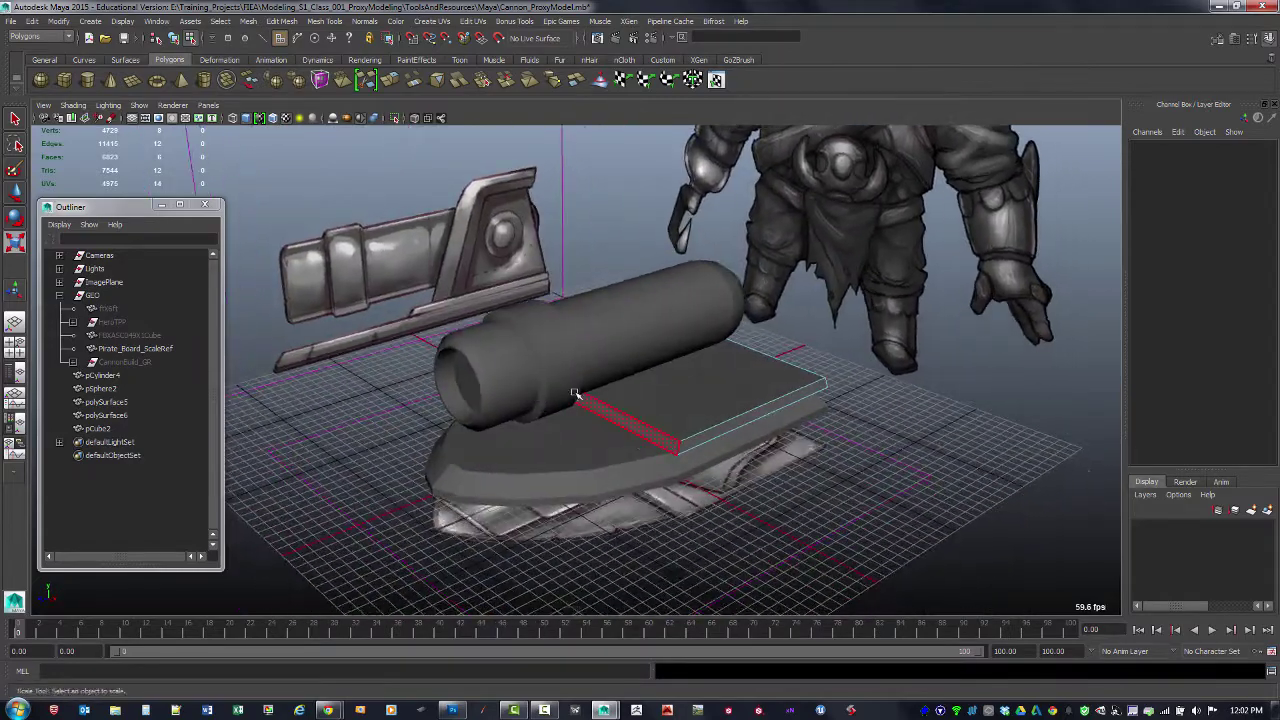
pyautogui.keyDown('alt'); pyautogui.moveTo(677, 402); pyautogui.dragTo(729, 430); pyautogui.keyUp('alt')
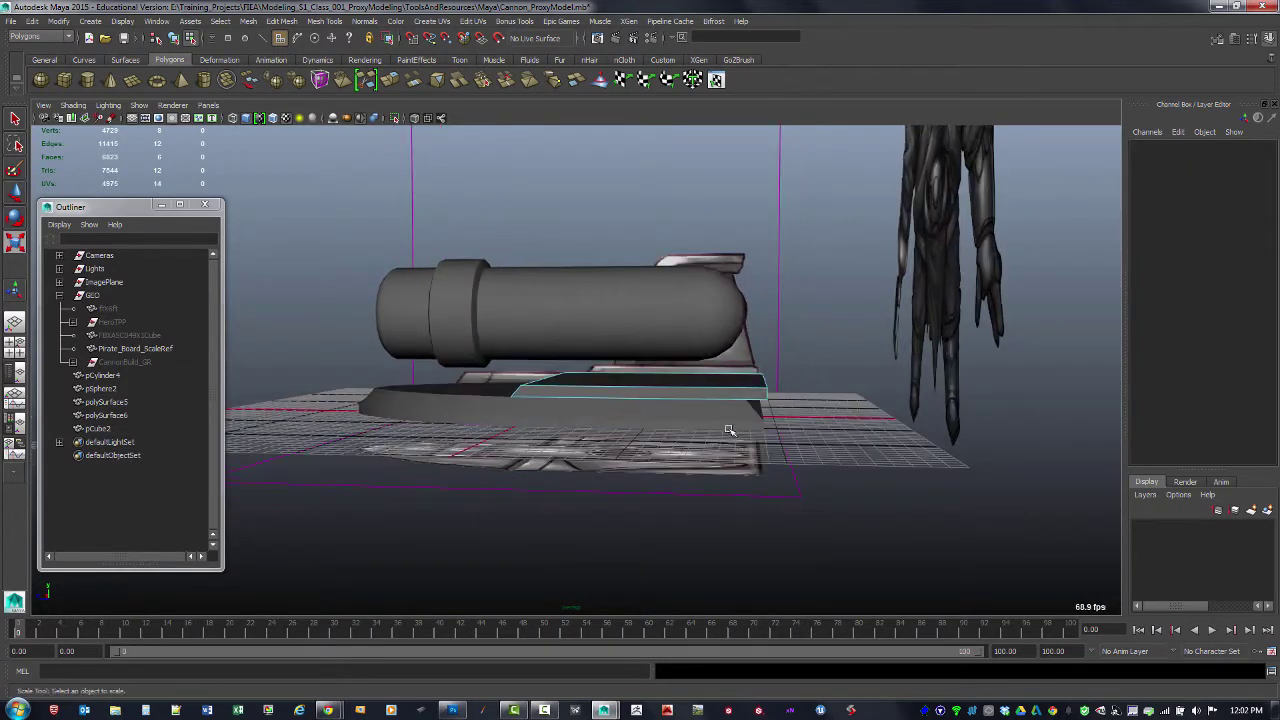
pyautogui.click(437, 402)
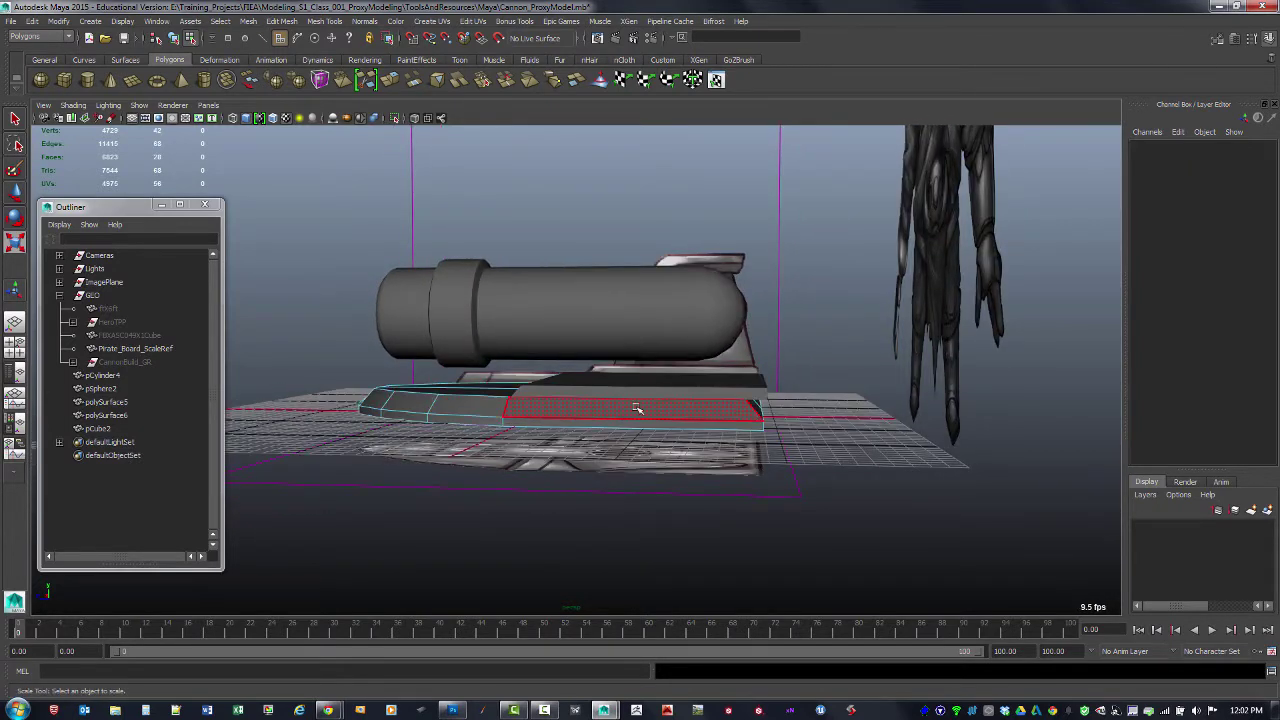
pyautogui.keyDown('alt'); pyautogui.moveTo(565, 418); pyautogui.dragTo(714, 410); pyautogui.keyUp('alt')
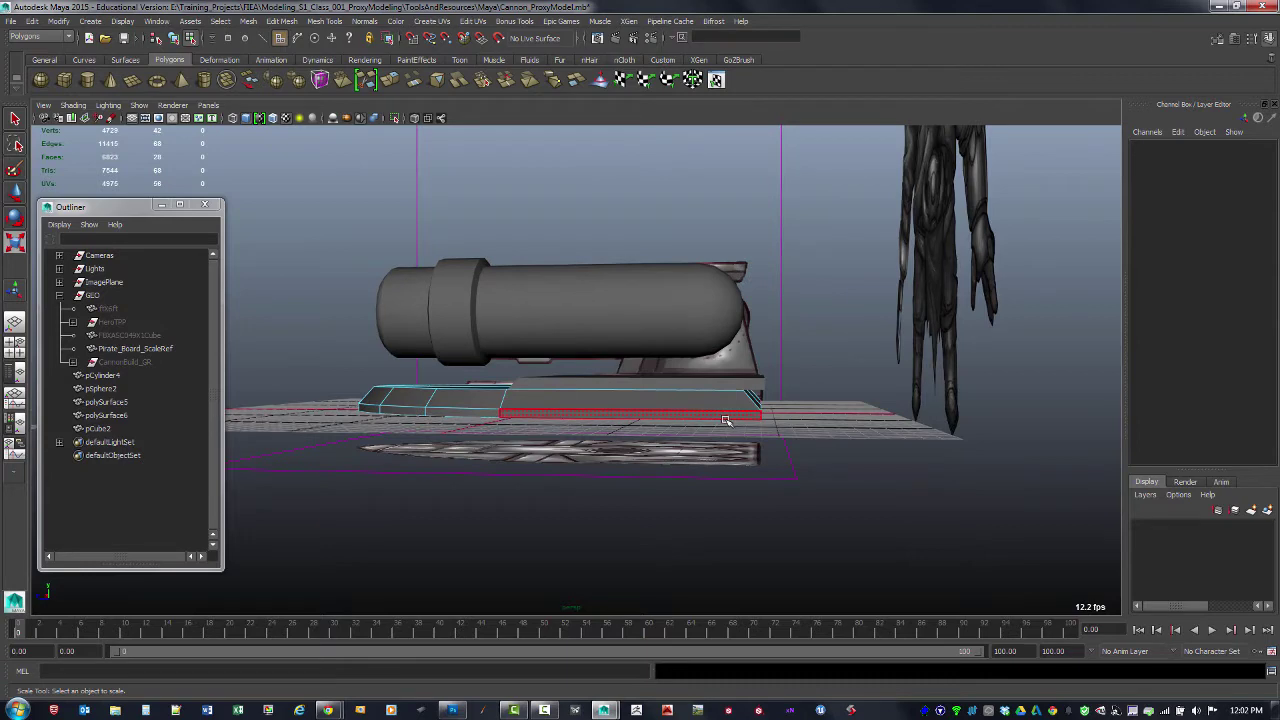
pyautogui.press('space')
pyautogui.press('space')
pyautogui.scroll(1, 709, 454)
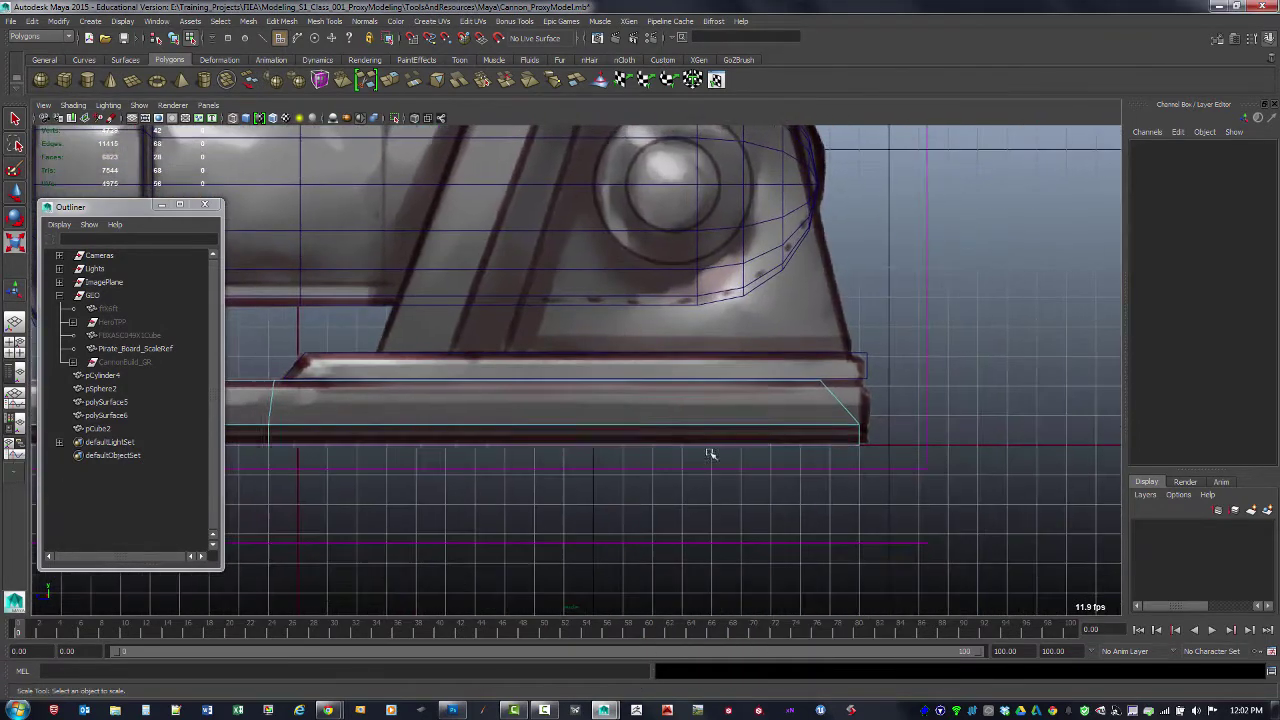
pyautogui.click(832, 411)
pyautogui.press('F9')
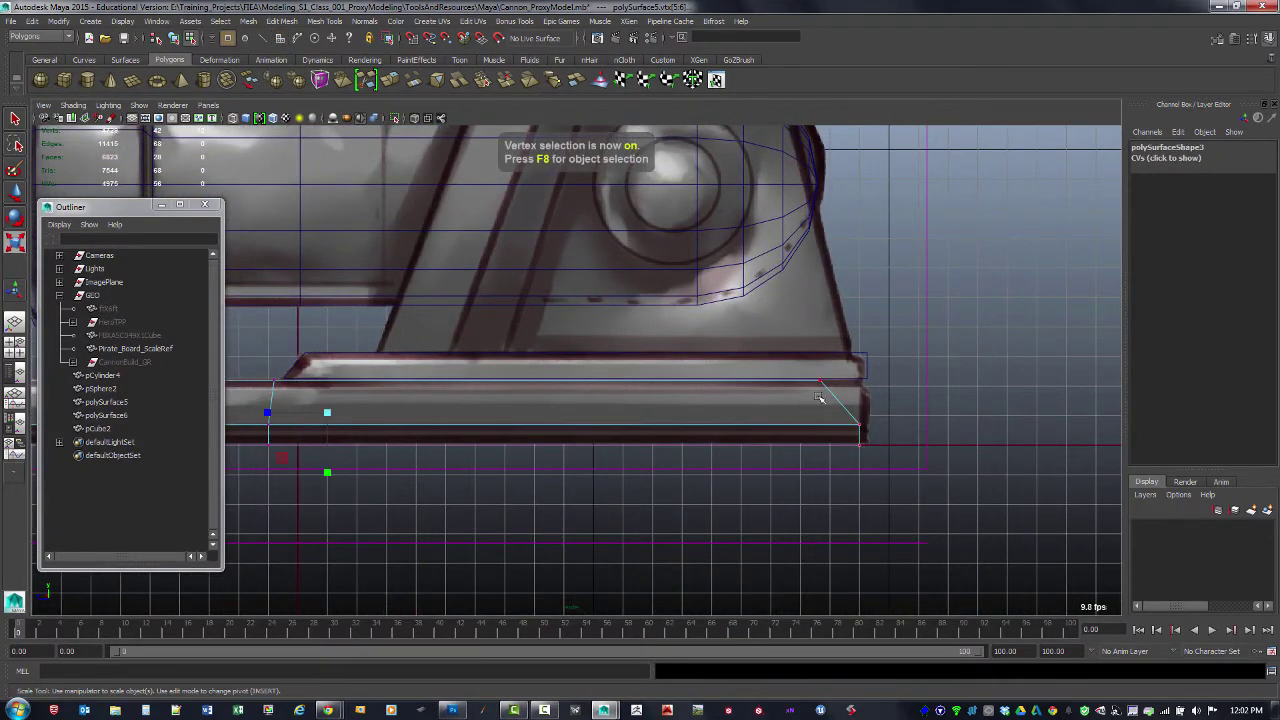
pyautogui.moveTo(827, 388); pyautogui.dragTo(841, 397)
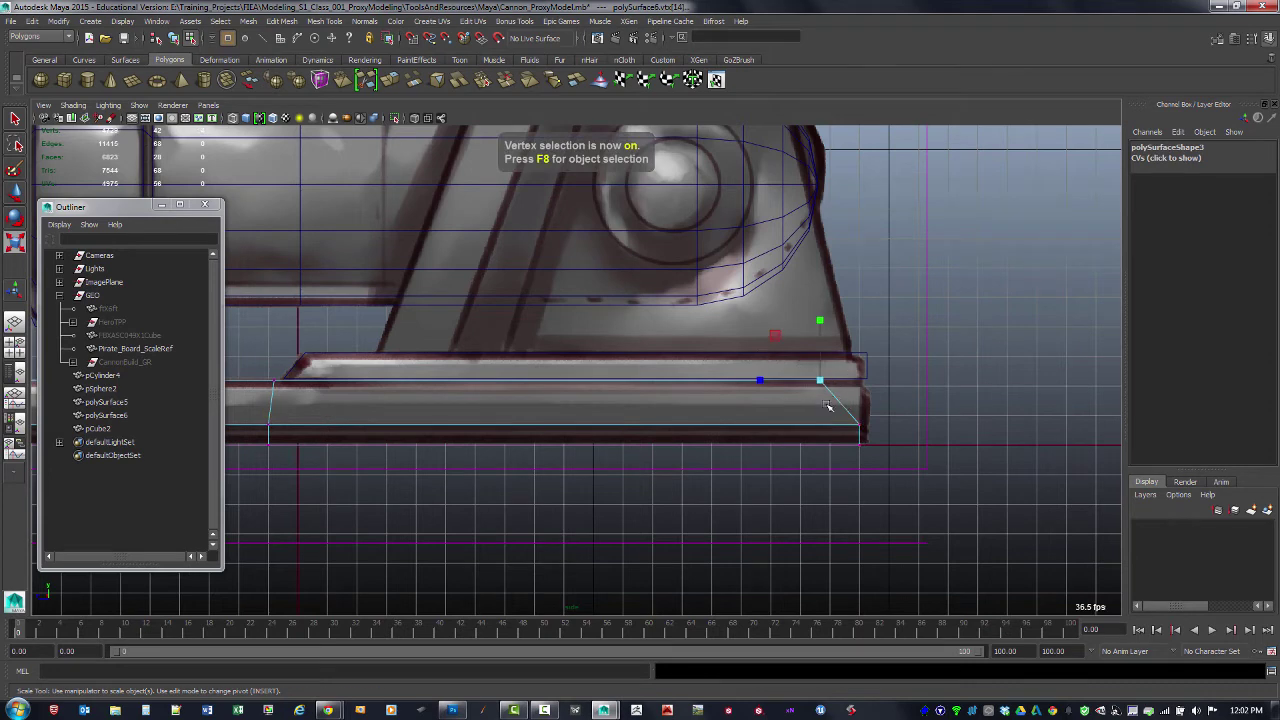
pyautogui.press('w')
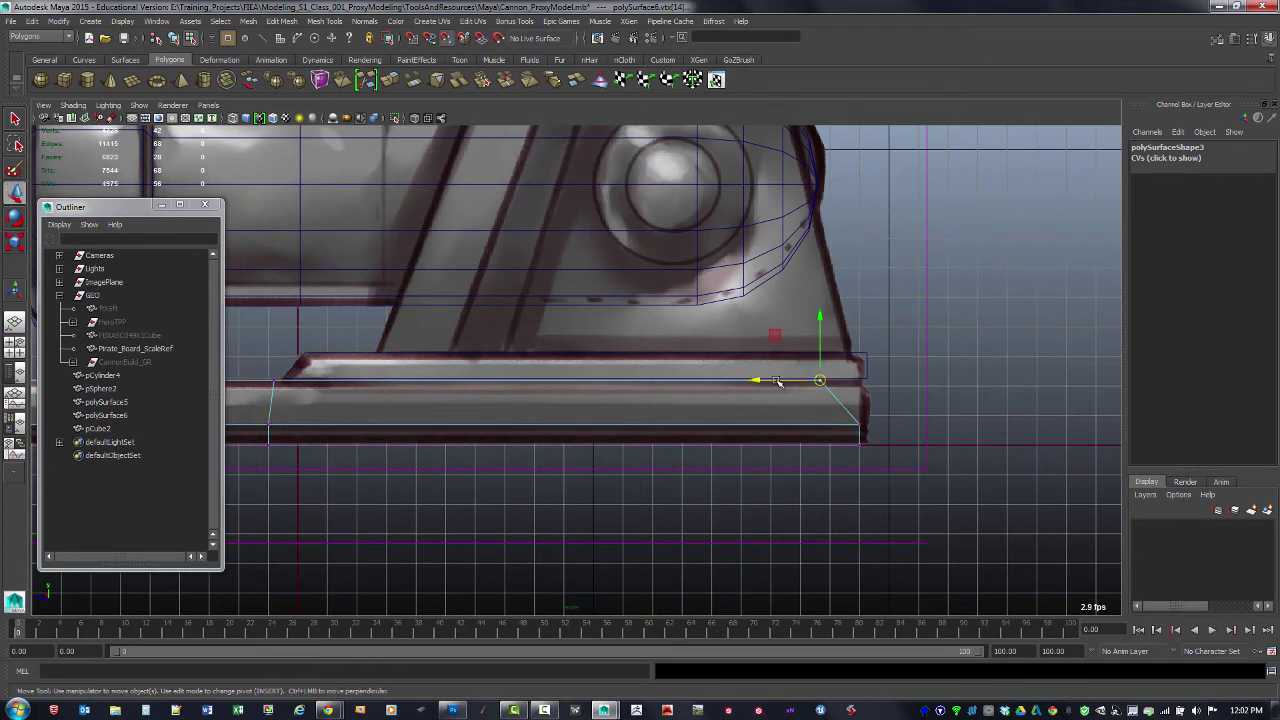
pyautogui.moveTo(778, 382); pyautogui.dragTo(859, 426)
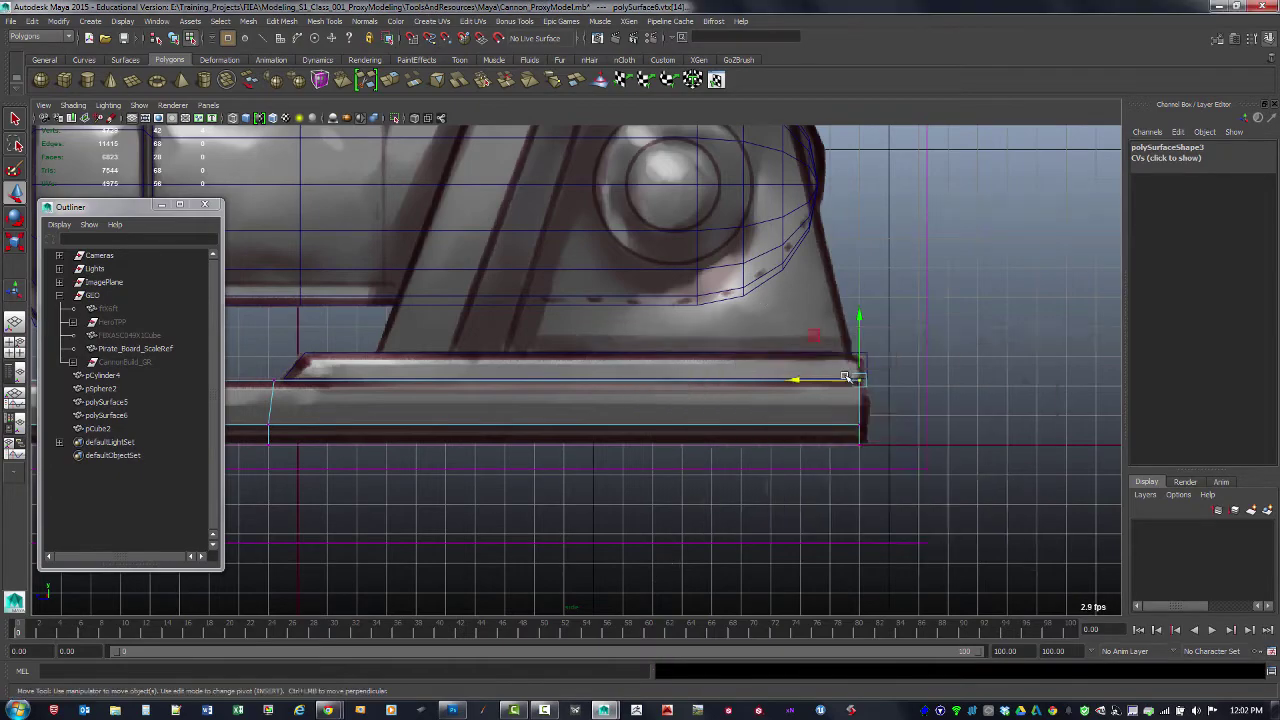
# Step: Return the two base halves to object mode in the perspective view and clear the selection
pyautogui.press('space')
pyautogui.press('space')
pyautogui.keyDown('alt'); pyautogui.moveTo(829, 354); pyautogui.dragTo(826, 451); pyautogui.keyUp('alt')
pyautogui.press('F8')
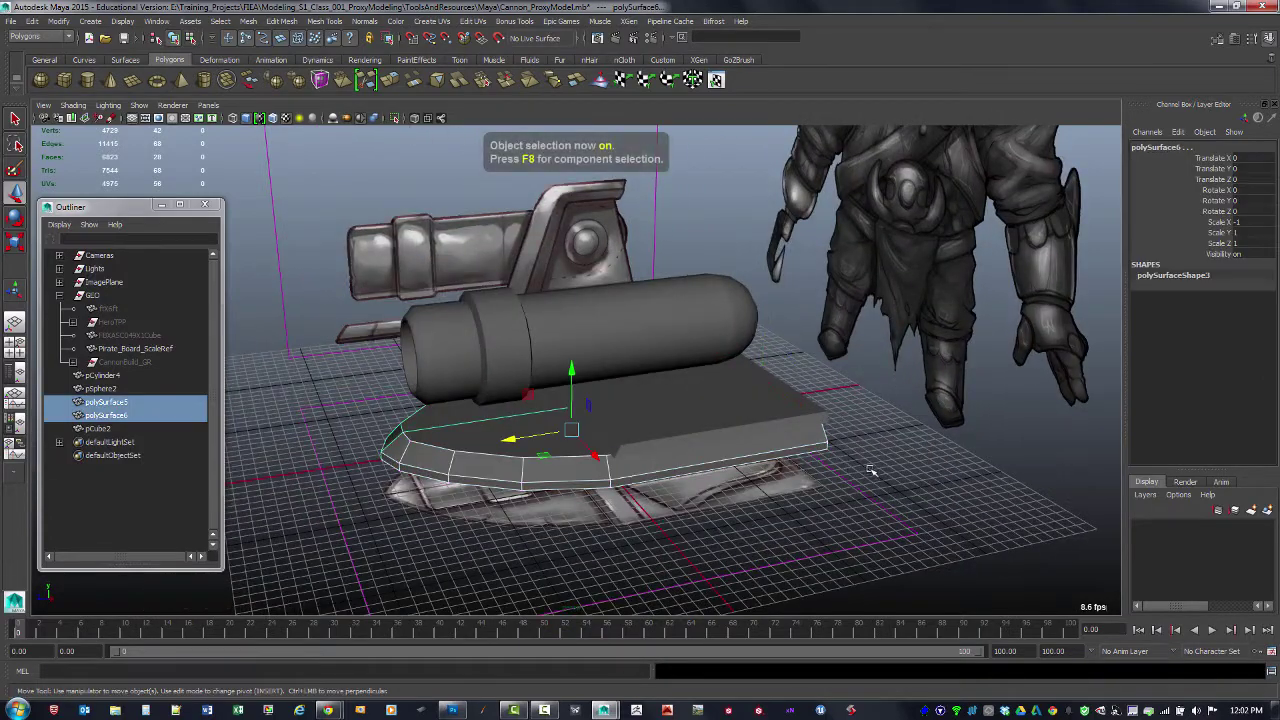
pyautogui.click(871, 469)
# Step: Examine the support bracket's shape in the side and top references against the cannon model from several angles
pyautogui.keyDown('alt'); pyautogui.moveTo(700, 462); pyautogui.dragTo(665, 432); pyautogui.keyUp('alt')
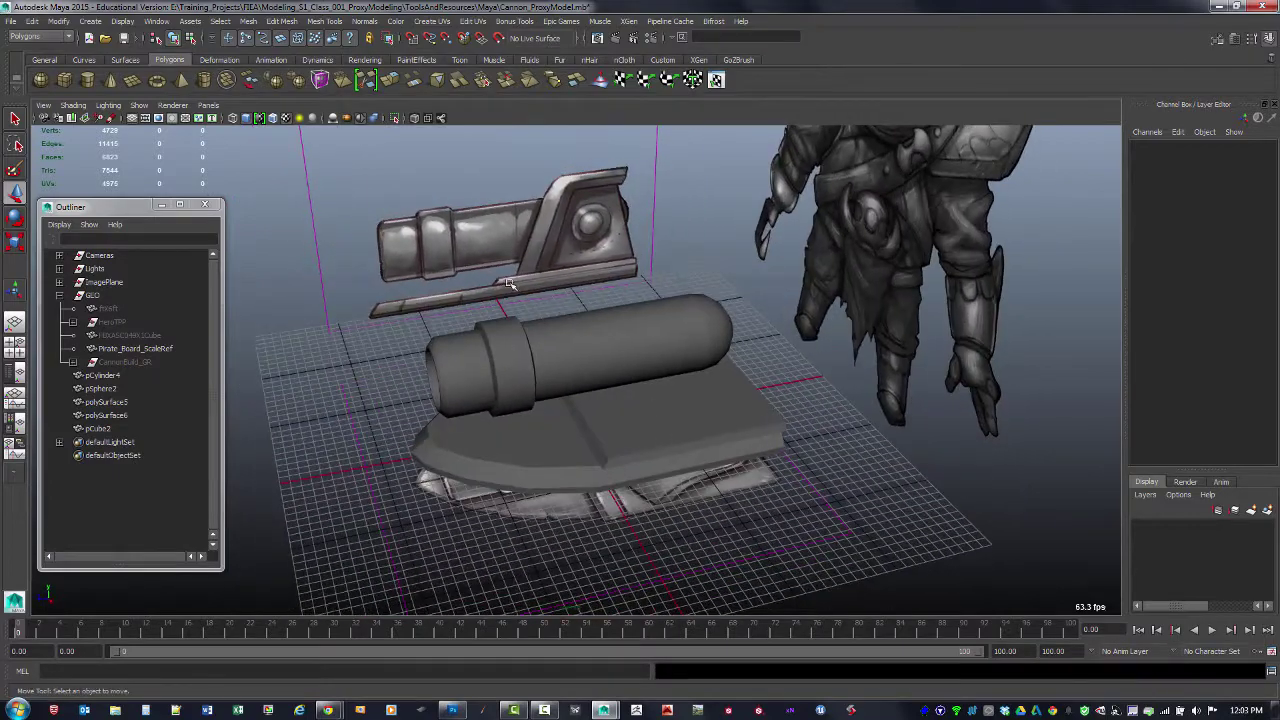
pyautogui.keyDown('alt'); pyautogui.moveTo(533, 429); pyautogui.dragTo(396, 334); pyautogui.keyUp('alt')
pyautogui.keyDown('alt'); pyautogui.moveTo(745, 450); pyautogui.dragTo(598, 440); pyautogui.keyUp('alt')
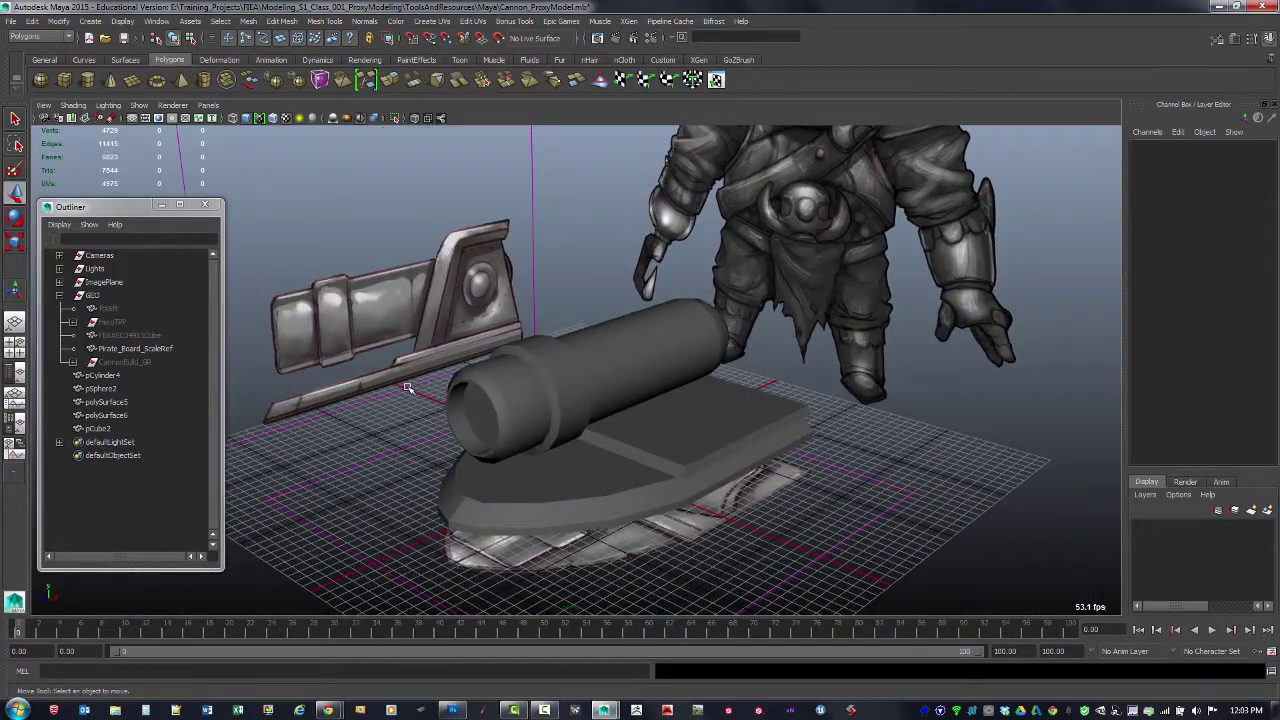
pyautogui.moveTo(618, 444)
pyautogui.keyDown('alt'); pyautogui.mouseDown()
pyautogui.moveTo(691, 449)
pyautogui.moveTo(620, 451)
pyautogui.mouseUp(); pyautogui.keyUp('alt')
pyautogui.moveTo(720, 441)
pyautogui.keyDown('alt'); pyautogui.mouseDown()
pyautogui.moveTo(680, 451)
pyautogui.moveTo(757, 463)
pyautogui.moveTo(668, 465)
pyautogui.moveTo(777, 443)
pyautogui.moveTo(629, 433)
pyautogui.moveTo(760, 445)
pyautogui.moveTo(723, 453)
pyautogui.moveTo(700, 440)
pyautogui.mouseUp(); pyautogui.keyUp('alt')
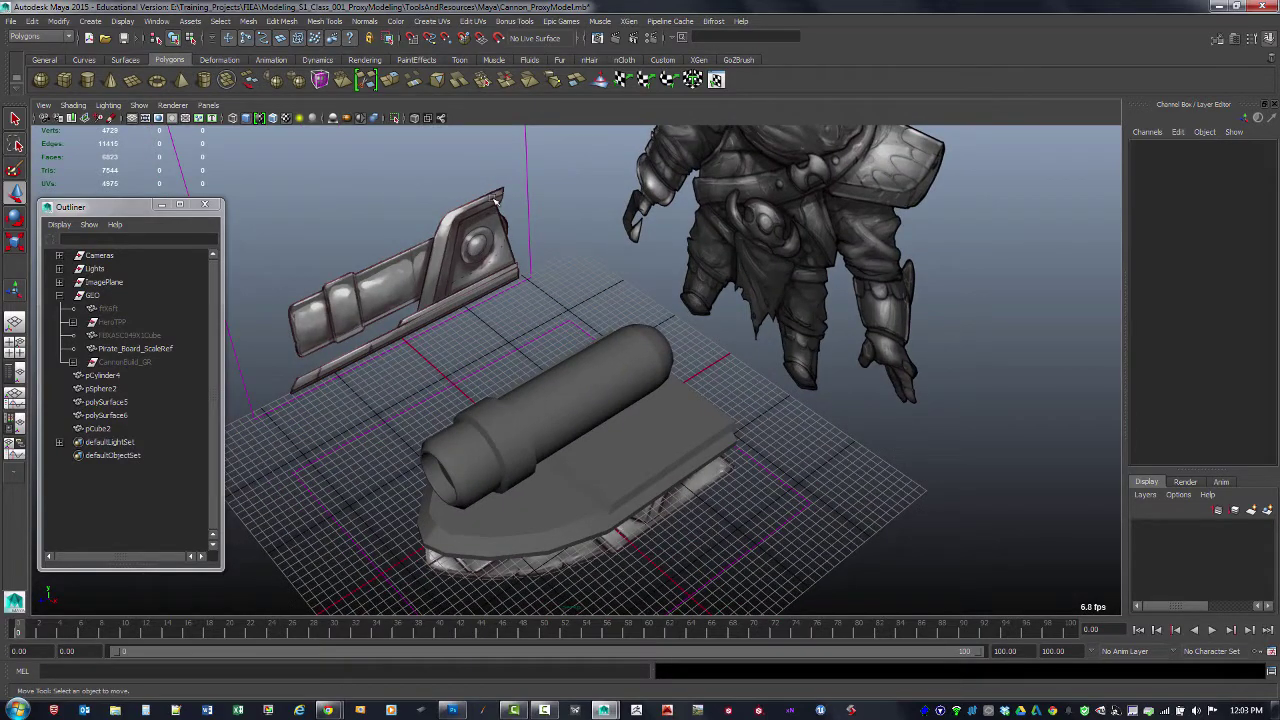
pyautogui.moveTo(520, 348)
pyautogui.keyDown('alt'); pyautogui.mouseDown()
pyautogui.moveTo(497, 357)
pyautogui.moveTo(536, 356)
pyautogui.mouseUp(); pyautogui.keyUp('alt')
pyautogui.press('space')
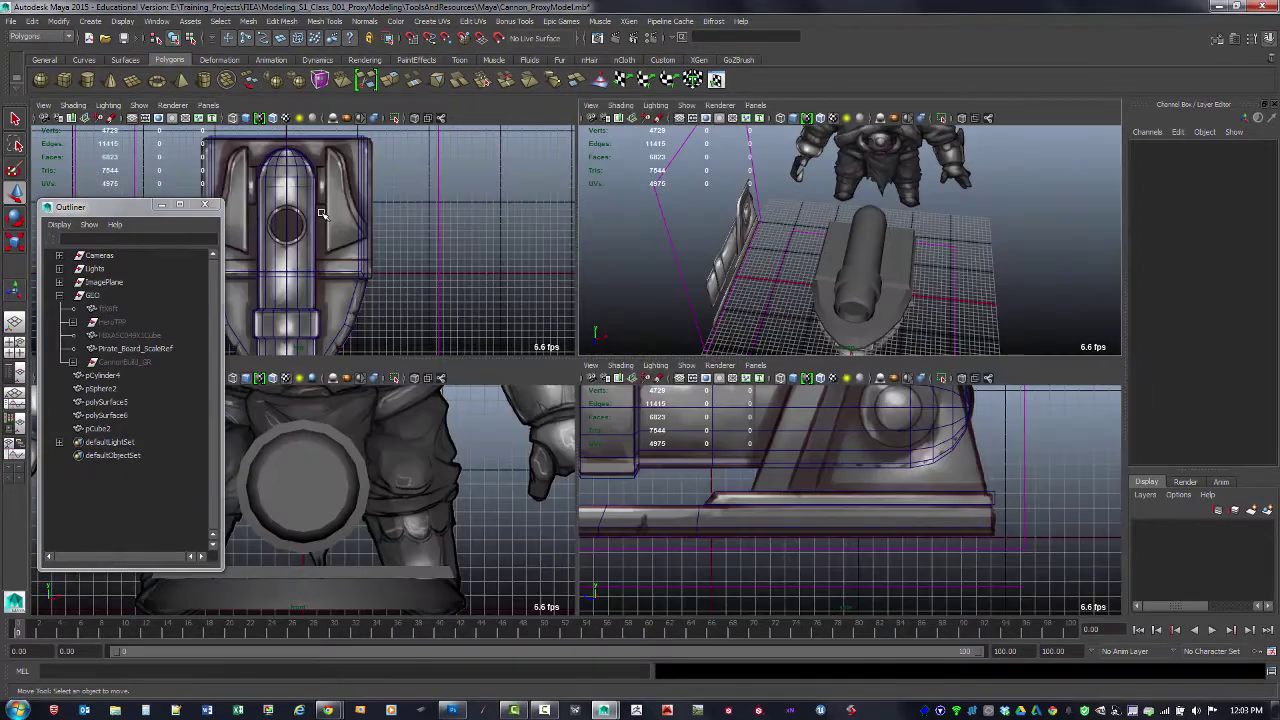
pyautogui.press('space')
pyautogui.keyDown('alt'); pyautogui.moveTo(510, 279); pyautogui.dragTo(530, 247, button='middle'); pyautogui.keyUp('alt')
pyautogui.keyDown('alt'); pyautogui.moveTo(530, 247); pyautogui.dragTo(647, 331, button='right'); pyautogui.keyUp('alt')
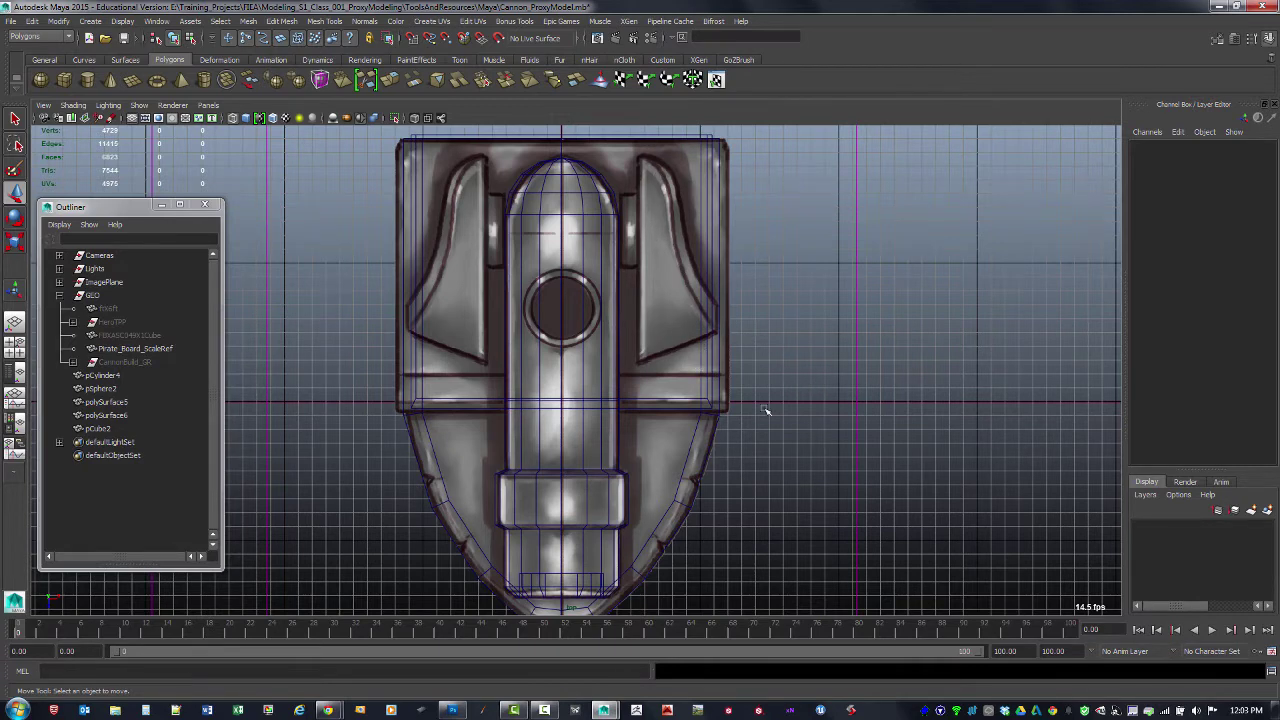
# Step: With the Create Polygon Tool in the side view, trace the bracket band's inner edge from its upper rear tip down to the slab
pyautogui.press('space')
pyautogui.keyDown('alt'); pyautogui.moveTo(815, 441); pyautogui.dragTo(880, 415, button='middle'); pyautogui.keyUp('alt')
pyautogui.press('space')
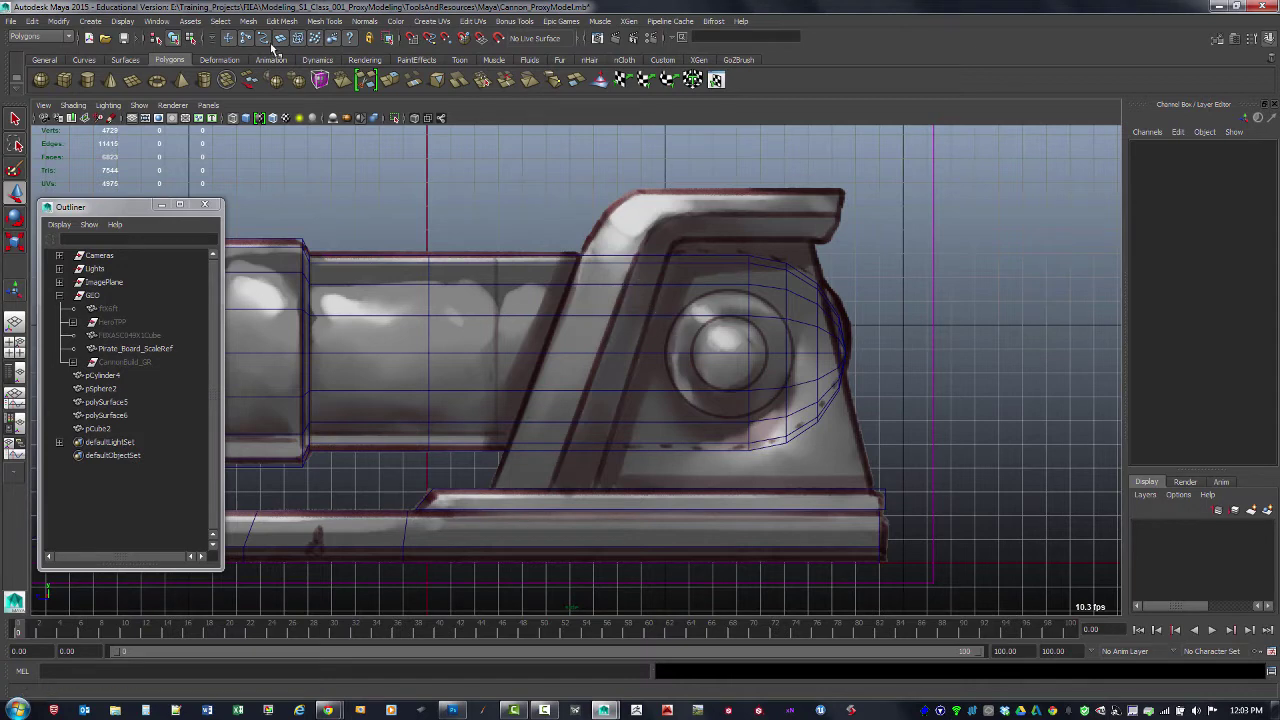
pyautogui.click(320, 22)
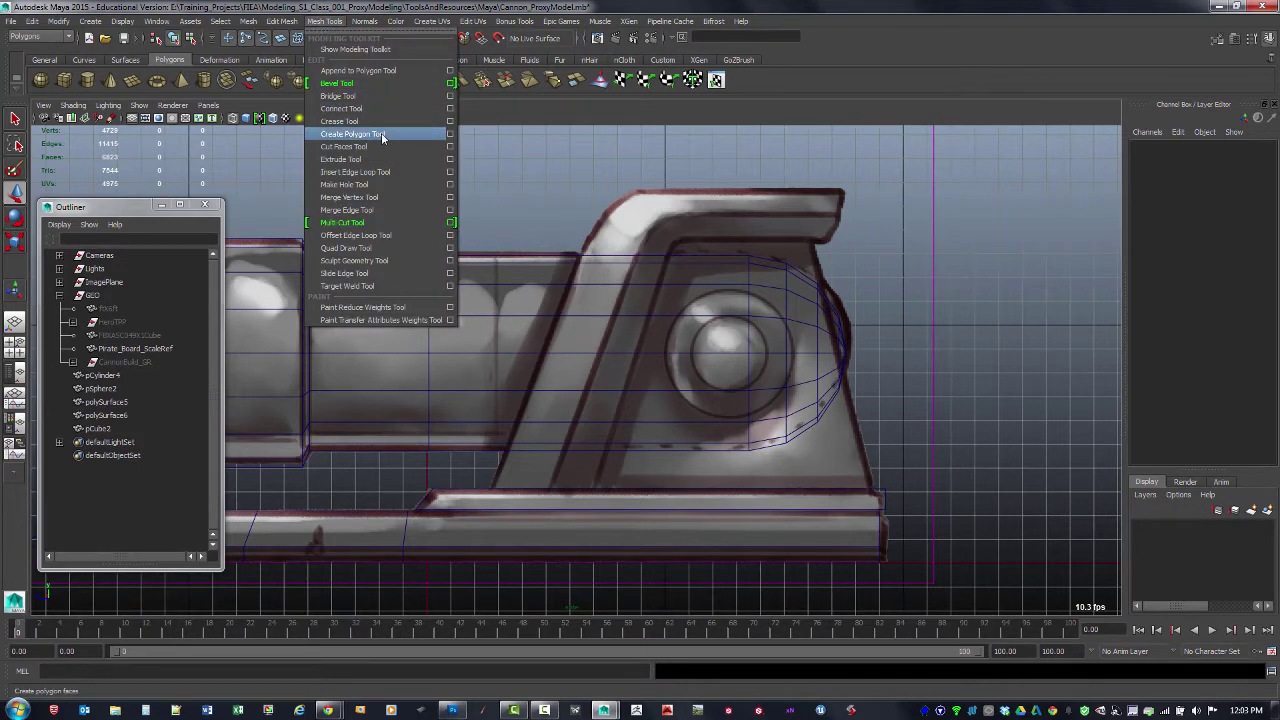
pyautogui.click(382, 135)
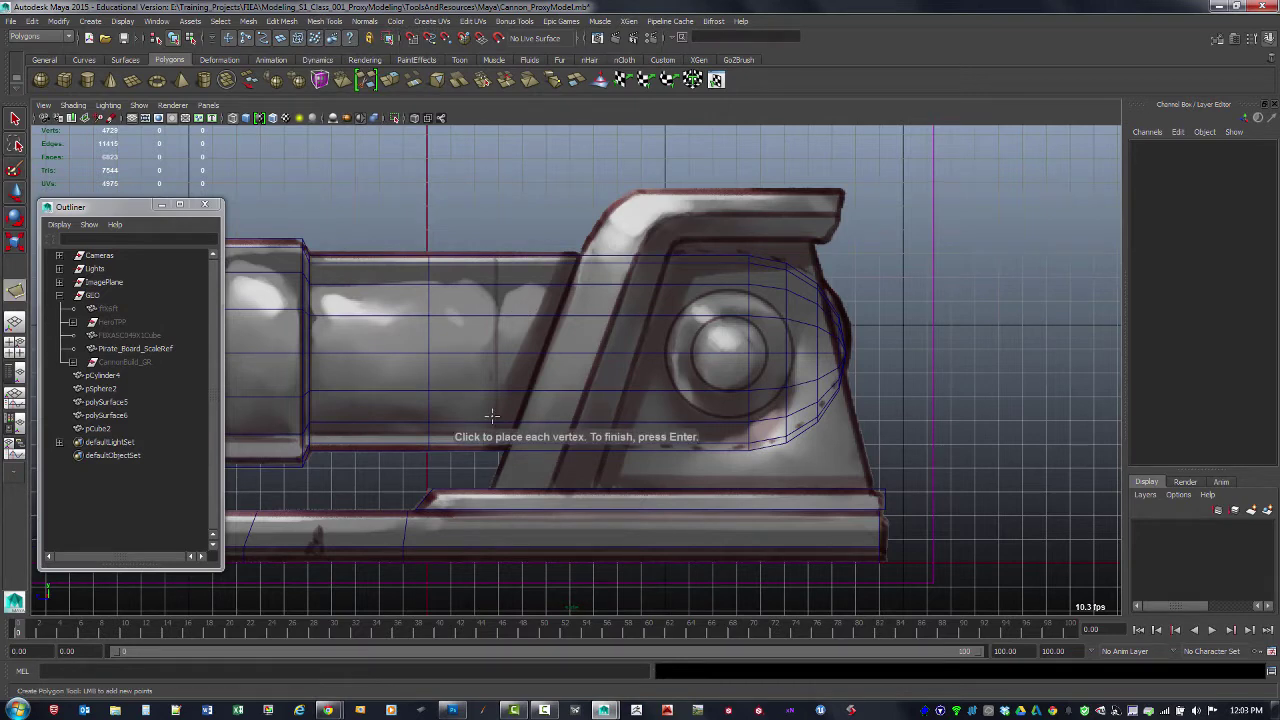
pyautogui.click(844, 190)
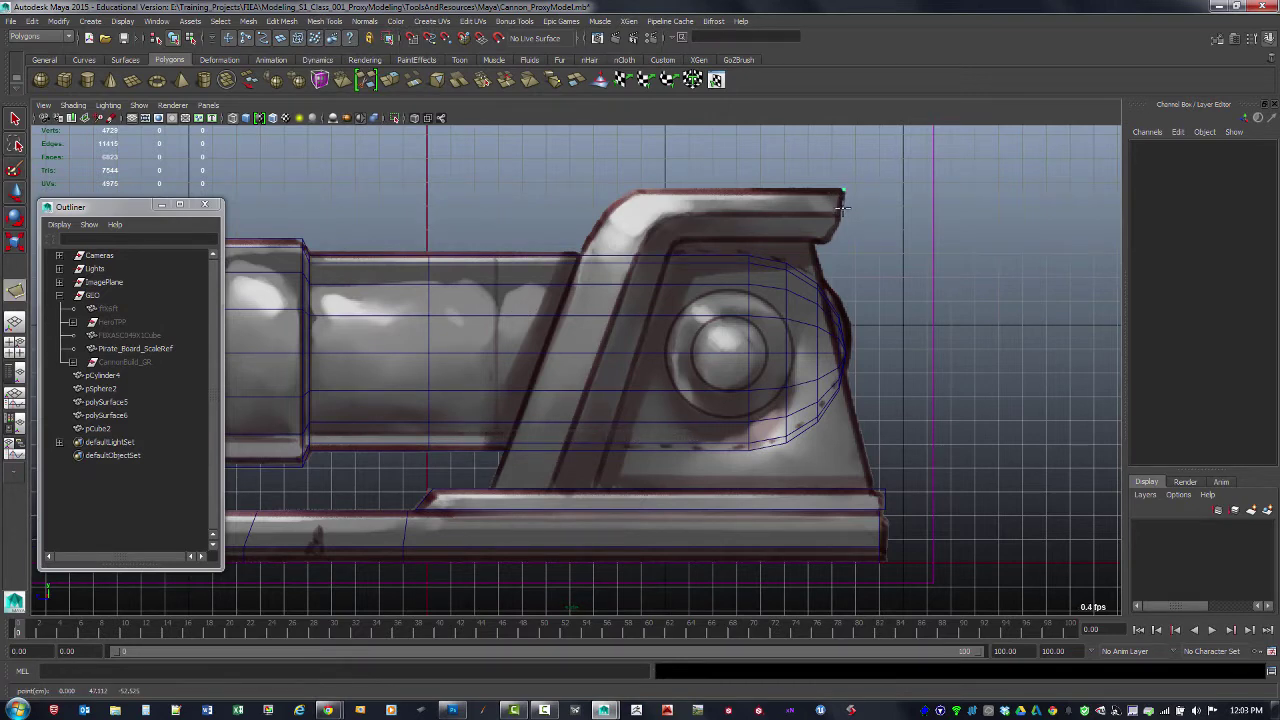
pyautogui.click(680, 213)
pyautogui.click(551, 489)
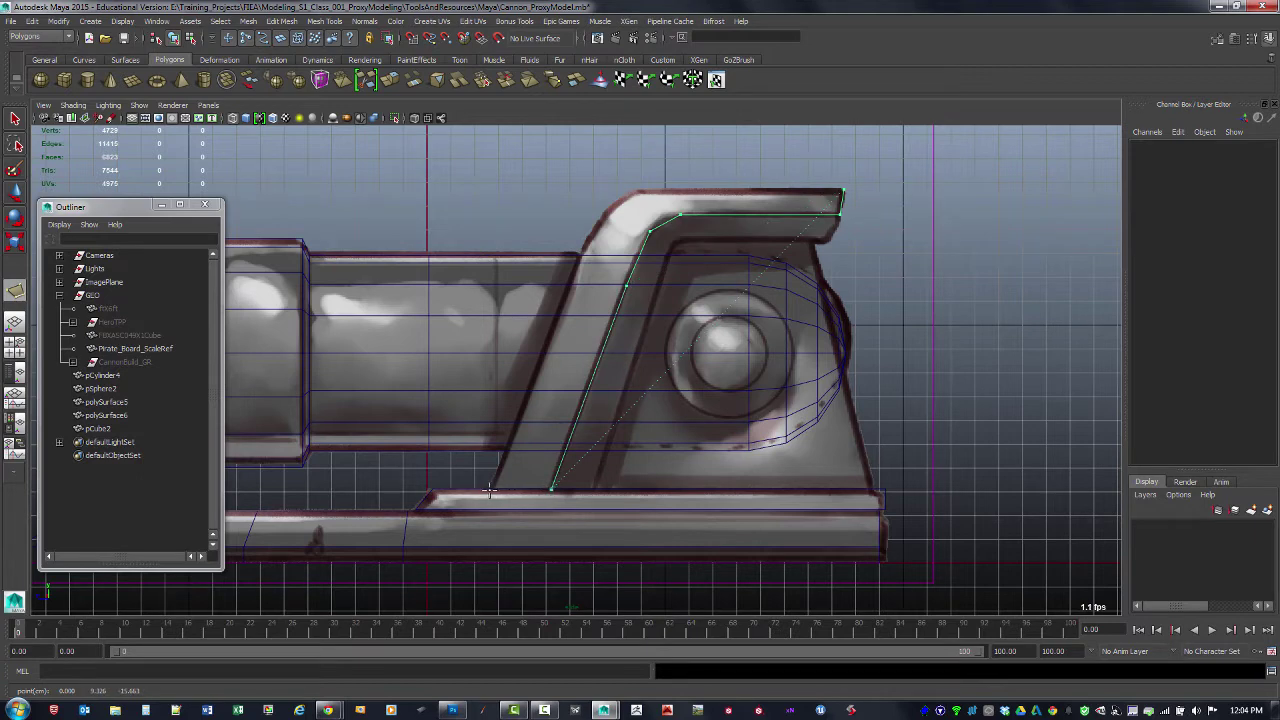
# Step: Trace the band's bottom and outer front edge back up to the top bend and complete the polygon
pyautogui.click(490, 490)
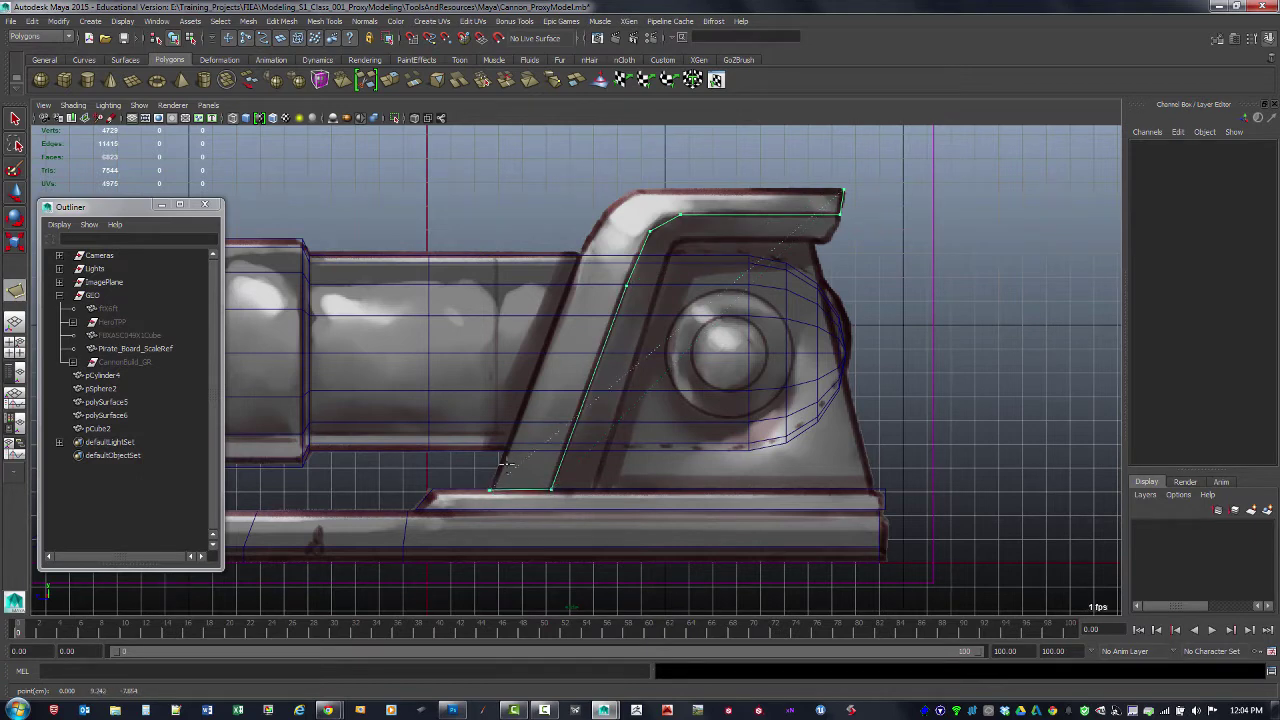
pyautogui.click(574, 273)
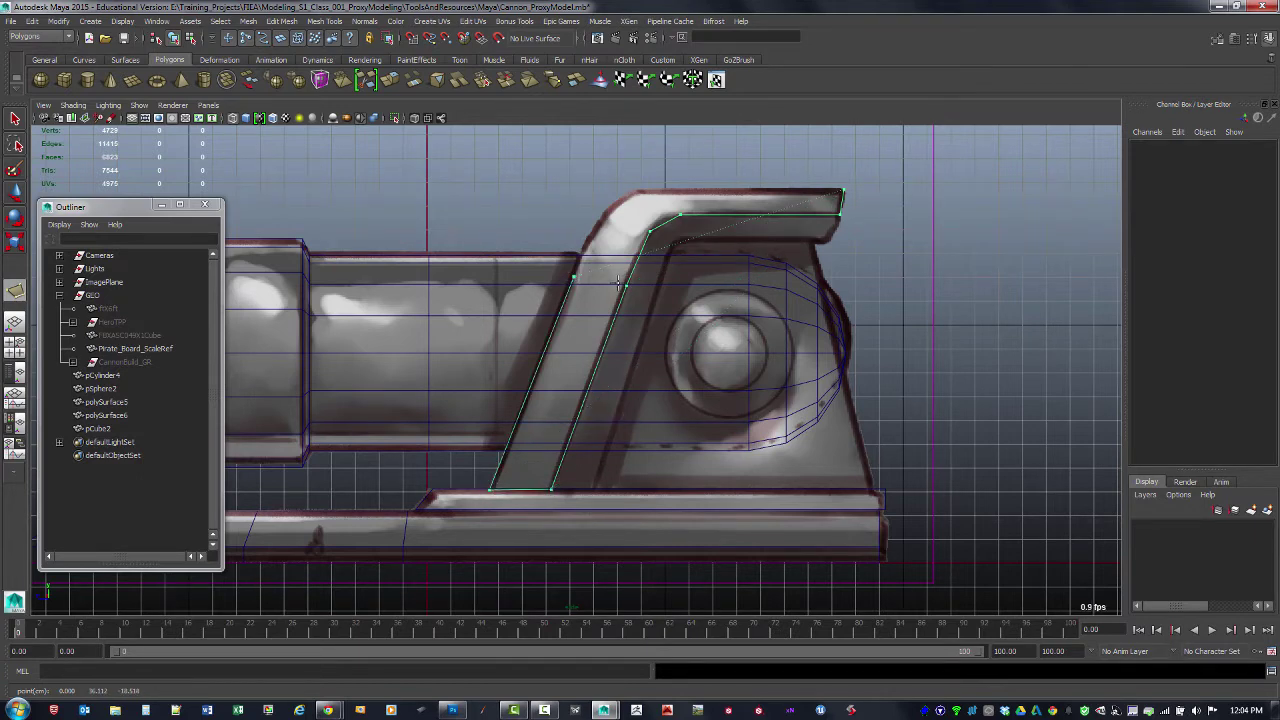
pyautogui.click(599, 218)
pyautogui.click(640, 191)
pyautogui.hotkey('ctrl', 'z')
pyautogui.press('Return')
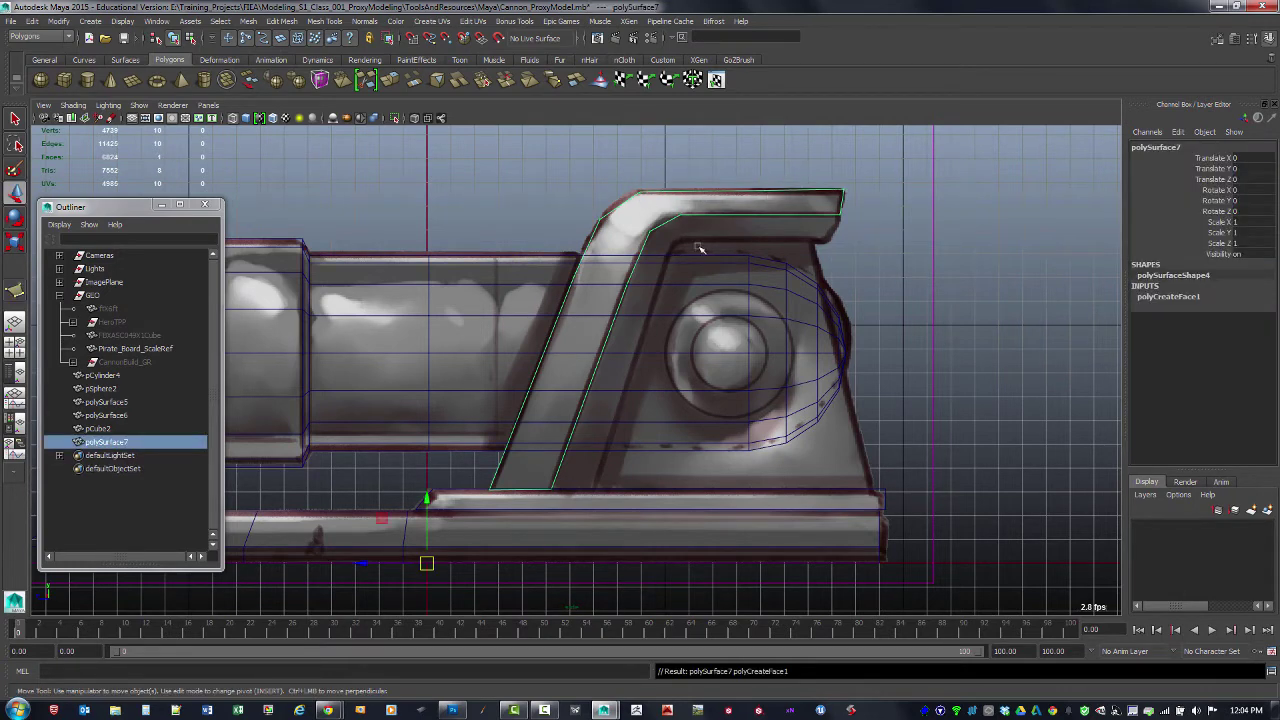
# Step: Move the band polygon along X to 16.469, aligning it with the inner edge of the bracket in the top reference
pyautogui.press('space')
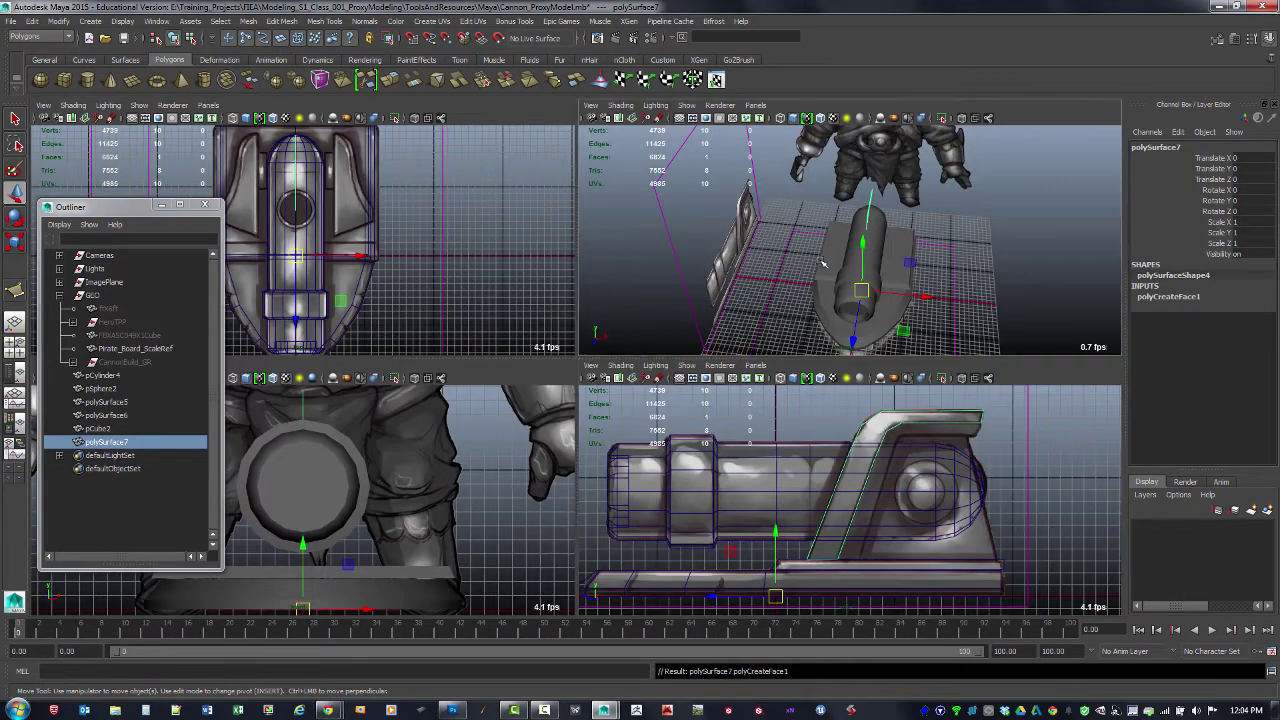
pyautogui.keyDown('alt'); pyautogui.moveTo(800, 262); pyautogui.dragTo(833, 270); pyautogui.keyUp('alt')
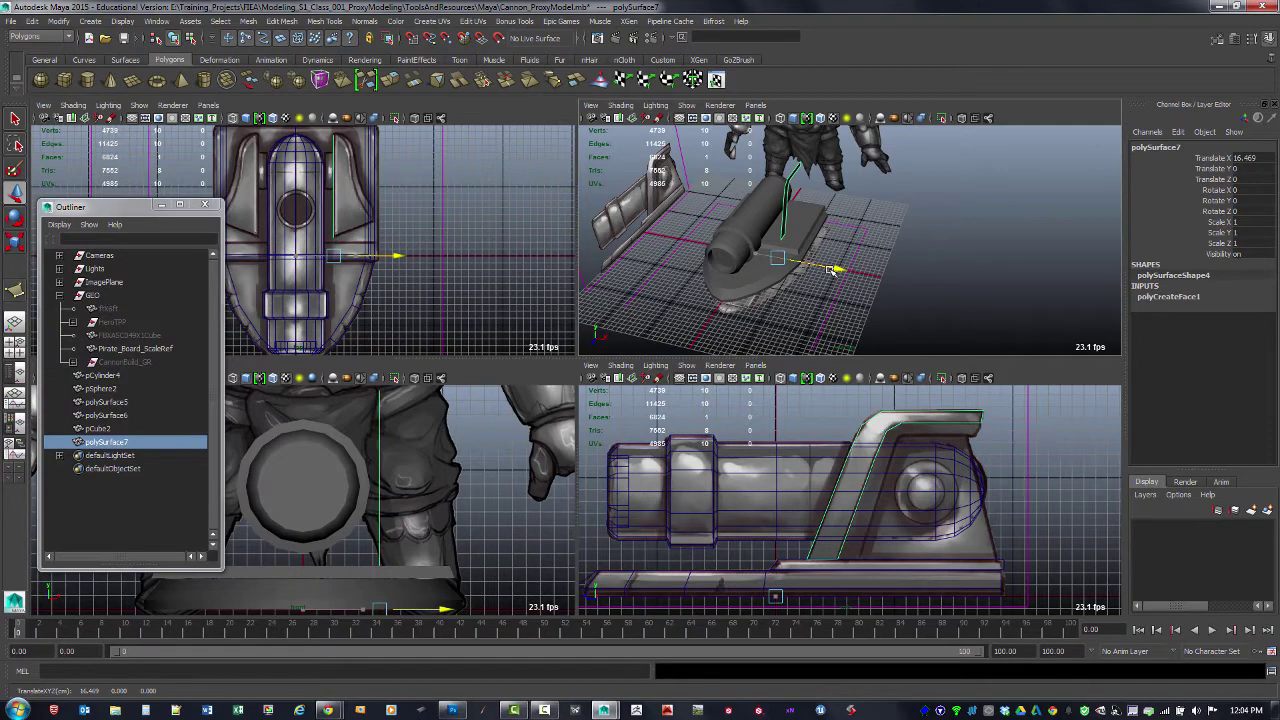
pyautogui.press('space')
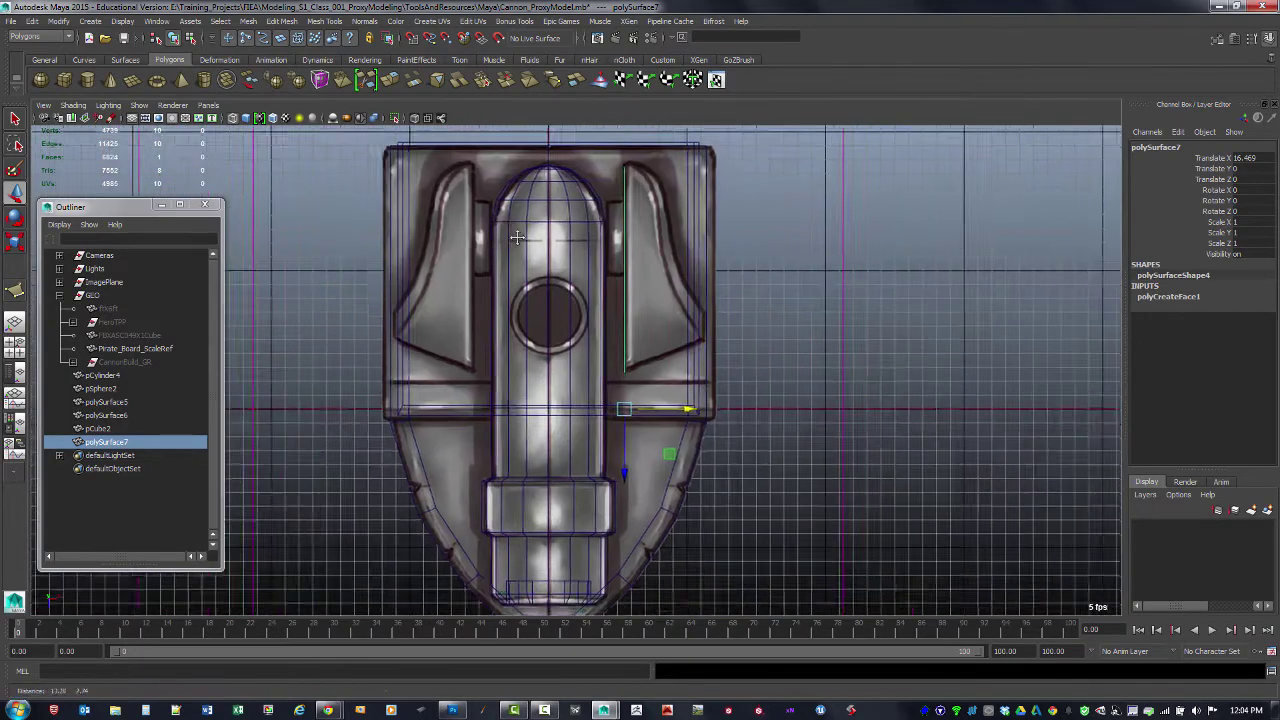
pyautogui.keyDown('alt'); pyautogui.moveTo(517, 238); pyautogui.dragTo(508, 235, button='middle'); pyautogui.keyUp('alt')
pyautogui.moveTo(679, 406); pyautogui.dragTo(679, 406)
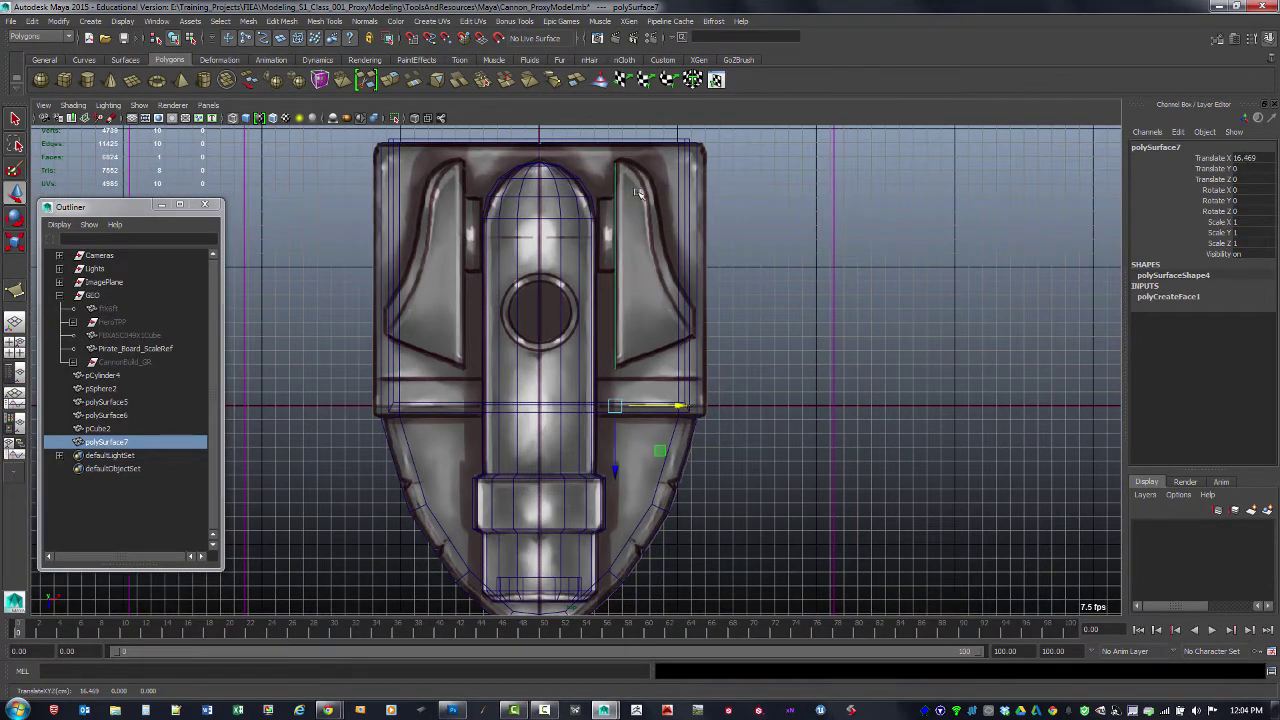
# Step: Select the five vertices along the band's inner bend edge, from slab to upper tip, and move them outward along X to widen the face
pyautogui.press('space')
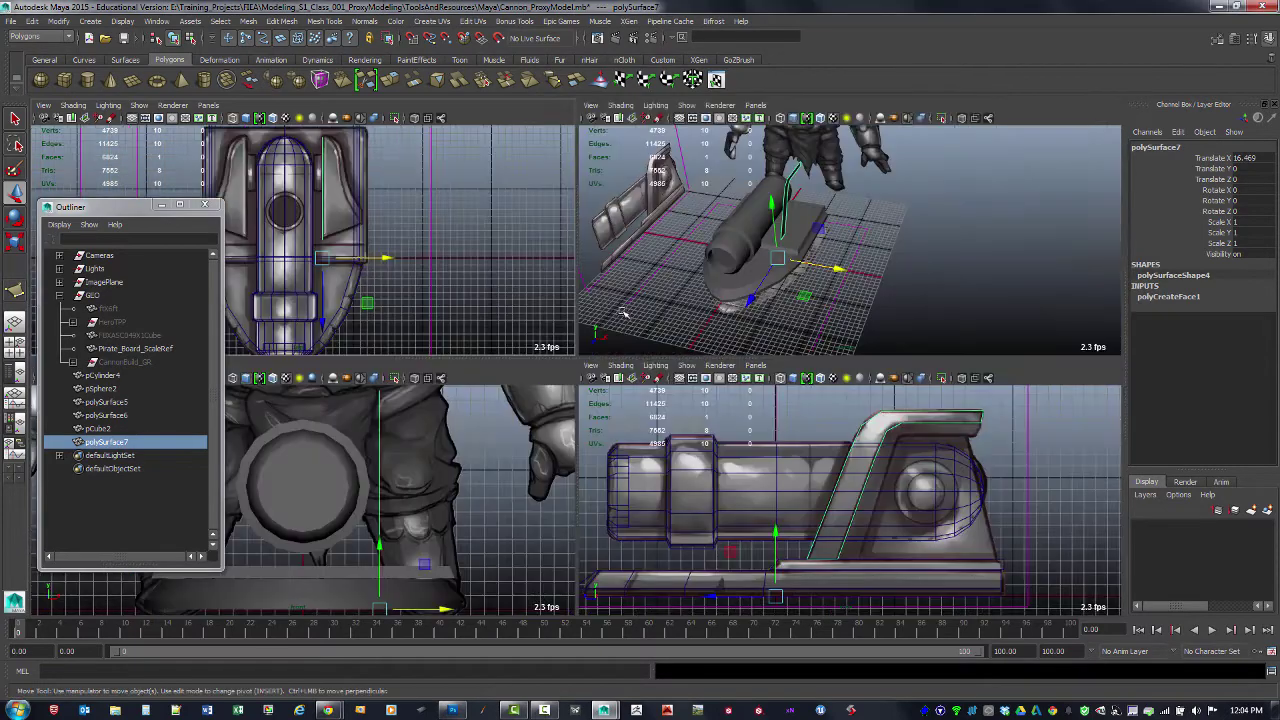
pyautogui.press('space')
pyautogui.scroll(6, 734, 274)
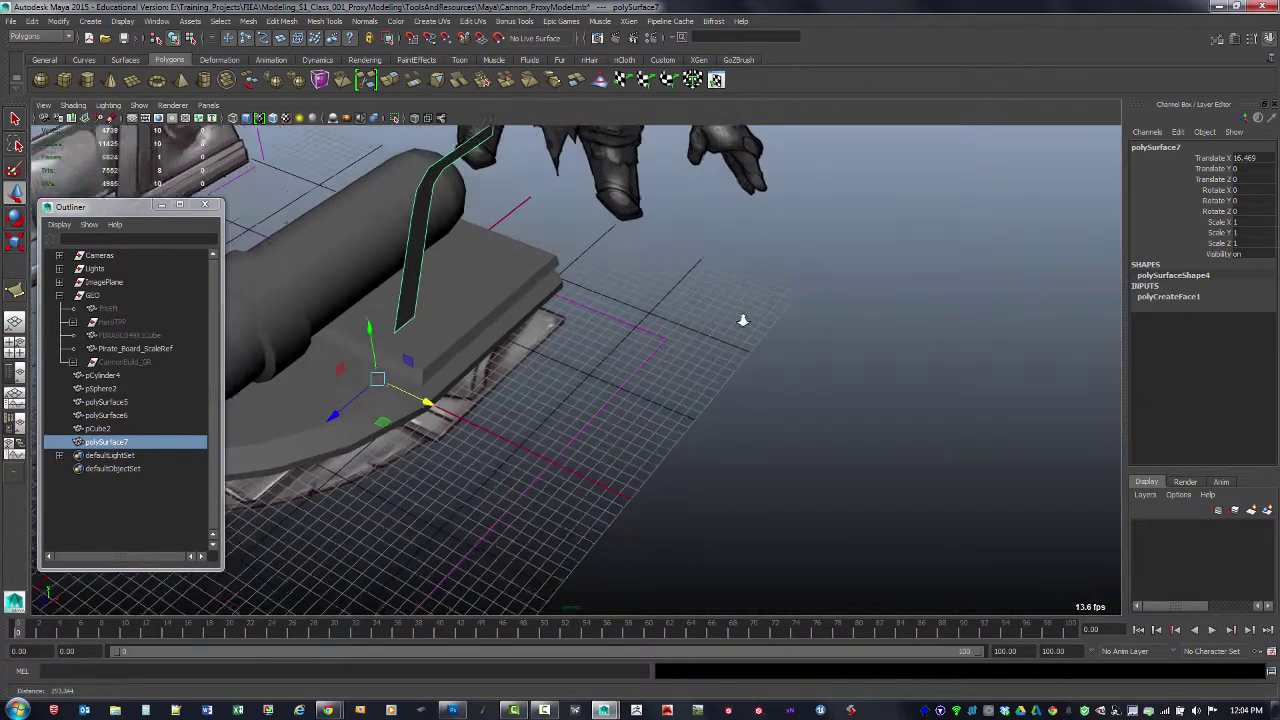
pyautogui.keyDown('alt'); pyautogui.moveTo(636, 313); pyautogui.dragTo(671, 330, button='middle'); pyautogui.keyUp('alt')
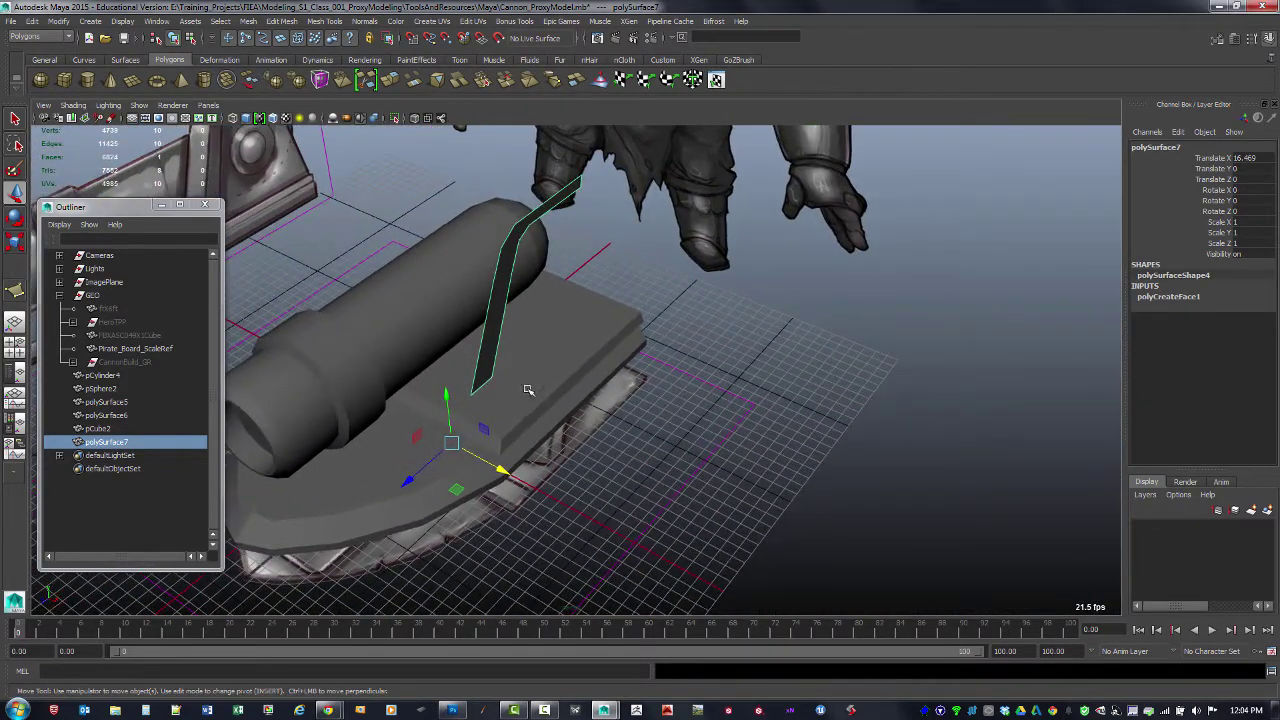
pyautogui.press('F9')
pyautogui.click(490, 379)
pyautogui.moveTo(545, 291)
pyautogui.keyDown('alt'); pyautogui.mouseDown()
pyautogui.moveTo(521, 255)
pyautogui.moveTo(539, 284)
pyautogui.mouseUp(); pyautogui.keyUp('alt')
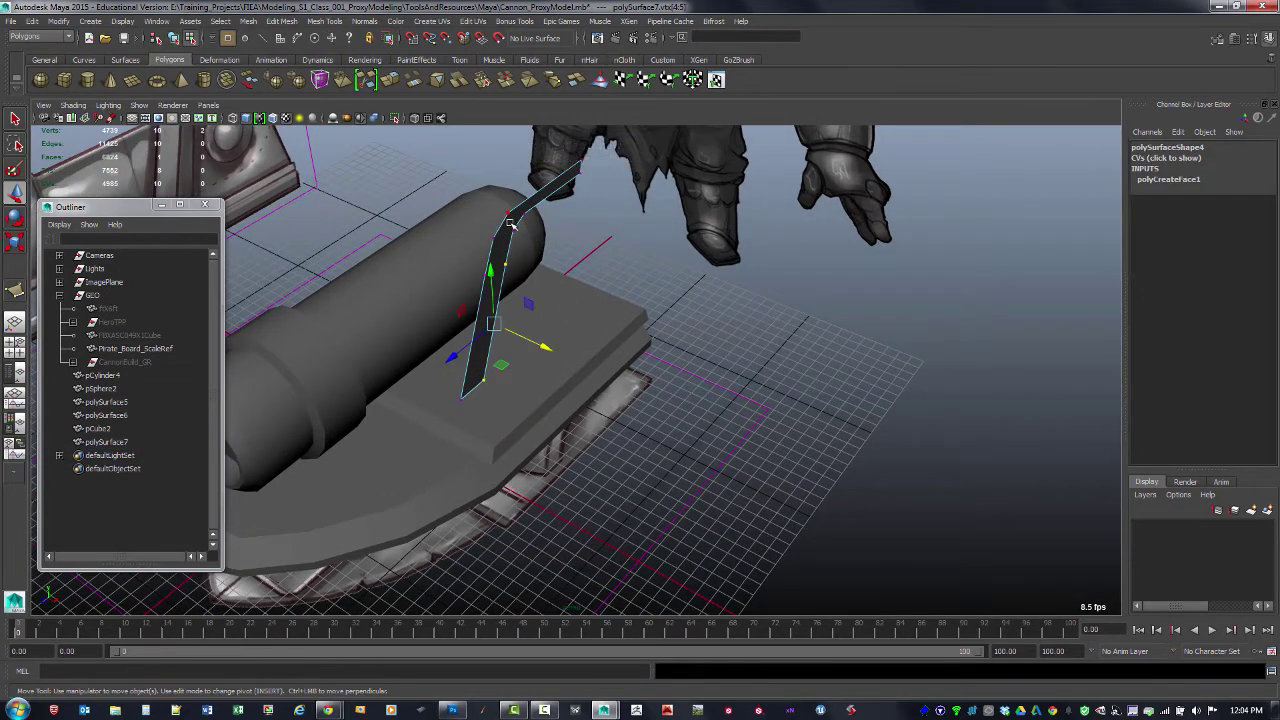
pyautogui.keyDown('shift'); pyautogui.moveTo(508, 219); pyautogui.dragTo(530, 238); pyautogui.keyUp('shift')
pyautogui.keyDown('shift'); pyautogui.click(526, 211); pyautogui.keyUp('shift')
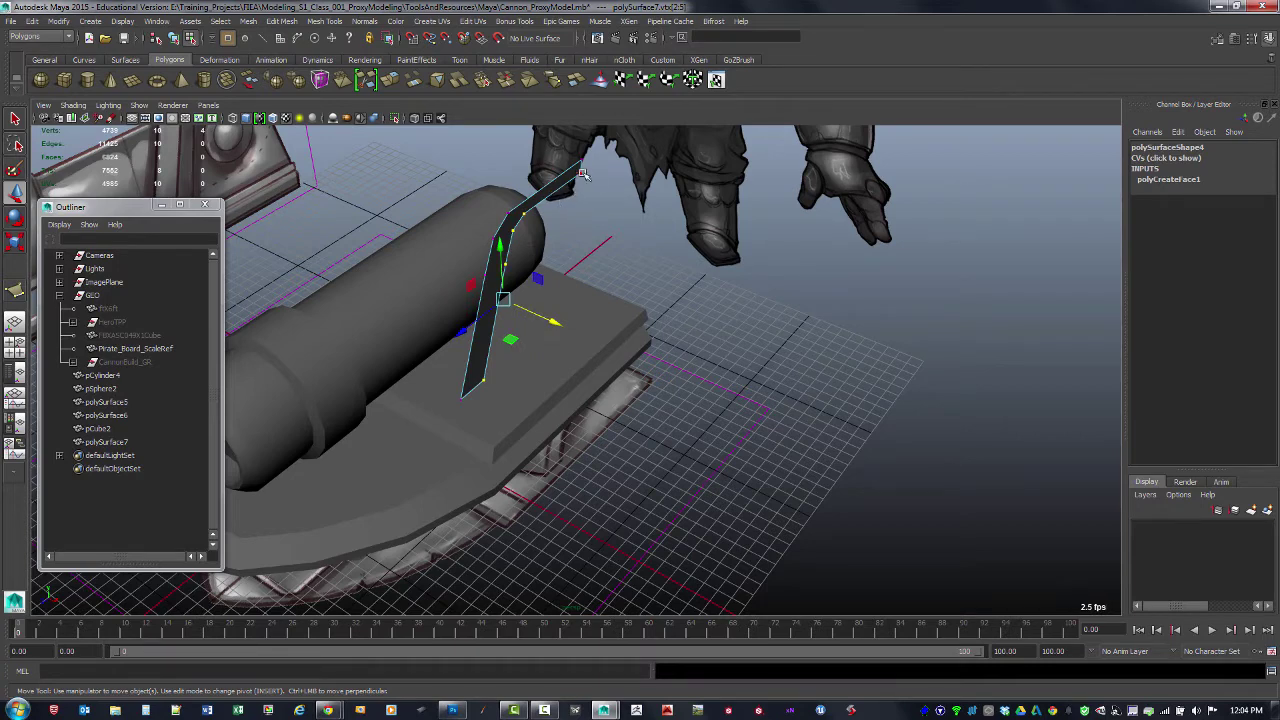
pyautogui.keyDown('shift'); pyautogui.click(580, 176); pyautogui.keyUp('shift')
pyautogui.moveTo(581, 298)
pyautogui.mouseDown()
pyautogui.moveTo(657, 303)
pyautogui.moveTo(569, 306)
pyautogui.moveTo(612, 322)
pyautogui.moveTo(585, 310)
pyautogui.mouseUp()
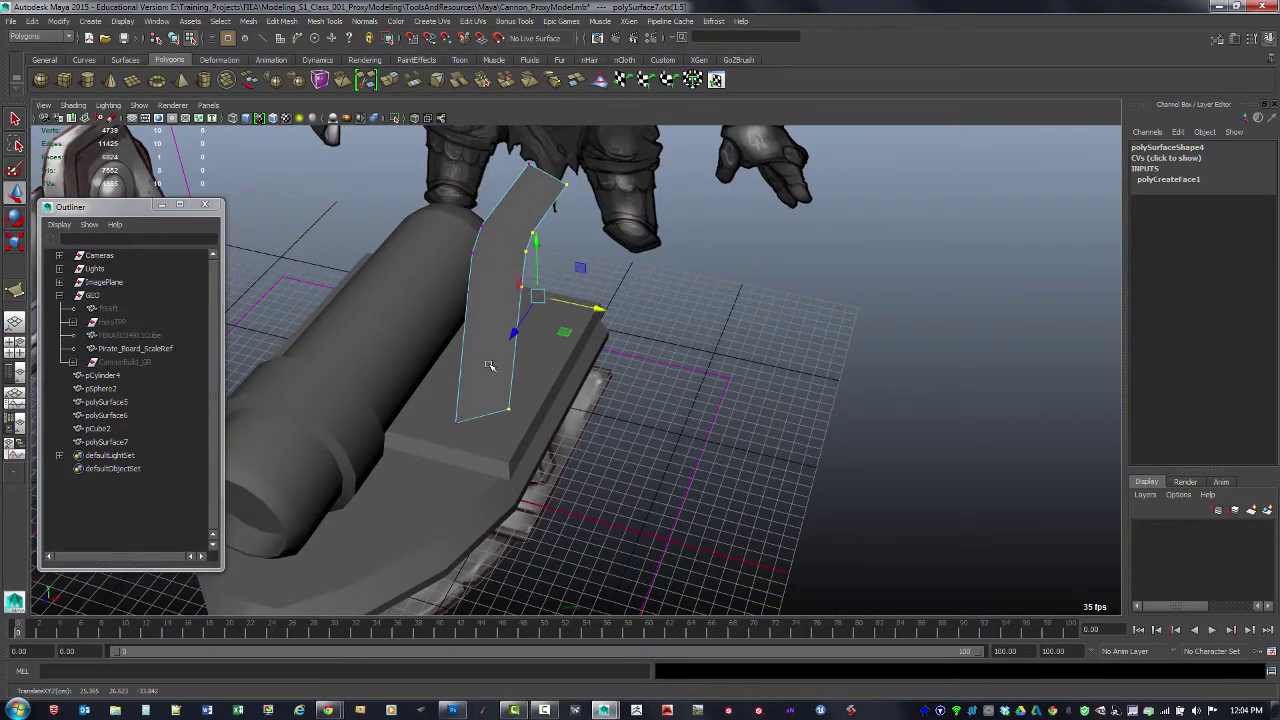
# Step: Reposition the band's outer vertices along X in the top view to follow the curved outline of the reference bracket
pyautogui.keyDown('alt'); pyautogui.moveTo(589, 355); pyautogui.dragTo(548, 378); pyautogui.keyUp('alt')
pyautogui.press('space')
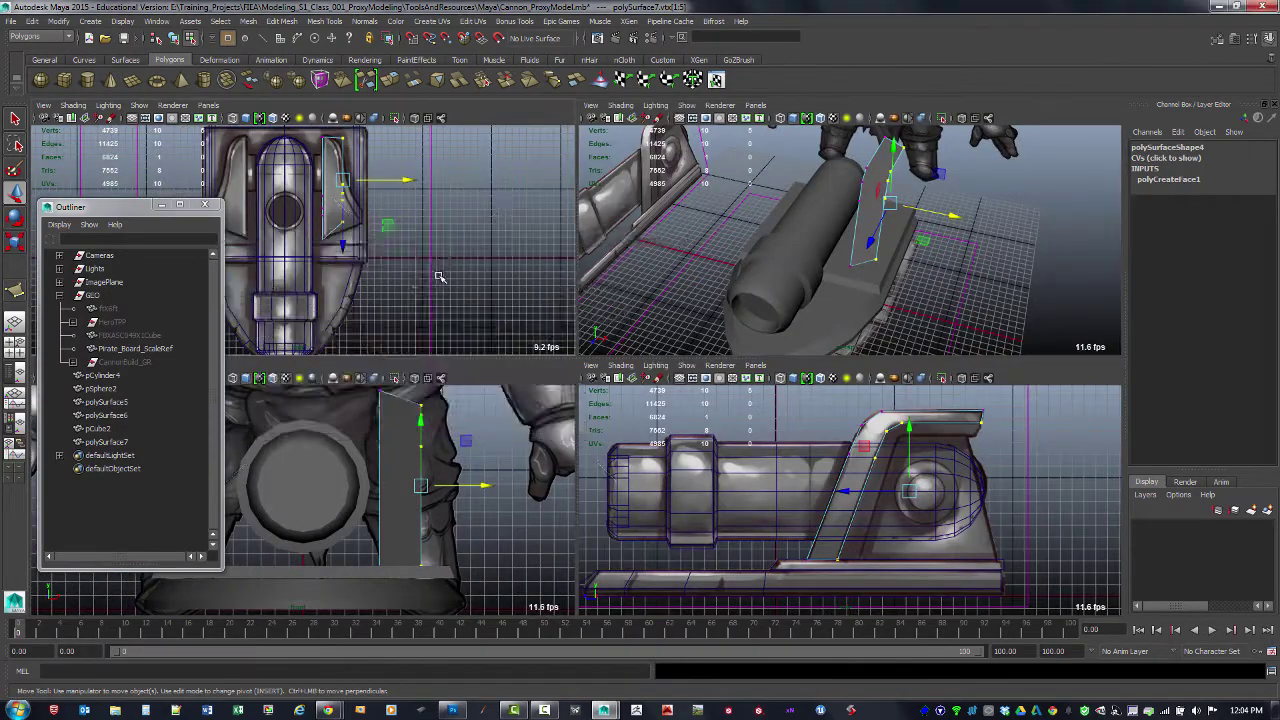
pyautogui.press('space')
pyautogui.keyDown('alt'); pyautogui.moveTo(595, 356); pyautogui.dragTo(600, 354, button='right'); pyautogui.keyUp('alt')
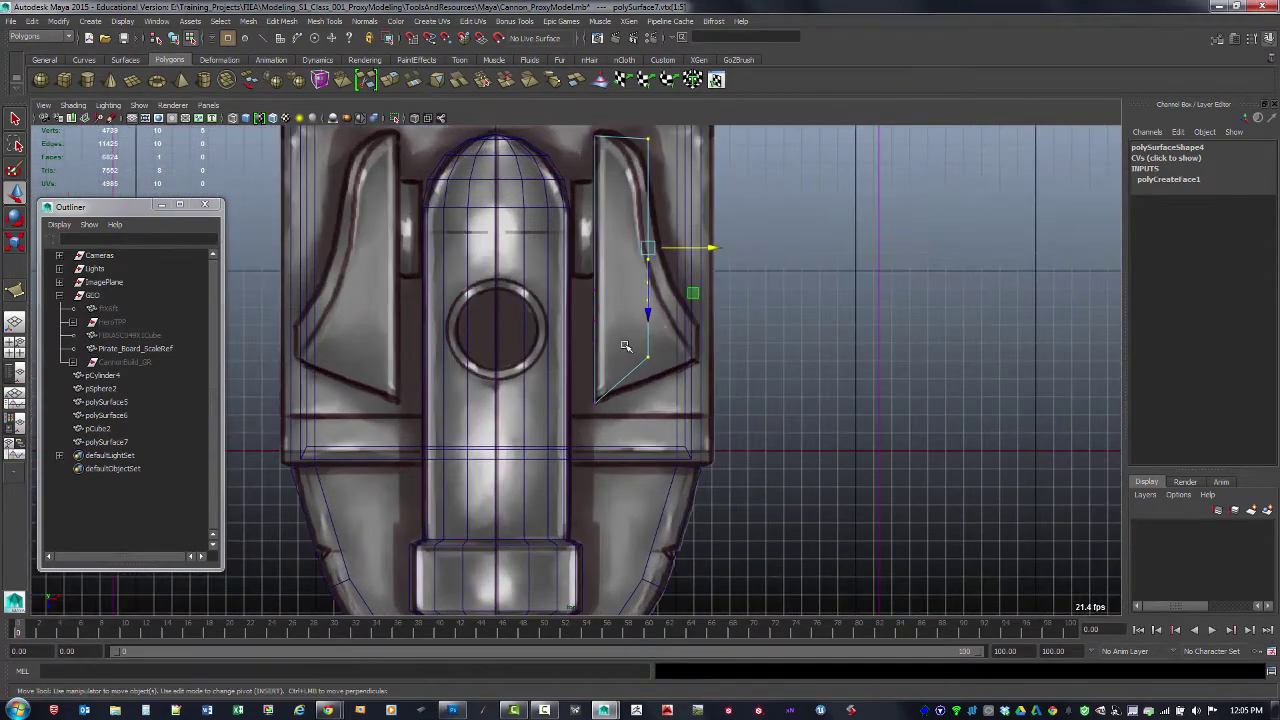
pyautogui.moveTo(625, 346); pyautogui.dragTo(720, 372)
pyautogui.moveTo(639, 290); pyautogui.dragTo(681, 301)
pyautogui.moveTo(640, 249); pyautogui.dragTo(662, 286)
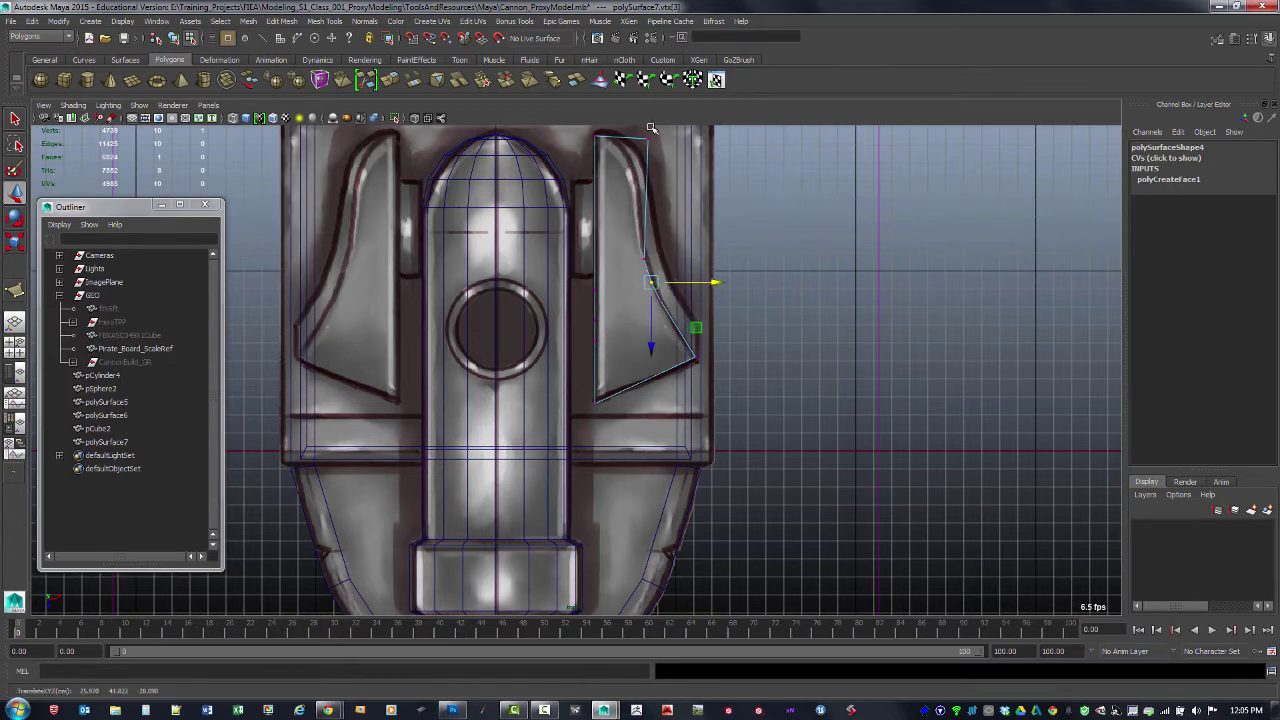
pyautogui.moveTo(638, 127); pyautogui.dragTo(652, 147)
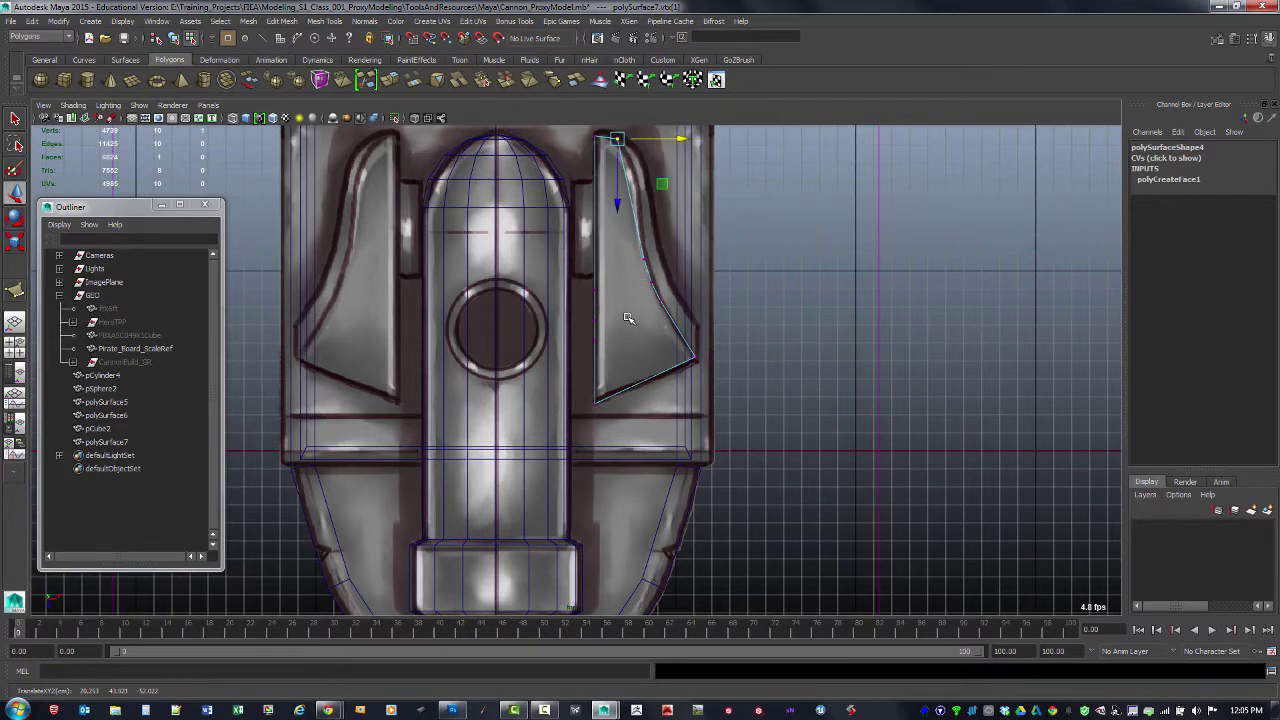
# Step: Cut an edge across the bracket band below its bend with the Multi-Cut tool, joining the facing vertices on its two long edges
pyautogui.press('space')
pyautogui.press('space')
pyautogui.keyDown('alt'); pyautogui.moveTo(757, 289); pyautogui.dragTo(776, 340); pyautogui.keyUp('alt')
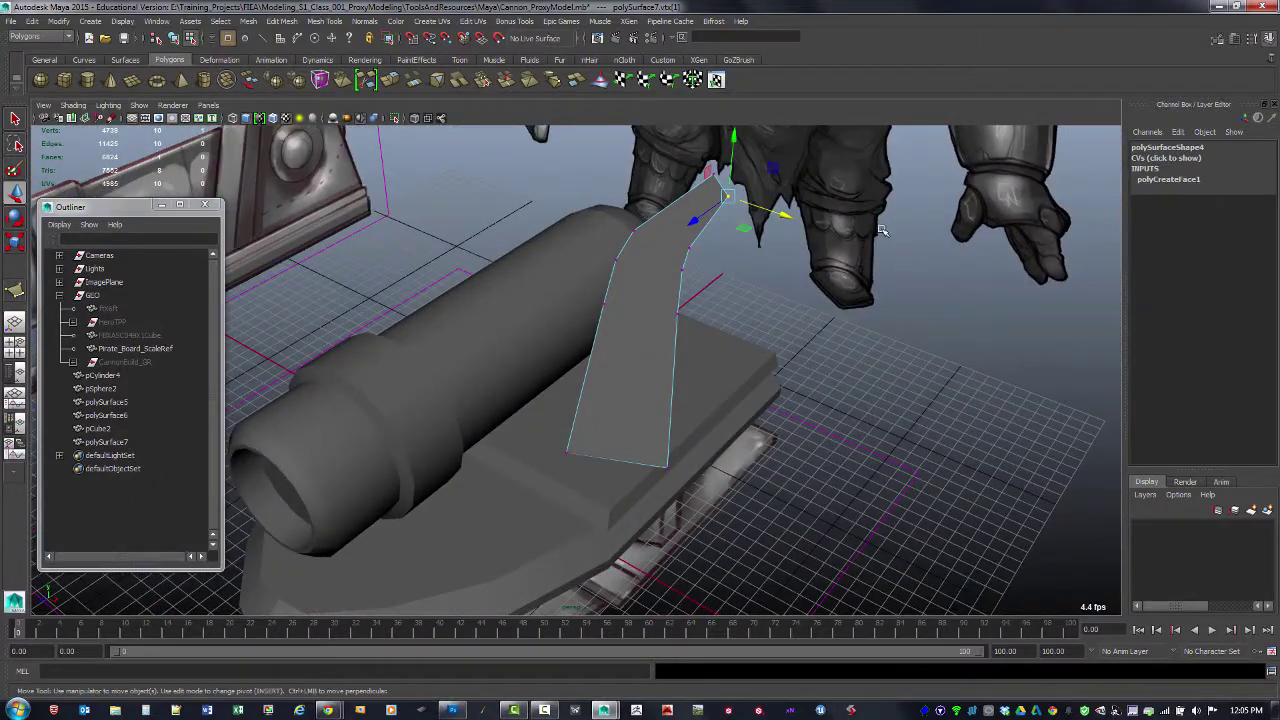
pyautogui.keyDown('alt'); pyautogui.moveTo(851, 277); pyautogui.dragTo(811, 339); pyautogui.keyUp('alt')
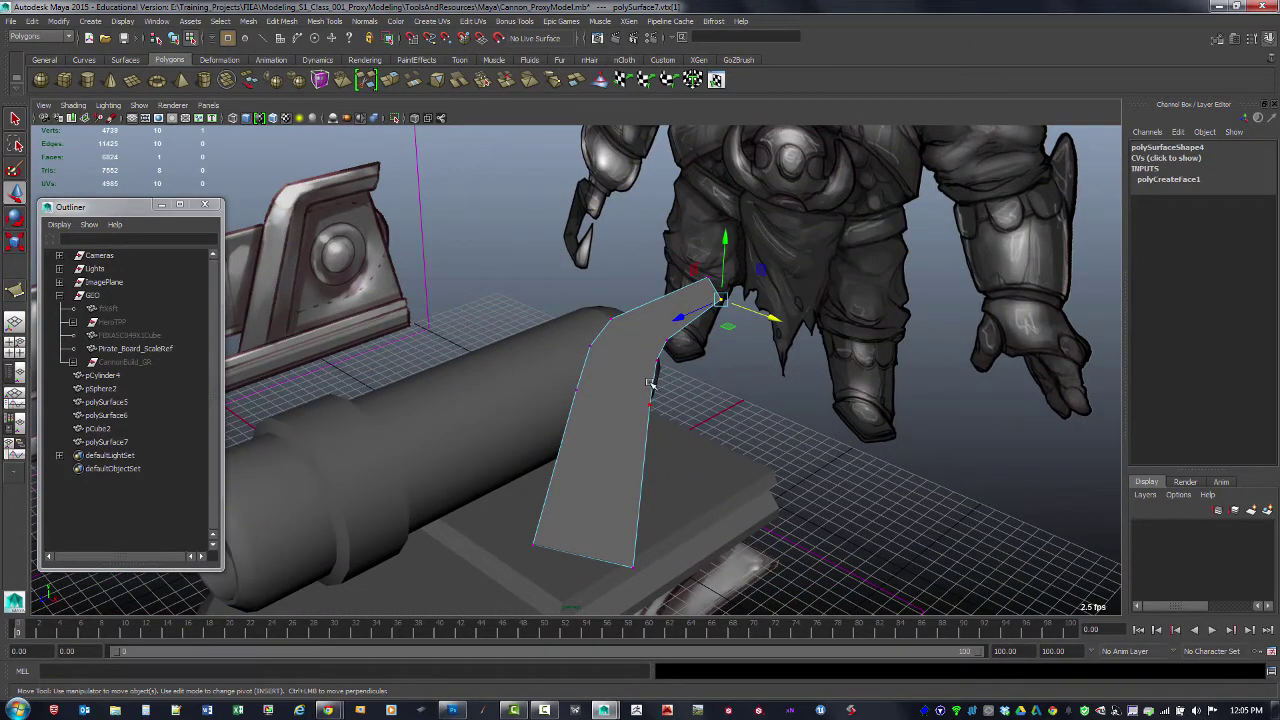
pyautogui.press('F8')
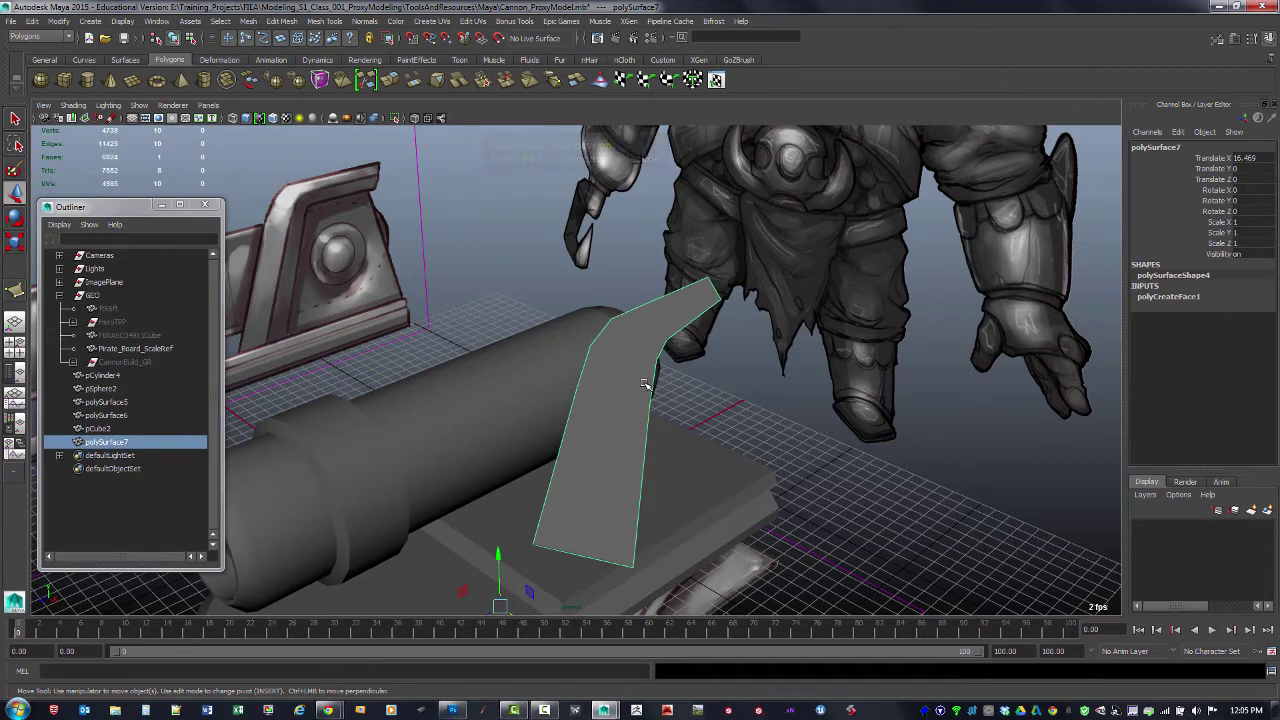
pyautogui.keyDown('shift'); pyautogui.rightClick(645, 382); pyautogui.keyUp('shift')
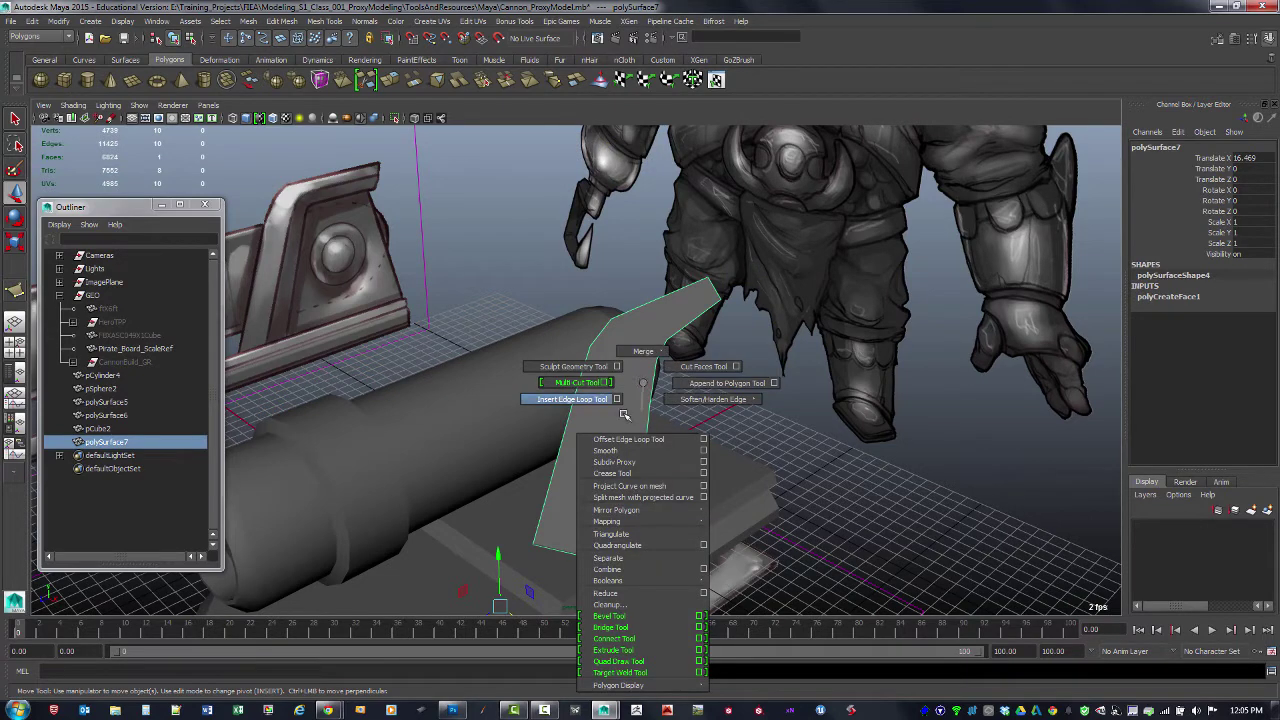
pyautogui.keyDown('shift'); pyautogui.moveTo(594, 383); pyautogui.dragTo(592, 383, button='right'); pyautogui.keyUp('shift')
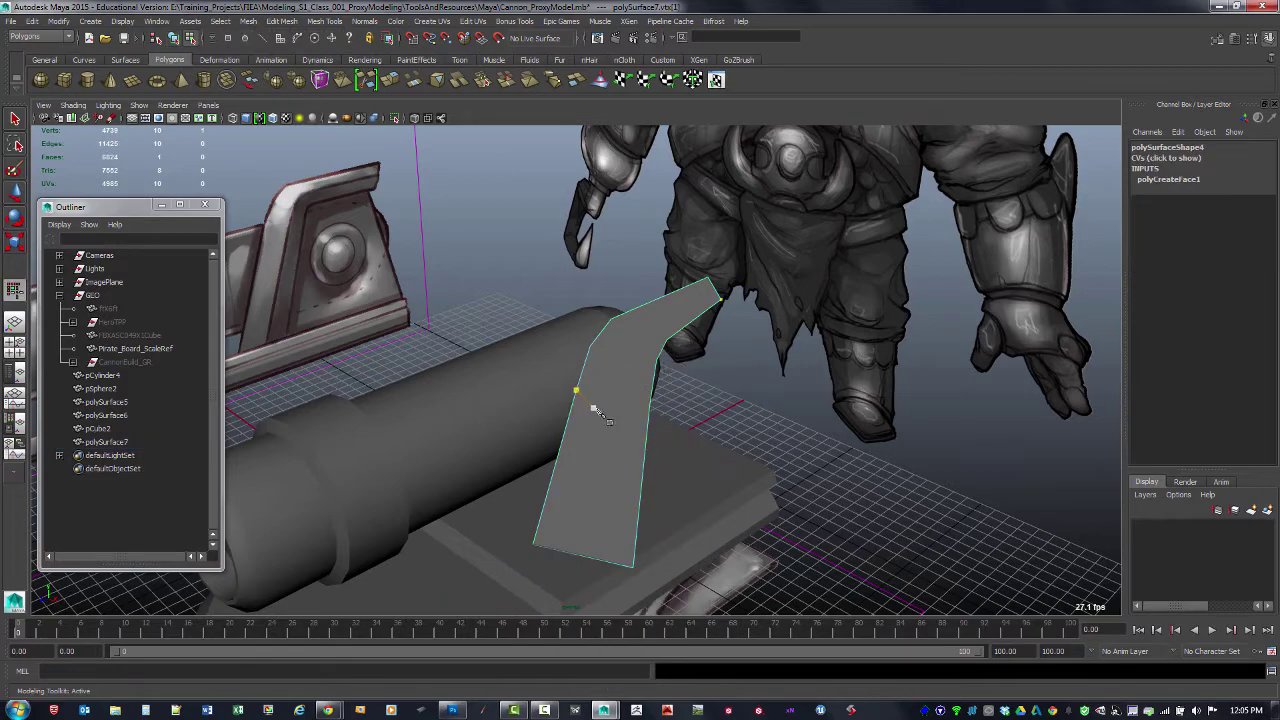
pyautogui.keyDown('alt'); pyautogui.moveTo(594, 406); pyautogui.dragTo(611, 402); pyautogui.keyUp('alt')
pyautogui.keyDown('alt'); pyautogui.moveTo(611, 402); pyautogui.dragTo(729, 440, button='right'); pyautogui.keyUp('alt')
pyautogui.keyDown('alt'); pyautogui.moveTo(729, 440); pyautogui.dragTo(624, 433); pyautogui.keyUp('alt')
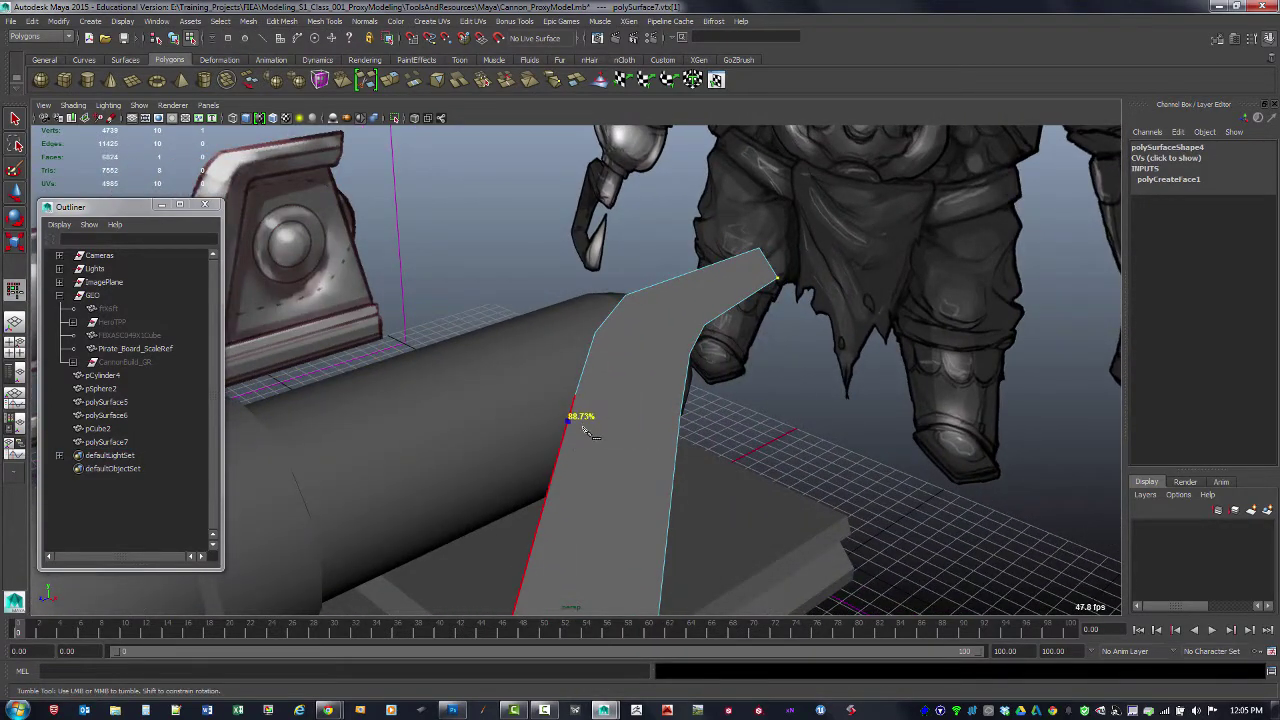
pyautogui.click(589, 375)
pyautogui.keyDown('alt'); pyautogui.moveTo(589, 375); pyautogui.dragTo(705, 415); pyautogui.keyUp('alt')
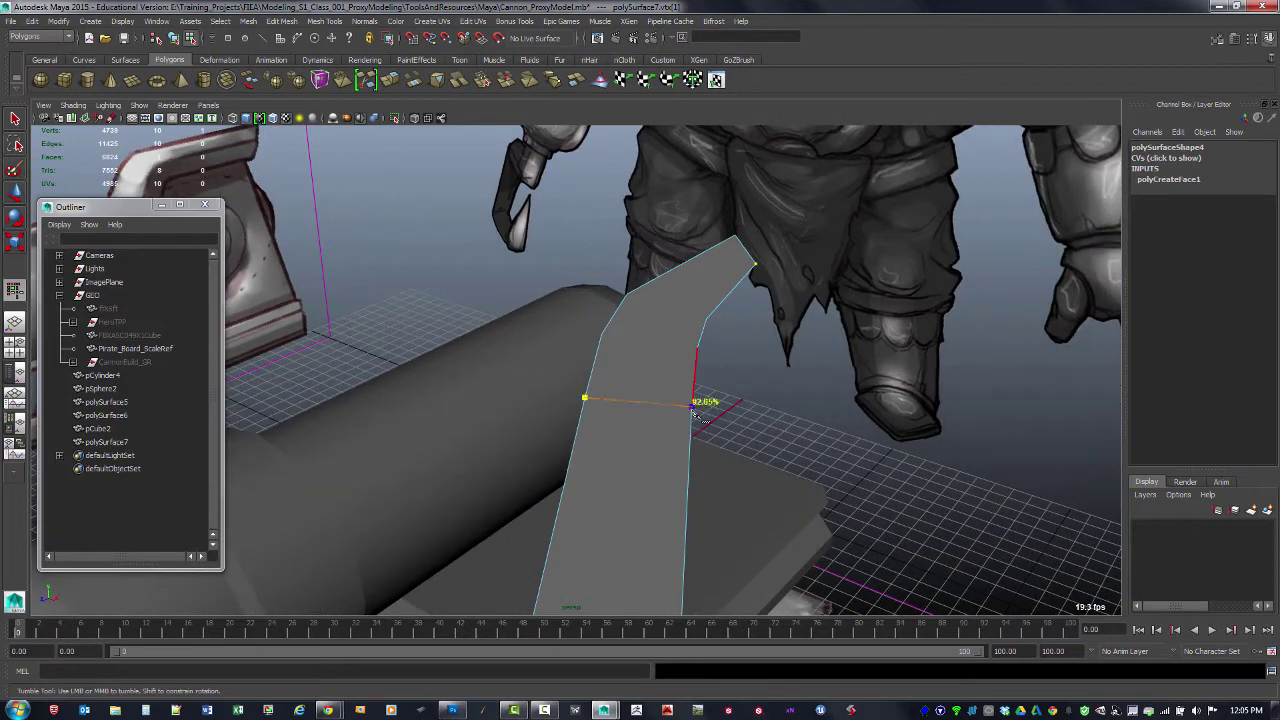
pyautogui.click(692, 411)
pyautogui.press('Return')
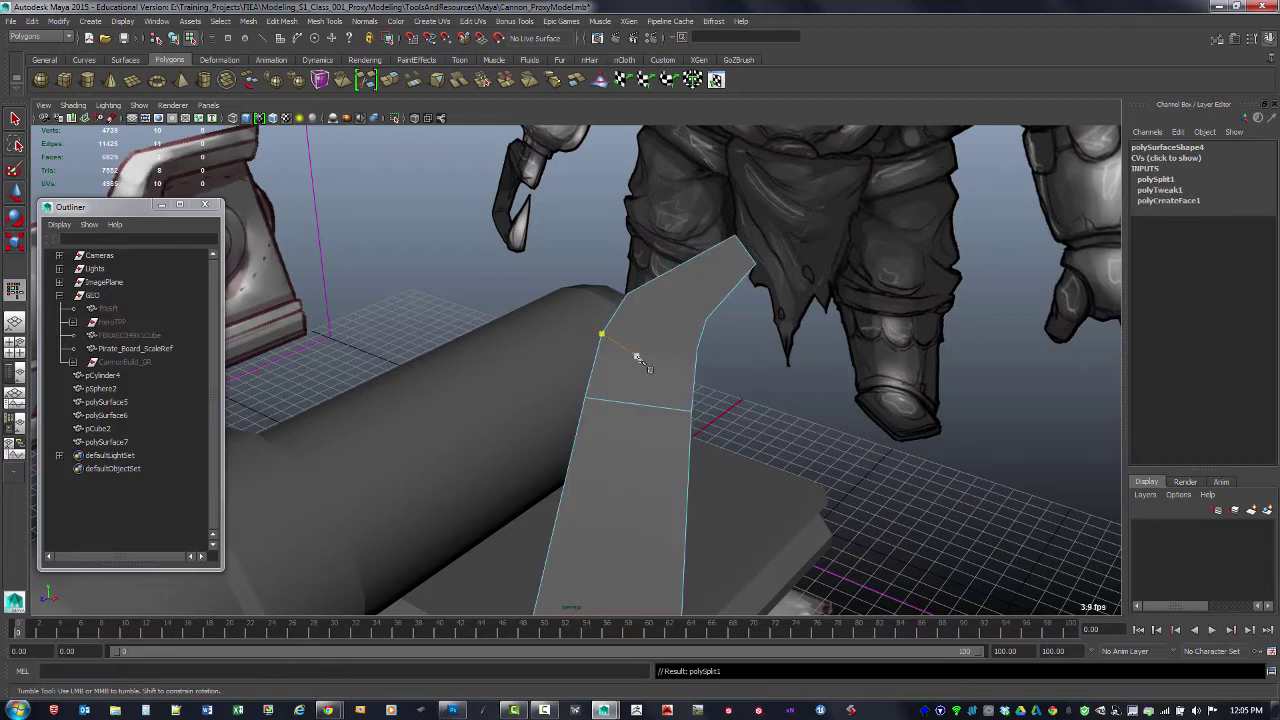
pyautogui.click(601, 333)
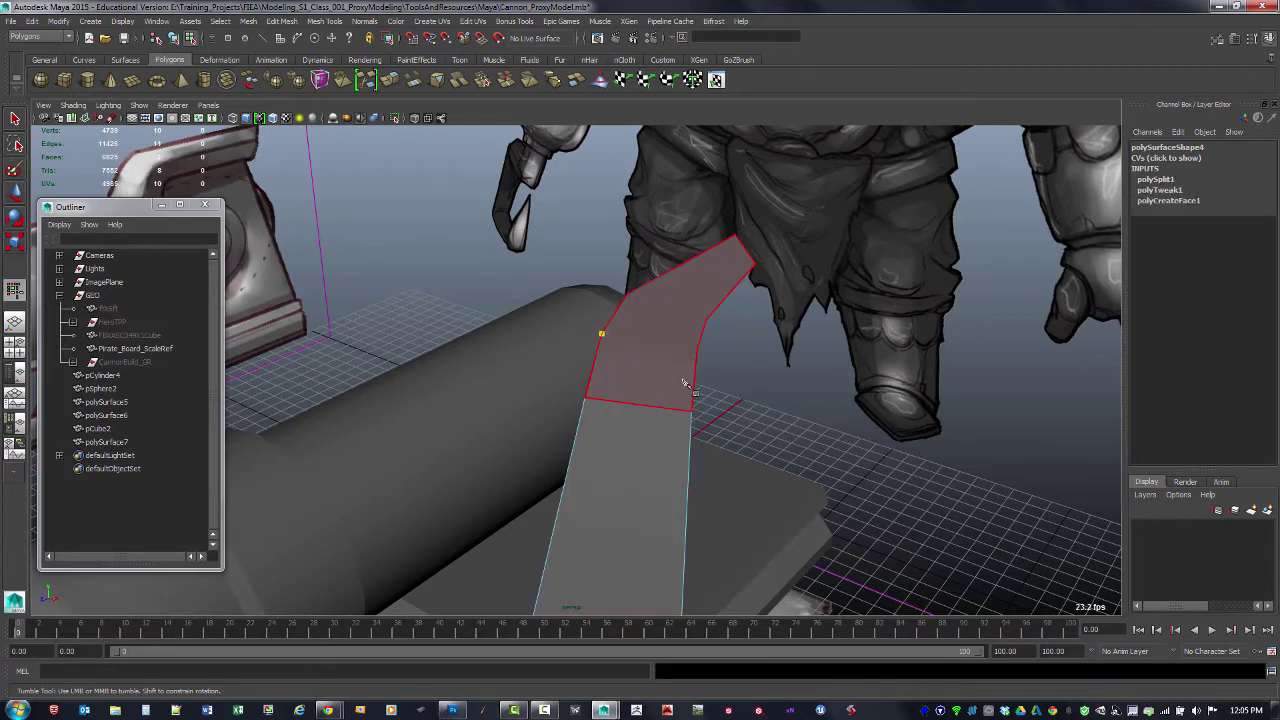
pyautogui.click(705, 334)
pyautogui.press('Return')
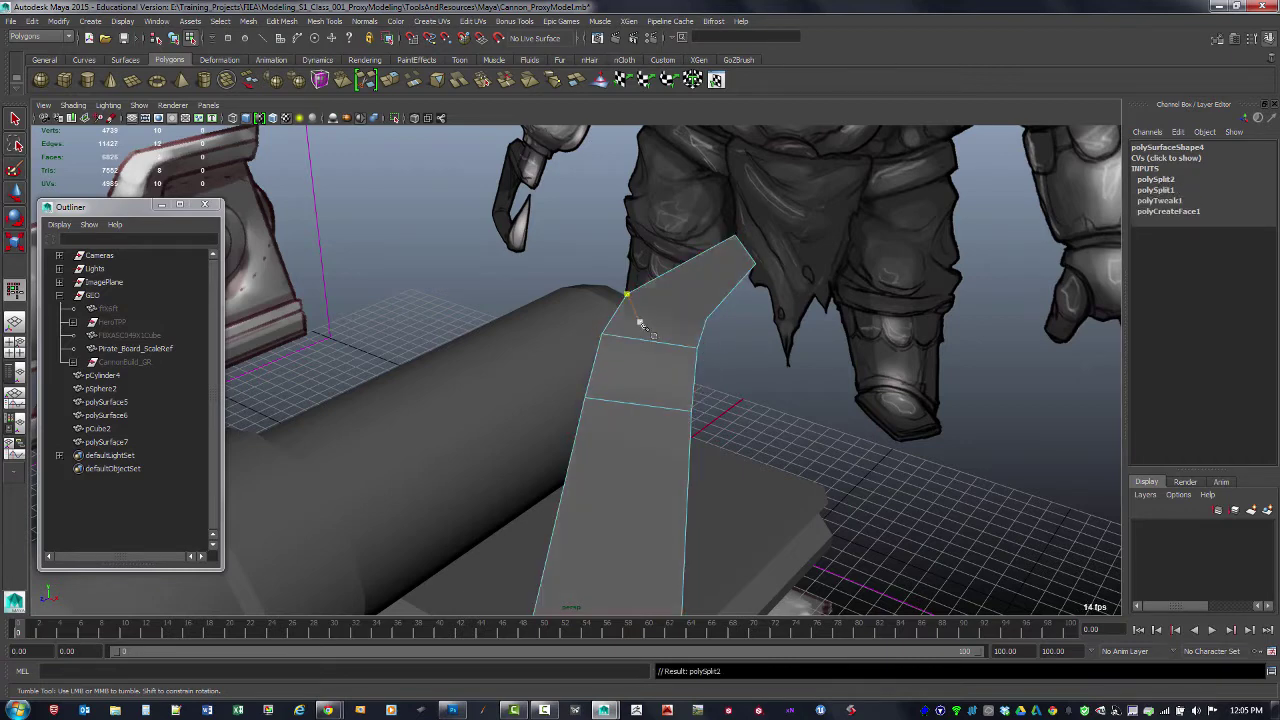
pyautogui.moveTo(610, 320); pyautogui.dragTo(619, 308)
pyautogui.click(638, 282)
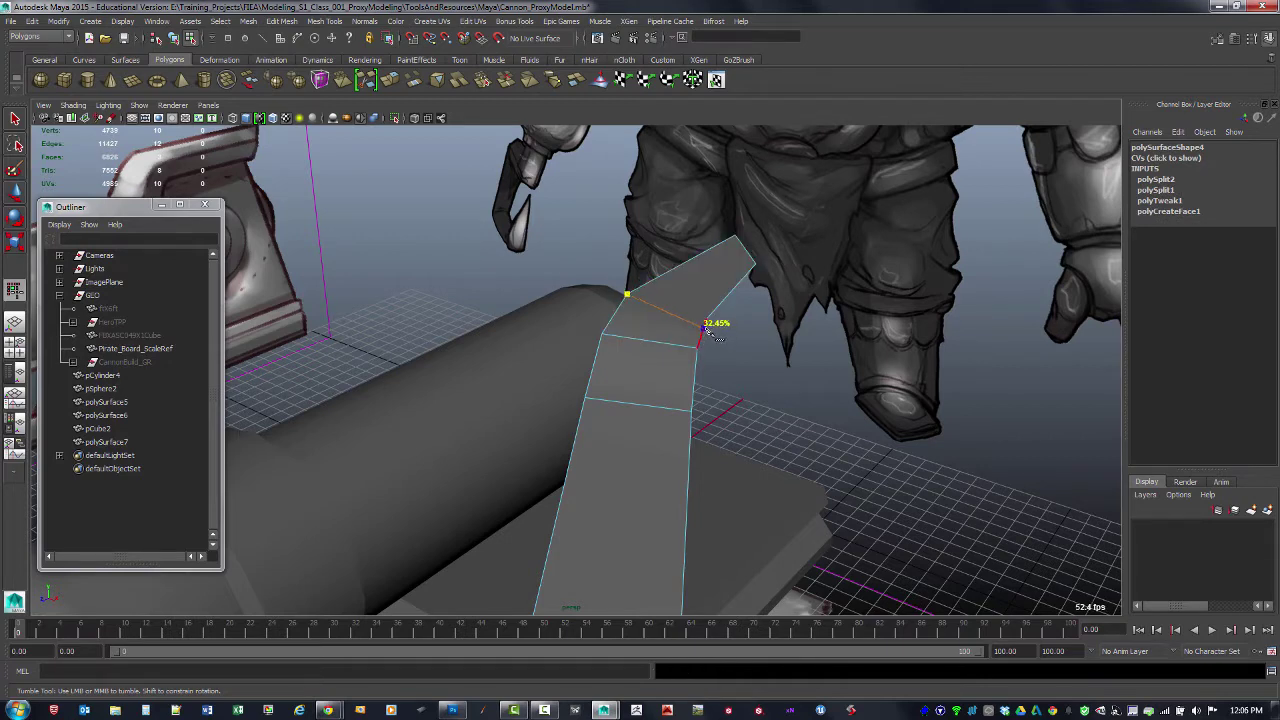
pyautogui.click(707, 318)
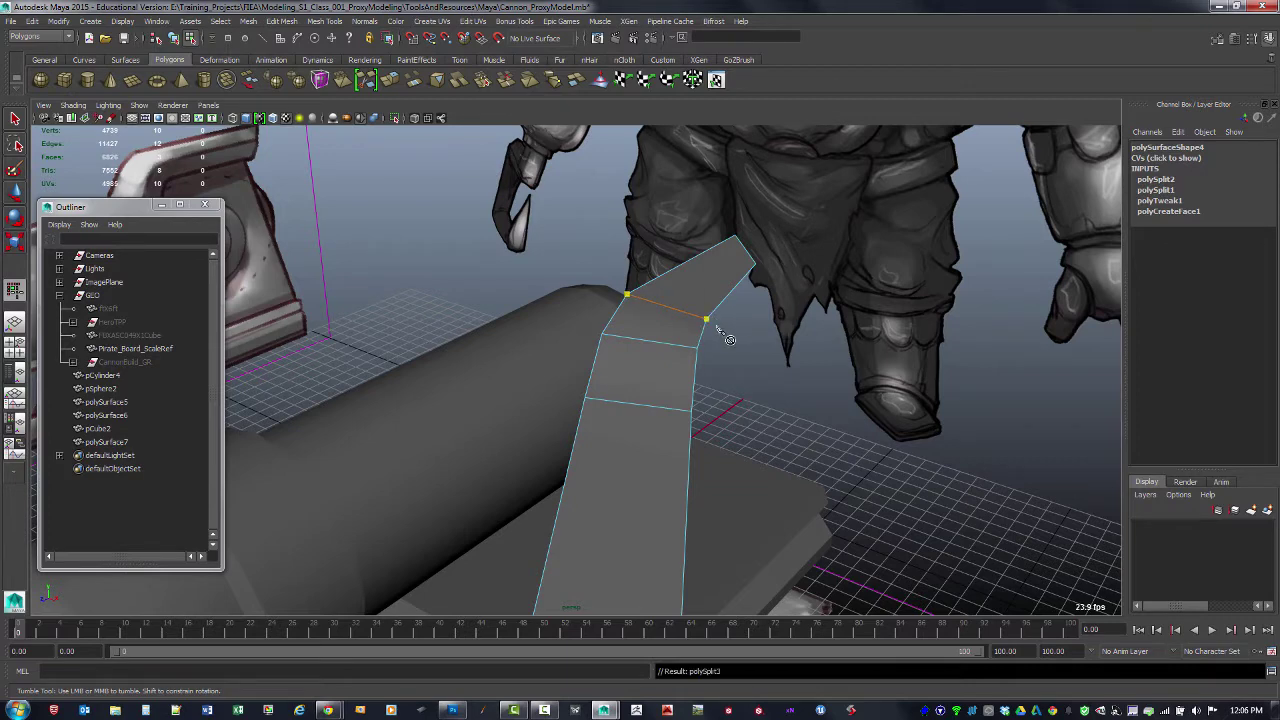
pyautogui.rightClick(724, 338)
pyautogui.hotkey('ctrl', 'z')
pyautogui.hotkey('ctrl', 'z')
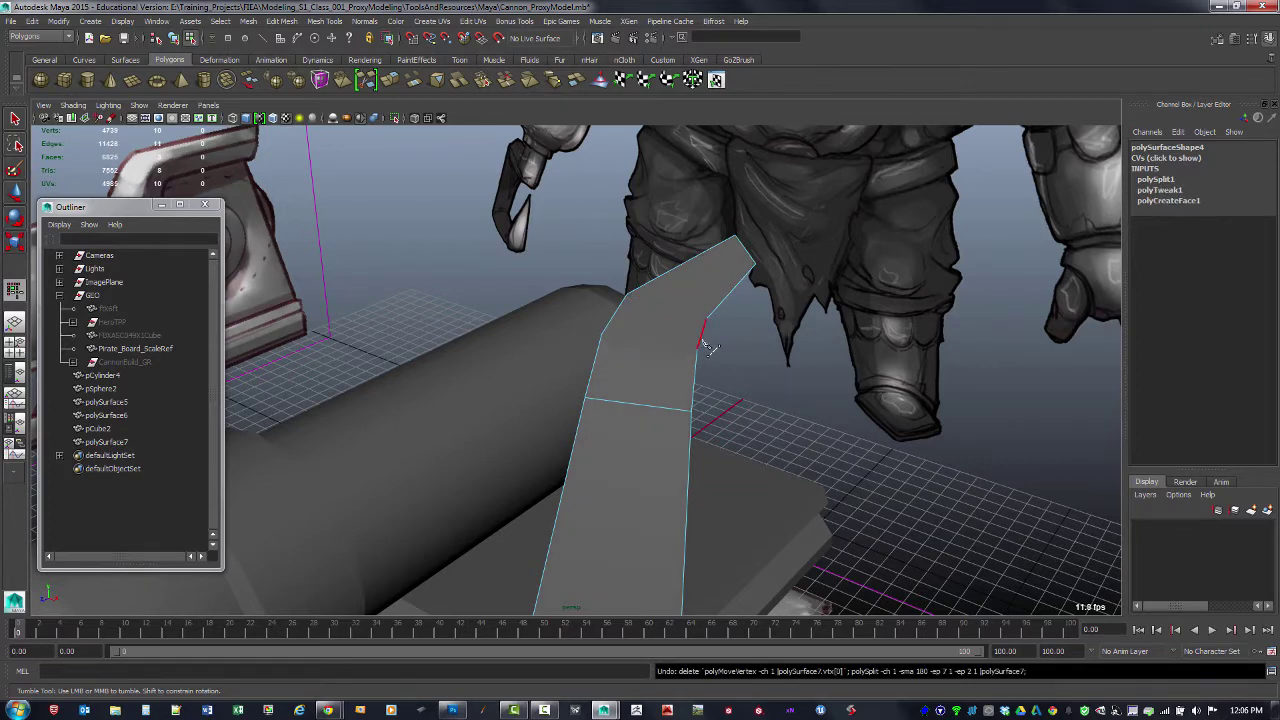
pyautogui.click(601, 334)
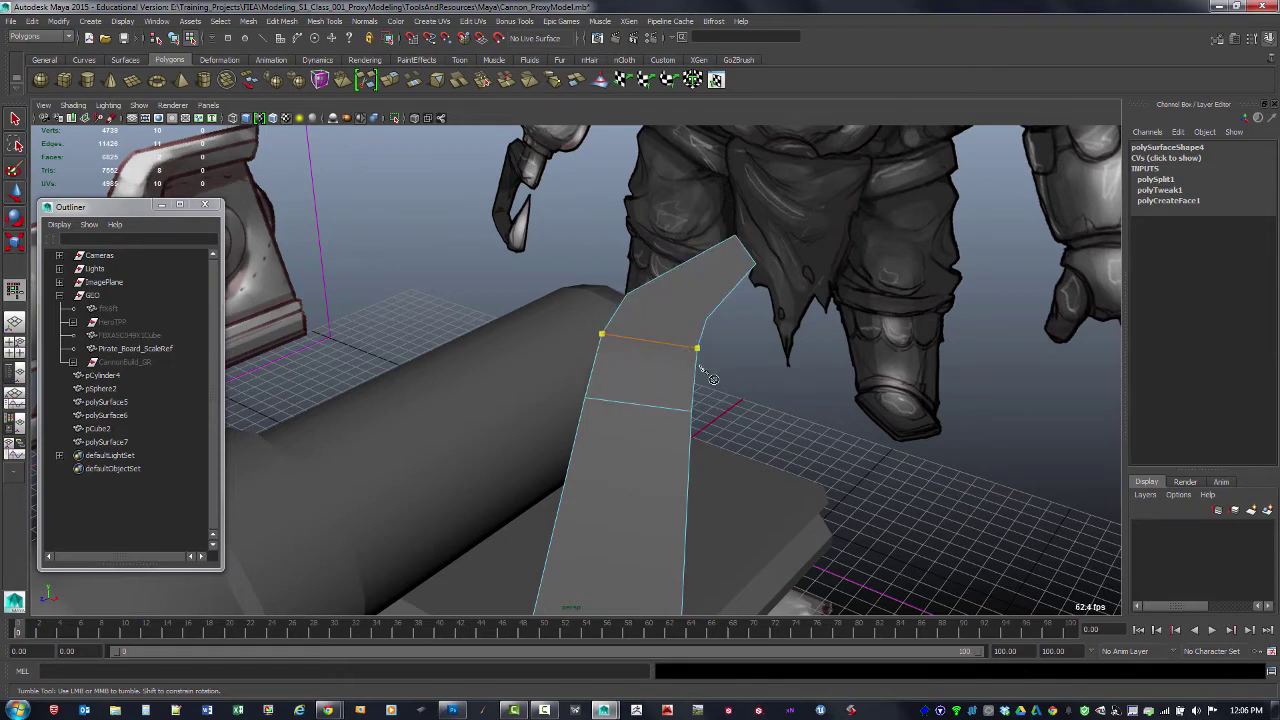
pyautogui.press('Return')
pyautogui.click(626, 294)
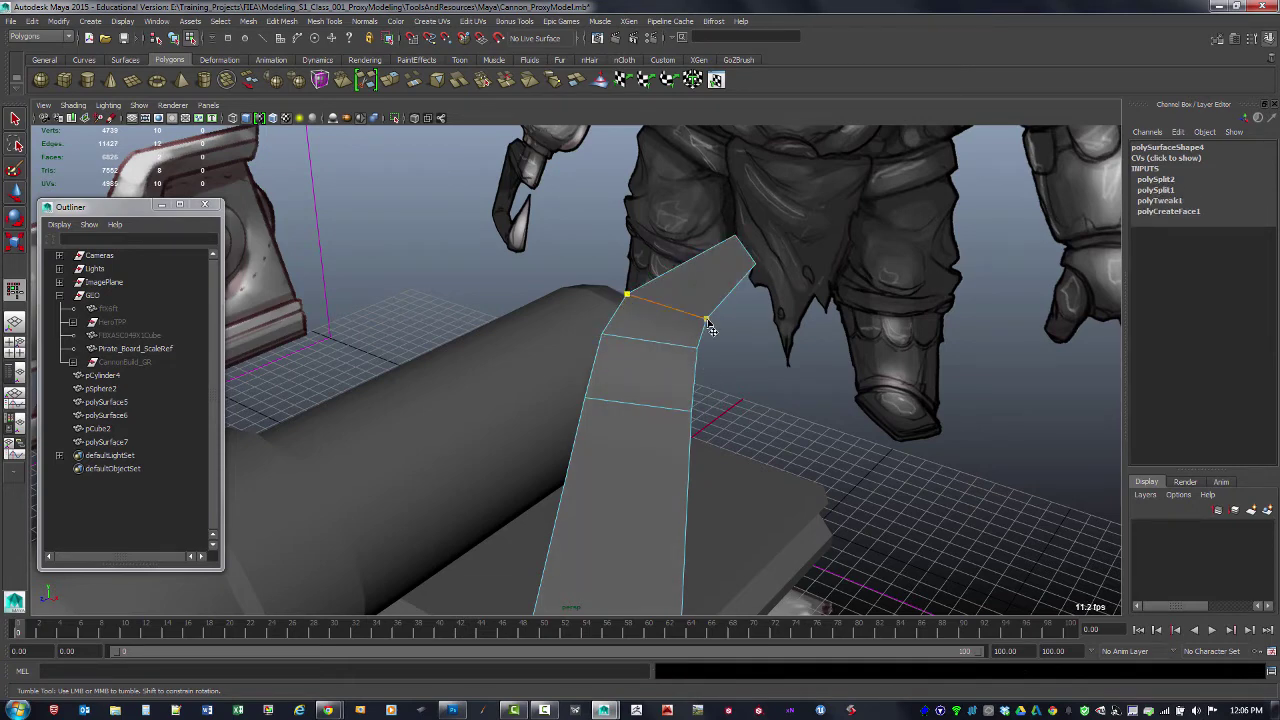
pyautogui.click(707, 319)
pyautogui.press('Return')
pyautogui.hotkey('ctrl', 'z')
pyautogui.hotkey('ctrl', 'z')
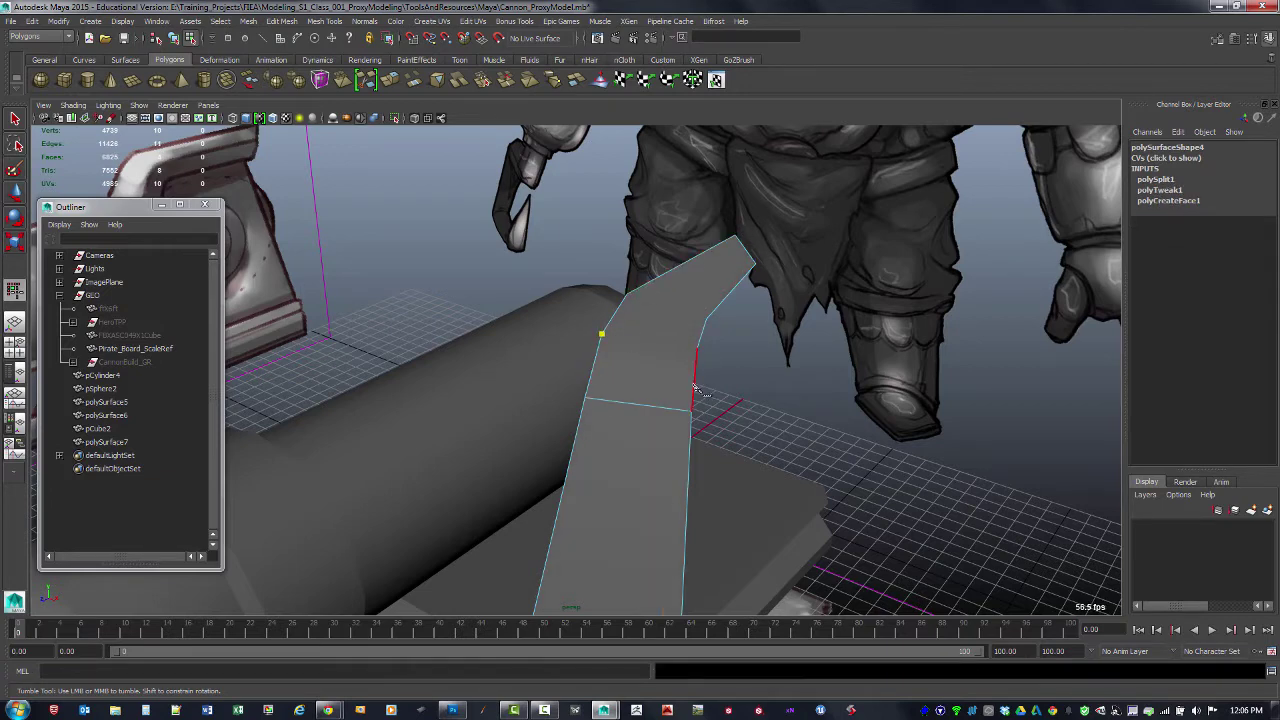
# Step: Cut two more edges across the band's bend, joining the facing vertices at its lower and upper corners
pyautogui.click(697, 348)
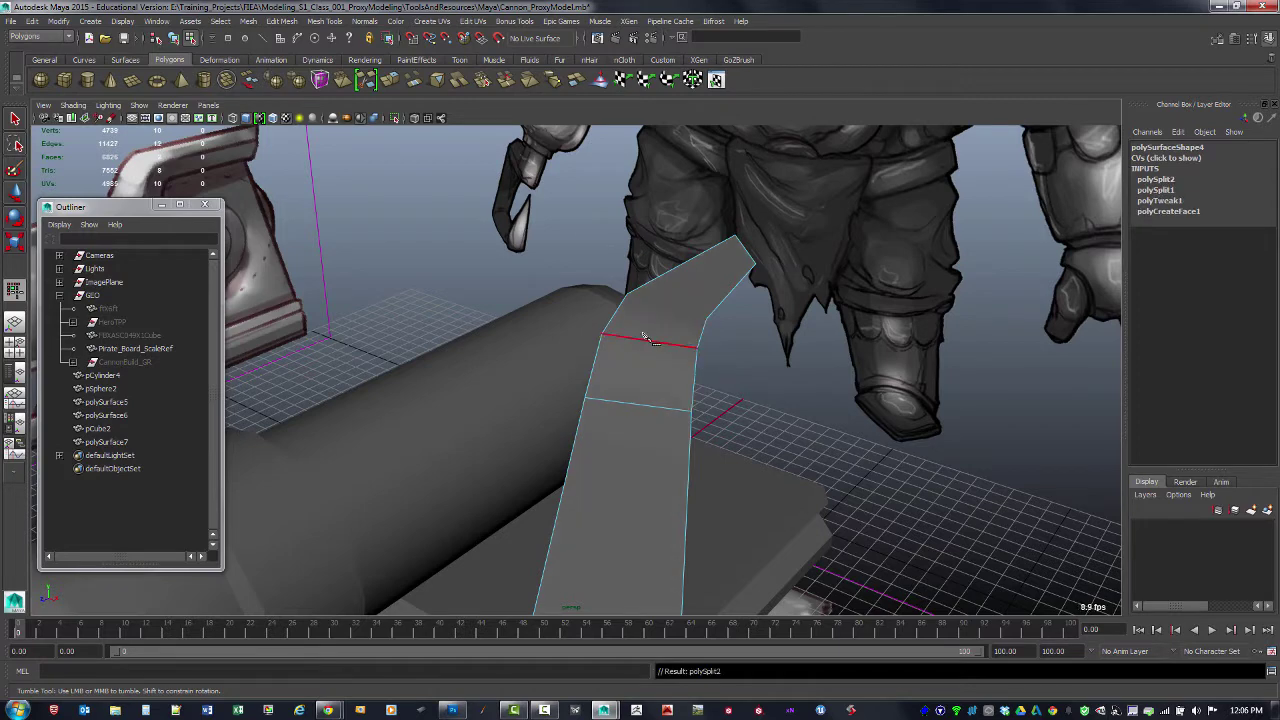
pyautogui.press('Return')
pyautogui.click(626, 294)
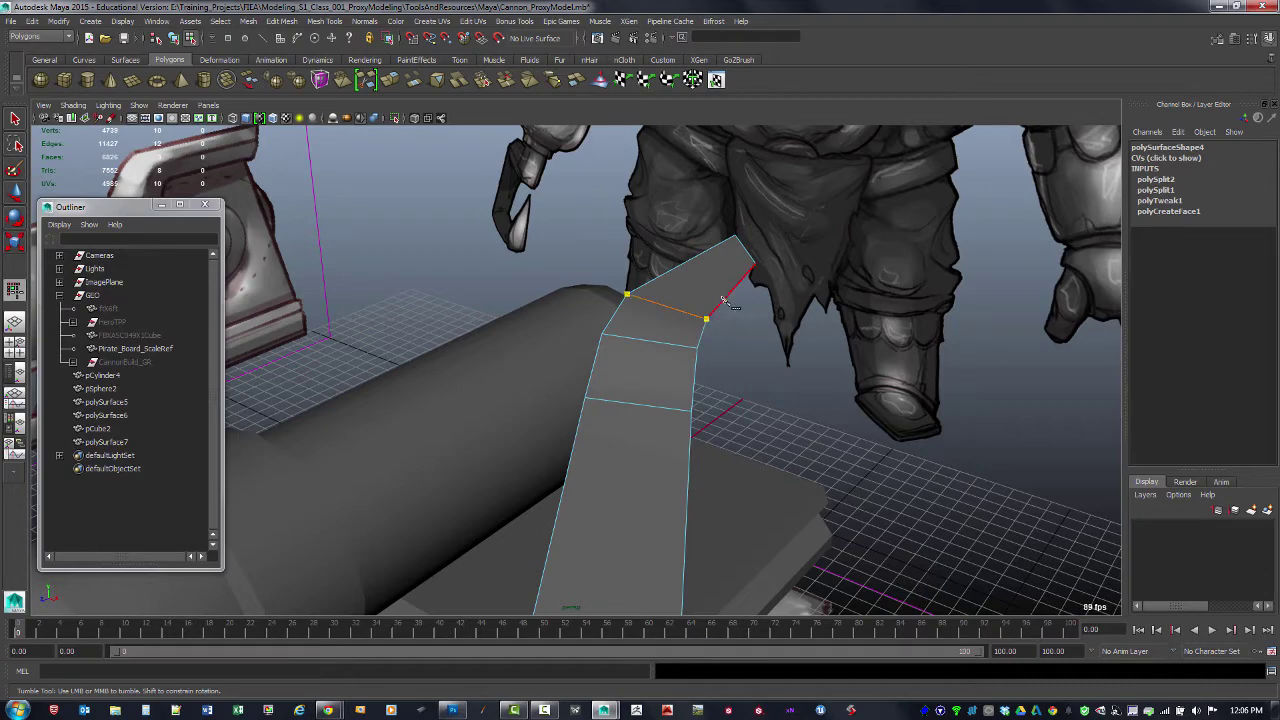
pyautogui.press('Return')
pyautogui.keyDown('alt'); pyautogui.moveTo(812, 370); pyautogui.dragTo(287, 256); pyautogui.keyUp('alt')
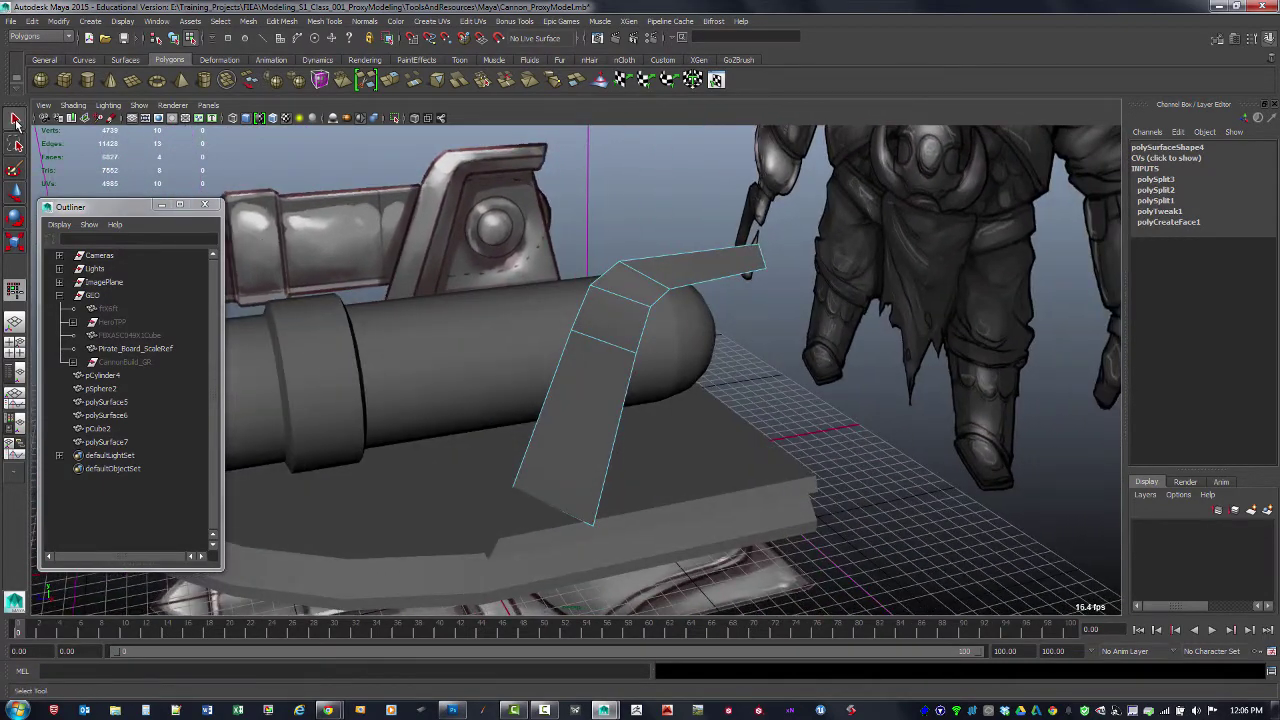
pyautogui.keyDown('alt'); pyautogui.moveTo(630, 330); pyautogui.dragTo(687, 341); pyautogui.keyUp('alt')
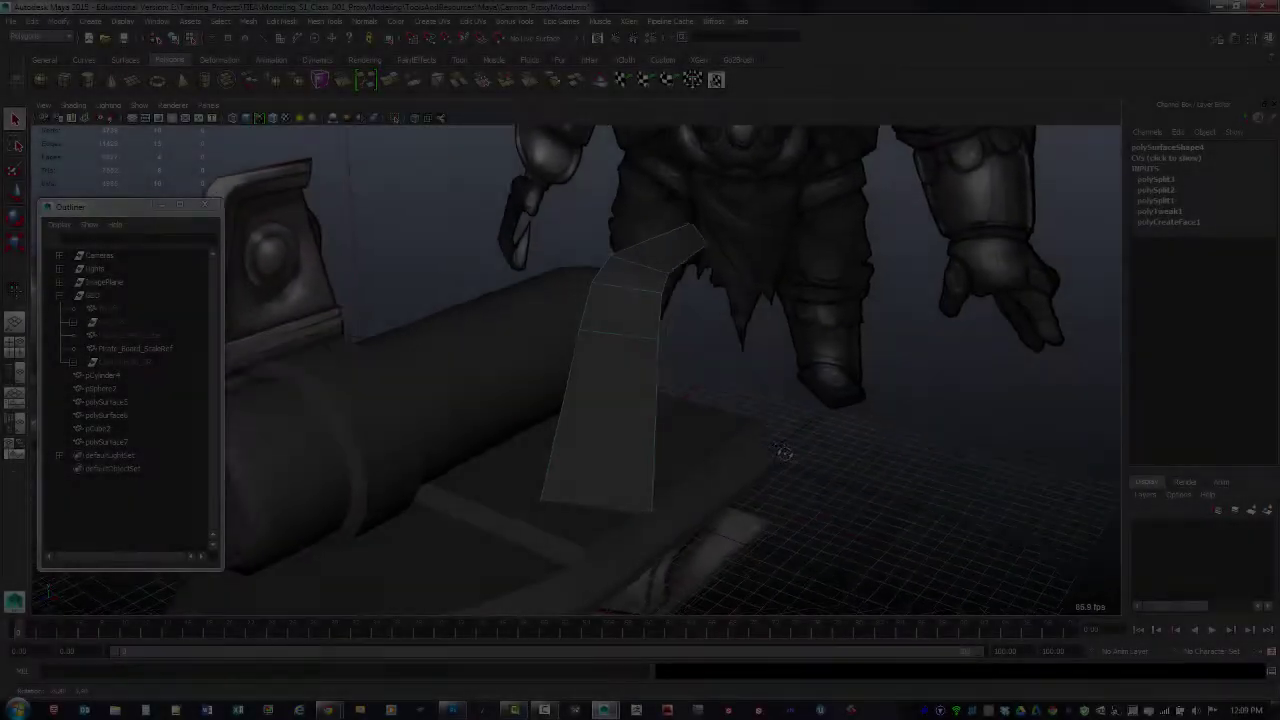
# Step: Select the band's two bottom vertices and snap them along Y to the height of the slab's top surface
pyautogui.moveTo(786, 449)
pyautogui.keyDown('alt'); pyautogui.mouseDown()
pyautogui.moveTo(749, 451)
pyautogui.moveTo(788, 464)
pyautogui.moveTo(740, 465)
pyautogui.moveTo(786, 457)
pyautogui.mouseUp(); pyautogui.keyUp('alt')
pyautogui.click(645, 450)
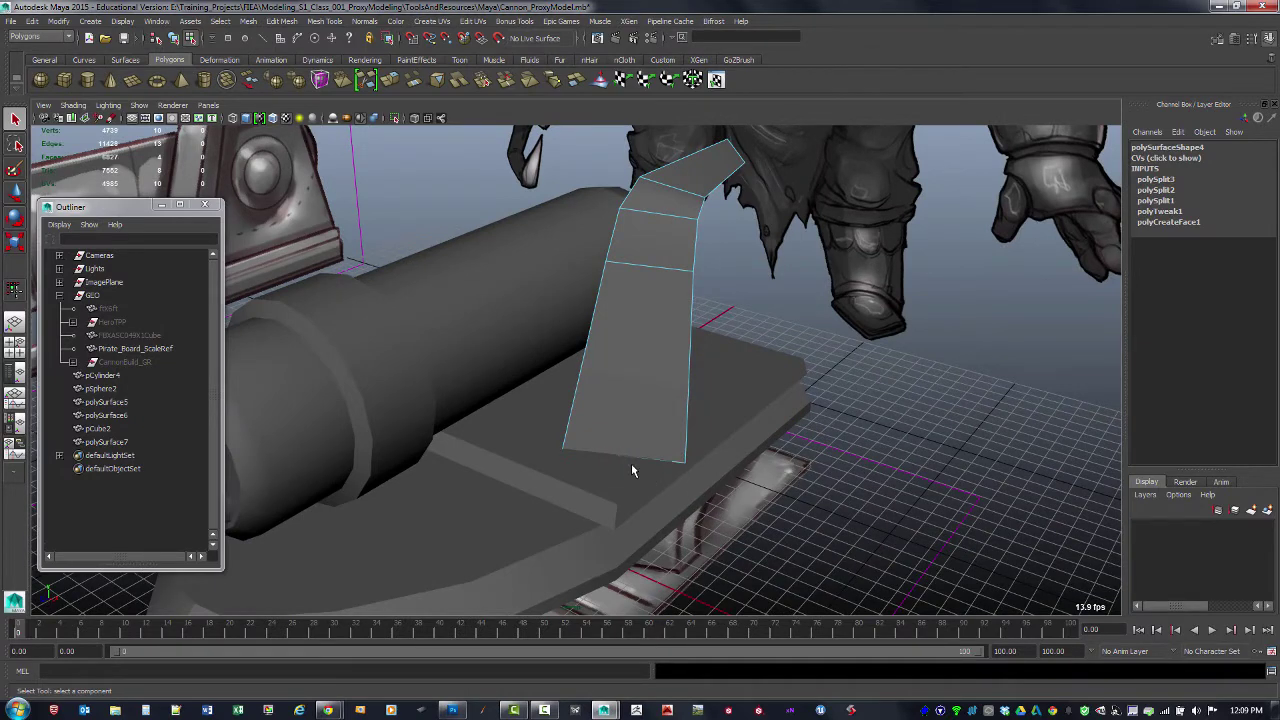
pyautogui.press('F9')
pyautogui.moveTo(527, 425); pyautogui.dragTo(563, 447)
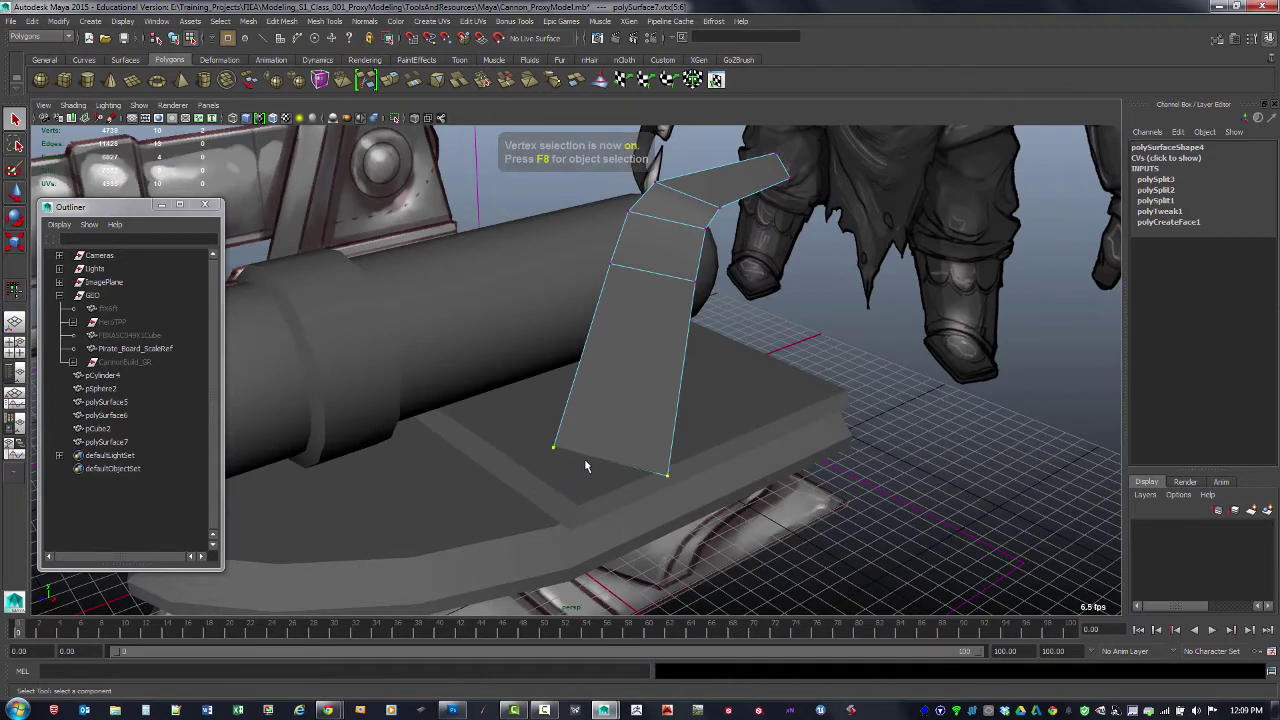
pyautogui.press('w')
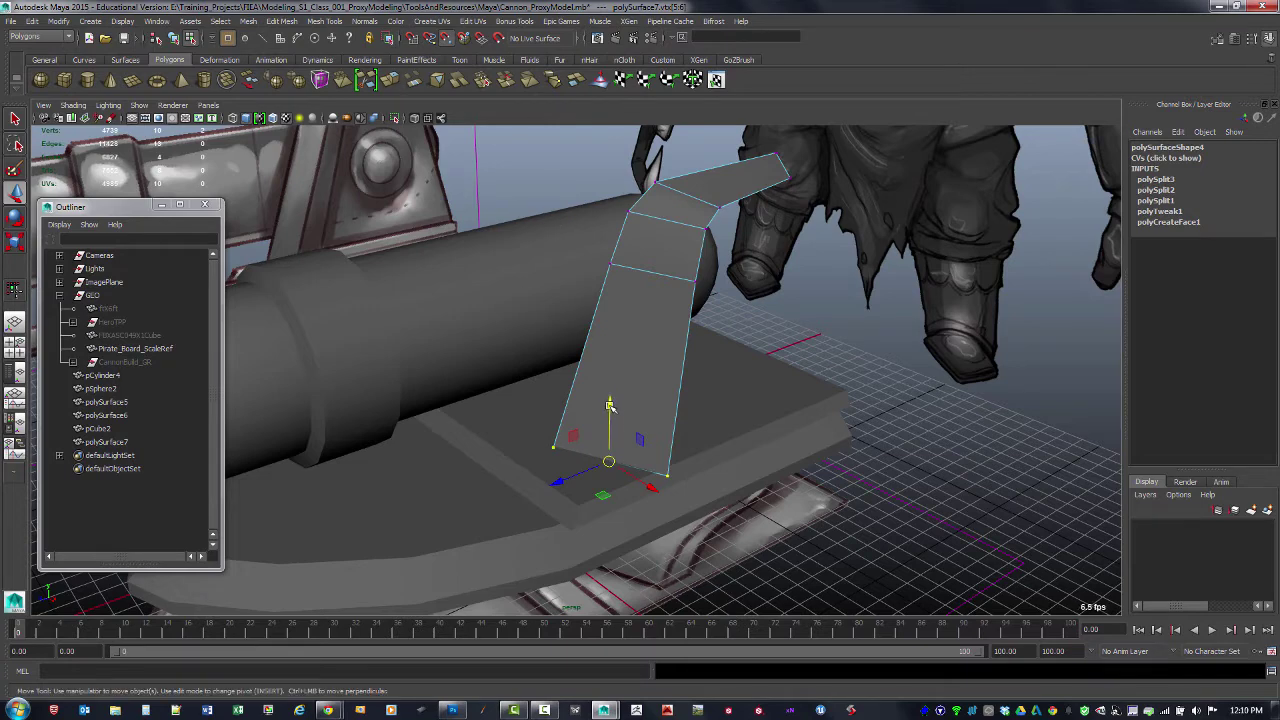
pyautogui.moveTo(610, 405); pyautogui.dragTo(579, 506)
pyautogui.keyDown('alt'); pyautogui.moveTo(725, 446); pyautogui.dragTo(680, 431); pyautogui.keyUp('alt')
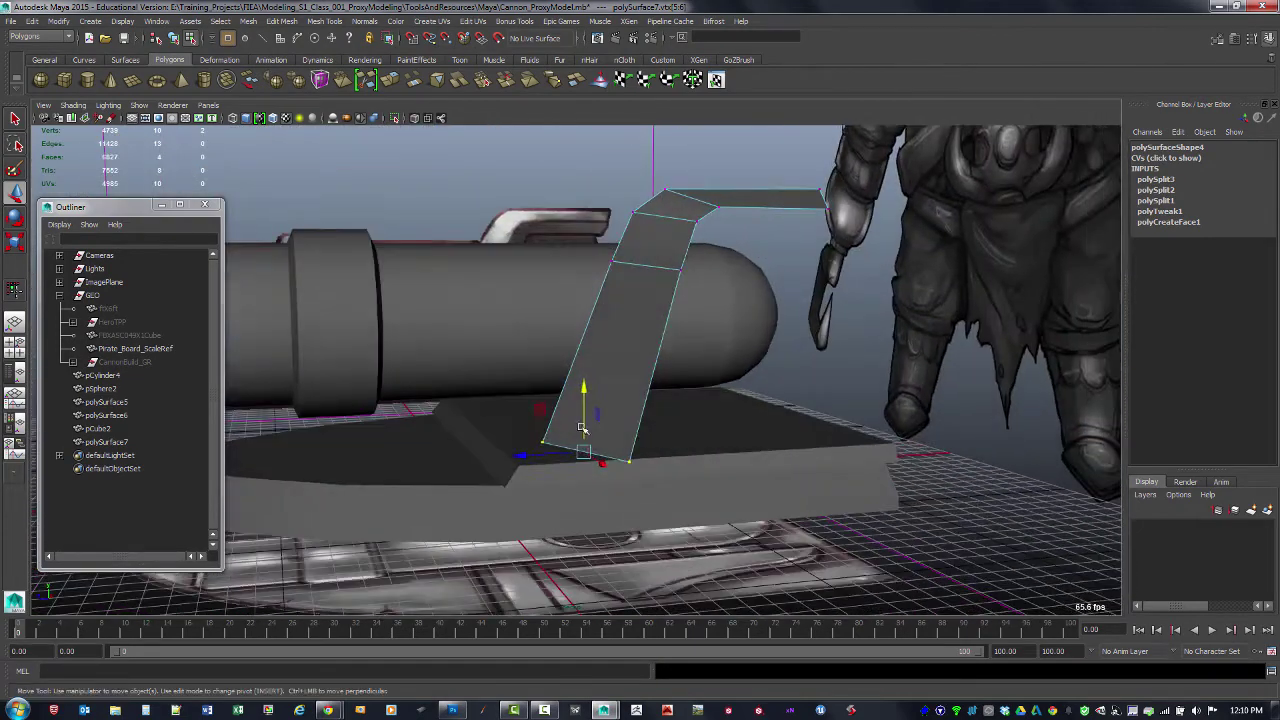
pyautogui.keyDown('alt'); pyautogui.moveTo(519, 441); pyautogui.dragTo(591, 463); pyautogui.keyUp('alt')
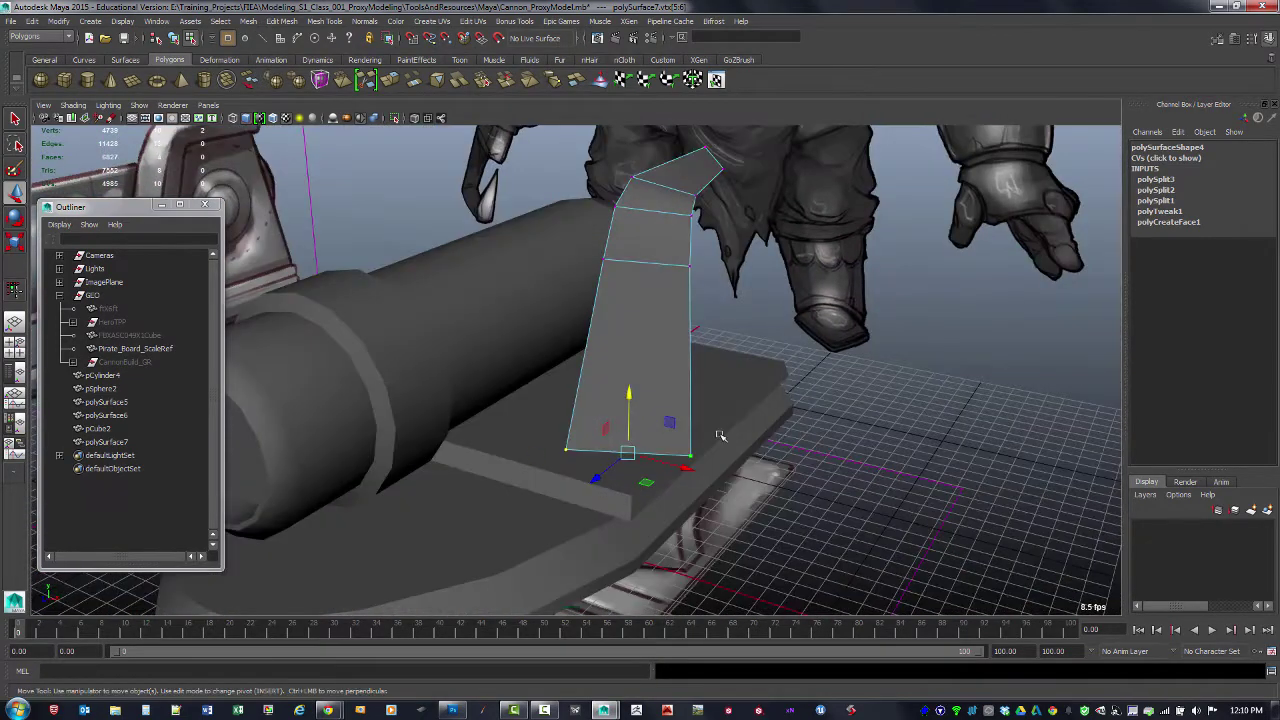
# Step: Select all four faces of the band, from the slab to the upper tip, and apply Extrude Face to them
pyautogui.keyDown('alt'); pyautogui.moveTo(763, 383); pyautogui.dragTo(648, 384); pyautogui.keyUp('alt')
pyautogui.press('F11')
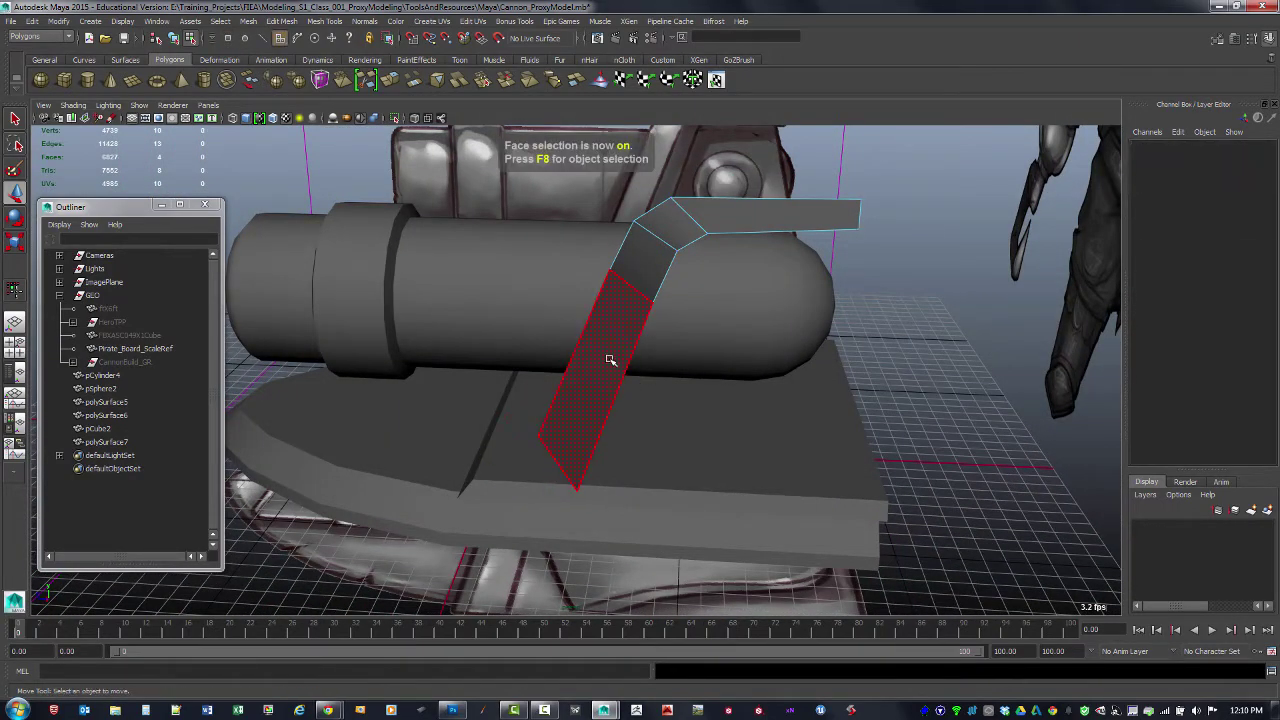
pyautogui.click(610, 358)
pyautogui.keyDown('shift'); pyautogui.click(645, 262); pyautogui.keyUp('shift')
pyautogui.keyDown('shift'); pyautogui.click(725, 222); pyautogui.keyUp('shift')
pyautogui.keyDown('alt'); pyautogui.moveTo(721, 293); pyautogui.dragTo(716, 424, button='middle'); pyautogui.keyUp('alt')
pyautogui.keyDown('alt'); pyautogui.moveTo(653, 327); pyautogui.dragTo(550, 289); pyautogui.keyUp('alt')
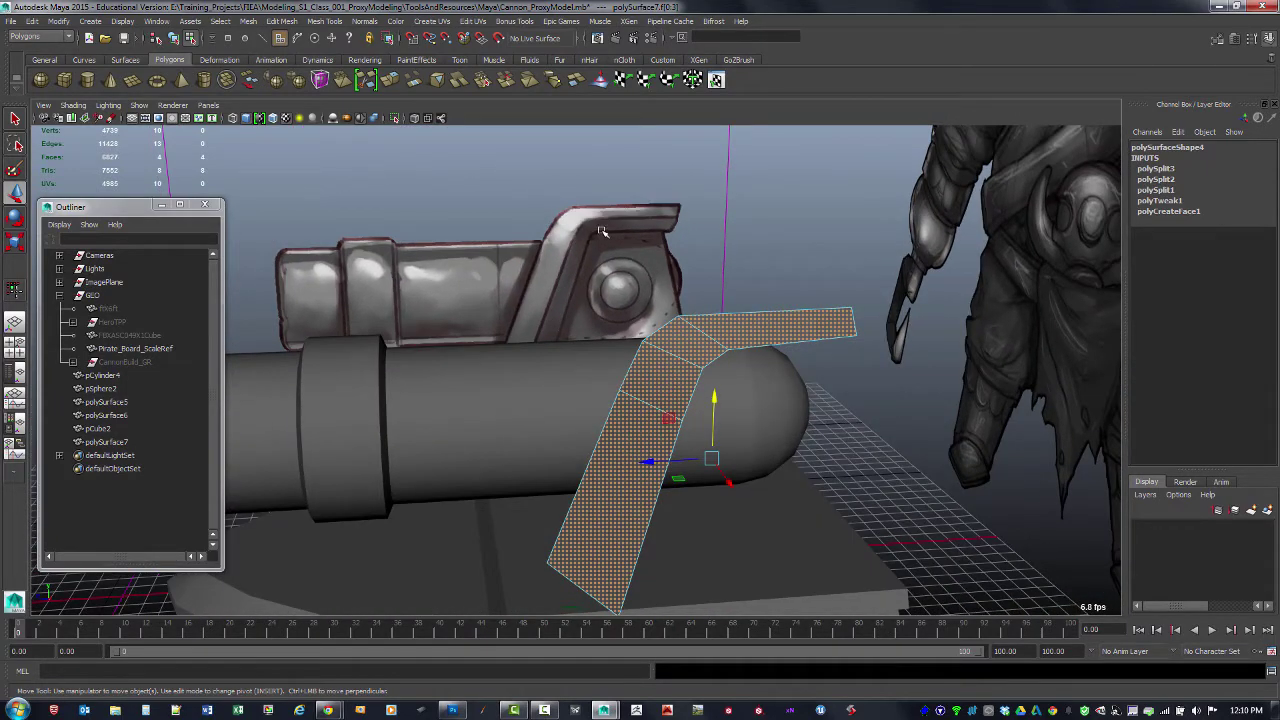
pyautogui.keyDown('alt'); pyautogui.moveTo(686, 396); pyautogui.dragTo(766, 386); pyautogui.keyUp('alt')
pyautogui.keyDown('alt'); pyautogui.moveTo(766, 386); pyautogui.dragTo(682, 334, button='middle'); pyautogui.keyUp('alt')
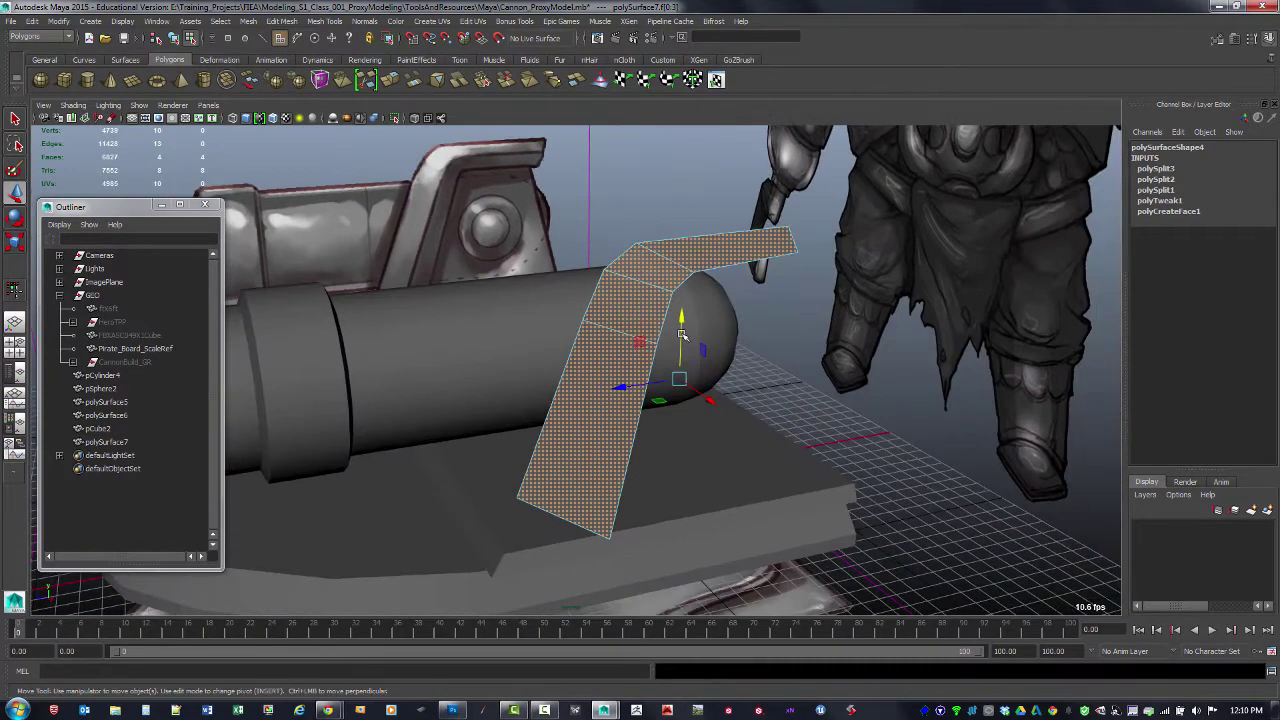
pyautogui.keyDown('shift'); pyautogui.rightClick(608, 364); pyautogui.keyUp('shift')
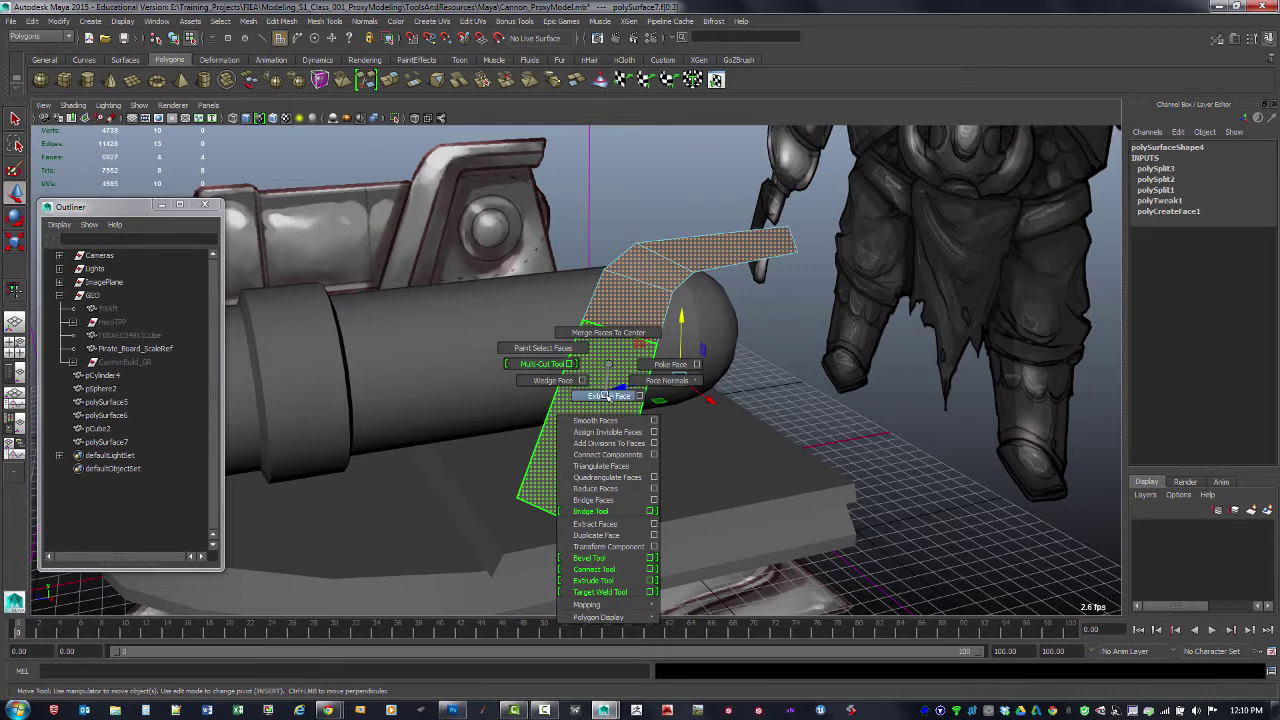
pyautogui.click(607, 397)
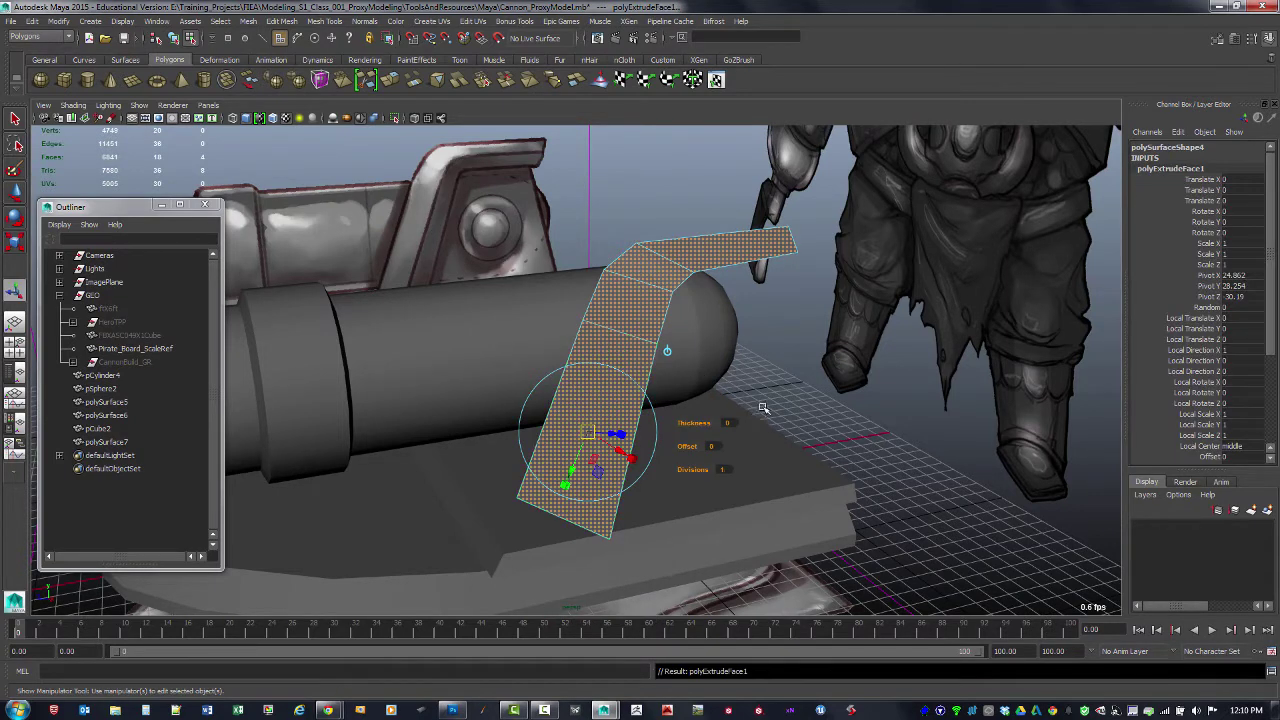
# Step: Set the extrusion thickness to 3.5, checking the band's depth against the bracket in the side reference
pyautogui.keyDown('alt'); pyautogui.moveTo(640, 410); pyautogui.dragTo(690, 422); pyautogui.keyUp('alt')
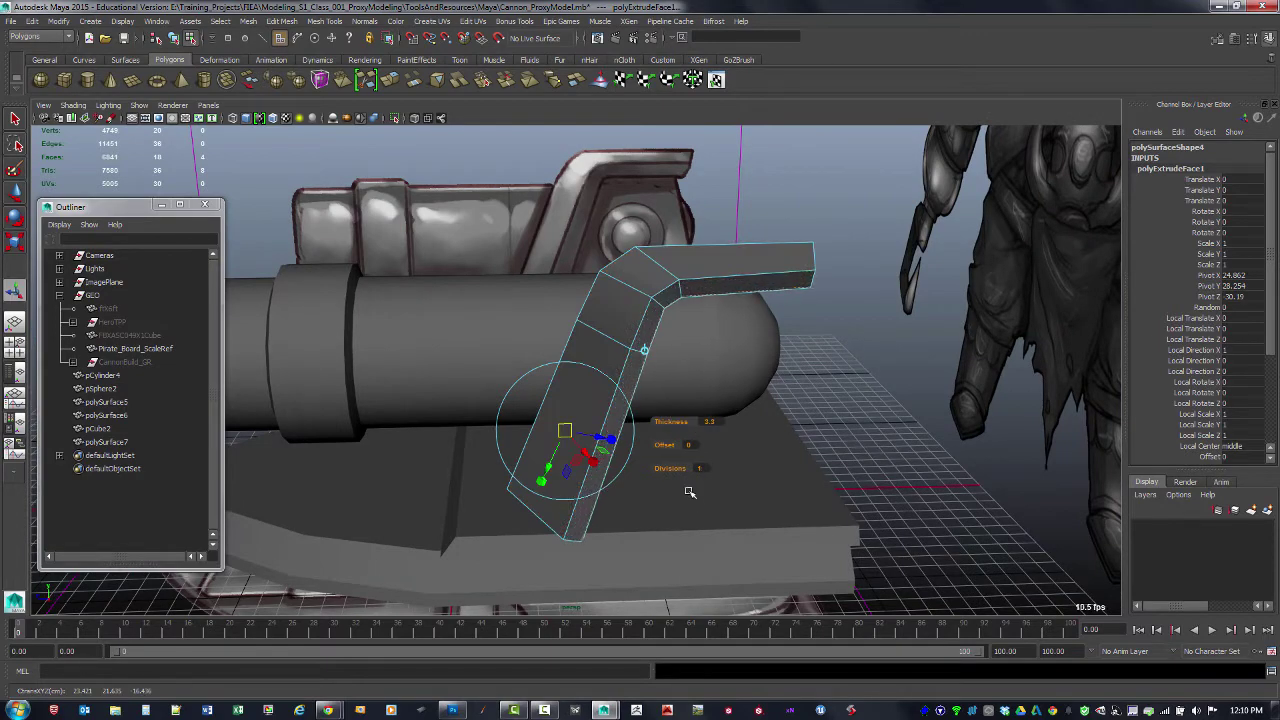
pyautogui.press('space')
pyautogui.press('space')
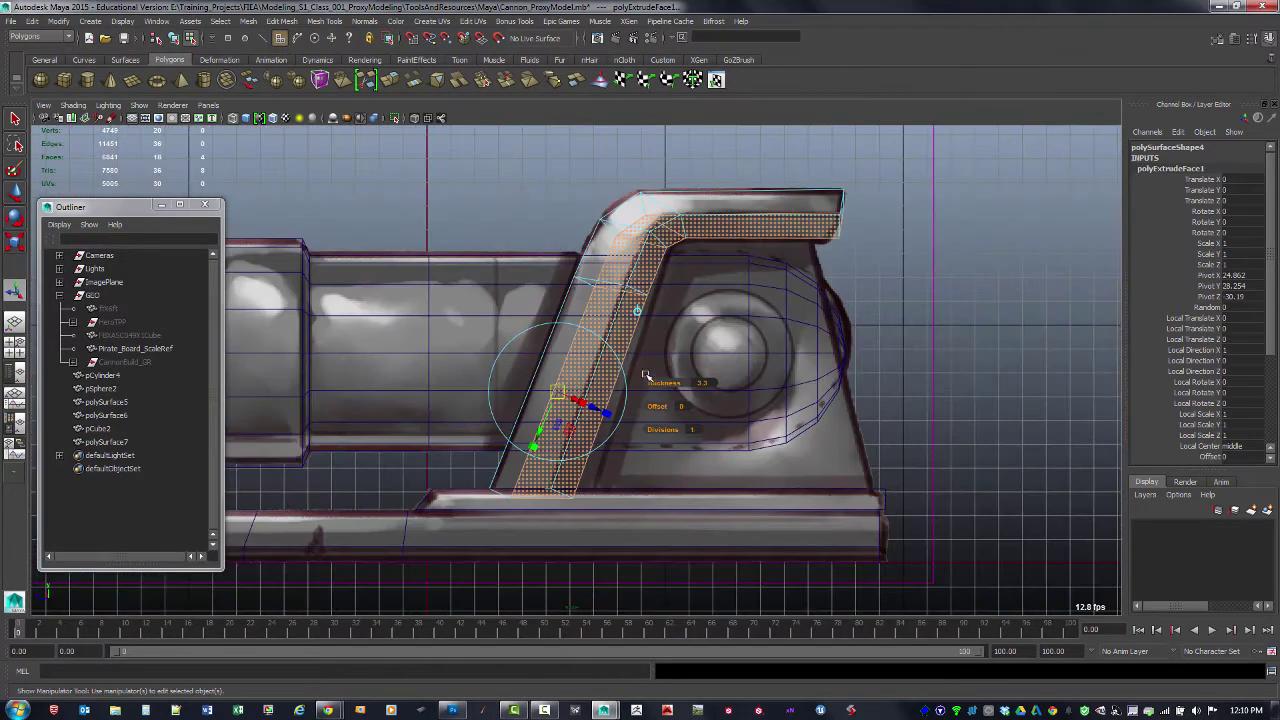
pyautogui.moveTo(669, 387); pyautogui.dragTo(664, 385)
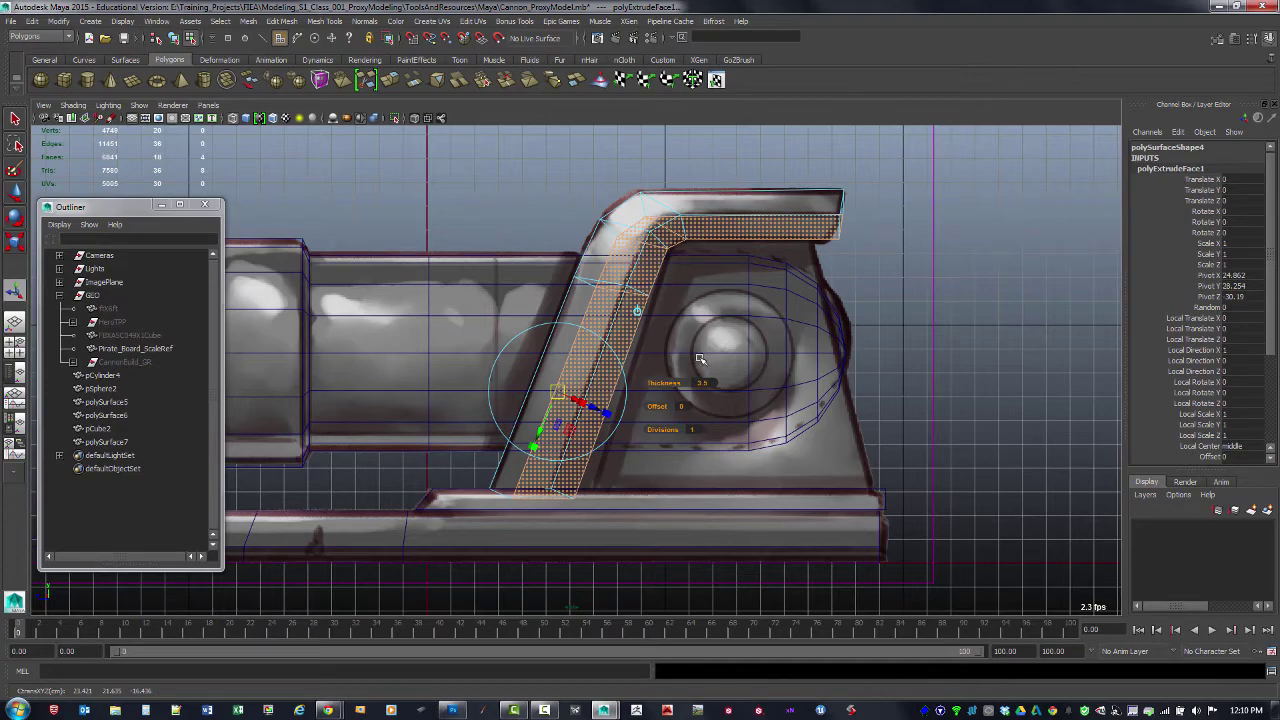
pyautogui.press('space')
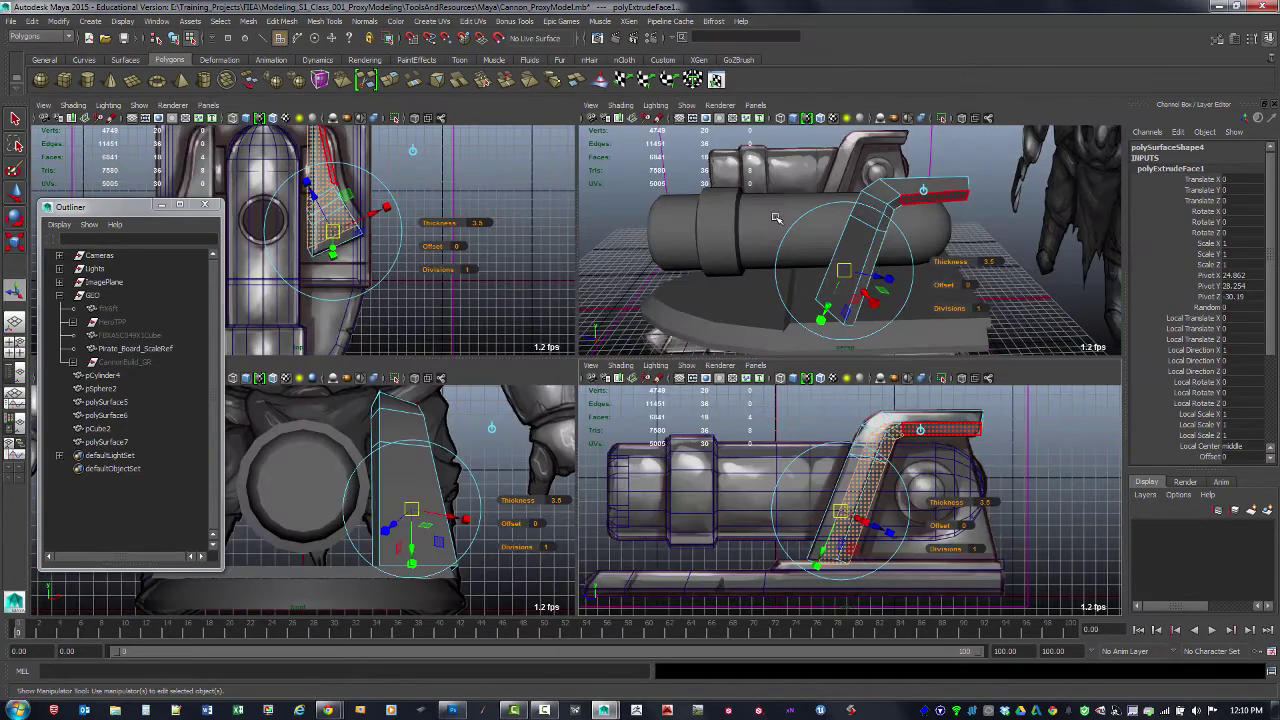
pyautogui.press('space')
pyautogui.keyDown('alt'); pyautogui.moveTo(776, 217); pyautogui.dragTo(600, 300); pyautogui.keyUp('alt')
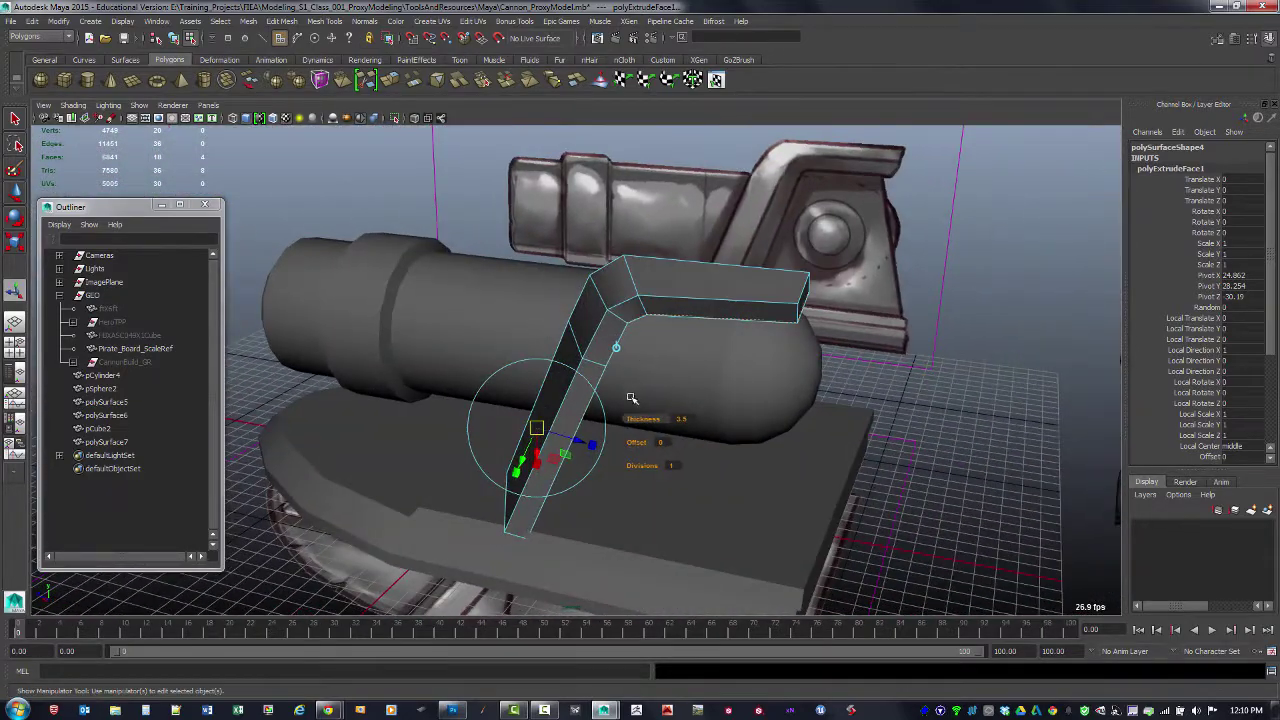
# Step: Finish the extrusion, select the two bottom vertices on the band's extruded side, and ready them for the Move tool
pyautogui.click(316, 216)
pyautogui.keyDown('alt'); pyautogui.moveTo(510, 360); pyautogui.dragTo(560, 400); pyautogui.keyUp('alt')
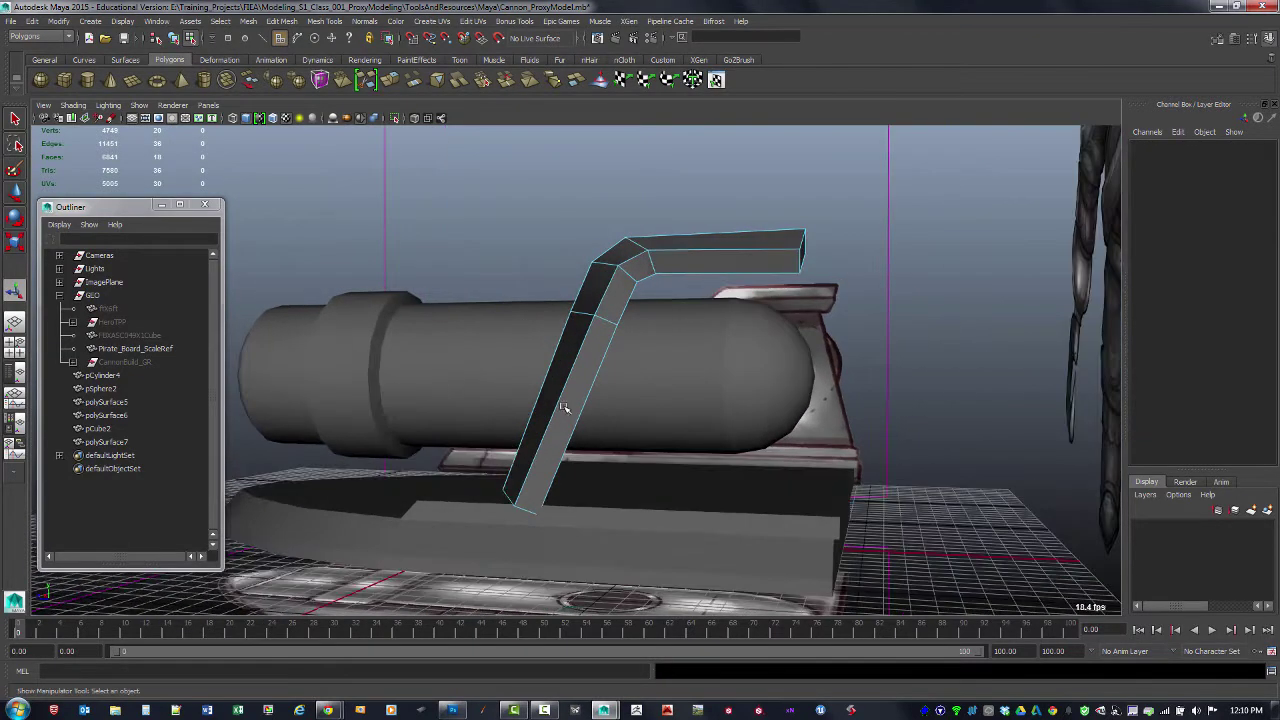
pyautogui.keyDown('alt'); pyautogui.moveTo(586, 507); pyautogui.dragTo(523, 529); pyautogui.keyUp('alt')
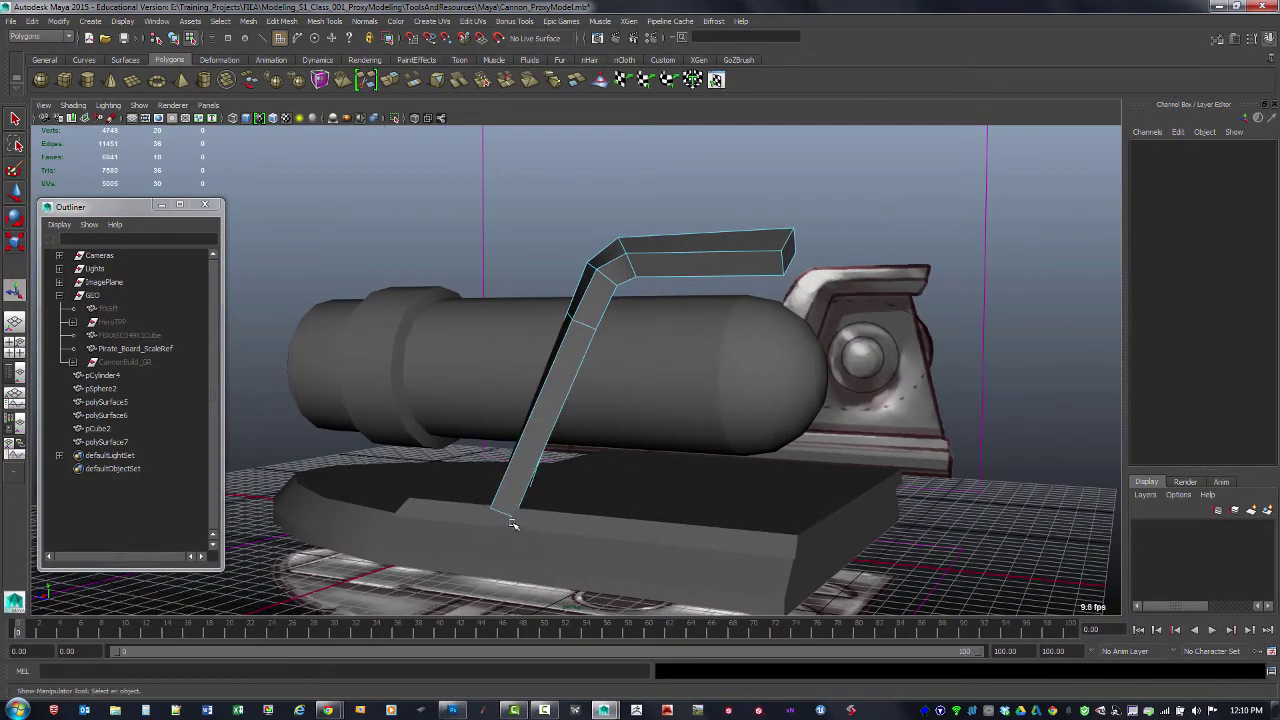
pyautogui.press('F9')
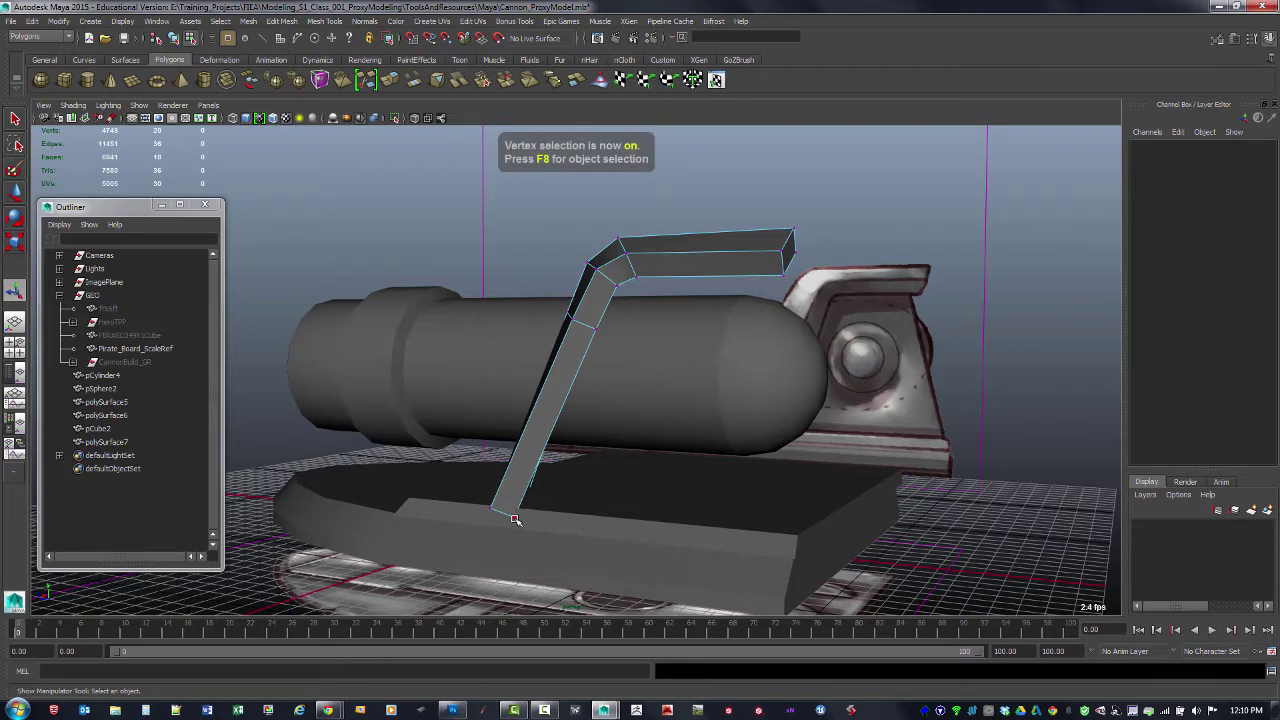
pyautogui.click(515, 513)
pyautogui.keyDown('alt'); pyautogui.moveTo(557, 491); pyautogui.dragTo(540, 500); pyautogui.keyUp('alt')
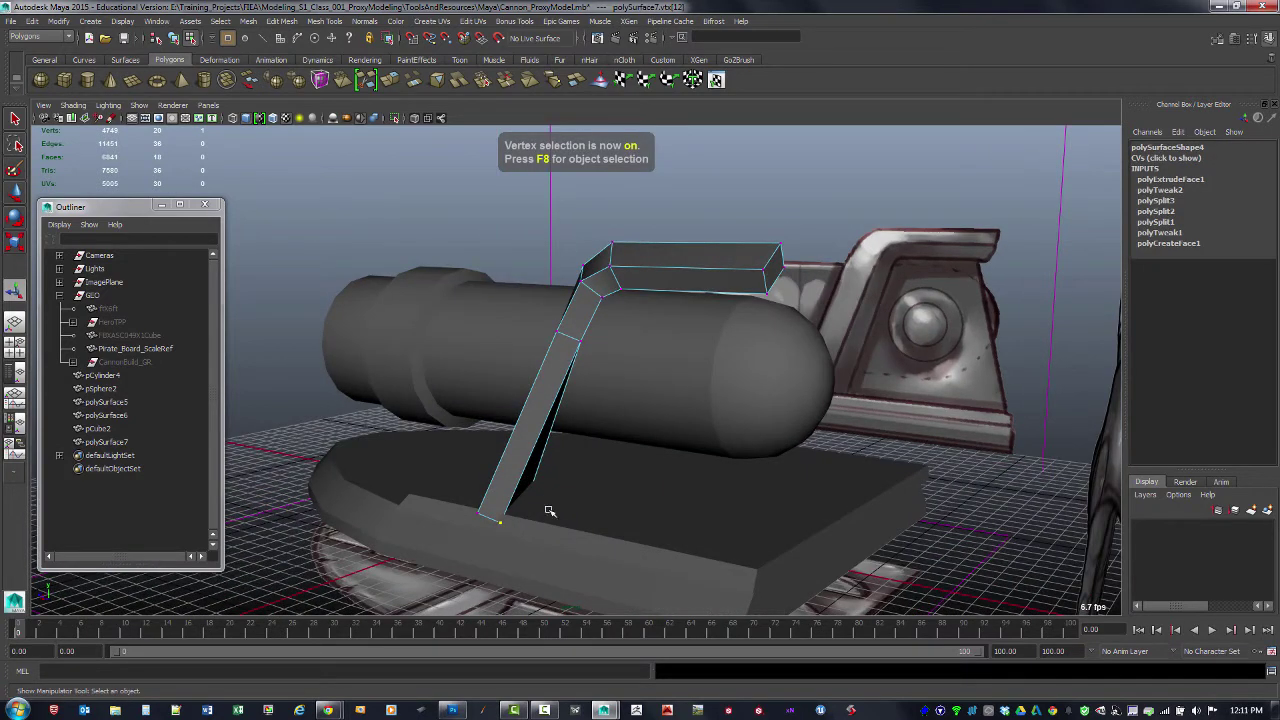
pyautogui.press('4')
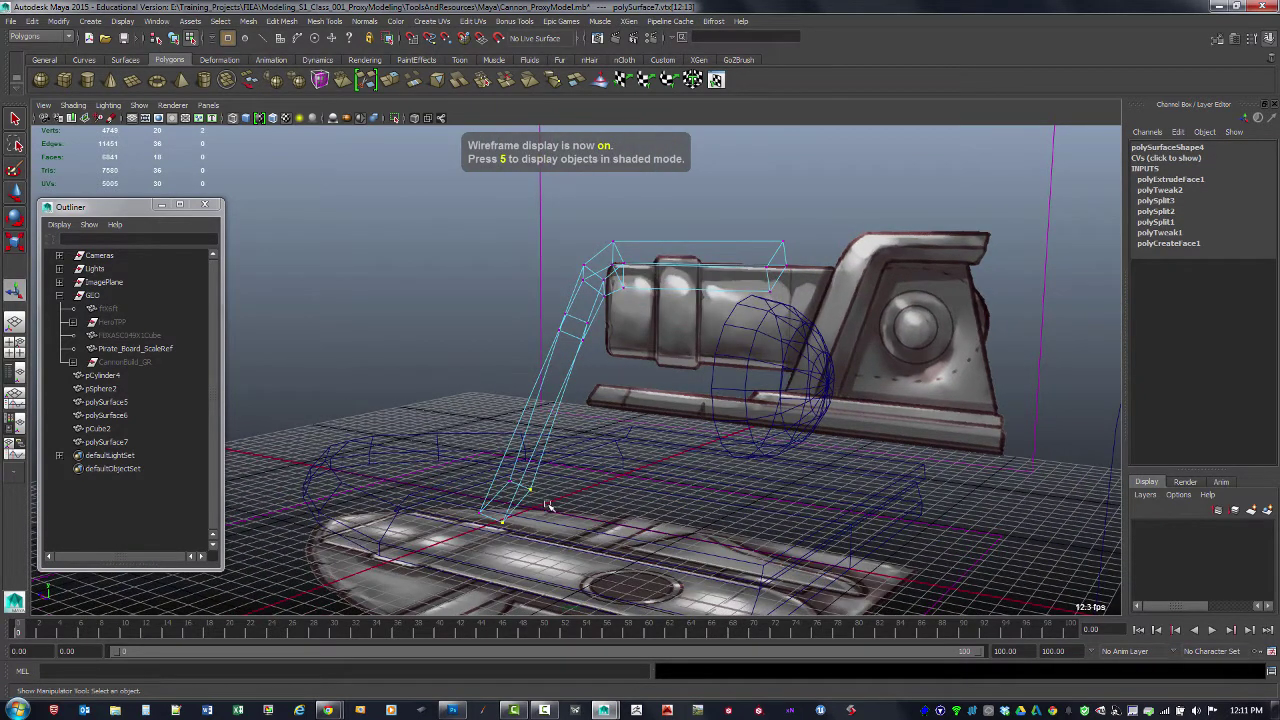
pyautogui.press('w')
pyautogui.moveTo(548, 510)
pyautogui.keyDown('alt'); pyautogui.mouseDown()
pyautogui.moveTo(563, 509)
pyautogui.moveTo(556, 465)
pyautogui.moveTo(604, 491)
pyautogui.moveTo(575, 420)
pyautogui.moveTo(575, 452)
pyautogui.mouseUp(); pyautogui.keyUp('alt')
pyautogui.press('5')
pyautogui.press('6')
# Step: Line up the inner vertices of the band's extruded side along X at the bend and the upper tip
pyautogui.keyDown('alt'); pyautogui.moveTo(712, 505); pyautogui.dragTo(717, 534); pyautogui.keyUp('alt')
pyautogui.keyDown('alt'); pyautogui.moveTo(695, 519); pyautogui.dragTo(643, 447, button='middle'); pyautogui.keyUp('alt')
pyautogui.keyDown('alt'); pyautogui.moveTo(643, 447); pyautogui.dragTo(621, 297); pyautogui.keyUp('alt')
pyautogui.keyDown('alt'); pyautogui.moveTo(643, 450); pyautogui.dragTo(481, 479); pyautogui.keyUp('alt')
pyautogui.click(564, 389)
pyautogui.moveTo(564, 391); pyautogui.dragTo(568, 337)
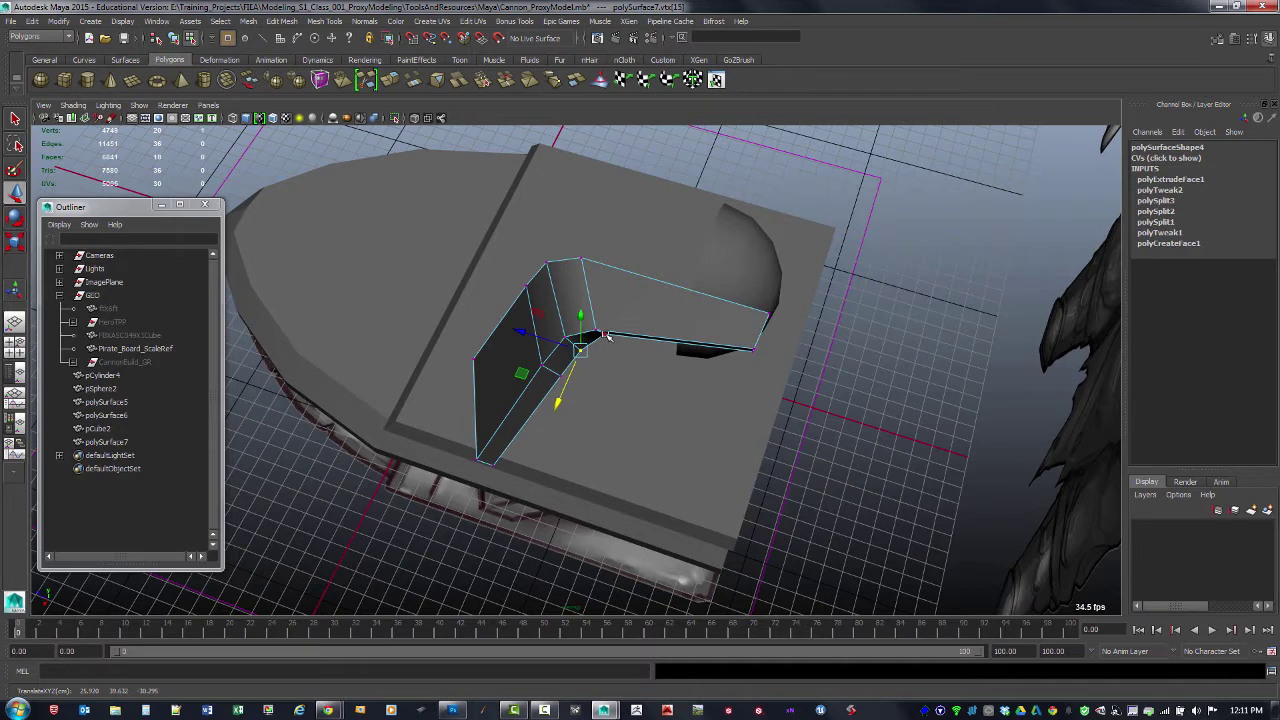
pyautogui.click(605, 335)
pyautogui.moveTo(593, 355); pyautogui.dragTo(588, 366)
pyautogui.keyDown('alt'); pyautogui.moveTo(713, 401); pyautogui.dragTo(761, 287); pyautogui.keyUp('alt')
pyautogui.click(755, 320)
pyautogui.keyDown('alt'); pyautogui.moveTo(762, 338); pyautogui.dragTo(738, 432); pyautogui.keyUp('alt')
# Step: Select the five inner vertices in the top view and adjust them along X against the bracket in the top reference
pyautogui.press('space')
pyautogui.press('space')
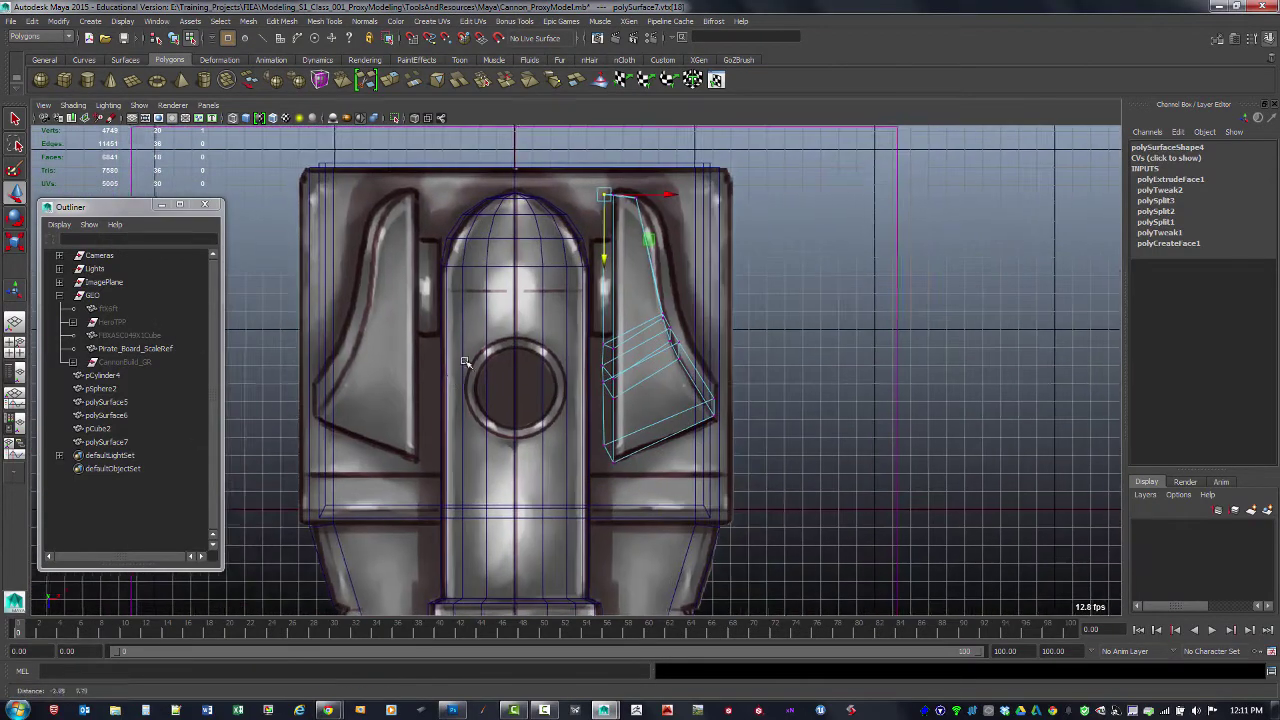
pyautogui.keyDown('alt'); pyautogui.moveTo(464, 361); pyautogui.dragTo(466, 361, button='middle'); pyautogui.keyUp('alt')
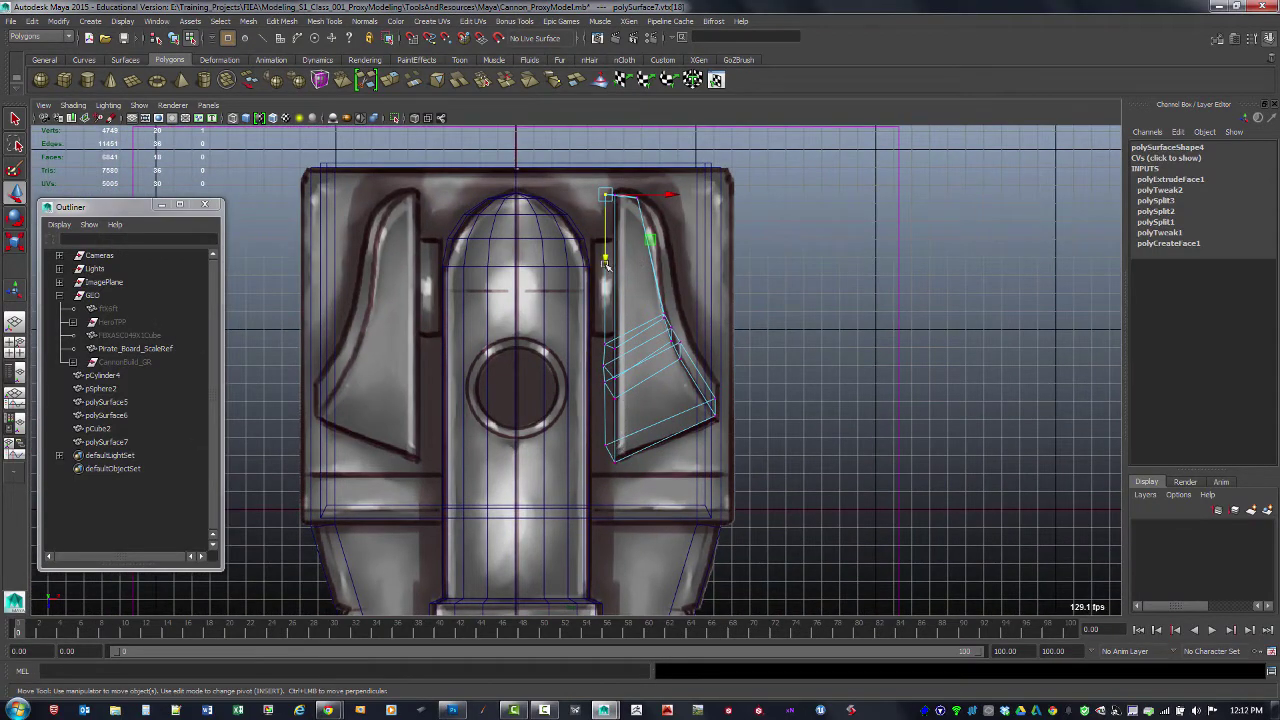
pyautogui.moveTo(577, 419); pyautogui.dragTo(609, 460)
pyautogui.click(564, 165)
pyautogui.keyDown('alt'); pyautogui.moveTo(592, 401); pyautogui.dragTo(670, 424, button='right'); pyautogui.keyUp('alt')
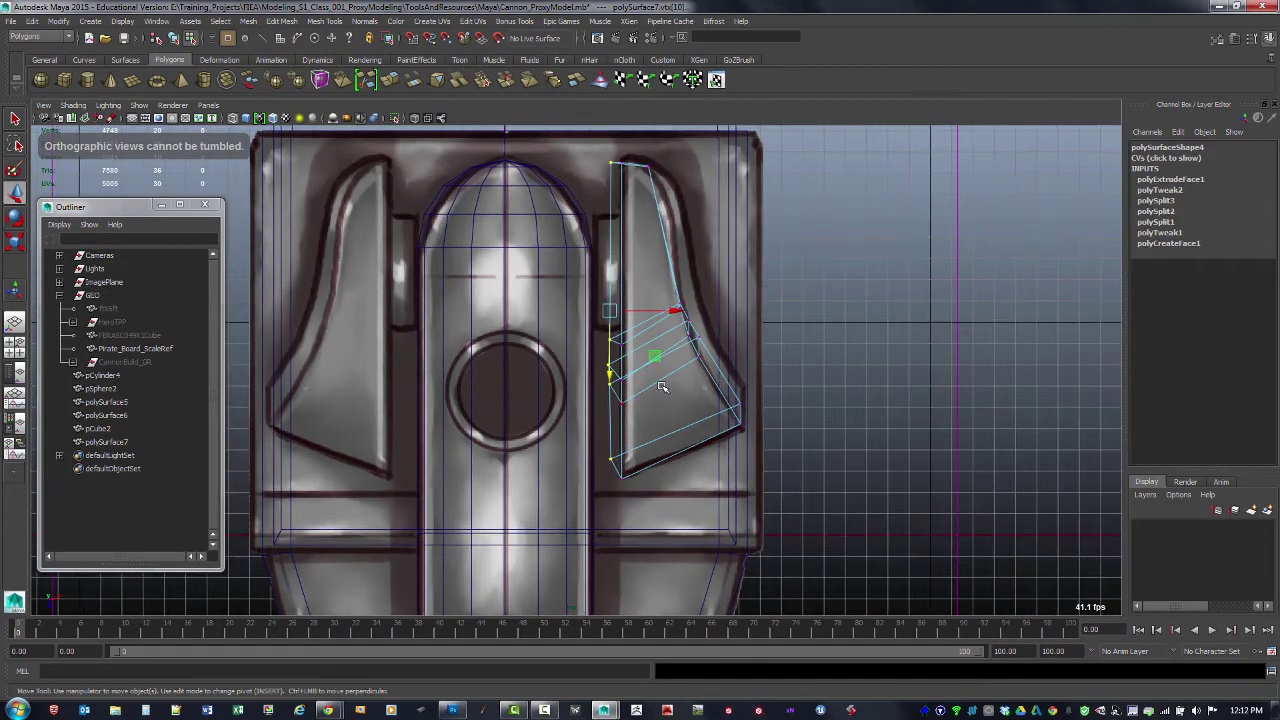
pyautogui.moveTo(651, 311)
pyautogui.mouseDown()
pyautogui.moveTo(715, 311)
pyautogui.moveTo(624, 311)
pyautogui.moveTo(658, 311)
pyautogui.moveTo(636, 327)
pyautogui.mouseUp()
pyautogui.press('space')
pyautogui.press('space')
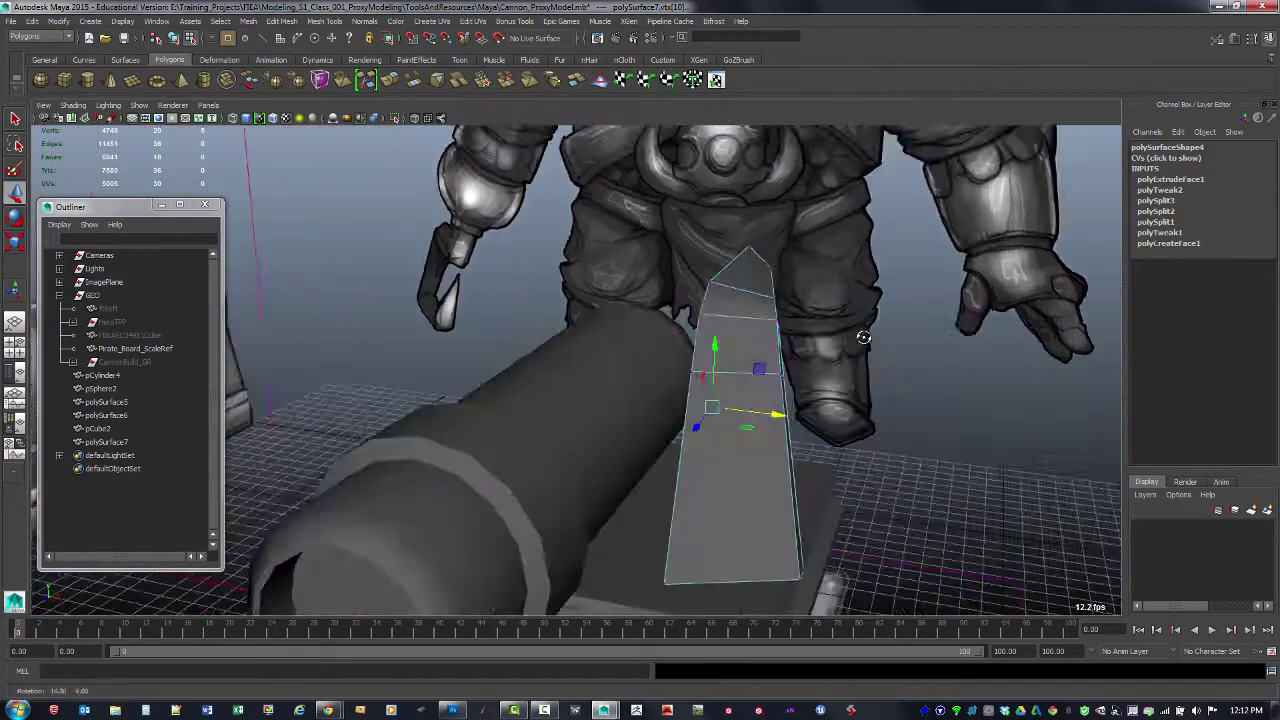
# Step: Return the bracket to object selection and delete its construction history
pyautogui.keyDown('alt'); pyautogui.moveTo(895, 293); pyautogui.dragTo(742, 402); pyautogui.keyUp('alt')
pyautogui.press('F8')
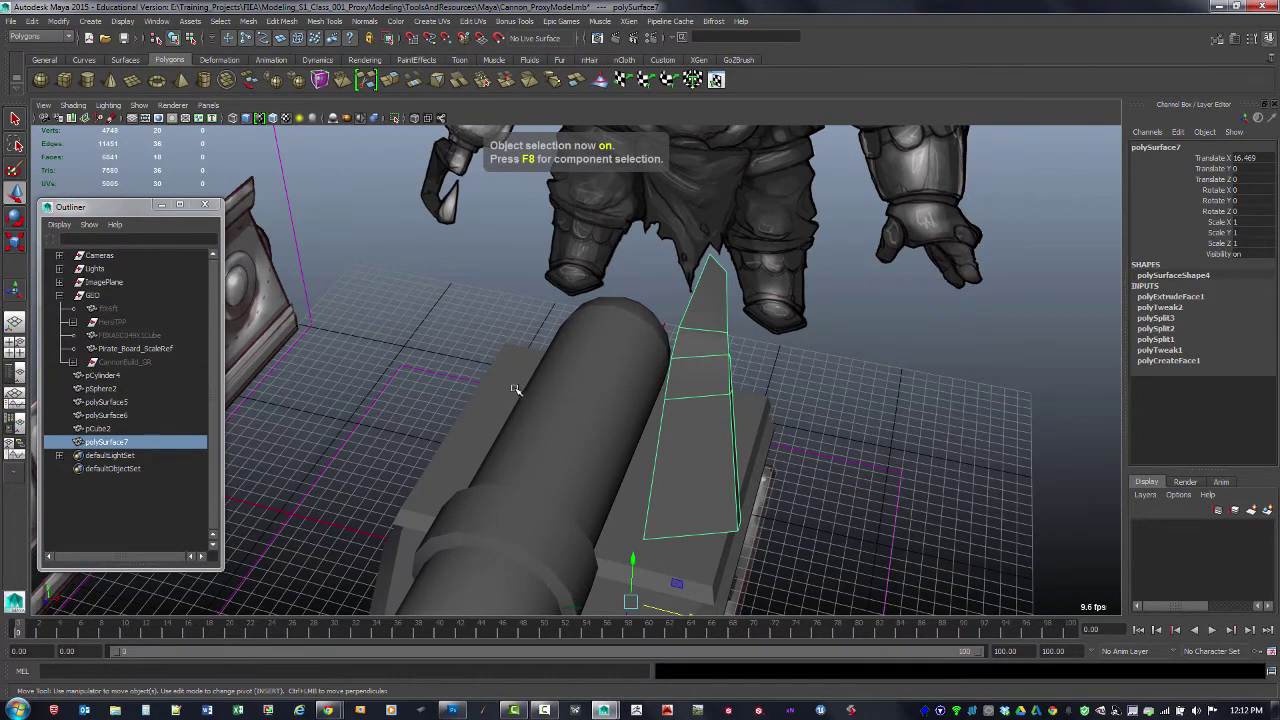
pyautogui.keyDown('alt'); pyautogui.moveTo(517, 392); pyautogui.dragTo(547, 393); pyautogui.keyUp('alt')
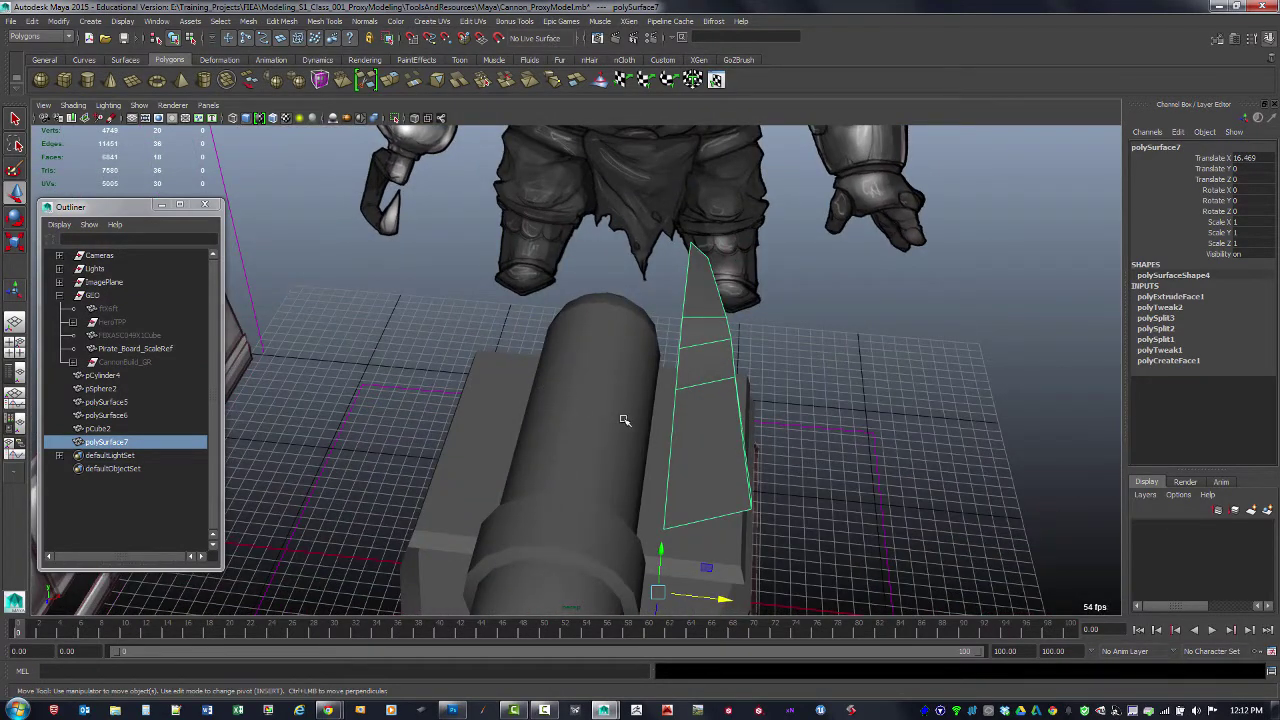
pyautogui.keyDown('alt'); pyautogui.moveTo(870, 415); pyautogui.dragTo(863, 429); pyautogui.keyUp('alt')
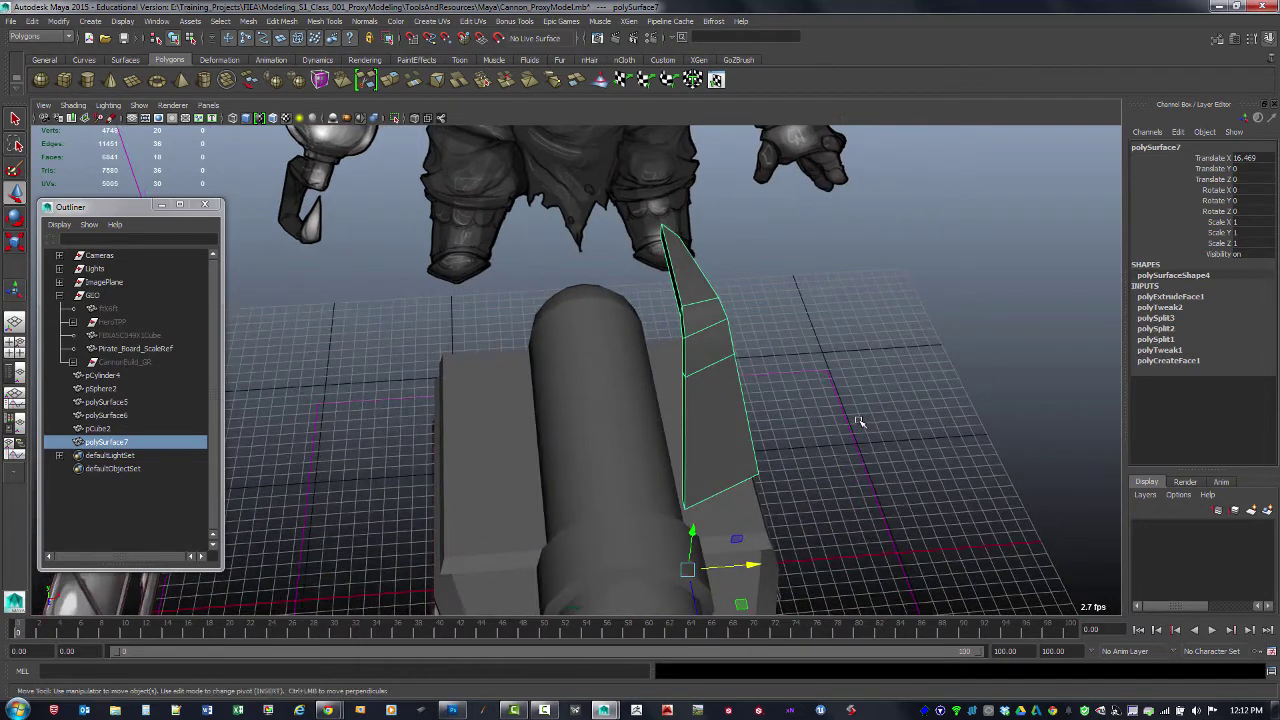
pyautogui.hotkey('alt', 'shift', 'd')
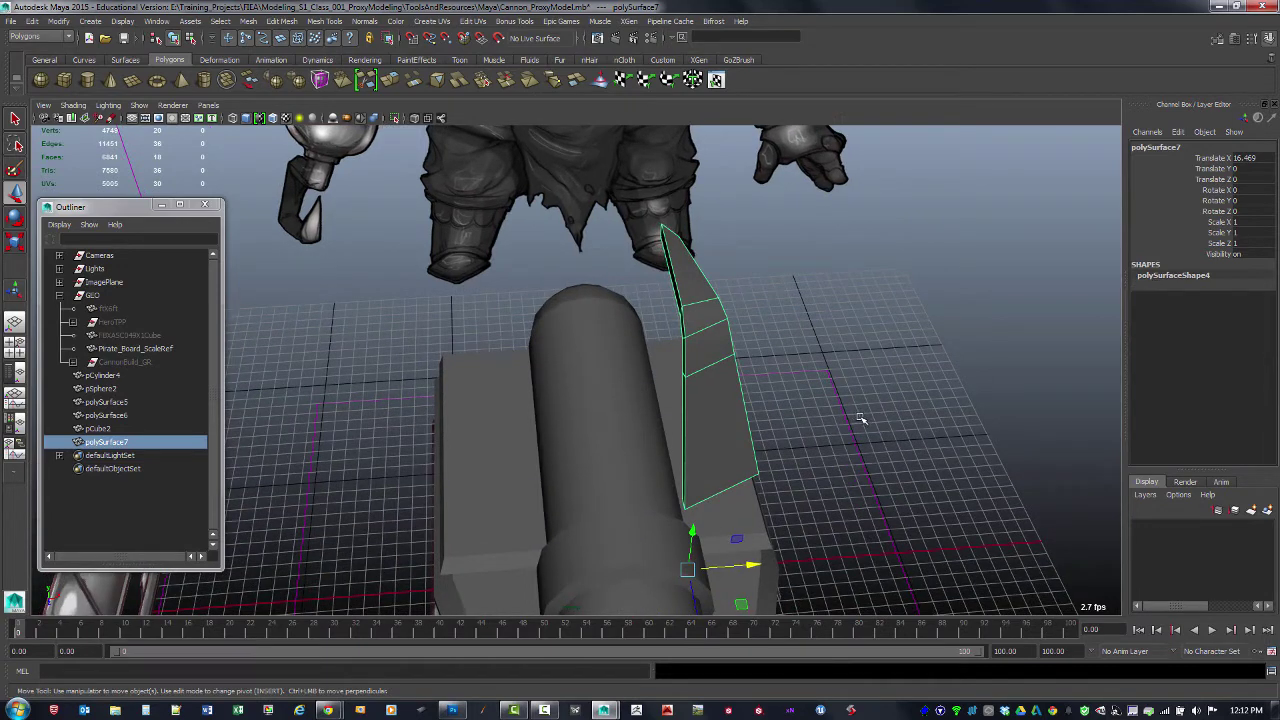
# Step: Apply Freeze Transformations to the bracket with Translate, Rotate and Scale enabled, and close the options
pyautogui.click(830, 418)
pyautogui.keyDown('alt'); pyautogui.moveTo(720, 420); pyautogui.dragTo(700, 366); pyautogui.keyUp('alt')
pyautogui.click(700, 366)
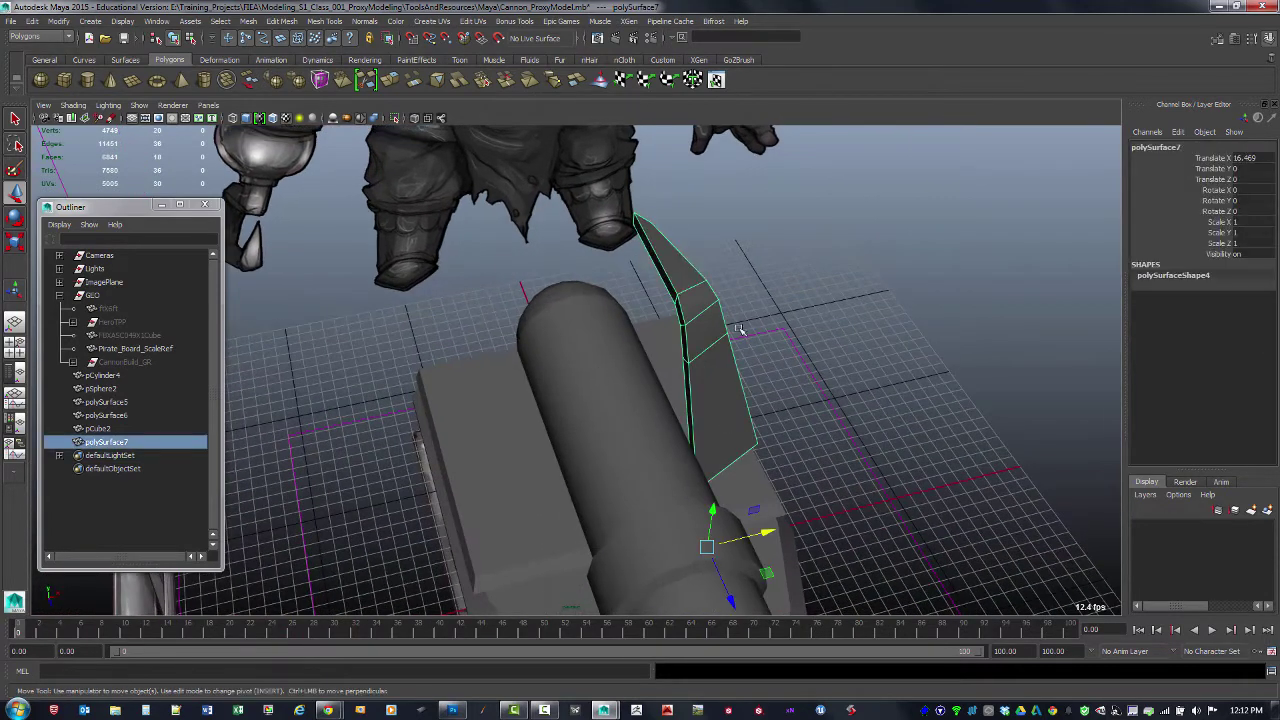
pyautogui.moveTo(1064, 289)
pyautogui.keyDown('alt'); pyautogui.mouseDown()
pyautogui.moveTo(1046, 294)
pyautogui.moveTo(1057, 288)
pyautogui.mouseUp(); pyautogui.keyUp('alt')
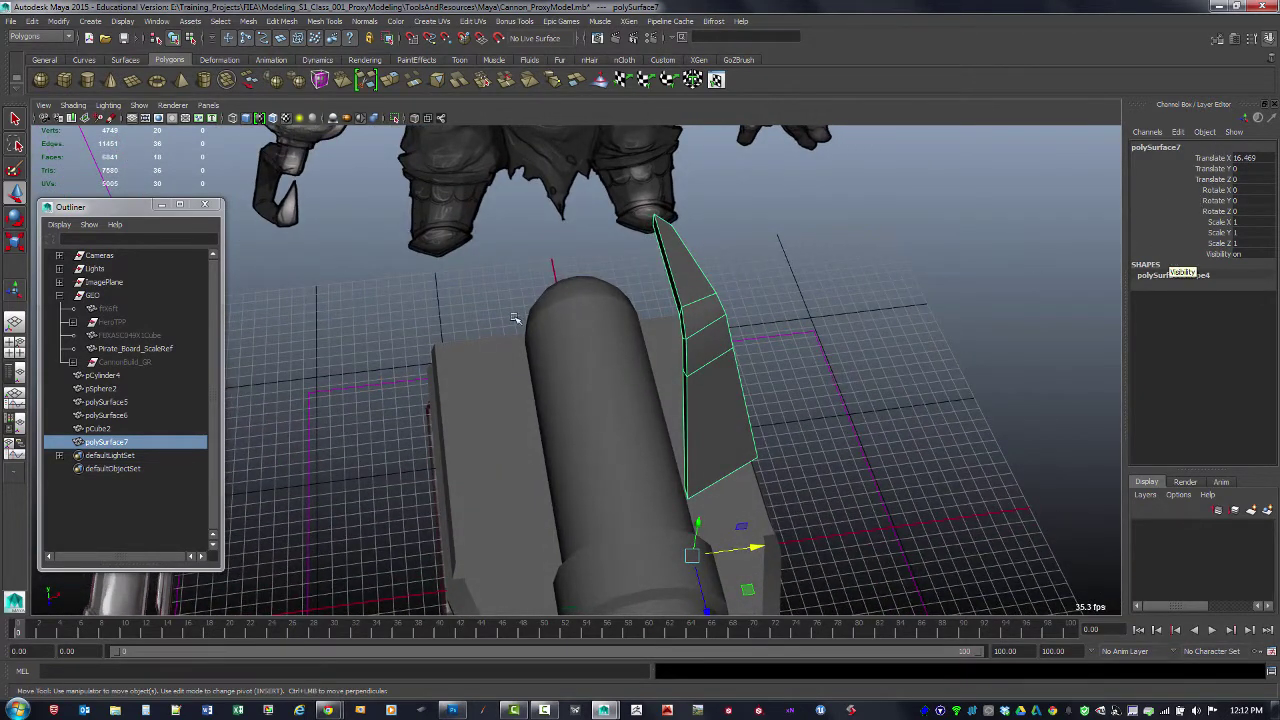
pyautogui.click(58, 22)
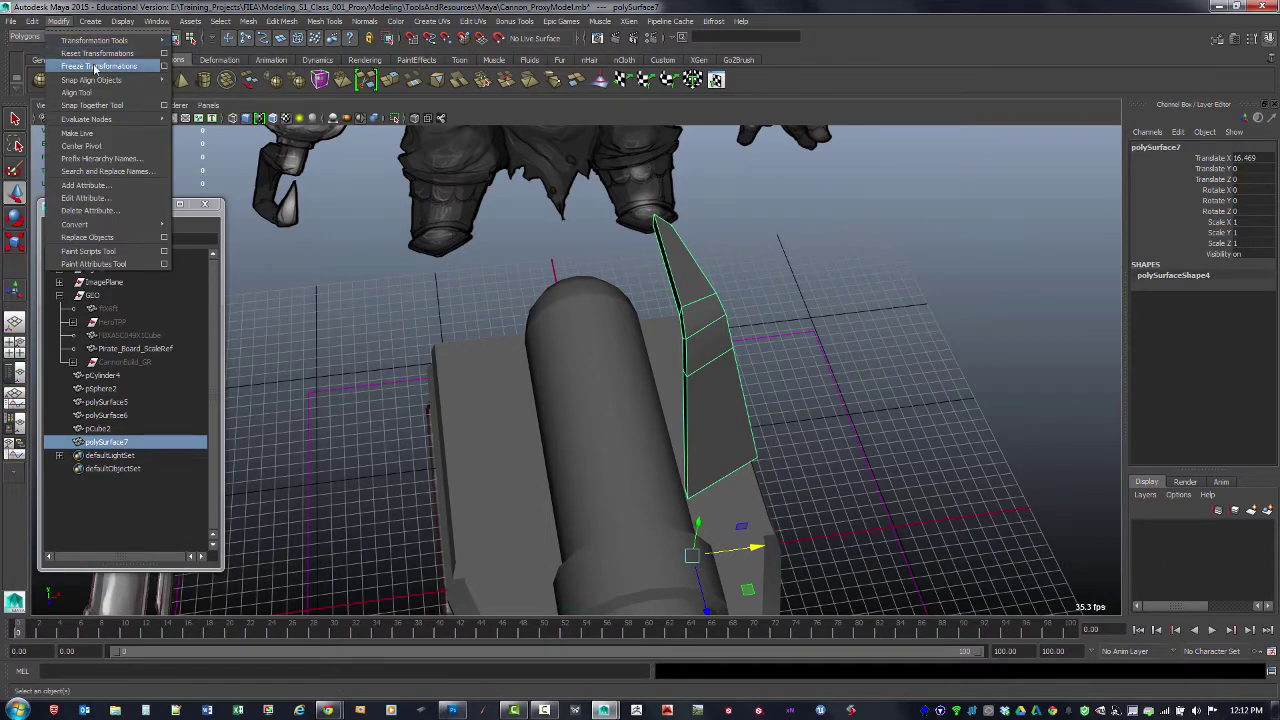
pyautogui.click(164, 66)
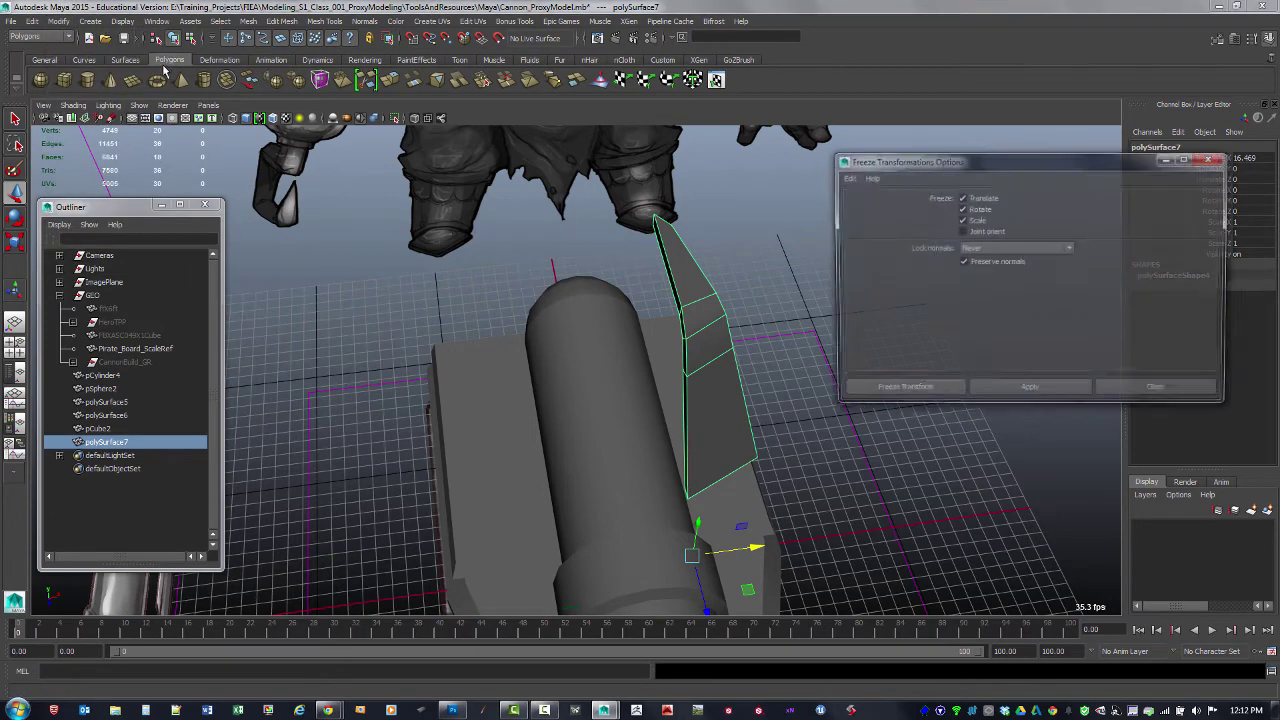
pyautogui.click(1063, 391)
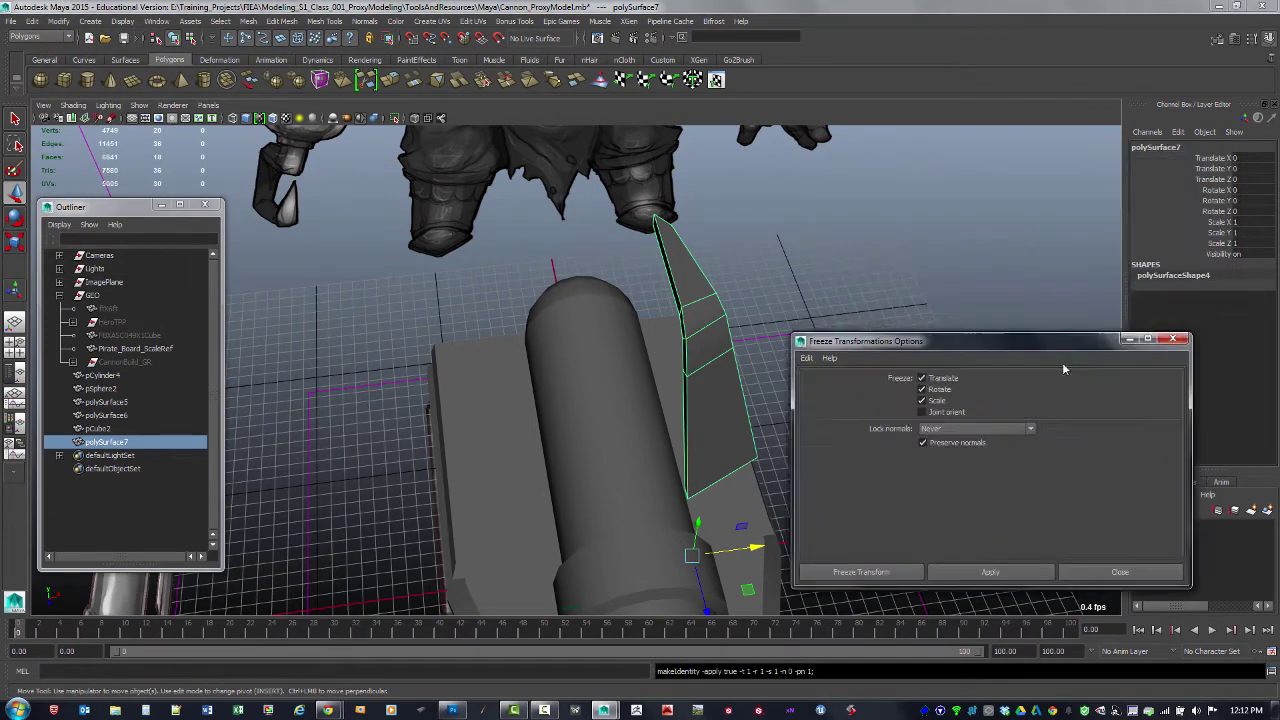
pyautogui.moveTo(1063, 369); pyautogui.dragTo(1050, 369)
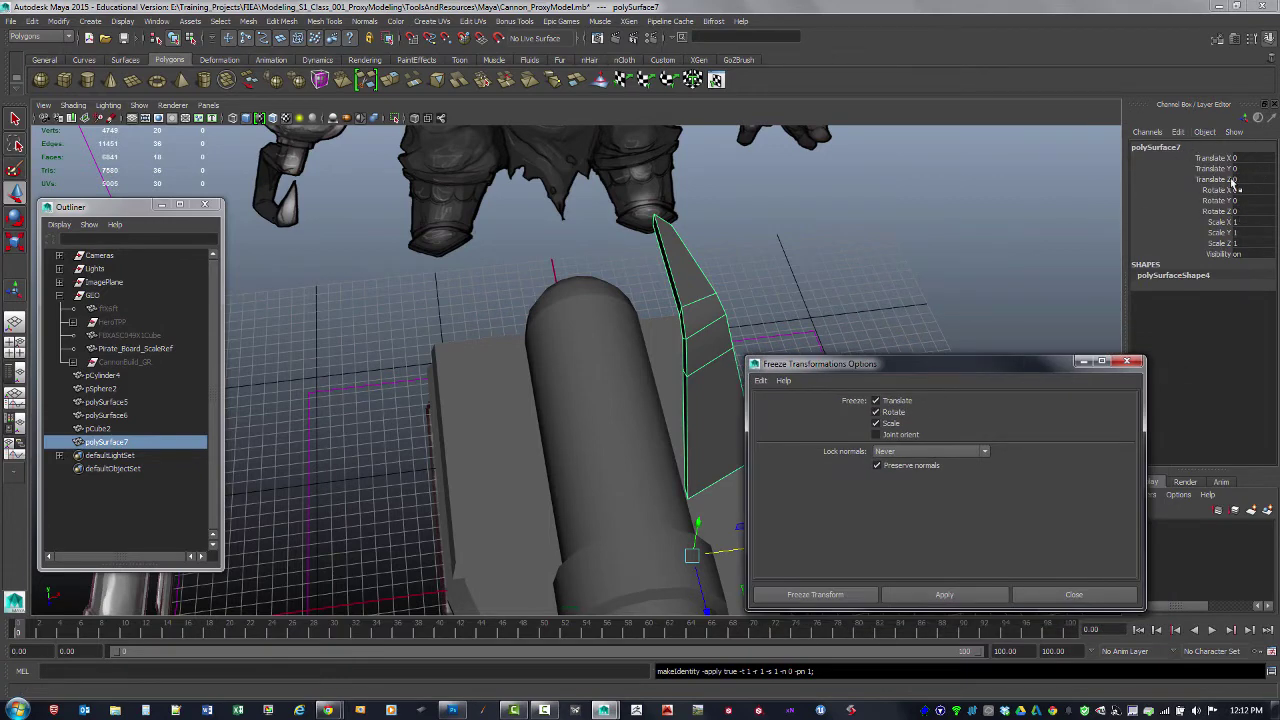
pyautogui.click(1130, 363)
# Step: Try to move the bracket's pivot by hand toward the center of the grid in wireframe display
pyautogui.keyDown('alt'); pyautogui.moveTo(837, 451); pyautogui.dragTo(645, 353); pyautogui.keyUp('alt')
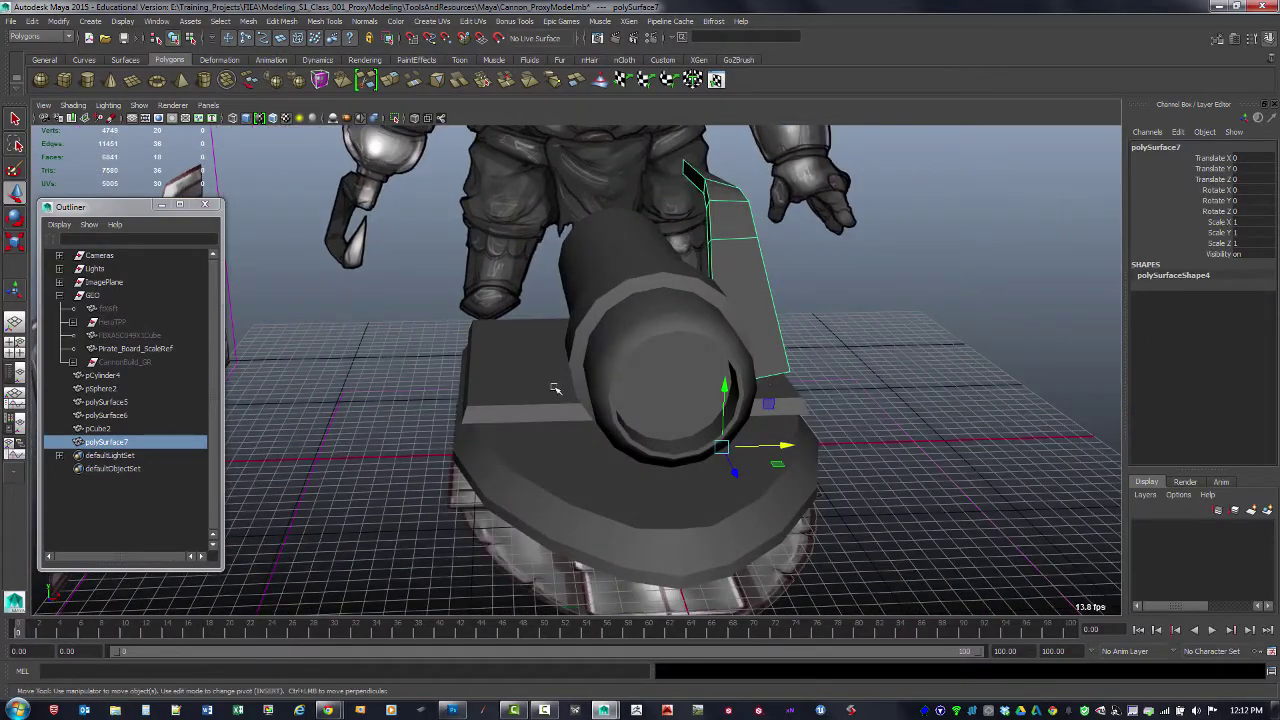
pyautogui.keyDown('alt'); pyautogui.moveTo(517, 400); pyautogui.dragTo(733, 435); pyautogui.keyUp('alt')
pyautogui.press('4')
pyautogui.press('Insert')
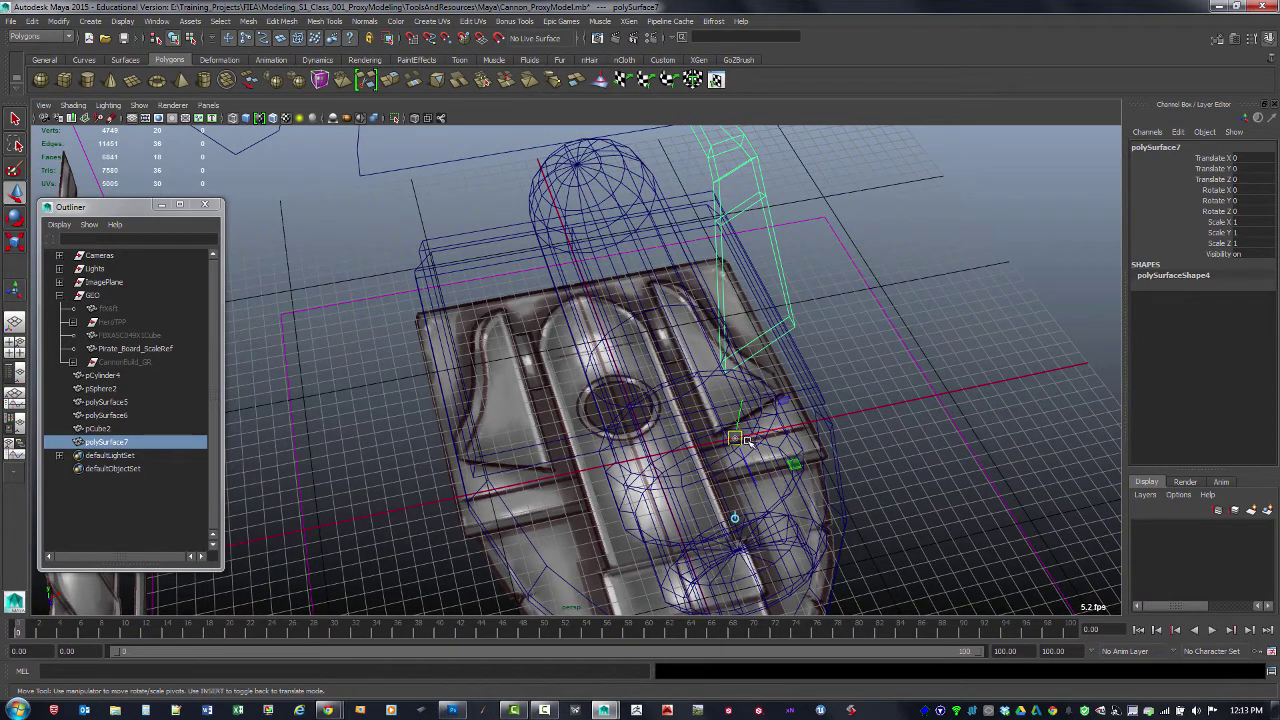
pyautogui.moveTo(746, 441); pyautogui.dragTo(660, 457)
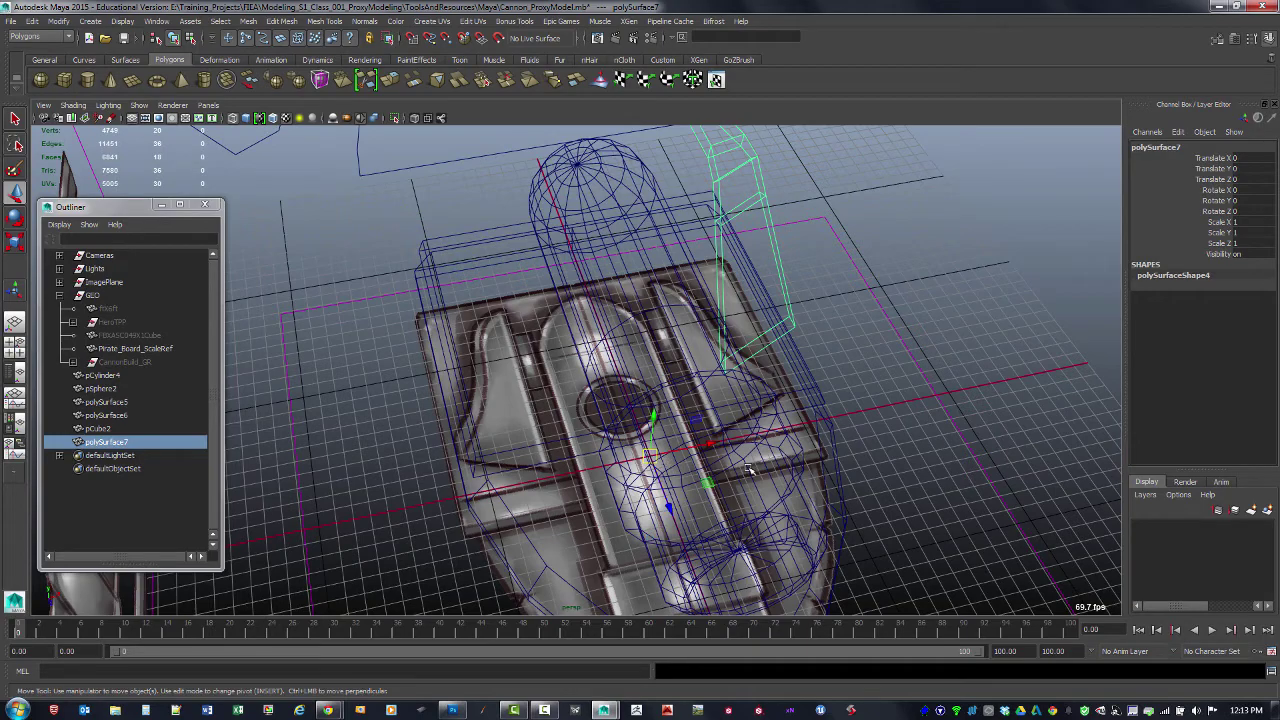
pyautogui.keyDown('alt'); pyautogui.moveTo(786, 466); pyautogui.dragTo(899, 455); pyautogui.keyUp('alt')
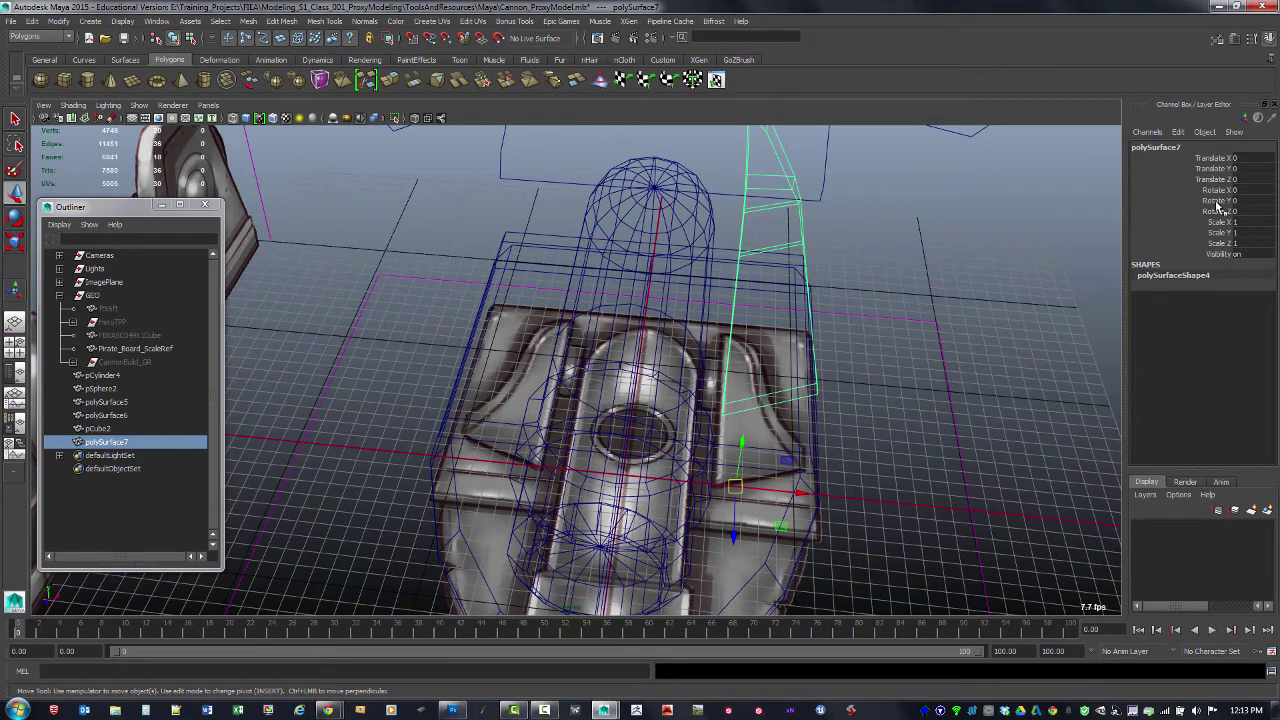
# Step: Apply Reset Transformations to the bracket to place its pivot at the world origin, and restore textured shading
pyautogui.click(59, 21)
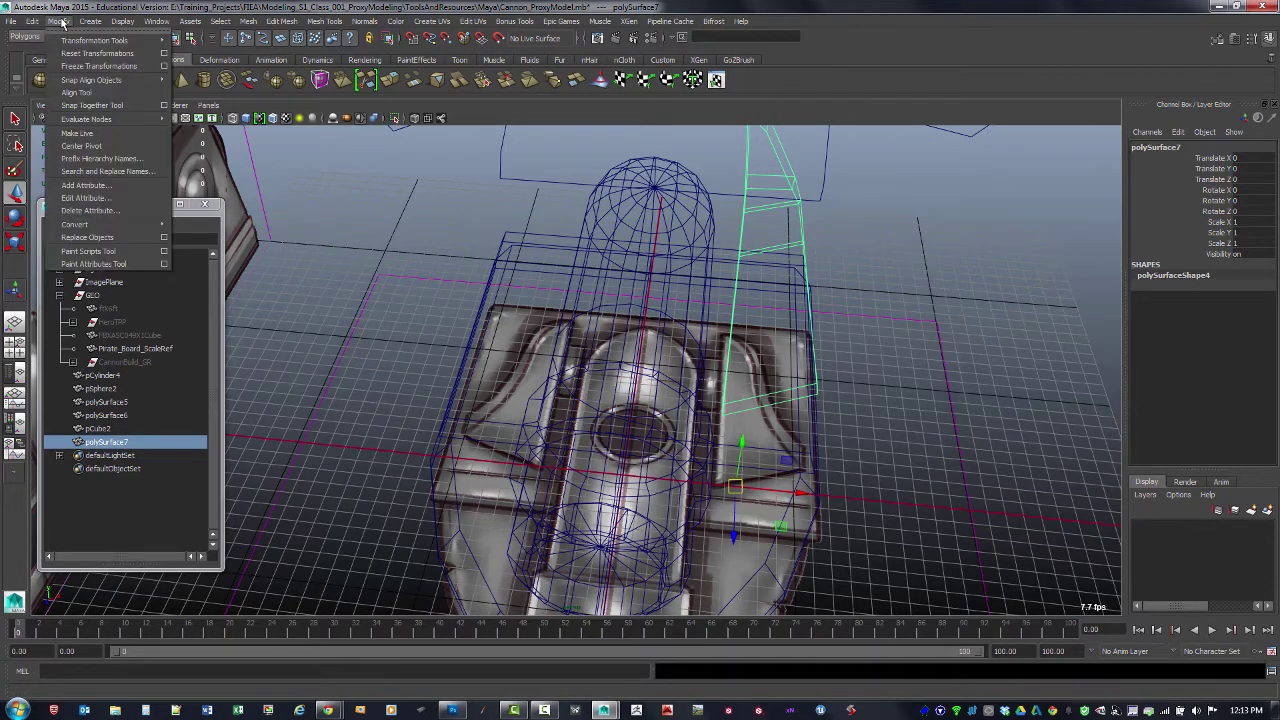
pyautogui.click(97, 57)
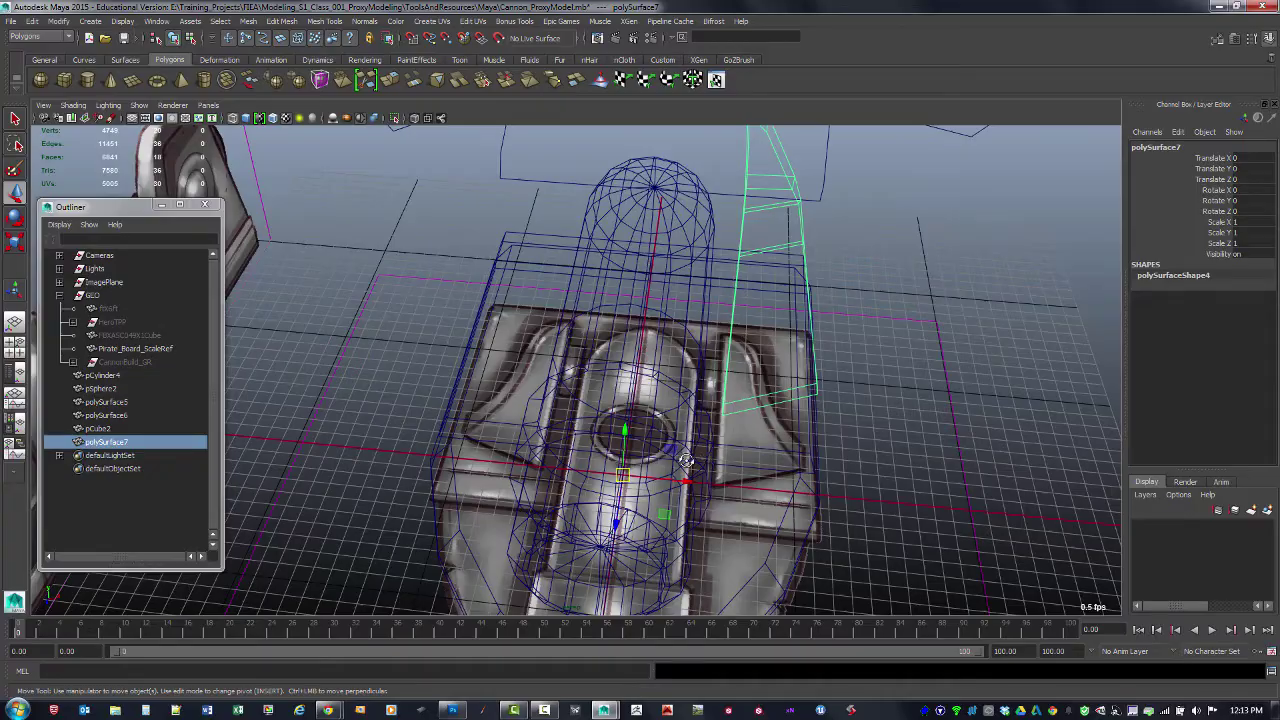
pyautogui.keyDown('alt'); pyautogui.moveTo(685, 460); pyautogui.dragTo(835, 437); pyautogui.keyUp('alt')
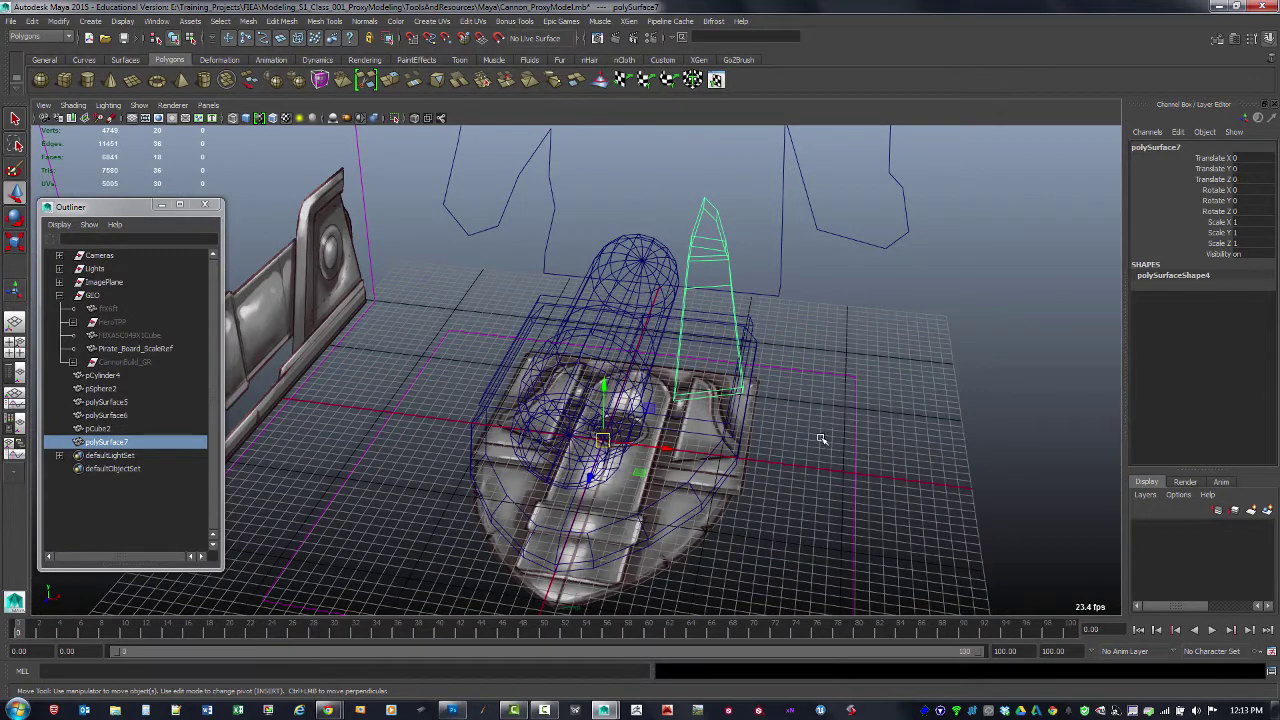
pyautogui.press('6')
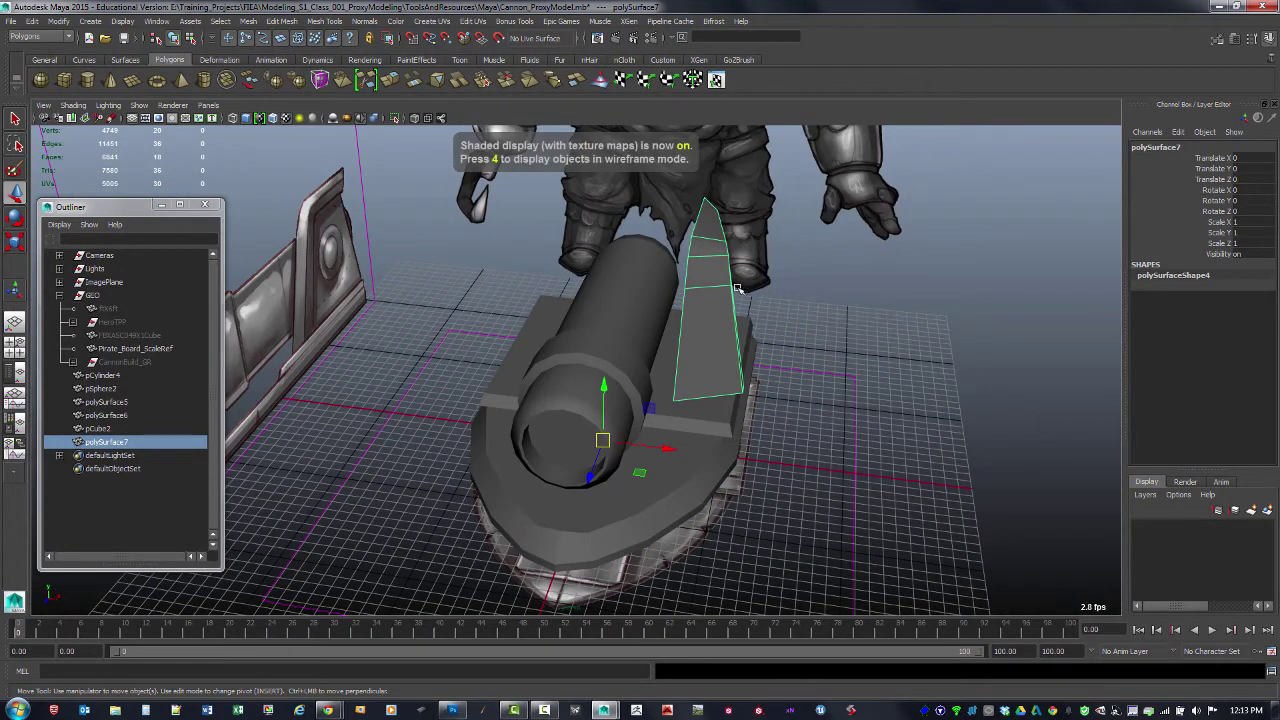
pyautogui.keyDown('alt'); pyautogui.moveTo(741, 301); pyautogui.dragTo(780, 386, button='middle'); pyautogui.keyUp('alt')
pyautogui.keyDown('alt'); pyautogui.moveTo(780, 386); pyautogui.dragTo(814, 477); pyautogui.keyUp('alt')
pyautogui.click(914, 489)
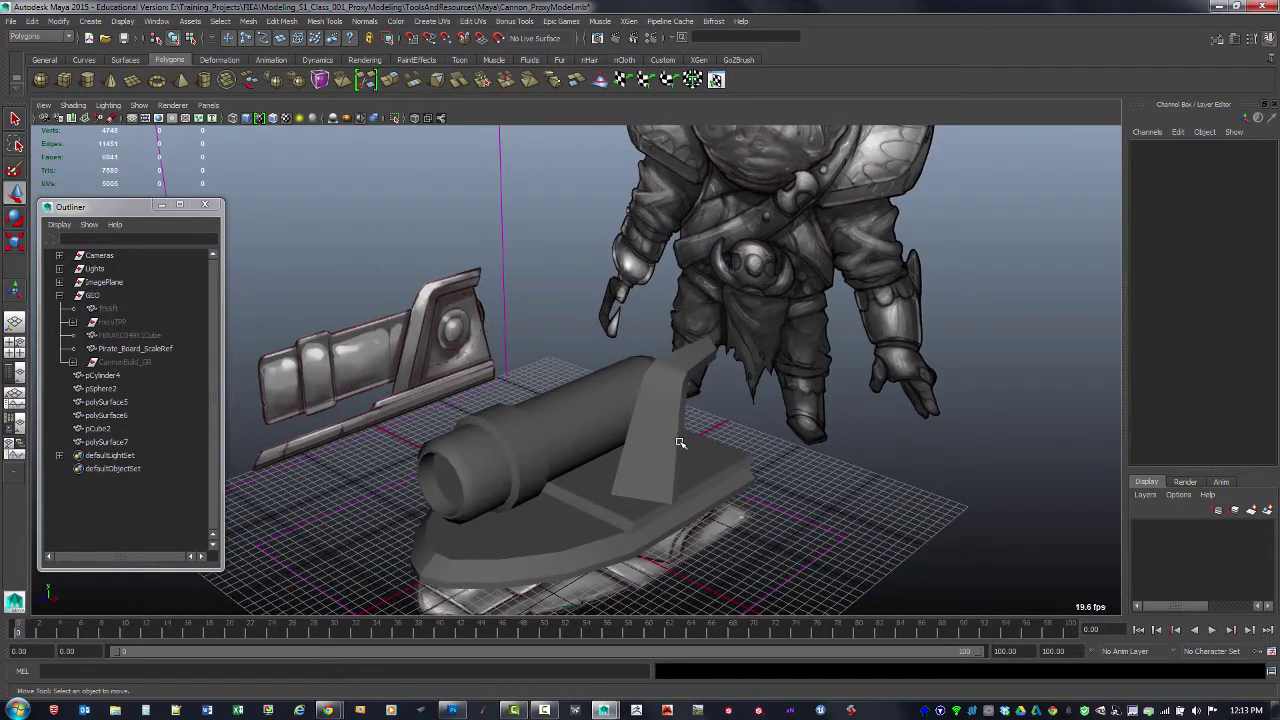
# Step: Select the side bracket again as a whole object in object mode
pyautogui.keyDown('alt'); pyautogui.moveTo(679, 443); pyautogui.dragTo(803, 422); pyautogui.keyUp('alt')
pyautogui.click(690, 430)
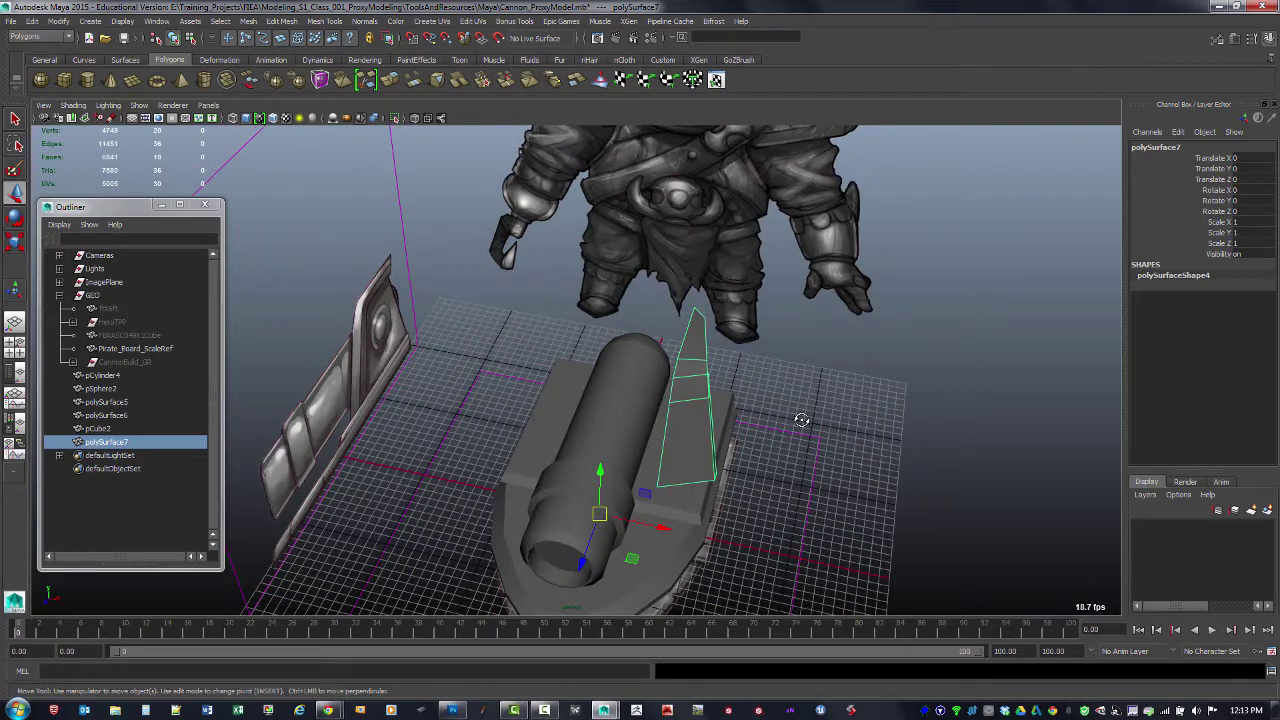
pyautogui.rightClick(696, 427)
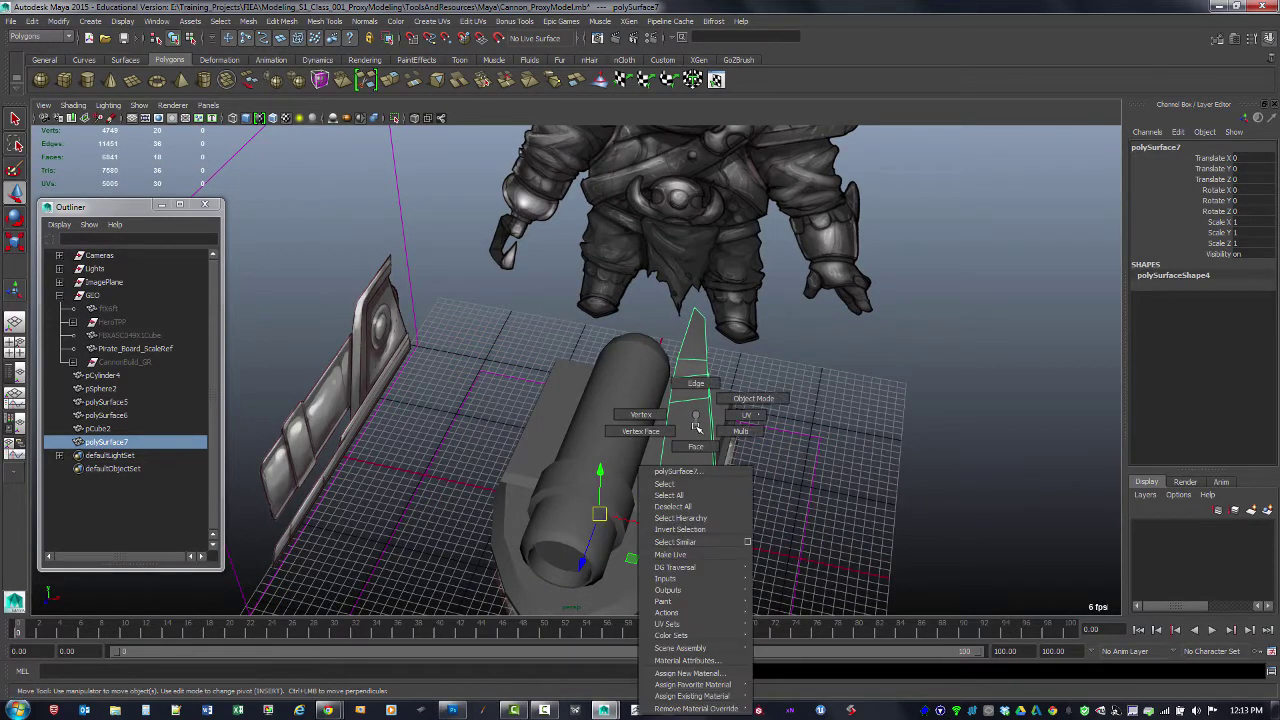
pyautogui.click(740, 399)
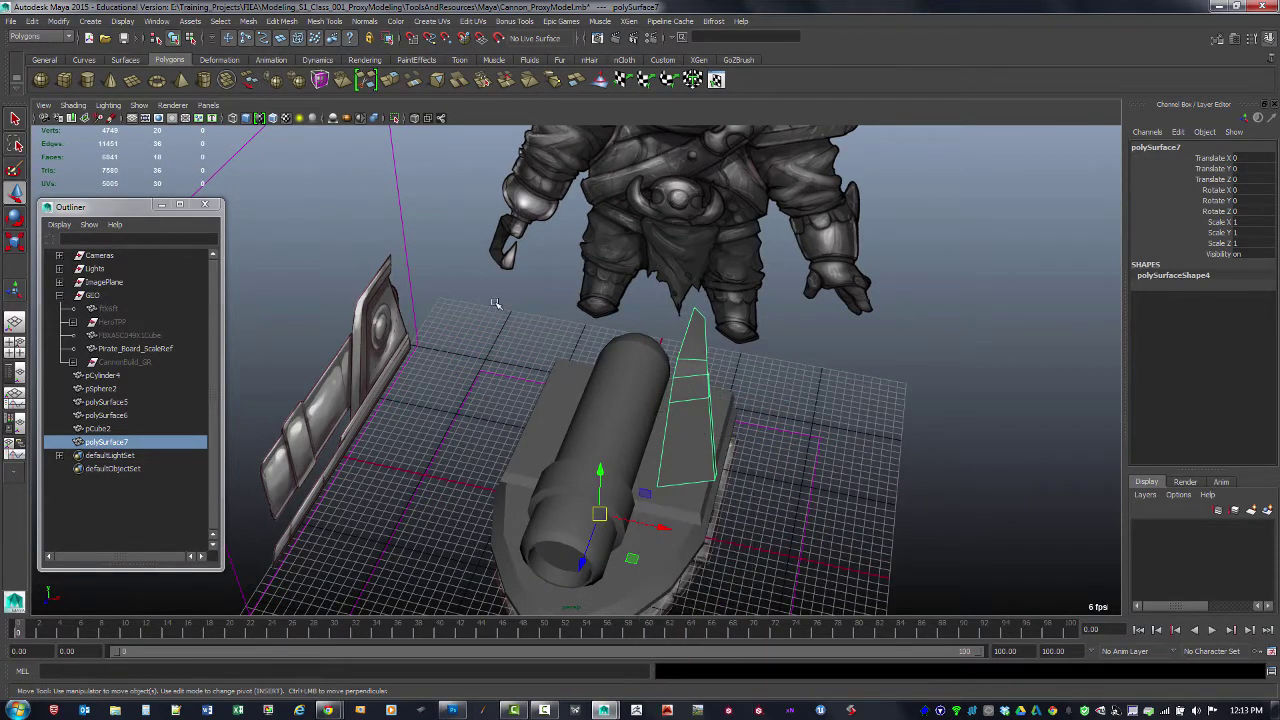
pyautogui.click(32, 22)
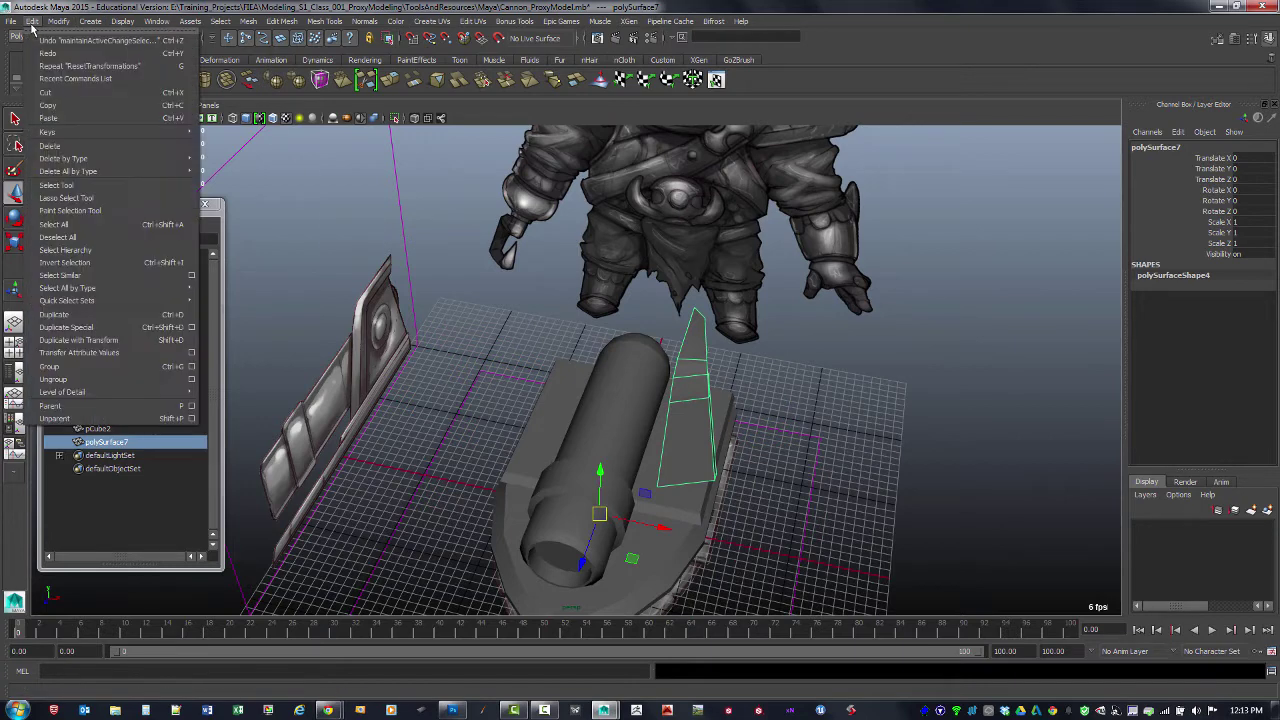
# Step: Mirror the cannon's side fin across the barrel with Duplicate Special, using Instance, Parent grouping, scale -1, 1, 1 and one copy
pyautogui.click(192, 331)
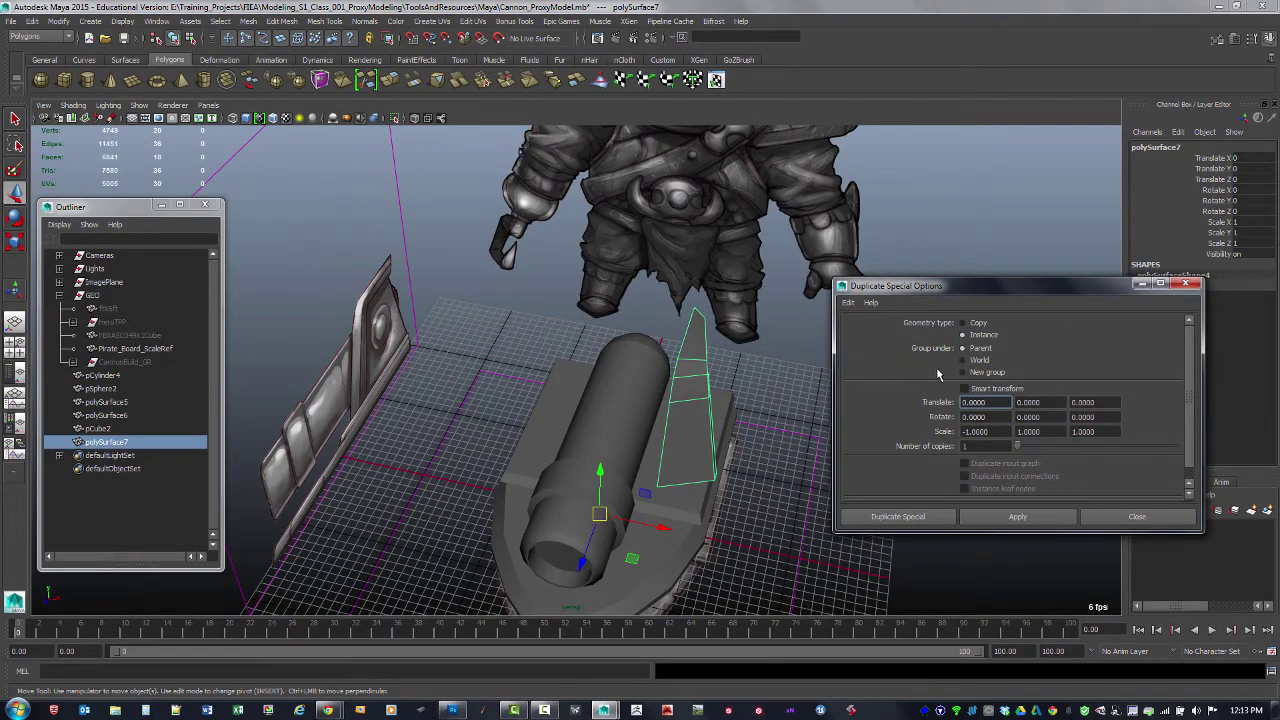
pyautogui.click(848, 302)
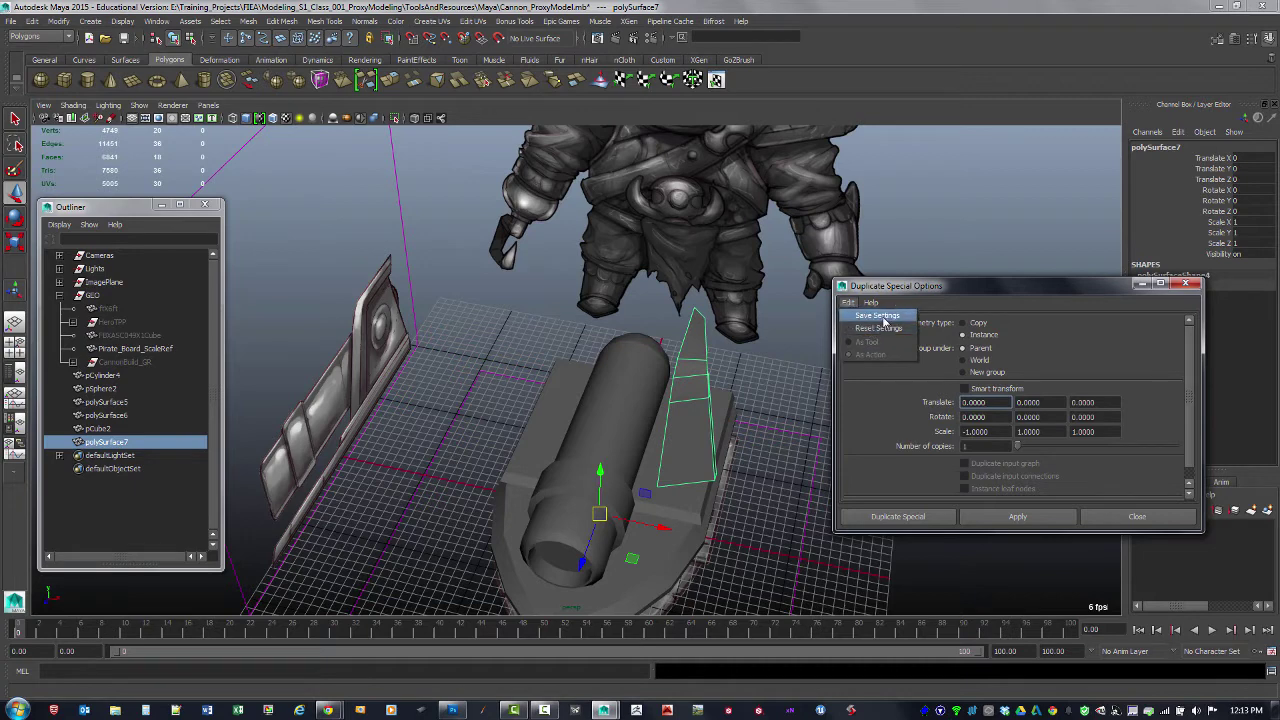
pyautogui.click(952, 296)
pyautogui.moveTo(932, 298); pyautogui.dragTo(911, 344)
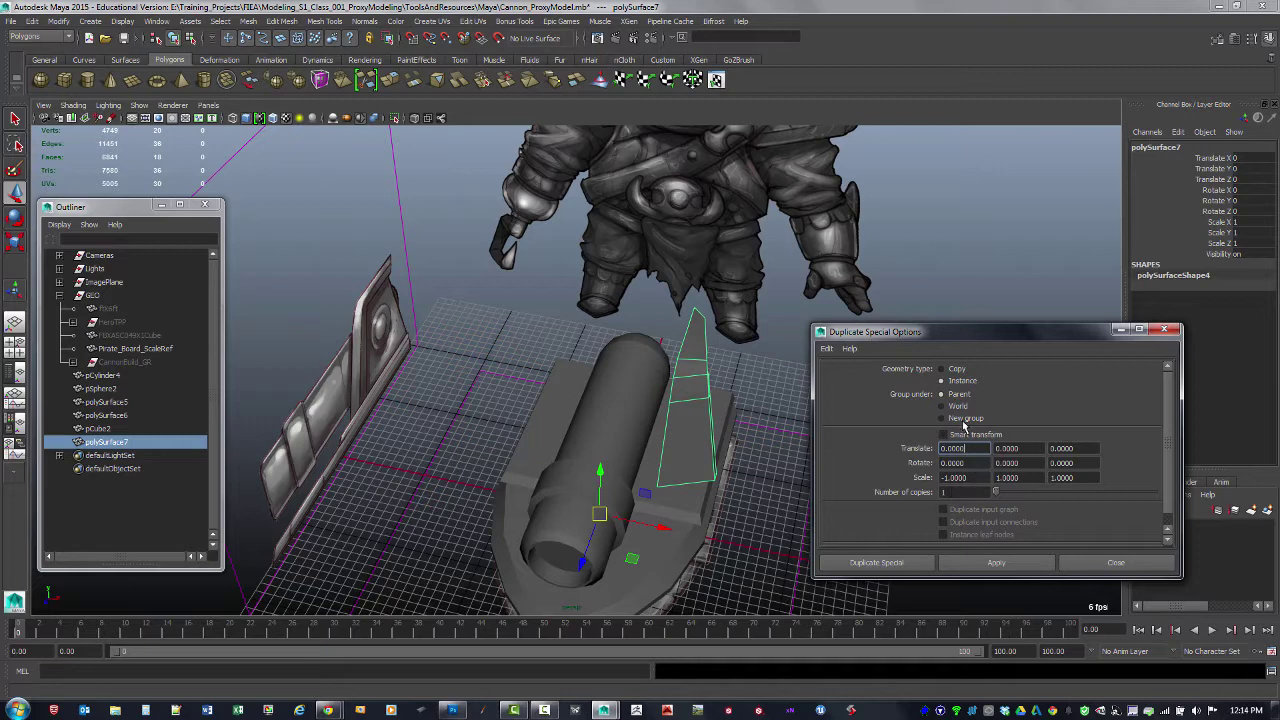
pyautogui.click(873, 562)
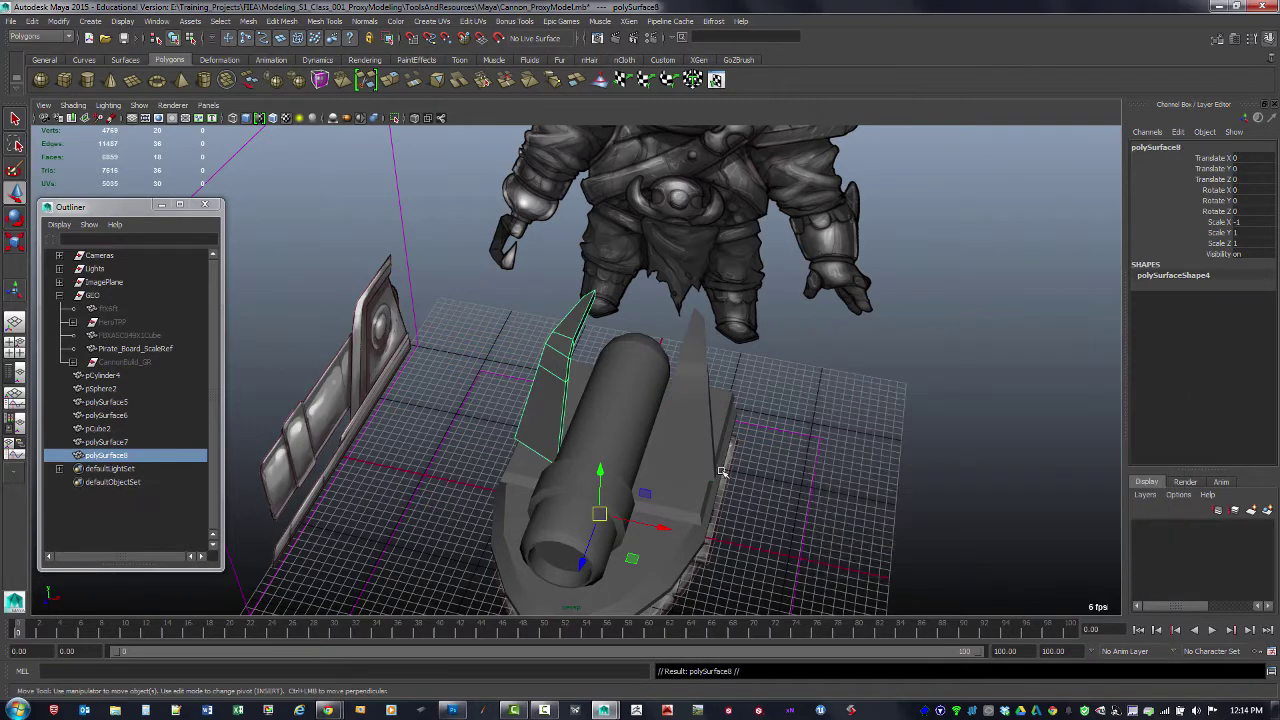
# Step: Show the original fin's vertices and examine both fins from several angles against the side-view cannon reference
pyautogui.click(524, 376)
pyautogui.keyDown('alt'); pyautogui.moveTo(640, 418); pyautogui.dragTo(793, 495); pyautogui.keyUp('alt')
pyautogui.click(696, 399)
pyautogui.press('F9')
pyautogui.keyDown('alt'); pyautogui.moveTo(831, 439); pyautogui.dragTo(664, 344); pyautogui.keyUp('alt')
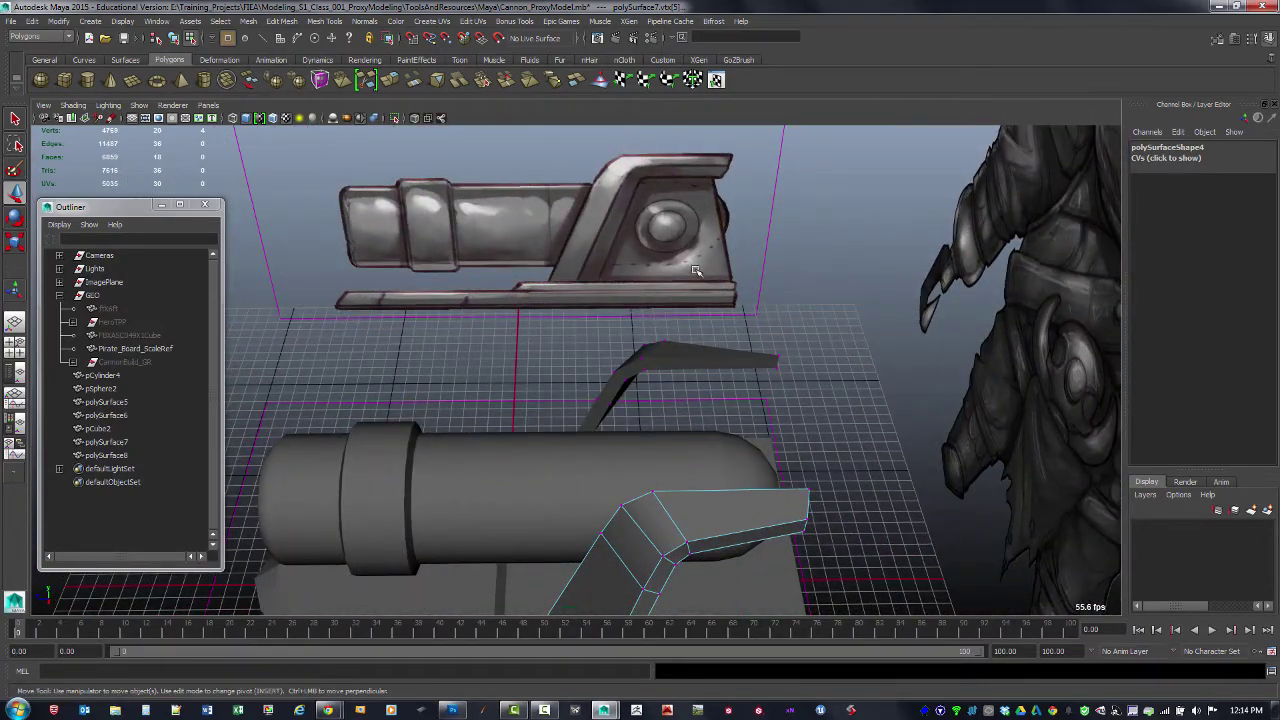
pyautogui.keyDown('alt'); pyautogui.moveTo(581, 245); pyautogui.dragTo(505, 228); pyautogui.keyUp('alt')
pyautogui.keyDown('alt'); pyautogui.moveTo(578, 281); pyautogui.dragTo(709, 328); pyautogui.keyUp('alt')
pyautogui.keyDown('alt'); pyautogui.moveTo(752, 373); pyautogui.dragTo(730, 371); pyautogui.keyUp('alt')
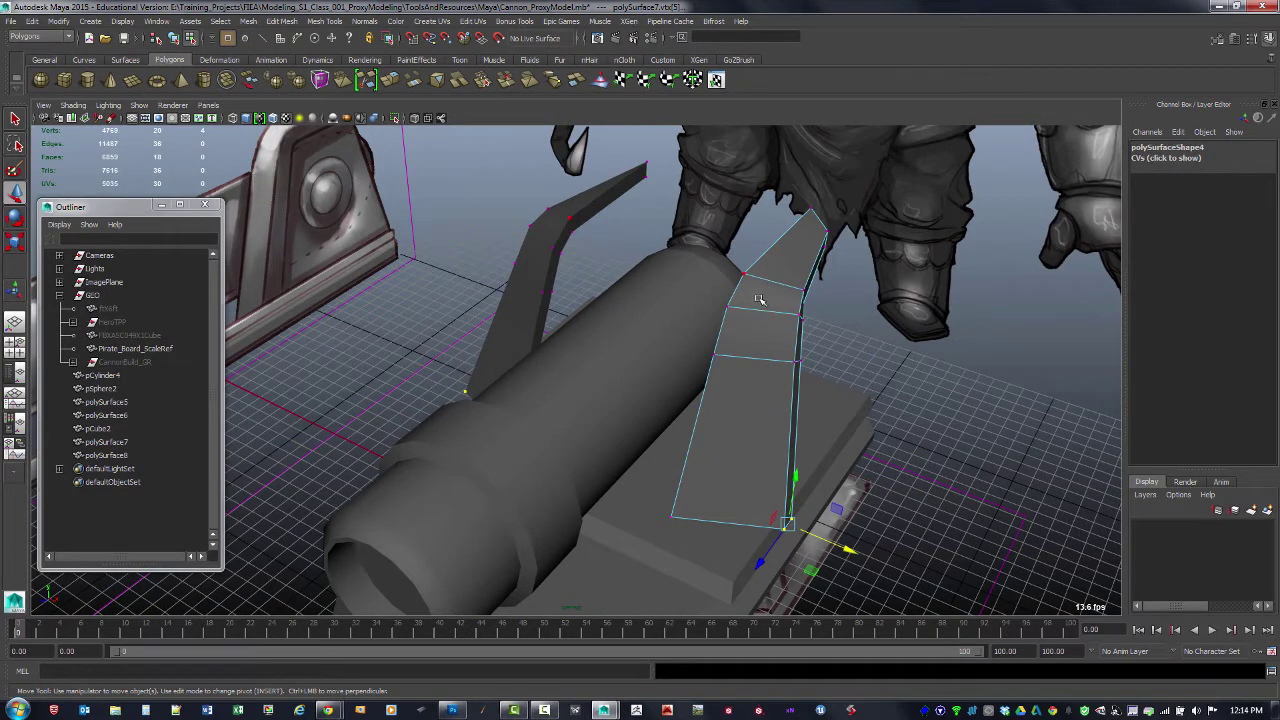
# Step: Try splitting the original fin lengthwise with an edge loop from one of its upper cross edges, then undo it
pyautogui.press('F8')
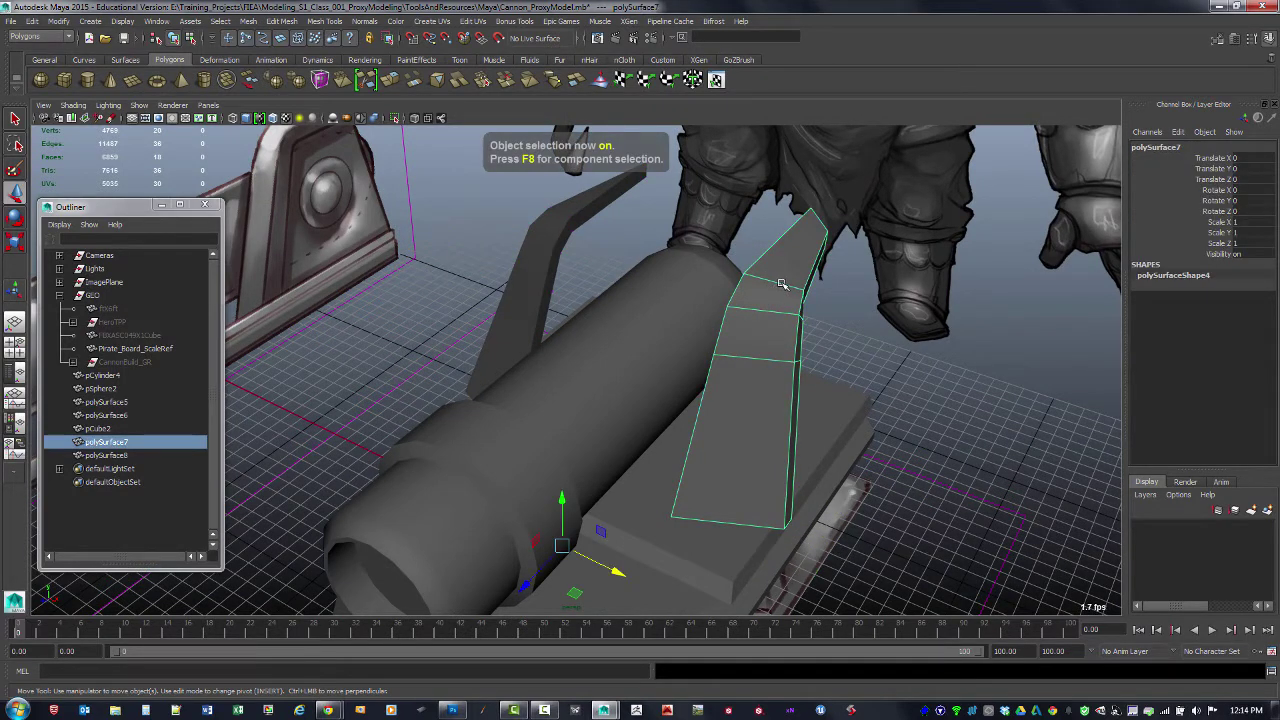
pyautogui.press('F8')
pyautogui.click(781, 284)
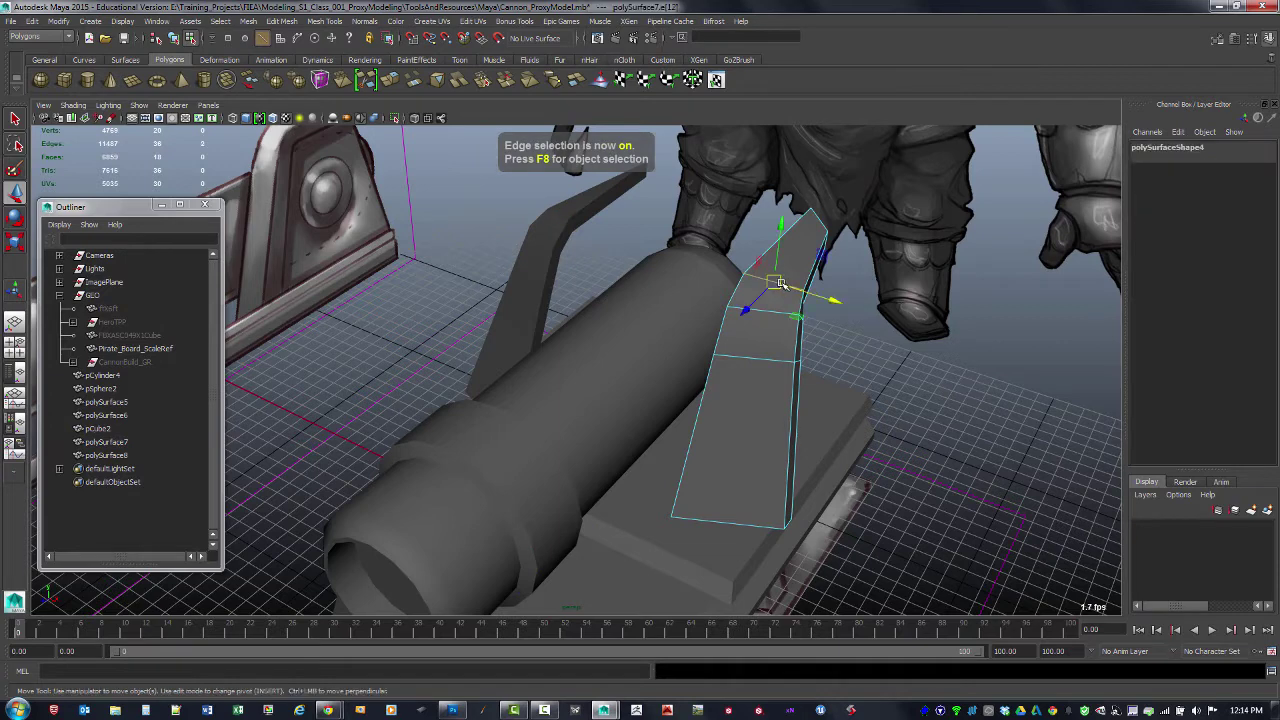
pyautogui.keyDown('shift'); pyautogui.moveTo(781, 284); pyautogui.dragTo(789, 312, button='right'); pyautogui.keyUp('shift')
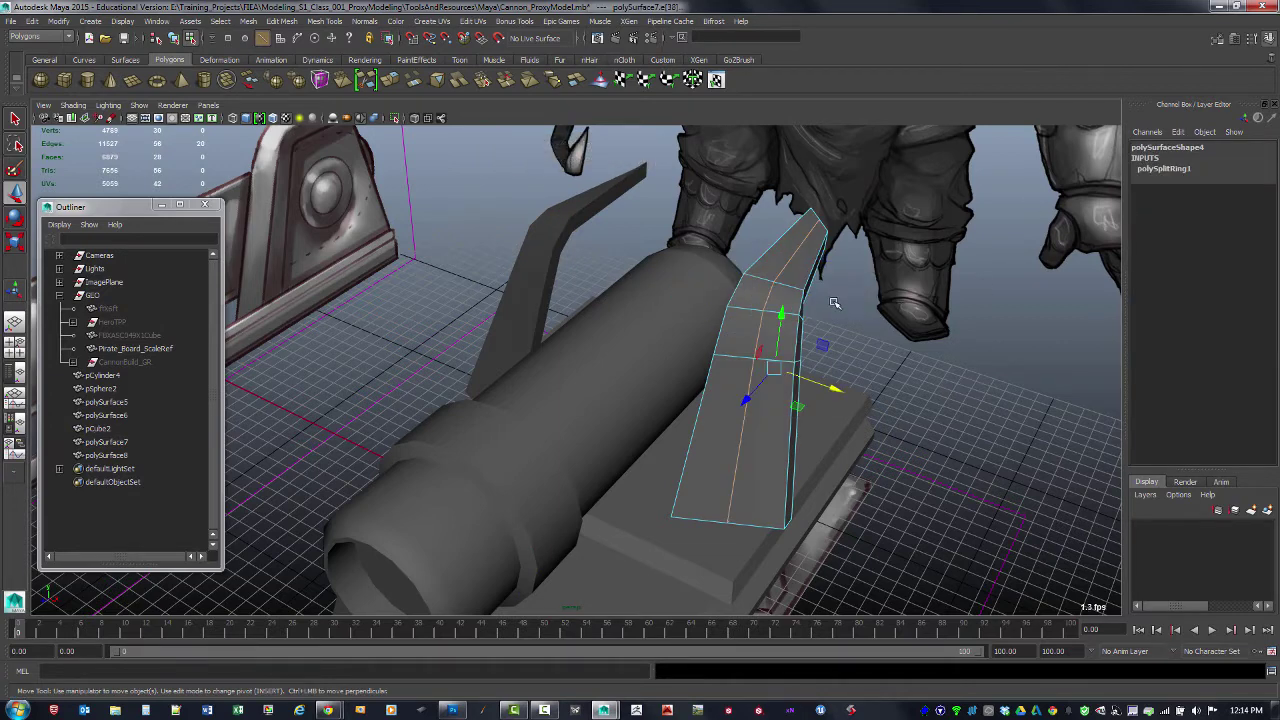
pyautogui.hotkey('ctrl', 'z')
pyautogui.keyDown('alt'); pyautogui.moveTo(752, 334); pyautogui.dragTo(764, 362); pyautogui.keyUp('alt')
pyautogui.press('F8')
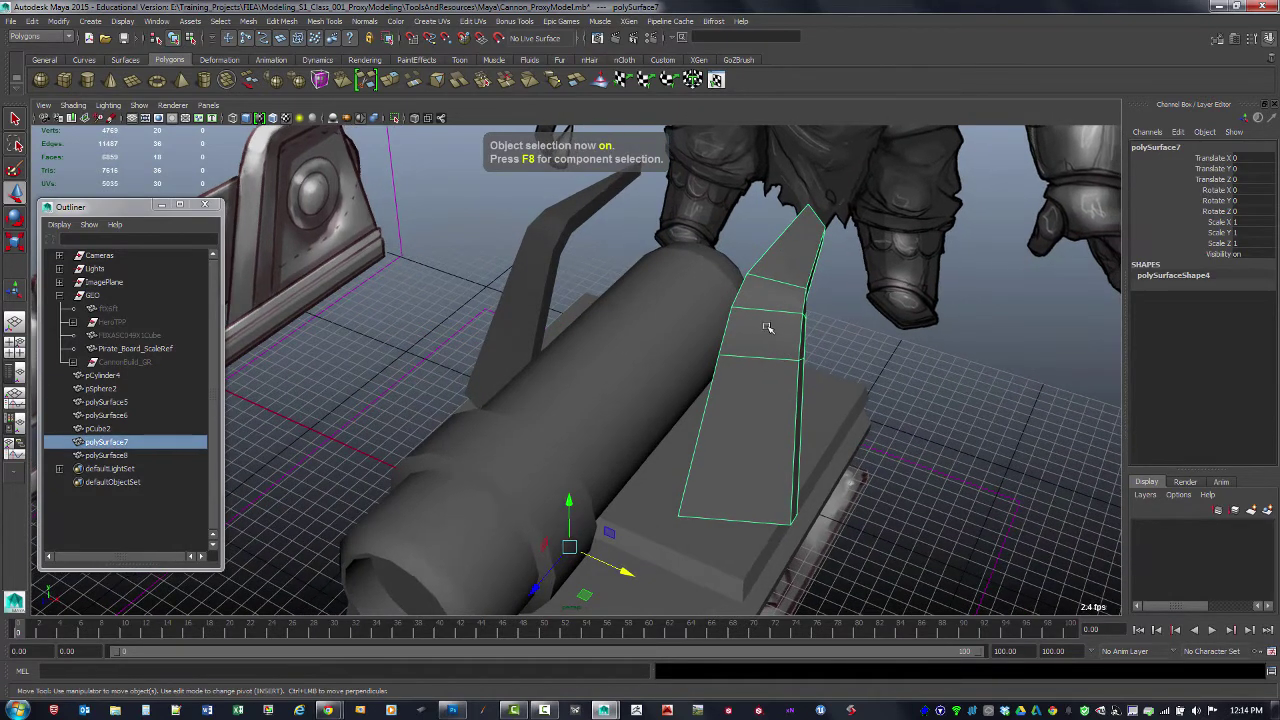
# Step: Try the Insert Edge Loop Tool on different cross edges of the original fin, undoing each inserted loop
pyautogui.keyDown('shift'); pyautogui.rightClick(773, 313); pyautogui.keyUp('shift')
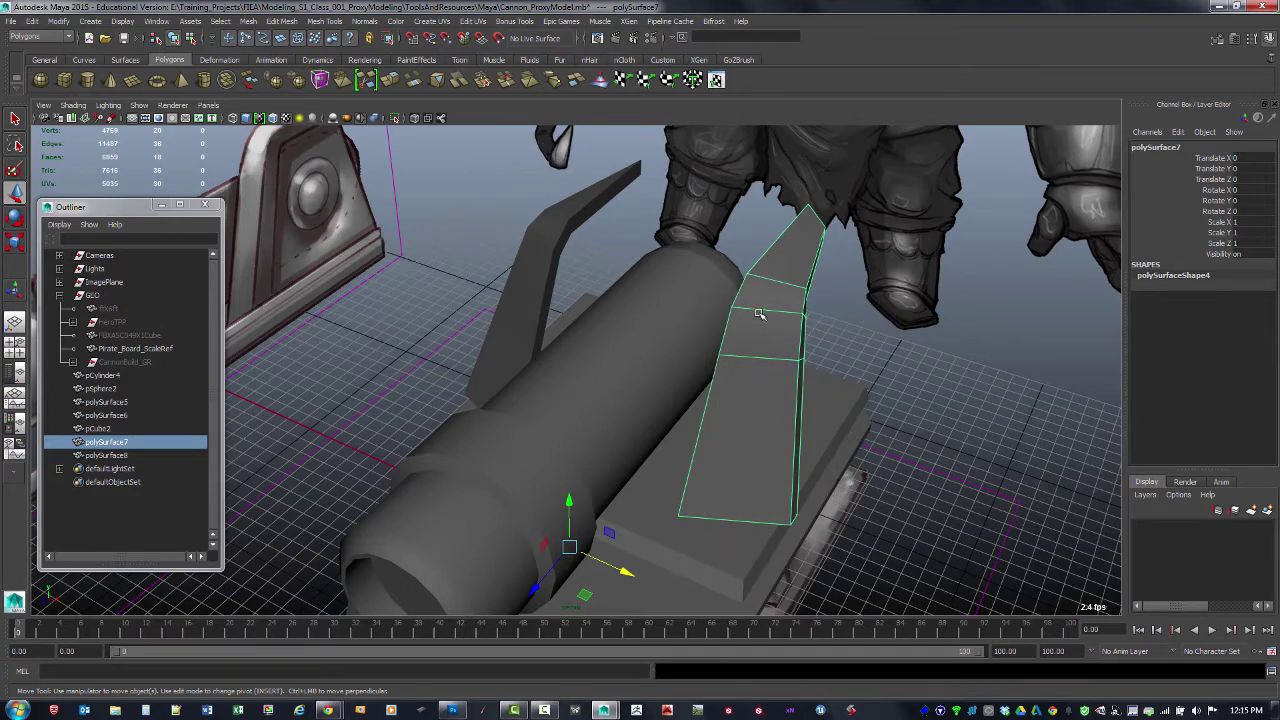
pyautogui.keyDown('shift'); pyautogui.rightClick(760, 312); pyautogui.keyUp('shift')
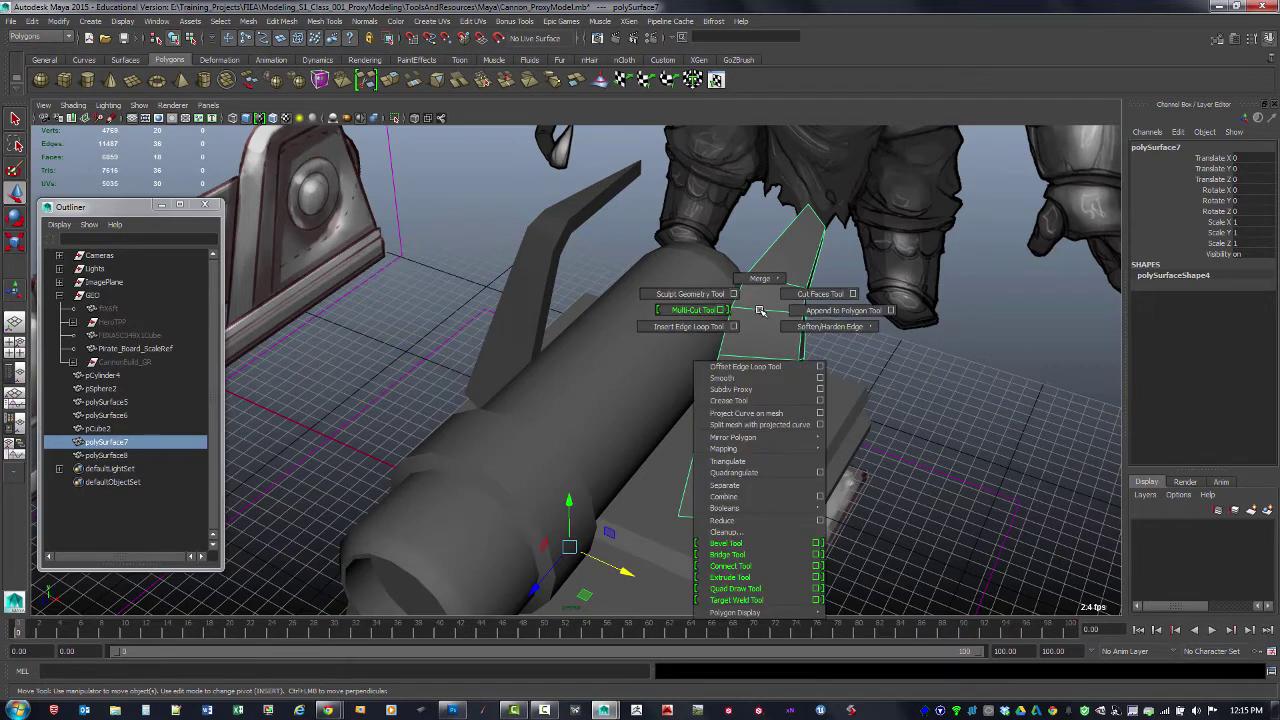
pyautogui.keyDown('shift'); pyautogui.rightClick(774, 310); pyautogui.keyUp('shift')
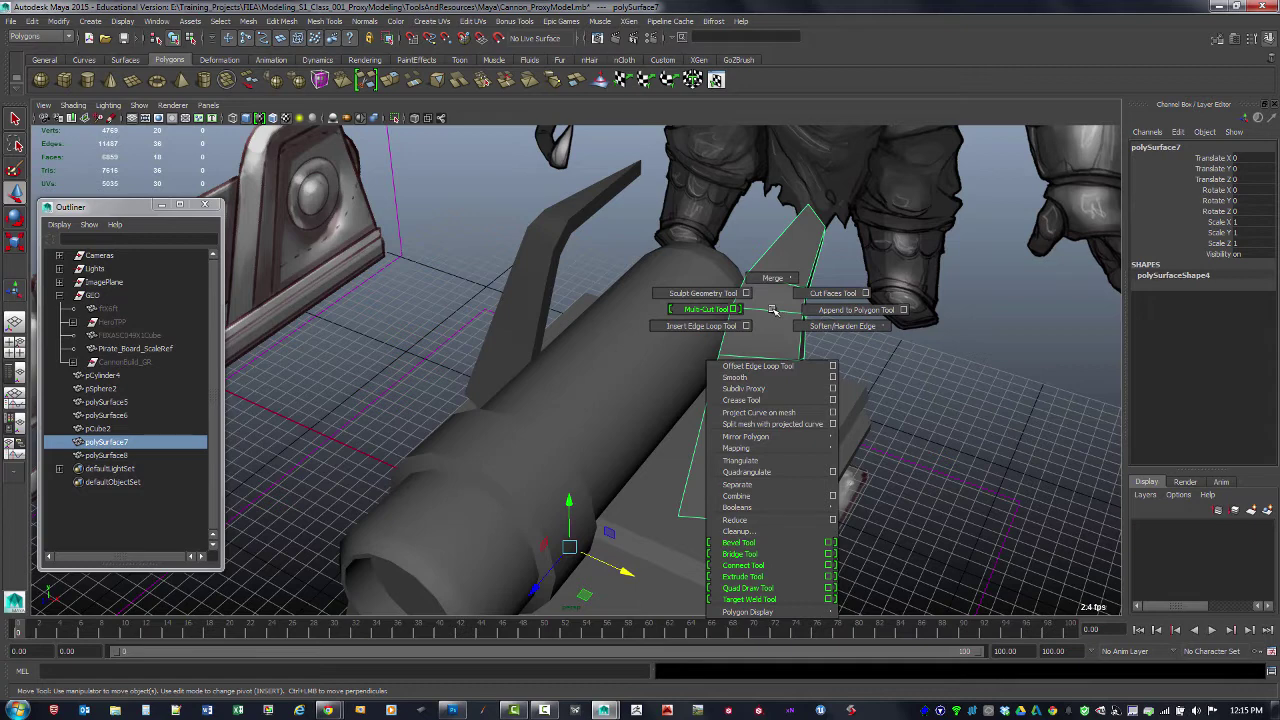
pyautogui.click(722, 326)
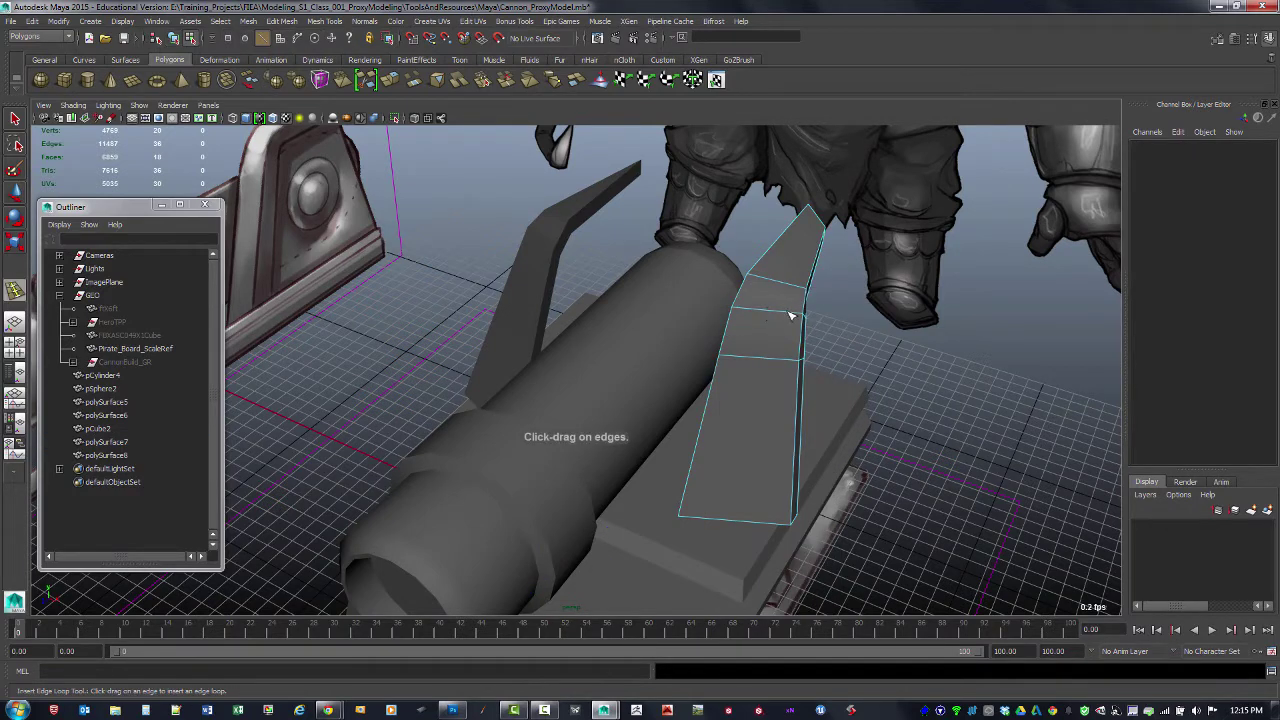
pyautogui.moveTo(795, 316); pyautogui.dragTo(766, 363)
pyautogui.hotkey('ctrl', 'z')
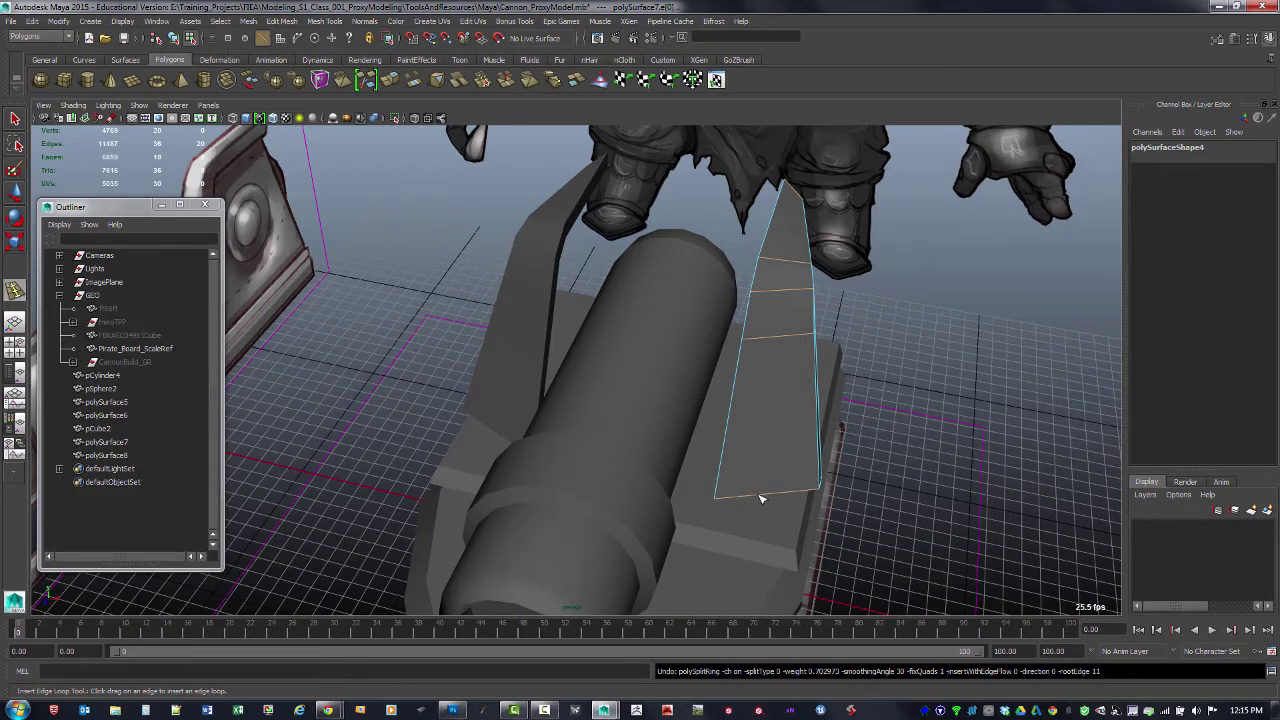
pyautogui.moveTo(760, 497); pyautogui.dragTo(747, 496)
pyautogui.hotkey('ctrl', 'z')
pyautogui.moveTo(772, 340); pyautogui.dragTo(773, 374)
pyautogui.hotkey('ctrl', 'z')
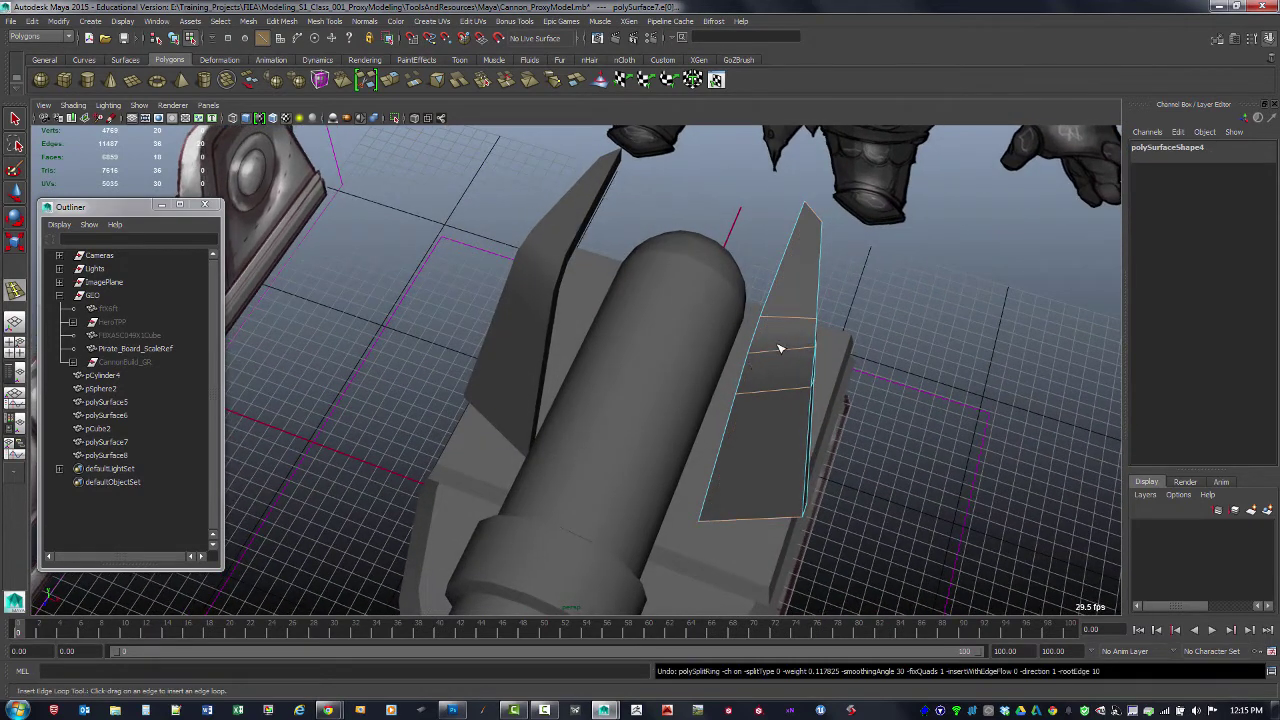
pyautogui.moveTo(798, 323); pyautogui.dragTo(807, 323)
pyautogui.hotkey('ctrl', 'z')
# Step: Try a lengthwise edge loop close to the original fin's barrel-side edge and undo it
pyautogui.keyDown('alt'); pyautogui.moveTo(766, 330); pyautogui.dragTo(908, 371, button='right'); pyautogui.keyUp('alt')
pyautogui.keyDown('alt'); pyautogui.moveTo(908, 371); pyautogui.dragTo(748, 330, button='middle'); pyautogui.keyUp('alt')
pyautogui.keyDown('alt'); pyautogui.moveTo(720, 318); pyautogui.dragTo(760, 322, button='right'); pyautogui.keyUp('alt')
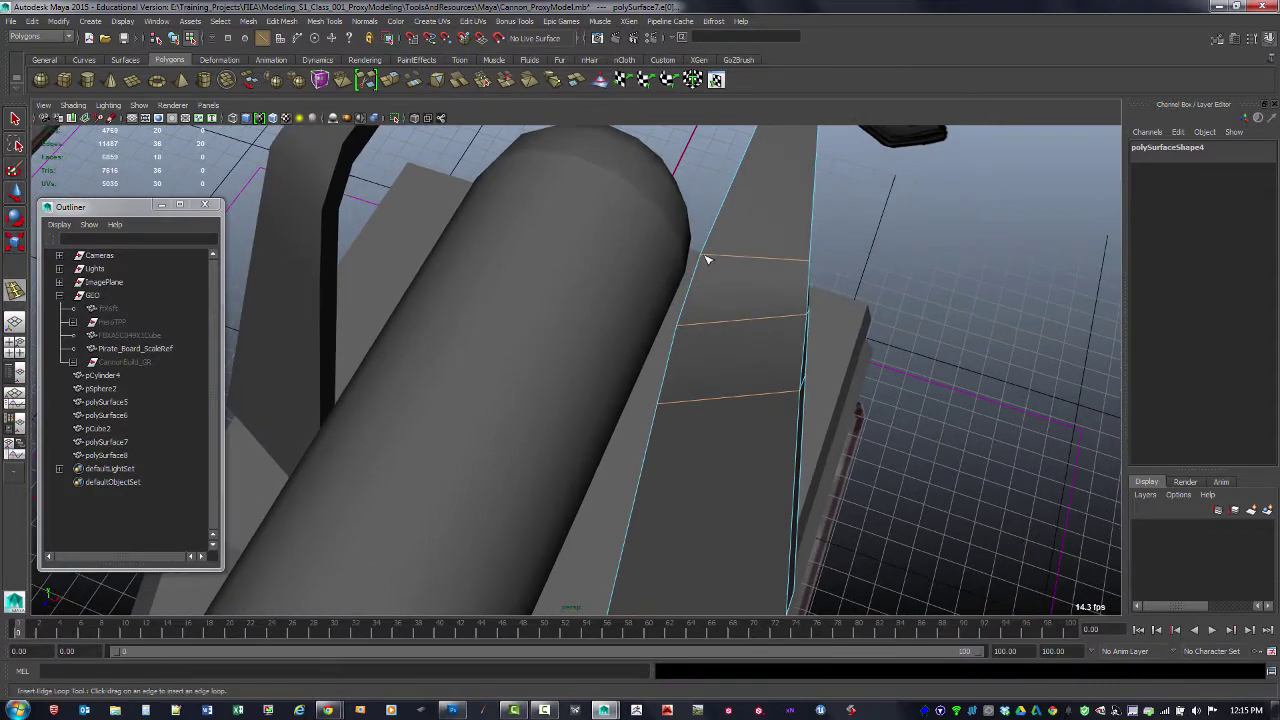
pyautogui.moveTo(707, 259); pyautogui.dragTo(723, 258)
pyautogui.keyDown('alt'); pyautogui.moveTo(771, 277); pyautogui.dragTo(663, 237, button='right'); pyautogui.keyUp('alt')
pyautogui.keyDown('alt'); pyautogui.moveTo(663, 237); pyautogui.dragTo(378, 296); pyautogui.keyUp('alt')
pyautogui.hotkey('ctrl', 'z')
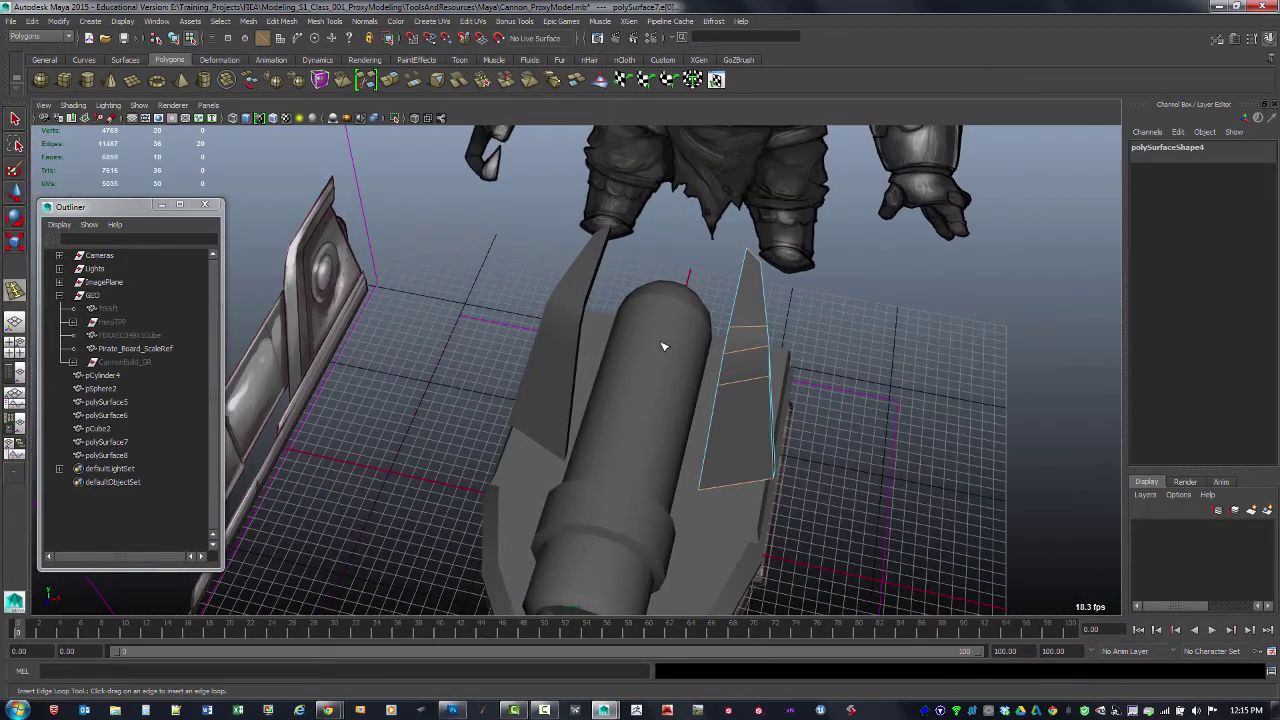
pyautogui.keyDown('alt'); pyautogui.moveTo(664, 348); pyautogui.dragTo(678, 317); pyautogui.keyUp('alt')
pyautogui.hotkey('ctrl', 'z')
pyautogui.keyDown('alt'); pyautogui.moveTo(766, 384); pyautogui.dragTo(487, 262, button='right'); pyautogui.keyUp('alt')
pyautogui.keyDown('alt'); pyautogui.moveTo(487, 262); pyautogui.dragTo(517, 295, button='middle'); pyautogui.keyUp('alt')
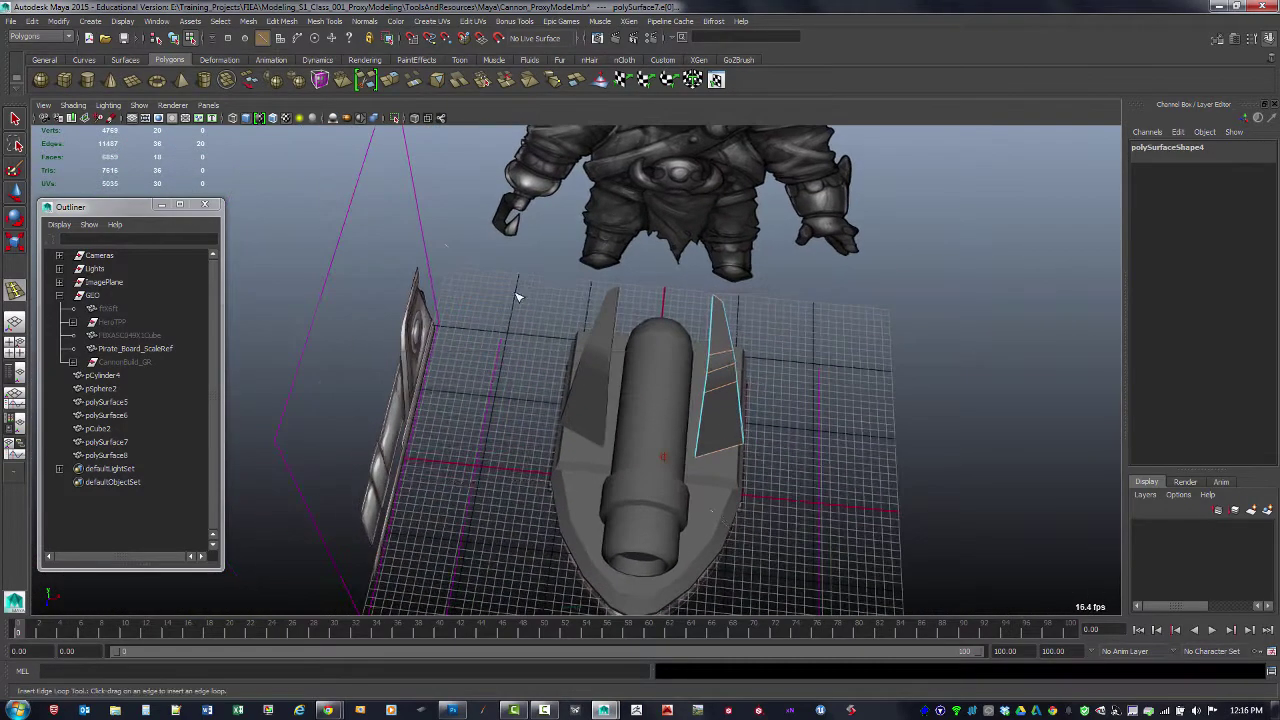
# Step: In the top view, move the vertices along the original fin's inner edge slightly toward the barrel, then return to perspective
pyautogui.press('space')
pyautogui.press('space')
pyautogui.keyDown('alt'); pyautogui.moveTo(639, 314); pyautogui.dragTo(613, 314, button='middle'); pyautogui.keyUp('alt')
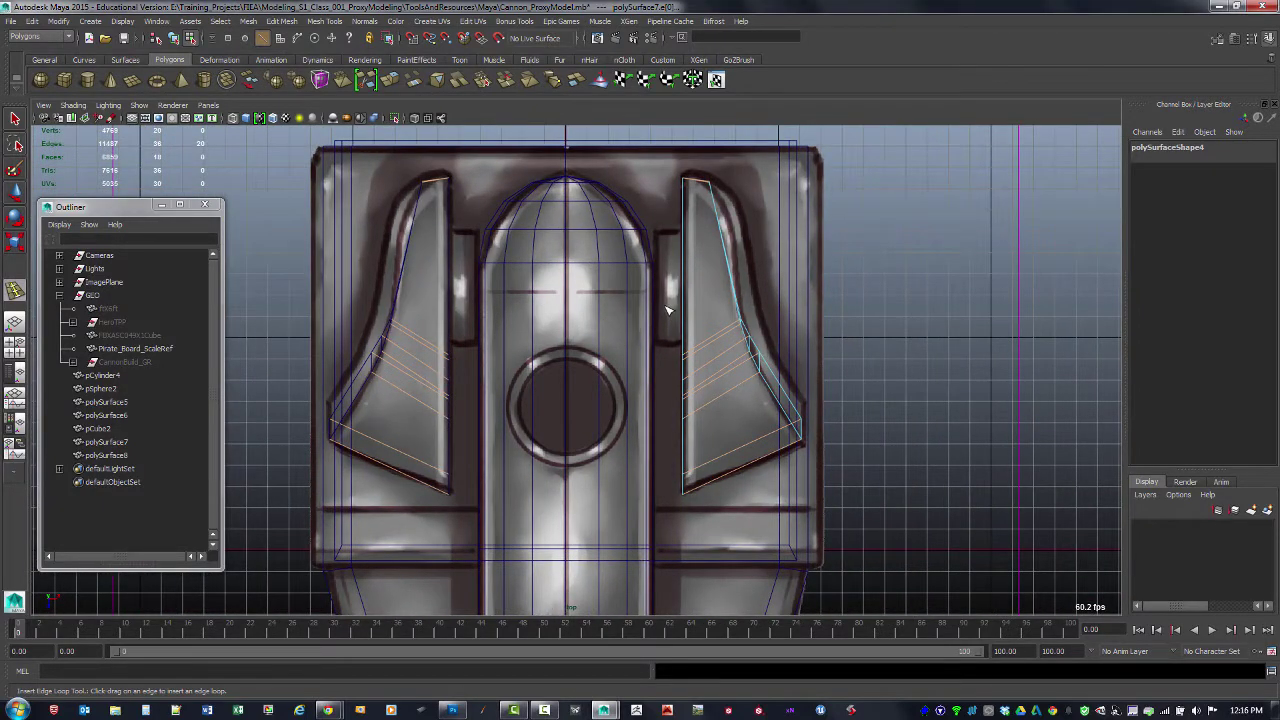
pyautogui.click(16, 119)
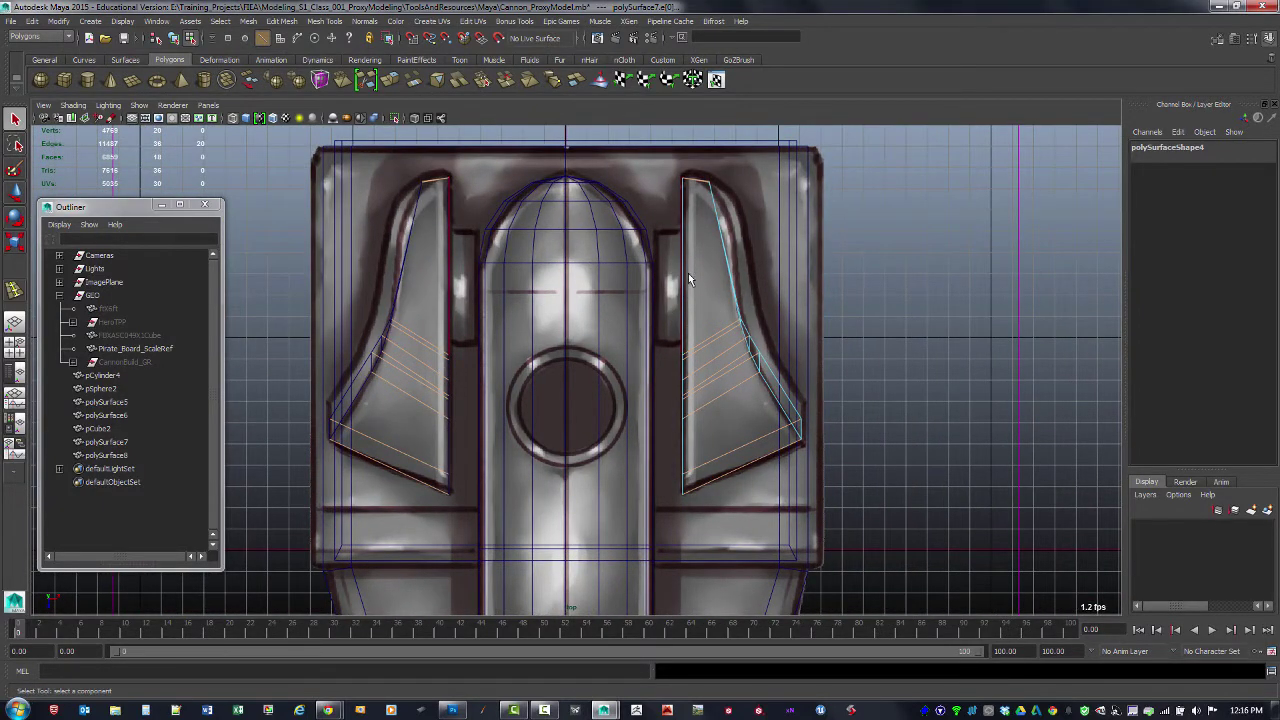
pyautogui.keyDown('alt'); pyautogui.moveTo(688, 279); pyautogui.dragTo(715, 292, button='right'); pyautogui.keyUp('alt')
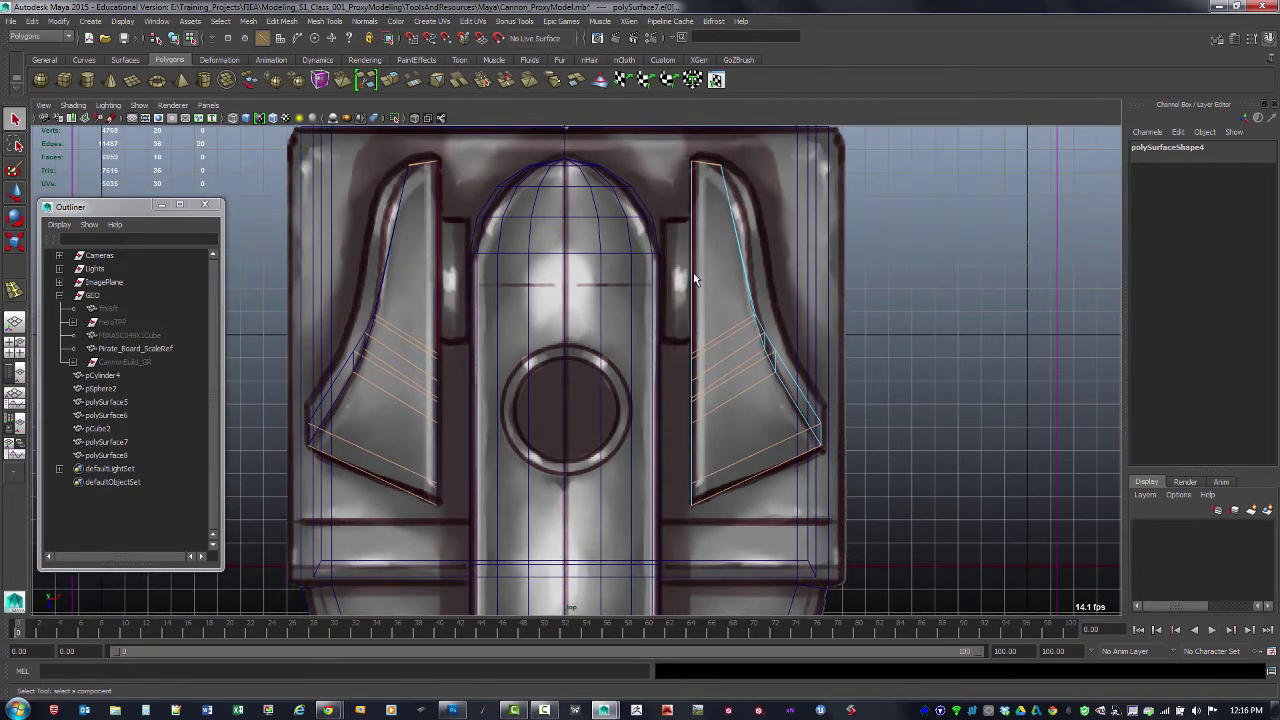
pyautogui.rightClick(695, 280)
pyautogui.rightClick(694, 276)
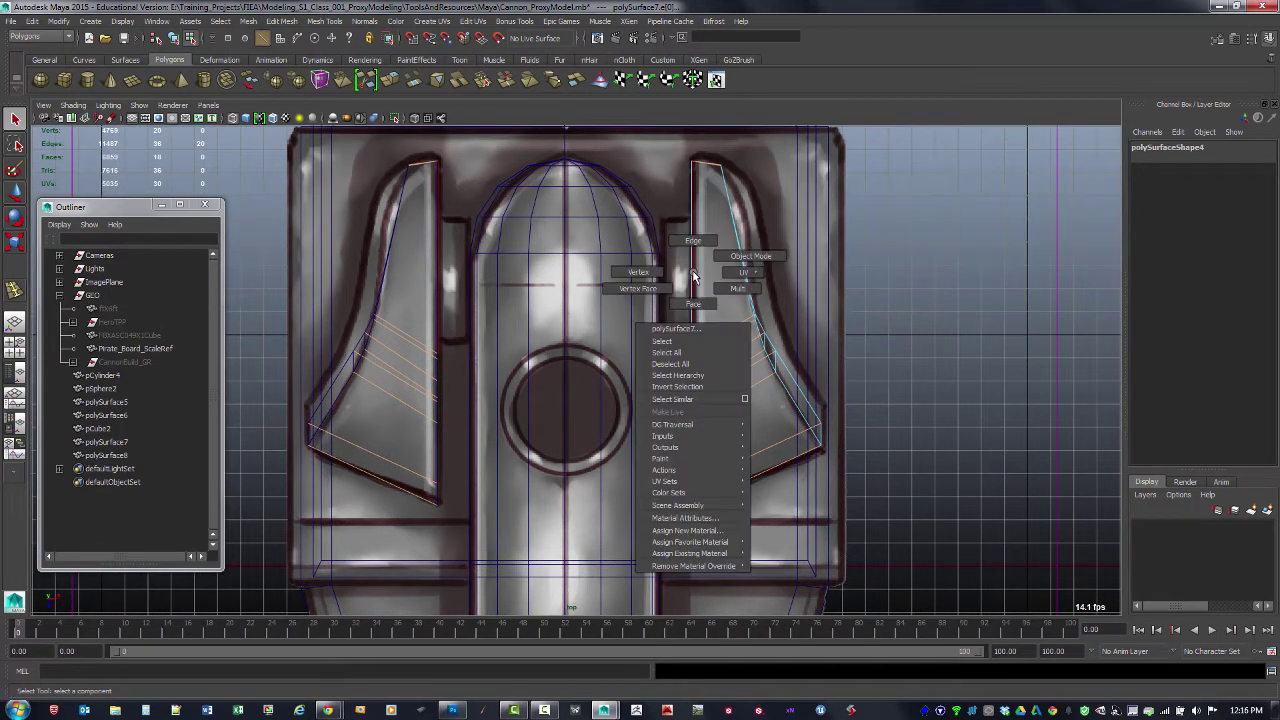
pyautogui.moveTo(682, 272); pyautogui.dragTo(640, 271, button='right')
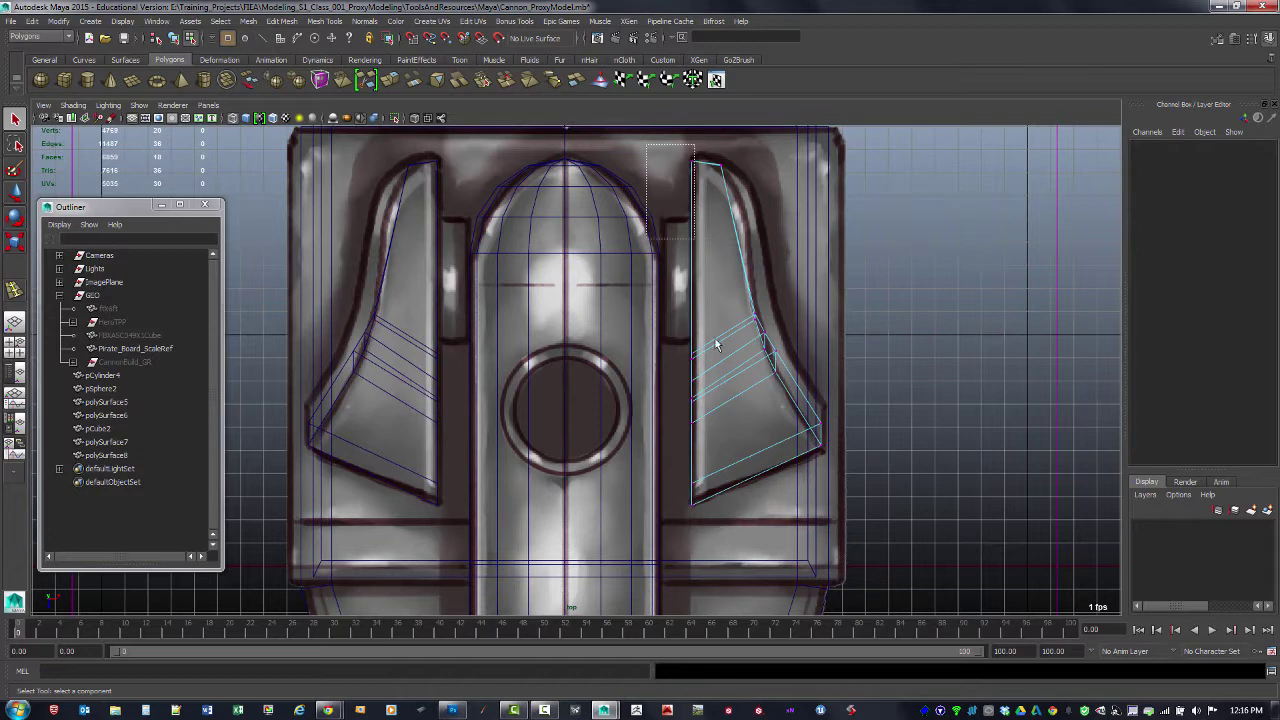
pyautogui.moveTo(715, 344); pyautogui.dragTo(708, 484)
pyautogui.press('w')
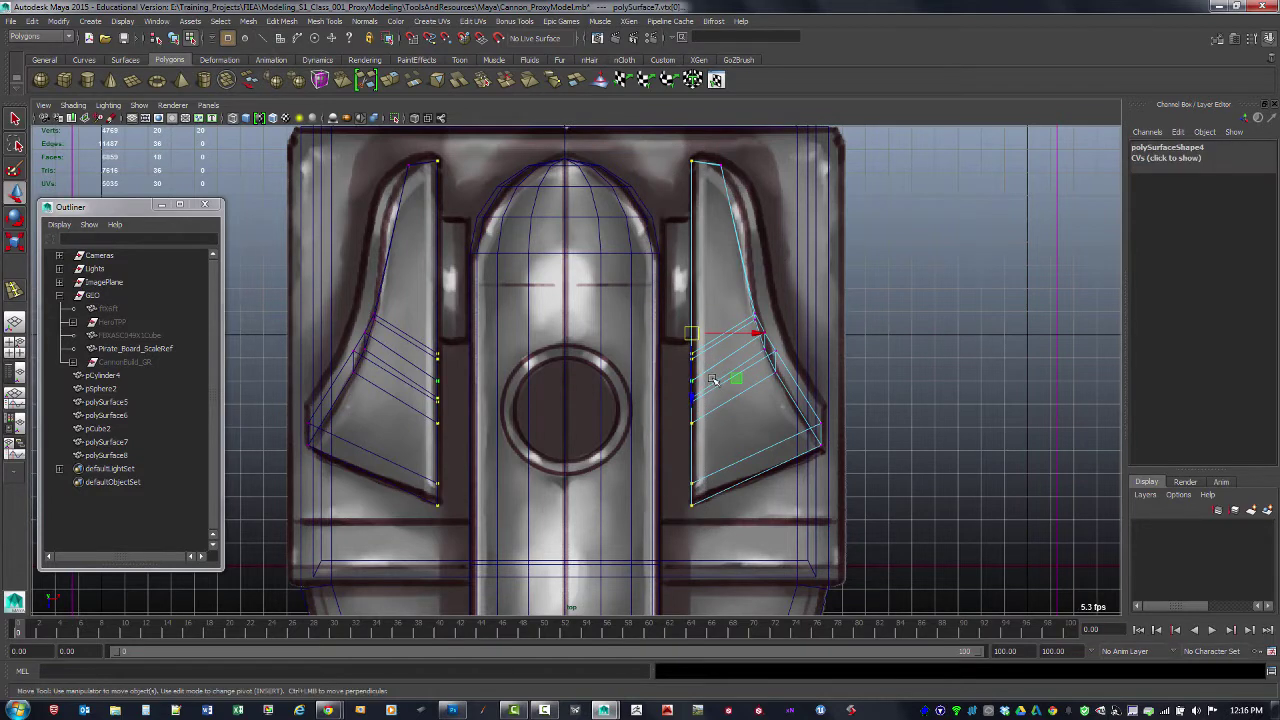
pyautogui.moveTo(748, 338); pyautogui.dragTo(733, 334)
pyautogui.press('space')
pyautogui.press('space')
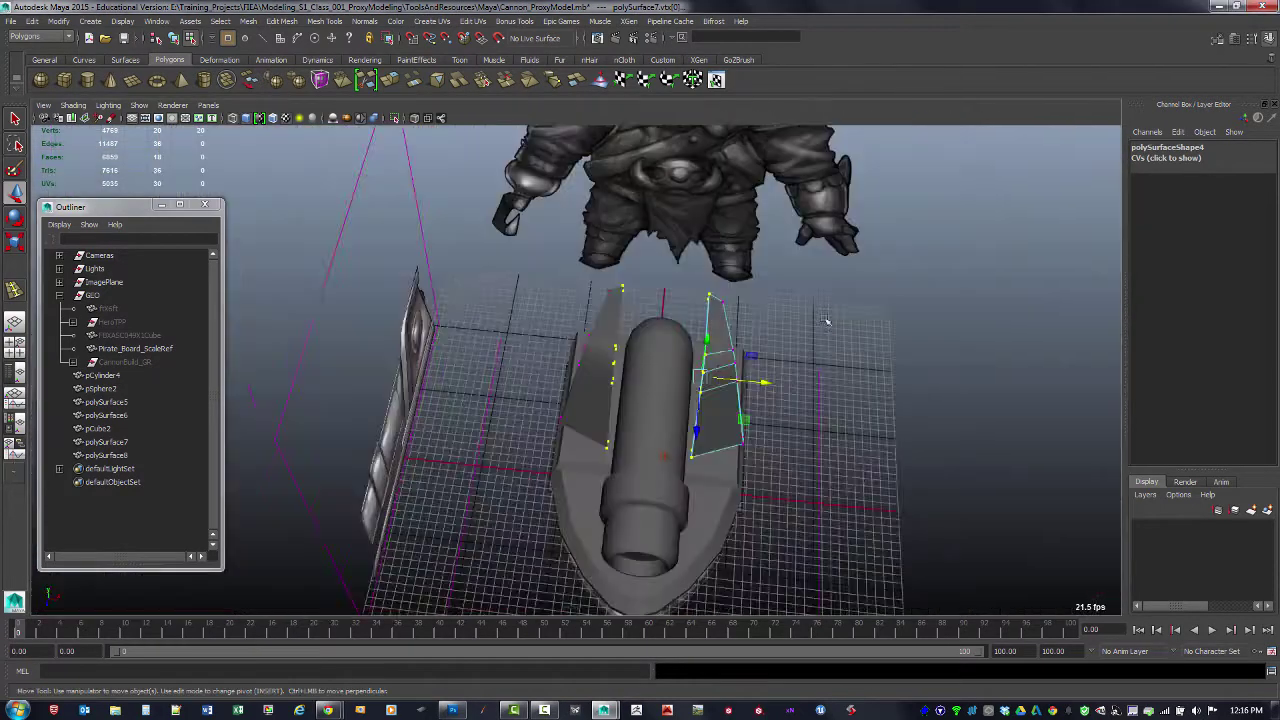
# Step: Examine the position of both fins beside the cannon barrel from the front and from above
pyautogui.keyDown('alt'); pyautogui.moveTo(829, 320); pyautogui.dragTo(775, 347); pyautogui.keyUp('alt')
pyautogui.keyDown('alt'); pyautogui.moveTo(775, 347); pyautogui.dragTo(901, 382, button='right'); pyautogui.keyUp('alt')
pyautogui.keyDown('alt'); pyautogui.moveTo(901, 382); pyautogui.dragTo(904, 375); pyautogui.keyUp('alt')
pyautogui.keyDown('alt'); pyautogui.moveTo(904, 375); pyautogui.dragTo(804, 350, button='middle'); pyautogui.keyUp('alt')
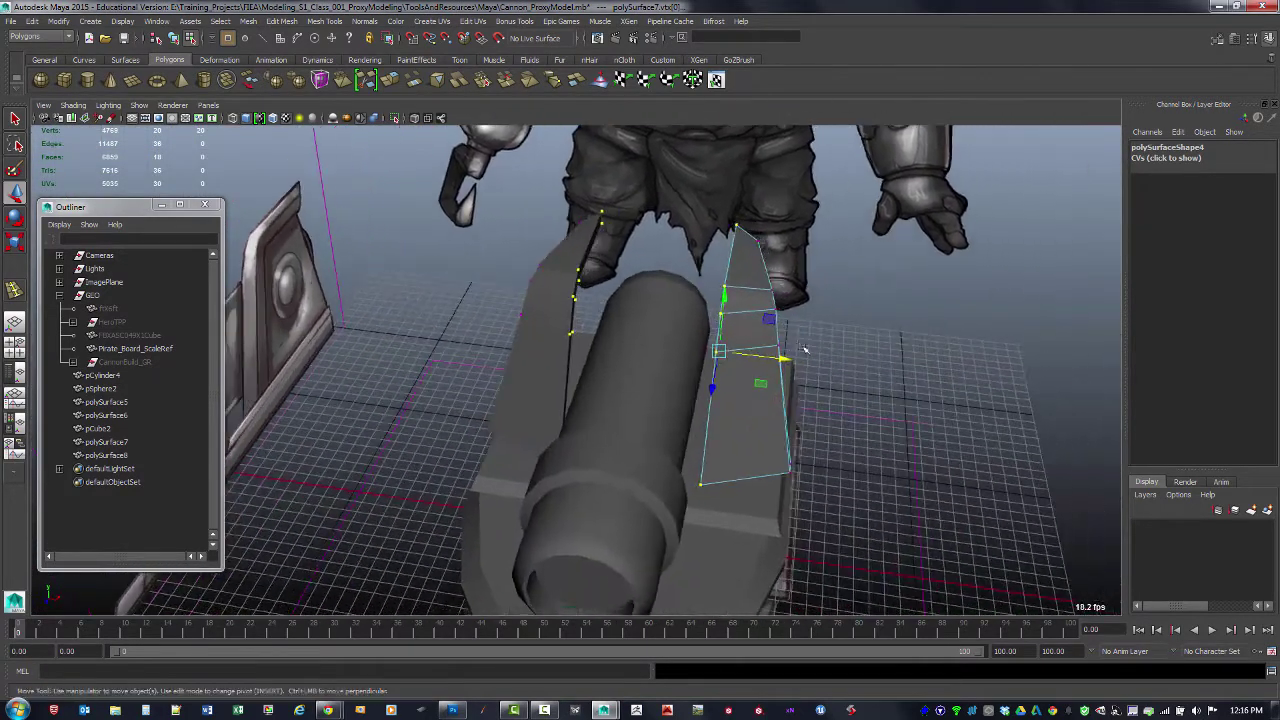
pyautogui.keyDown('alt'); pyautogui.moveTo(804, 350); pyautogui.dragTo(767, 357); pyautogui.keyUp('alt')
pyautogui.keyDown('alt'); pyautogui.moveTo(767, 358); pyautogui.dragTo(706, 386); pyautogui.keyUp('alt')
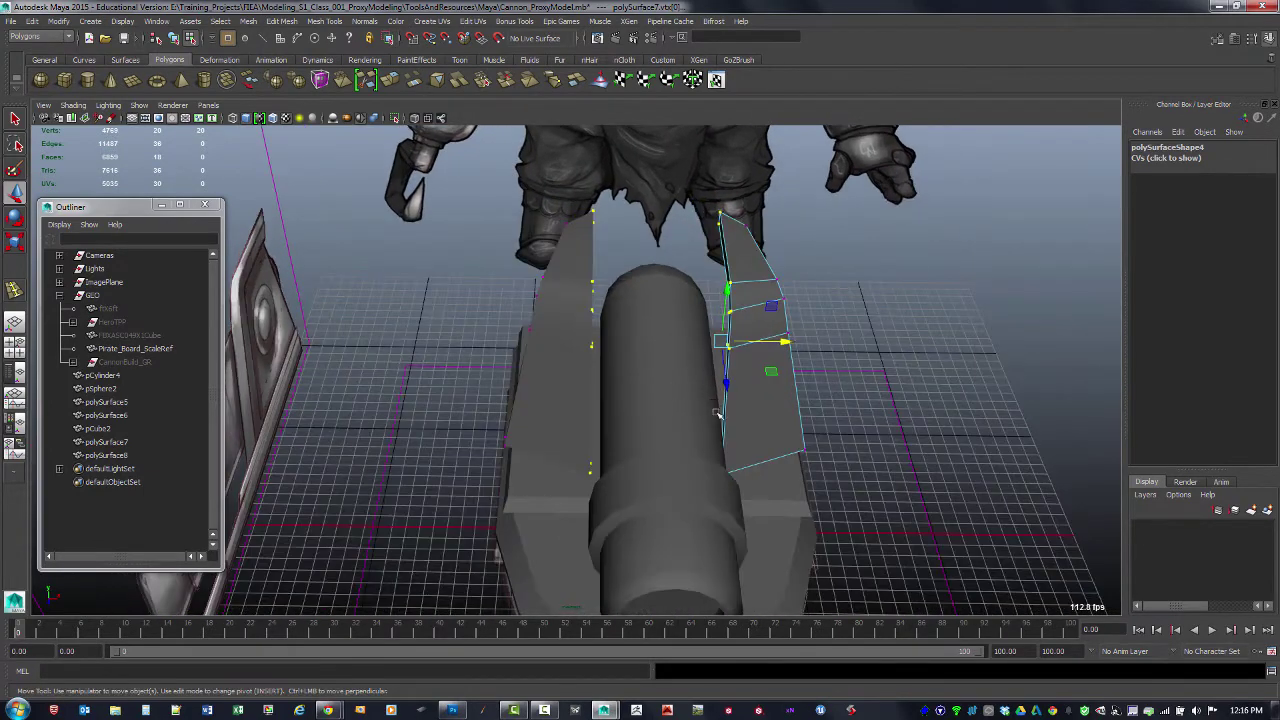
pyautogui.keyDown('alt'); pyautogui.moveTo(603, 411); pyautogui.dragTo(780, 330); pyautogui.keyUp('alt')
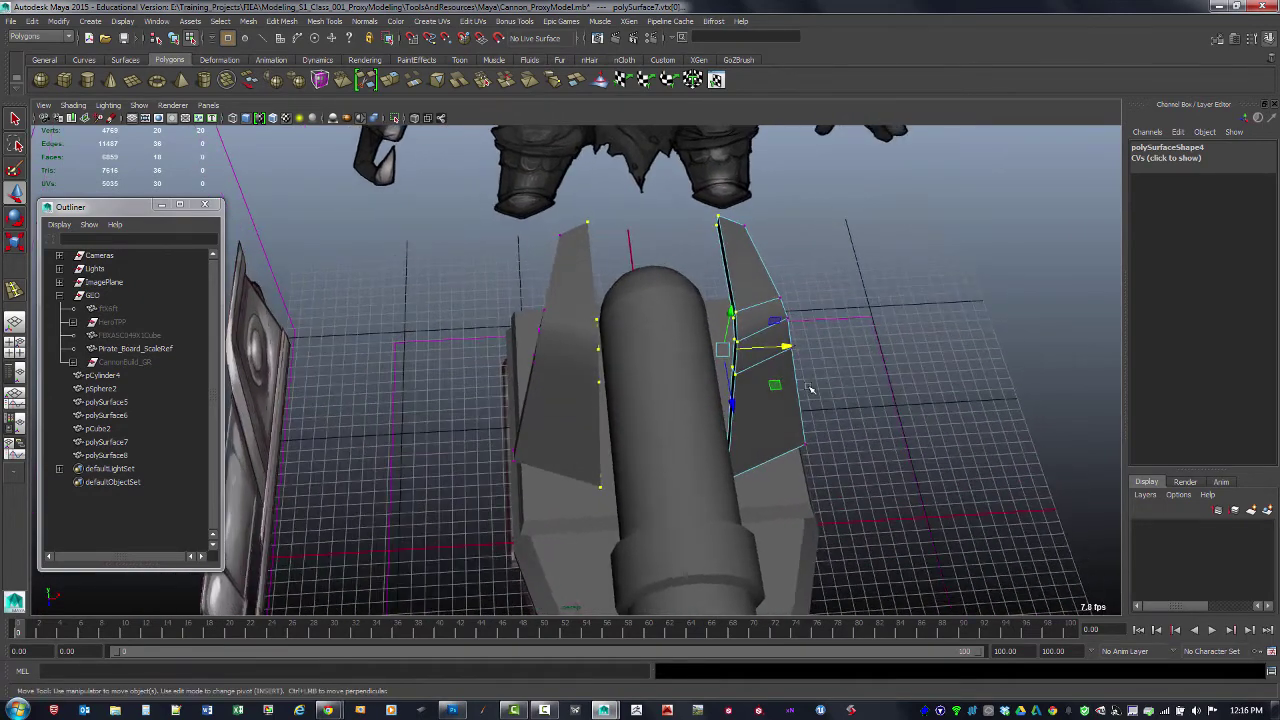
# Step: Insert a lengthwise edge loop near the original fin's inner edge with the Insert Edge Loop Tool
pyautogui.press('F10')
pyautogui.click(766, 312)
pyautogui.click(760, 307)
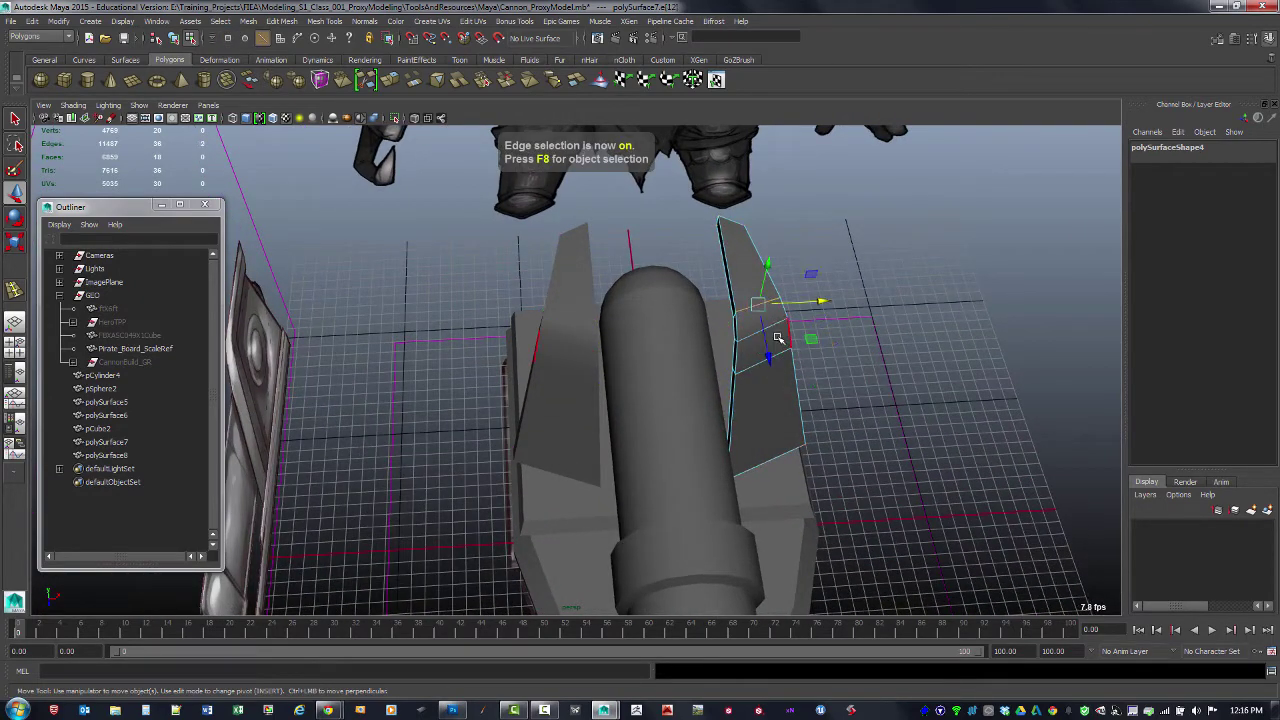
pyautogui.press('F8')
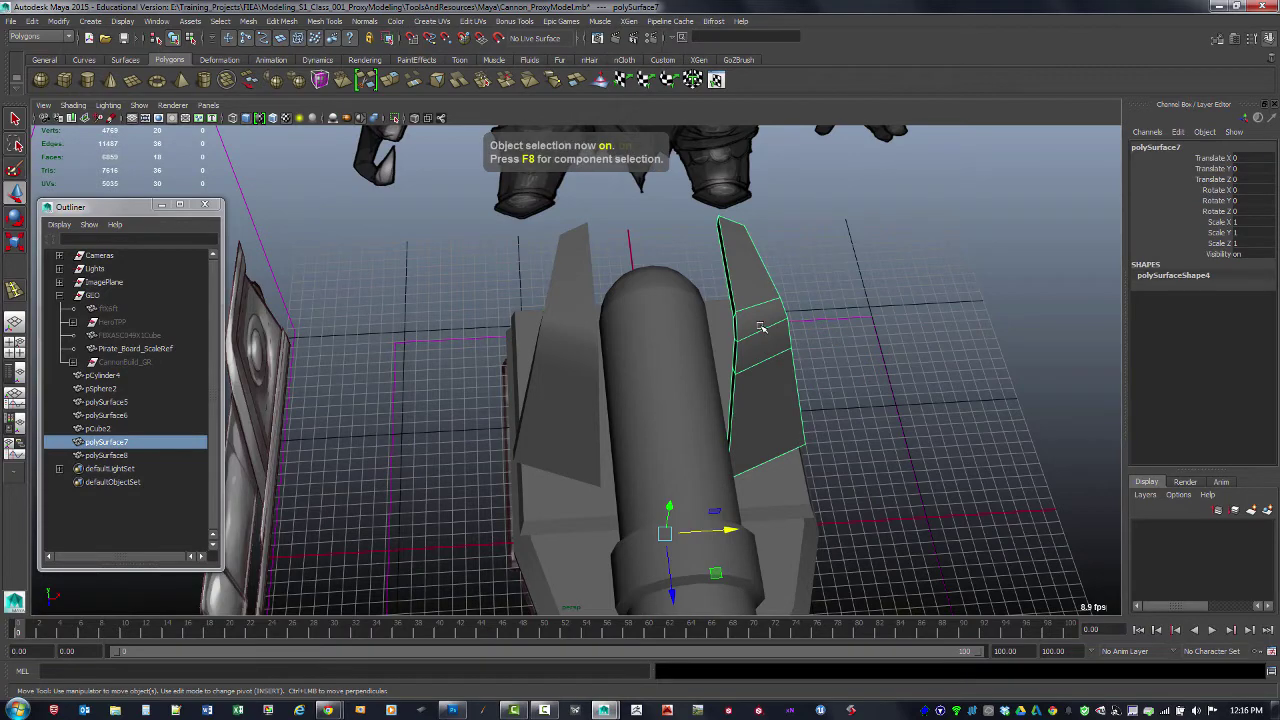
pyautogui.keyDown('shift'); pyautogui.moveTo(760, 330); pyautogui.dragTo(712, 346, button='right'); pyautogui.keyUp('shift')
pyautogui.keyDown('alt'); pyautogui.moveTo(803, 360); pyautogui.dragTo(760, 368); pyautogui.keyUp('alt')
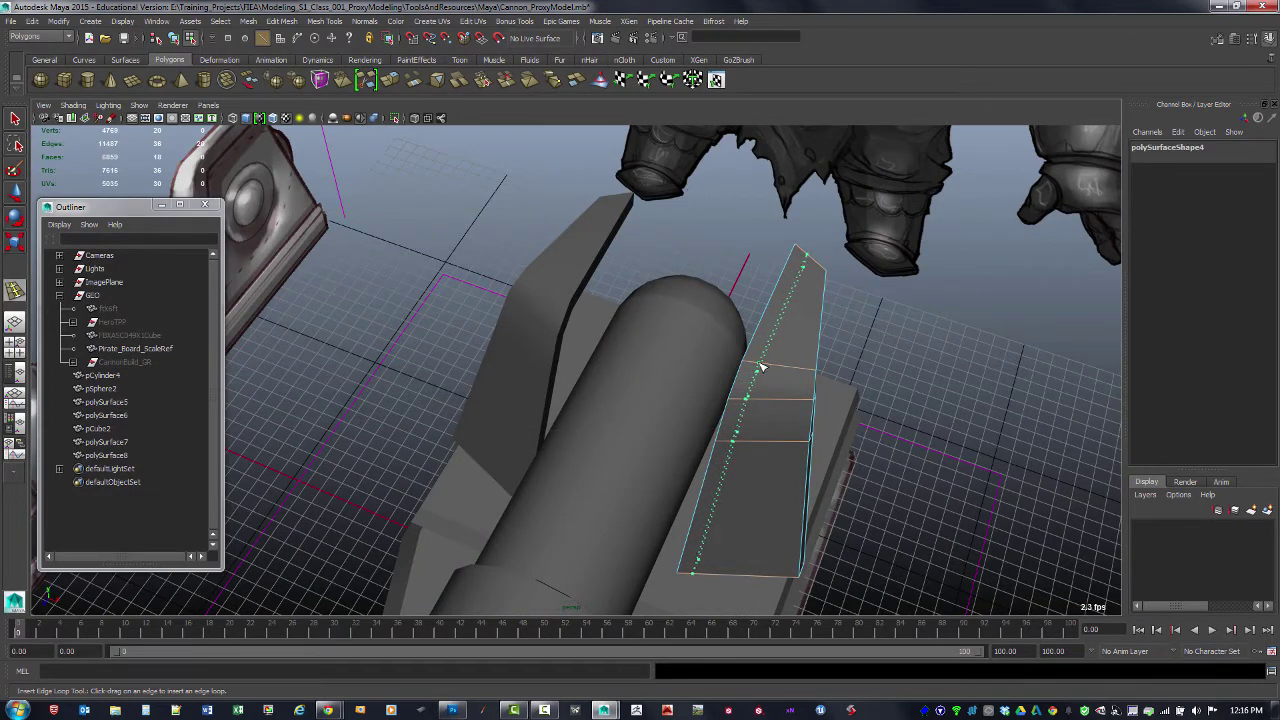
pyautogui.moveTo(760, 368); pyautogui.dragTo(800, 377)
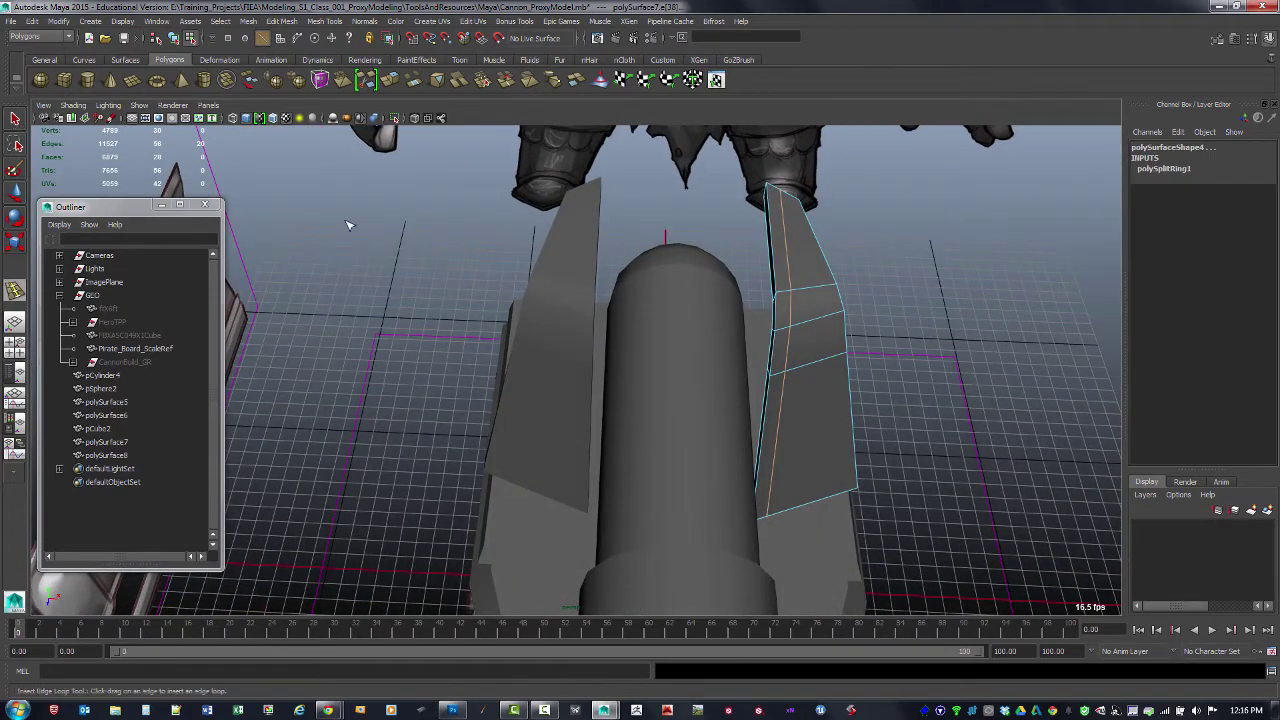
# Step: Turn on wireframe-on-shaded display and check the new edge loop on both fins
pyautogui.keyDown('alt'); pyautogui.moveTo(499, 222); pyautogui.dragTo(347, 166); pyautogui.keyUp('alt')
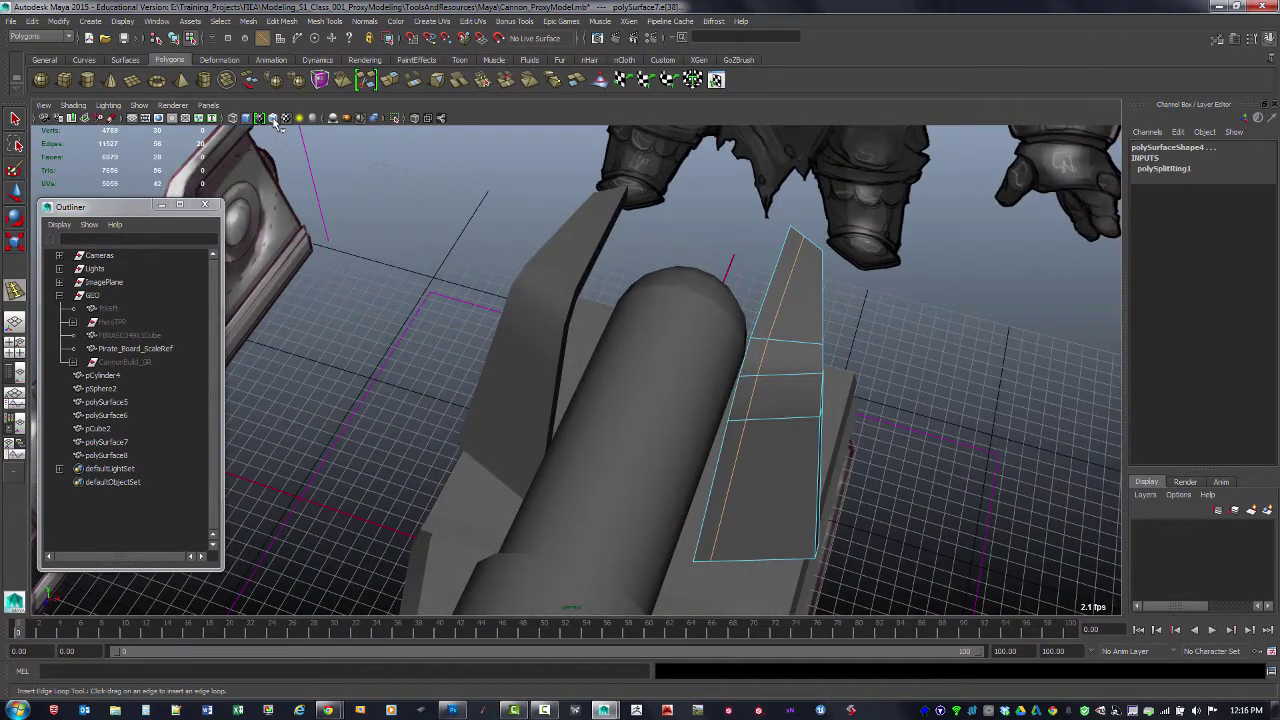
pyautogui.click(273, 118)
pyautogui.keyDown('alt'); pyautogui.moveTo(553, 346); pyautogui.dragTo(603, 293); pyautogui.keyUp('alt')
pyautogui.keyDown('alt'); pyautogui.moveTo(733, 343); pyautogui.dragTo(567, 261); pyautogui.keyUp('alt')
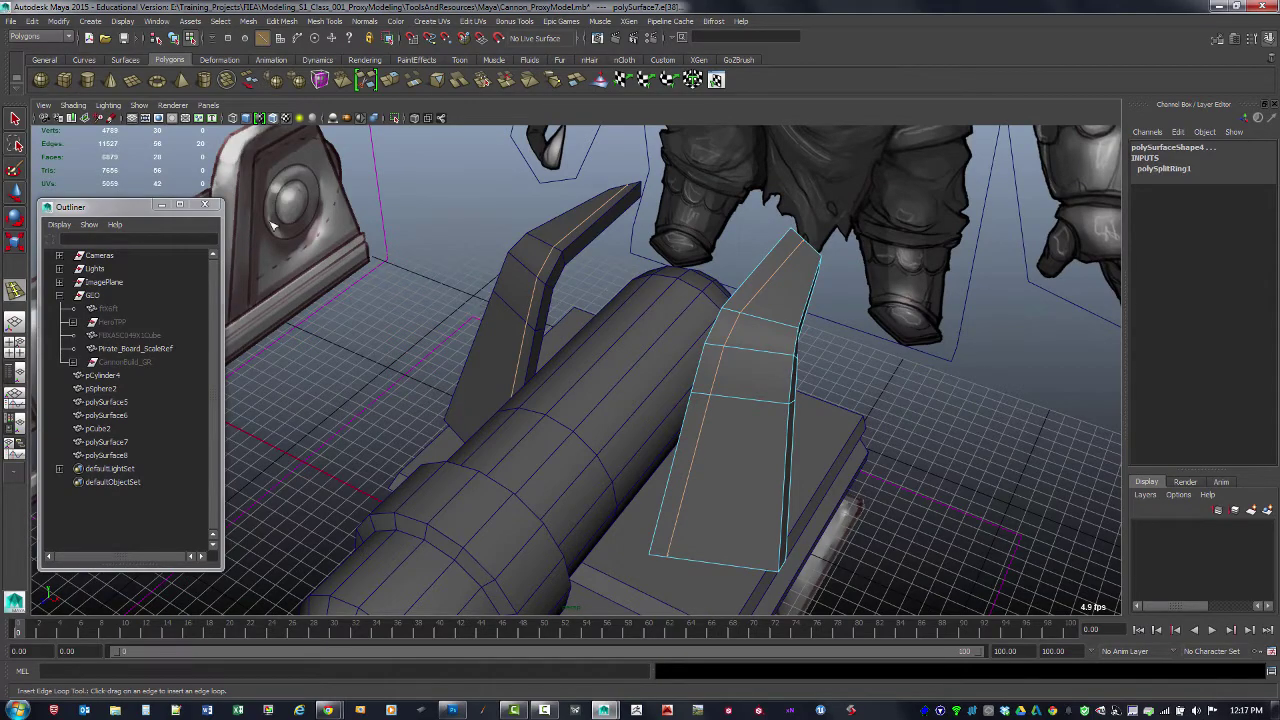
# Step: Select the narrow underside faces along the original fin's inner edge, from base to tip, and apply Extrude Face to them
pyautogui.click(16, 121)
pyautogui.keyDown('alt'); pyautogui.moveTo(772, 375); pyautogui.dragTo(503, 285); pyautogui.keyUp('alt')
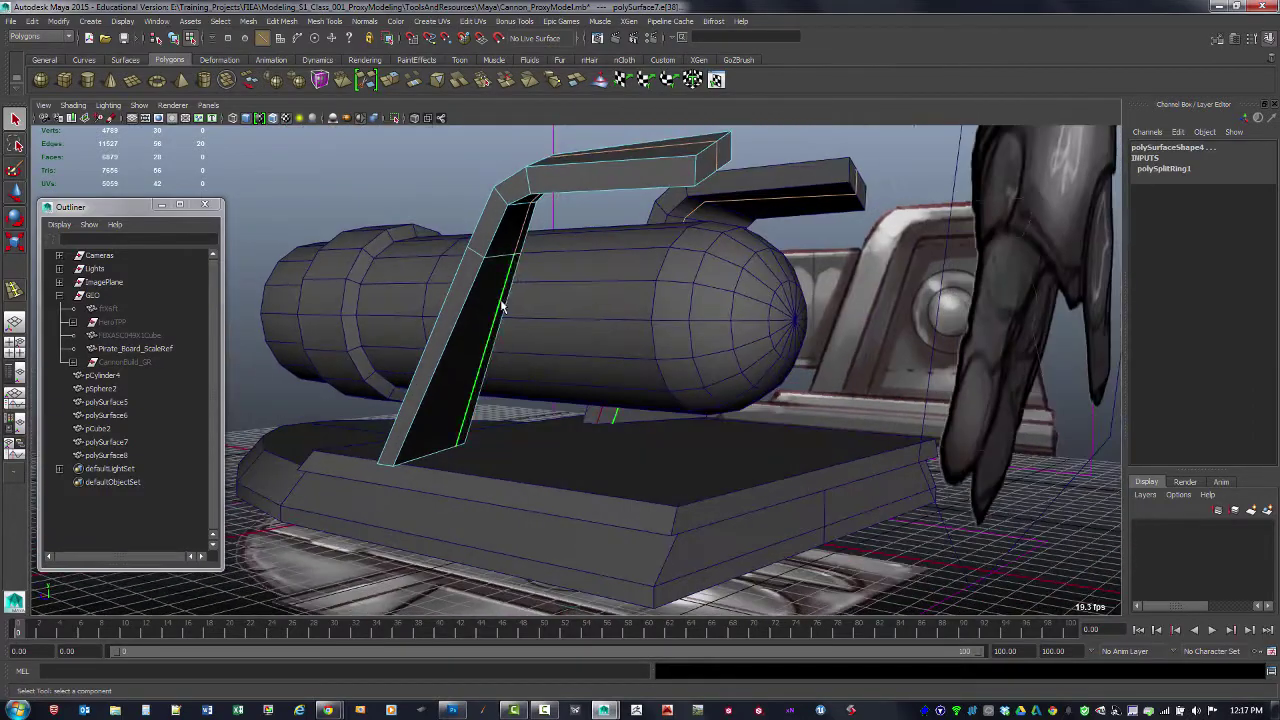
pyautogui.press('F11')
pyautogui.keyDown('alt'); pyautogui.moveTo(495, 332); pyautogui.dragTo(526, 351); pyautogui.keyUp('alt')
pyautogui.click(487, 325)
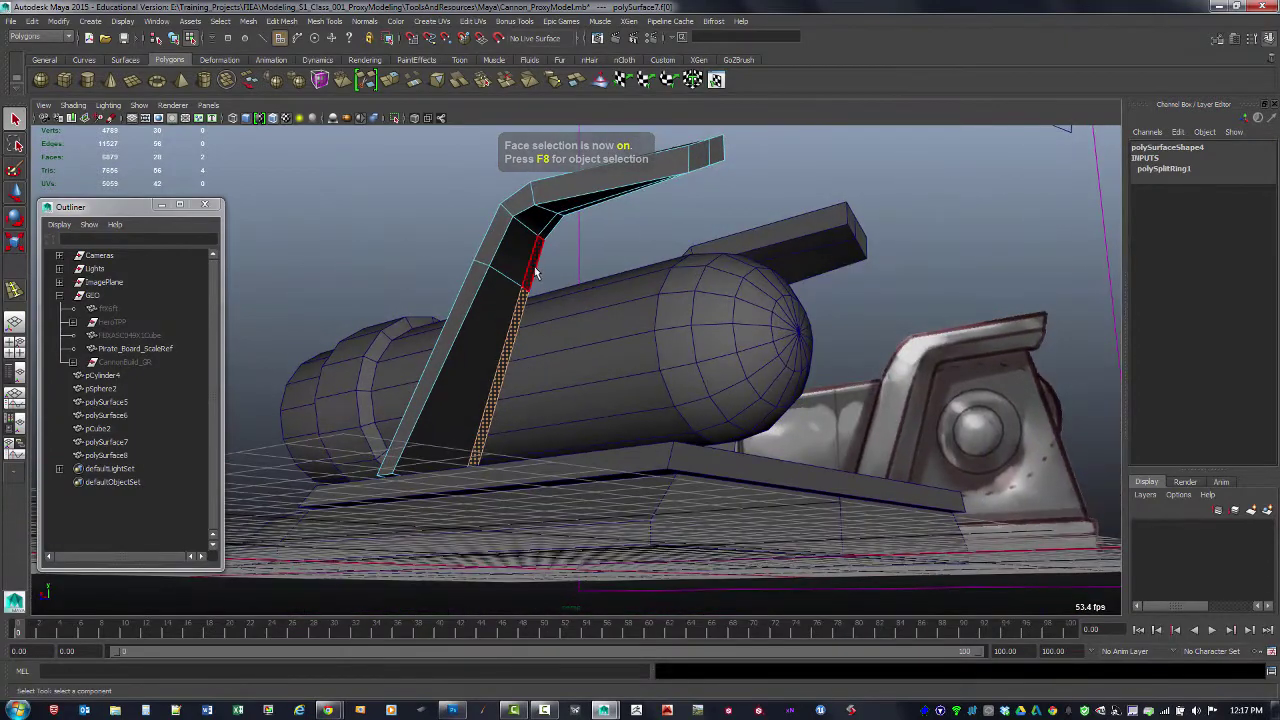
pyautogui.keyDown('alt'); pyautogui.moveTo(586, 226); pyautogui.dragTo(629, 392); pyautogui.keyUp('alt')
pyautogui.keyDown('shift'); pyautogui.click(629, 317); pyautogui.keyUp('shift')
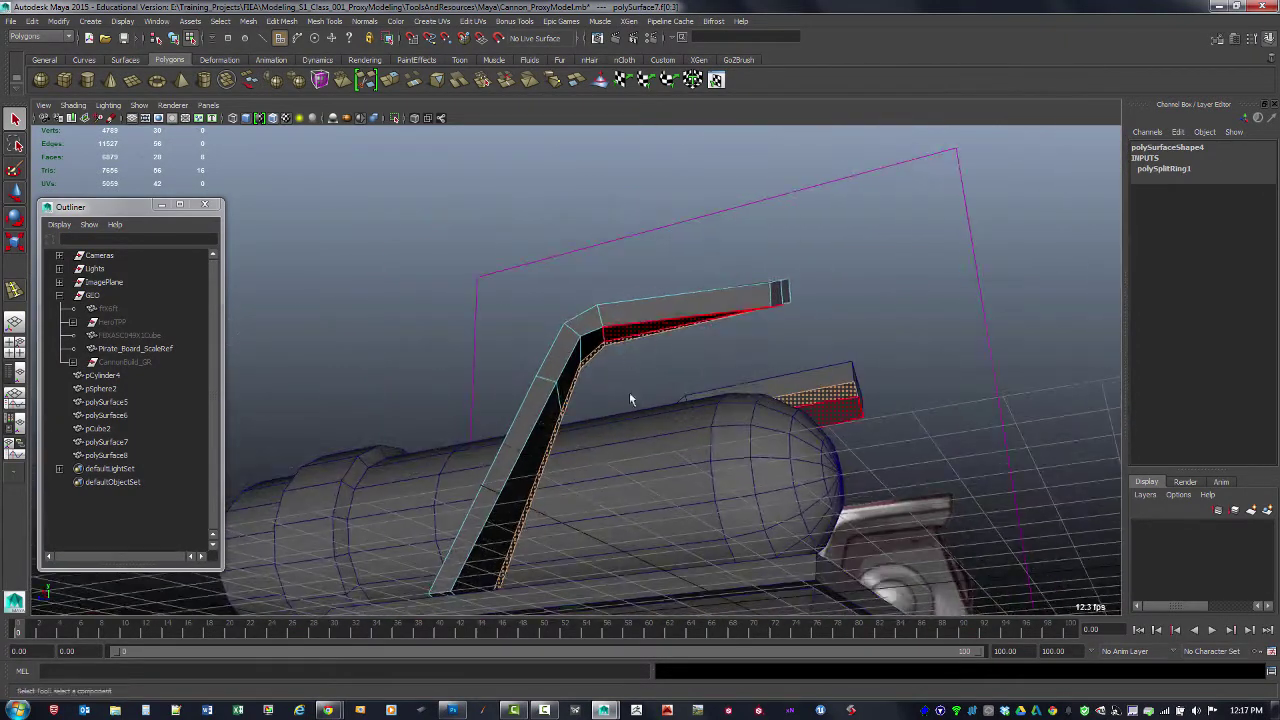
pyautogui.keyDown('alt'); pyautogui.moveTo(697, 508); pyautogui.dragTo(733, 371); pyautogui.keyUp('alt')
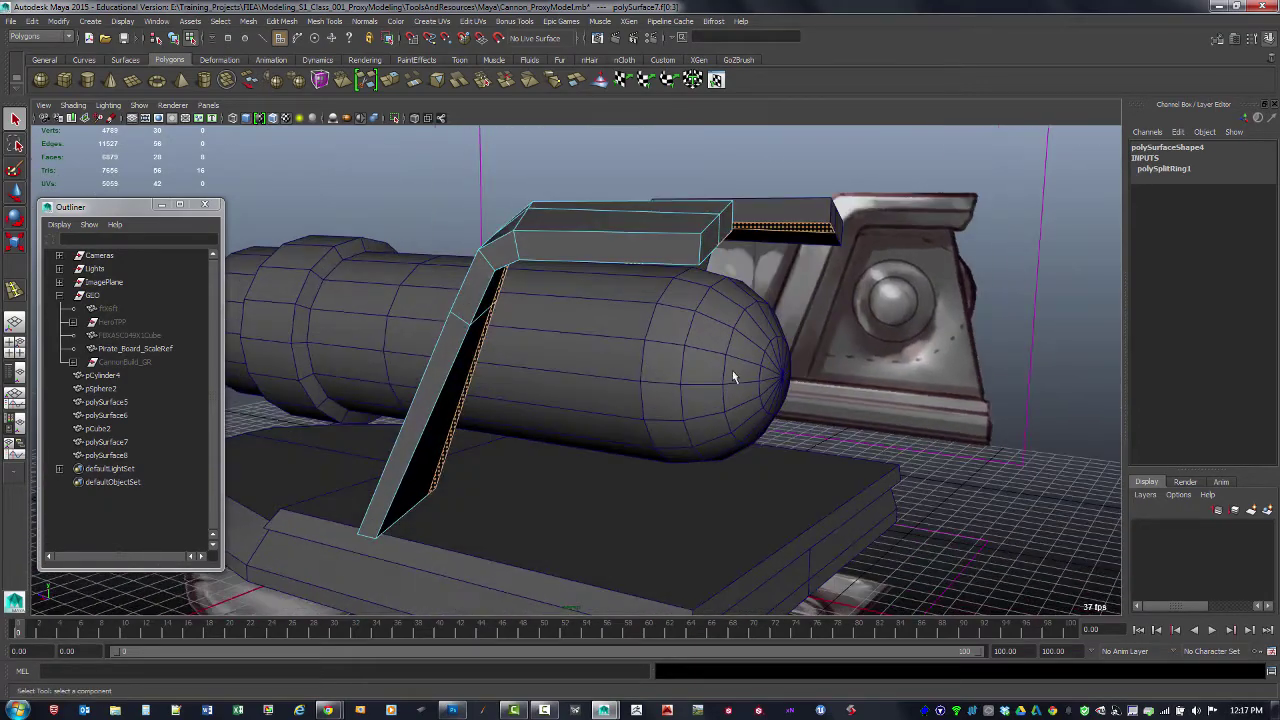
pyautogui.keyDown('alt'); pyautogui.moveTo(668, 484); pyautogui.dragTo(602, 464); pyautogui.keyUp('alt')
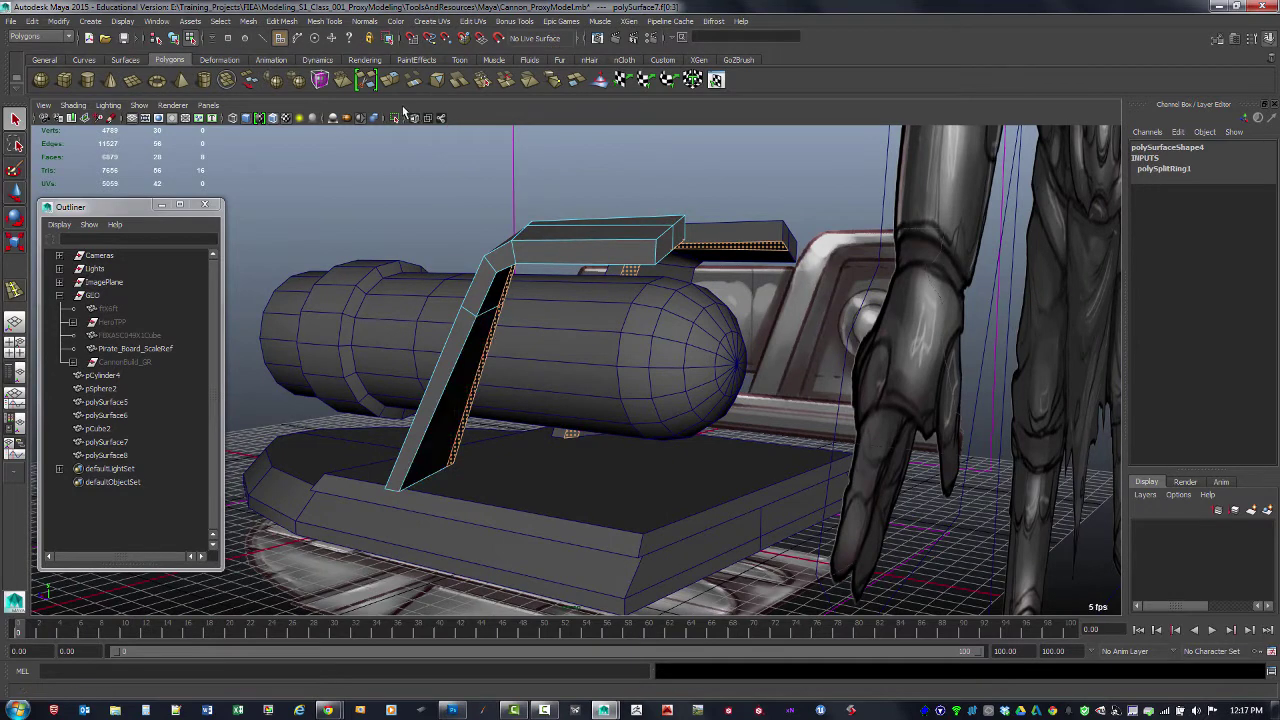
pyautogui.keyDown('shift'); pyautogui.rightClick(487, 372); pyautogui.keyUp('shift')
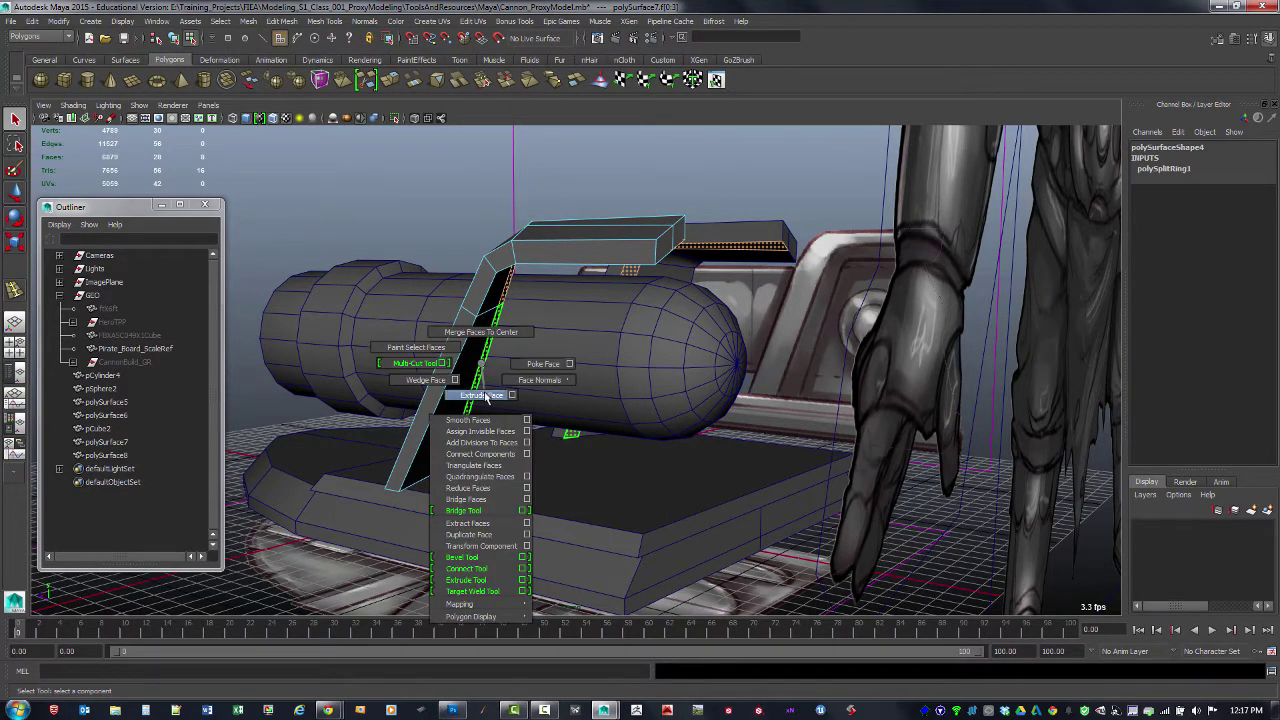
pyautogui.click(487, 396)
# Step: Try pulling the extruded fin faces along their local axes, and undo the attempts
pyautogui.keyDown('alt'); pyautogui.moveTo(577, 342); pyautogui.dragTo(593, 374); pyautogui.keyUp('alt')
pyautogui.keyDown('alt'); pyautogui.moveTo(543, 340); pyautogui.dragTo(497, 406); pyautogui.keyUp('alt')
pyautogui.hotkey('ctrl', 'z')
pyautogui.keyDown('alt'); pyautogui.moveTo(576, 373); pyautogui.dragTo(548, 373); pyautogui.keyUp('alt')
pyautogui.moveTo(487, 405)
pyautogui.mouseDown()
pyautogui.moveTo(504, 415)
pyautogui.moveTo(500, 365)
pyautogui.moveTo(504, 403)
pyautogui.mouseUp()
pyautogui.hotkey('ctrl', 'z')
pyautogui.hotkey('ctrl', 'z')
pyautogui.keyDown('alt'); pyautogui.moveTo(541, 311); pyautogui.dragTo(555, 300); pyautogui.keyUp('alt')
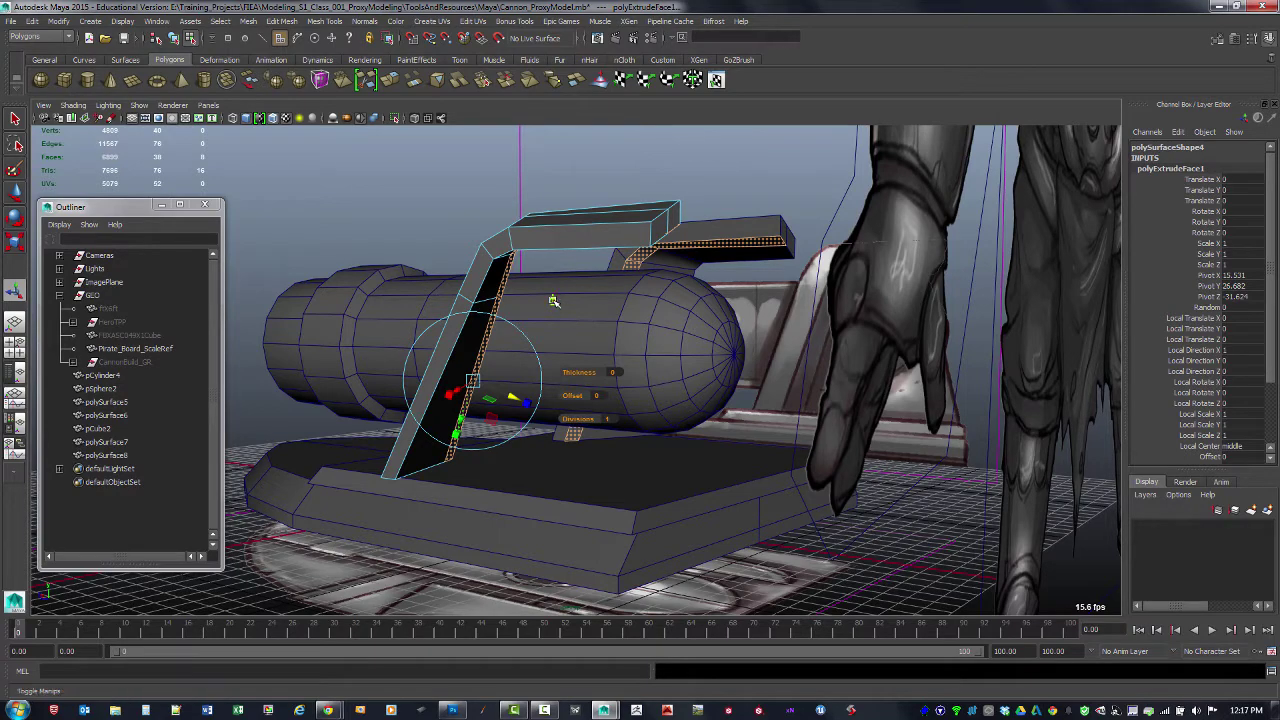
# Step: Try pulling the extruded fin faces along the world axes, undoing the moves
pyautogui.click(553, 301)
pyautogui.keyDown('alt'); pyautogui.moveTo(574, 321); pyautogui.dragTo(673, 417); pyautogui.keyUp('alt')
pyautogui.hotkey('ctrl', 'z')
pyautogui.hotkey('ctrl', 'z')
pyautogui.keyDown('alt'); pyautogui.moveTo(577, 364); pyautogui.dragTo(654, 210); pyautogui.keyUp('alt')
pyautogui.hotkey('ctrl', 'z')
# Step: Set the extrude manipulator to world axes and pull the faces straight down through the cannon's base
pyautogui.click(654, 211)
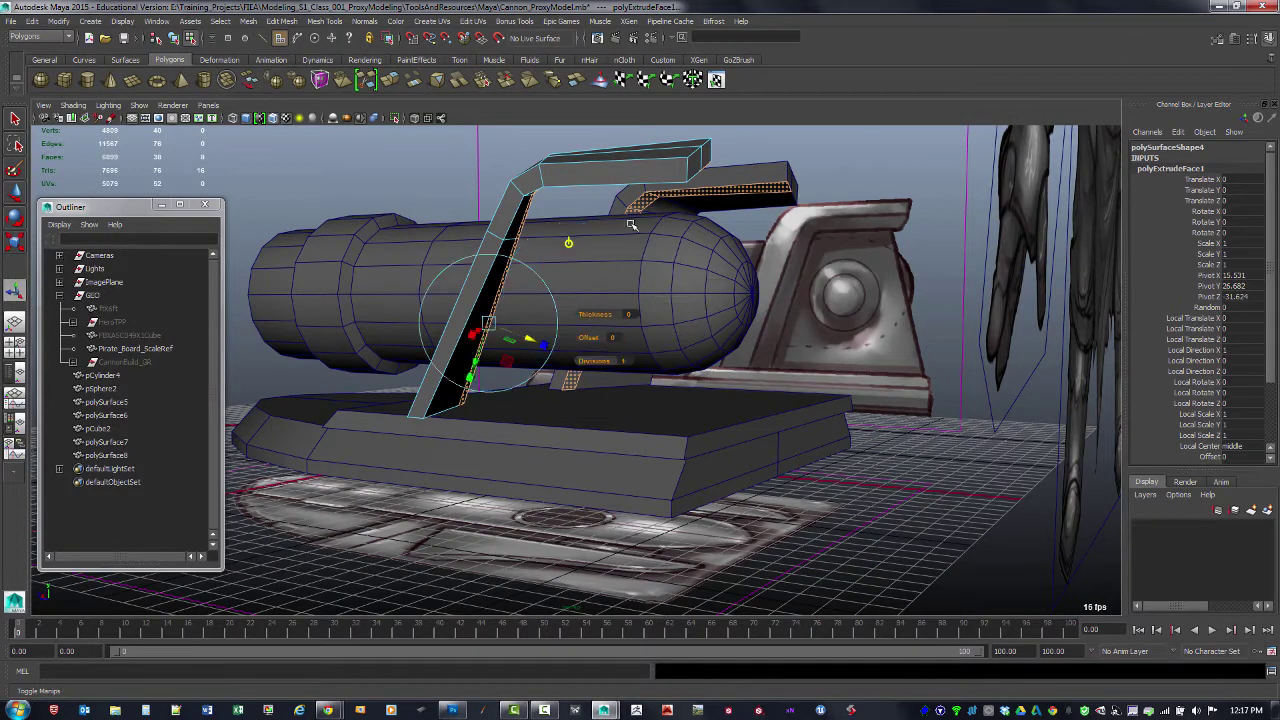
pyautogui.click(570, 243)
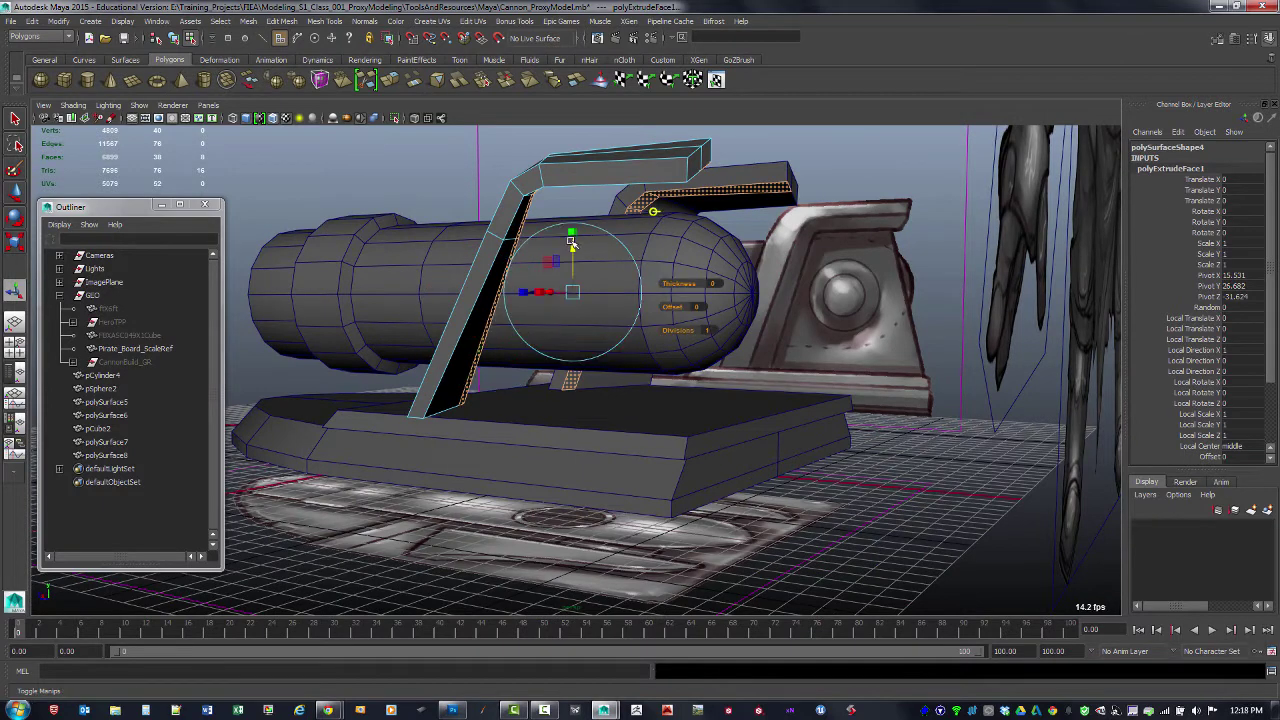
pyautogui.click(653, 211)
pyautogui.click(568, 243)
pyautogui.keyDown('alt'); pyautogui.moveTo(590, 268); pyautogui.dragTo(610, 577); pyautogui.keyUp('alt')
pyautogui.keyDown('alt'); pyautogui.moveTo(764, 449); pyautogui.dragTo(660, 436, button='right'); pyautogui.keyUp('alt')
pyautogui.keyDown('alt'); pyautogui.moveTo(660, 436); pyautogui.dragTo(595, 413); pyautogui.keyUp('alt')
pyautogui.click(766, 442)
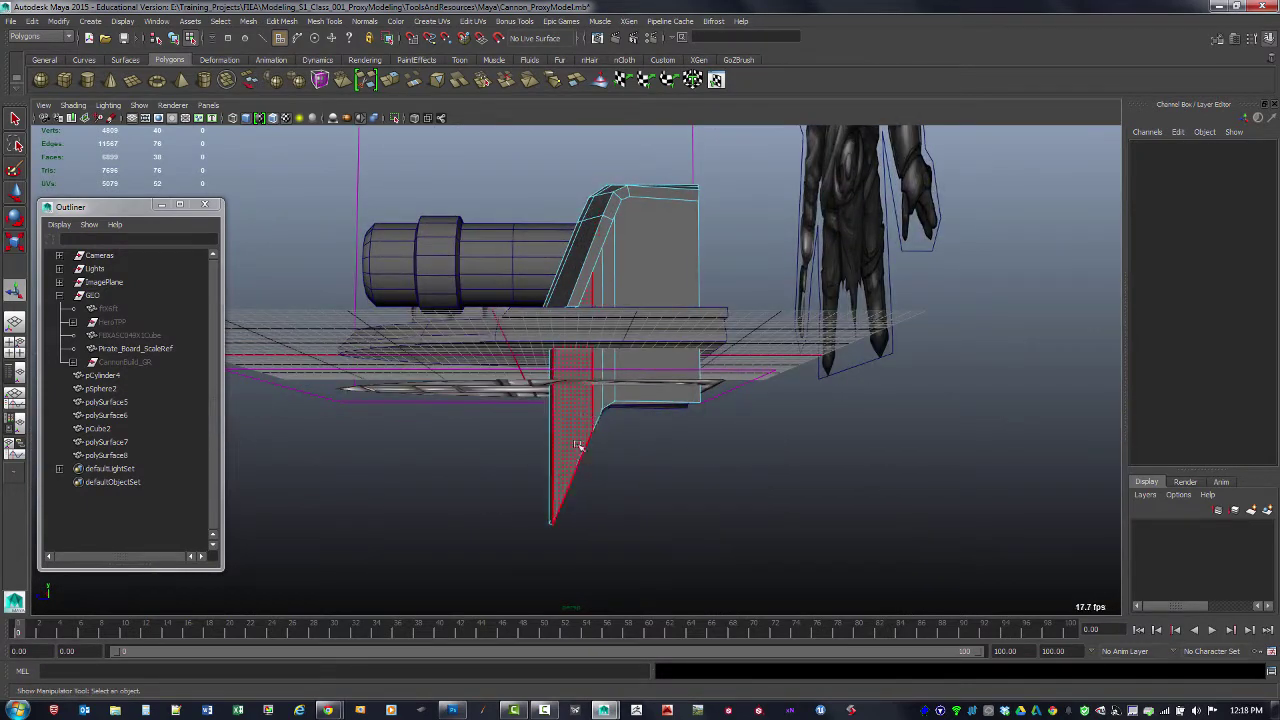
# Step: Select all vertices along the lower edge of the extruded fin wall
pyautogui.press('F9')
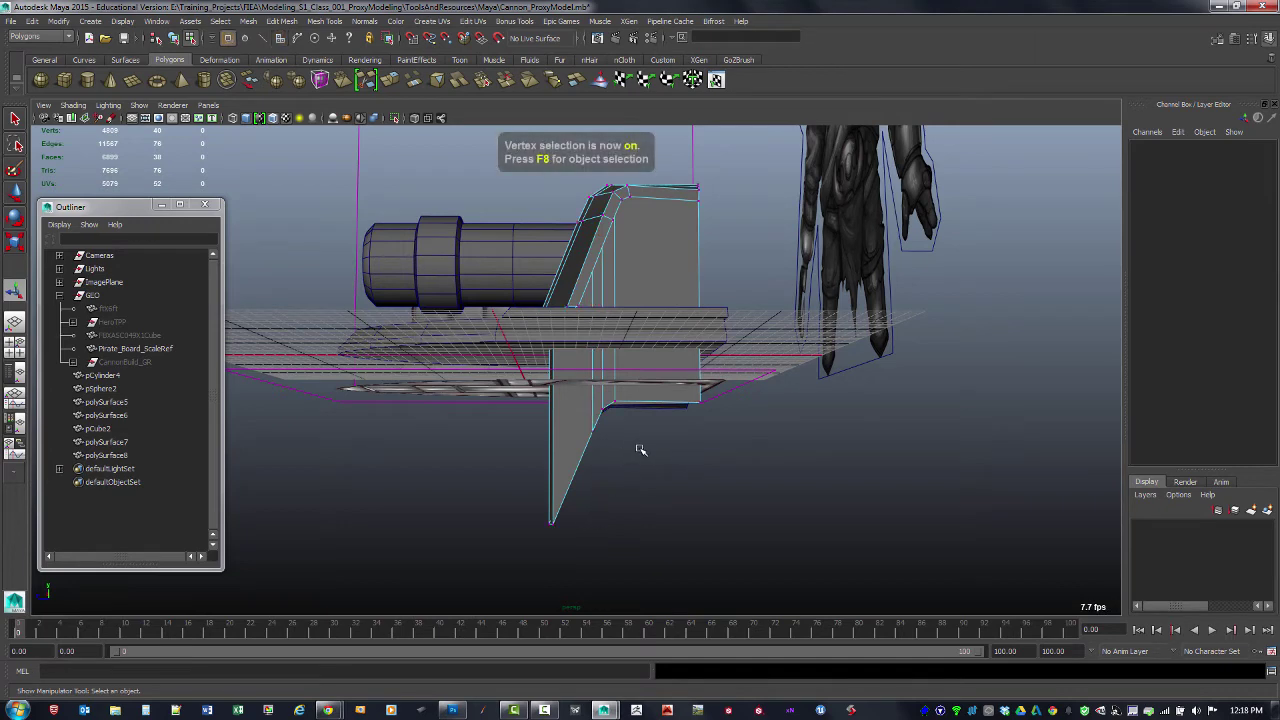
pyautogui.keyDown('alt'); pyautogui.moveTo(634, 449); pyautogui.dragTo(661, 488); pyautogui.keyUp('alt')
pyautogui.moveTo(477, 418); pyautogui.dragTo(746, 574)
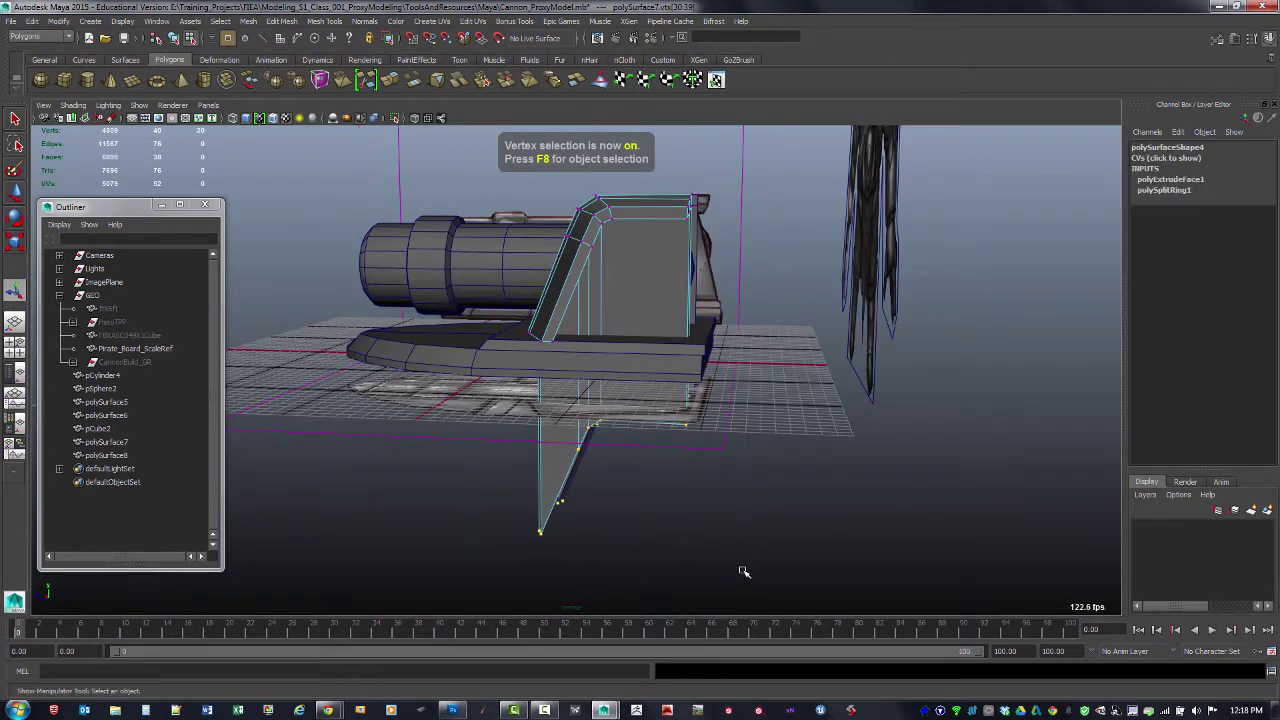
pyautogui.moveTo(671, 524)
pyautogui.keyDown('alt'); pyautogui.mouseDown()
pyautogui.moveTo(680, 517)
pyautogui.moveTo(668, 511)
pyautogui.mouseUp(); pyautogui.keyUp('alt')
pyautogui.press('w')
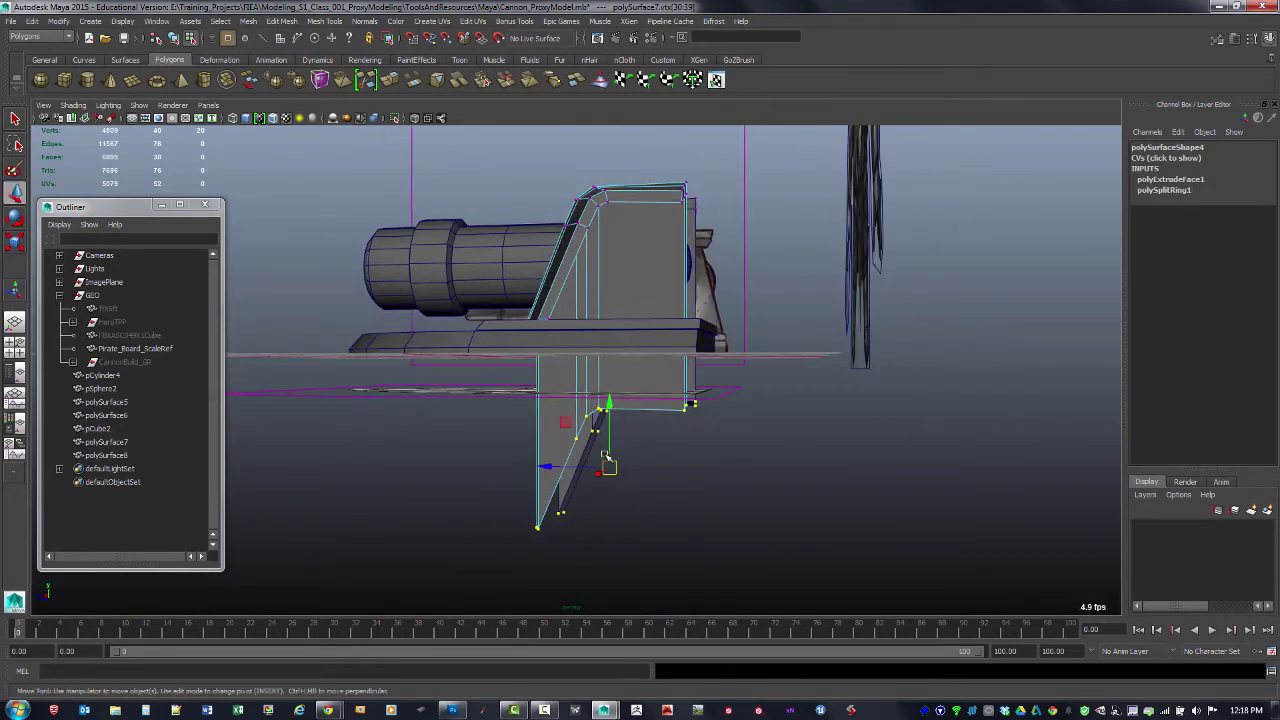
# Step: Try flattening the fin wall's lower vertices by scaling them vertically, and undo the scaling
pyautogui.press('r')
pyautogui.moveTo(609, 408); pyautogui.dragTo(628, 451)
pyautogui.hotkey('ctrl', 'z')
pyautogui.hotkey('shift', 'z')
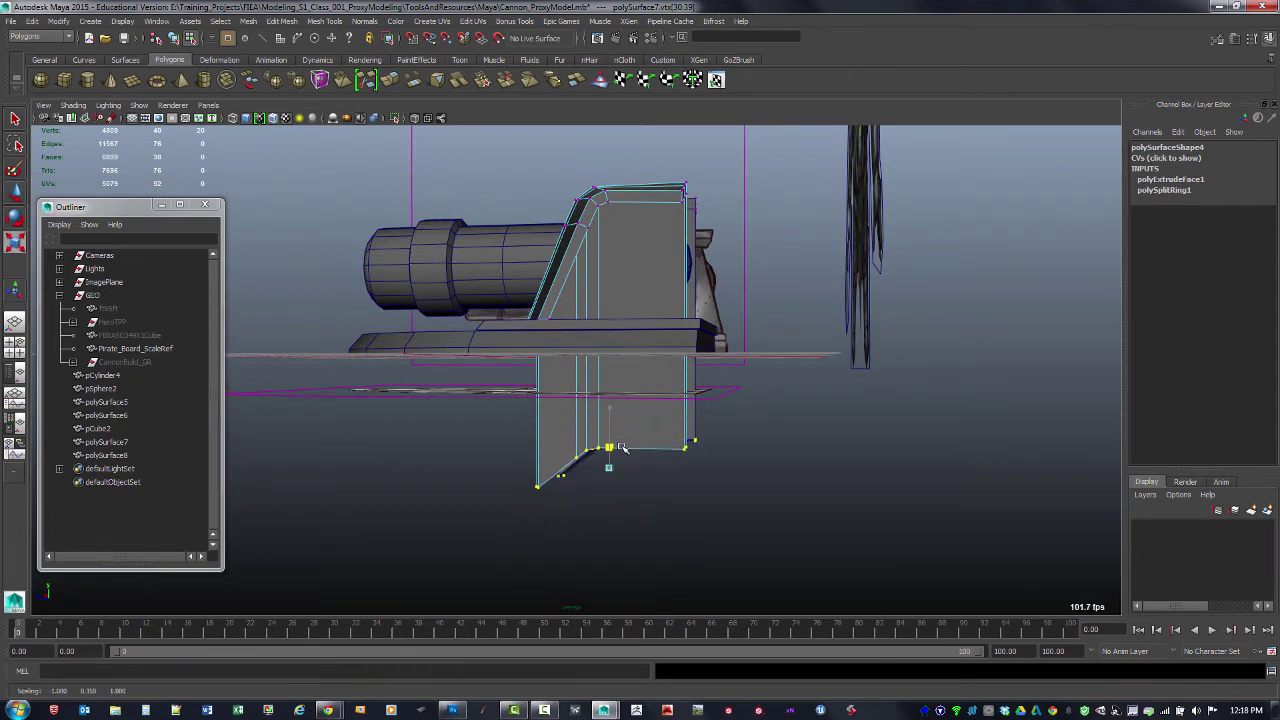
pyautogui.hotkey('ctrl', 'z')
# Step: Move the selected vertices vertically, snapping them level with the bottom corner of the fin
pyautogui.press('w')
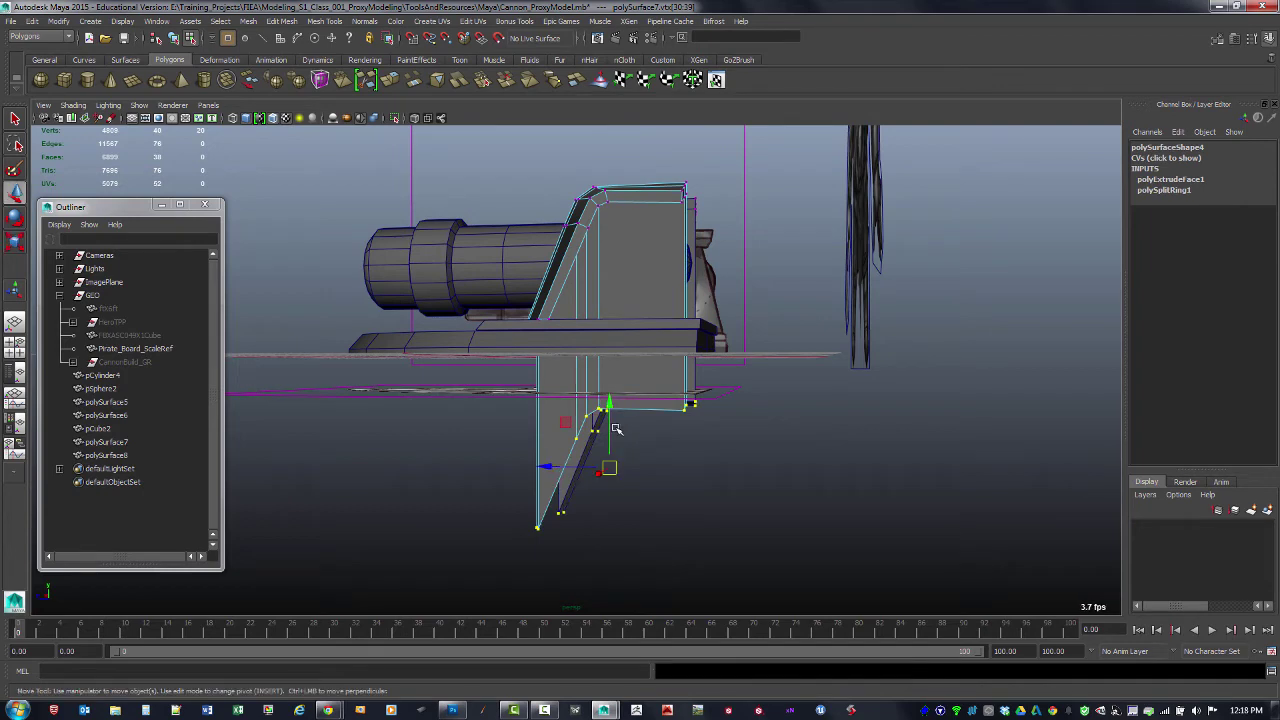
pyautogui.keyDown('alt'); pyautogui.moveTo(652, 408); pyautogui.dragTo(538, 364); pyautogui.keyUp('alt')
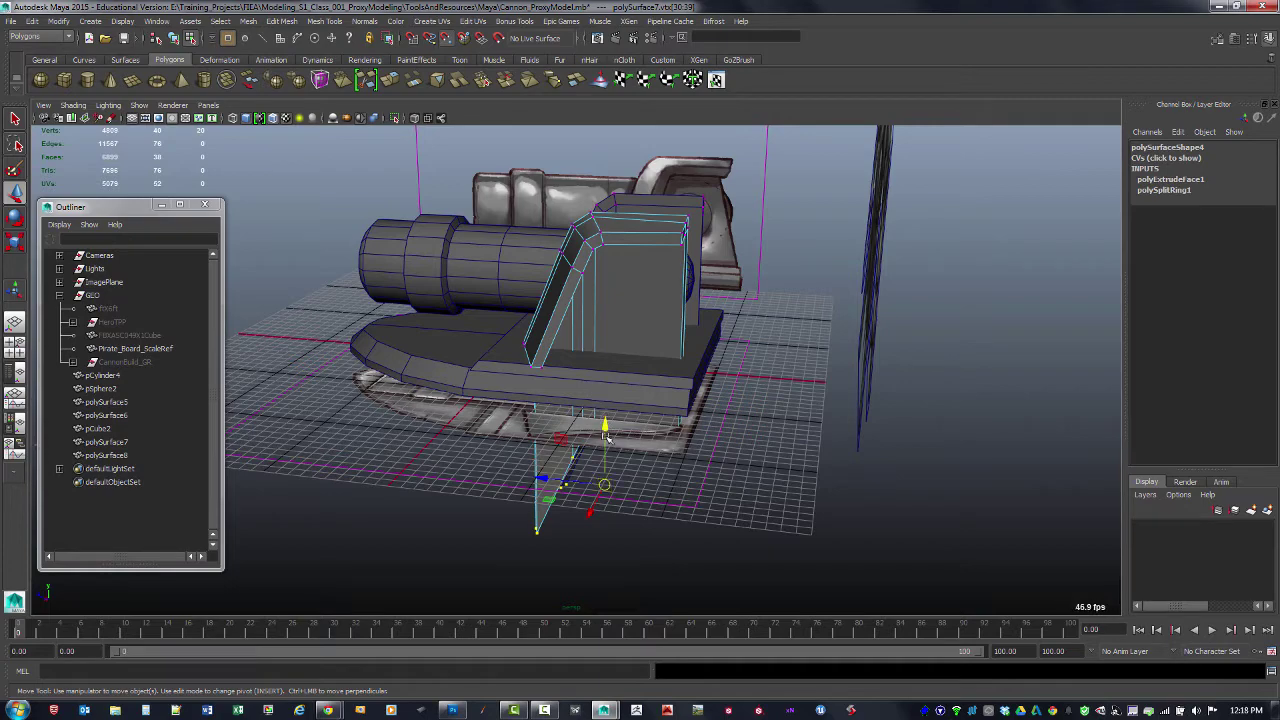
pyautogui.moveTo(605, 425); pyautogui.dragTo(578, 408)
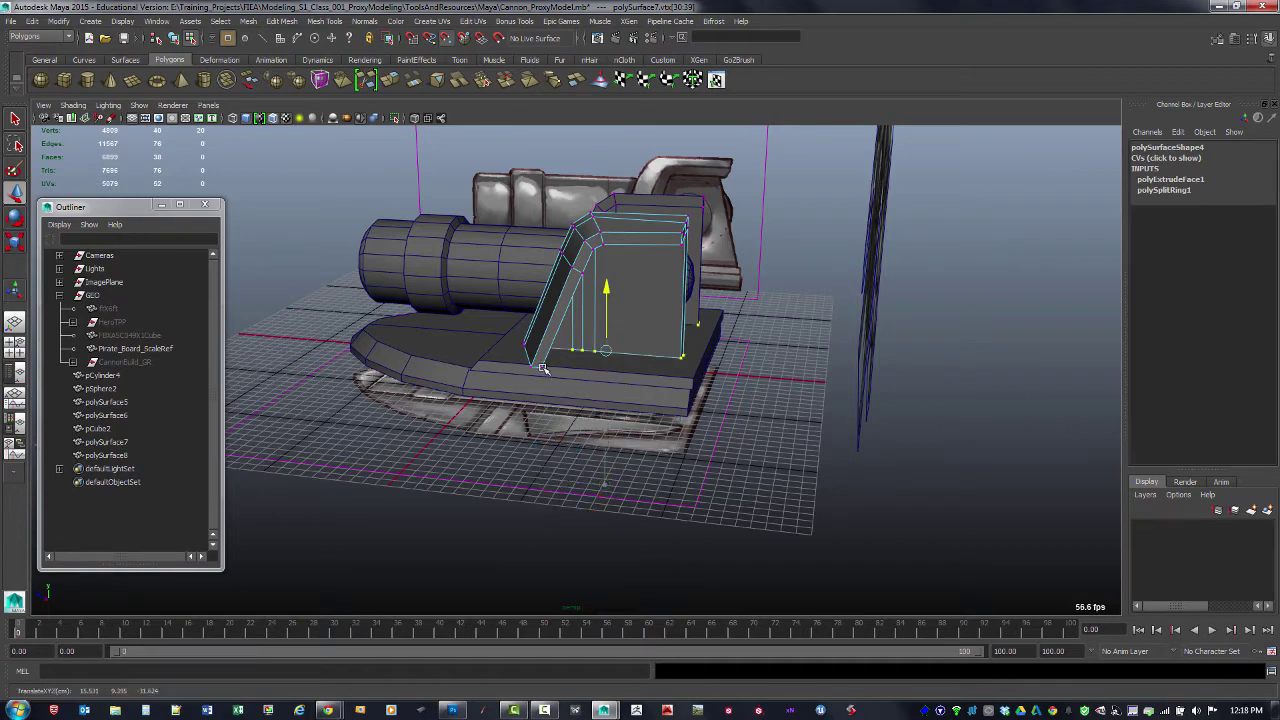
pyautogui.keyDown('alt'); pyautogui.moveTo(680, 388); pyautogui.dragTo(743, 447); pyautogui.keyUp('alt')
# Step: Return to object mode and delete the construction history of the original fin and the base block beneath it
pyautogui.press('F8')
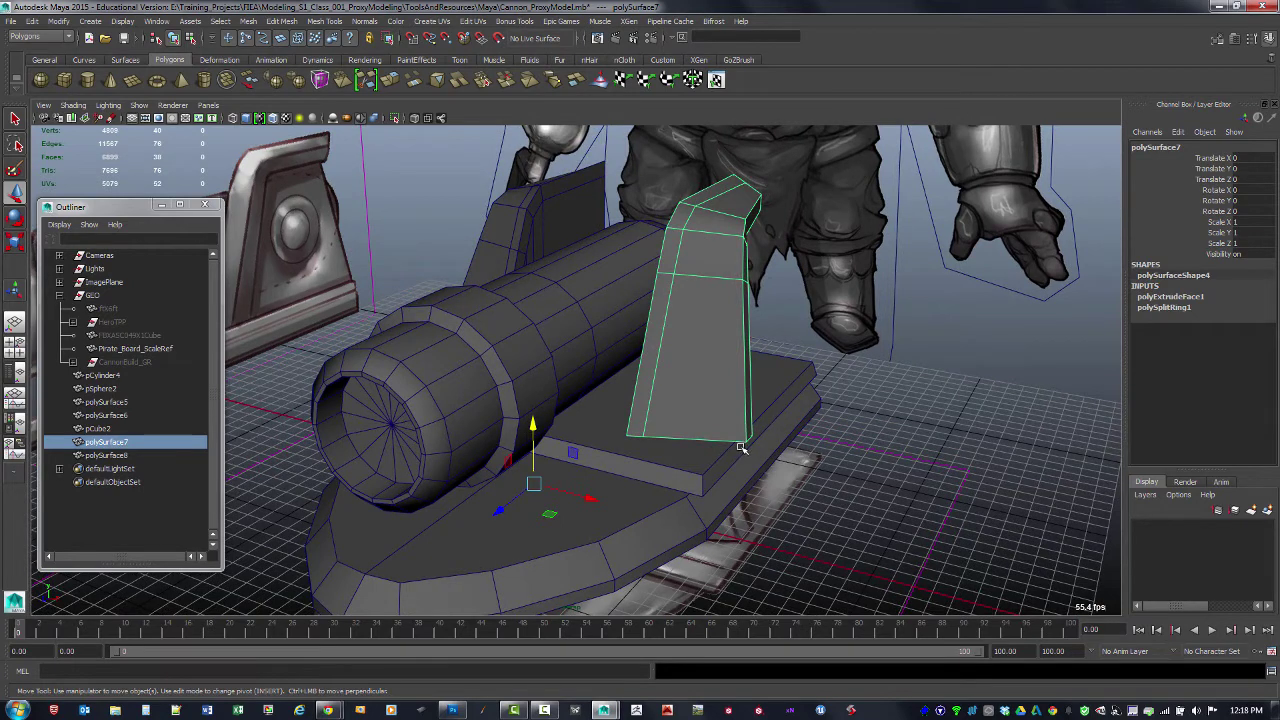
pyautogui.hotkey('alt', 'shift', 'd')
pyautogui.keyDown('alt'); pyautogui.moveTo(858, 448); pyautogui.dragTo(634, 463); pyautogui.keyUp('alt')
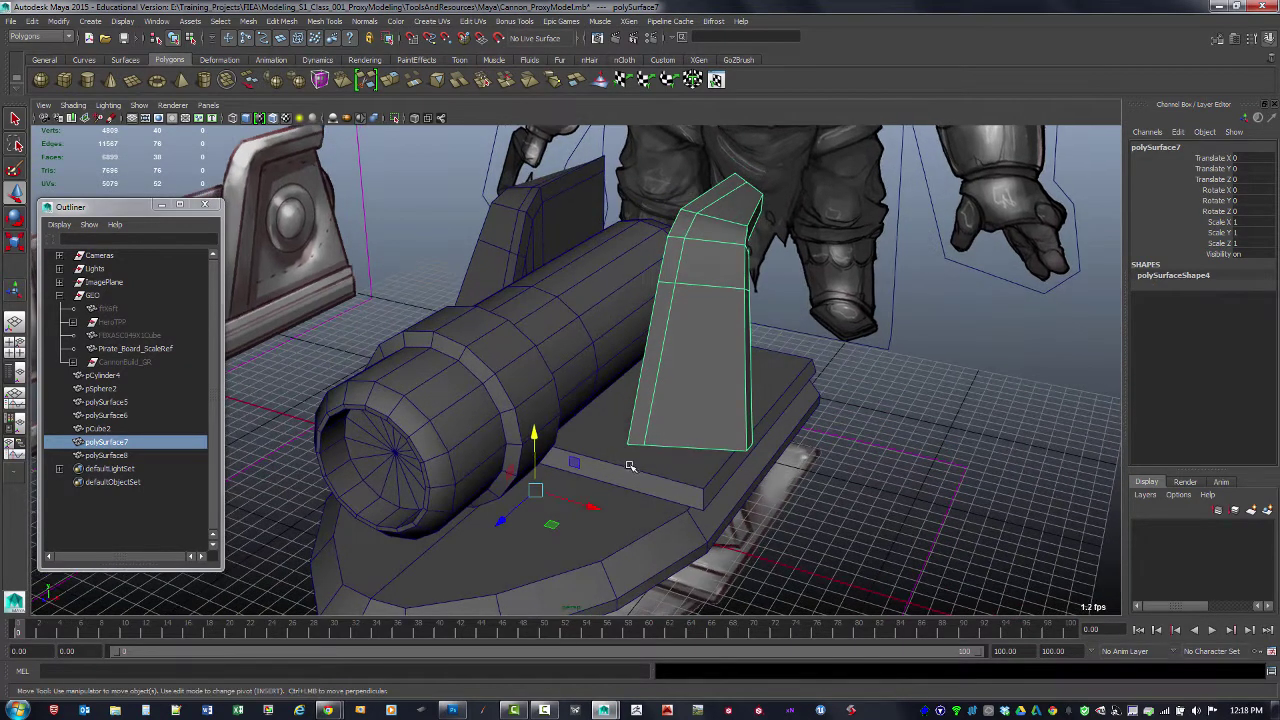
pyautogui.click(638, 467)
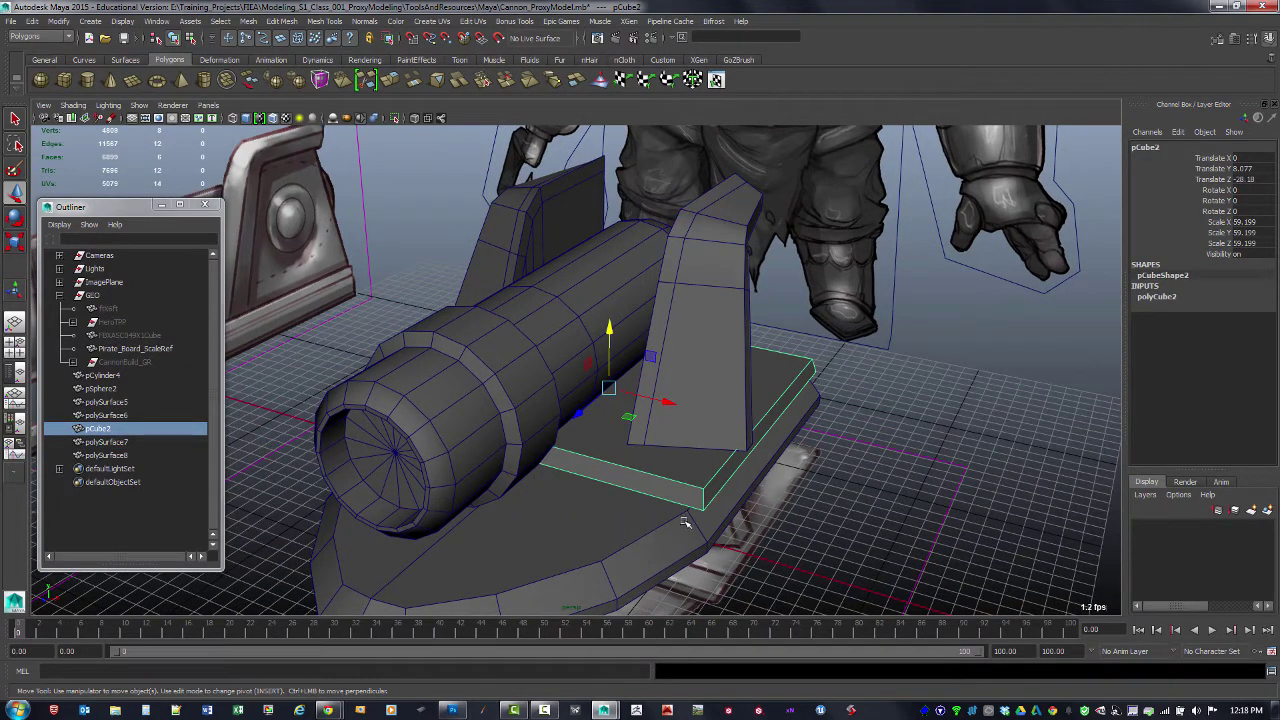
pyautogui.hotkey('alt', 'shift', 'd')
# Step: Check the base plate and barrel for construction history, delete the spherical end cap's history, and clear the selection
pyautogui.click(636, 530)
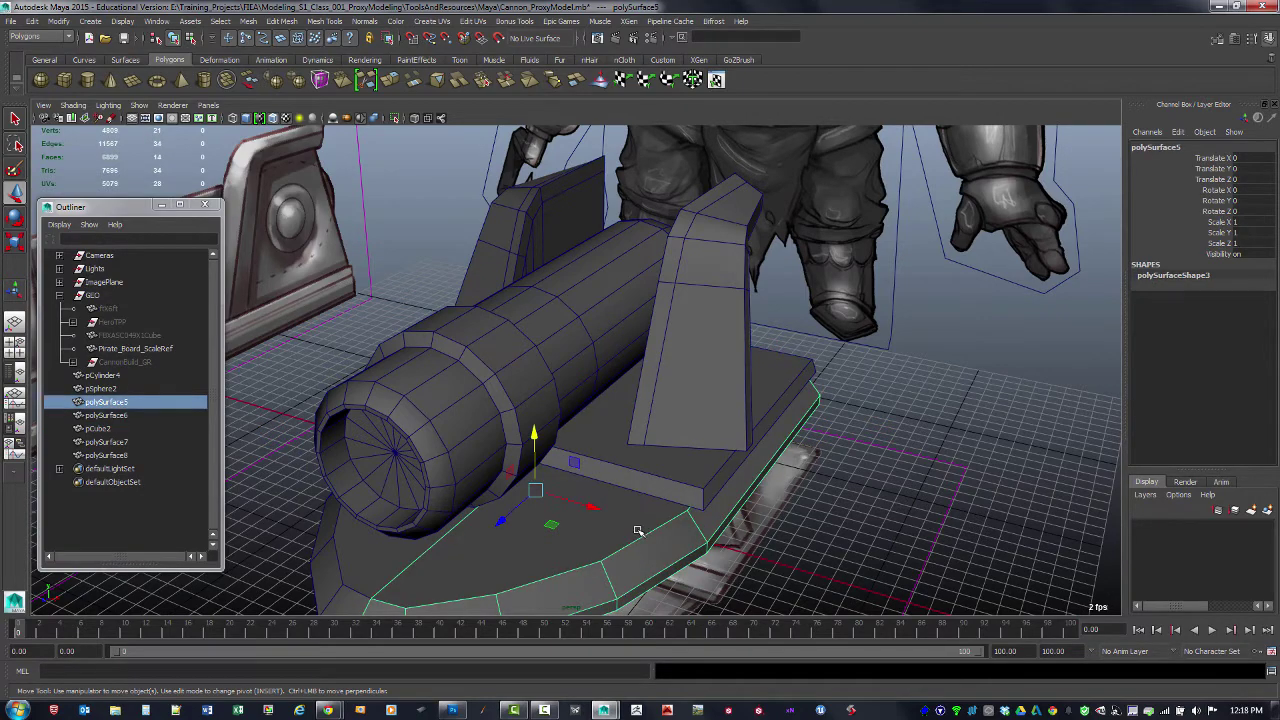
pyautogui.click(536, 398)
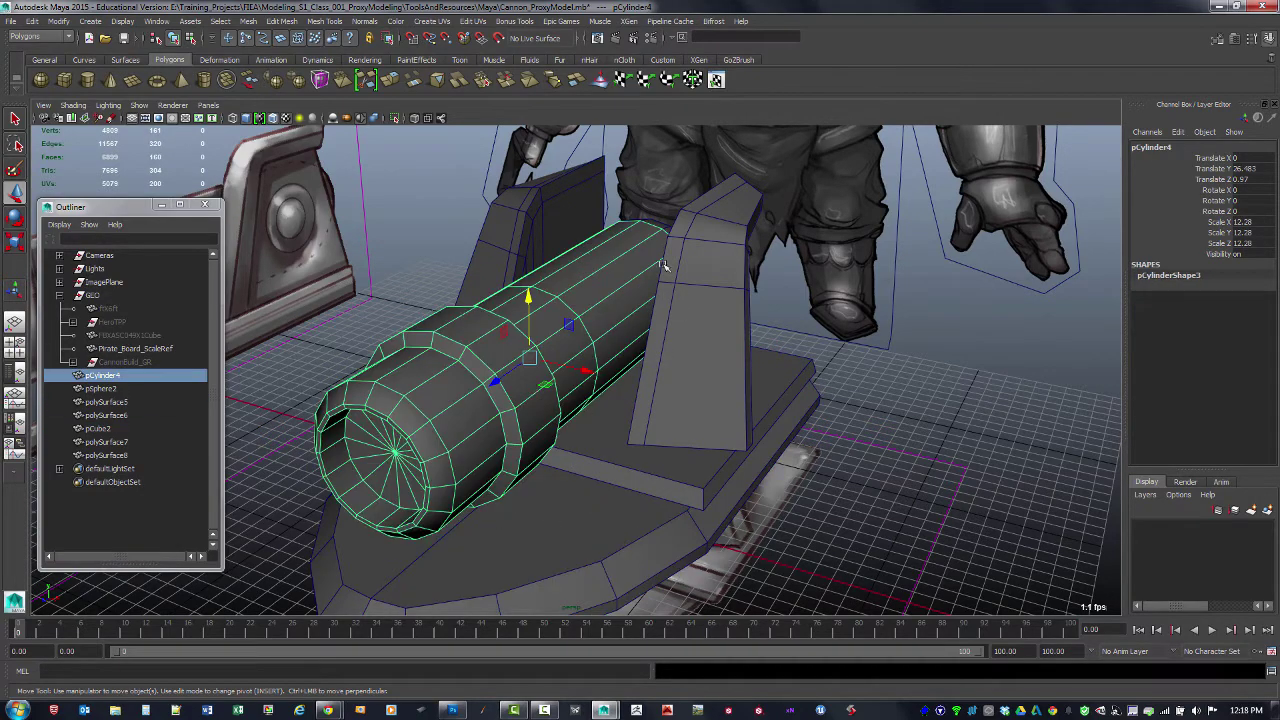
pyautogui.click(696, 270)
pyautogui.keyDown('alt'); pyautogui.moveTo(700, 312); pyautogui.dragTo(690, 256); pyautogui.keyUp('alt')
pyautogui.click(685, 255)
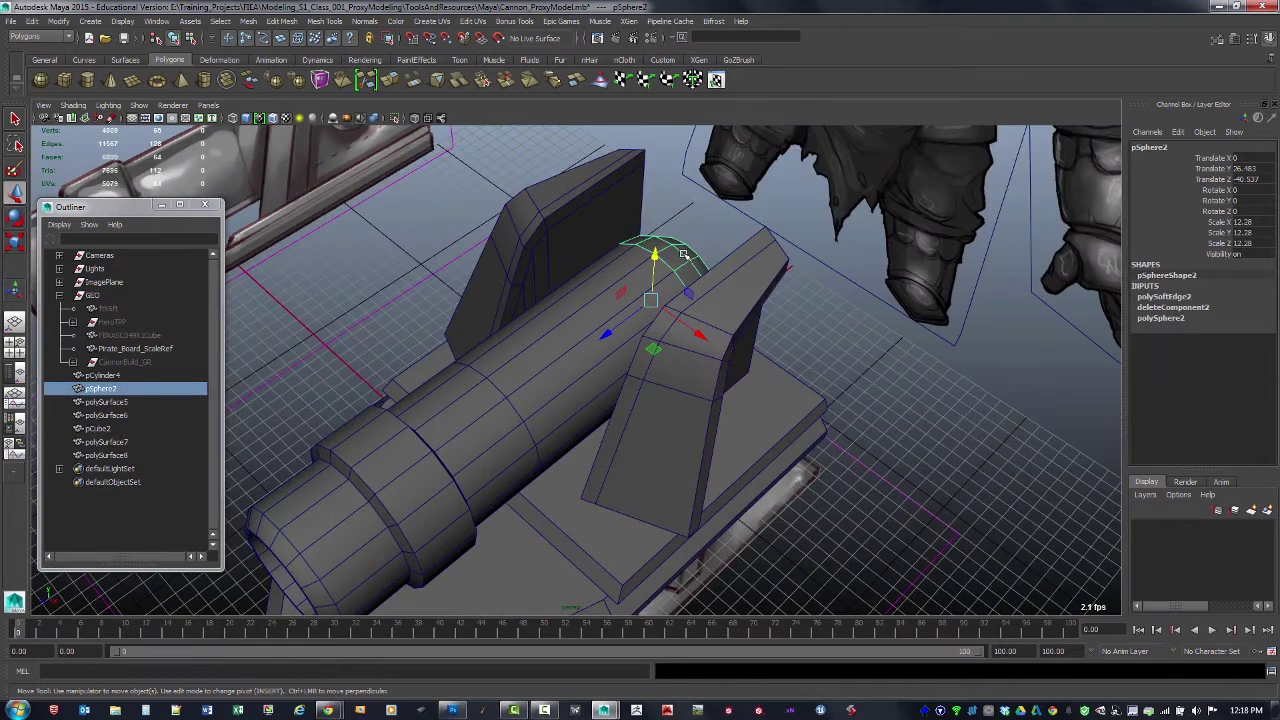
pyautogui.hotkey('alt', 'shift', 'd')
pyautogui.click(721, 246)
pyautogui.click(683, 255)
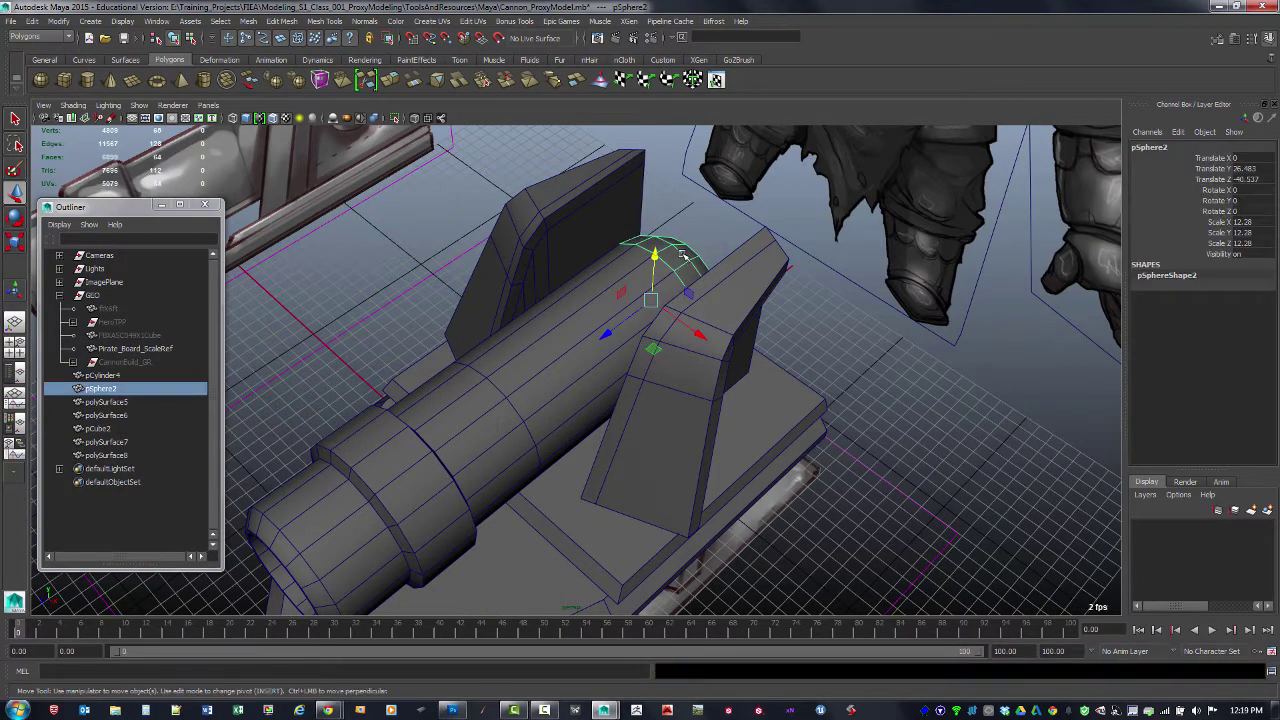
pyautogui.scroll(-3, 840, 400)
pyautogui.click(903, 428)
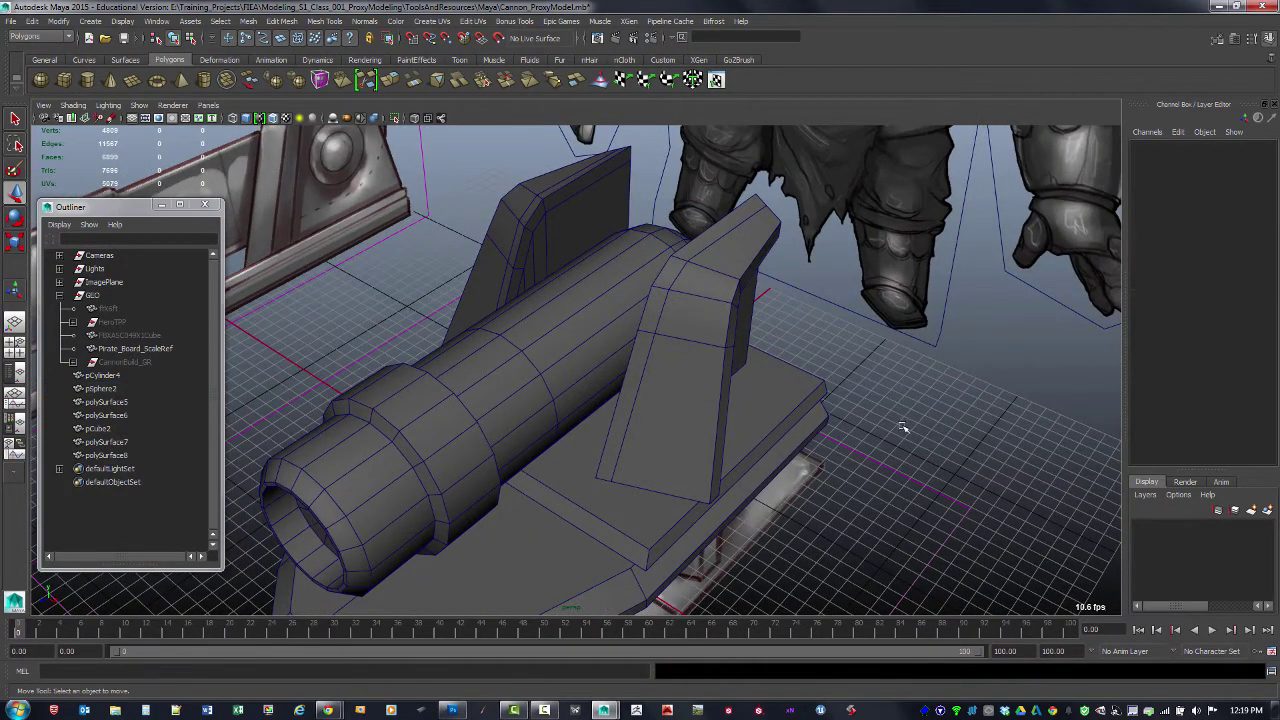
# Step: Compare the cannon with the reference images and create a new polygon cylinder at the origin
pyautogui.keyDown('alt'); pyautogui.moveTo(903, 428); pyautogui.dragTo(860, 420); pyautogui.keyUp('alt')
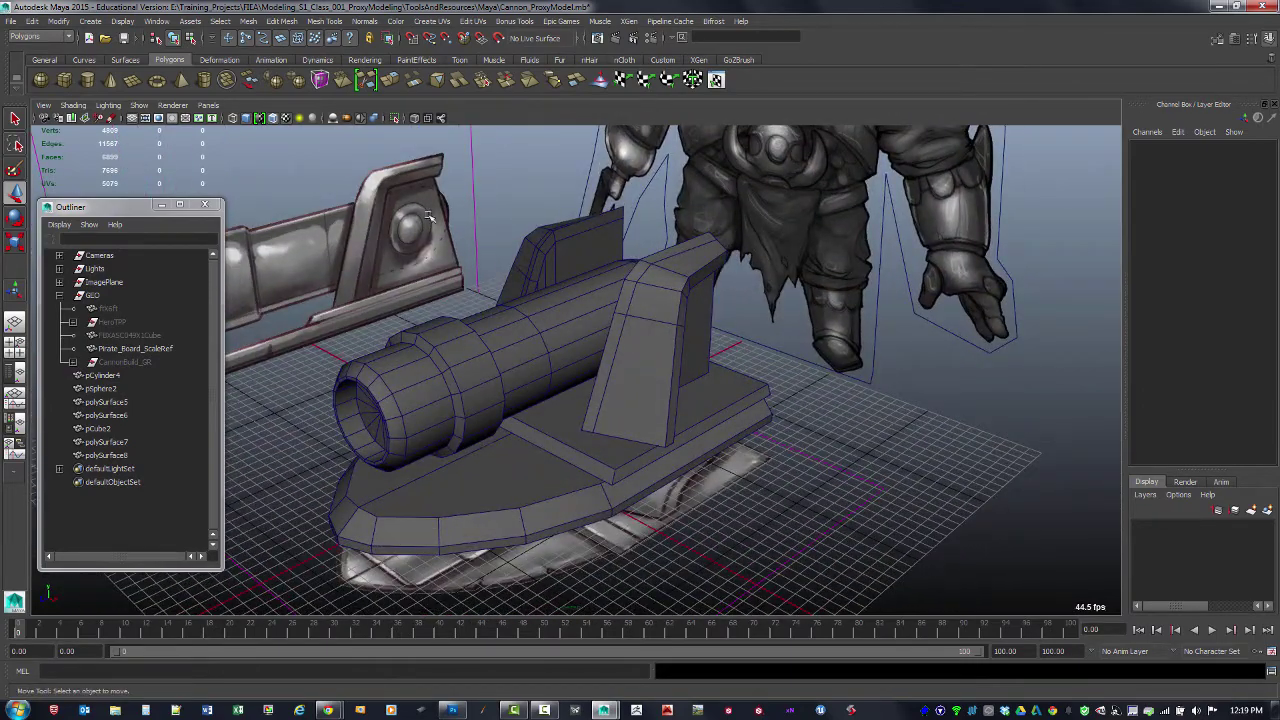
pyautogui.keyDown('alt'); pyautogui.moveTo(408, 251); pyautogui.dragTo(514, 371); pyautogui.keyUp('alt')
pyautogui.press('space')
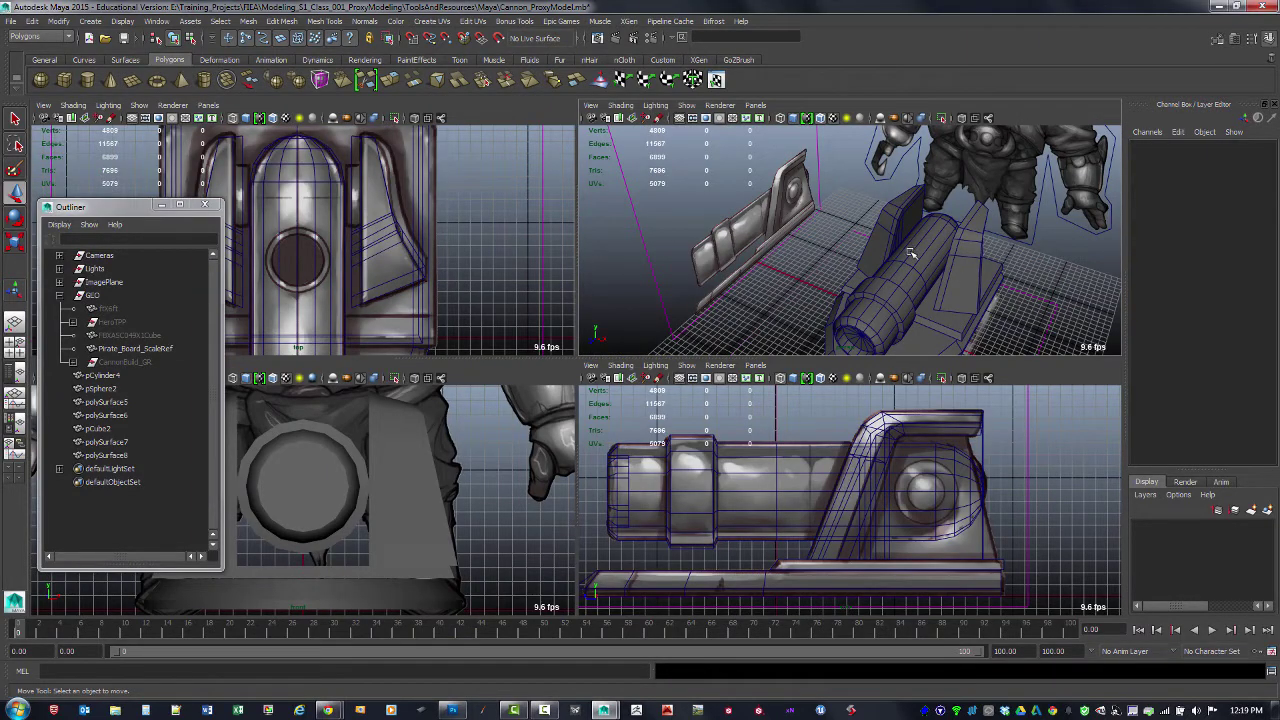
pyautogui.press('space')
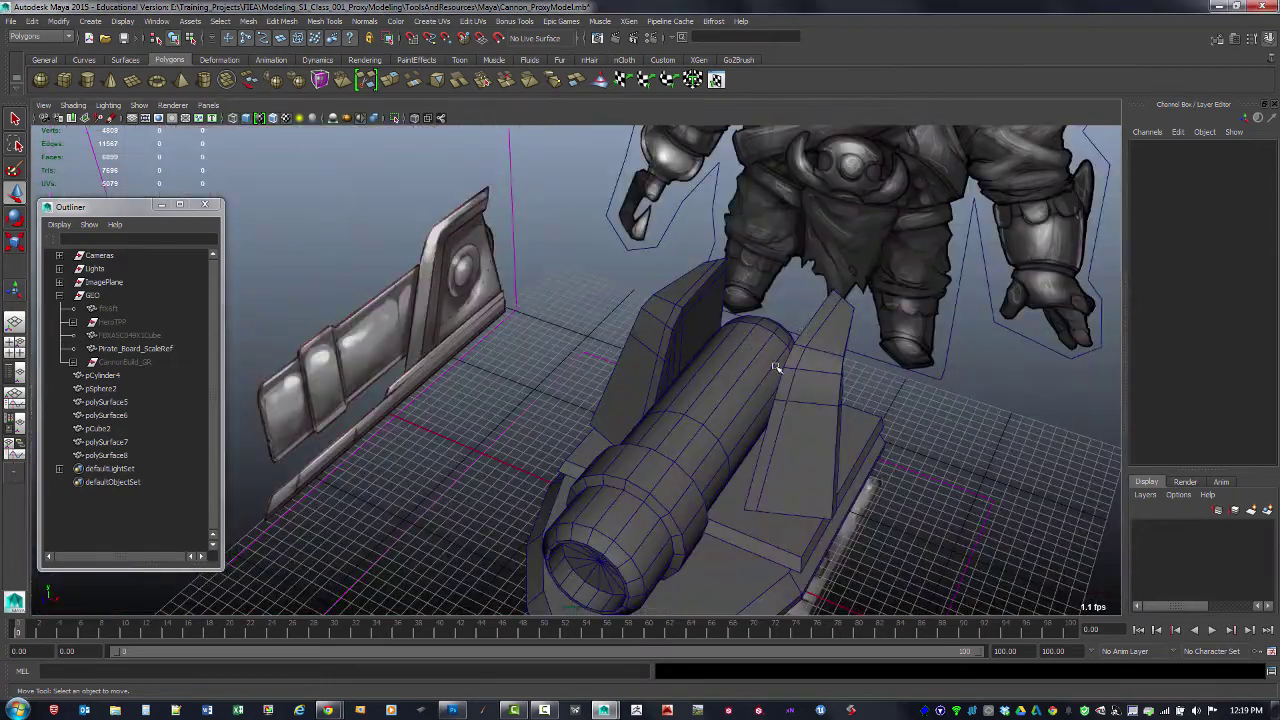
pyautogui.keyDown('alt'); pyautogui.moveTo(777, 368); pyautogui.dragTo(690, 340); pyautogui.keyUp('alt')
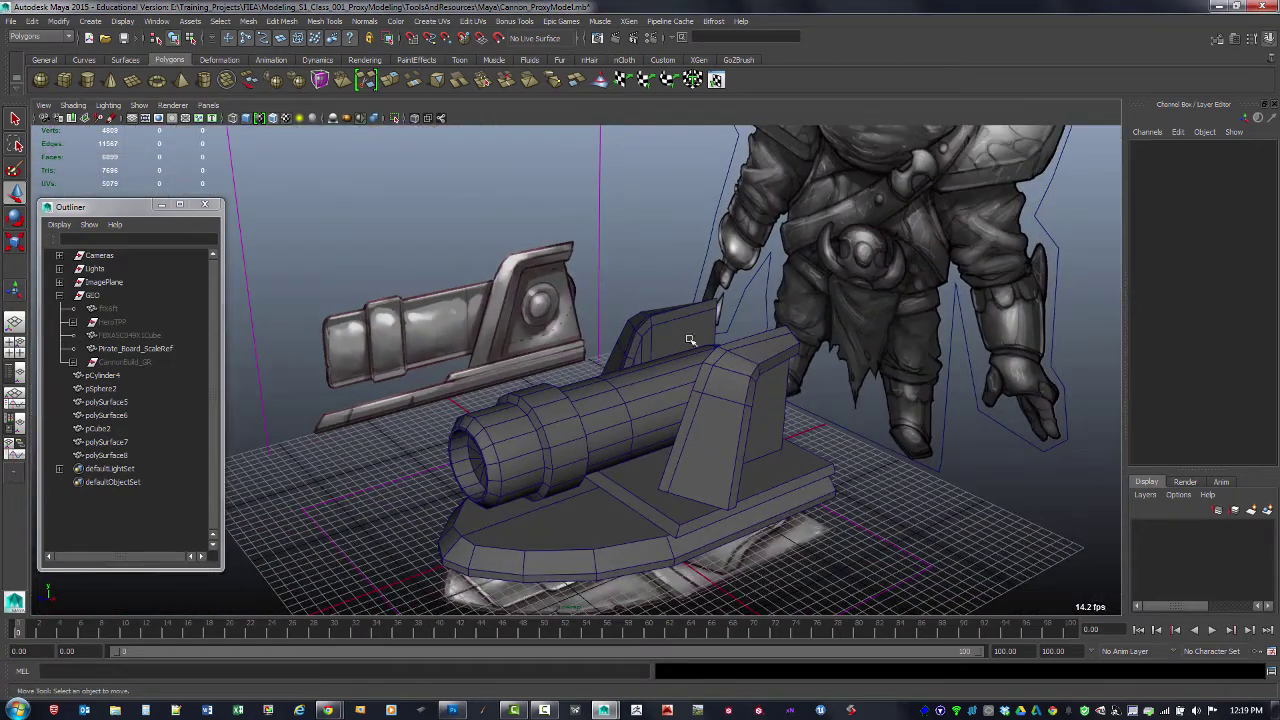
pyautogui.click(89, 22)
pyautogui.moveTo(119, 62)
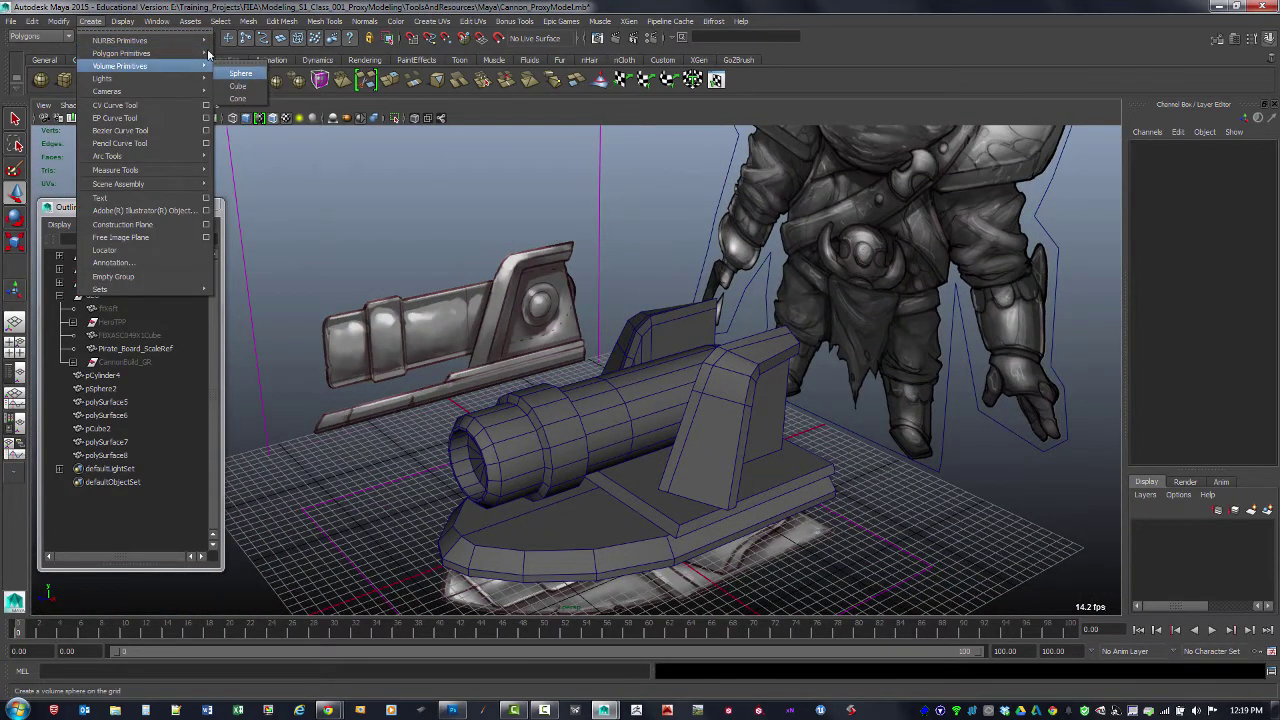
pyautogui.click(270, 84)
pyautogui.keyDown('alt'); pyautogui.moveTo(758, 452); pyautogui.dragTo(696, 385); pyautogui.keyUp('alt')
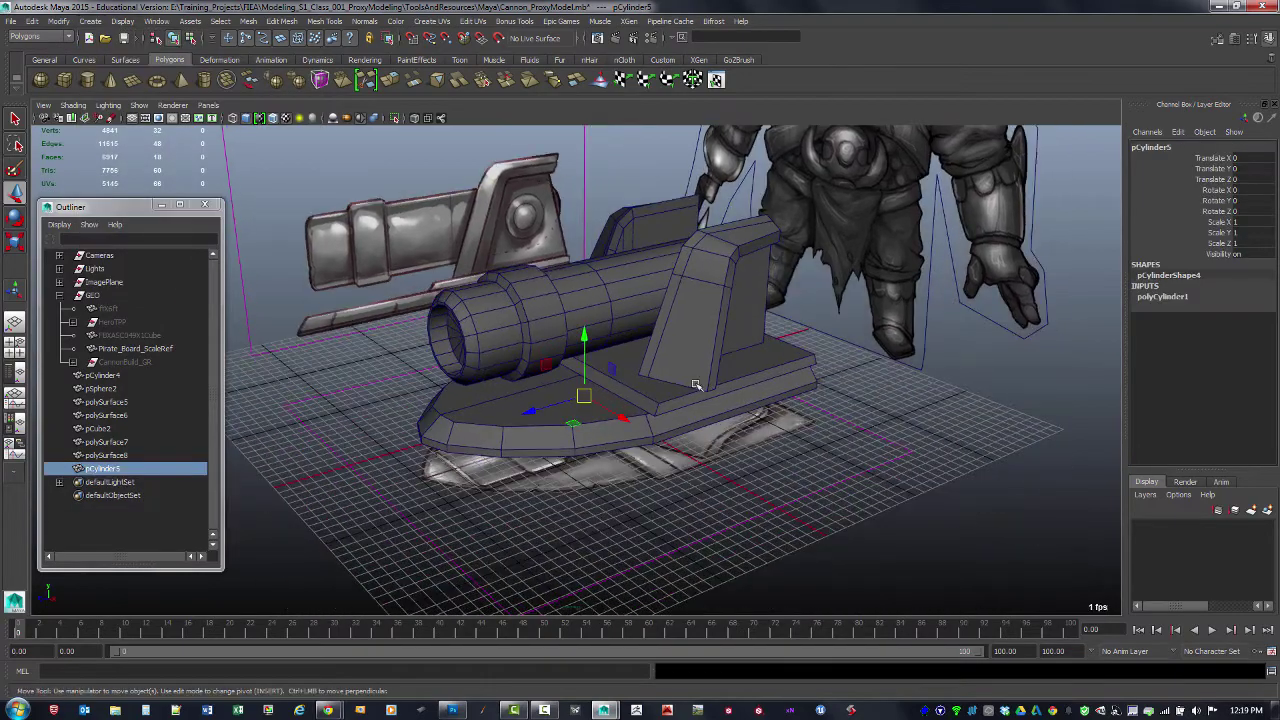
# Step: Switch to wireframe display and rotate the new cylinder to 90 degrees about Y
pyautogui.press('4')
pyautogui.keyDown('alt'); pyautogui.moveTo(605, 424); pyautogui.dragTo(650, 460); pyautogui.keyUp('alt')
pyautogui.keyDown('alt'); pyautogui.moveTo(650, 460); pyautogui.dragTo(820, 471, button='right'); pyautogui.keyUp('alt')
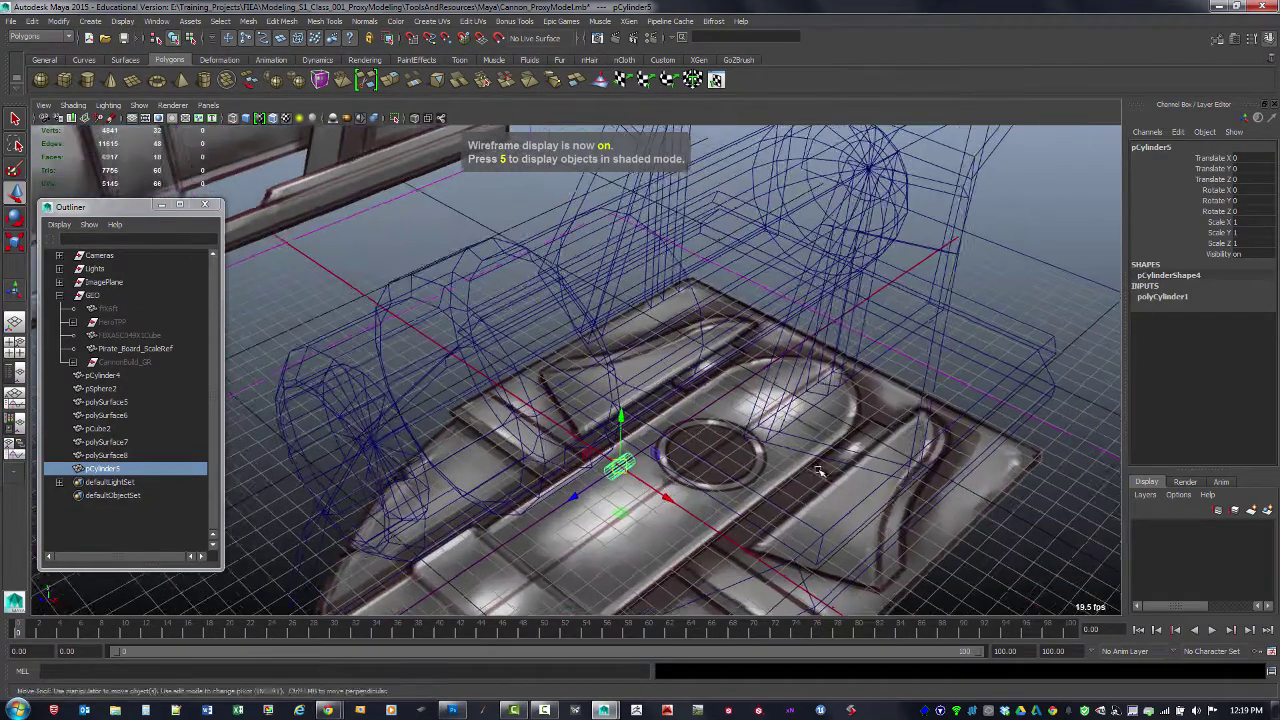
pyautogui.keyDown('alt'); pyautogui.moveTo(577, 462); pyautogui.dragTo(592, 338, button='middle'); pyautogui.keyUp('alt')
pyautogui.keyDown('alt'); pyautogui.moveTo(592, 338); pyautogui.dragTo(697, 316, button='right'); pyautogui.keyUp('alt')
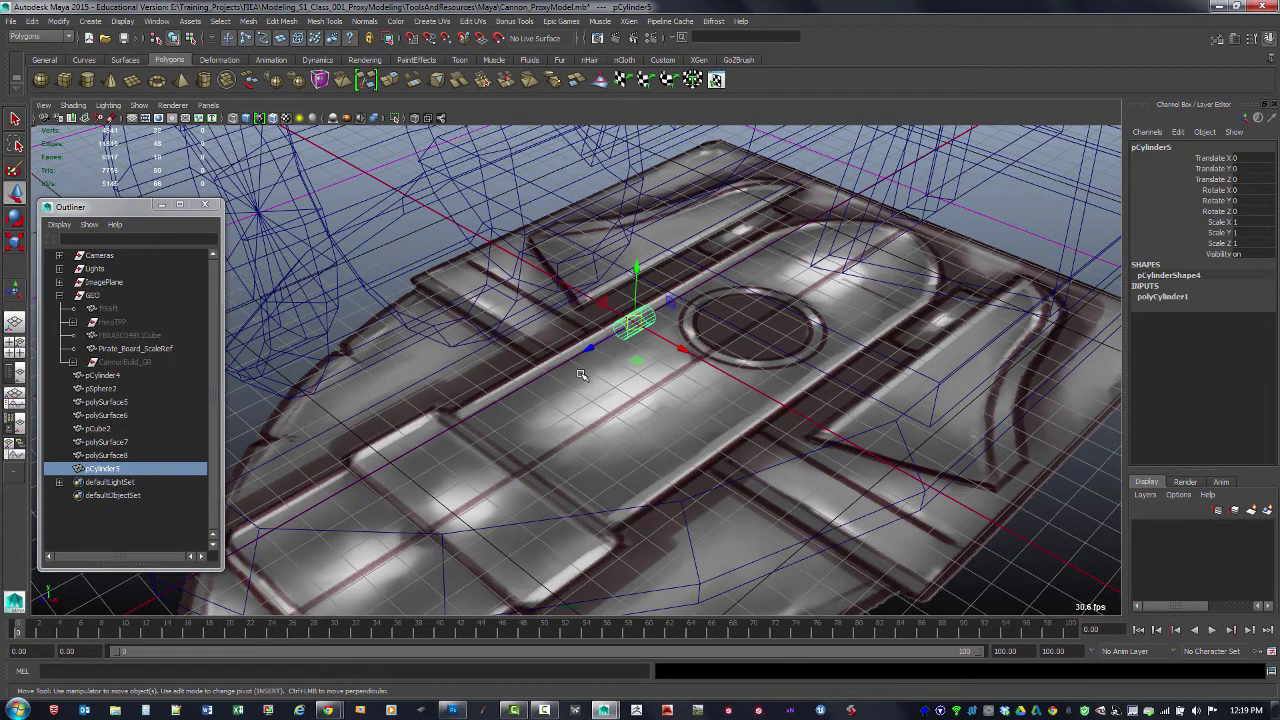
pyautogui.click(15, 219)
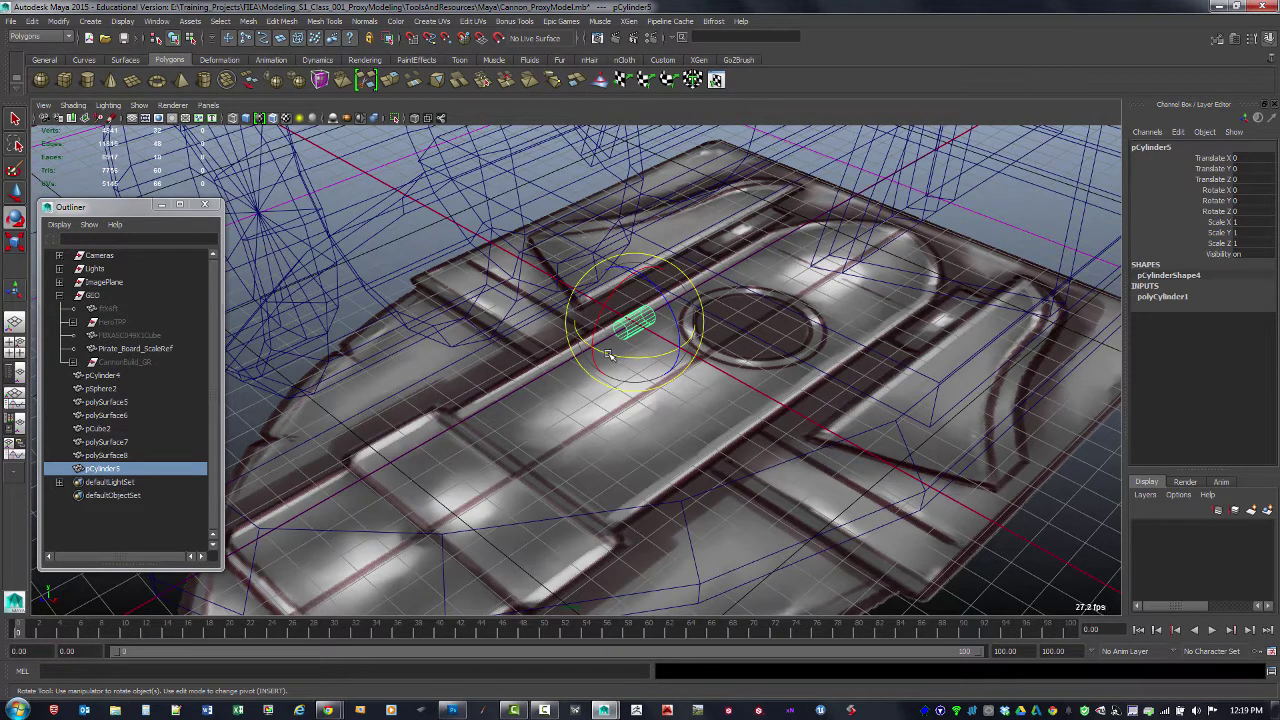
pyautogui.moveTo(608, 354); pyautogui.dragTo(1043, 291)
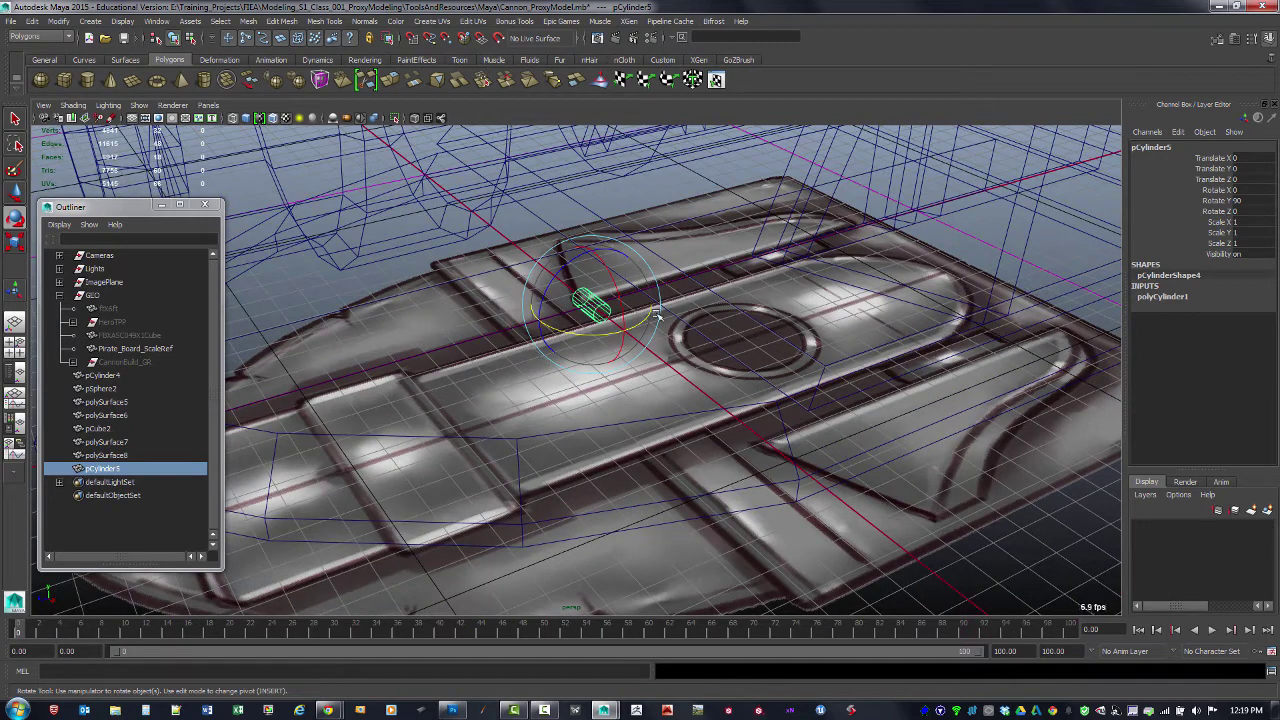
# Step: Rotate the new cylinder freehand about Y and restore its Y rotation to 90 degrees
pyautogui.moveTo(617, 332); pyautogui.dragTo(645, 355)
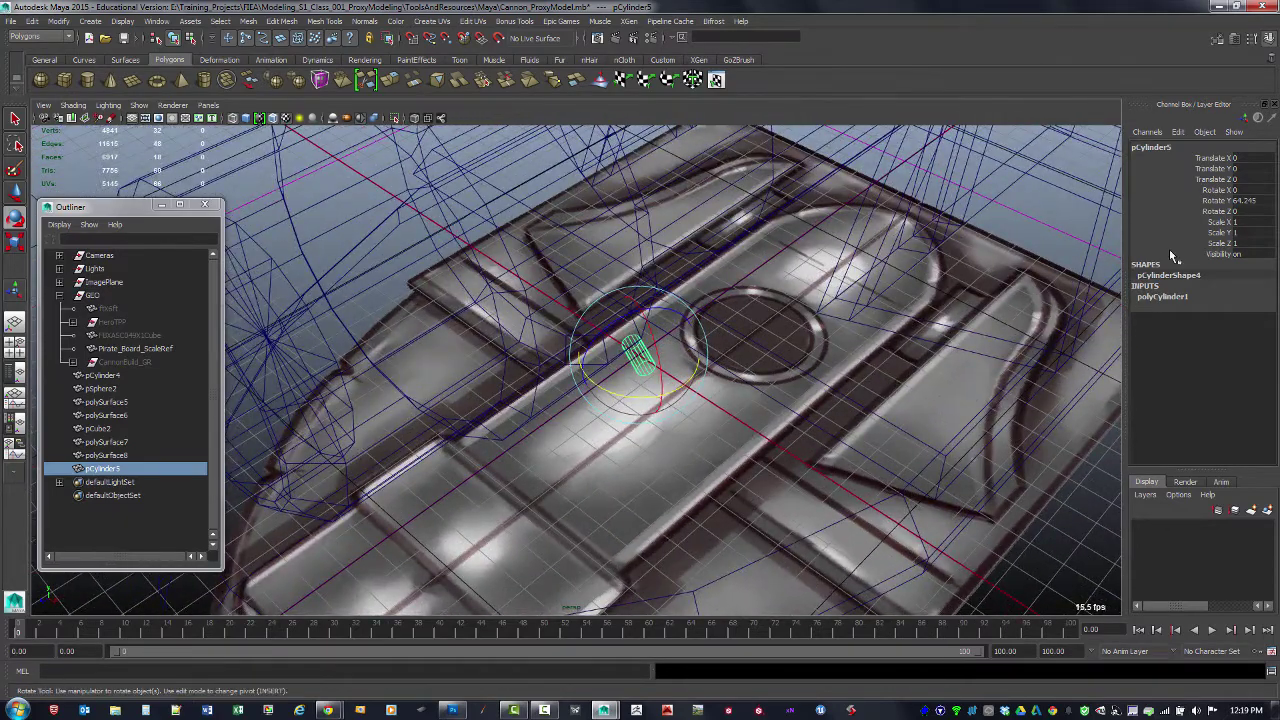
pyautogui.doubleClick(1255, 201)
pyautogui.press('Return')
# Step: Scale the cylinder uniformly to about 8.05 and center it on the round pivot in the side reference, at about Y 26.3, Z -38
pyautogui.keyDown('alt'); pyautogui.moveTo(861, 365); pyautogui.dragTo(775, 350, button='right'); pyautogui.keyUp('alt')
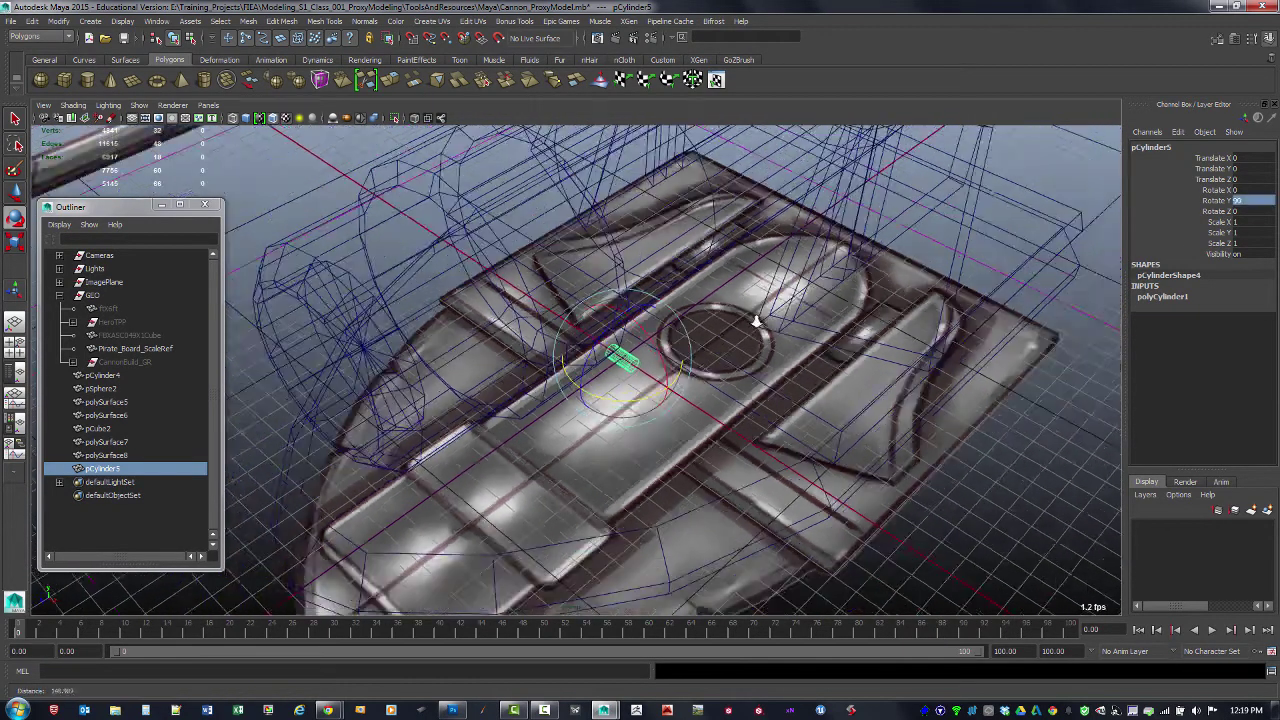
pyautogui.keyDown('alt'); pyautogui.moveTo(775, 350); pyautogui.dragTo(739, 365); pyautogui.keyUp('alt')
pyautogui.press('w')
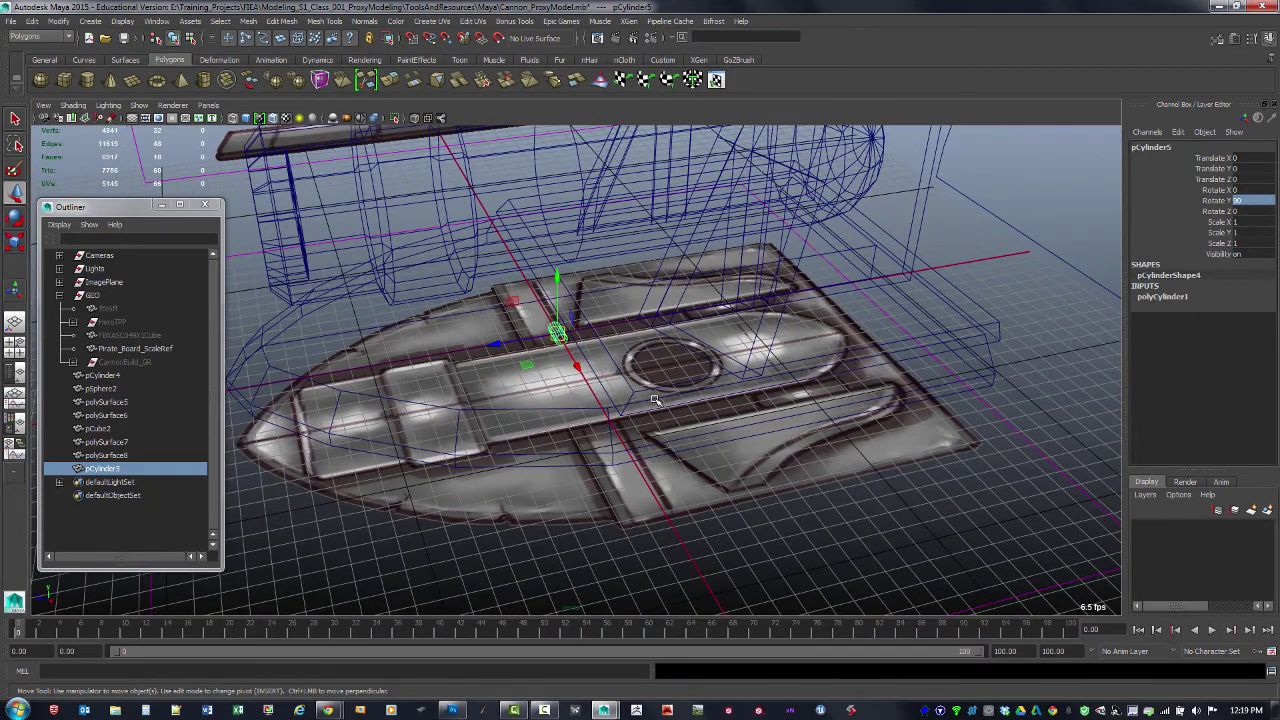
pyautogui.keyDown('alt'); pyautogui.moveTo(655, 400); pyautogui.dragTo(694, 397); pyautogui.keyUp('alt')
pyautogui.press('space')
pyautogui.press('space')
pyautogui.keyDown('alt'); pyautogui.moveTo(787, 396); pyautogui.dragTo(790, 361, button='middle'); pyautogui.keyUp('alt')
pyautogui.scroll(1, 592, 469)
pyautogui.moveTo(411, 547); pyautogui.dragTo(875, 390)
pyautogui.press('r')
pyautogui.press('w')
pyautogui.moveTo(758, 330); pyautogui.dragTo(753, 314)
pyautogui.press('r')
pyautogui.press('w')
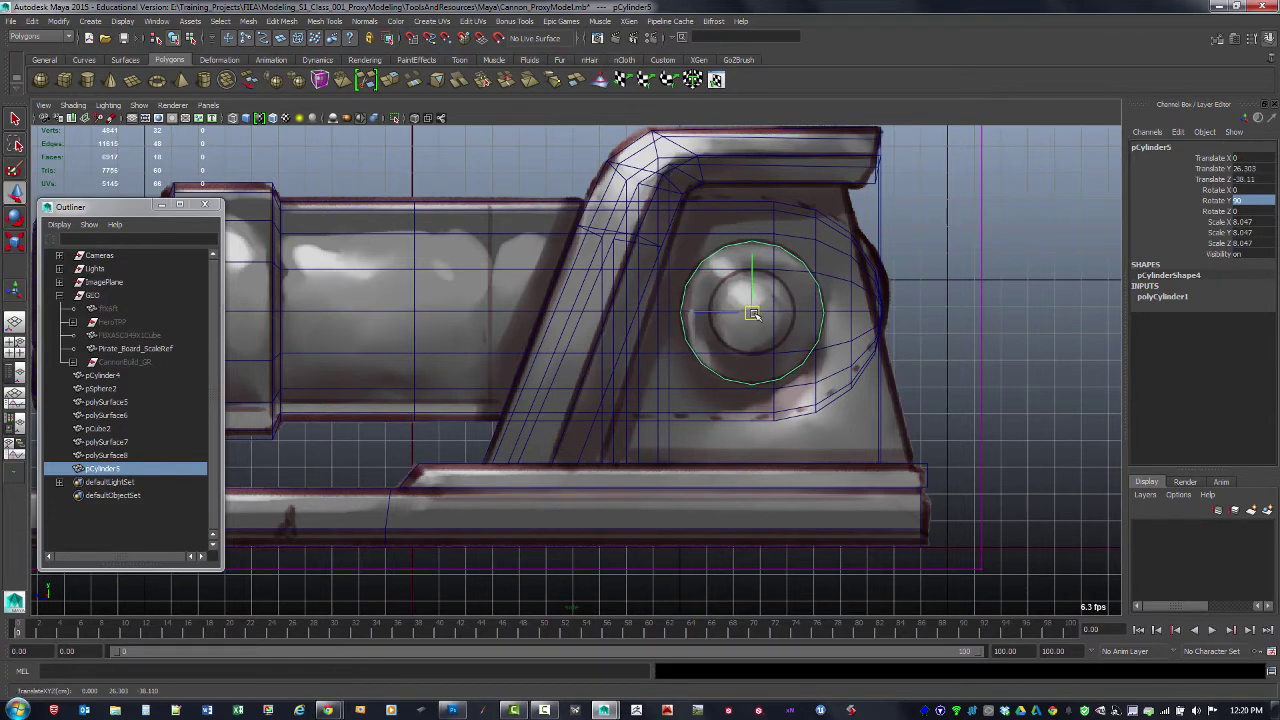
# Step: Lengthen the cylinder along X through both side fins, to about 20.8 units from center, and inspect it in shaded display
pyautogui.press('space')
pyautogui.press('space')
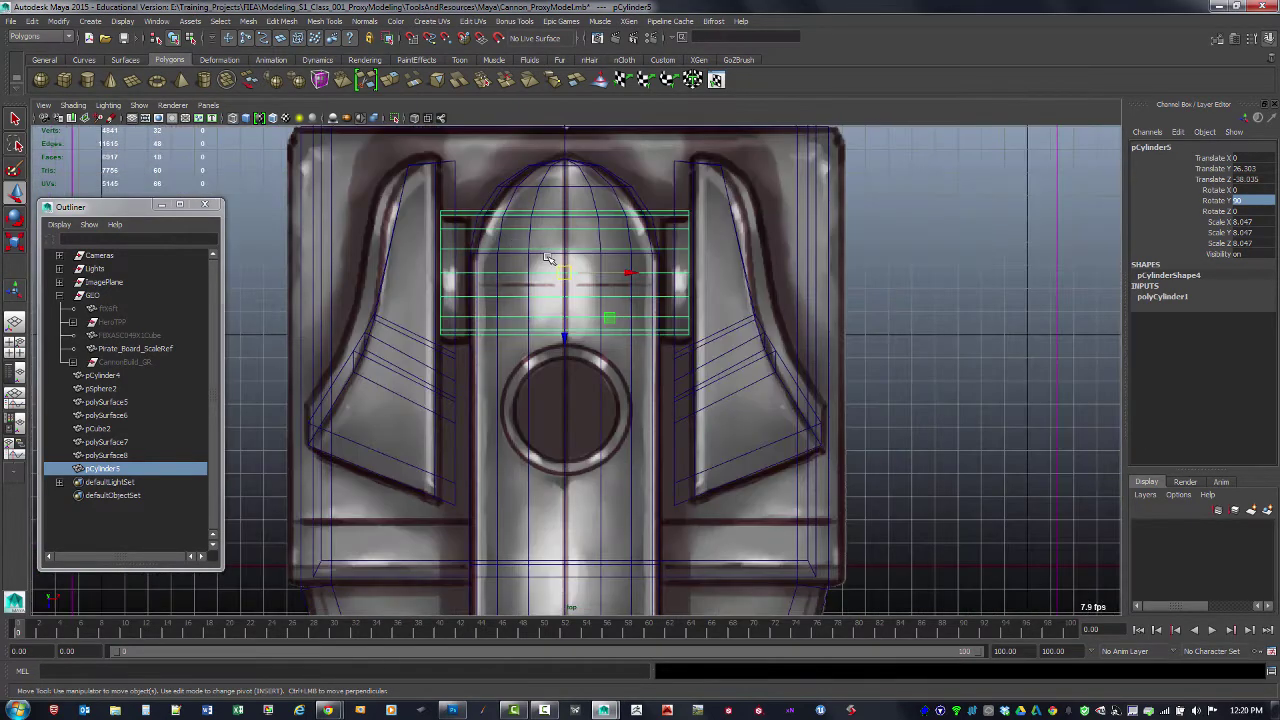
pyautogui.press('r')
pyautogui.moveTo(632, 276); pyautogui.dragTo(641, 279)
pyautogui.press('space')
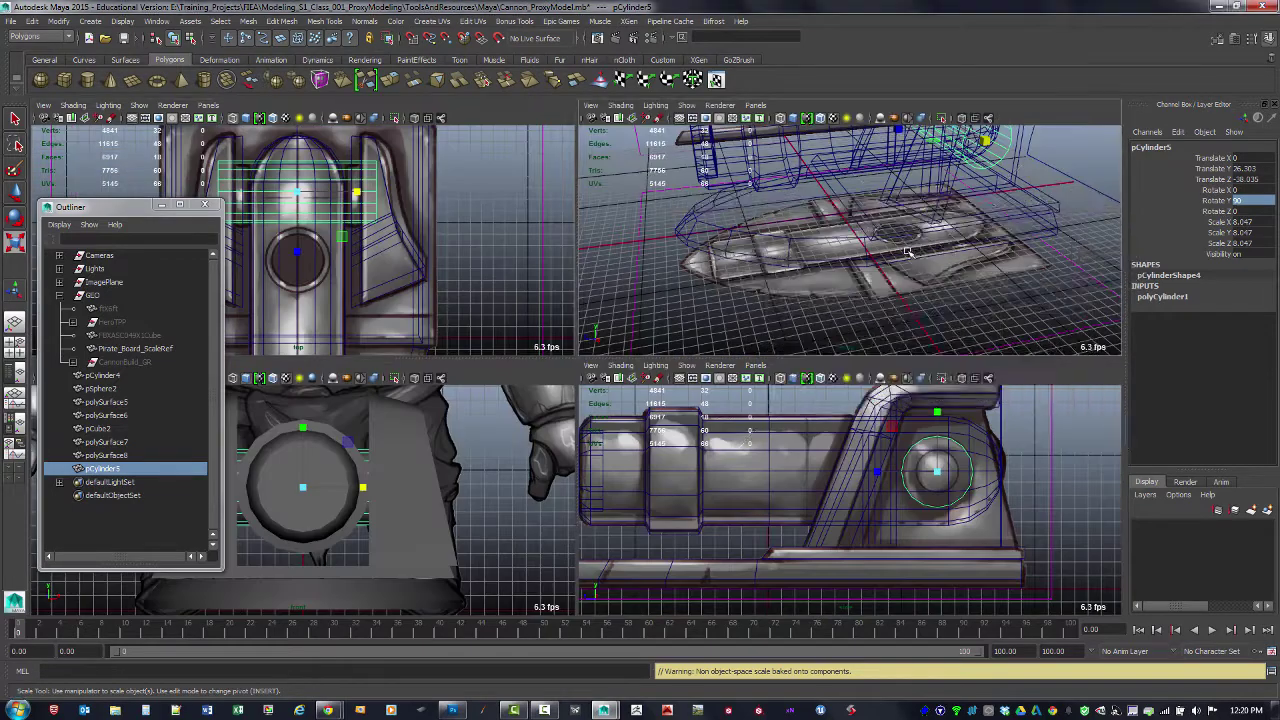
pyautogui.press('space')
pyautogui.keyDown('alt'); pyautogui.moveTo(868, 318); pyautogui.dragTo(871, 322, button='middle'); pyautogui.keyUp('alt')
pyautogui.press('5')
pyautogui.moveTo(891, 282)
pyautogui.keyDown('alt'); pyautogui.mouseDown()
pyautogui.moveTo(790, 286)
pyautogui.moveTo(480, 205)
pyautogui.mouseUp(); pyautogui.keyUp('alt')
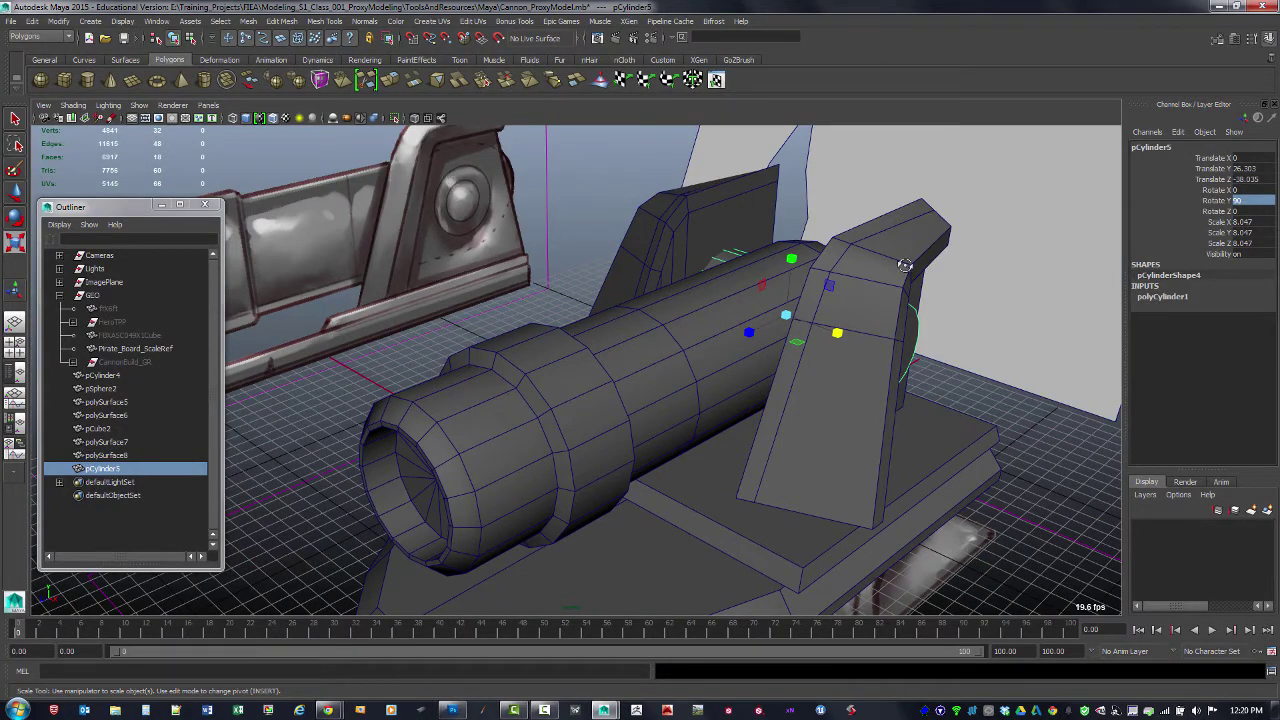
pyautogui.keyDown('alt'); pyautogui.moveTo(905, 265); pyautogui.dragTo(556, 250); pyautogui.keyUp('alt')
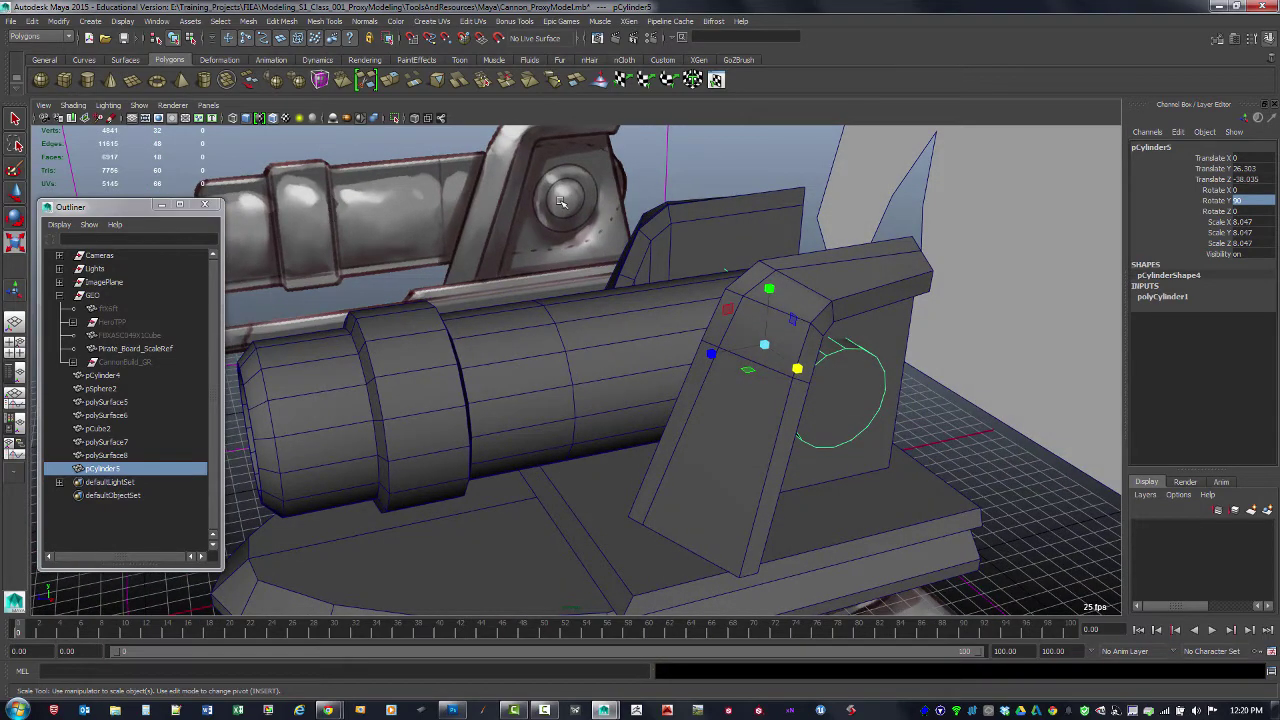
pyautogui.keyDown('alt'); pyautogui.moveTo(812, 348); pyautogui.dragTo(850, 376); pyautogui.keyUp('alt')
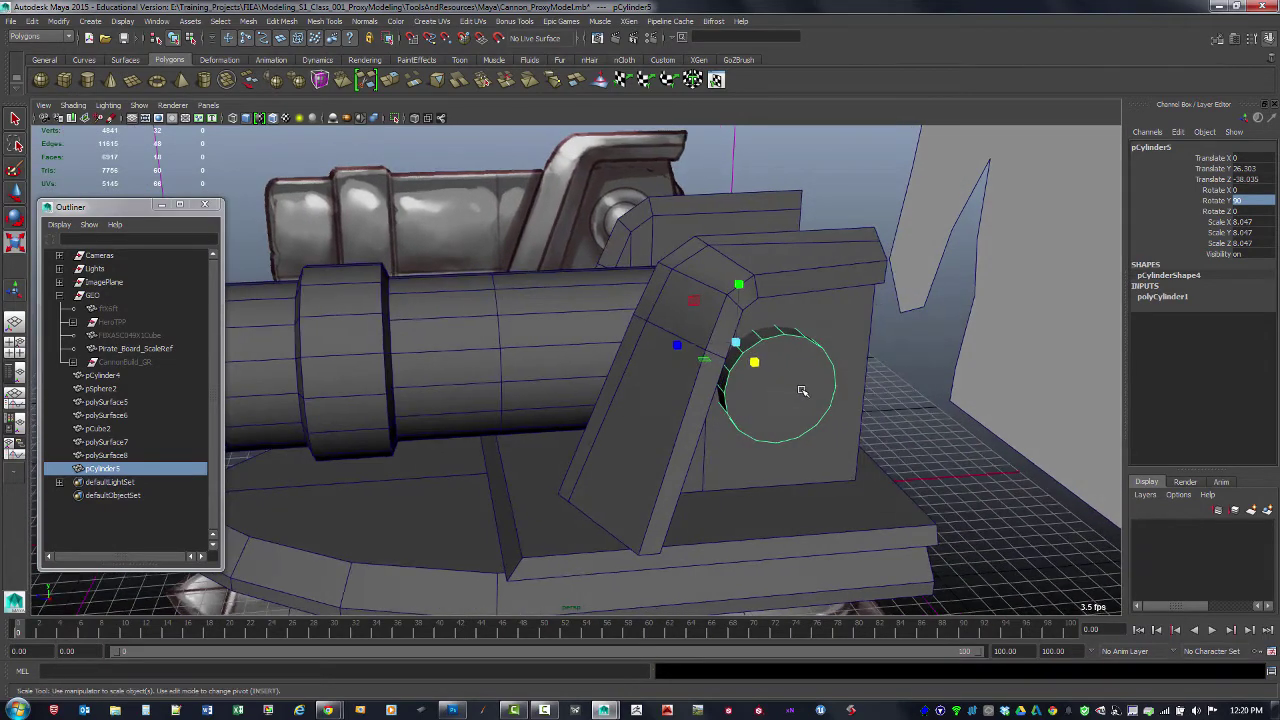
# Step: Extrude the cylinder's outer end face inward with an offset of 3.1 to match the inner circle in the side reference
pyautogui.press('F8')
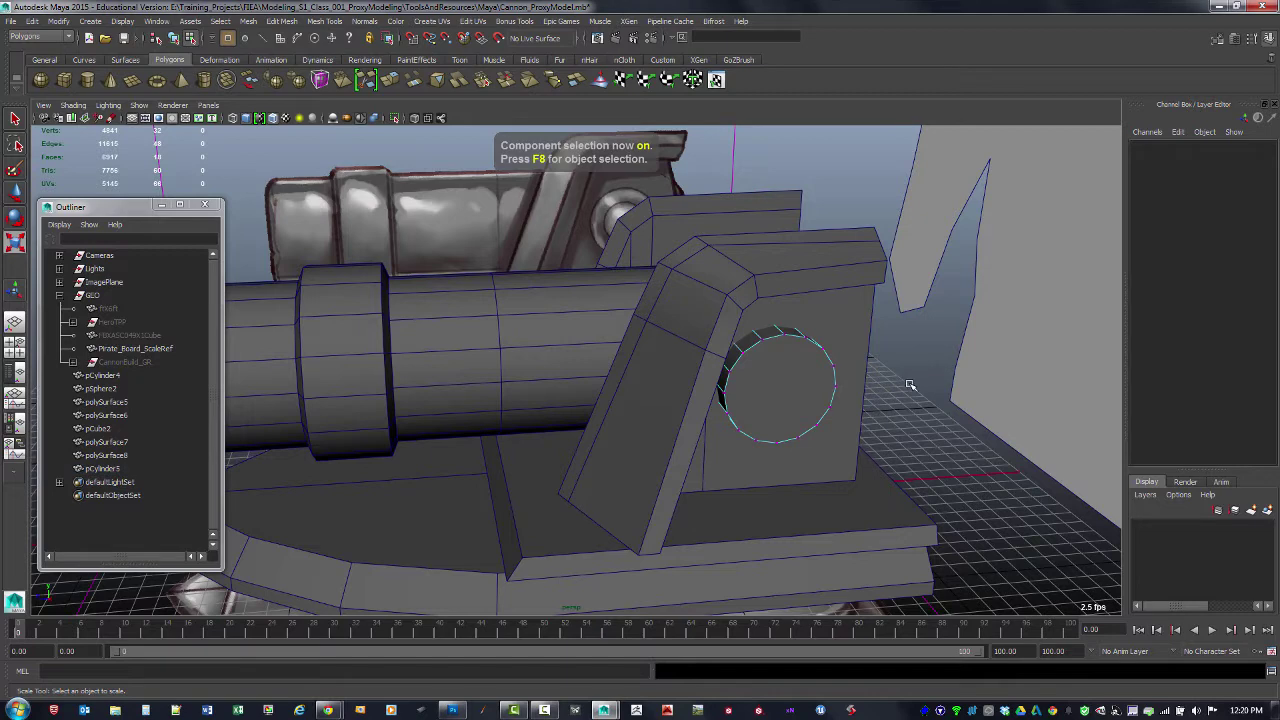
pyautogui.press('F8')
pyautogui.press('F11')
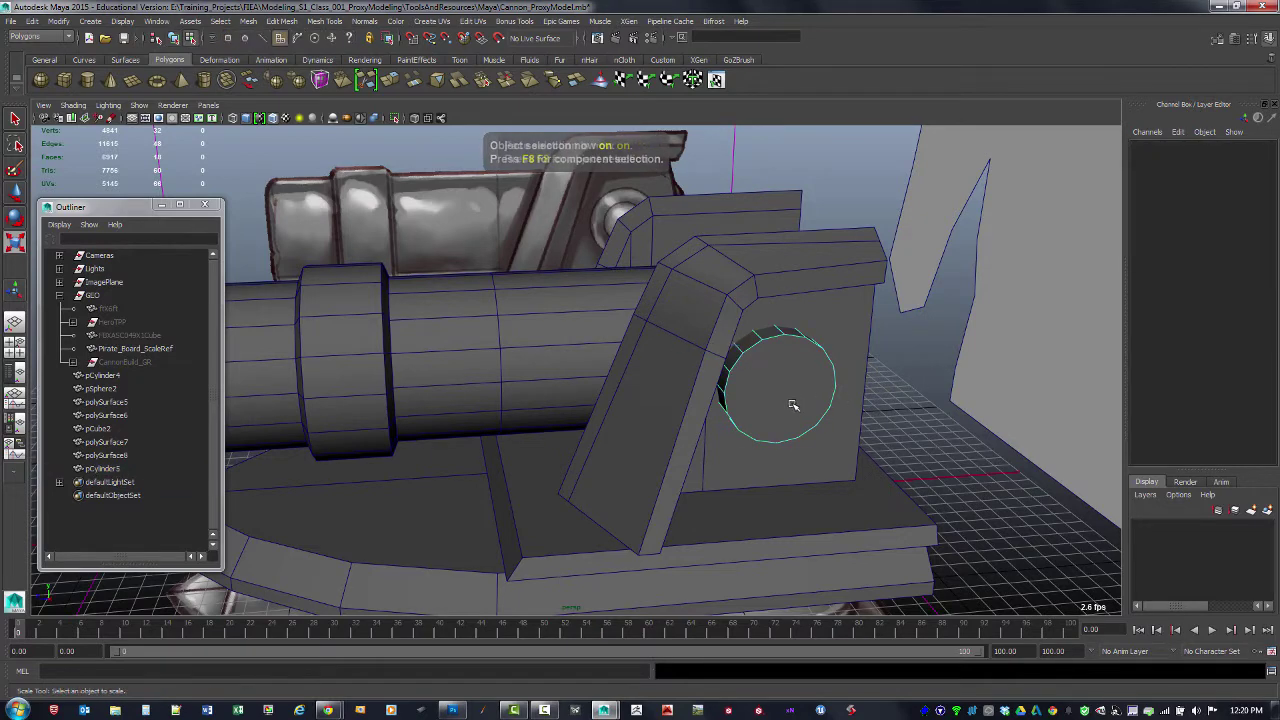
pyautogui.click(793, 398)
pyautogui.keyDown('shift'); pyautogui.rightClick(792, 391); pyautogui.keyUp('shift')
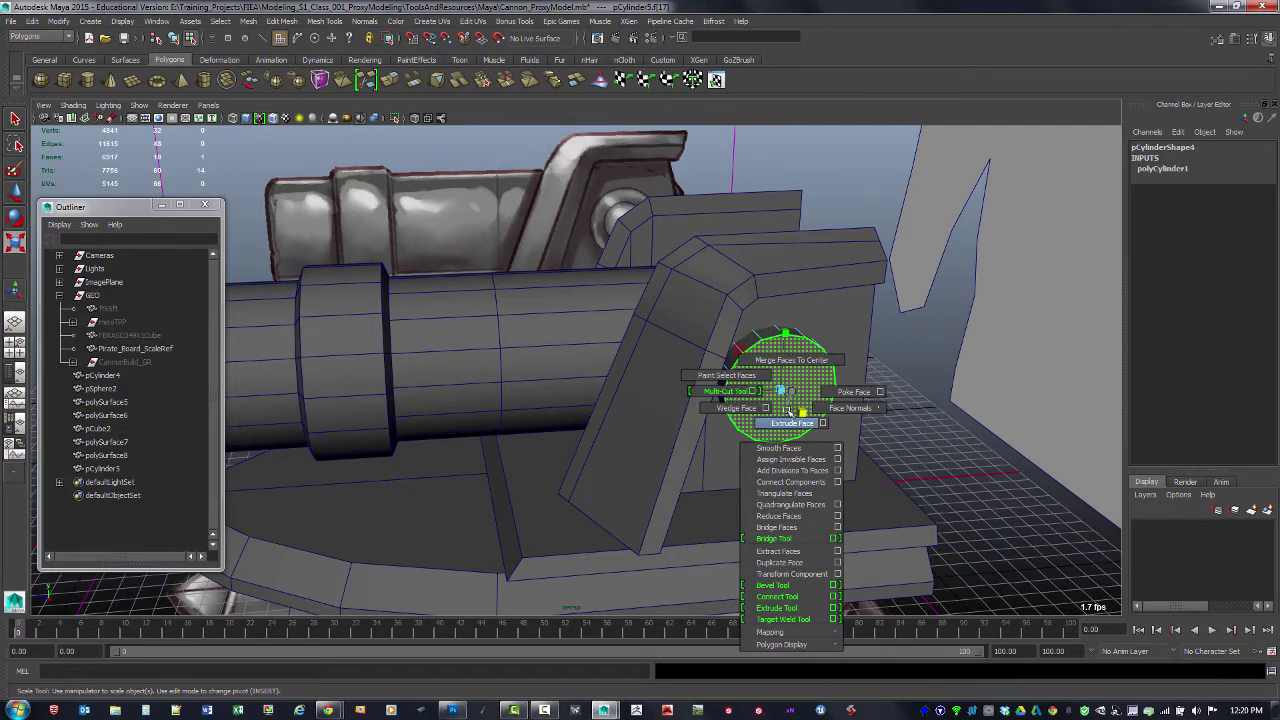
pyautogui.click(792, 422)
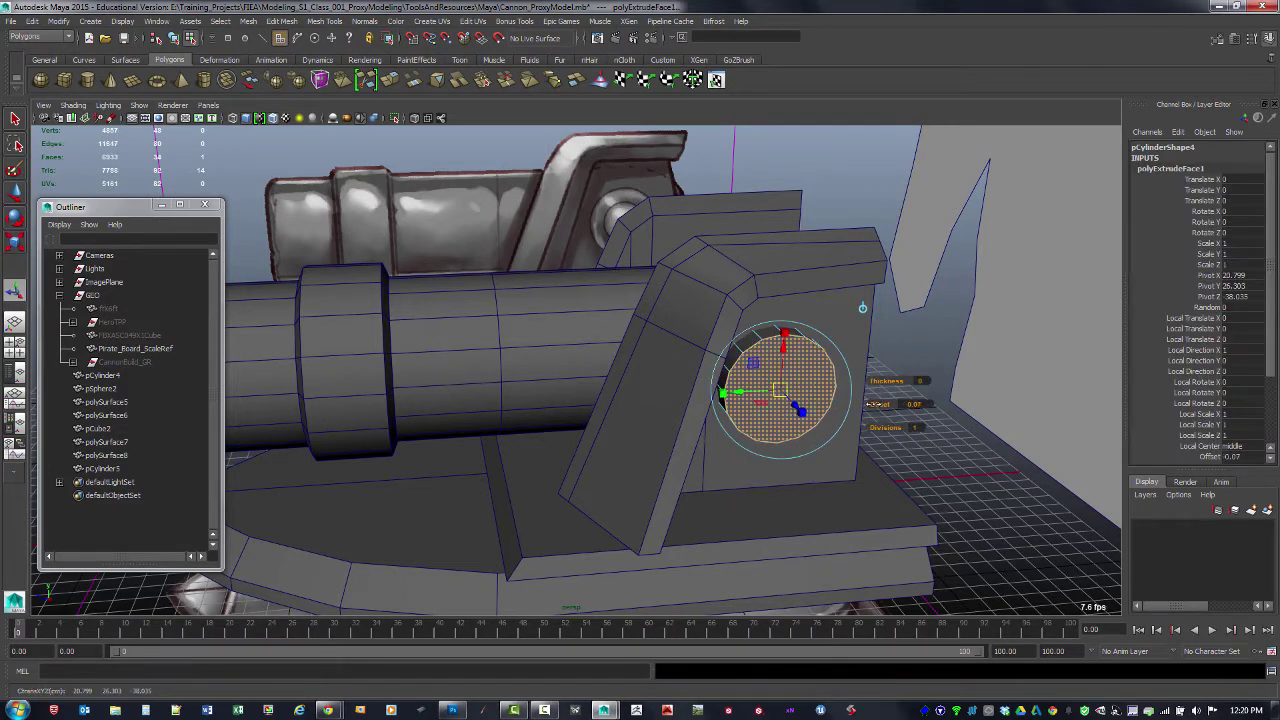
pyautogui.moveTo(925, 405); pyautogui.dragTo(1025, 415)
pyautogui.press('space')
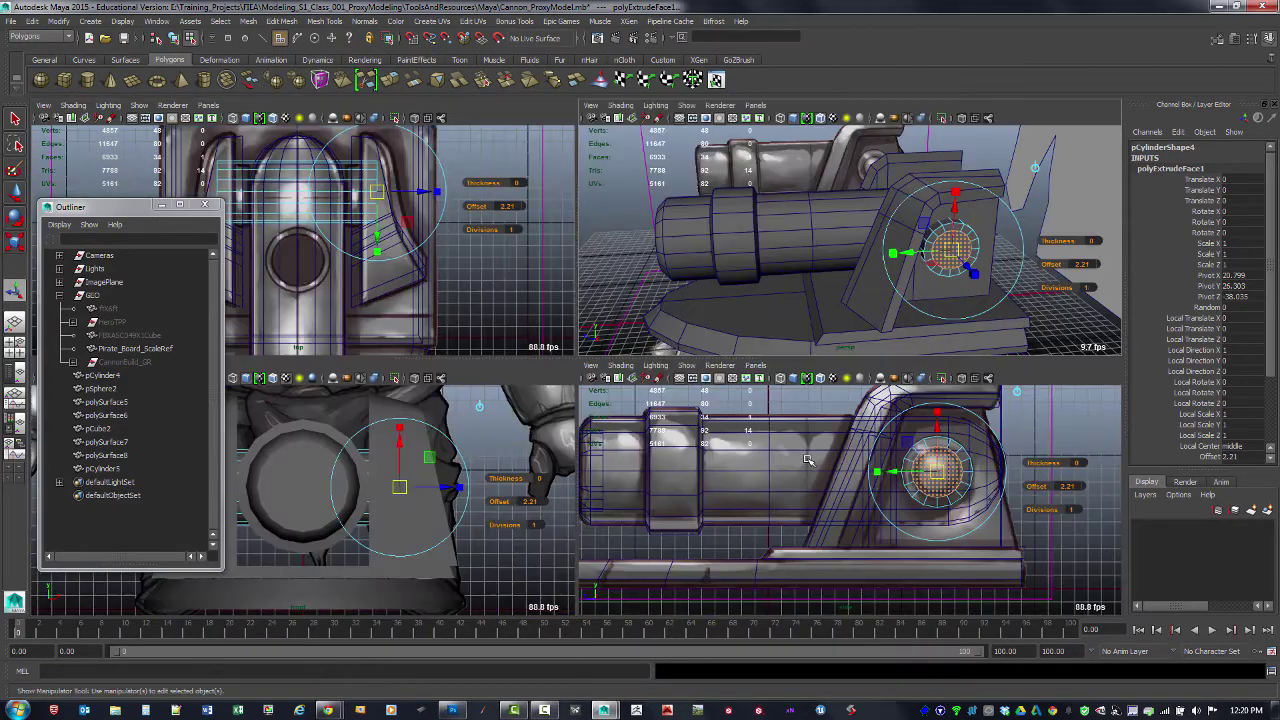
pyautogui.press('space')
pyautogui.scroll(2, 920, 420)
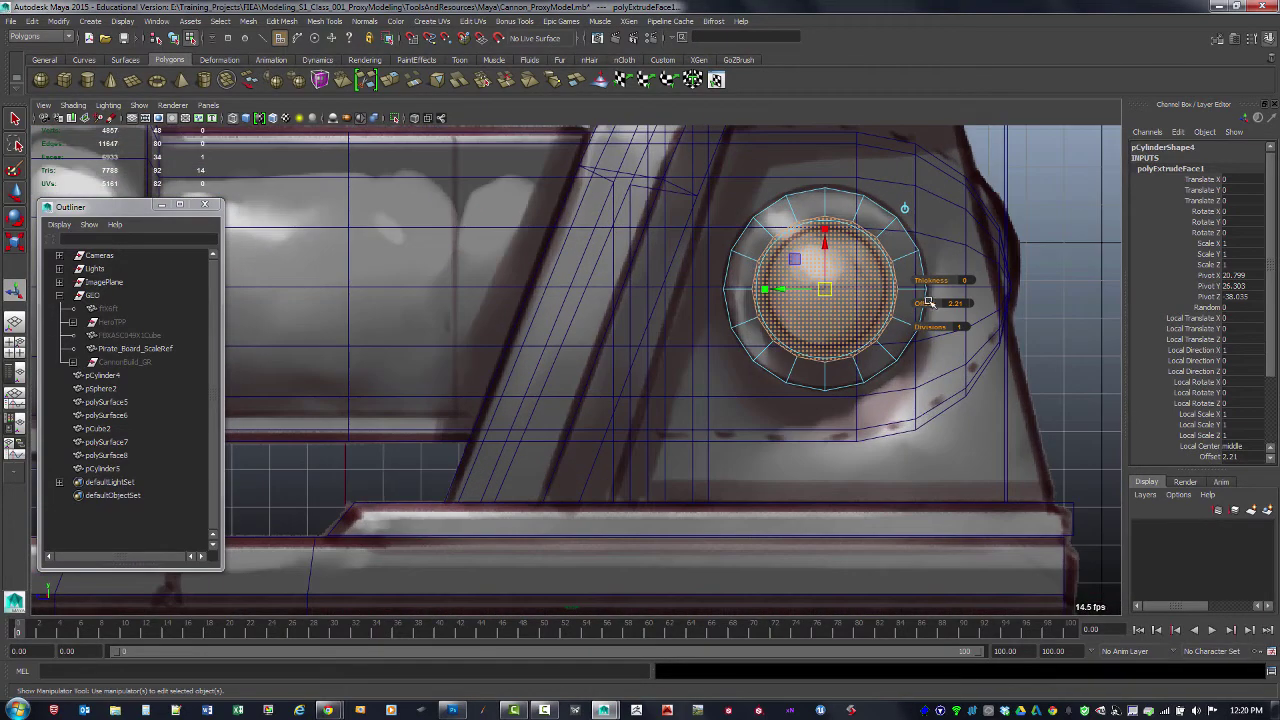
pyautogui.moveTo(931, 303)
pyautogui.mouseDown()
pyautogui.moveTo(984, 309)
pyautogui.moveTo(940, 303)
pyautogui.mouseUp()
pyautogui.hotkey('ctrl', 'z')
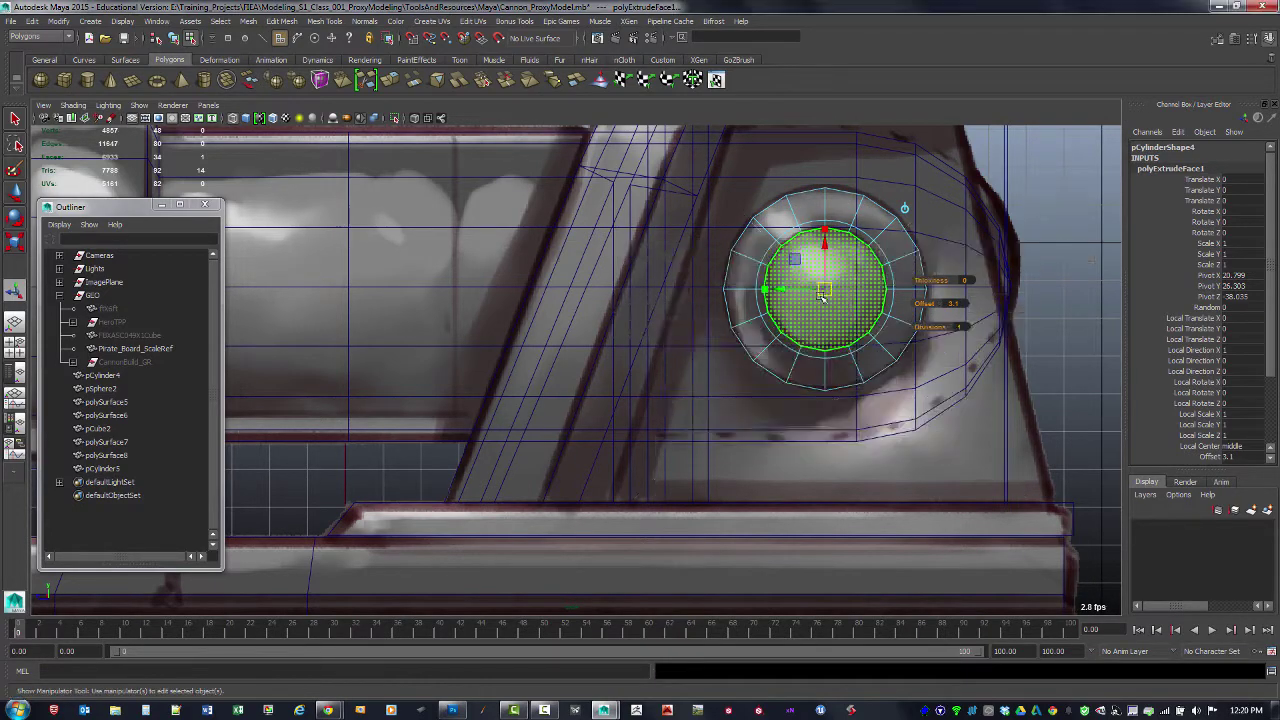
# Step: Extrude the inset end face outward by about 3.97 units to form the raised pivot cap
pyautogui.press('space')
pyautogui.press('space')
pyautogui.keyDown('alt'); pyautogui.moveTo(800, 287); pyautogui.dragTo(749, 401); pyautogui.keyUp('alt')
pyautogui.hotkey('ctrl', 'e')
pyautogui.keyDown('alt'); pyautogui.moveTo(718, 400); pyautogui.dragTo(830, 370); pyautogui.keyUp('alt')
pyautogui.keyDown('alt'); pyautogui.moveTo(795, 367); pyautogui.dragTo(772, 362, button='middle'); pyautogui.keyUp('alt')
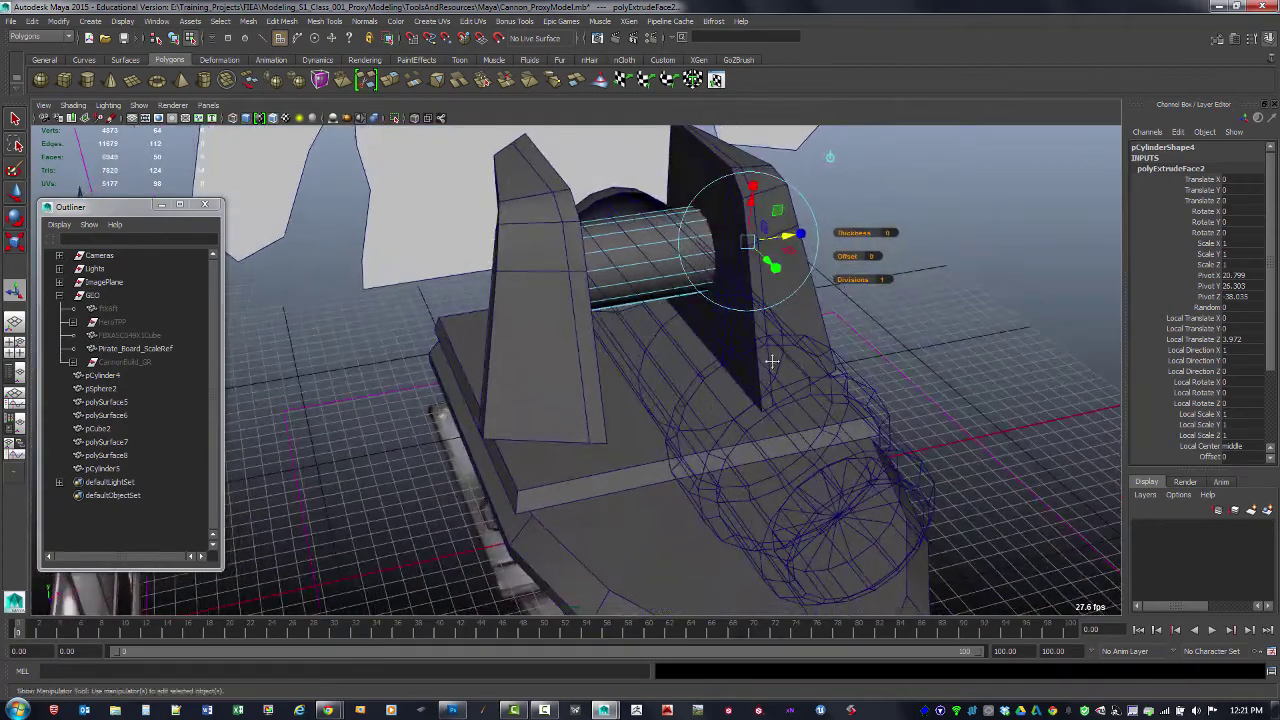
# Step: Delete the end face on the cylinder's opposite, unextruded side
pyautogui.keyDown('alt'); pyautogui.moveTo(772, 362); pyautogui.dragTo(777, 397); pyautogui.keyUp('alt')
pyautogui.moveTo(543, 371)
pyautogui.keyDown('alt'); pyautogui.mouseDown()
pyautogui.moveTo(606, 381)
pyautogui.moveTo(539, 352)
pyautogui.mouseUp(); pyautogui.keyUp('alt')
pyautogui.click(539, 352)
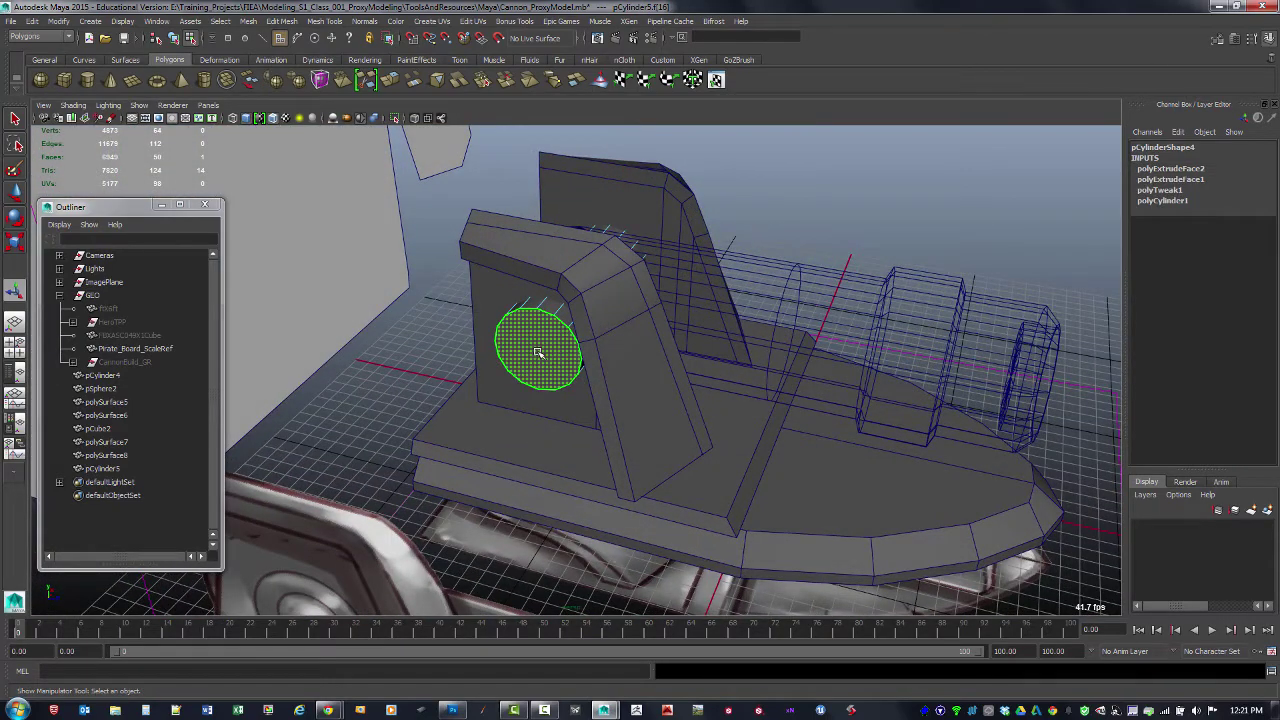
pyautogui.press('Delete')
# Step: Snap the vertices of the cylinder's open end along X to the cannon's center line
pyautogui.press('F8')
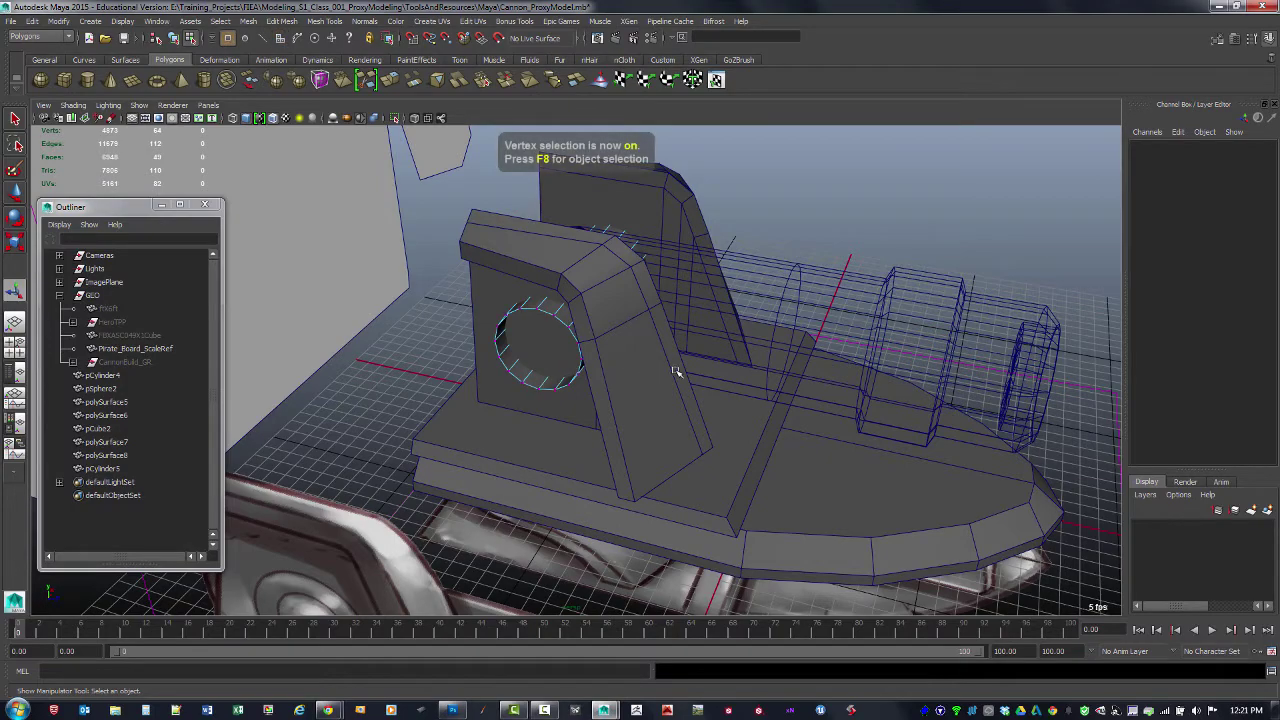
pyautogui.keyDown('alt'); pyautogui.moveTo(677, 366); pyautogui.dragTo(510, 288); pyautogui.keyUp('alt')
pyautogui.moveTo(455, 240); pyautogui.dragTo(565, 407)
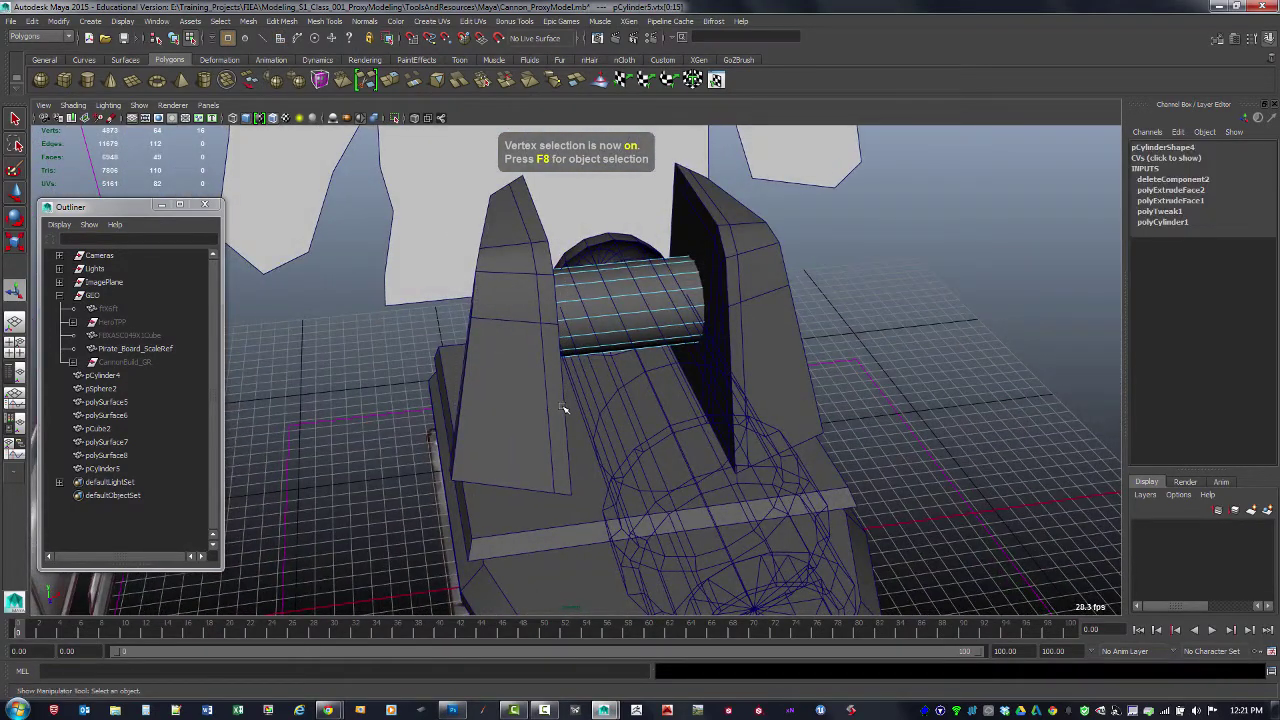
pyautogui.press('4')
pyautogui.keyDown('alt'); pyautogui.moveTo(634, 370); pyautogui.dragTo(614, 368); pyautogui.keyUp('alt')
pyautogui.press('w')
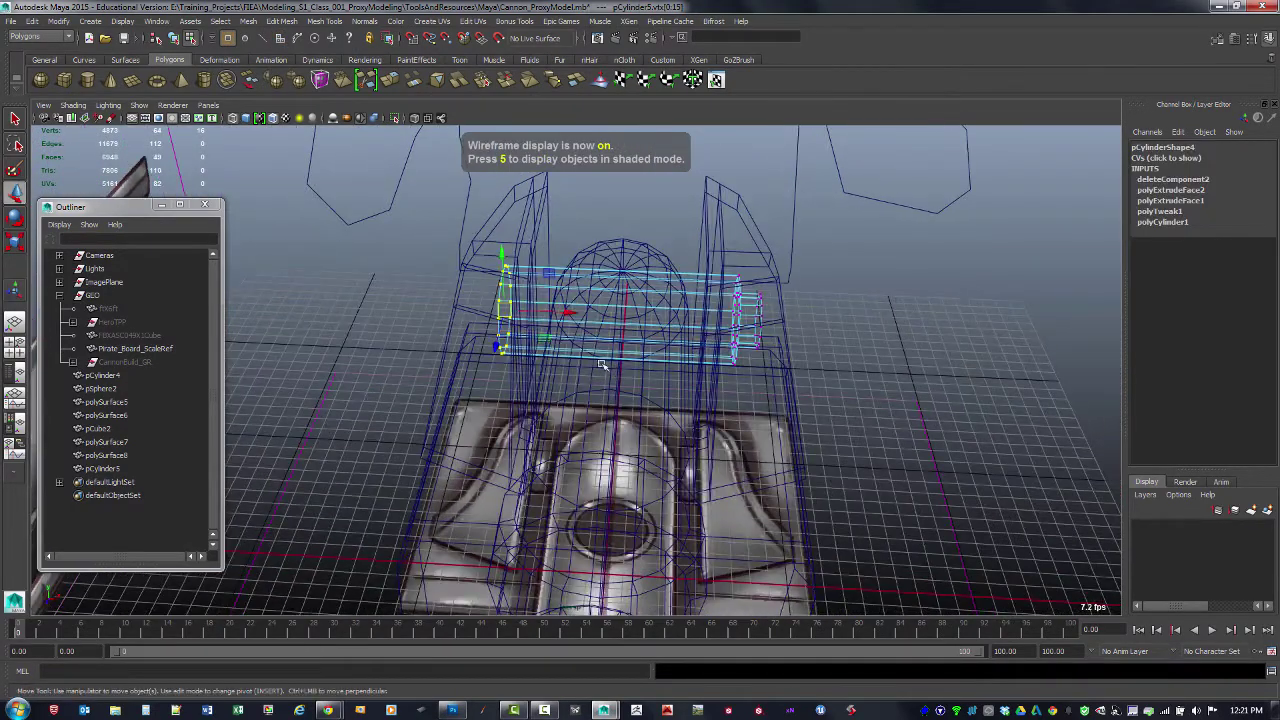
pyautogui.press('v')
pyautogui.moveTo(567, 314); pyautogui.dragTo(618, 318)
pyautogui.press('space')
pyautogui.press('space')
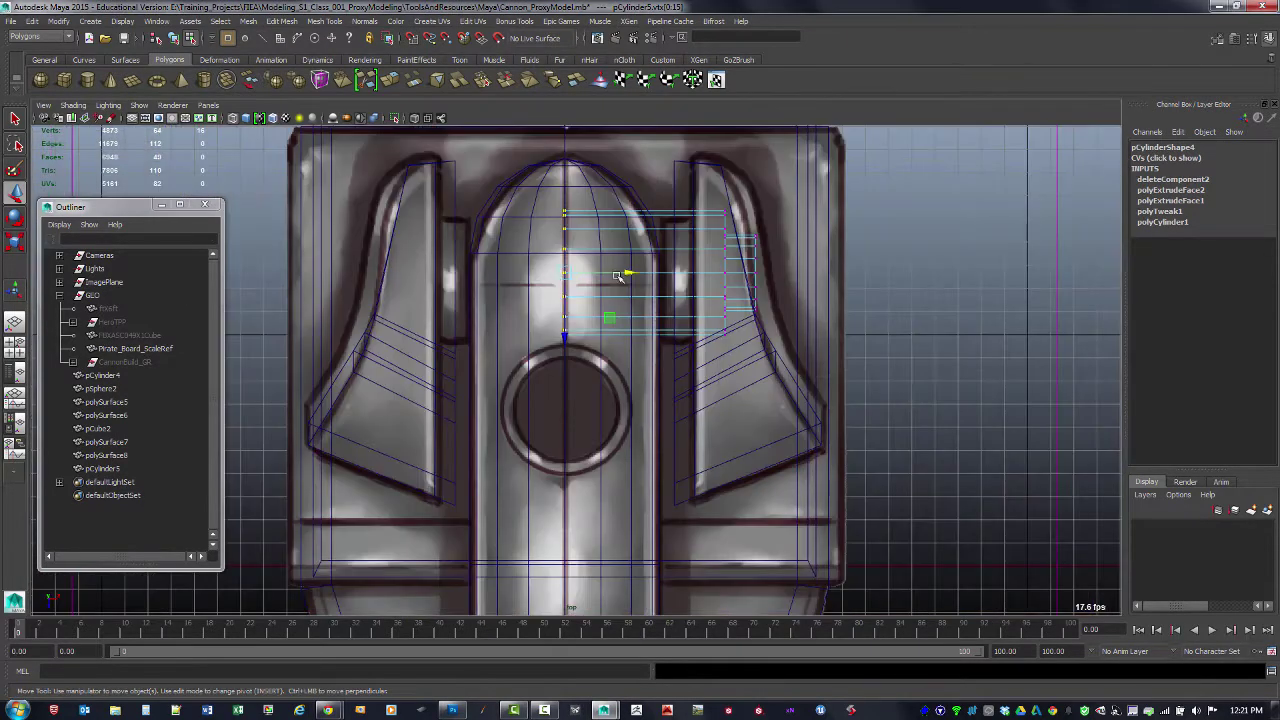
pyautogui.press('space')
pyautogui.press('space')
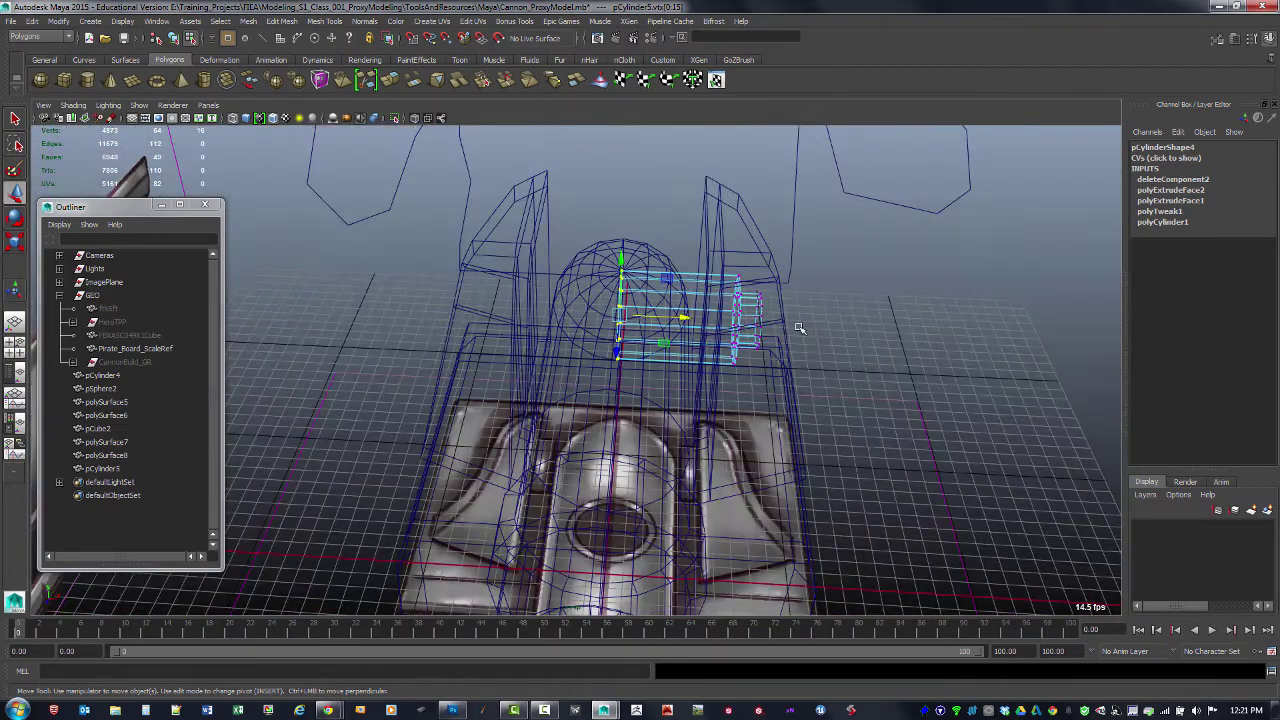
# Step: Return to object mode with shaded display and delete the half cylinder's construction history
pyautogui.press('F8')
pyautogui.press('5')
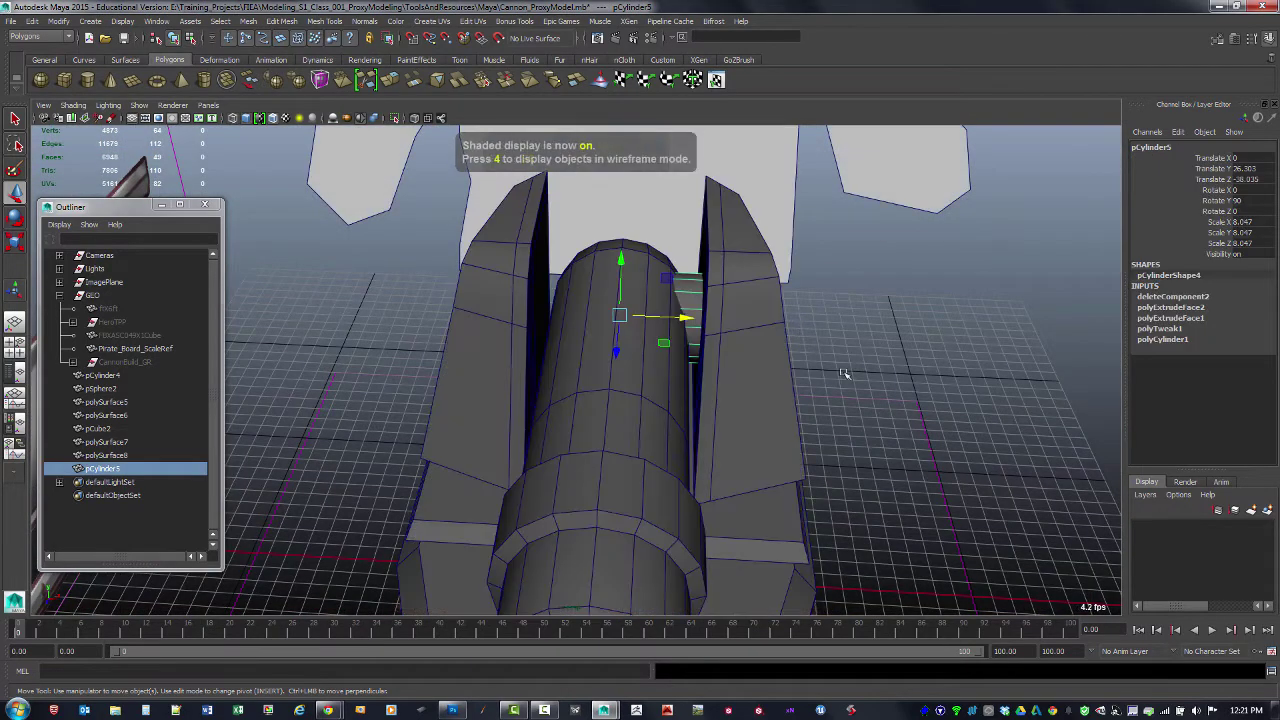
pyautogui.moveTo(846, 374)
pyautogui.keyDown('alt'); pyautogui.mouseDown()
pyautogui.moveTo(871, 363)
pyautogui.moveTo(849, 433)
pyautogui.mouseUp(); pyautogui.keyUp('alt')
pyautogui.click(801, 413)
pyautogui.click(710, 363)
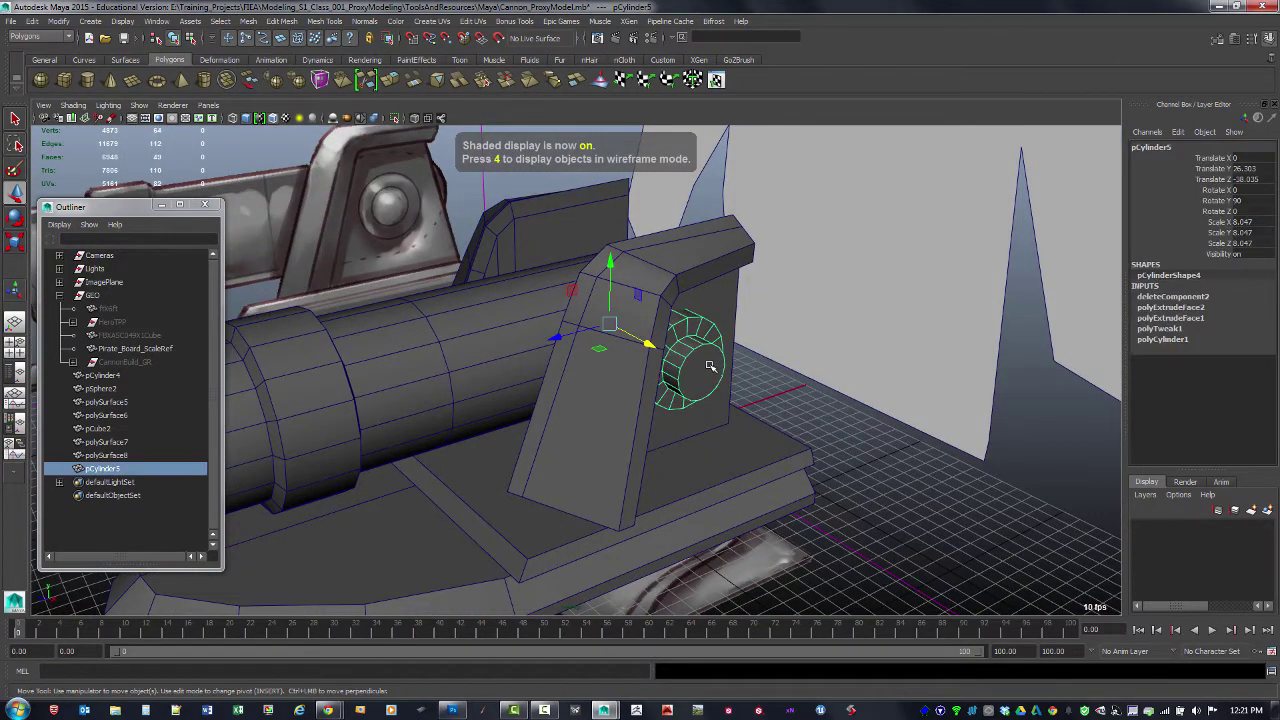
pyautogui.keyDown('alt'); pyautogui.moveTo(766, 377); pyautogui.dragTo(702, 398); pyautogui.keyUp('alt')
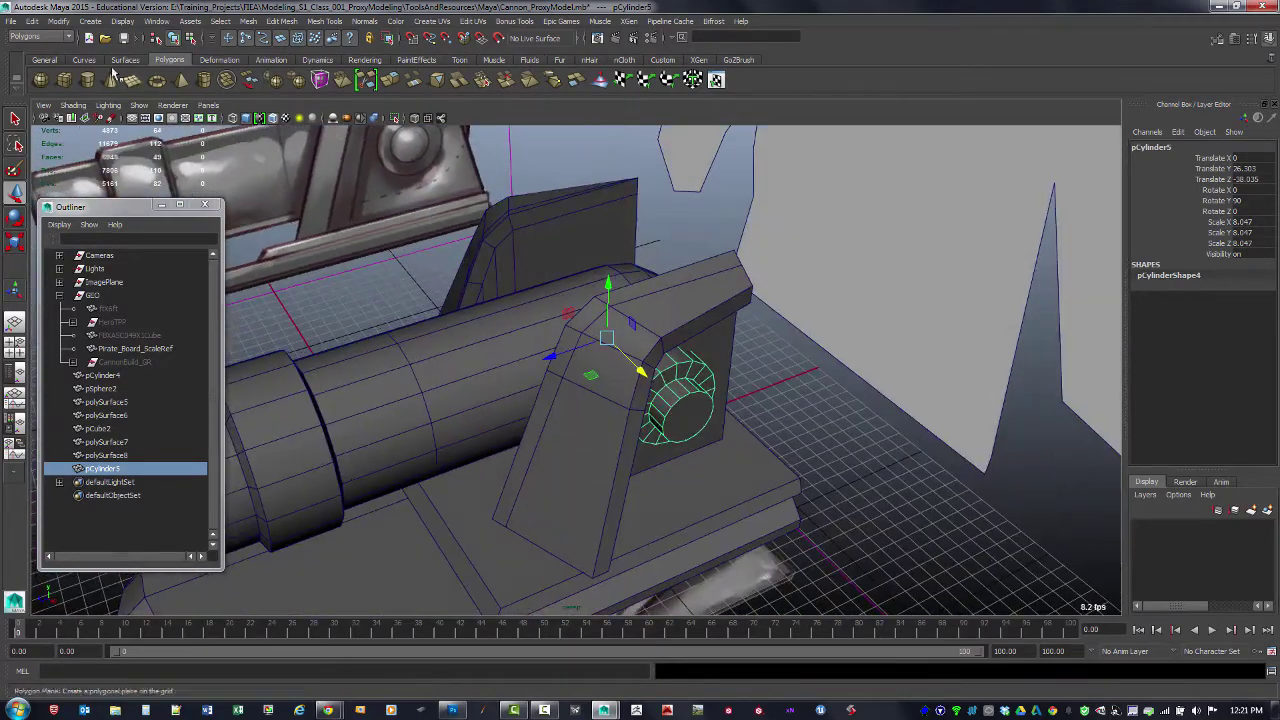
# Step: Try to duplicate the half cylinder with Duplicate Special
pyautogui.click(33, 21)
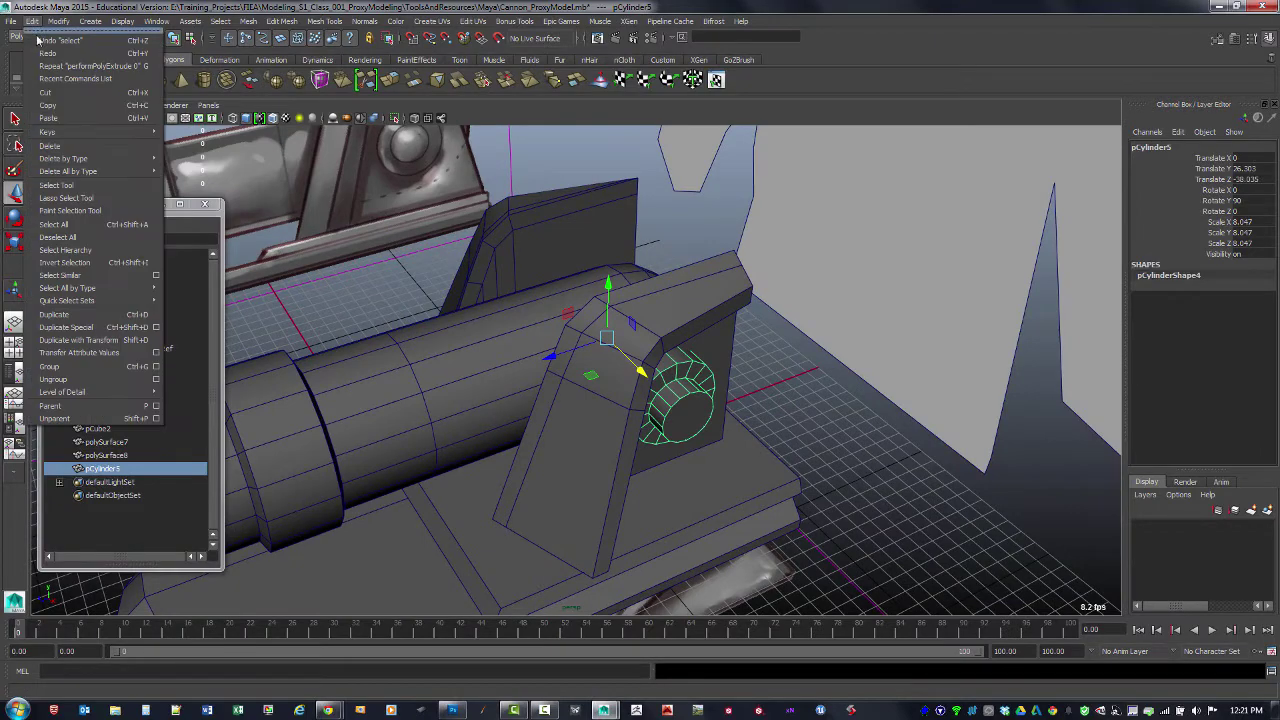
pyautogui.click(91, 328)
pyautogui.keyDown('alt'); pyautogui.moveTo(421, 358); pyautogui.dragTo(477, 360); pyautogui.keyUp('alt')
pyautogui.hotkey('ctrl', 'z')
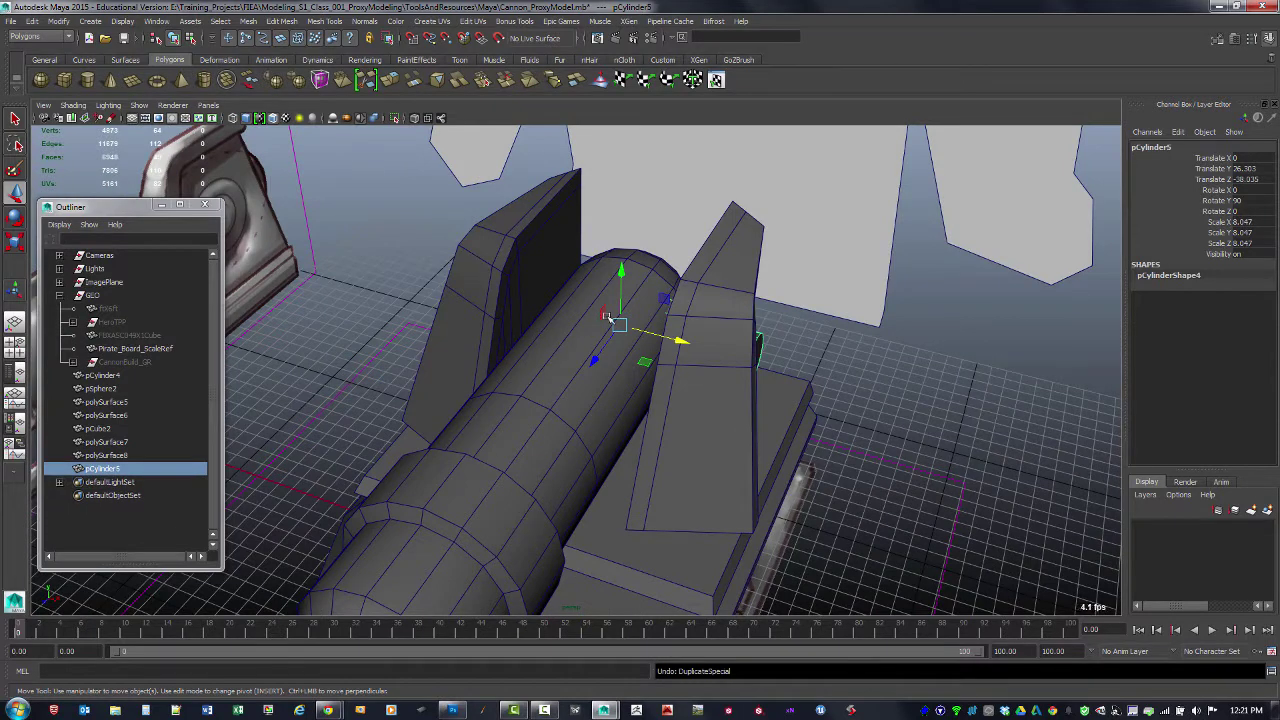
pyautogui.keyDown('alt'); pyautogui.moveTo(904, 395); pyautogui.dragTo(829, 397); pyautogui.keyUp('alt')
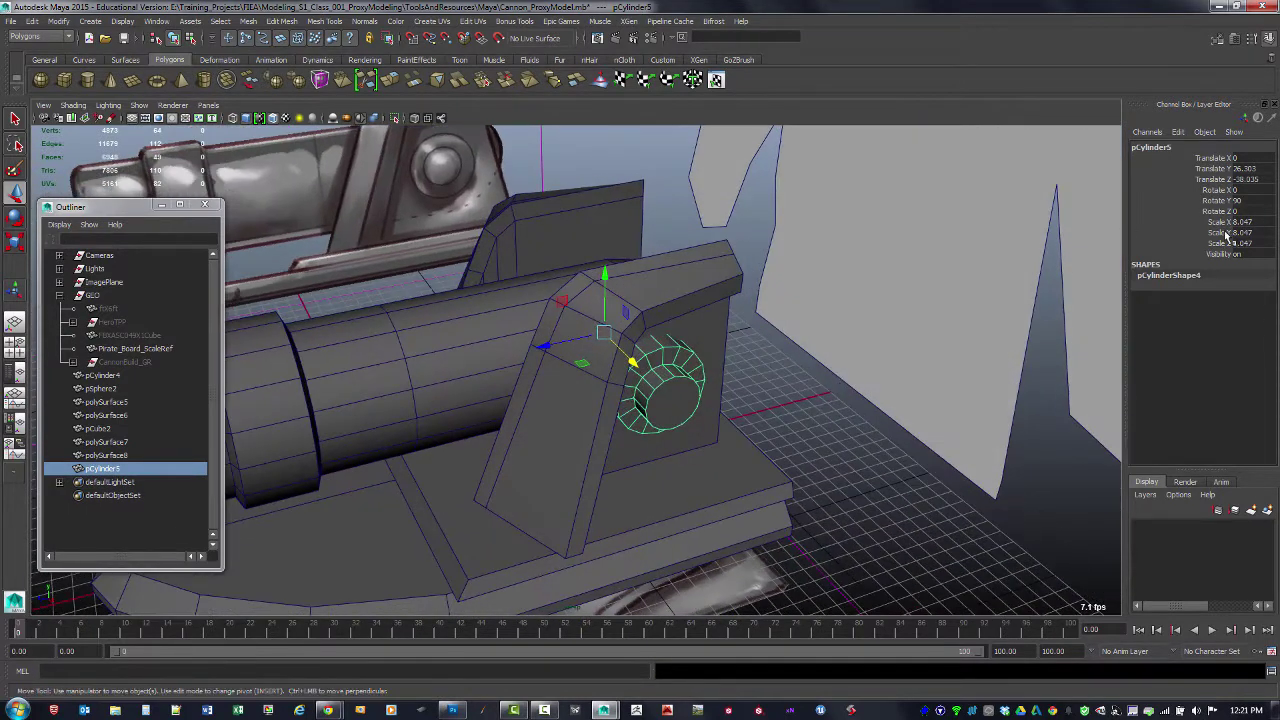
pyautogui.click(787, 390)
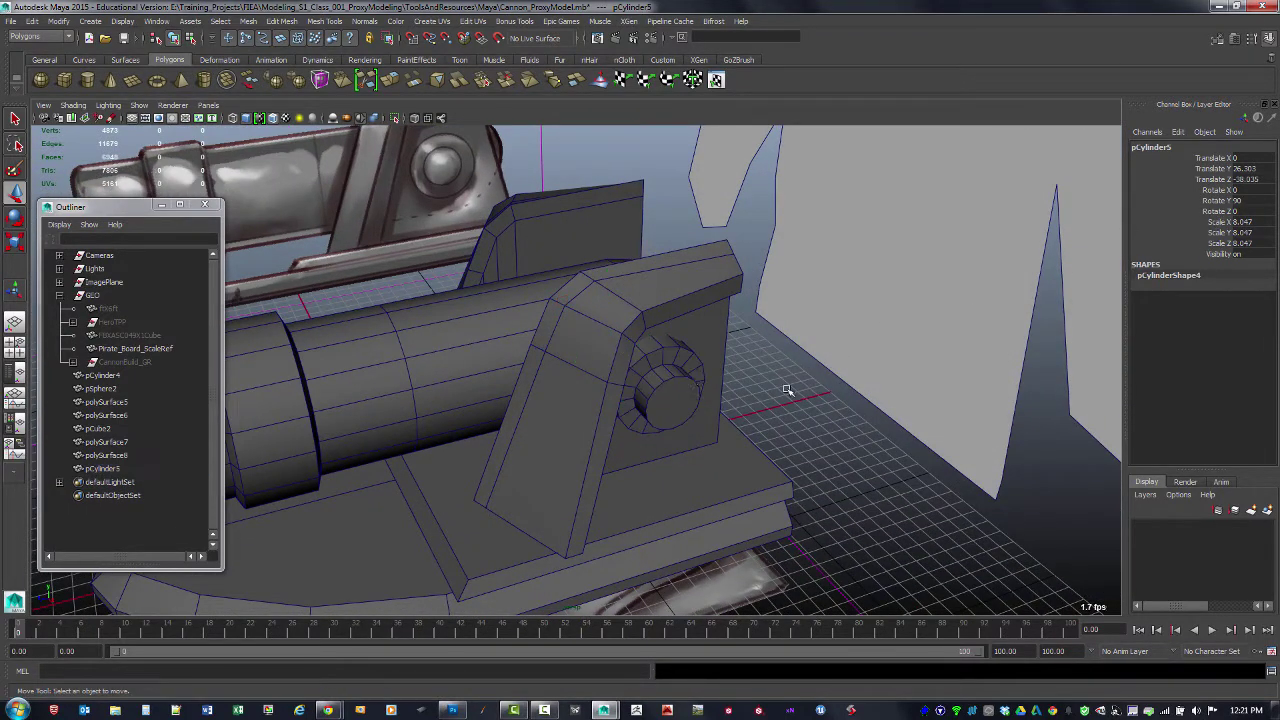
pyautogui.click(692, 378)
# Step: Freeze the half cylinder's transformations and reset them so its pivot sits at the origin
pyautogui.keyDown('alt'); pyautogui.moveTo(645, 320); pyautogui.dragTo(580, 330); pyautogui.keyUp('alt')
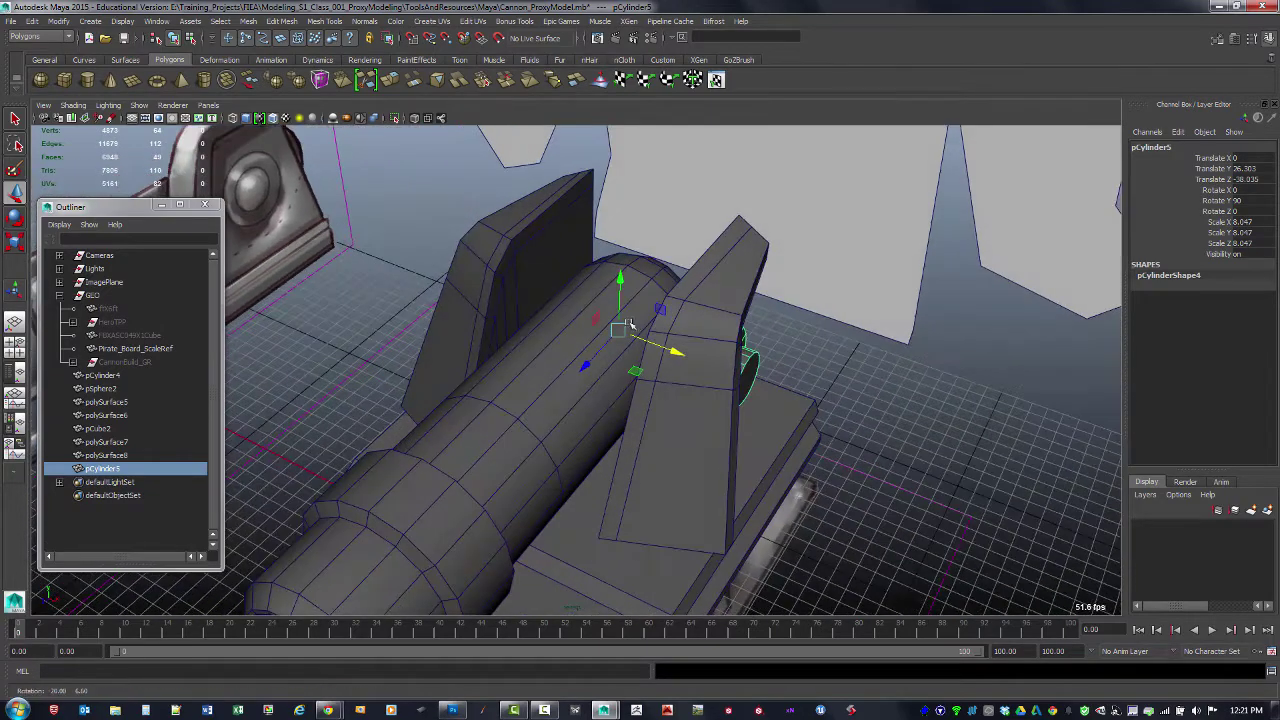
pyautogui.click(58, 22)
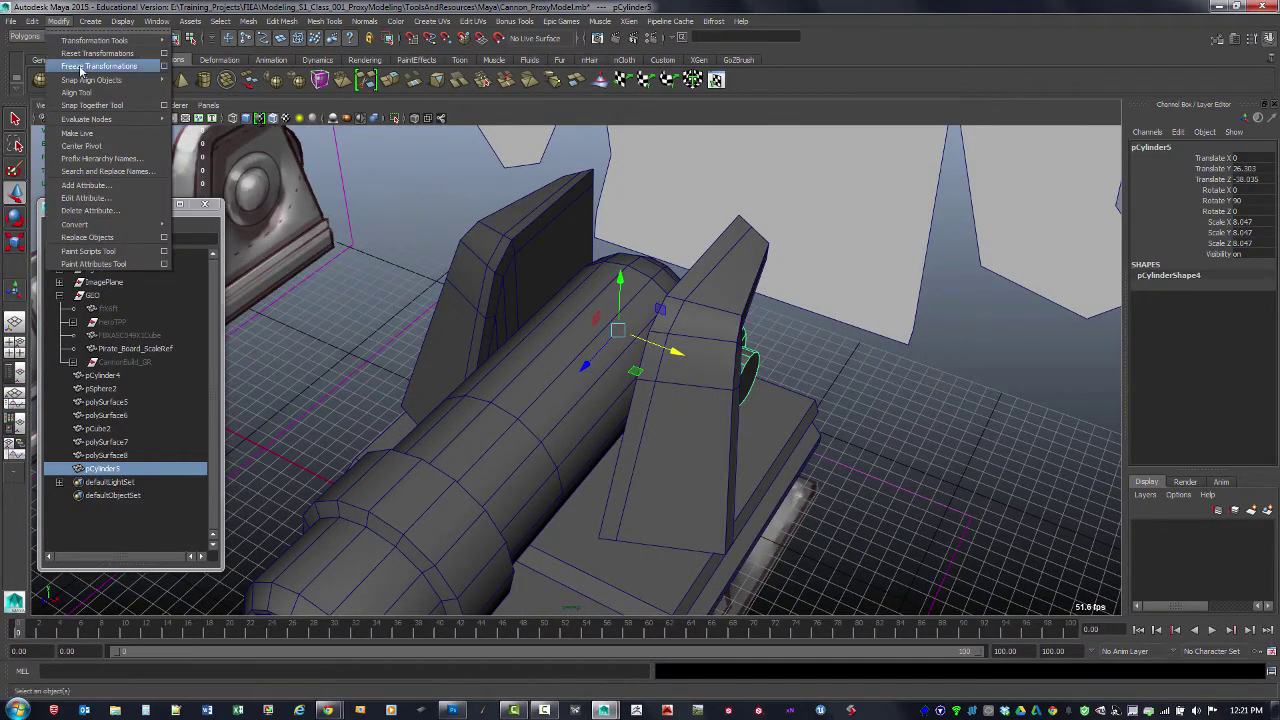
pyautogui.click(90, 57)
pyautogui.click(60, 22)
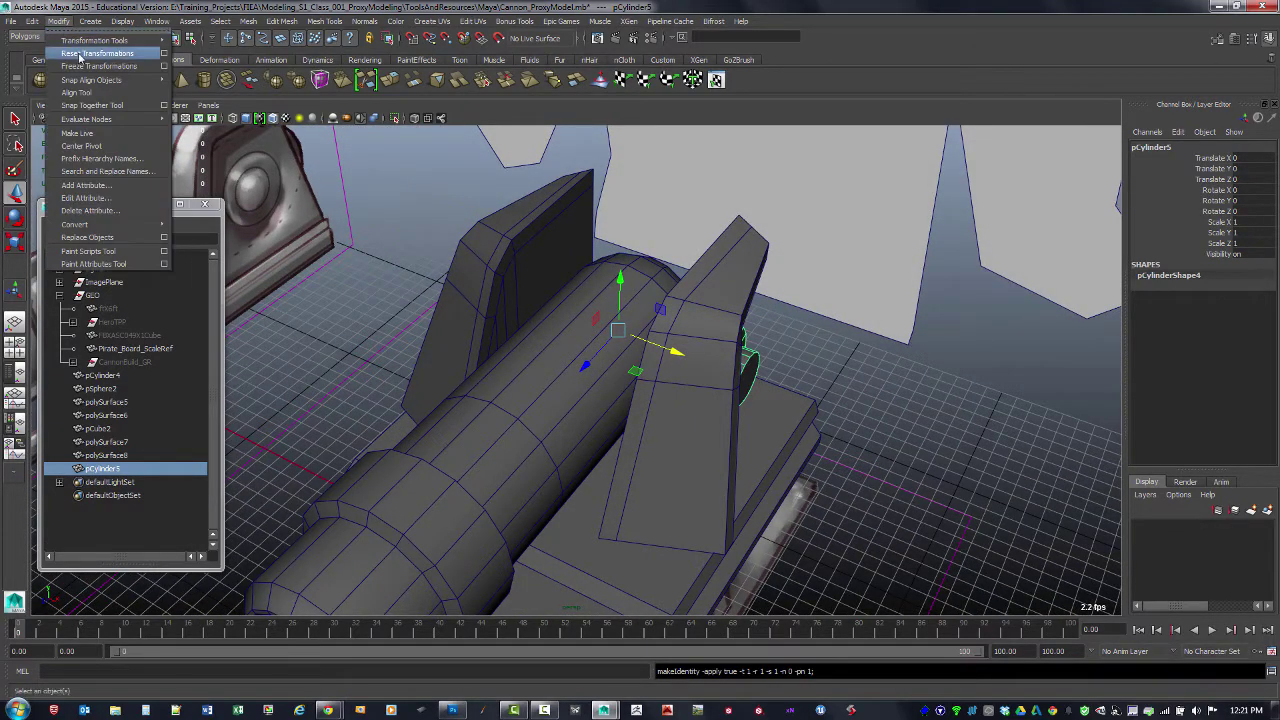
pyautogui.click(90, 56)
# Step: Create a mirrored copy of the half cylinder across the X axis with Duplicate Special, using a Scale X of -1
pyautogui.keyDown('alt'); pyautogui.moveTo(421, 201); pyautogui.dragTo(564, 252); pyautogui.keyUp('alt')
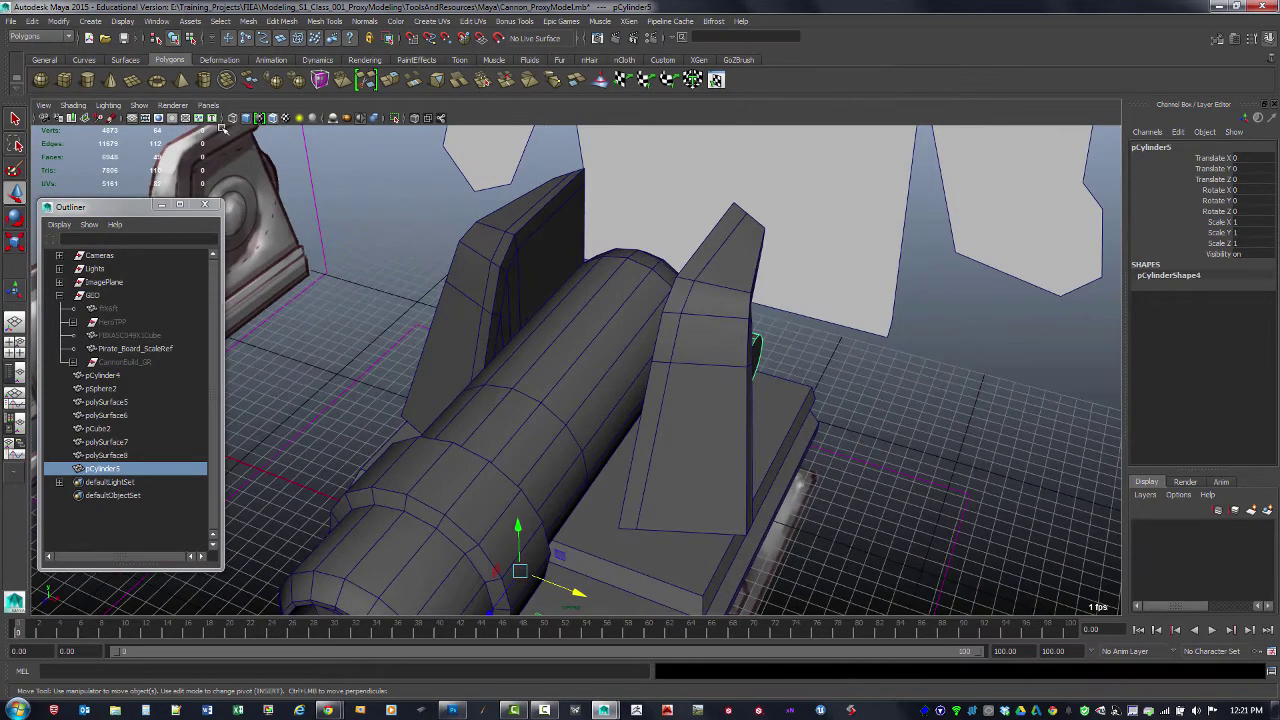
pyautogui.click(36, 22)
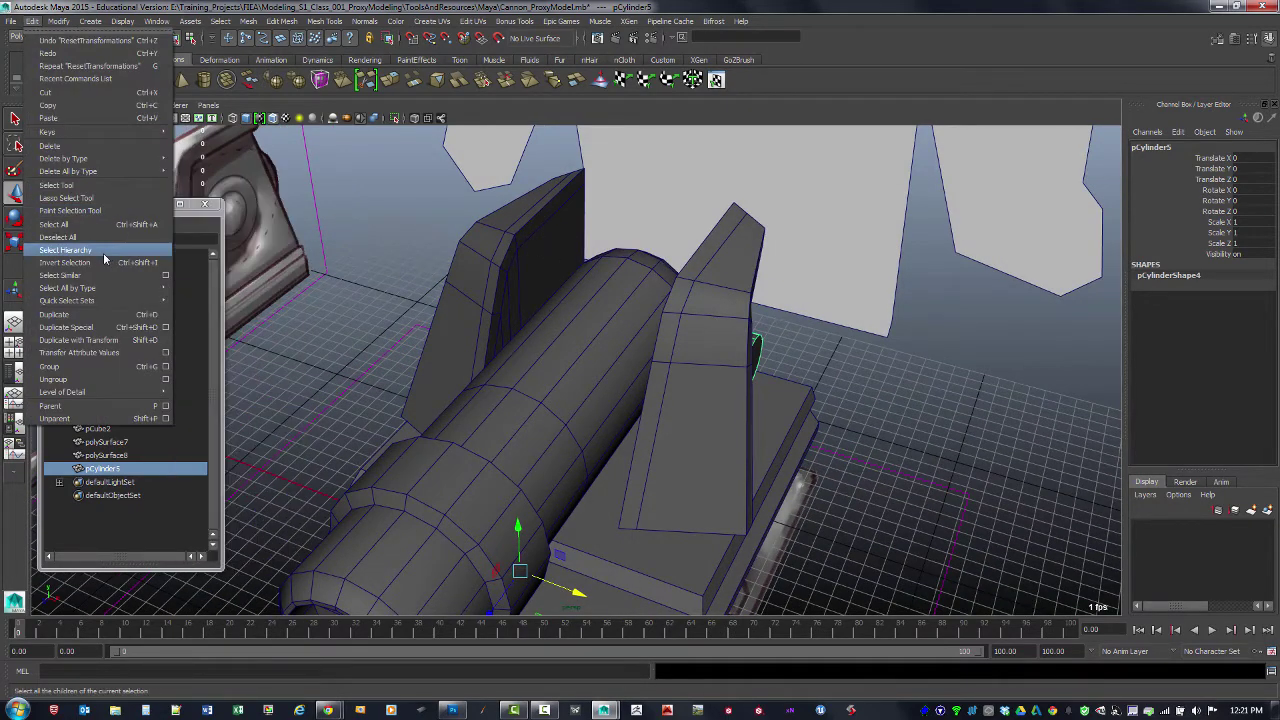
pyautogui.click(80, 327)
pyautogui.keyDown('alt'); pyautogui.moveTo(667, 378); pyautogui.dragTo(689, 362); pyautogui.keyUp('alt')
pyautogui.click(829, 430)
# Step: Extrude the inner end-cap face of the original half cylinder inward with an offset of about 1.97
pyautogui.keyDown('alt'); pyautogui.moveTo(831, 427); pyautogui.dragTo(651, 366); pyautogui.keyUp('alt')
pyautogui.keyDown('alt'); pyautogui.moveTo(651, 366); pyautogui.dragTo(720, 390, button='right'); pyautogui.keyUp('alt')
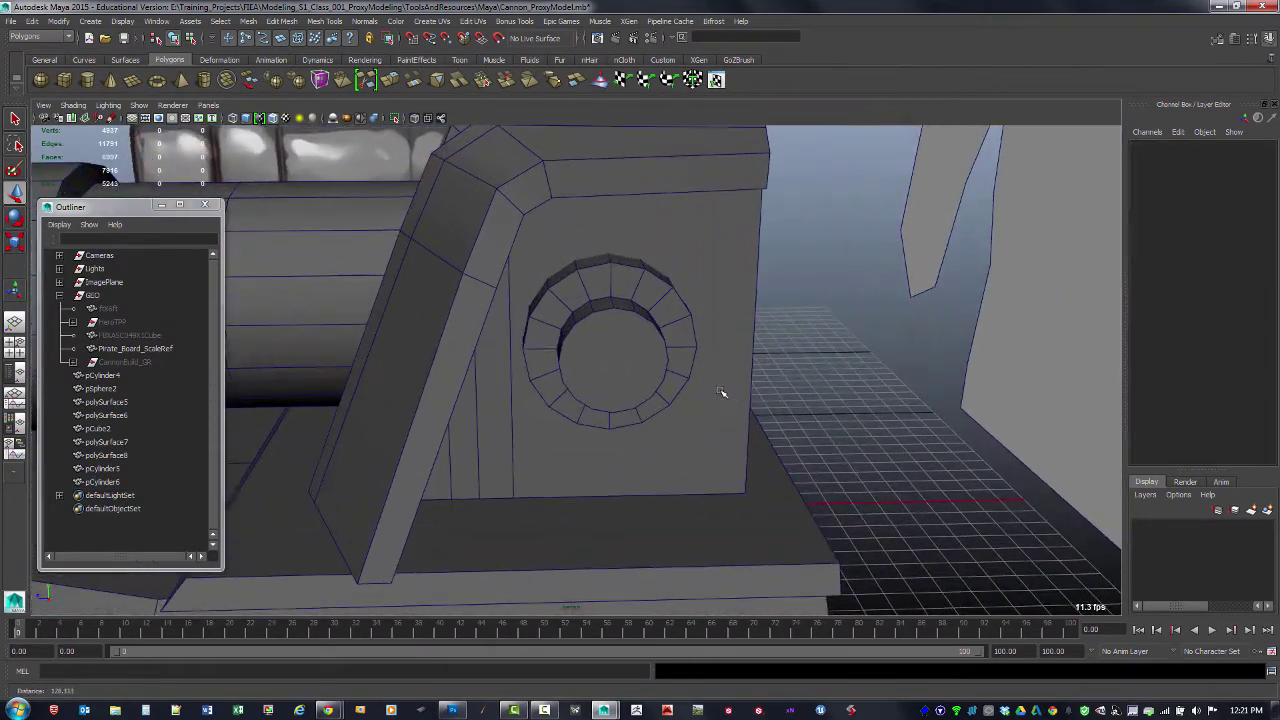
pyautogui.click(600, 341)
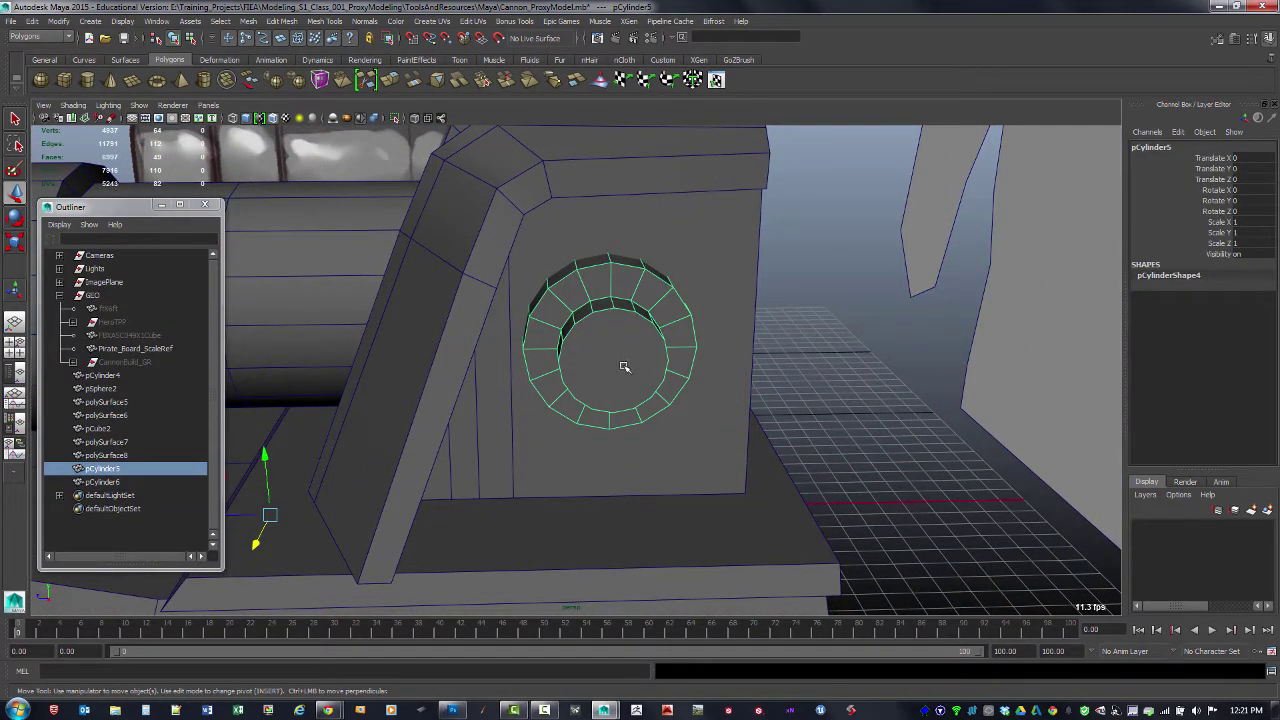
pyautogui.keyDown('alt'); pyautogui.moveTo(614, 341); pyautogui.dragTo(717, 371, button='right'); pyautogui.keyUp('alt')
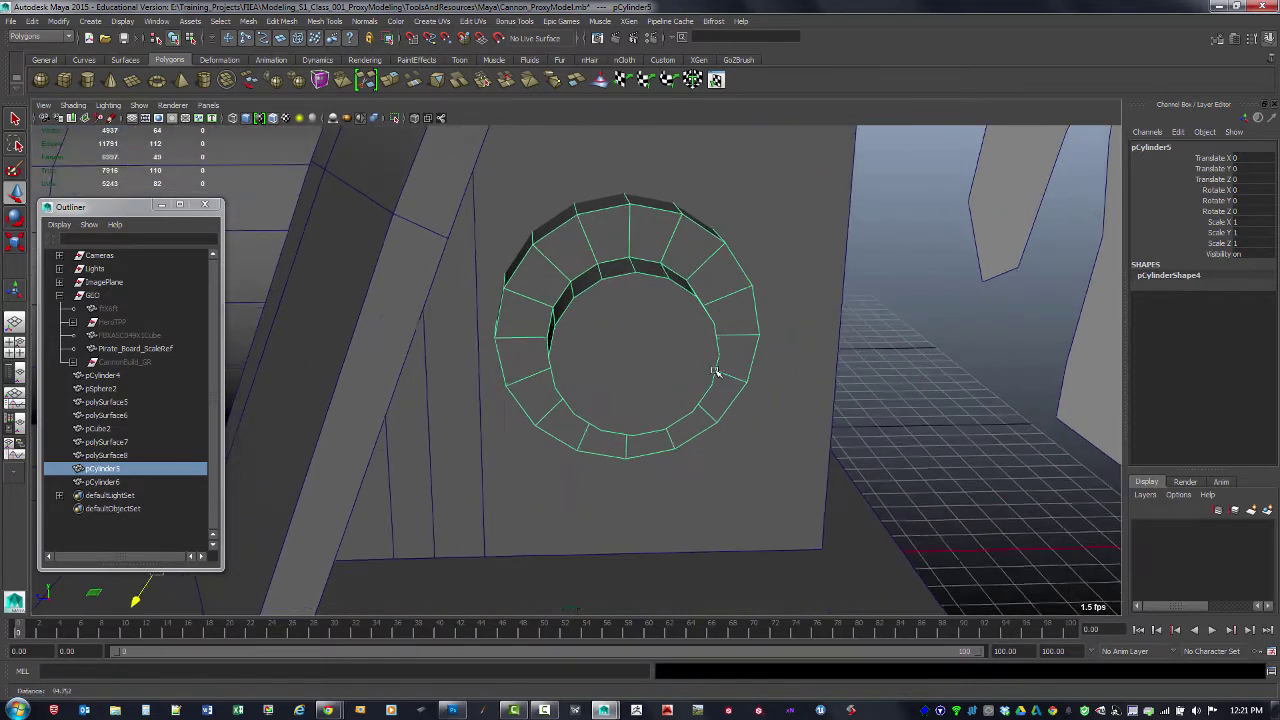
pyautogui.press('F11')
pyautogui.click(661, 365)
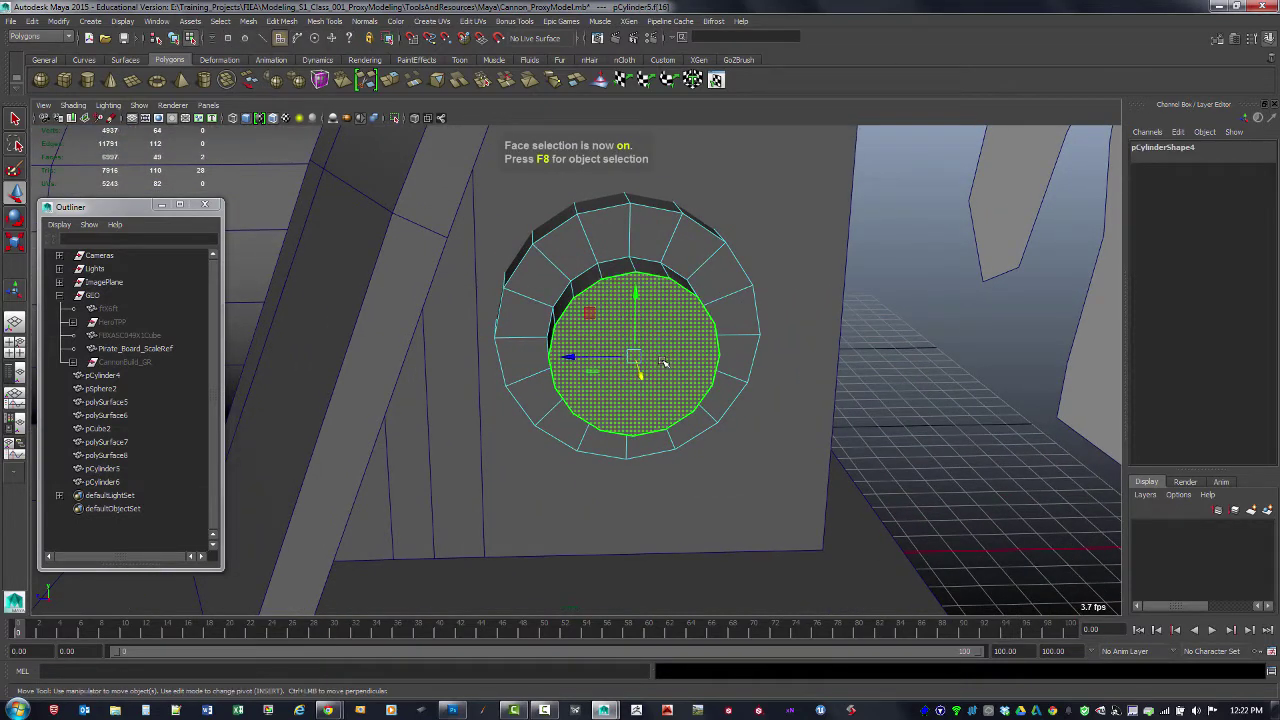
pyautogui.keyDown('shift'); pyautogui.moveTo(664, 362); pyautogui.dragTo(665, 388, button='right'); pyautogui.keyUp('shift')
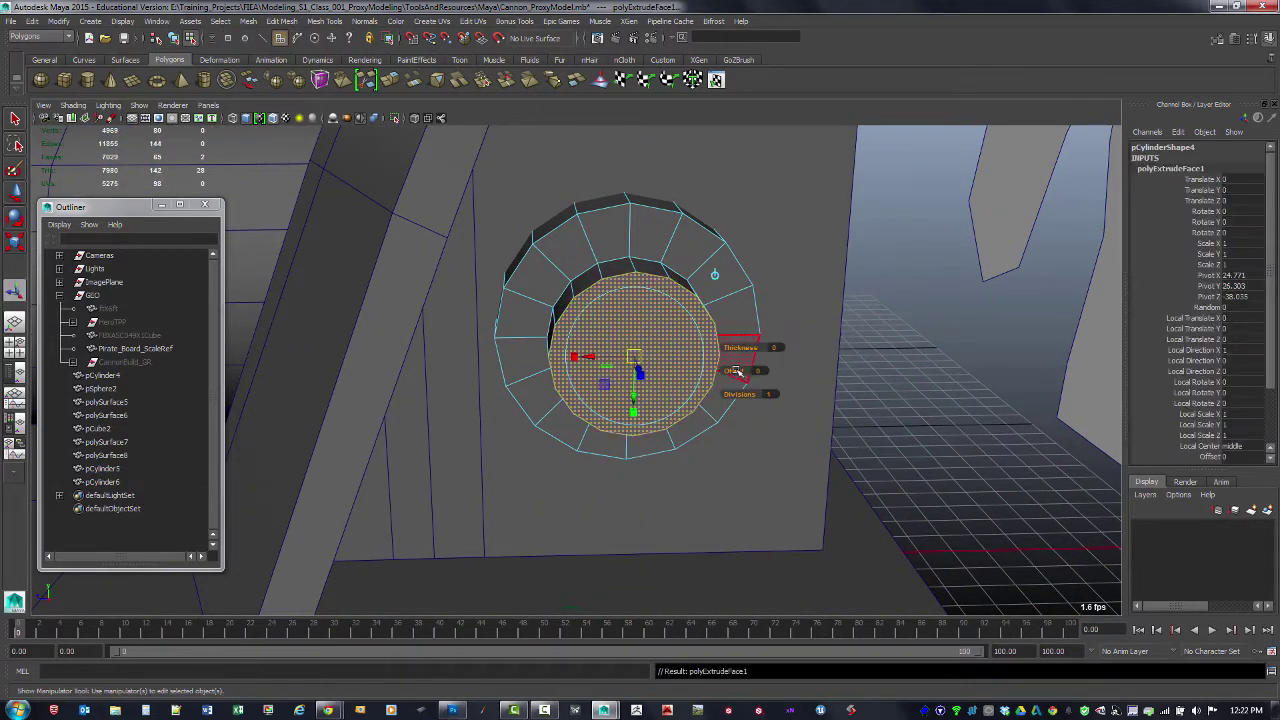
pyautogui.moveTo(735, 371); pyautogui.dragTo(867, 381)
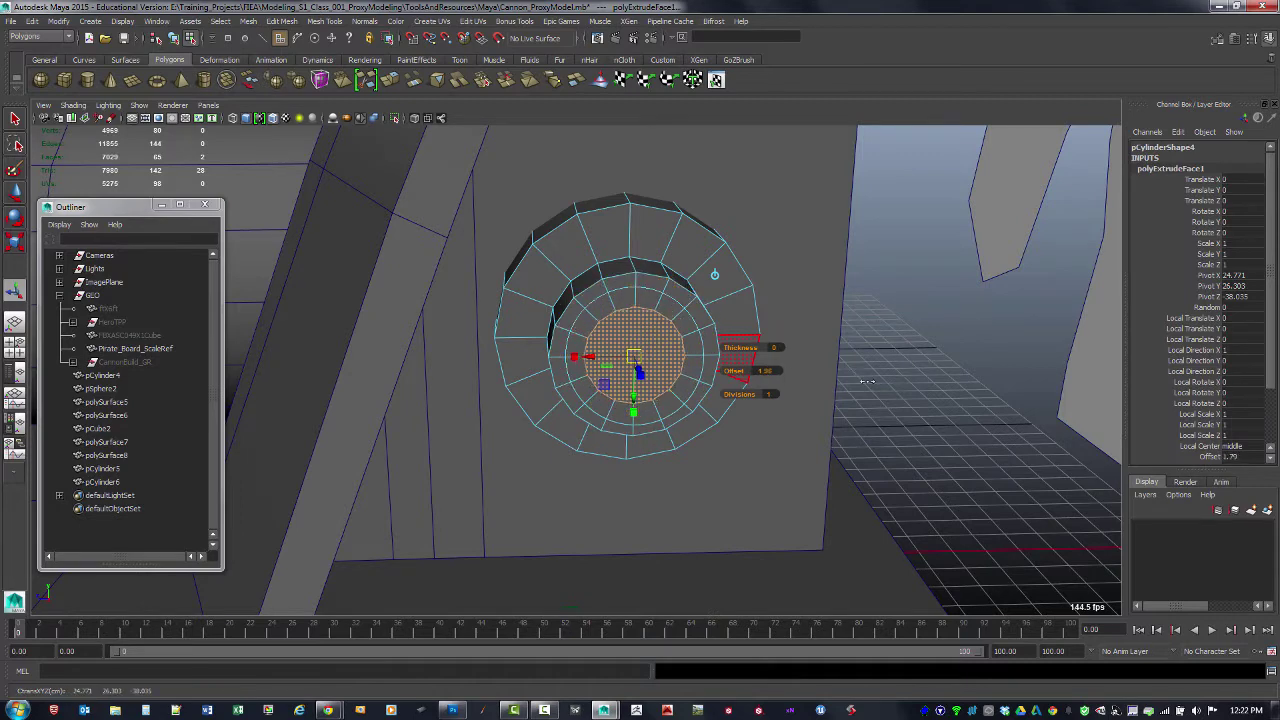
pyautogui.keyDown('alt'); pyautogui.moveTo(668, 428); pyautogui.dragTo(722, 416); pyautogui.keyUp('alt')
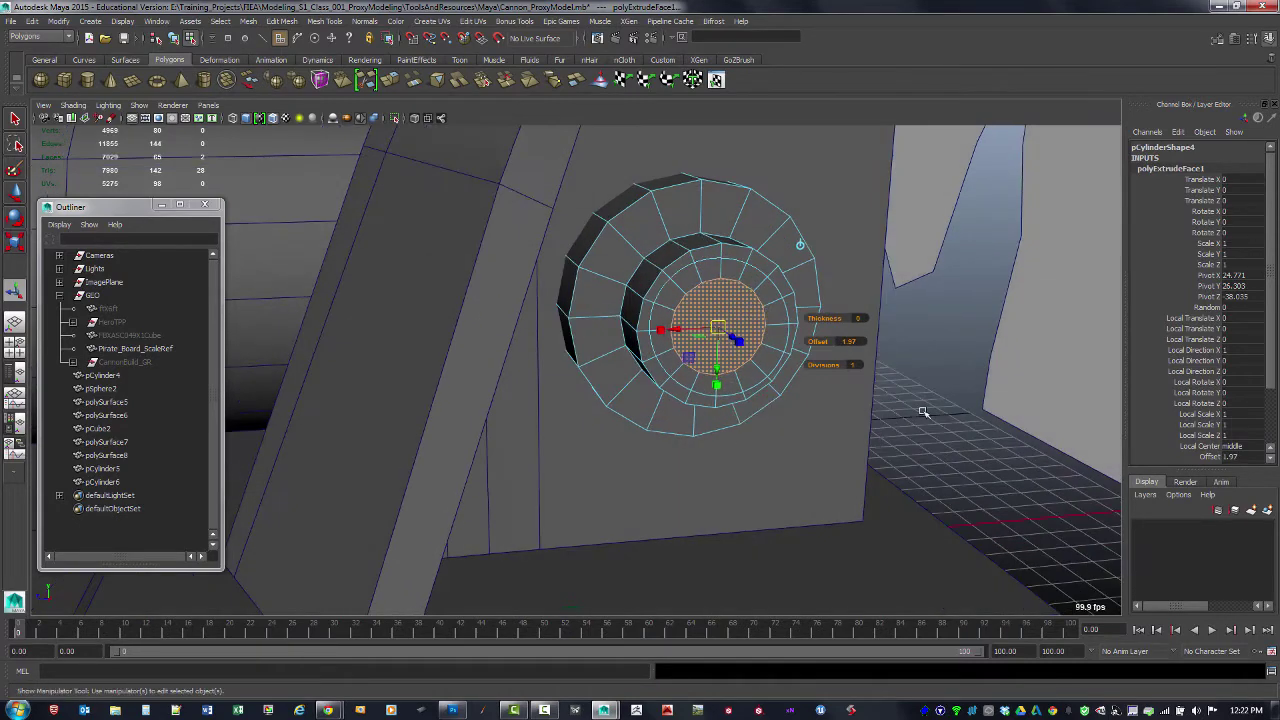
pyautogui.click(950, 445)
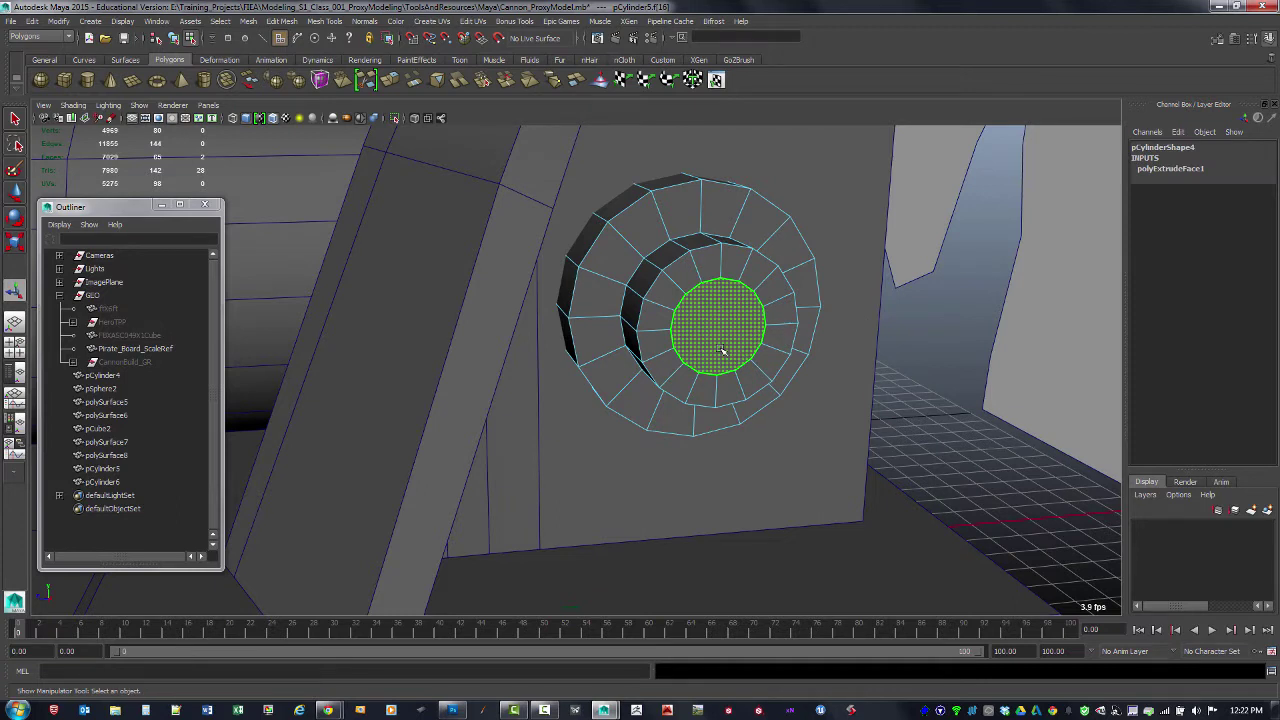
# Step: Convert the inset face selection to its vertices and merge them to the center of the cap
pyautogui.hotkey('ctrl', 'F9')
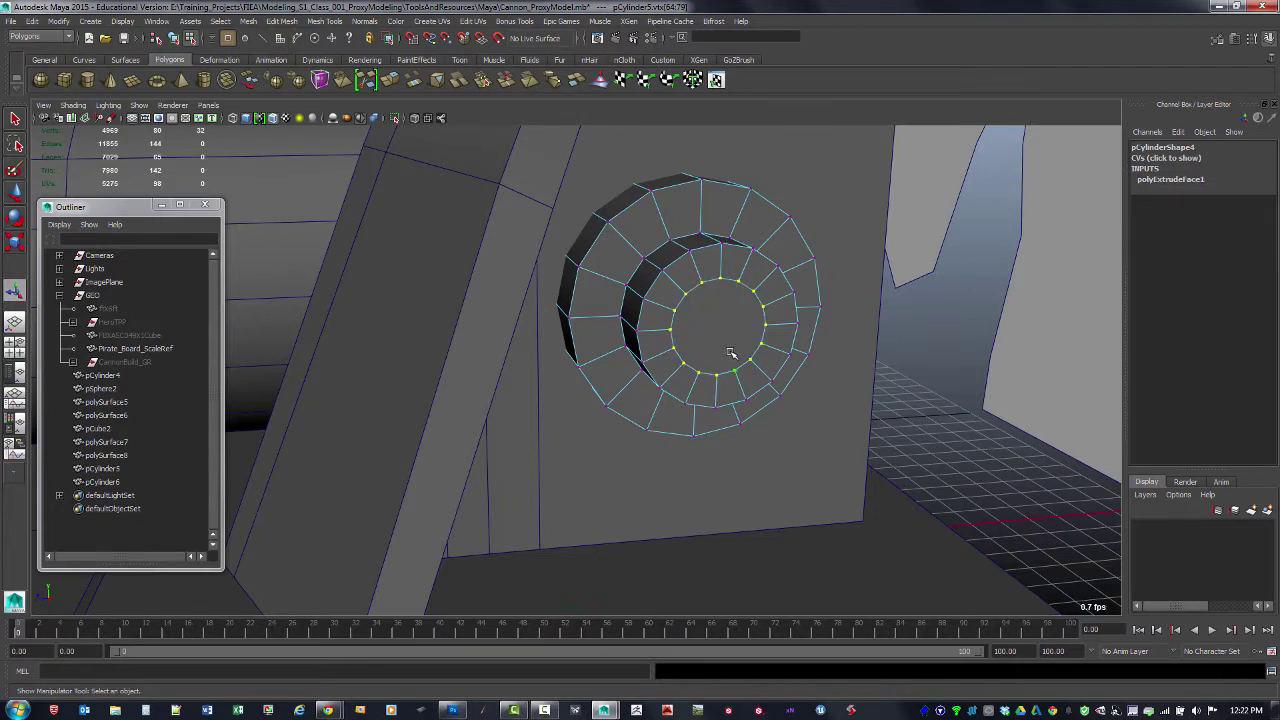
pyautogui.keyDown('shift'); pyautogui.moveTo(731, 352); pyautogui.dragTo(731, 290, button='right'); pyautogui.keyUp('shift')
pyautogui.keyDown('alt'); pyautogui.moveTo(778, 334); pyautogui.dragTo(868, 381); pyautogui.keyUp('alt')
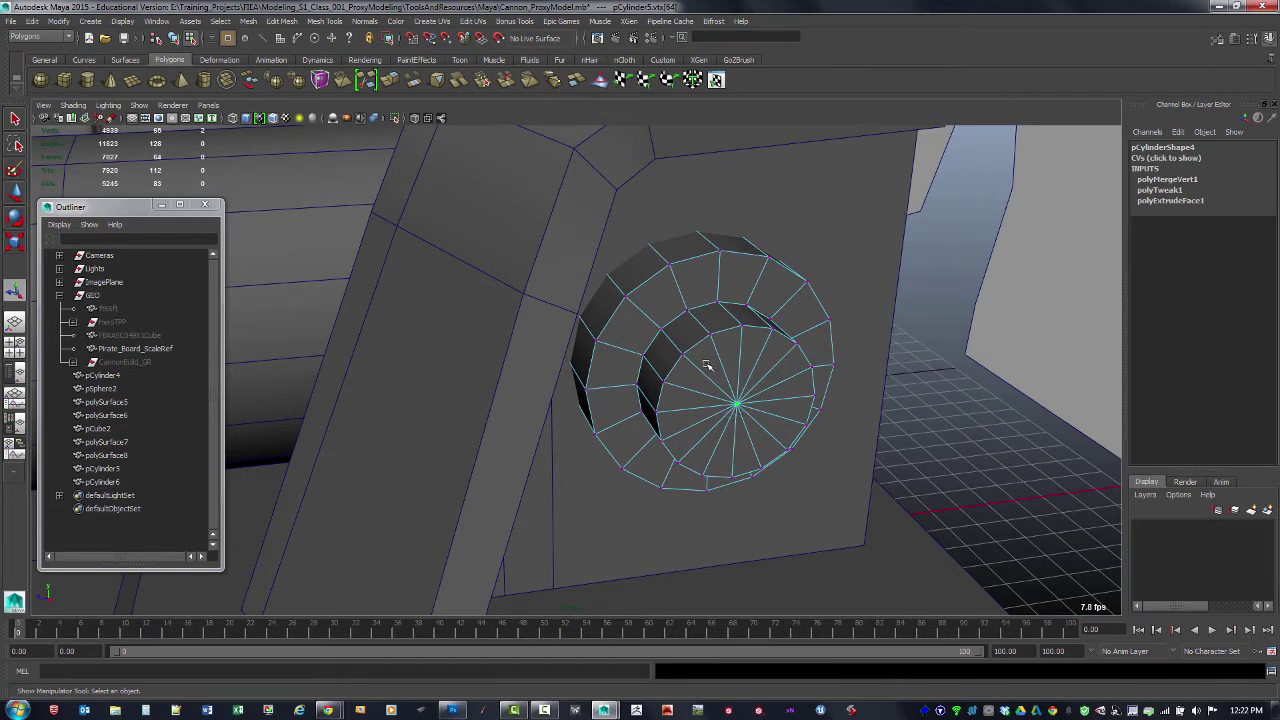
pyautogui.click(249, 22)
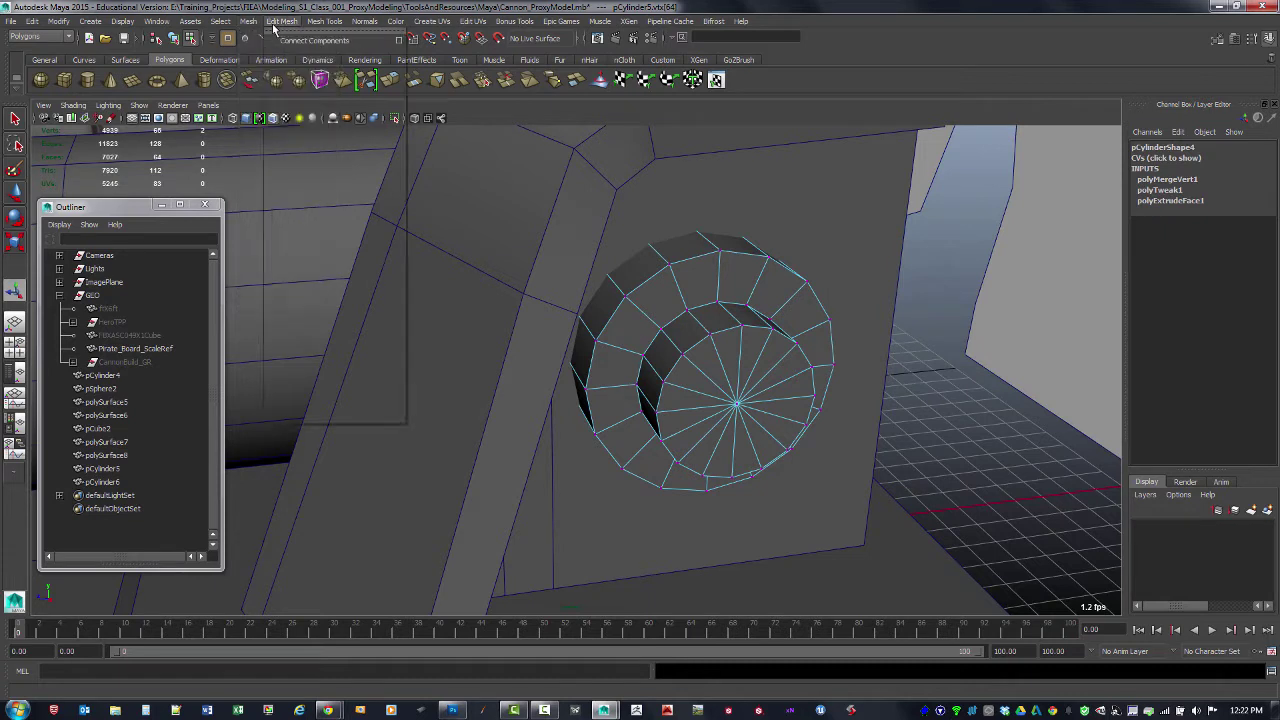
pyautogui.moveTo(325, 24)
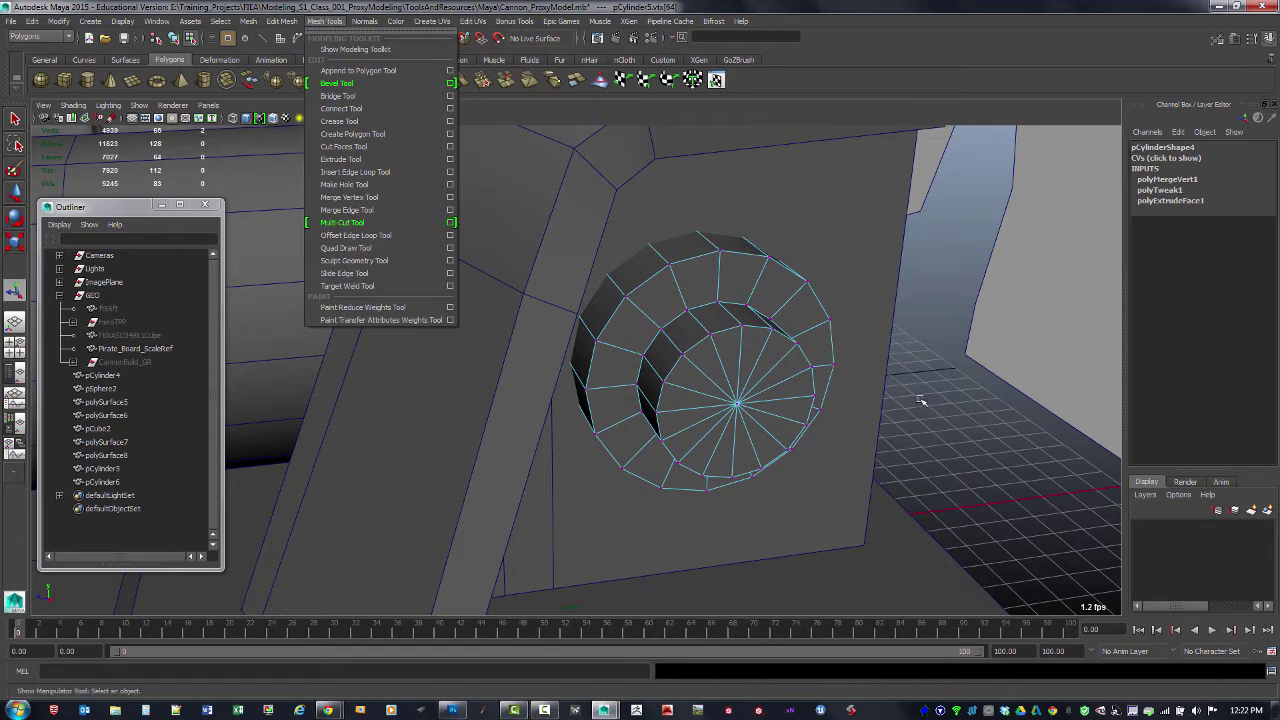
pyautogui.click(957, 425)
pyautogui.keyDown('alt'); pyautogui.moveTo(763, 378); pyautogui.dragTo(760, 417); pyautogui.keyUp('alt')
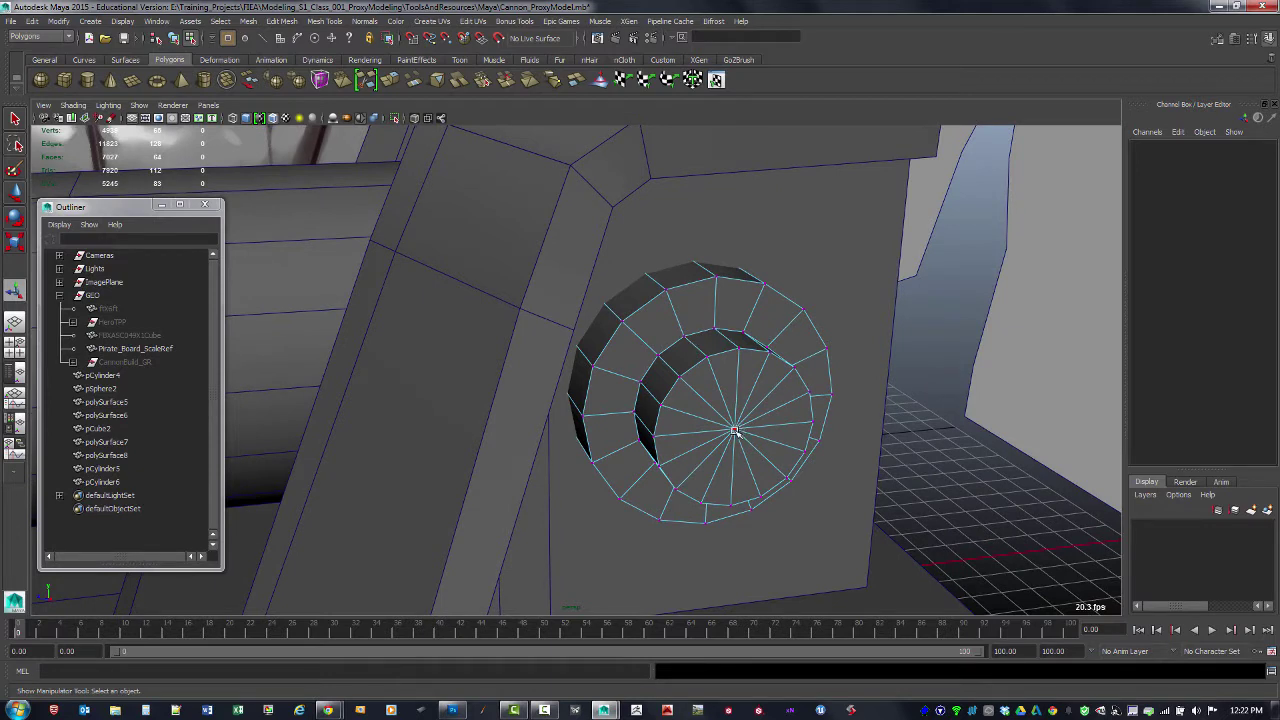
pyautogui.keyDown('shift'); pyautogui.rightClick(734, 429); pyautogui.keyUp('shift')
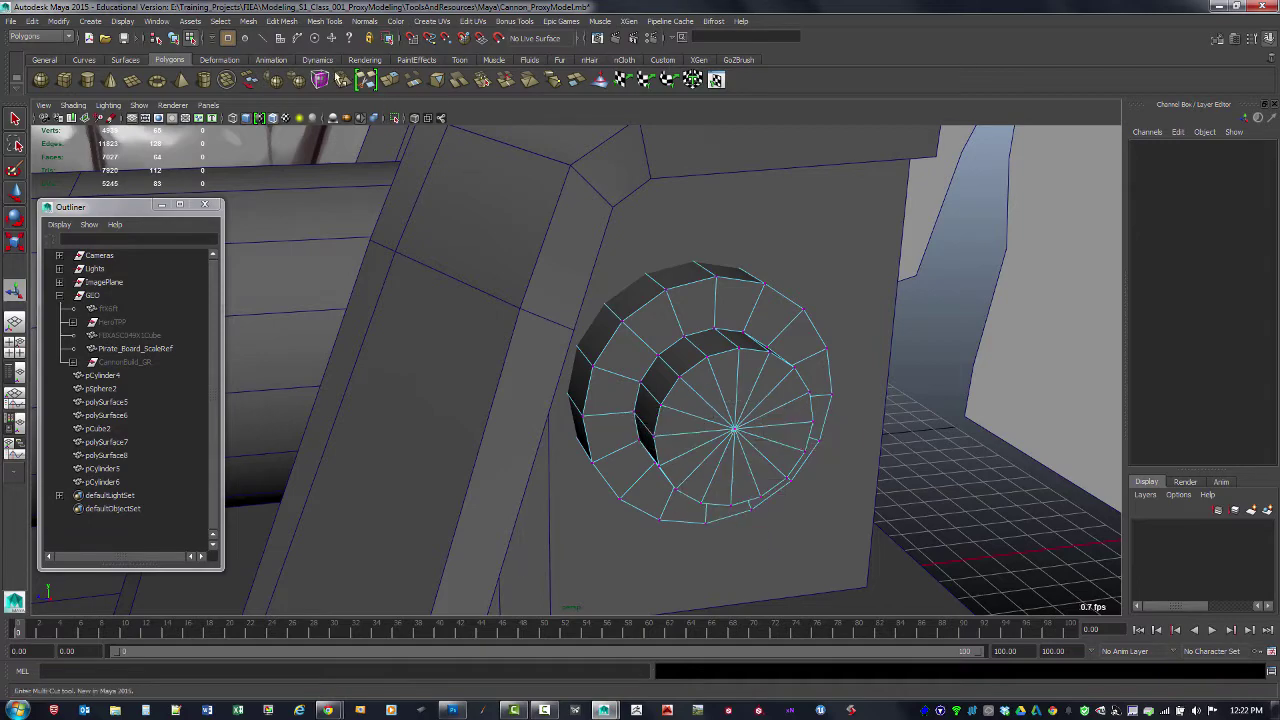
pyautogui.click(279, 22)
pyautogui.click(312, 9)
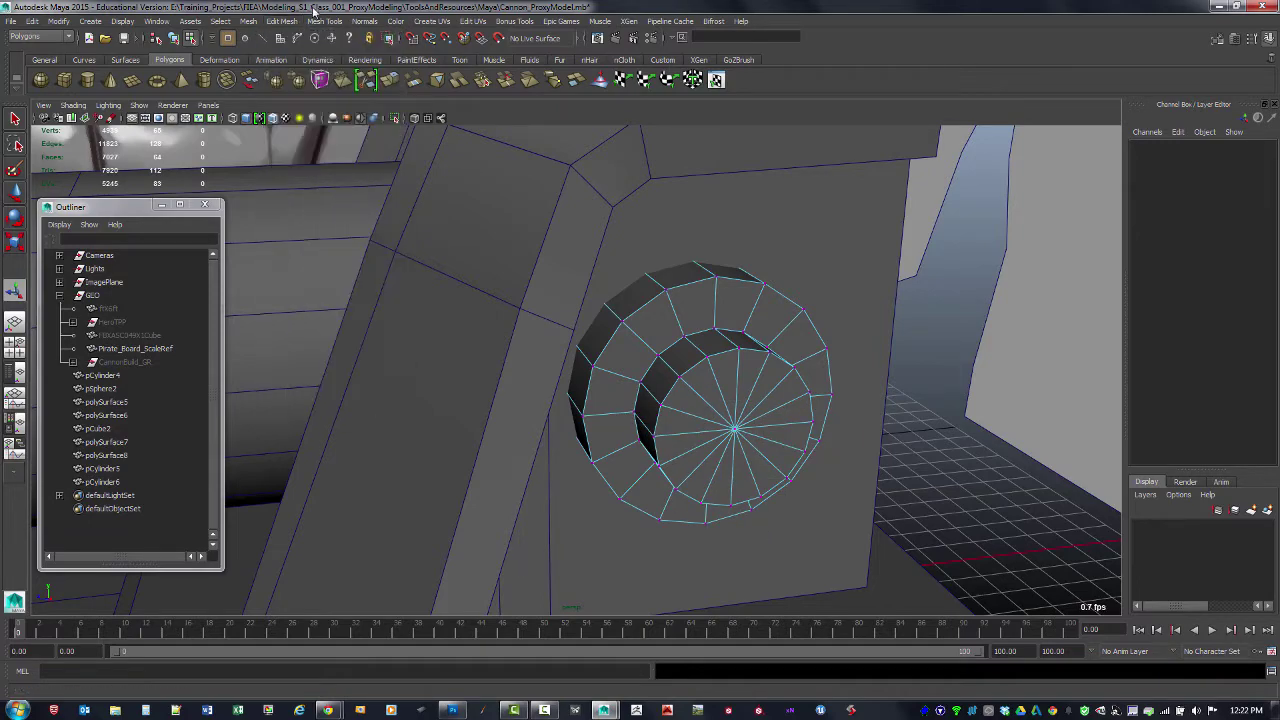
# Step: Return to object mode, deselect the pivot cylinder and save the scene
pyautogui.keyDown('alt'); pyautogui.moveTo(948, 403); pyautogui.dragTo(796, 370, button='right'); pyautogui.keyUp('alt')
pyautogui.keyDown('alt'); pyautogui.moveTo(796, 370); pyautogui.dragTo(777, 408); pyautogui.keyUp('alt')
pyautogui.press('F8')
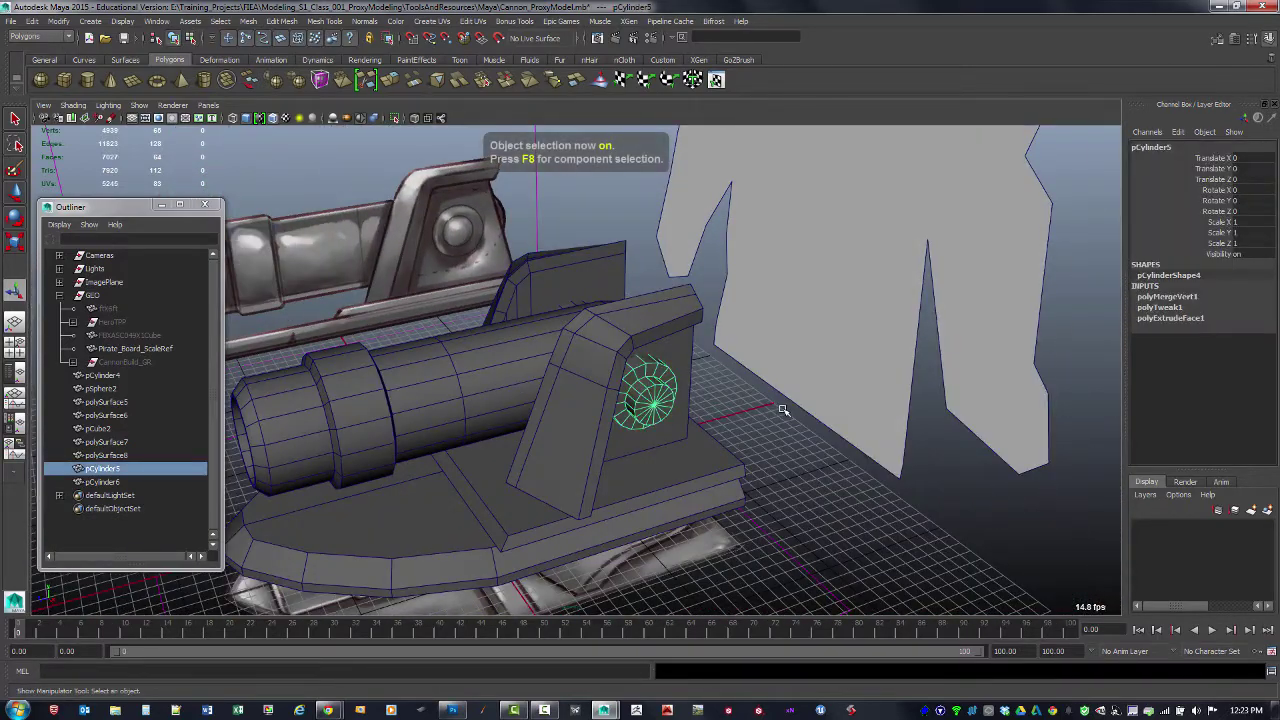
pyautogui.click(783, 410)
pyautogui.keyDown('alt'); pyautogui.moveTo(783, 410); pyautogui.dragTo(843, 413); pyautogui.keyUp('alt')
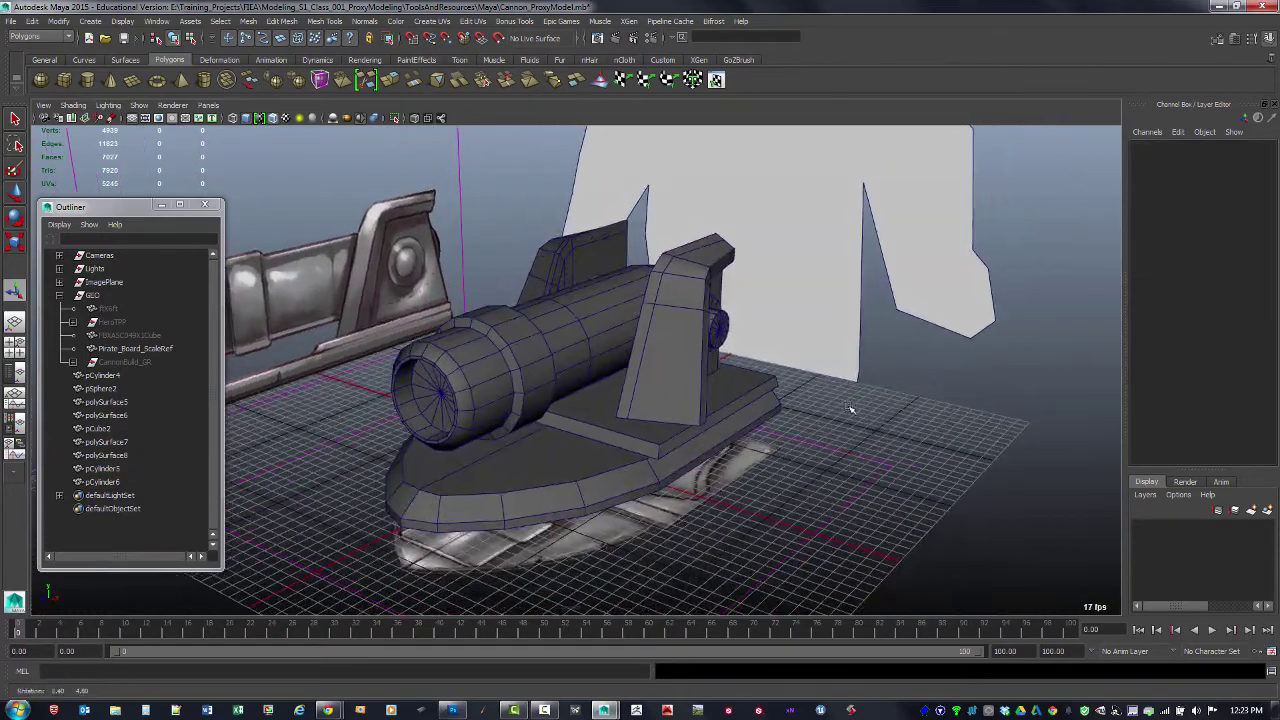
pyautogui.hotkey('ctrl', 's')
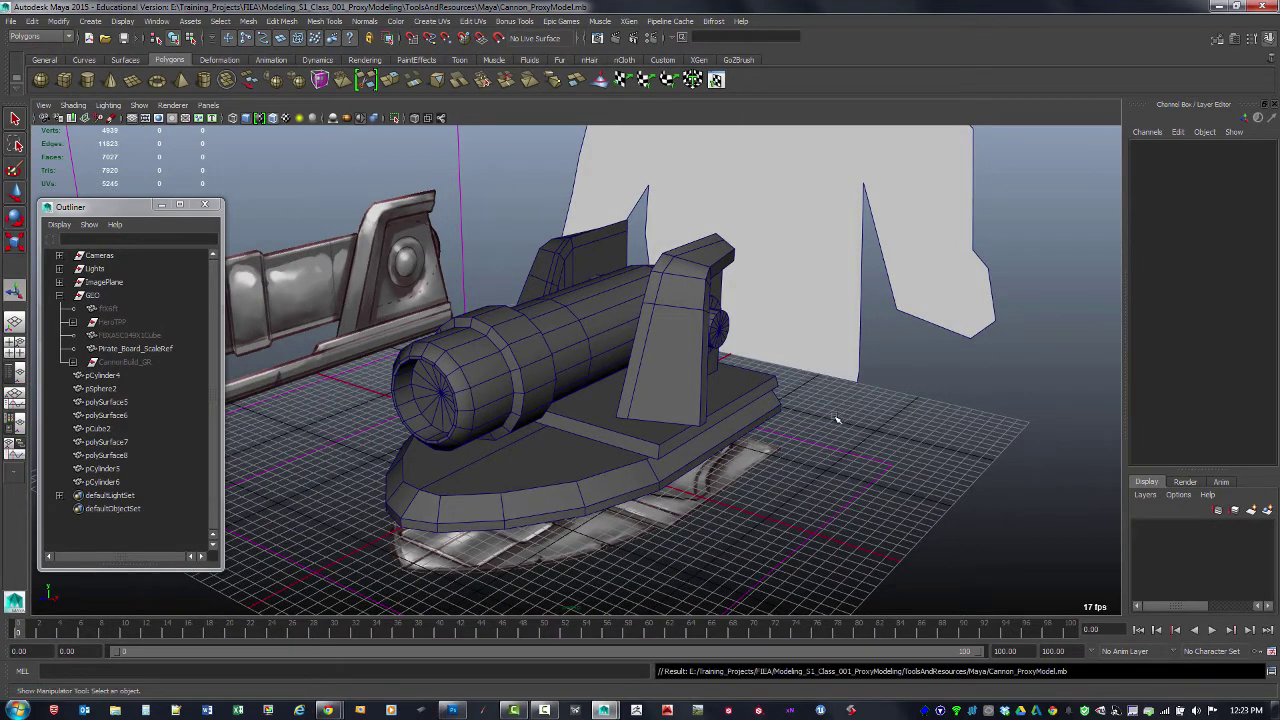
# Step: Group all the loose cannon pieces, from pCylinder4 through pCylinder6
pyautogui.moveTo(820, 416)
pyautogui.keyDown('alt'); pyautogui.mouseDown()
pyautogui.moveTo(771, 423)
pyautogui.moveTo(772, 444)
pyautogui.moveTo(808, 429)
pyautogui.mouseUp(); pyautogui.keyUp('alt')
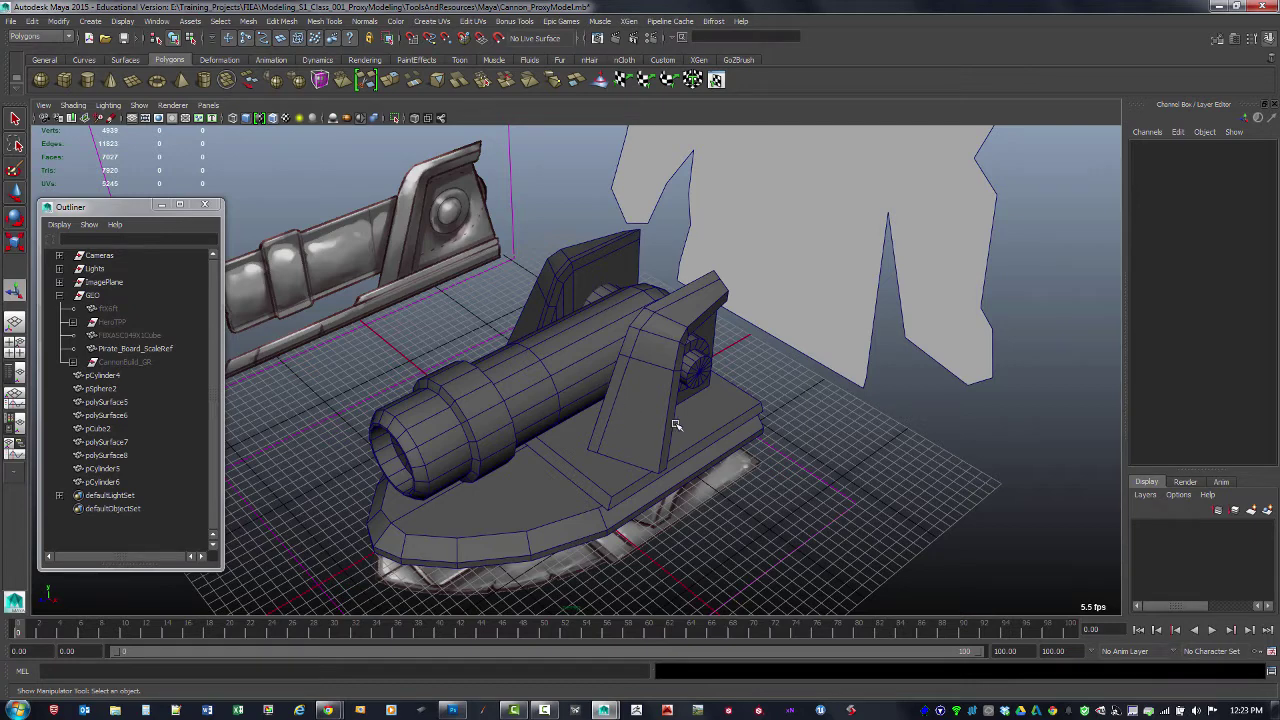
pyautogui.keyDown('alt'); pyautogui.moveTo(716, 444); pyautogui.dragTo(782, 461); pyautogui.keyUp('alt')
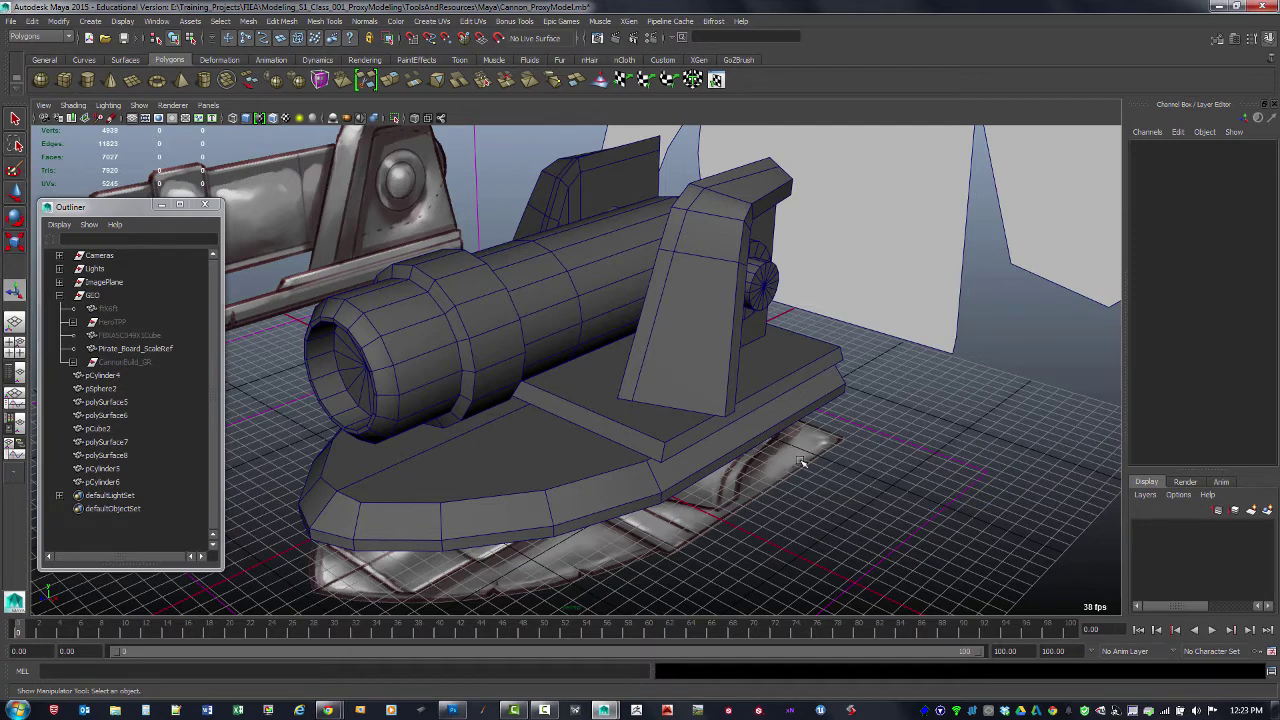
pyautogui.keyDown('alt'); pyautogui.moveTo(887, 439); pyautogui.dragTo(789, 429); pyautogui.keyUp('alt')
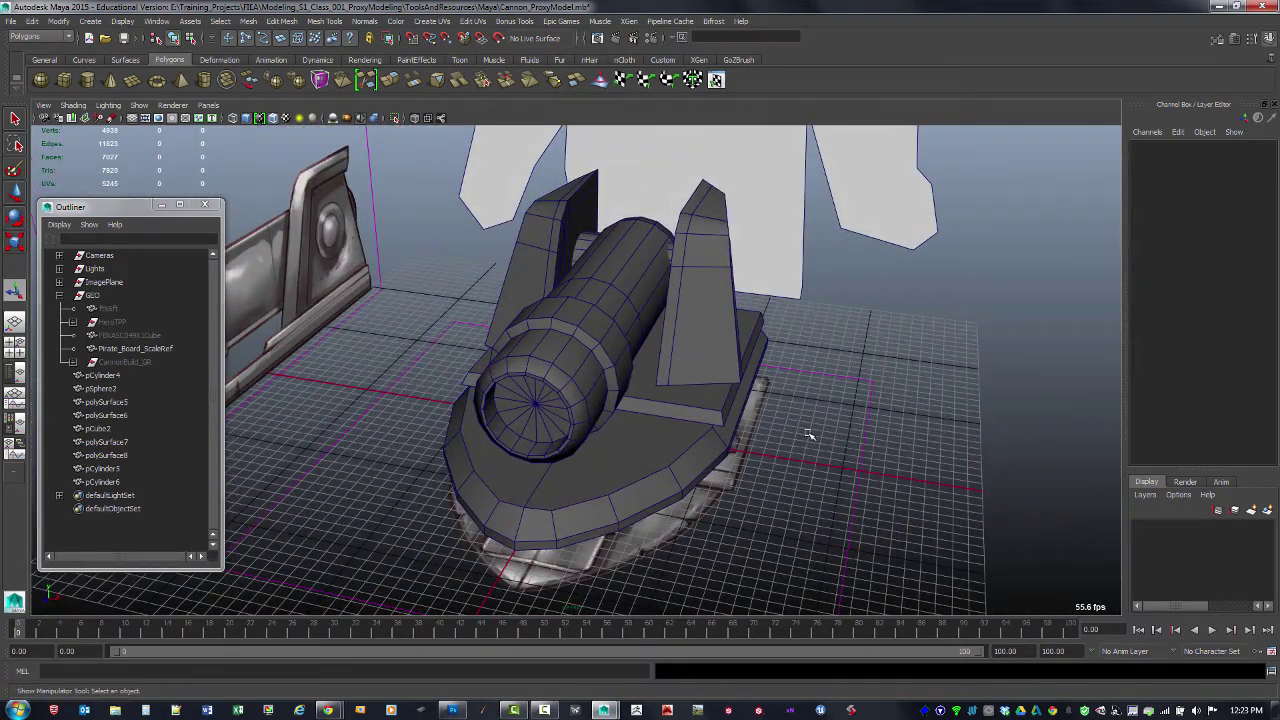
pyautogui.click(674, 468)
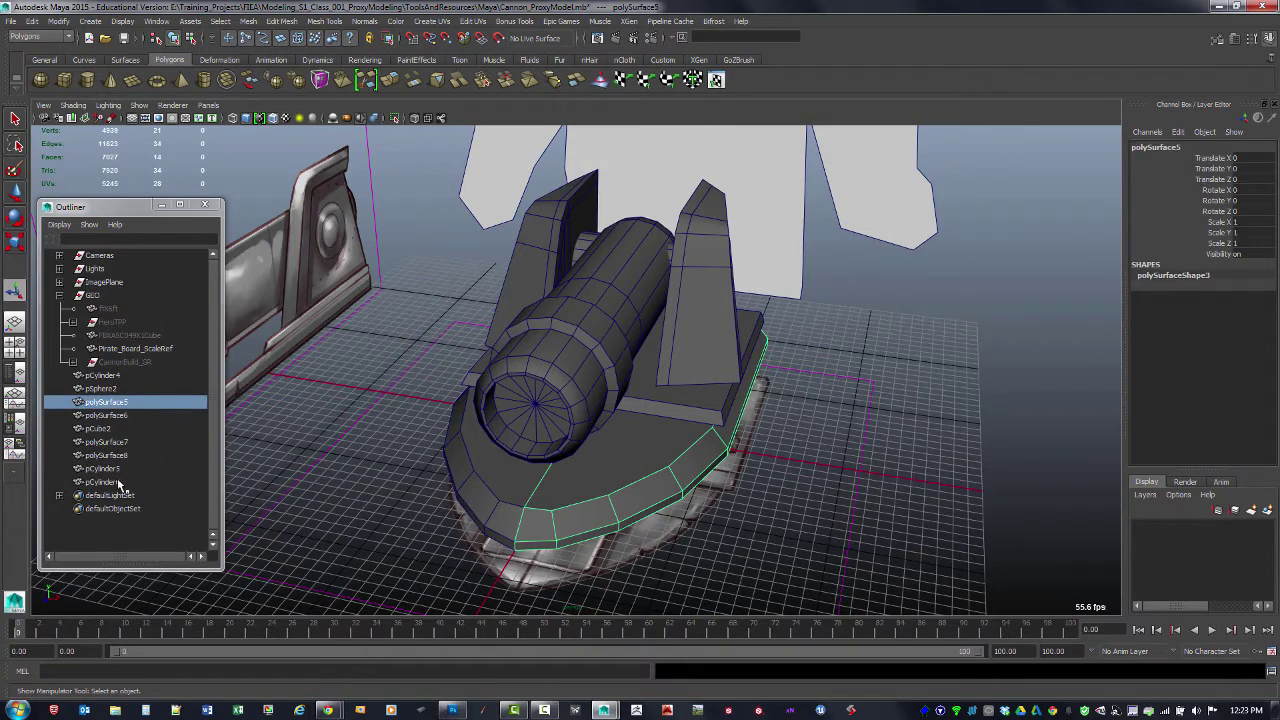
pyautogui.click(572, 405)
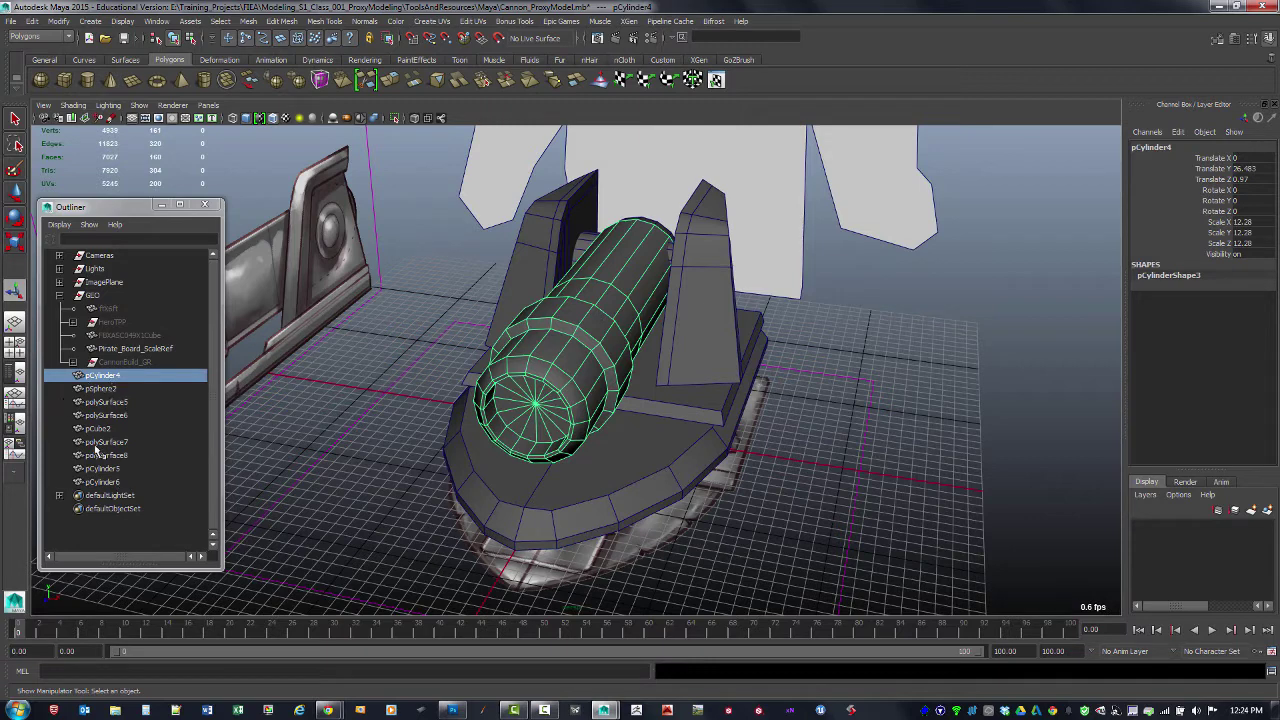
pyautogui.keyDown('shift'); pyautogui.click(108, 482); pyautogui.keyUp('shift')
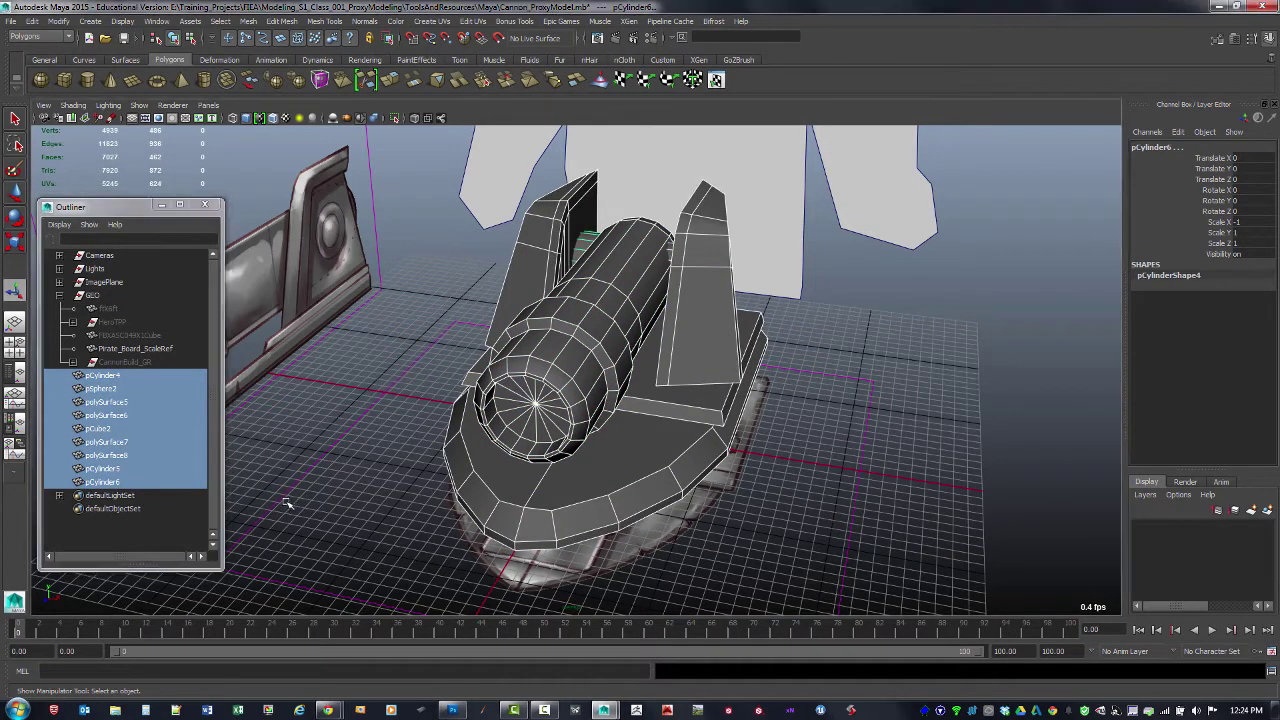
pyautogui.hotkey('ctrl', 'g')
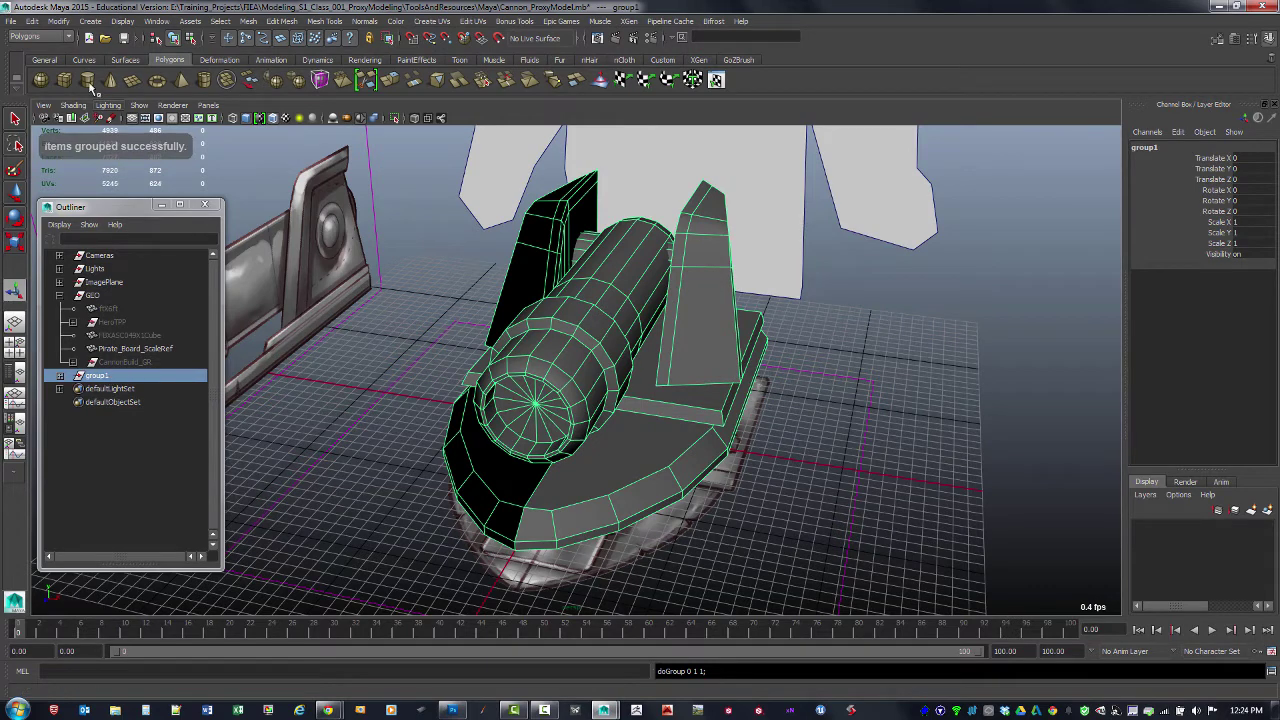
pyautogui.click(60, 21)
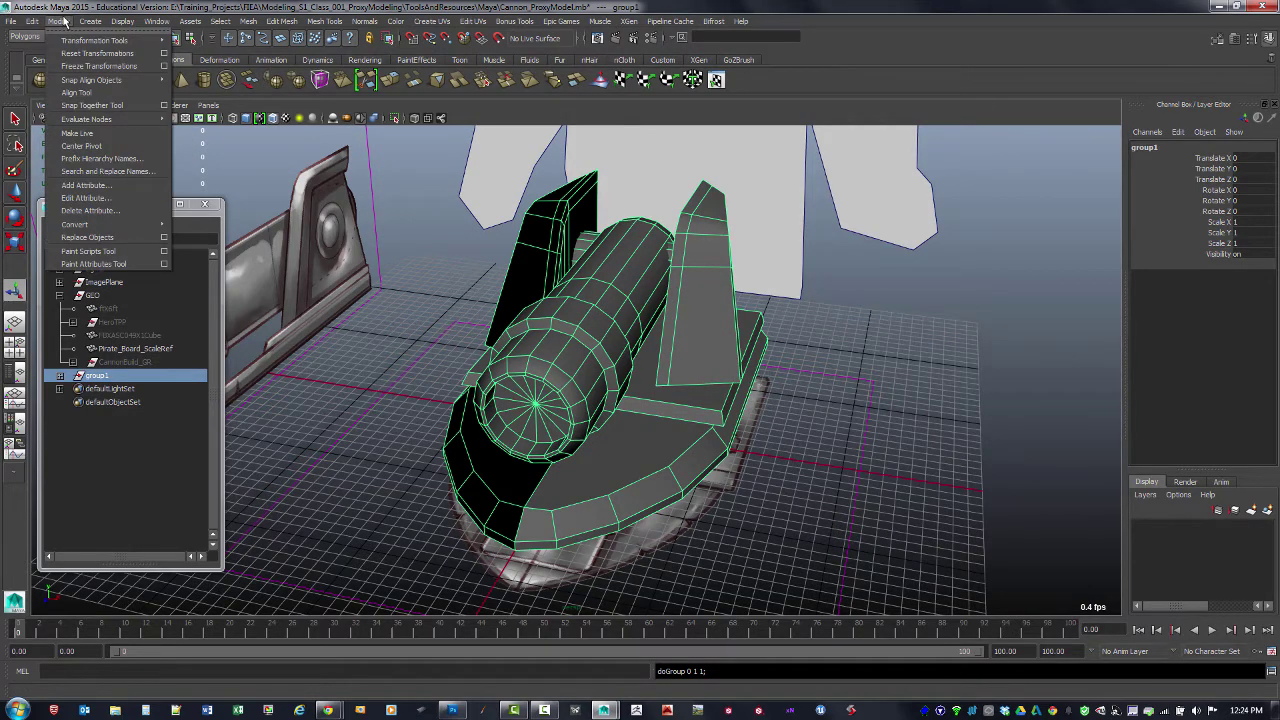
pyautogui.moveTo(40, 25)
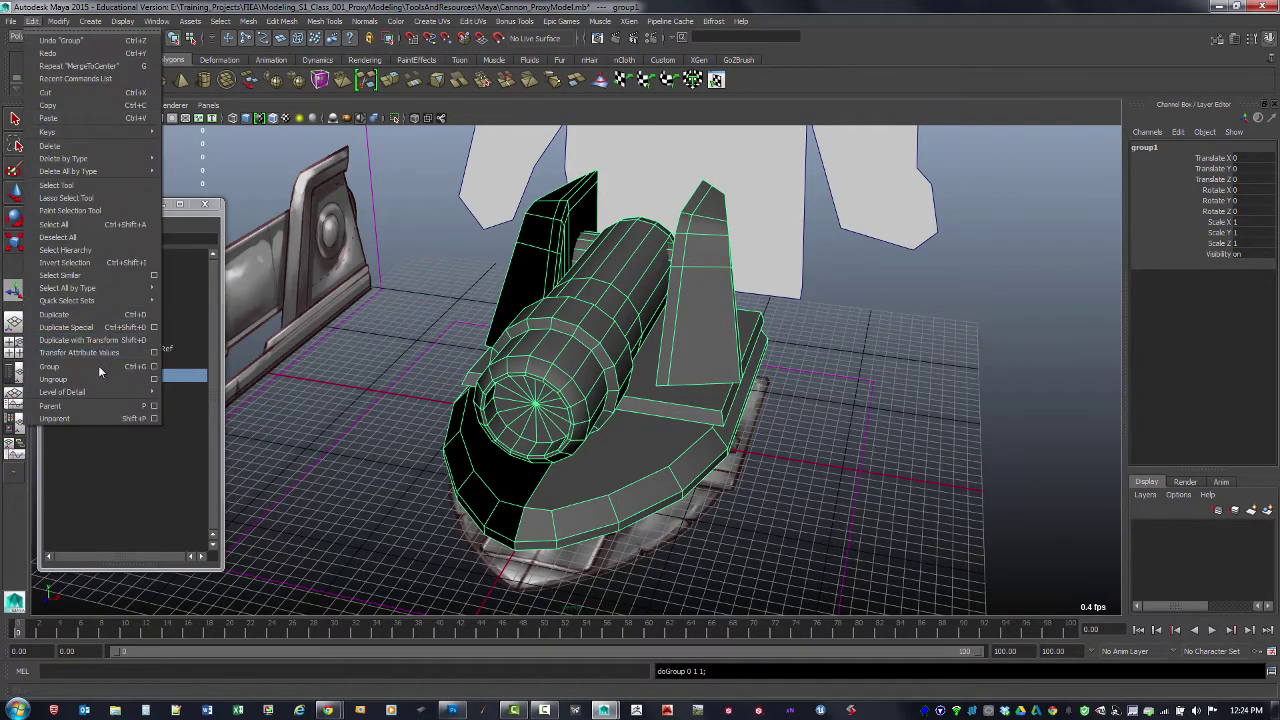
pyautogui.click(181, 459)
# Step: Rename the new cannon group Cannon2_GR and clear the selection
pyautogui.doubleClick(100, 375)
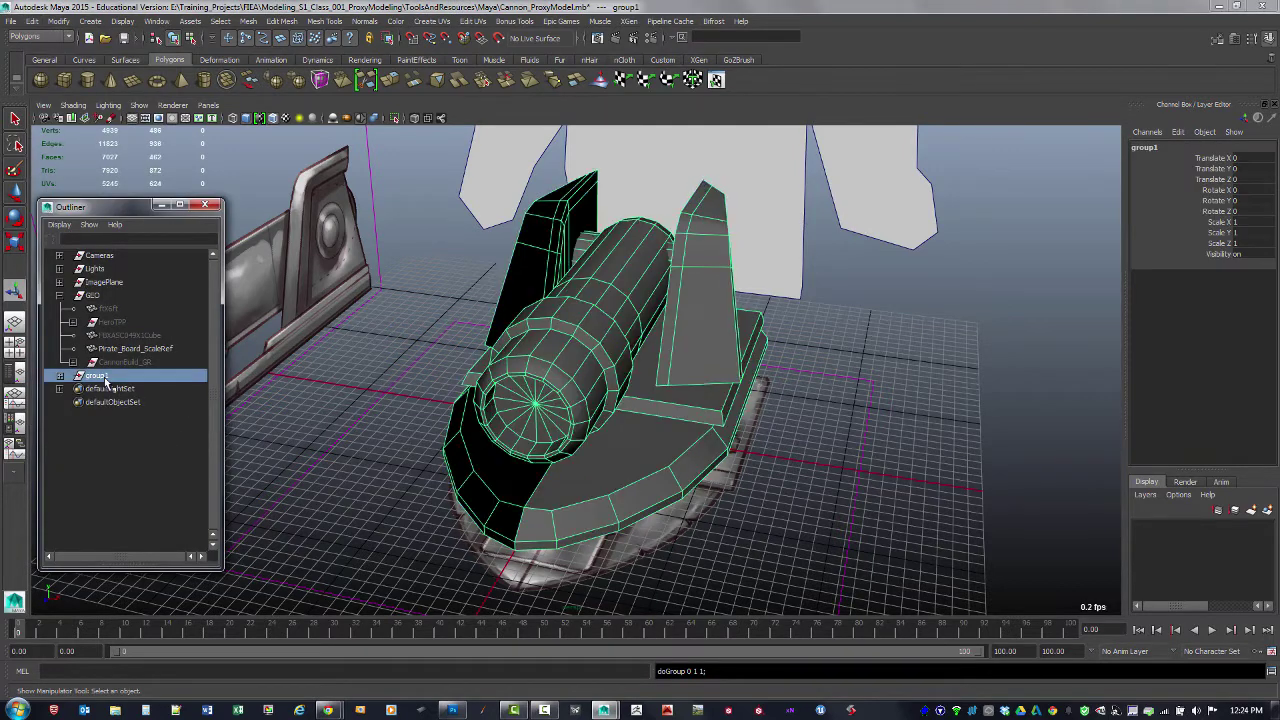
pyautogui.write('Cannon2')
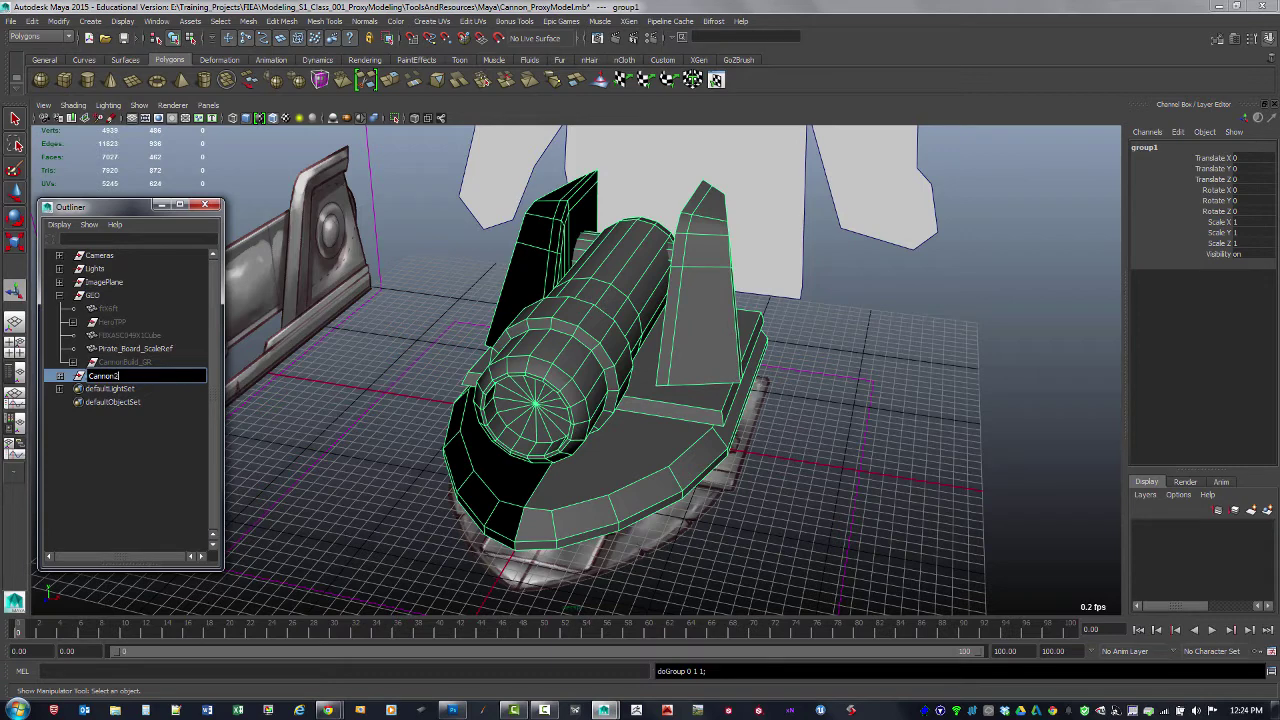
pyautogui.write('_')
pyautogui.hotkey('ctrl', 'a')
pyautogui.write('GR')
pyautogui.press('Return')
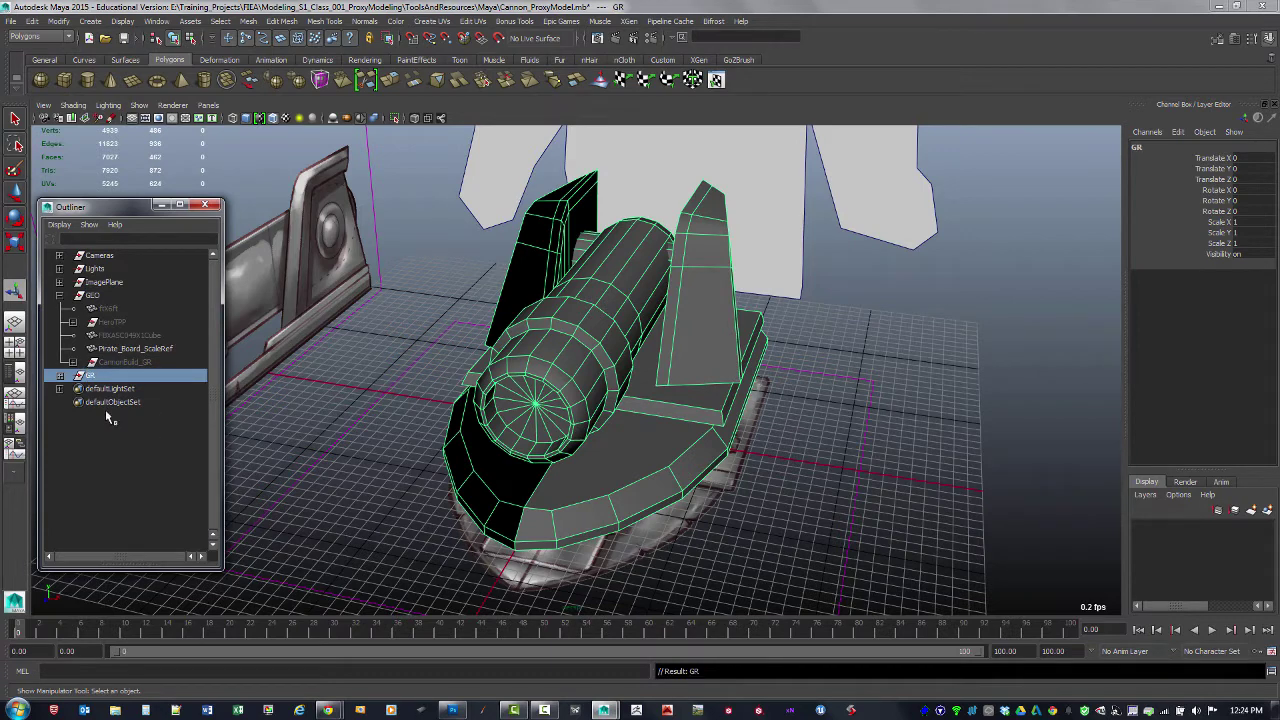
pyautogui.doubleClick(95, 376)
pyautogui.click(95, 377)
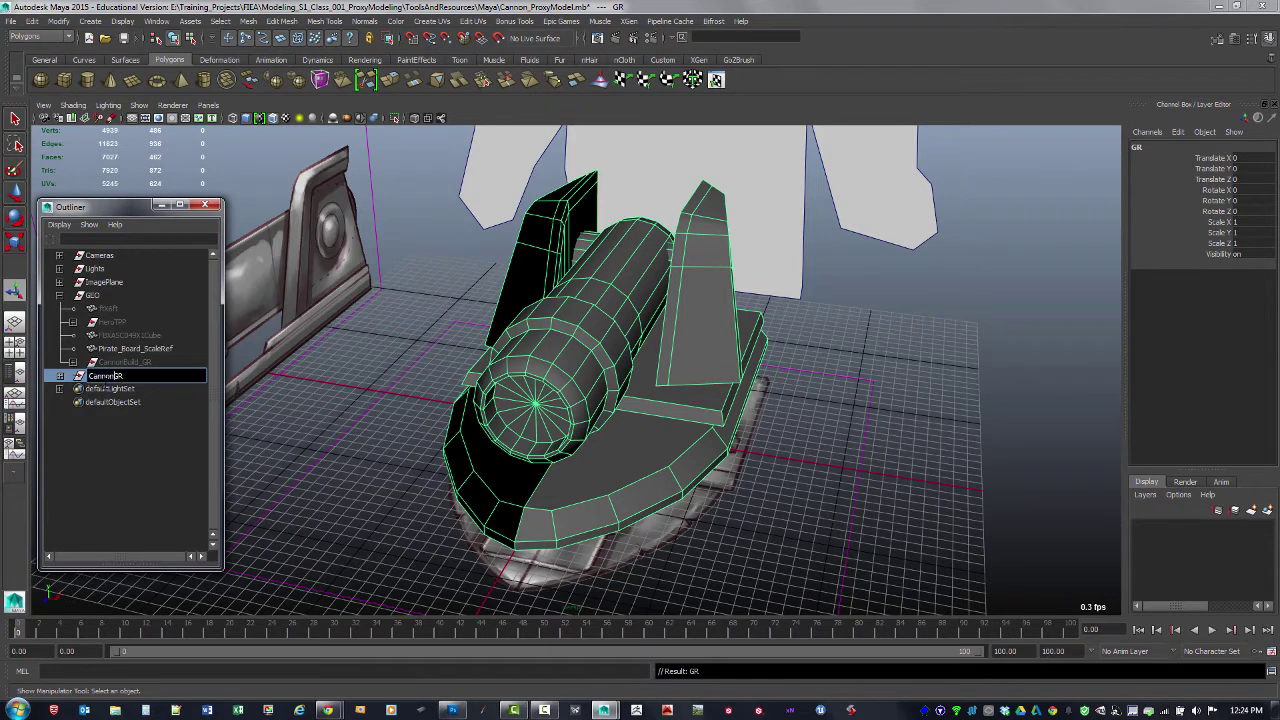
pyautogui.write('Cannon2_')
pyautogui.press('Return')
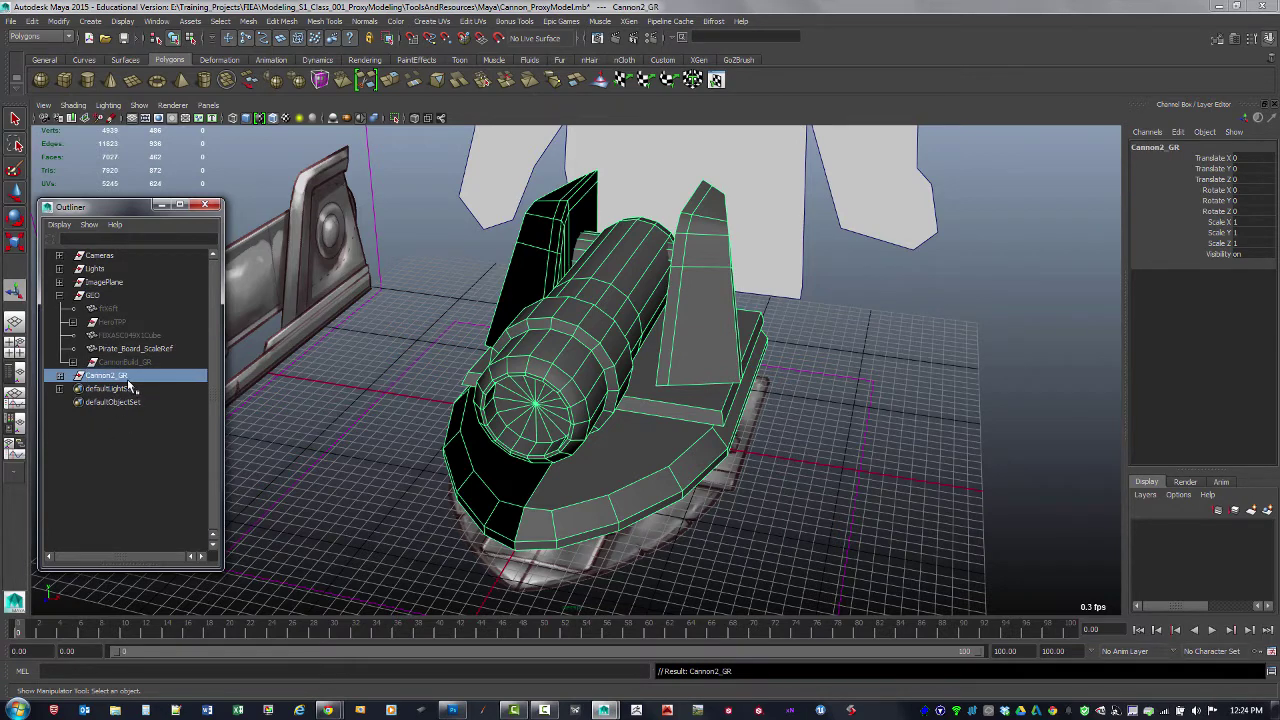
pyautogui.click(815, 500)
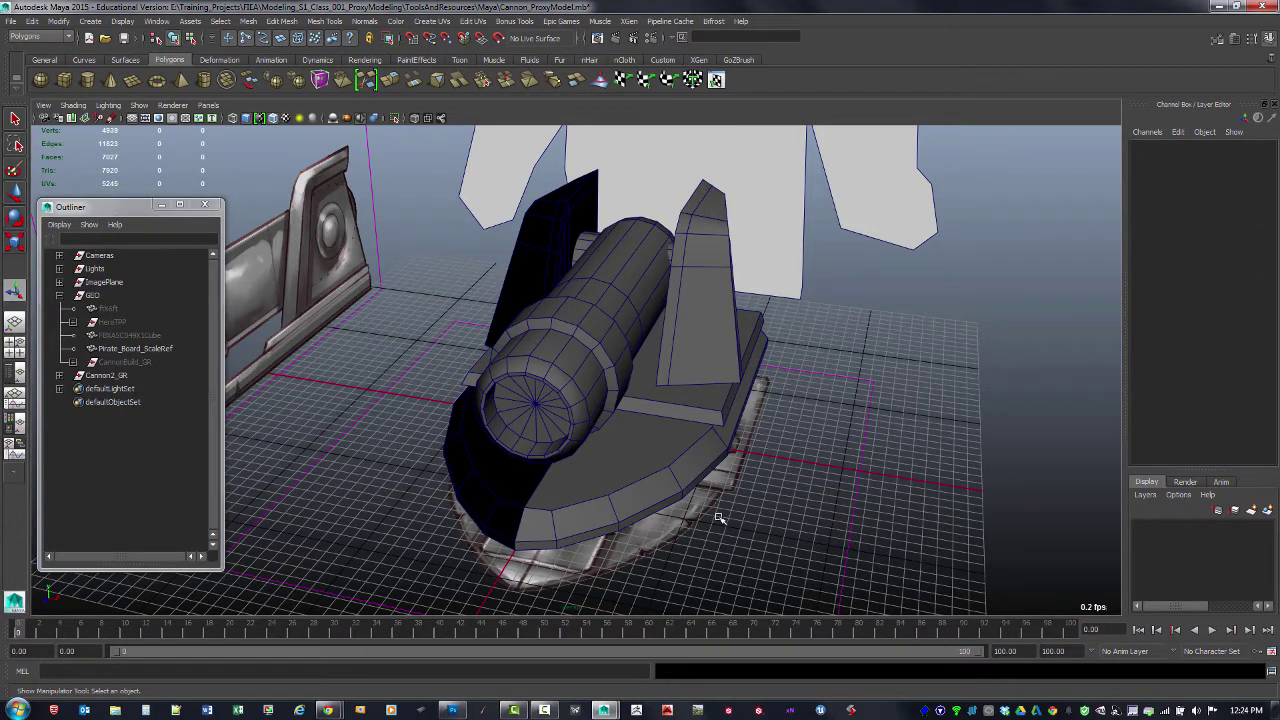
# Step: Select the black mirrored half of the base and turn Two Sided Lighting off and back on
pyautogui.keyDown('alt'); pyautogui.moveTo(754, 549); pyautogui.dragTo(752, 509); pyautogui.keyUp('alt')
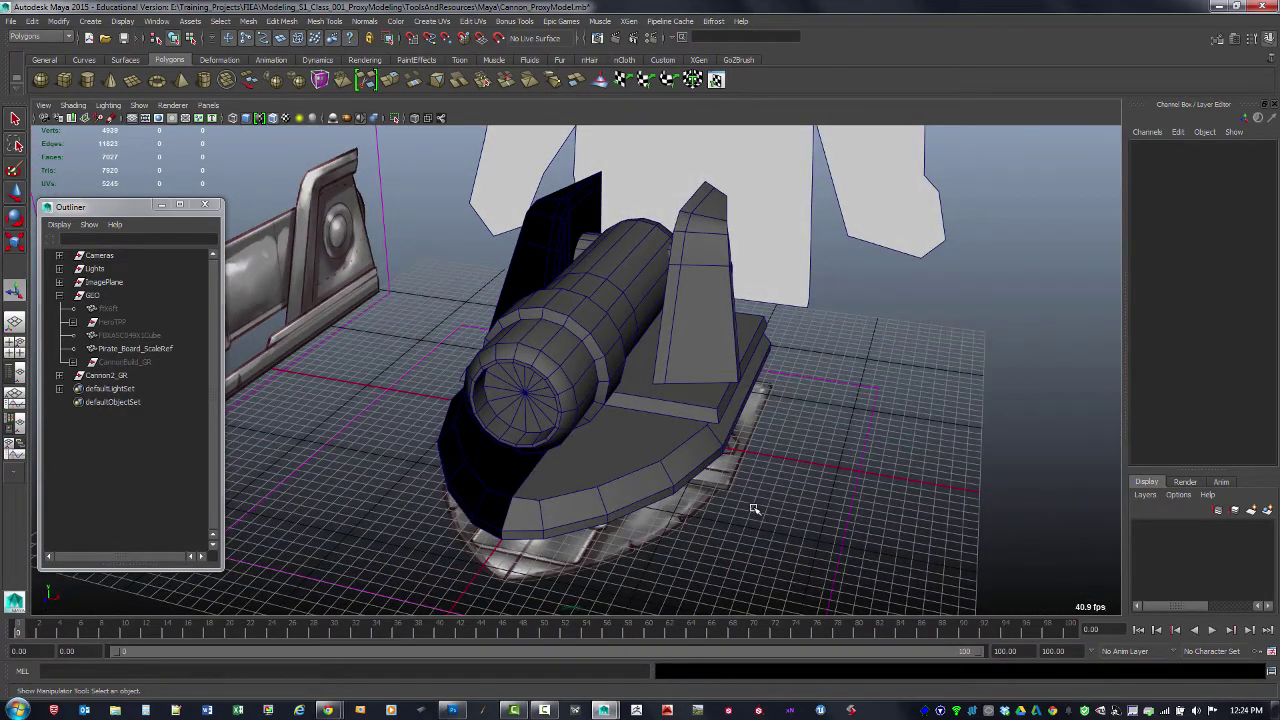
pyautogui.click(471, 456)
pyautogui.click(797, 519)
pyautogui.click(494, 441)
pyautogui.click(107, 106)
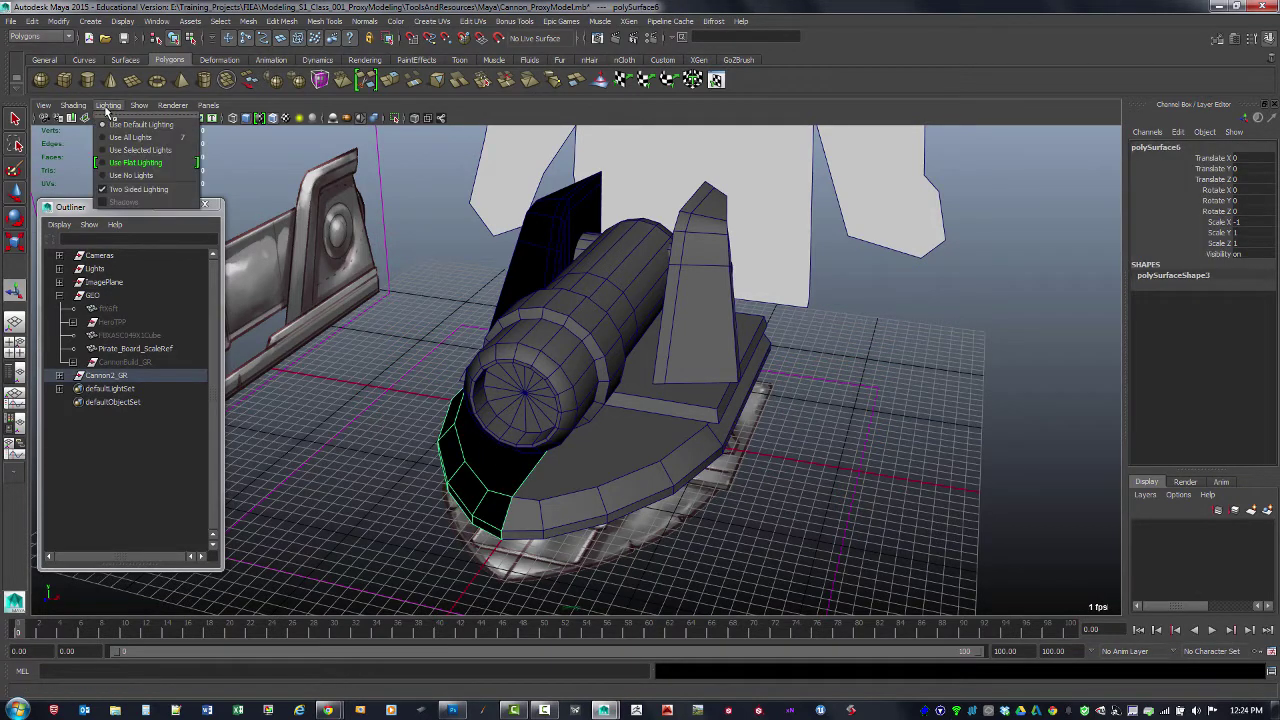
pyautogui.click(120, 189)
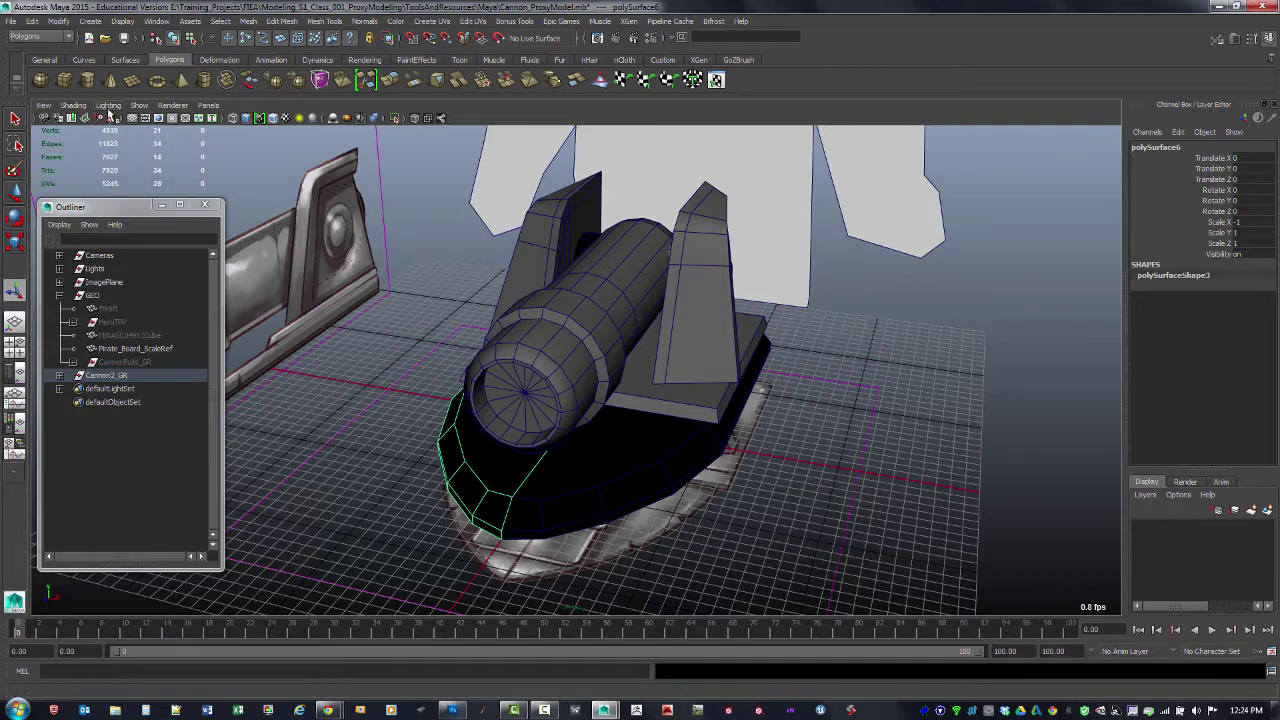
pyautogui.click(108, 106)
pyautogui.click(134, 189)
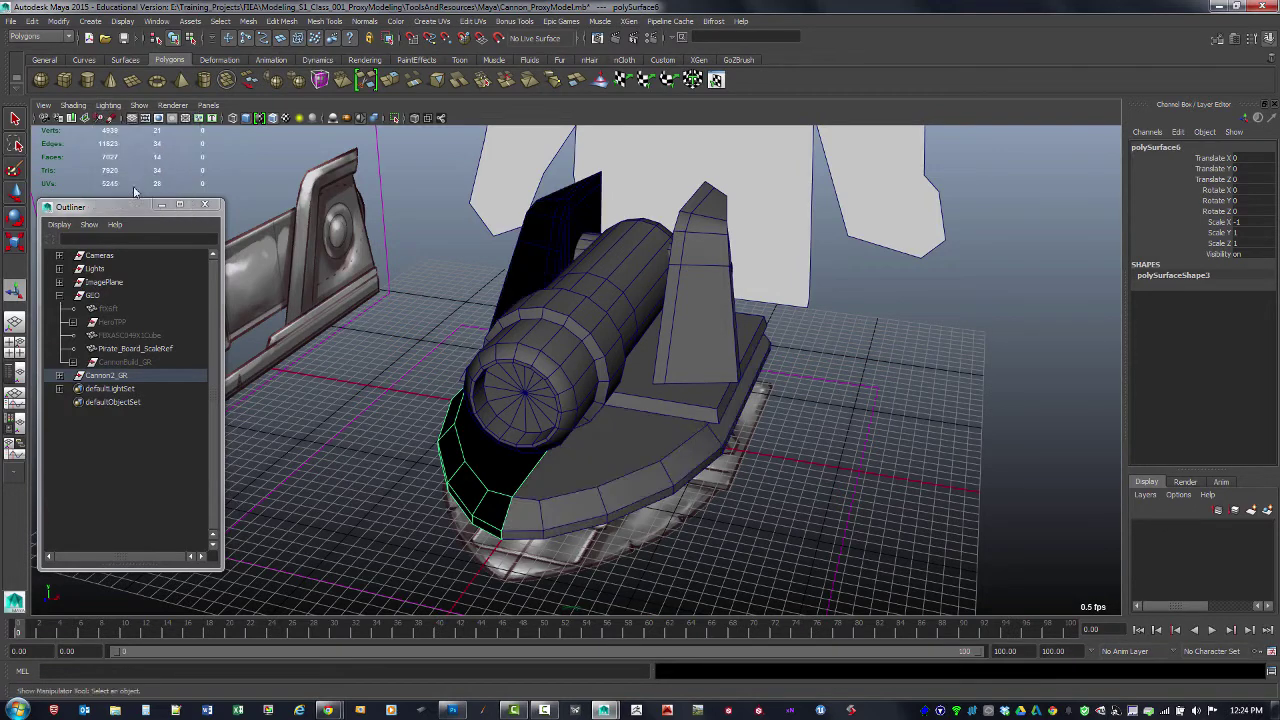
# Step: Select the black mirrored upright support and cycle the viewport through wireframe, shaded and textured display, ending on shaded
pyautogui.click(400, 382)
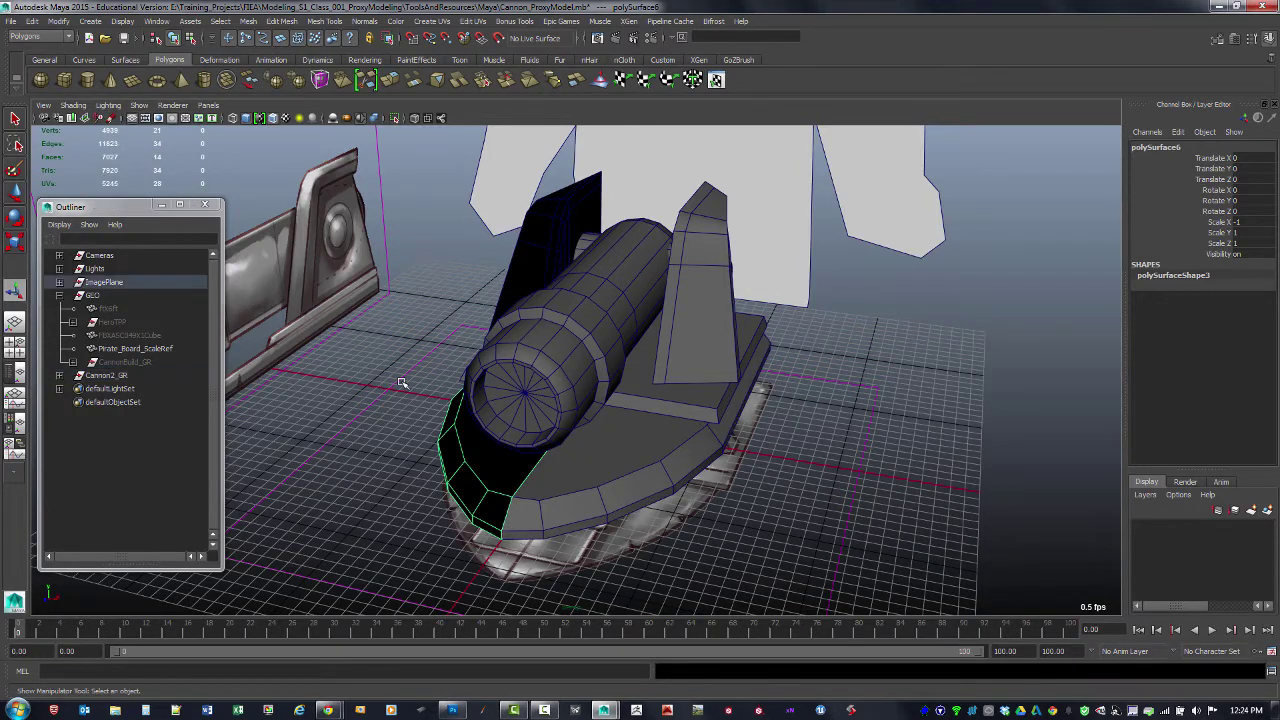
pyautogui.click(432, 304)
pyautogui.click(530, 287)
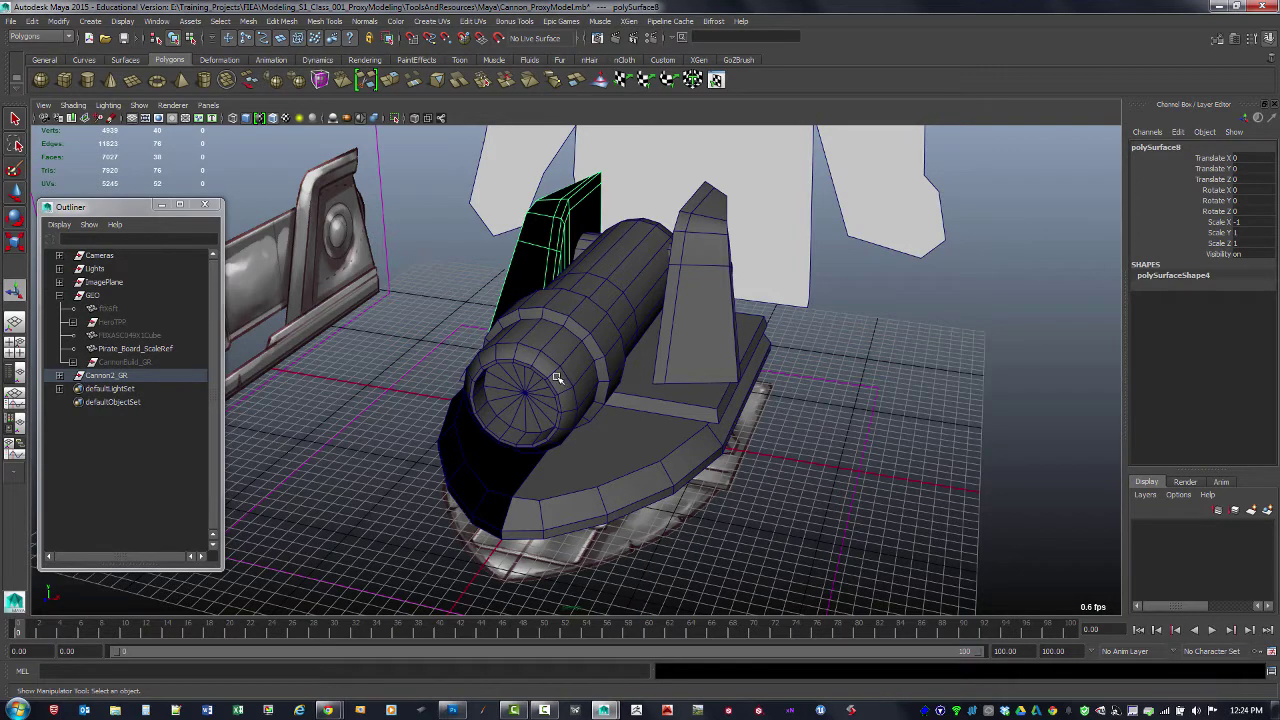
pyautogui.press('4')
pyautogui.press('5')
pyautogui.press('6')
pyautogui.press('5')
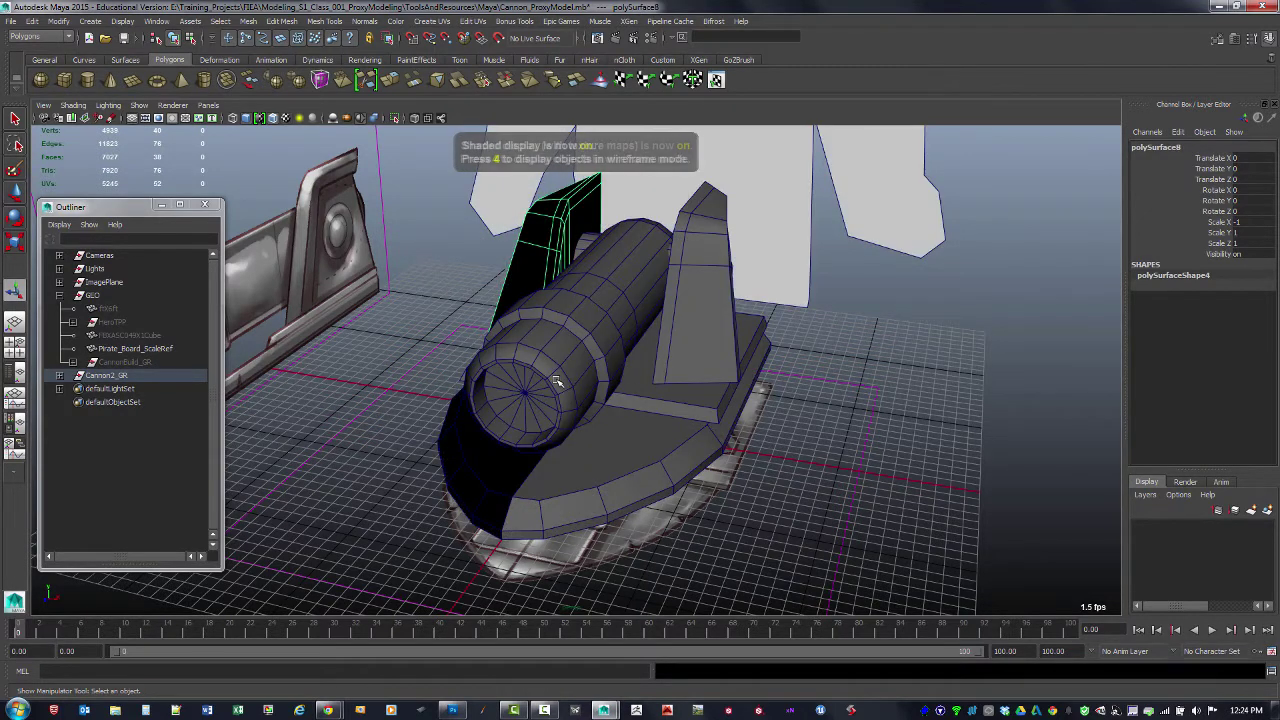
# Step: Expand the Cannon2_GR group, then hide and unhide the mirrored base half polySurface6 to refresh its shading
pyautogui.click(59, 375)
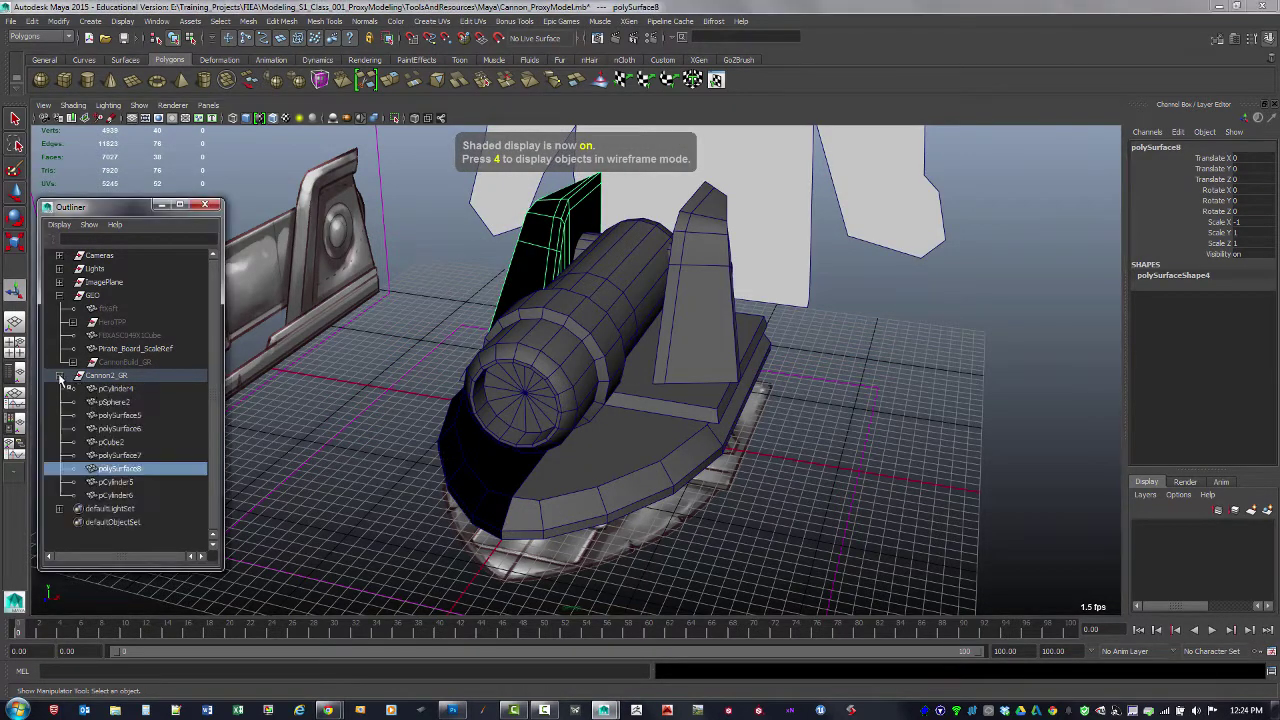
pyautogui.click(121, 456)
pyautogui.click(462, 468)
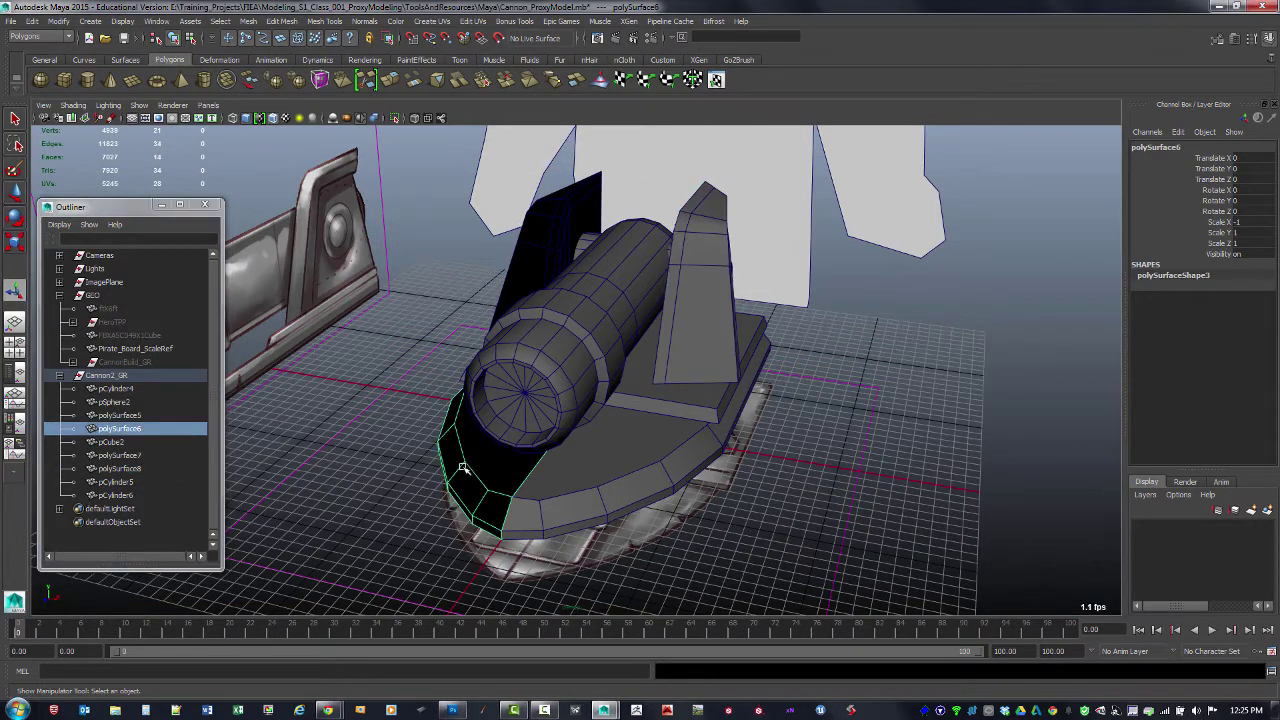
pyautogui.hotkey('ctrl', 'h')
pyautogui.click(140, 436)
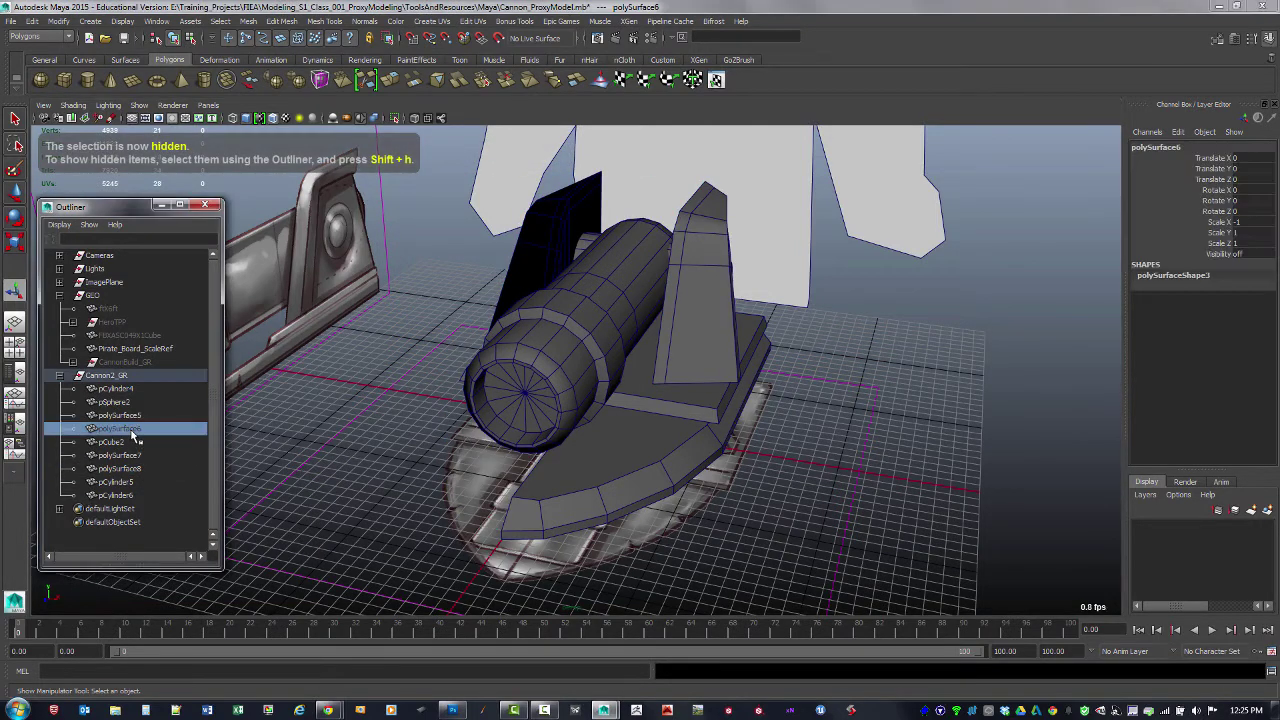
pyautogui.hotkey('shift', 'h')
# Step: Hide and unhide the mirrored upright support polySurface8 to refresh its shading, undoing the accidental grouping
pyautogui.click(514, 289)
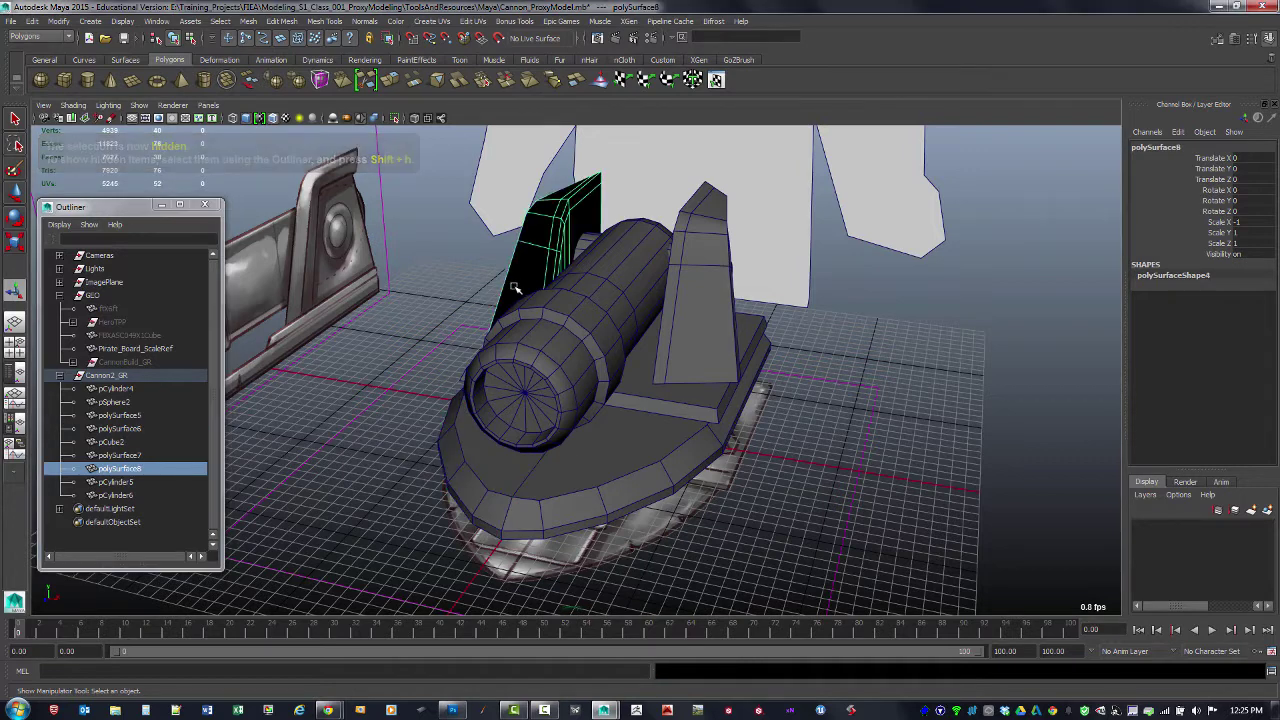
pyautogui.hotkey('ctrl', 'g')
pyautogui.hotkey('ctrl', 'z')
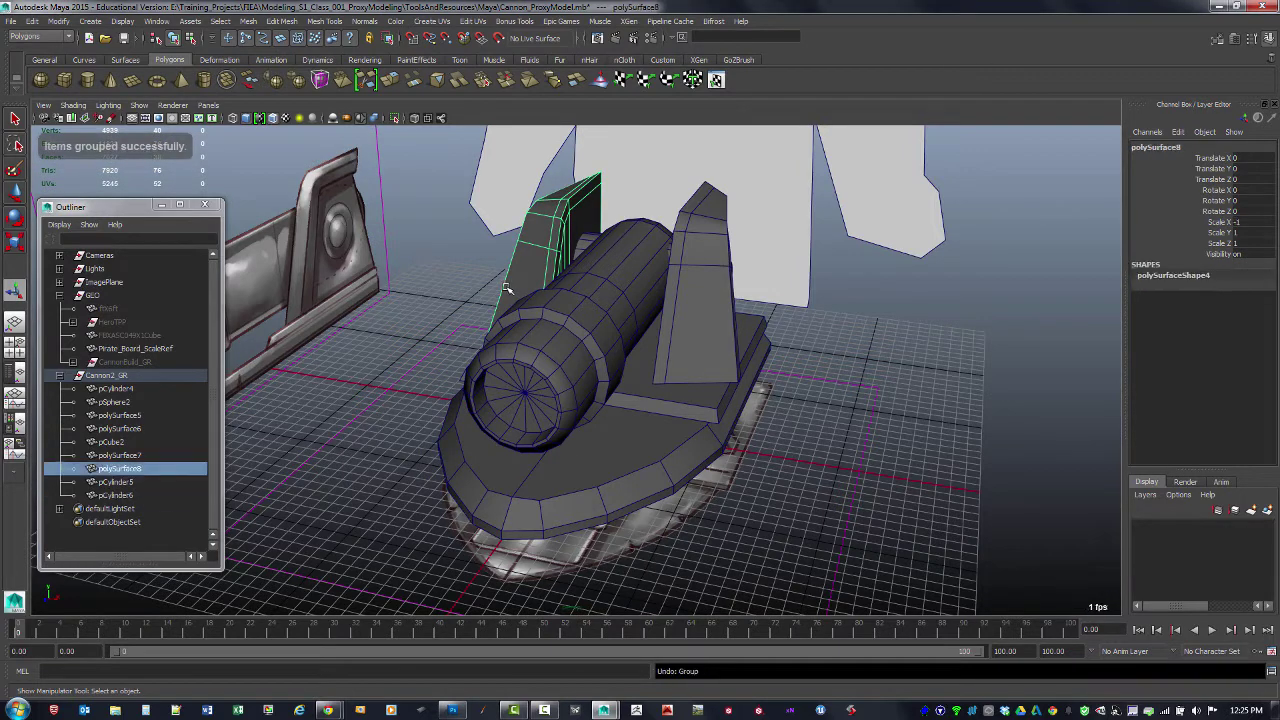
pyautogui.hotkey('ctrl', 'h')
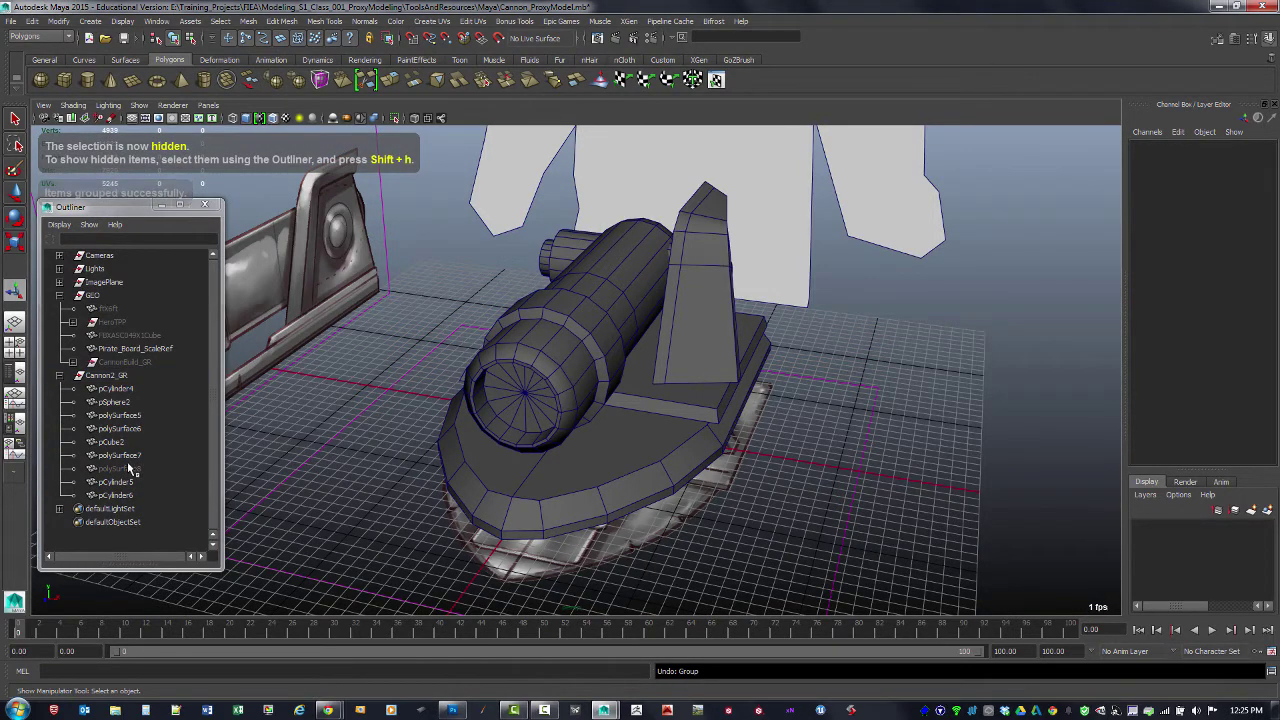
pyautogui.hotkey('shift', 'h')
pyautogui.click(356, 435)
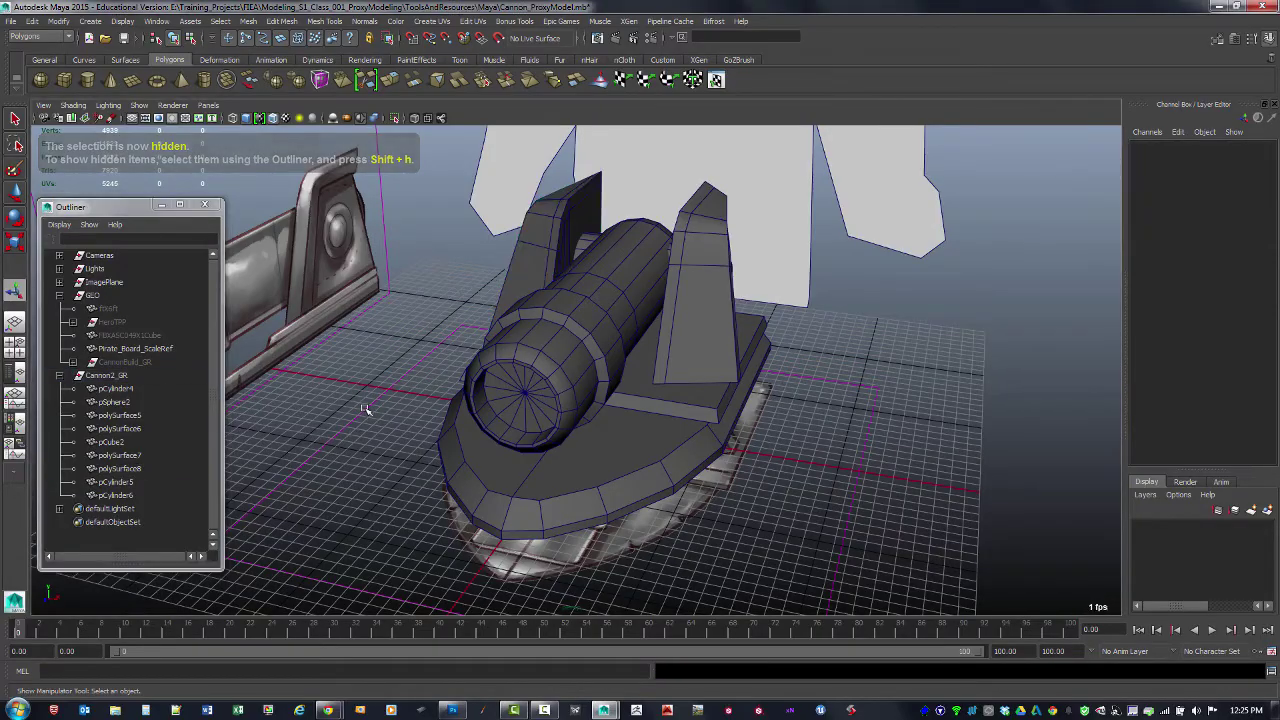
# Step: Examine the cannon's shading from several angles, checking the barrel and mirrored base half as separate pieces
pyautogui.keyDown('alt'); pyautogui.moveTo(356, 435); pyautogui.dragTo(409, 403); pyautogui.keyUp('alt')
pyautogui.keyDown('alt'); pyautogui.moveTo(599, 407); pyautogui.dragTo(673, 428); pyautogui.keyUp('alt')
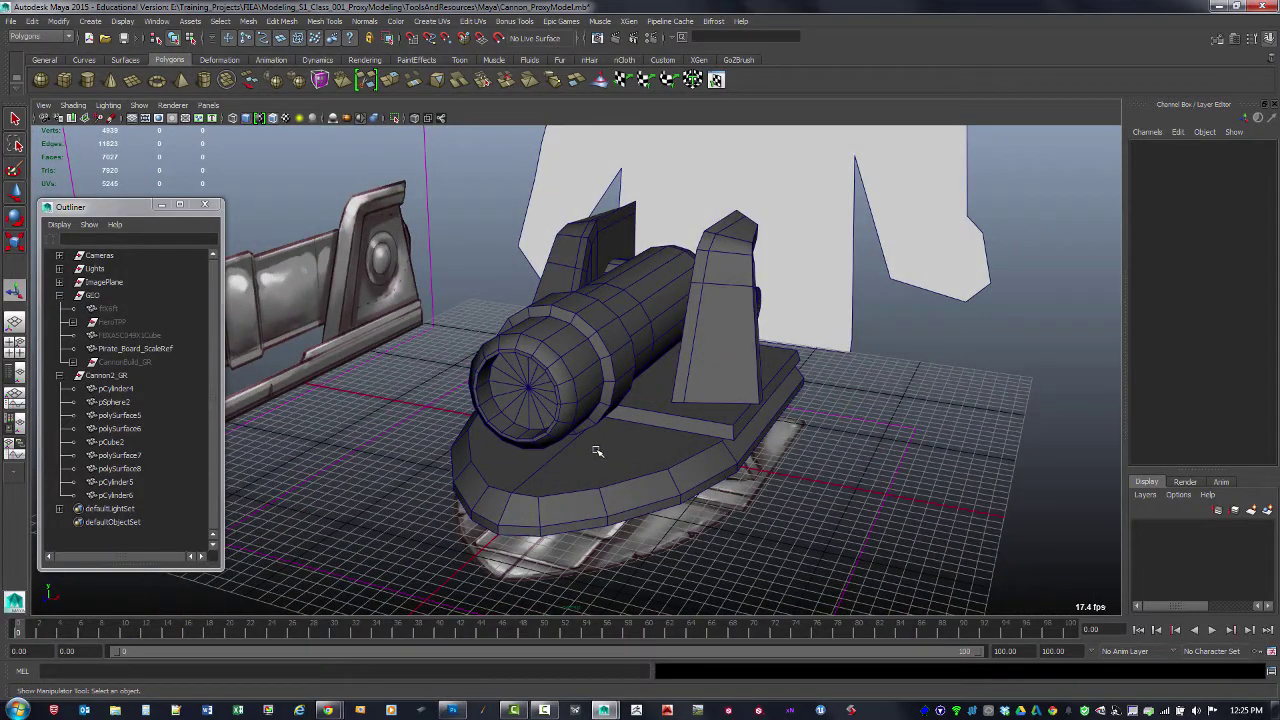
pyautogui.keyDown('alt'); pyautogui.moveTo(642, 468); pyautogui.dragTo(679, 455); pyautogui.keyUp('alt')
pyautogui.click(108, 105)
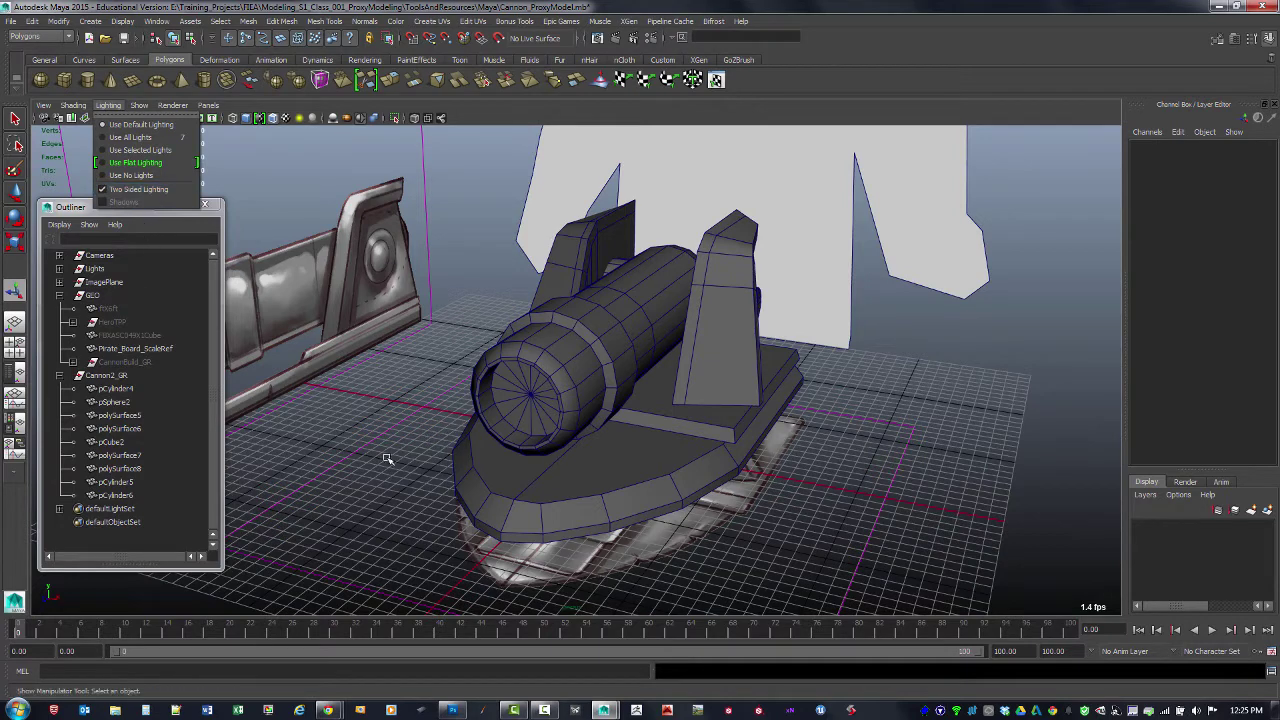
pyautogui.click(397, 496)
pyautogui.keyDown('alt'); pyautogui.moveTo(397, 496); pyautogui.dragTo(390, 497); pyautogui.keyUp('alt')
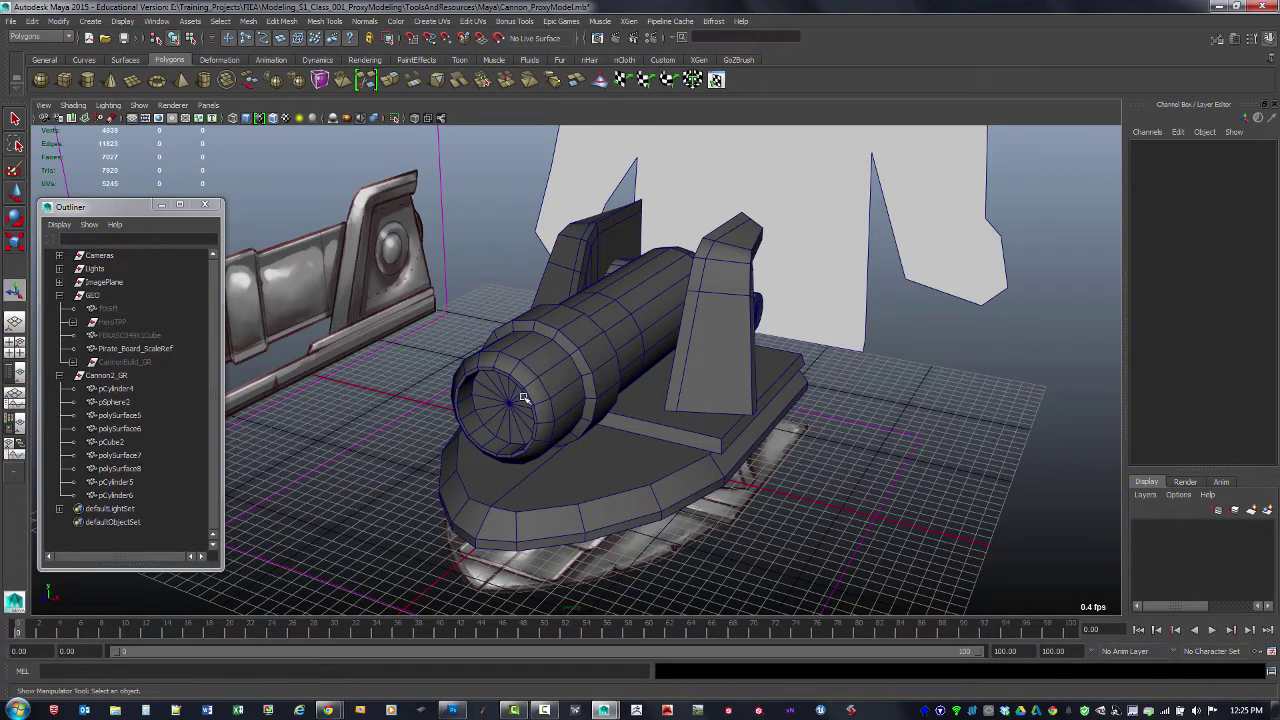
pyautogui.click(491, 377)
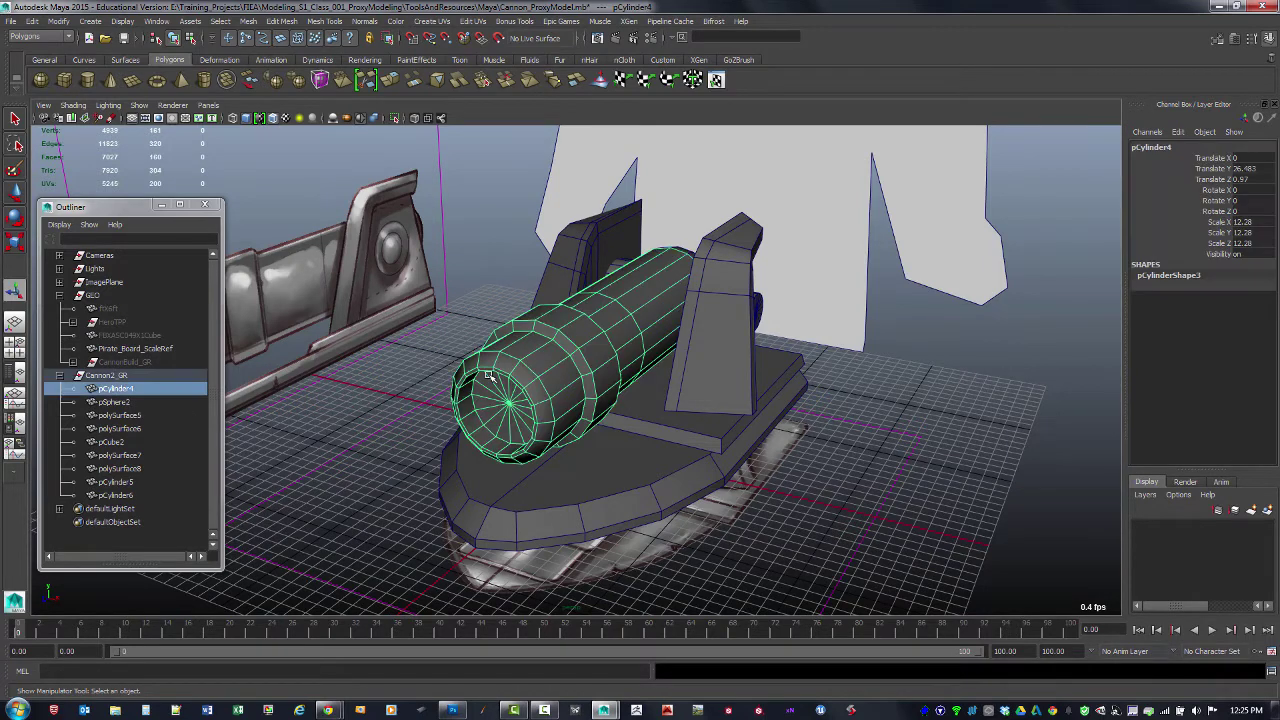
pyautogui.click(466, 491)
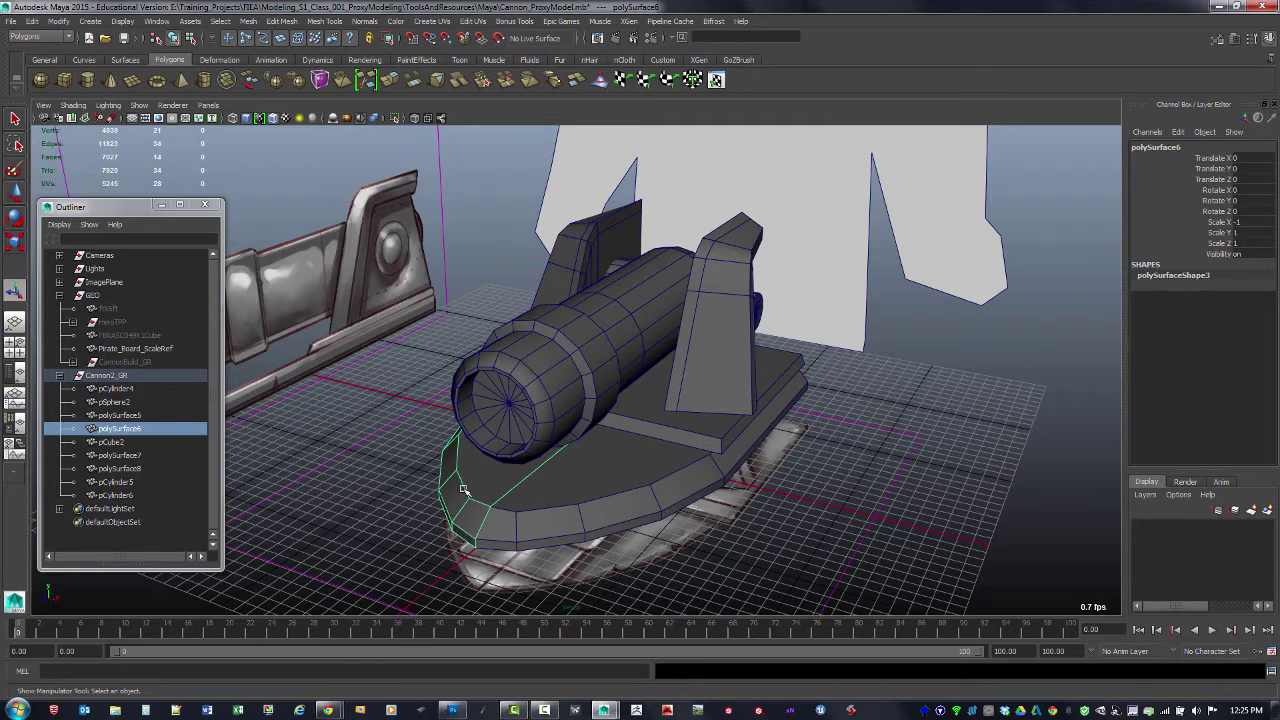
pyautogui.click(384, 529)
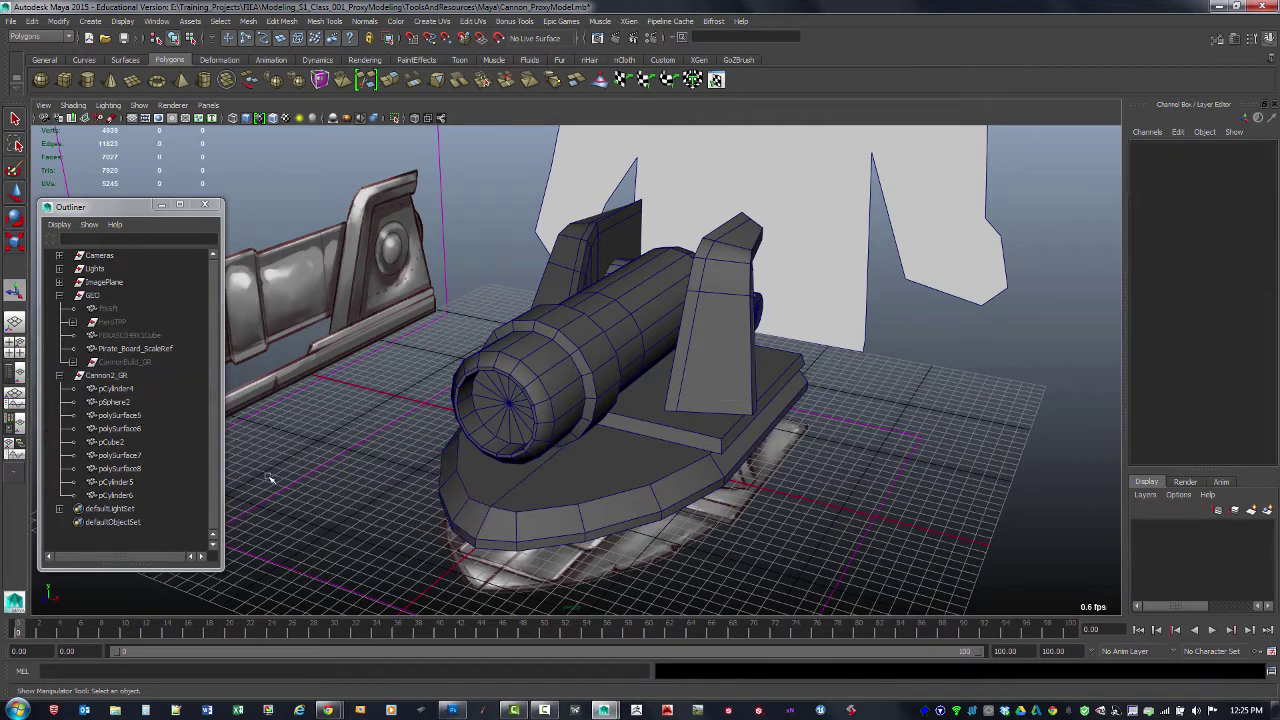
# Step: Select every piece in Cannon2_GR from pCylinder4 through pCylinder6, save the scene and combine them into one mesh
pyautogui.click(116, 389)
pyautogui.keyDown('shift'); pyautogui.click(121, 495); pyautogui.keyUp('shift')
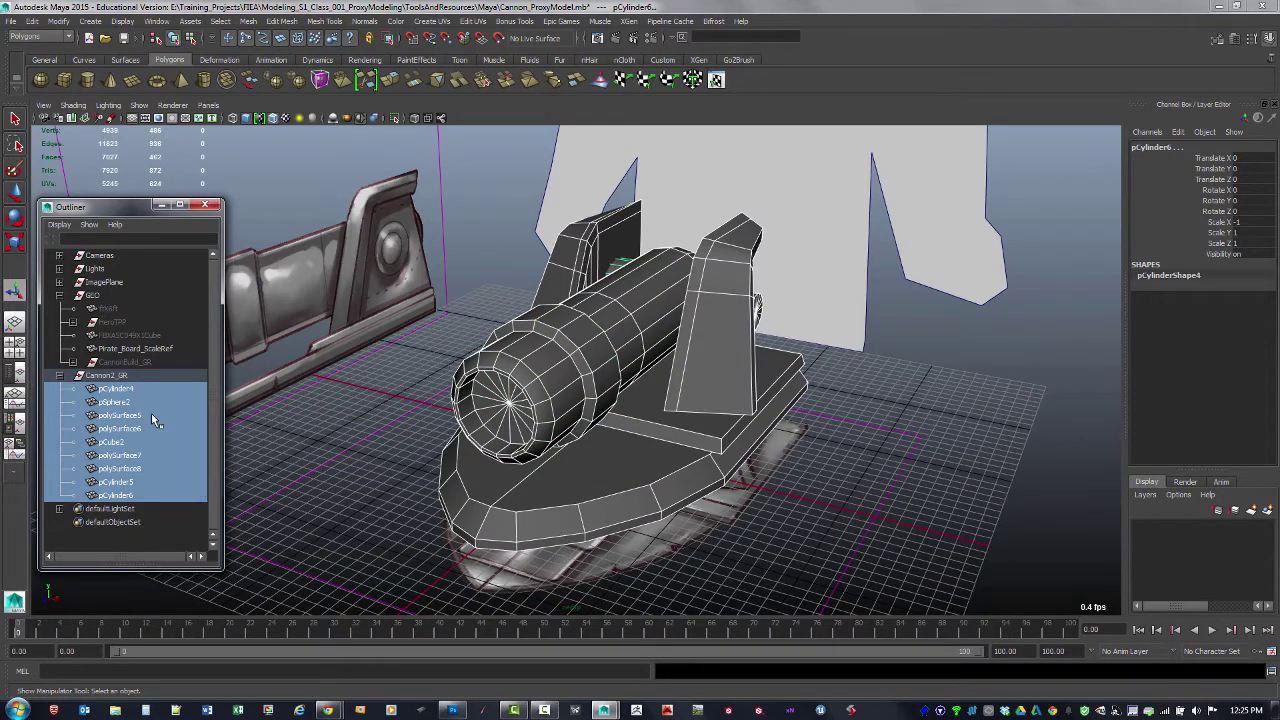
pyautogui.keyDown('alt'); pyautogui.moveTo(457, 478); pyautogui.dragTo(444, 486); pyautogui.keyUp('alt')
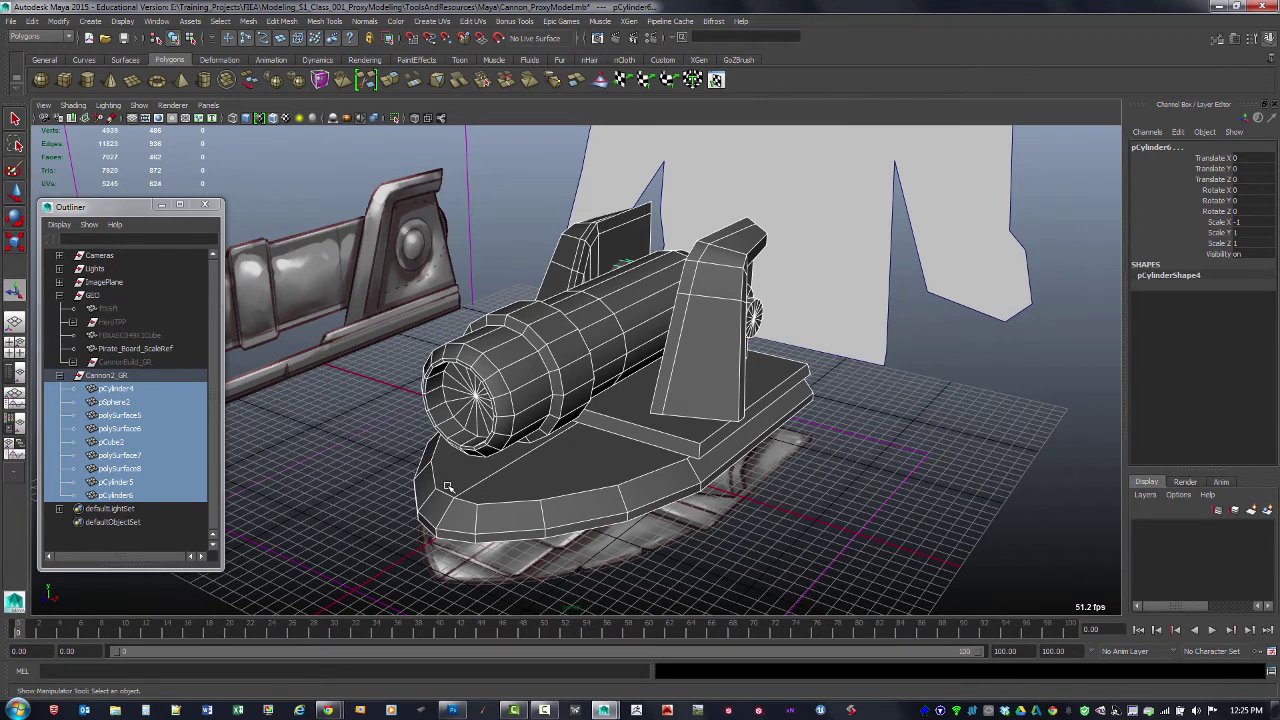
pyautogui.hotkey('ctrl', 's')
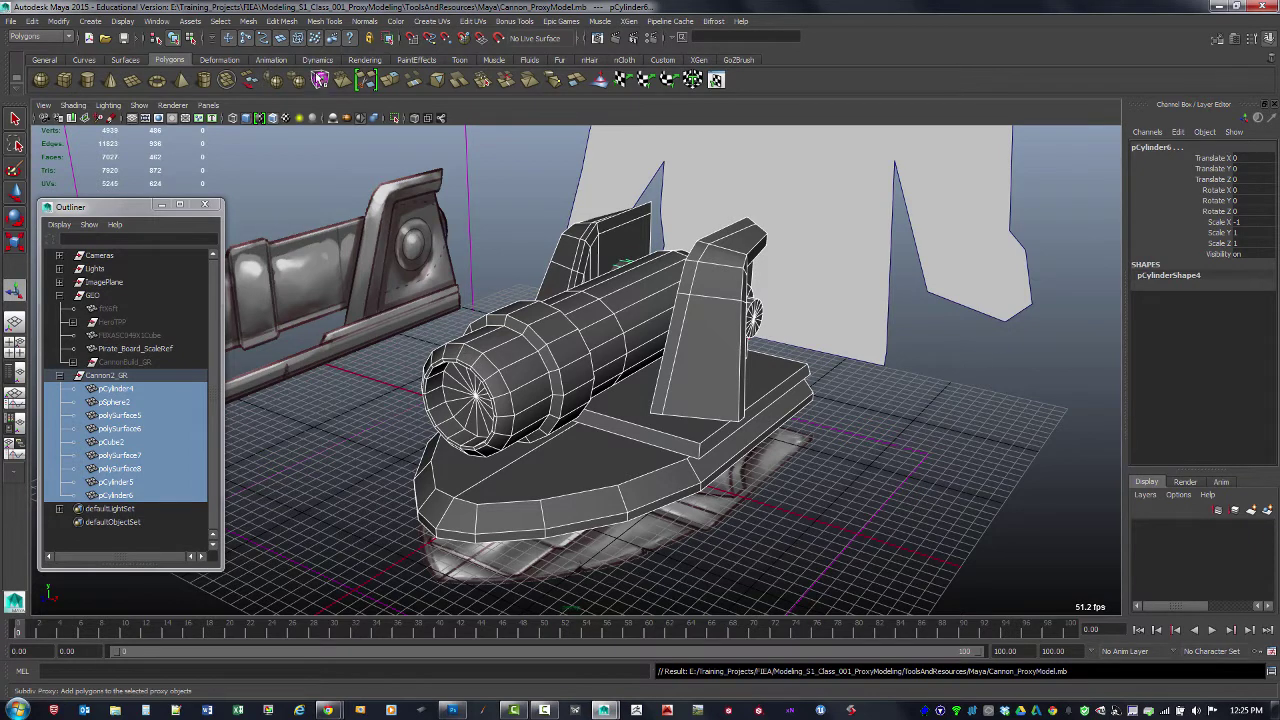
pyautogui.click(284, 21)
pyautogui.moveTo(253, 22)
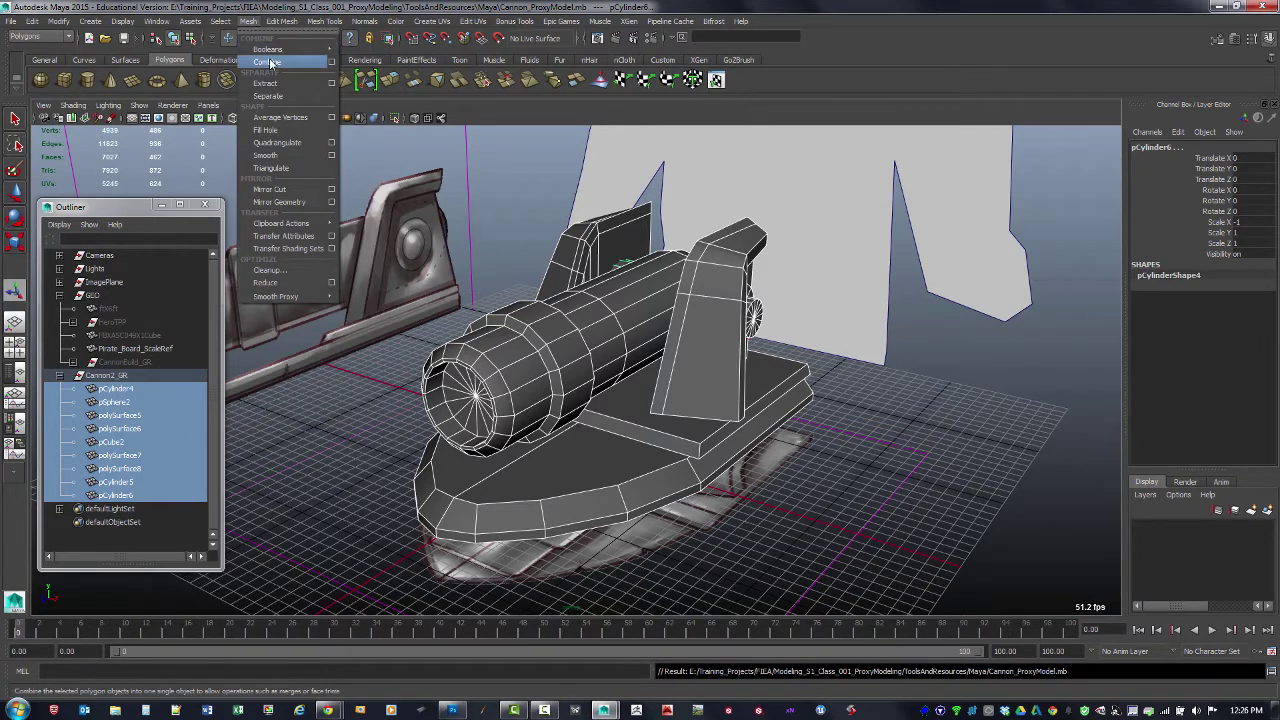
pyautogui.click(268, 63)
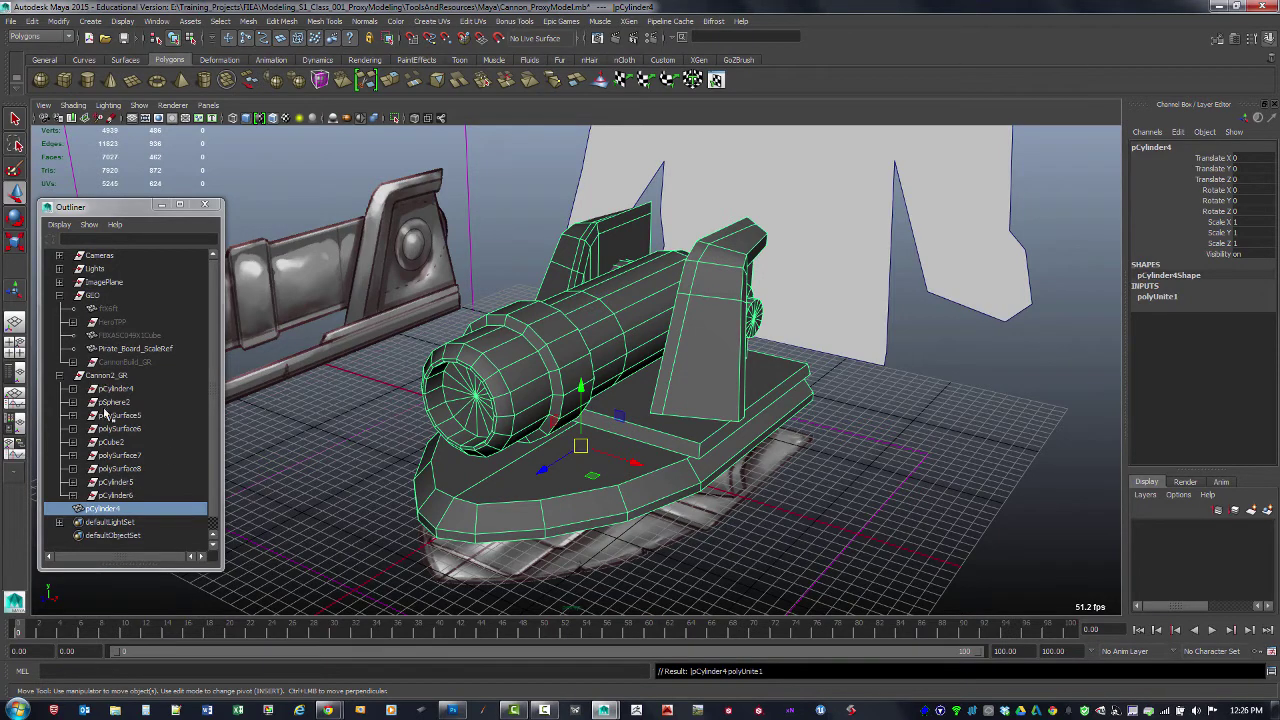
# Step: Delete the combined mesh's construction history and remove the leftover Cannon2_GR group
pyautogui.click(72, 389)
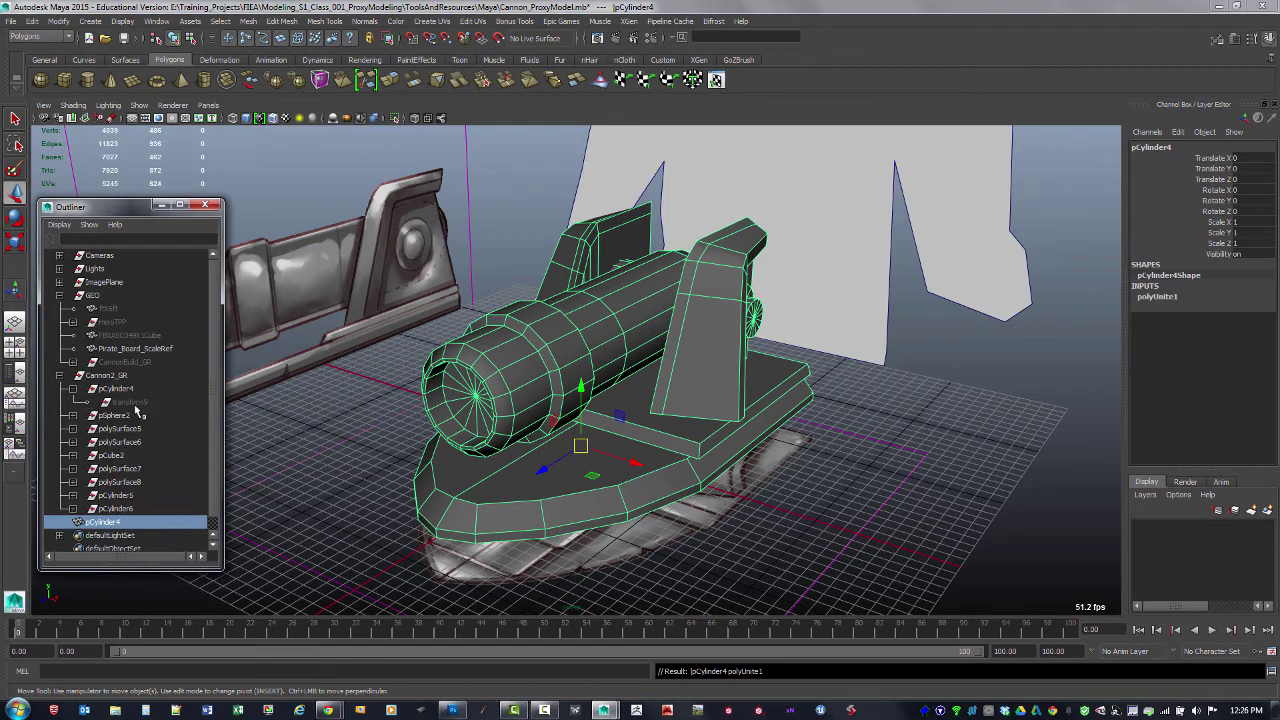
pyautogui.click(72, 389)
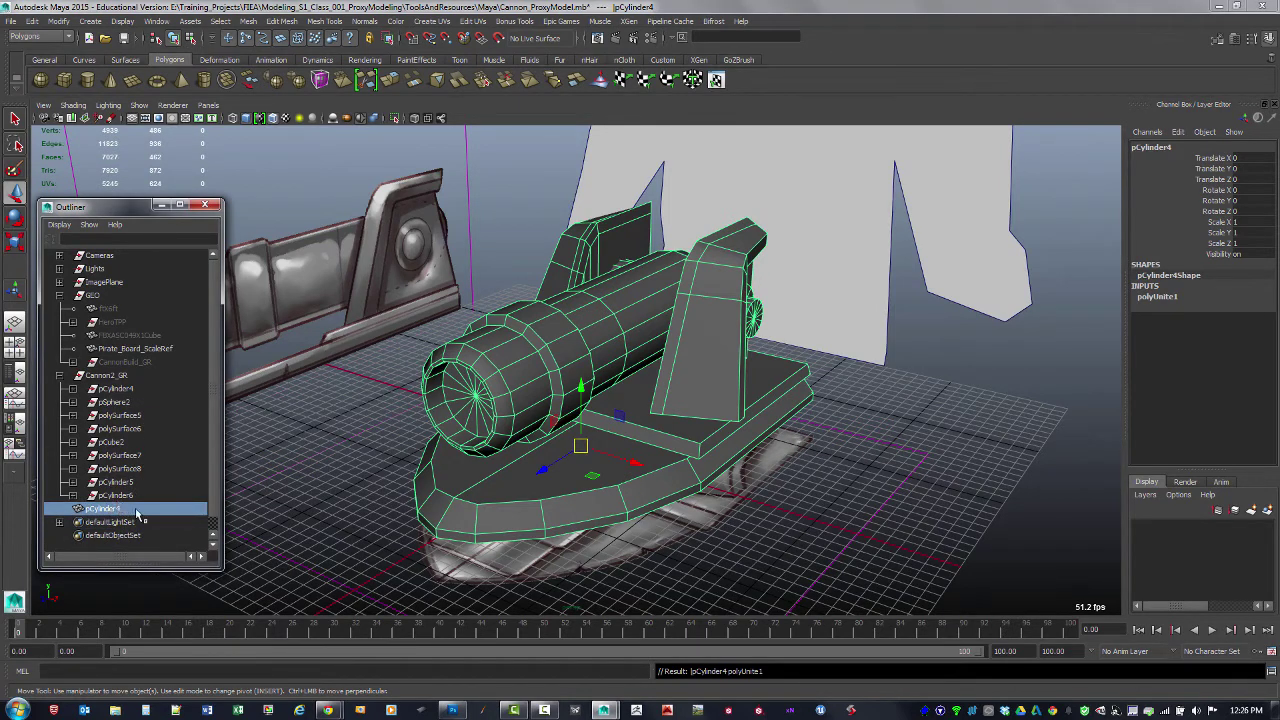
pyautogui.hotkey('alt', 'shift', 'd')
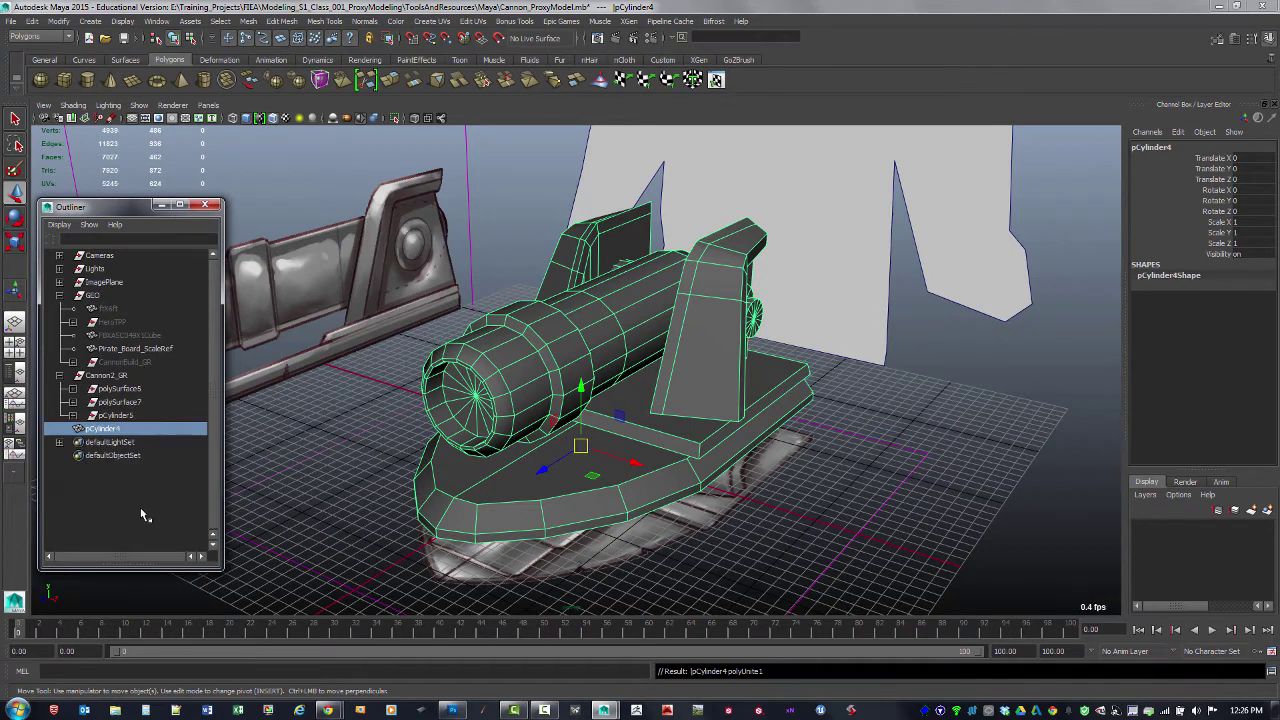
pyautogui.click(105, 378)
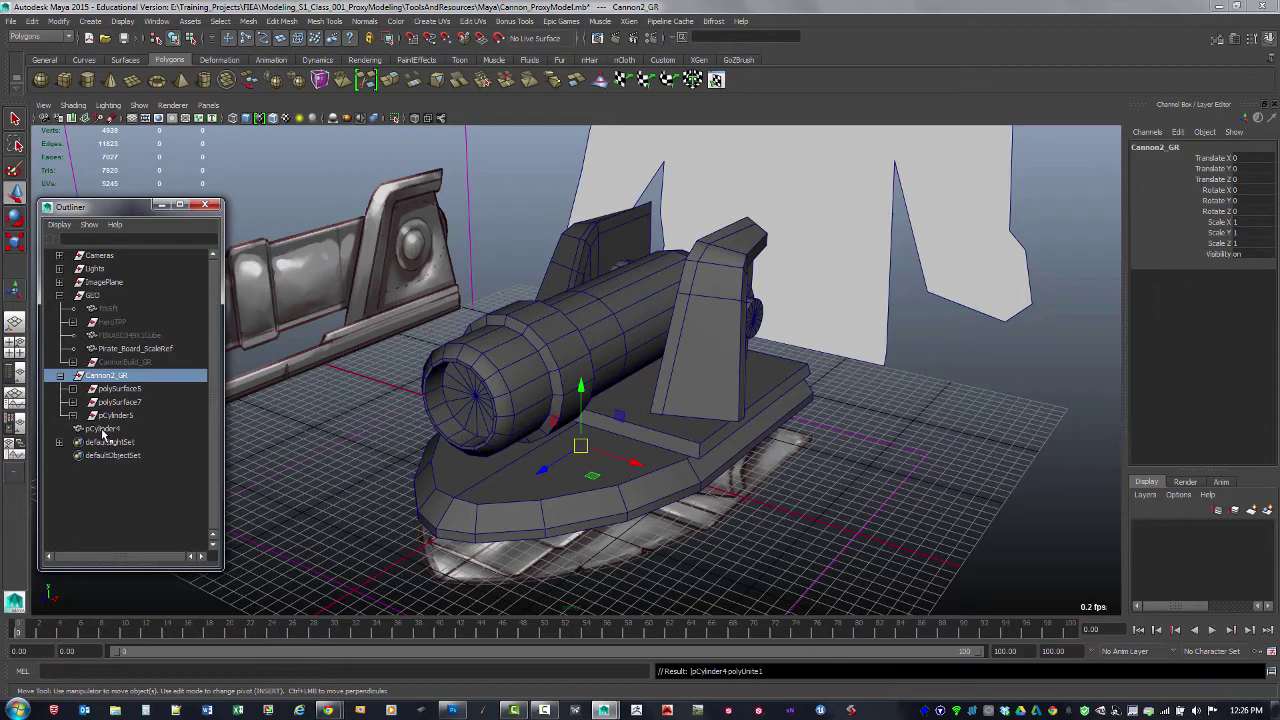
pyautogui.press('Delete')
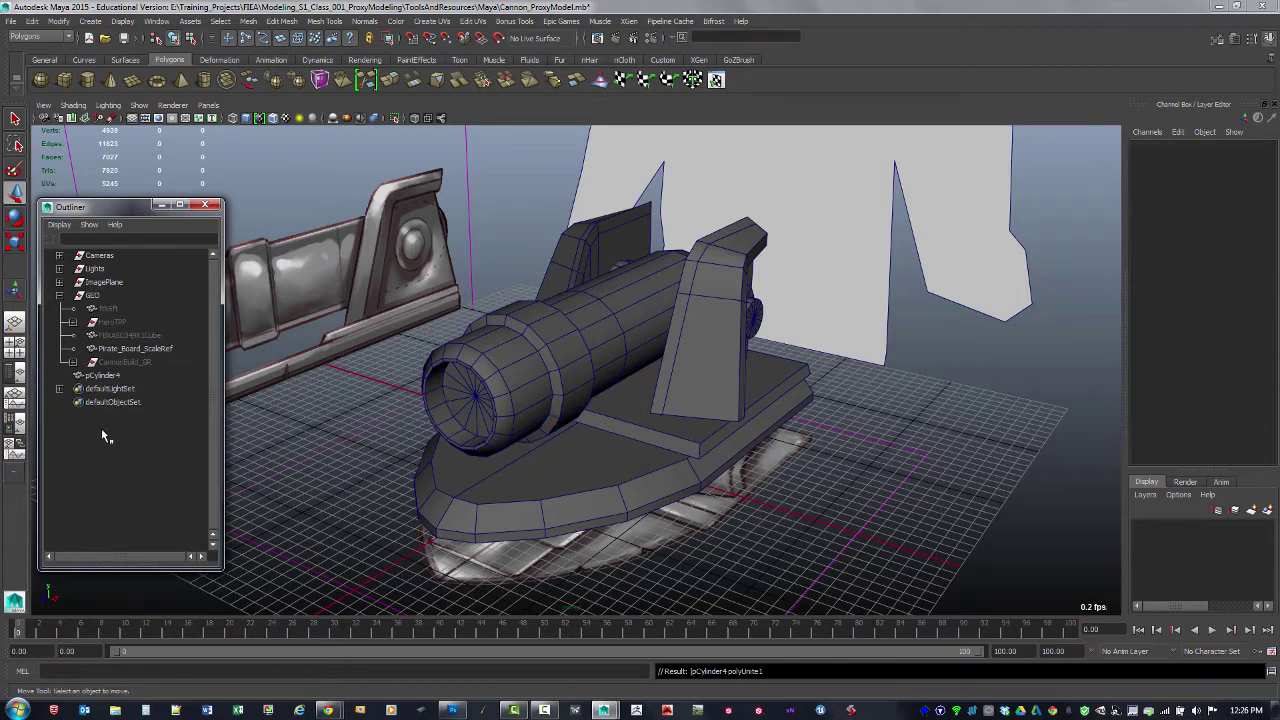
# Step: Select the combined pCylinder4 mesh and check that the whole cannon selects as one object
pyautogui.click(110, 376)
pyautogui.keyDown('alt'); pyautogui.moveTo(737, 471); pyautogui.dragTo(722, 425); pyautogui.keyUp('alt')
pyautogui.click(846, 465)
pyautogui.click(688, 424)
pyautogui.keyDown('alt'); pyautogui.moveTo(735, 492); pyautogui.dragTo(765, 495); pyautogui.keyUp('alt')
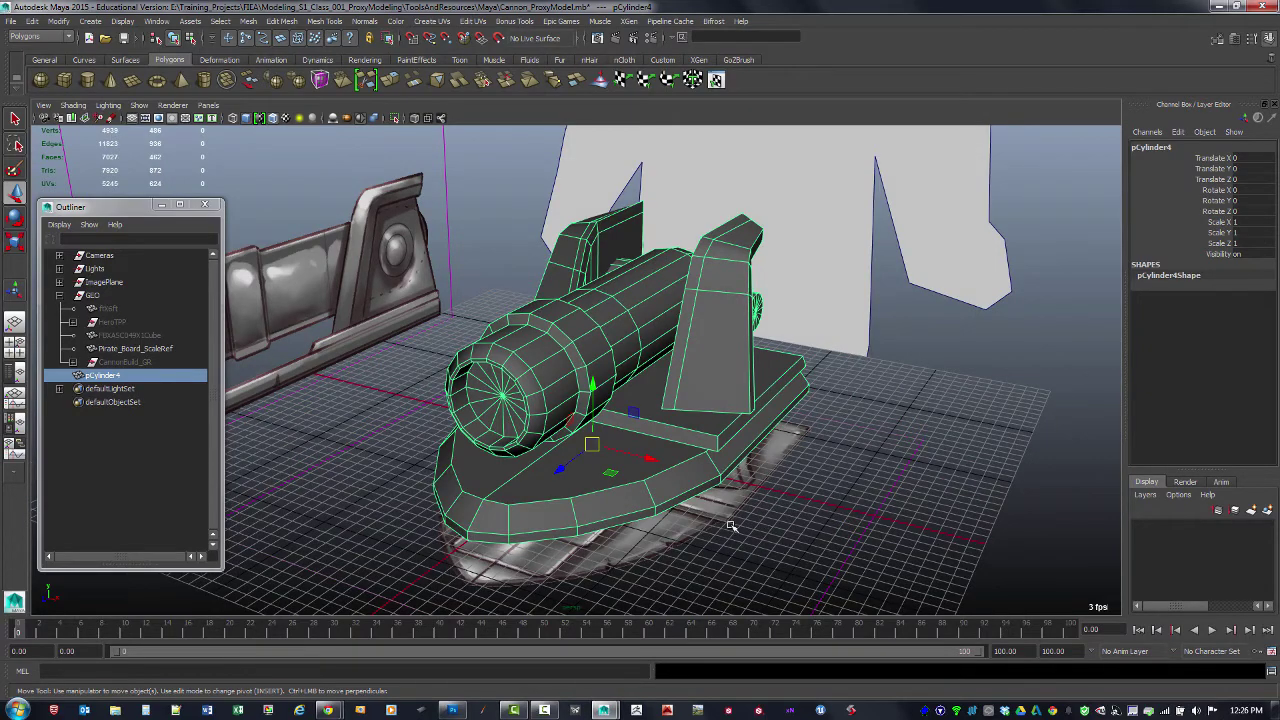
# Step: Test whether the base halves are joined by moving a front seam vertex sideways along X, and undo the move
pyautogui.keyDown('alt'); pyautogui.moveTo(719, 505); pyautogui.dragTo(768, 441, button='middle'); pyautogui.keyUp('alt')
pyautogui.keyDown('alt'); pyautogui.moveTo(768, 441); pyautogui.dragTo(814, 520, button='right'); pyautogui.keyUp('alt')
pyautogui.keyDown('alt'); pyautogui.moveTo(814, 520); pyautogui.dragTo(838, 460, button='middle'); pyautogui.keyUp('alt')
pyautogui.keyDown('alt'); pyautogui.moveTo(622, 478); pyautogui.dragTo(650, 476); pyautogui.keyUp('alt')
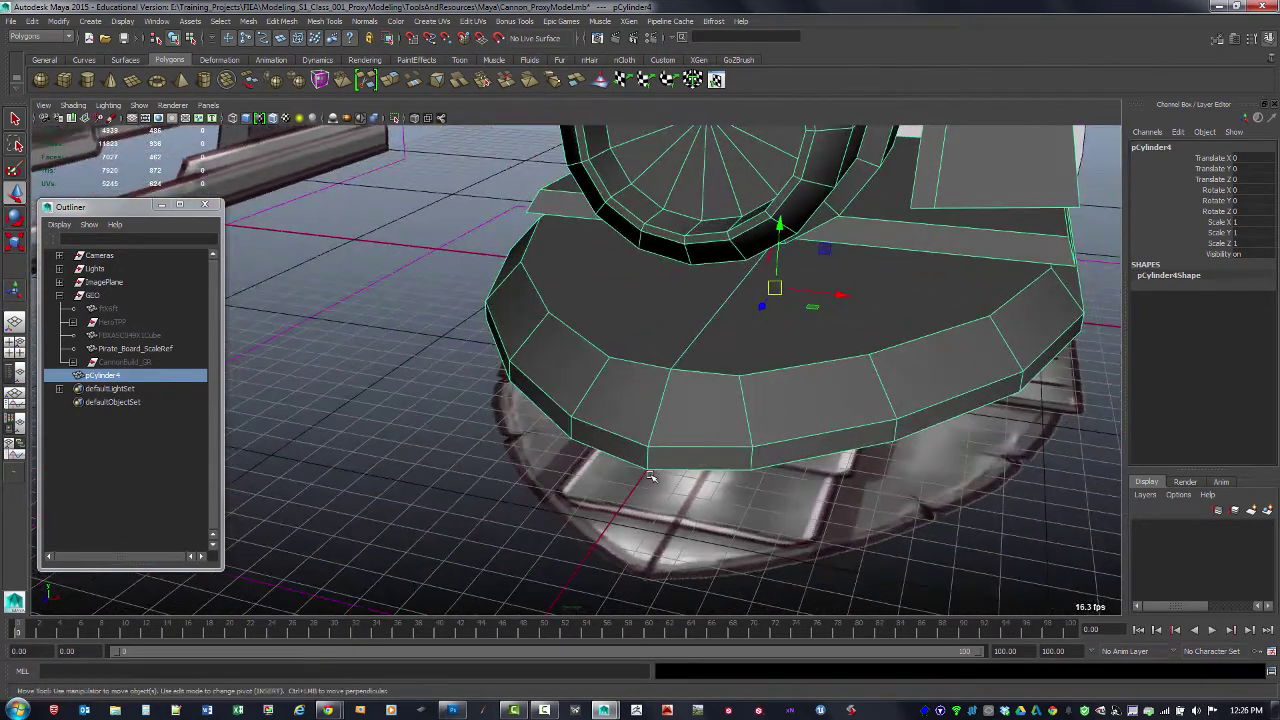
pyautogui.press('F9')
pyautogui.click(648, 446)
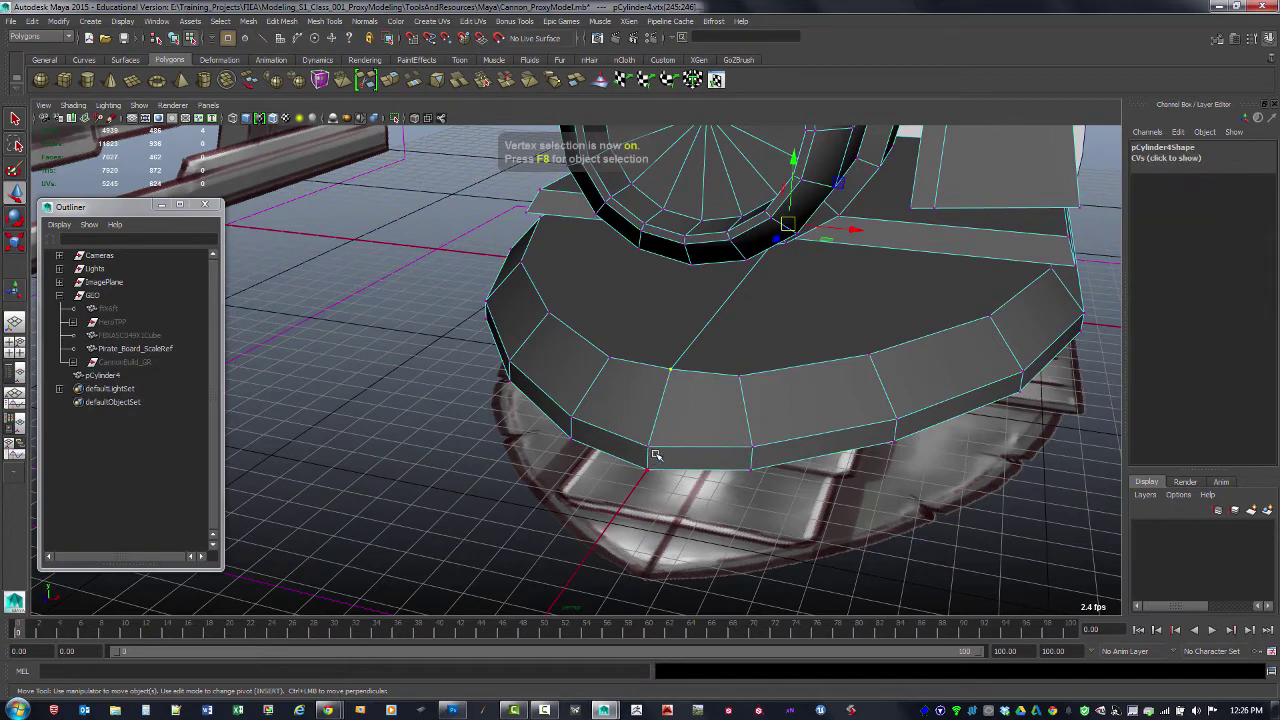
pyautogui.moveTo(676, 453); pyautogui.dragTo(684, 451)
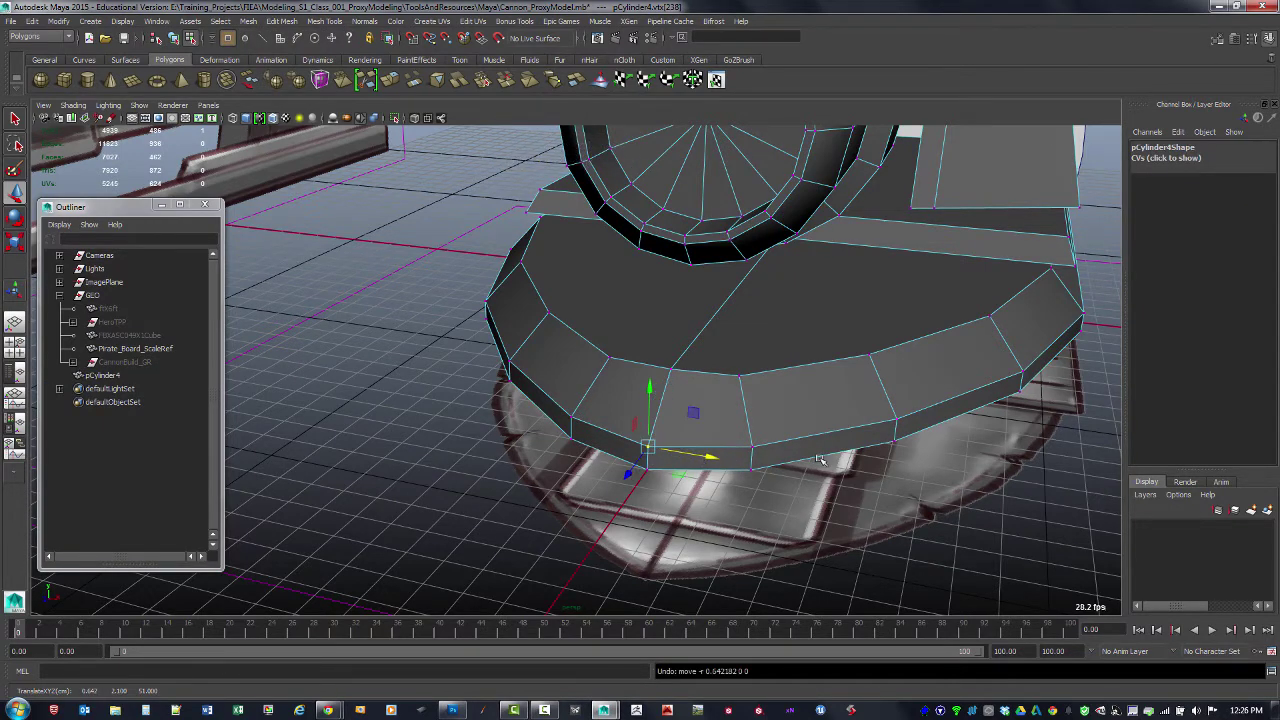
pyautogui.keyDown('alt'); pyautogui.moveTo(684, 451); pyautogui.dragTo(678, 382, button='right'); pyautogui.keyUp('alt')
pyautogui.keyDown('alt'); pyautogui.moveTo(678, 382); pyautogui.dragTo(636, 407); pyautogui.keyUp('alt')
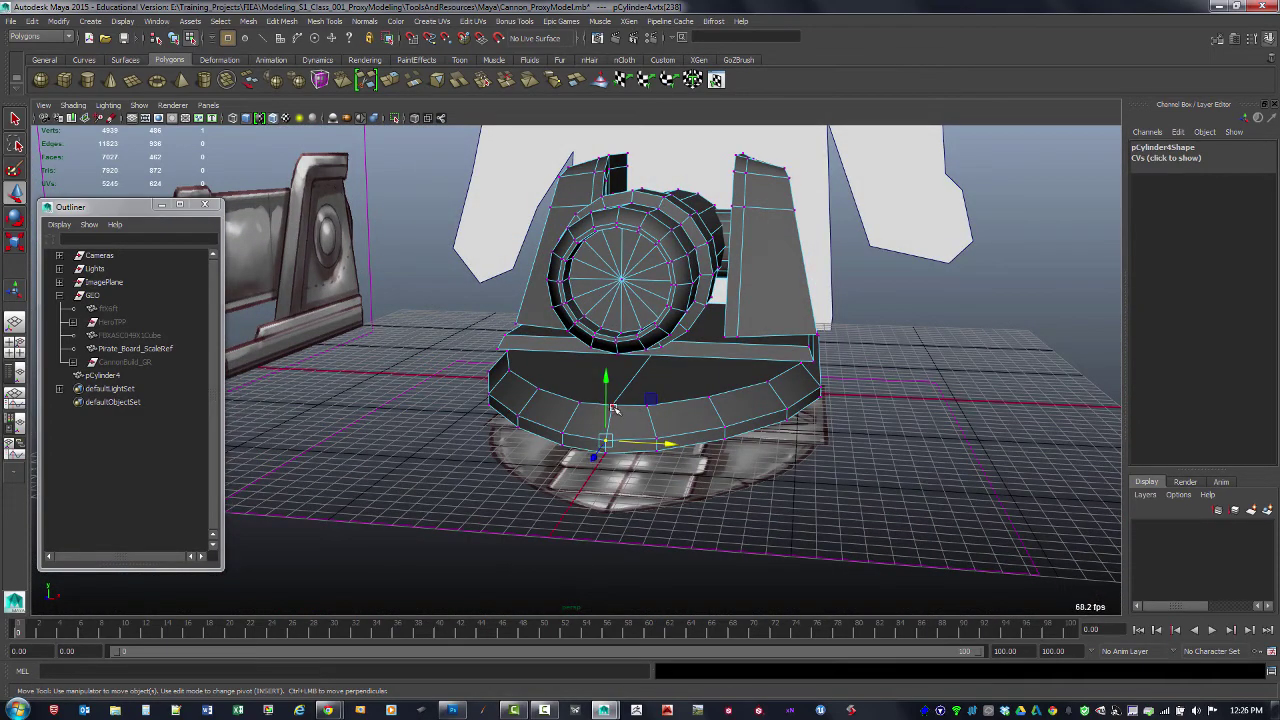
# Step: Nudge the selected front seam vertex along X up close to check for a split, and undo the move
pyautogui.keyDown('alt'); pyautogui.moveTo(569, 416); pyautogui.dragTo(821, 588, button='right'); pyautogui.keyUp('alt')
pyautogui.keyDown('alt'); pyautogui.moveTo(821, 588); pyautogui.dragTo(688, 354, button='middle'); pyautogui.keyUp('alt')
pyautogui.keyDown('alt'); pyautogui.moveTo(688, 354); pyautogui.dragTo(690, 464, button='right'); pyautogui.keyUp('alt')
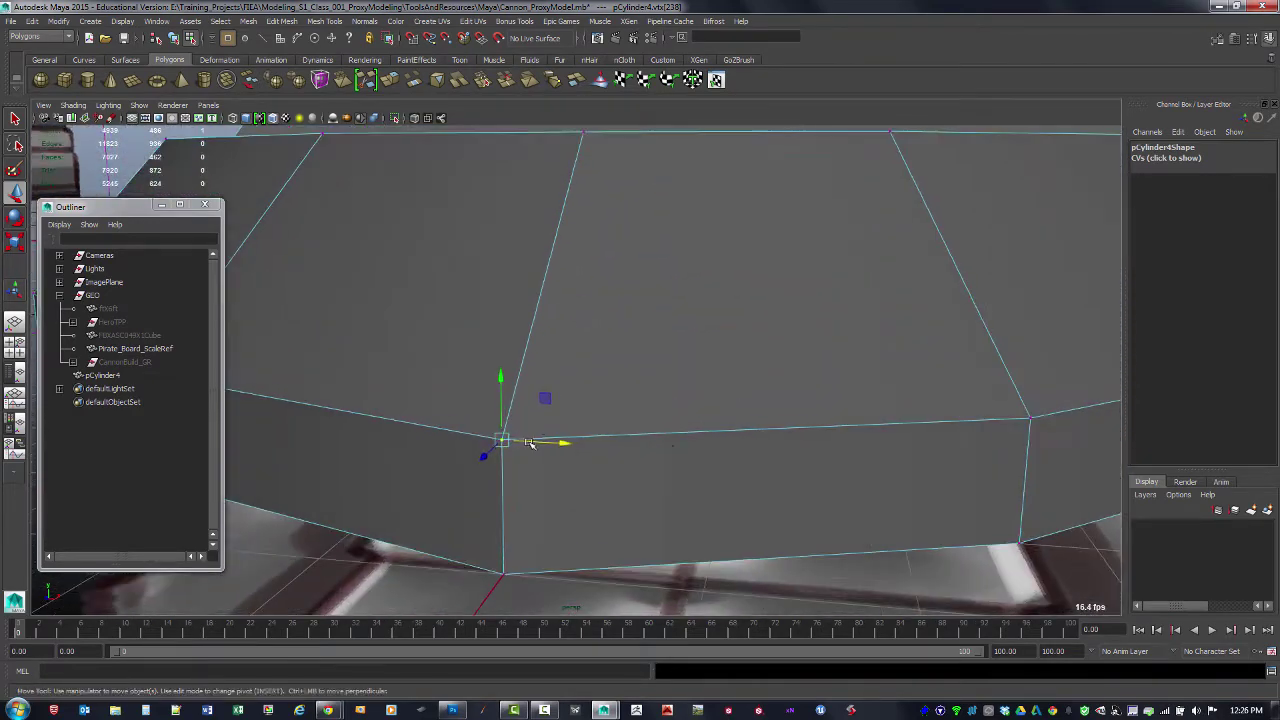
pyautogui.moveTo(530, 443)
pyautogui.mouseDown()
pyautogui.moveTo(561, 445)
pyautogui.moveTo(538, 444)
pyautogui.mouseUp()
pyautogui.hotkey('ctrl', 'z')
# Step: Return to object selection on the cannon mesh and convert the selection to all of its vertices
pyautogui.keyDown('alt'); pyautogui.moveTo(625, 457); pyautogui.dragTo(470, 325, button='right'); pyautogui.keyUp('alt')
pyautogui.keyDown('alt'); pyautogui.moveTo(640, 385); pyautogui.dragTo(730, 380); pyautogui.keyUp('alt')
pyautogui.keyDown('alt'); pyautogui.moveTo(800, 395); pyautogui.dragTo(724, 335, button='right'); pyautogui.keyUp('alt')
pyautogui.keyDown('alt'); pyautogui.moveTo(730, 348); pyautogui.dragTo(734, 374, button='middle'); pyautogui.keyUp('alt')
pyautogui.keyDown('alt'); pyautogui.moveTo(704, 350); pyautogui.dragTo(765, 378); pyautogui.keyUp('alt')
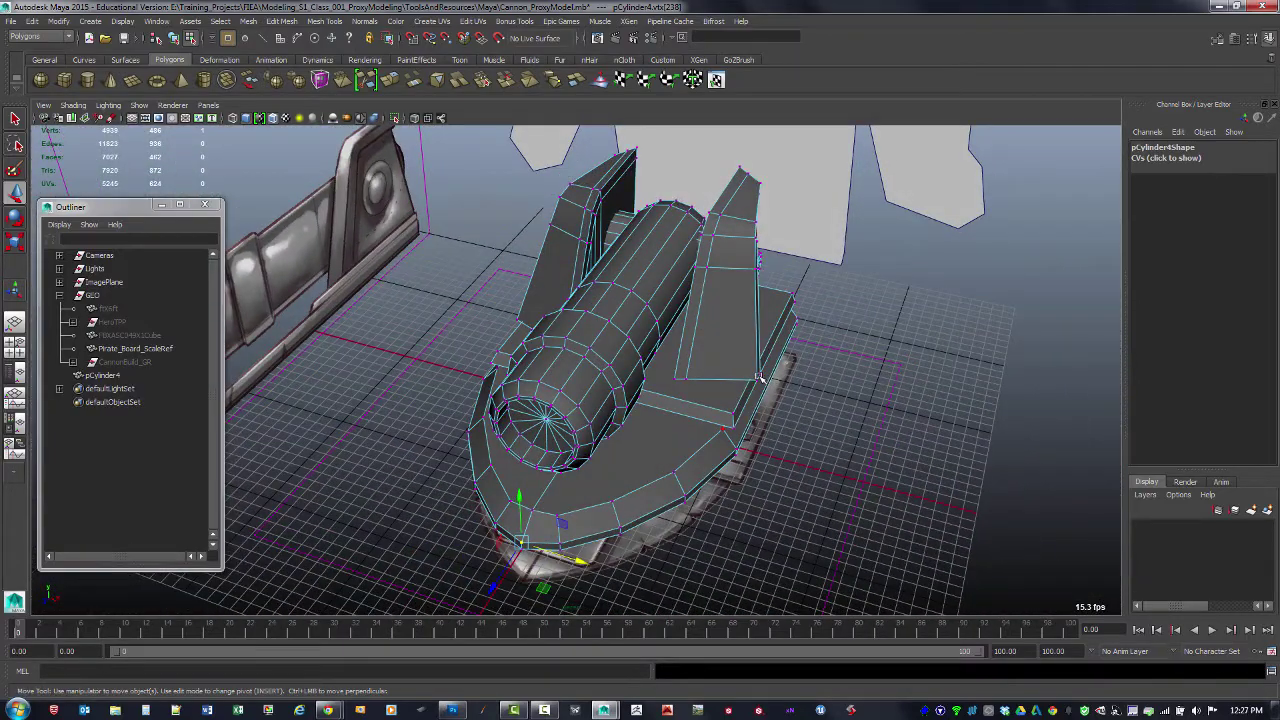
pyautogui.press('F8')
pyautogui.keyDown('alt'); pyautogui.moveTo(702, 410); pyautogui.dragTo(737, 412); pyautogui.keyUp('alt')
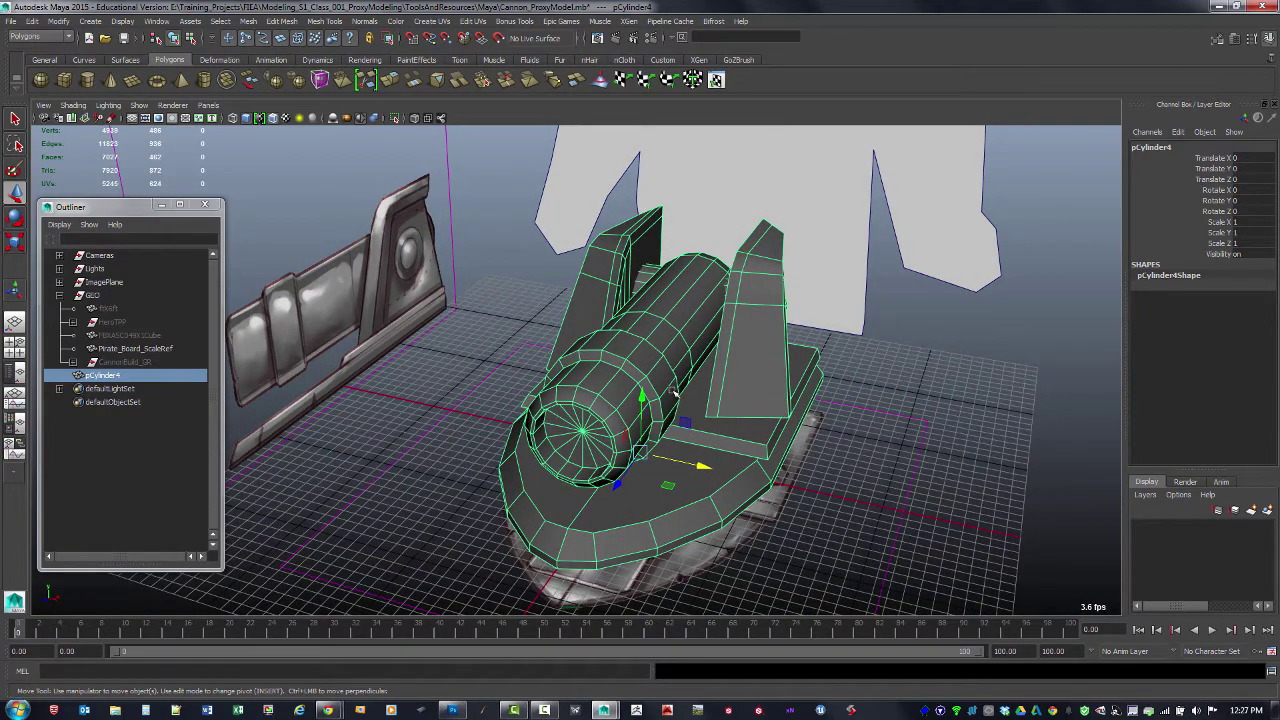
pyautogui.moveTo(674, 393); pyautogui.dragTo(707, 377, button='right')
pyautogui.hotkey('ctrl', 'F9')
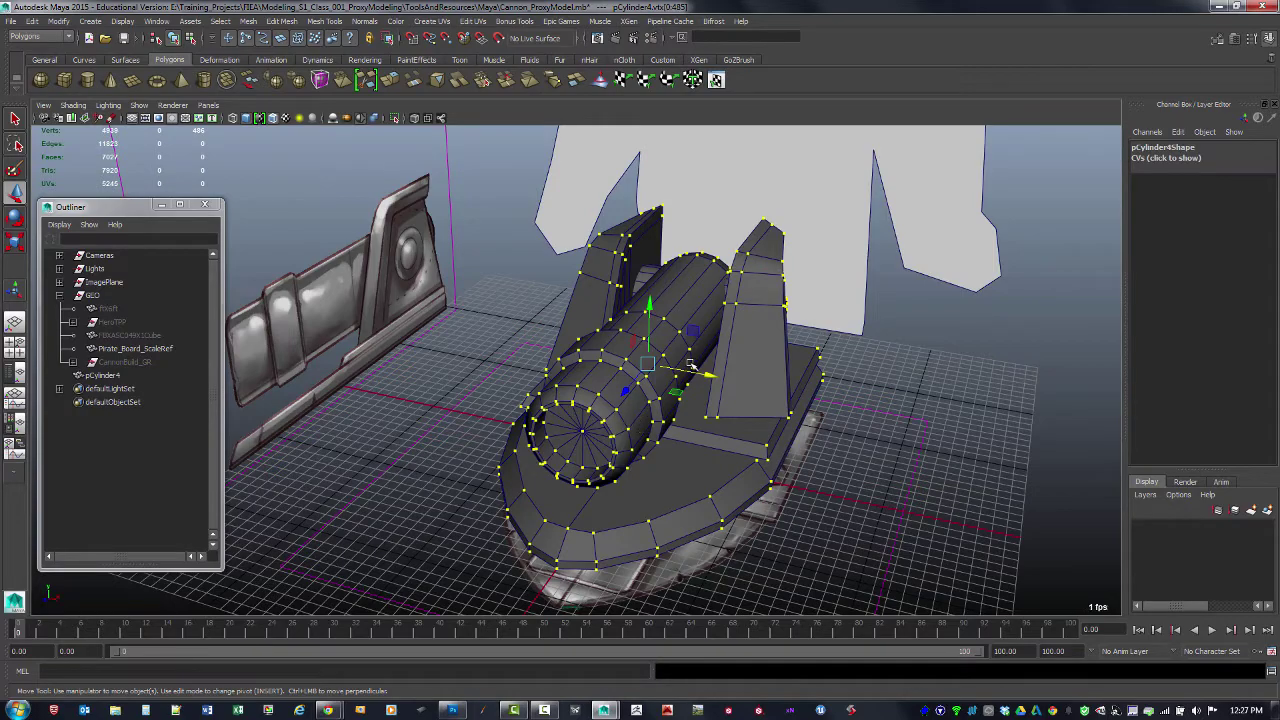
# Step: Open the Merge Vertices options for the selected vertices, reset the settings and turn off Always merge for two vertices
pyautogui.moveTo(657, 396)
pyautogui.keyDown('alt'); pyautogui.mouseDown()
pyautogui.moveTo(629, 380)
pyautogui.moveTo(644, 382)
pyautogui.mouseUp(); pyautogui.keyUp('alt')
pyautogui.keyDown('alt'); pyautogui.moveTo(604, 348); pyautogui.dragTo(741, 392, button='right'); pyautogui.keyUp('alt')
pyautogui.keyDown('alt'); pyautogui.moveTo(741, 392); pyautogui.dragTo(673, 396); pyautogui.keyUp('alt')
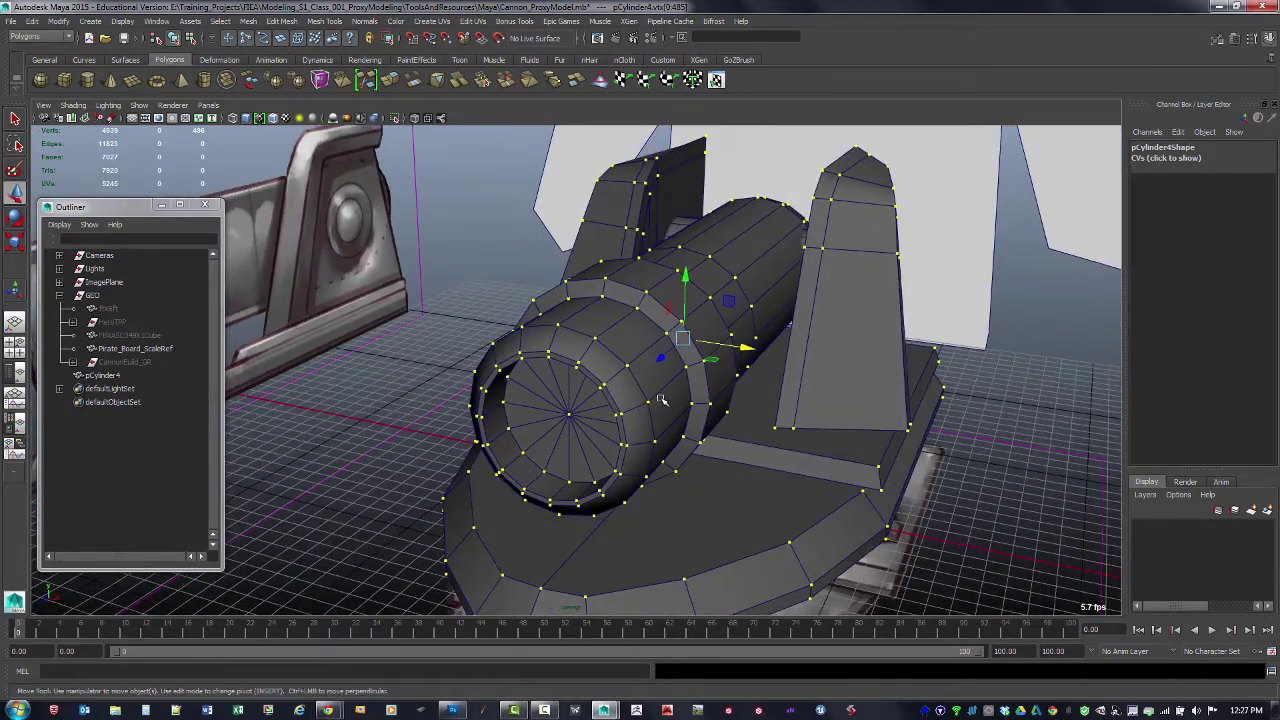
pyautogui.keyDown('shift'); pyautogui.rightClick(623, 378); pyautogui.keyUp('shift')
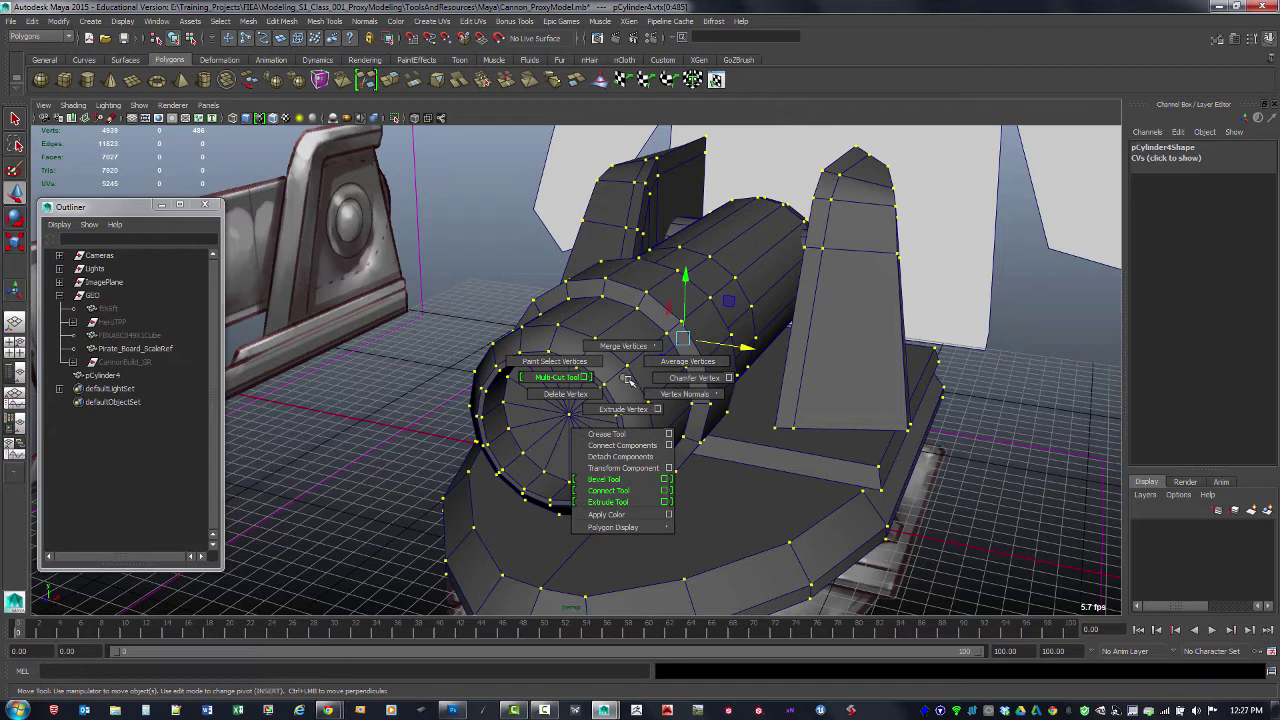
pyautogui.moveTo(625, 346)
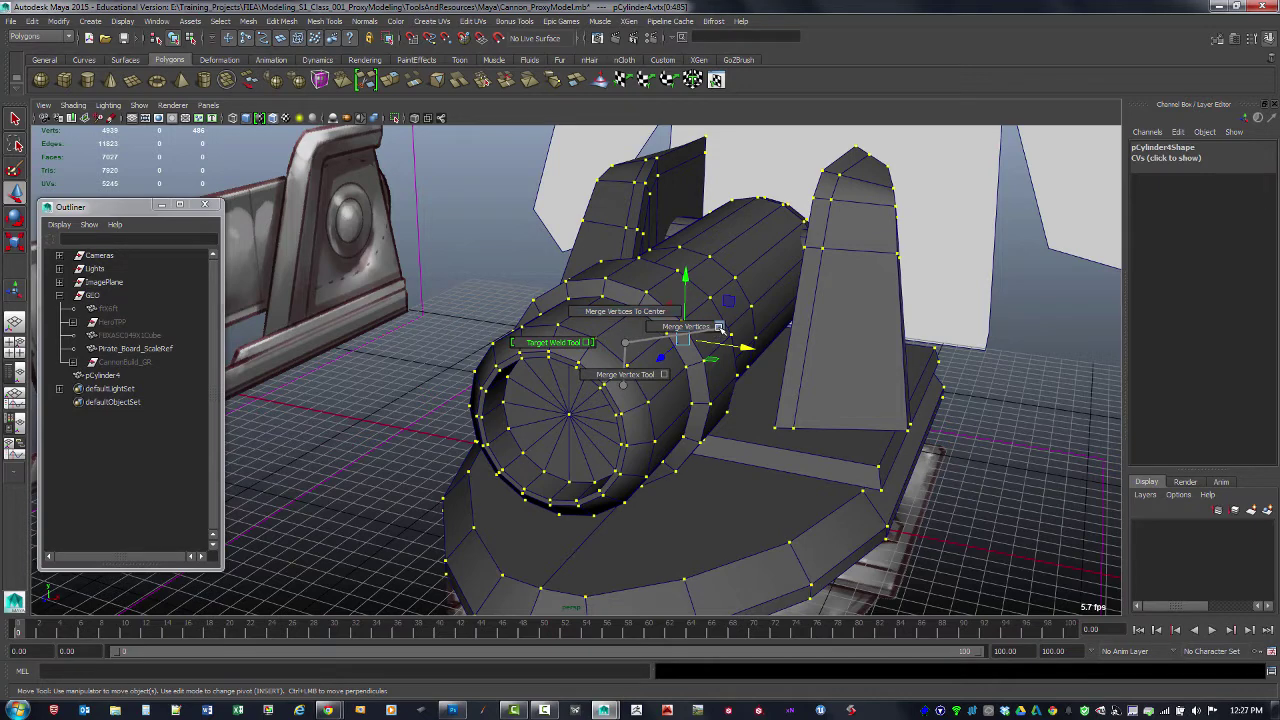
pyautogui.moveTo(720, 328); pyautogui.dragTo(720, 328, button='right')
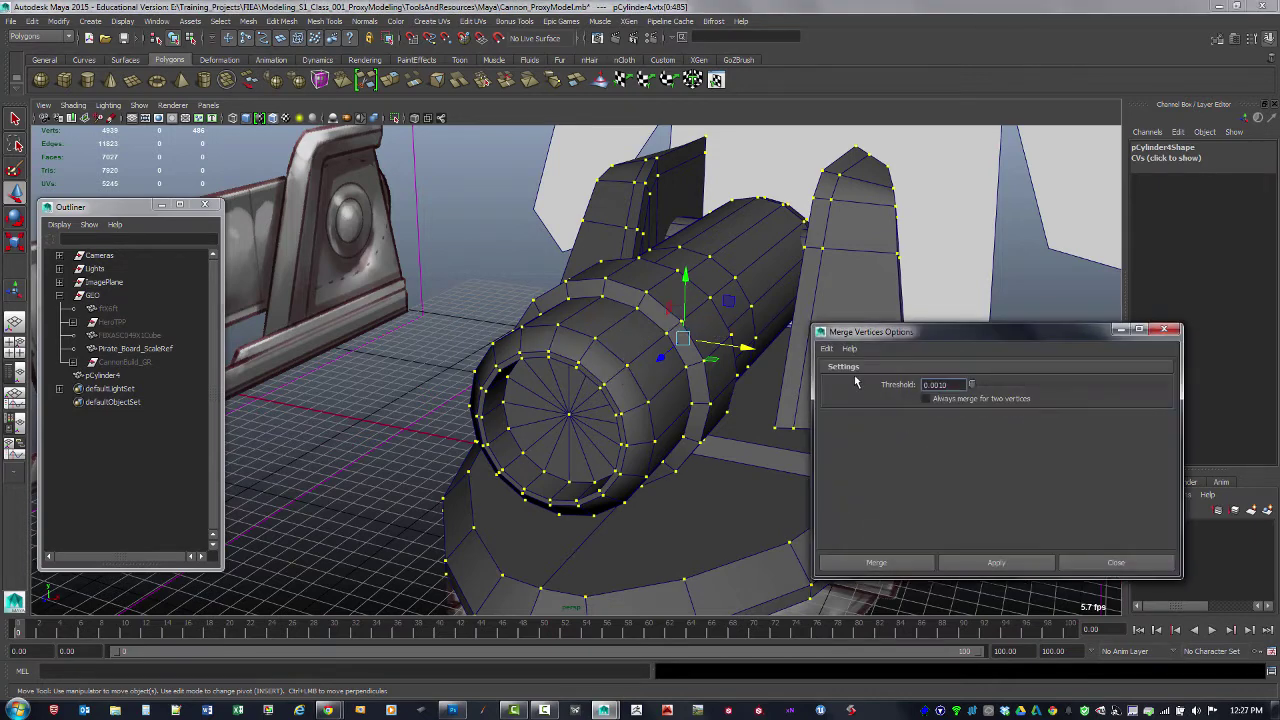
pyautogui.click(828, 349)
pyautogui.click(853, 378)
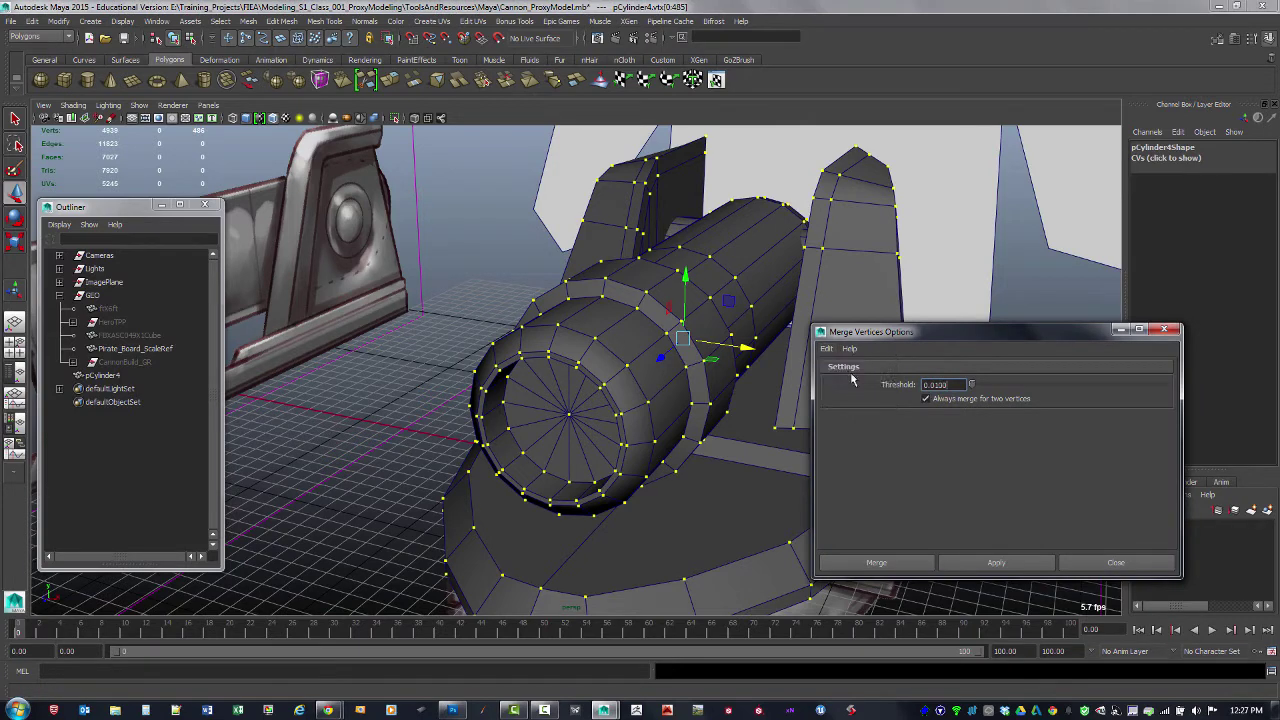
# Step: Try merging all the cannon's vertices with a threshold of 1, inspect the muzzle rim and undo the merge
pyautogui.doubleClick(935, 384)
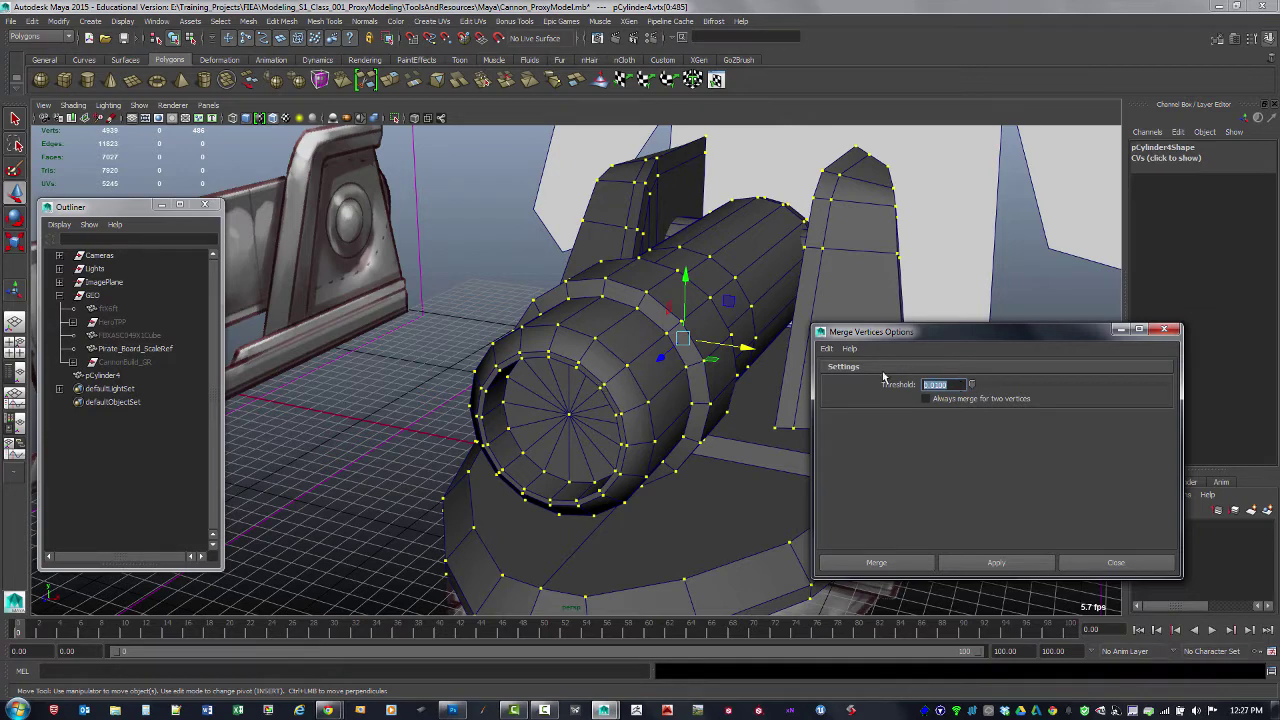
pyautogui.write('1')
pyautogui.click(996, 562)
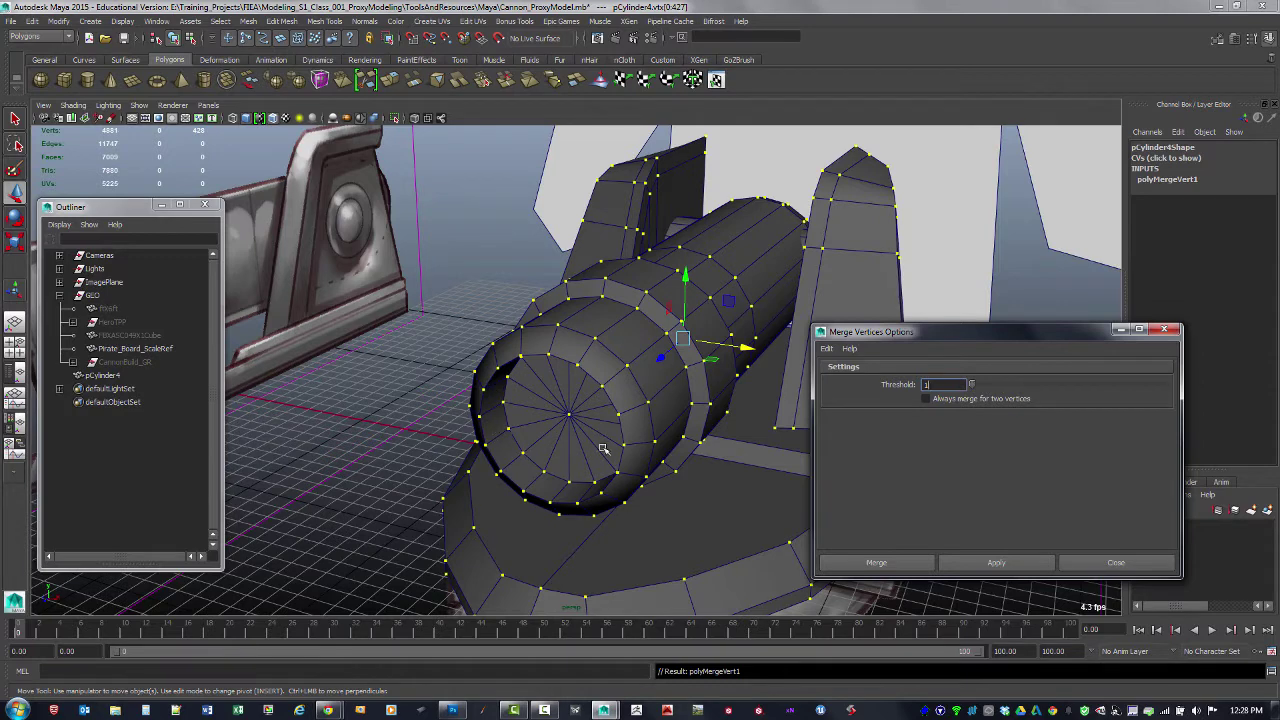
pyautogui.keyDown('alt'); pyautogui.moveTo(547, 475); pyautogui.dragTo(505, 481); pyautogui.keyUp('alt')
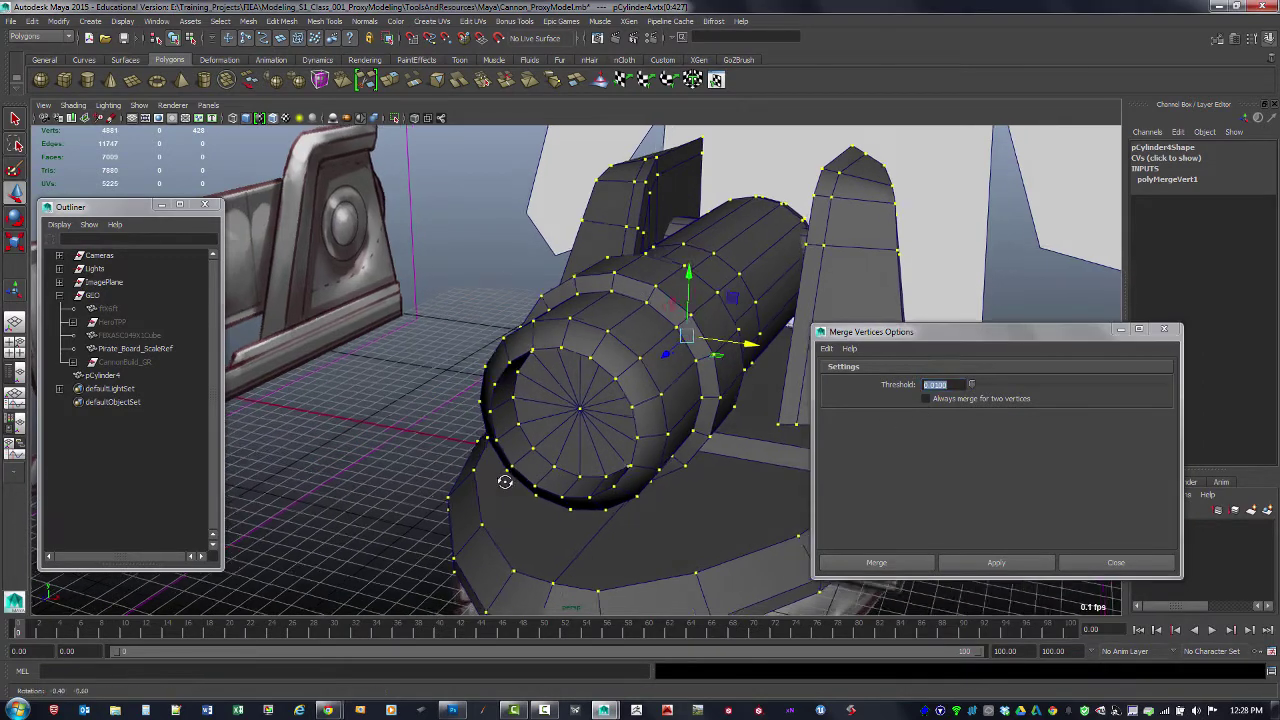
pyautogui.hotkey('ctrl', 'z')
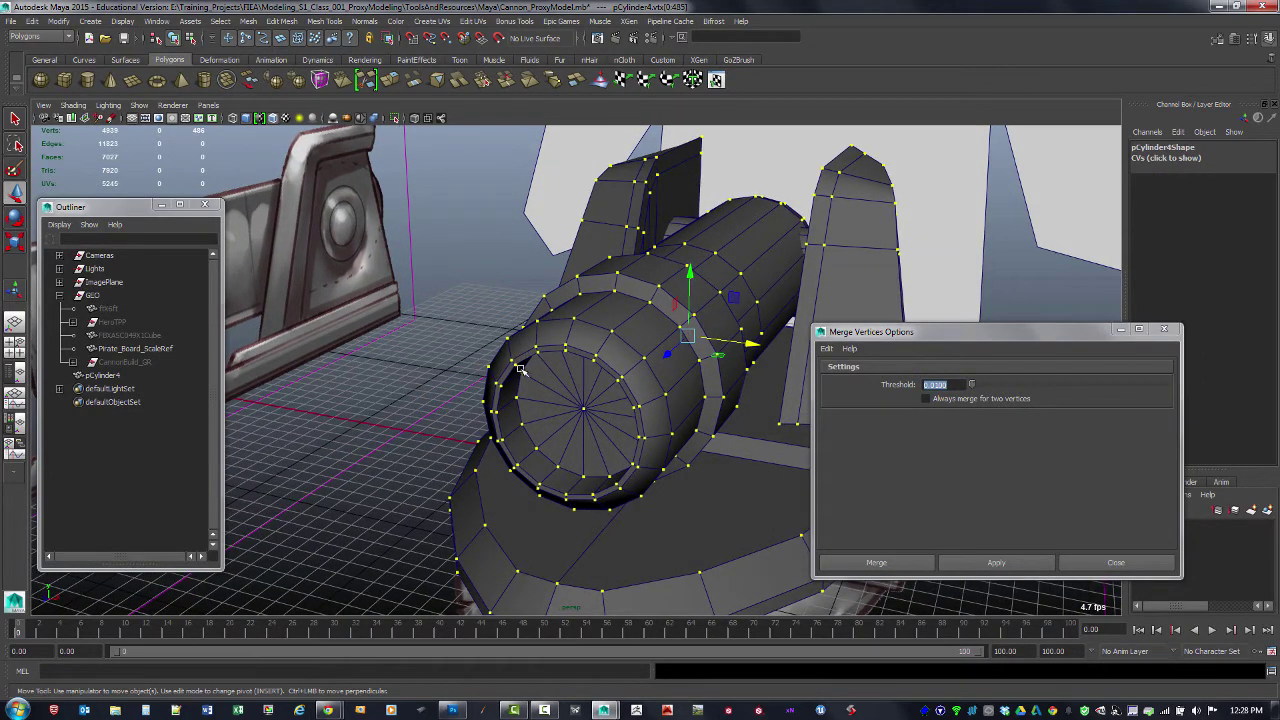
# Step: Try merging all the cannon's vertices with a threshold of 5, and undo the merge
pyautogui.click(952, 386)
pyautogui.write('5')
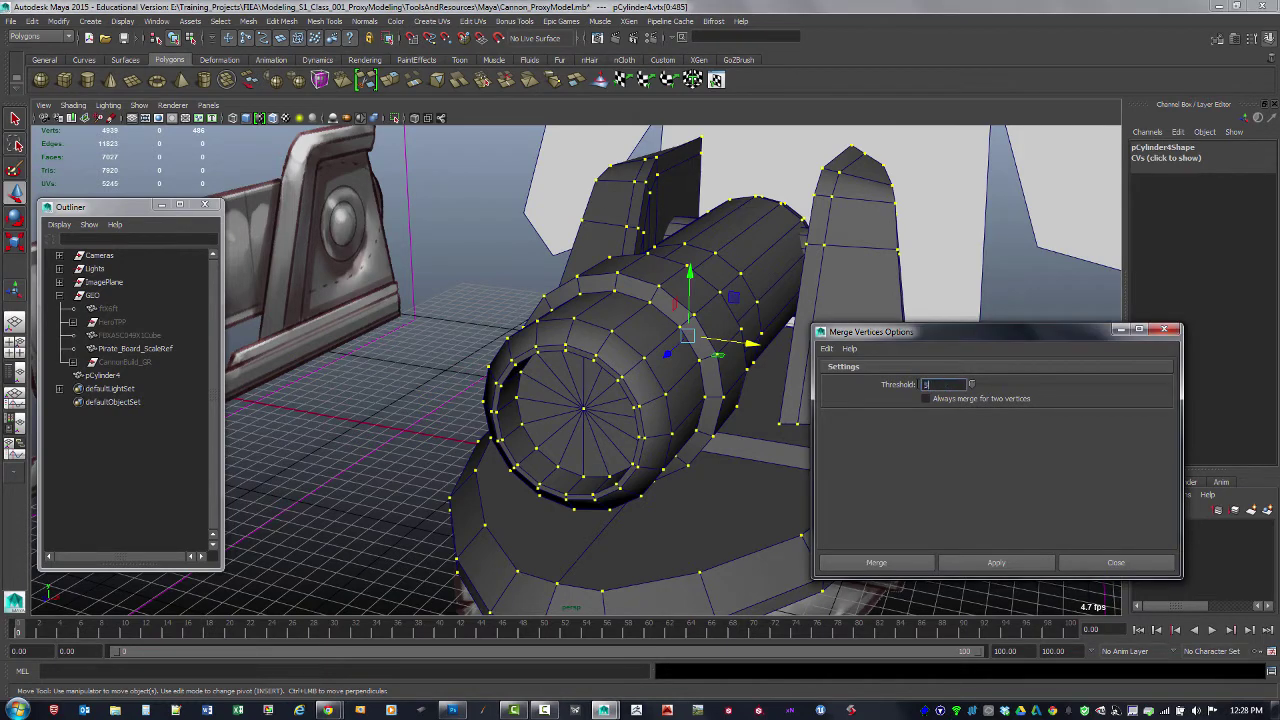
pyautogui.click(975, 564)
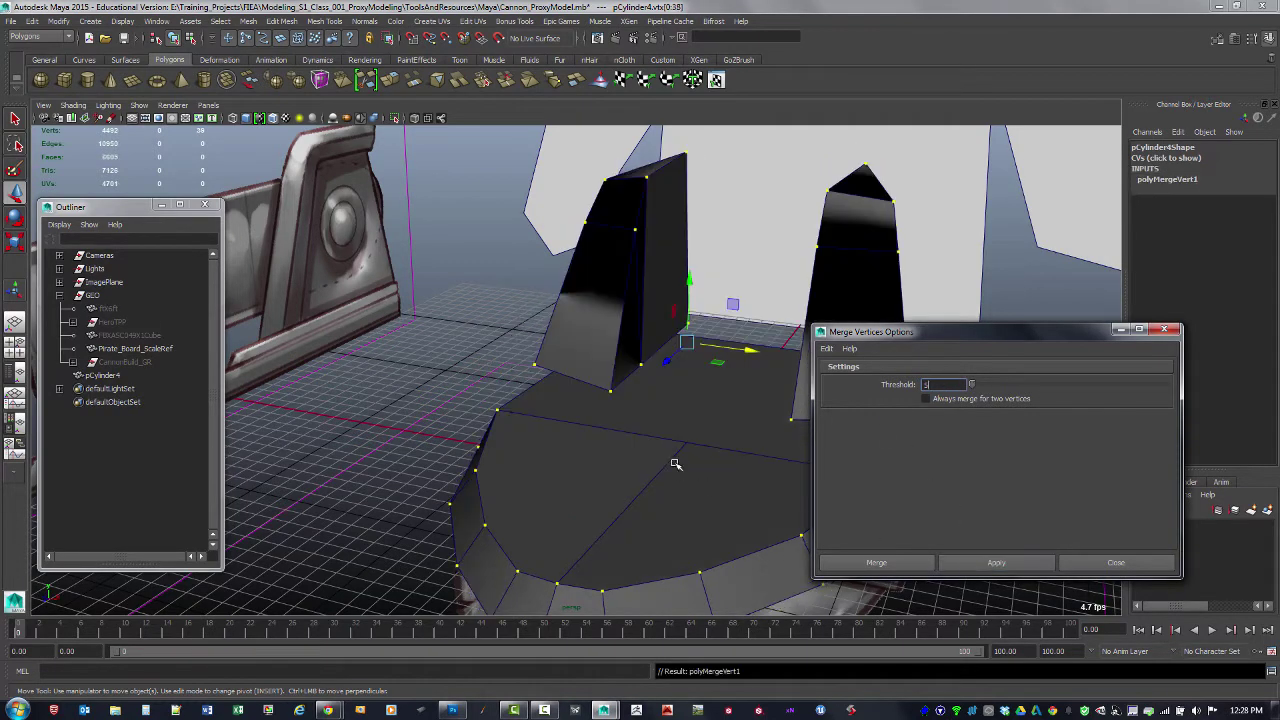
pyautogui.keyDown('alt'); pyautogui.moveTo(677, 466); pyautogui.dragTo(668, 461); pyautogui.keyUp('alt')
pyautogui.hotkey('ctrl', 'z')
# Step: Set the merge threshold back to 1 and inspect the spacing of the muzzle's vertices
pyautogui.click(910, 384)
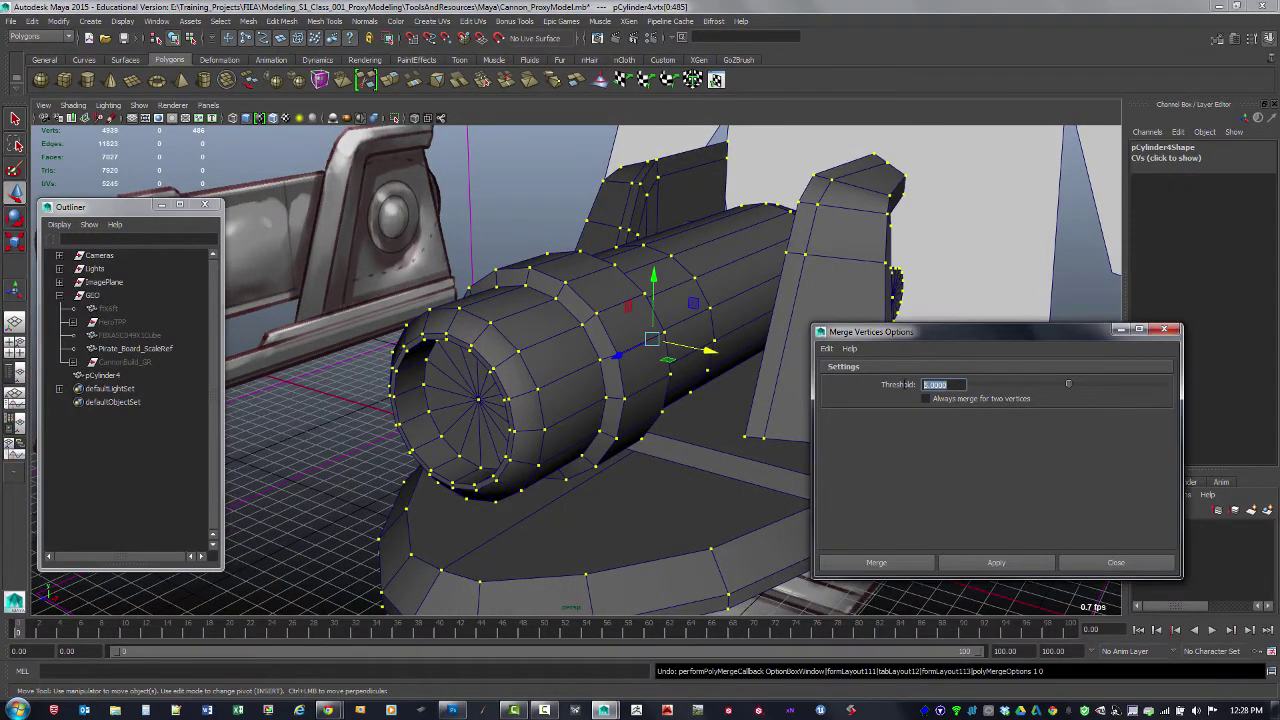
pyautogui.write('1')
pyautogui.press('Return')
pyautogui.click(1035, 562)
pyautogui.keyDown('alt'); pyautogui.moveTo(528, 450); pyautogui.dragTo(512, 410); pyautogui.keyUp('alt')
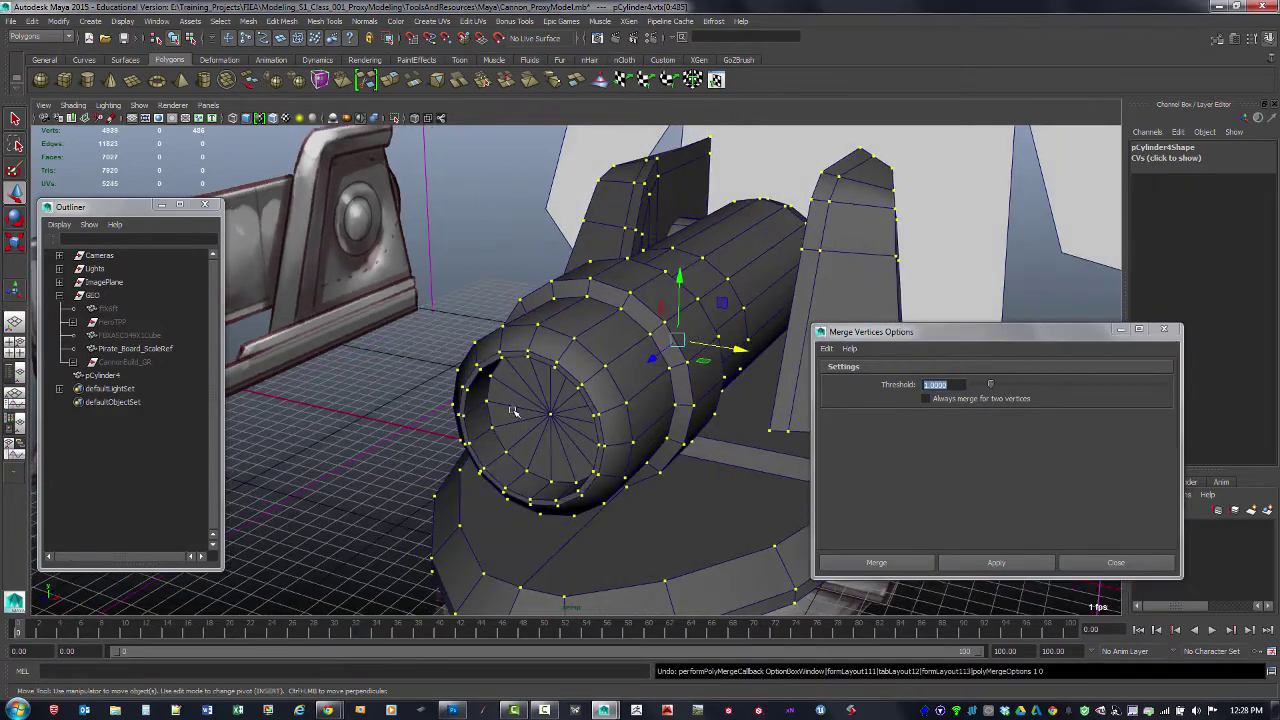
pyautogui.click(954, 386)
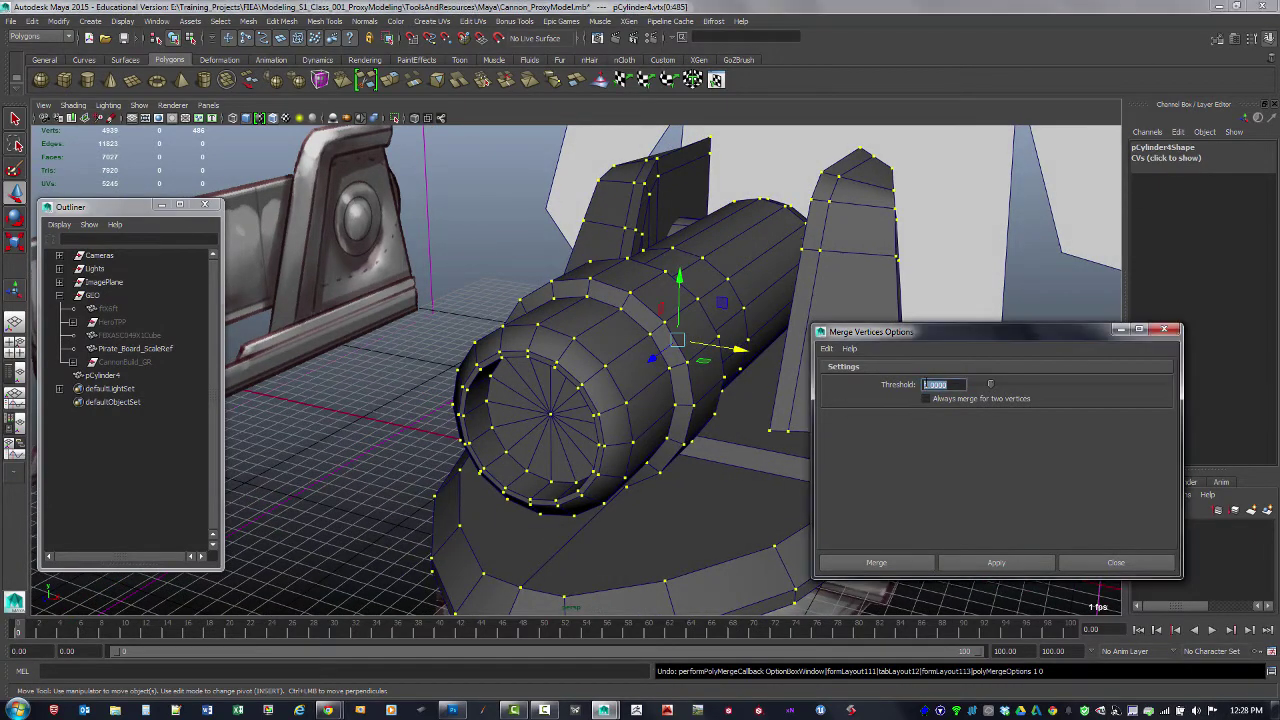
pyautogui.keyDown('alt'); pyautogui.moveTo(645, 420); pyautogui.dragTo(535, 411); pyautogui.keyUp('alt')
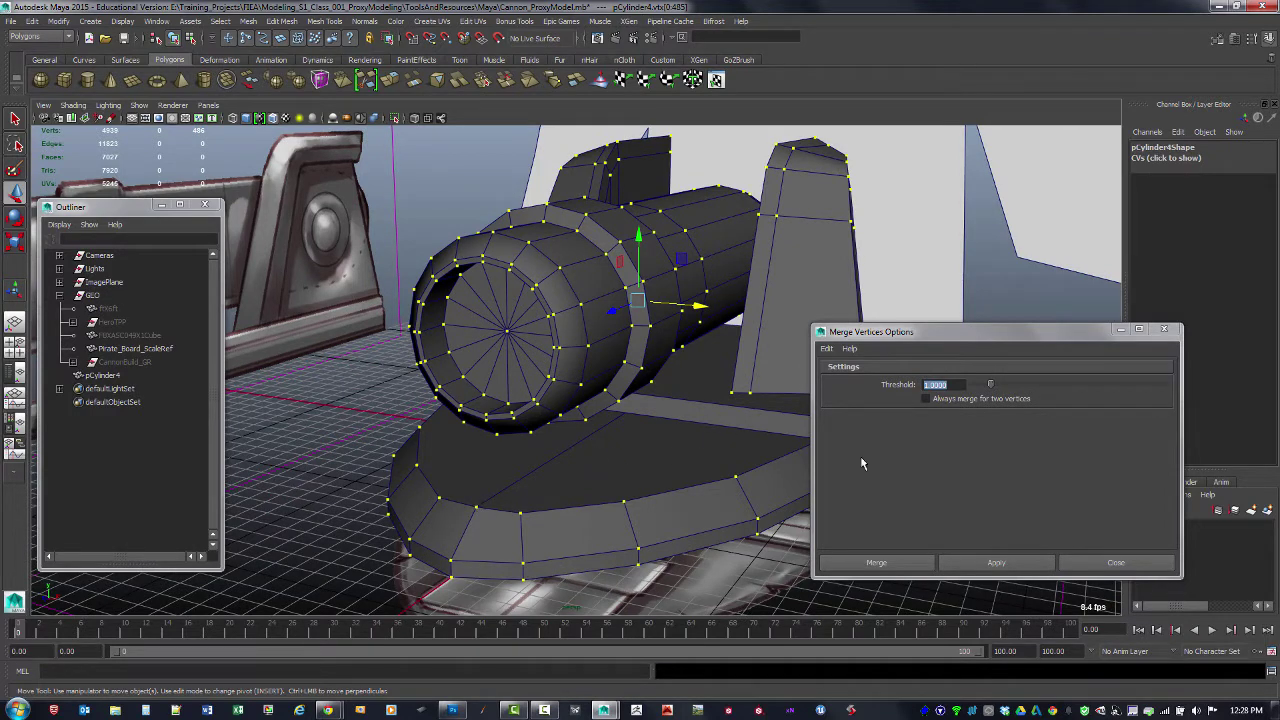
# Step: Merge all the cannon's vertices with a threshold of 0.0001 and close the merge options
pyautogui.click(912, 387)
pyautogui.write('0')
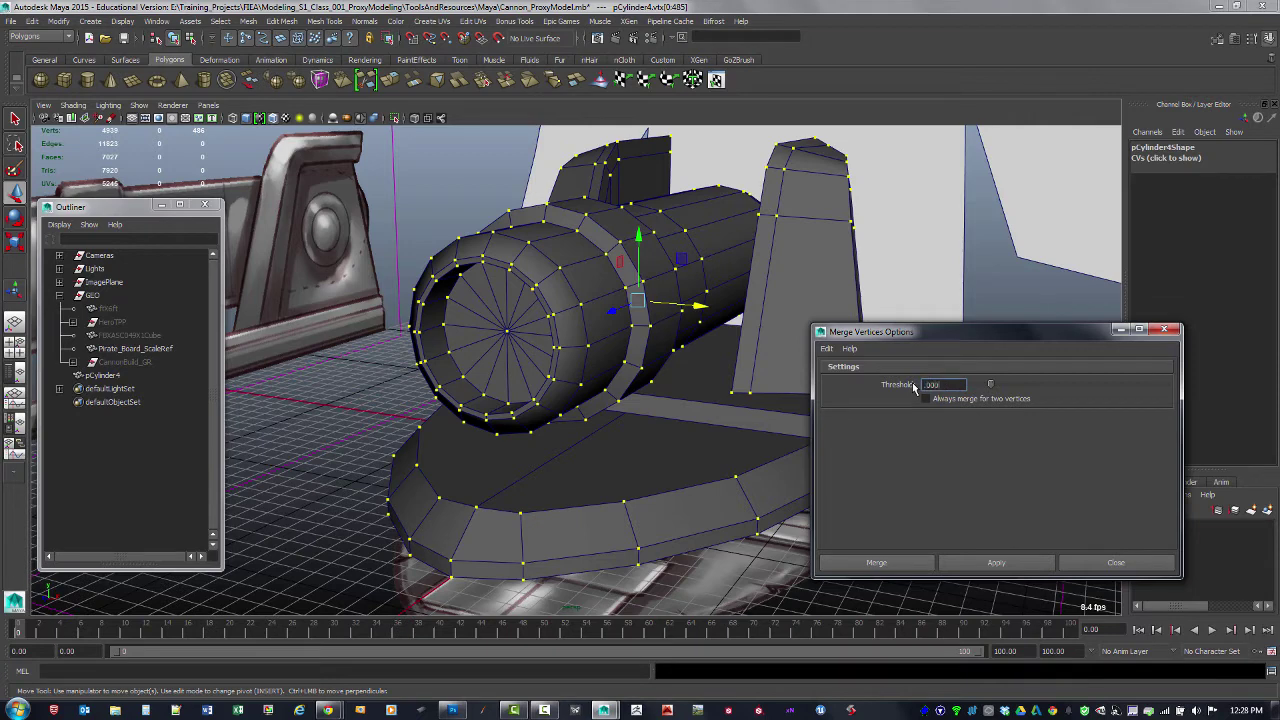
pyautogui.press('Return')
pyautogui.click(995, 562)
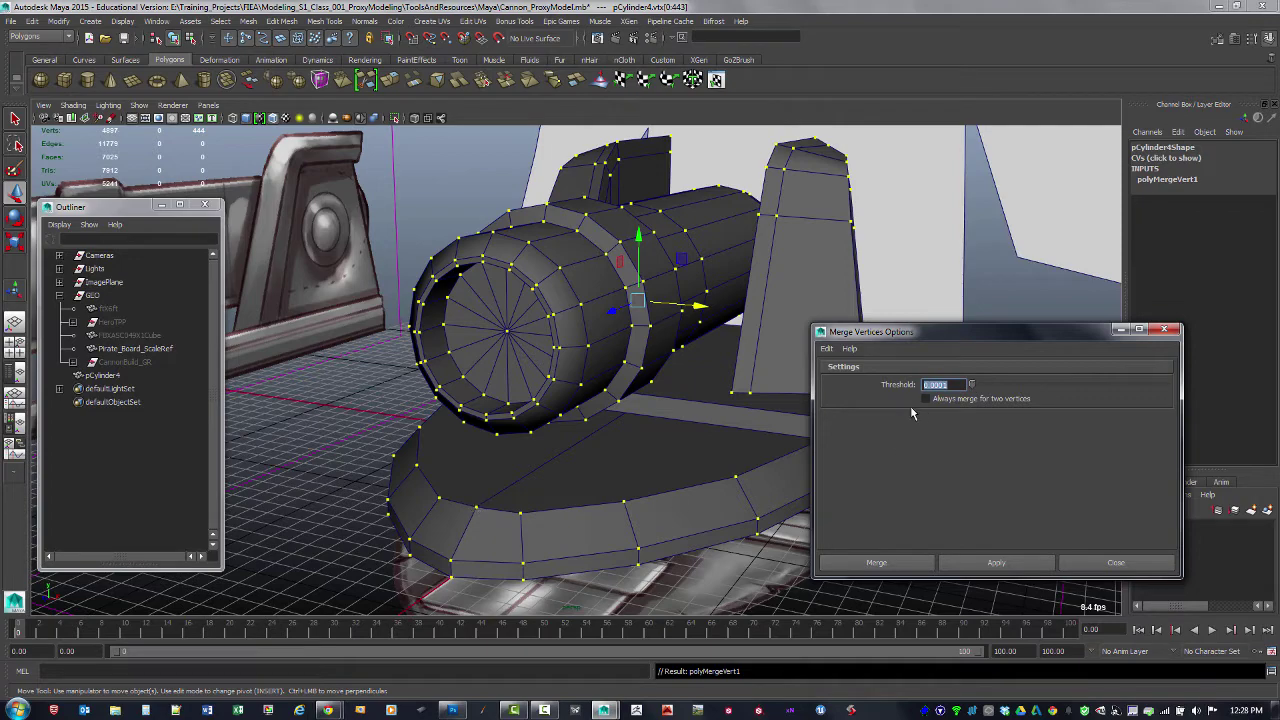
pyautogui.click(1164, 329)
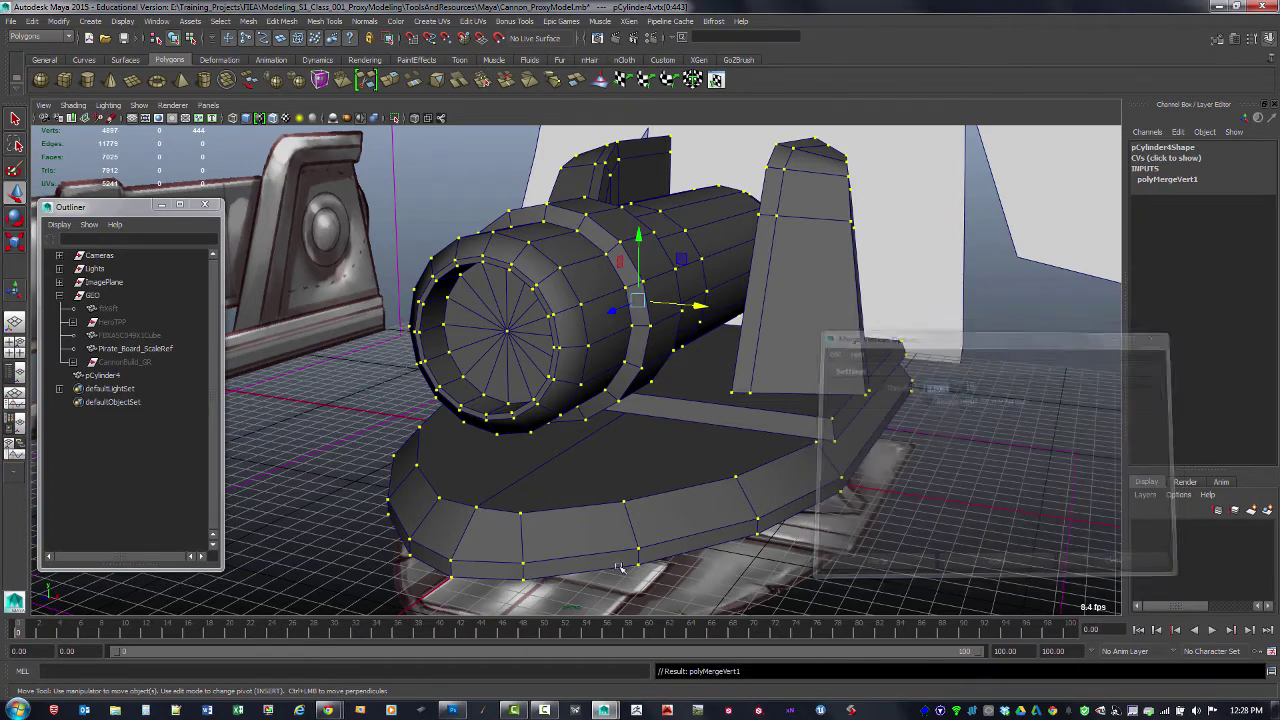
# Step: Test the merged center seam by moving the upper front seam vertex of the base sideways along X, and undo the move
pyautogui.keyDown('alt'); pyautogui.moveTo(508, 505); pyautogui.dragTo(595, 428, button='middle'); pyautogui.keyUp('alt')
pyautogui.keyDown('alt'); pyautogui.moveTo(595, 428); pyautogui.dragTo(589, 474, button='right'); pyautogui.keyUp('alt')
pyautogui.click(420, 502)
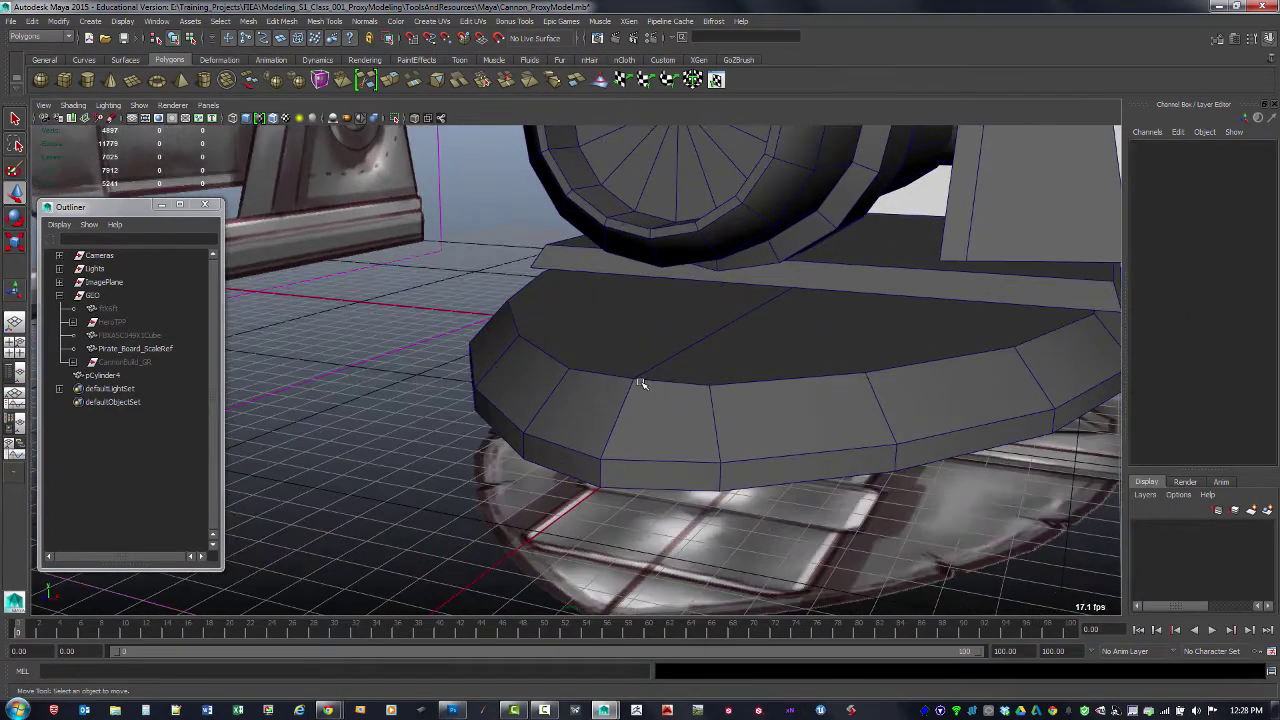
pyautogui.click(638, 382)
pyautogui.press('F9')
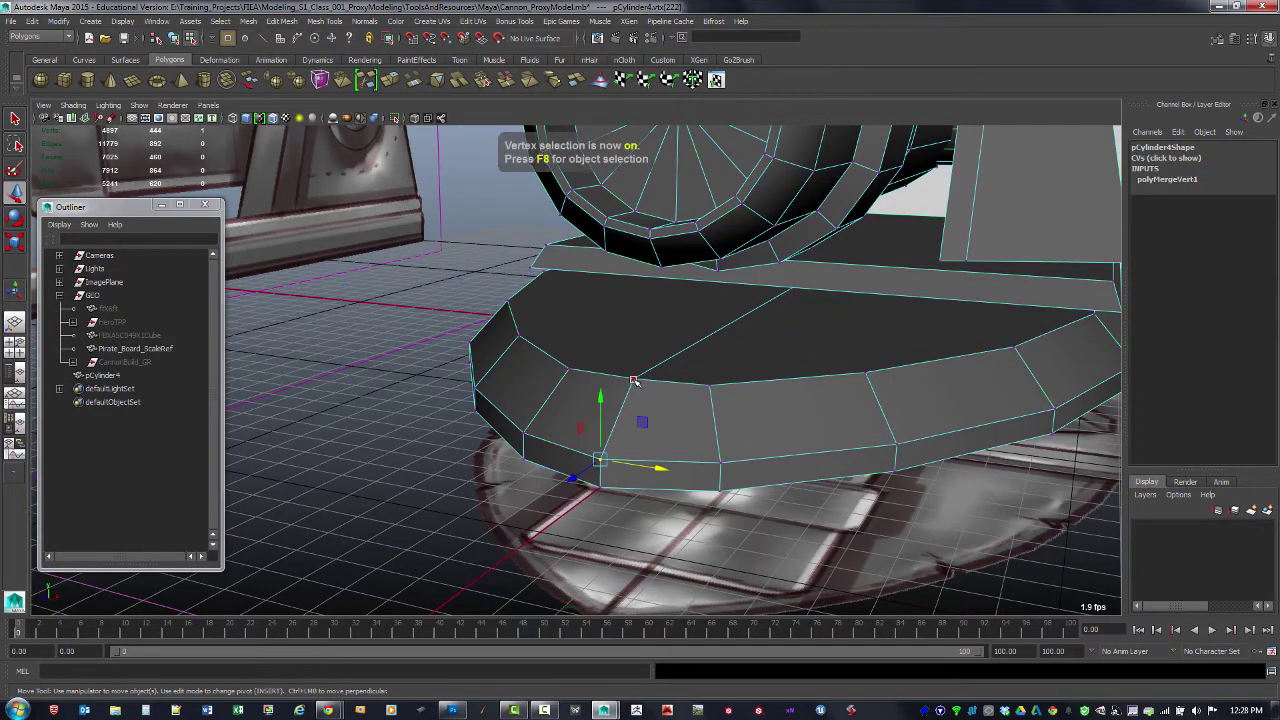
pyautogui.click(634, 380)
pyautogui.moveTo(692, 387); pyautogui.dragTo(637, 391)
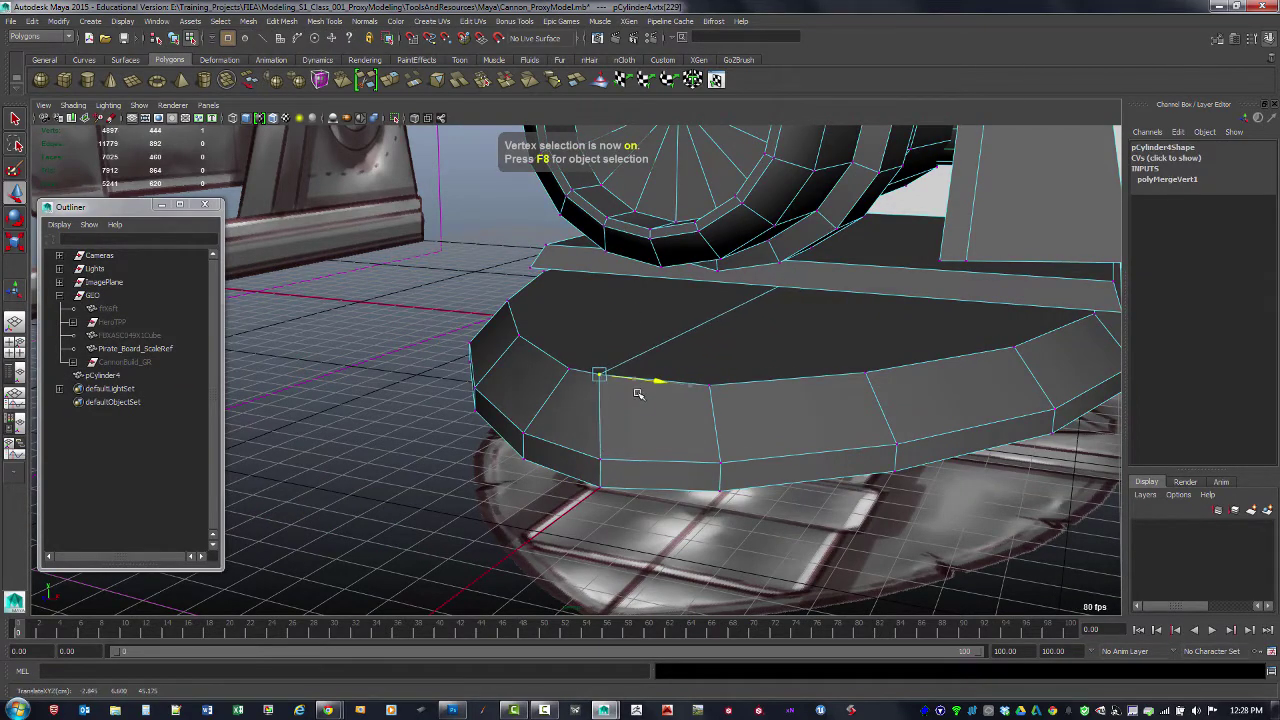
pyautogui.hotkey('ctrl', 'z')
# Step: Collapse the GEO group in the Outliner and hide the ImagePlane reference group
pyautogui.keyDown('alt'); pyautogui.moveTo(754, 443); pyautogui.dragTo(730, 393, button='right'); pyautogui.keyUp('alt')
pyautogui.moveTo(729, 427)
pyautogui.keyDown('alt'); pyautogui.mouseDown()
pyautogui.moveTo(730, 330)
pyautogui.moveTo(709, 423)
pyautogui.moveTo(809, 434)
pyautogui.moveTo(679, 388)
pyautogui.moveTo(731, 451)
pyautogui.mouseUp(); pyautogui.keyUp('alt')
pyautogui.click(59, 296)
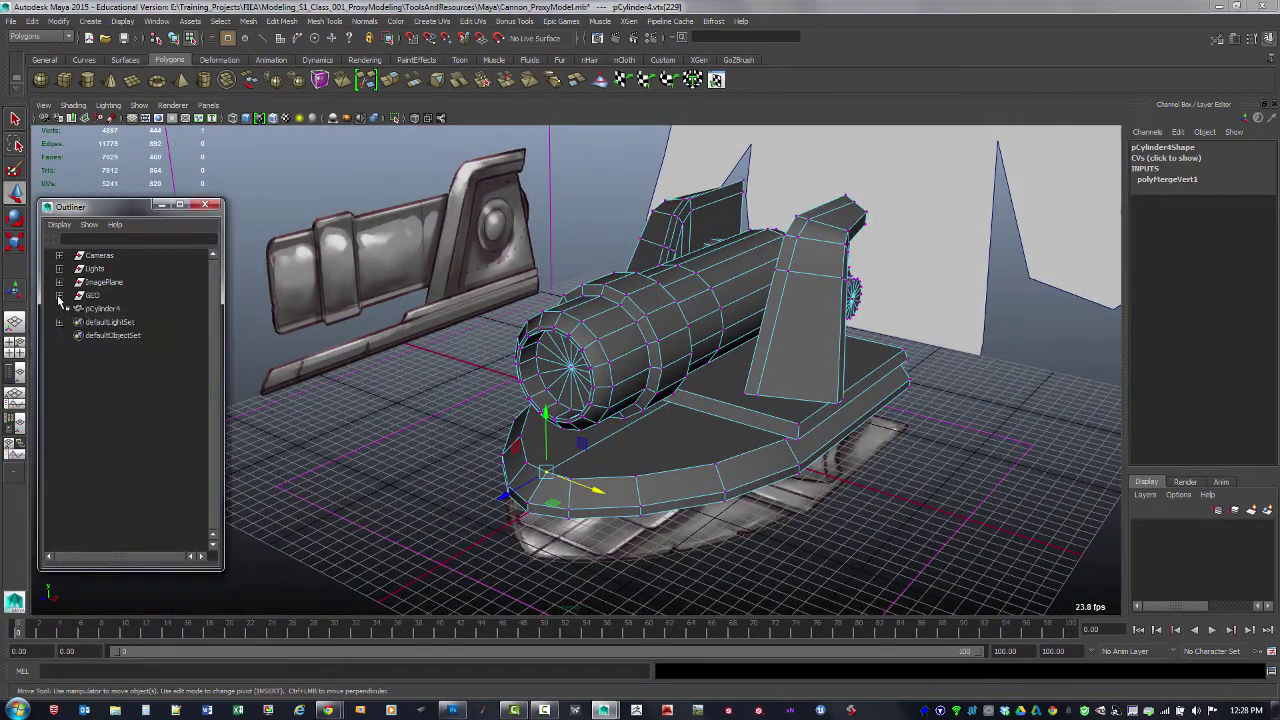
pyautogui.click(98, 283)
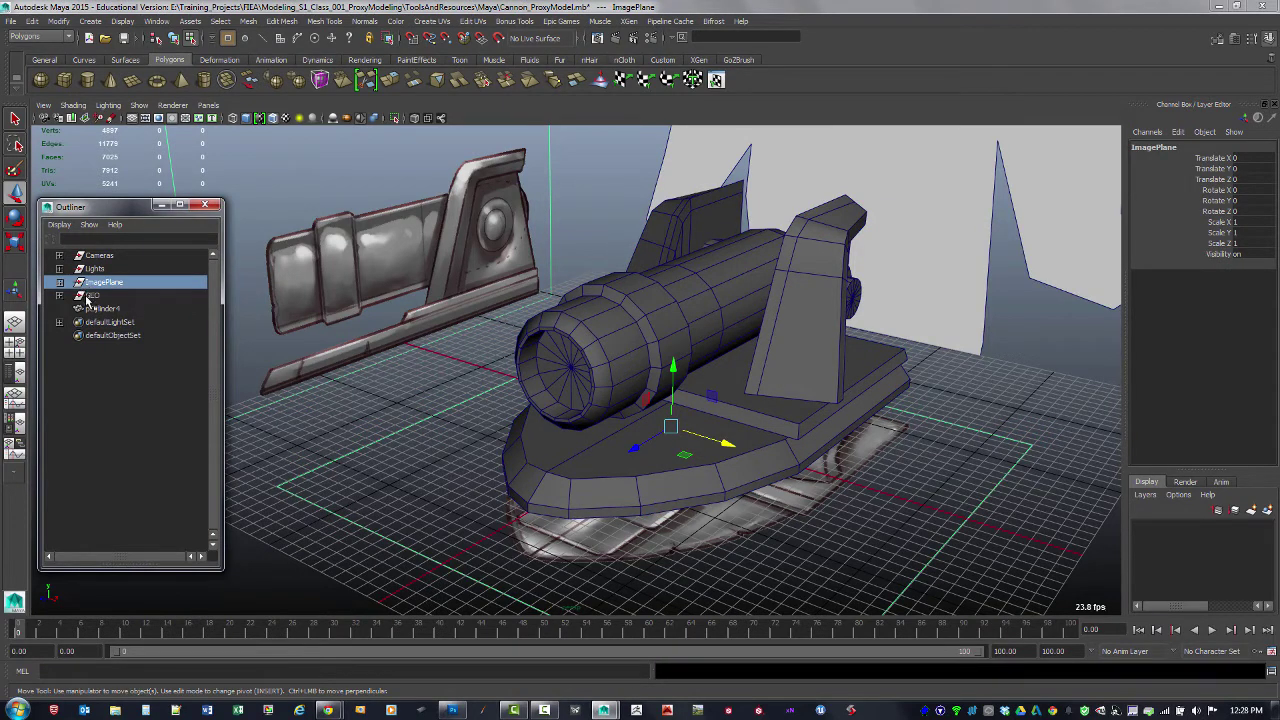
pyautogui.hotkey('ctrl', 'h')
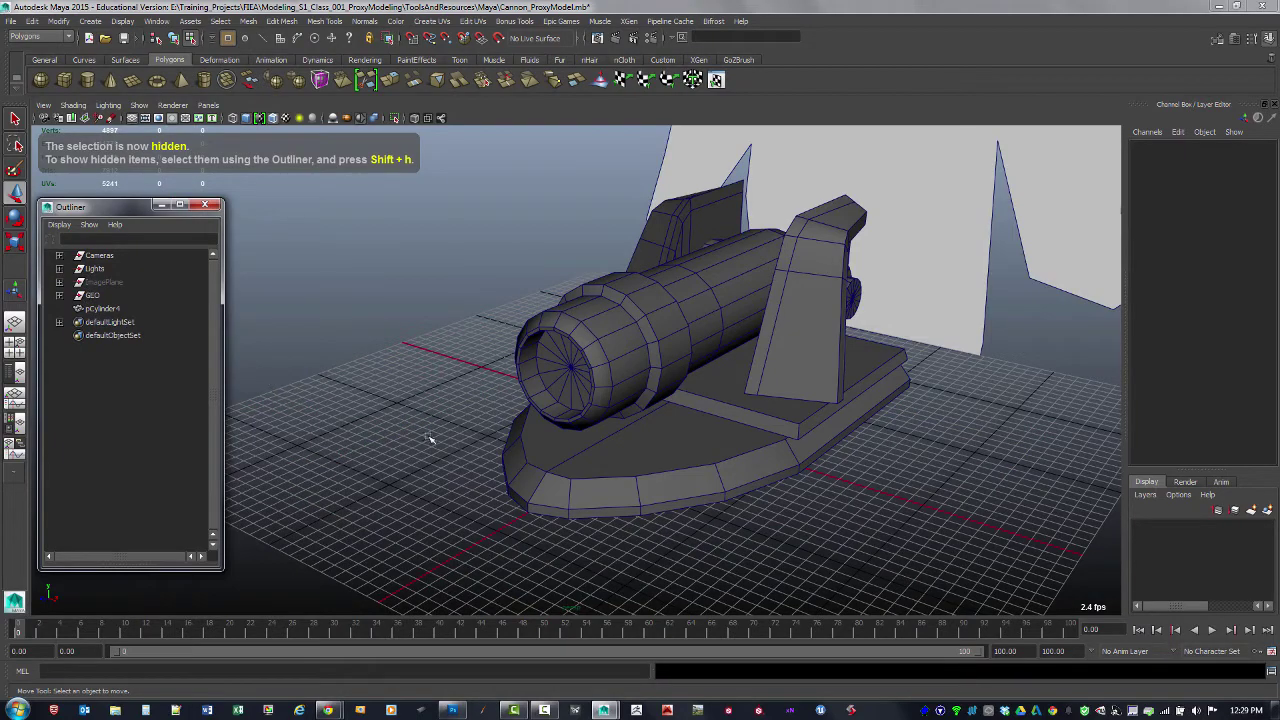
# Step: Select the cannon as an object and apply border edge highlighting to all polygon objects with an edge width of 3
pyautogui.keyDown('alt'); pyautogui.moveTo(390, 500); pyautogui.dragTo(497, 491); pyautogui.keyUp('alt')
pyautogui.click(498, 493)
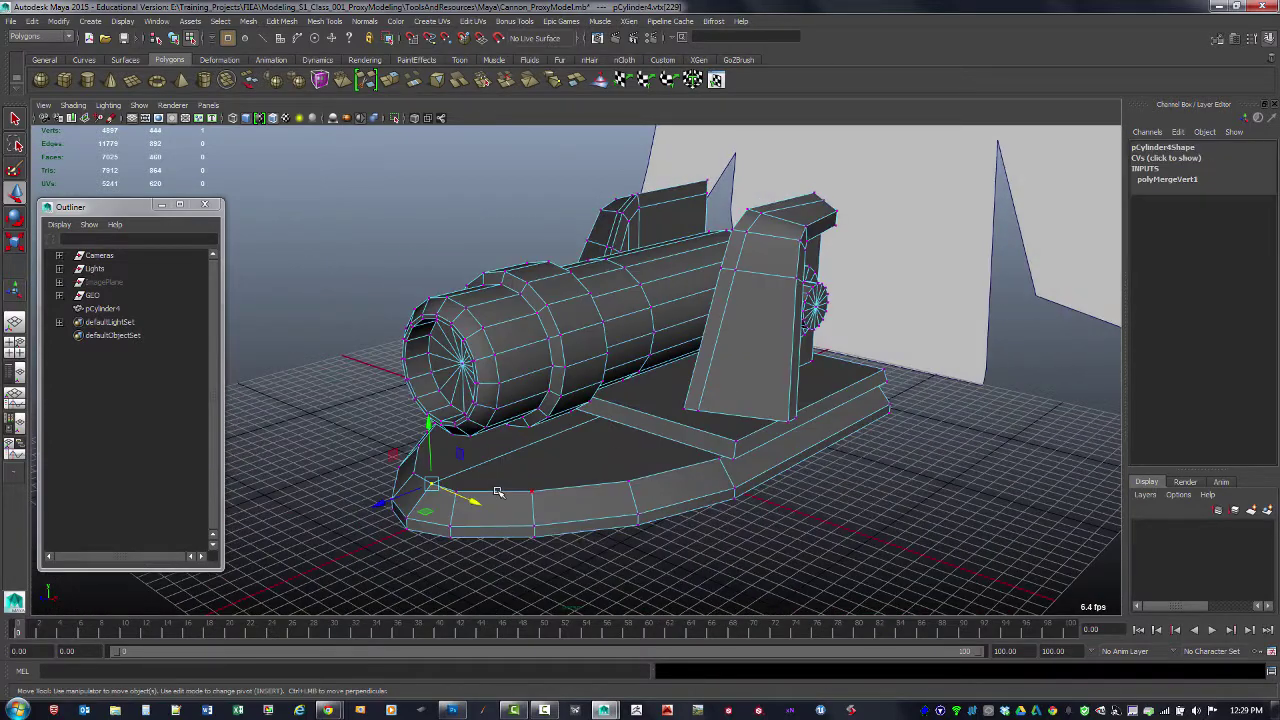
pyautogui.press('F8')
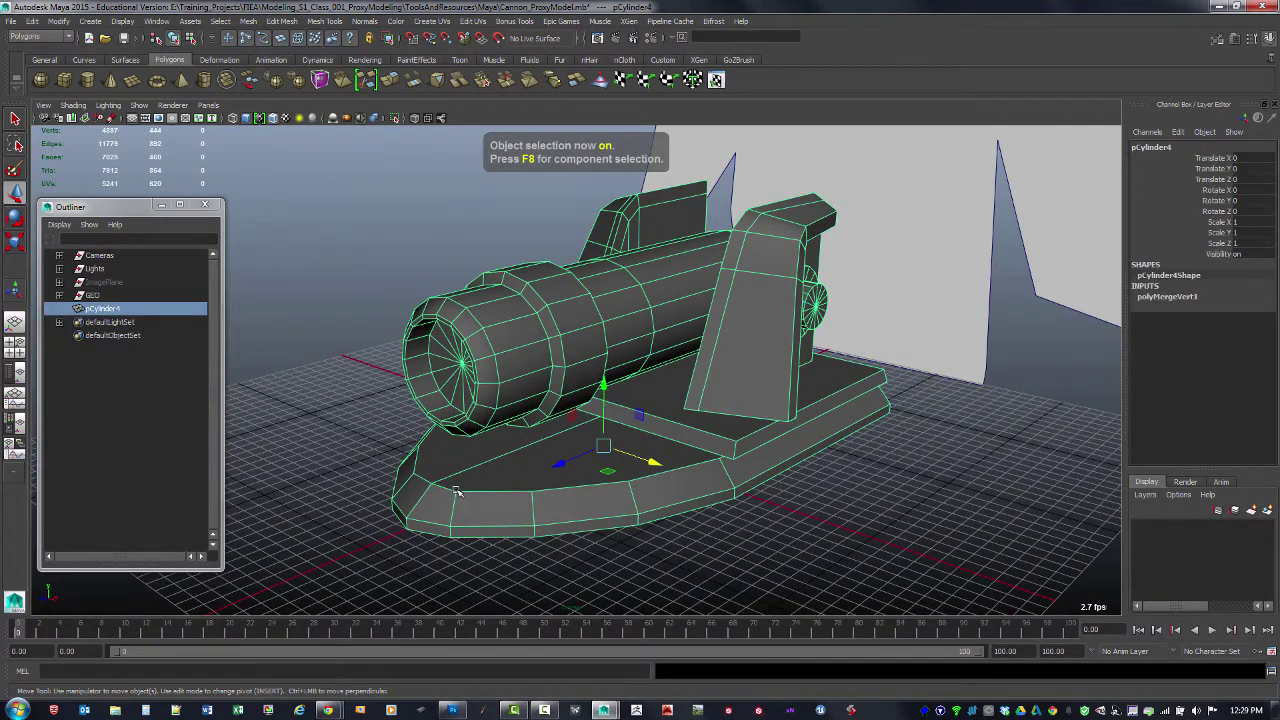
pyautogui.click(123, 21)
pyautogui.moveTo(158, 159)
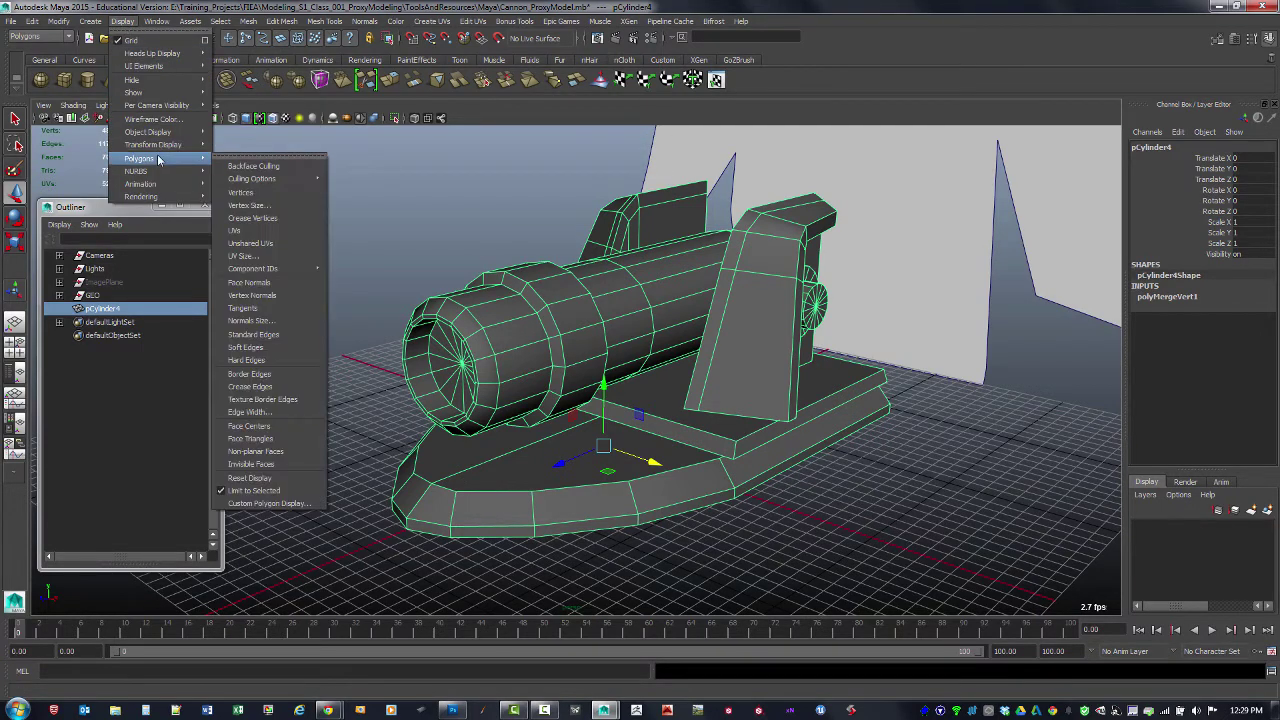
pyautogui.click(306, 504)
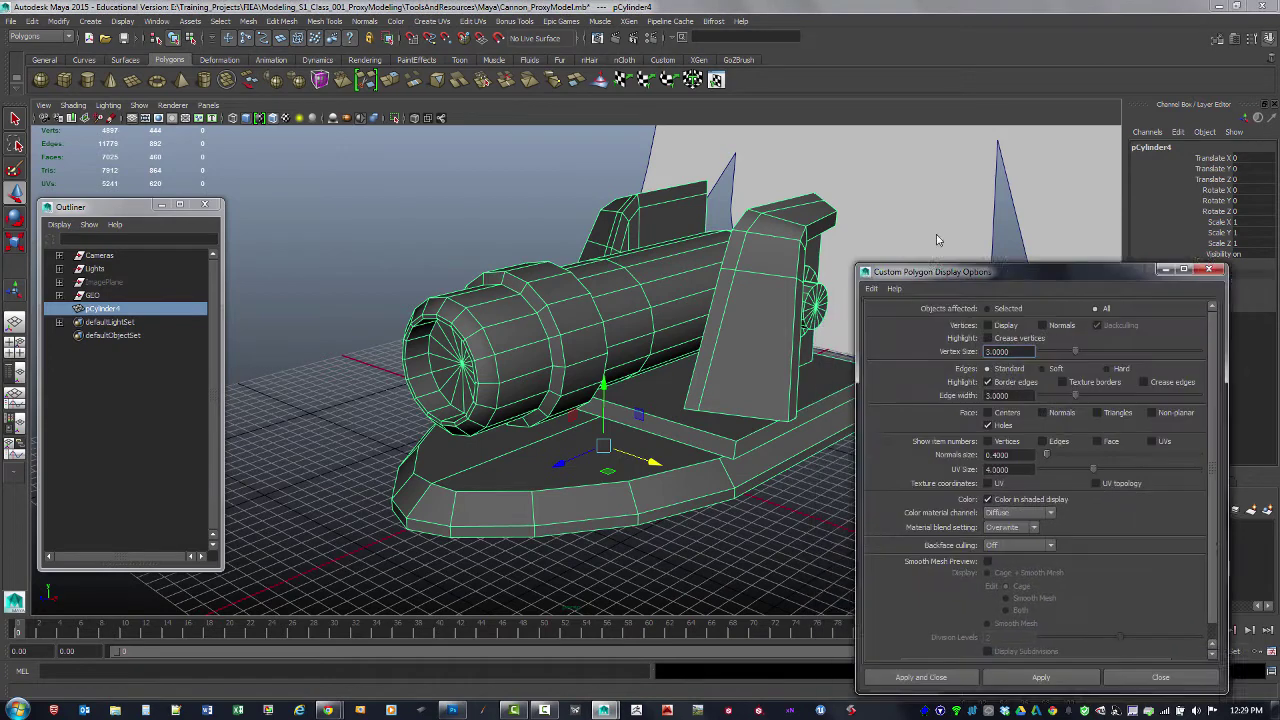
pyautogui.moveTo(929, 276); pyautogui.dragTo(934, 184)
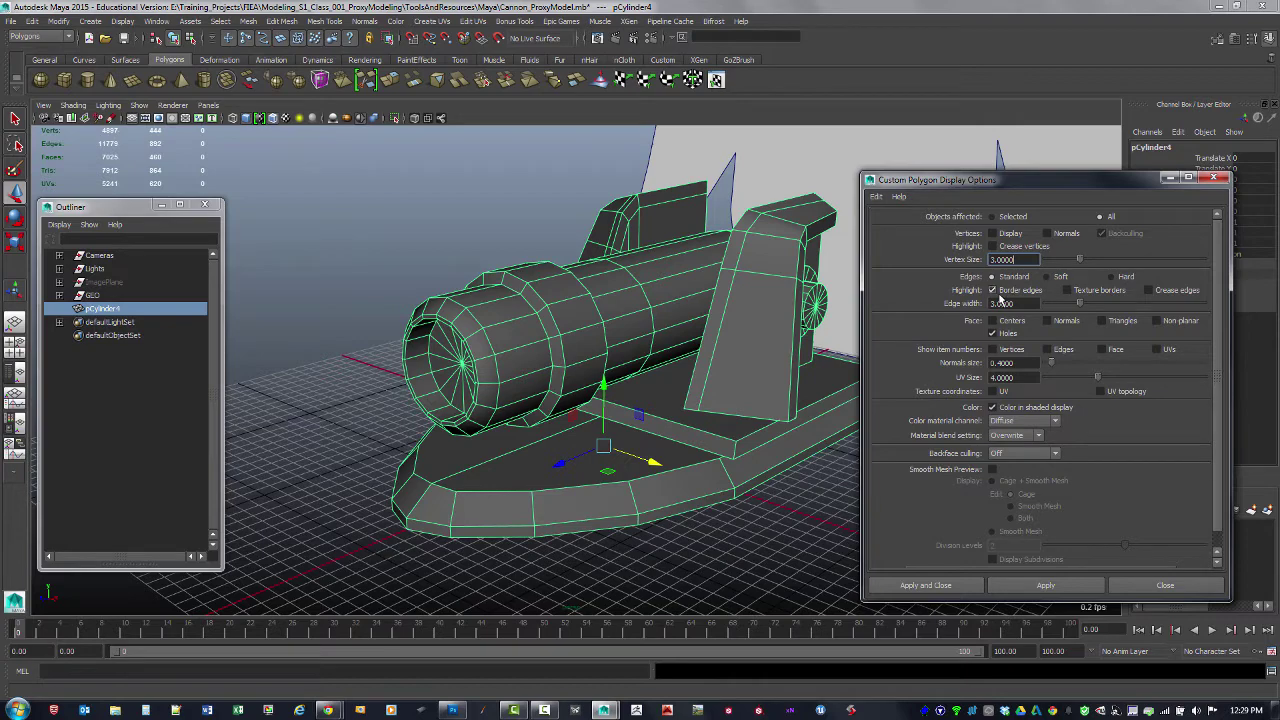
pyautogui.click(1045, 585)
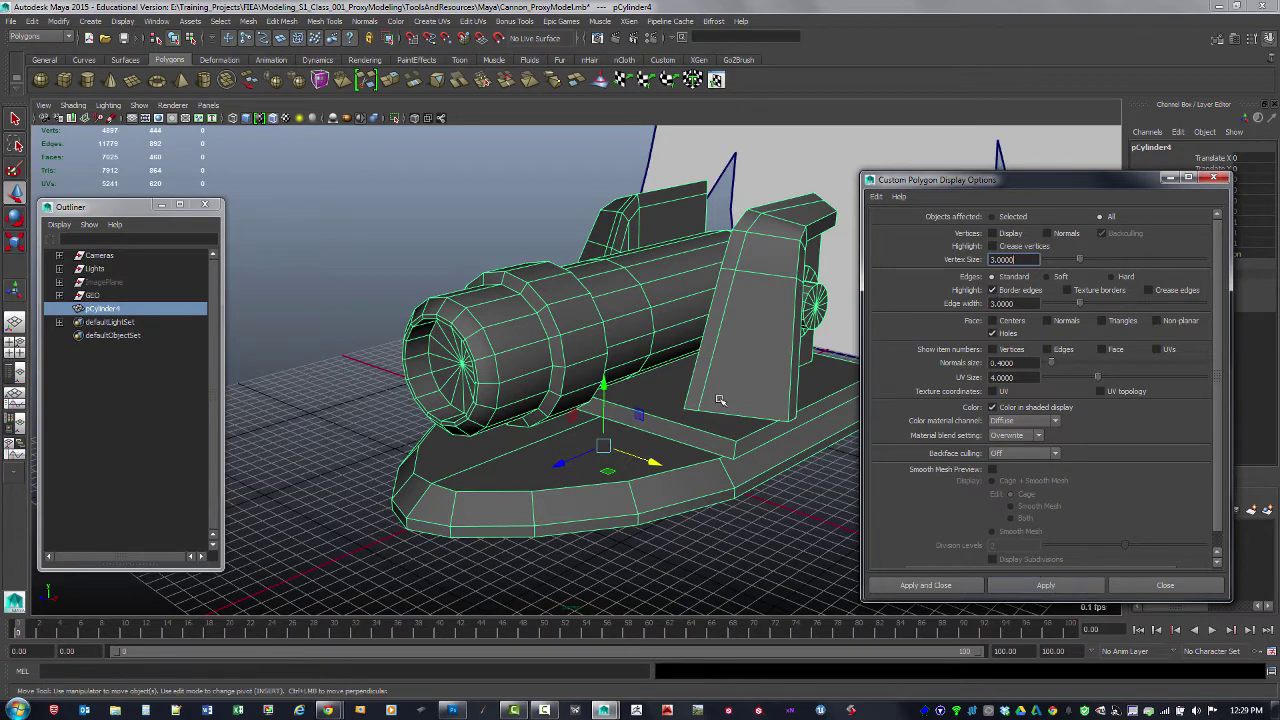
pyautogui.keyDown('alt'); pyautogui.moveTo(725, 393); pyautogui.dragTo(690, 330); pyautogui.keyUp('alt')
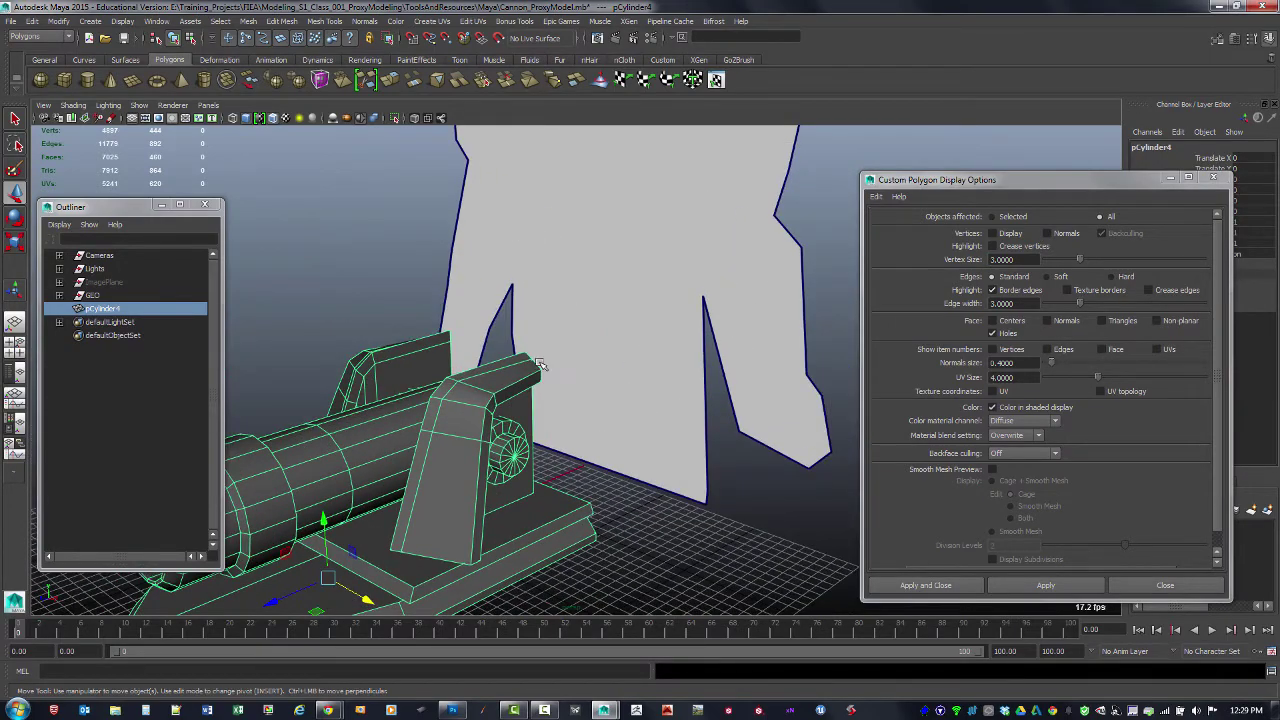
# Step: Show the cannon in wireframe and apply a border edge width of 6 to all polygon objects
pyautogui.moveTo(541, 365)
pyautogui.keyDown('alt'); pyautogui.mouseDown()
pyautogui.moveTo(591, 336)
pyautogui.moveTo(584, 350)
pyautogui.mouseUp(); pyautogui.keyUp('alt')
pyautogui.press('4')
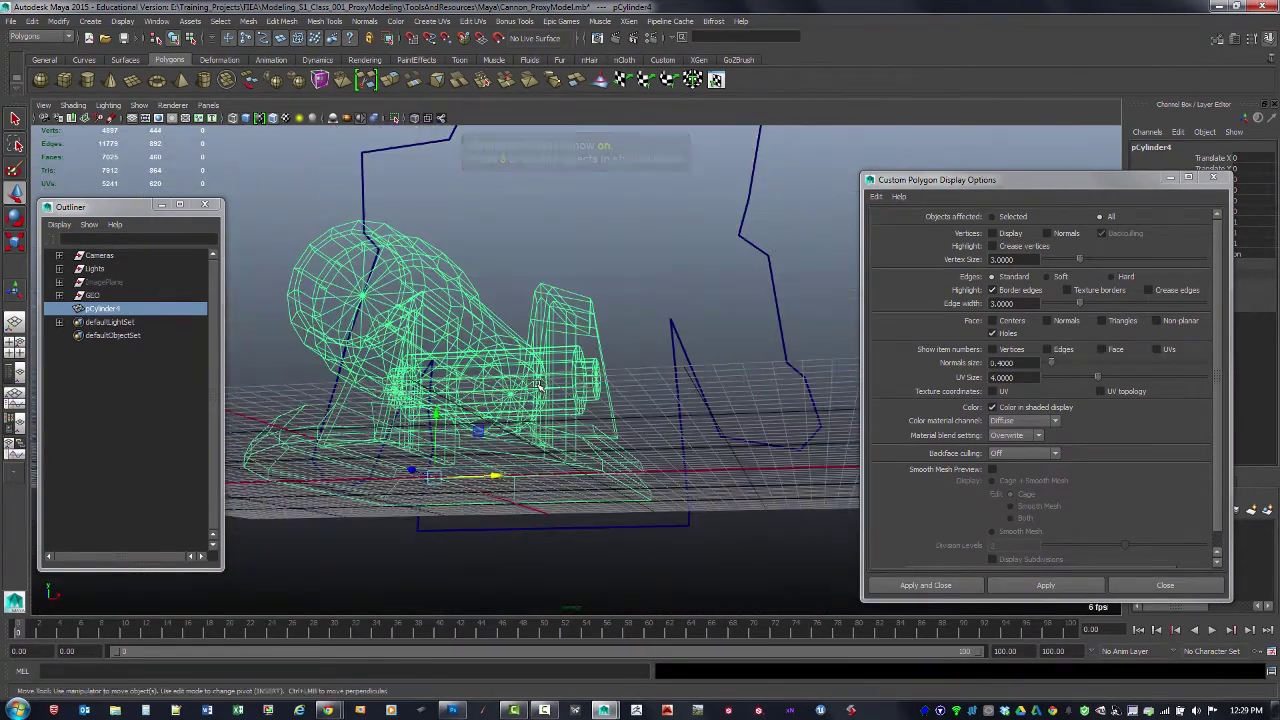
pyautogui.moveTo(585, 415)
pyautogui.keyDown('alt'); pyautogui.mouseDown()
pyautogui.moveTo(562, 401)
pyautogui.moveTo(565, 489)
pyautogui.moveTo(427, 507)
pyautogui.mouseUp(); pyautogui.keyUp('alt')
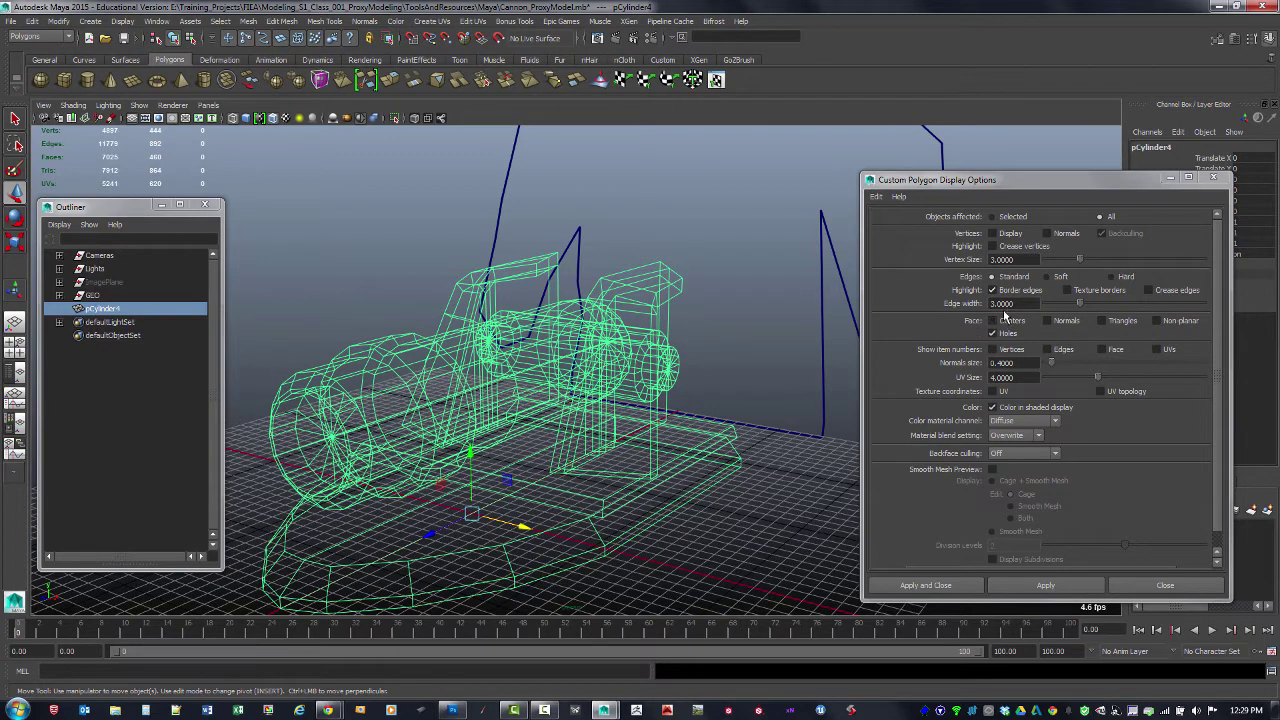
pyautogui.moveTo(1025, 303); pyautogui.dragTo(998, 303)
pyautogui.write('5')
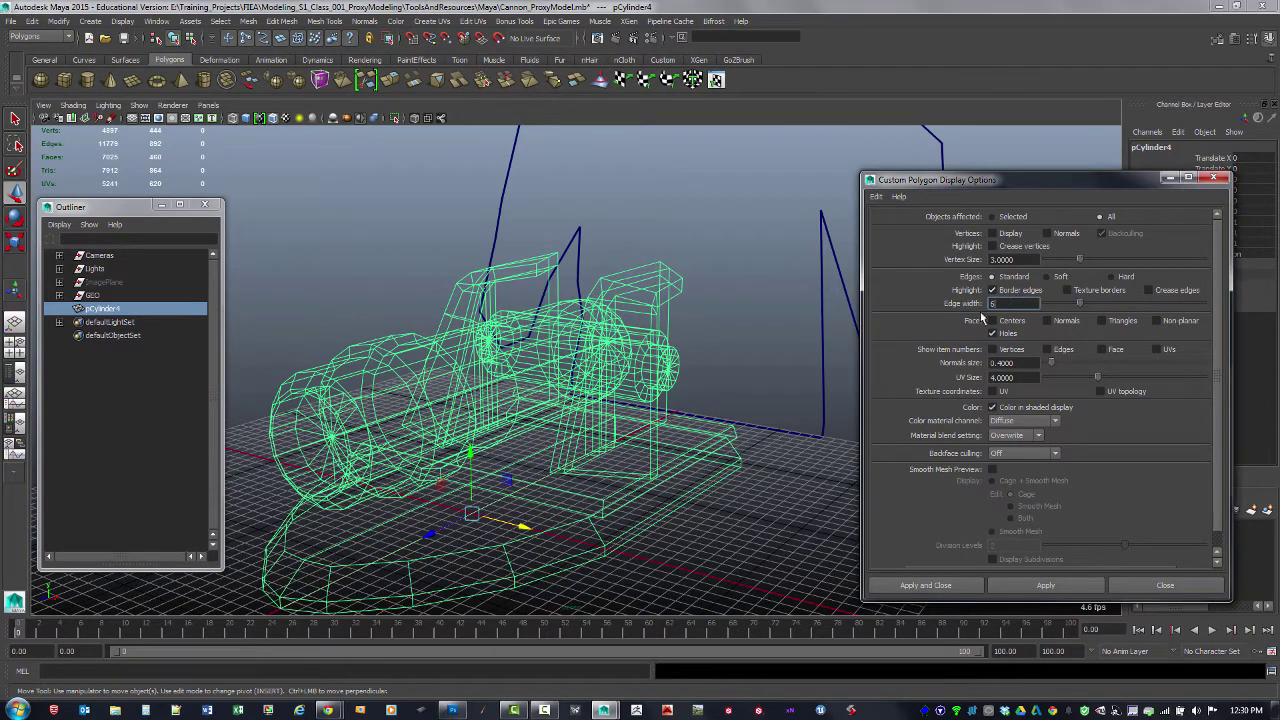
pyautogui.press('Return')
pyautogui.click(1062, 597)
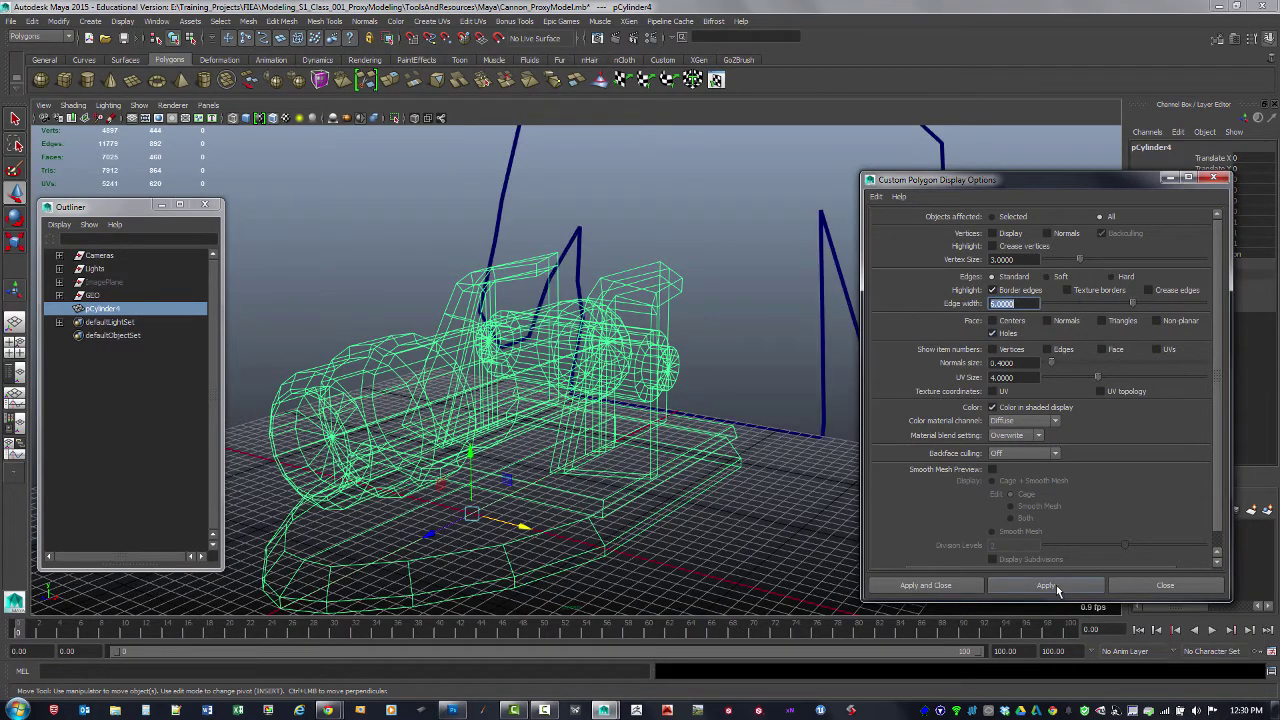
# Step: Examine the front of the base for open borders, selecting its upper and lower center seam vertices to check them
pyautogui.scroll(3, 800, 222)
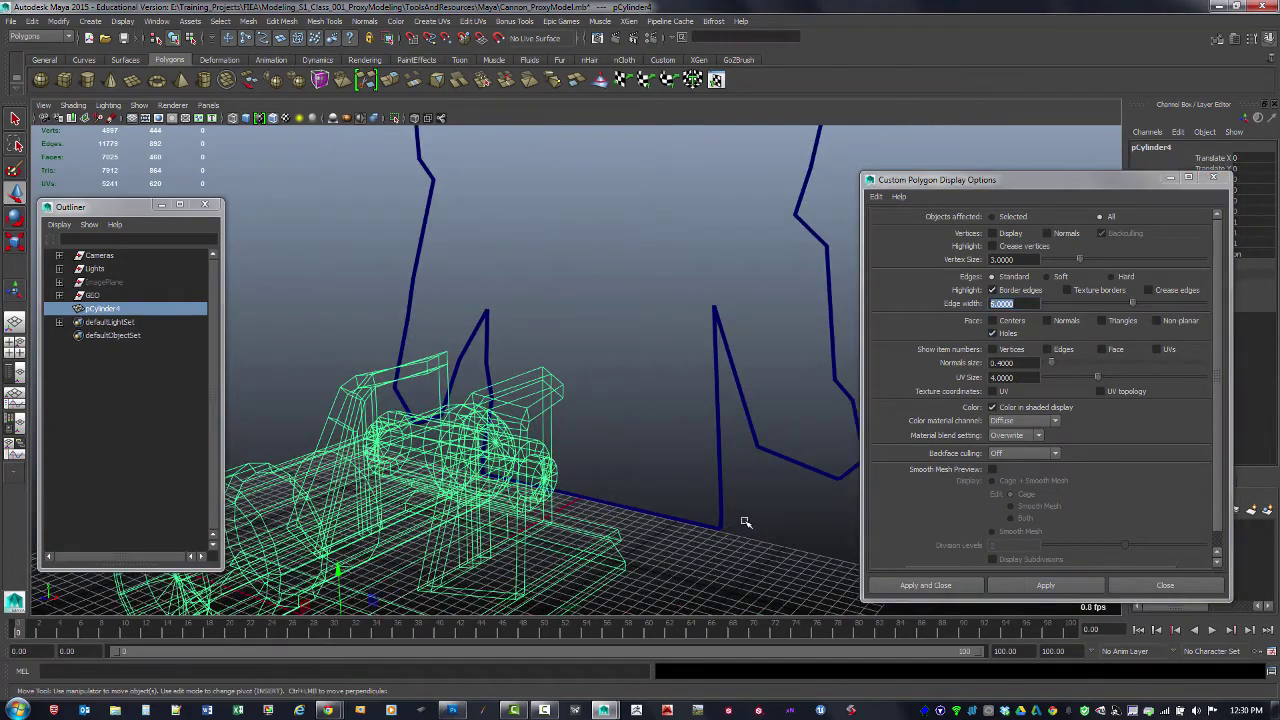
pyautogui.keyDown('alt'); pyautogui.moveTo(584, 439); pyautogui.dragTo(735, 314); pyautogui.keyUp('alt')
pyautogui.keyDown('alt'); pyautogui.moveTo(519, 397); pyautogui.dragTo(541, 396); pyautogui.keyUp('alt')
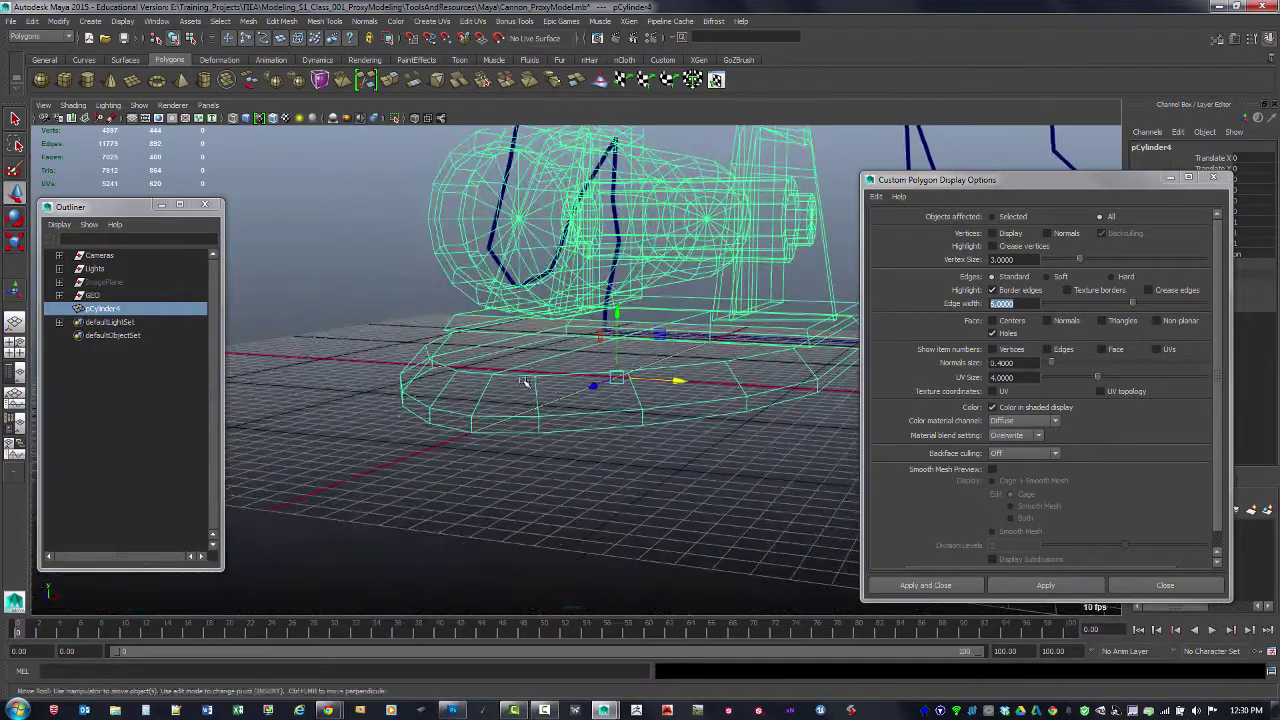
pyautogui.keyDown('alt'); pyautogui.moveTo(524, 383); pyautogui.dragTo(602, 404, button='right'); pyautogui.keyUp('alt')
pyautogui.scroll(1, 550, 364)
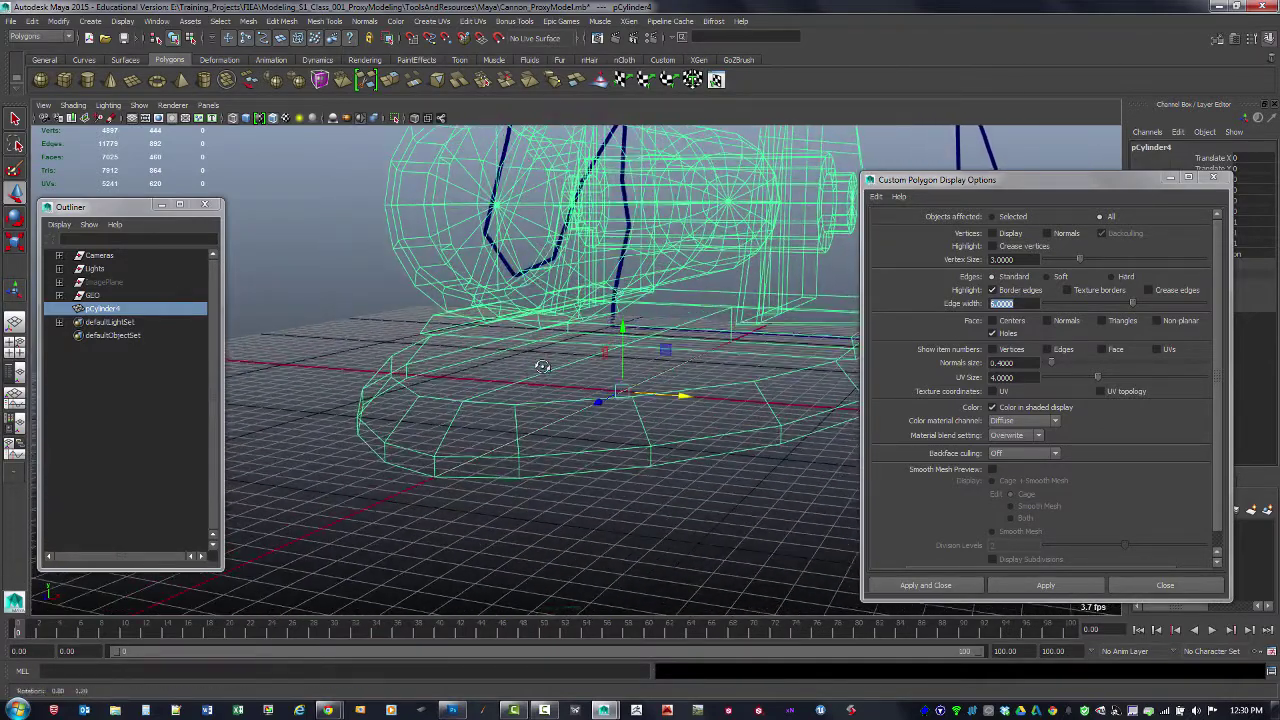
pyautogui.press('F8')
pyautogui.click(458, 404)
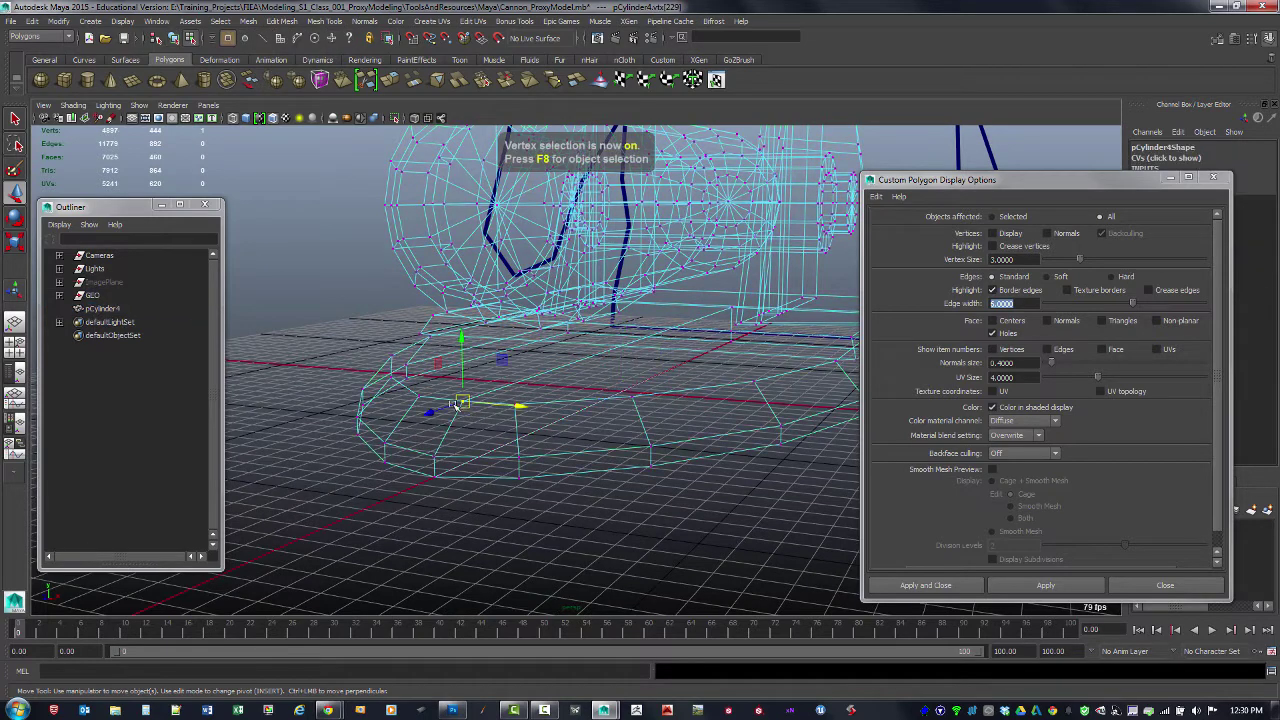
pyautogui.click(438, 457)
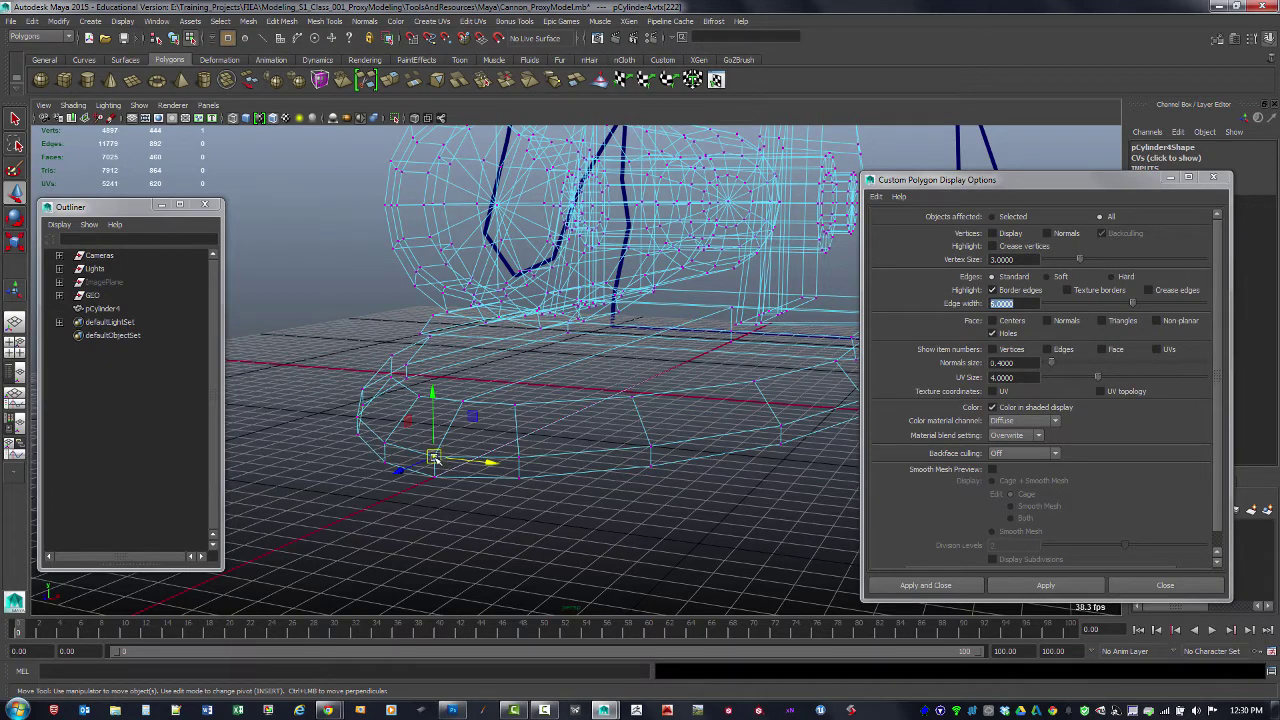
pyautogui.keyDown('shift'); pyautogui.moveTo(434, 457); pyautogui.dragTo(446, 397, button='right'); pyautogui.keyUp('shift')
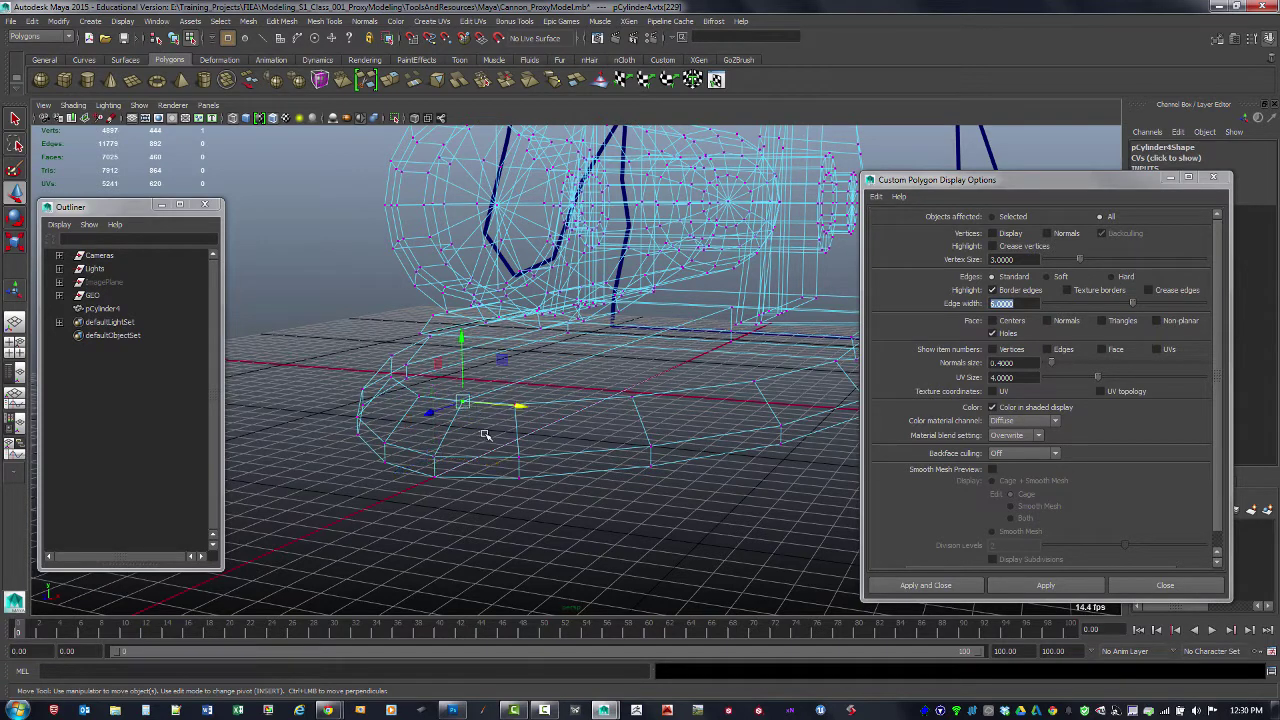
pyautogui.moveTo(429, 467); pyautogui.dragTo(447, 485)
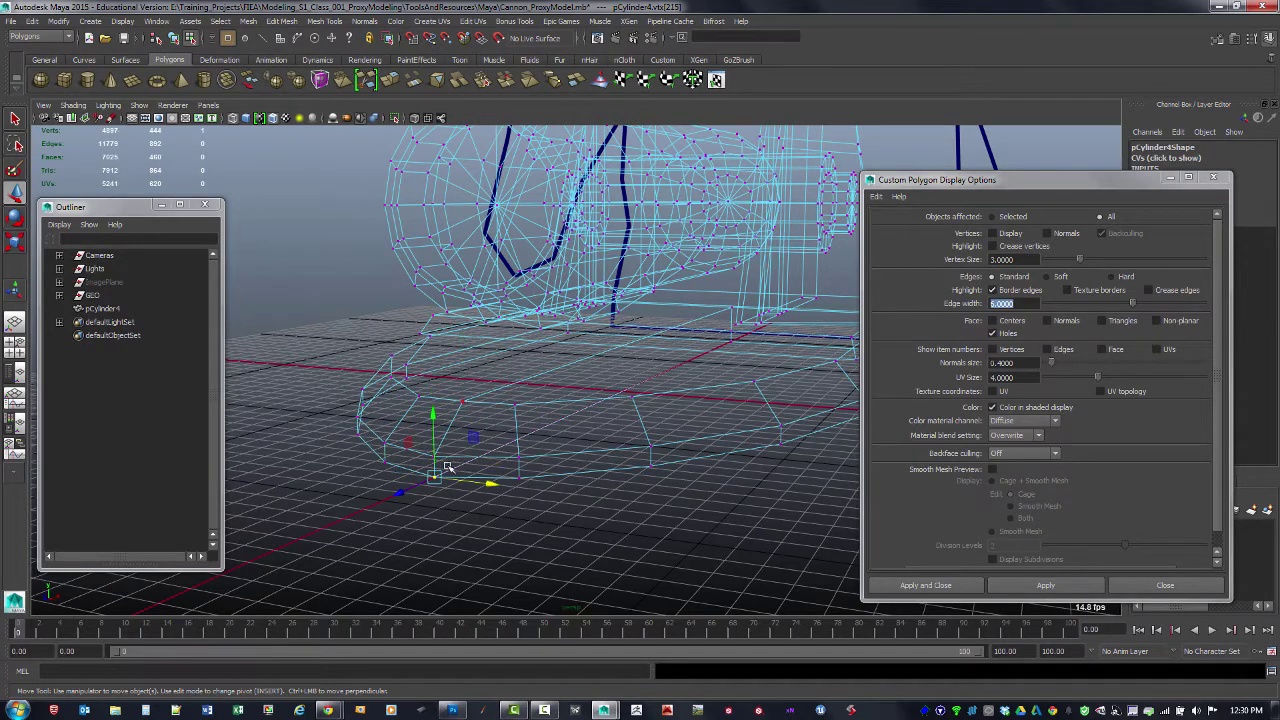
pyautogui.keyDown('alt'); pyautogui.moveTo(580, 436); pyautogui.dragTo(547, 432); pyautogui.keyUp('alt')
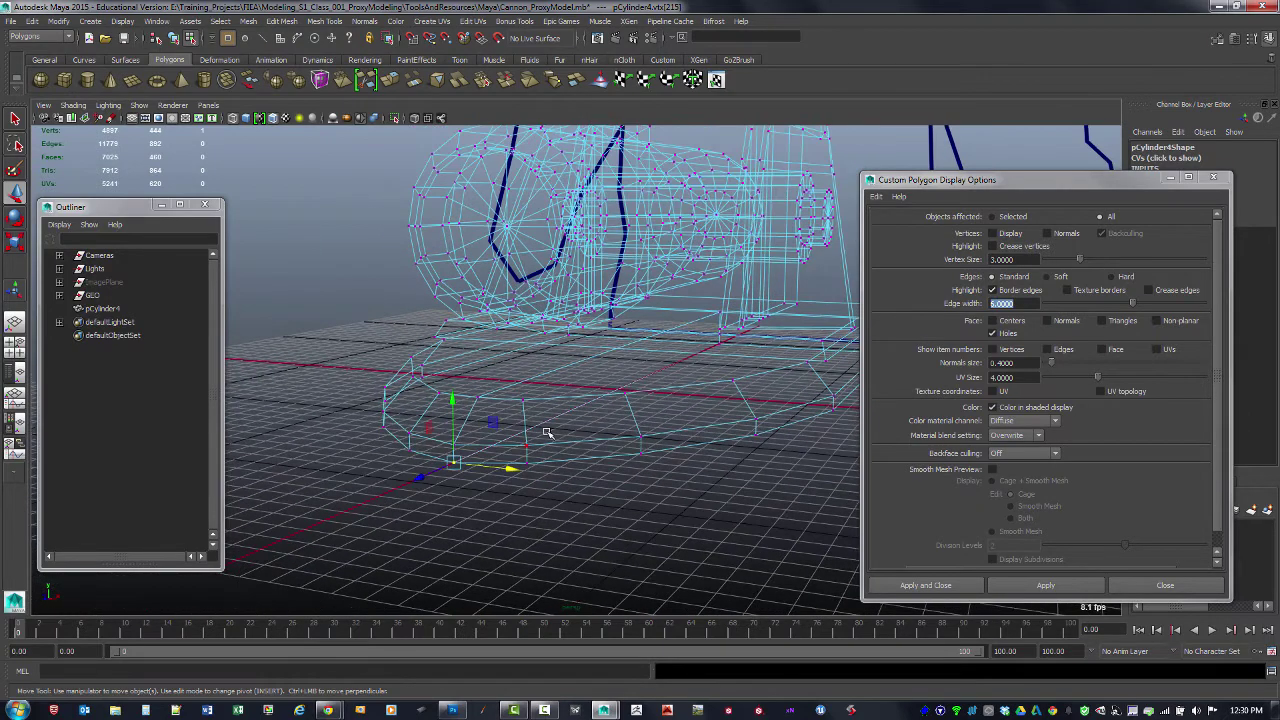
# Step: Return to shaded display, apply a border edge width of 3 to all polygon objects, and close the display options
pyautogui.press('5')
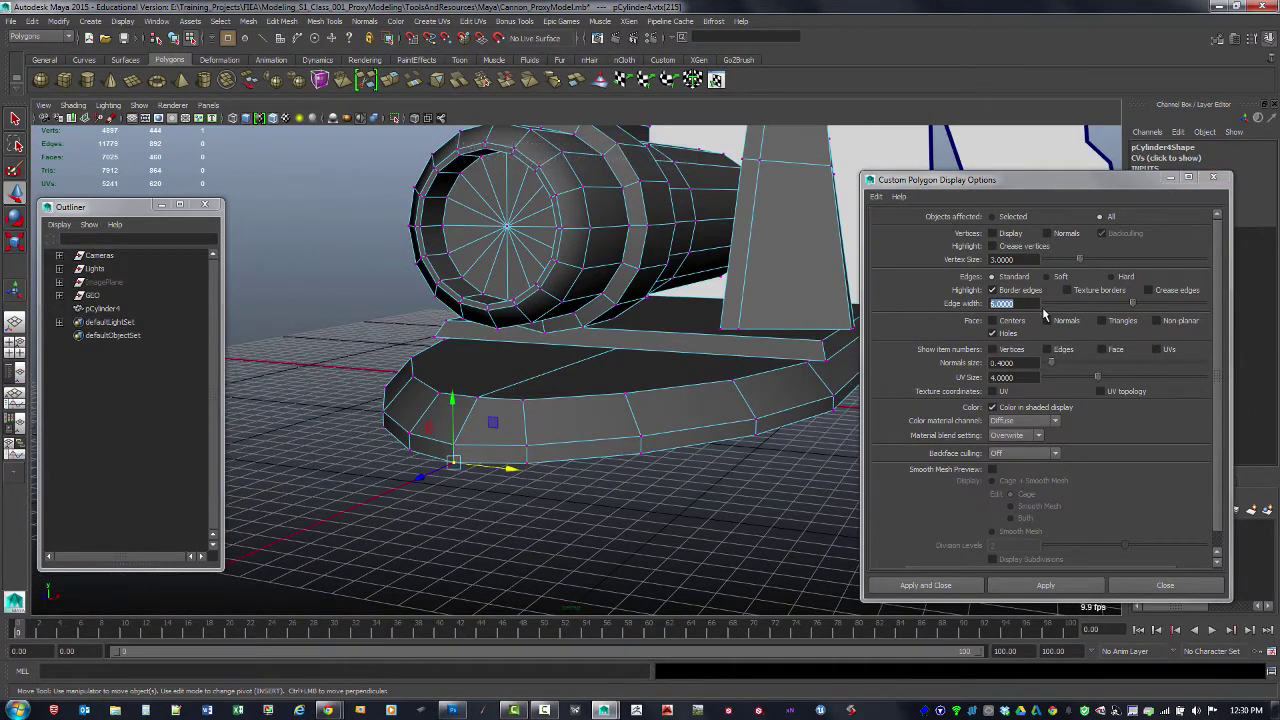
pyautogui.moveTo(1031, 304); pyautogui.dragTo(968, 300)
pyautogui.write('3')
pyautogui.press('Return')
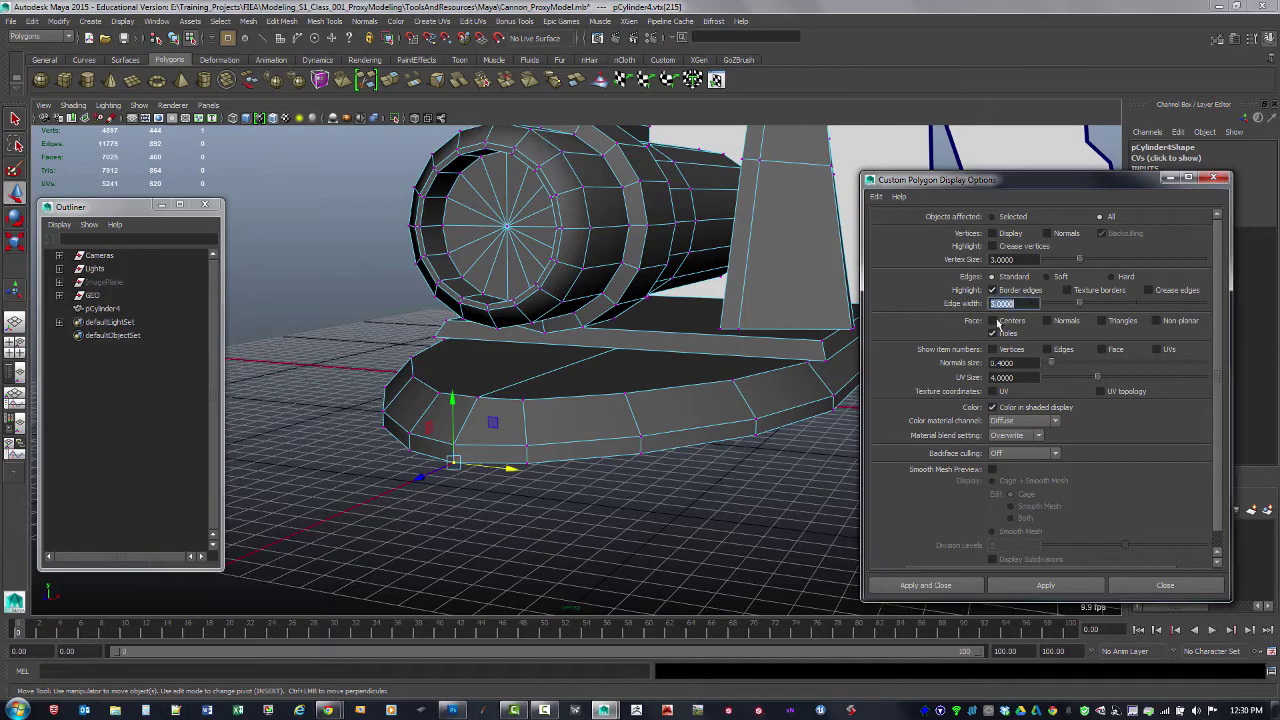
pyautogui.click(1057, 594)
pyautogui.click(1216, 178)
pyautogui.scroll(-5, 880, 375)
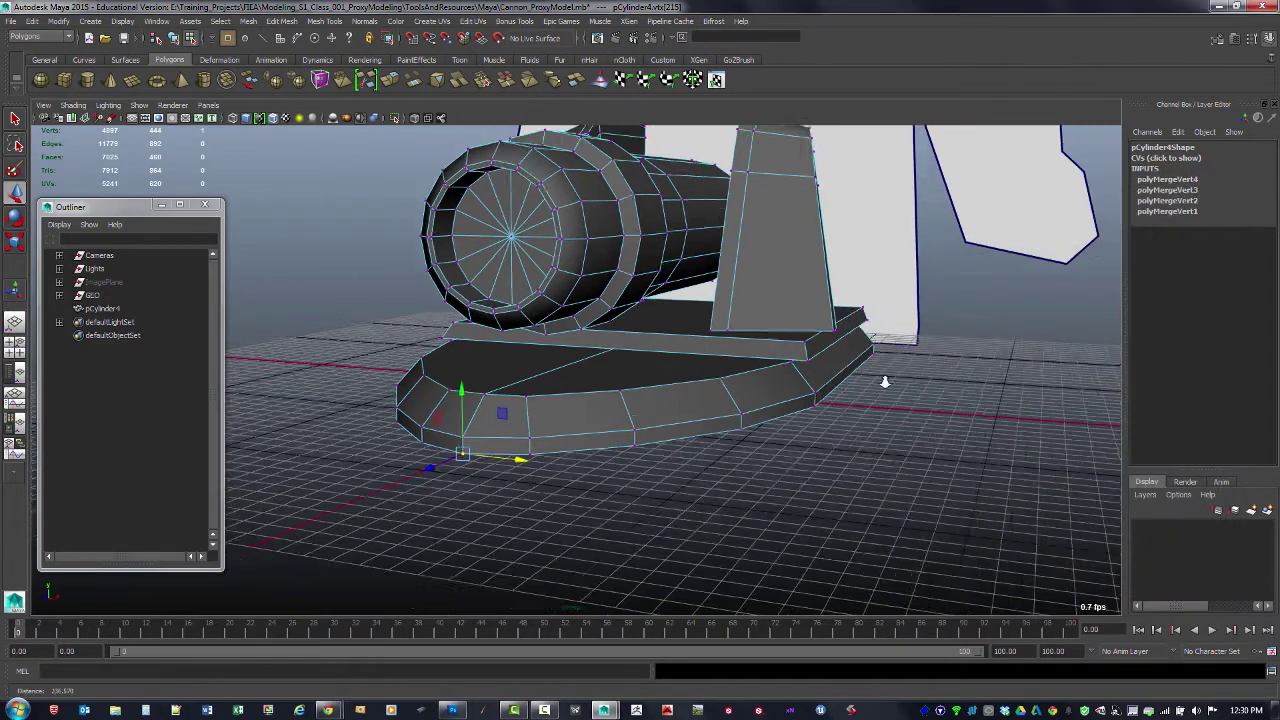
# Step: Switch back to object selection, delete the cannon's construction history, and deselect it
pyautogui.press('F8')
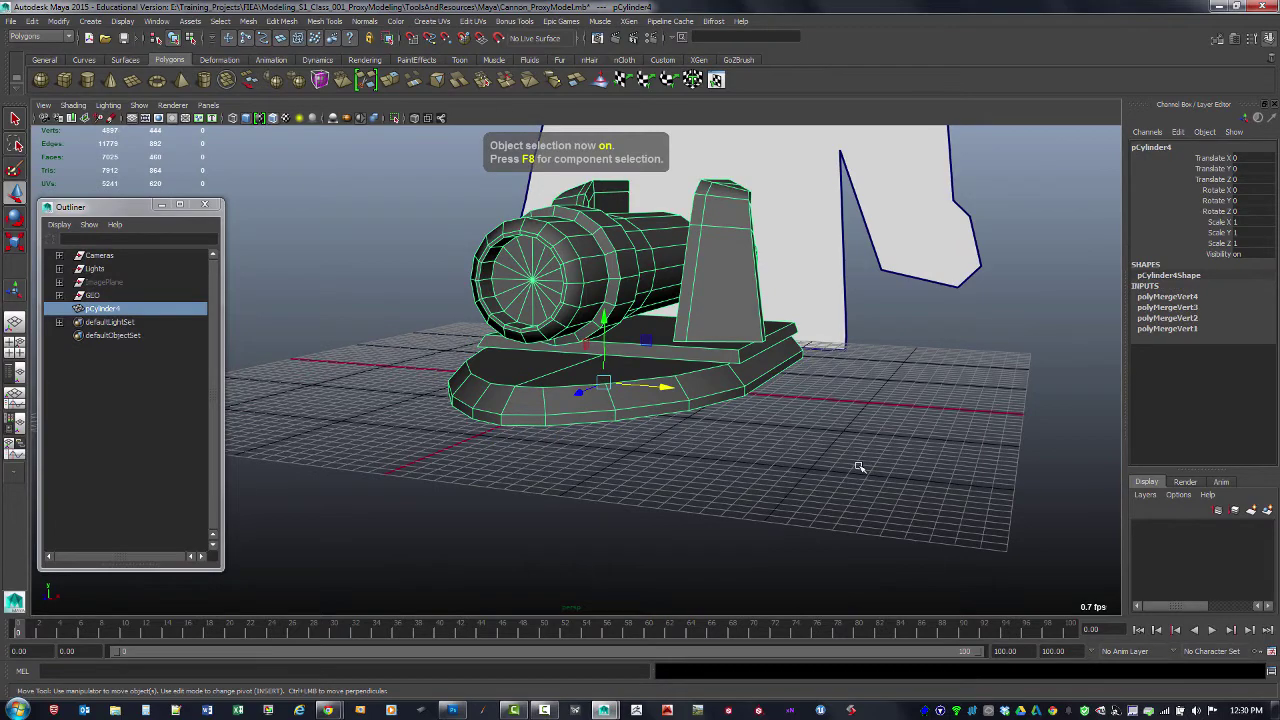
pyautogui.hotkey('alt', 'shift', 'd')
pyautogui.keyDown('alt'); pyautogui.moveTo(801, 437); pyautogui.dragTo(202, 364); pyautogui.keyUp('alt')
pyautogui.click(609, 539)
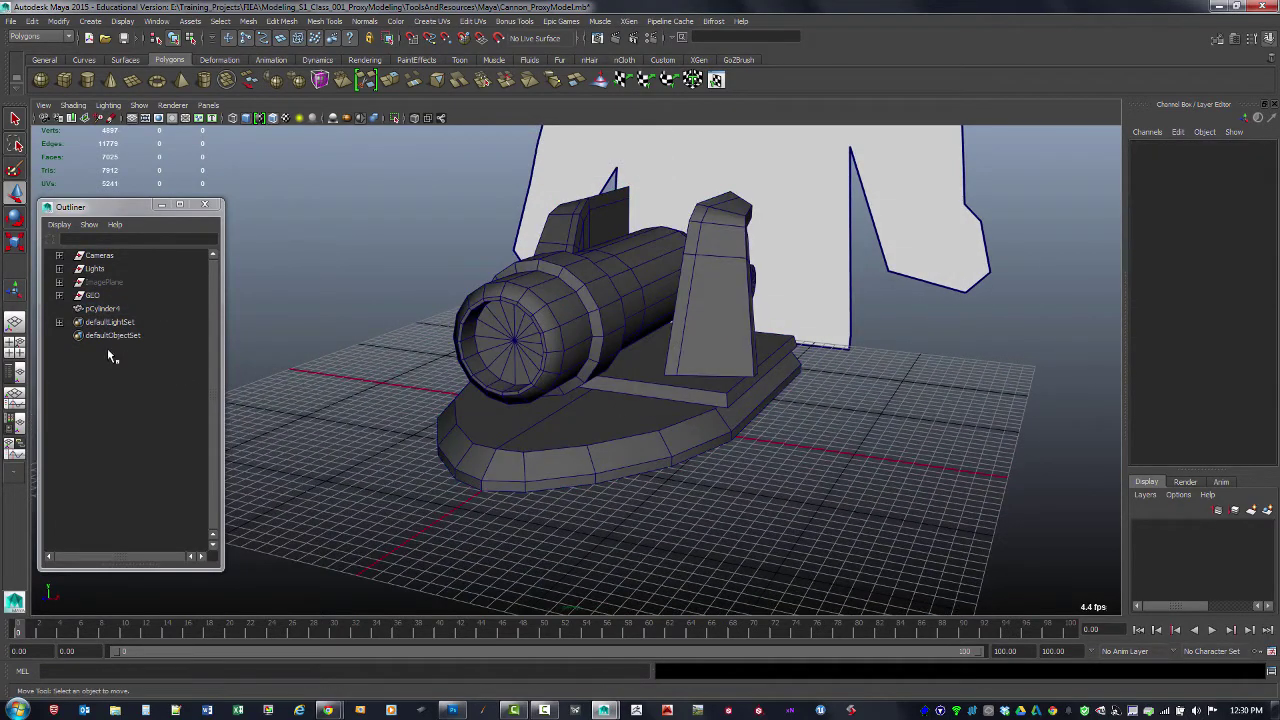
# Step: Rename the combined cannon mesh in the Outliner as Cannon_Proxy and deselect it
pyautogui.doubleClick(105, 309)
pyautogui.write('Cannon_Proxy')
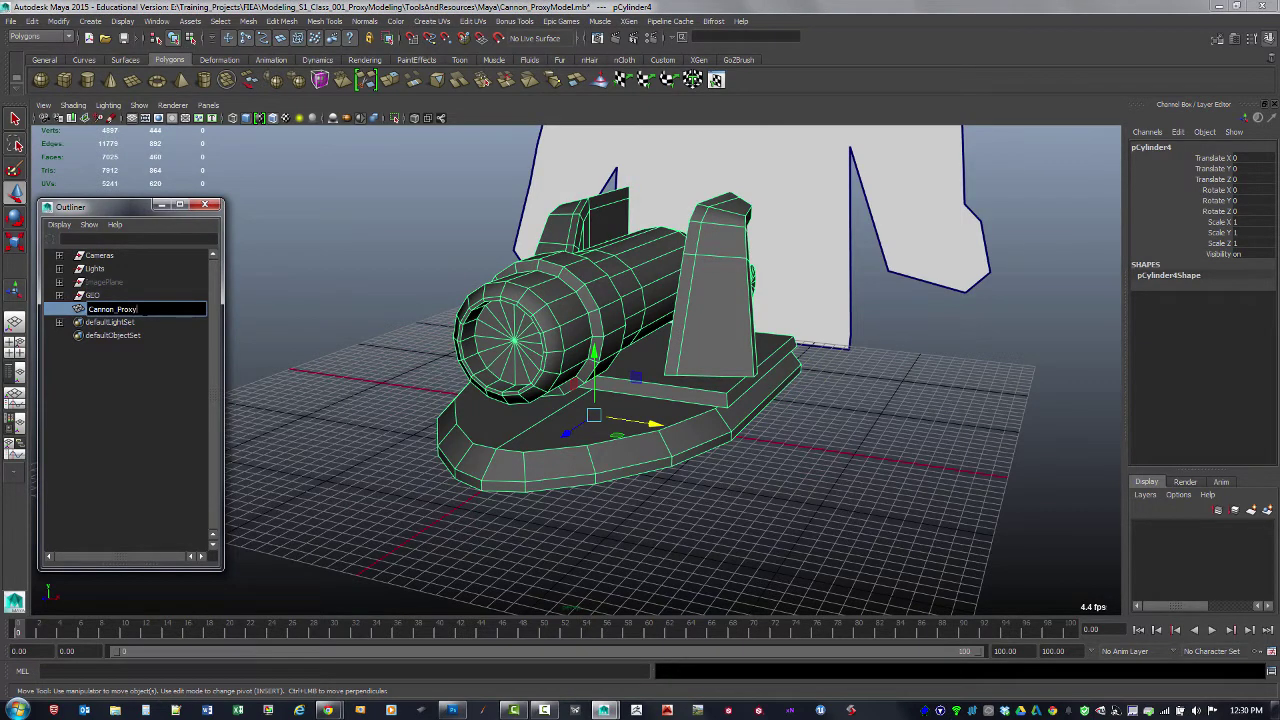
pyautogui.press('Return')
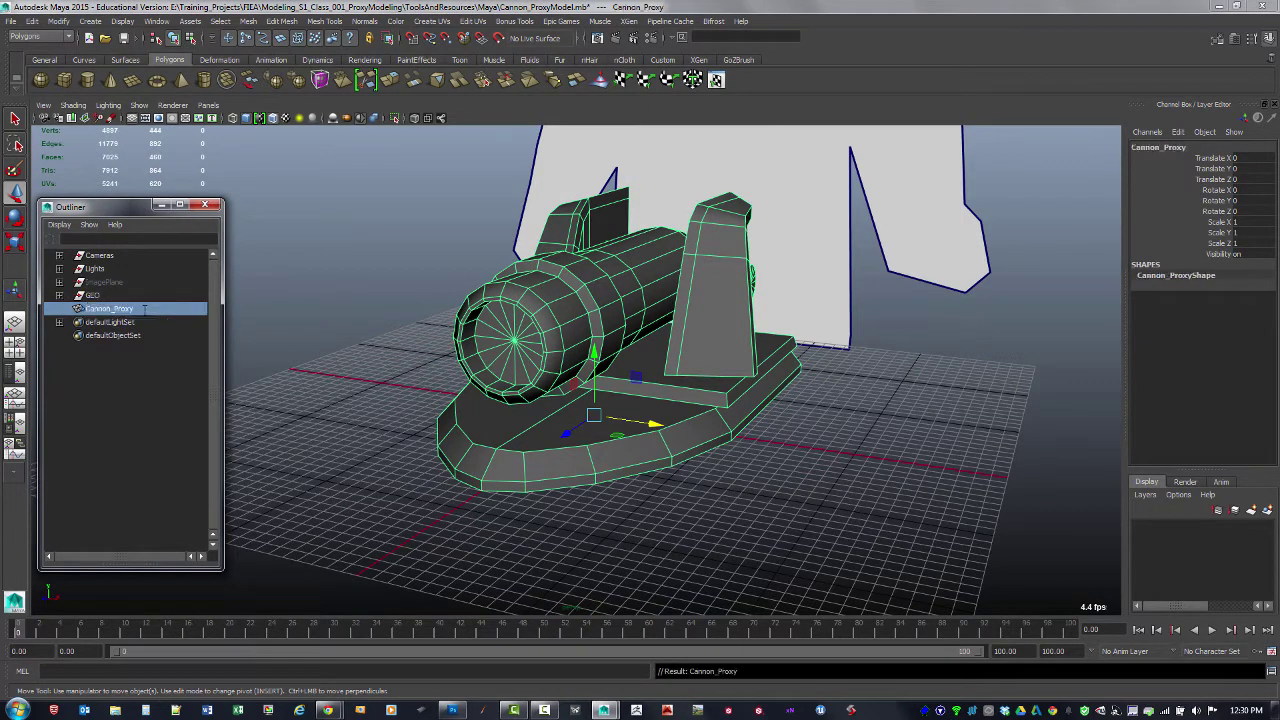
pyautogui.click(641, 537)
# Step: Turn off the wireframe overlay on shaded objects and examine the shading along the base's front center seam
pyautogui.keyDown('alt'); pyautogui.moveTo(661, 522); pyautogui.dragTo(653, 528); pyautogui.keyUp('alt')
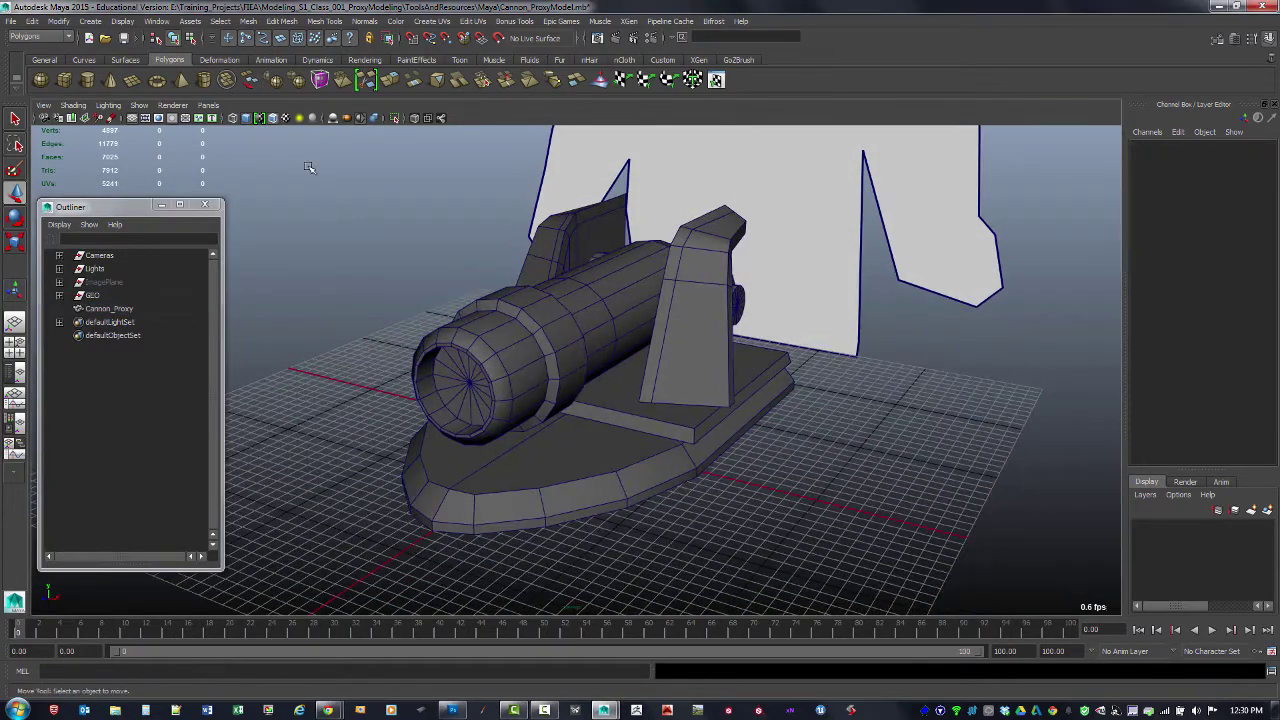
pyautogui.click(272, 118)
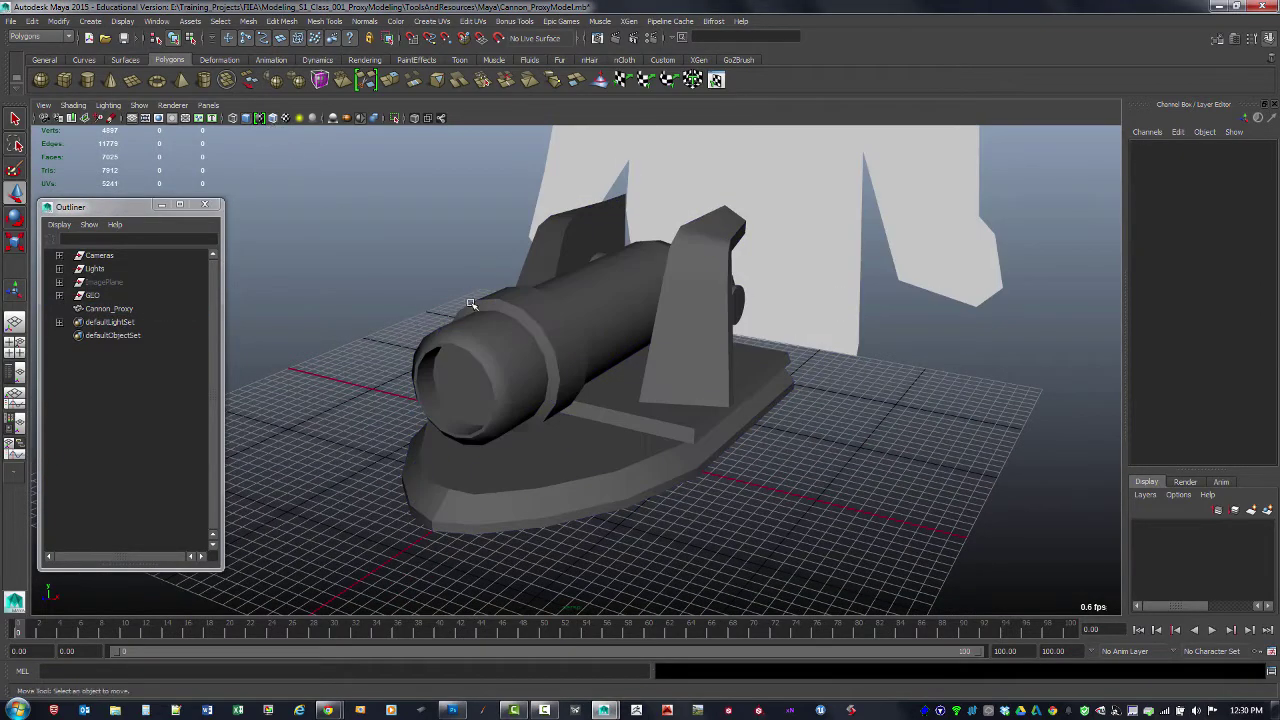
pyautogui.keyDown('alt'); pyautogui.moveTo(539, 358); pyautogui.dragTo(568, 352); pyautogui.keyUp('alt')
pyautogui.keyDown('alt'); pyautogui.moveTo(568, 352); pyautogui.dragTo(683, 503, button='right'); pyautogui.keyUp('alt')
pyautogui.click(627, 528)
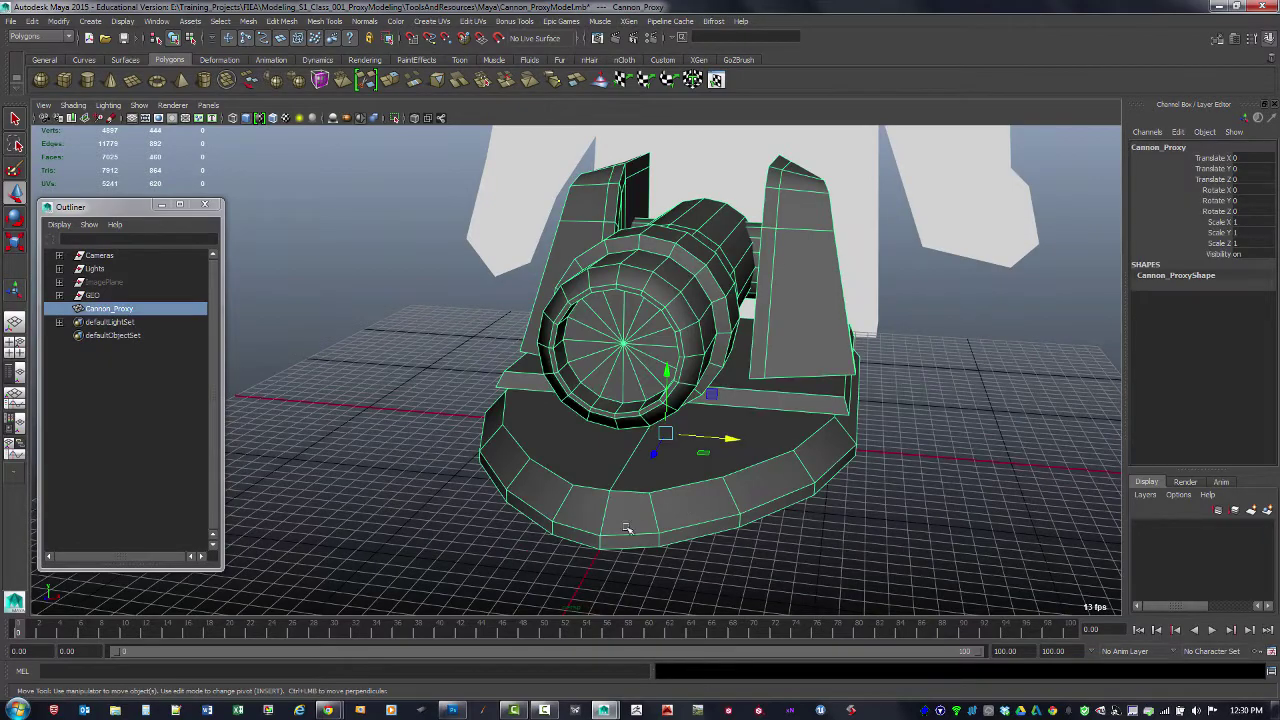
pyautogui.click(820, 566)
pyautogui.keyDown('alt'); pyautogui.moveTo(720, 569); pyautogui.dragTo(600, 486); pyautogui.keyUp('alt')
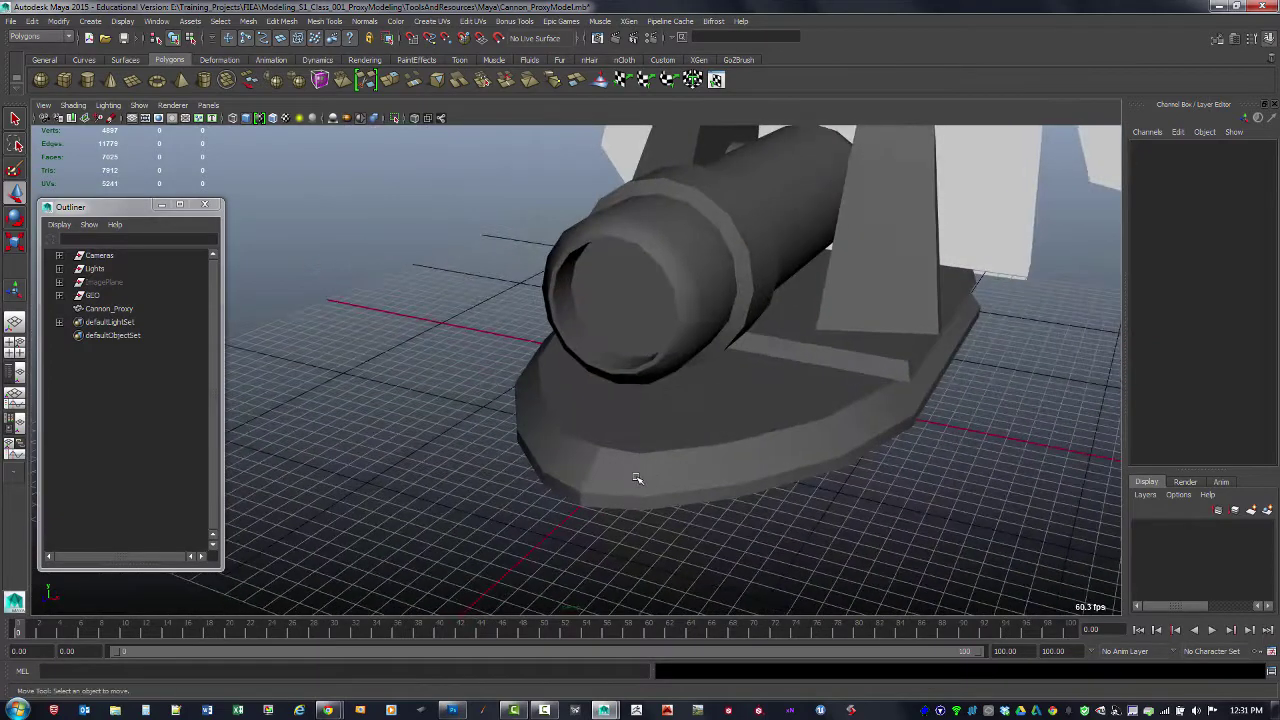
# Step: Soften the sloped and lower center seam edges at the front of the base
pyautogui.click(617, 486)
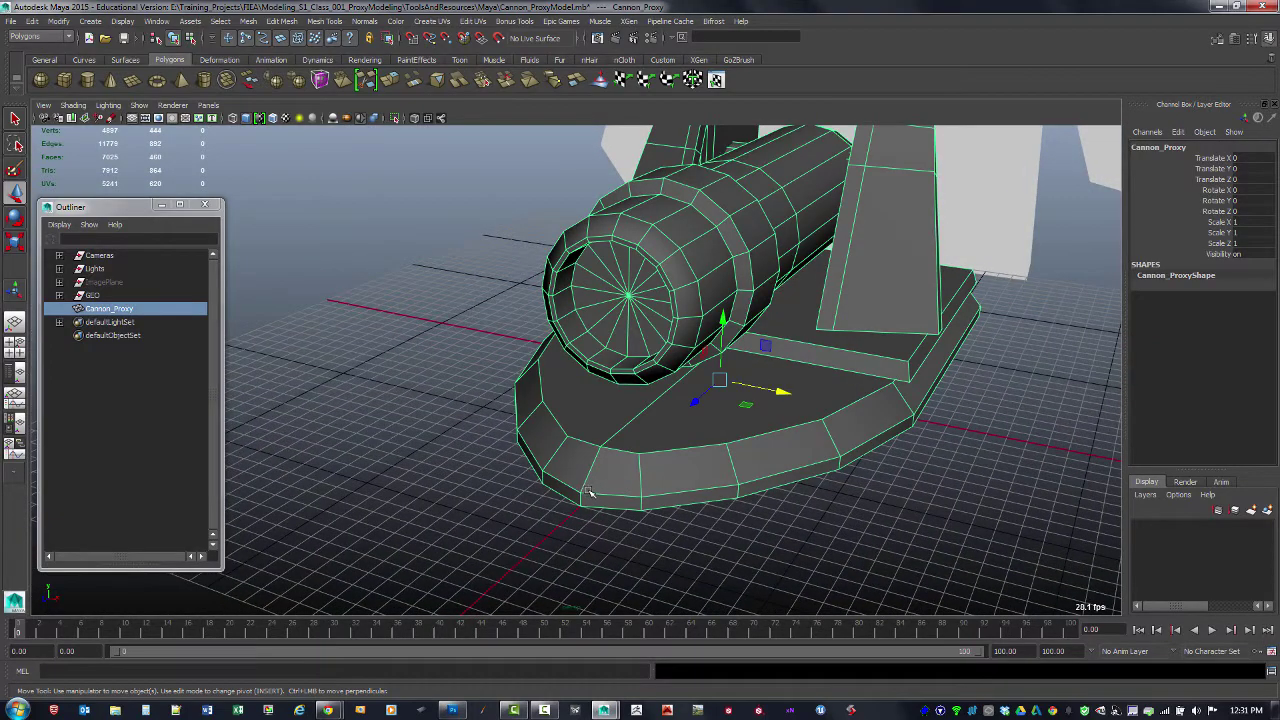
pyautogui.press('F10')
pyautogui.click(591, 482)
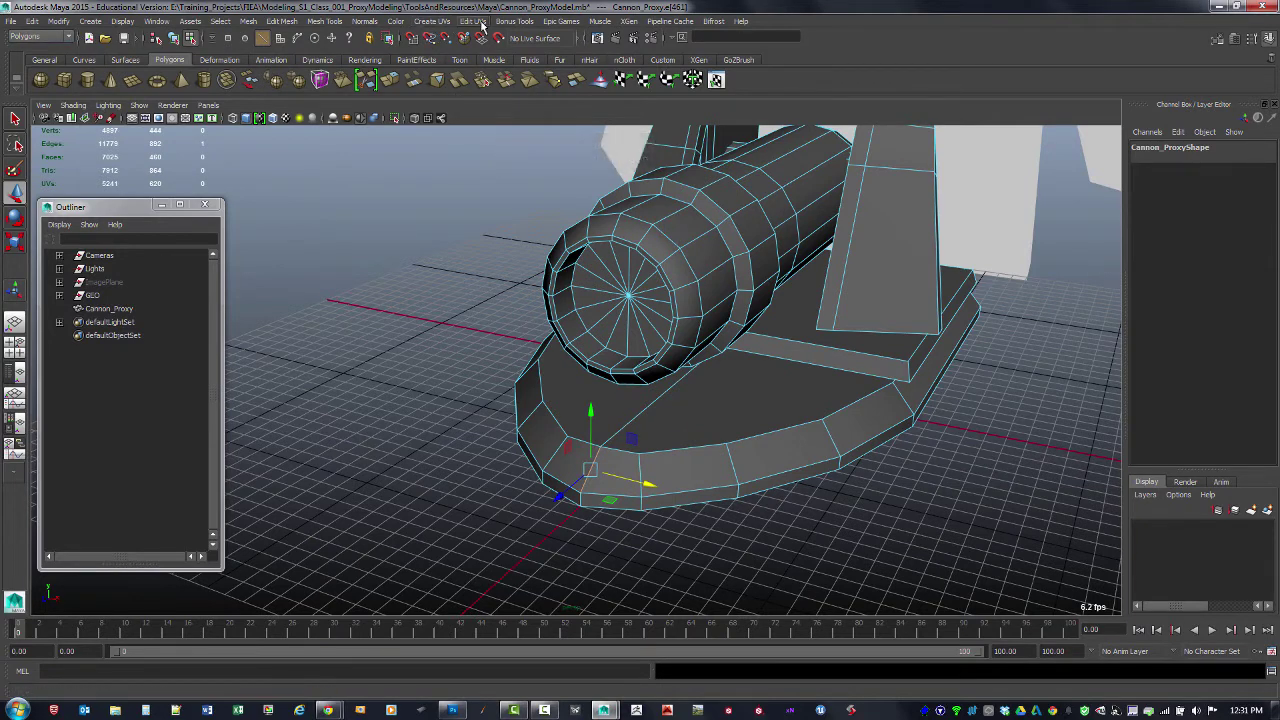
pyautogui.click(376, 22)
pyautogui.click(395, 157)
pyautogui.click(594, 543)
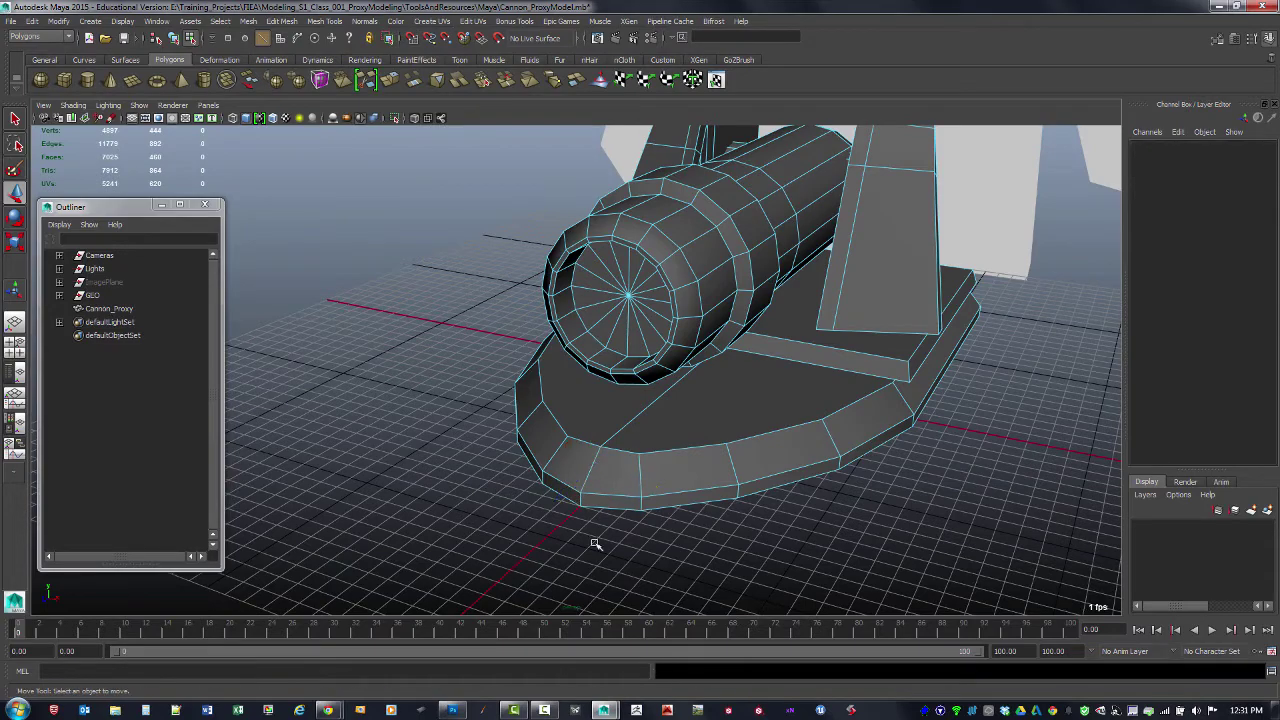
pyautogui.click(582, 502)
pyautogui.press('g')
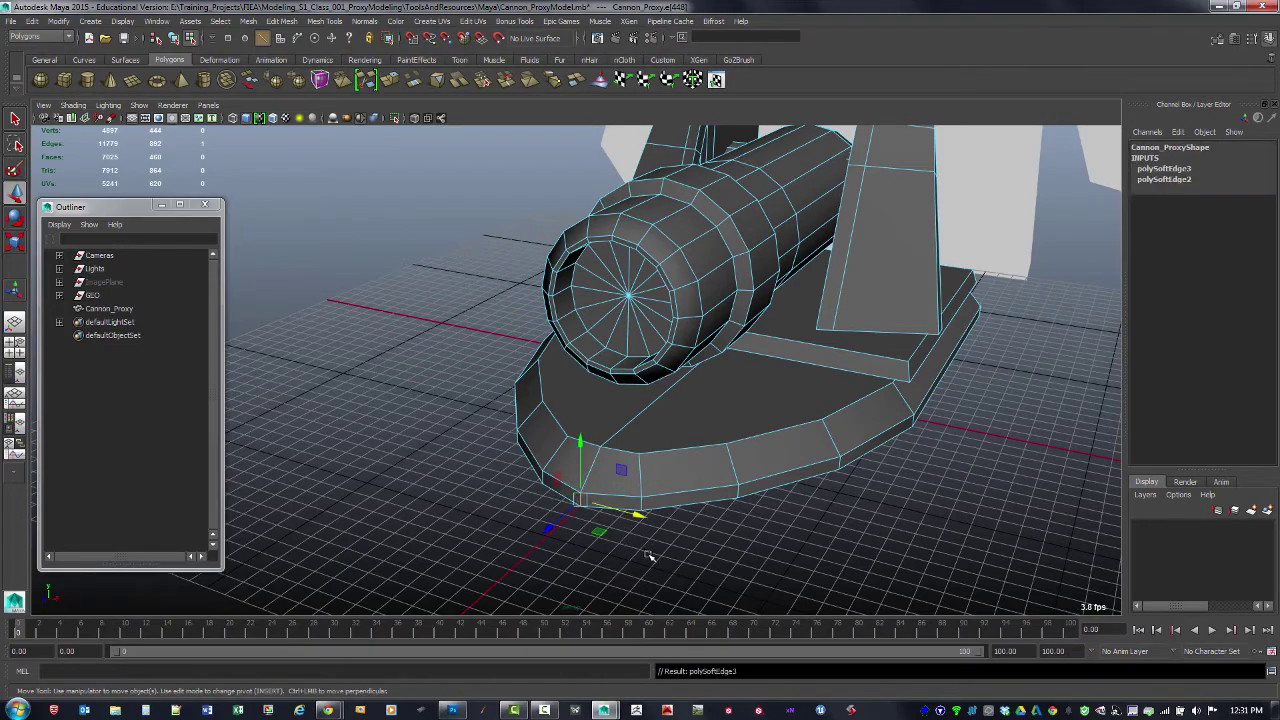
pyautogui.click(650, 556)
# Step: Soften the continuous run of center seam edges across the base's top and front, and return to object selection
pyautogui.keyDown('alt'); pyautogui.moveTo(652, 556); pyautogui.dragTo(706, 520); pyautogui.keyUp('alt')
pyautogui.click(698, 436)
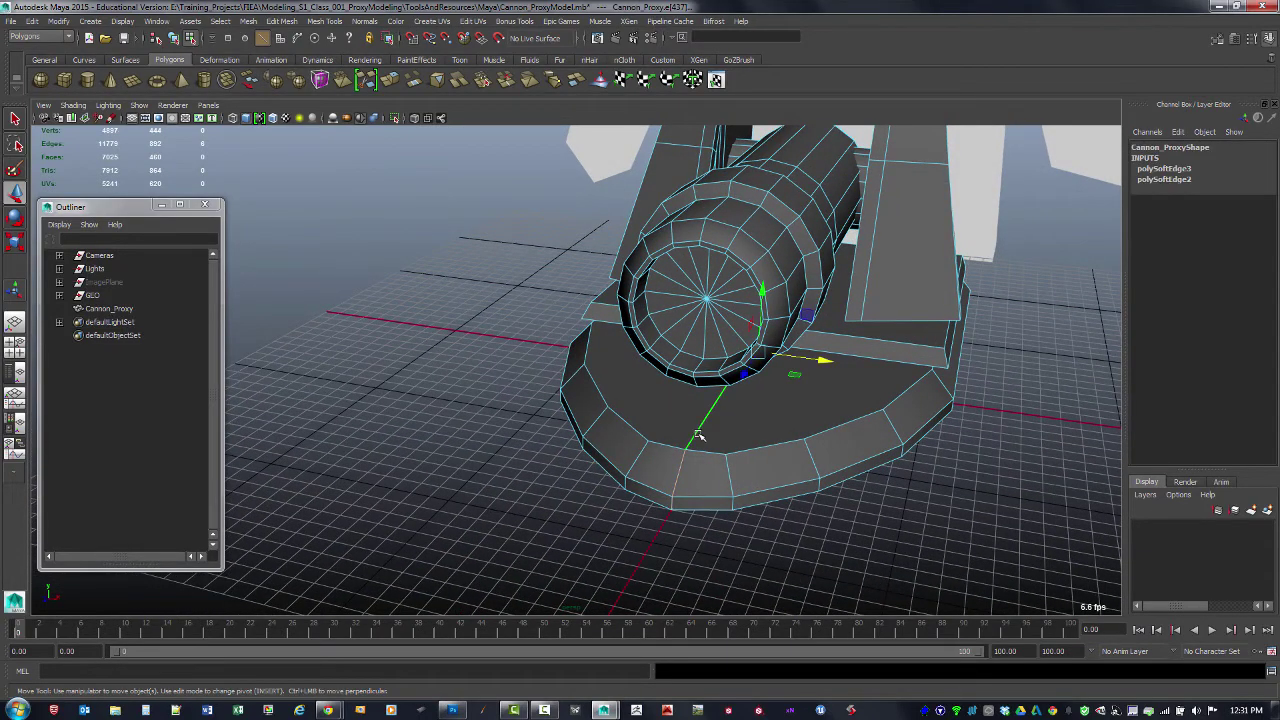
pyautogui.keyDown('alt'); pyautogui.moveTo(698, 436); pyautogui.dragTo(762, 478); pyautogui.keyUp('alt')
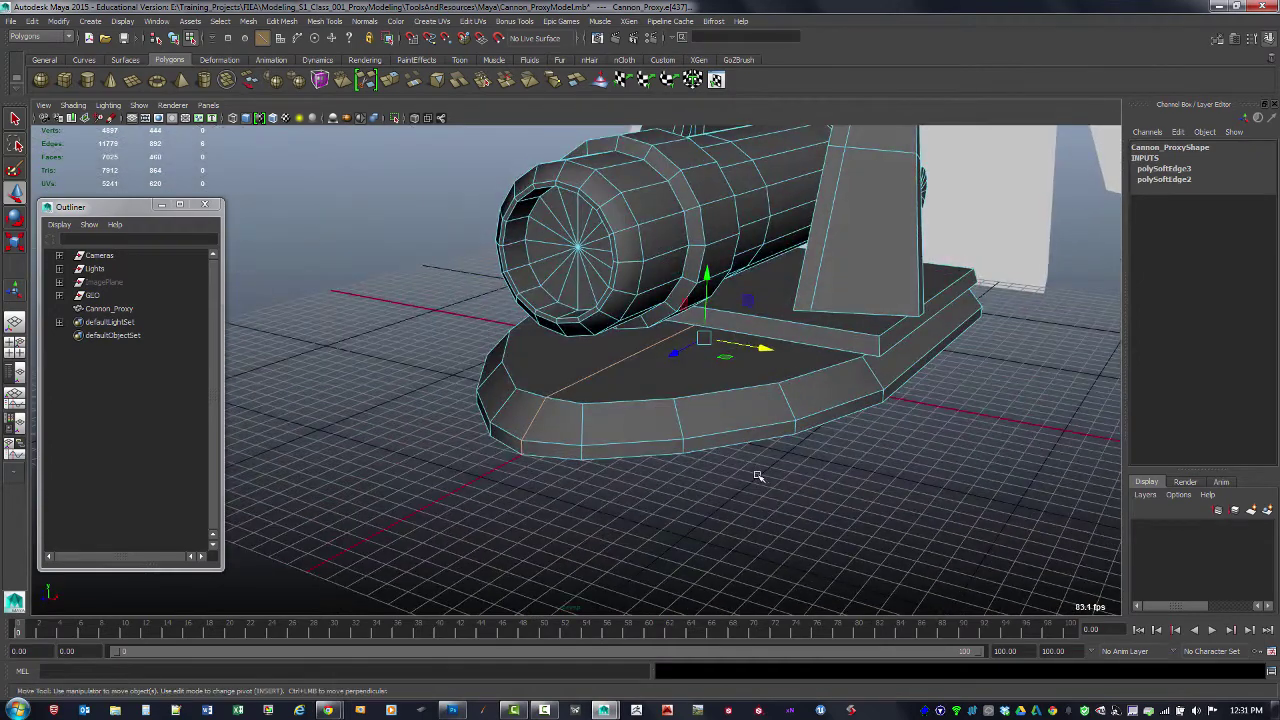
pyautogui.press('g')
pyautogui.click(364, 21)
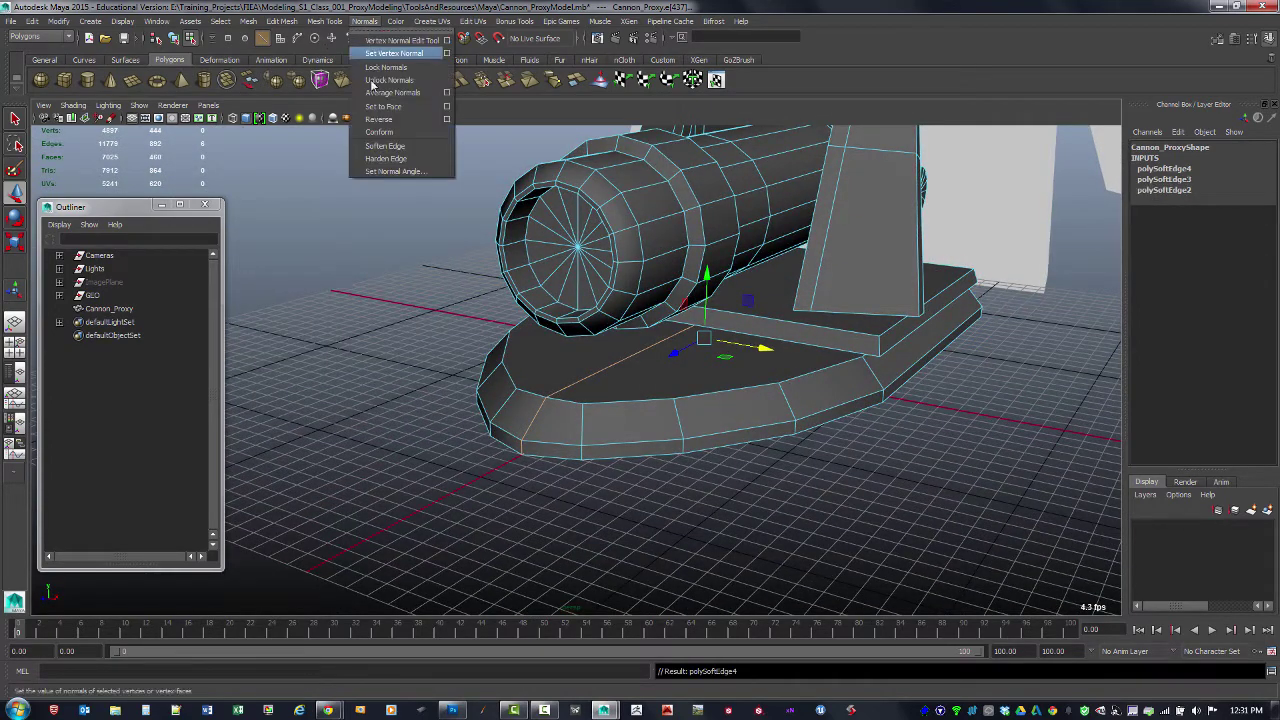
pyautogui.click(391, 433)
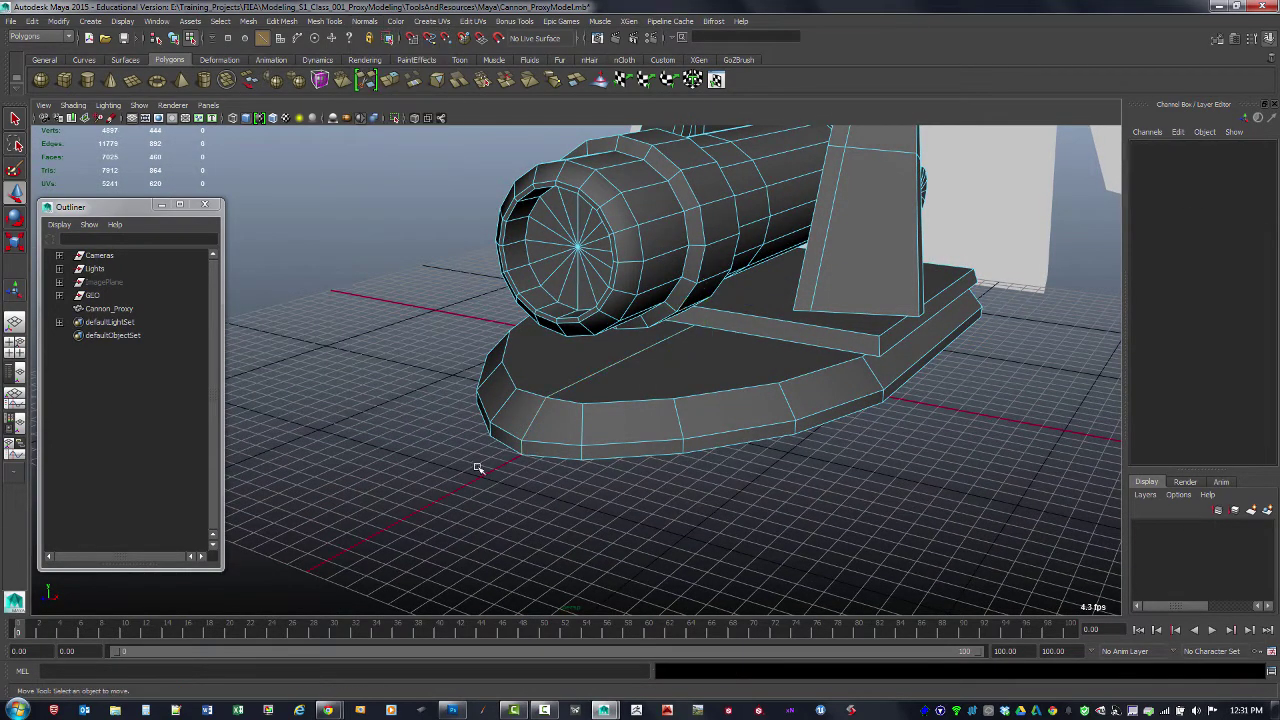
pyautogui.press('F8')
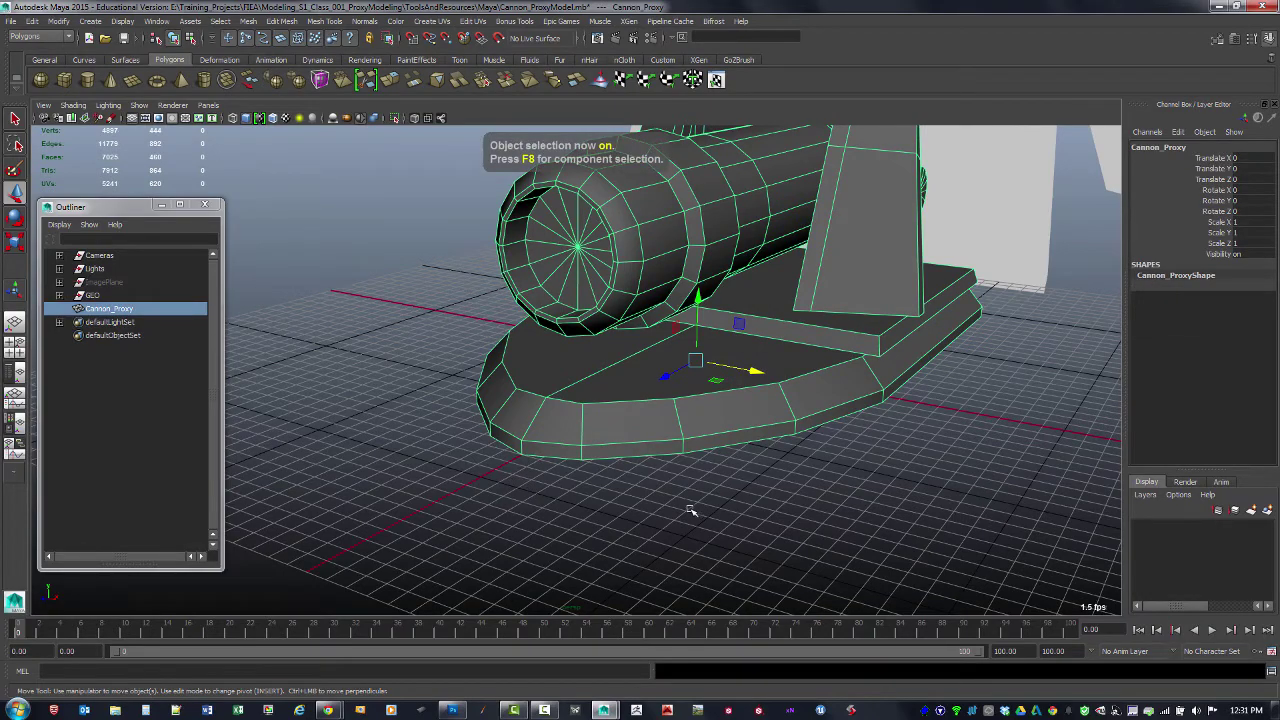
pyautogui.click(737, 471)
pyautogui.moveTo(737, 471)
pyautogui.keyDown('alt'); pyautogui.mouseDown()
pyautogui.moveTo(794, 523)
pyautogui.moveTo(743, 531)
pyautogui.moveTo(894, 517)
pyautogui.moveTo(909, 437)
pyautogui.moveTo(846, 498)
pyautogui.moveTo(877, 491)
pyautogui.moveTo(609, 503)
pyautogui.moveTo(823, 509)
pyautogui.moveTo(757, 503)
pyautogui.moveTo(771, 517)
pyautogui.moveTo(660, 473)
pyautogui.moveTo(676, 458)
pyautogui.moveTo(690, 495)
pyautogui.moveTo(748, 487)
pyautogui.mouseUp(); pyautogui.keyUp('alt')
# Step: Select Cannon_Proxy and open its UV layout in the UV Texture Editor
pyautogui.click(672, 455)
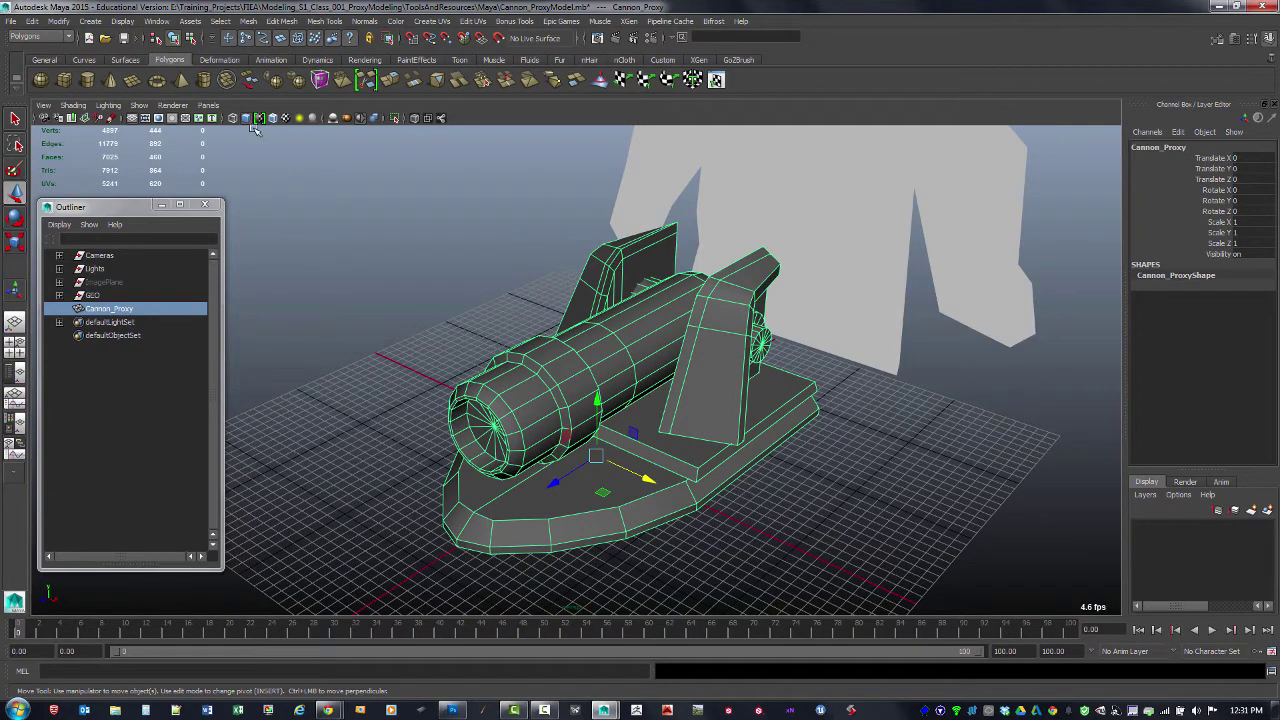
pyautogui.click(157, 21)
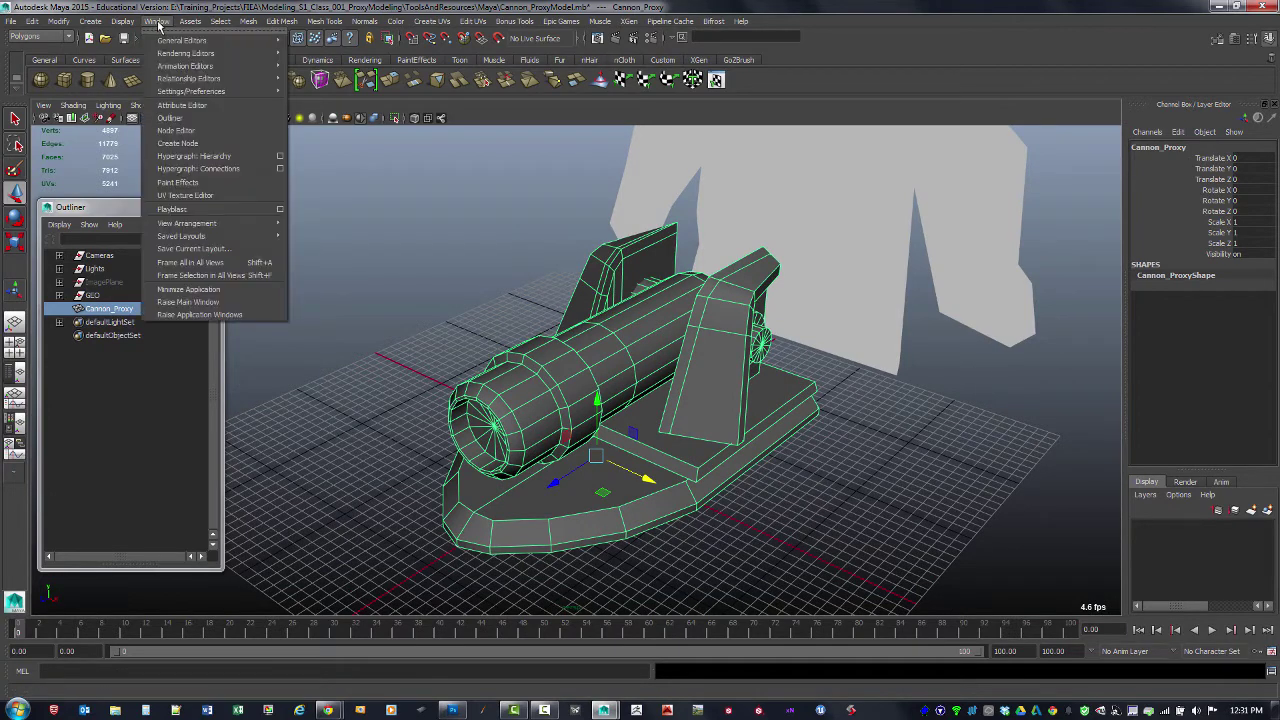
pyautogui.click(190, 195)
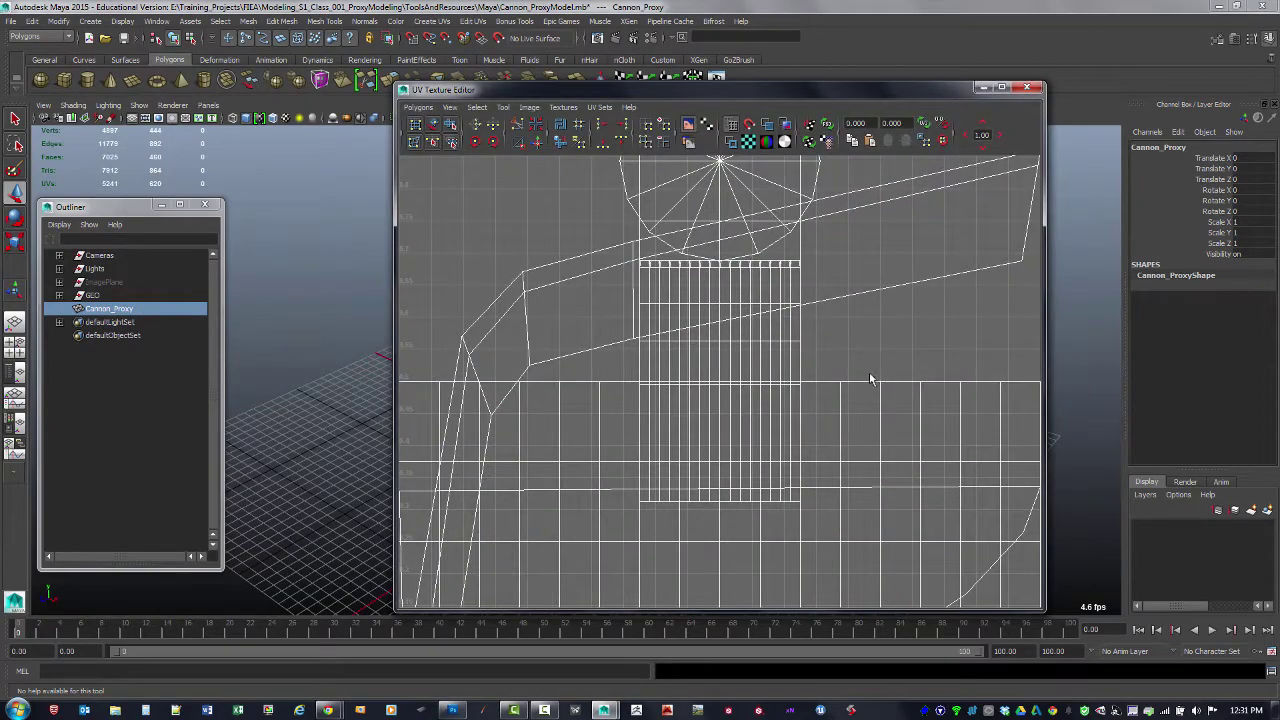
# Step: Examine the overlapping pieces in the cannon's UV layout and move the UV Texture Editor aside to uncover the model
pyautogui.scroll(-4, 580, 271)
pyautogui.scroll(3, 757, 334)
pyautogui.scroll(-3, 737, 334)
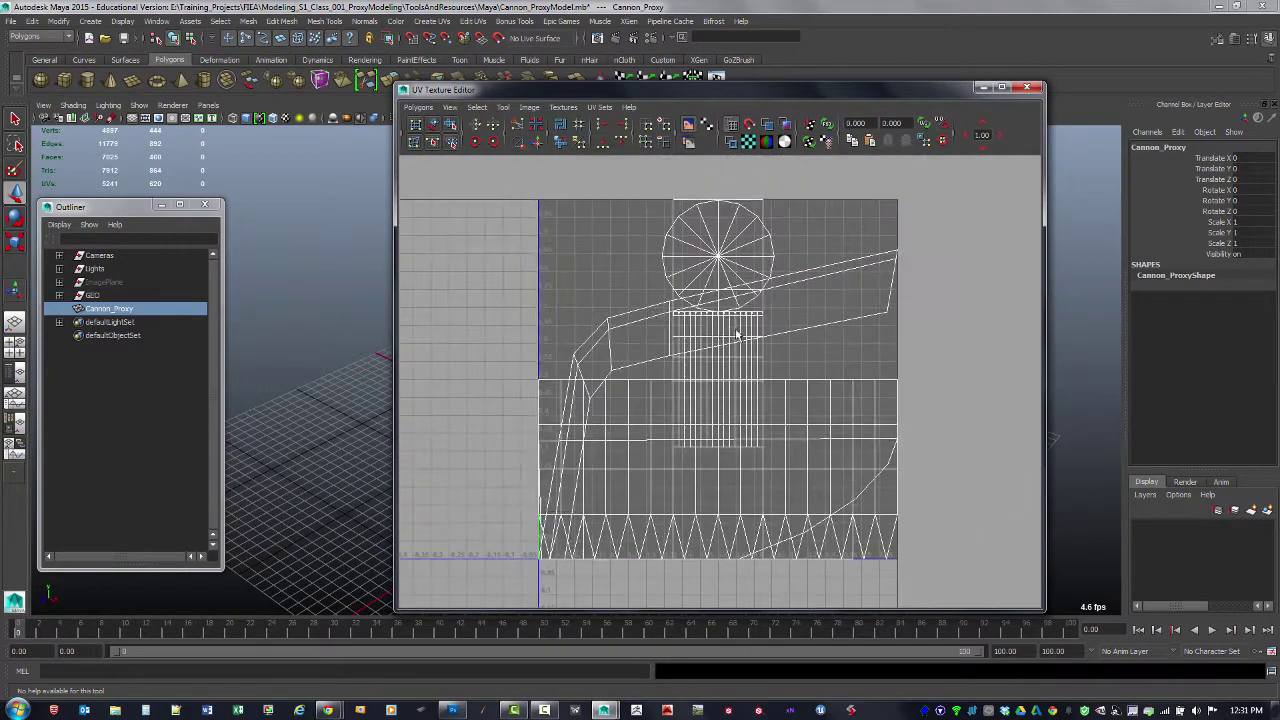
pyautogui.scroll(3, 963, 391)
pyautogui.scroll(-3, 746, 334)
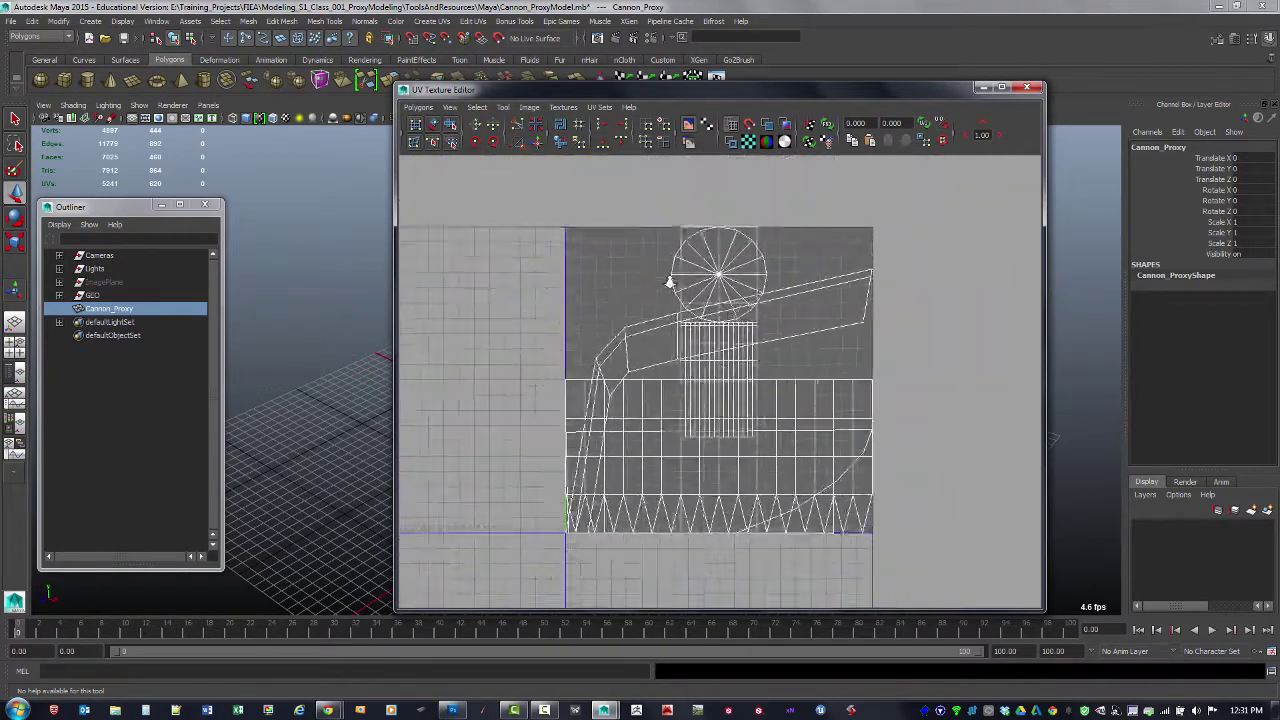
pyautogui.scroll(1, 692, 315)
pyautogui.moveTo(585, 90); pyautogui.dragTo(788, 90)
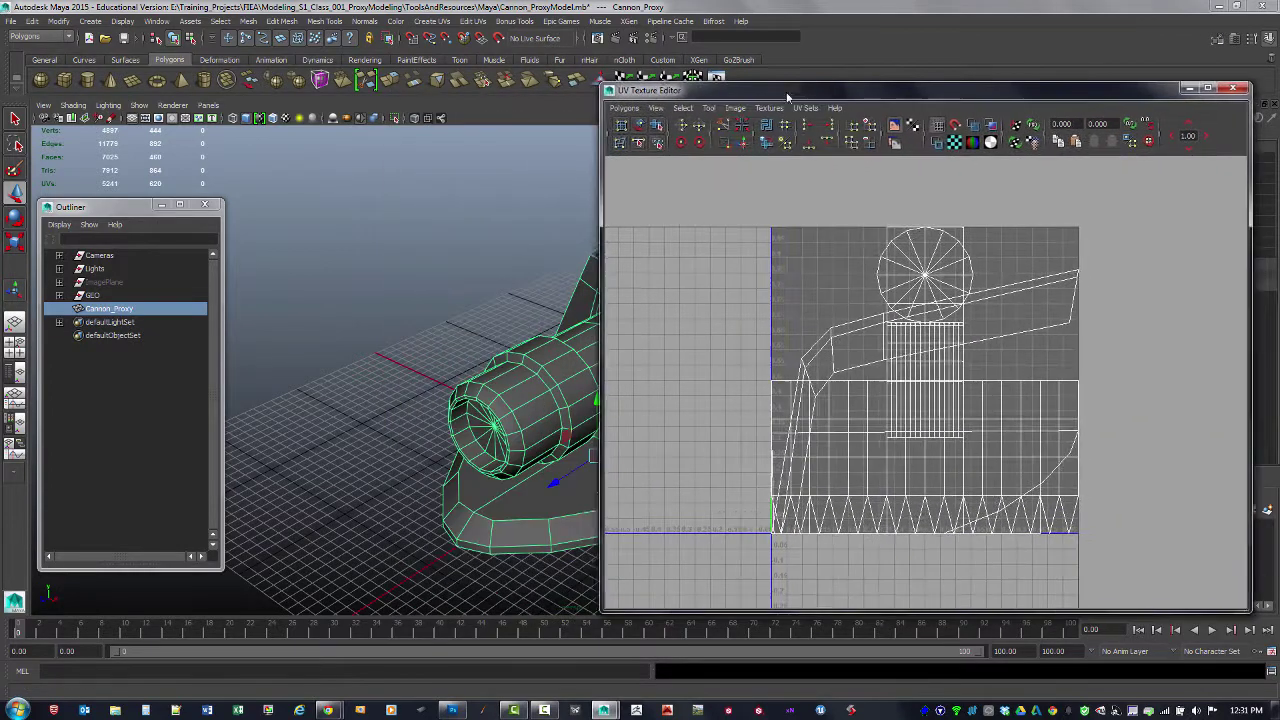
# Step: Project new UVs onto Cannon_Proxy with Automatic Mapping, optimized for fewer pieces
pyautogui.keyDown('alt'); pyautogui.moveTo(497, 388); pyautogui.dragTo(407, 373); pyautogui.keyUp('alt')
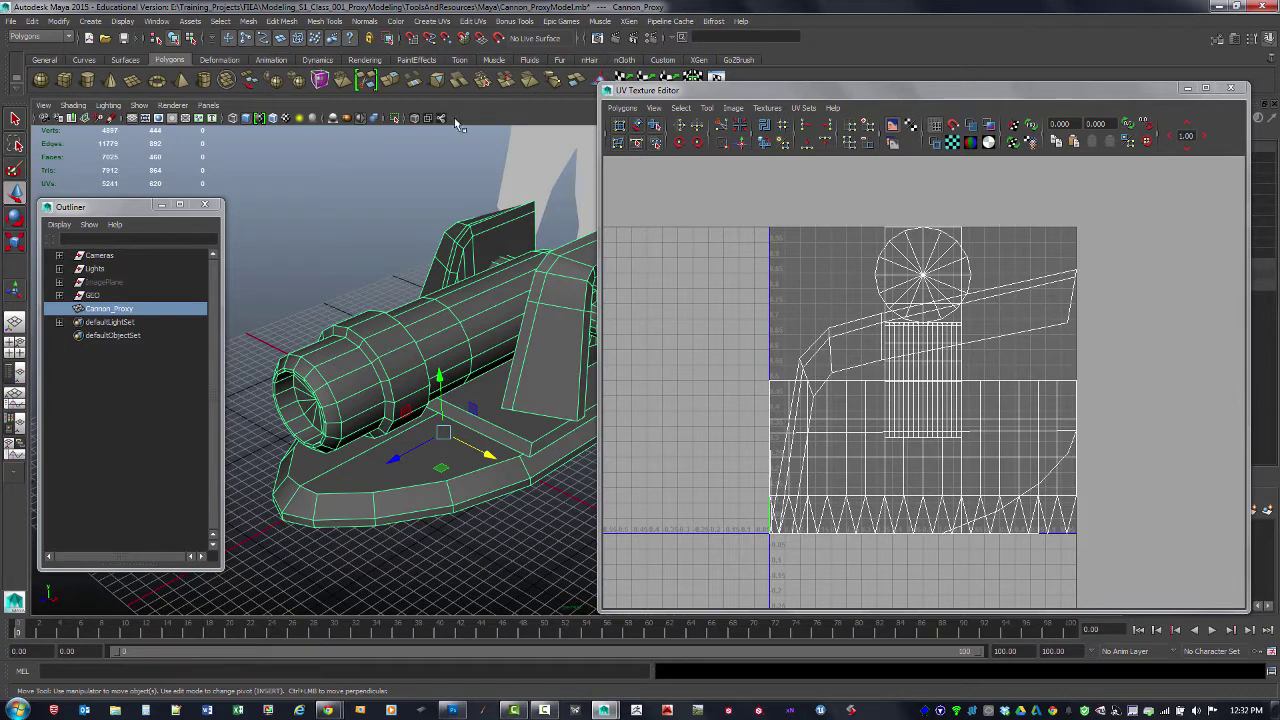
pyautogui.click(432, 21)
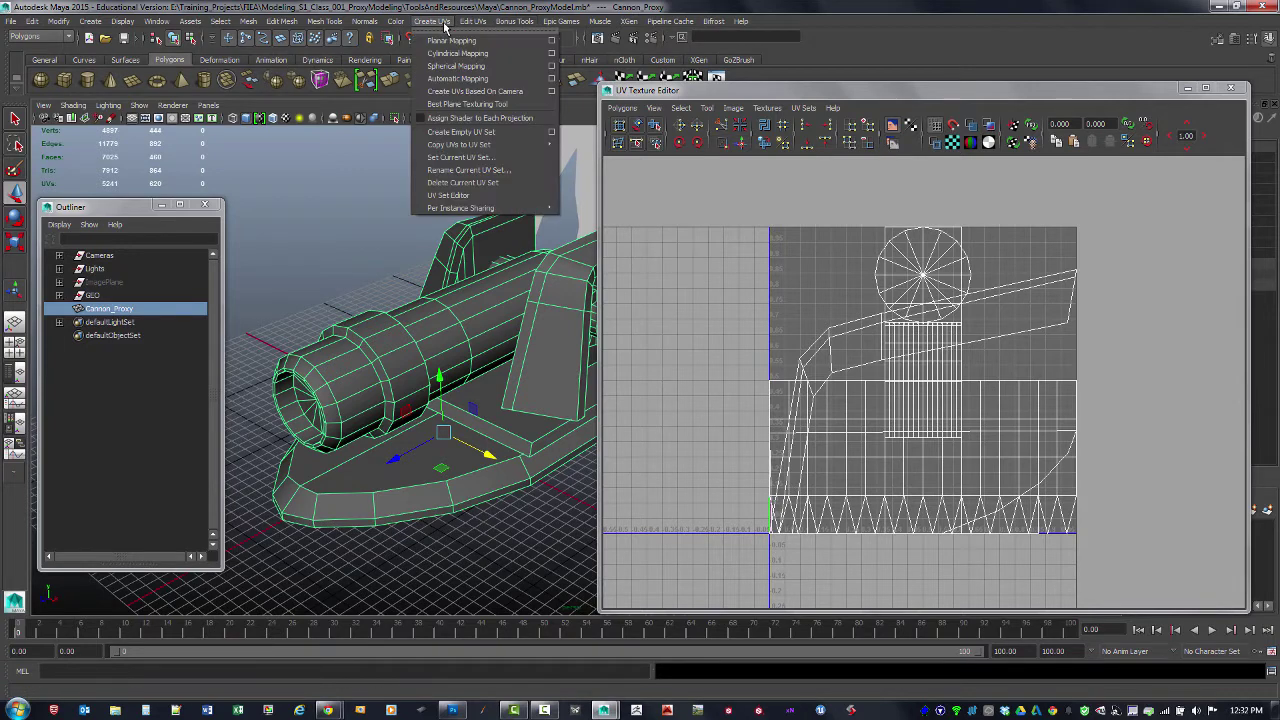
pyautogui.click(551, 78)
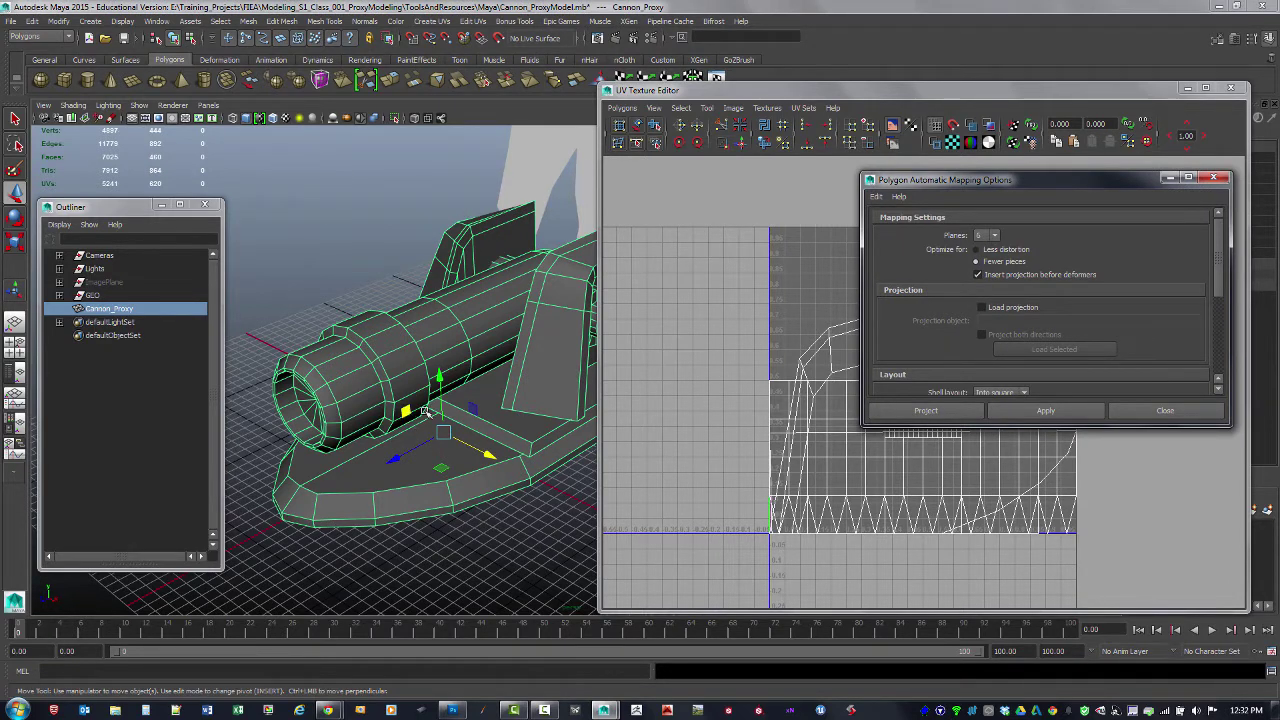
pyautogui.click(955, 413)
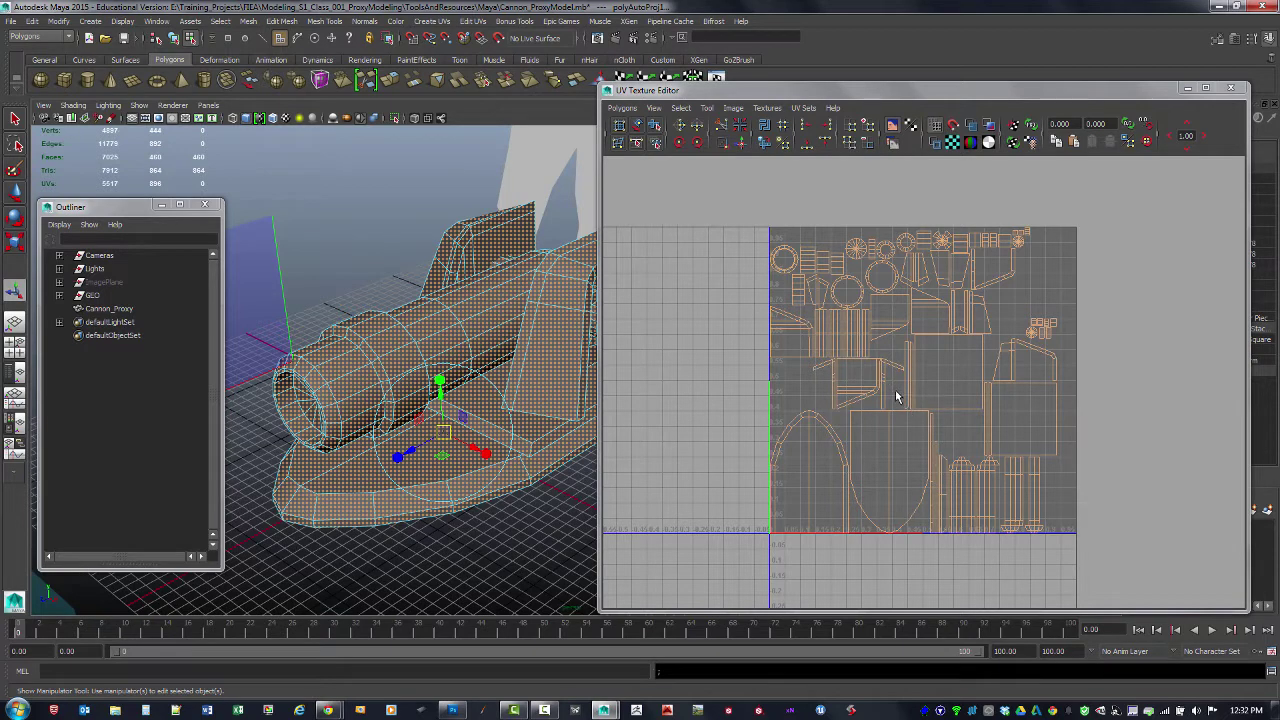
# Step: Close the UV Texture Editor, return to object selection and delete the construction history of Cannon_Proxy
pyautogui.click(1231, 89)
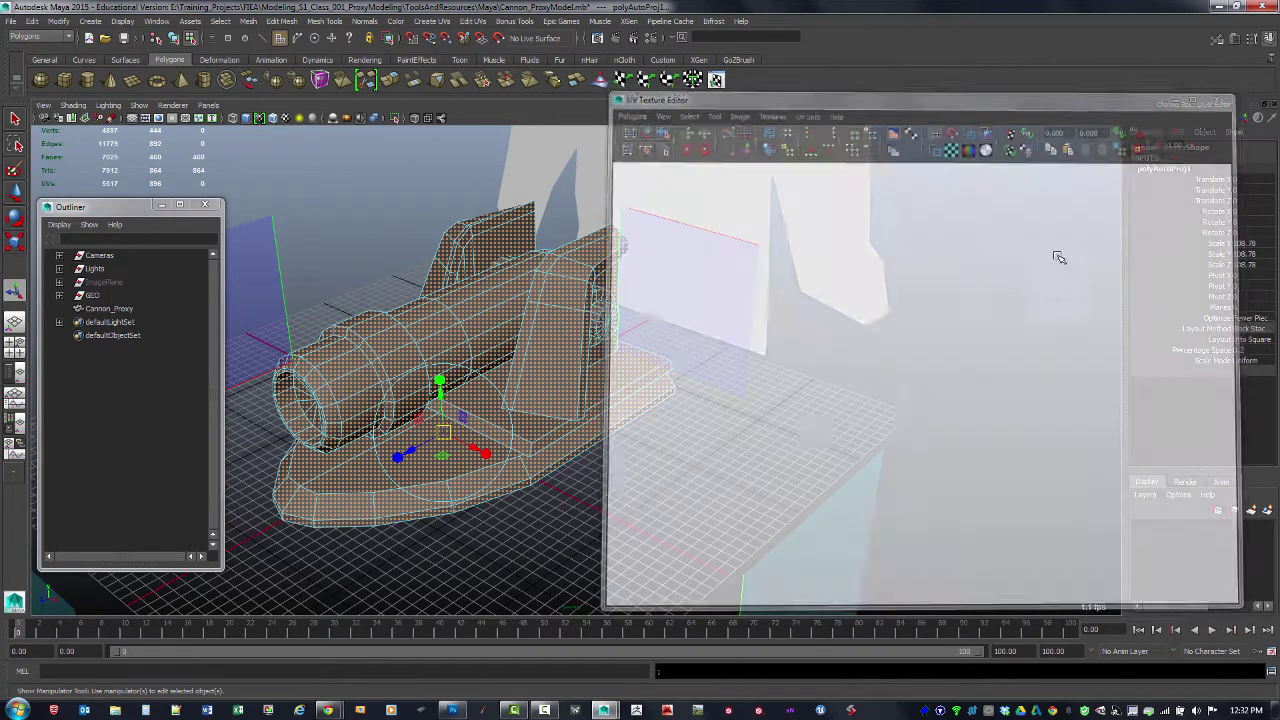
pyautogui.press('F8')
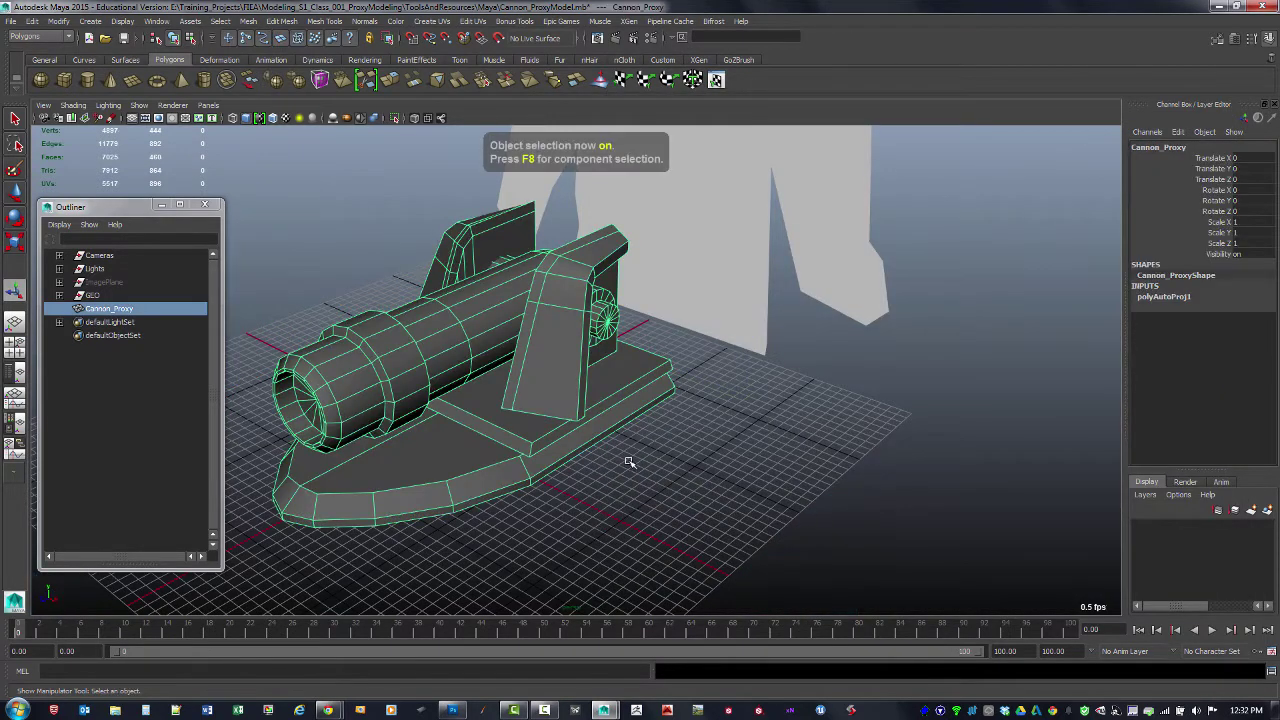
pyautogui.hotkey('alt', 'shift', 'd')
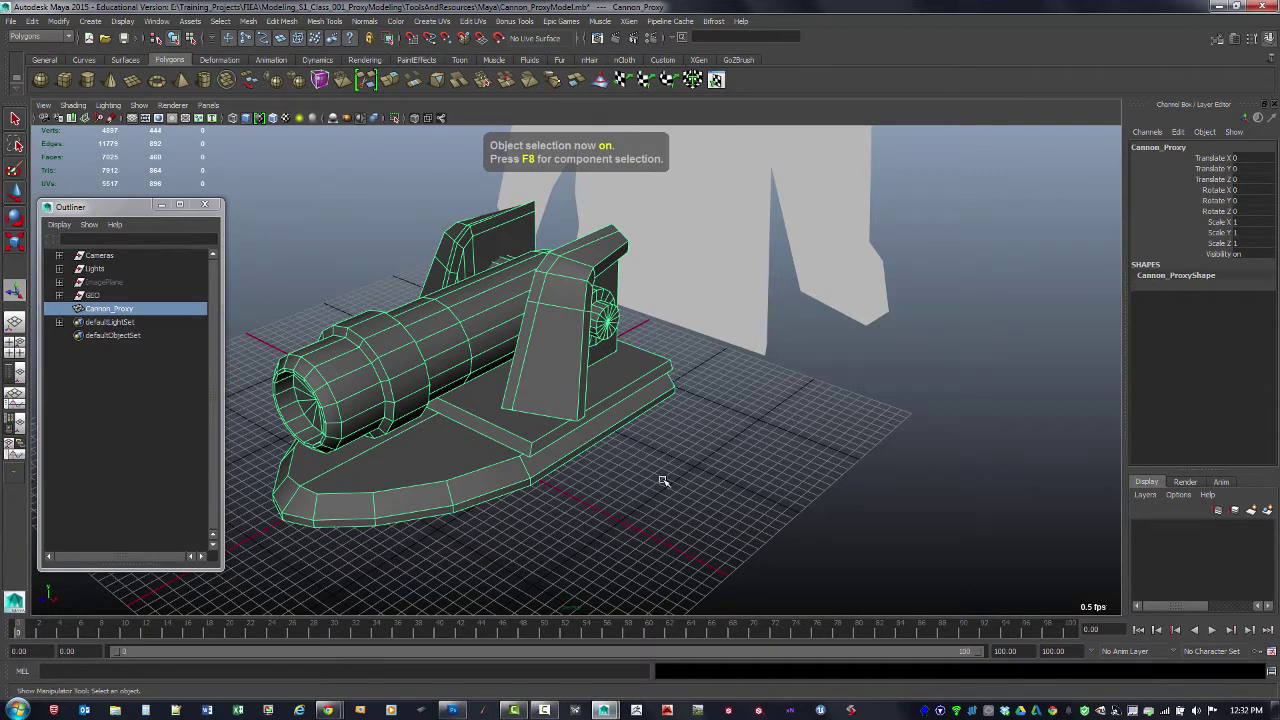
pyautogui.click(671, 480)
# Step: Reopen the UV layout of Cannon_Proxy and examine the new UVs on the model with the colored checker pattern
pyautogui.keyDown('alt'); pyautogui.moveTo(668, 482); pyautogui.dragTo(650, 462); pyautogui.keyUp('alt')
pyautogui.keyDown('alt'); pyautogui.moveTo(650, 462); pyautogui.dragTo(639, 436, button='middle'); pyautogui.keyUp('alt')
pyautogui.scroll(2, 639, 436)
pyautogui.click(642, 416)
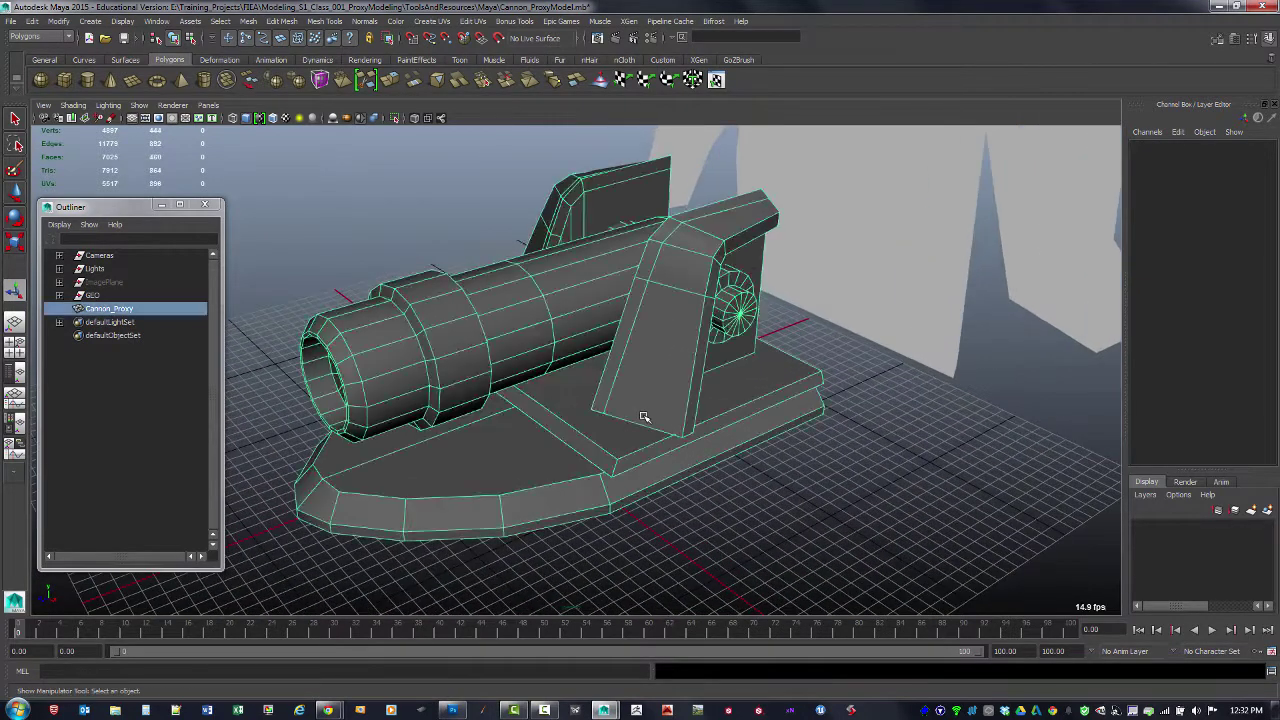
pyautogui.click(156, 21)
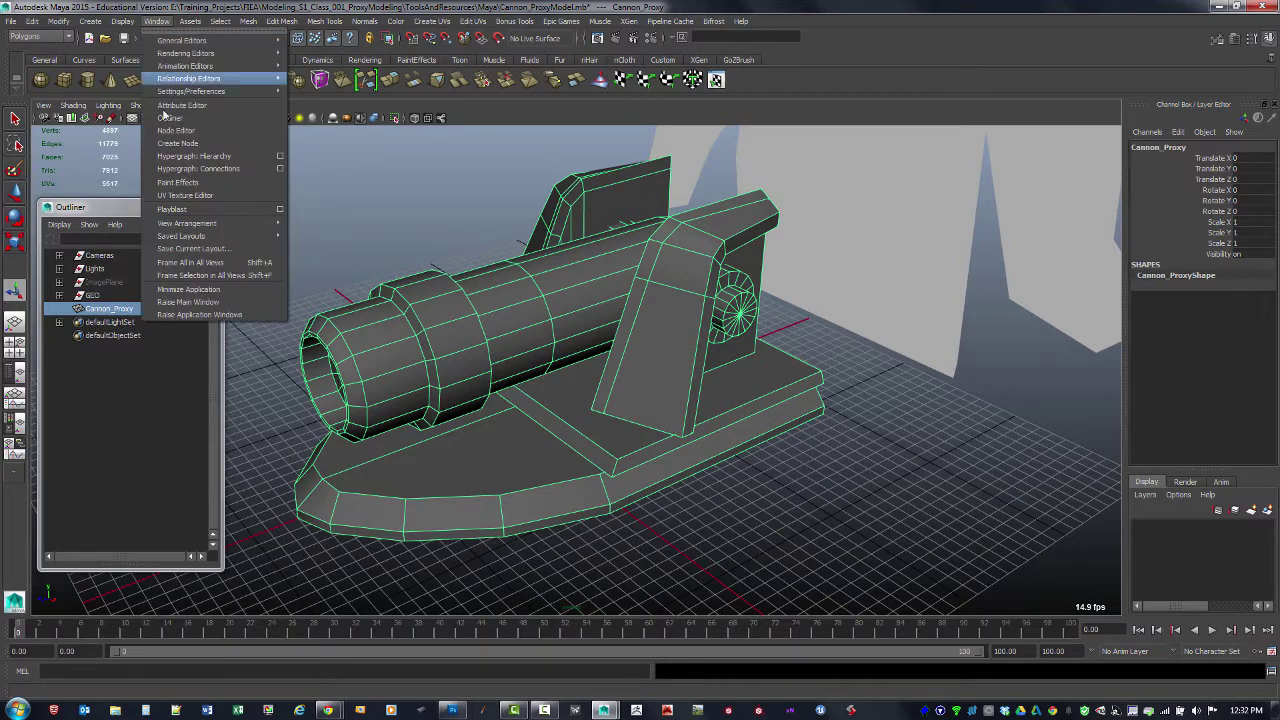
pyautogui.click(190, 195)
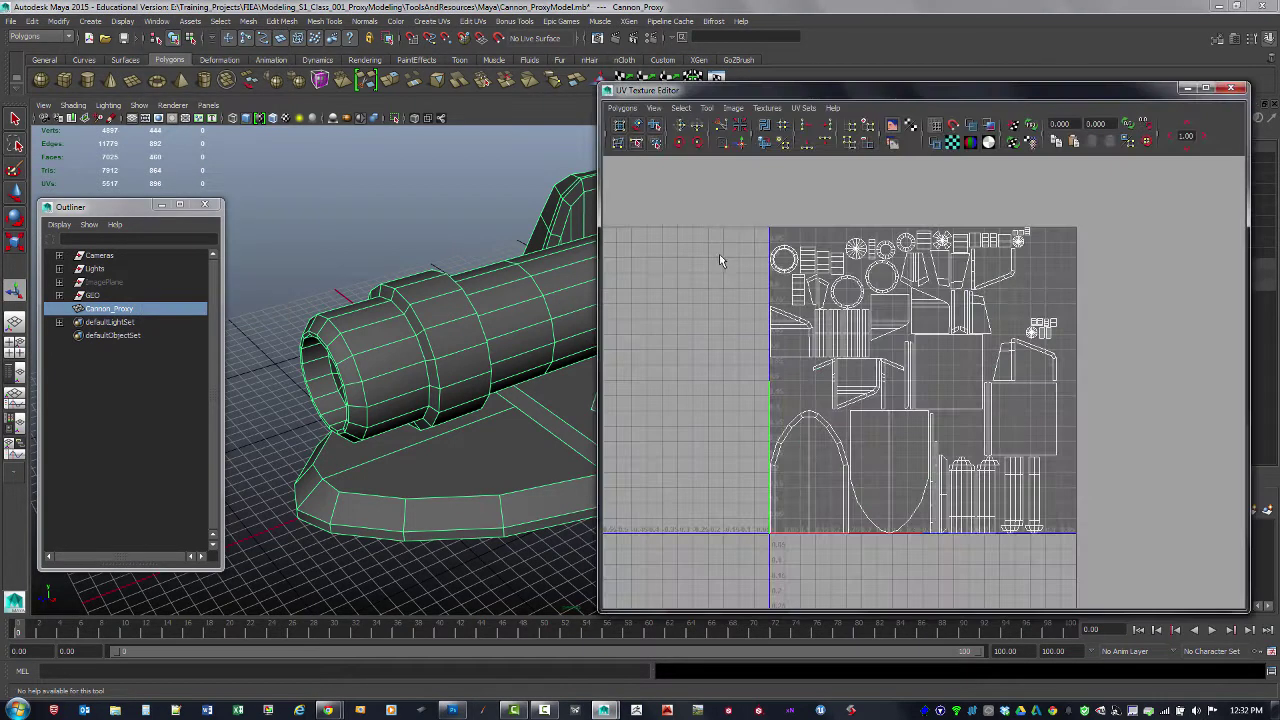
pyautogui.click(955, 146)
pyautogui.keyDown('alt'); pyautogui.moveTo(520, 384); pyautogui.dragTo(328, 360); pyautogui.keyUp('alt')
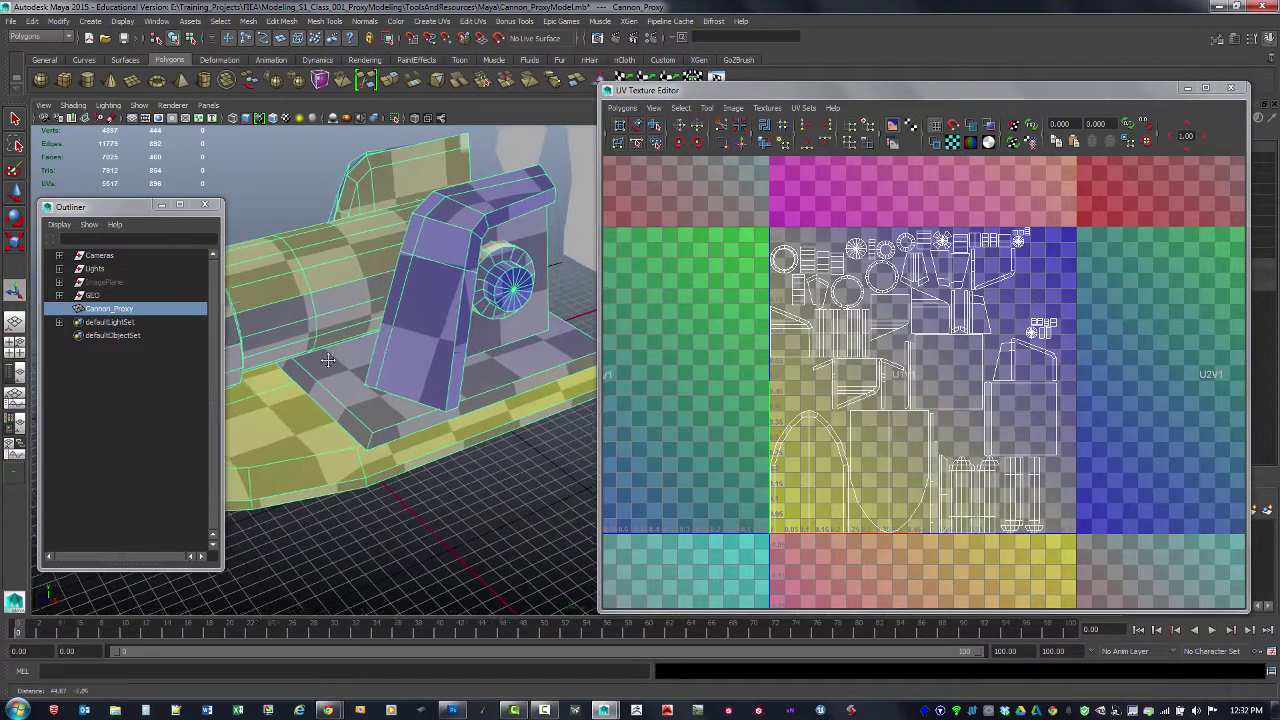
pyautogui.keyDown('alt'); pyautogui.moveTo(328, 360); pyautogui.dragTo(390, 365, button='middle'); pyautogui.keyUp('alt')
pyautogui.keyDown('alt'); pyautogui.moveTo(390, 365); pyautogui.dragTo(517, 371); pyautogui.keyUp('alt')
pyautogui.keyDown('alt'); pyautogui.moveTo(517, 371); pyautogui.dragTo(433, 364, button='right'); pyautogui.keyUp('alt')
pyautogui.keyDown('alt'); pyautogui.moveTo(433, 364); pyautogui.dragTo(431, 355); pyautogui.keyUp('alt')
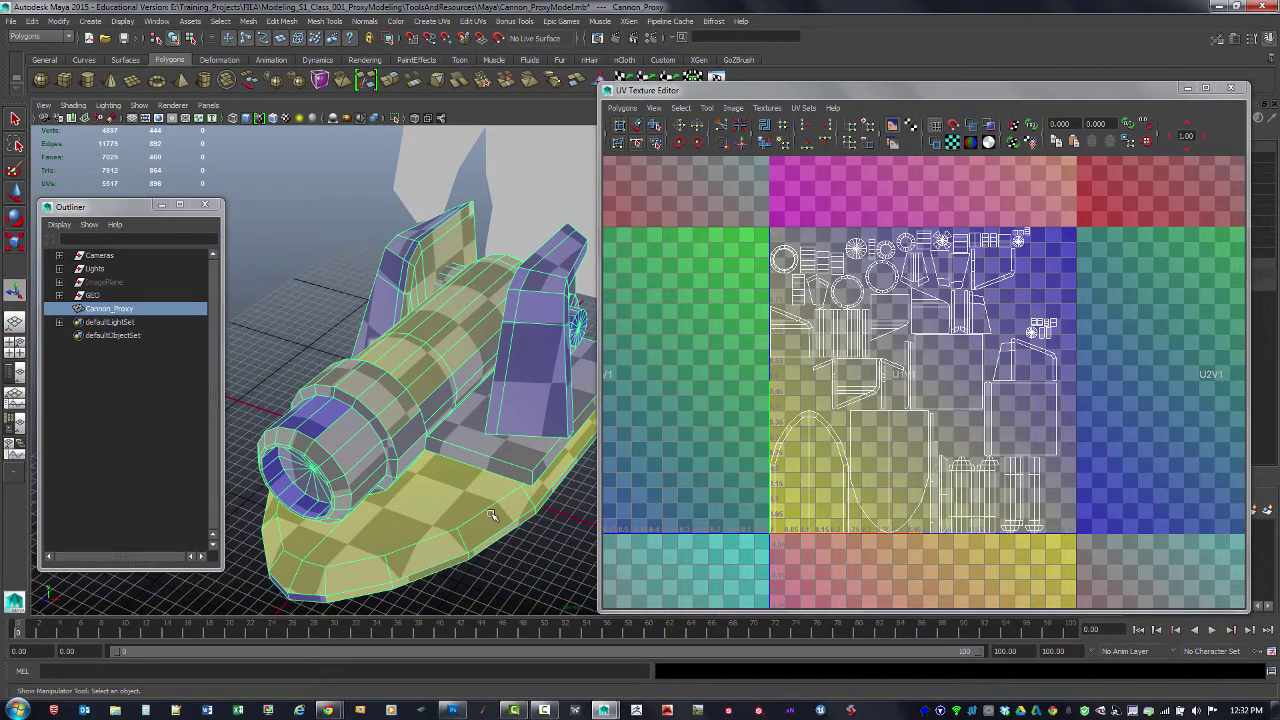
# Step: Turn off the checker pattern, close the UV Texture Editor and clear the selection
pyautogui.click(952, 142)
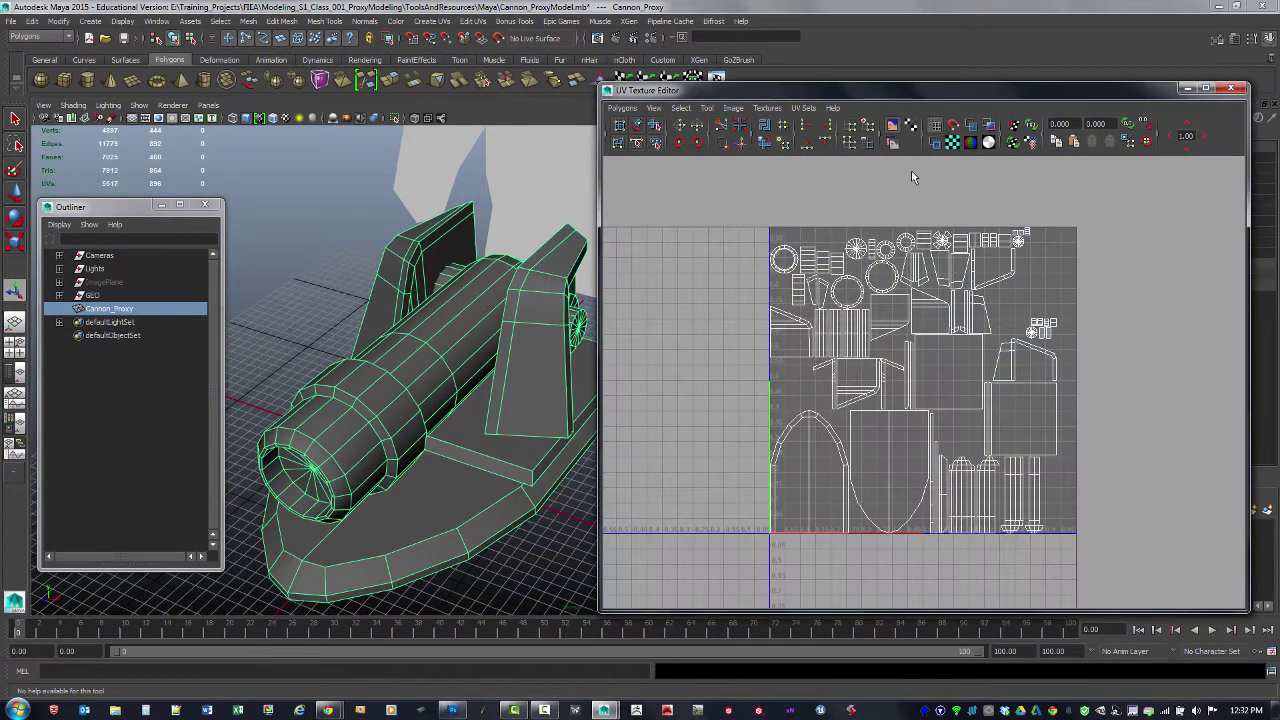
pyautogui.click(1240, 88)
pyautogui.click(850, 415)
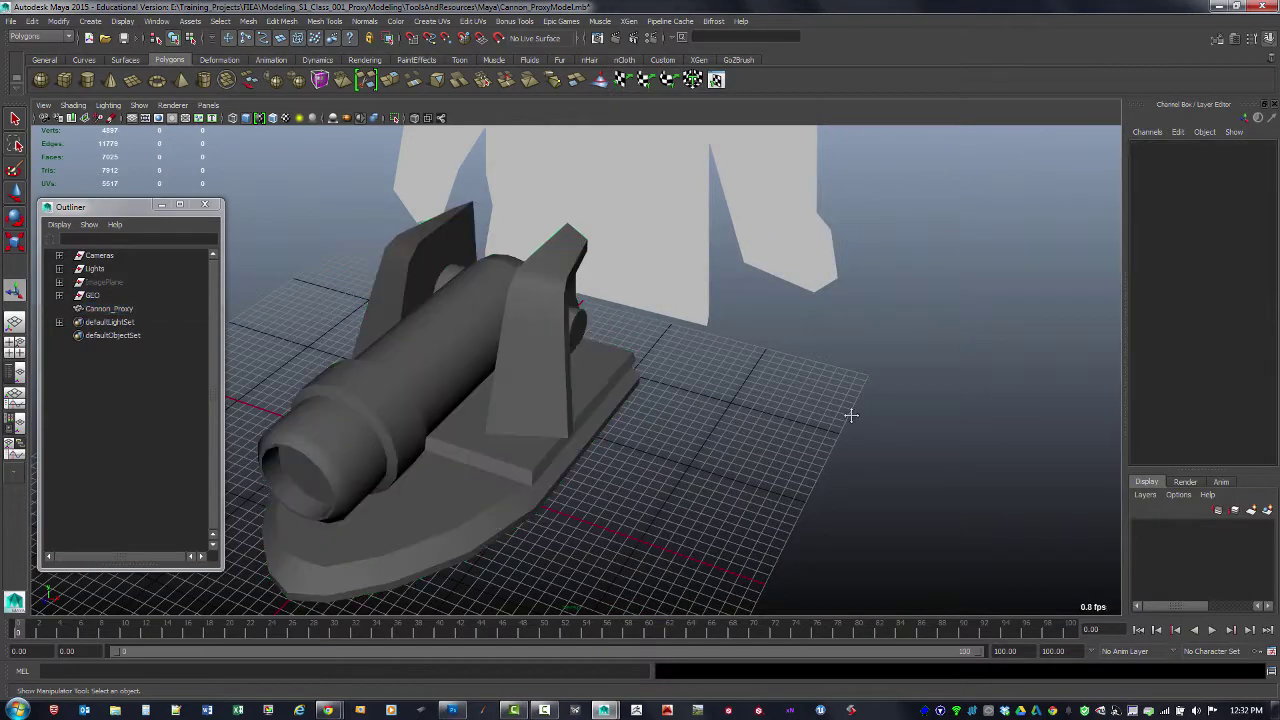
# Step: Move Cannon_Proxy into the GEO group in the Outliner and clear the selection
pyautogui.keyDown('alt'); pyautogui.moveTo(850, 415); pyautogui.dragTo(700, 440); pyautogui.keyUp('alt')
pyautogui.click(108, 312)
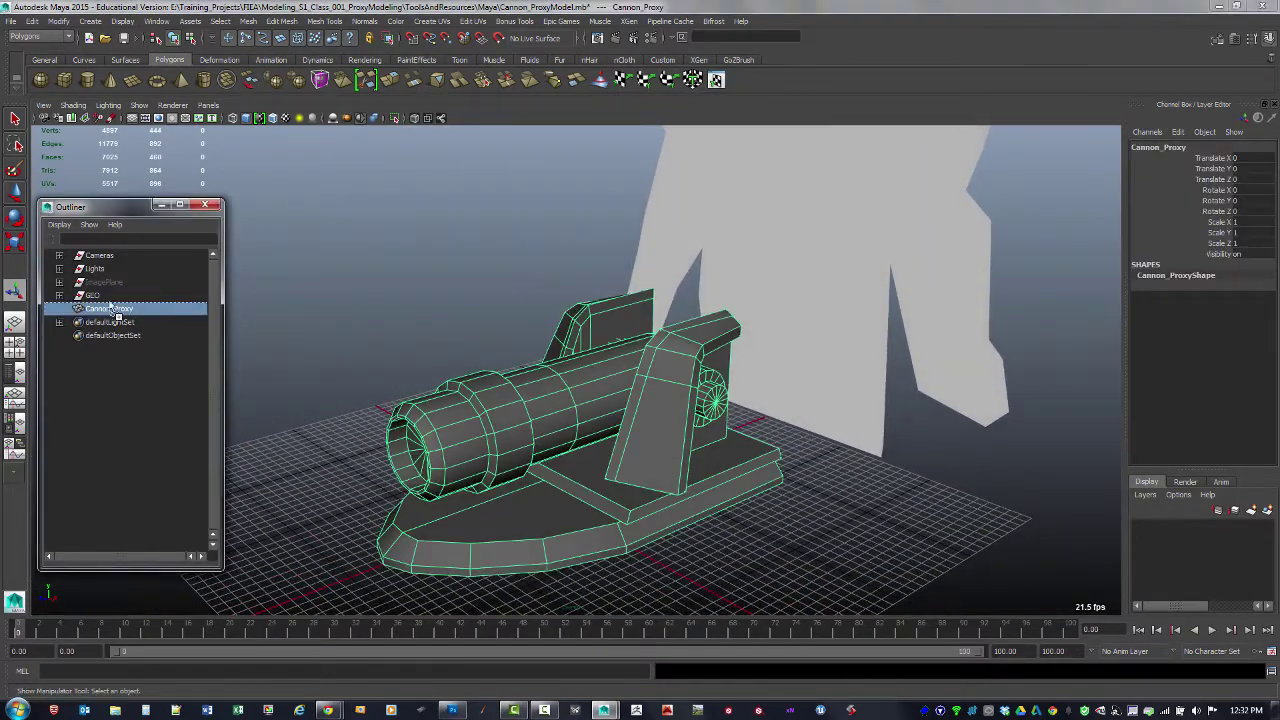
pyautogui.moveTo(133, 315); pyautogui.dragTo(95, 296, button='middle')
pyautogui.keyDown('alt'); pyautogui.moveTo(517, 352); pyautogui.dragTo(433, 323); pyautogui.keyUp('alt')
pyautogui.click(417, 322)
# Step: Switch to textured shading and view the cannon beside the character reference image
pyautogui.press('6')
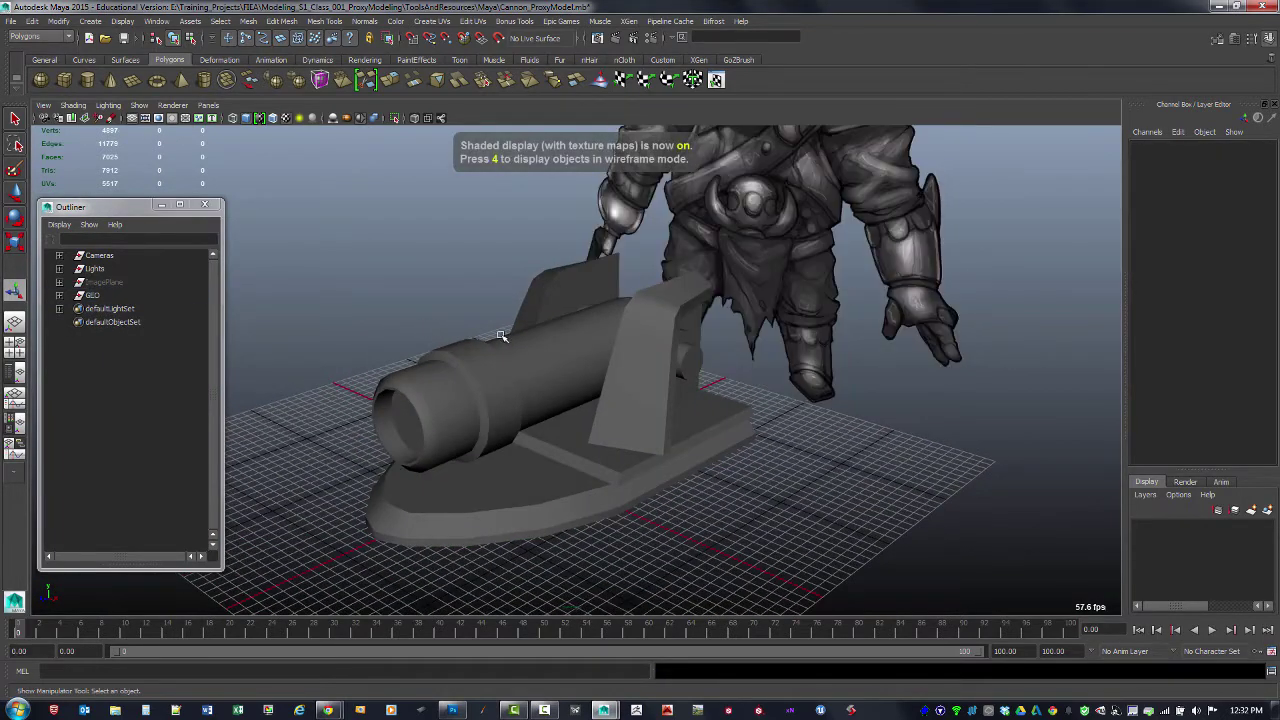
pyautogui.keyDown('alt'); pyautogui.moveTo(646, 326); pyautogui.dragTo(626, 371, button='middle'); pyautogui.keyUp('alt')
pyautogui.keyDown('alt'); pyautogui.moveTo(626, 371); pyautogui.dragTo(603, 363); pyautogui.keyUp('alt')
# Step: Select the cannon, frame it in the top view of the four-view layout, and return to the full perspective view
pyautogui.click(545, 392)
pyautogui.press('space')
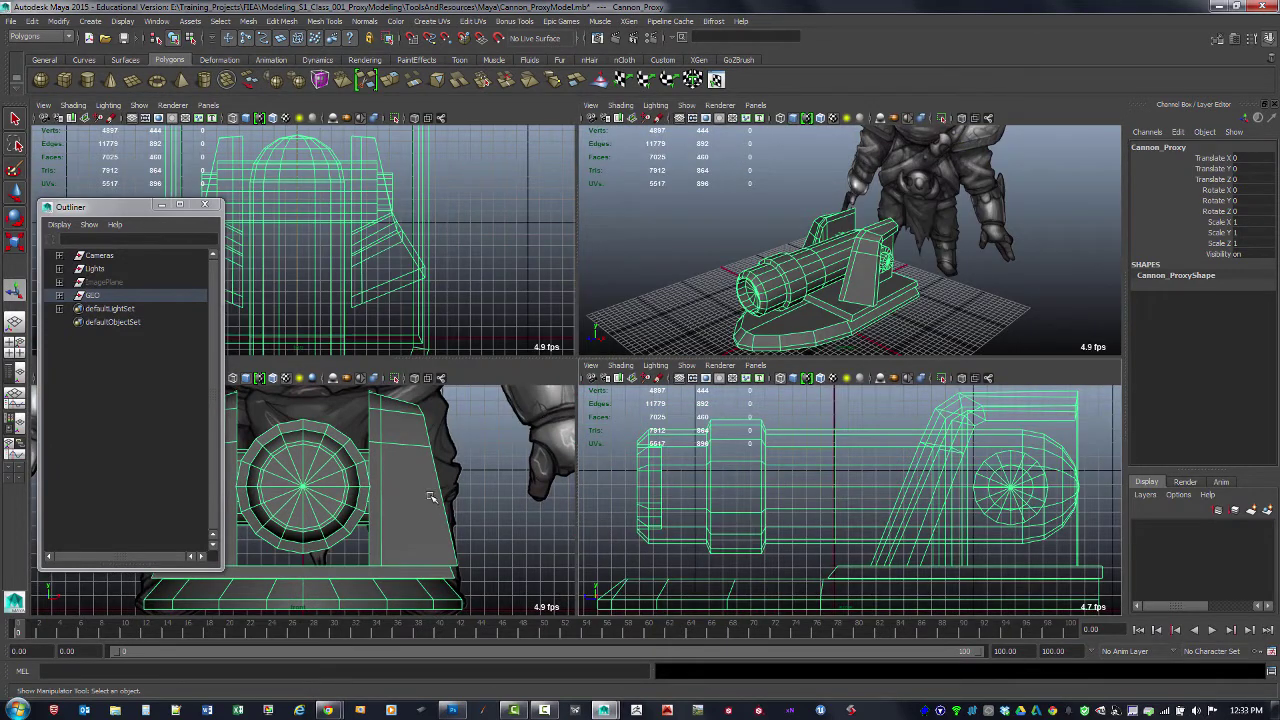
pyautogui.press('f')
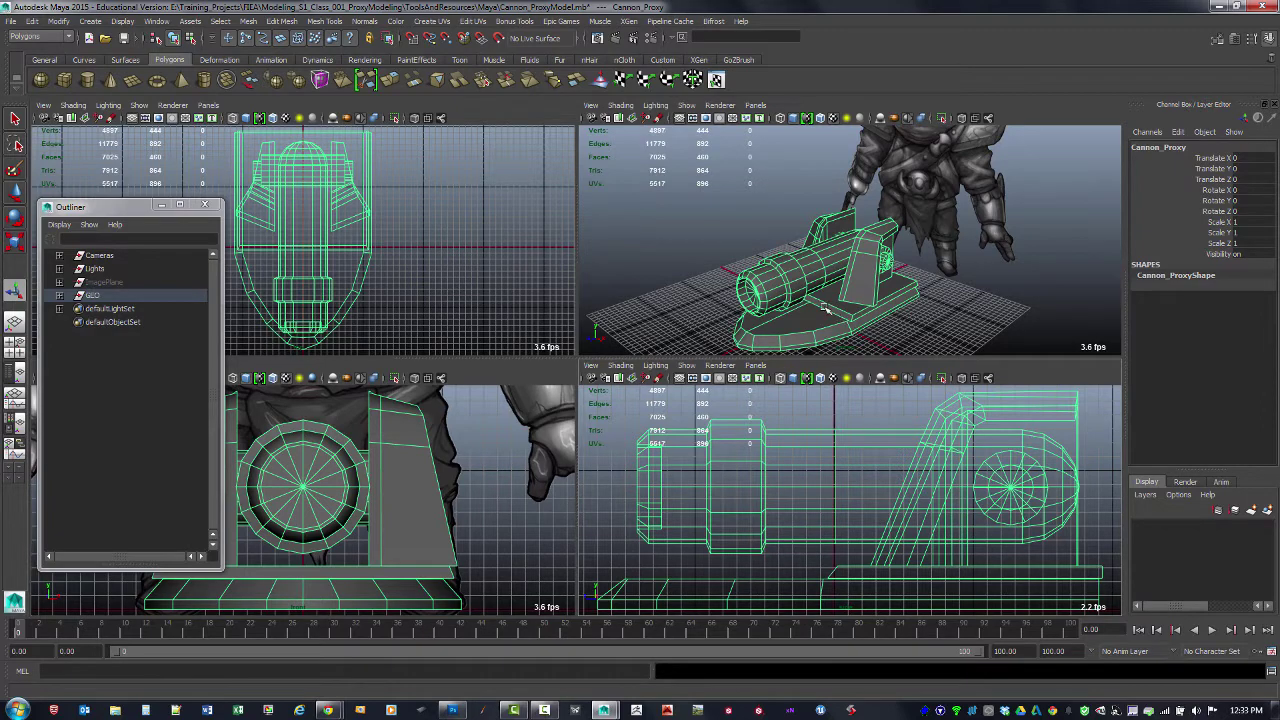
pyautogui.press('space')
# Step: Save the scene with the cannon inside the GEO group and reselect the cannon
pyautogui.keyDown('alt'); pyautogui.moveTo(712, 457); pyautogui.dragTo(726, 460); pyautogui.keyUp('alt')
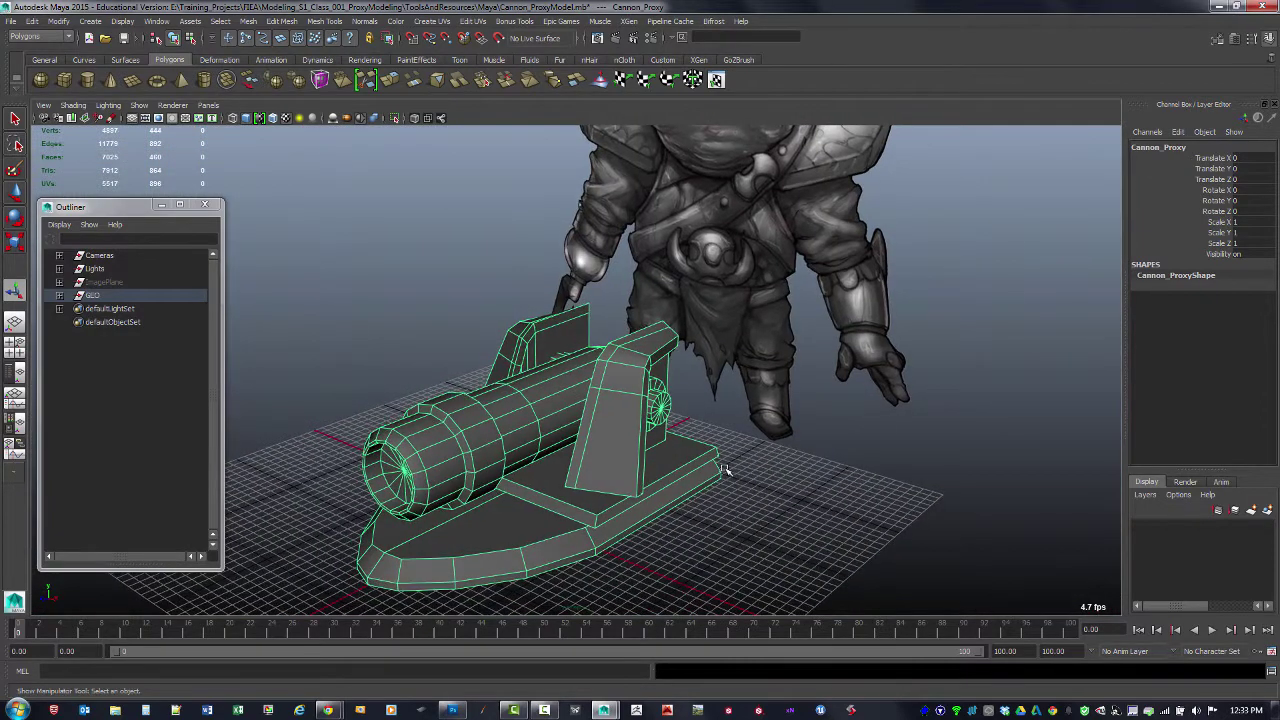
pyautogui.hotkey('ctrl', 's')
pyautogui.click(779, 531)
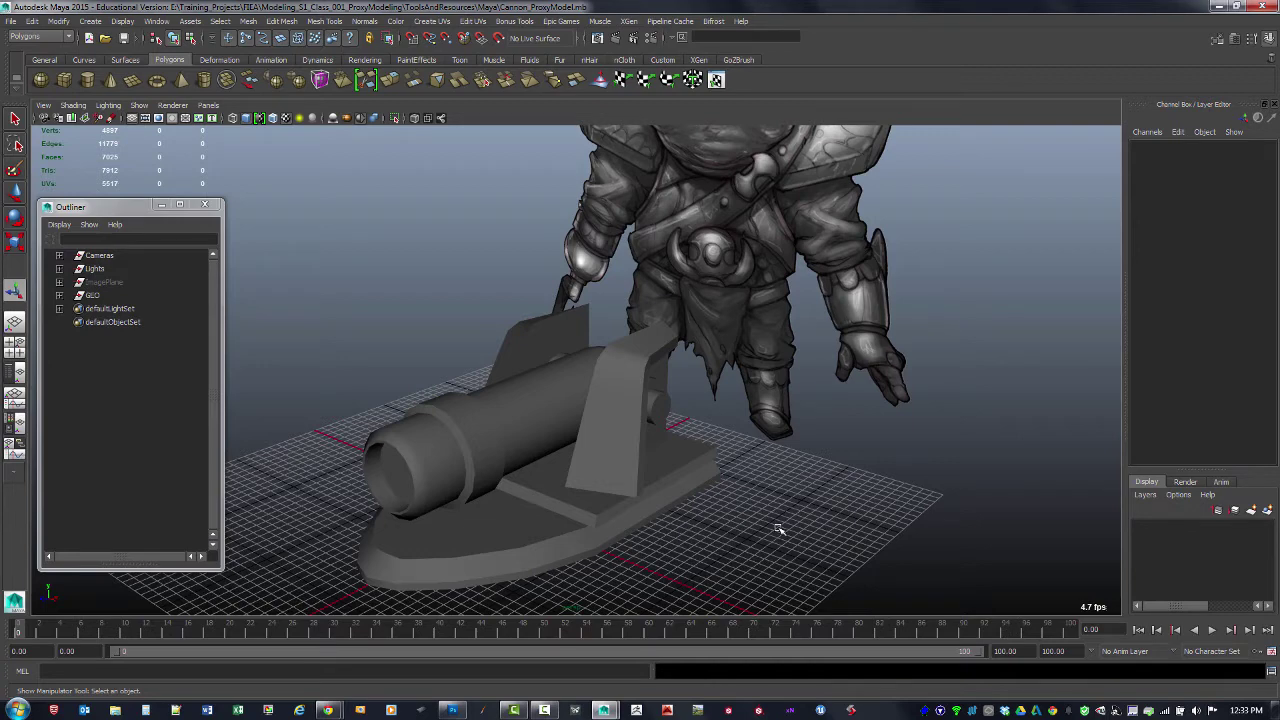
pyautogui.click(604, 495)
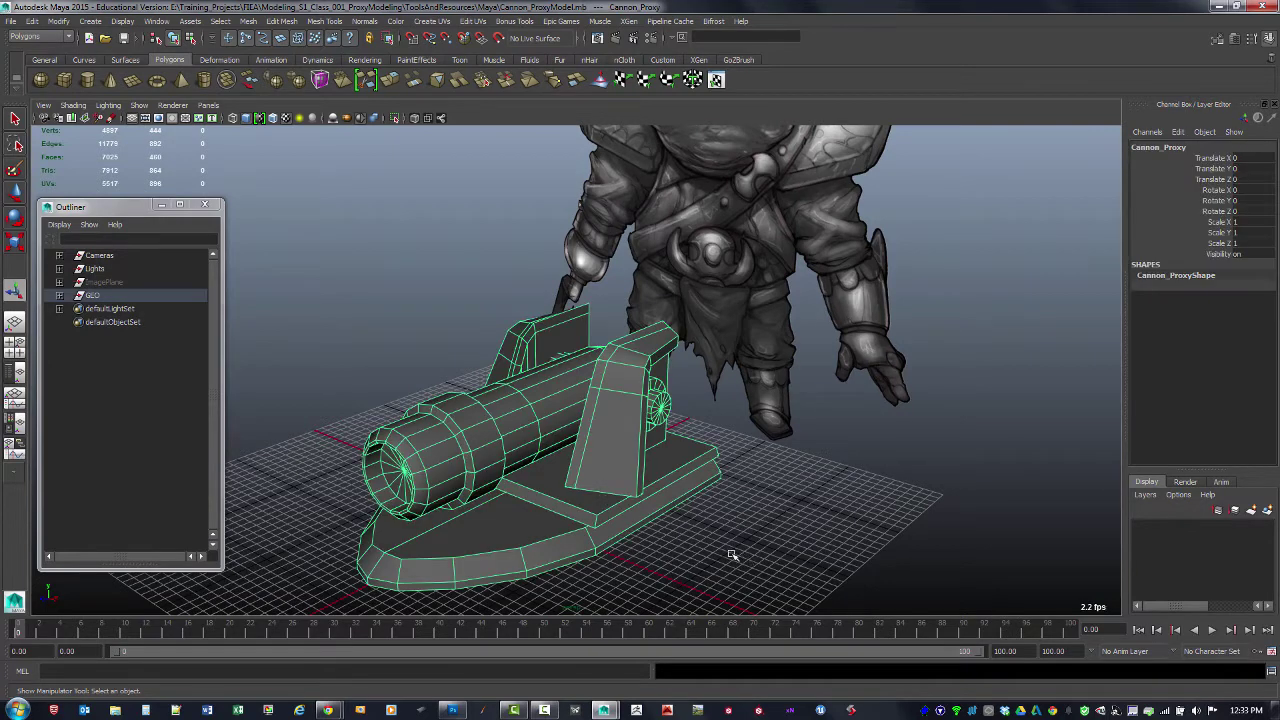